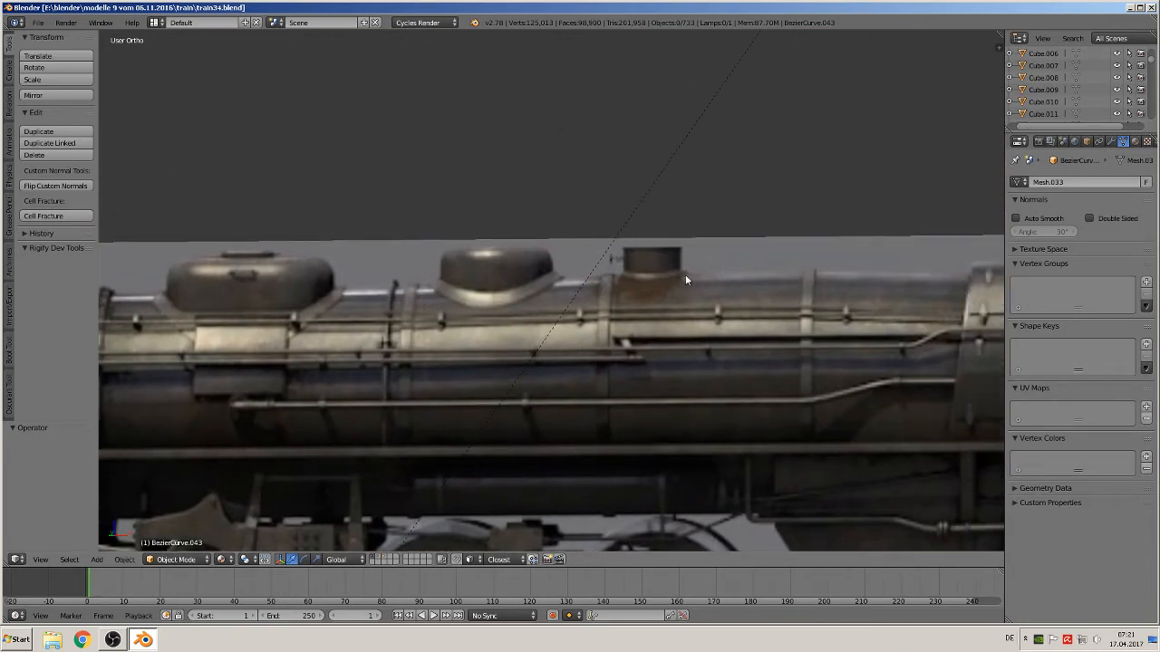
Add a Bezier circle at the dome's top and rotate it 90° about the X axis
{"action": "left_click", "coordinate": [96, 560]}
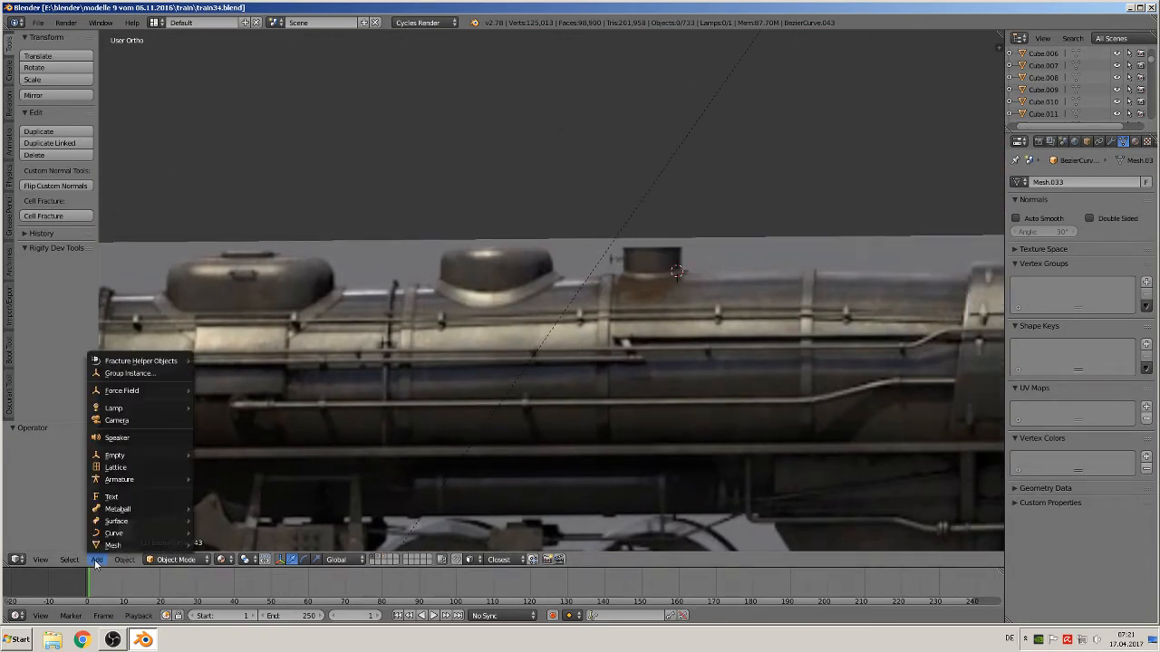
{"action": "mouse_move", "coordinate": [109, 547]}
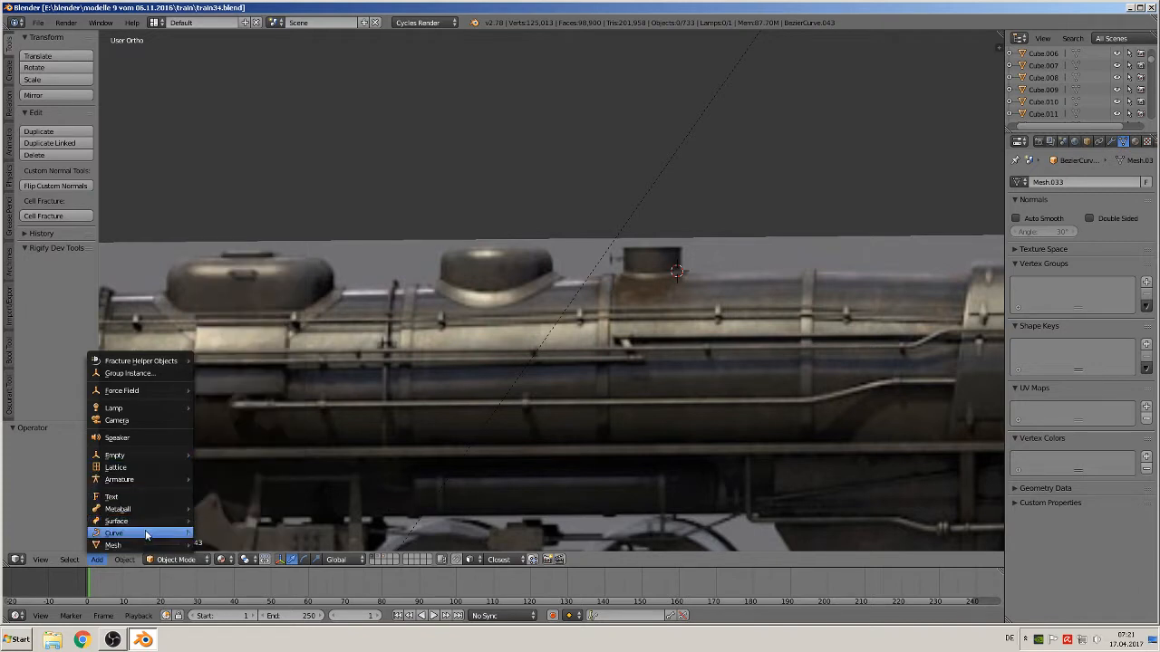
{"action": "mouse_move", "coordinate": [146, 535]}
{"action": "left_click", "coordinate": [221, 396]}
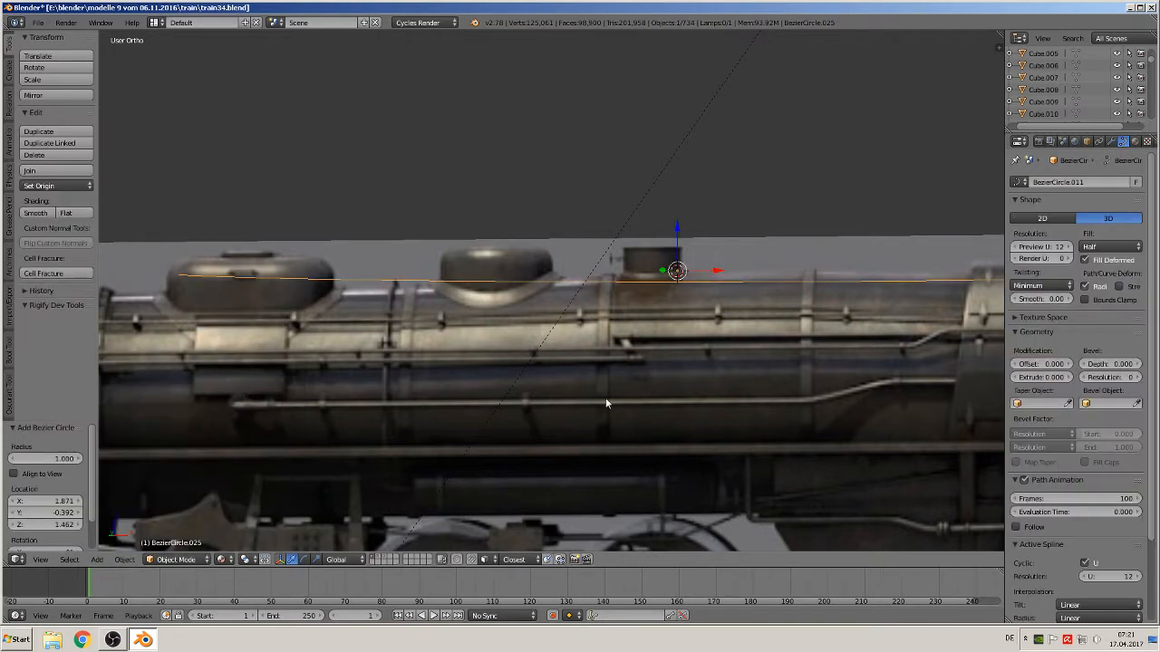
{"action": "key", "text": "r"}
{"action": "key", "text": "x"}
{"action": "key", "text": "9"}
{"action": "key", "text": "0"}
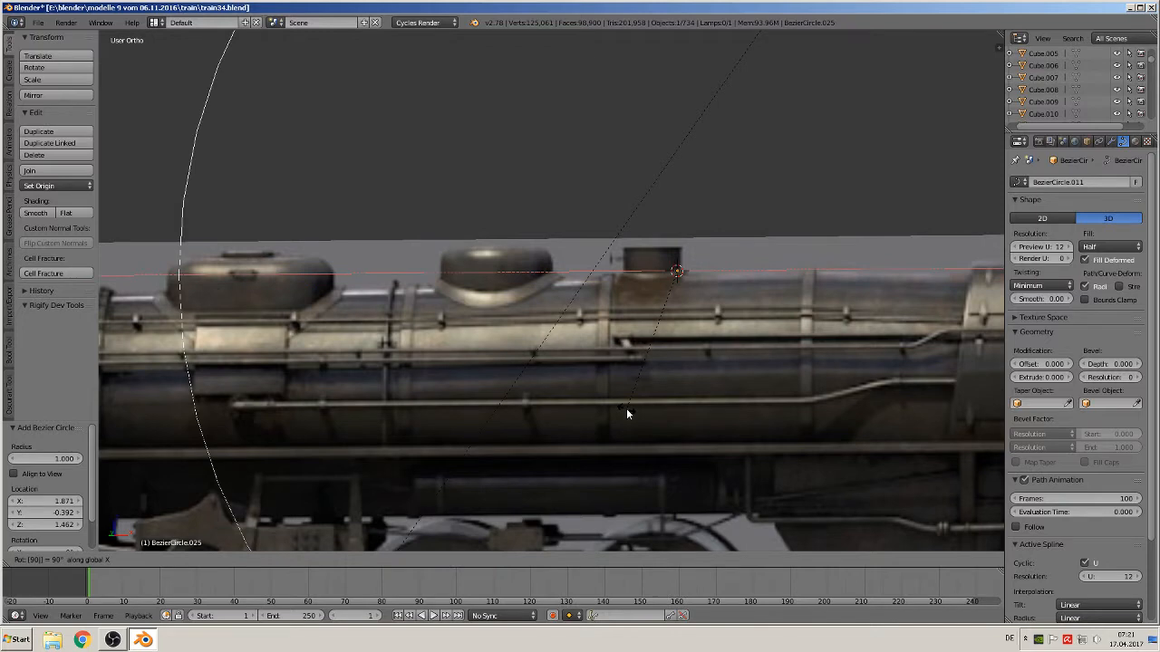
{"action": "key", "text": "Return"}
Scale the circle down to a small ring sitting on the dome
{"action": "key", "text": "s"}
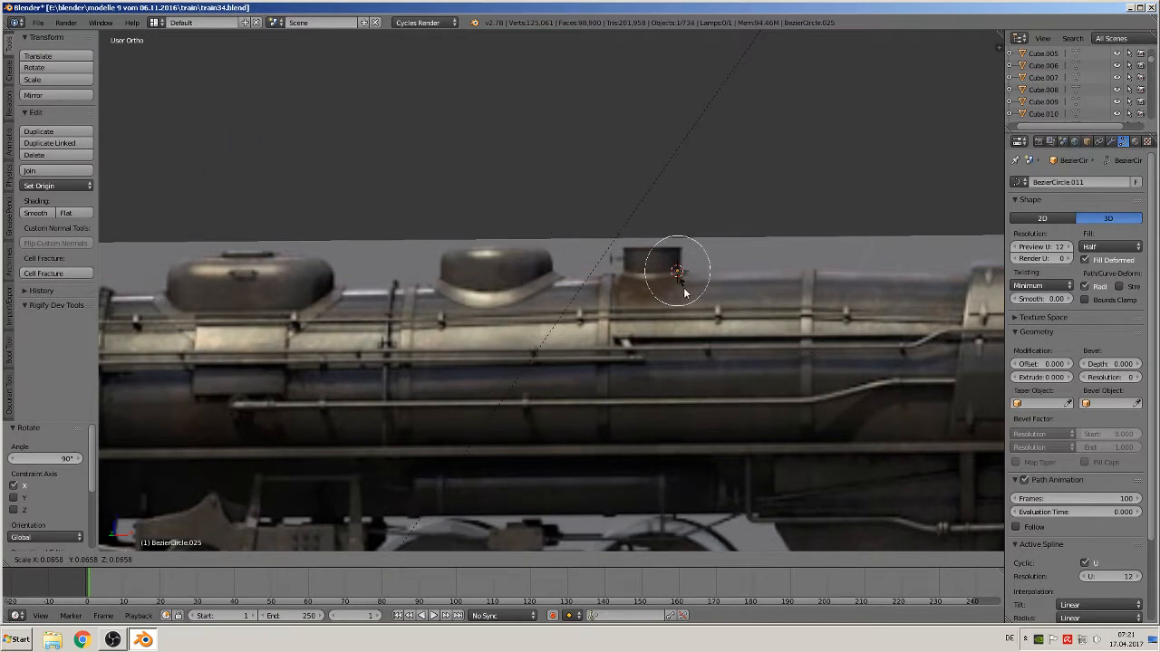
{"action": "left_click", "coordinate": [673, 273]}
{"action": "scroll", "coordinate": [716, 381], "scroll_direction": "up", "scroll_amount": 4}
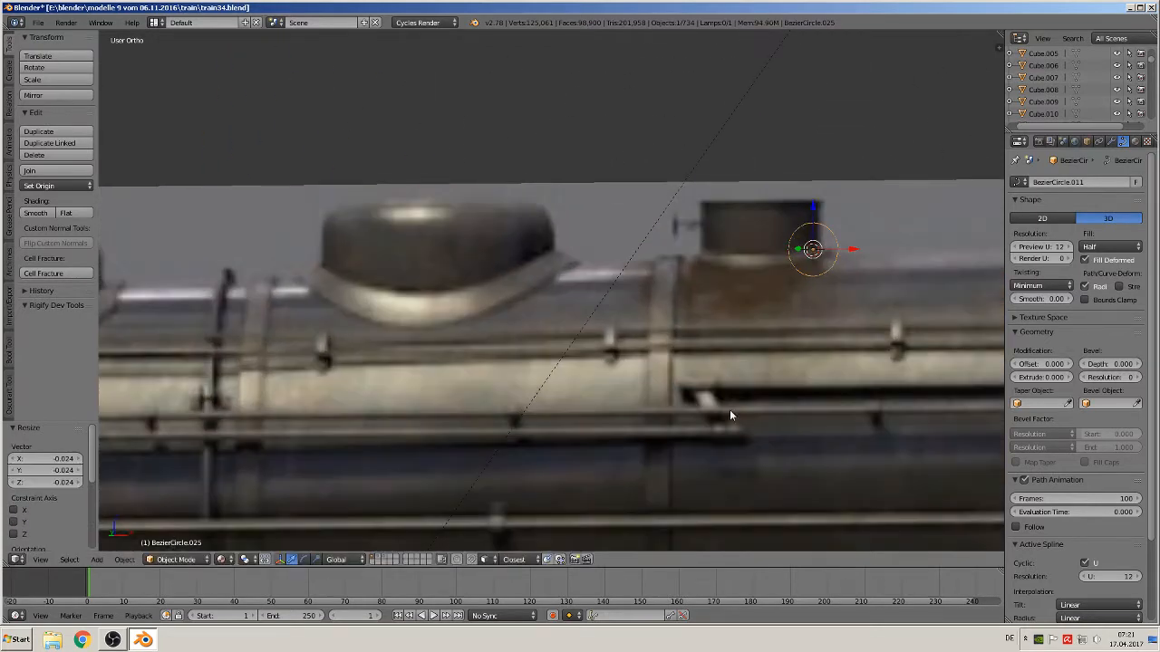
{"action": "middle_click_drag", "start_coordinate": [611, 451], "coordinate": [373, 453], "text": "shift"}
{"action": "key", "text": "s"}
{"action": "left_click", "coordinate": [637, 304]}
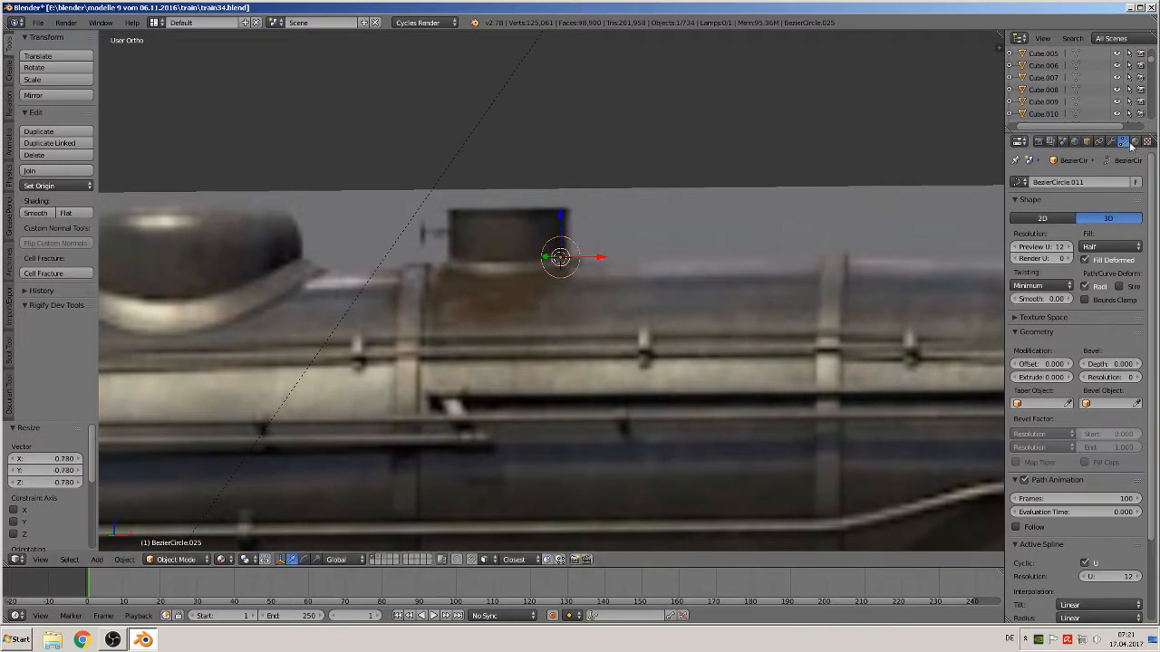
Give the circle a bevel depth of 0.219 and a bevel resolution of 2
{"action": "left_click", "coordinate": [1086, 286]}
{"action": "left_click_drag", "start_coordinate": [1110, 364], "coordinate": [1130, 363]}
{"action": "key", "text": "KP_1"}
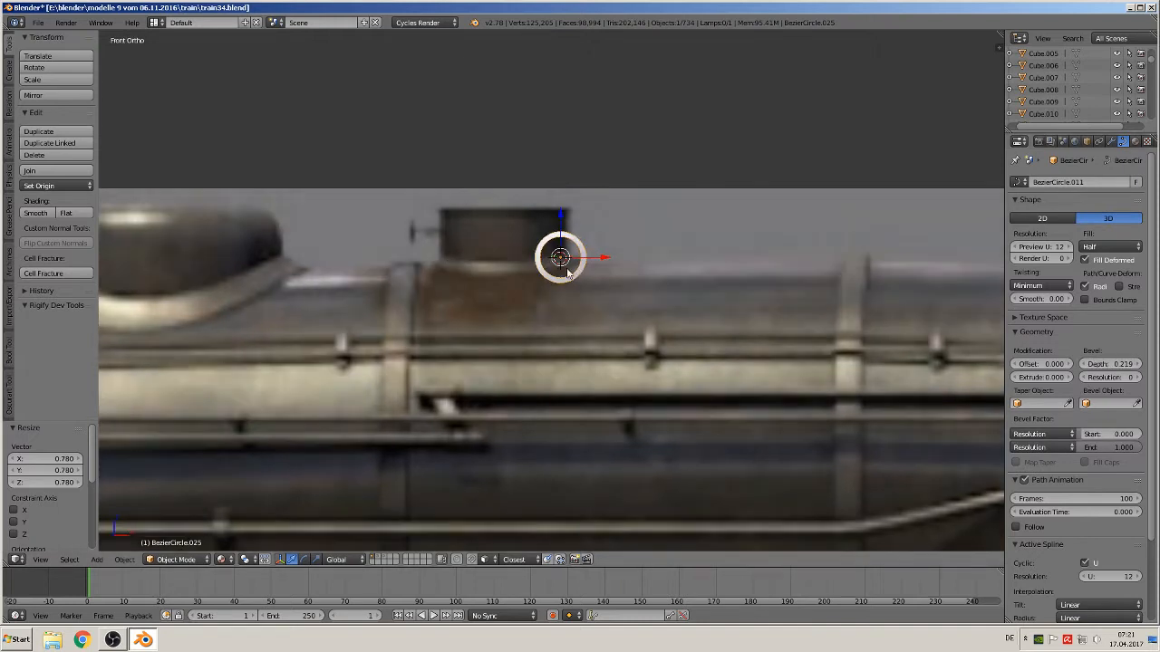
{"action": "left_click", "coordinate": [1137, 377]}
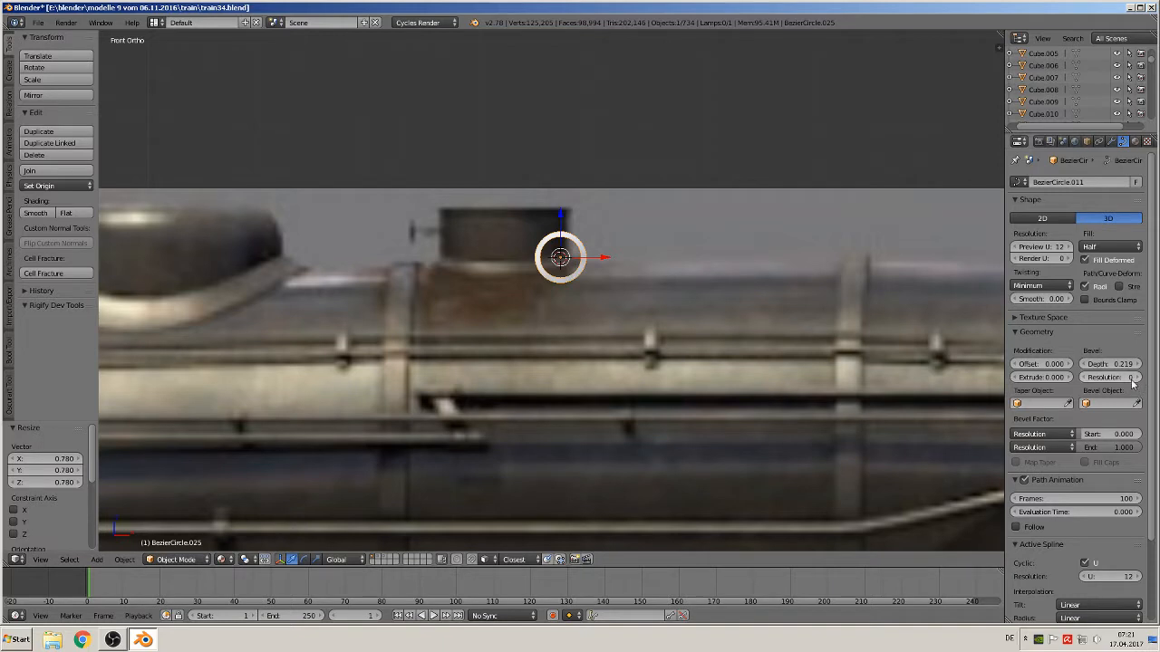
{"action": "left_click", "coordinate": [1137, 377]}
{"action": "scroll", "coordinate": [573, 311], "scroll_direction": "up", "scroll_amount": 1}
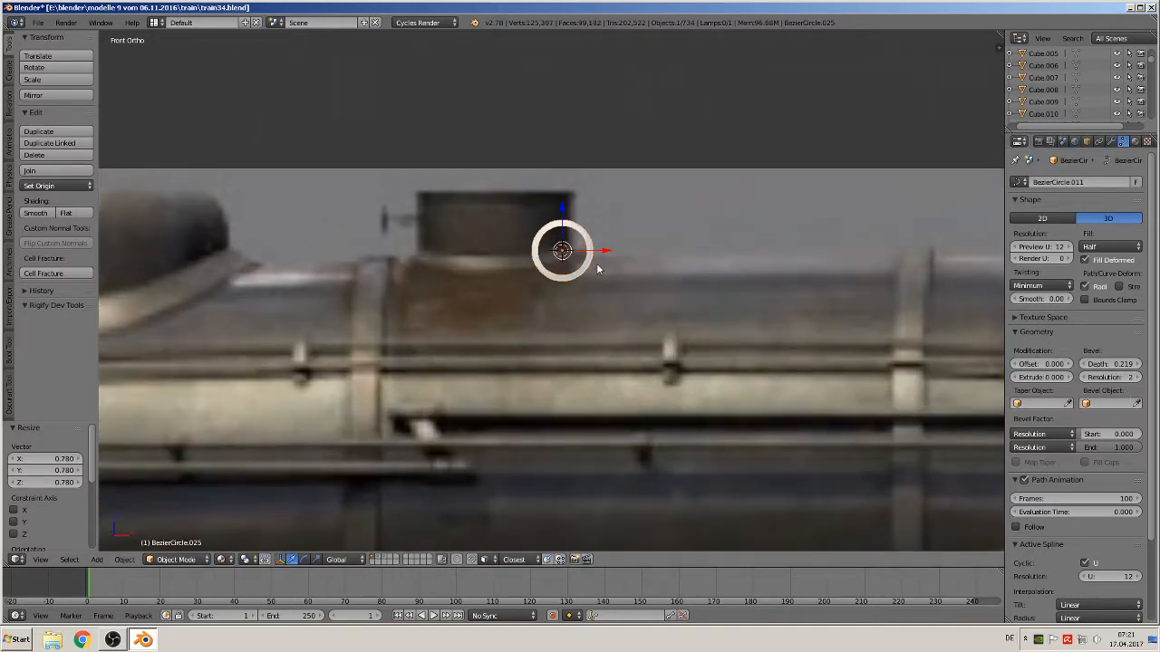
Scale the beveled ring down slightly
{"action": "key", "text": "s"}
{"action": "left_click", "coordinate": [588, 270]}
{"action": "scroll", "coordinate": [578, 285], "scroll_direction": "up", "scroll_amount": 1}
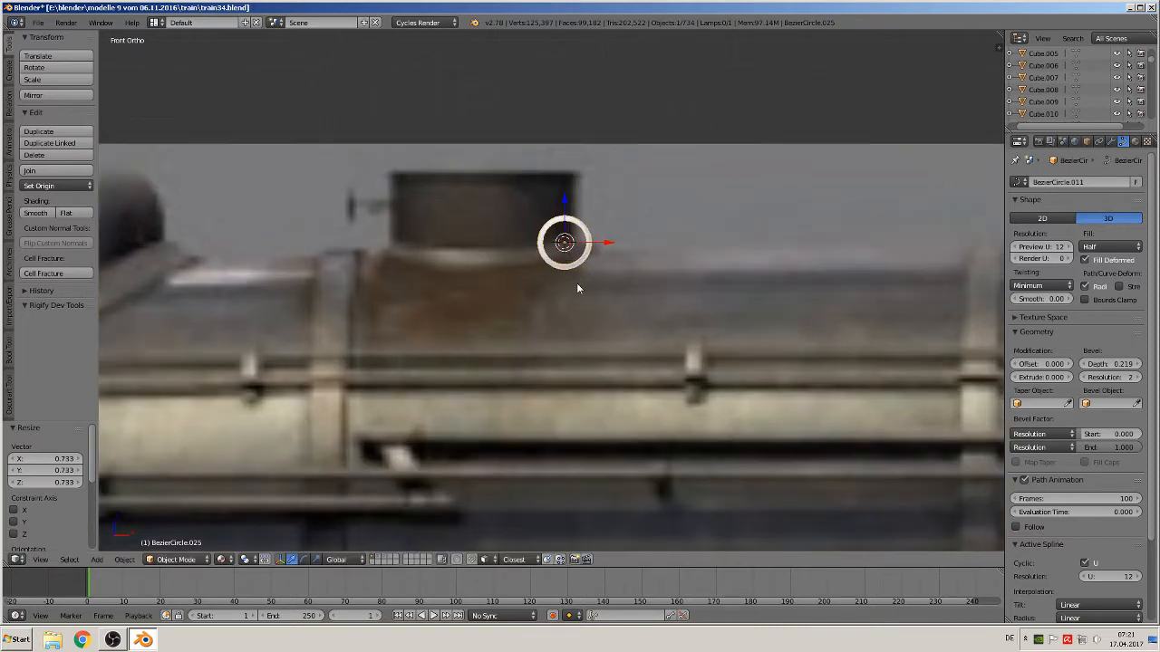
Add a cylinder with 24 vertices at the ring's center
{"action": "key", "text": "a"}
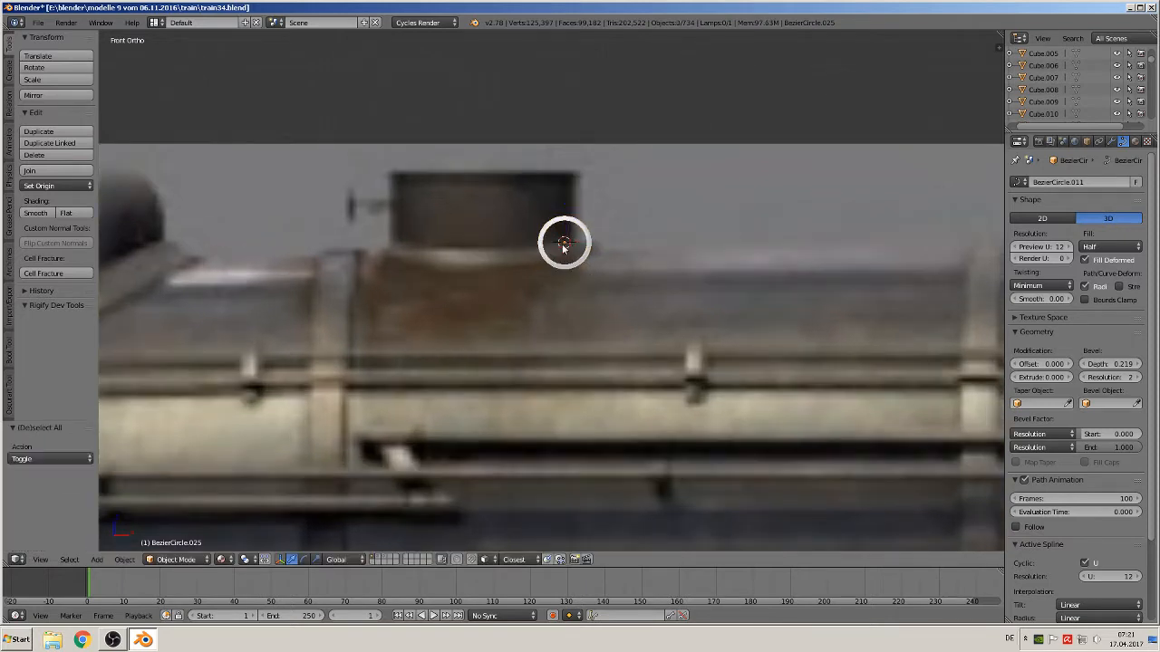
{"action": "left_click", "coordinate": [96, 559]}
{"action": "mouse_move", "coordinate": [112, 545]}
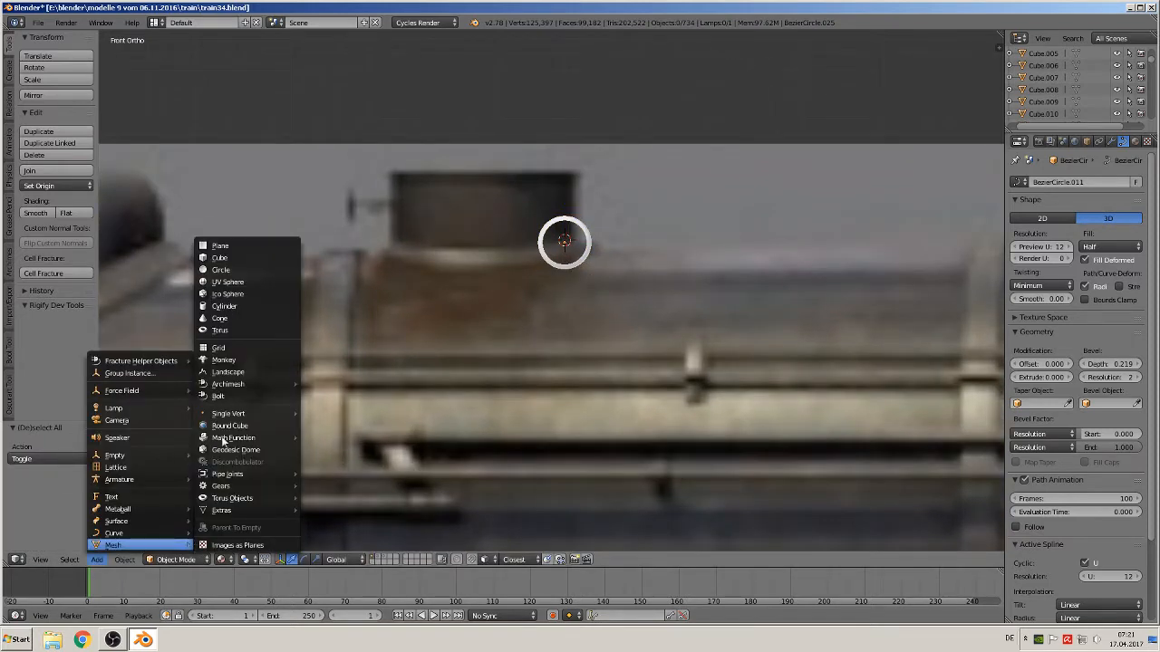
{"action": "left_click", "coordinate": [224, 306]}
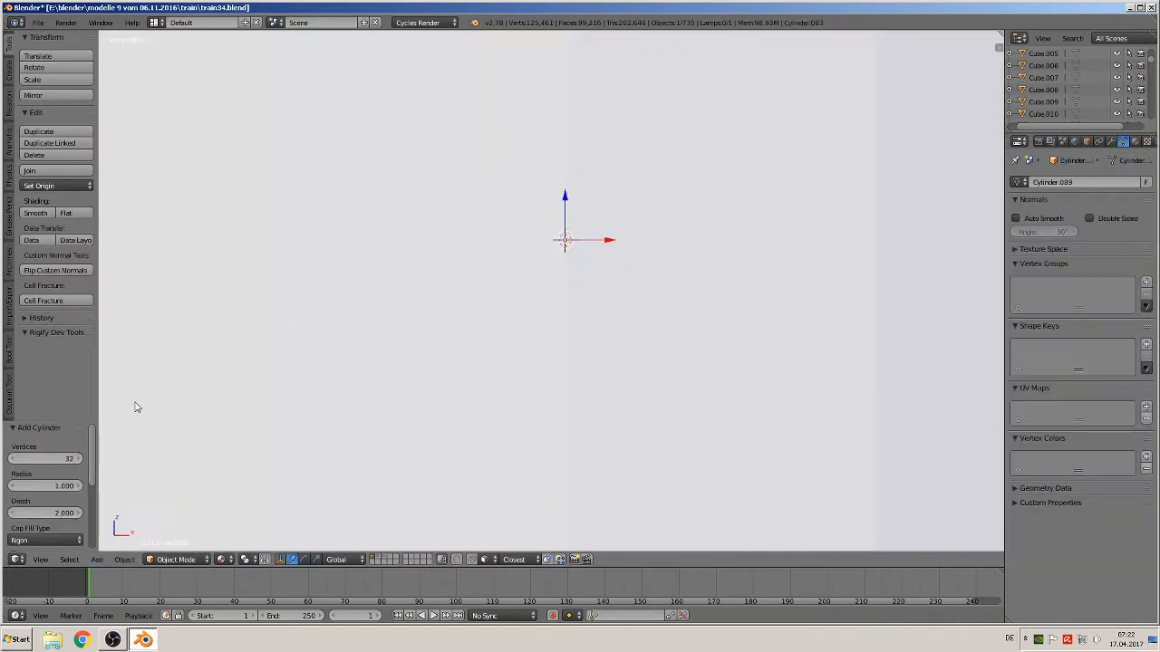
{"action": "left_click", "coordinate": [65, 460]}
{"action": "type", "text": "24"}
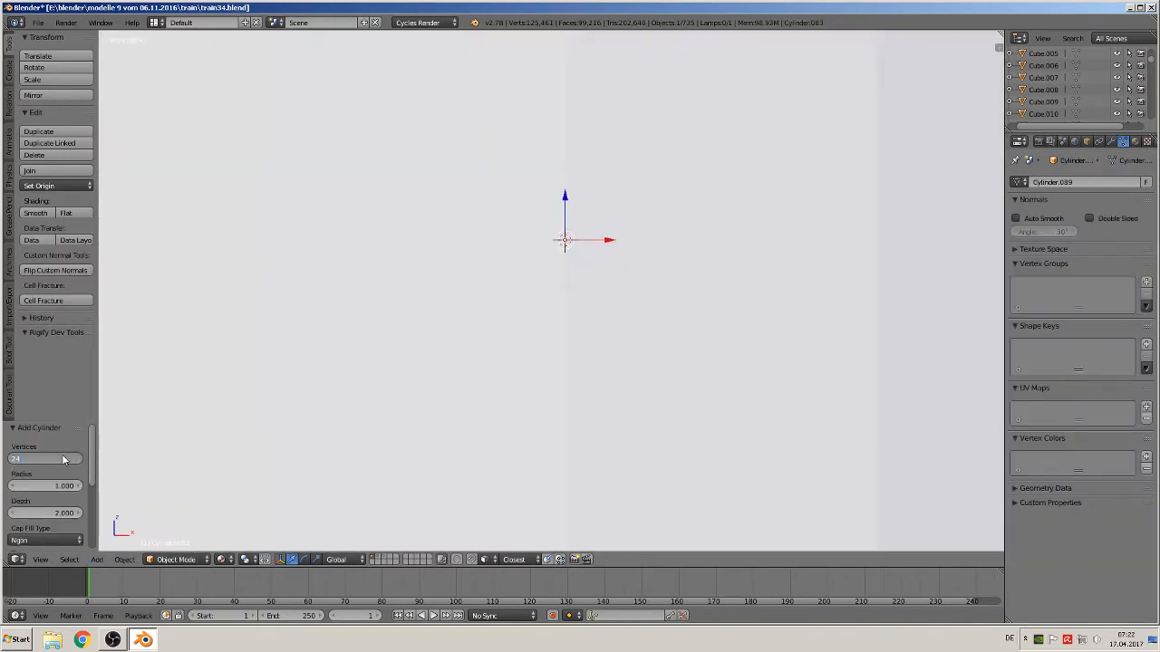
{"action": "key", "text": "Return"}
Scale the cylinder down to fit inside the ring
{"action": "key", "text": "s"}
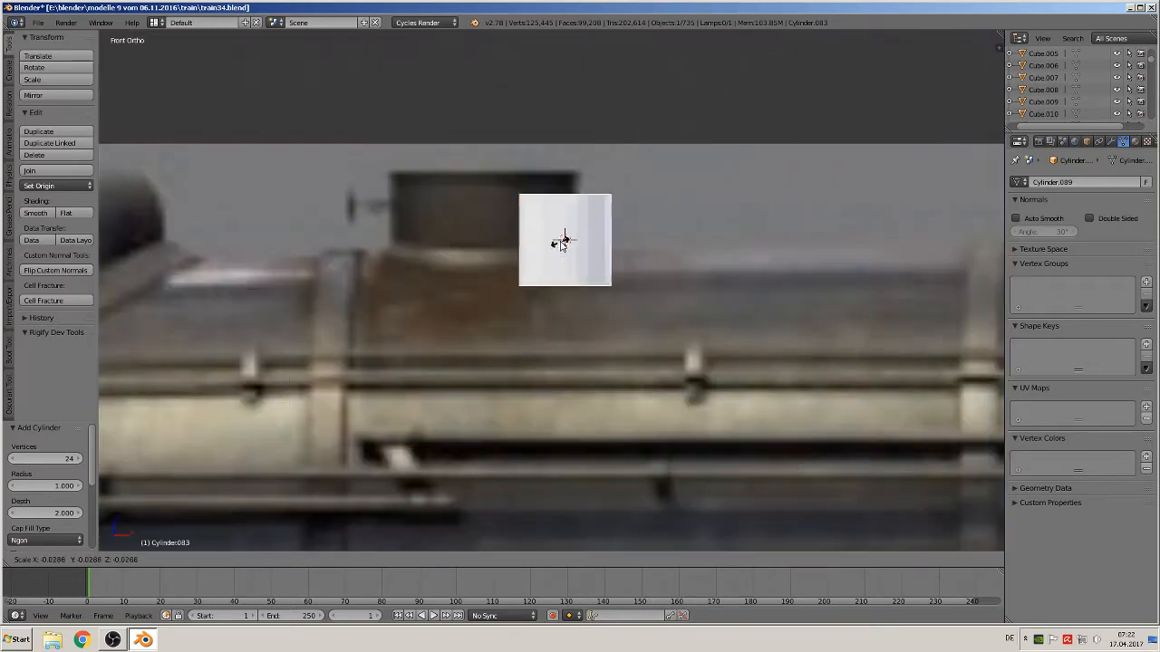
{"action": "left_click", "coordinate": [616, 287]}
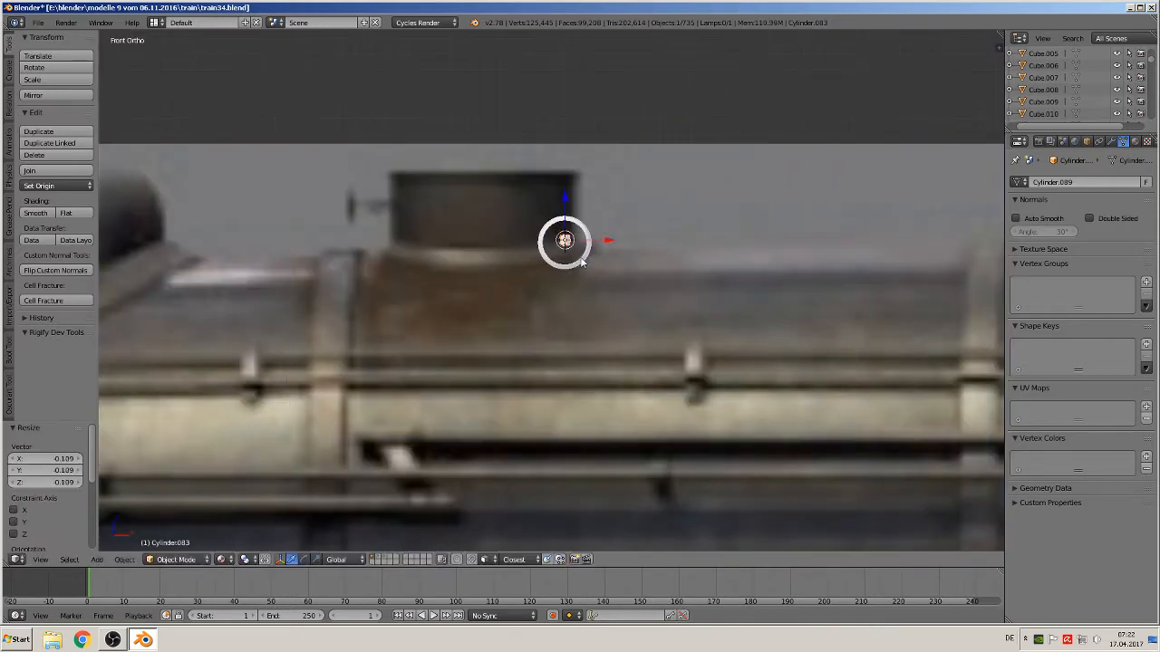
{"action": "scroll", "coordinate": [581, 262], "scroll_direction": "up", "scroll_amount": 3}
{"action": "middle_click_drag", "start_coordinate": [616, 281], "coordinate": [534, 366], "text": "shift"}
{"action": "key", "text": "s"}
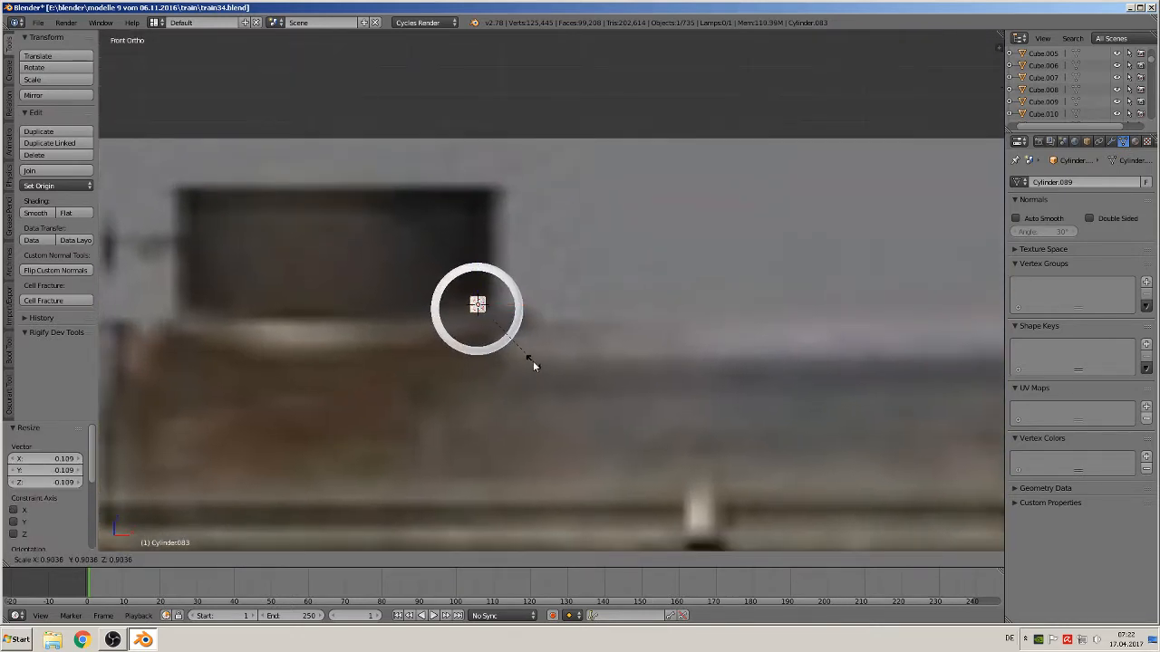
{"action": "left_click", "coordinate": [516, 342]}
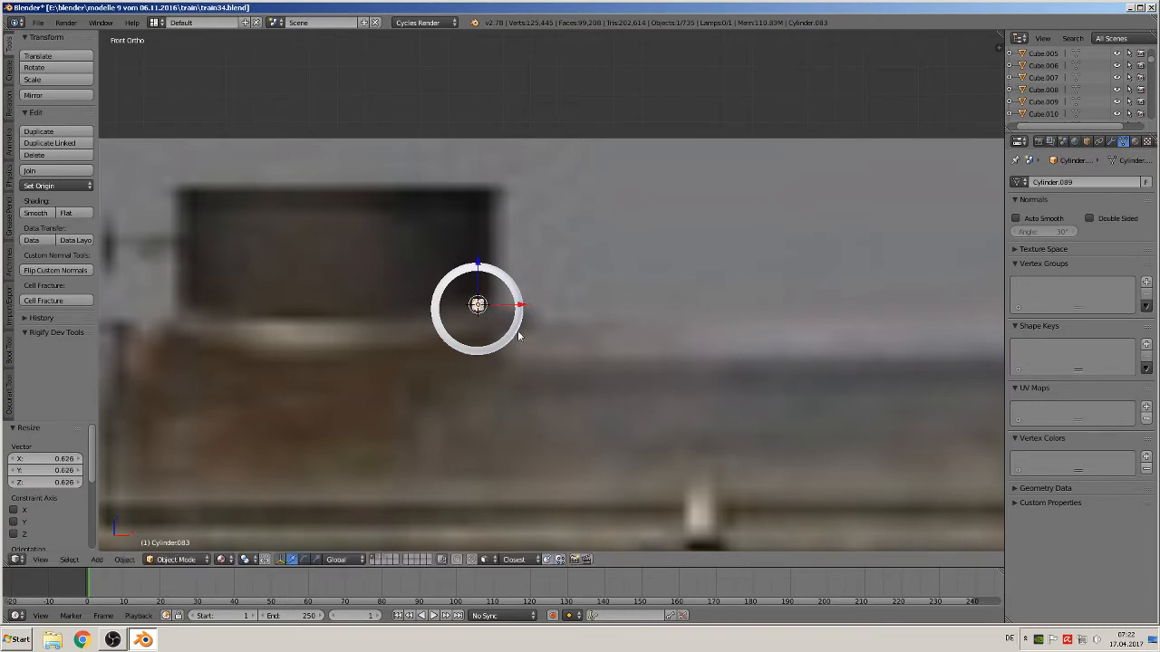
Stretch the cylinder along Z into a vertical spoke spanning the ring
{"action": "key", "text": "s"}
{"action": "key", "text": "z"}
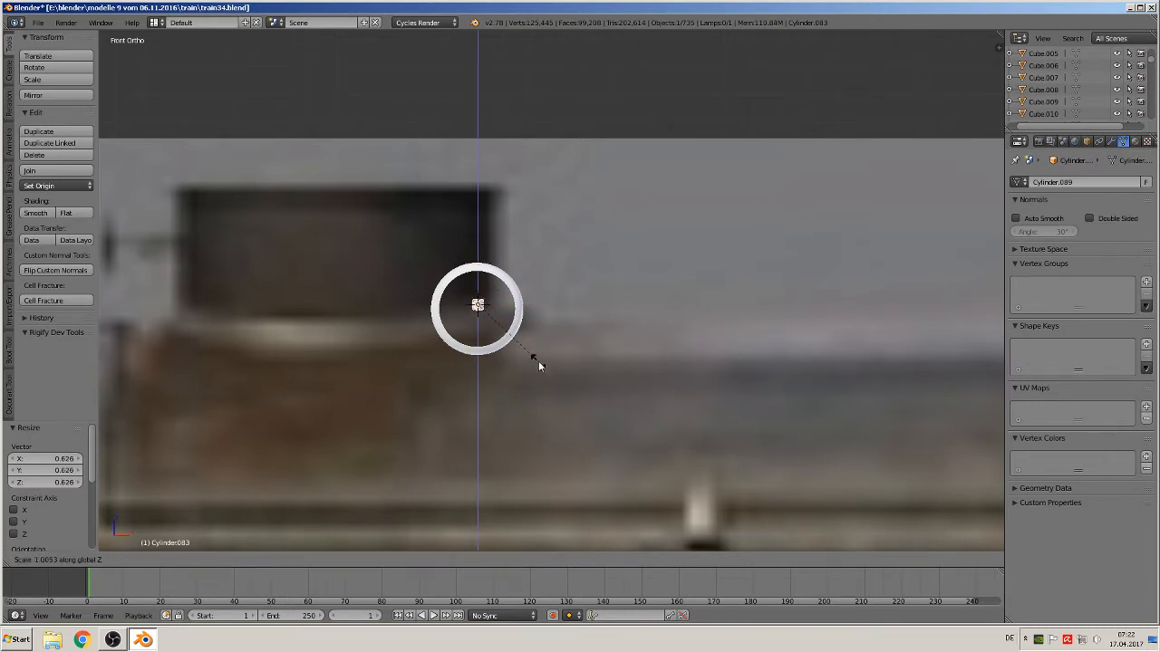
{"action": "left_click", "coordinate": [538, 456]}
{"action": "left_click_drag", "start_coordinate": [480, 268], "coordinate": [478, 269]}
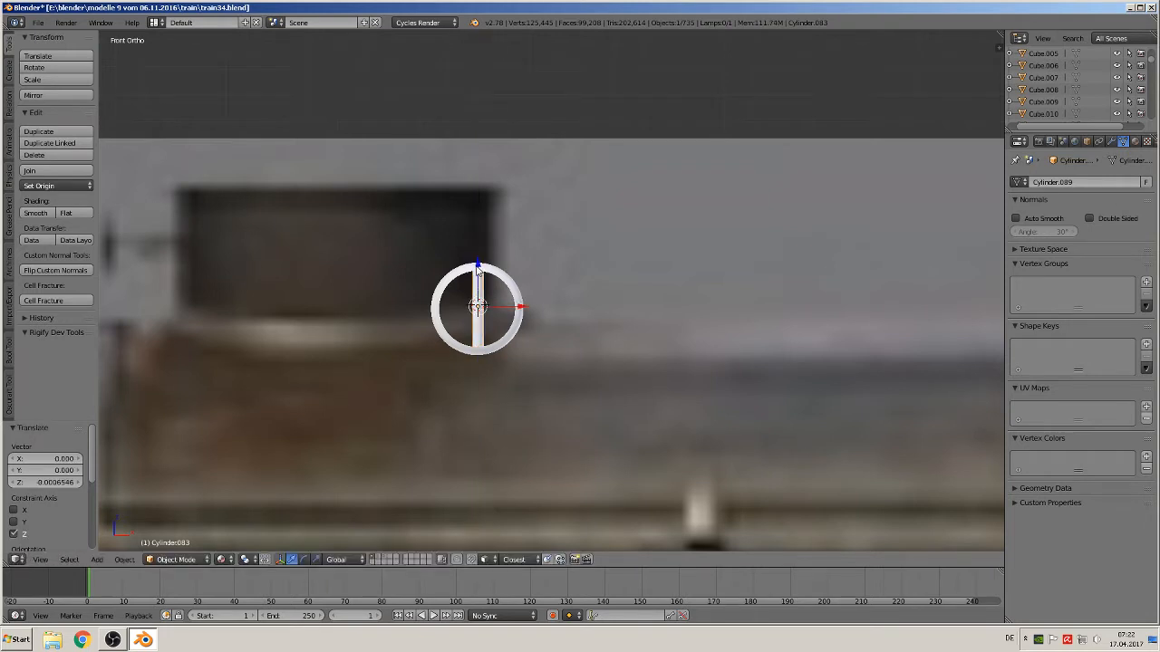
Duplicate the spoke and rotate the copy 90° about the Y axis
{"action": "key", "text": "shift+d"}
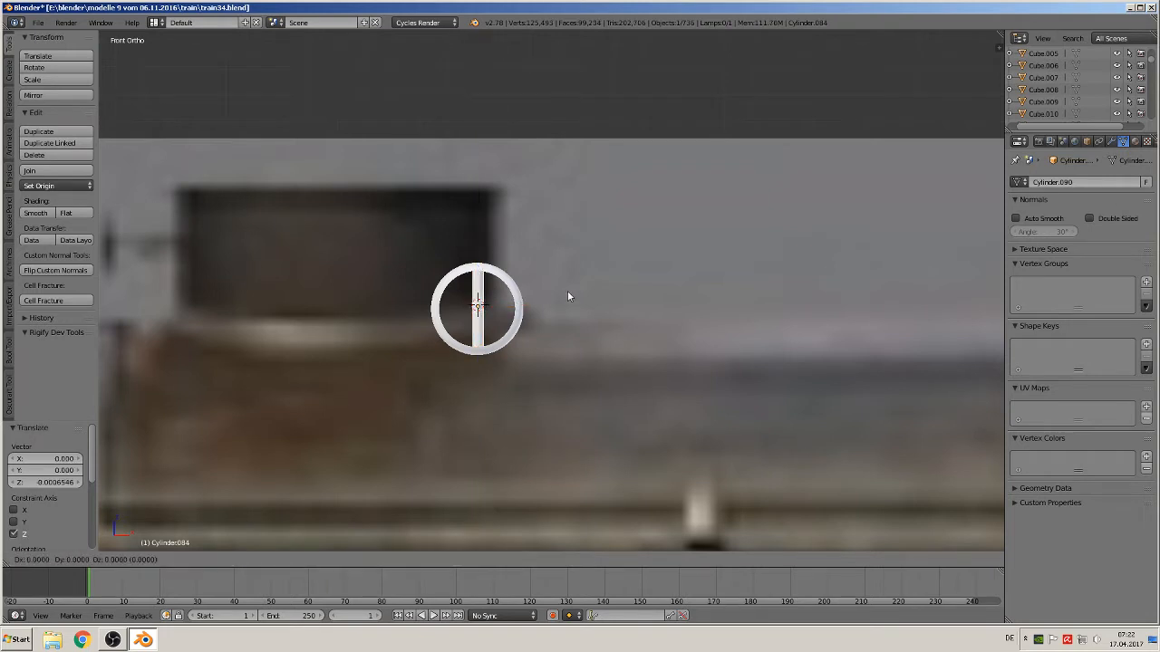
{"action": "right_click", "coordinate": [565, 289]}
{"action": "type", "text": "ry90"}
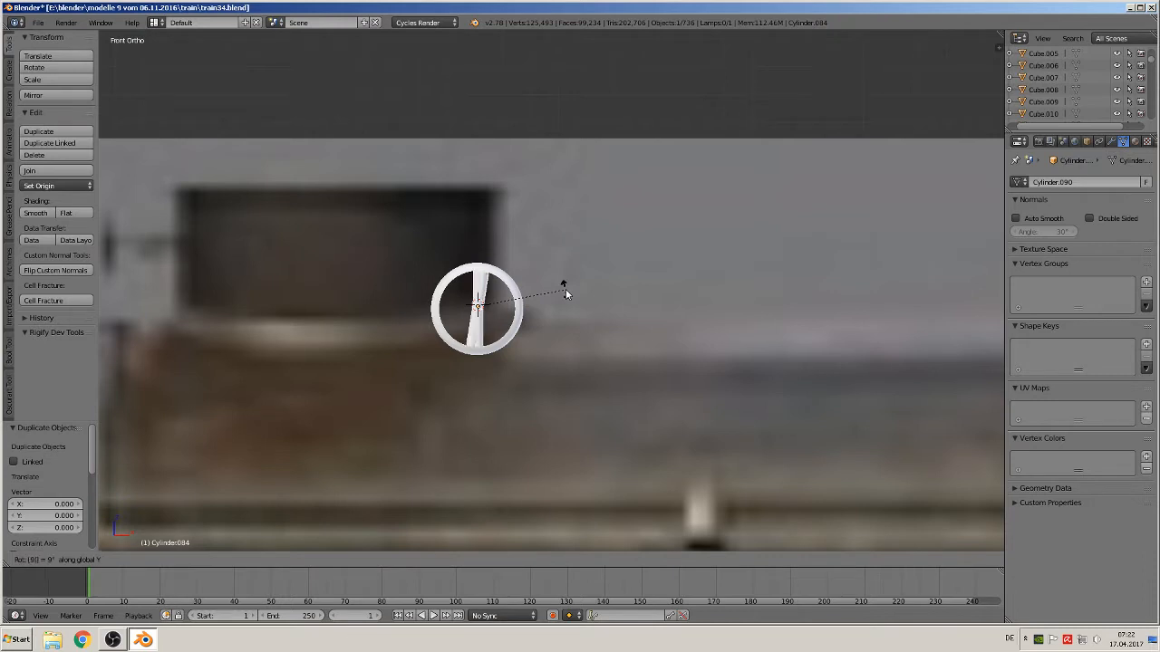
{"action": "key", "text": "Return"}
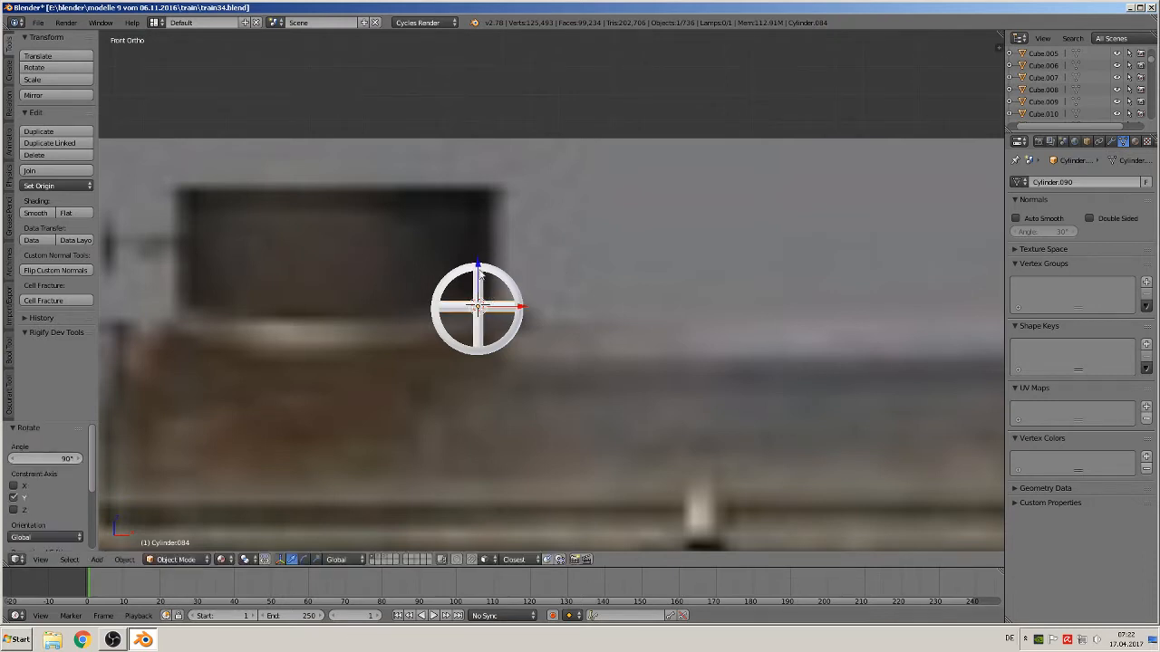
Move the selected wheel parts along the Y axis
{"action": "middle_click_drag", "start_coordinate": [494, 269], "coordinate": [420, 328]}
{"action": "right_click", "coordinate": [486, 291]}
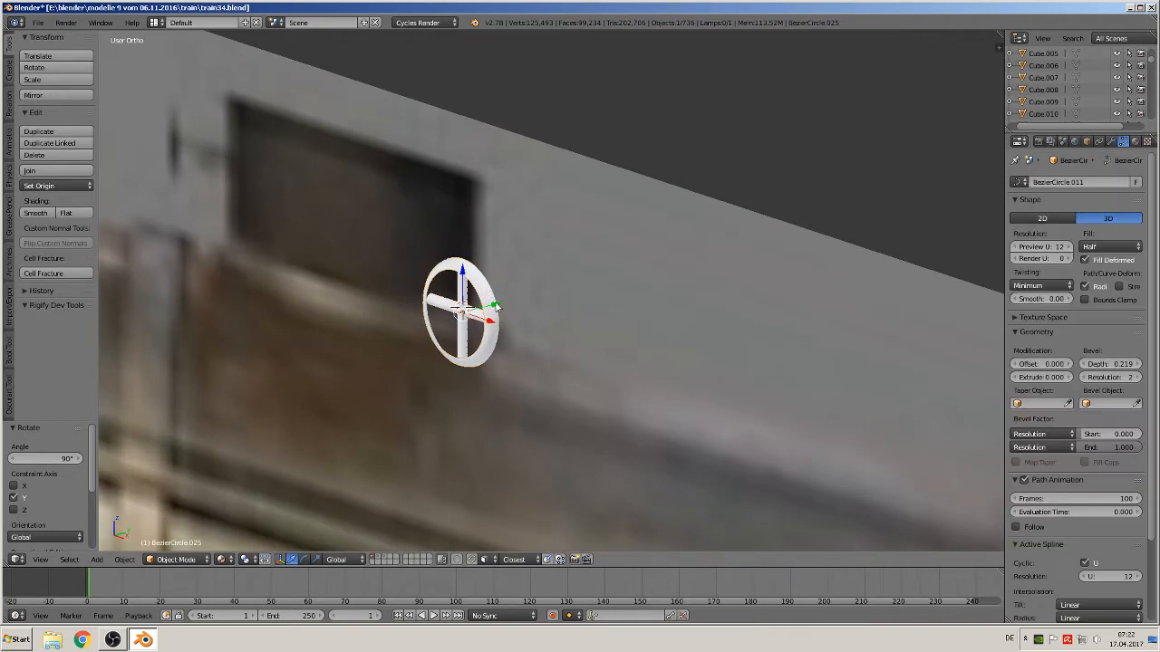
{"action": "right_click", "coordinate": [462, 309]}
{"action": "key", "text": "g"}
{"action": "key", "text": "y"}
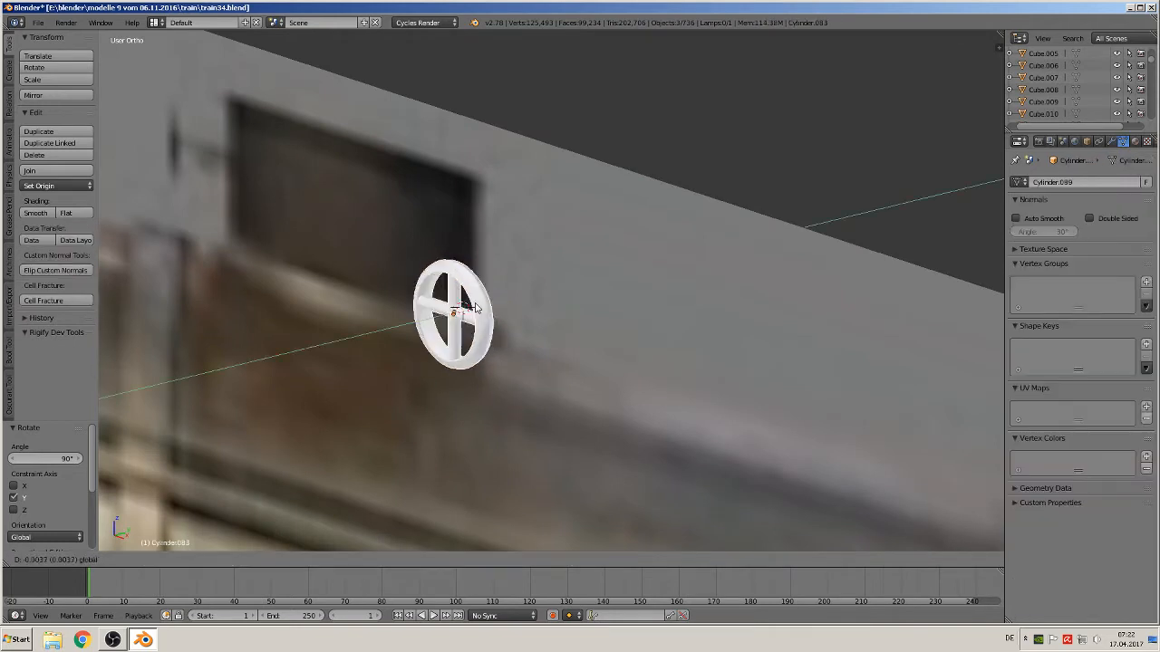
{"action": "left_click", "coordinate": [313, 328]}
Set the ring curve's fill to Full
{"action": "right_click", "coordinate": [316, 333]}
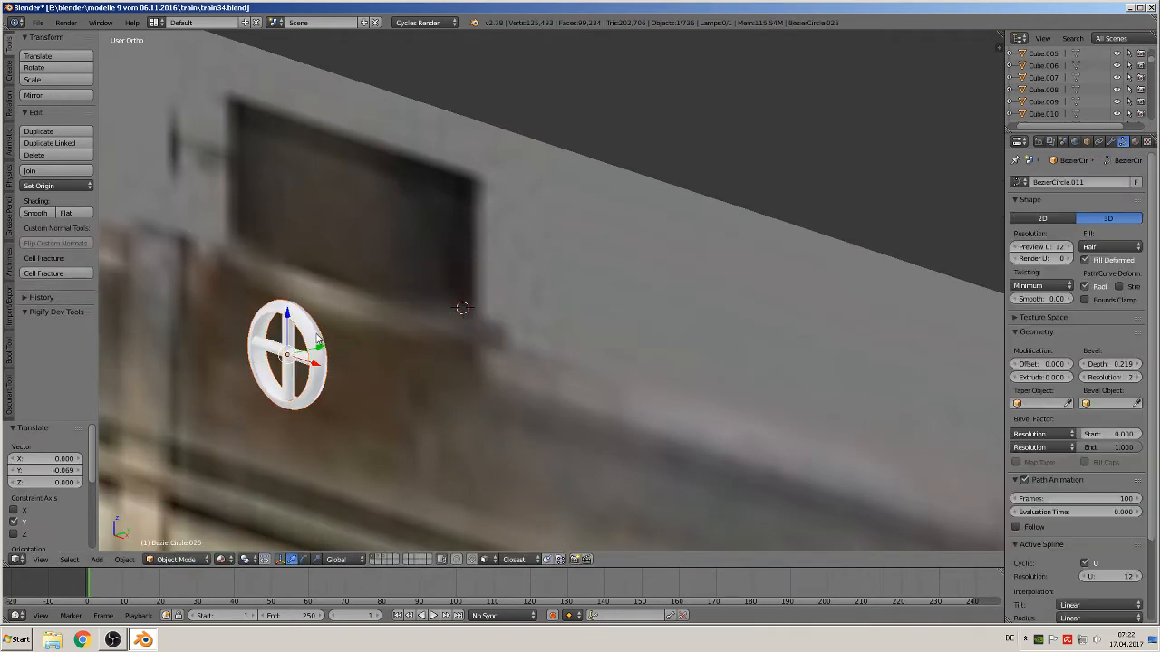
{"action": "left_click", "coordinate": [1109, 248]}
{"action": "left_click", "coordinate": [1092, 233]}
Nudge the horizontal spoke slightly along the Z axis
{"action": "middle_click_drag", "start_coordinate": [435, 299], "coordinate": [591, 293]}
{"action": "key", "text": "KP_1"}
{"action": "scroll", "coordinate": [403, 313], "scroll_direction": "down", "scroll_amount": 2}
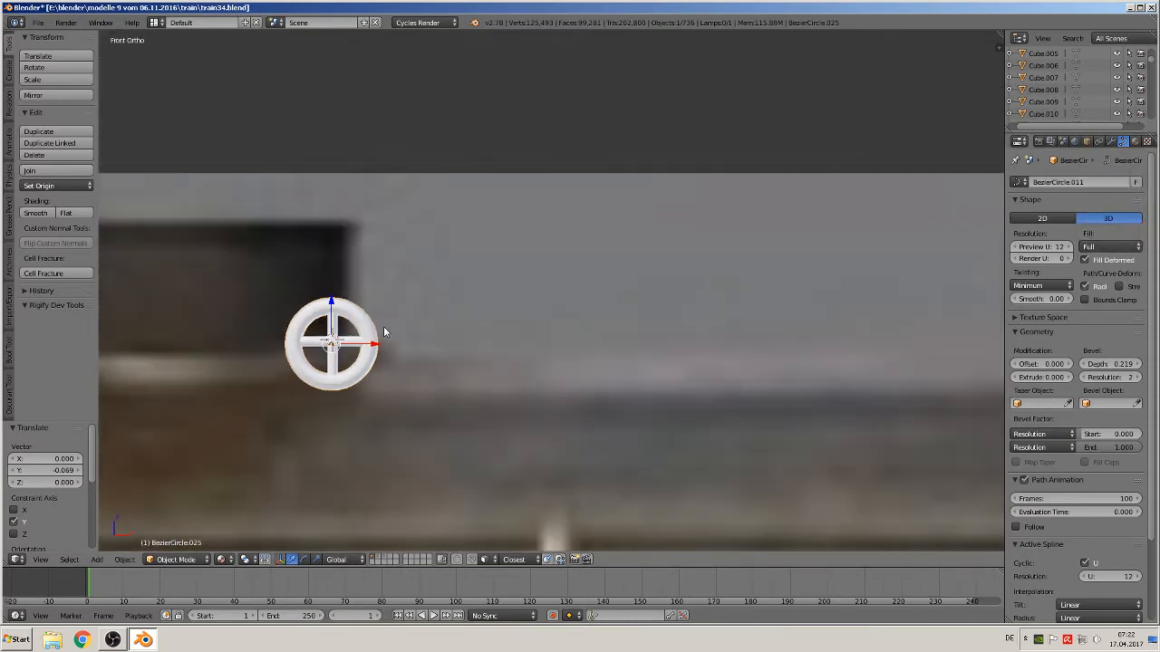
{"action": "middle_click_drag", "start_coordinate": [383, 326], "coordinate": [540, 264], "text": "shift"}
{"action": "scroll", "coordinate": [540, 270], "scroll_direction": "up", "scroll_amount": 1}
{"action": "right_click", "coordinate": [465, 255]}
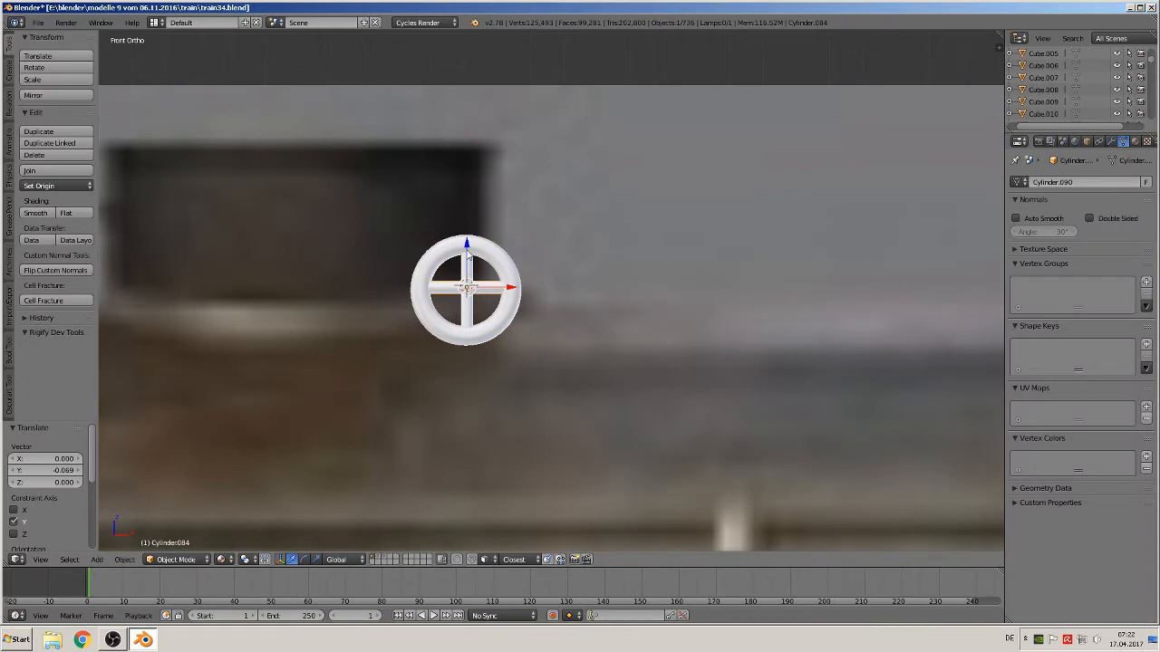
{"action": "key", "text": "g"}
{"action": "key", "text": "z"}
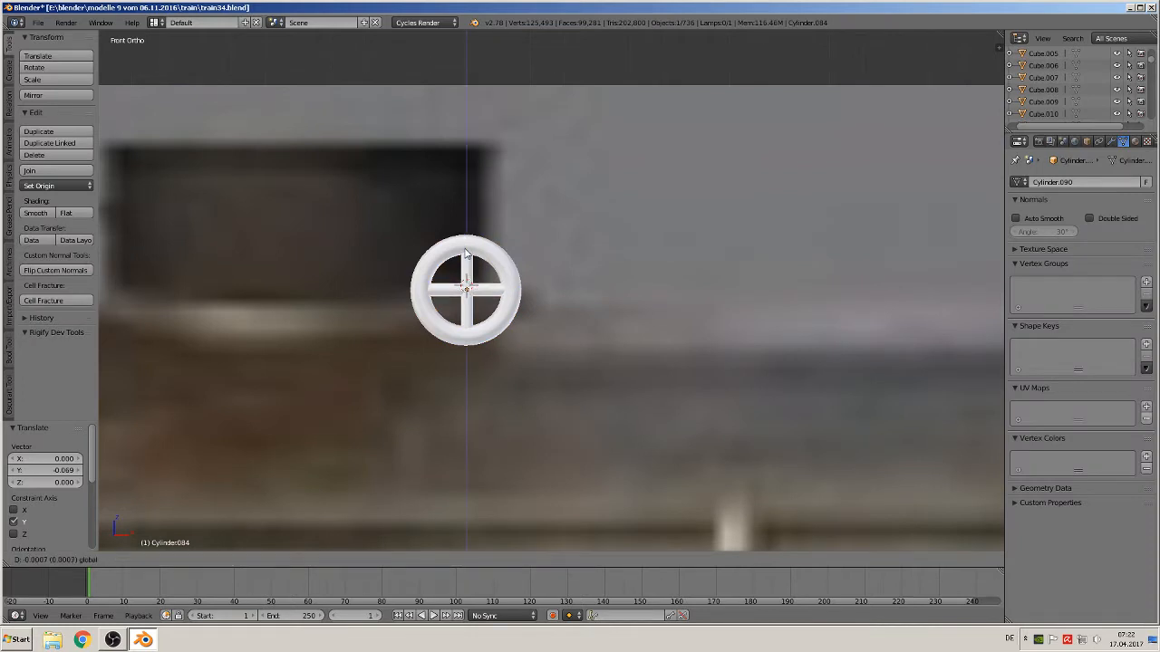
{"action": "left_click", "coordinate": [464, 254]}
{"action": "middle_click_drag", "start_coordinate": [465, 254], "coordinate": [457, 300]}
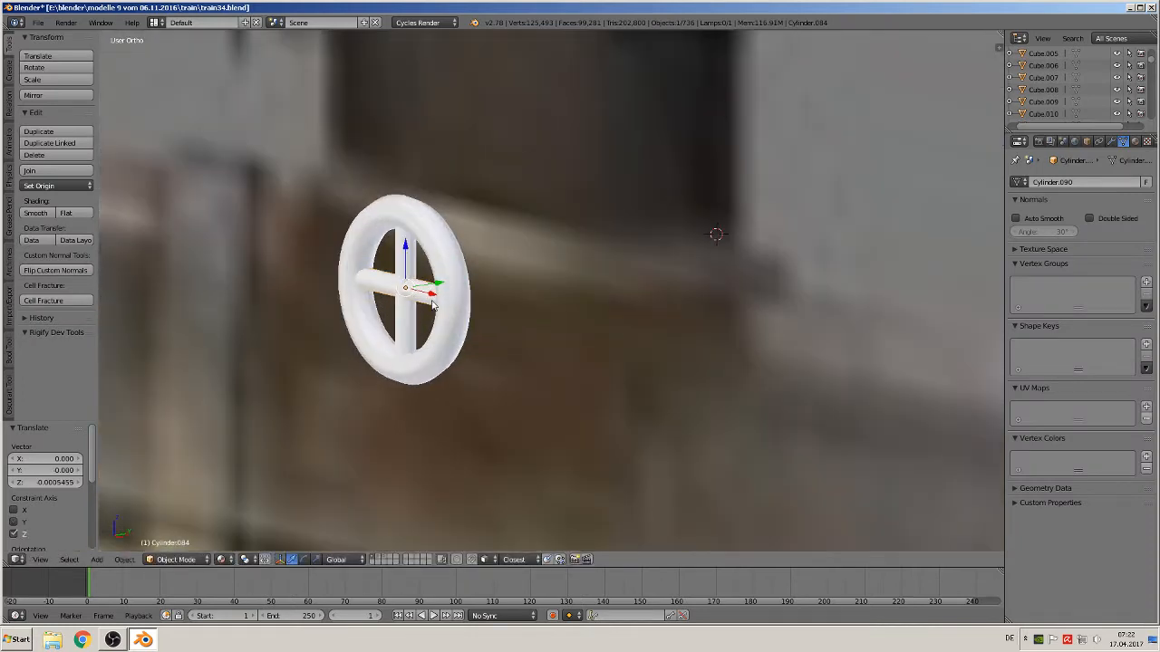
Duplicate a spoke and rotate the copy about 90° around Z to form the wheel's axle
{"action": "key", "text": "shift+d"}
{"action": "right_click", "coordinate": [438, 284]}
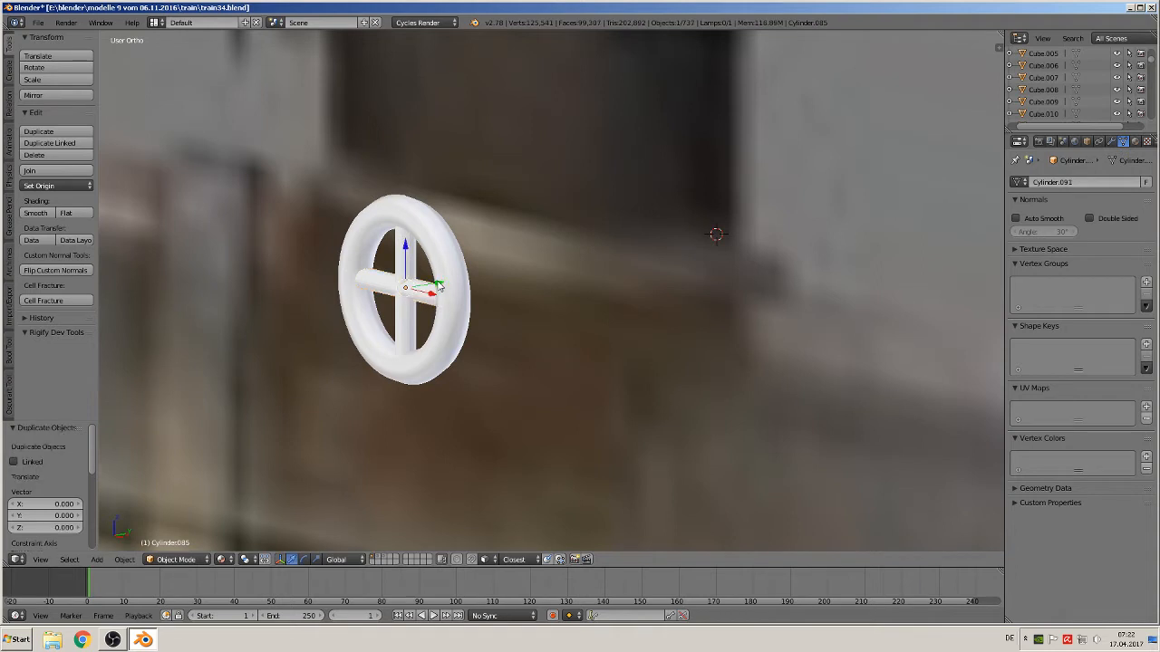
{"action": "key", "text": "r"}
{"action": "key", "text": "z"}
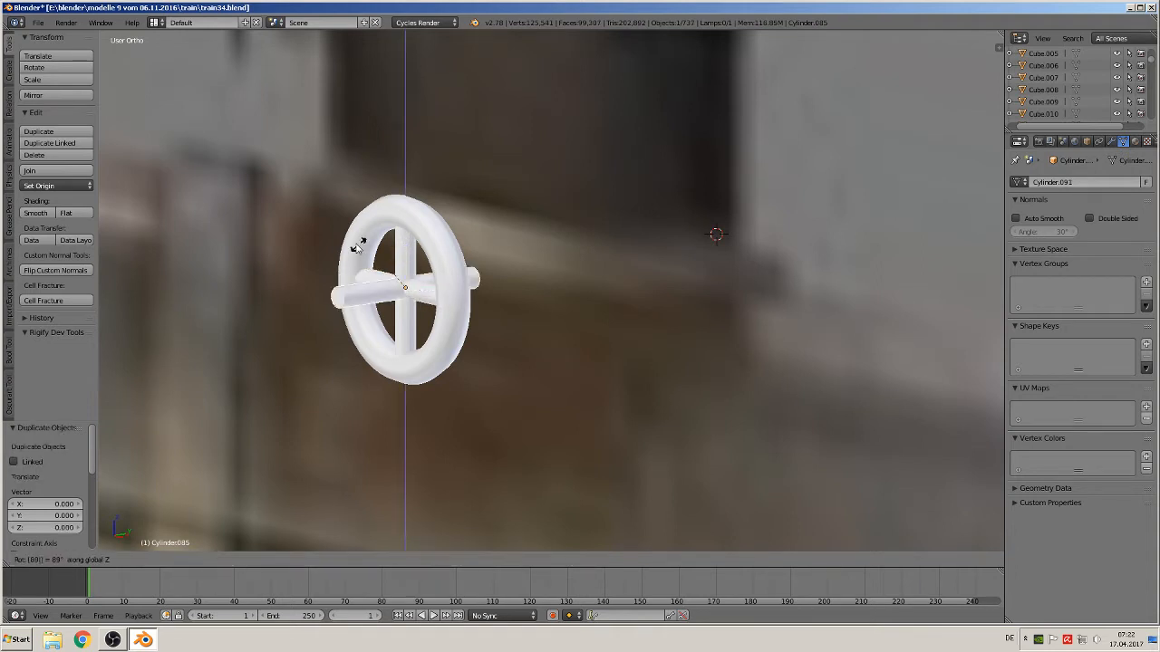
{"action": "left_click", "coordinate": [377, 282]}
{"action": "left_click_drag", "start_coordinate": [441, 286], "coordinate": [497, 268]}
{"action": "scroll", "coordinate": [497, 268], "scroll_direction": "up", "scroll_amount": 3}
{"action": "middle_click_drag", "start_coordinate": [497, 268], "coordinate": [445, 278]}
In Edit Mode, shorten the axle by moving its end vertices along the Y axis toward the wheel
{"action": "key", "text": "Tab"}
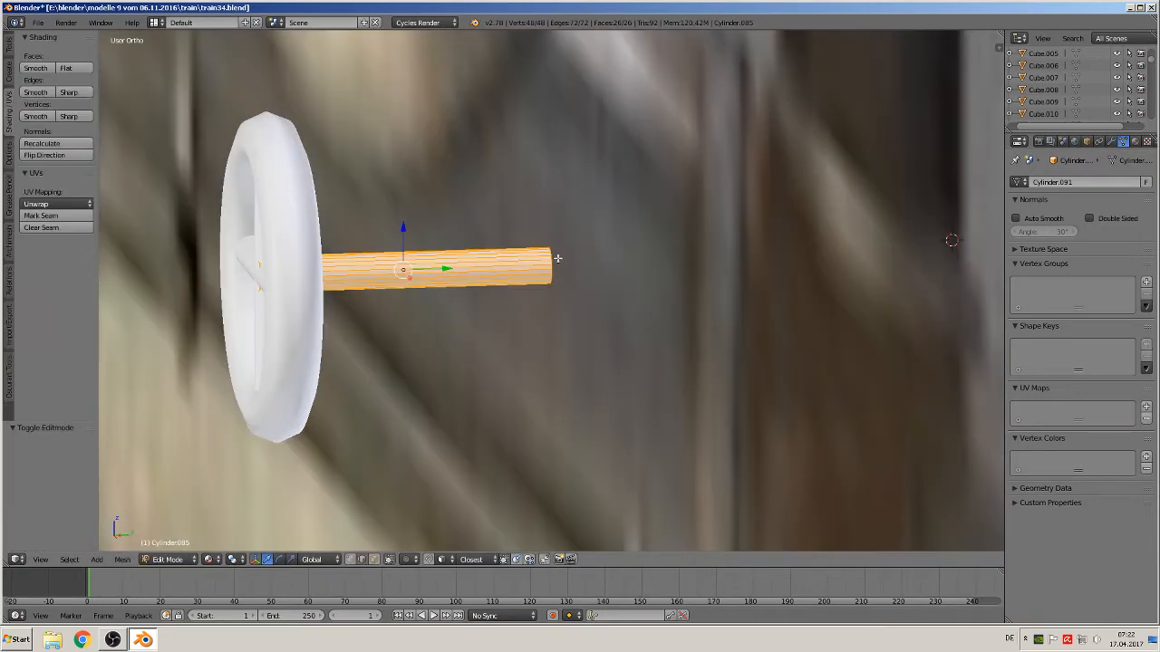
{"action": "middle_click_drag", "start_coordinate": [554, 261], "coordinate": [540, 284]}
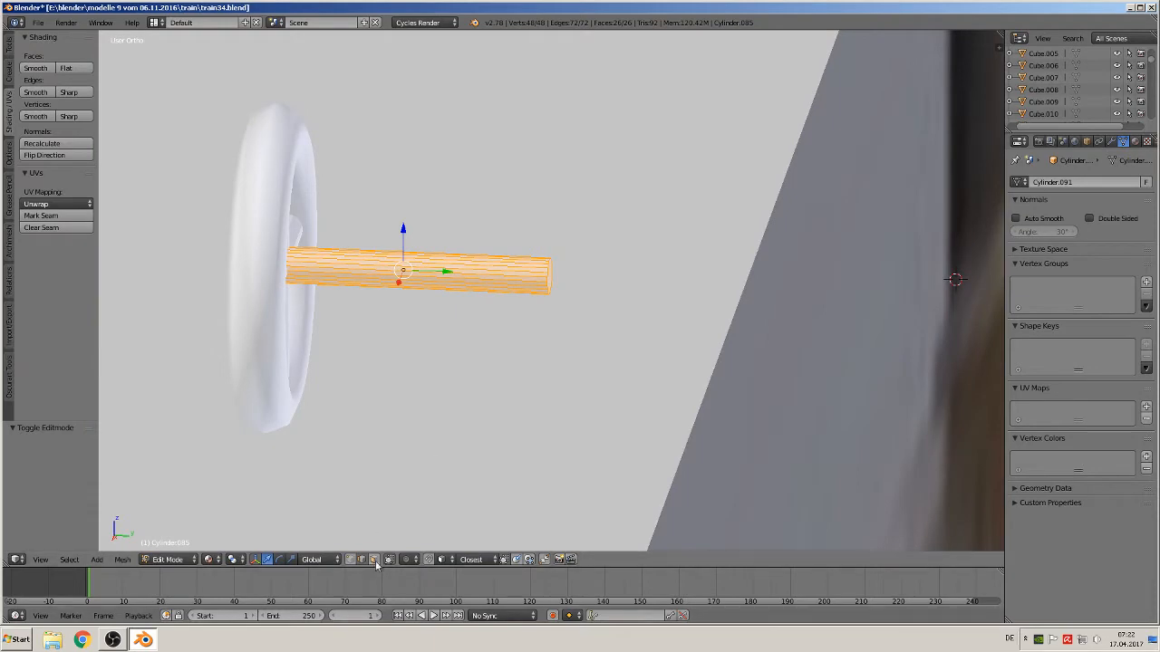
{"action": "right_click", "coordinate": [552, 277]}
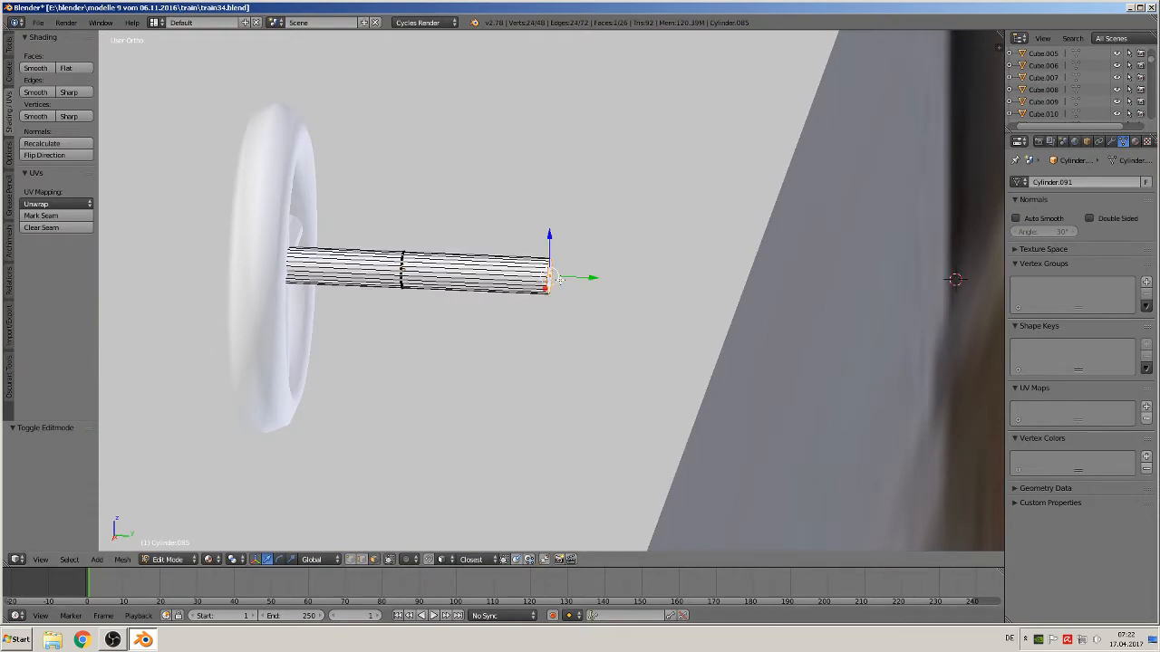
{"action": "key", "text": "g"}
{"action": "key", "text": "y"}
{"action": "left_click", "coordinate": [435, 284]}
{"action": "key", "text": "Tab"}
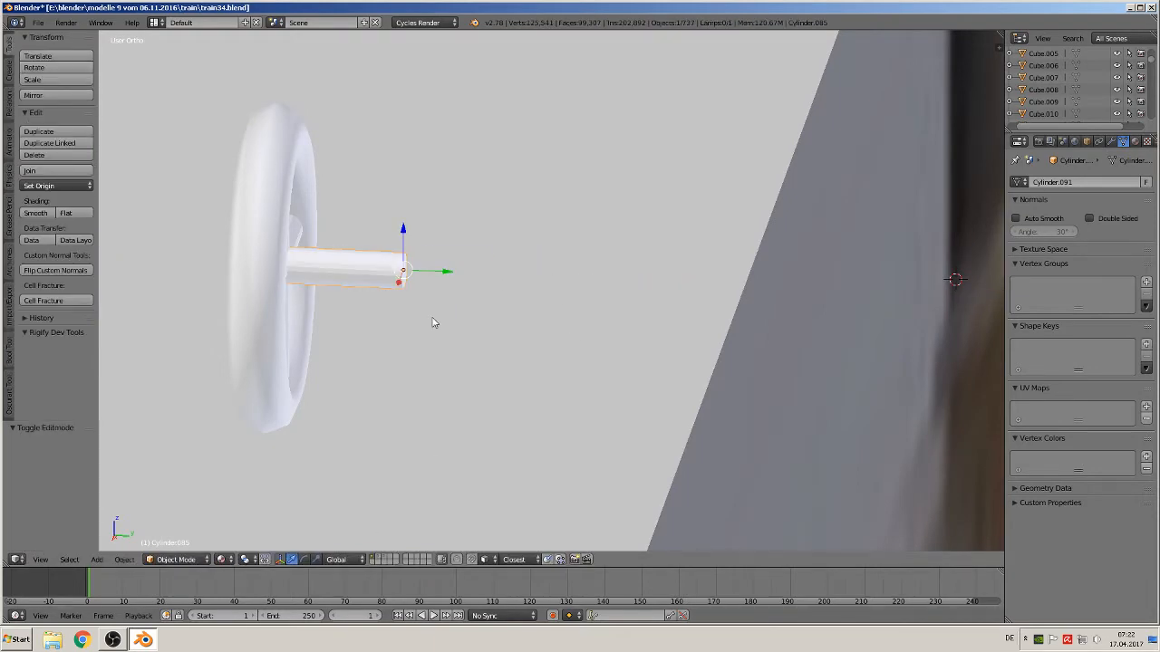
Apply smooth shading to the spokes and the axle
{"action": "middle_click_drag", "start_coordinate": [432, 323], "coordinate": [549, 316]}
{"action": "scroll", "coordinate": [401, 311], "scroll_direction": "up", "scroll_amount": 3}
{"action": "right_click", "coordinate": [217, 224]}
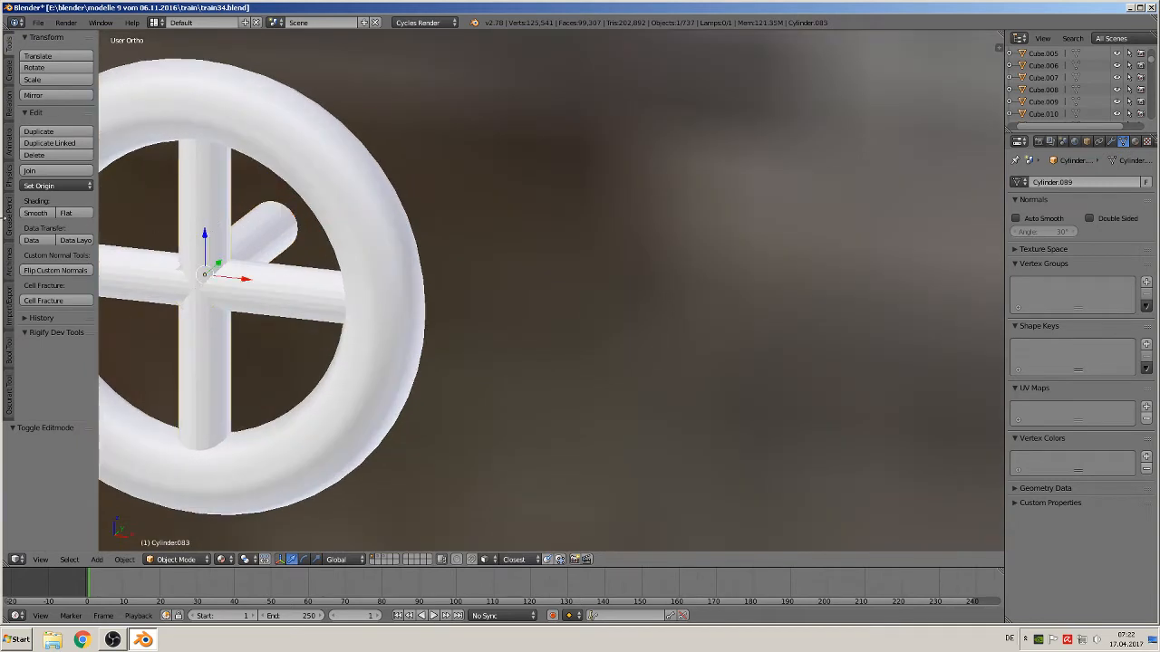
{"action": "left_click", "coordinate": [35, 213]}
{"action": "right_click", "coordinate": [254, 286]}
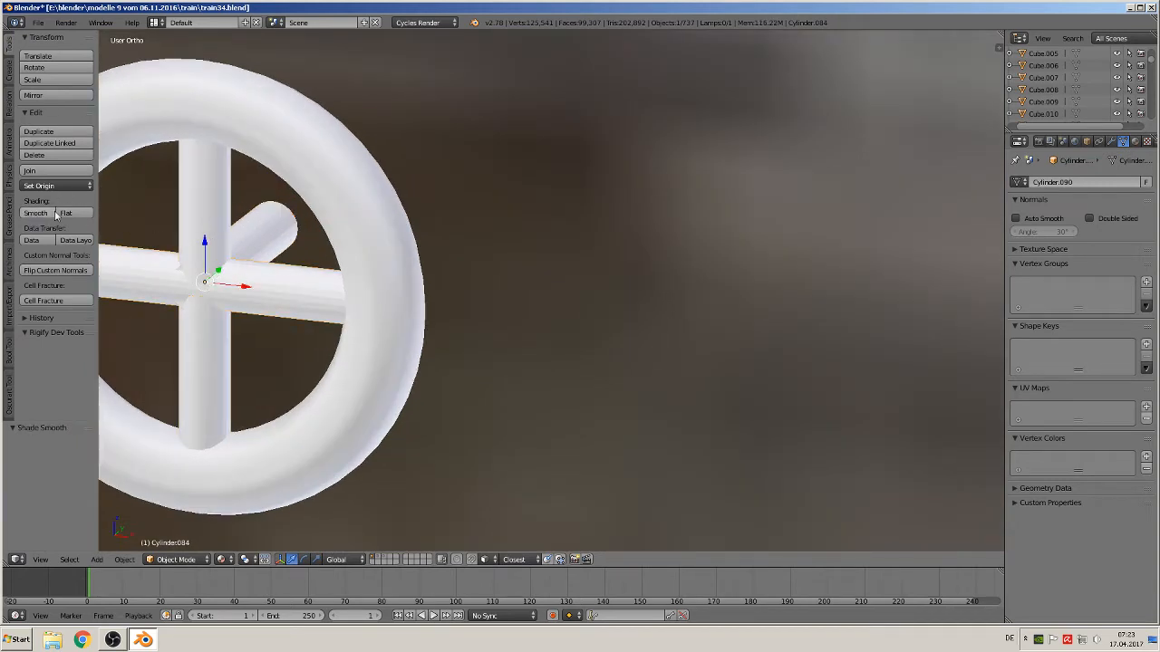
{"action": "right_click", "coordinate": [241, 247]}
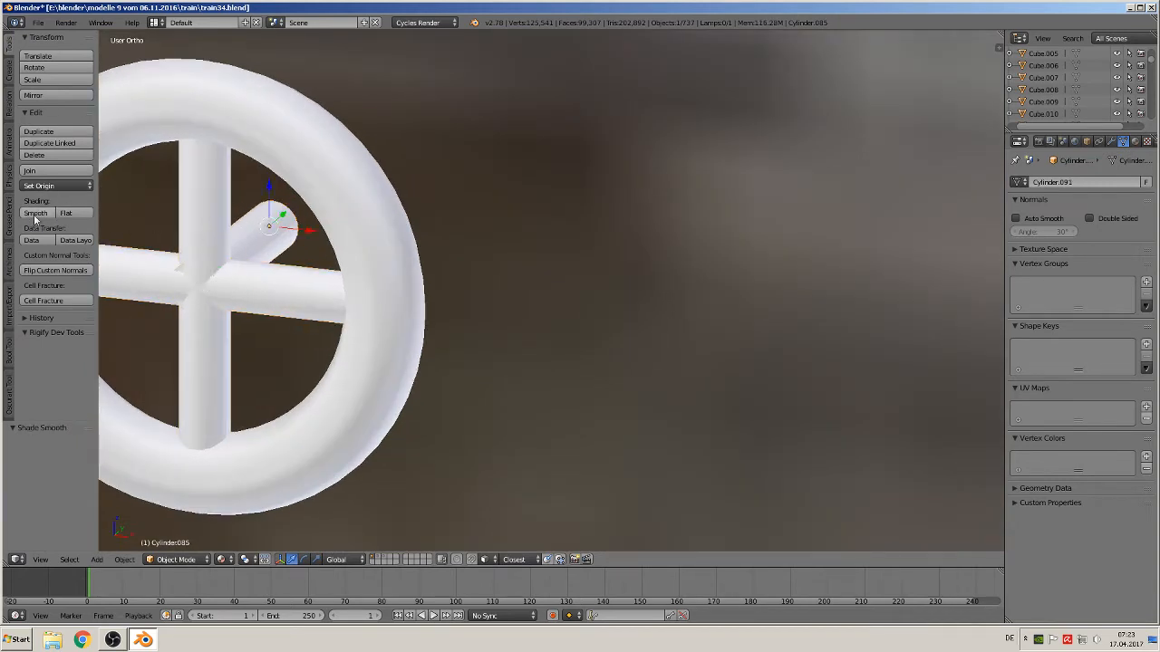
{"action": "left_click", "coordinate": [36, 212]}
Nudge the axle slightly along the Y axis
{"action": "scroll", "coordinate": [347, 292], "scroll_direction": "down", "scroll_amount": 4}
{"action": "scroll", "coordinate": [347, 293], "scroll_direction": "up", "scroll_amount": 6}
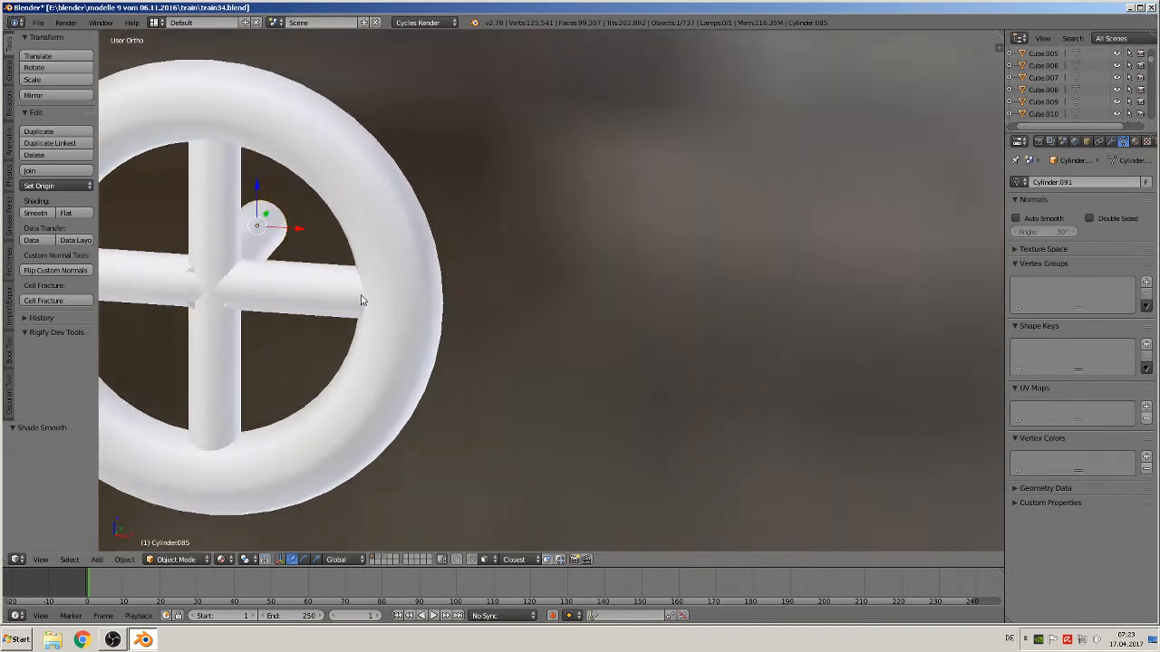
{"action": "scroll", "coordinate": [347, 293], "scroll_direction": "down", "scroll_amount": 4}
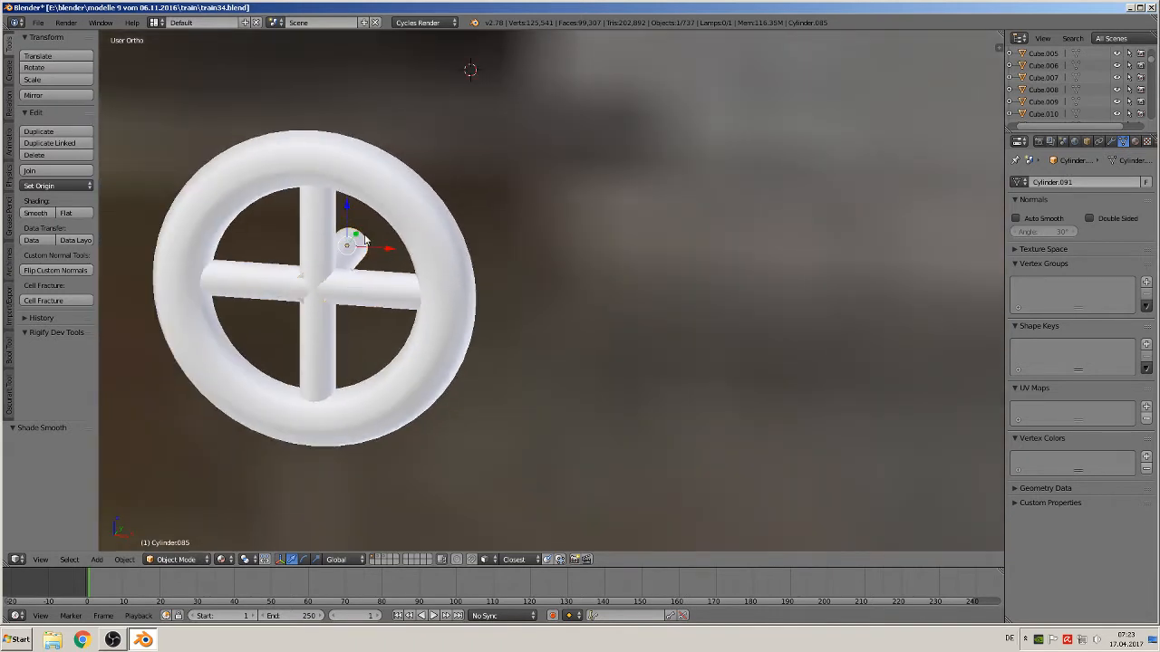
{"action": "left_click_drag", "start_coordinate": [360, 237], "coordinate": [363, 238]}
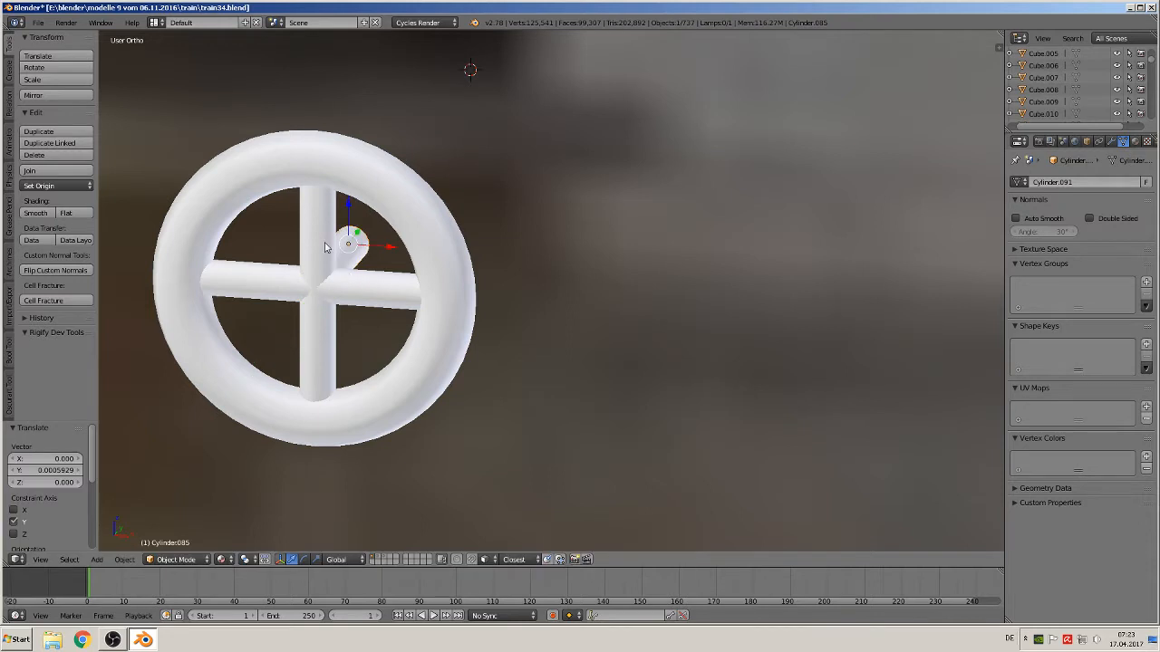
Select the spokes, axle and ring together and join them into one handwheel object
{"action": "right_click", "coordinate": [355, 290]}
{"action": "right_click", "coordinate": [379, 208], "text": "shift"}
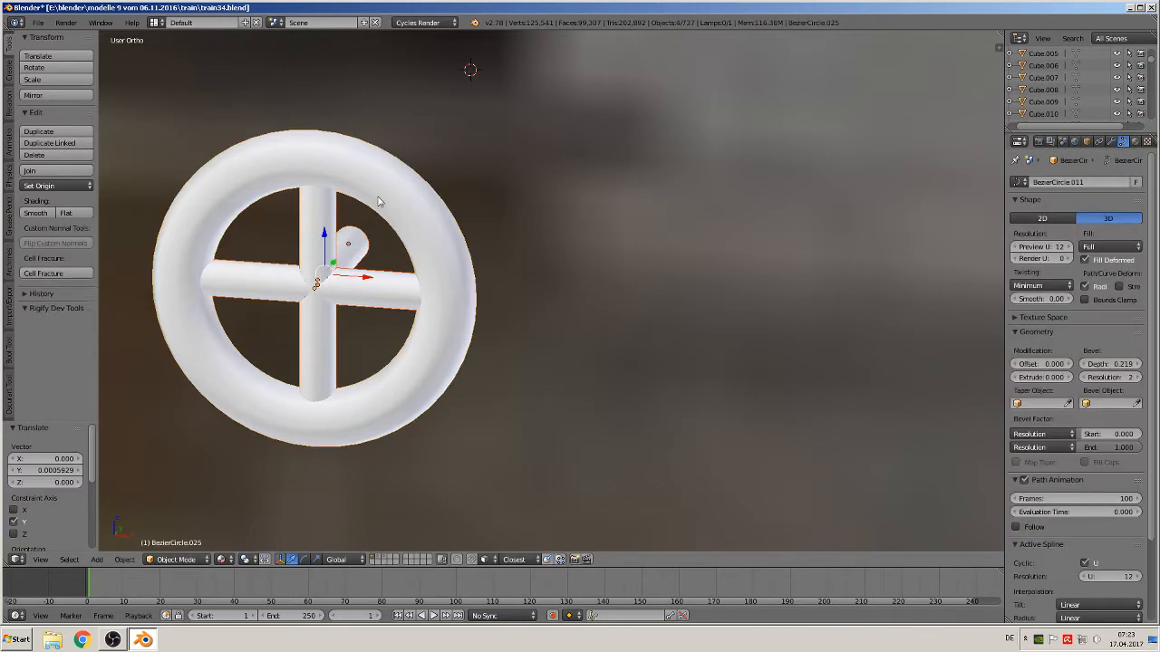
{"action": "left_click", "coordinate": [41, 170]}
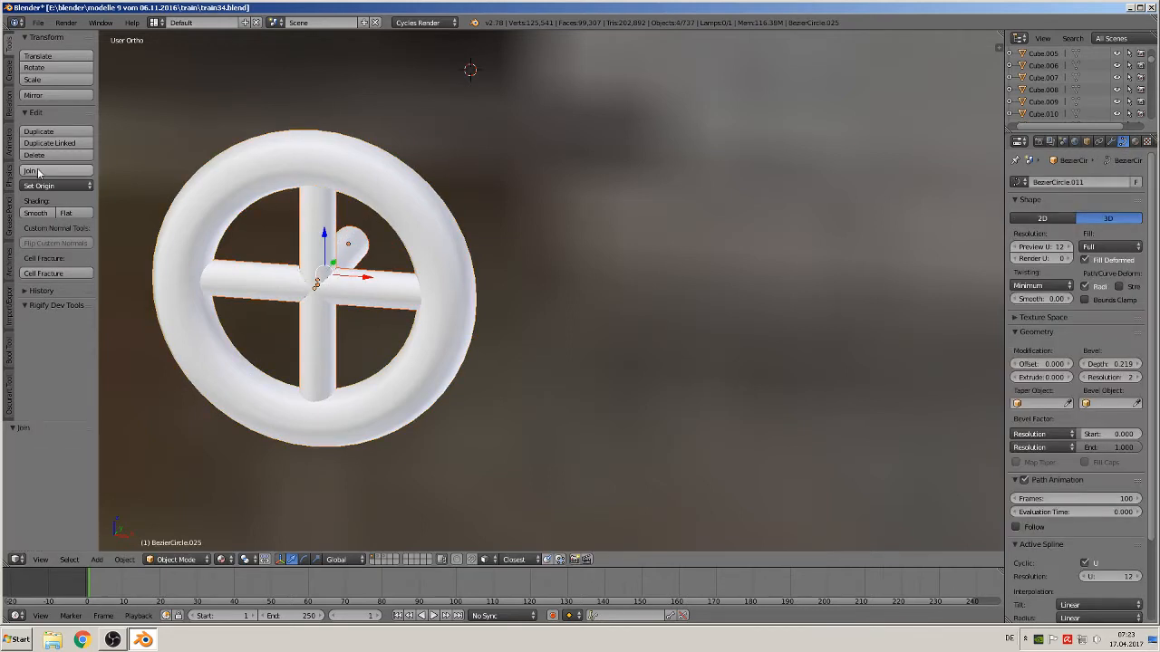
Move the joined handwheel from its build position onto the locomotive, just above the boiler dome, in front view
{"action": "scroll", "coordinate": [313, 268], "scroll_direction": "down", "scroll_amount": 2}
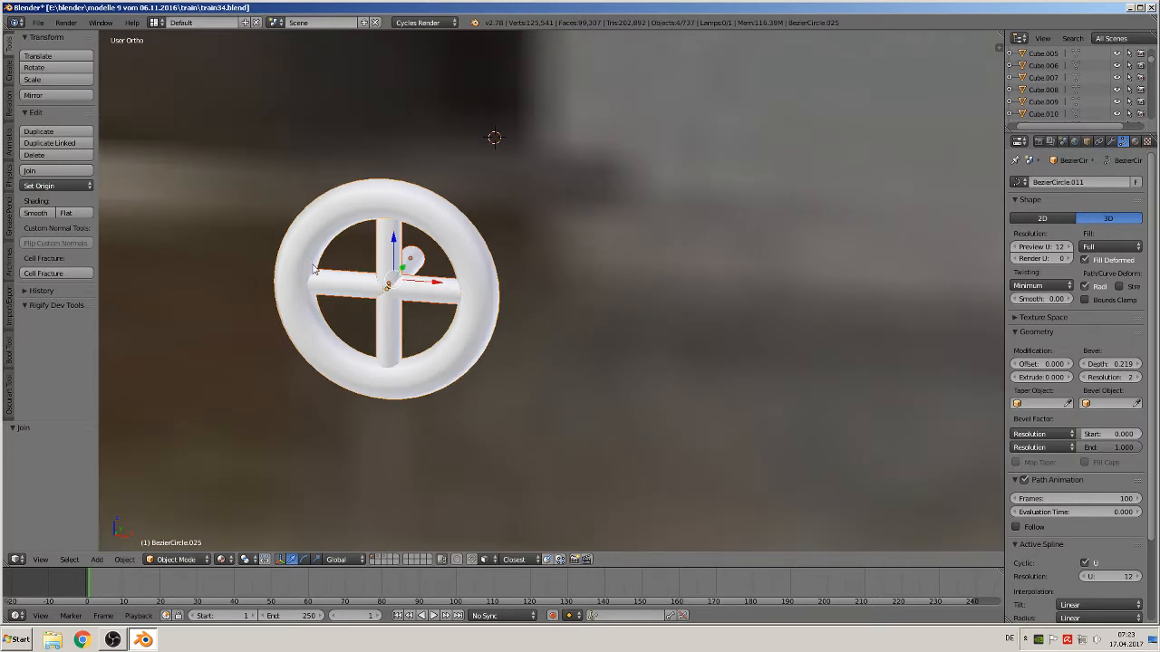
{"action": "key", "text": "g"}
{"action": "left_click", "coordinate": [432, 346]}
{"action": "scroll", "coordinate": [438, 343], "scroll_direction": "down", "scroll_amount": 5}
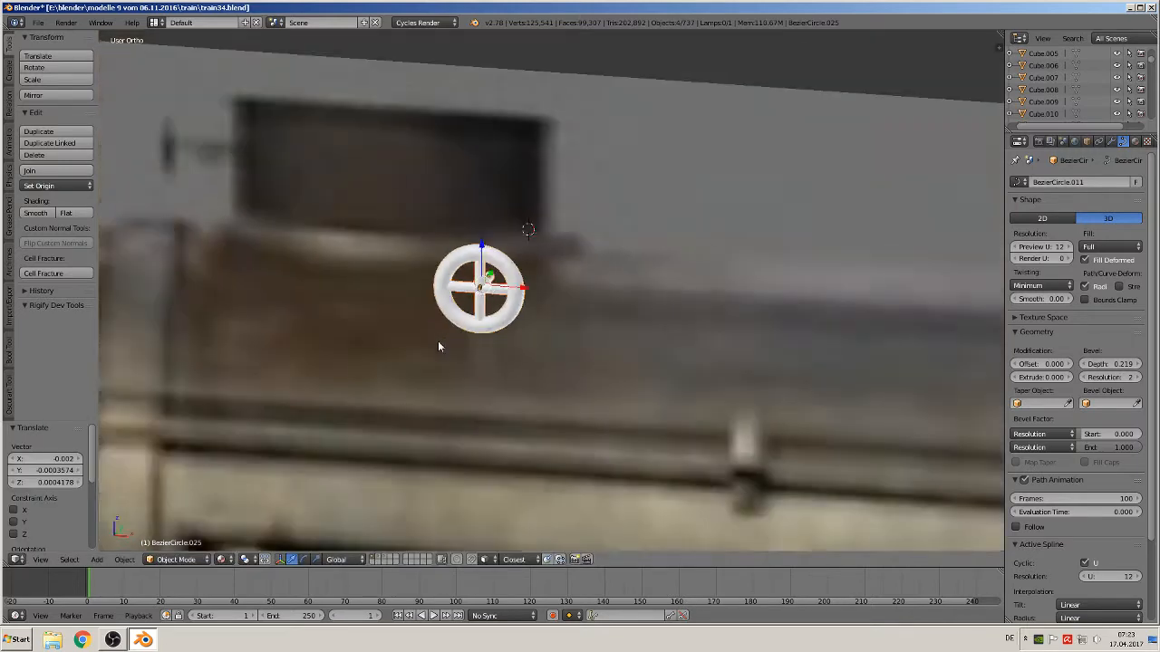
{"action": "scroll", "coordinate": [439, 336], "scroll_direction": "down", "scroll_amount": 3}
{"action": "scroll", "coordinate": [392, 231], "scroll_direction": "down", "scroll_amount": 3}
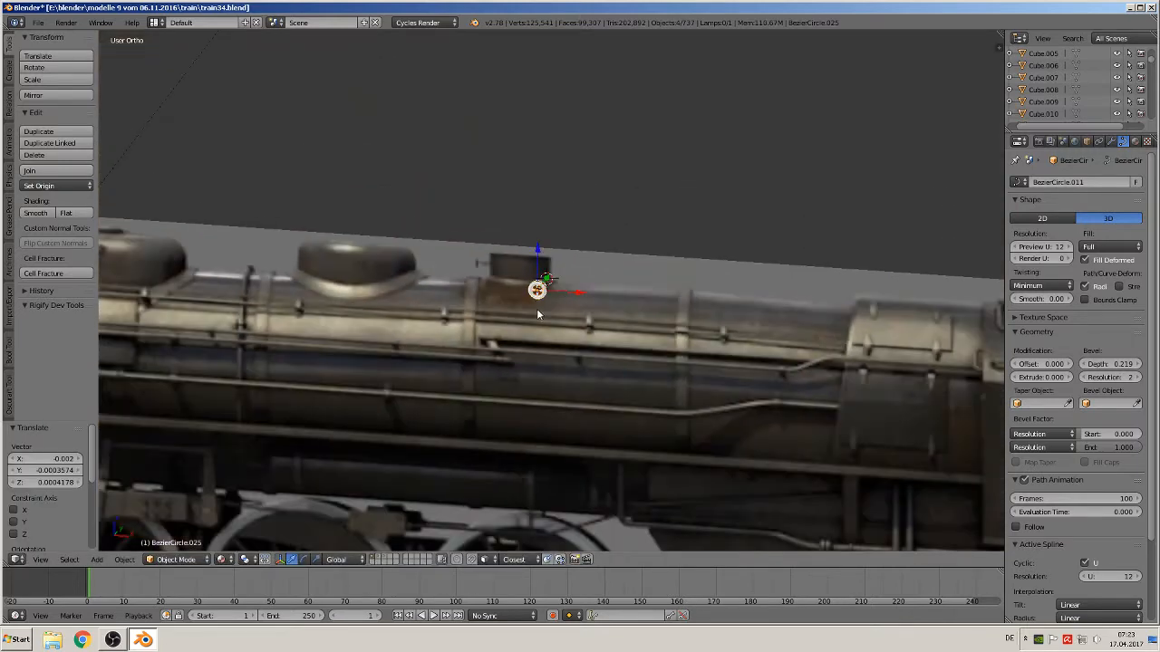
{"action": "key", "text": "KP_1"}
{"action": "scroll", "coordinate": [568, 317], "scroll_direction": "down", "scroll_amount": 4}
{"action": "scroll", "coordinate": [555, 319], "scroll_direction": "down", "scroll_amount": 3}
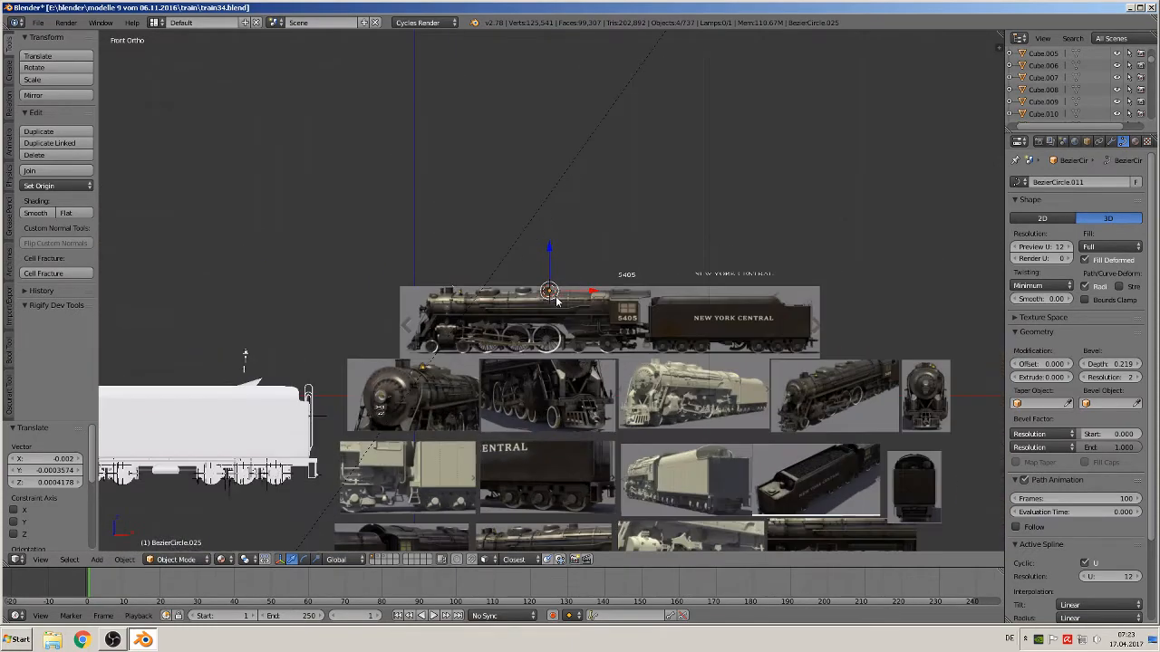
{"action": "key", "text": "g"}
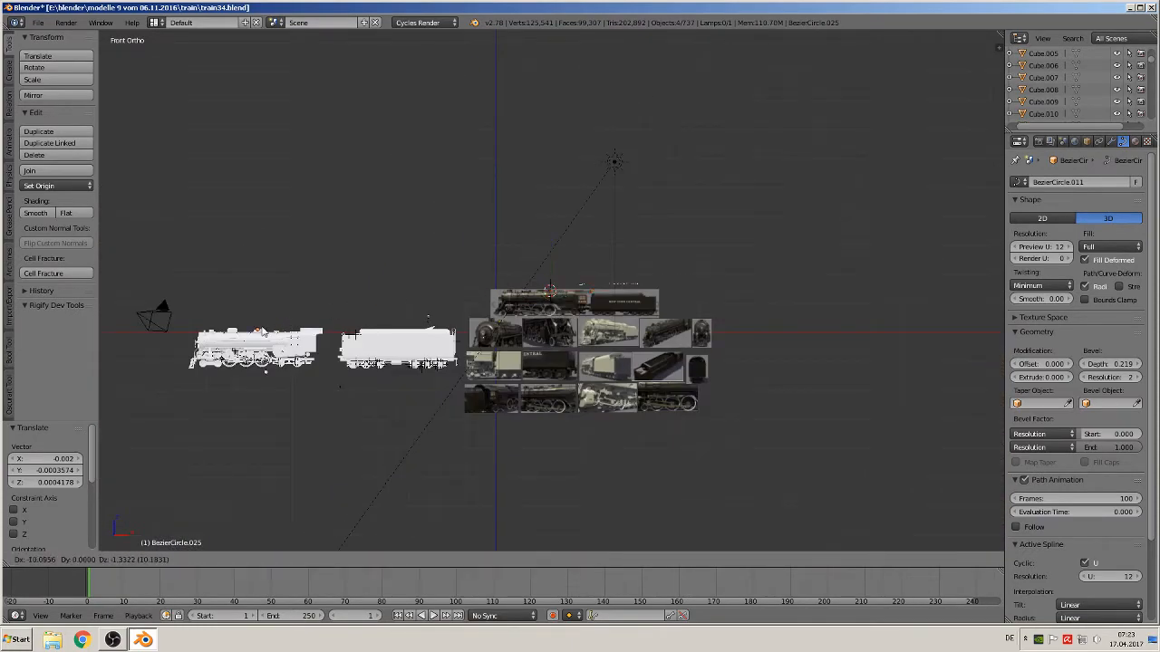
{"action": "left_click", "coordinate": [287, 336]}
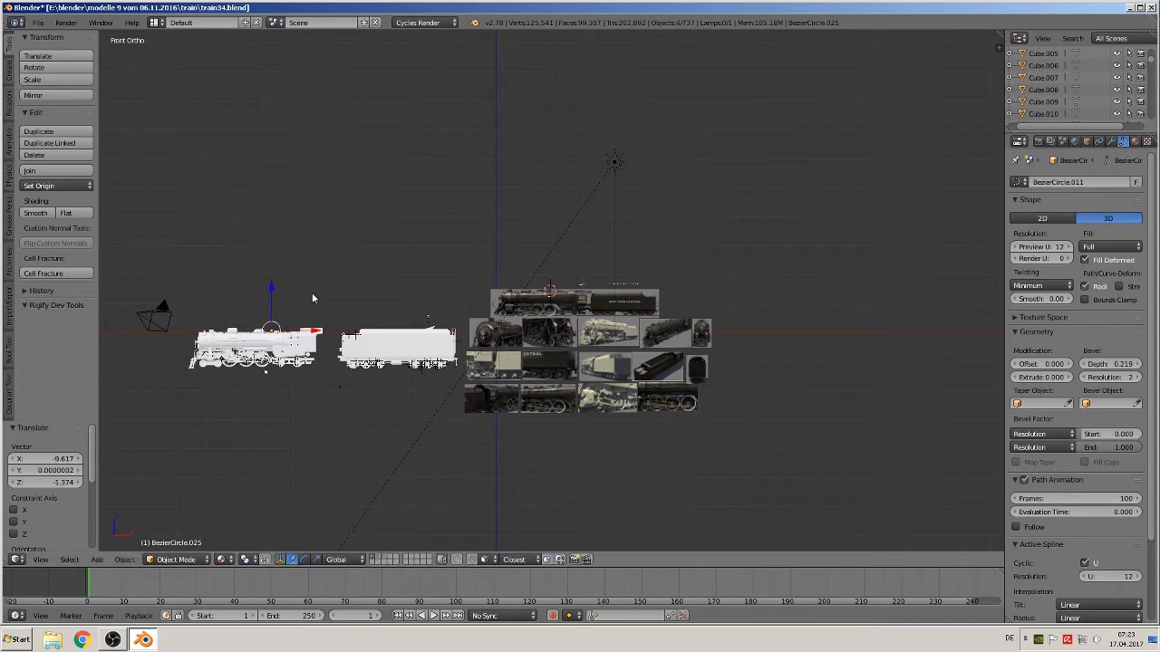
{"action": "key", "text": "KP_Decimal"}
{"action": "scroll", "coordinate": [340, 330], "scroll_direction": "down", "scroll_amount": 5}
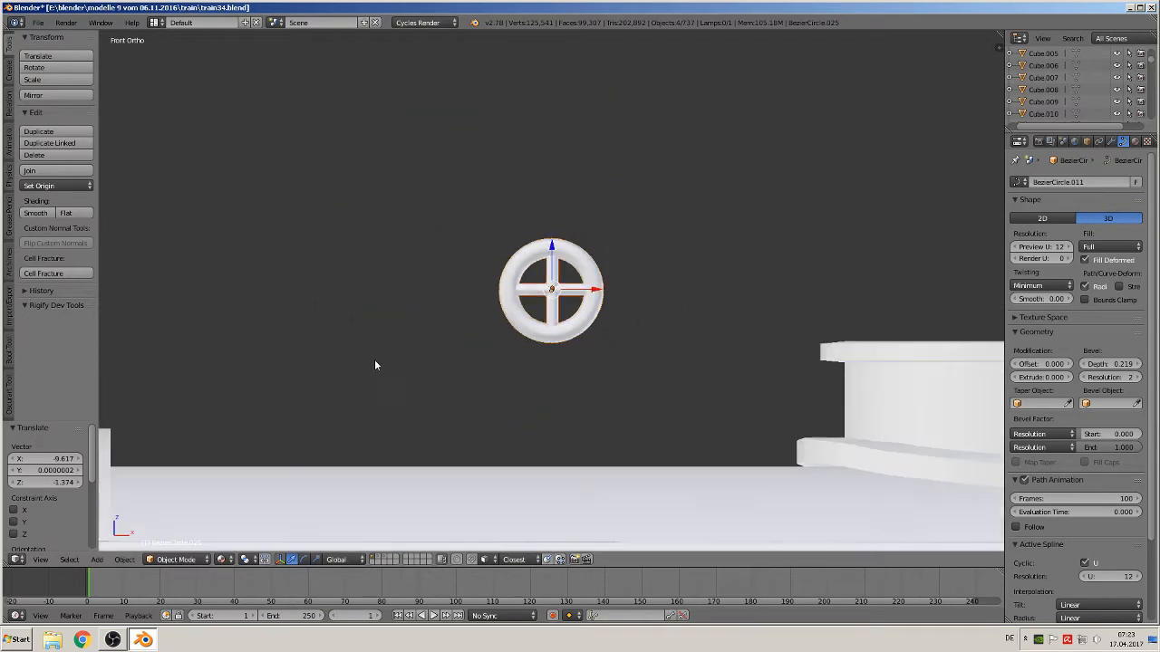
{"action": "scroll", "coordinate": [470, 372], "scroll_direction": "down", "scroll_amount": 2}
{"action": "middle_click_drag", "start_coordinate": [432, 352], "coordinate": [177, 303], "text": "shift"}
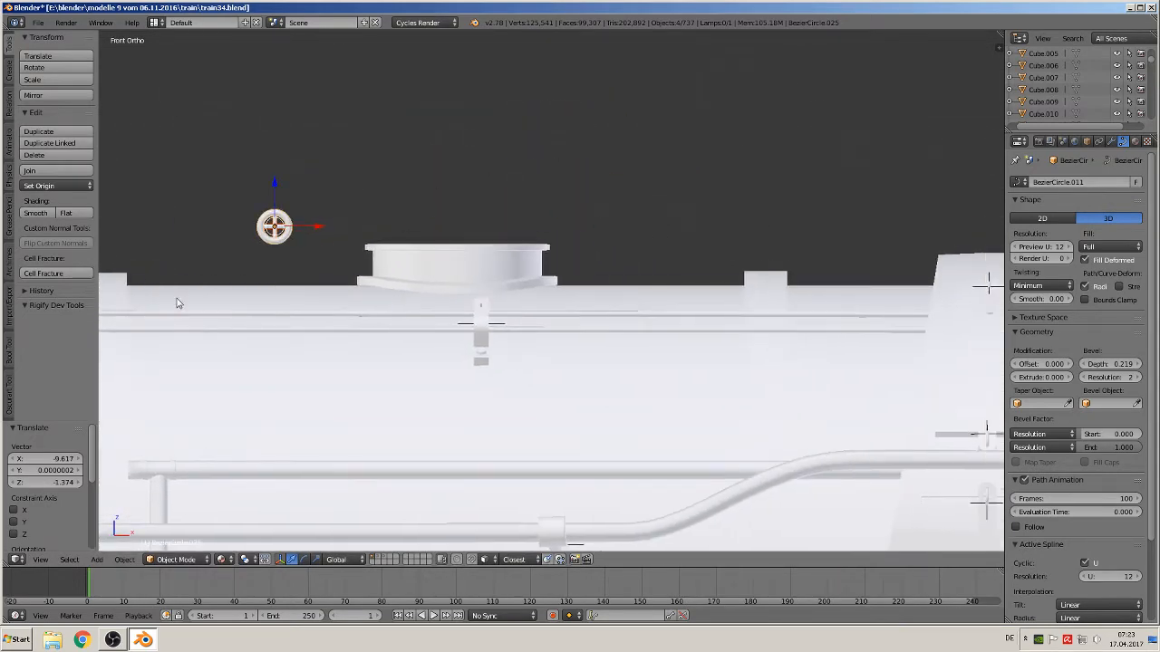
Rotate the handwheel -90° around the Z axis, then 90° back
{"action": "right_click", "coordinate": [421, 261]}
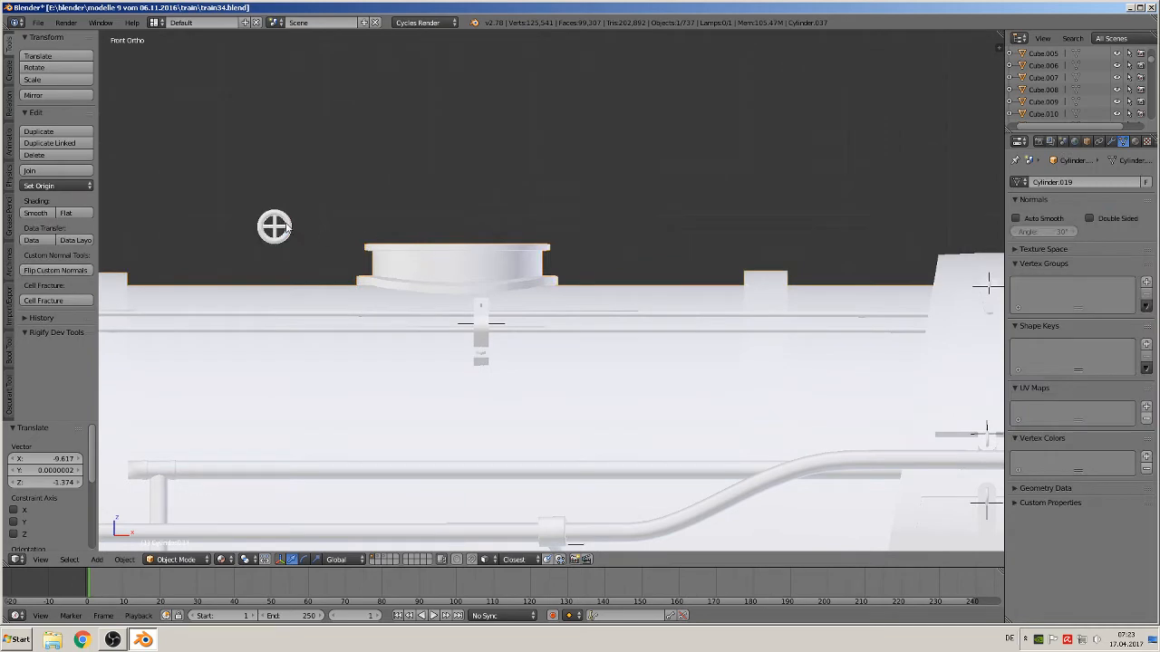
{"action": "mouse_move", "coordinate": [352, 275]}
{"action": "middle_mouse_down"}
{"action": "mouse_move", "coordinate": [354, 318]}
{"action": "mouse_move", "coordinate": [375, 339]}
{"action": "mouse_move", "coordinate": [383, 324]}
{"action": "mouse_move", "coordinate": [356, 296]}
{"action": "middle_mouse_up"}
{"action": "scroll", "coordinate": [354, 297], "scroll_direction": "down", "scroll_amount": 5}
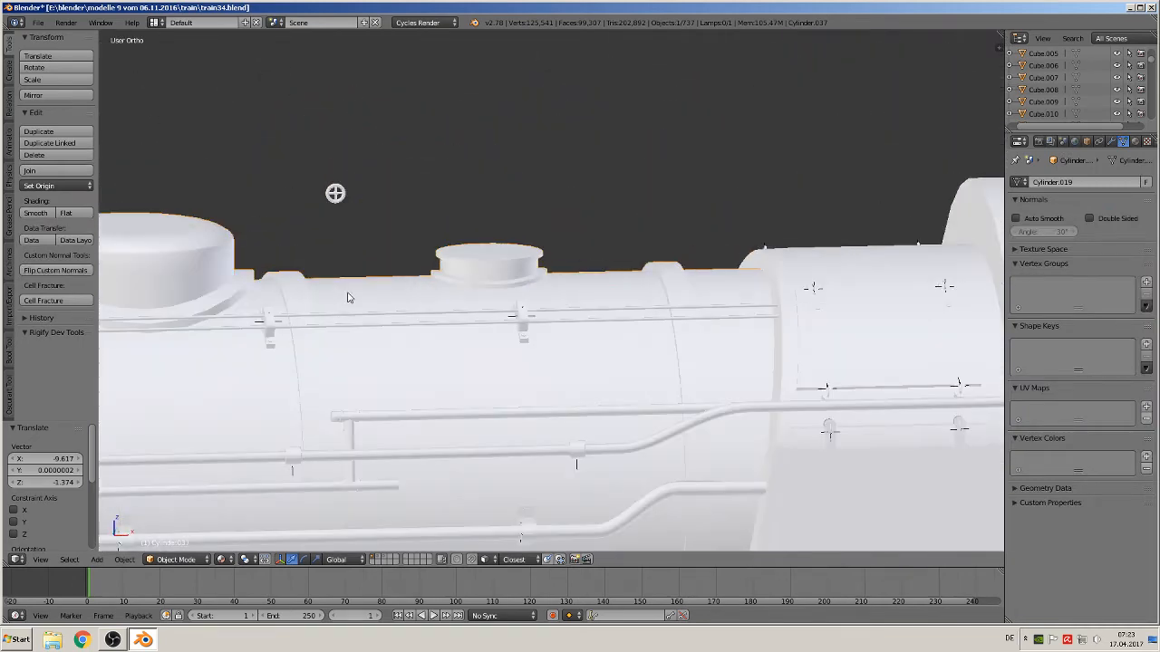
{"action": "key", "text": "KP_1"}
{"action": "scroll", "coordinate": [354, 252], "scroll_direction": "up", "scroll_amount": 5}
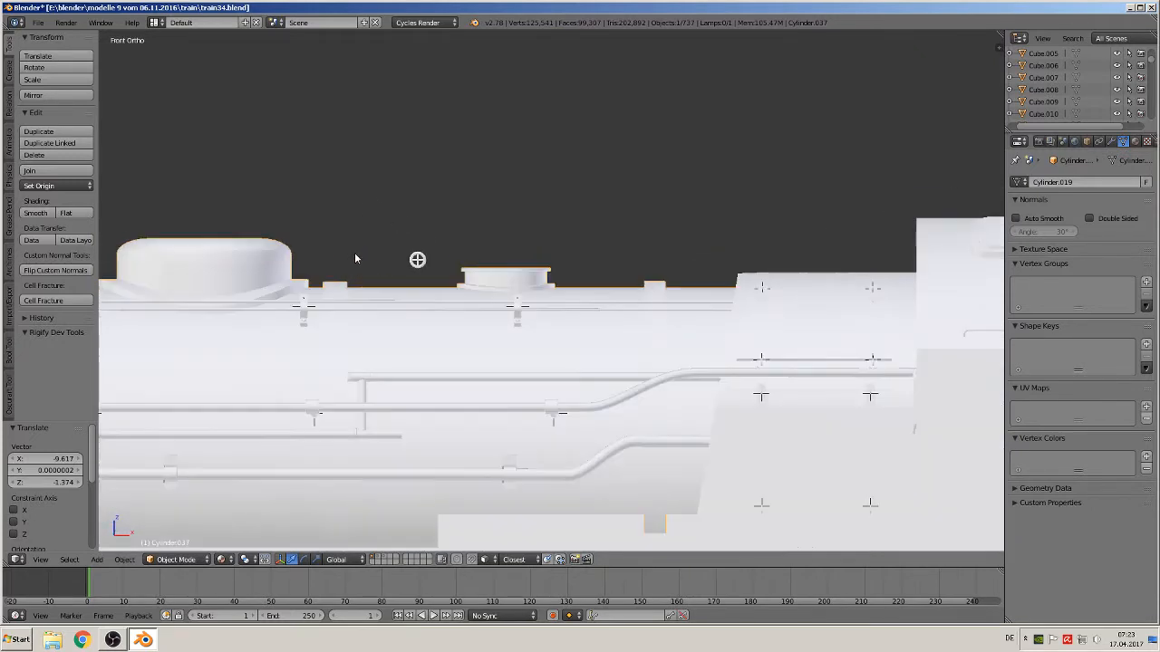
{"action": "right_click", "coordinate": [297, 233]}
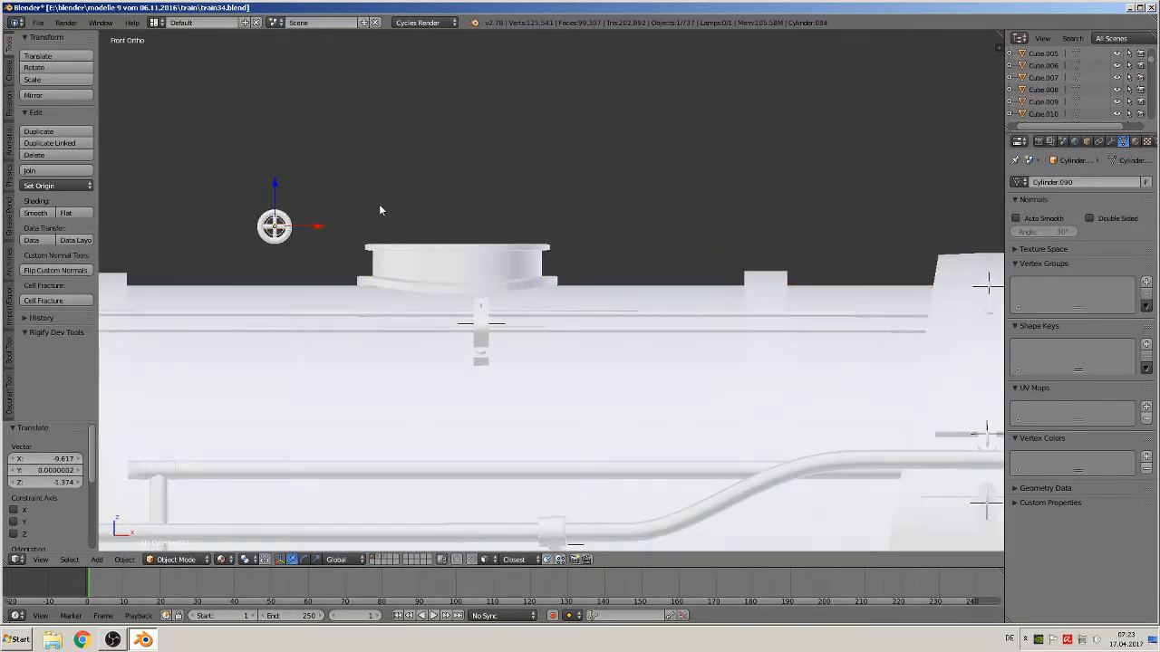
{"action": "type", "text": "rz"}
{"action": "type", "text": "-90"}
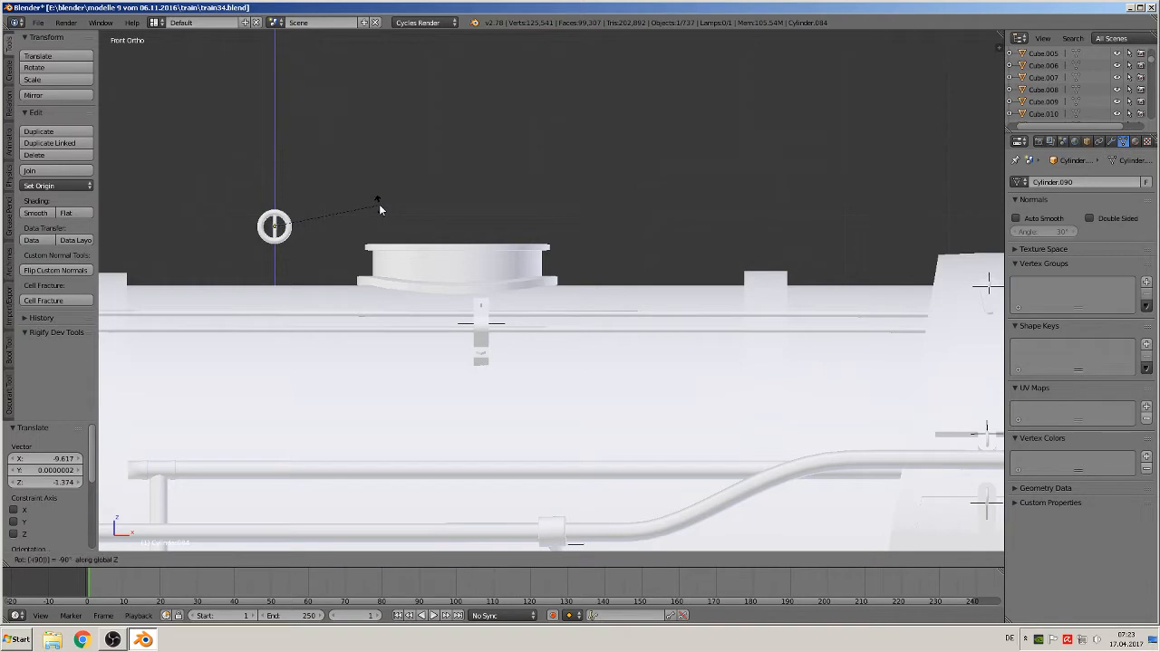
{"action": "key", "text": "Return"}
{"action": "middle_click_drag", "start_coordinate": [436, 189], "coordinate": [312, 243]}
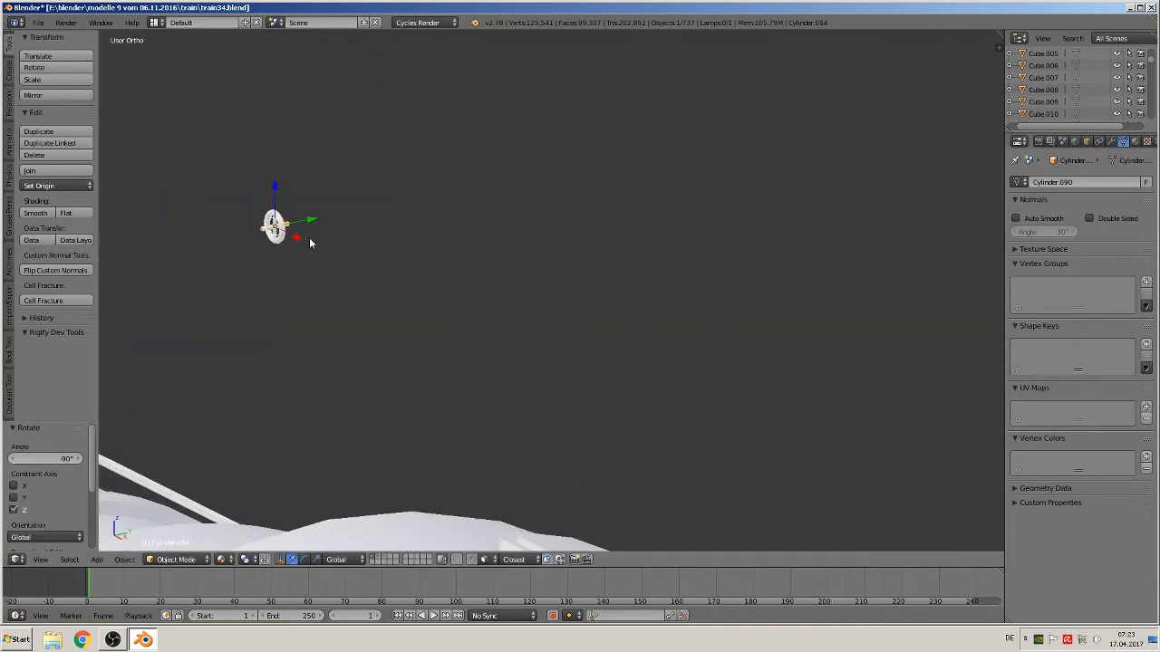
{"action": "key", "text": "a"}
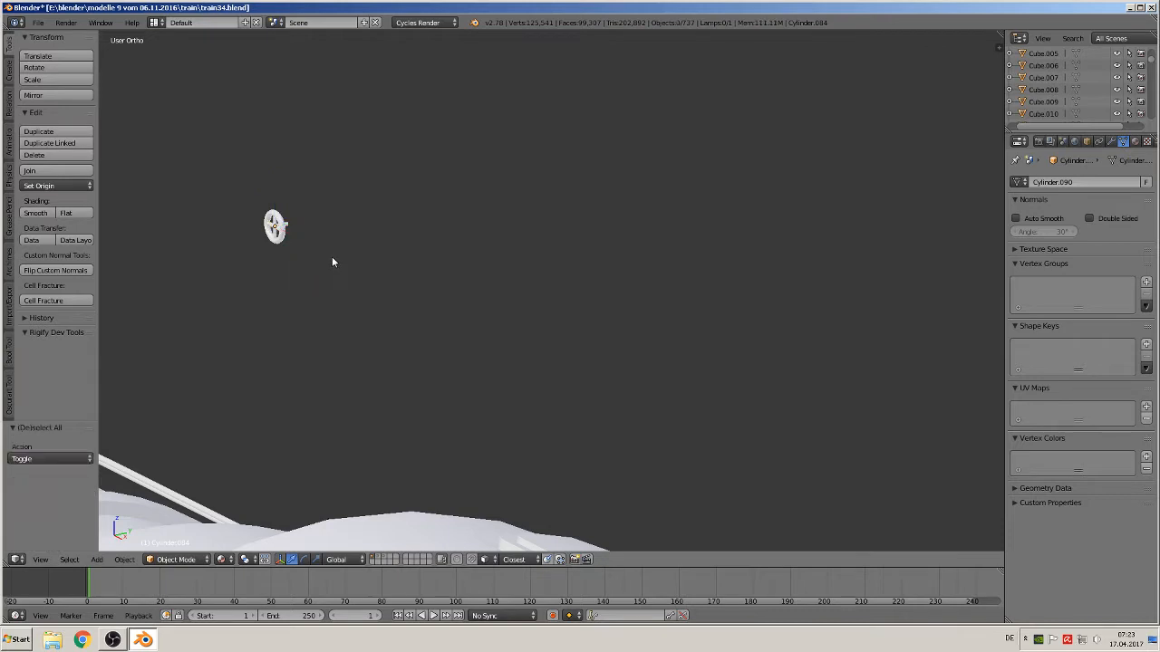
{"action": "left_click_drag", "start_coordinate": [327, 260], "coordinate": [197, 156]}
{"action": "key", "text": "r"}
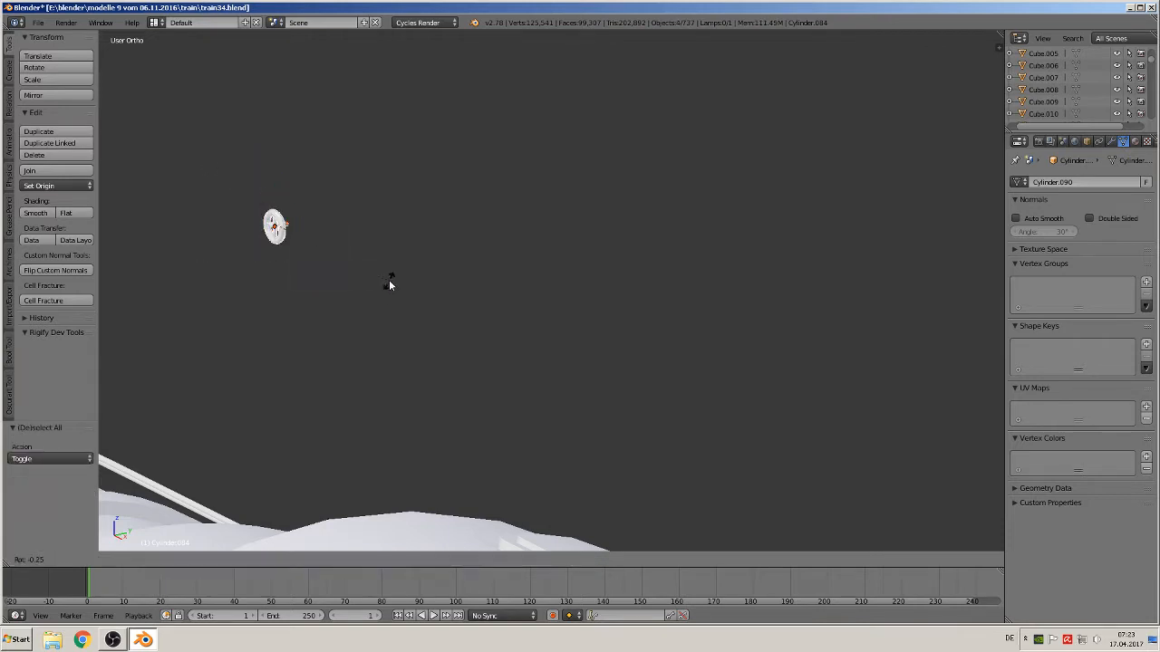
{"action": "type", "text": "z"}
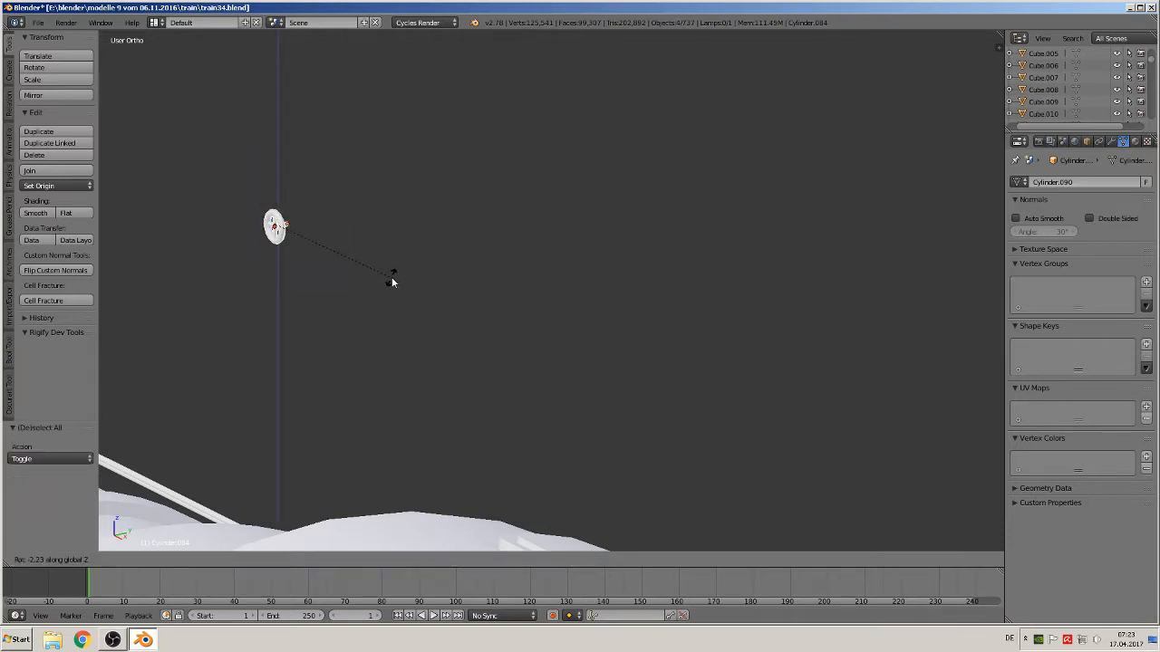
{"action": "type", "text": "90"}
{"action": "key", "text": "Return"}
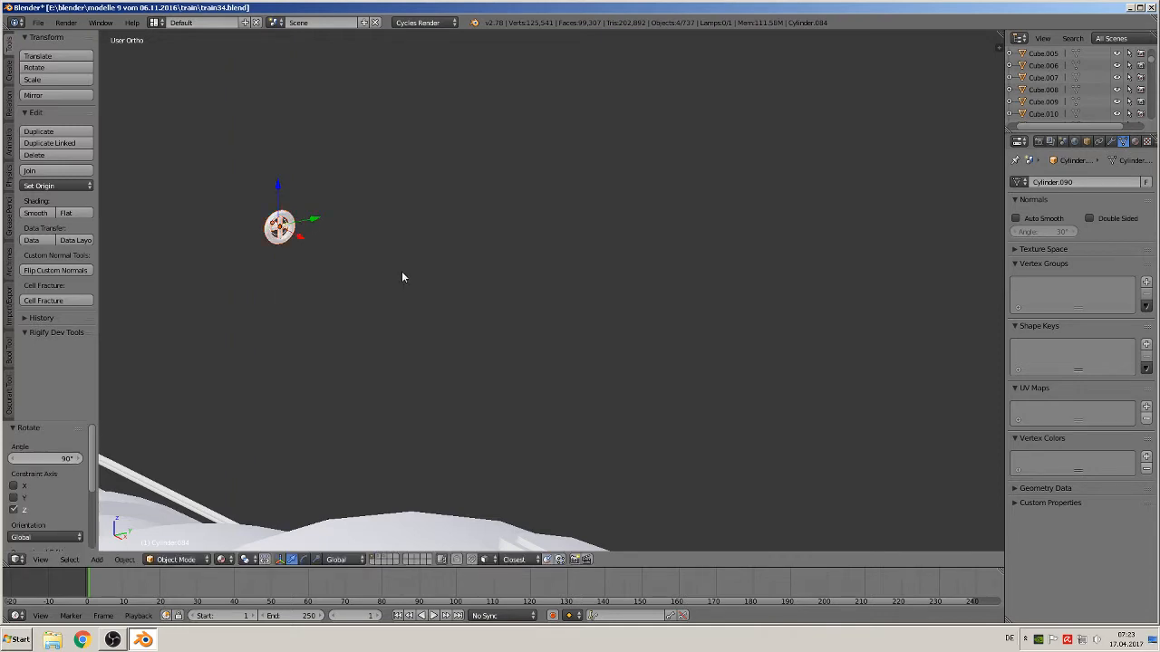
Rotate the handwheel 180° around the Z axis
{"action": "type", "text": "rz180"}
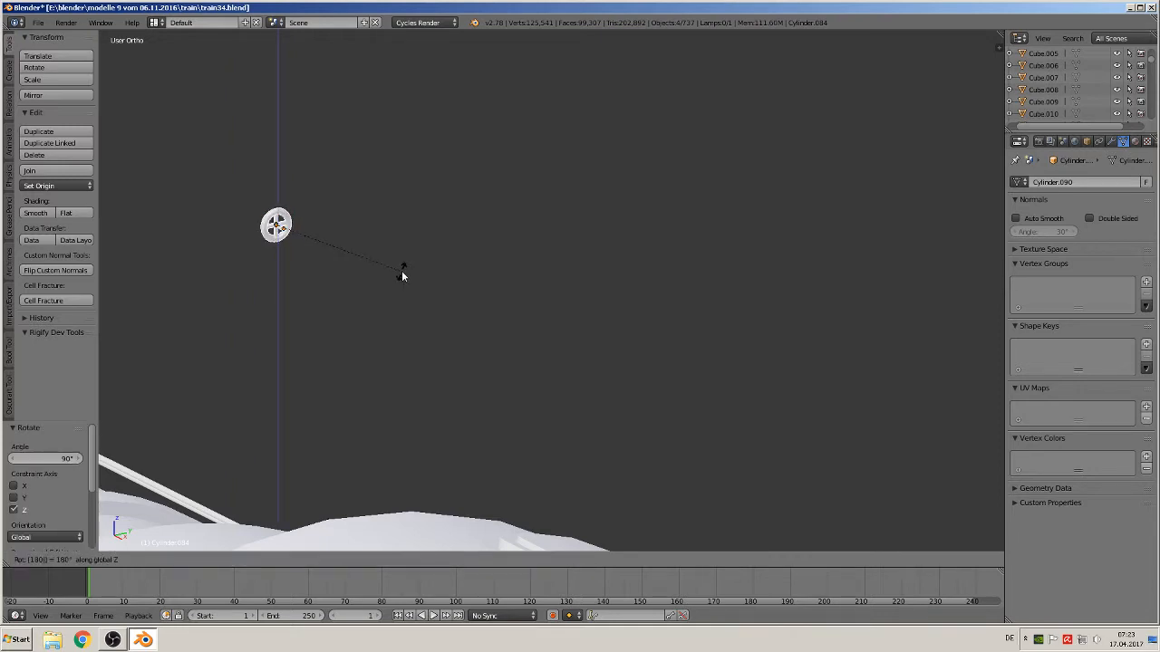
{"action": "key", "text": "Return"}
{"action": "key", "text": "KP_1"}
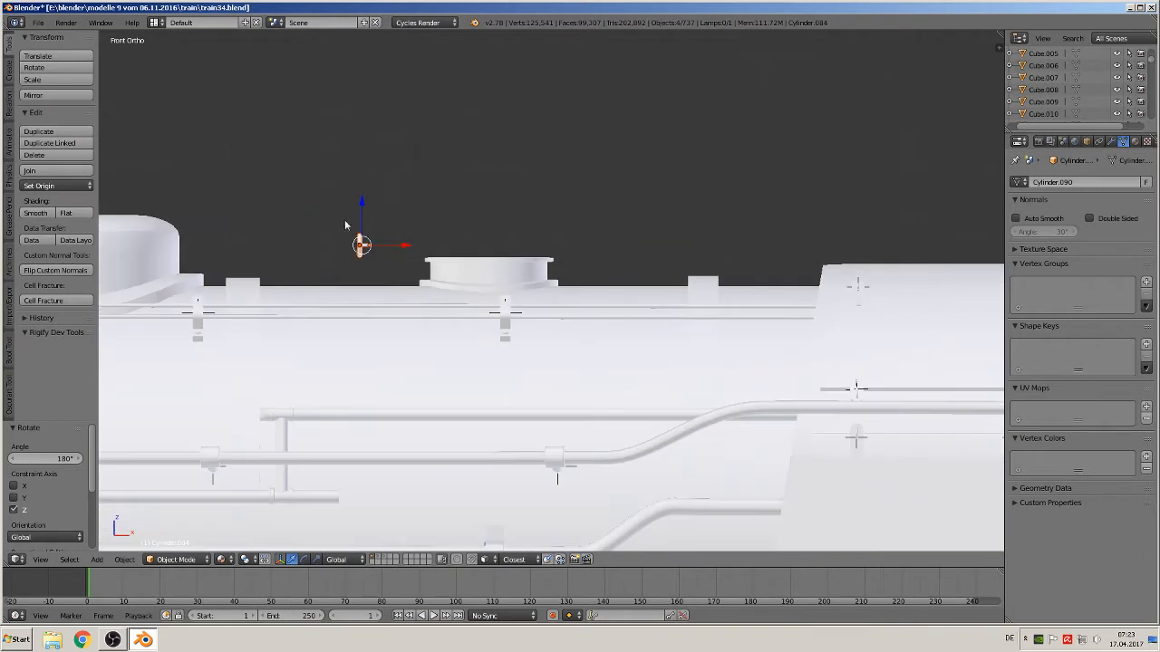
Move the handwheel along the X axis beside the boiler dome
{"action": "left_click", "coordinate": [356, 212]}
{"action": "left_click_drag", "start_coordinate": [359, 205], "coordinate": [360, 230]}
{"action": "left_click", "coordinate": [396, 265]}
{"action": "left_click_drag", "start_coordinate": [406, 274], "coordinate": [459, 281]}
{"action": "scroll", "coordinate": [480, 283], "scroll_direction": "up", "scroll_amount": 4}
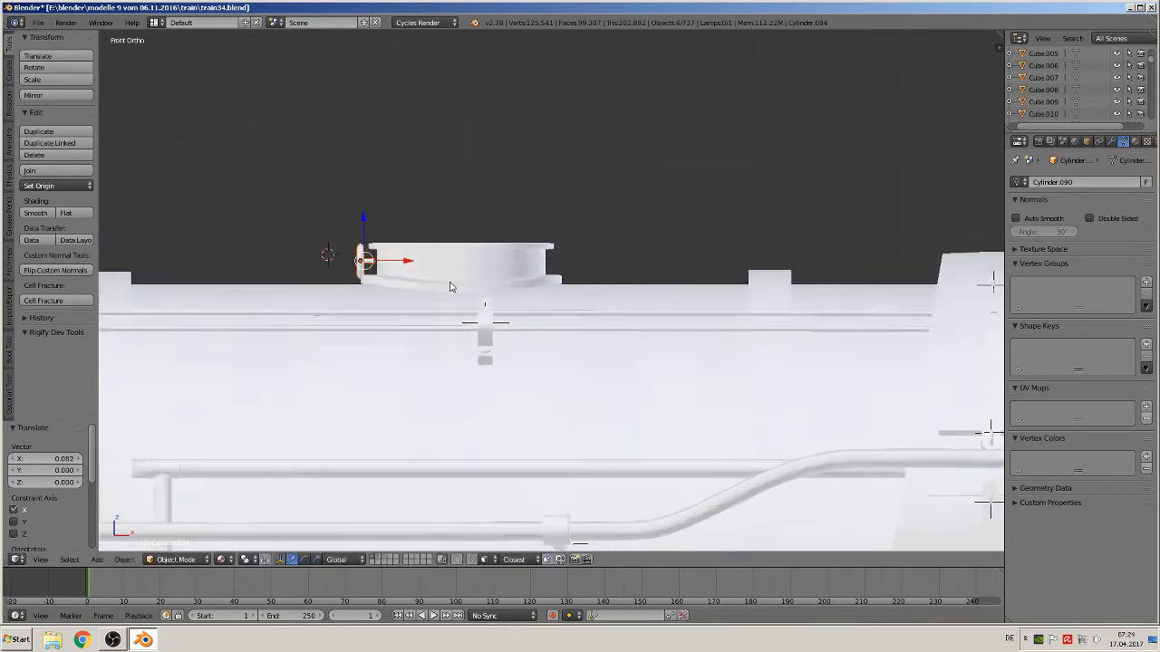
Scale the handwheel down to about 0.77 and nudge it along X against the dome's side
{"action": "scroll", "coordinate": [475, 278], "scroll_direction": "up", "scroll_amount": 1}
{"action": "key", "text": "s"}
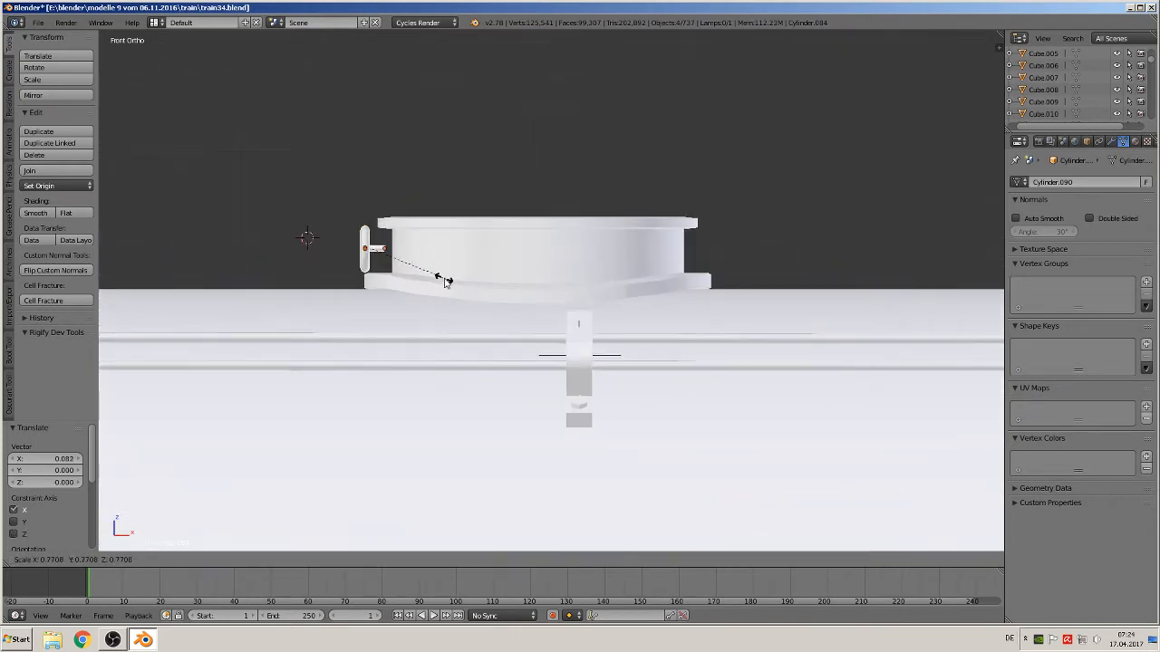
{"action": "left_click", "coordinate": [434, 278]}
{"action": "left_click_drag", "start_coordinate": [412, 251], "coordinate": [419, 251]}
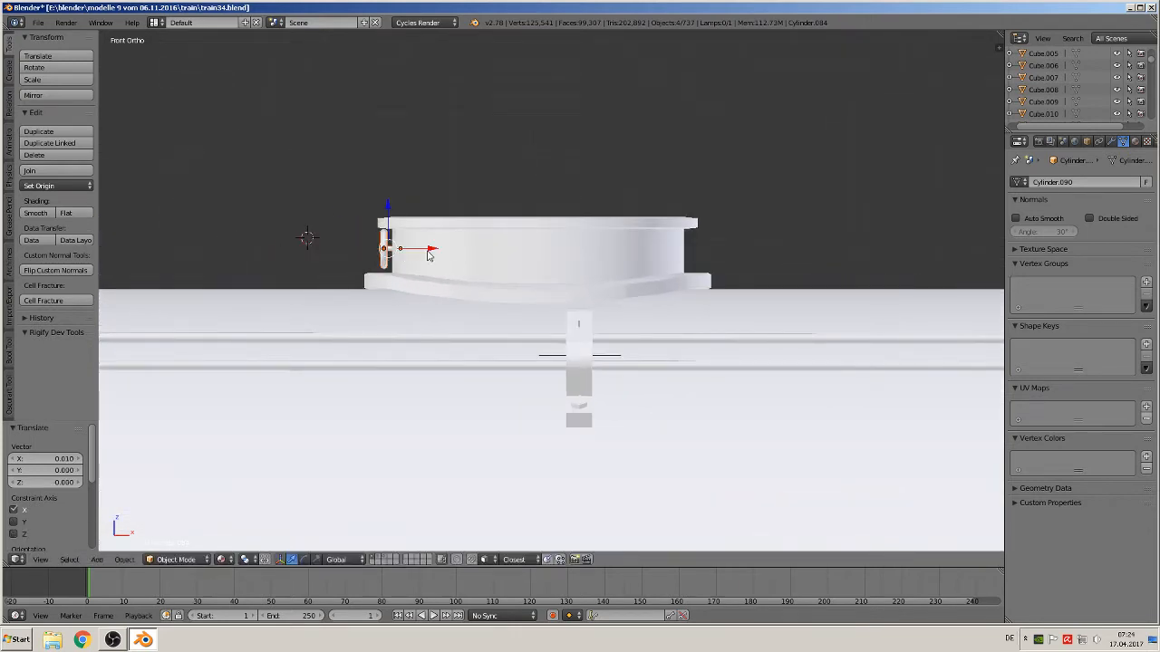
Nudge the handwheel slightly along X, then move it along Y in top view to line up with the boiler dome
{"action": "middle_click_drag", "start_coordinate": [418, 252], "coordinate": [479, 276]}
{"action": "key", "text": "KP_7"}
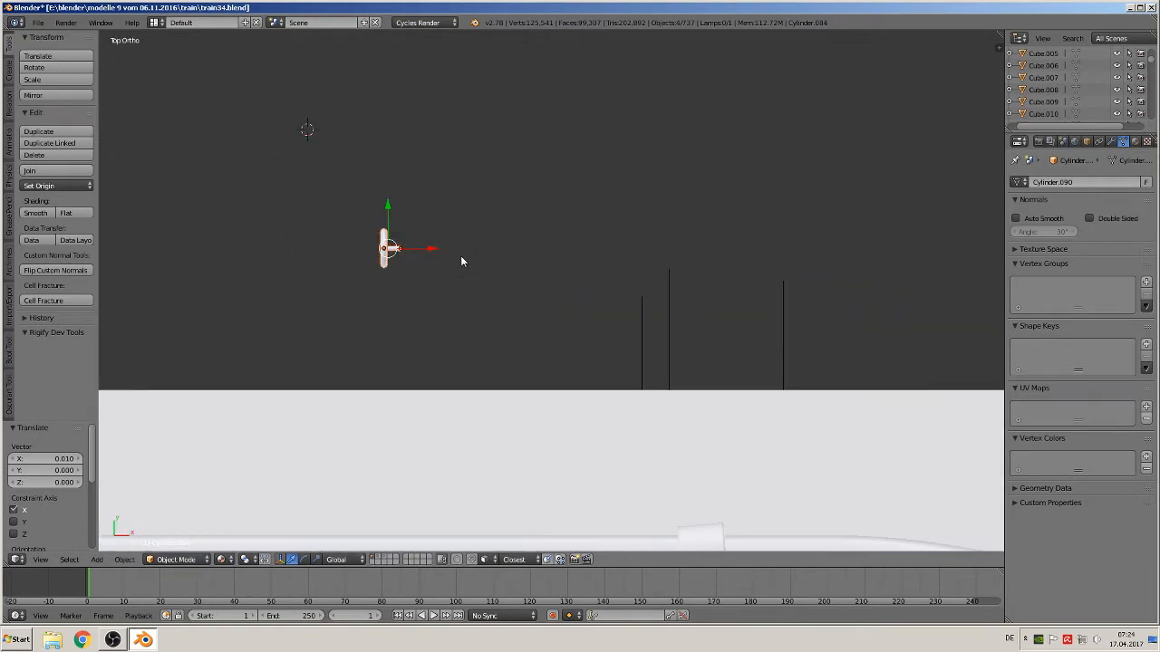
{"action": "middle_click_drag", "start_coordinate": [463, 286], "coordinate": [439, 158], "text": "shift"}
{"action": "key", "text": "g"}
{"action": "key", "text": "y"}
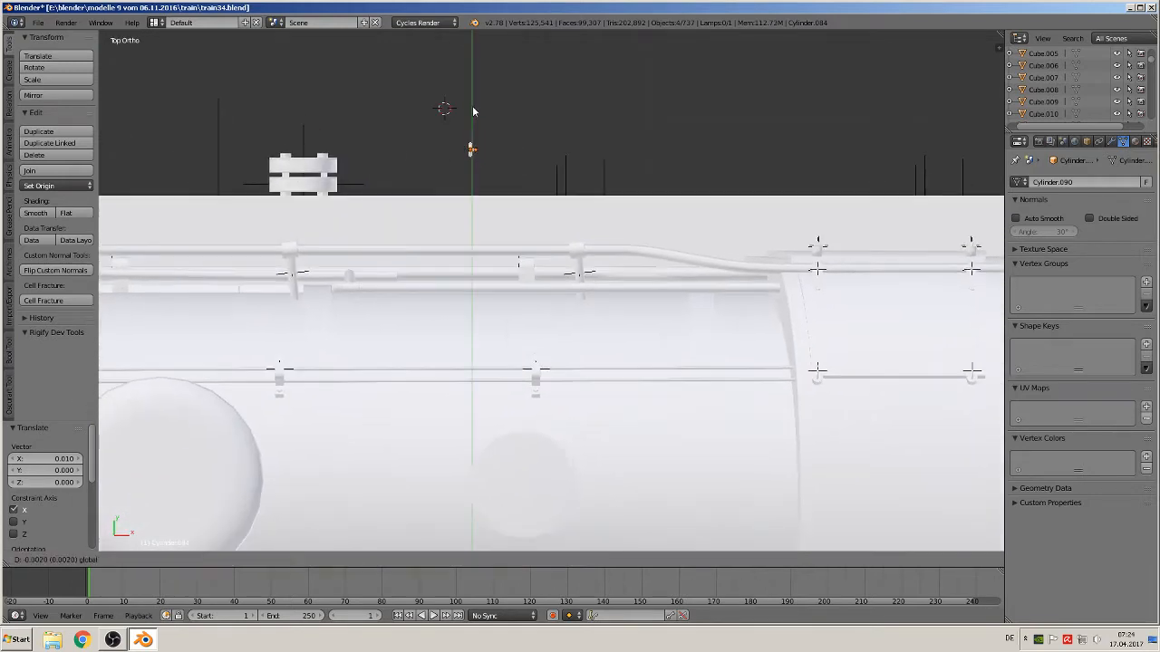
{"action": "left_click", "coordinate": [444, 444]}
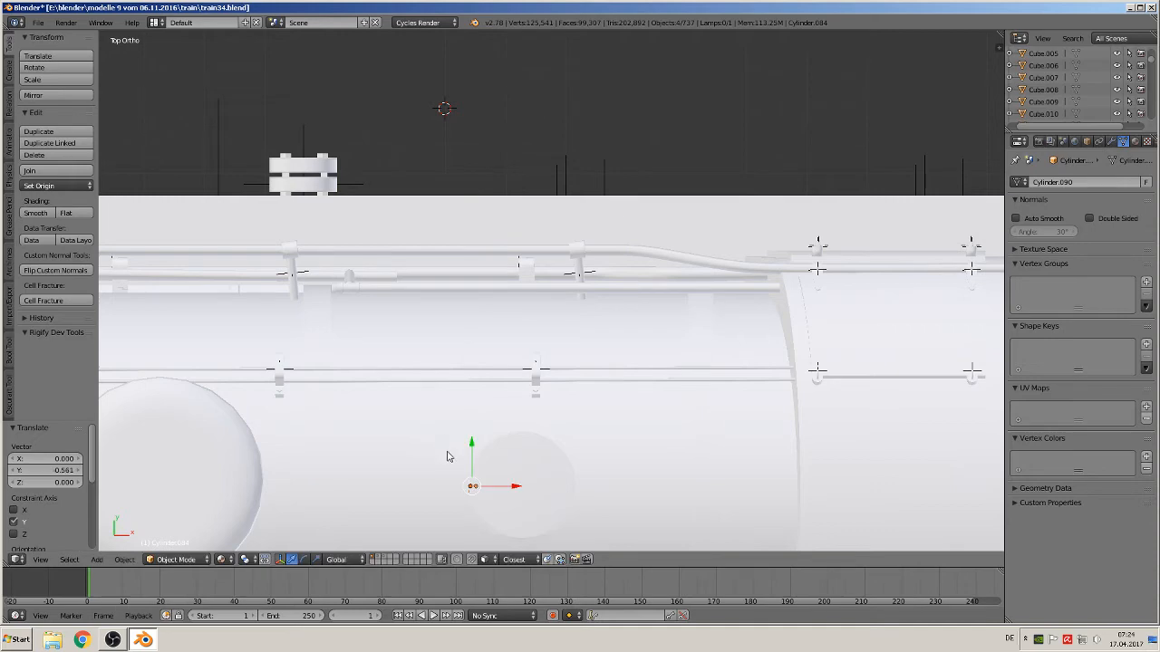
Try to shift the handwheel's ring slightly along X, then undo the move and selection
{"action": "middle_click_drag", "start_coordinate": [445, 455], "coordinate": [539, 303]}
{"action": "key", "text": "a"}
{"action": "scroll", "coordinate": [546, 381], "scroll_direction": "up", "scroll_amount": 4}
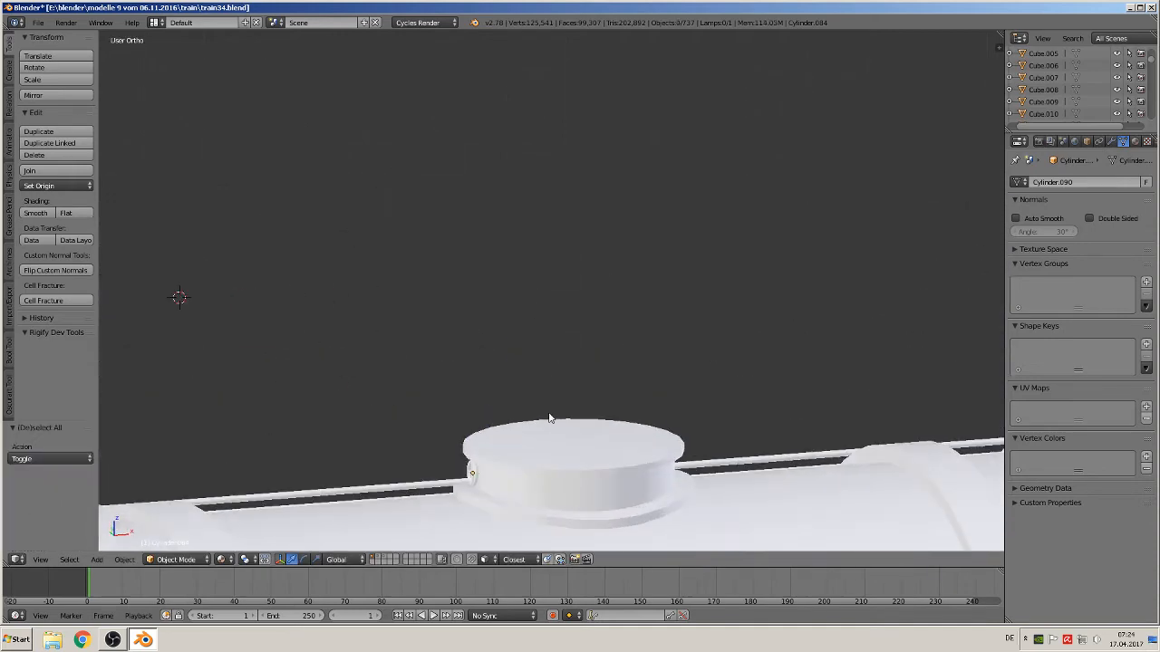
{"action": "middle_click_drag", "start_coordinate": [549, 416], "coordinate": [580, 235], "text": "shift"}
{"action": "scroll", "coordinate": [545, 248], "scroll_direction": "up", "scroll_amount": 3}
{"action": "right_click", "coordinate": [489, 326]}
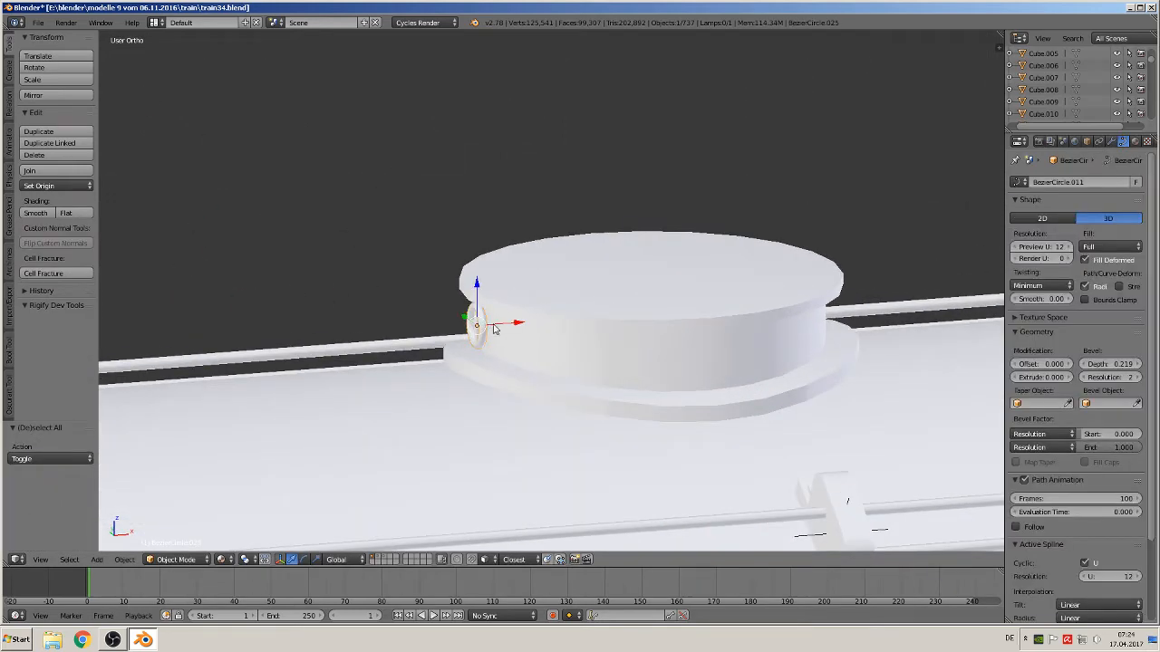
{"action": "left_click_drag", "start_coordinate": [497, 326], "coordinate": [468, 329]}
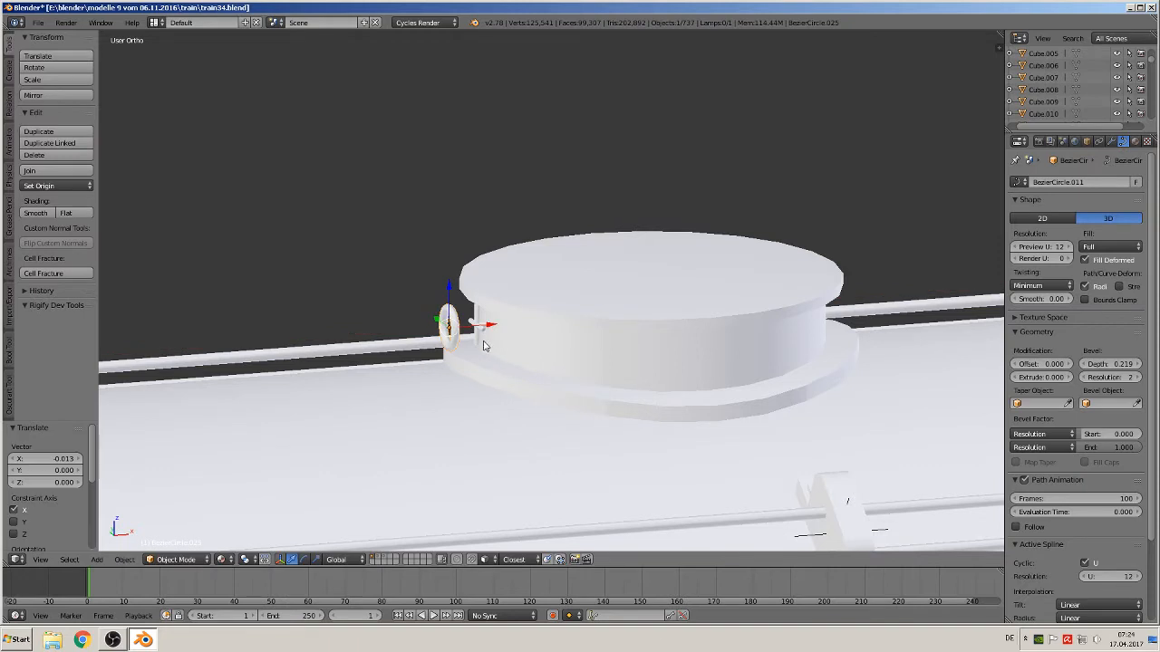
{"action": "key", "text": "ctrl+z"}
{"action": "key", "text": "ctrl+z"}
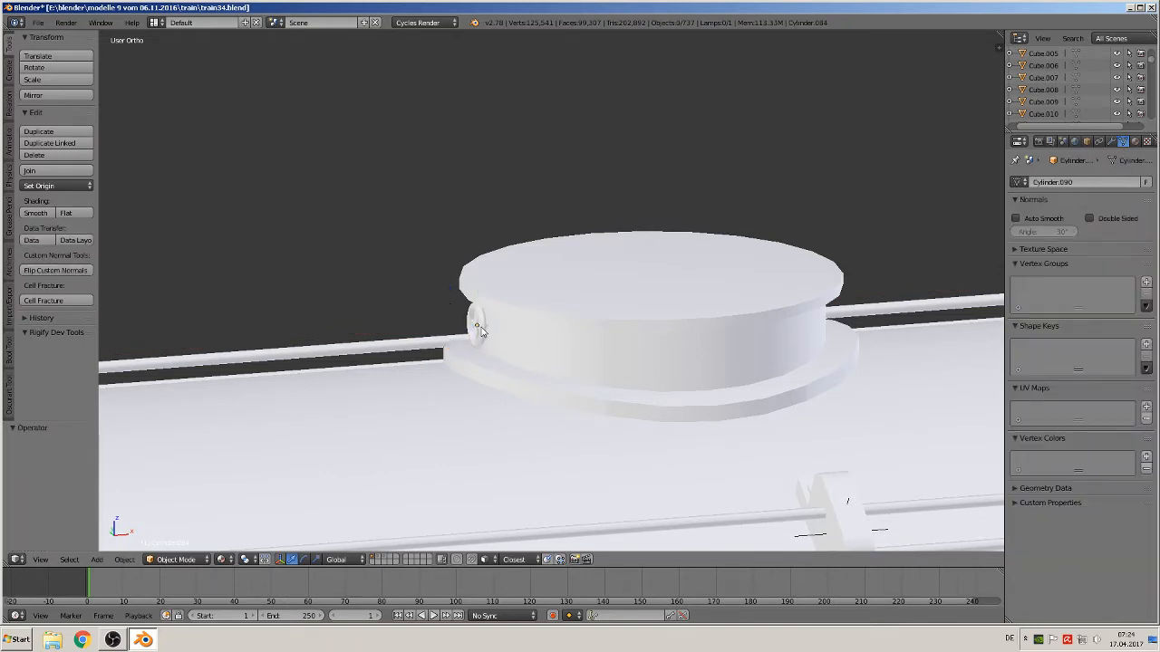
Box-select all parts of the handwheel and scale them up to about 1.69
{"action": "middle_click_drag", "start_coordinate": [483, 336], "coordinate": [459, 323]}
{"action": "scroll", "coordinate": [473, 330], "scroll_direction": "up", "scroll_amount": 2}
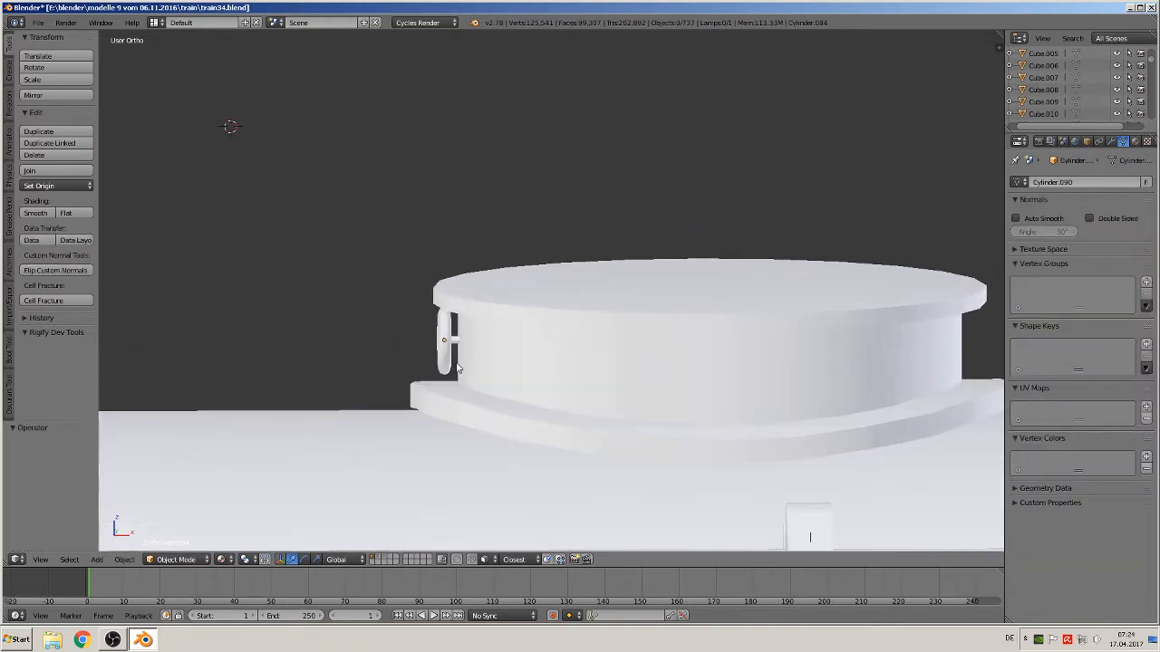
{"action": "key", "text": "b"}
{"action": "left_click_drag", "start_coordinate": [454, 373], "coordinate": [454, 340]}
{"action": "key", "text": "s"}
{"action": "left_click", "coordinate": [484, 392]}
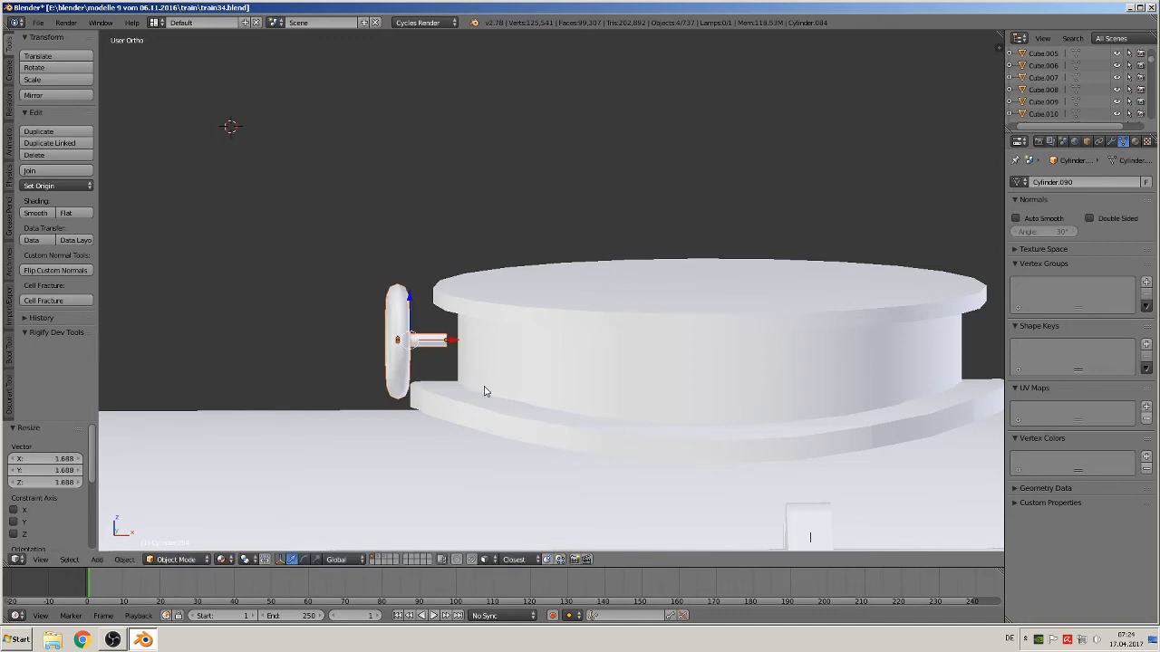
Select the handwheel's axle and extend its end vertices along X so it reaches into the dome
{"action": "key", "text": "Tab"}
{"action": "middle_click_drag", "start_coordinate": [448, 340], "coordinate": [434, 333]}
{"action": "key", "text": "Tab"}
{"action": "right_click", "coordinate": [443, 345]}
{"action": "key", "text": "Tab"}
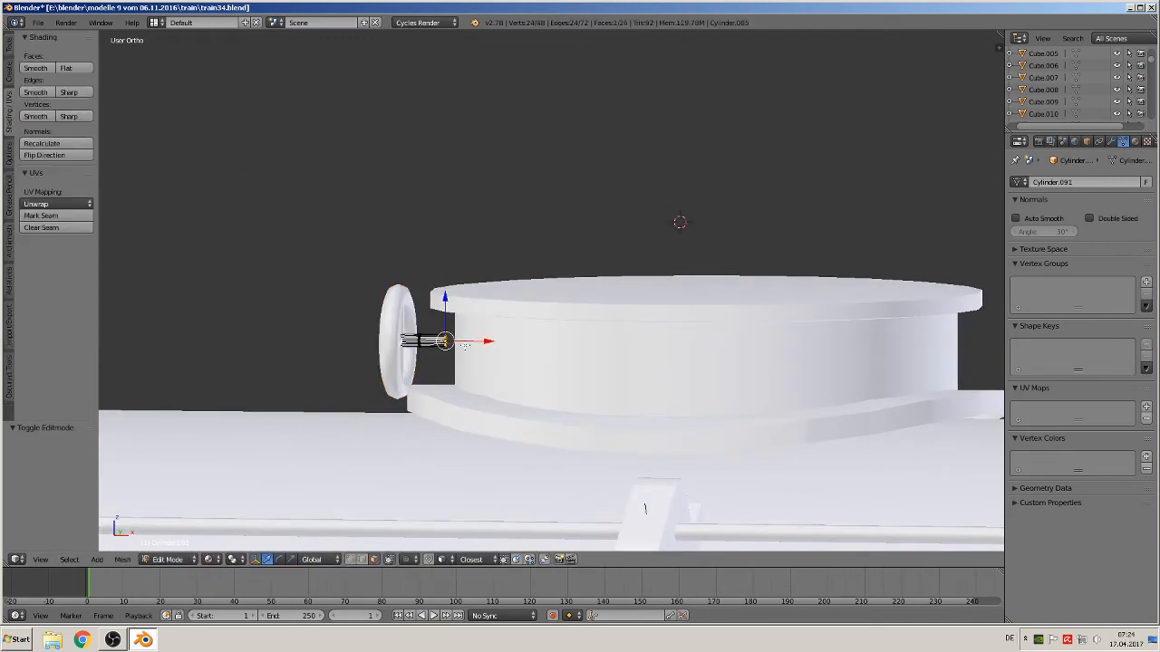
{"action": "left_click_drag", "start_coordinate": [468, 344], "coordinate": [492, 344]}
{"action": "key", "text": "Tab"}
Examine the reference photos of the locomotive around the cab and tender
{"action": "scroll", "coordinate": [472, 368], "scroll_direction": "down", "scroll_amount": 2}
{"action": "scroll", "coordinate": [525, 373], "scroll_direction": "down", "scroll_amount": 6}
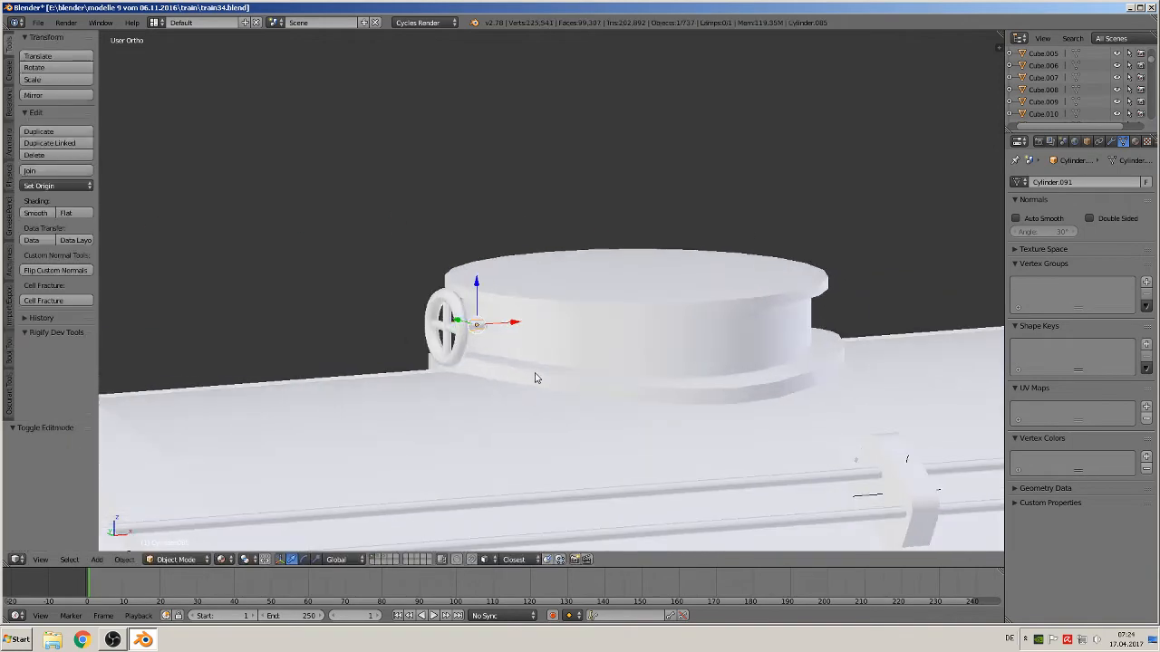
{"action": "key", "text": "a"}
{"action": "scroll", "coordinate": [519, 371], "scroll_direction": "down", "scroll_amount": 5}
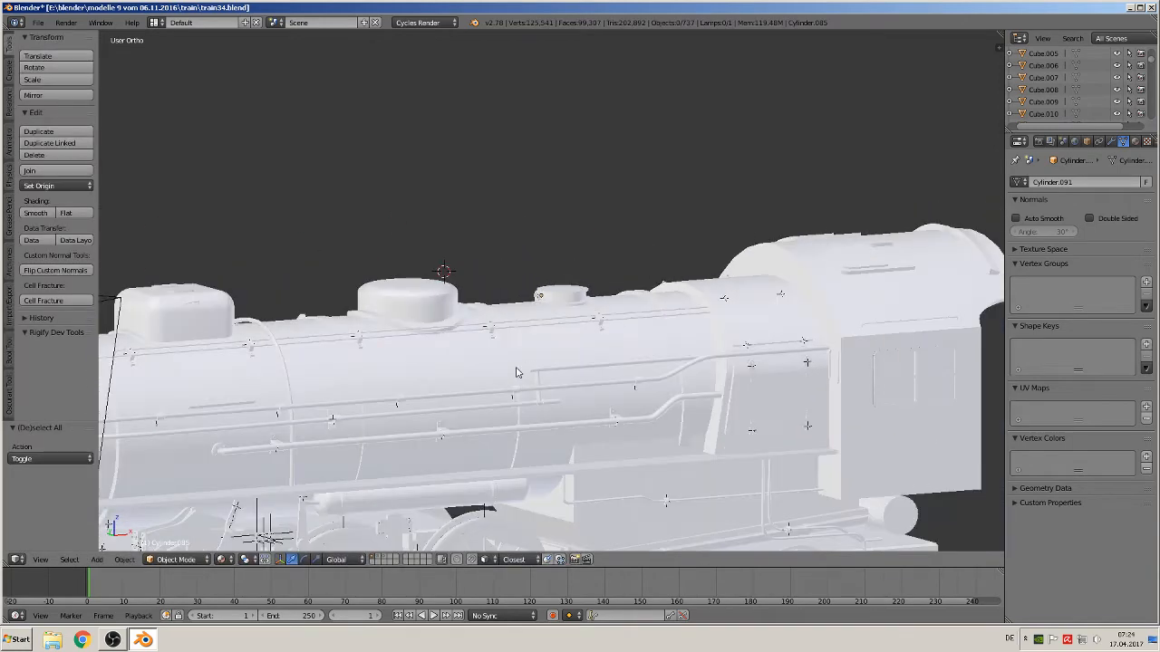
{"action": "key", "text": "KP_1"}
{"action": "scroll", "coordinate": [493, 362], "scroll_direction": "down", "scroll_amount": 6}
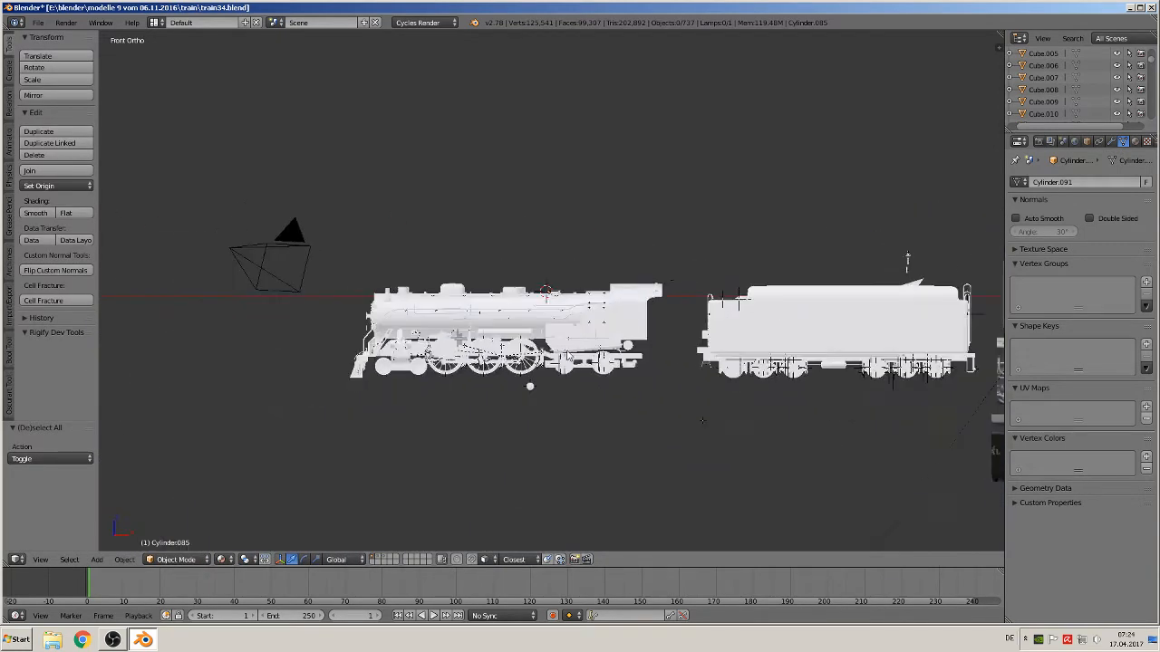
{"action": "scroll", "coordinate": [769, 270], "scroll_direction": "up", "scroll_amount": 5}
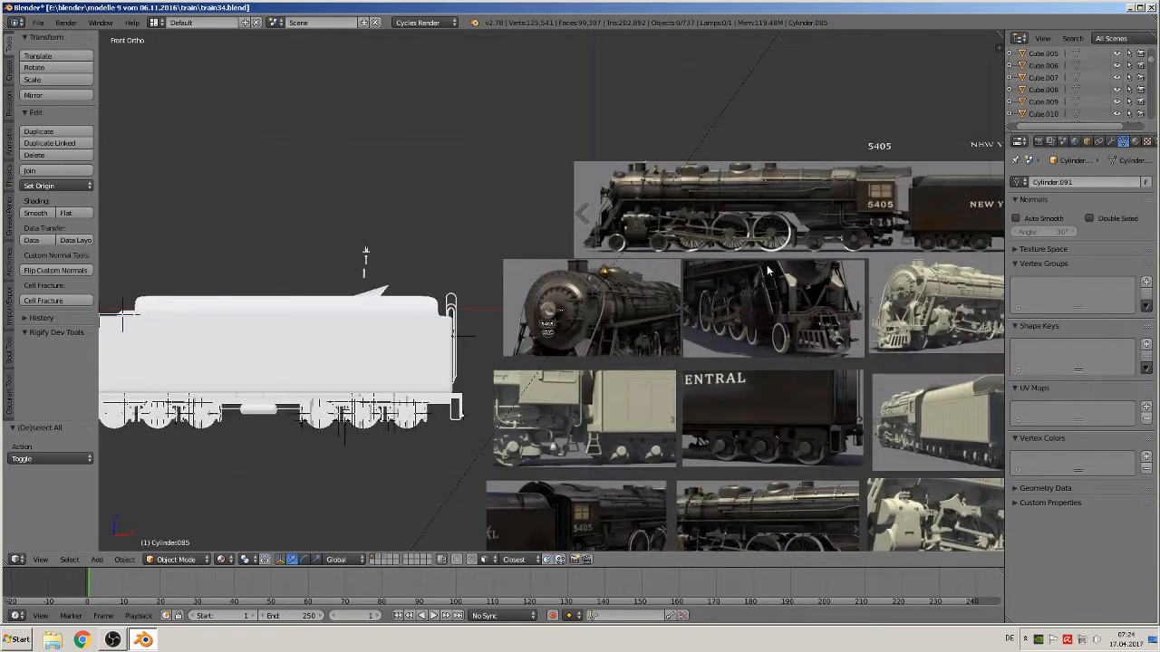
{"action": "scroll", "coordinate": [760, 270], "scroll_direction": "up", "scroll_amount": 5}
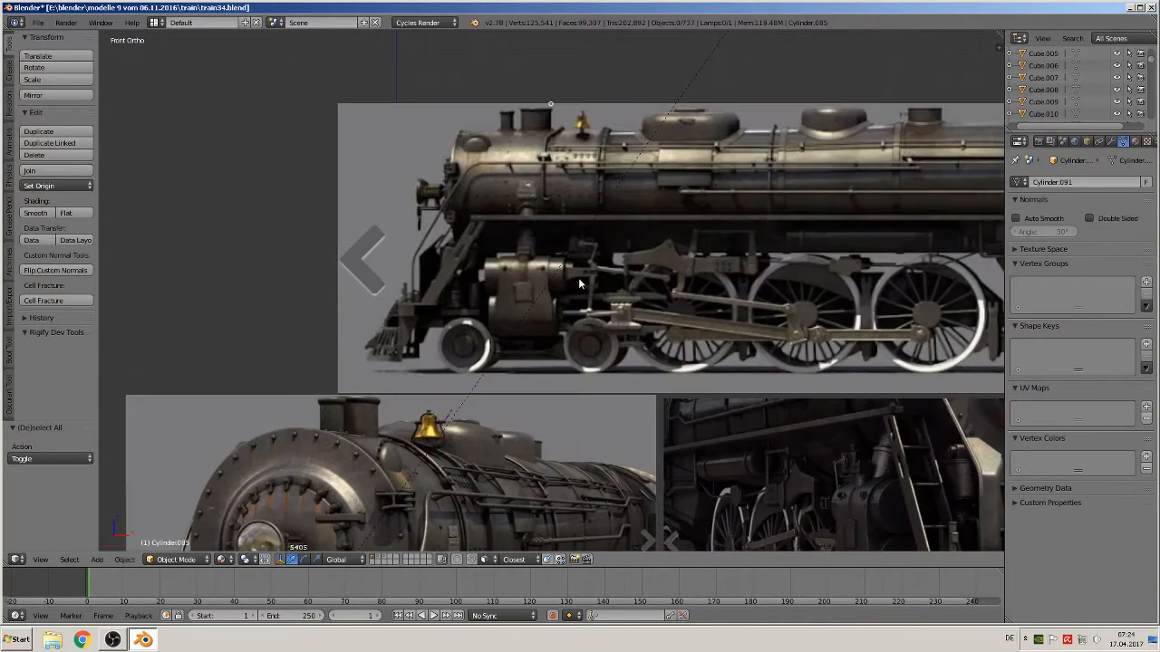
{"action": "middle_click_drag", "start_coordinate": [610, 295], "coordinate": [870, 304], "text": "shift"}
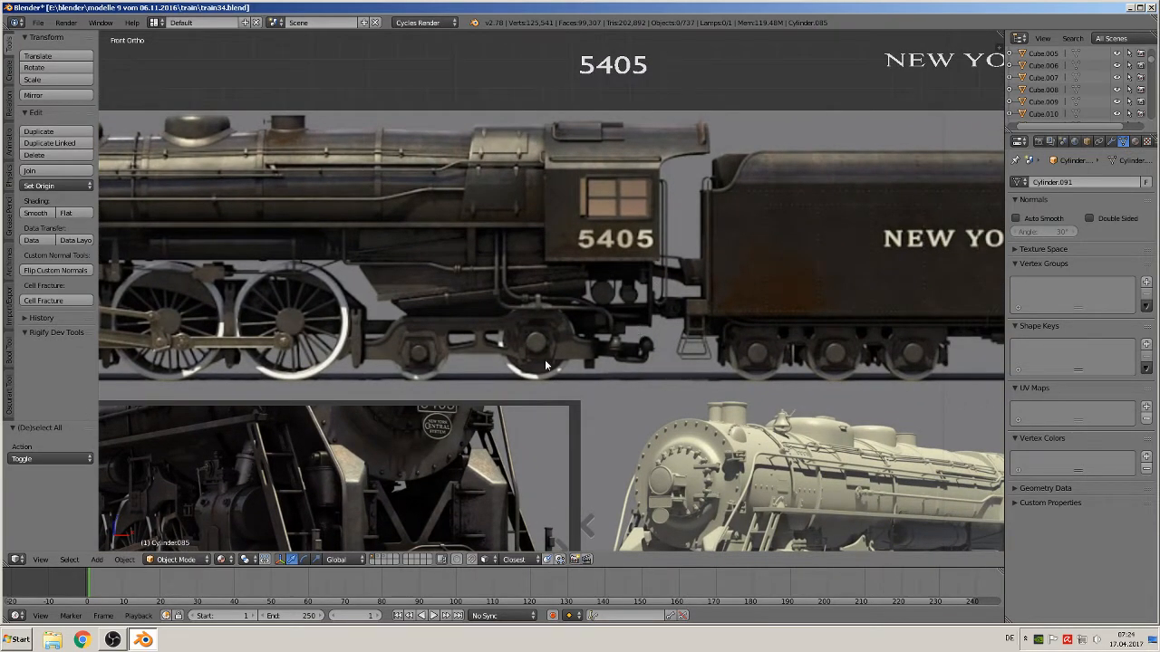
Add a cube mesh at the gap between locomotive cab and tender
{"action": "left_click", "coordinate": [94, 561]}
{"action": "mouse_move", "coordinate": [109, 546]}
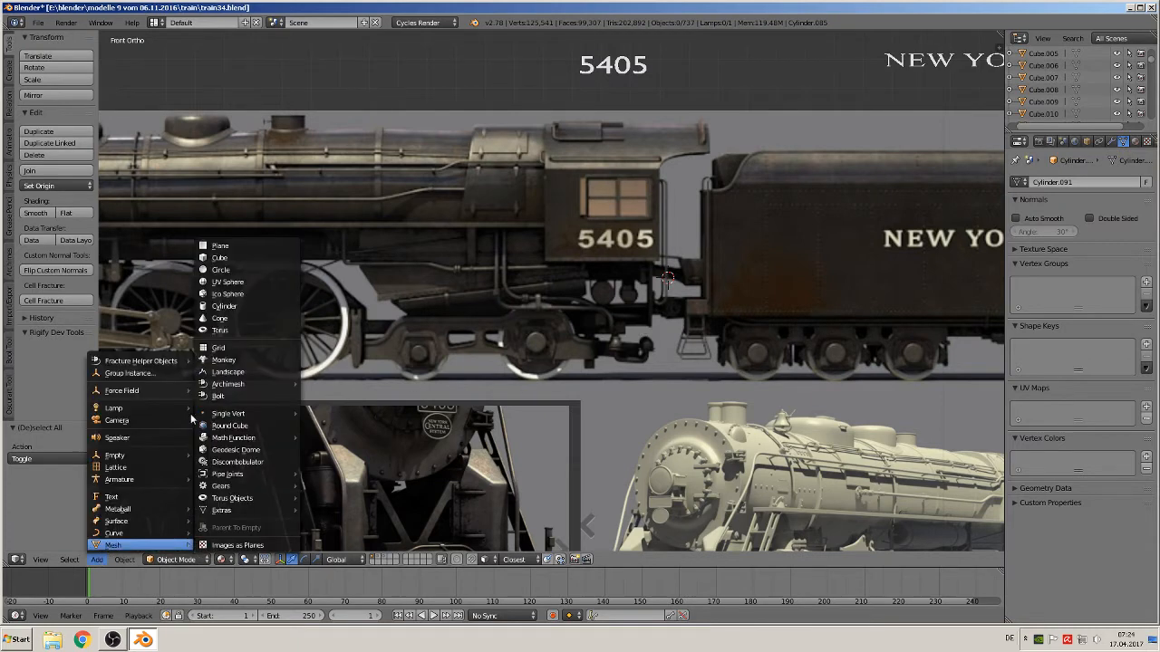
{"action": "left_click", "coordinate": [221, 259]}
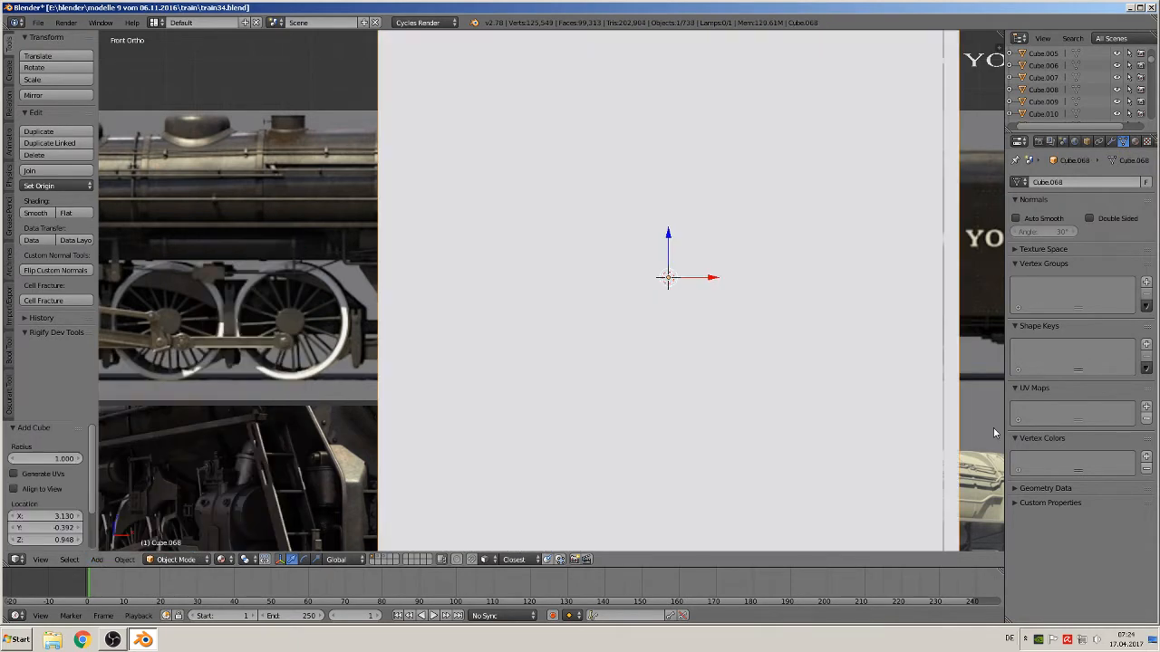
{"action": "key", "text": "s"}
{"action": "key", "text": "y"}
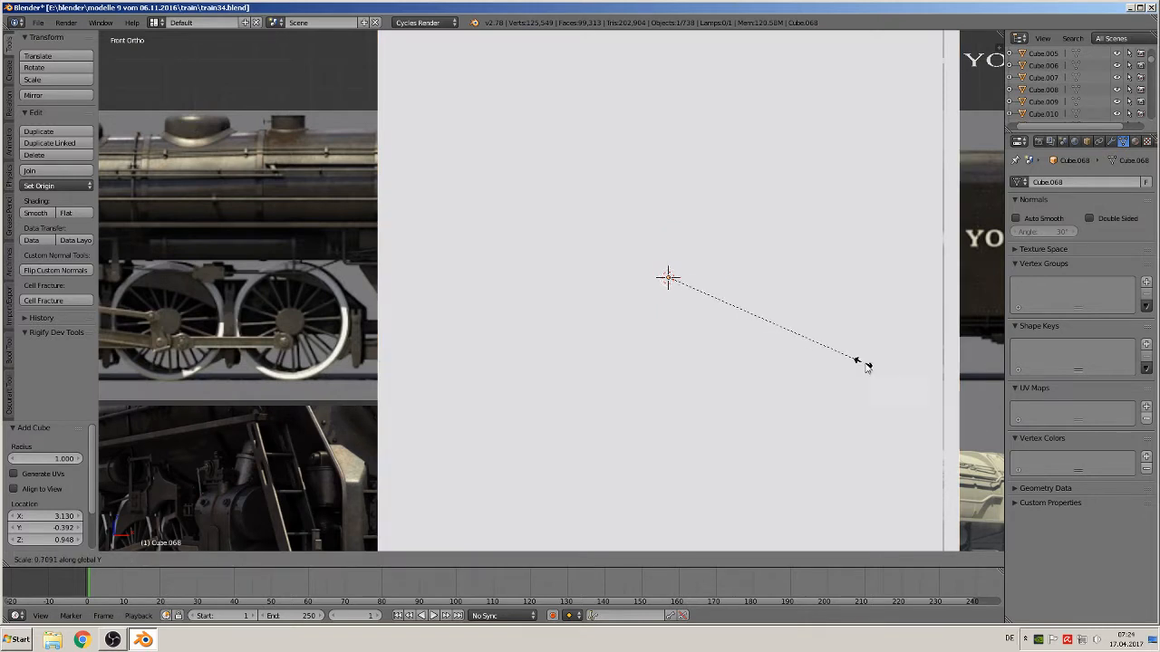
{"action": "right_click", "coordinate": [889, 380]}
Scale the cube down to about 0.115 and lower it slightly along Z
{"action": "key", "text": "s"}
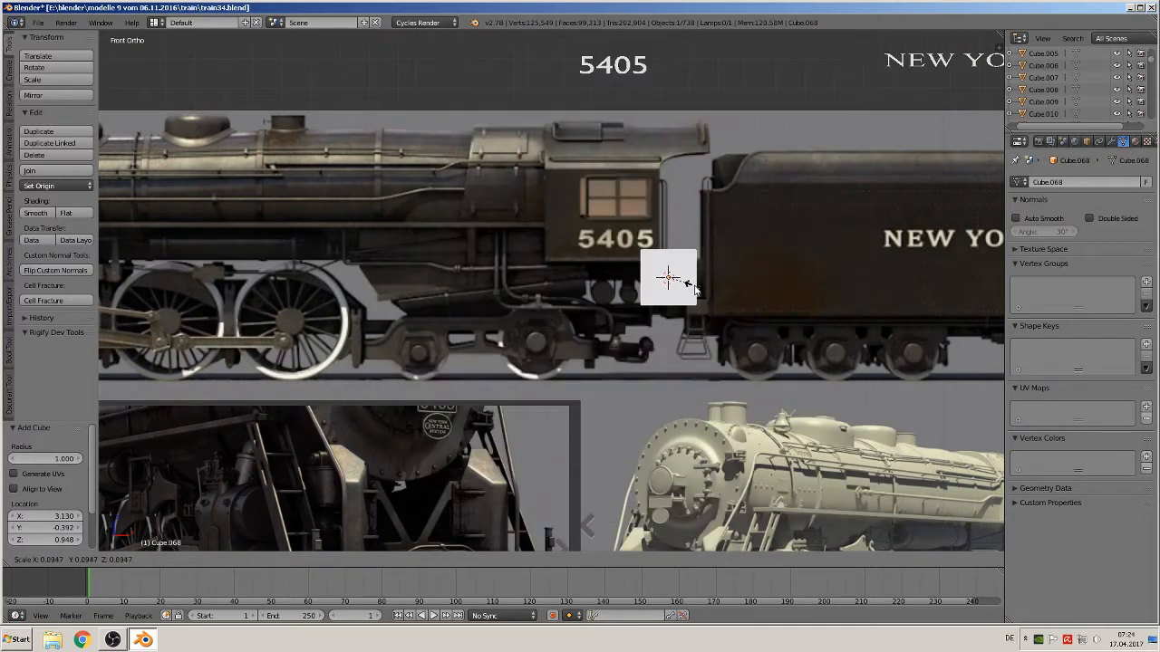
{"action": "left_click", "coordinate": [698, 288]}
{"action": "key", "text": "g"}
{"action": "key", "text": "z"}
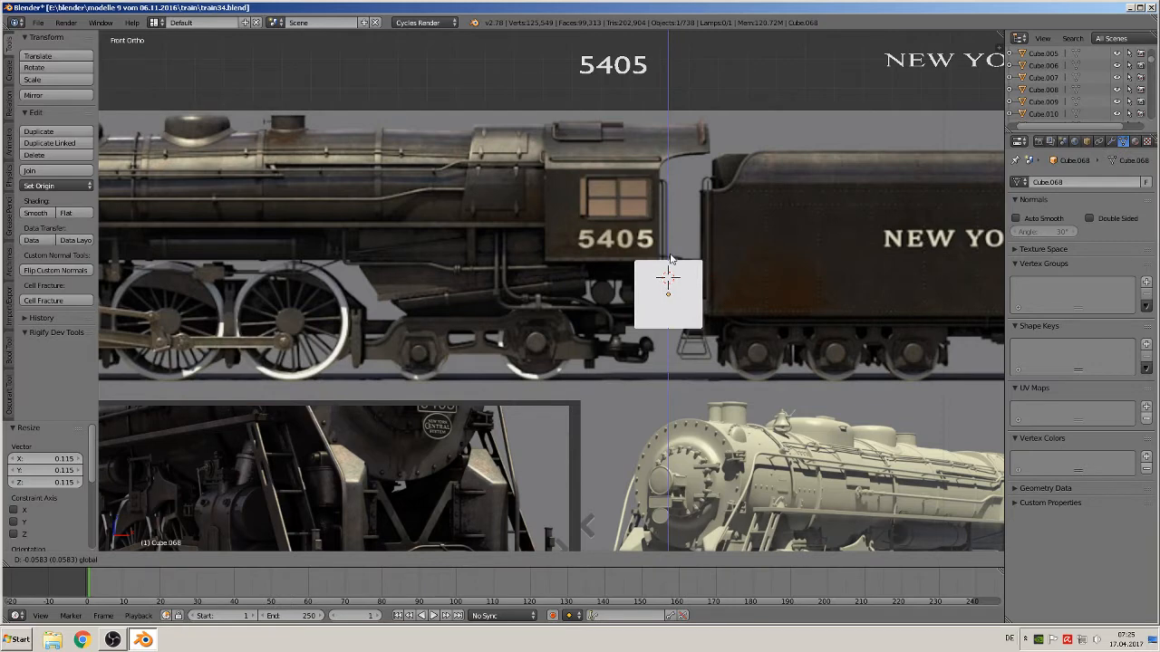
{"action": "left_click", "coordinate": [699, 283]}
Flatten the cube along X to about 0.05 and shift it about -0.065 along X toward the cab
{"action": "key", "text": "s"}
{"action": "key", "text": "x"}
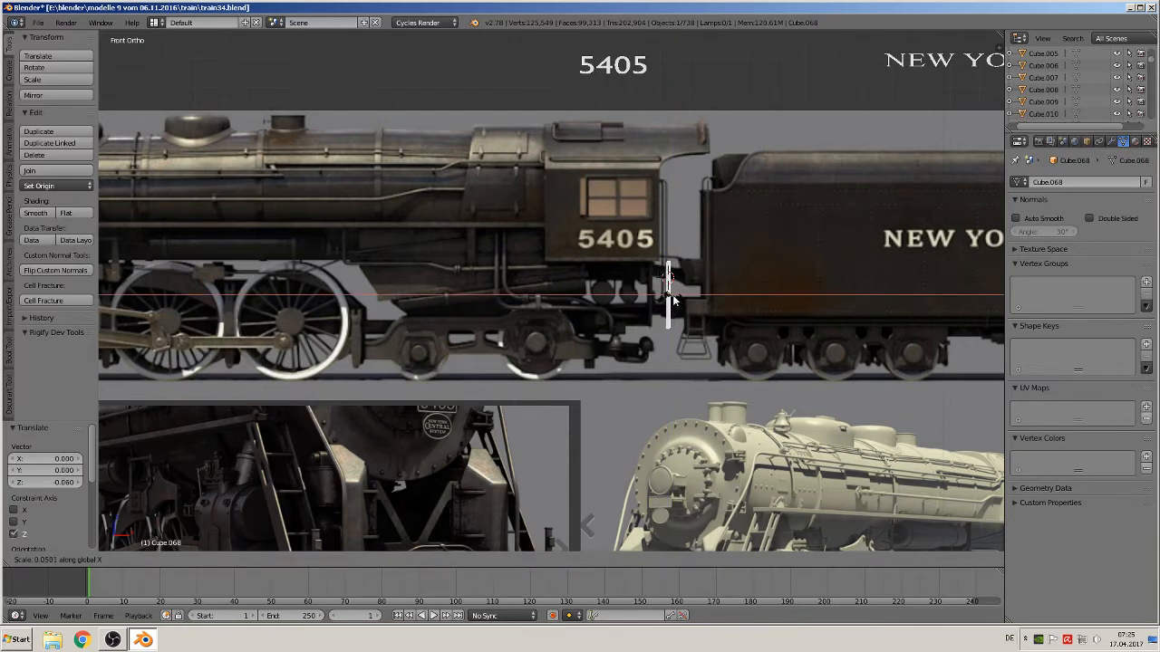
{"action": "left_click", "coordinate": [673, 297]}
{"action": "left_click_drag", "start_coordinate": [708, 294], "coordinate": [689, 293]}
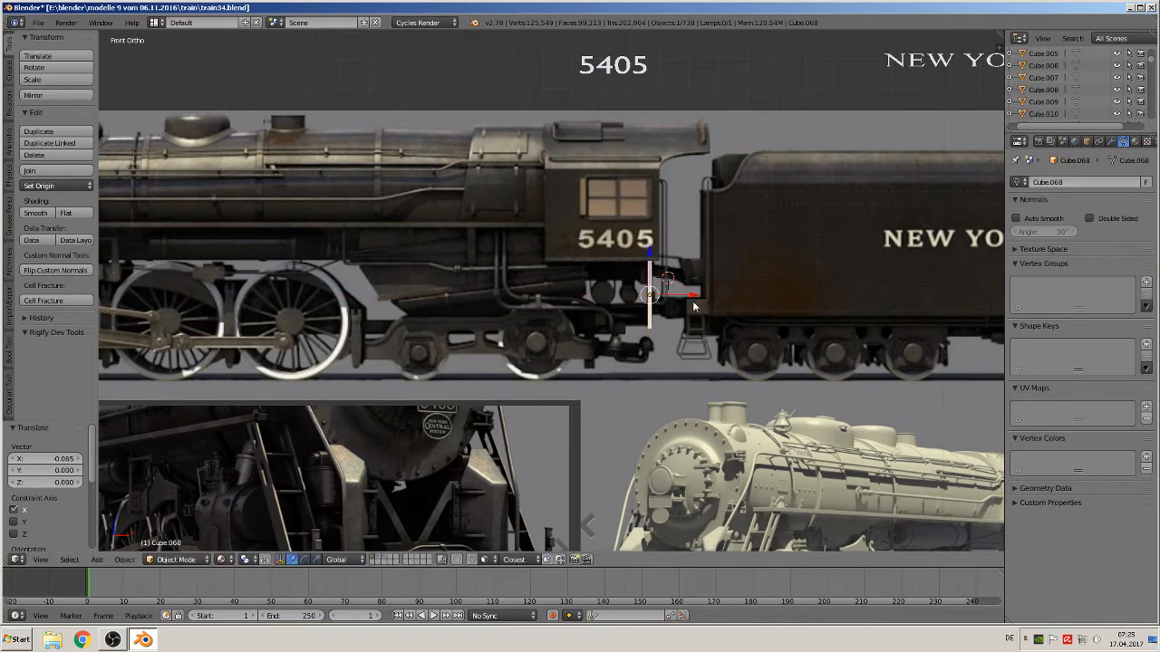
Move the plate about -0.85 along Y and stretch it about 2.4 times along Y
{"action": "middle_click_drag", "start_coordinate": [694, 303], "coordinate": [623, 329]}
{"action": "left_click_drag", "start_coordinate": [677, 290], "coordinate": [489, 328]}
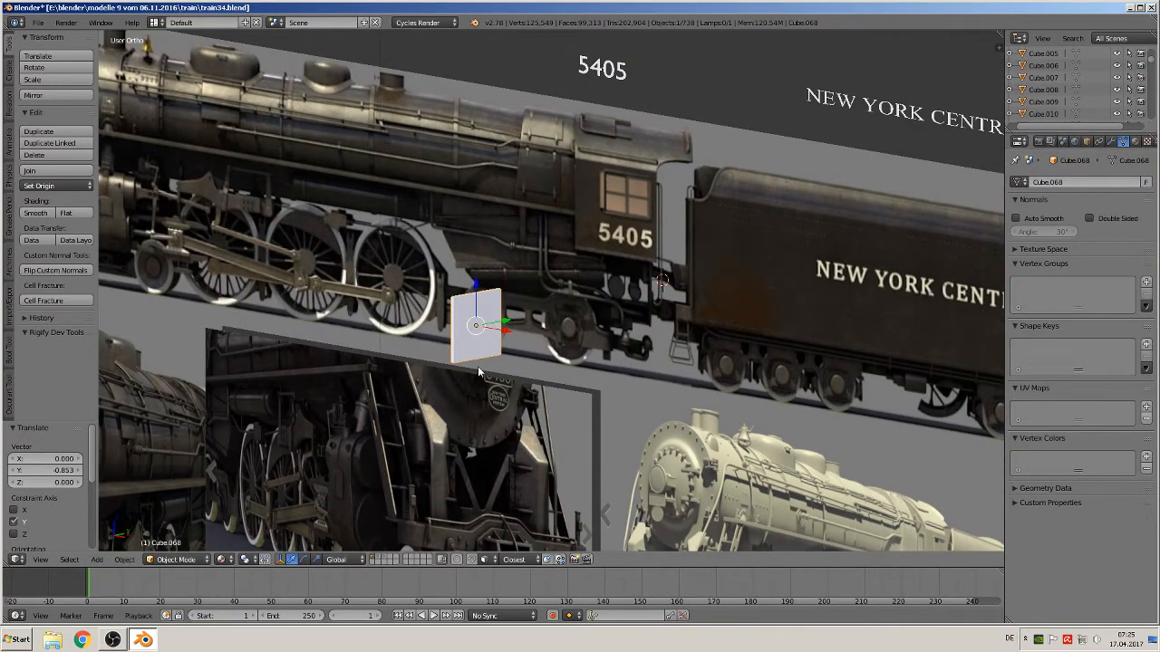
{"action": "middle_click_drag", "start_coordinate": [478, 366], "coordinate": [525, 383]}
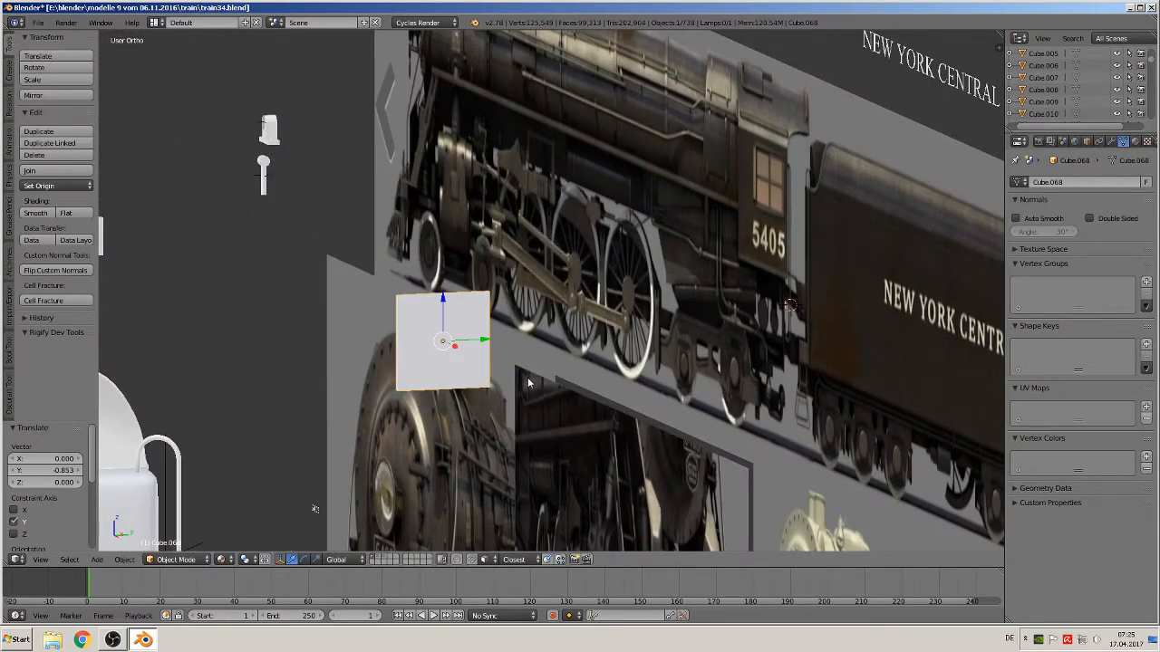
{"action": "key", "text": "s"}
{"action": "key", "text": "y"}
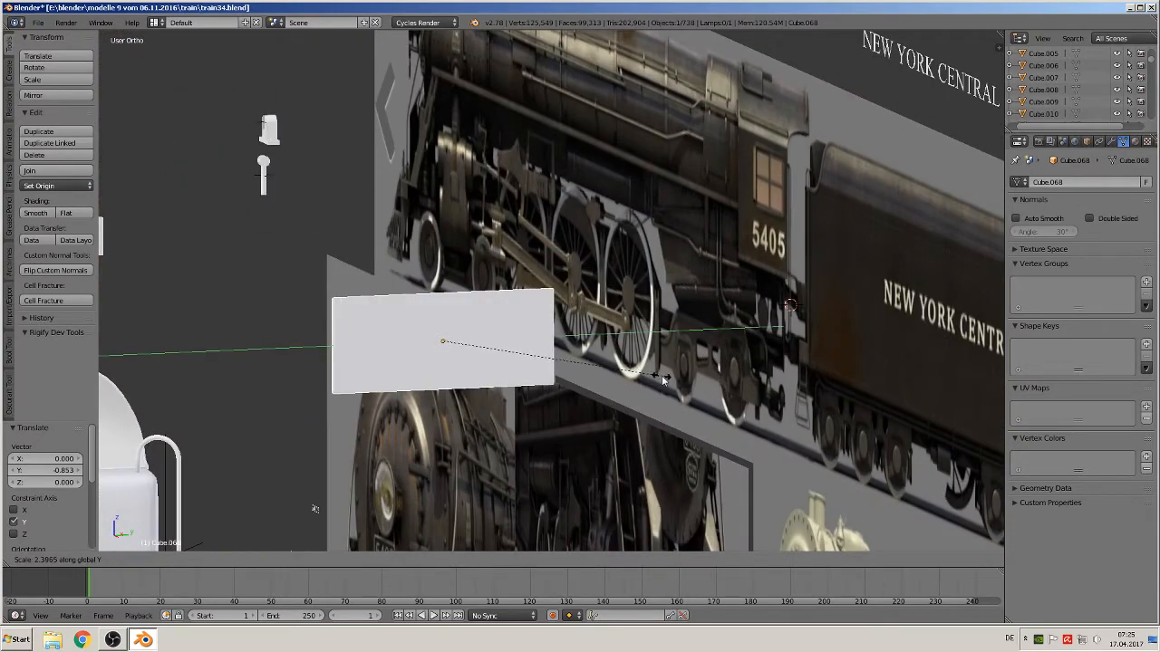
{"action": "left_click", "coordinate": [657, 377]}
In Edit Mode, add two vertical loop cuts across the plate and spread them apart along Y by about 1.69
{"action": "key", "text": "Tab"}
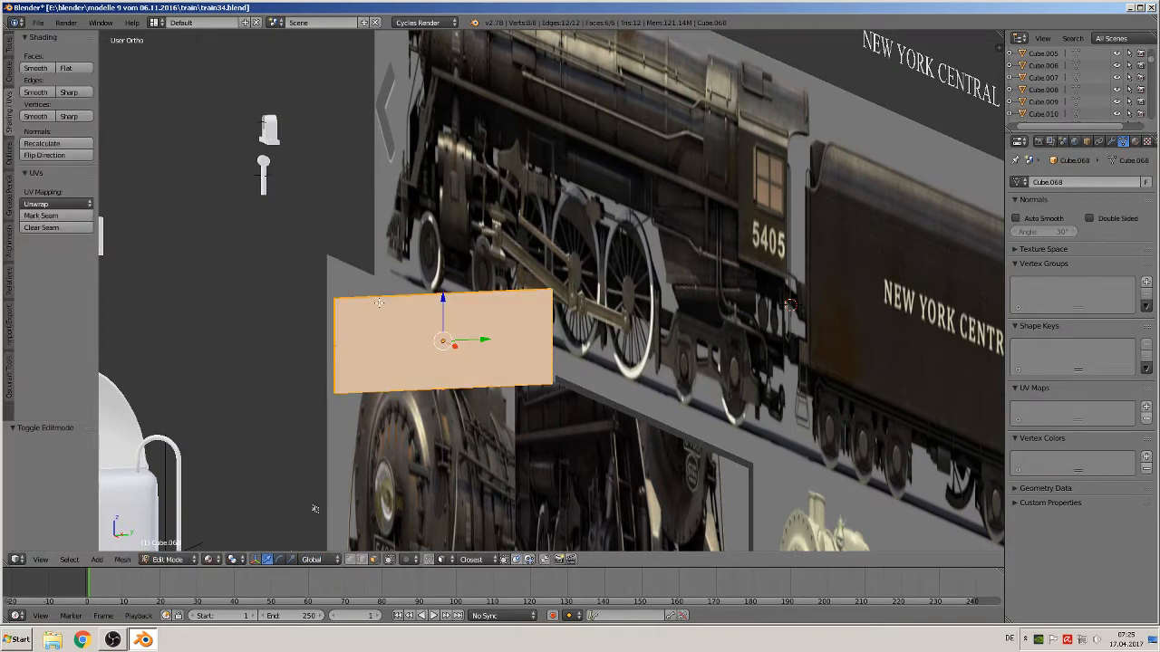
{"action": "key", "text": "ctrl+r"}
{"action": "scroll", "coordinate": [486, 340], "scroll_direction": "up", "scroll_amount": 1}
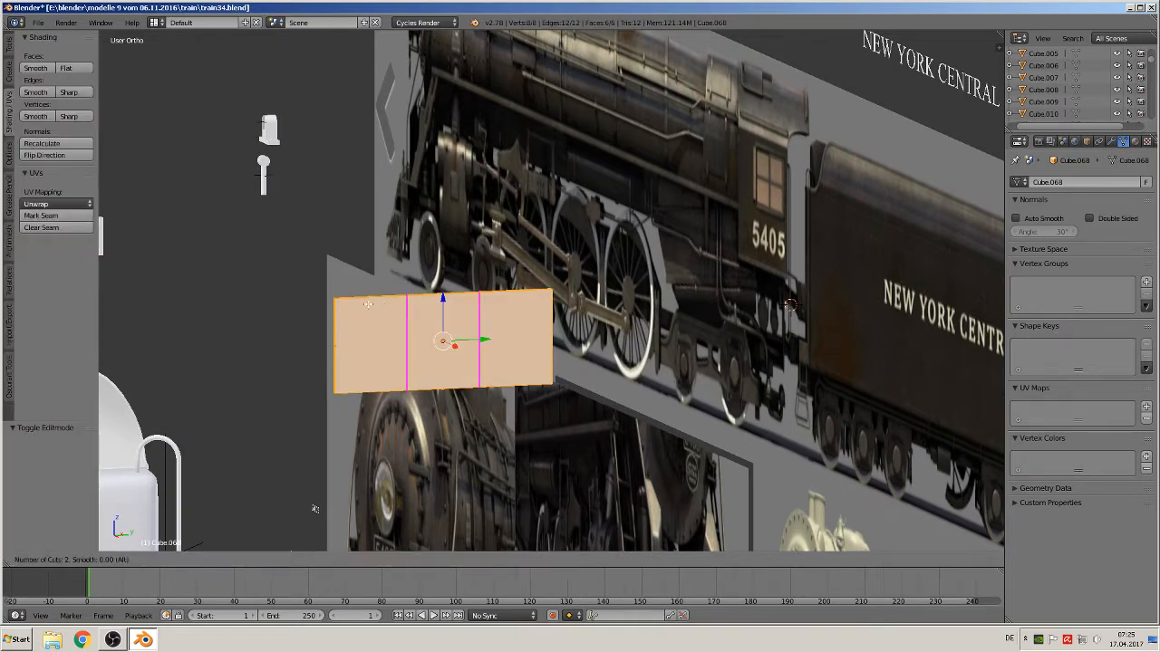
{"action": "left_click", "coordinate": [486, 340]}
{"action": "right_click", "coordinate": [486, 341]}
{"action": "key", "text": "s"}
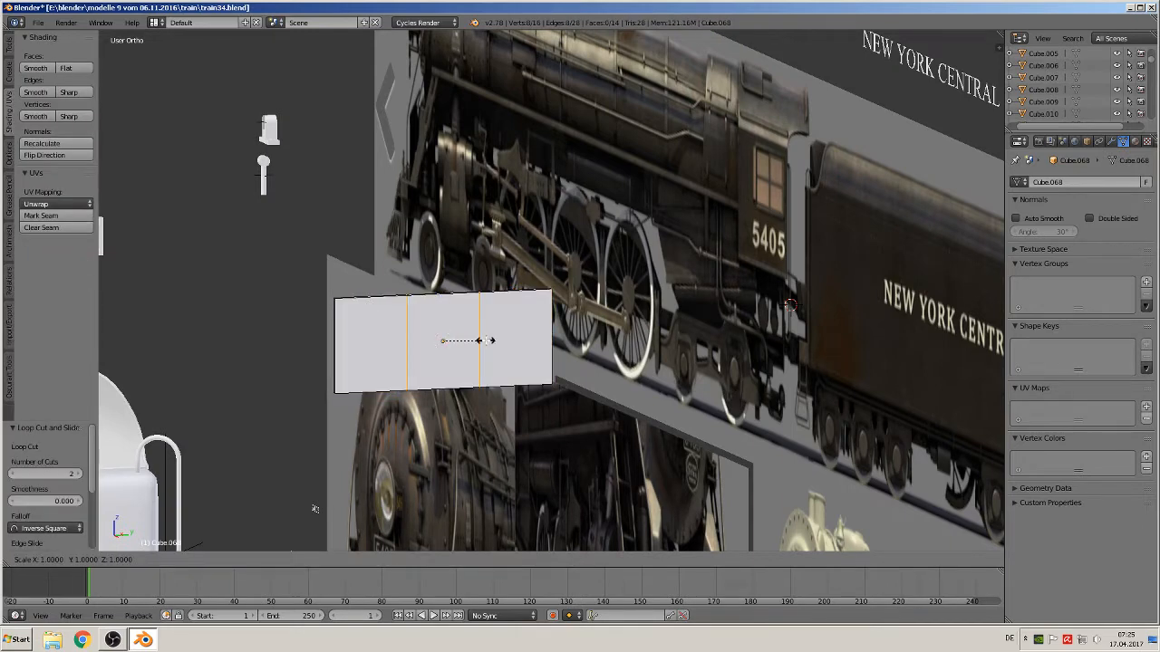
{"action": "key", "text": "y"}
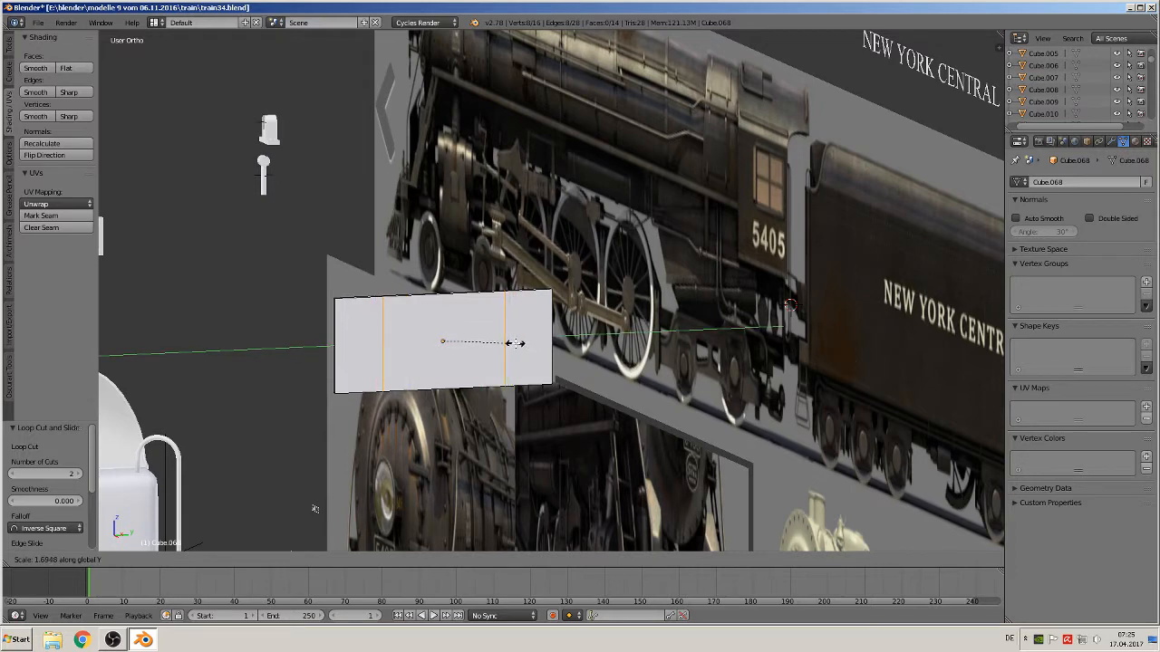
{"action": "left_click", "coordinate": [514, 343]}
Add a horizontal loop cut along the plate's length, sliding it slightly off center
{"action": "key", "text": "ctrl+r"}
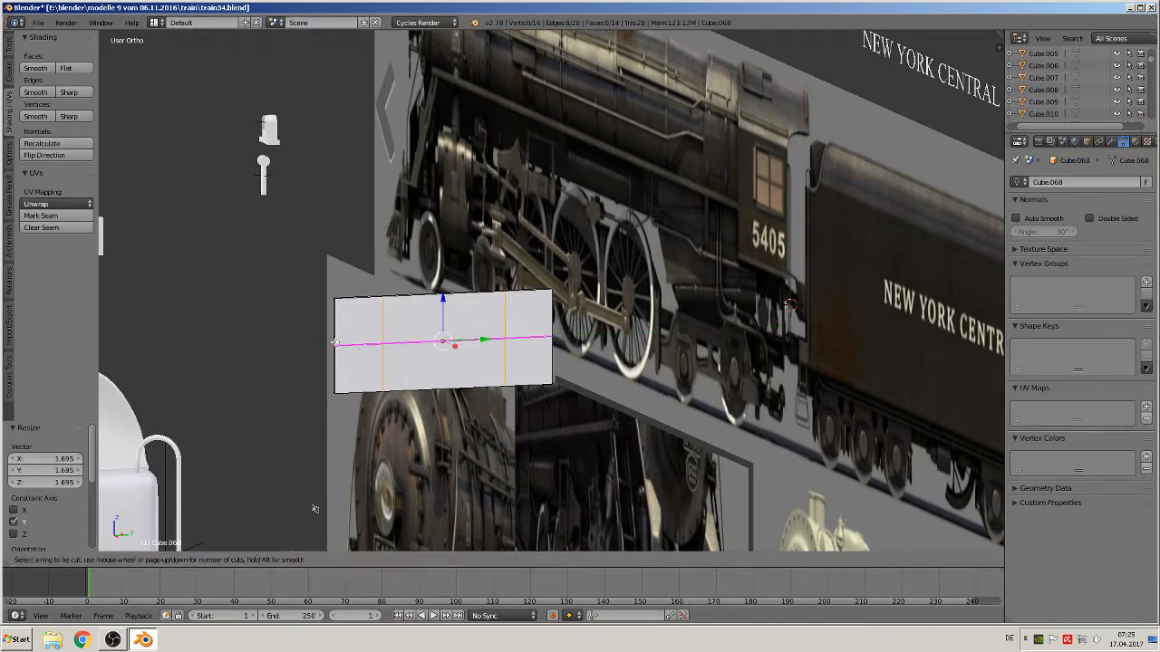
{"action": "left_click", "coordinate": [355, 345]}
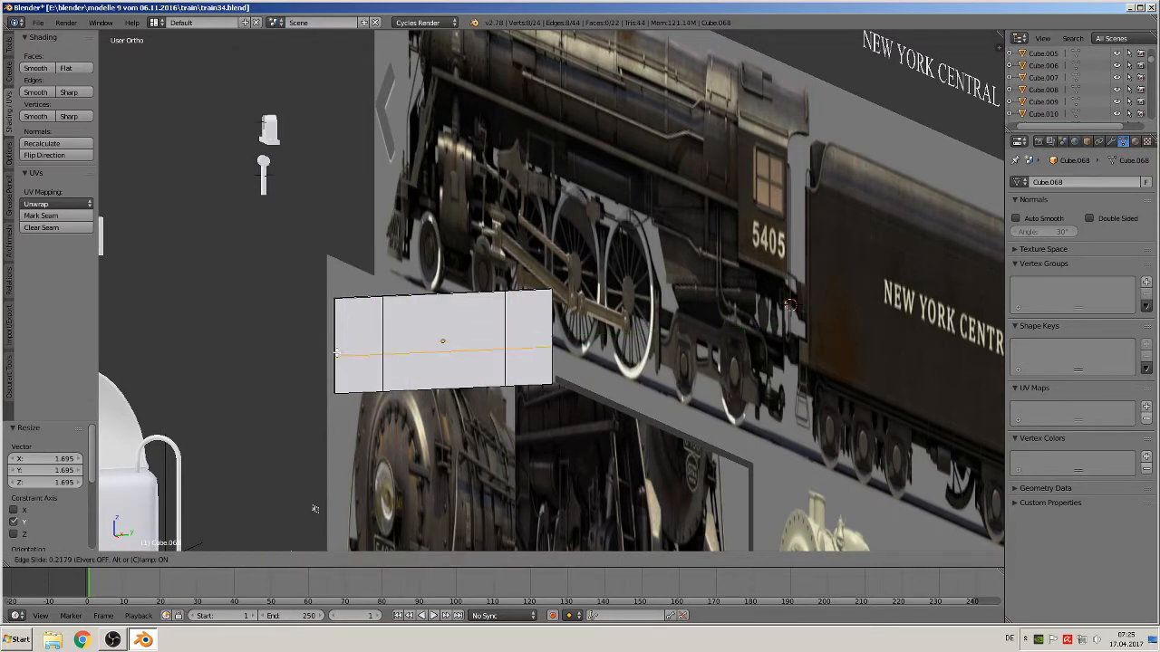
{"action": "left_click", "coordinate": [337, 352]}
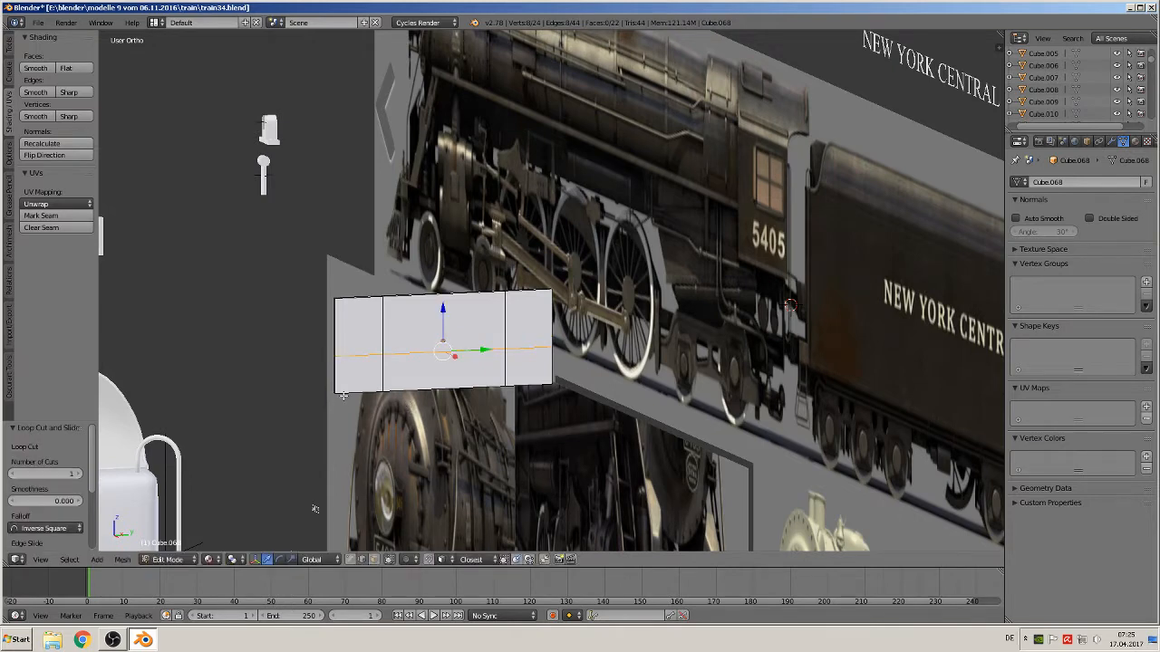
{"action": "scroll", "coordinate": [389, 436], "scroll_direction": "up", "scroll_amount": 2}
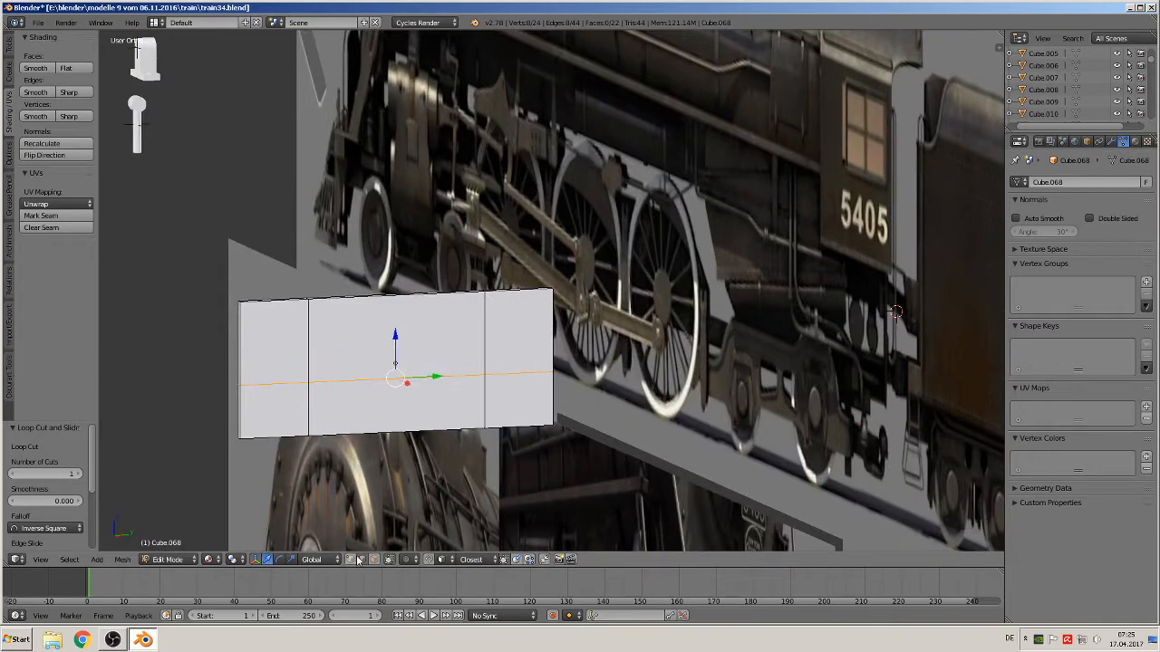
{"action": "middle_click_drag", "start_coordinate": [301, 484], "coordinate": [301, 435]}
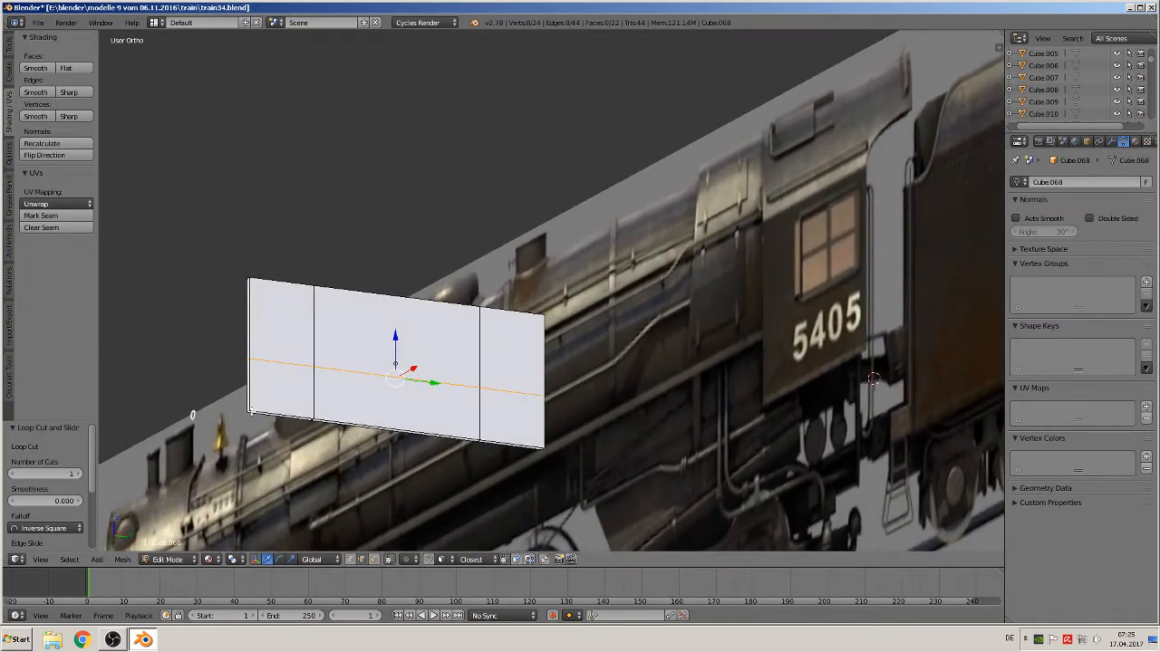
Select a lower corner vertex of the side plate and move it about 0.074 along Y and 0.033 up to chamfer the corner
{"action": "right_click", "coordinate": [248, 408]}
{"action": "scroll", "coordinate": [253, 416], "scroll_direction": "up", "scroll_amount": 2}
{"action": "key", "text": "KP_5"}
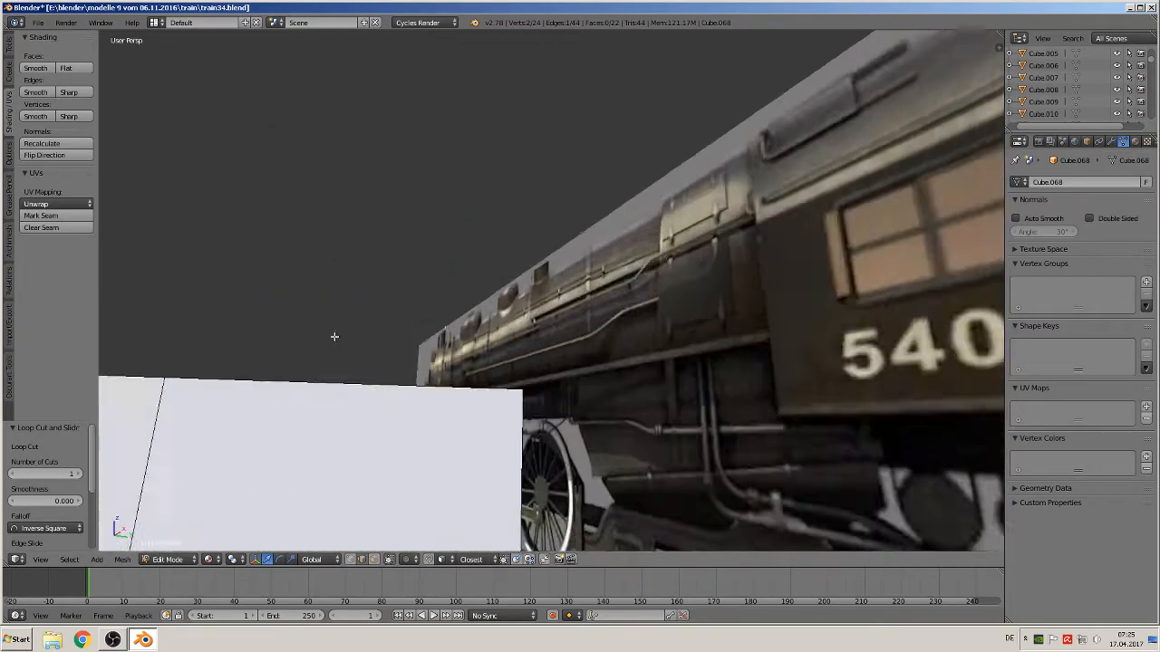
{"action": "scroll", "coordinate": [386, 323], "scroll_direction": "up", "scroll_amount": 3}
{"action": "scroll", "coordinate": [366, 344], "scroll_direction": "down", "scroll_amount": 3}
{"action": "middle_click_drag", "start_coordinate": [366, 345], "coordinate": [356, 371]}
{"action": "key", "text": "KP_1"}
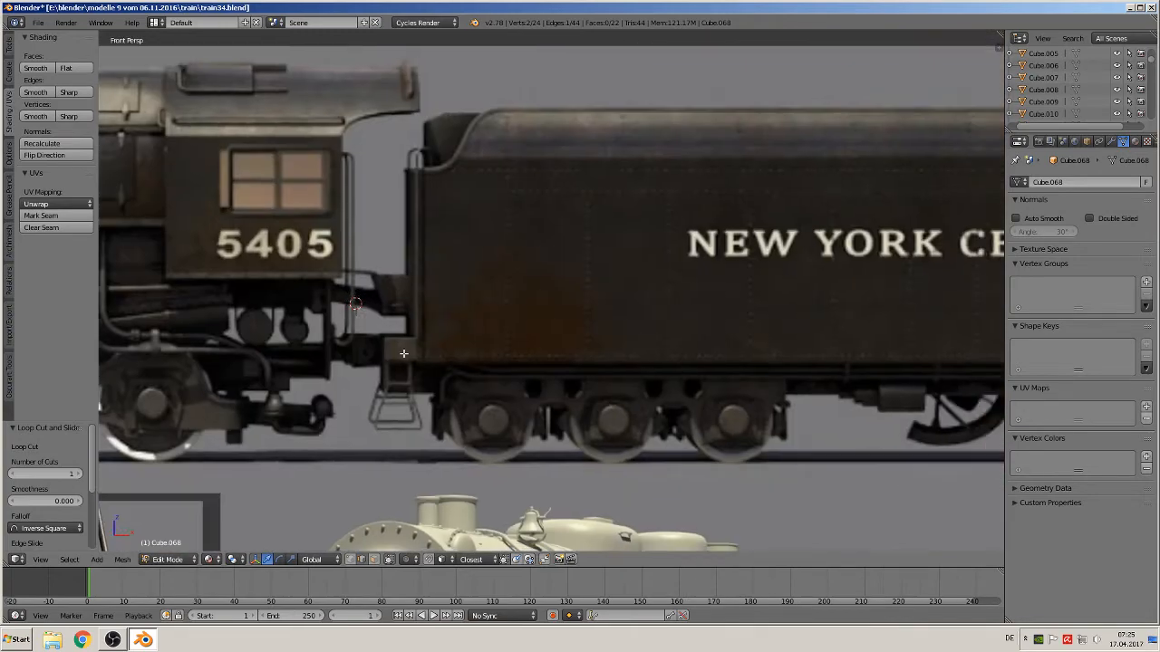
{"action": "key", "text": "KP_Decimal"}
{"action": "middle_click_drag", "start_coordinate": [442, 380], "coordinate": [566, 417]}
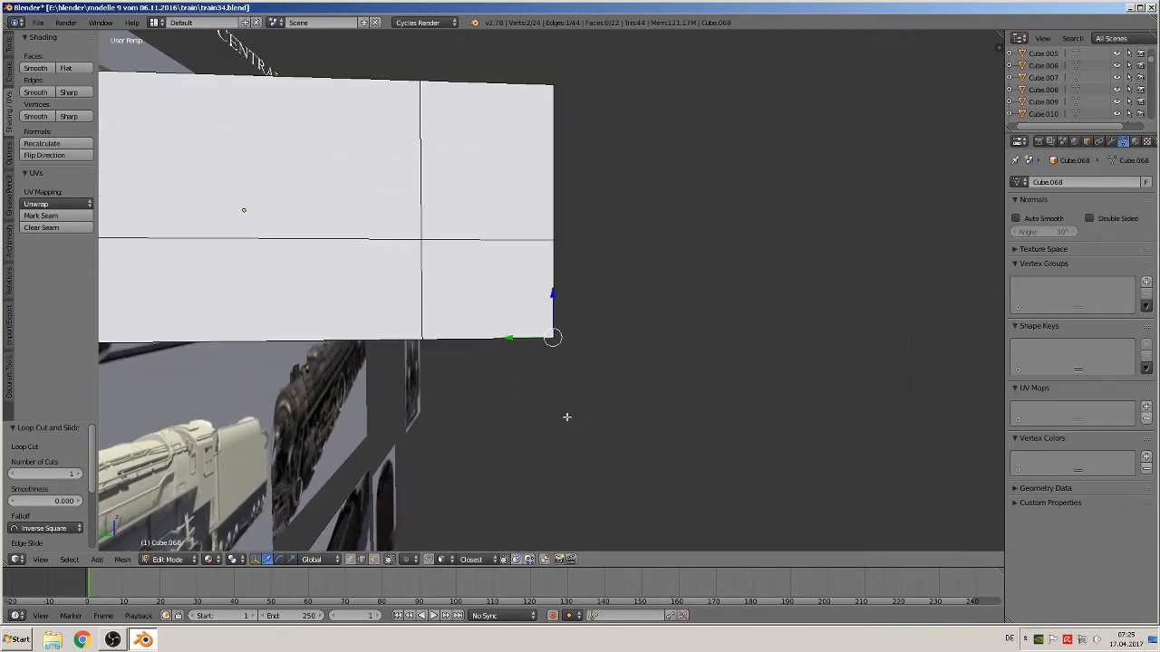
{"action": "key", "text": "KP_1"}
{"action": "key", "text": "KP_3"}
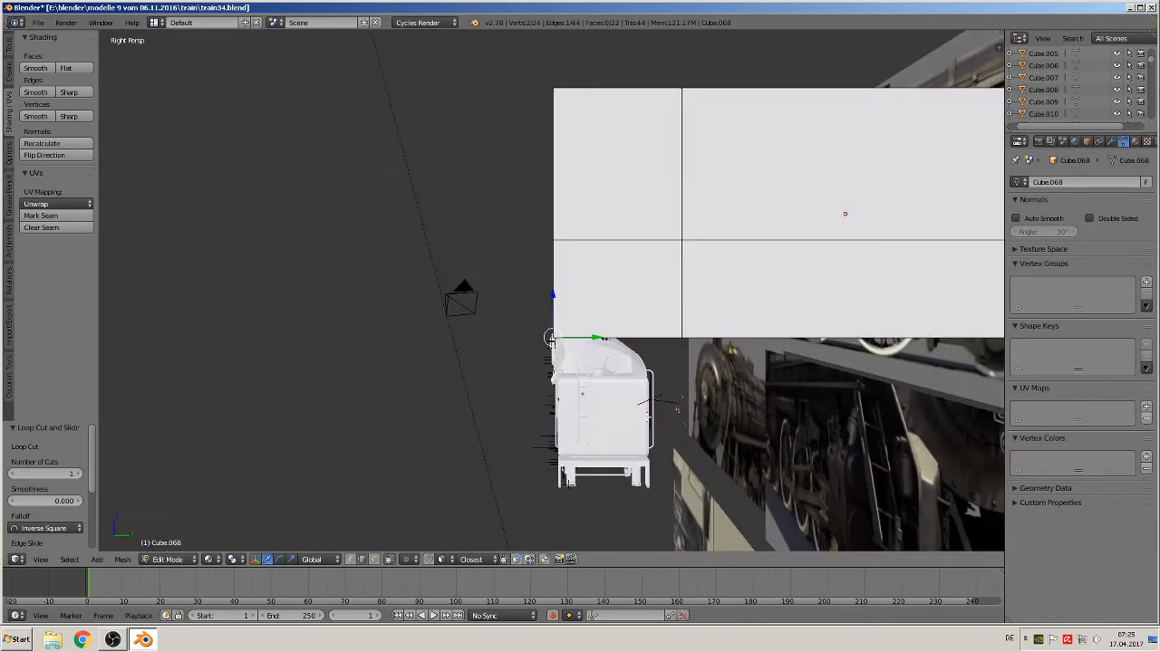
{"action": "key", "text": "g"}
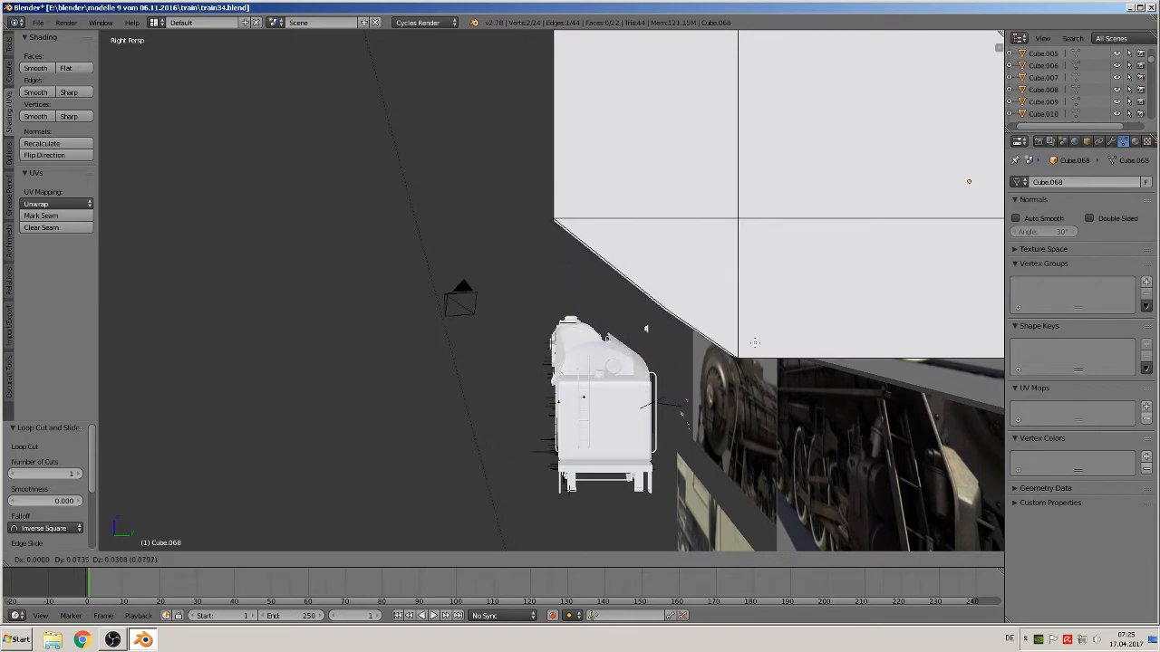
{"action": "left_click", "coordinate": [754, 339]}
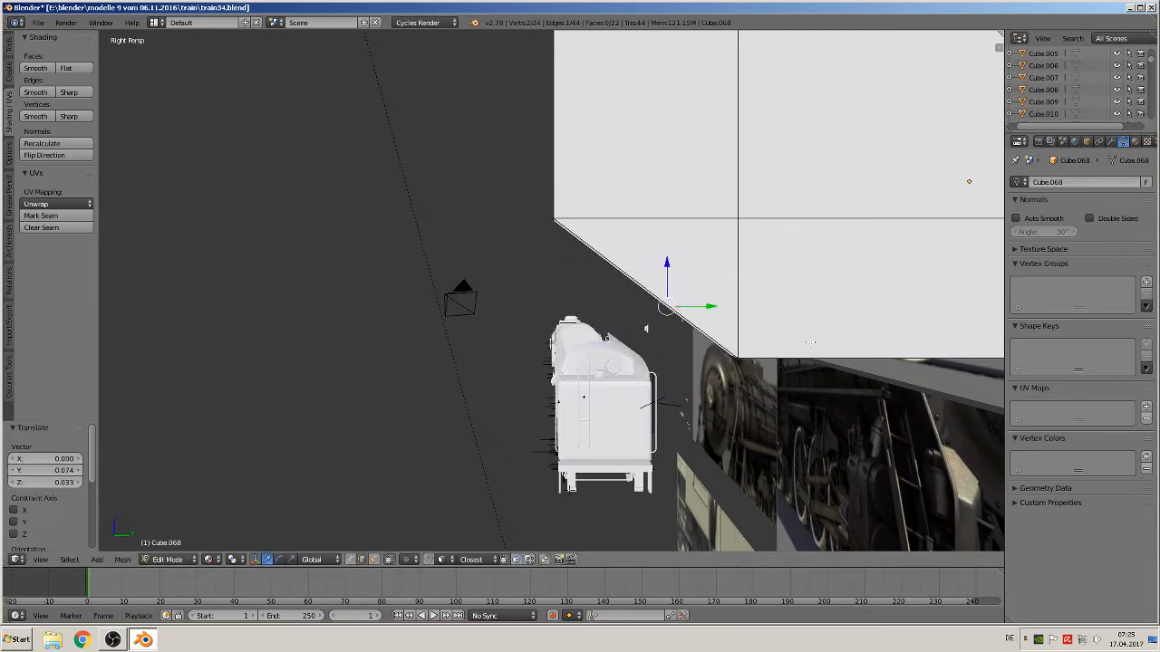
Select the opposite lower corner vertex and move it about -0.063 along Y and 0.041 up to chamfer that corner too
{"action": "middle_click_drag", "start_coordinate": [754, 339], "coordinate": [806, 472]}
{"action": "right_click", "coordinate": [859, 493]}
{"action": "right_click", "coordinate": [850, 498]}
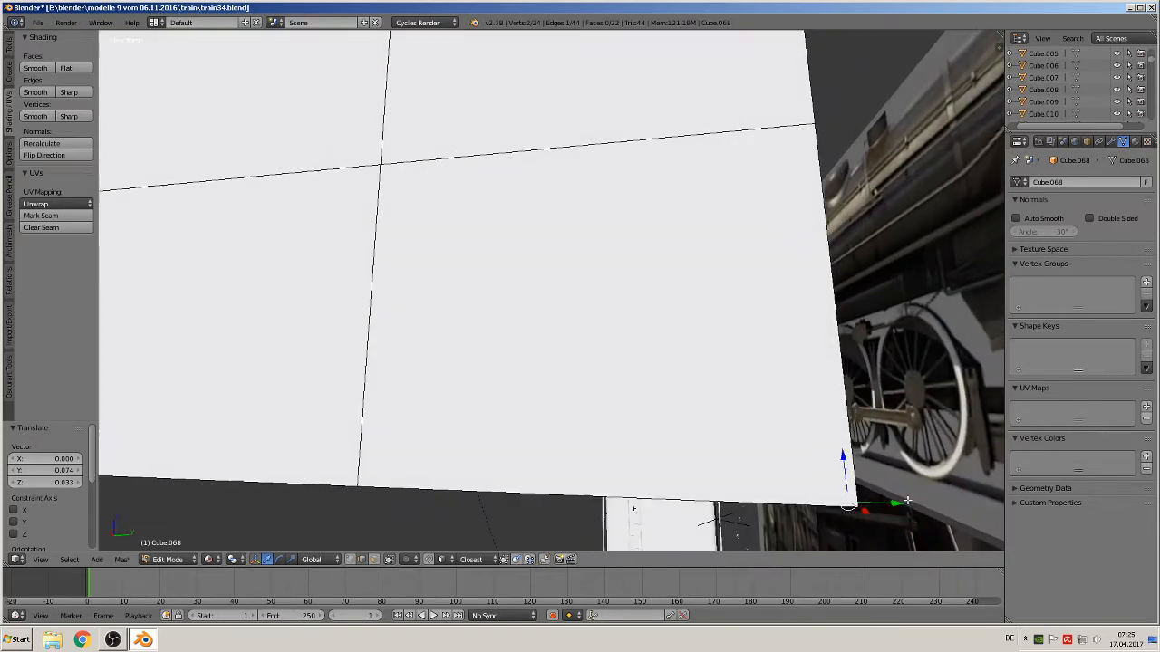
{"action": "scroll", "coordinate": [907, 501], "scroll_direction": "down", "scroll_amount": 8}
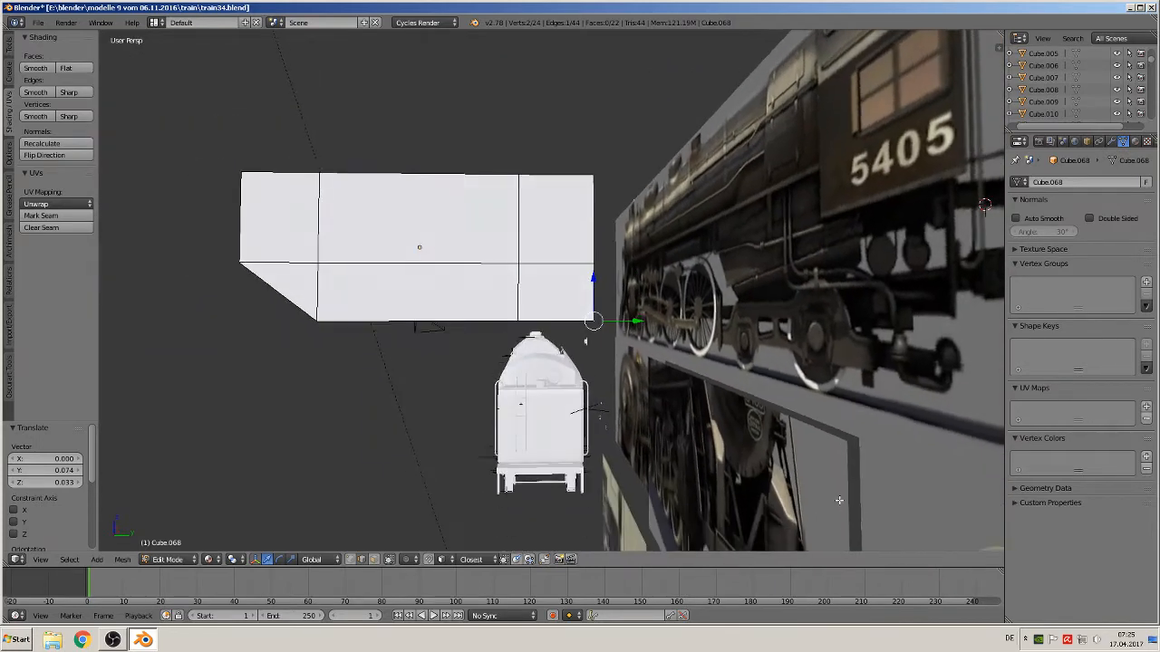
{"action": "key", "text": "g"}
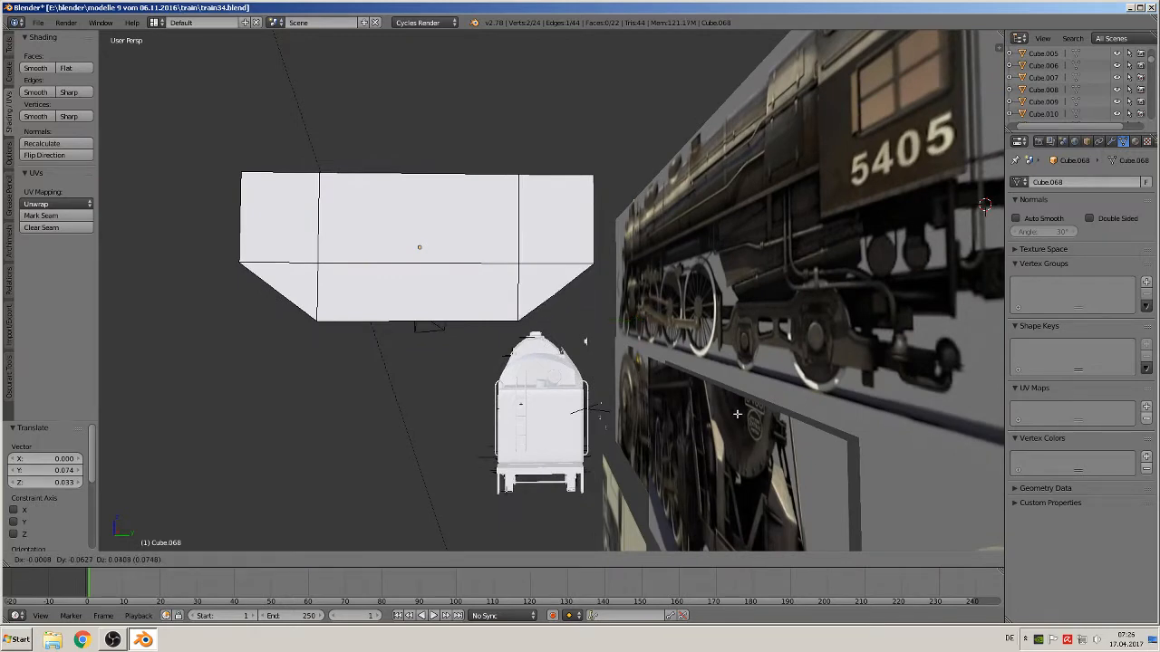
{"action": "left_click", "coordinate": [737, 413]}
Leave Edit Mode and move the plate about -9.285 along X and -1.692 along Z onto the white locomotive model's cab
{"action": "key", "text": "Tab"}
{"action": "middle_click_drag", "start_coordinate": [588, 394], "coordinate": [653, 240]}
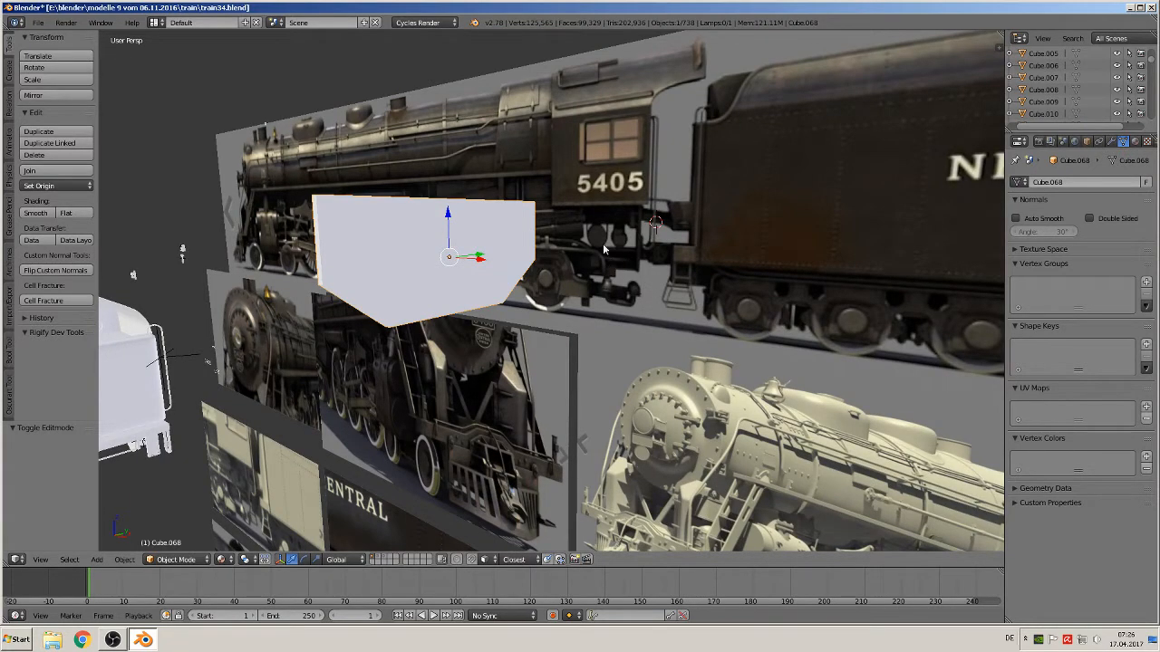
{"action": "key", "text": "KP_1"}
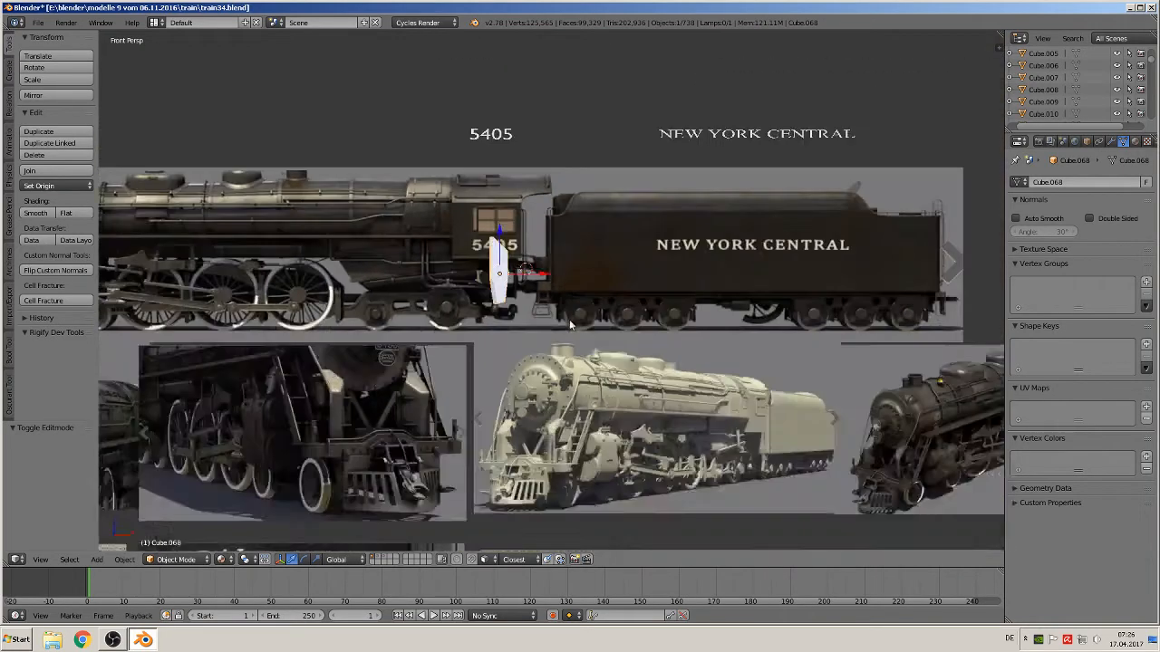
{"action": "key", "text": "KP_5"}
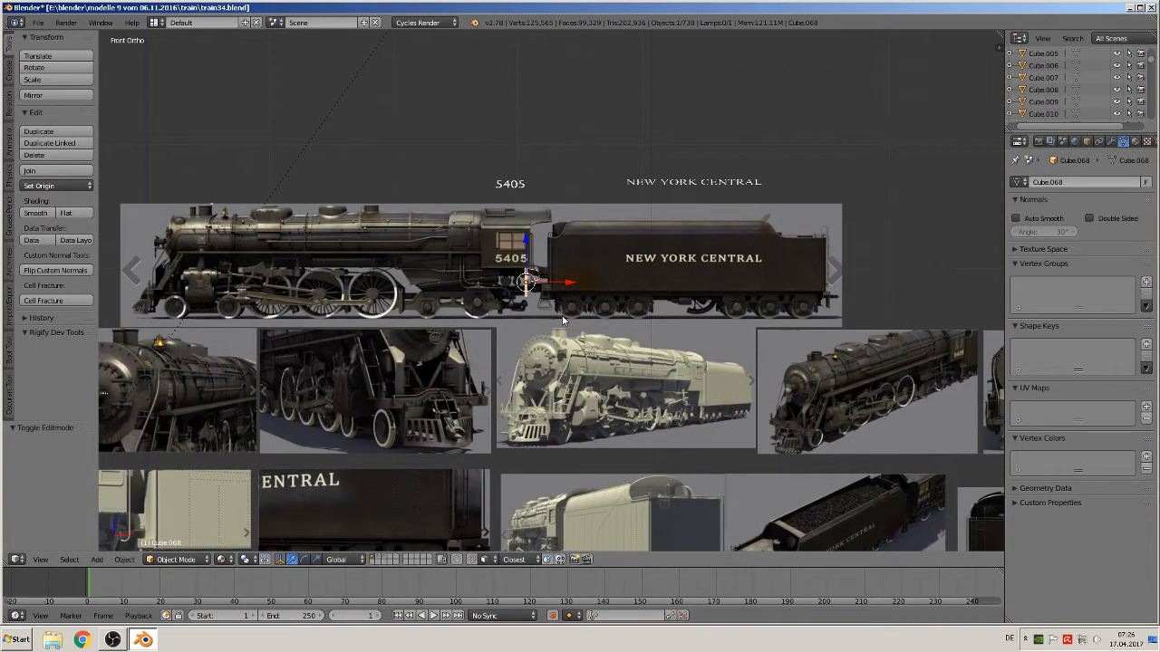
{"action": "scroll", "coordinate": [562, 319], "scroll_direction": "down", "scroll_amount": 6}
{"action": "scroll", "coordinate": [624, 324], "scroll_direction": "up", "scroll_amount": 3}
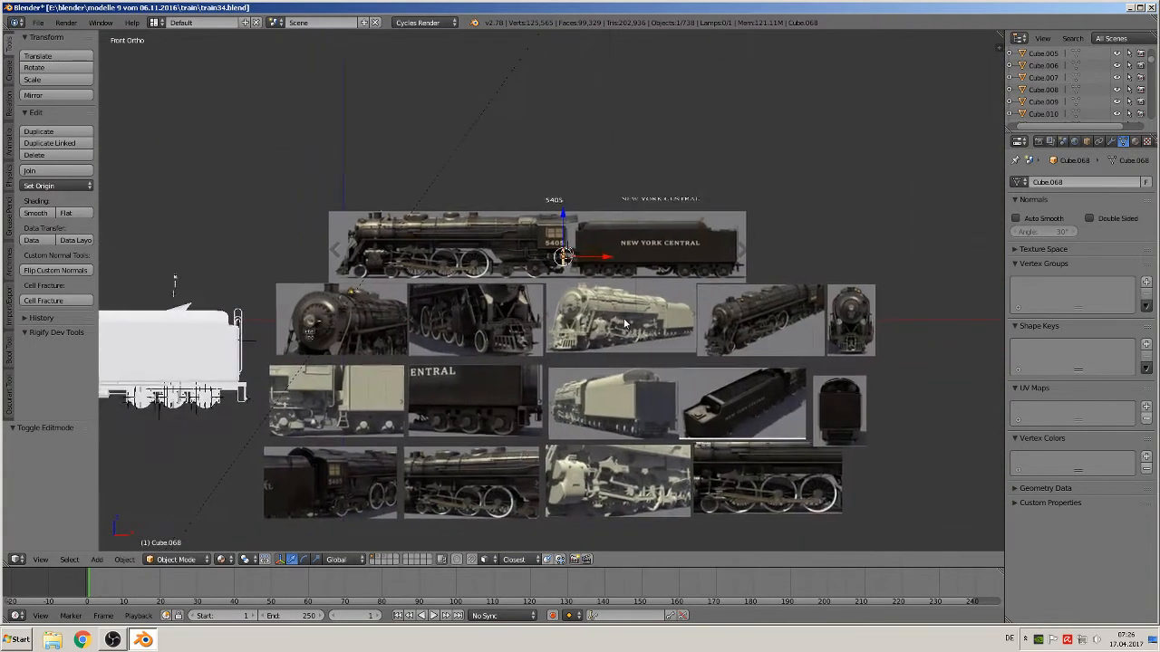
{"action": "middle_click_drag", "start_coordinate": [625, 324], "coordinate": [988, 308], "text": "shift"}
{"action": "key", "text": "g"}
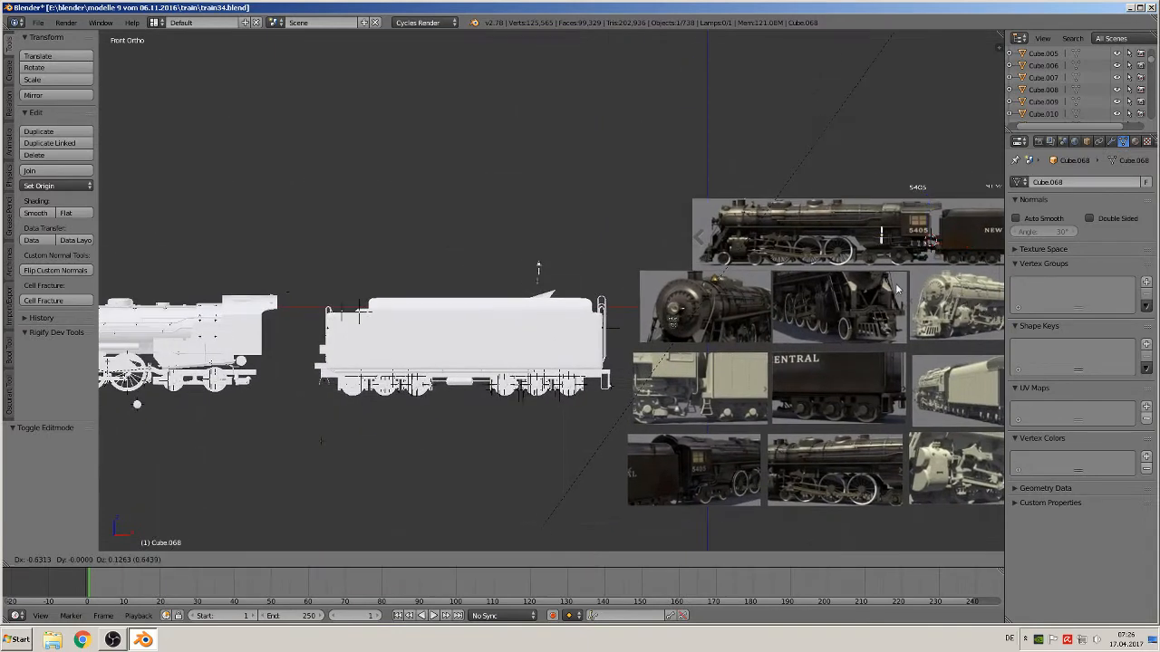
{"action": "left_click", "coordinate": [291, 416]}
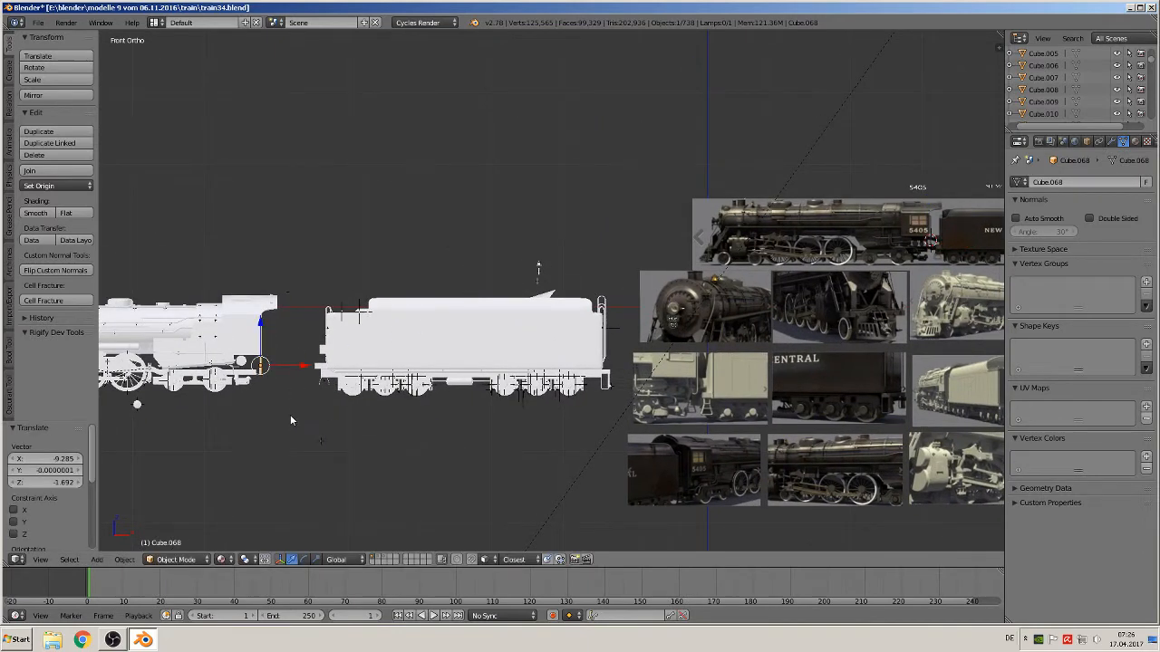
Scale the plate up uniformly by about 1.432
{"action": "scroll", "coordinate": [290, 414], "scroll_direction": "up", "scroll_amount": 2}
{"action": "middle_click_drag", "start_coordinate": [278, 396], "coordinate": [275, 395]}
{"action": "key", "text": "KP_Decimal"}
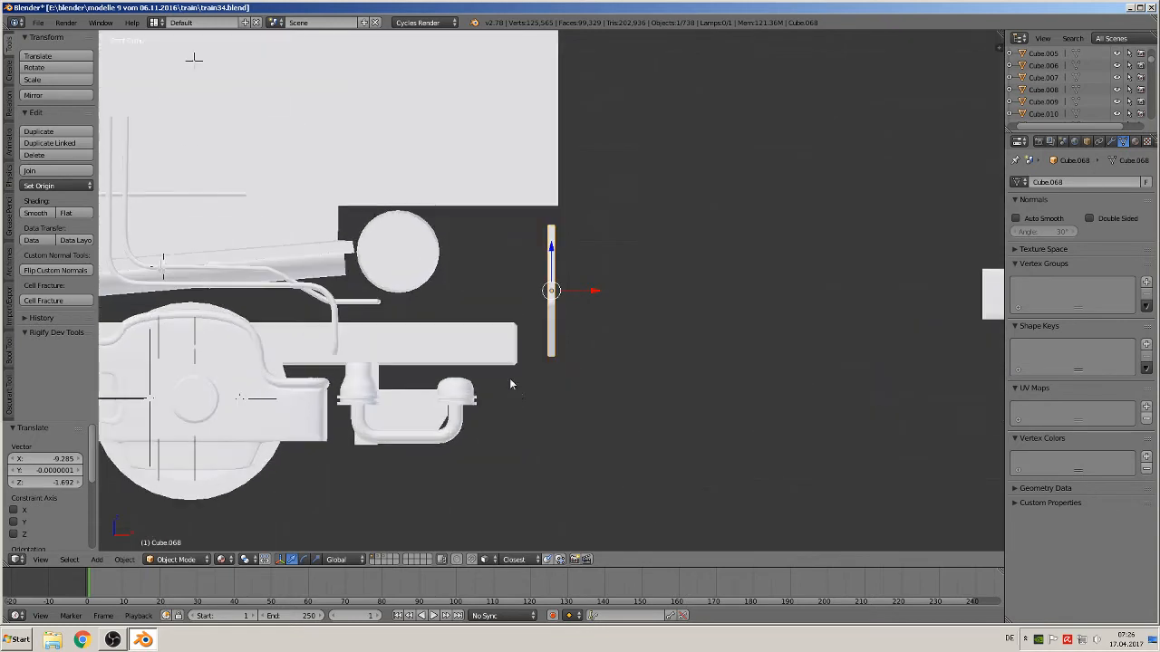
{"action": "key", "text": "s"}
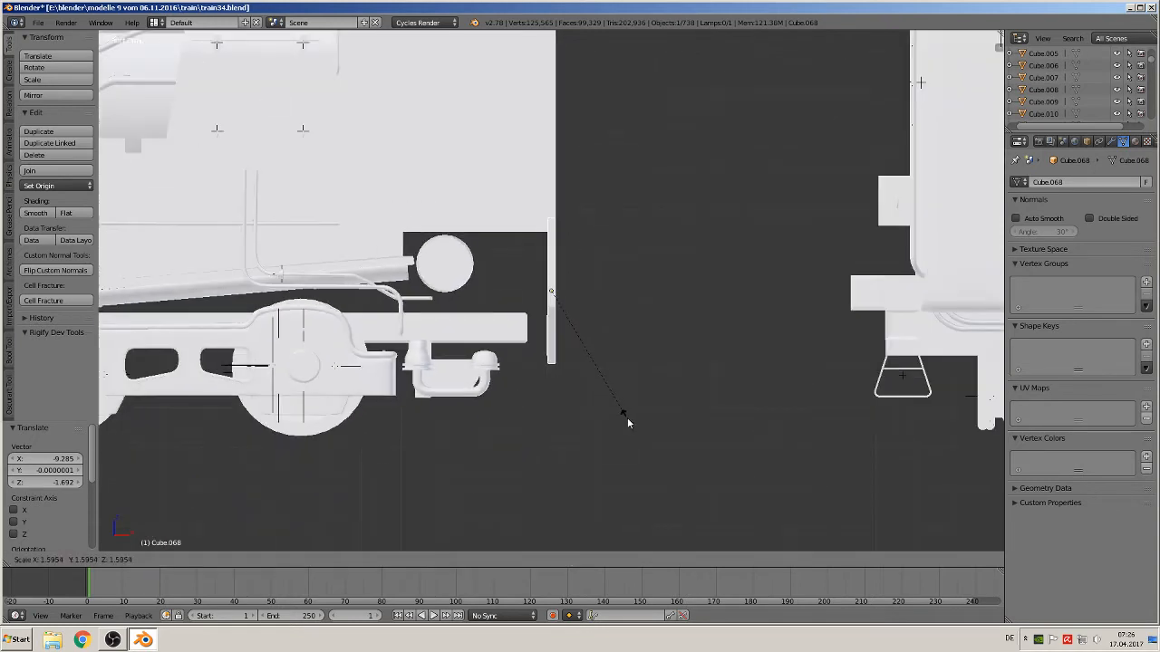
{"action": "left_click", "coordinate": [618, 410]}
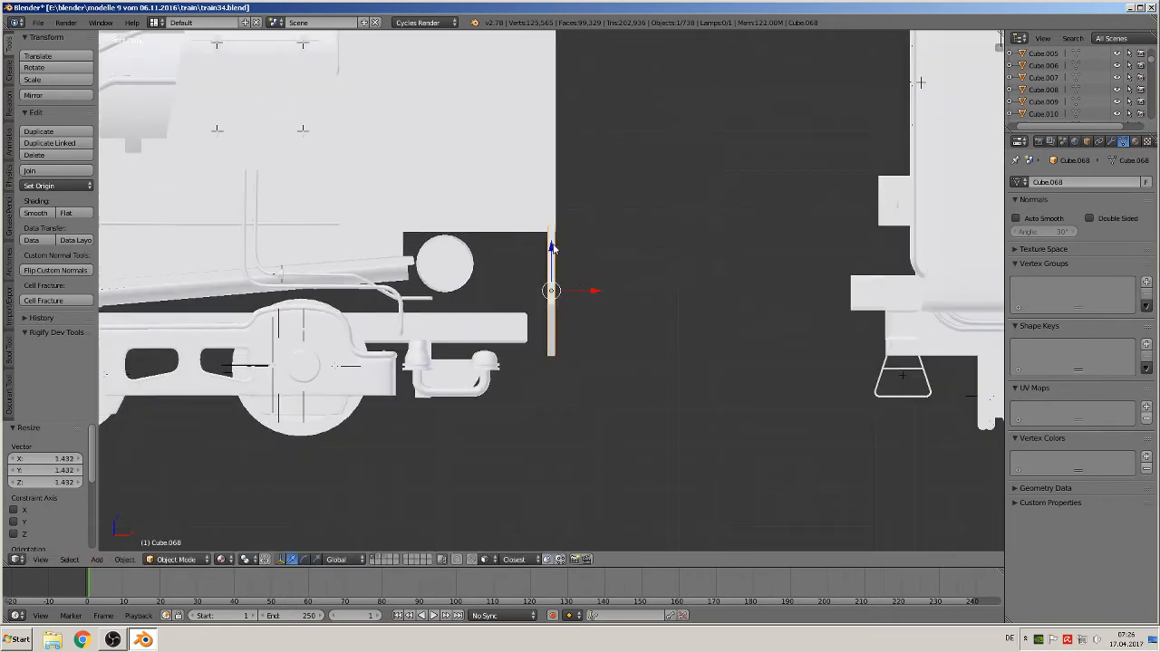
Raise the plate along Z by about 0.018, then nudge it up about 0.011 more
{"action": "key", "text": "g"}
{"action": "key", "text": "z"}
{"action": "left_click", "coordinate": [550, 253]}
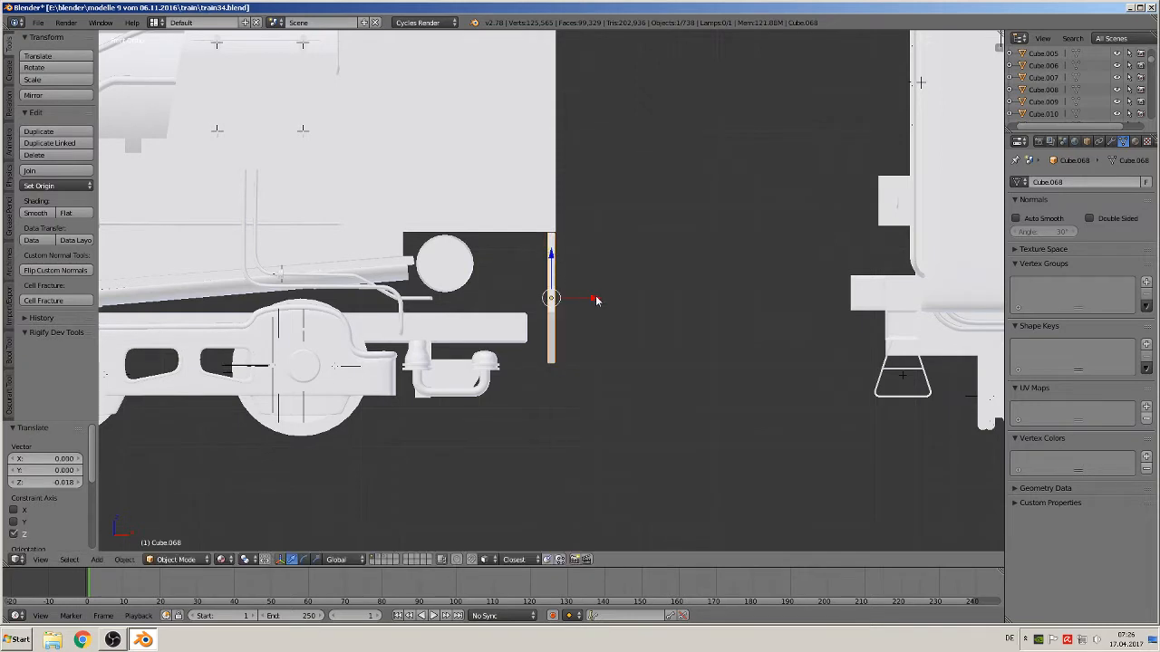
{"action": "mouse_move", "coordinate": [596, 298]}
{"action": "left_mouse_down"}
{"action": "mouse_move", "coordinate": [581, 298]}
{"action": "mouse_move", "coordinate": [596, 297]}
{"action": "left_mouse_up"}
{"action": "left_click_drag", "start_coordinate": [554, 261], "coordinate": [560, 280]}
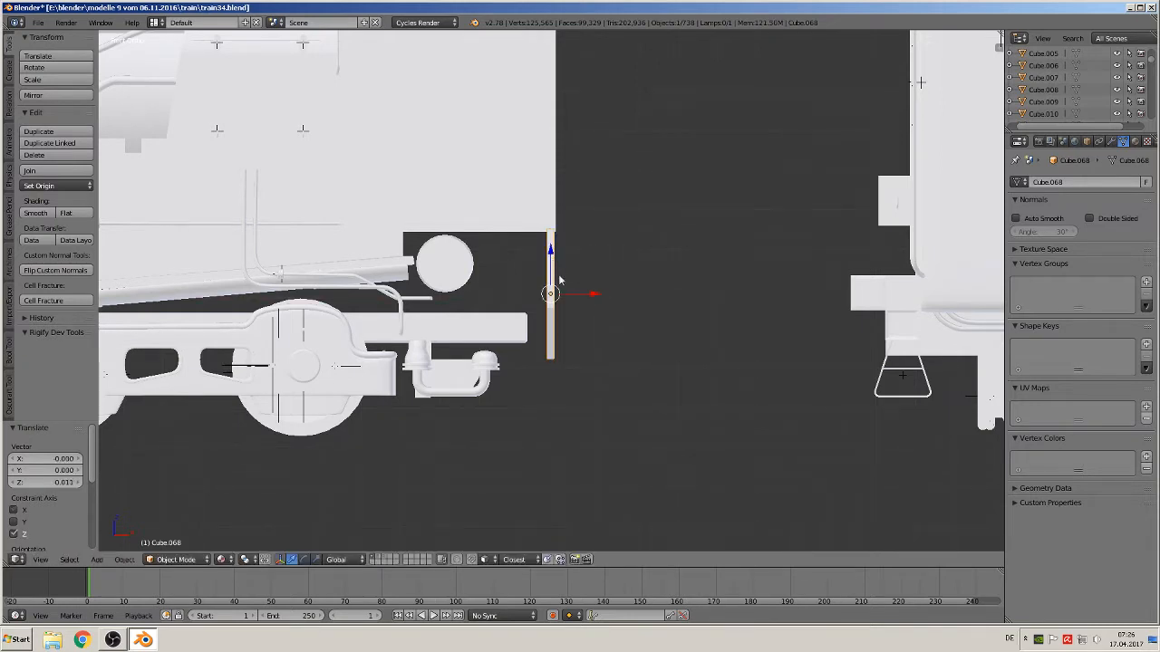
Shift the plate about 0.077 along Y to line it up with the cab
{"action": "middle_click_drag", "start_coordinate": [560, 280], "coordinate": [590, 297]}
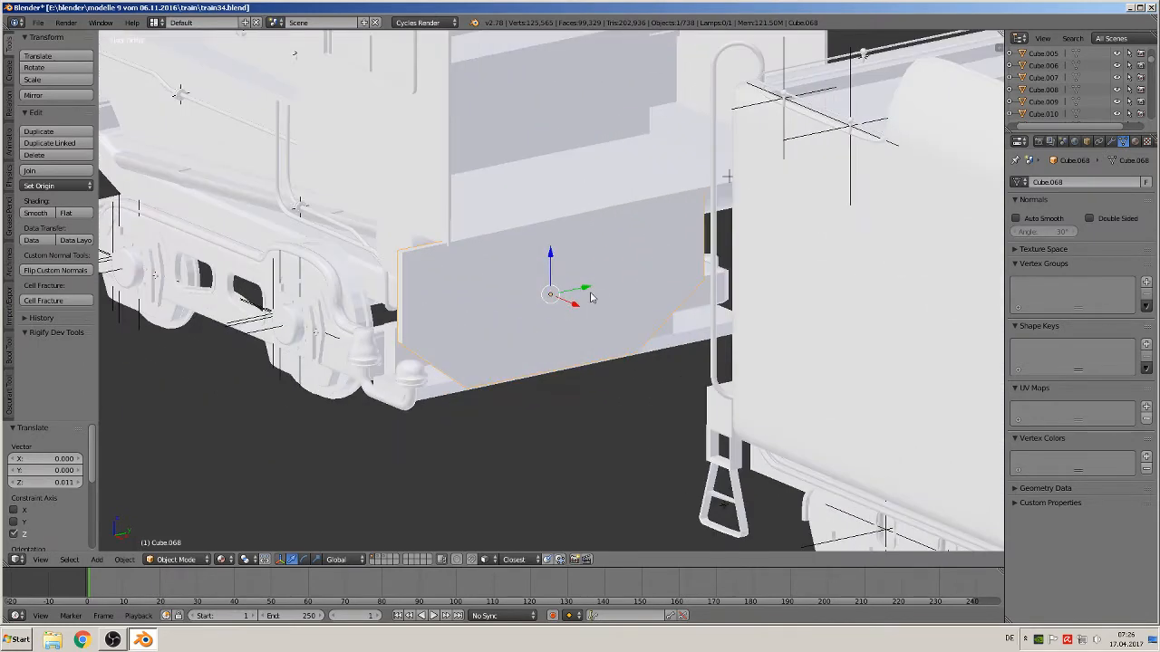
{"action": "left_click_drag", "start_coordinate": [590, 295], "coordinate": [629, 284]}
{"action": "middle_click_drag", "start_coordinate": [628, 284], "coordinate": [656, 281]}
{"action": "left_click_drag", "start_coordinate": [638, 287], "coordinate": [664, 280]}
{"action": "key", "text": "KP_7"}
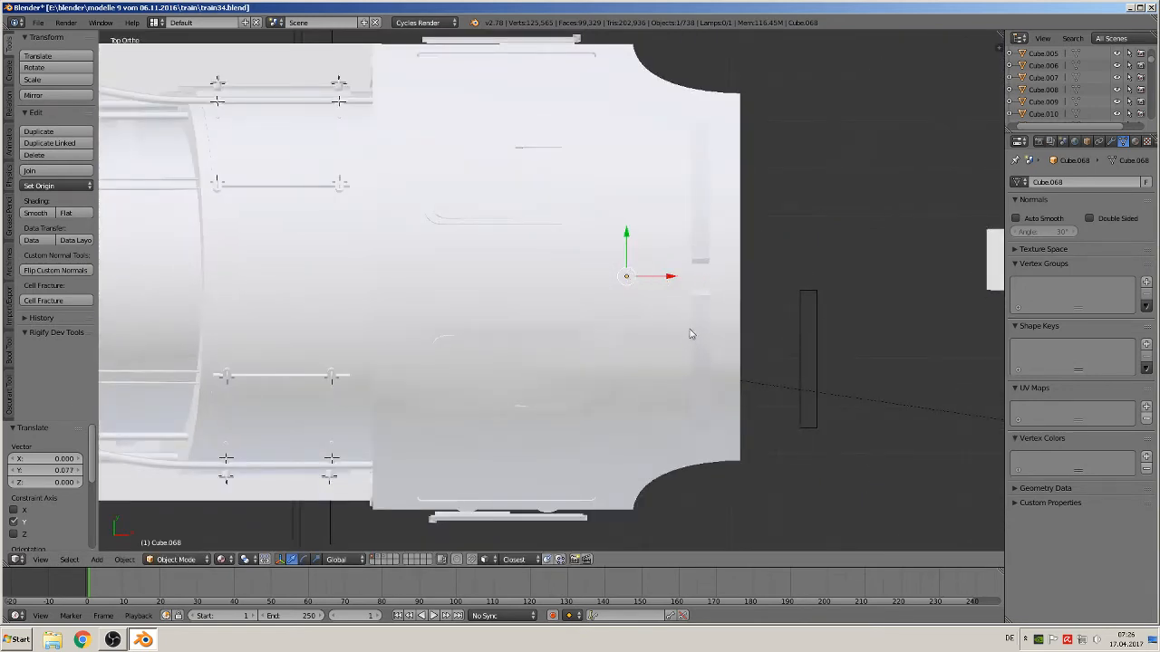
{"action": "middle_click_drag", "start_coordinate": [690, 334], "coordinate": [581, 296]}
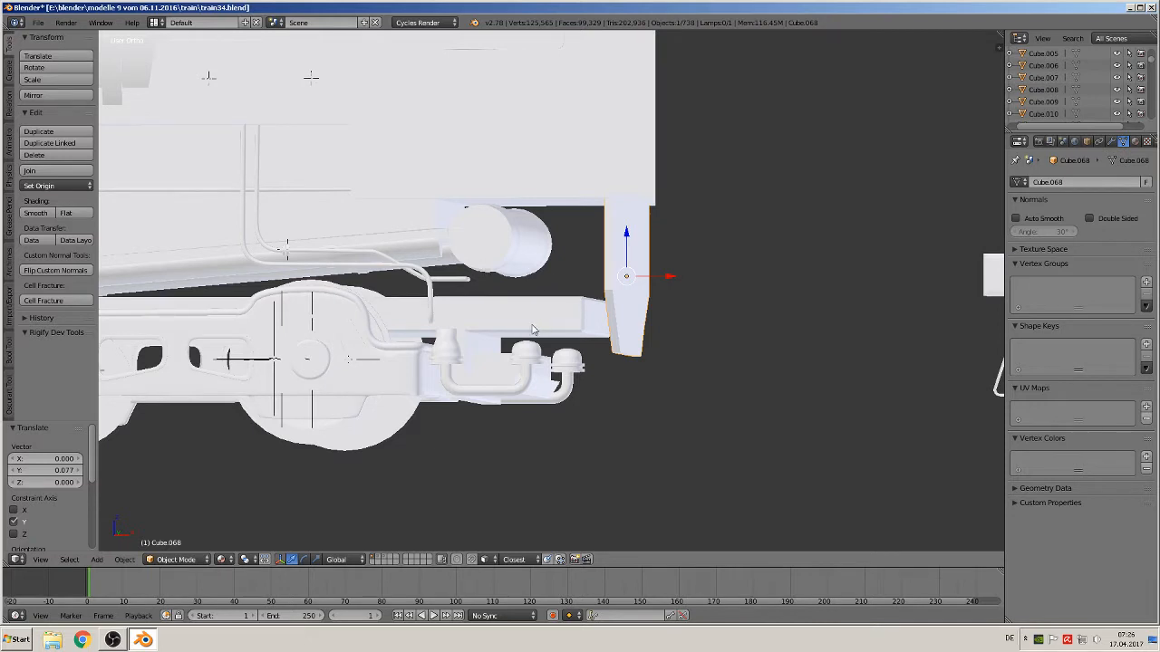
{"action": "middle_click_drag", "start_coordinate": [532, 330], "coordinate": [560, 311]}
Select the frame beam below the cab and, in Edit Mode, add two loop cuts across it near its end
{"action": "right_click", "coordinate": [560, 311]}
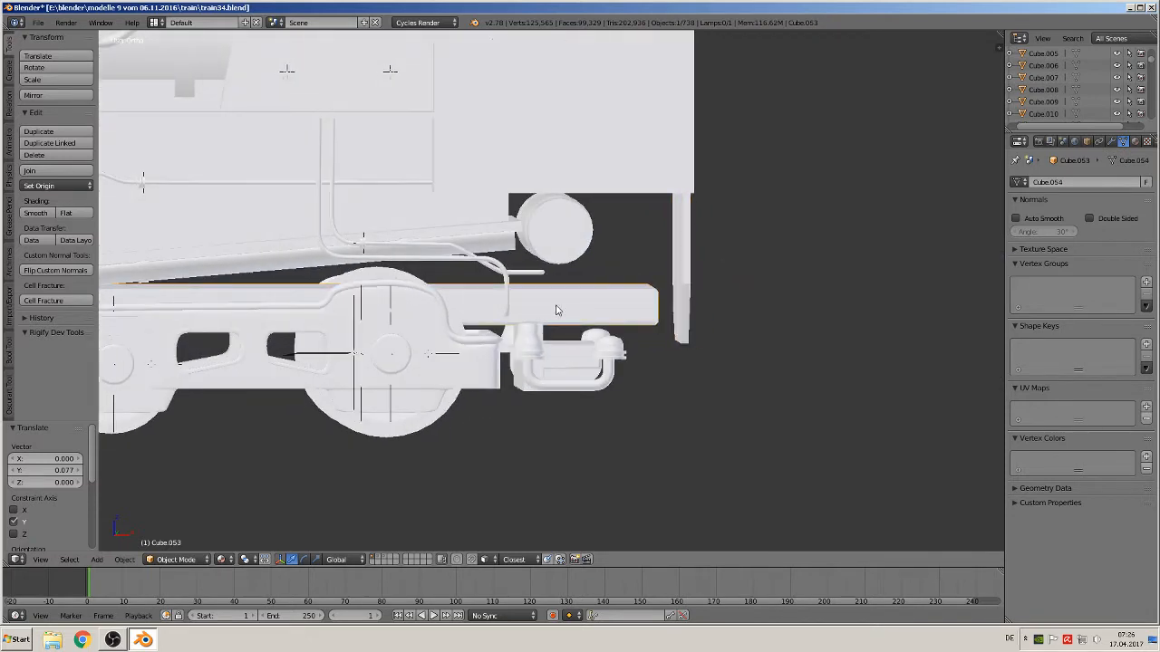
{"action": "key", "text": "Tab"}
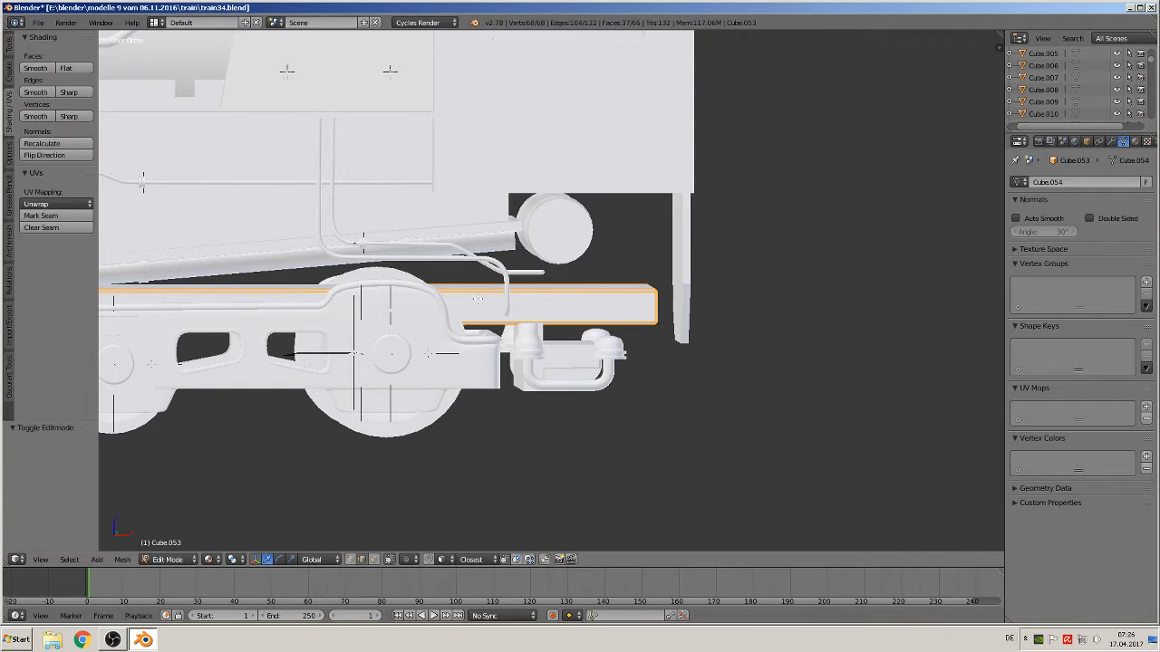
{"action": "key", "text": "ctrl+r"}
{"action": "left_click", "coordinate": [488, 294]}
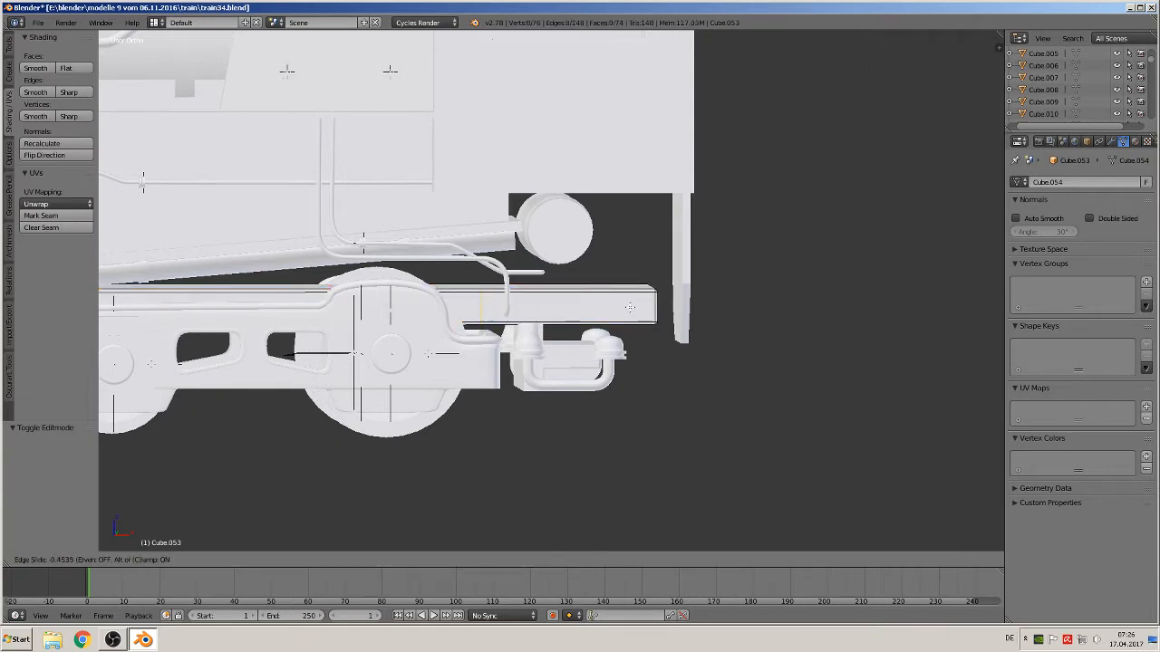
{"action": "left_click", "coordinate": [626, 308]}
{"action": "key", "text": "ctrl+r"}
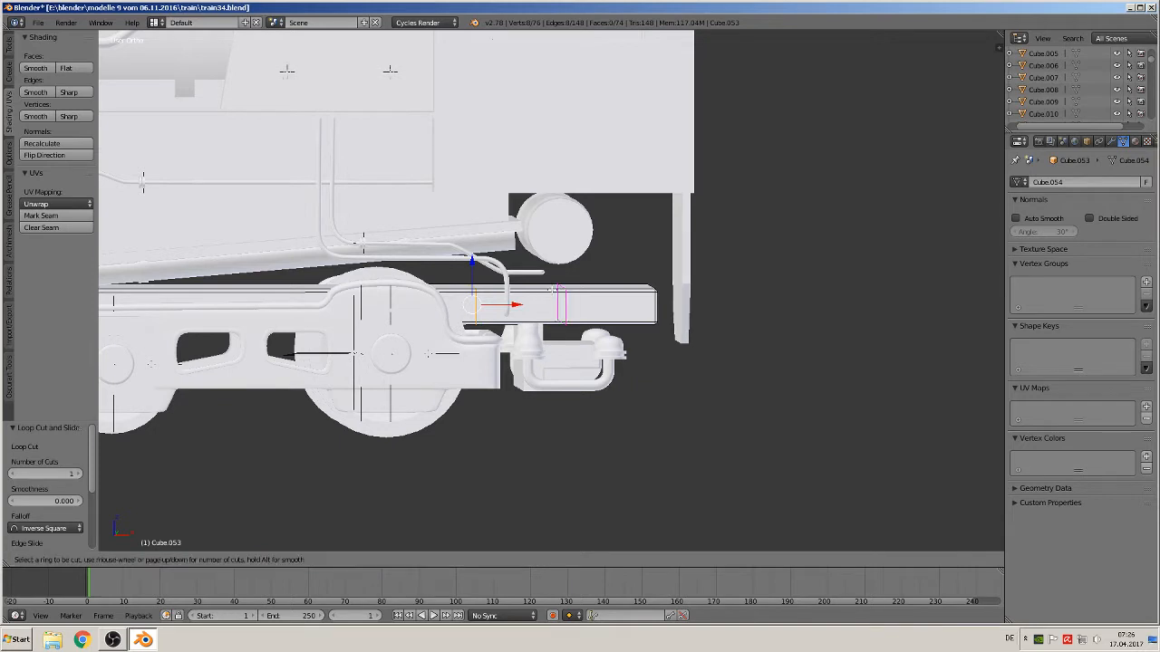
{"action": "left_click", "coordinate": [551, 290]}
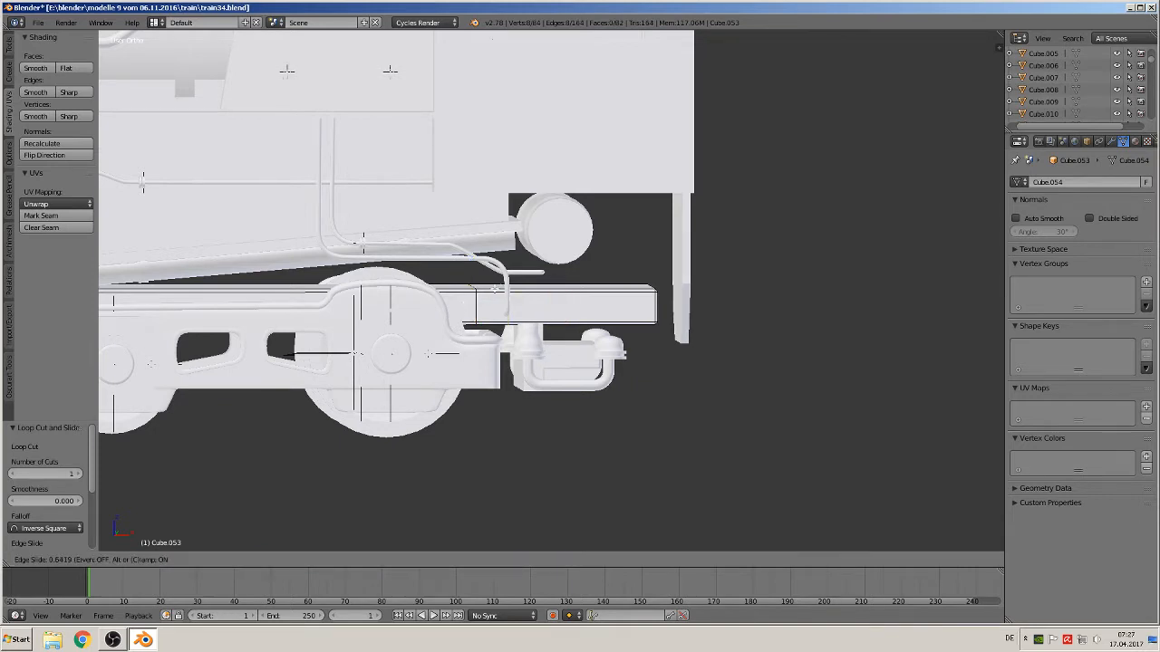
{"action": "left_click", "coordinate": [500, 289]}
Box-select the beam's end section beyond the new cuts, with hidden geometry selectable, and move it along Z
{"action": "key", "text": "a"}
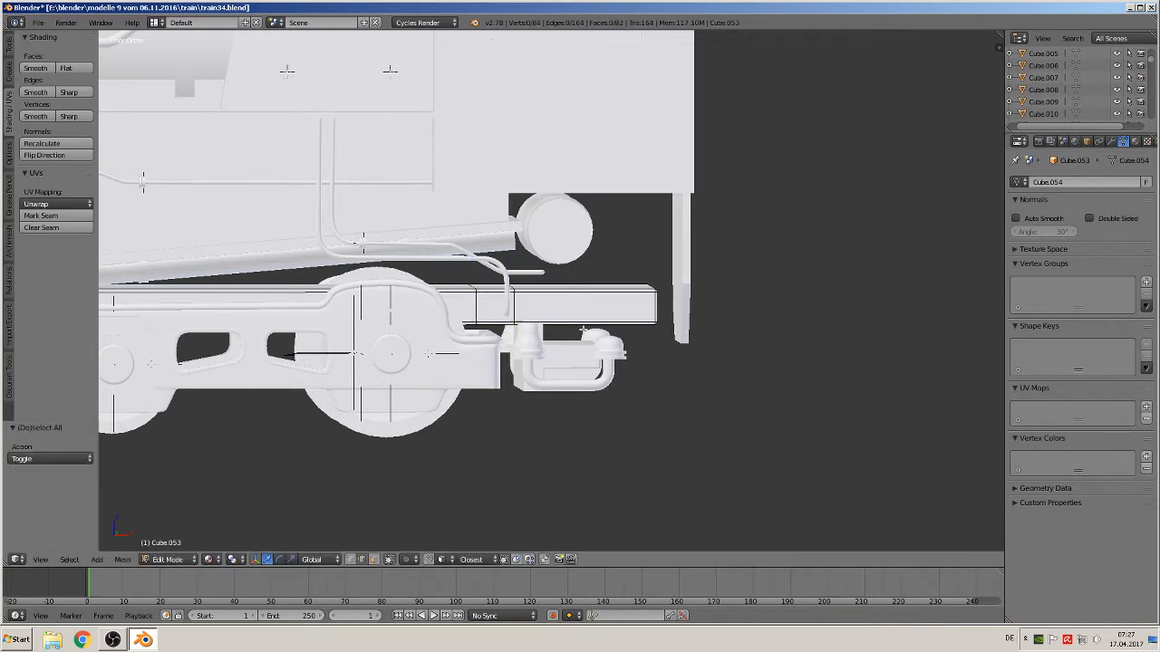
{"action": "key", "text": "b"}
{"action": "left_click_drag", "start_coordinate": [663, 333], "coordinate": [583, 351]}
{"action": "left_click", "coordinate": [389, 559]}
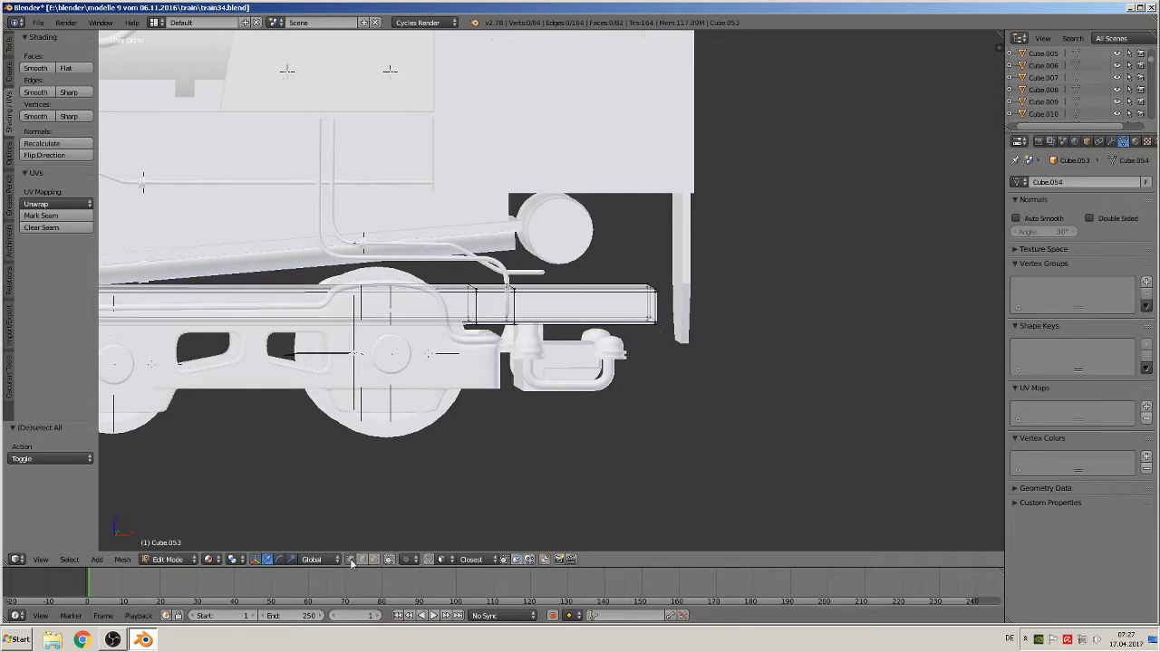
{"action": "key", "text": "b"}
{"action": "left_click_drag", "start_coordinate": [663, 368], "coordinate": [498, 258]}
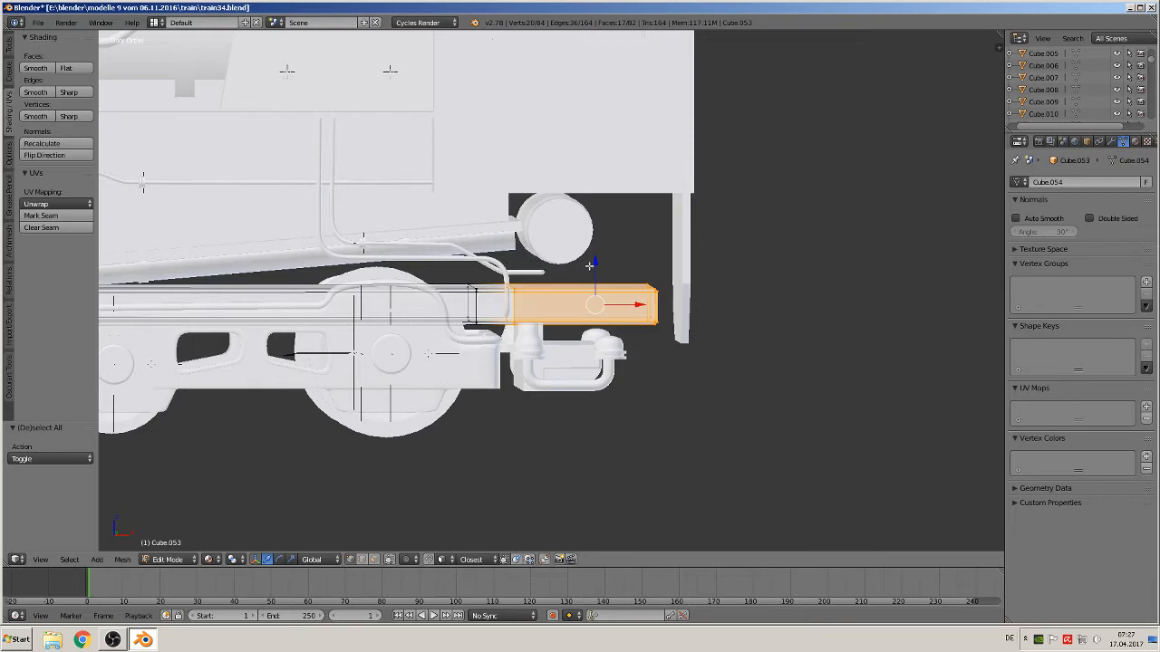
{"action": "left_click_drag", "start_coordinate": [598, 265], "coordinate": [600, 243]}
{"action": "middle_click_drag", "start_coordinate": [602, 246], "coordinate": [543, 326]}
Select the box-shaped part below the cab and, in Edit Mode, raise its top faces 0.06 along Z
{"action": "key", "text": "Tab"}
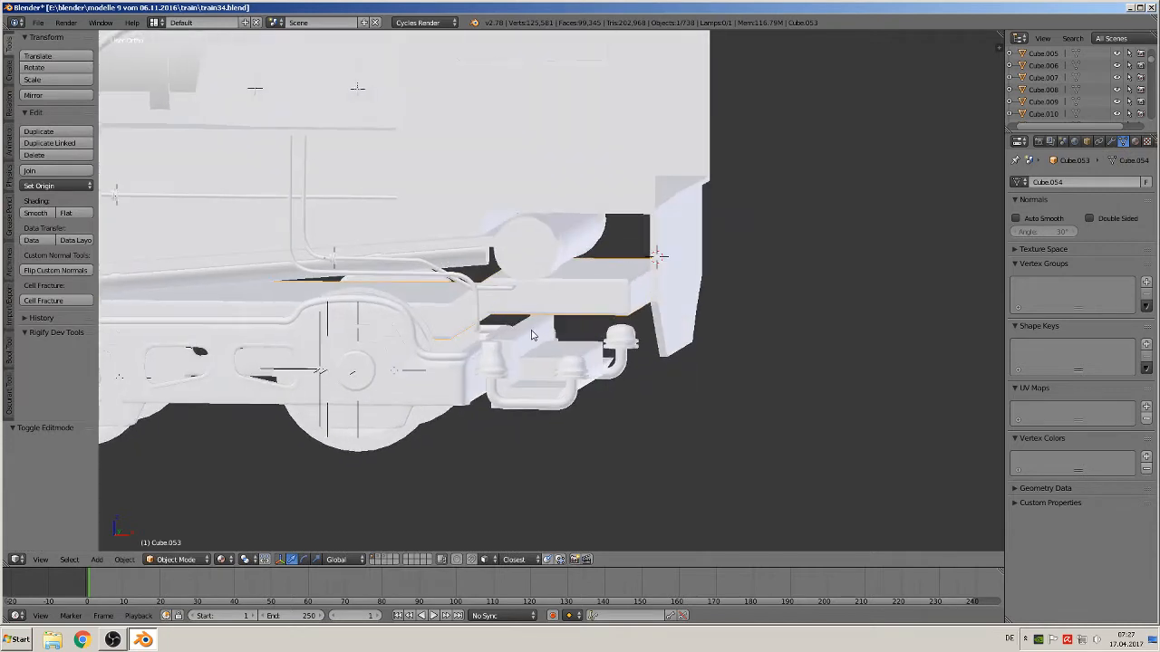
{"action": "right_click", "coordinate": [533, 336]}
{"action": "scroll", "coordinate": [533, 335], "scroll_direction": "up", "scroll_amount": 1}
{"action": "key", "text": "Tab"}
{"action": "scroll", "coordinate": [551, 290], "scroll_direction": "up", "scroll_amount": 2}
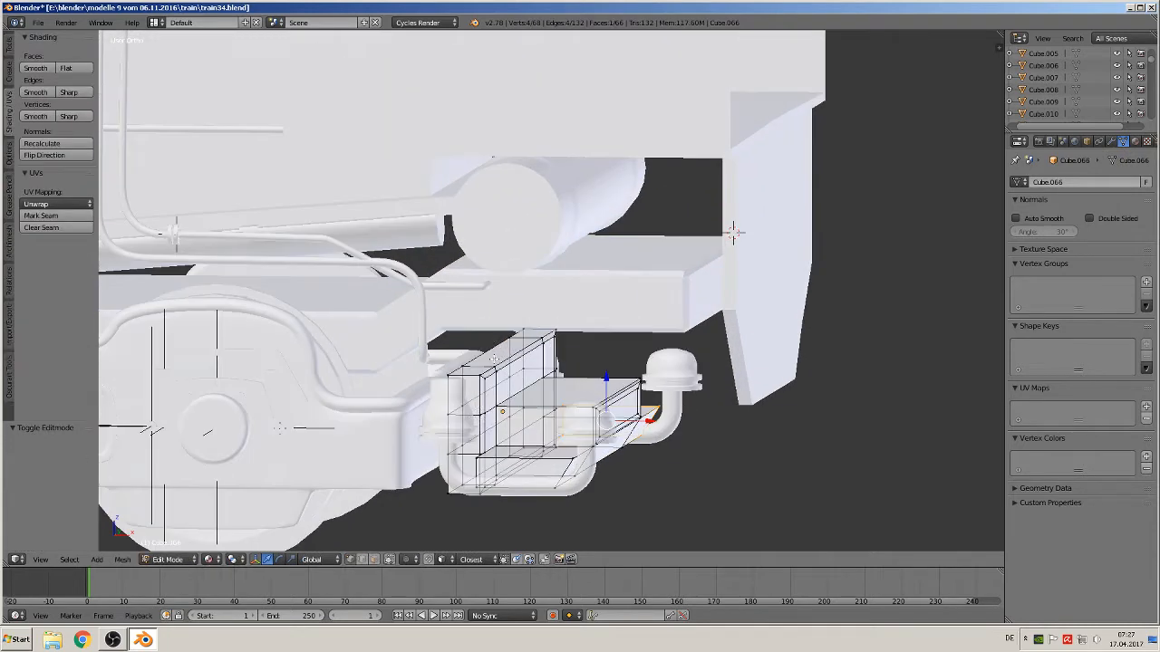
{"action": "left_click", "coordinate": [389, 559]}
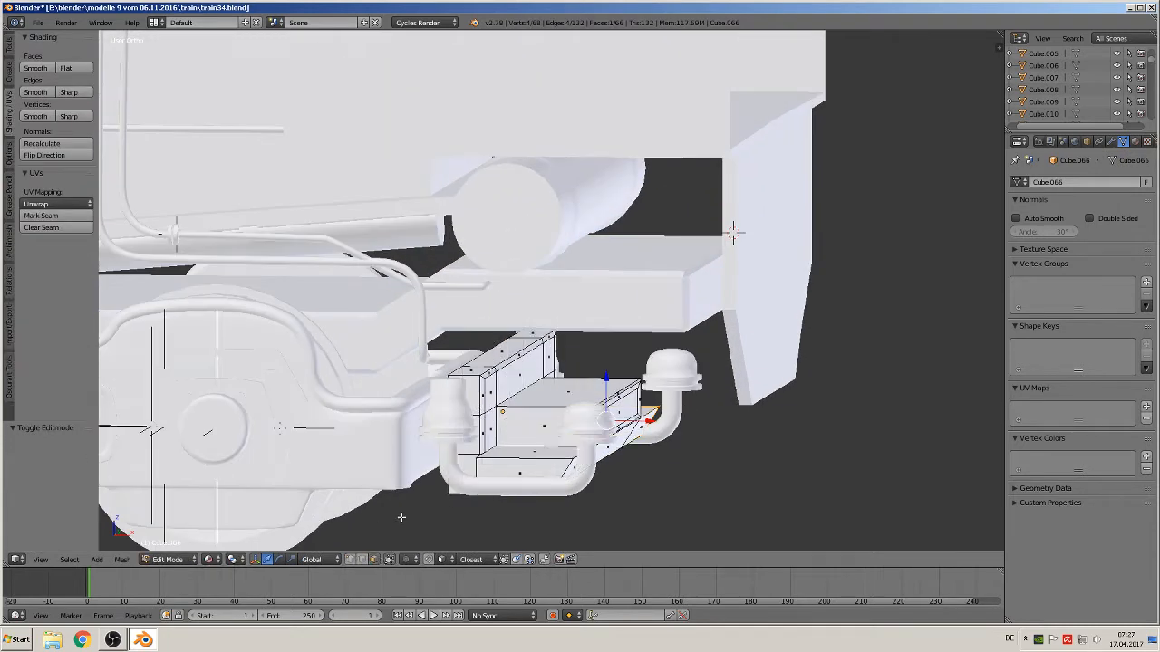
{"action": "right_click", "coordinate": [473, 377]}
{"action": "right_click", "coordinate": [482, 368]}
{"action": "right_click", "coordinate": [498, 353], "text": "shift"}
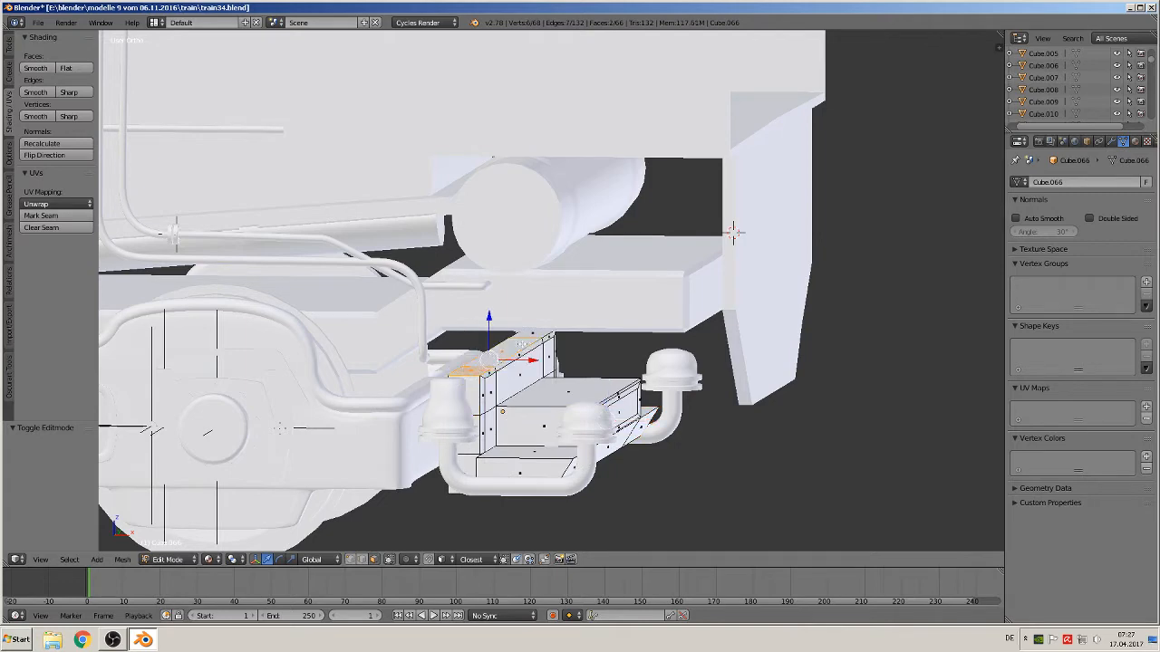
{"action": "right_click", "coordinate": [534, 336], "text": "shift"}
{"action": "key", "text": "g"}
{"action": "key", "text": "z"}
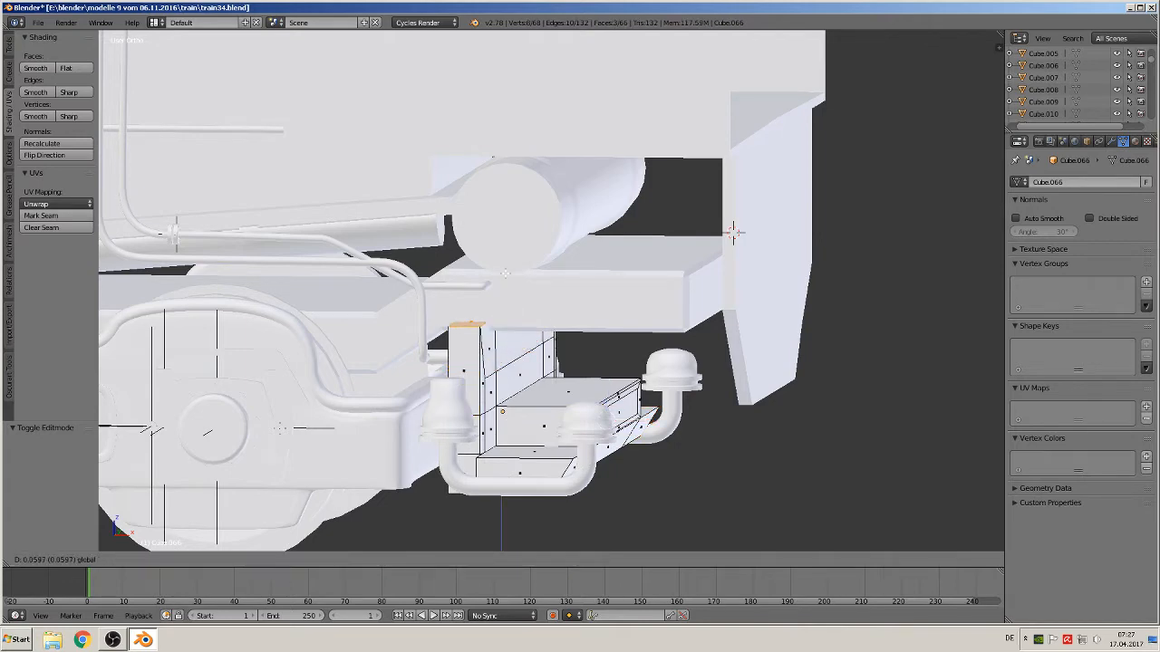
{"action": "left_click", "coordinate": [505, 273]}
Scale the selected top faces of the box to 0.777 along X and Y only, then leave Edit Mode
{"action": "middle_click_drag", "start_coordinate": [566, 331], "coordinate": [476, 322]}
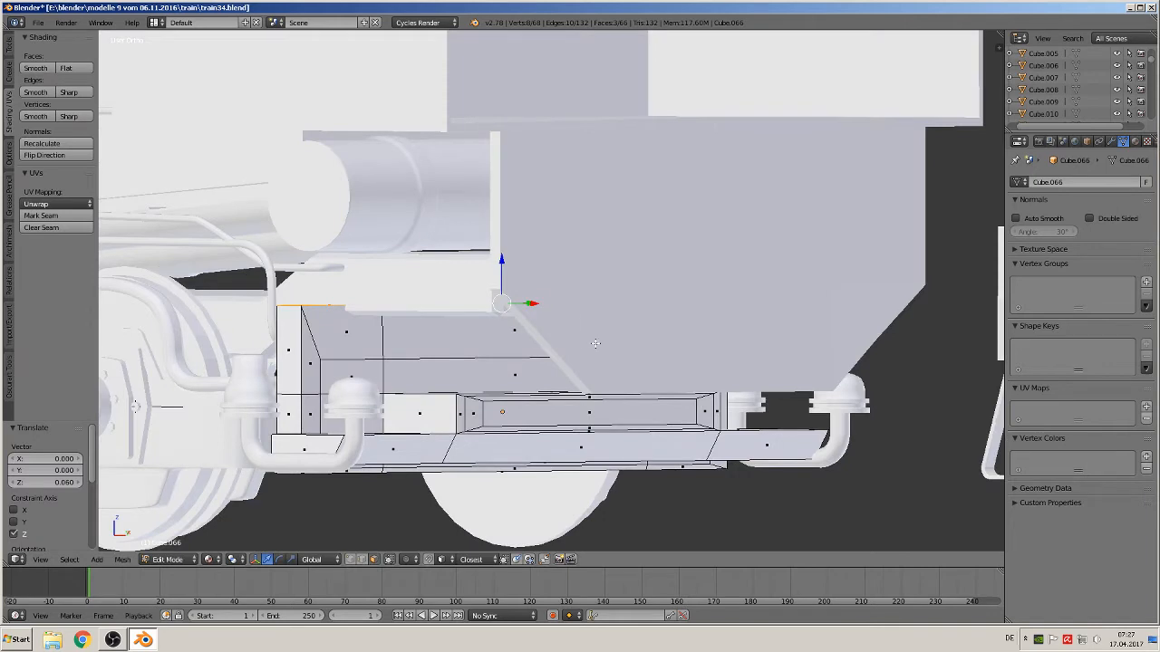
{"action": "key", "text": "s"}
{"action": "key", "text": "y"}
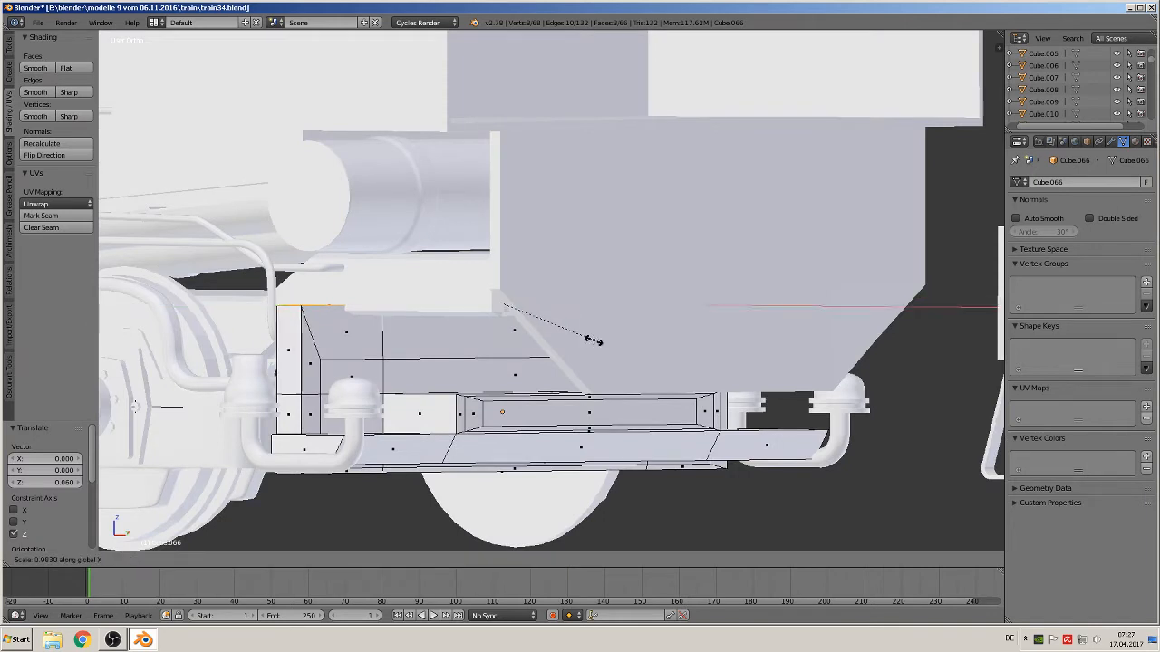
{"action": "right_click", "coordinate": [613, 336]}
{"action": "key", "text": "s"}
{"action": "key", "text": "shift+z"}
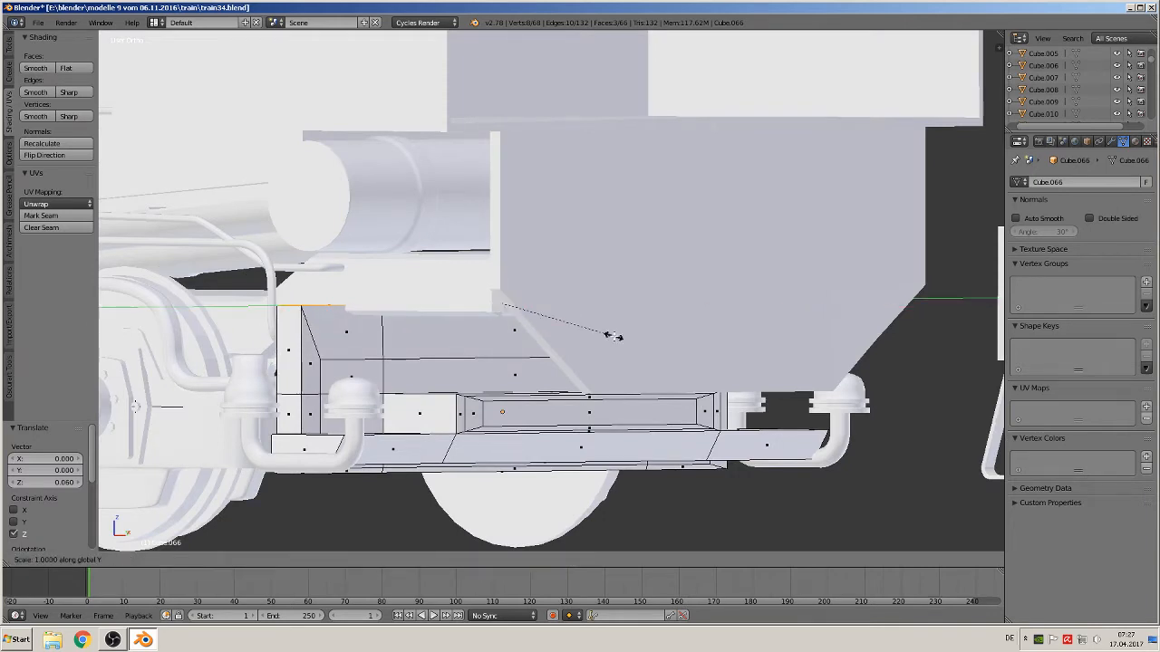
{"action": "left_click", "coordinate": [585, 342]}
{"action": "scroll", "coordinate": [585, 342], "scroll_direction": "down", "scroll_amount": 4}
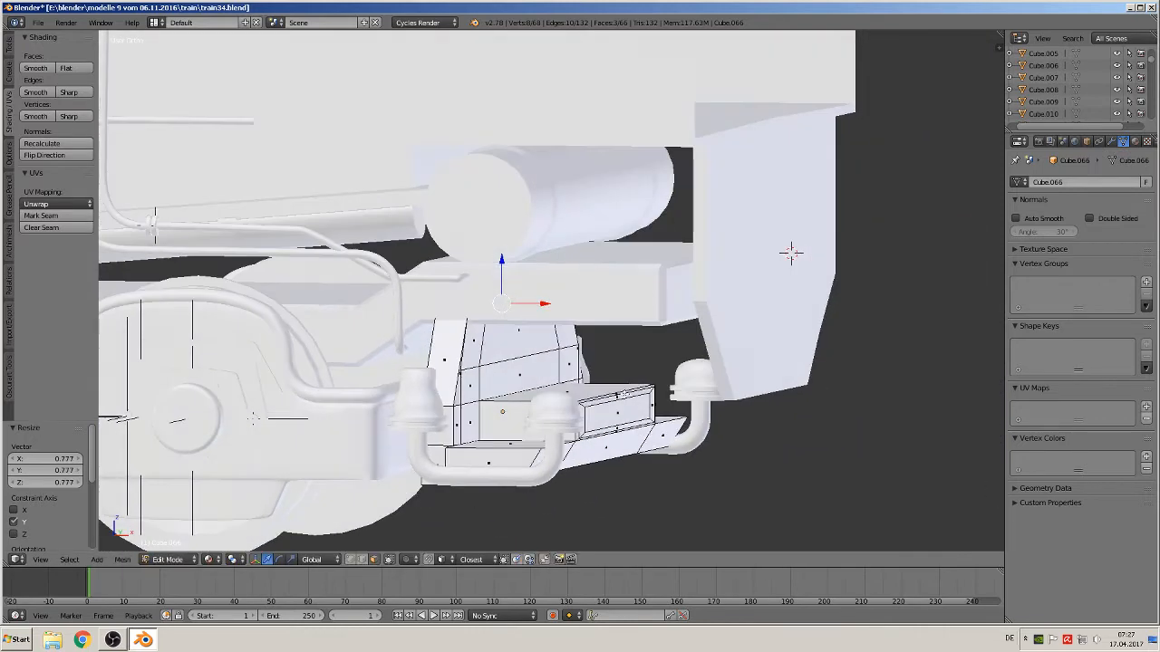
{"action": "key", "text": "Tab"}
Select the curved strip on the cab roof and, in Edit Mode, lower one edge path along it 0.018 along Z
{"action": "scroll", "coordinate": [584, 419], "scroll_direction": "up", "scroll_amount": 2}
{"action": "scroll", "coordinate": [695, 382], "scroll_direction": "down", "scroll_amount": 3}
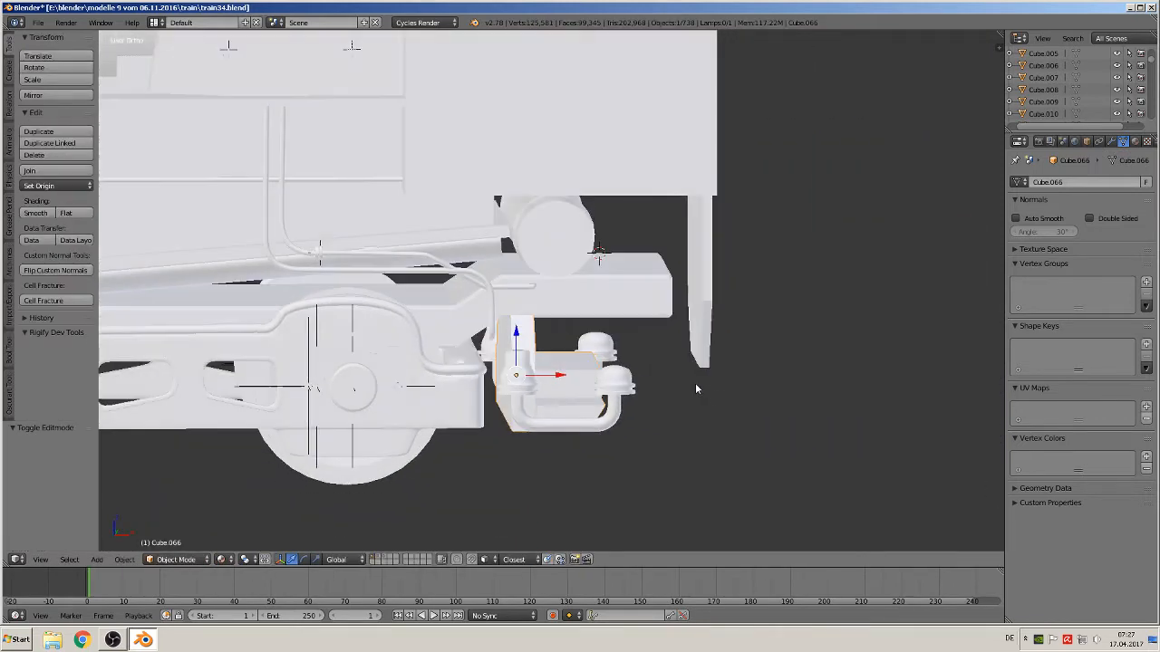
{"action": "scroll", "coordinate": [690, 384], "scroll_direction": "down", "scroll_amount": 3}
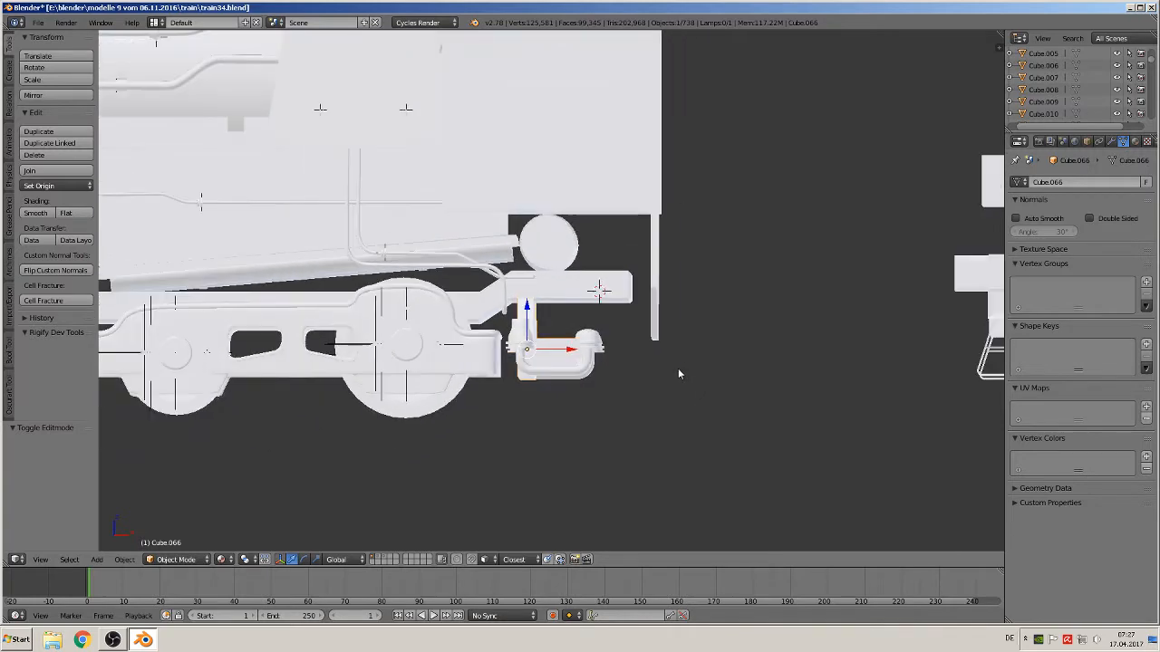
{"action": "scroll", "coordinate": [692, 363], "scroll_direction": "down", "scroll_amount": 5}
{"action": "scroll", "coordinate": [629, 197], "scroll_direction": "up", "scroll_amount": 8}
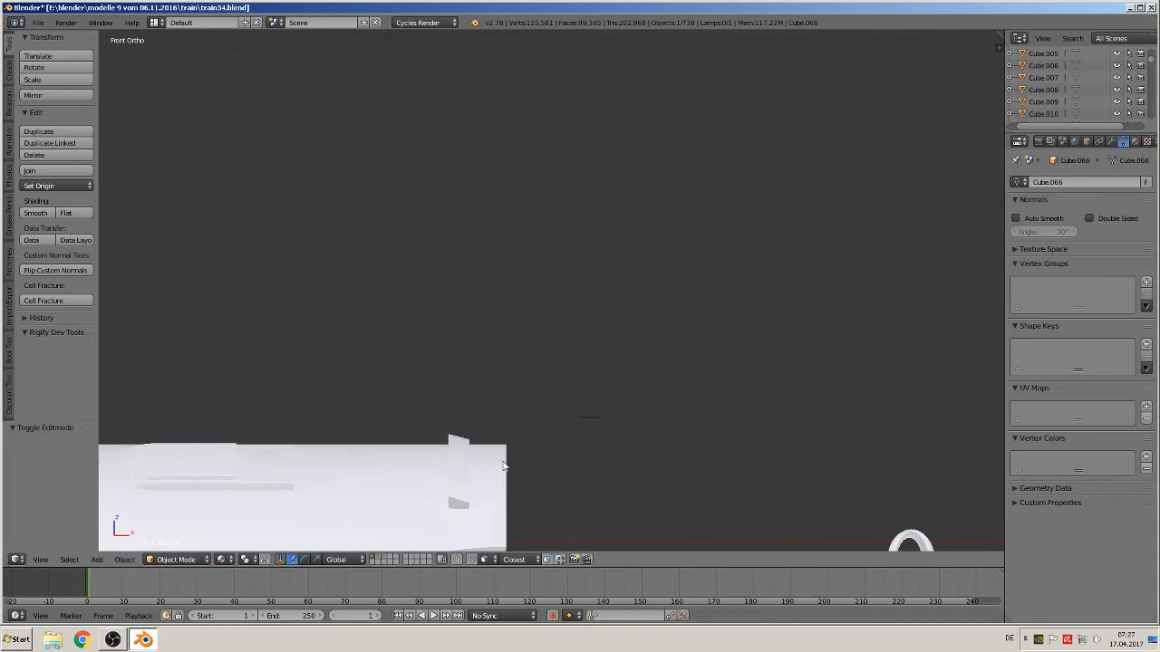
{"action": "middle_click_drag", "start_coordinate": [504, 465], "coordinate": [603, 261], "text": "shift"}
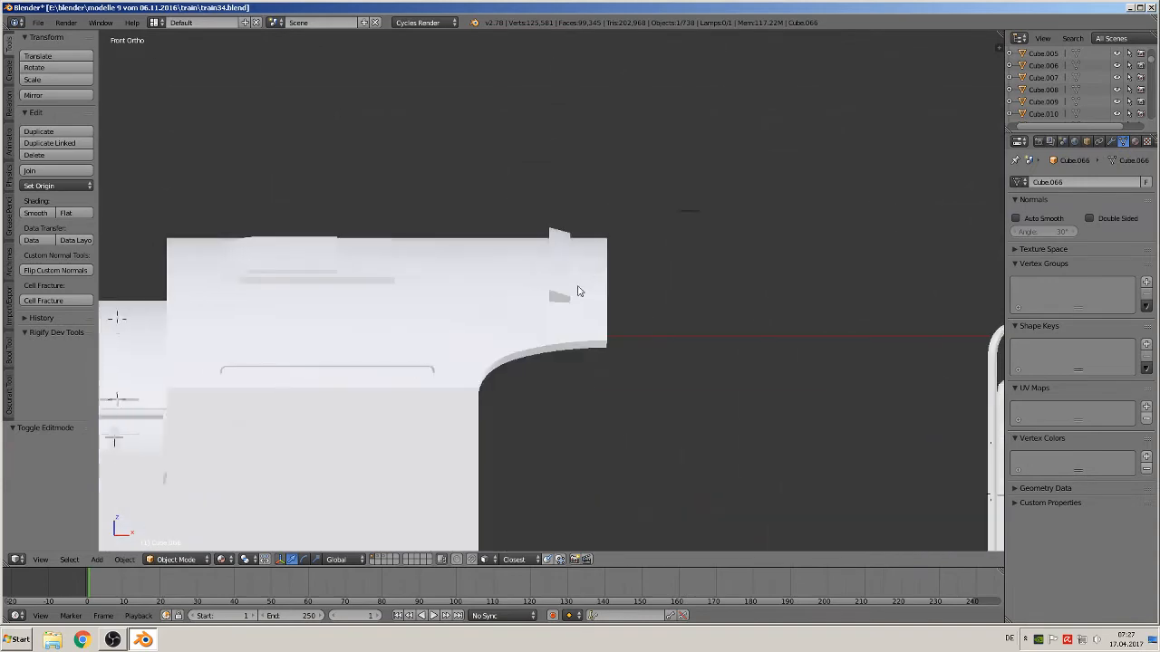
{"action": "scroll", "coordinate": [560, 294], "scroll_direction": "up", "scroll_amount": 3}
{"action": "scroll", "coordinate": [569, 305], "scroll_direction": "up", "scroll_amount": 2}
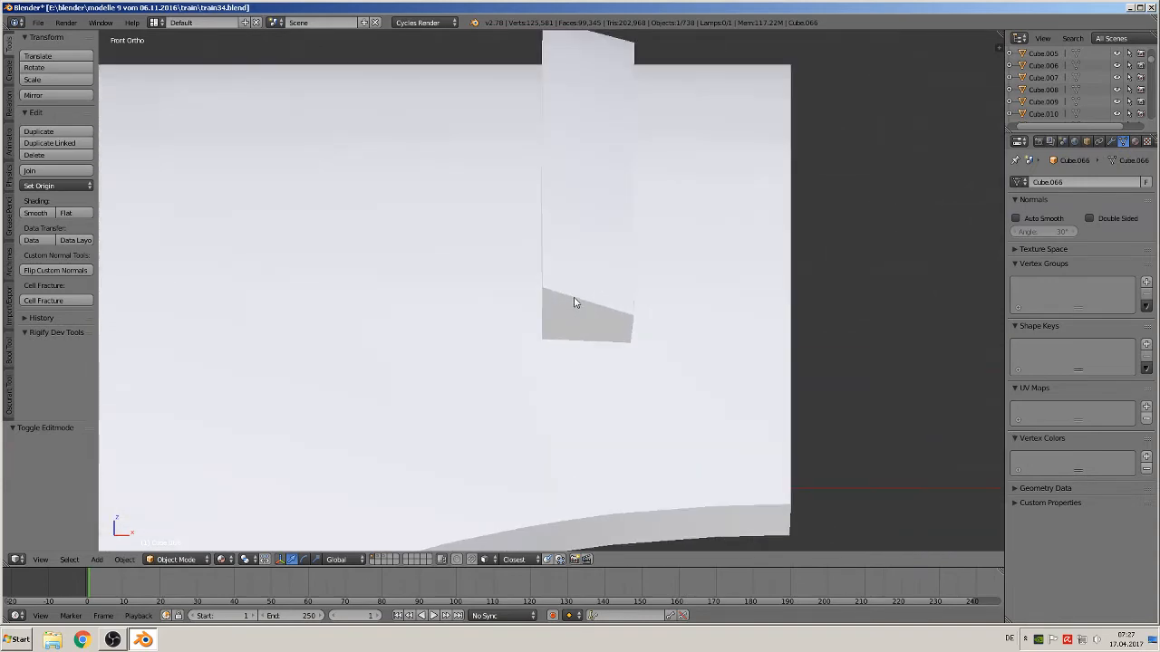
{"action": "right_click", "coordinate": [576, 302]}
{"action": "key", "text": "Tab"}
{"action": "middle_click_drag", "start_coordinate": [564, 323], "coordinate": [534, 336]}
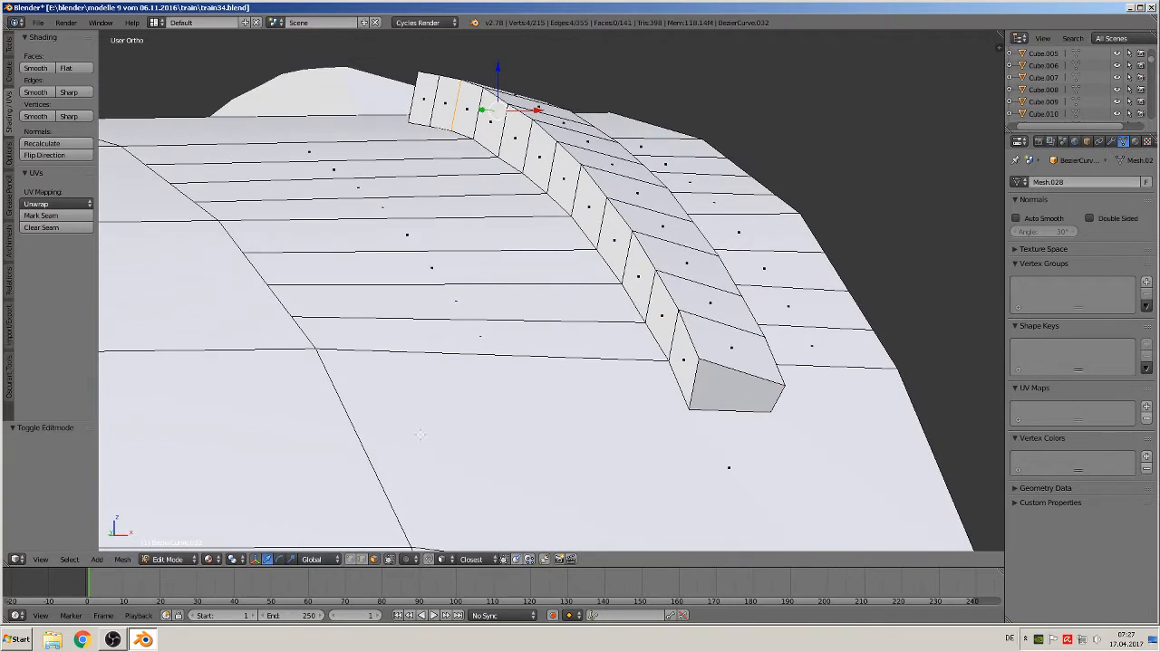
{"action": "left_click", "coordinate": [362, 560]}
{"action": "right_click", "coordinate": [687, 349]}
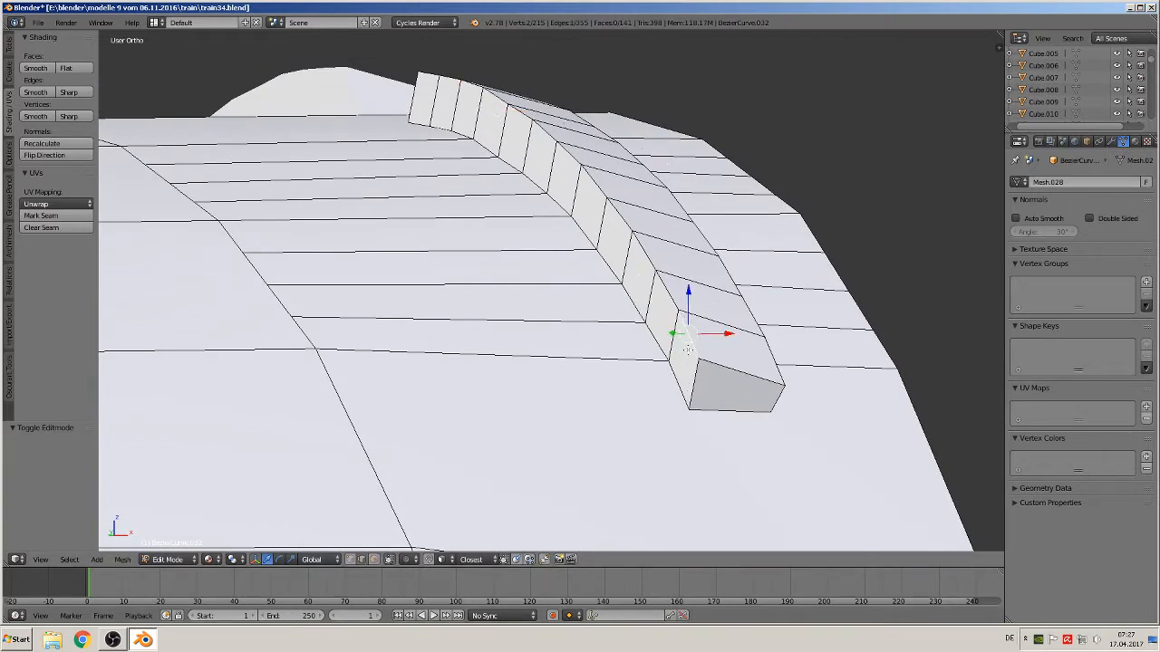
{"action": "right_click", "coordinate": [431, 75], "text": "ctrl"}
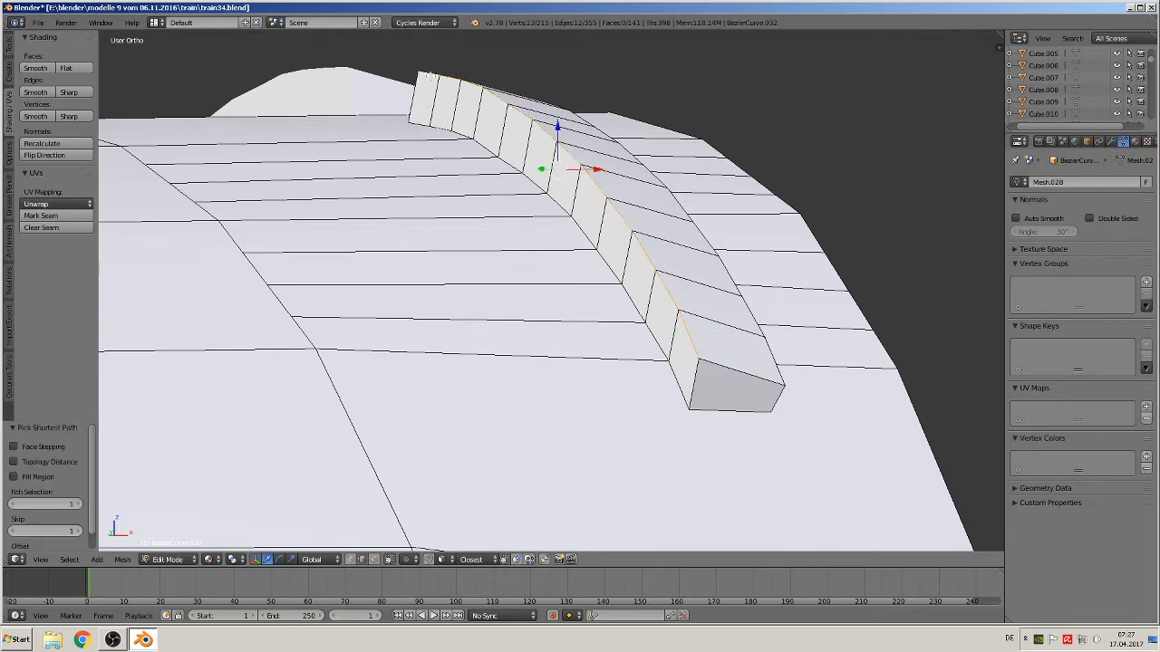
{"action": "middle_click_drag", "start_coordinate": [507, 173], "coordinate": [491, 169]}
{"action": "left_click_drag", "start_coordinate": [556, 123], "coordinate": [552, 169]}
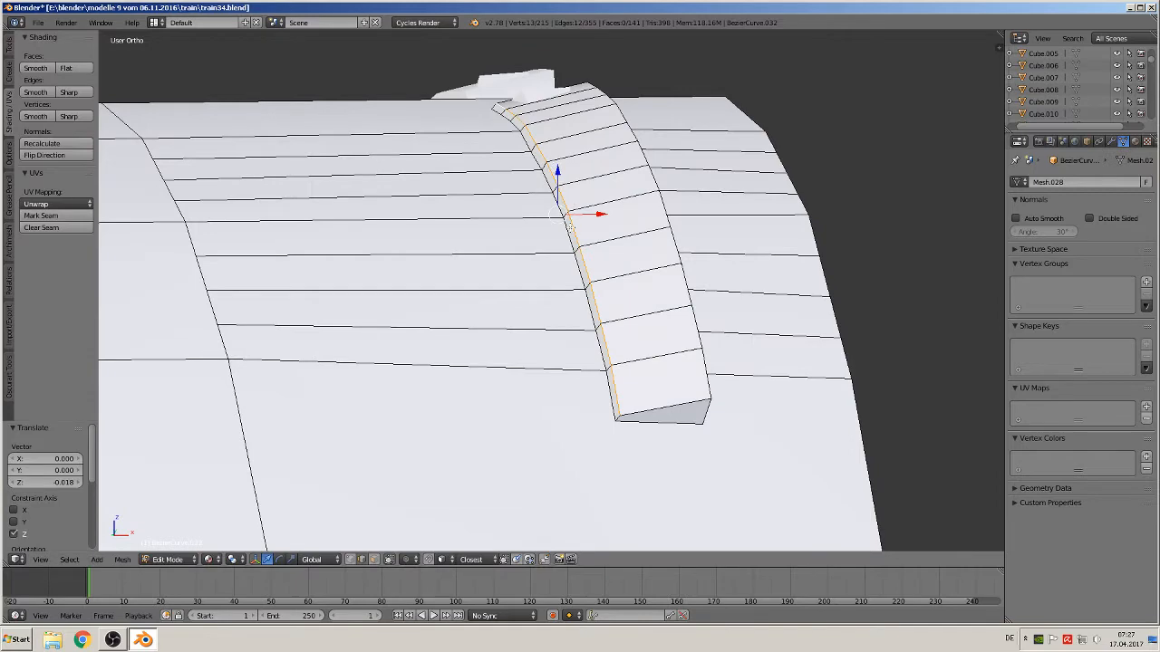
{"action": "middle_click_drag", "start_coordinate": [569, 224], "coordinate": [580, 257]}
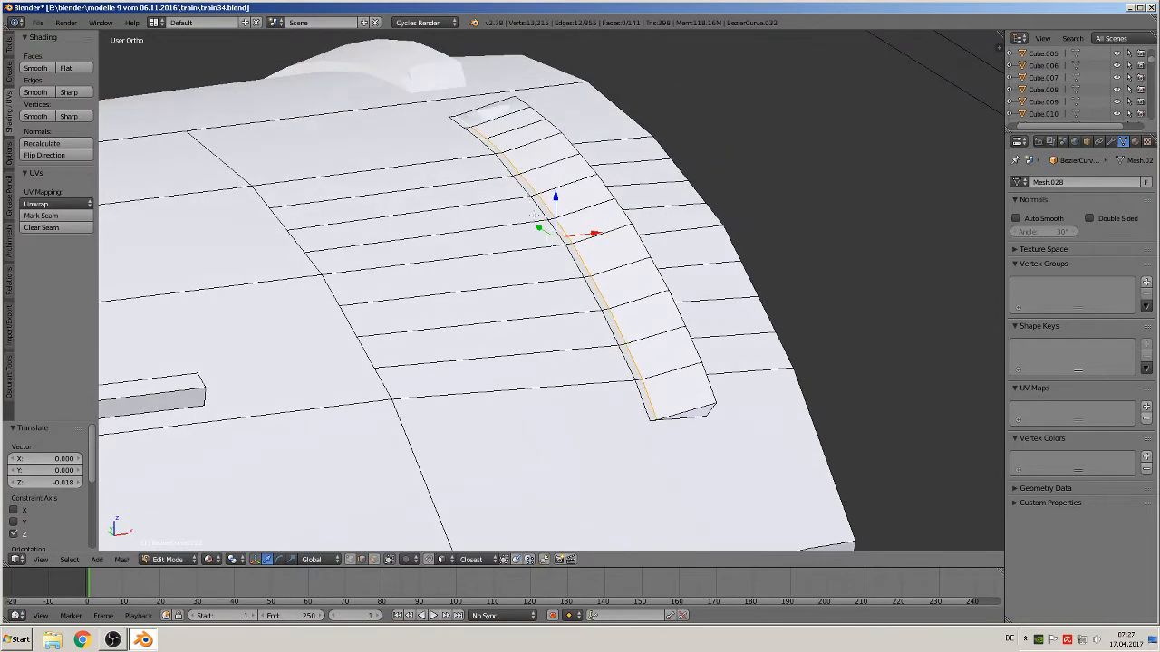
{"action": "mouse_move", "coordinate": [536, 214]}
{"action": "middle_mouse_down"}
{"action": "mouse_move", "coordinate": [499, 277]}
{"action": "mouse_move", "coordinate": [598, 309]}
{"action": "mouse_move", "coordinate": [463, 240]}
{"action": "mouse_move", "coordinate": [490, 277]}
{"action": "middle_mouse_up"}
{"action": "right_click", "coordinate": [486, 259]}
{"action": "key", "text": "Tab"}
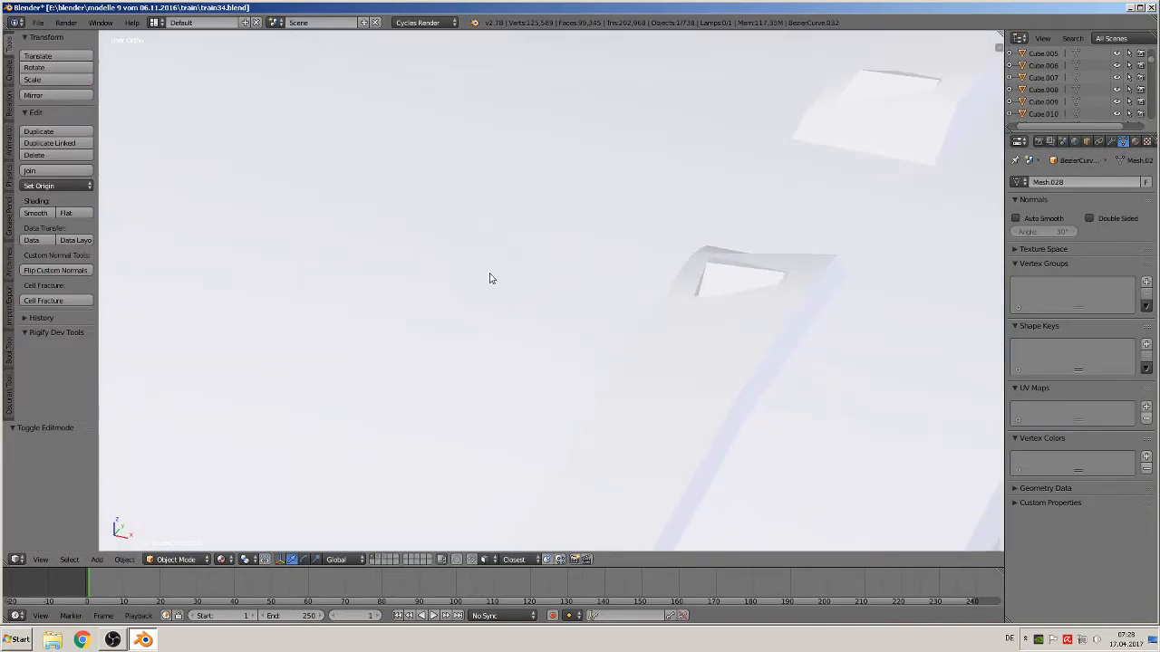
Move a corner vertex at the strip's end about 0.009 along Y
{"action": "key", "text": "Tab"}
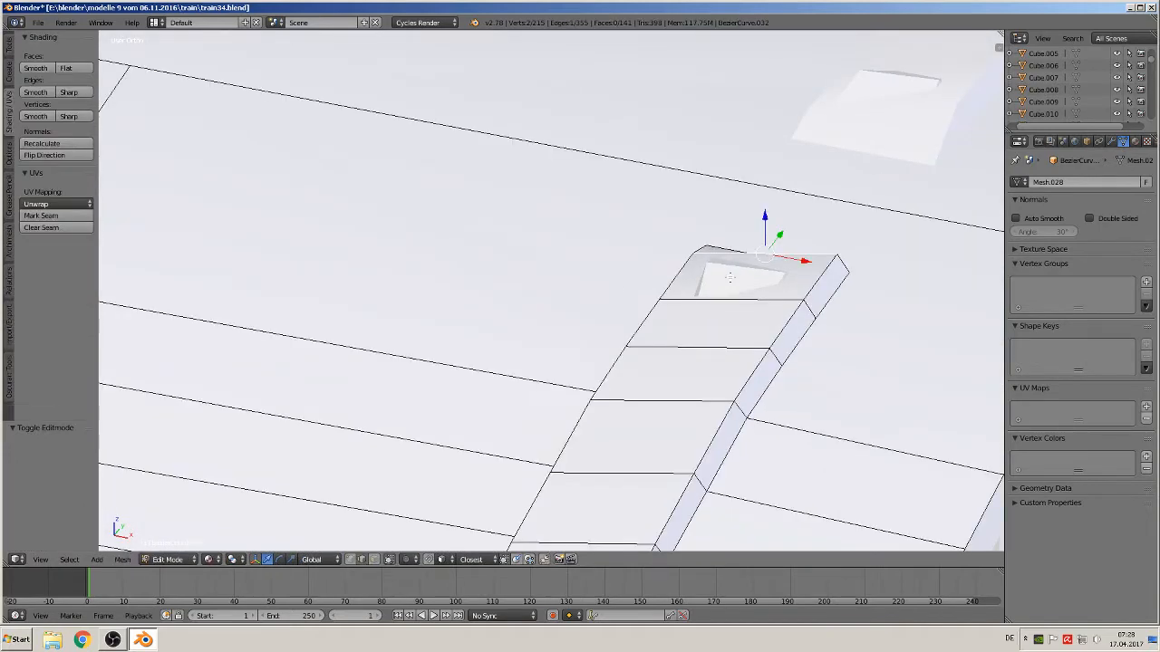
{"action": "middle_click_drag", "start_coordinate": [730, 277], "coordinate": [829, 257]}
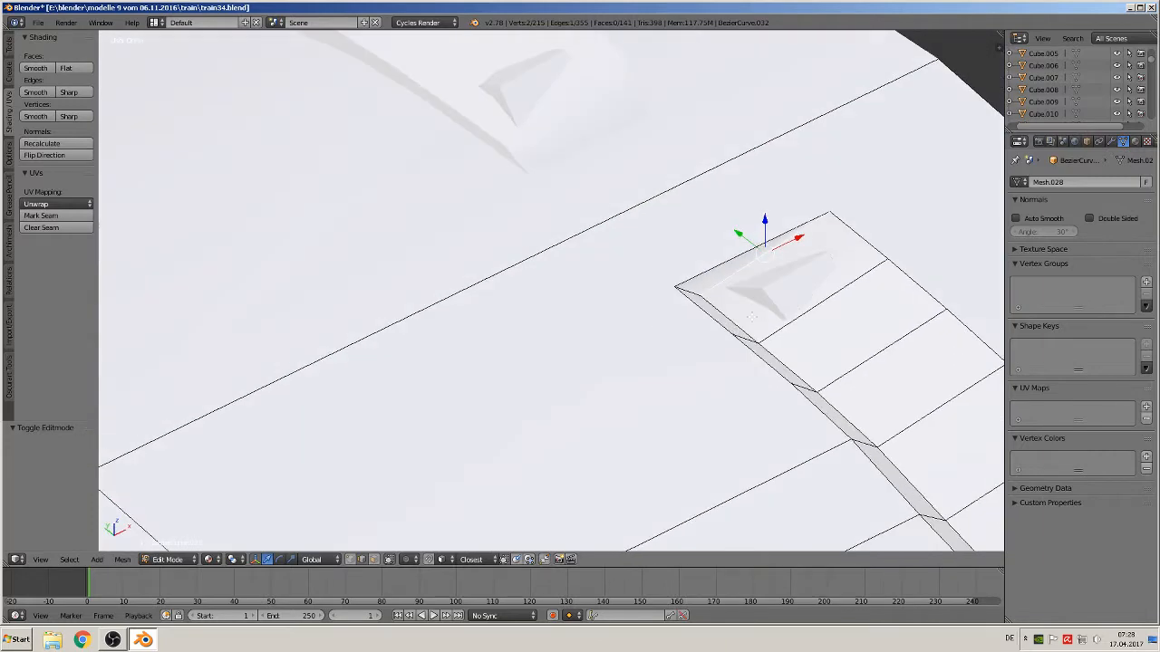
{"action": "left_click", "coordinate": [351, 560]}
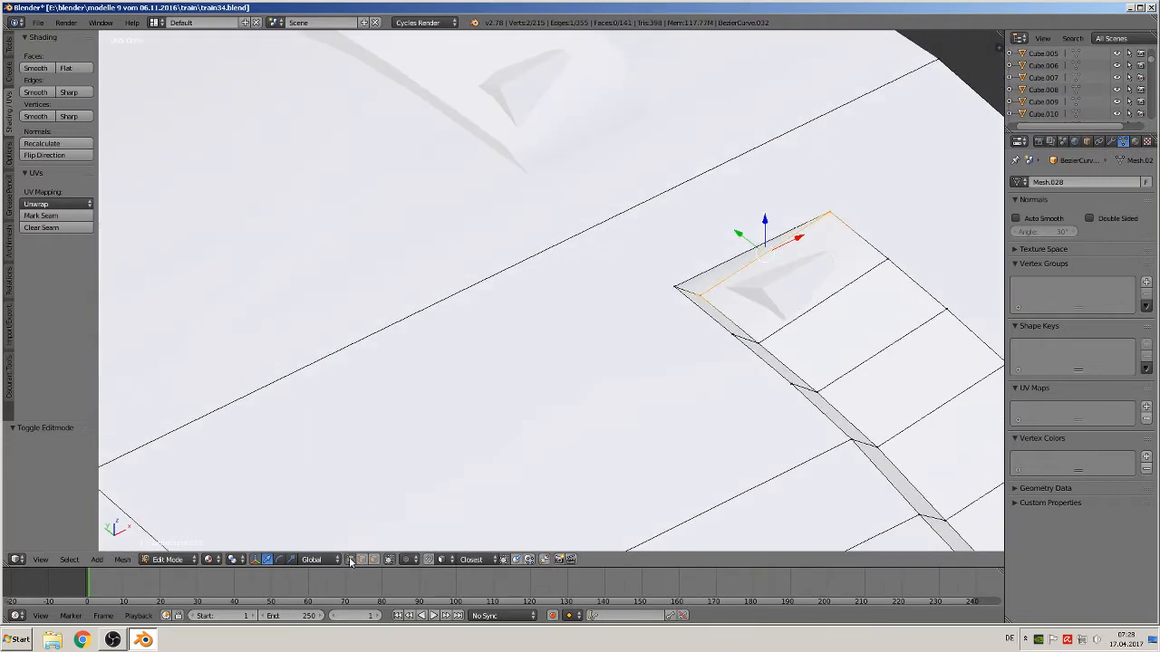
{"action": "right_click", "coordinate": [671, 277]}
{"action": "middle_click_drag", "start_coordinate": [700, 290], "coordinate": [716, 271]}
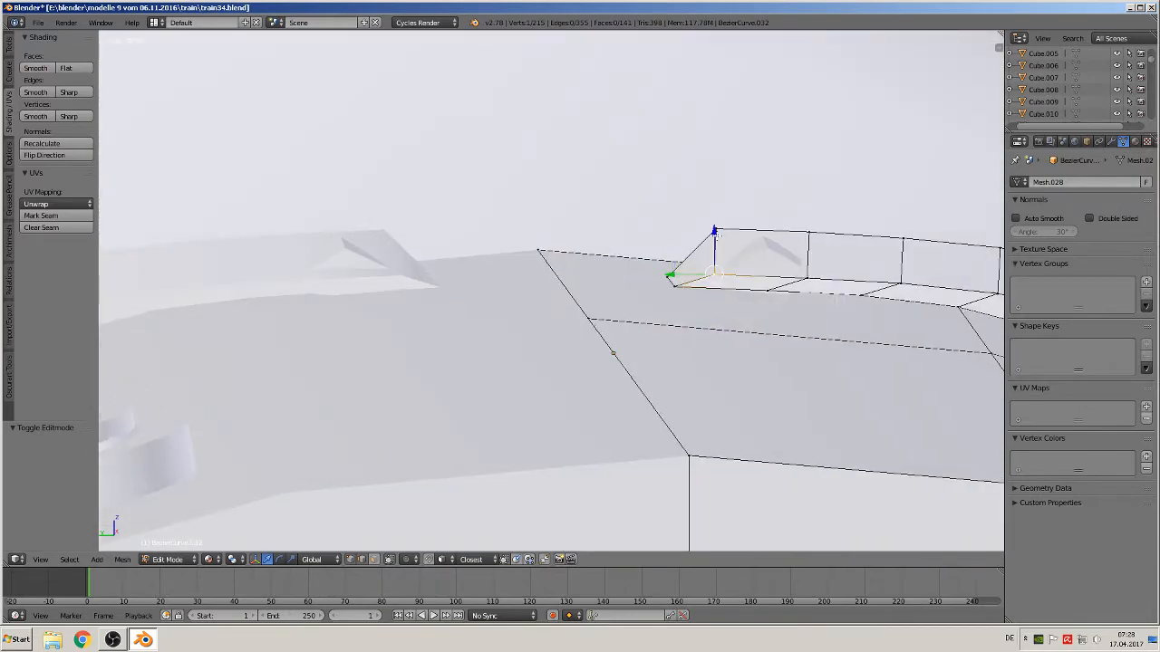
{"action": "right_click", "coordinate": [715, 234], "text": "shift"}
{"action": "key", "text": "g"}
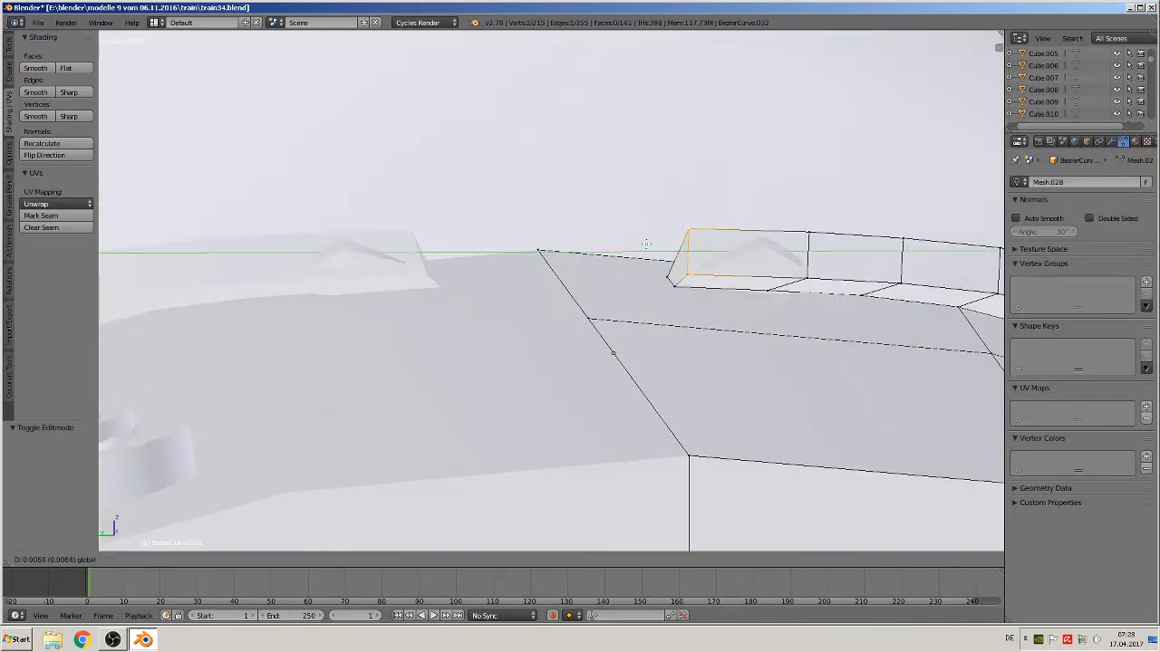
{"action": "key", "text": "y"}
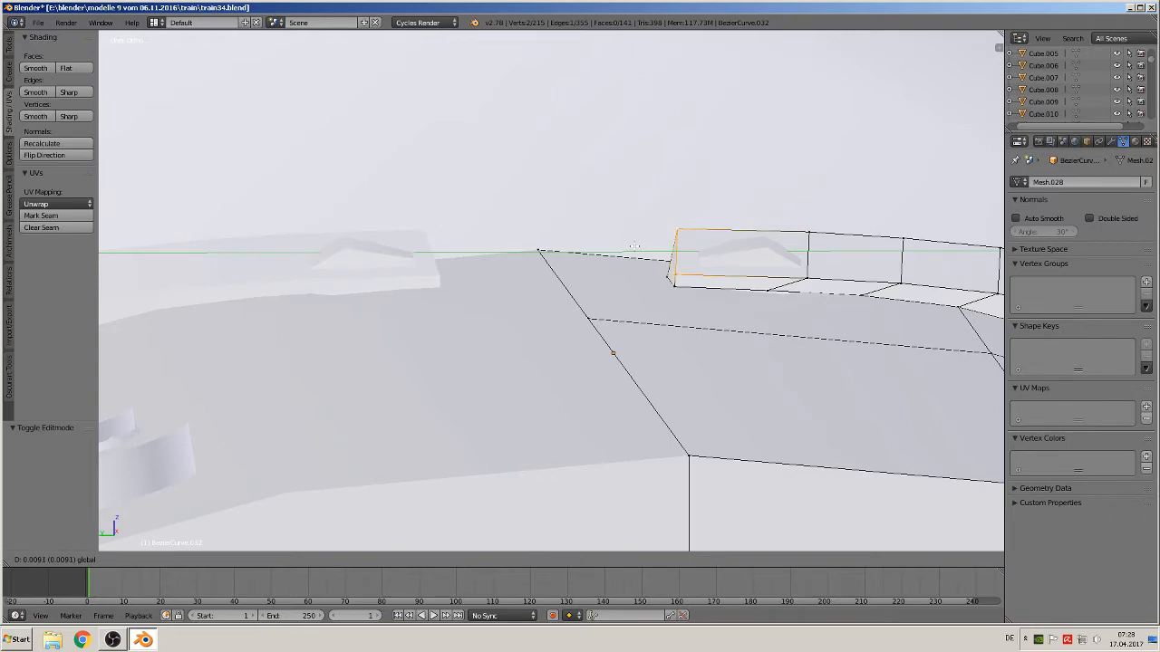
{"action": "left_click", "coordinate": [633, 245]}
{"action": "middle_click_drag", "start_coordinate": [634, 246], "coordinate": [657, 272]}
Raise two more vertices at the strip's end about 0.008 and 0.007 along Z
{"action": "right_click", "coordinate": [813, 293]}
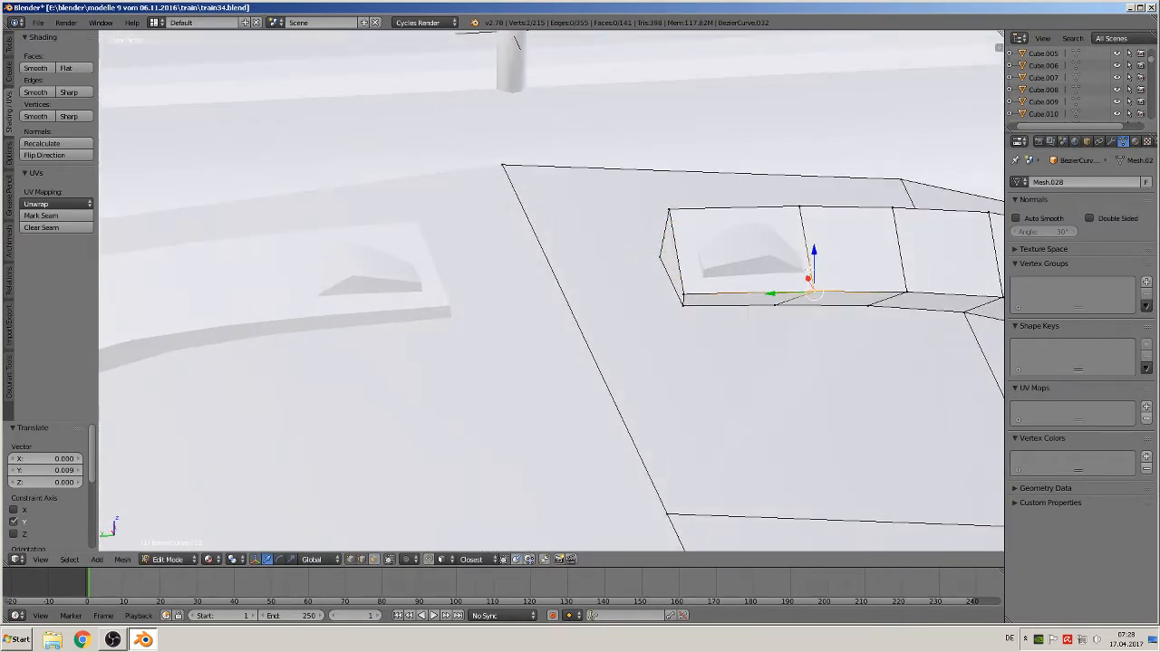
{"action": "key", "text": "g"}
{"action": "key", "text": "z"}
{"action": "left_click", "coordinate": [716, 288]}
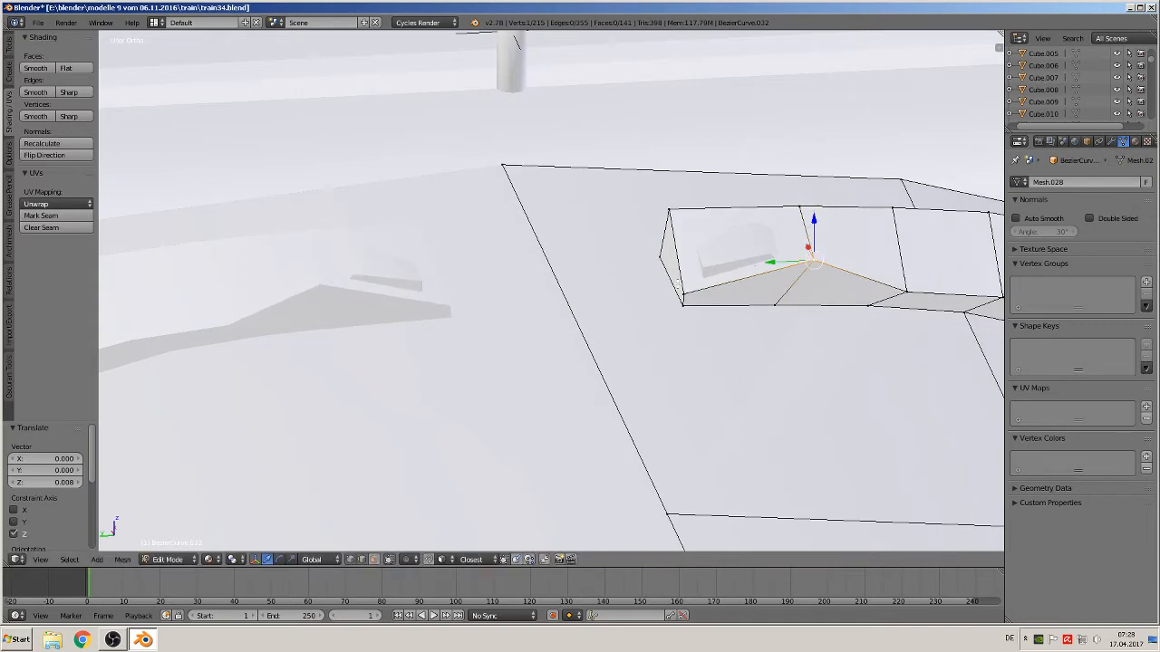
{"action": "right_click", "coordinate": [682, 288]}
{"action": "left_click_drag", "start_coordinate": [685, 264], "coordinate": [685, 233]}
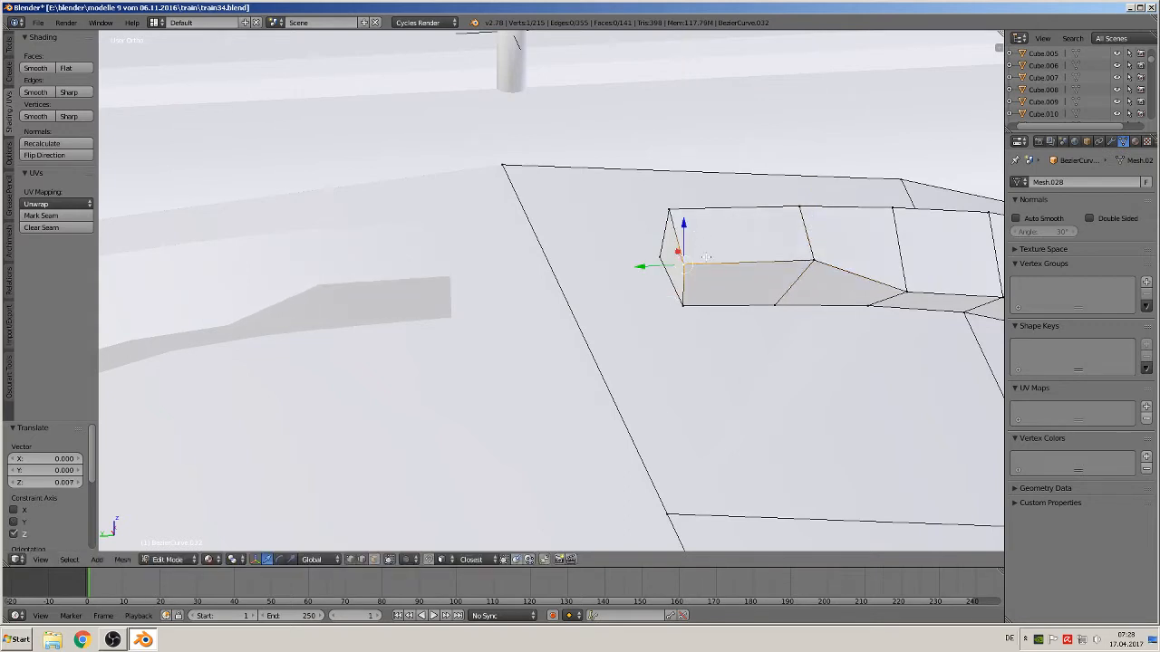
{"action": "scroll", "coordinate": [733, 270], "scroll_direction": "down", "scroll_amount": 2}
{"action": "key", "text": "Tab"}
Nudge a vertex at the strip's other end slightly upward along Z
{"action": "middle_click_drag", "start_coordinate": [804, 321], "coordinate": [444, 278]}
{"action": "scroll", "coordinate": [778, 323], "scroll_direction": "down", "scroll_amount": 2}
{"action": "scroll", "coordinate": [516, 291], "scroll_direction": "up", "scroll_amount": 3}
{"action": "key", "text": "Tab"}
{"action": "right_click", "coordinate": [469, 241]}
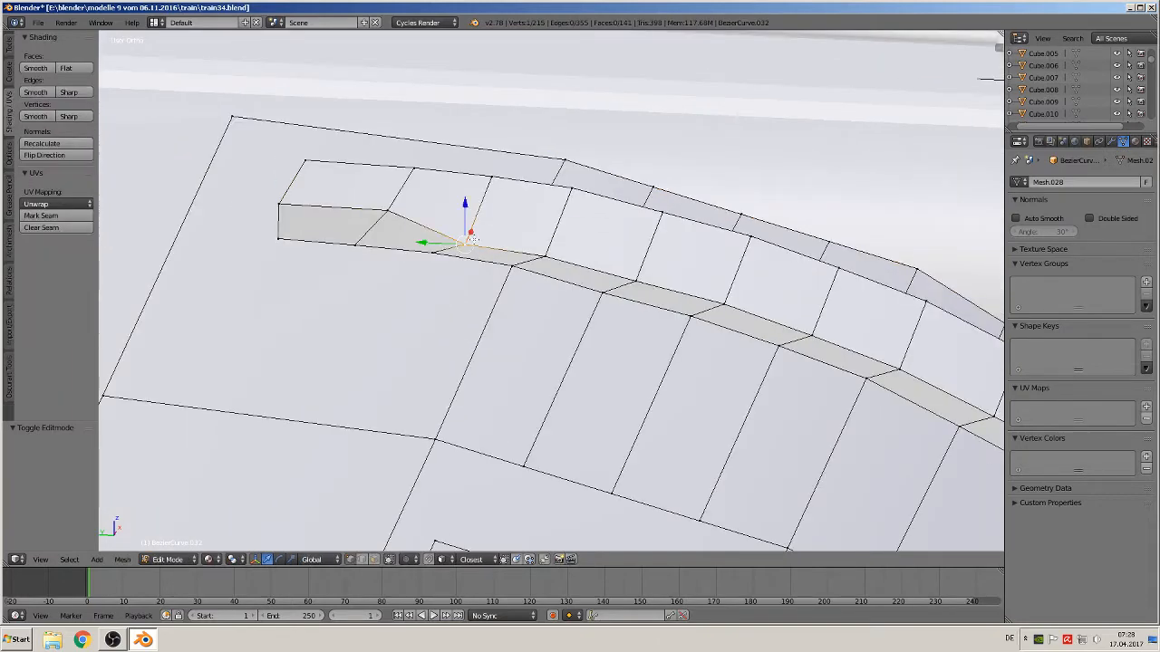
{"action": "left_click_drag", "start_coordinate": [463, 205], "coordinate": [464, 199]}
{"action": "key", "text": "Tab"}
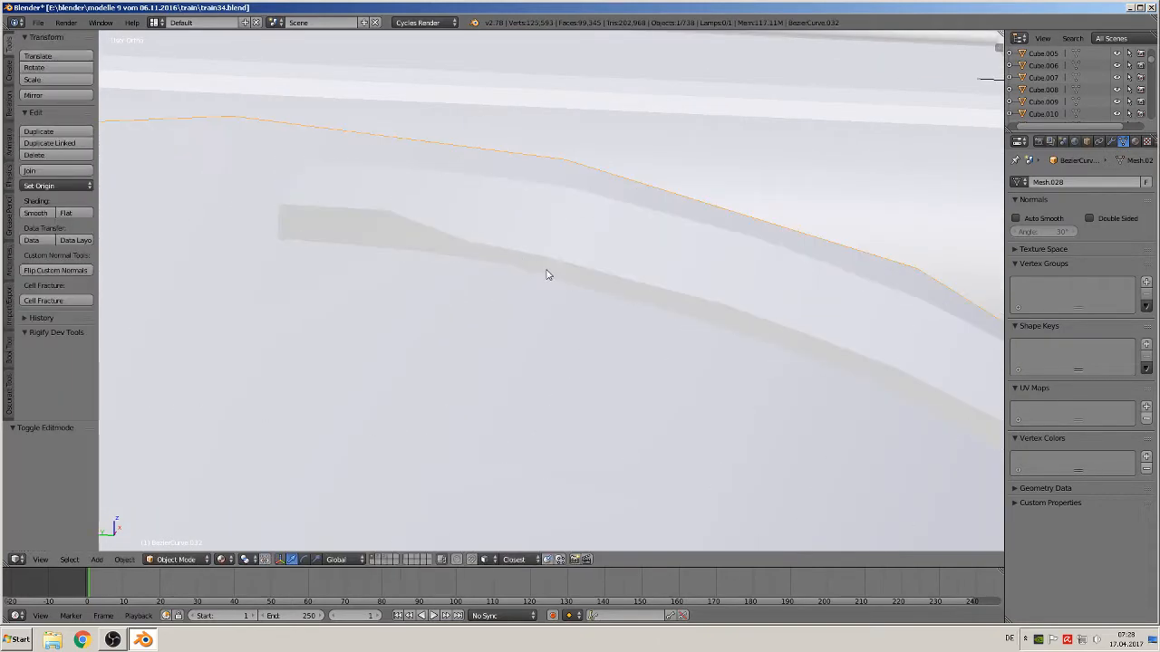
Move the small plane object above the cab to another layer
{"action": "scroll", "coordinate": [543, 274], "scroll_direction": "up", "scroll_amount": 2}
{"action": "scroll", "coordinate": [571, 292], "scroll_direction": "down", "scroll_amount": 3}
{"action": "middle_click_drag", "start_coordinate": [582, 300], "coordinate": [573, 333]}
{"action": "right_click", "coordinate": [675, 311]}
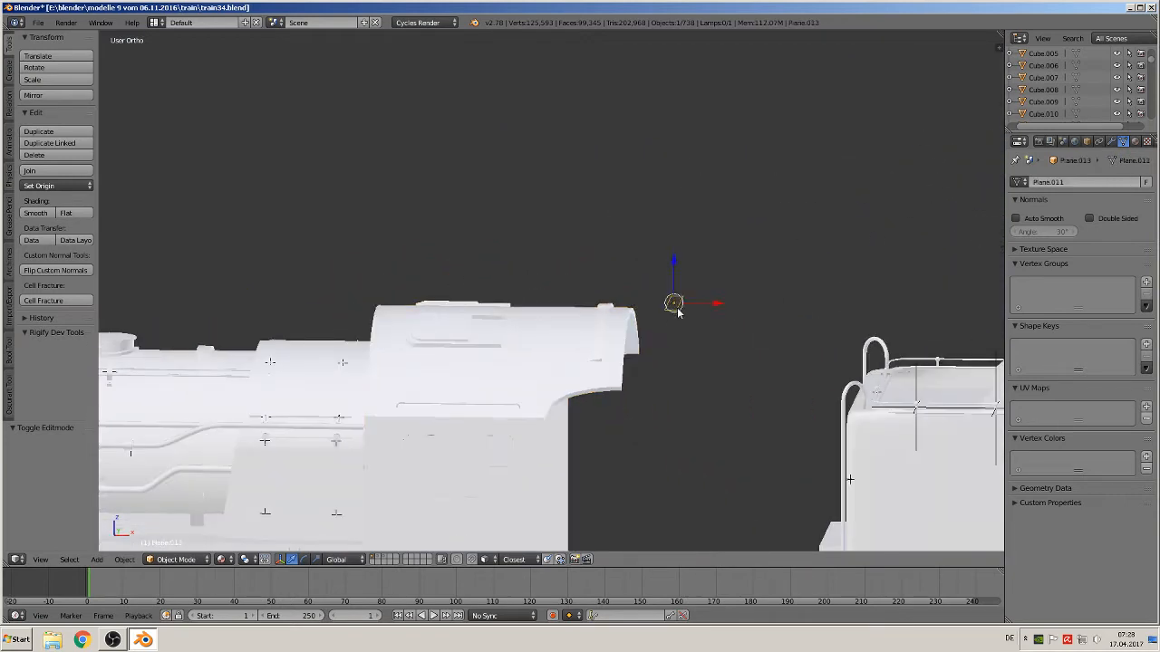
{"action": "key", "text": "m"}
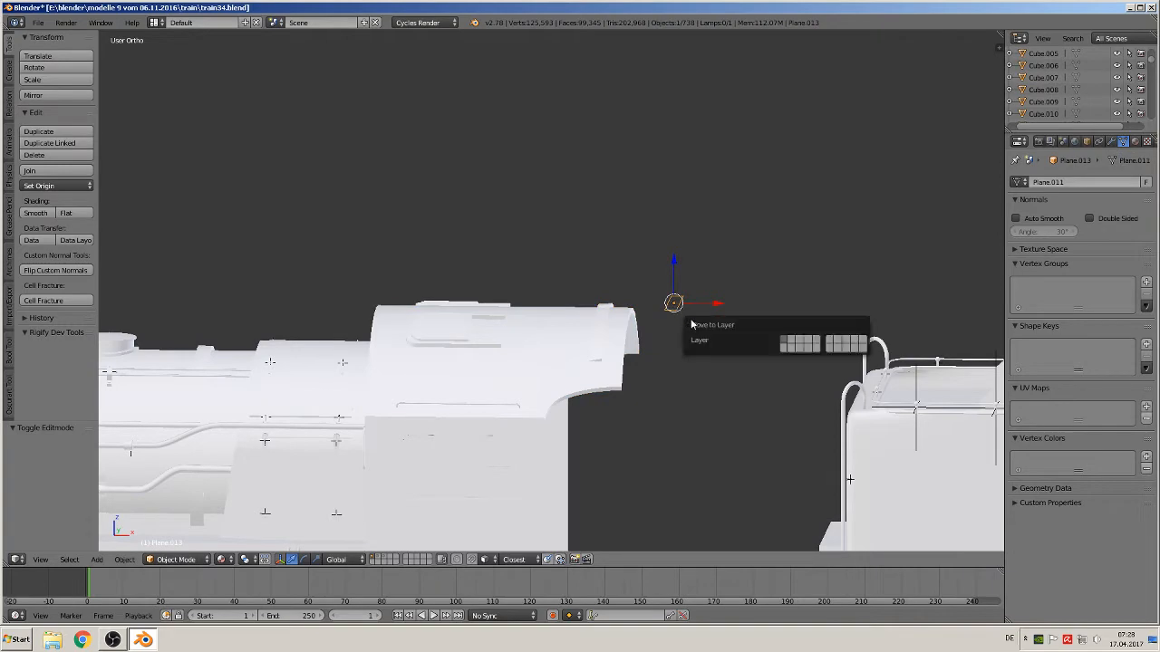
{"action": "left_click", "coordinate": [801, 343]}
Select the round muff object below the frame and frame it in the view
{"action": "scroll", "coordinate": [454, 395], "scroll_direction": "down", "scroll_amount": 5}
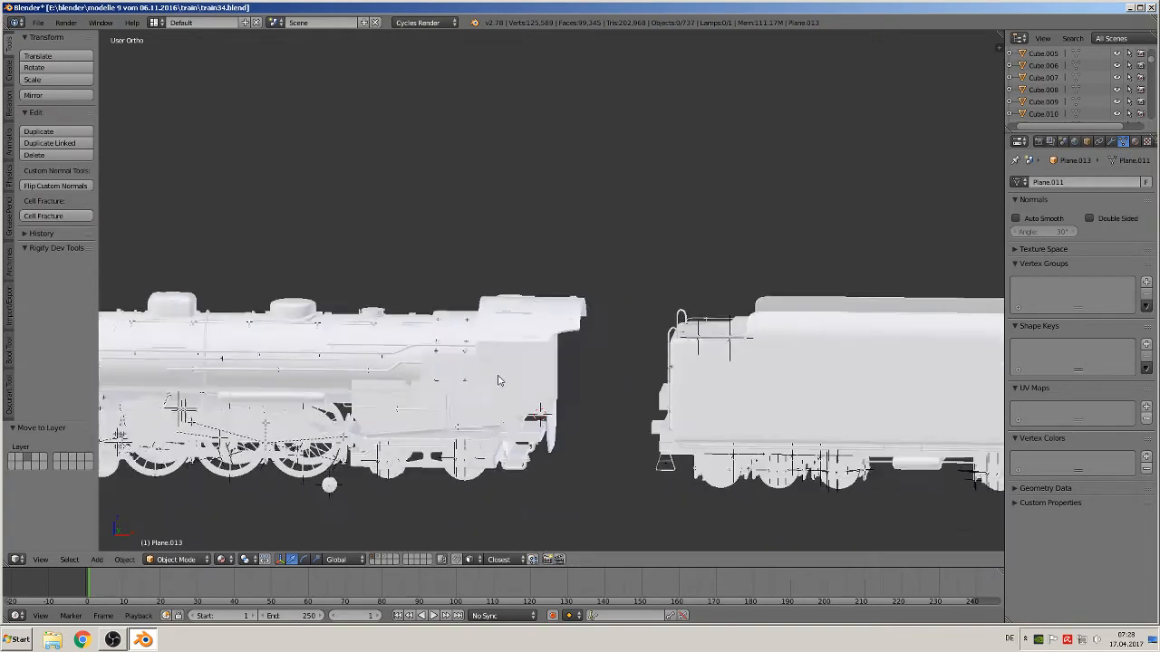
{"action": "scroll", "coordinate": [454, 394], "scroll_direction": "up", "scroll_amount": 4}
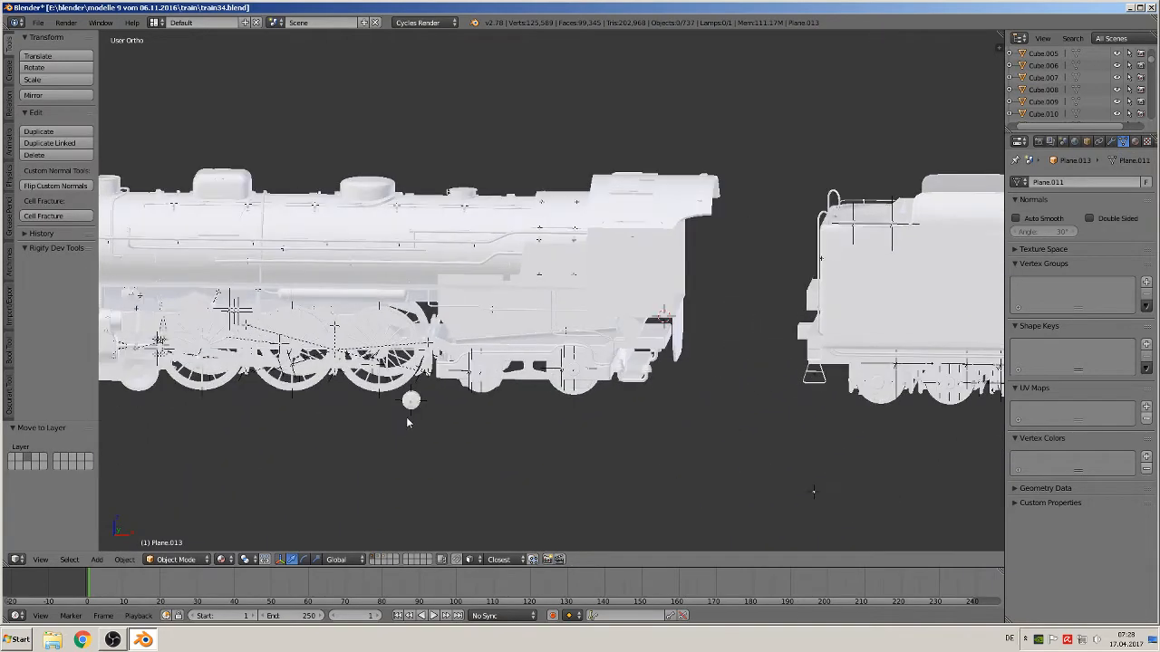
{"action": "right_click", "coordinate": [409, 401]}
{"action": "key", "text": "KP_Decimal"}
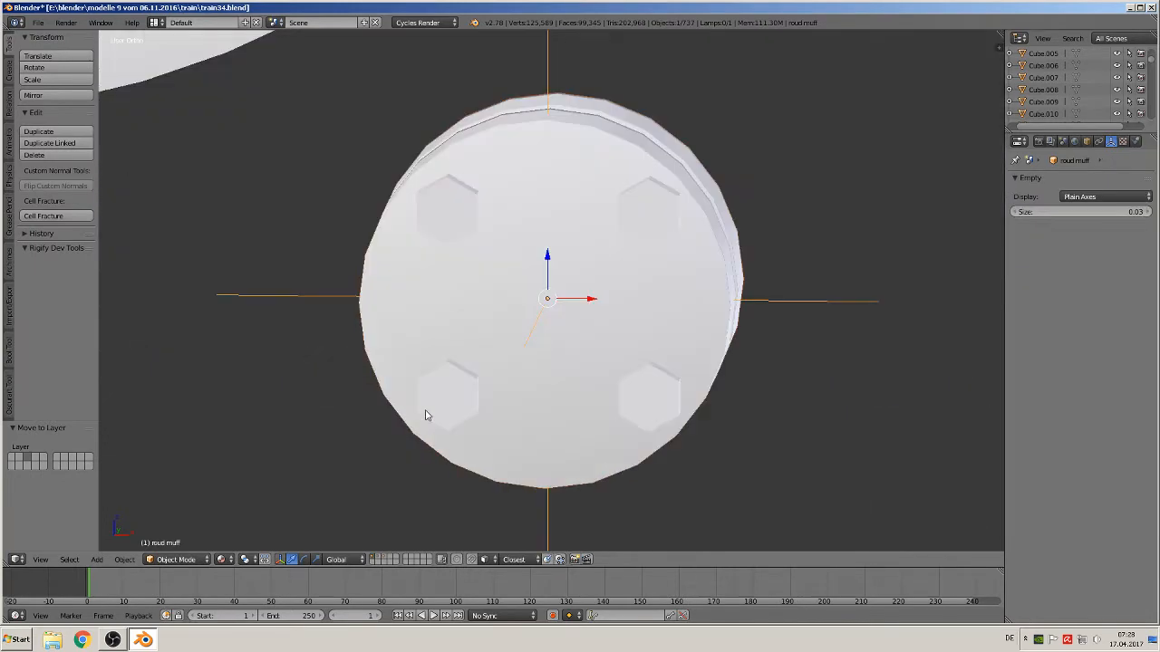
Move the round muff object to another layer
{"action": "scroll", "coordinate": [479, 422], "scroll_direction": "down", "scroll_amount": 5}
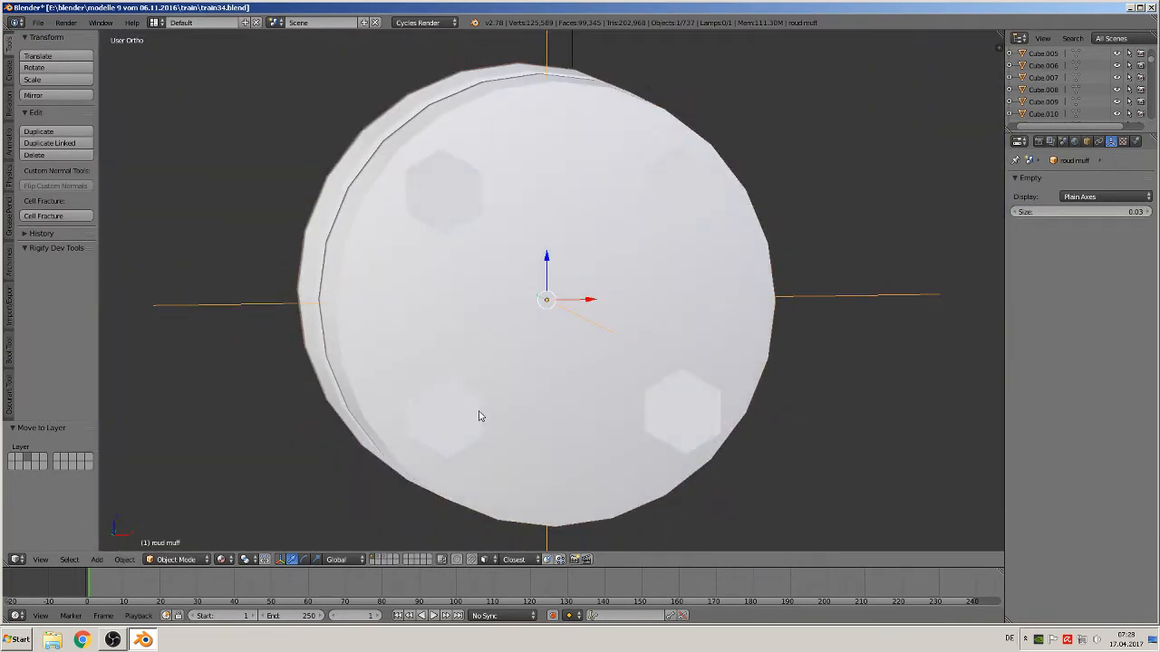
{"action": "key", "text": "m"}
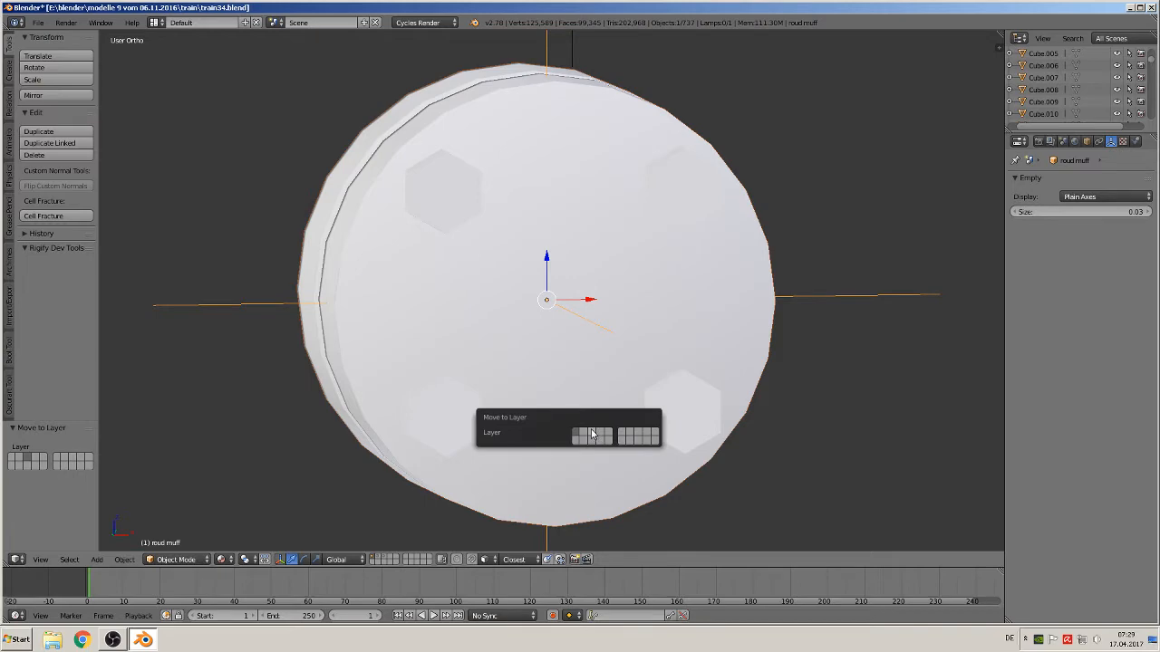
{"action": "left_click", "coordinate": [593, 434]}
Select the screw head object beside the locomotive, frame it, and move it to another layer
{"action": "scroll", "coordinate": [840, 365], "scroll_direction": "down", "scroll_amount": 4}
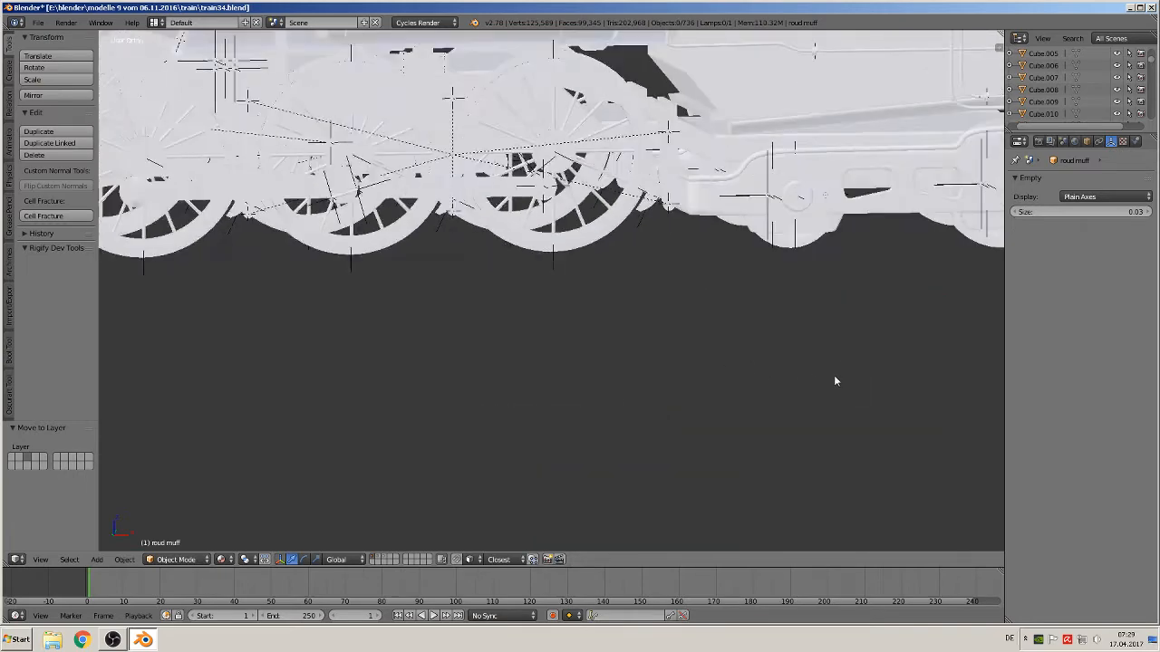
{"action": "scroll", "coordinate": [834, 379], "scroll_direction": "down", "scroll_amount": 3}
{"action": "scroll", "coordinate": [815, 377], "scroll_direction": "up", "scroll_amount": 2}
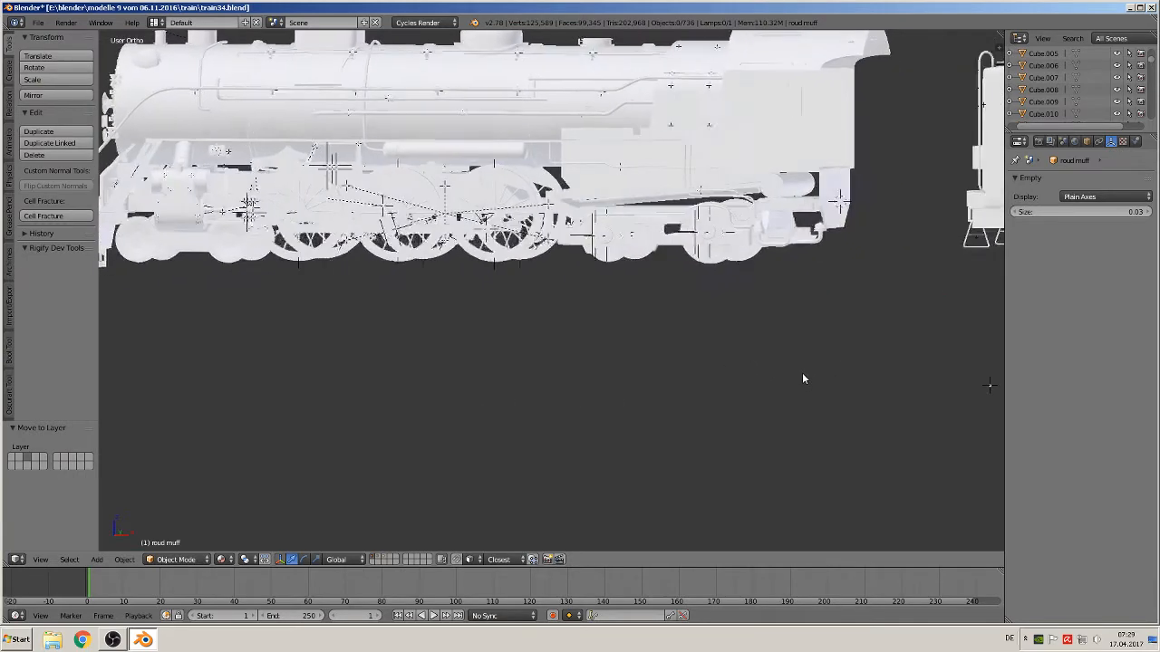
{"action": "scroll", "coordinate": [801, 375], "scroll_direction": "down", "scroll_amount": 3}
{"action": "scroll", "coordinate": [827, 377], "scroll_direction": "up", "scroll_amount": 2}
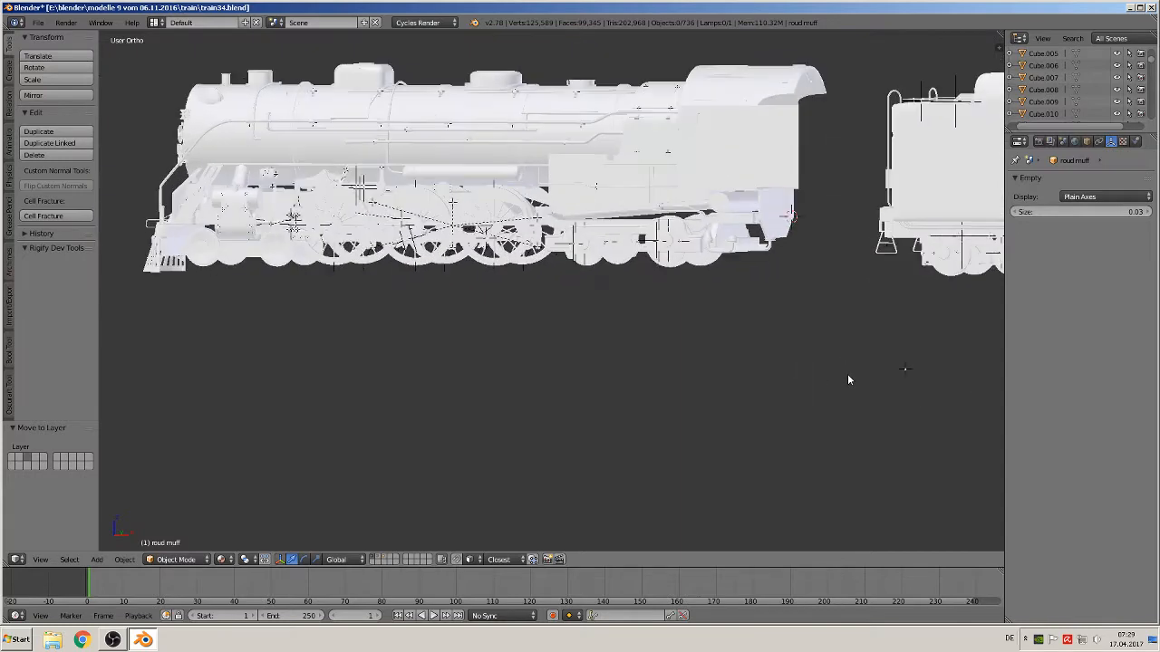
{"action": "right_click", "coordinate": [903, 368]}
{"action": "key", "text": "KP_Decimal"}
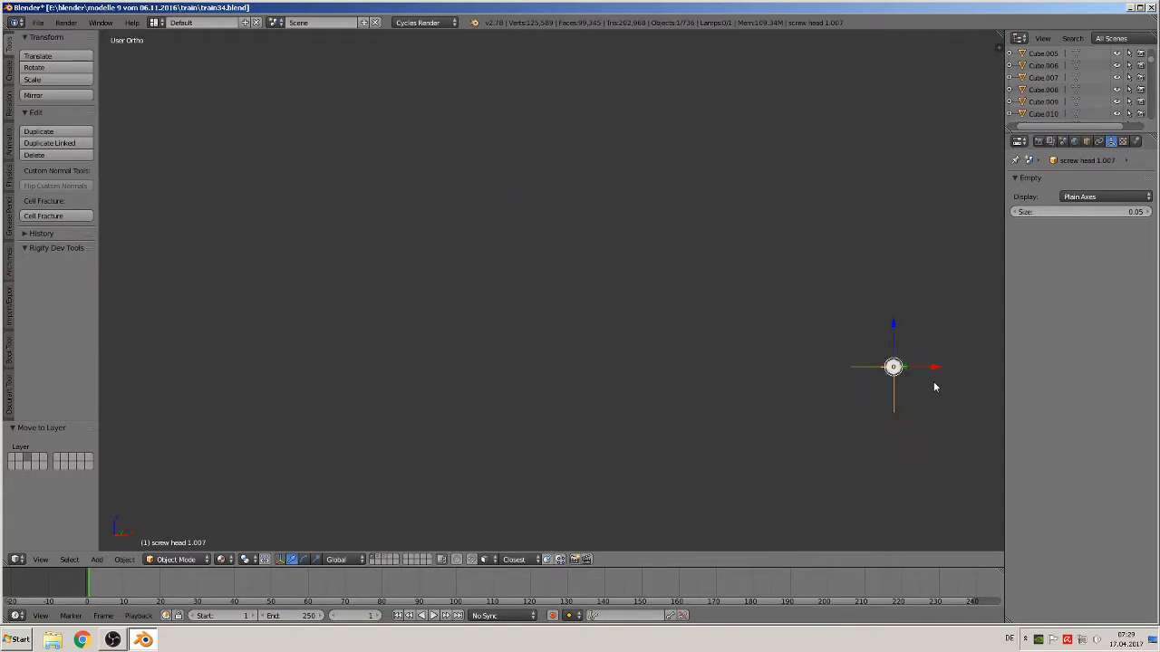
{"action": "key", "text": "m"}
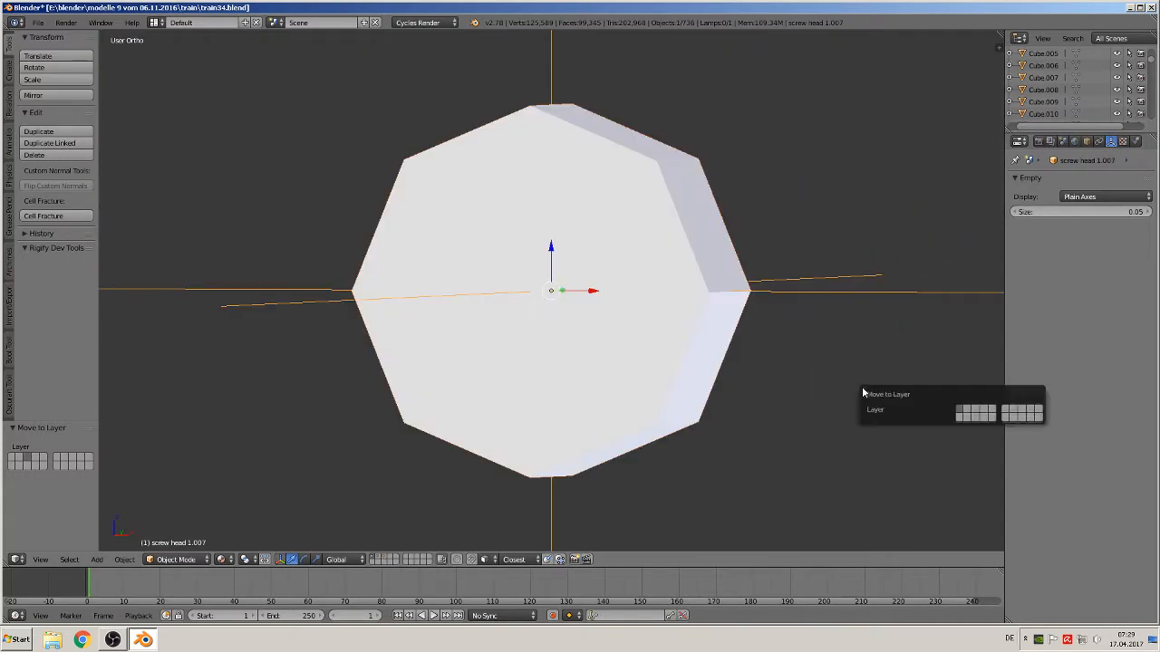
{"action": "left_click", "coordinate": [976, 411]}
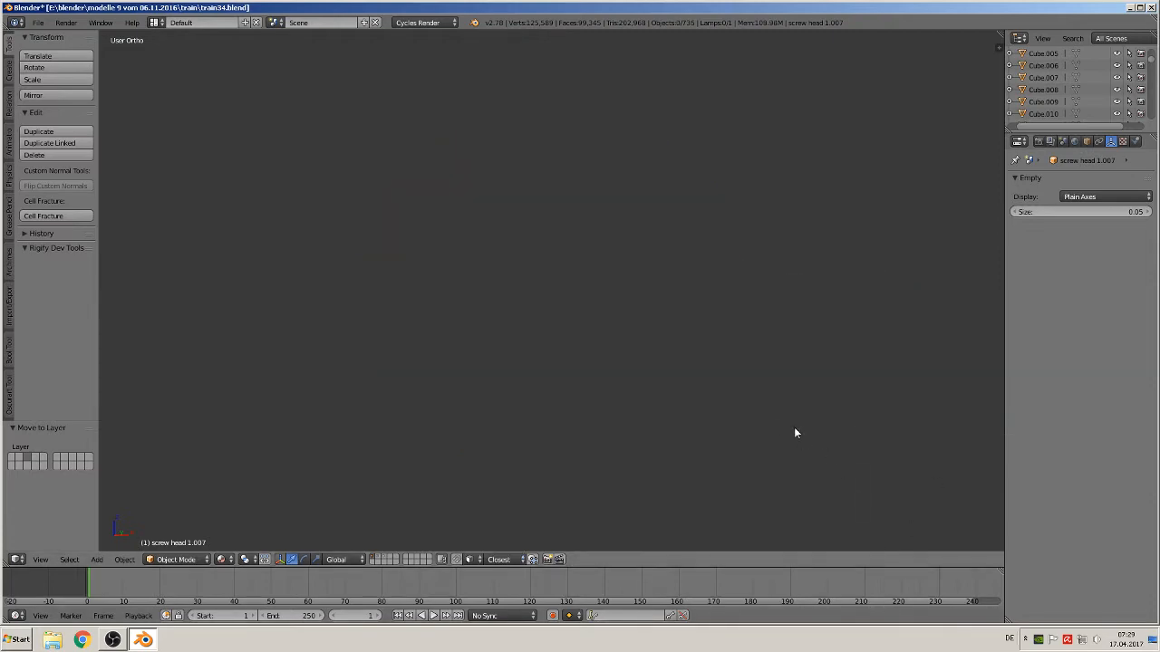
Add a cylinder mesh at the 3D cursor in front of the frame reference photo
{"action": "scroll", "coordinate": [735, 364], "scroll_direction": "down", "scroll_amount": 10}
{"action": "middle_click_drag", "start_coordinate": [706, 311], "coordinate": [416, 349], "text": "shift"}
{"action": "scroll", "coordinate": [513, 364], "scroll_direction": "down", "scroll_amount": 1}
{"action": "scroll", "coordinate": [416, 349], "scroll_direction": "up", "scroll_amount": 5}
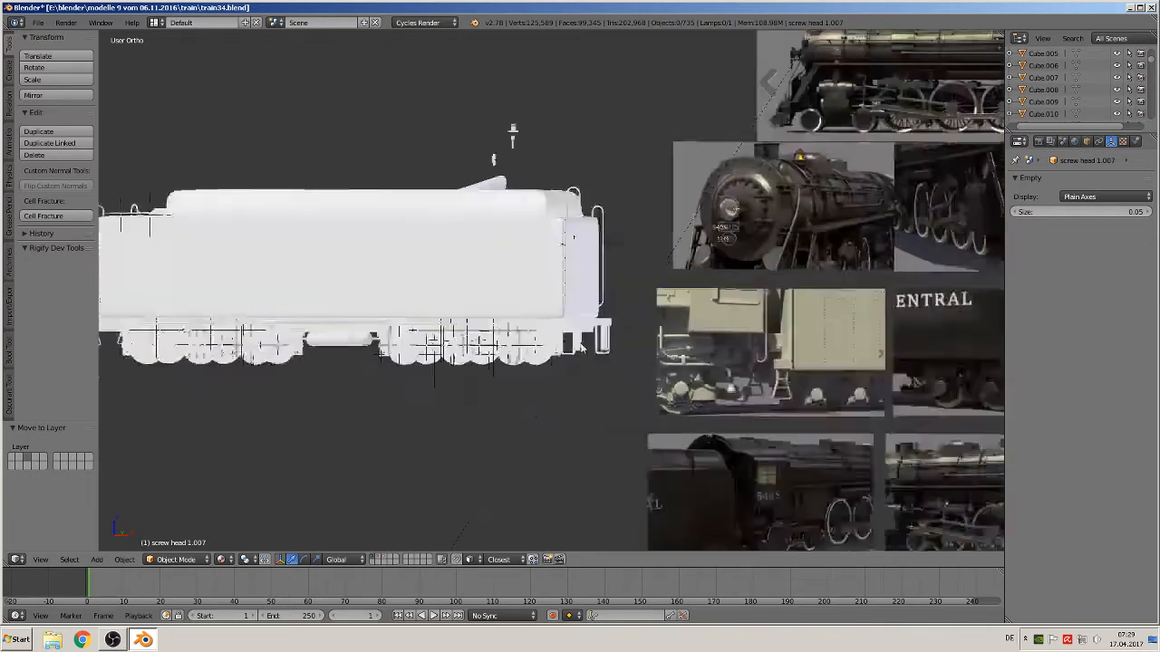
{"action": "scroll", "coordinate": [539, 322], "scroll_direction": "up", "scroll_amount": 4}
{"action": "middle_click_drag", "start_coordinate": [790, 408], "coordinate": [441, 279], "text": "shift"}
{"action": "scroll", "coordinate": [539, 326], "scroll_direction": "up", "scroll_amount": 2}
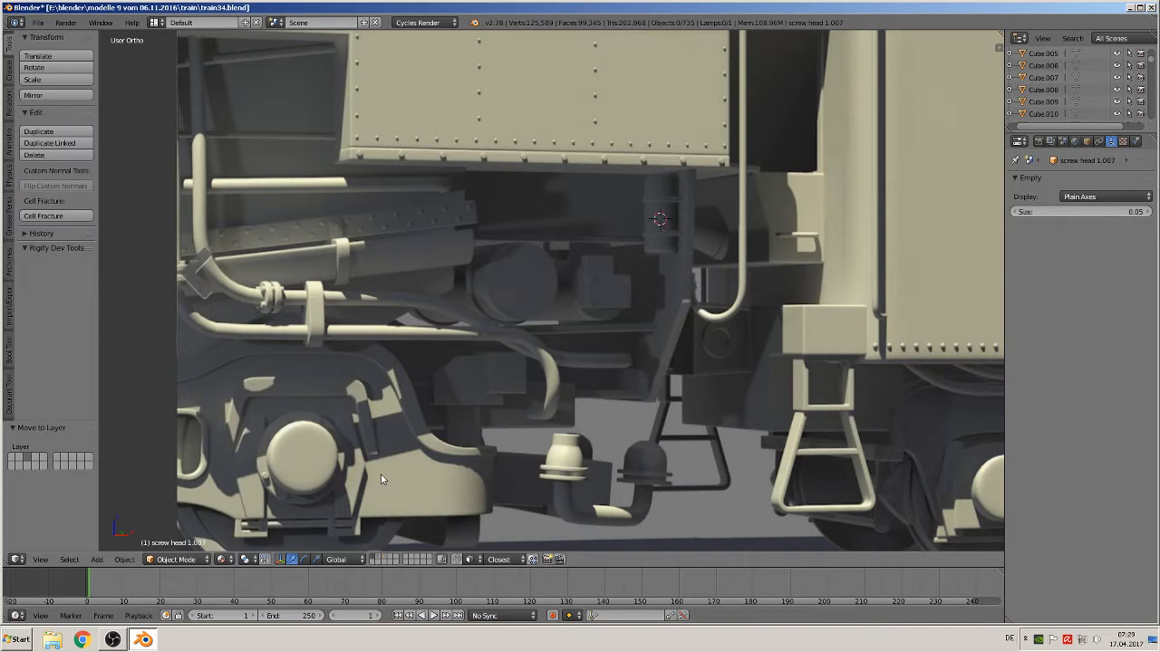
{"action": "left_click", "coordinate": [95, 560]}
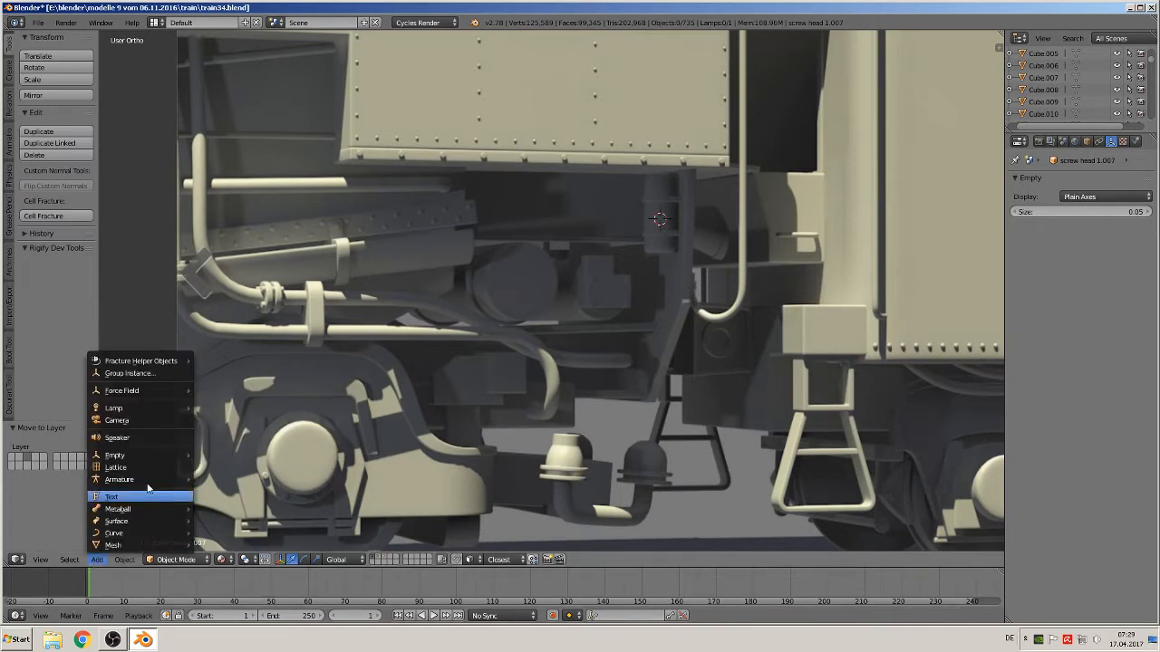
{"action": "mouse_move", "coordinate": [122, 539]}
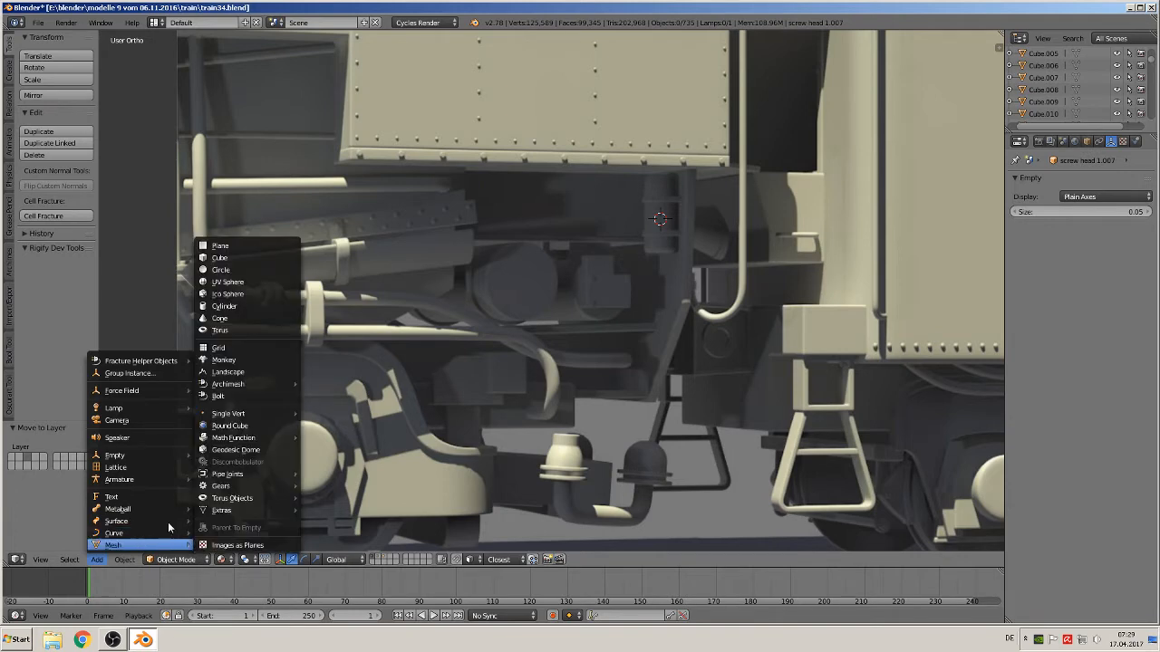
{"action": "left_click", "coordinate": [272, 315]}
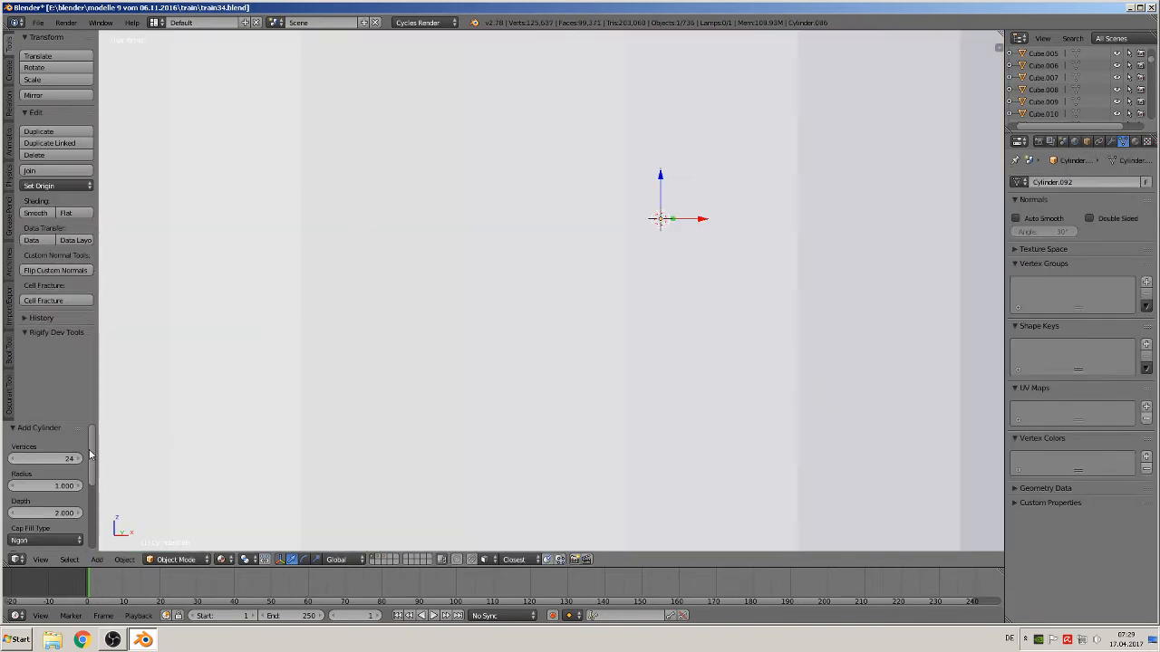
Scale the cylinder down to about 0.021 and stretch it along Z into a narrow upright post
{"action": "key", "text": "s"}
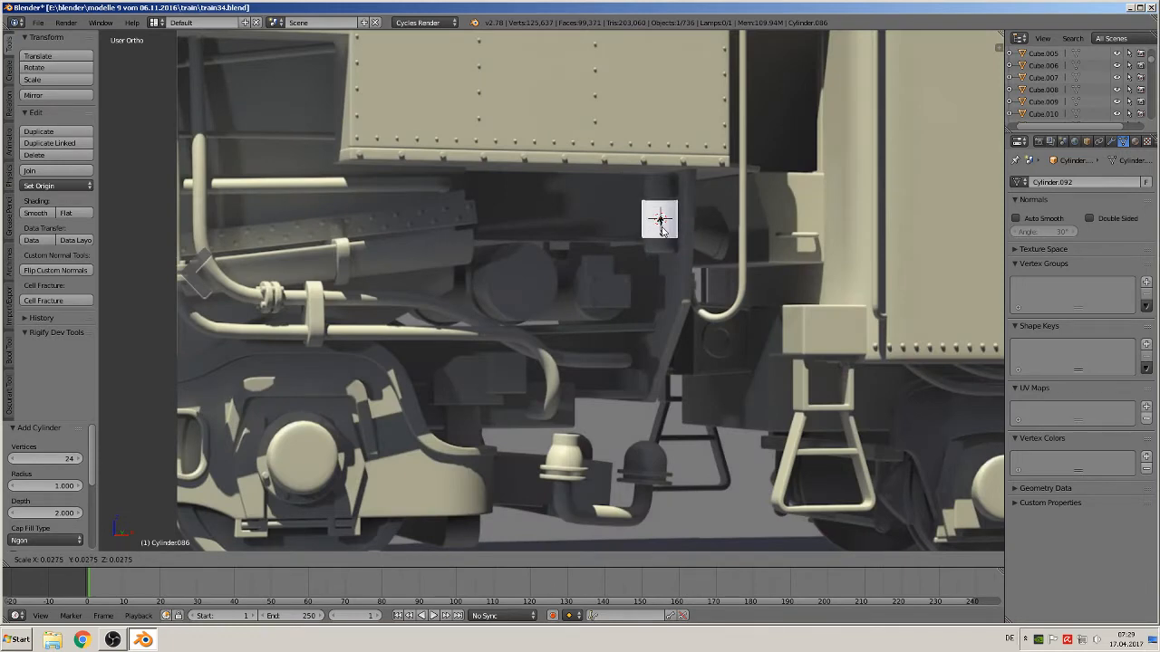
{"action": "left_click", "coordinate": [662, 228]}
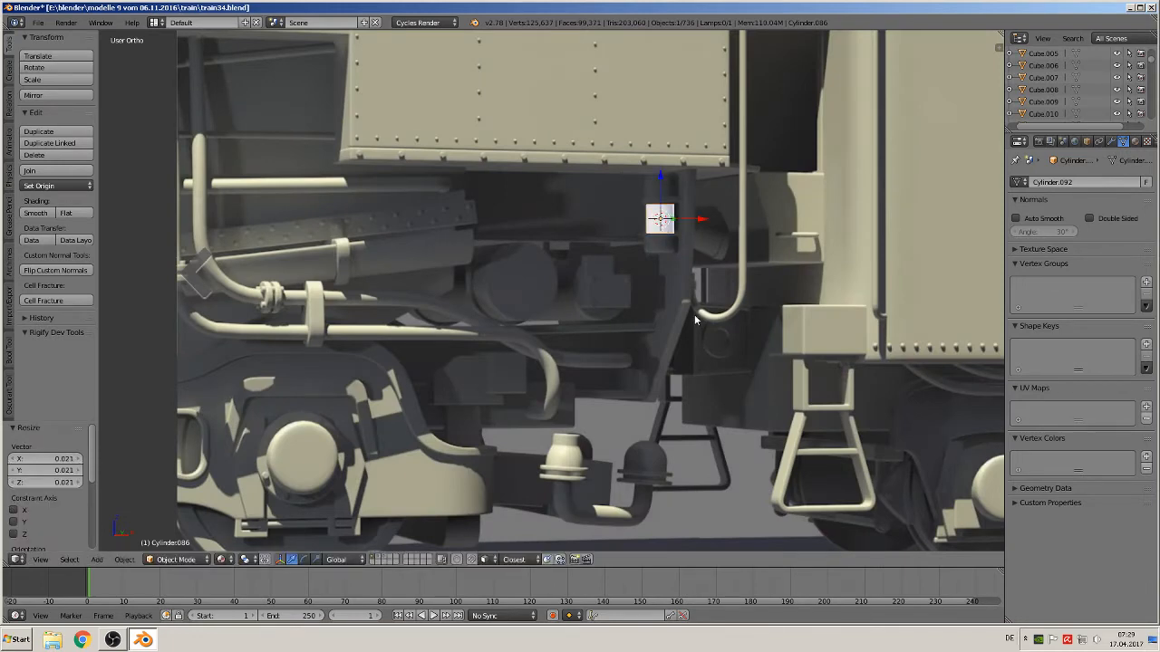
{"action": "key", "text": "s"}
{"action": "key", "text": "z"}
{"action": "left_click", "coordinate": [723, 392]}
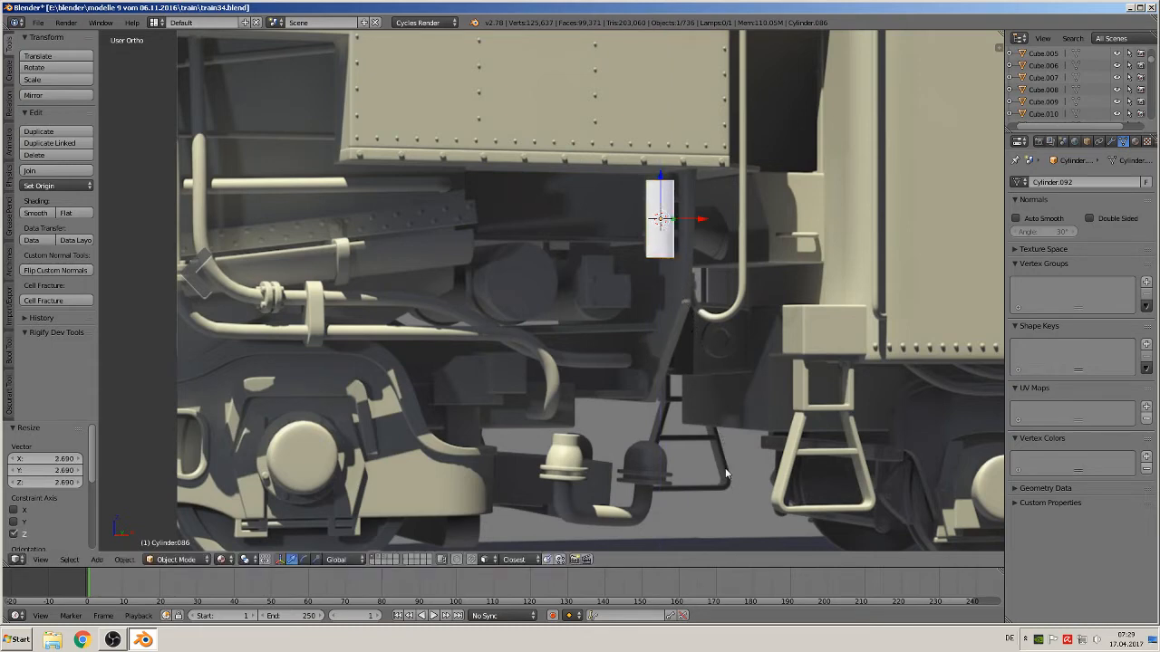
{"action": "key", "text": "s"}
{"action": "left_click", "coordinate": [740, 405]}
{"action": "key", "text": "s"}
{"action": "key", "text": "z"}
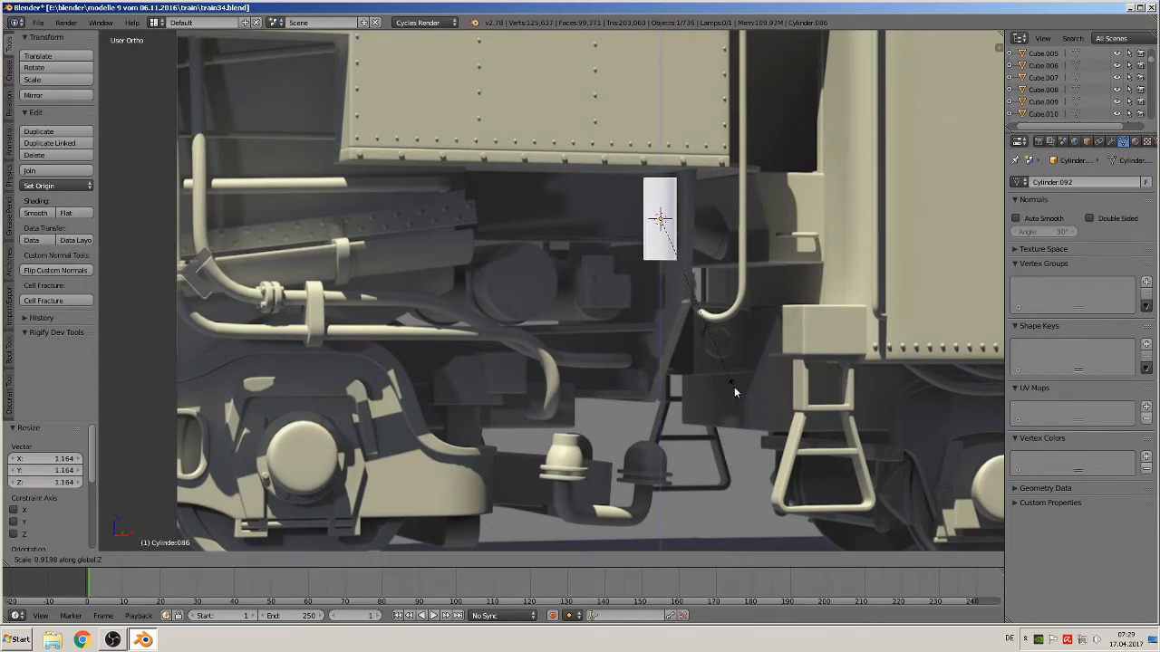
{"action": "left_click", "coordinate": [728, 365]}
Move the cylinder along X by about -0.104 to line it up with the post in the photo
{"action": "key", "text": "g"}
{"action": "key", "text": "x"}
{"action": "left_click", "coordinate": [634, 222]}
{"action": "scroll", "coordinate": [660, 215], "scroll_direction": "up", "scroll_amount": 4}
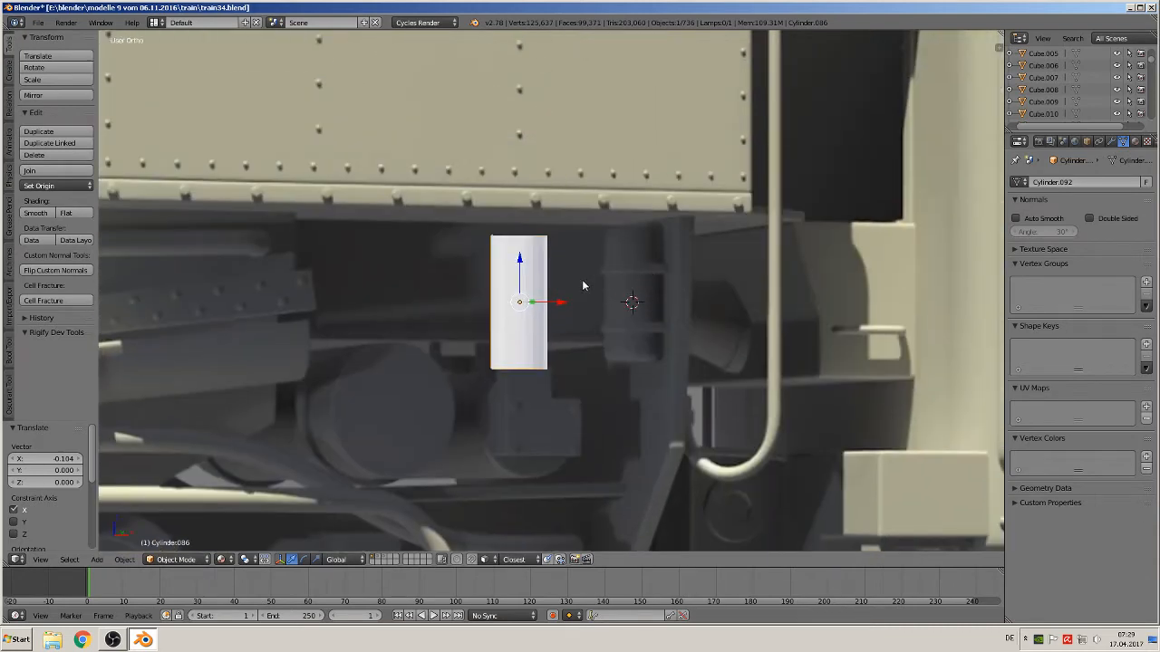
In edit mode, add two loop cuts to the cylinder and spread them along Z by about 1.673
{"action": "key", "text": "Tab"}
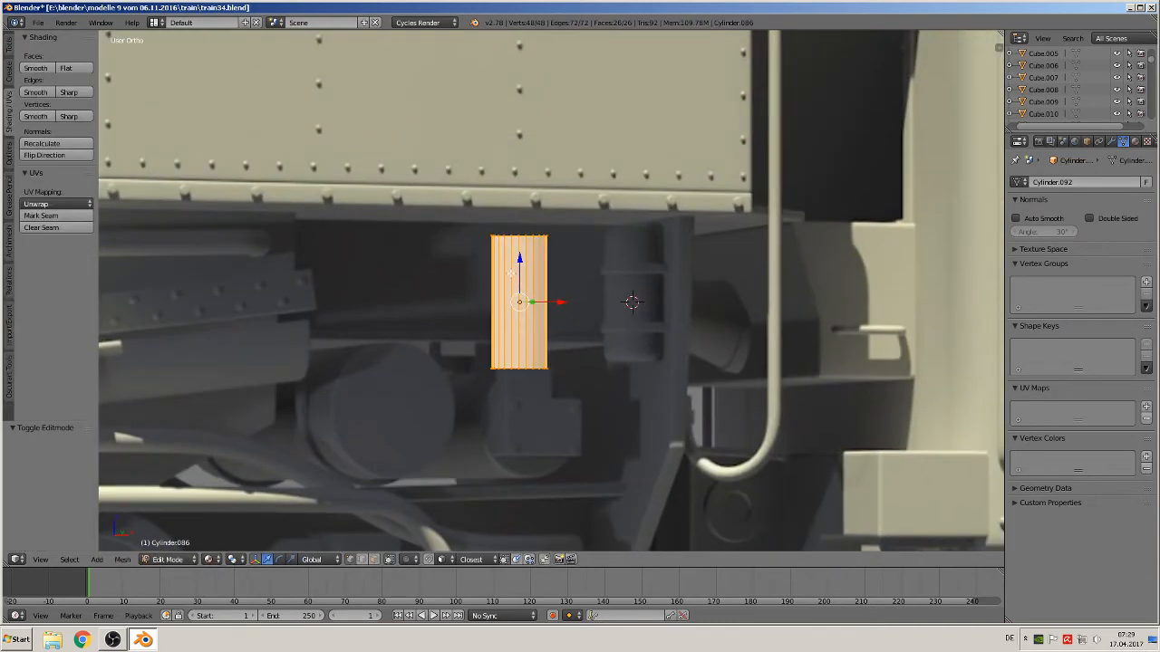
{"action": "key", "text": "ctrl+r"}
{"action": "scroll", "coordinate": [509, 272], "scroll_direction": "up", "scroll_amount": 1}
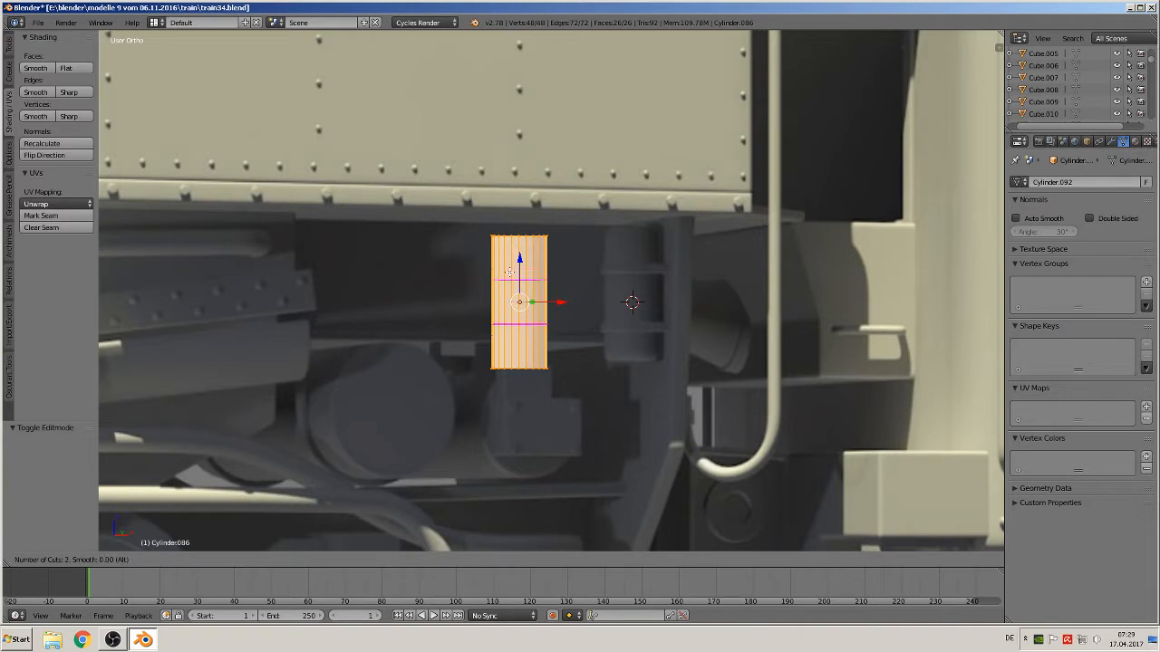
{"action": "left_click", "coordinate": [510, 272]}
{"action": "right_click", "coordinate": [509, 272]}
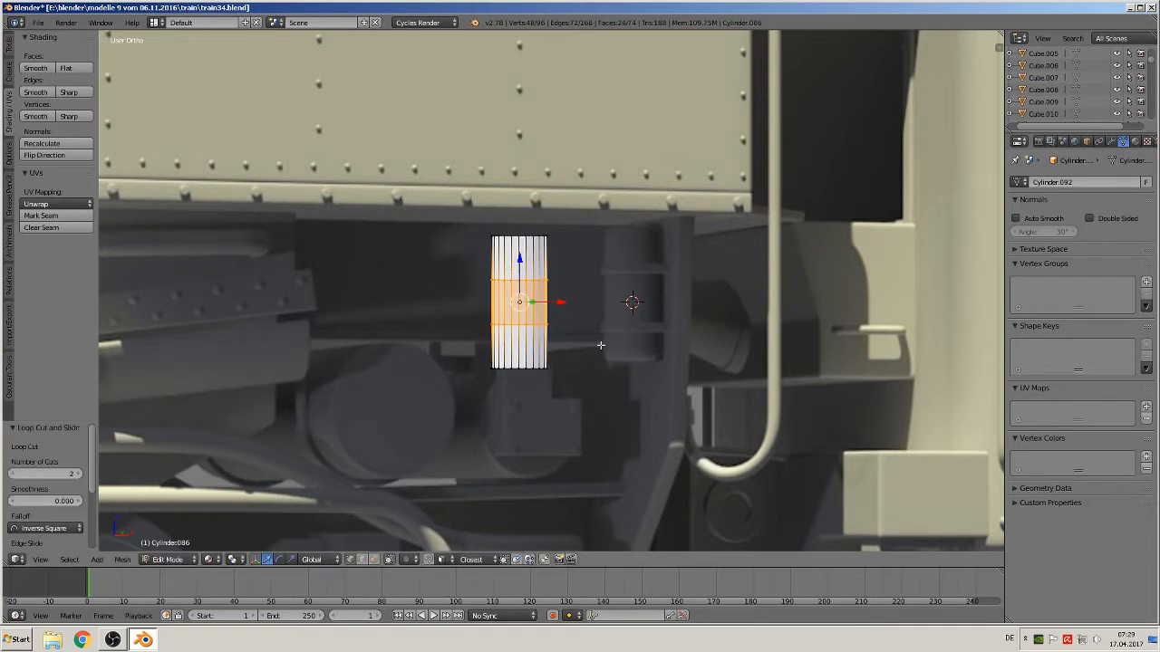
{"action": "key", "text": "s"}
{"action": "key", "text": "z"}
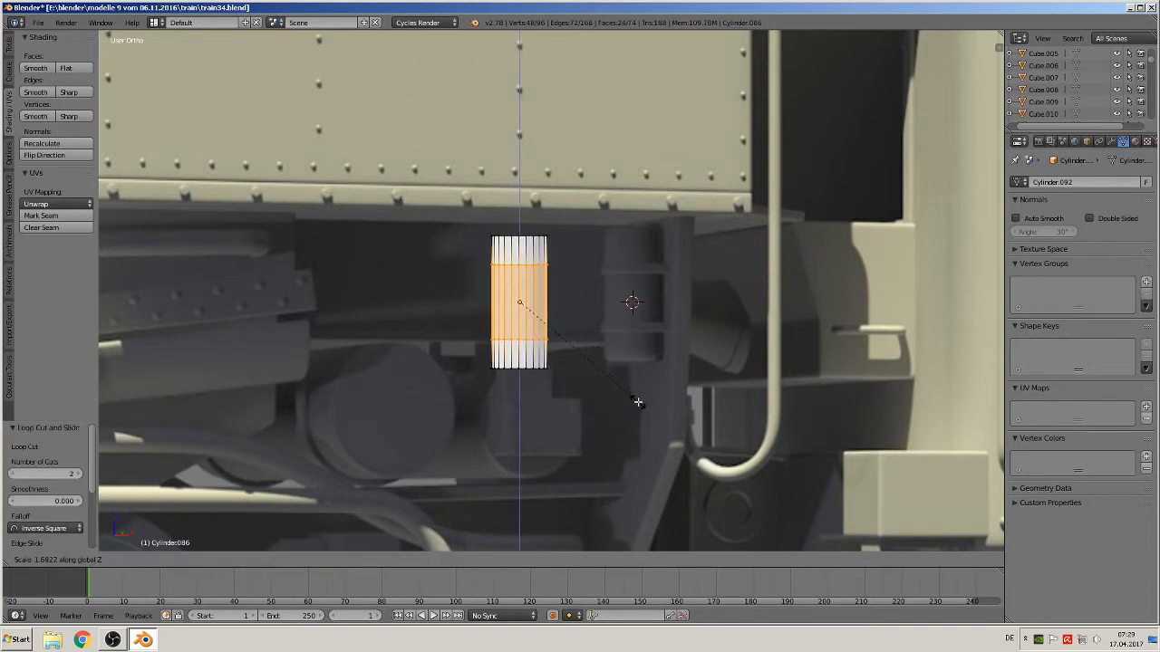
{"action": "left_click", "coordinate": [637, 401]}
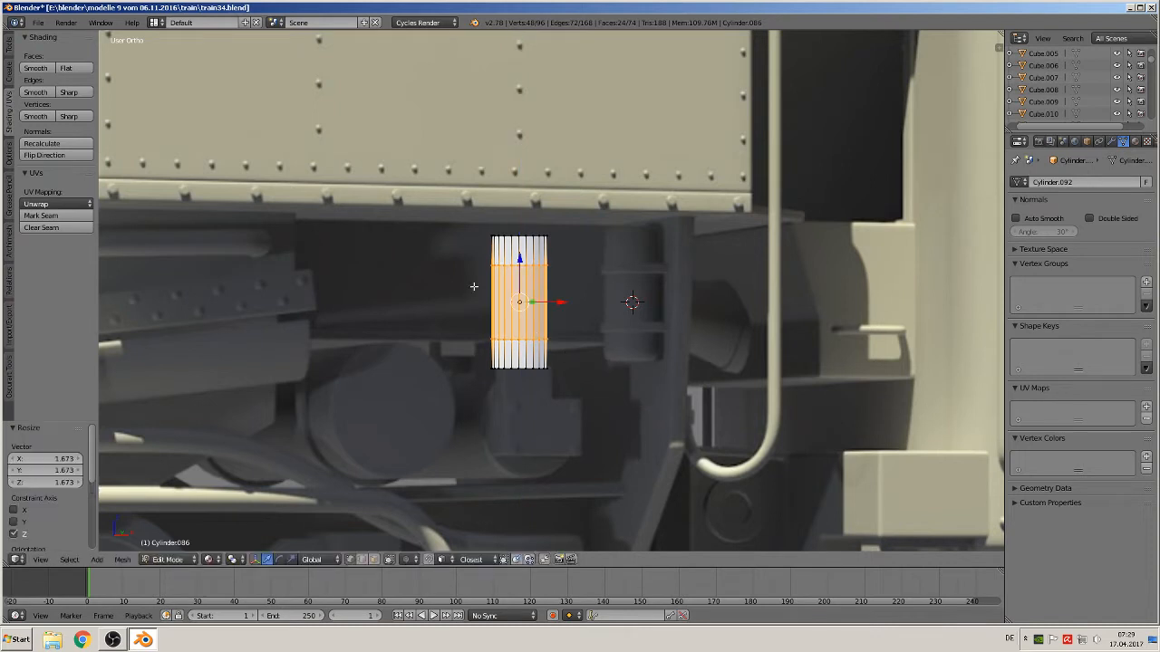
Add two more loop cuts to the cylinder and spread them along Z by about 2.462
{"action": "key", "text": "ctrl+r"}
{"action": "scroll", "coordinate": [509, 300], "scroll_direction": "up", "scroll_amount": 1}
{"action": "left_click", "coordinate": [509, 300]}
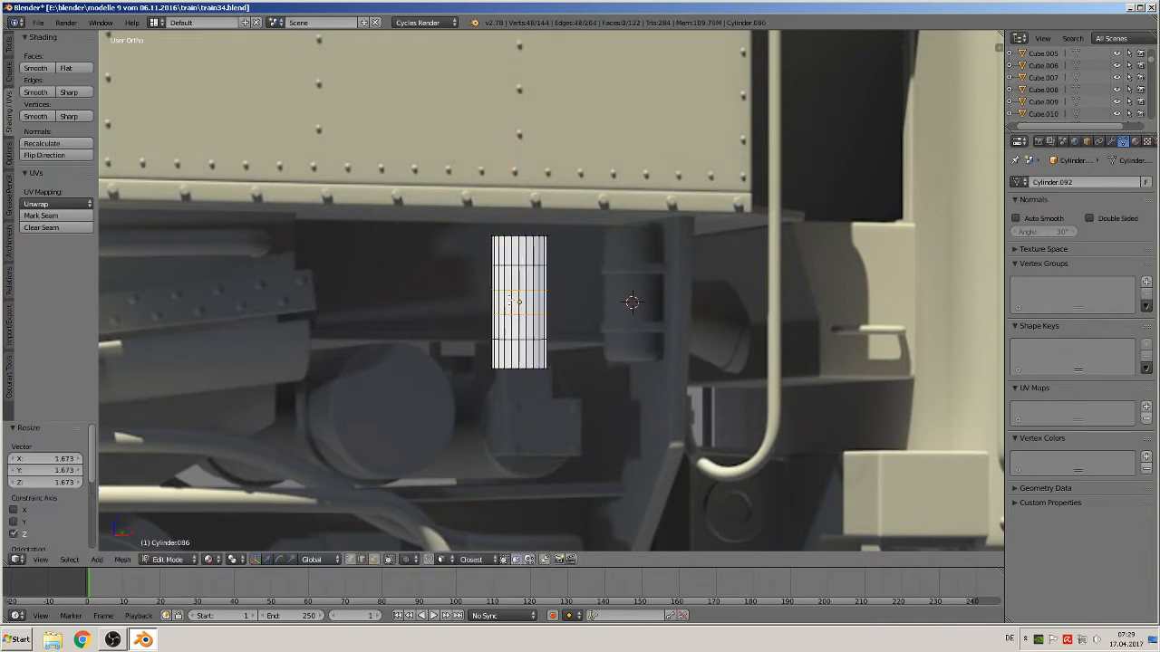
{"action": "right_click", "coordinate": [509, 300]}
{"action": "key", "text": "s"}
{"action": "key", "text": "z"}
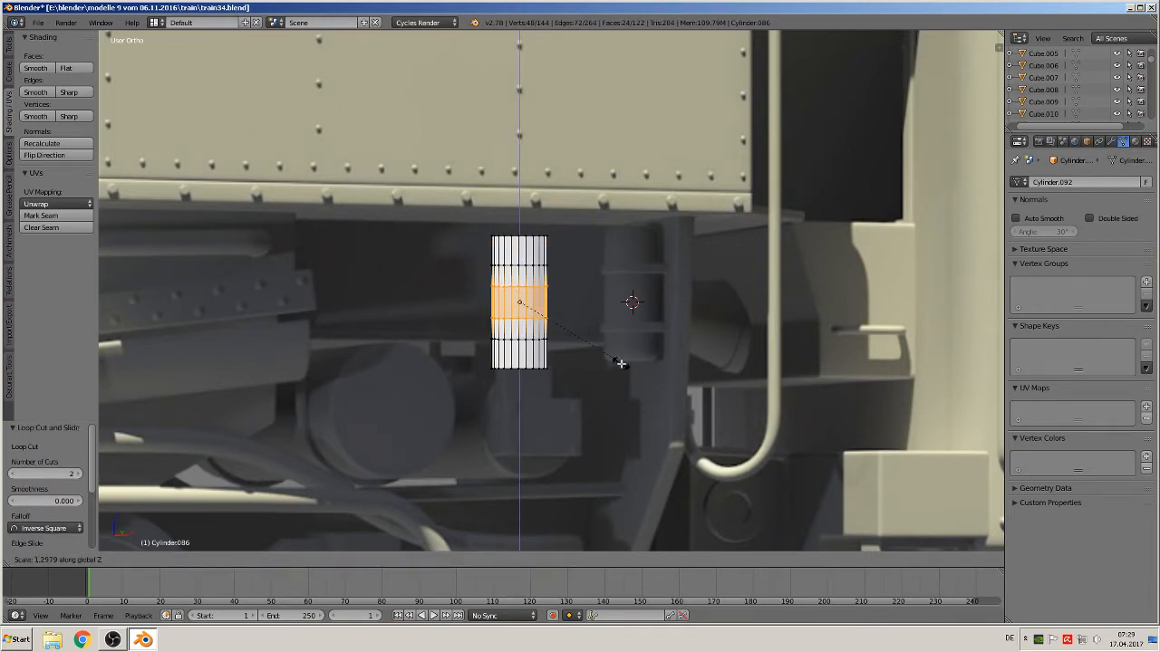
{"action": "left_click", "coordinate": [704, 425]}
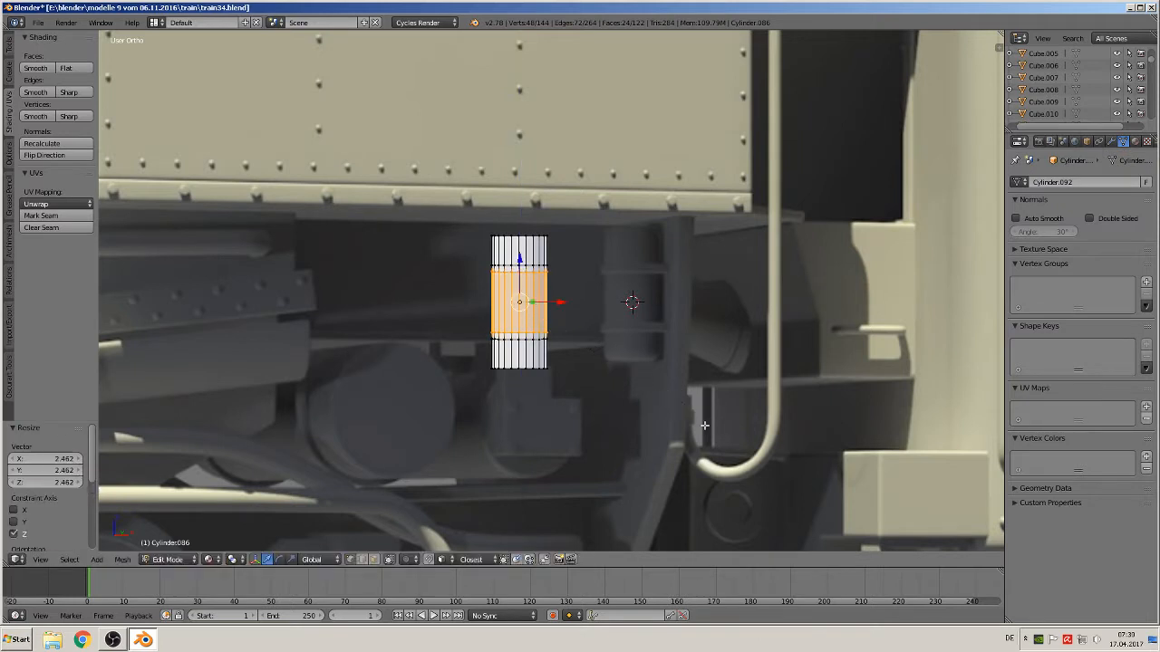
Select the two outer edge loops, extrude them outward by about 1.111, and flatten them along Z to 0.887
{"action": "left_click", "coordinate": [373, 560]}
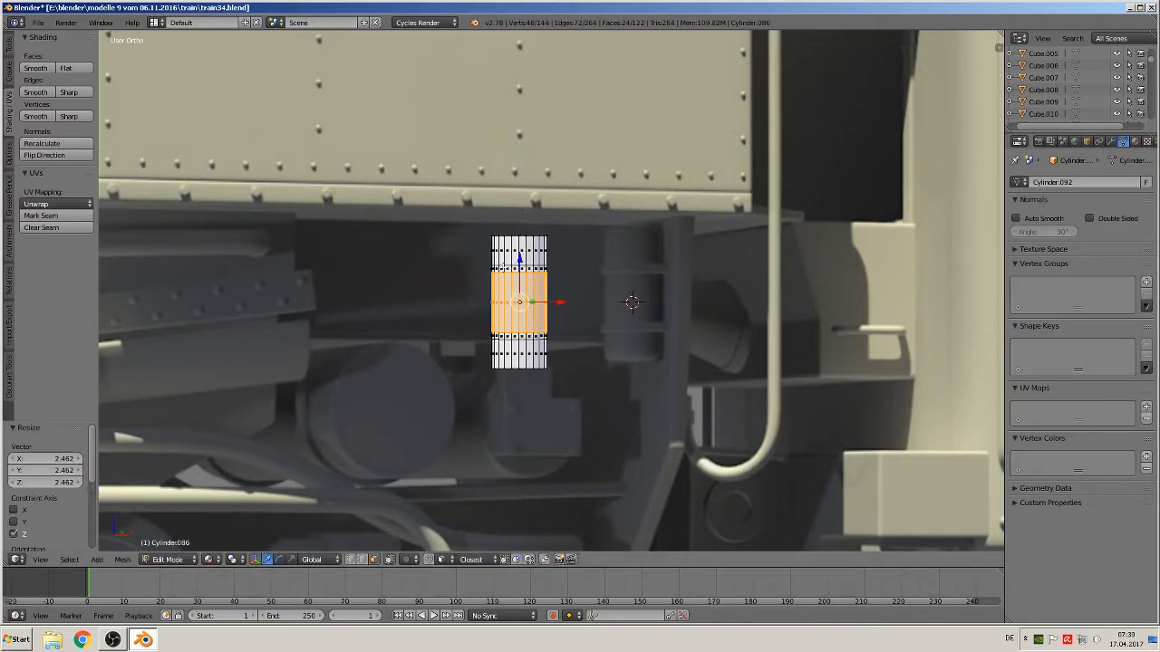
{"action": "right_click", "coordinate": [522, 269], "text": "alt"}
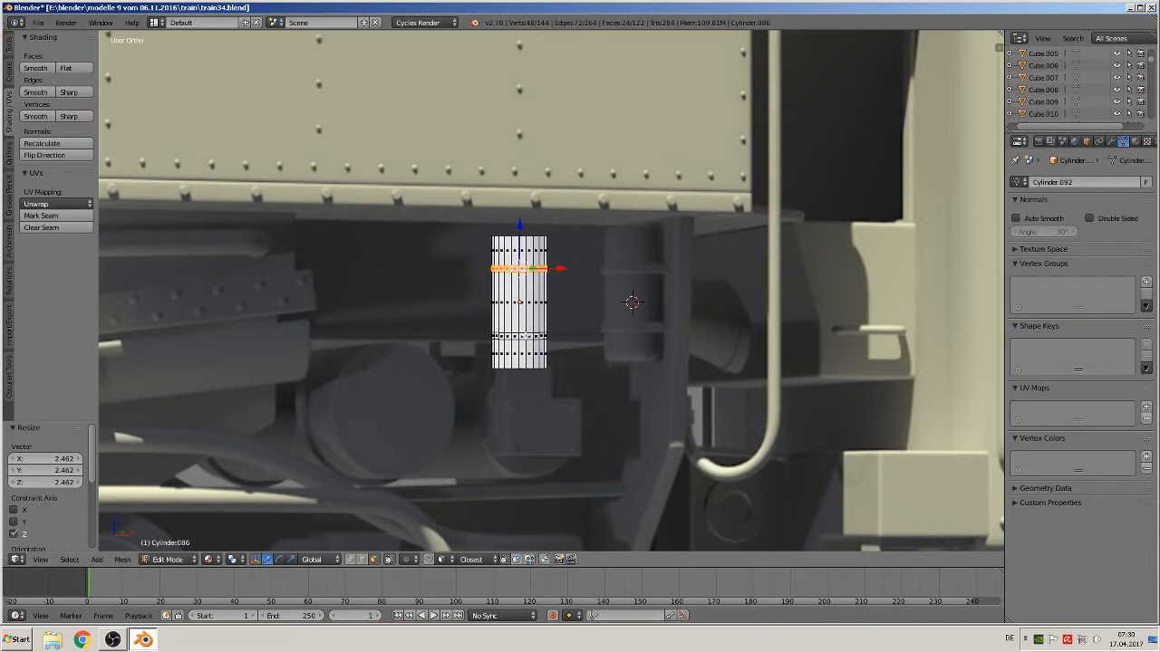
{"action": "right_click", "coordinate": [525, 336], "text": "alt+shift"}
{"action": "key", "text": "e"}
{"action": "key", "text": "s"}
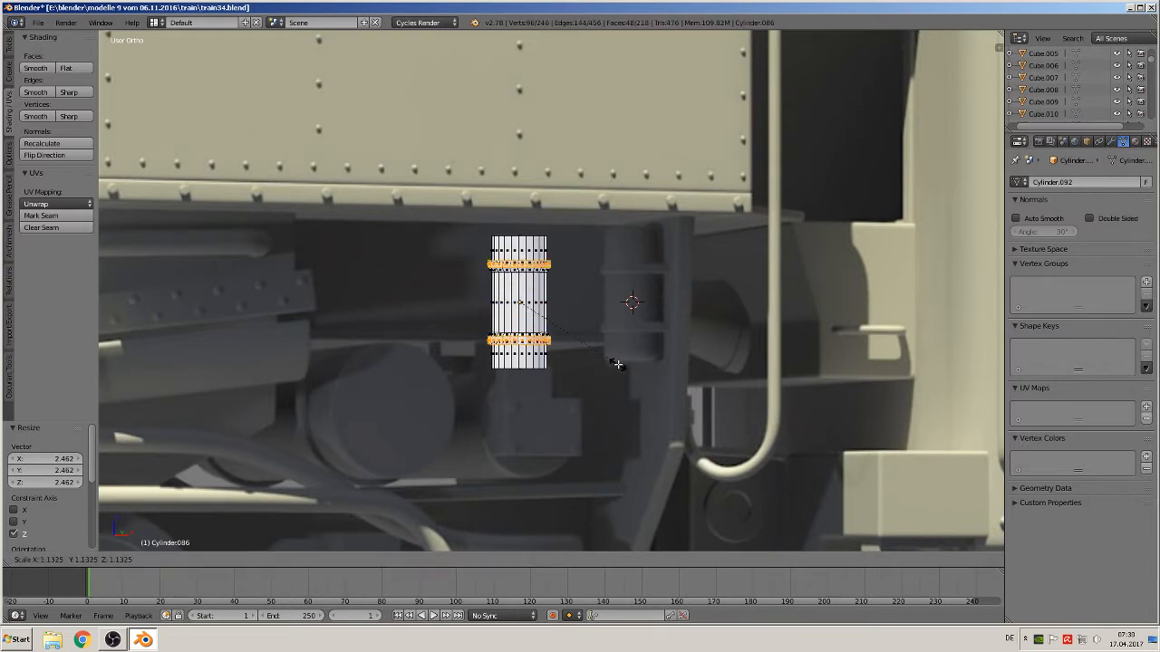
{"action": "left_click", "coordinate": [615, 363]}
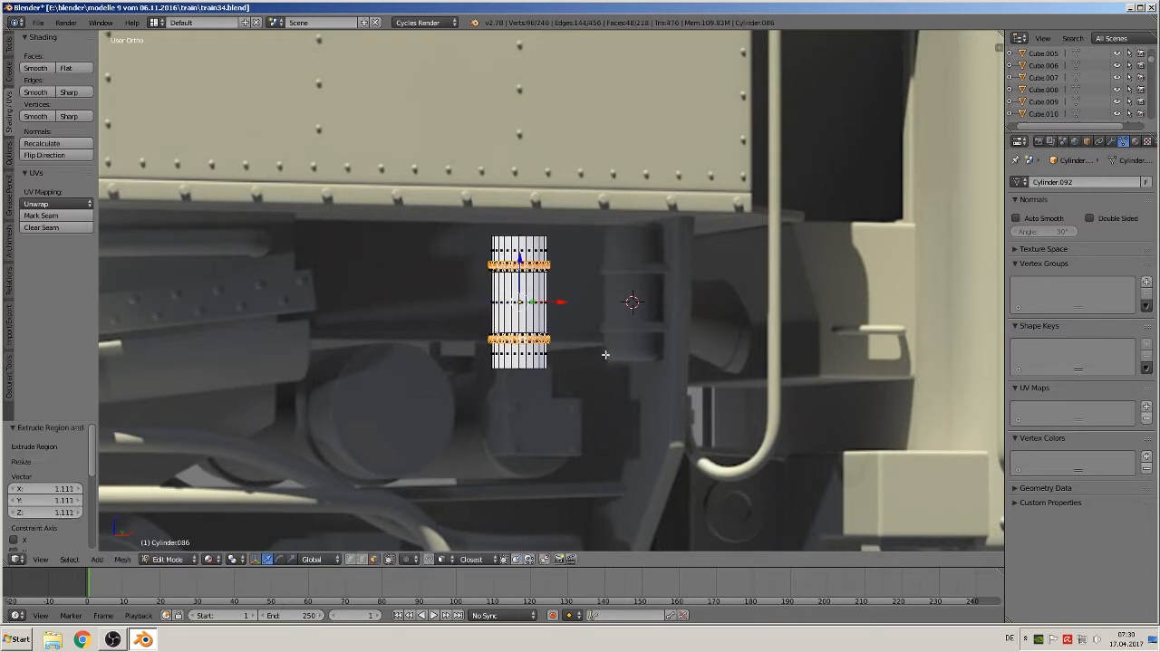
{"action": "key", "text": "s"}
{"action": "key", "text": "z"}
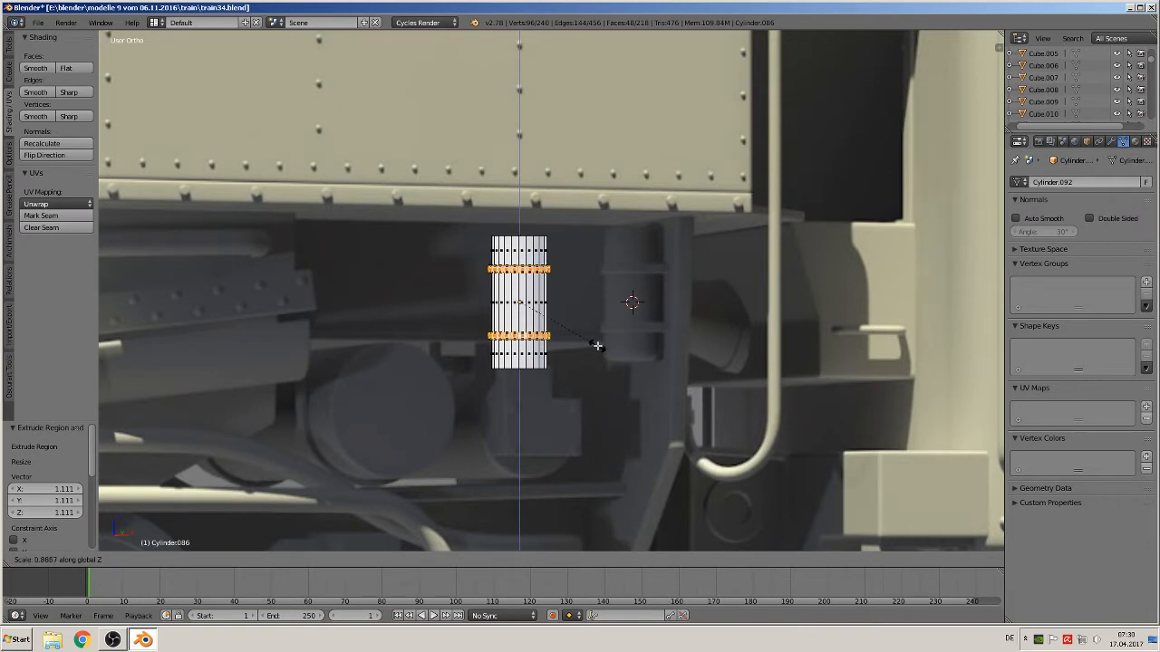
{"action": "left_click", "coordinate": [600, 345]}
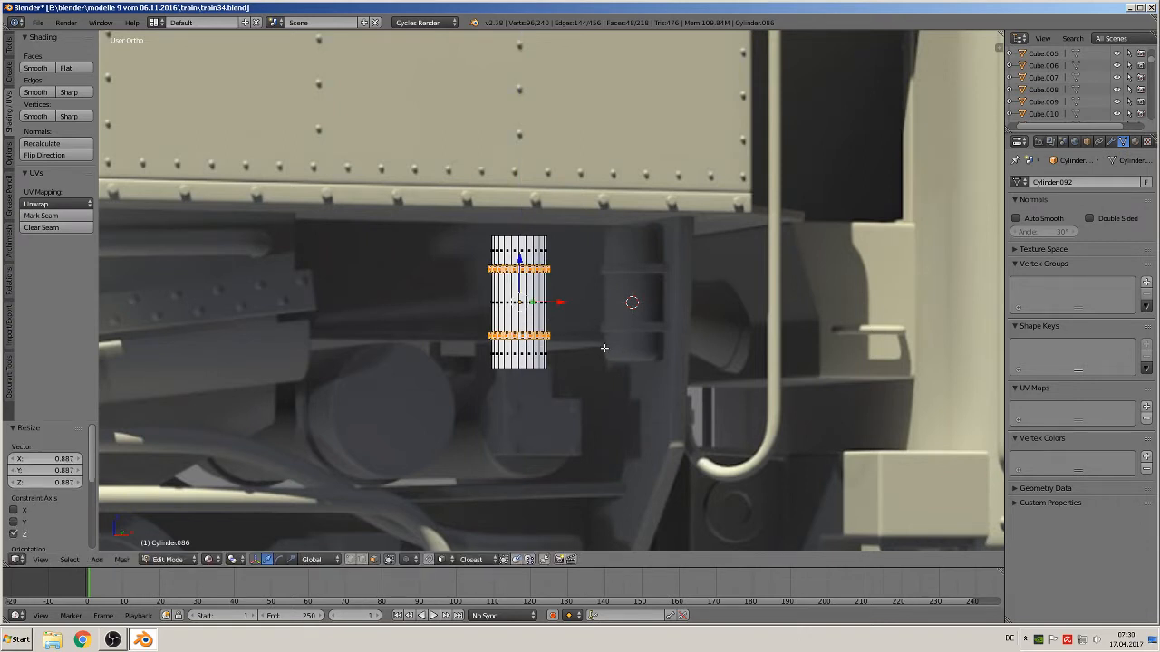
Duplicate the post cylinder's bottom face in place and move the copy by about 0.036, 0.012, 0.090
{"action": "key", "text": "Tab"}
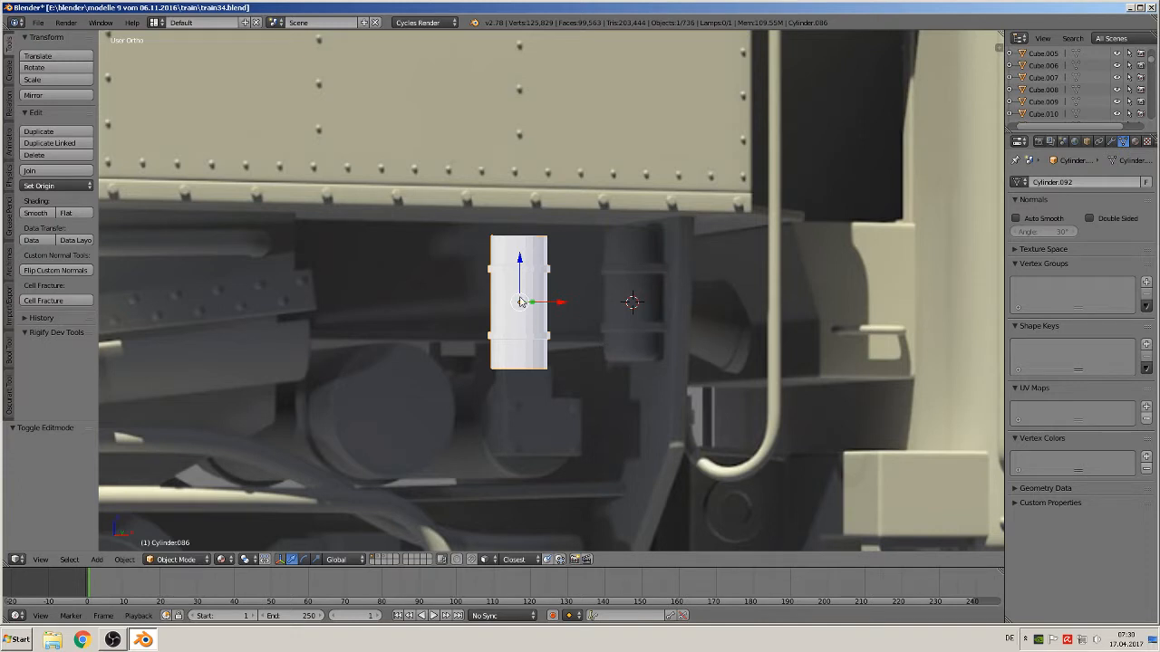
{"action": "key", "text": "Tab"}
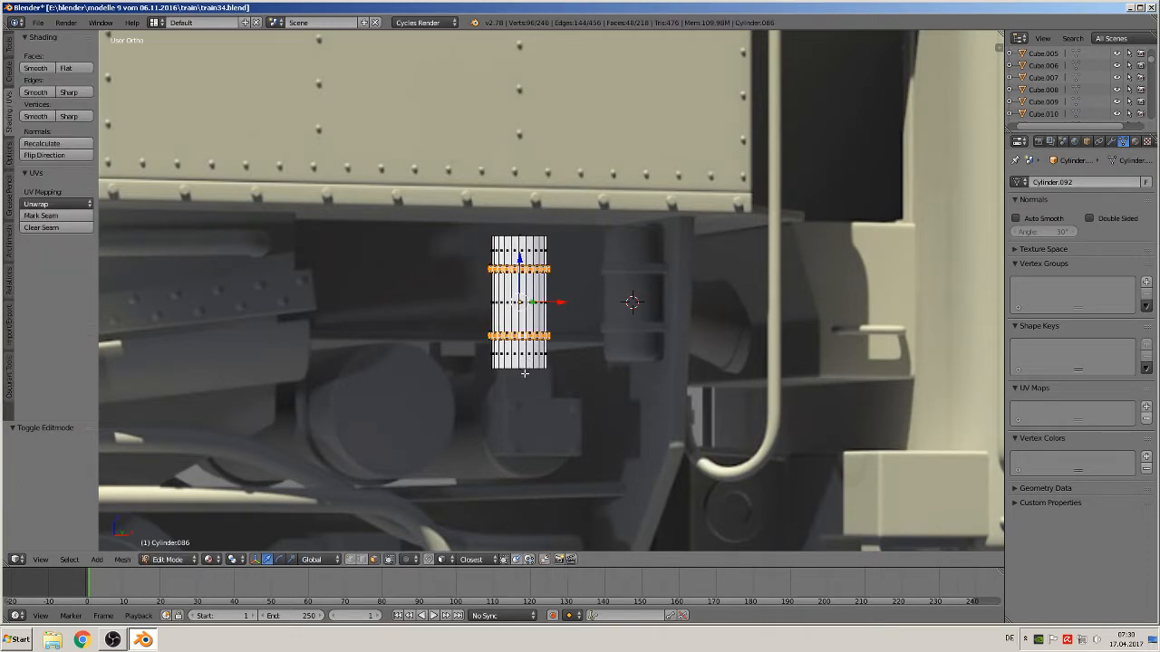
{"action": "left_click", "coordinate": [363, 560]}
{"action": "right_click", "coordinate": [523, 372], "text": "alt"}
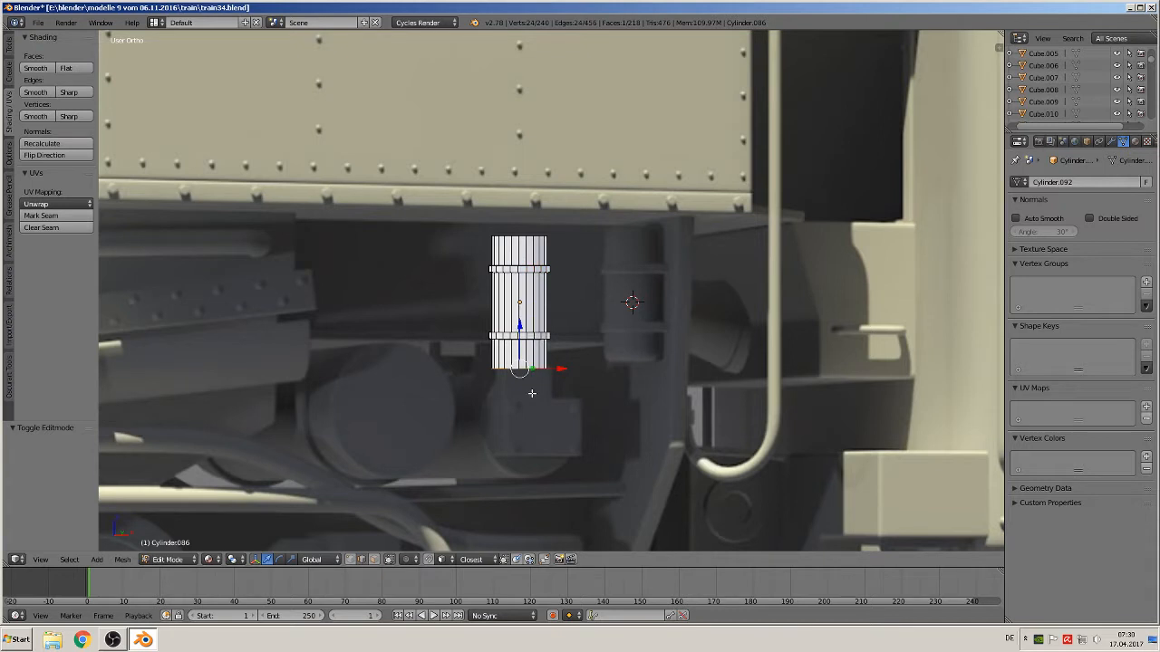
{"action": "key", "text": "shift+d"}
{"action": "right_click", "coordinate": [532, 393]}
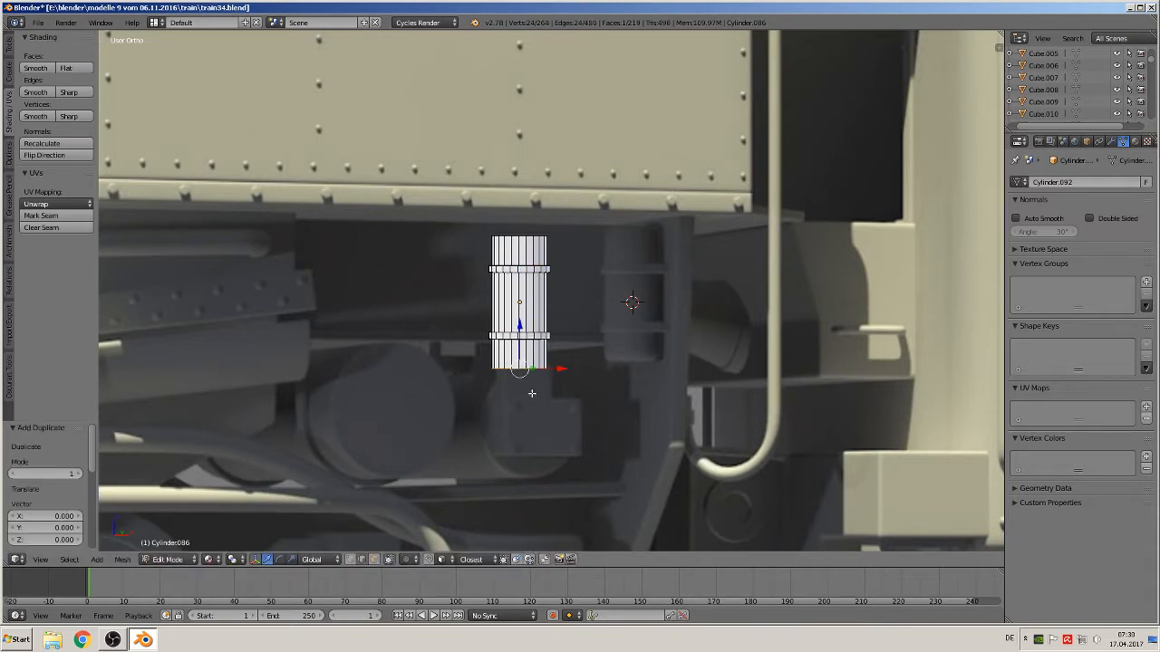
{"action": "key", "text": "g"}
{"action": "left_click", "coordinate": [576, 360]}
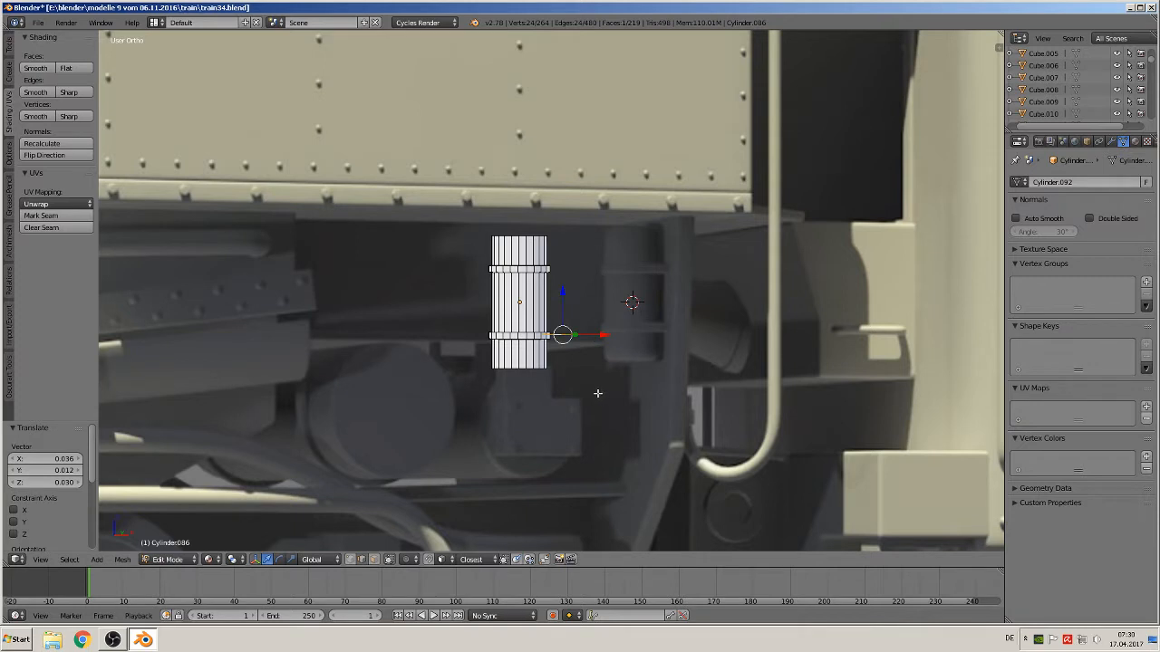
Move the duplicated face further along X so it sits over the neighbouring frame post
{"action": "key", "text": "Tab"}
{"action": "key", "text": "Tab"}
{"action": "key", "text": "g"}
{"action": "key", "text": "x"}
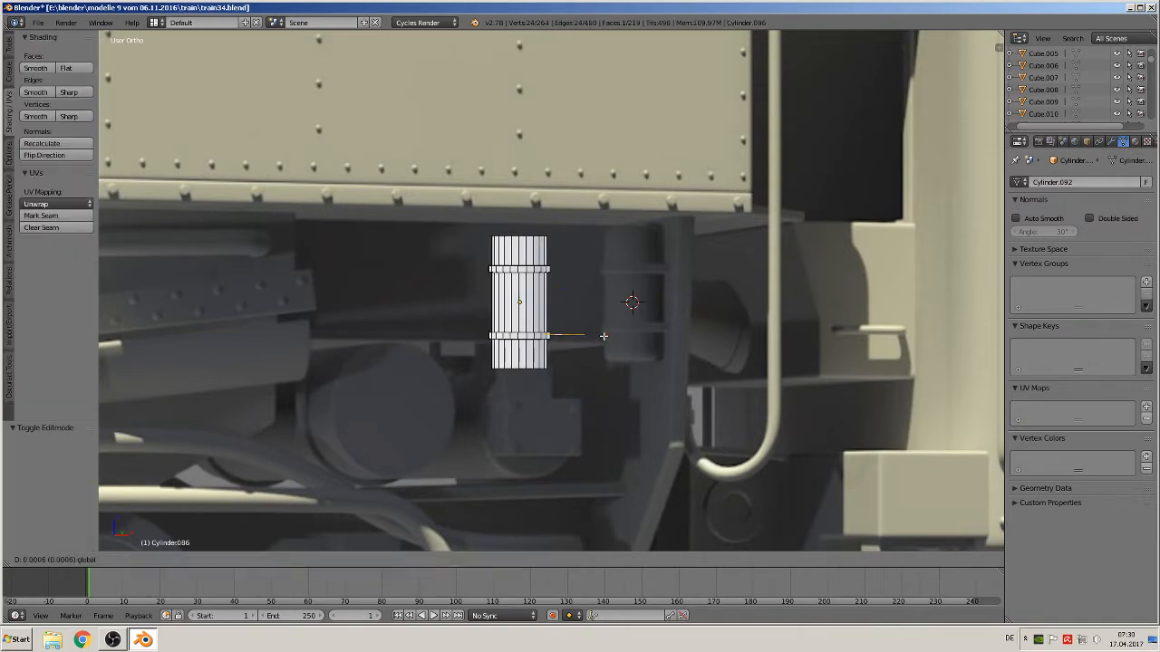
{"action": "left_click", "coordinate": [653, 346]}
Extrude the duplicated face downward along Z by about -0.062 to form a second short cylinder
{"action": "key", "text": "e"}
{"action": "right_click", "coordinate": [627, 307]}
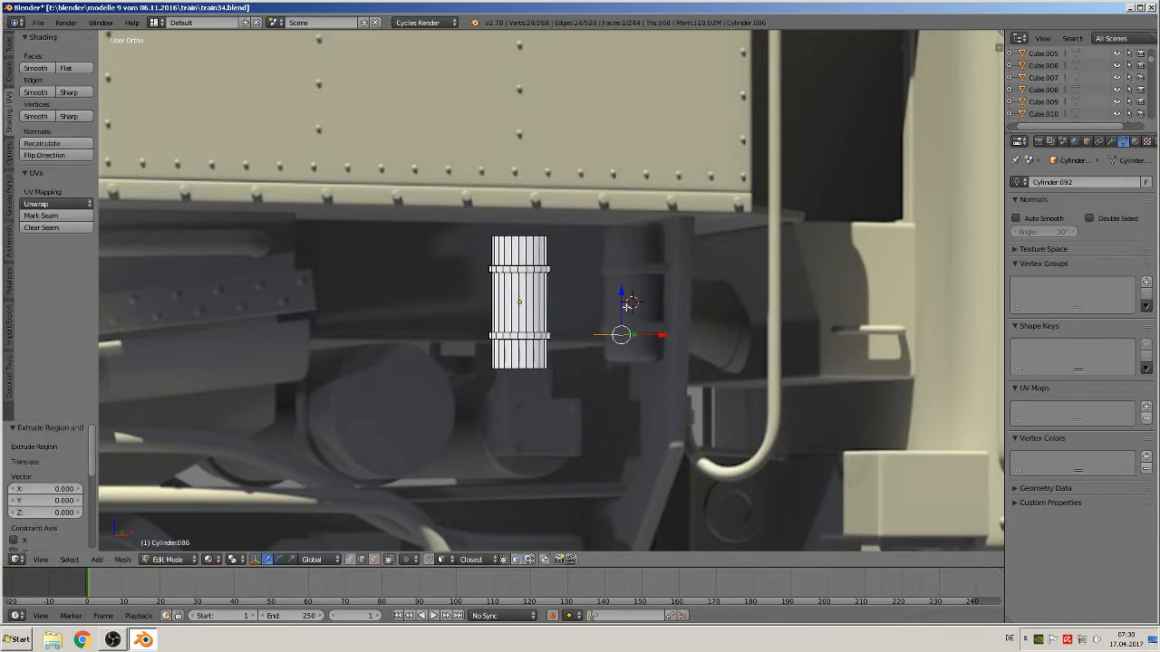
{"action": "key", "text": "g"}
{"action": "key", "text": "z"}
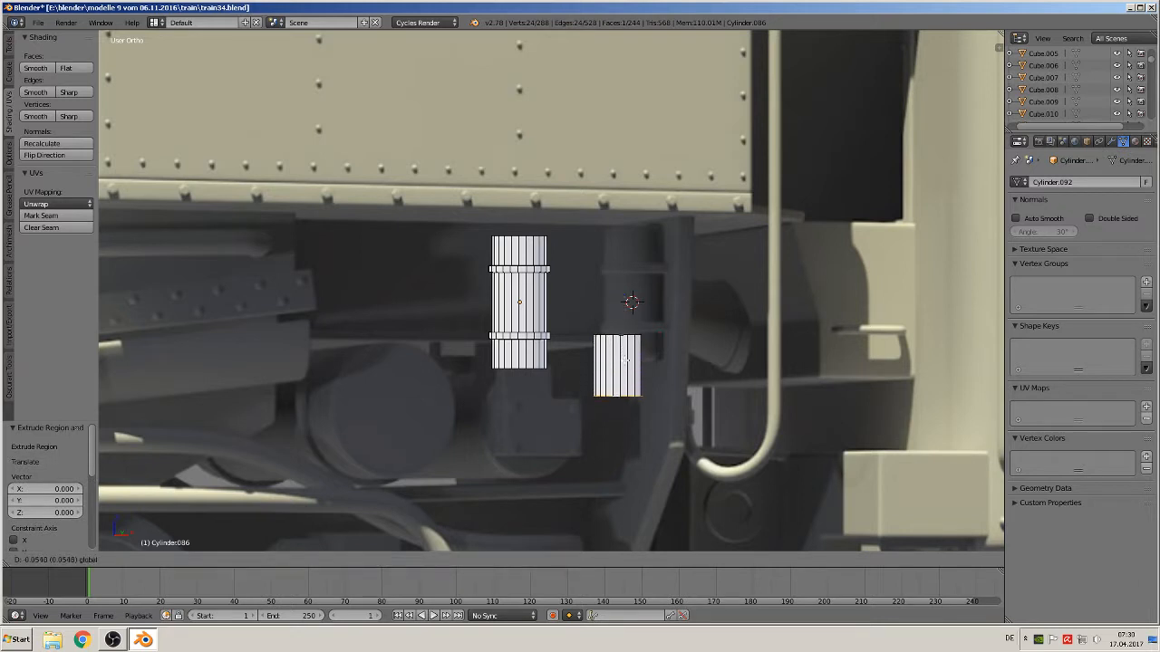
{"action": "left_click", "coordinate": [663, 367]}
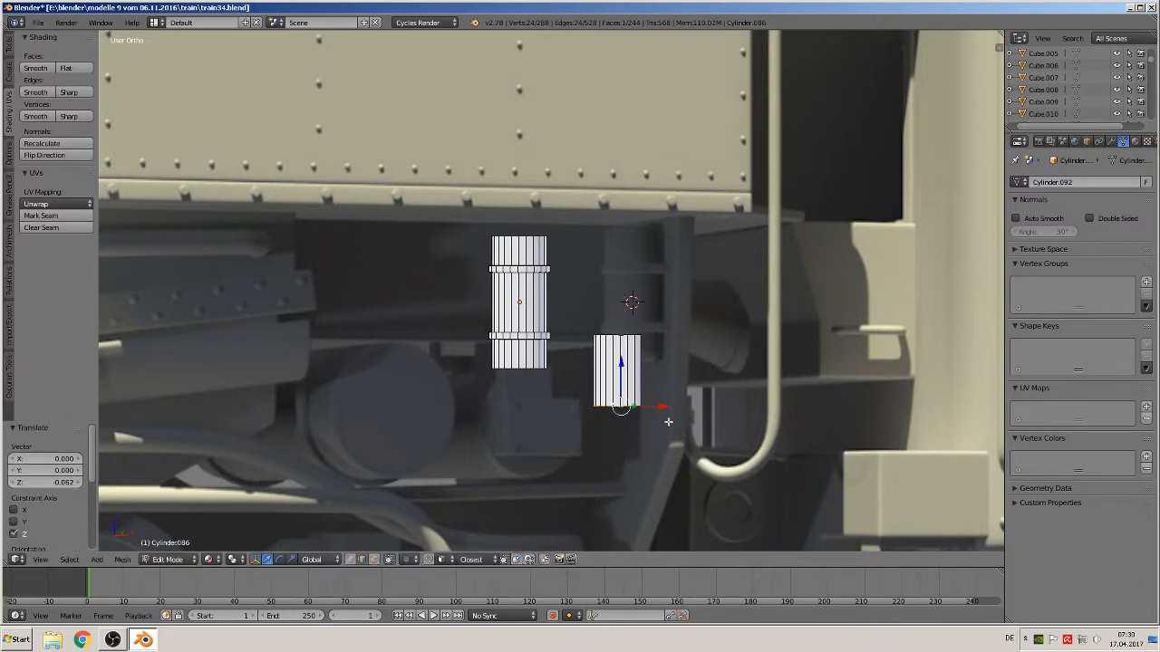
Give the short cylinder a bottom lip by extruding and scaling its end by about 1.212, then extruding it down about 0.011
{"action": "key", "text": "e"}
{"action": "key", "text": "s"}
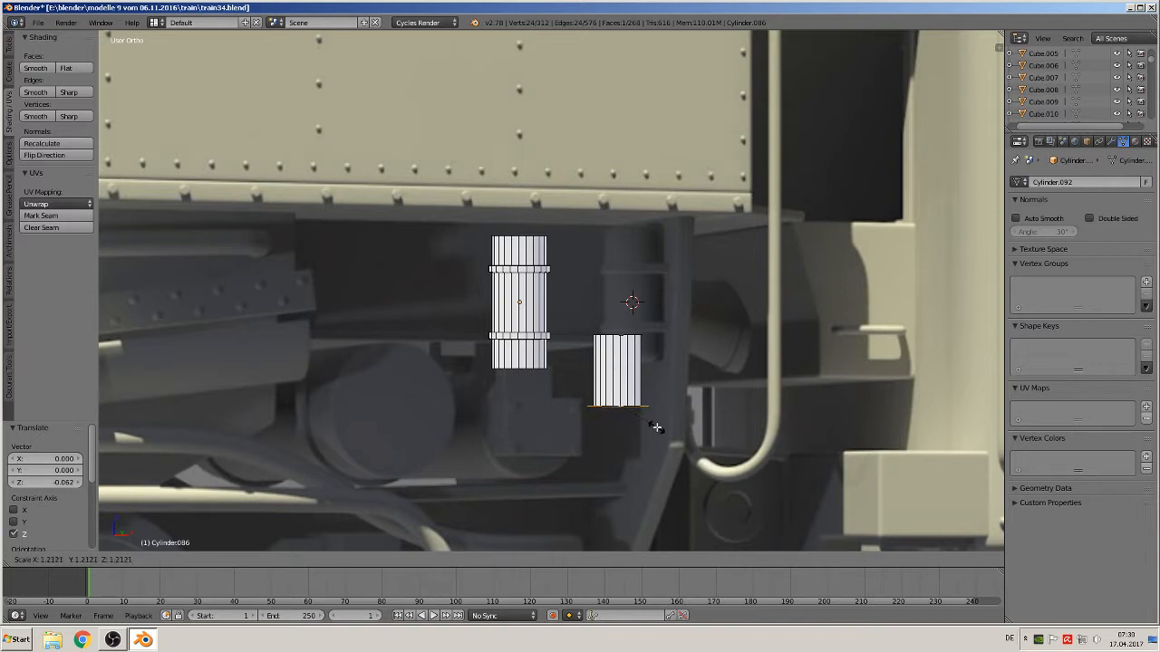
{"action": "left_click", "coordinate": [652, 425]}
{"action": "key", "text": "e"}
{"action": "right_click", "coordinate": [650, 418]}
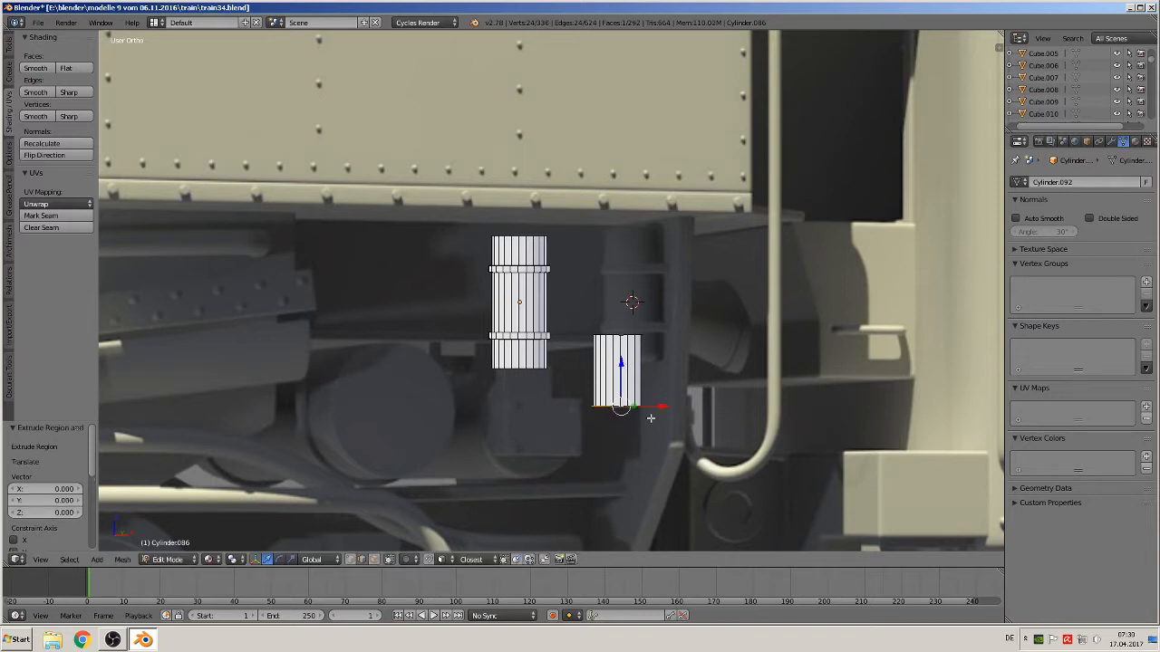
{"action": "key", "text": "g"}
{"action": "key", "text": "z"}
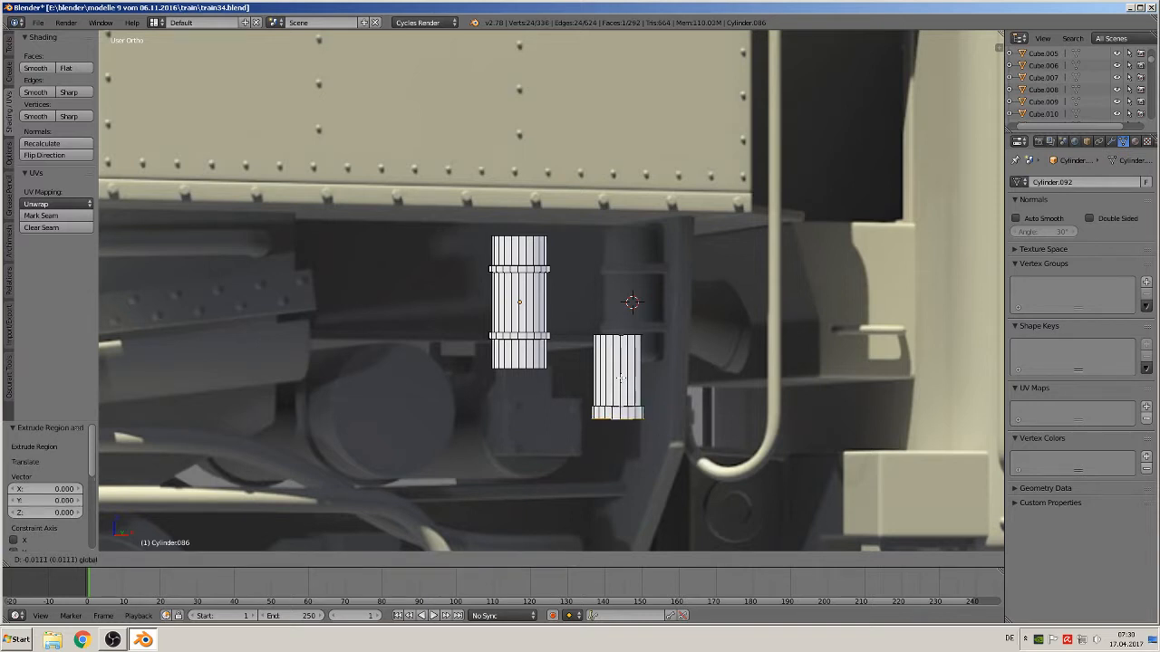
{"action": "left_click", "coordinate": [635, 419]}
Shade the cylinder object smooth
{"action": "key", "text": "Tab"}
{"action": "key", "text": "Tab"}
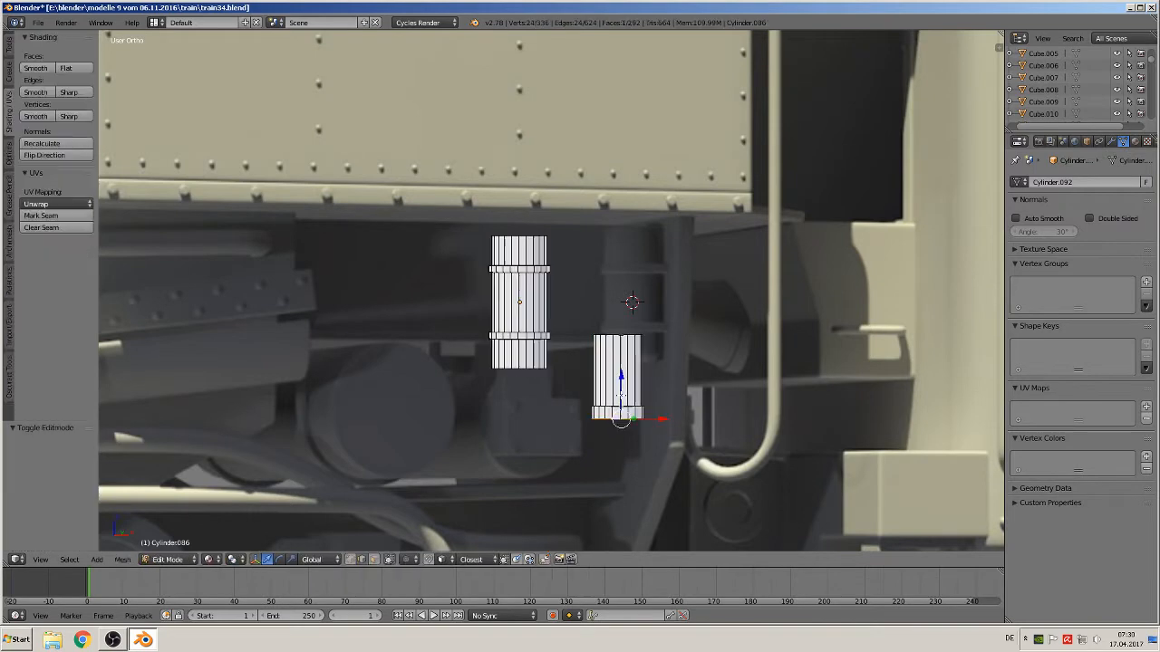
{"action": "key", "text": "Tab"}
{"action": "key", "text": "Tab"}
{"action": "key", "text": "Tab"}
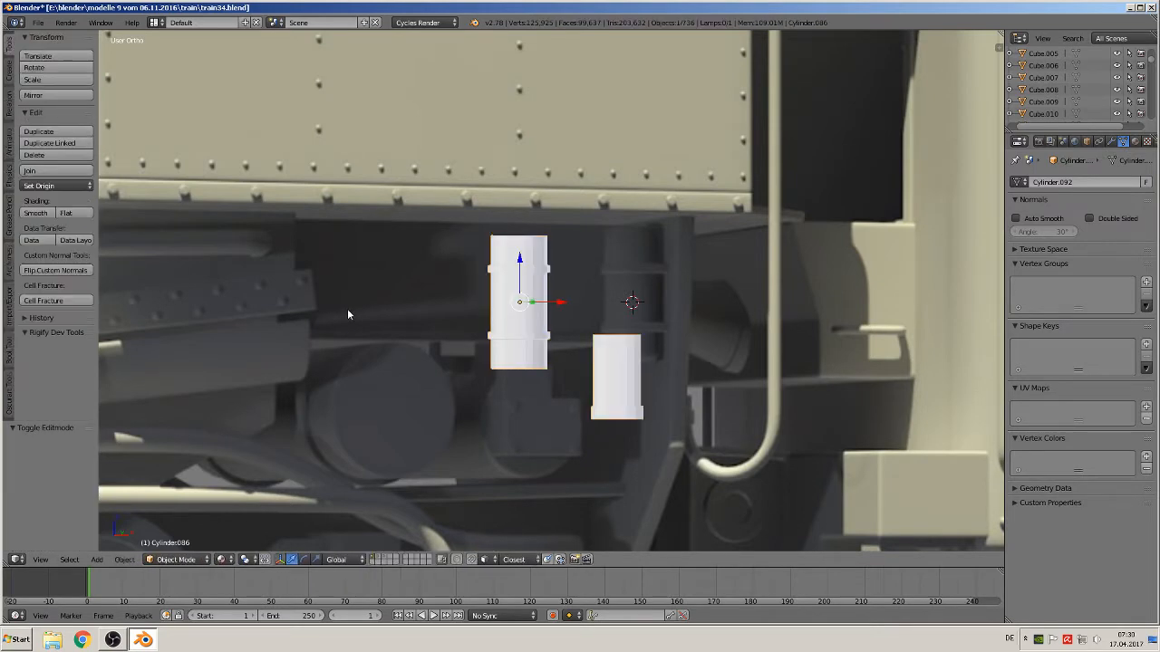
{"action": "left_click", "coordinate": [35, 213]}
{"action": "scroll", "coordinate": [505, 313], "scroll_direction": "up", "scroll_amount": 2}
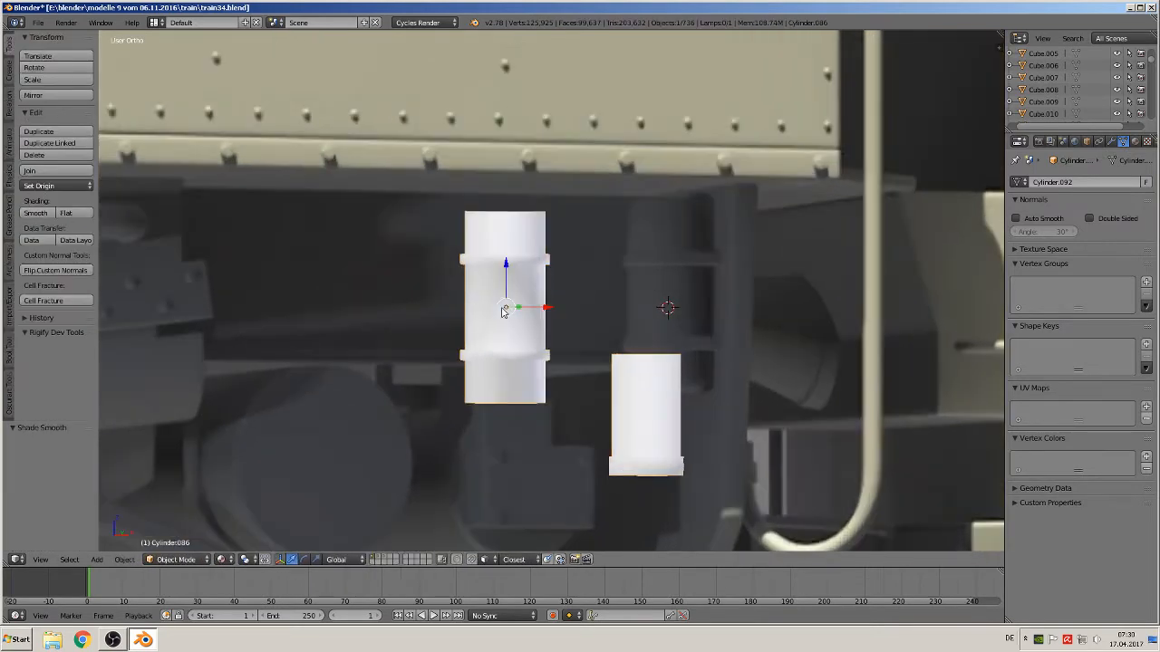
Add two loop cuts to the short cylinder, sliding them close to its top and bottom ends
{"action": "key", "text": "Tab"}
{"action": "key", "text": "ctrl+r"}
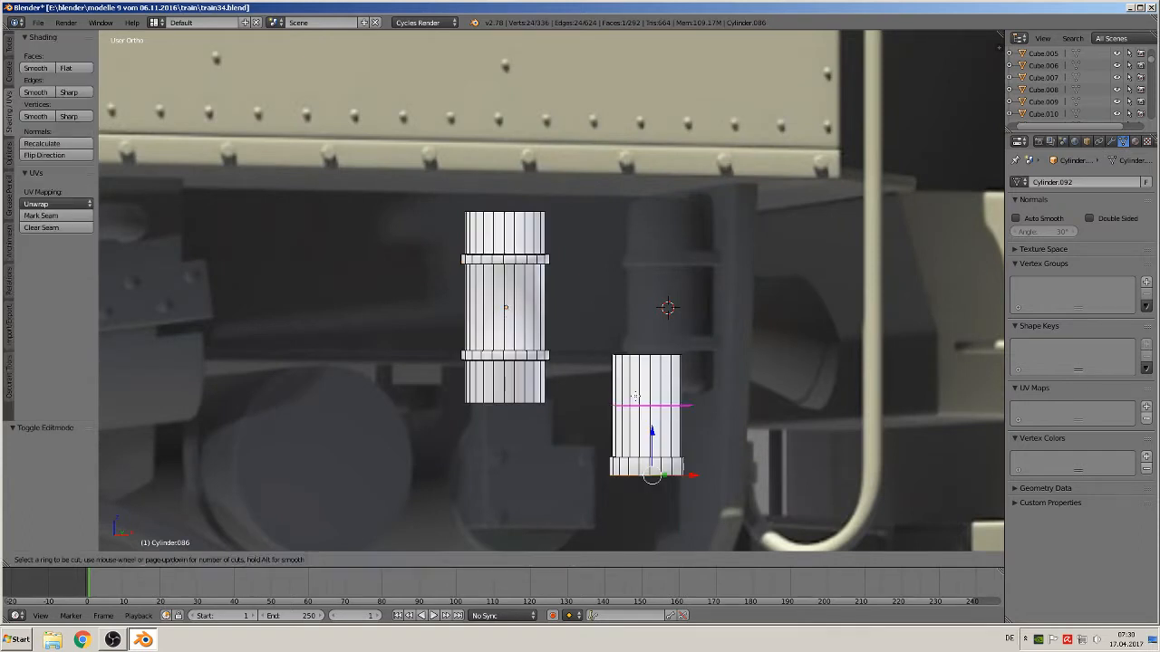
{"action": "left_click", "coordinate": [637, 399]}
{"action": "left_click", "coordinate": [642, 348]}
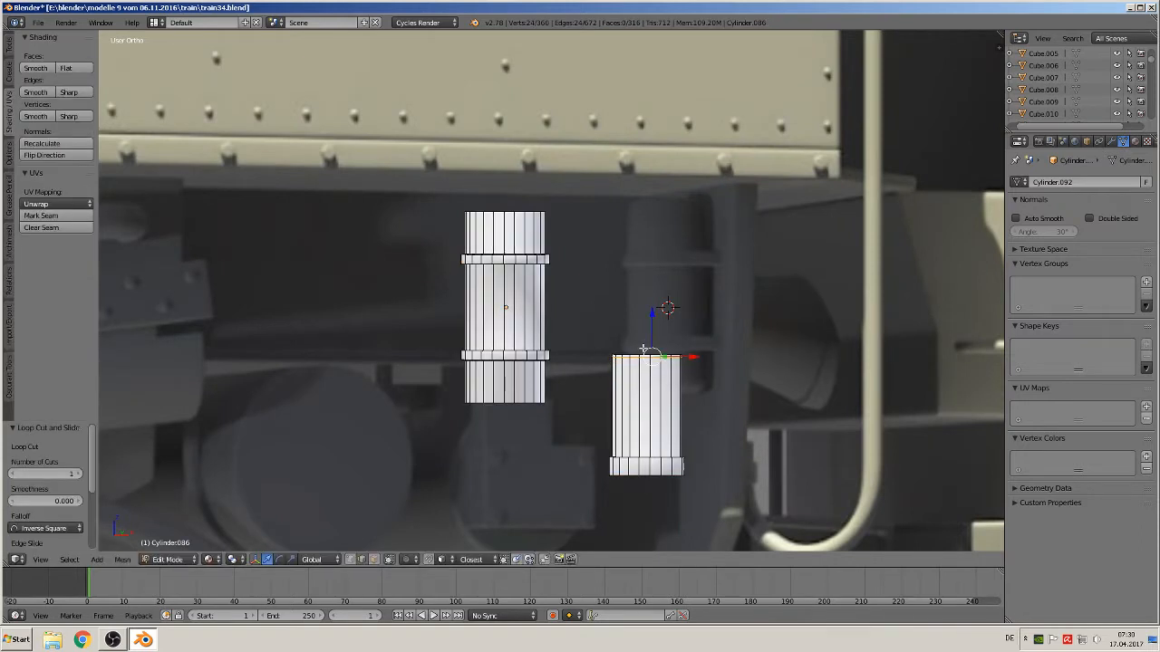
{"action": "key", "text": "ctrl+r"}
{"action": "left_click", "coordinate": [635, 410]}
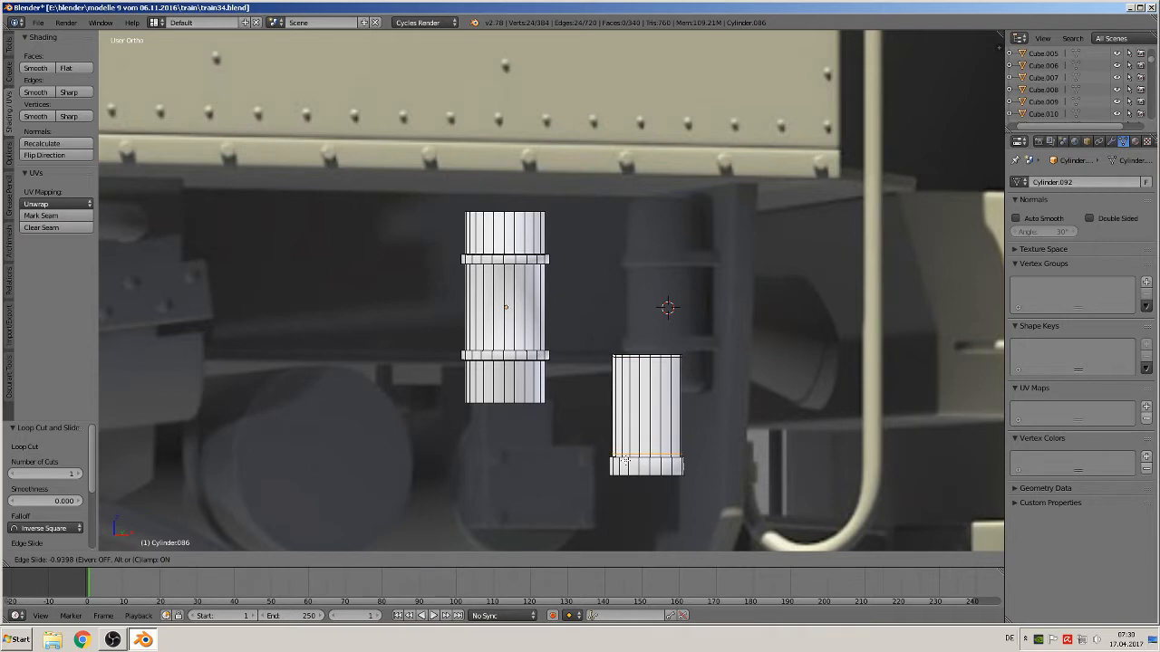
{"action": "left_click", "coordinate": [627, 457]}
Add two supporting loop cuts on the banded post cylinder near its top end and above its upper band
{"action": "key", "text": "ctrl+r"}
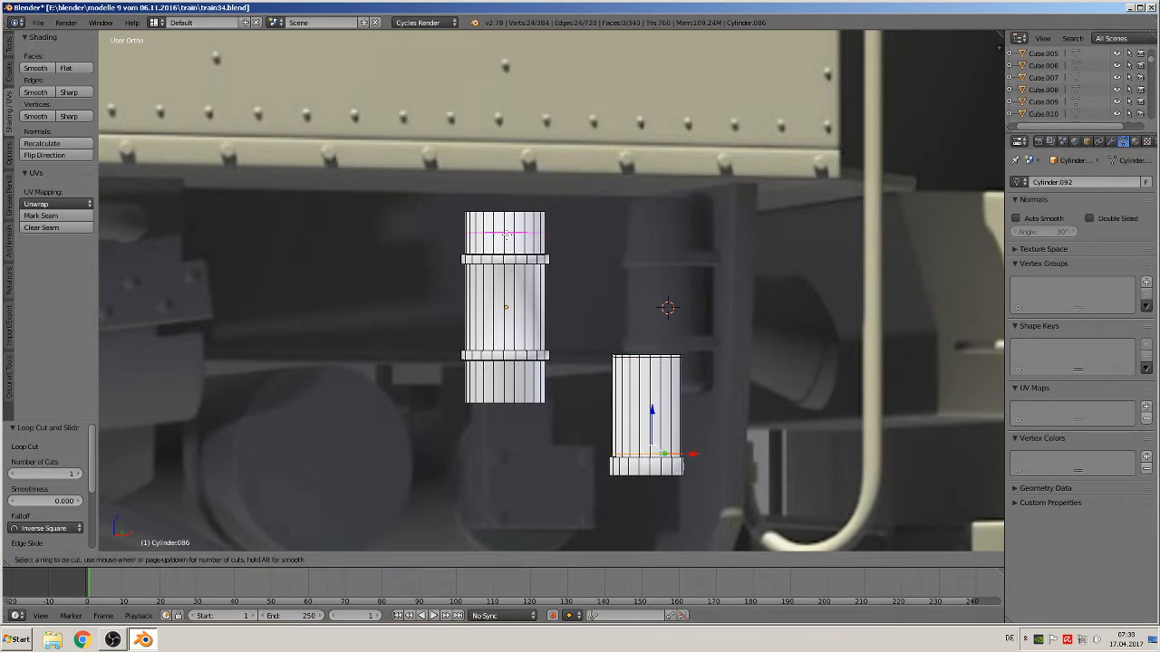
{"action": "left_click", "coordinate": [508, 258]}
{"action": "left_click", "coordinate": [506, 219]}
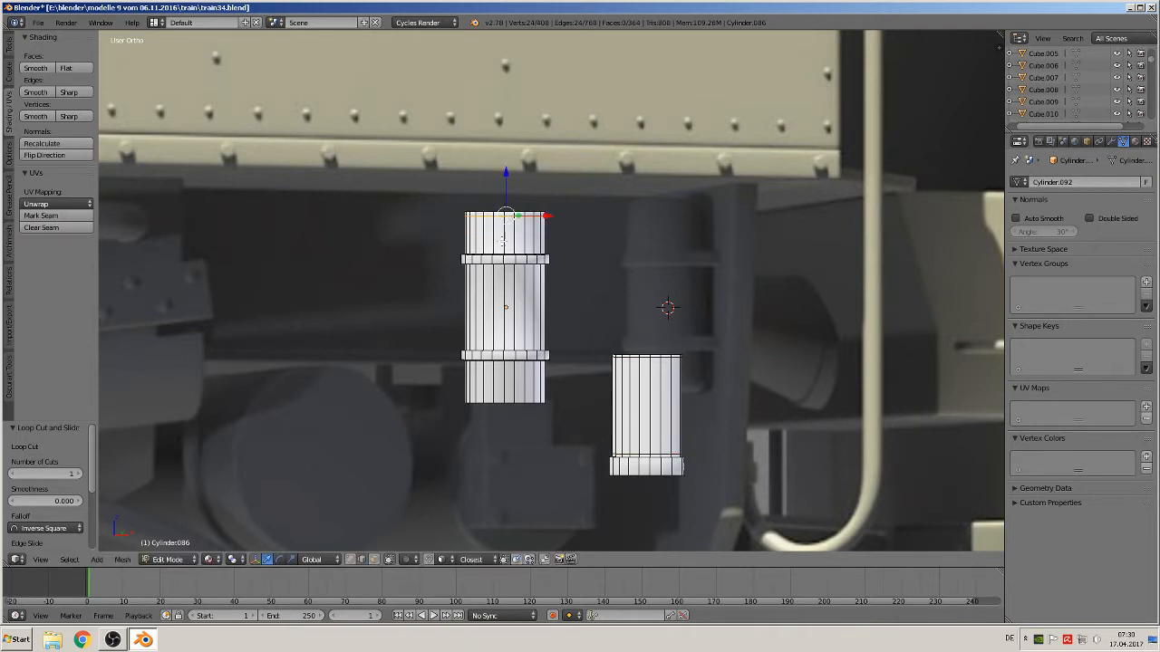
{"action": "key", "text": "ctrl+r"}
{"action": "left_click", "coordinate": [502, 239]}
{"action": "left_click", "coordinate": [503, 258]}
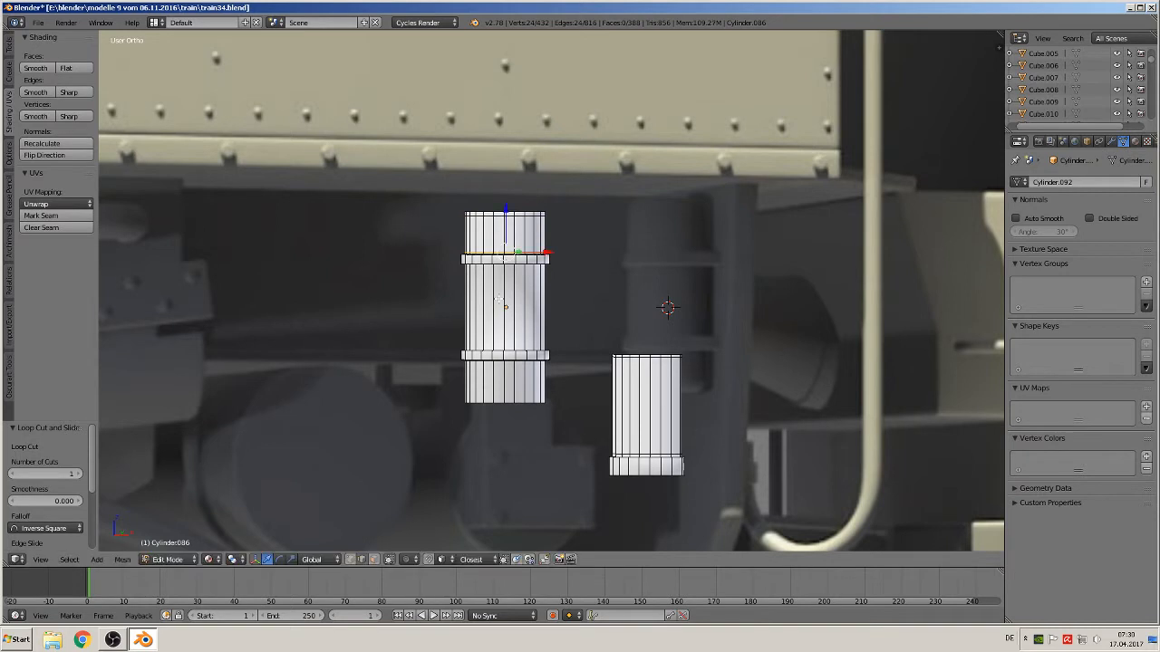
Add two supporting loop cuts on the banded post near its bottom end and below its lower band
{"action": "key", "text": "ctrl+r"}
{"action": "left_click", "coordinate": [493, 387]}
{"action": "left_click", "coordinate": [496, 400]}
{"action": "key", "text": "ctrl+r"}
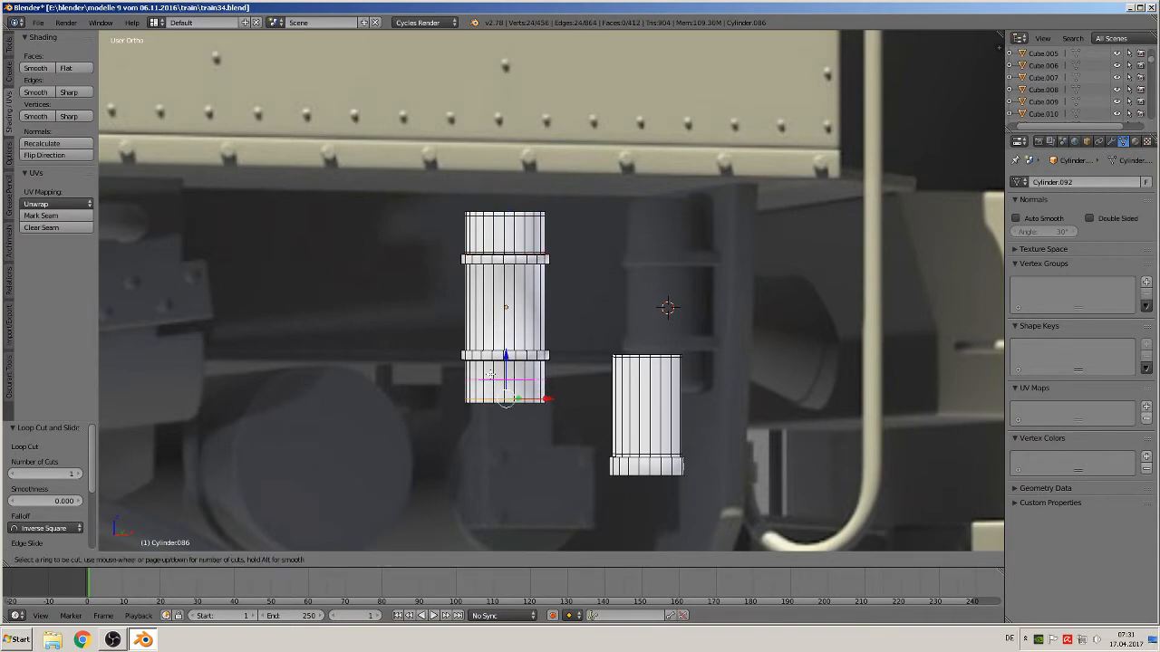
{"action": "left_click", "coordinate": [490, 377]}
{"action": "left_click", "coordinate": [496, 363]}
Add loop cuts just below the upper band and just above the lower band of the post
{"action": "scroll", "coordinate": [471, 297], "scroll_direction": "up", "scroll_amount": 3}
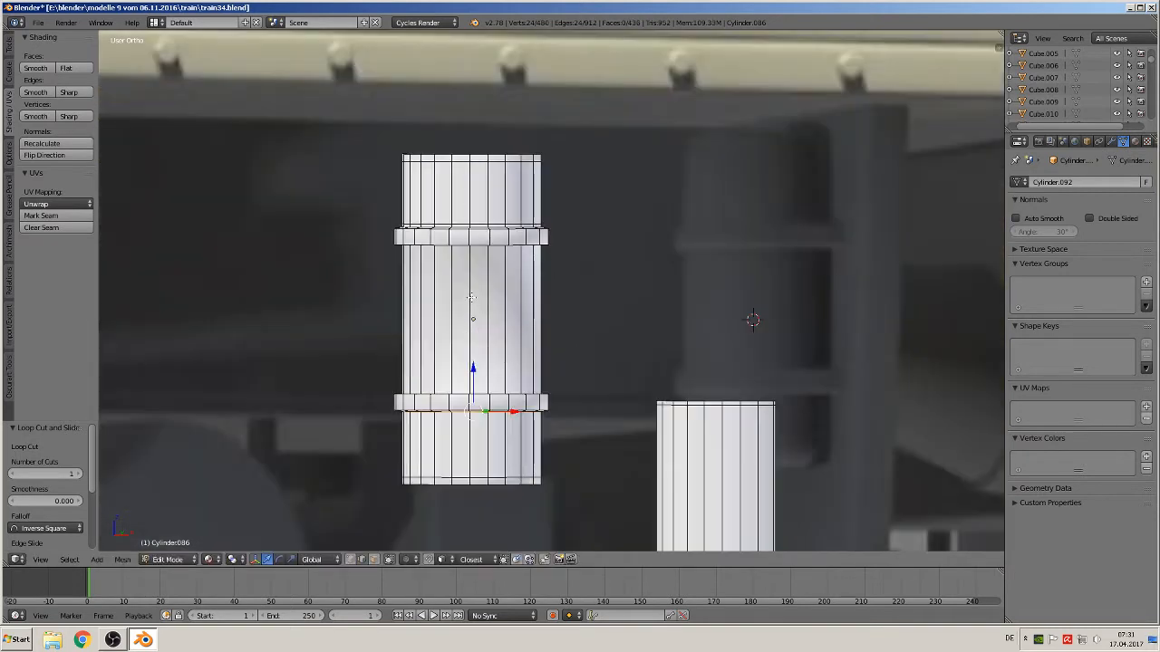
{"action": "key", "text": "ctrl+r"}
{"action": "left_click", "coordinate": [471, 313]}
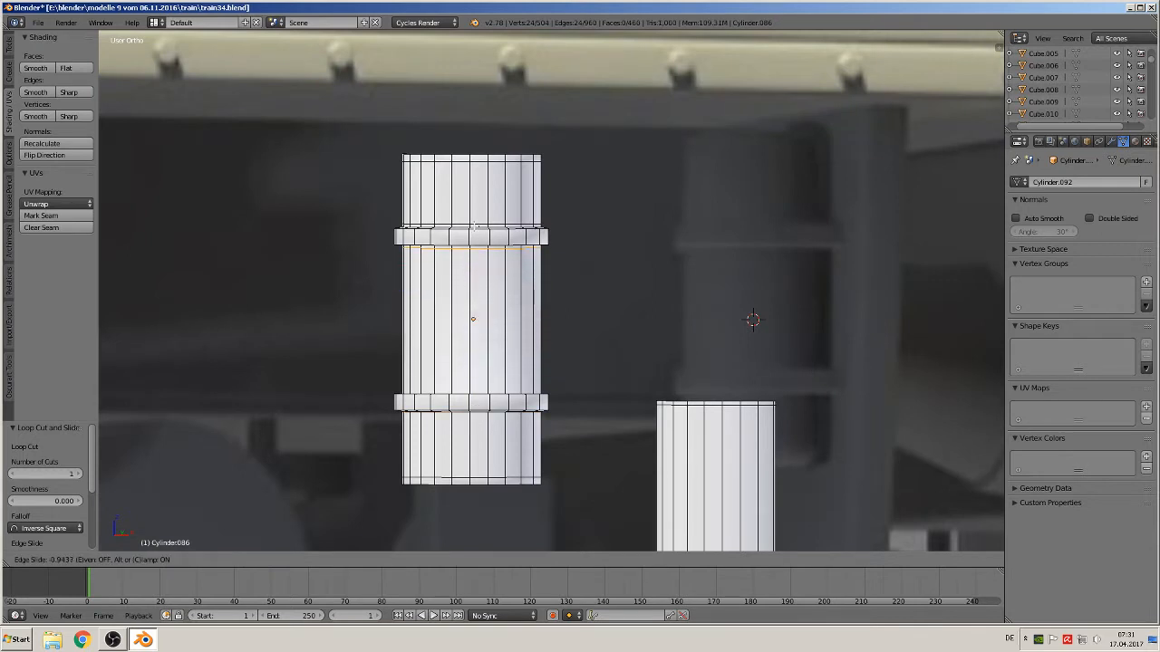
{"action": "left_click", "coordinate": [472, 226]}
{"action": "key", "text": "ctrl+r"}
{"action": "left_click", "coordinate": [453, 343]}
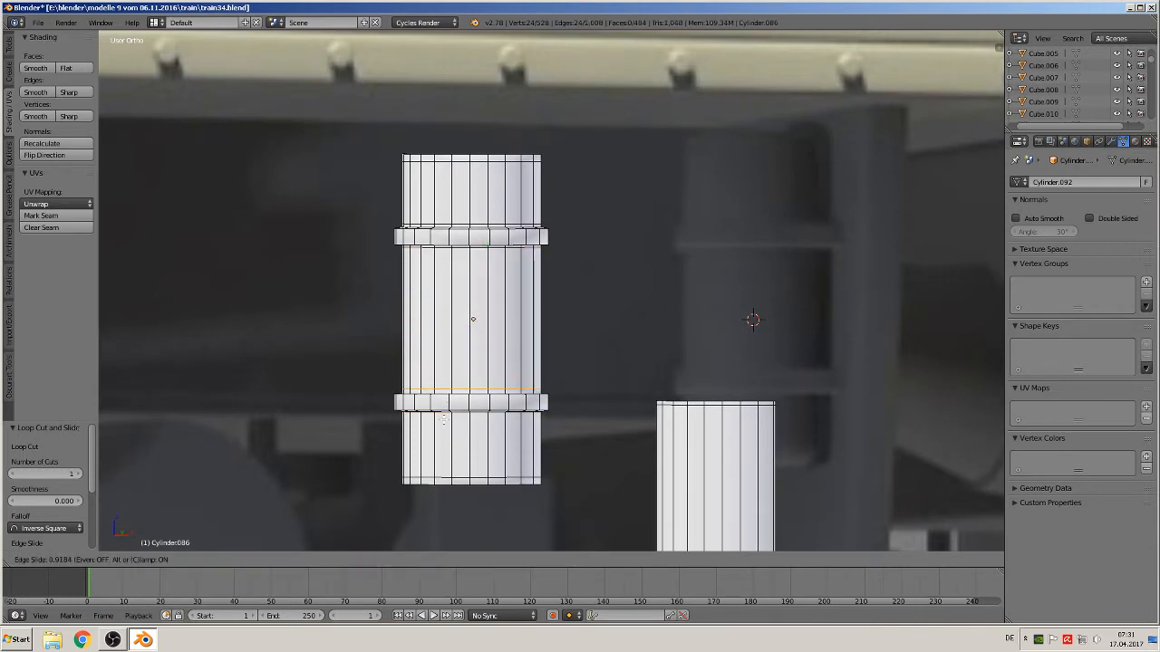
{"action": "left_click", "coordinate": [441, 406]}
Add two loop cuts inside the lower band of the post
{"action": "key", "text": "ctrl+r"}
{"action": "left_click", "coordinate": [437, 401]}
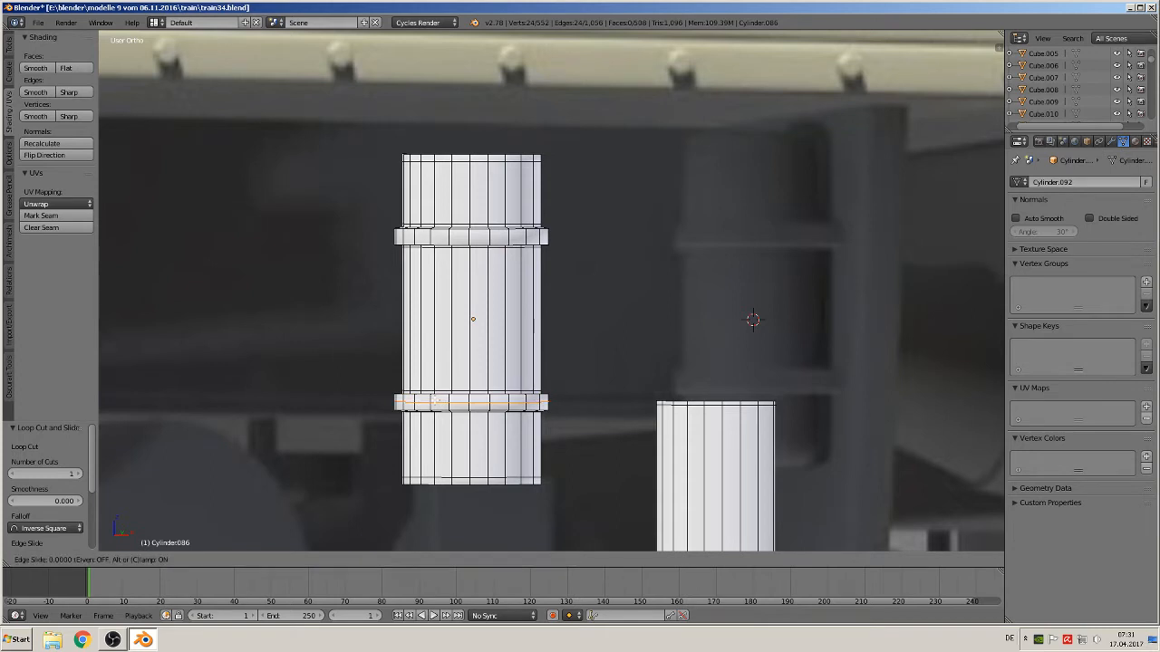
{"action": "left_click", "coordinate": [436, 401]}
{"action": "key", "text": "ctrl+r"}
{"action": "left_click", "coordinate": [437, 403]}
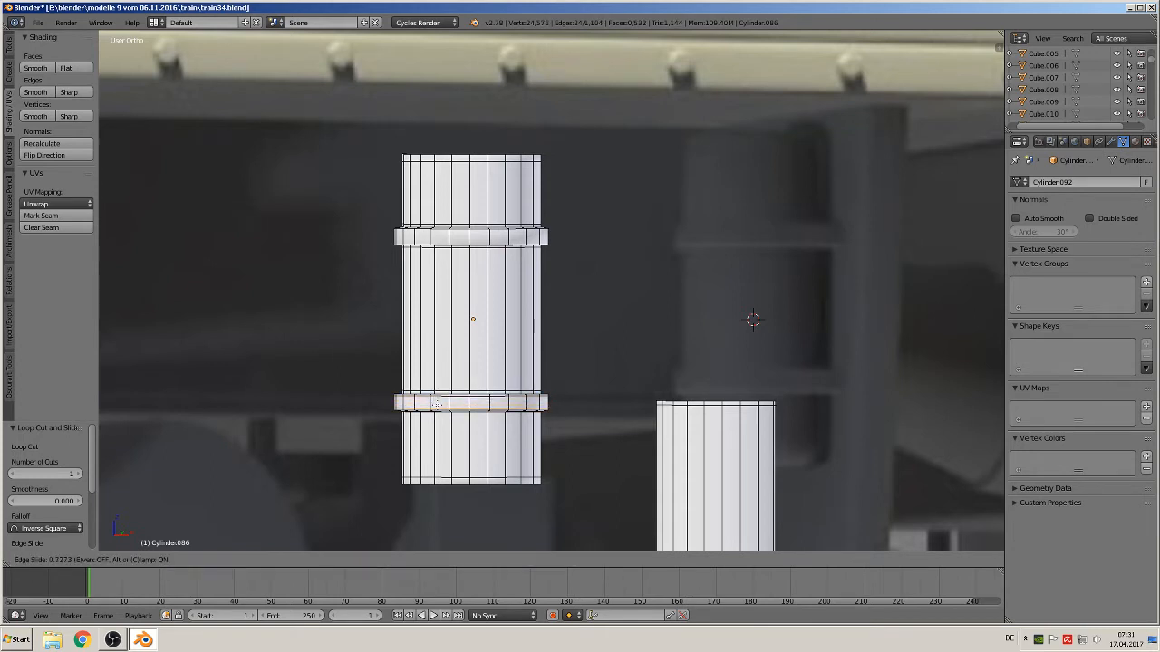
{"action": "left_click", "coordinate": [437, 403]}
Add two loop cuts inside the upper band of the post
{"action": "key", "text": "ctrl+r"}
{"action": "left_click", "coordinate": [456, 236]}
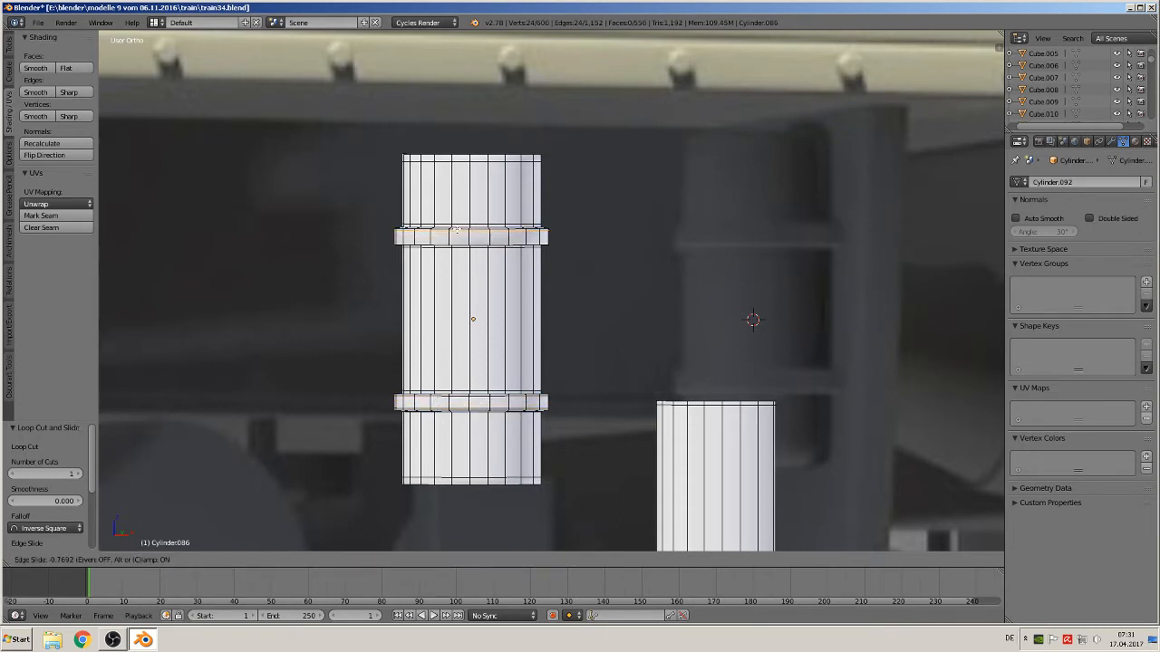
{"action": "left_click", "coordinate": [455, 232]}
{"action": "key", "text": "ctrl+r"}
{"action": "left_click", "coordinate": [454, 238]}
{"action": "left_click", "coordinate": [455, 237]}
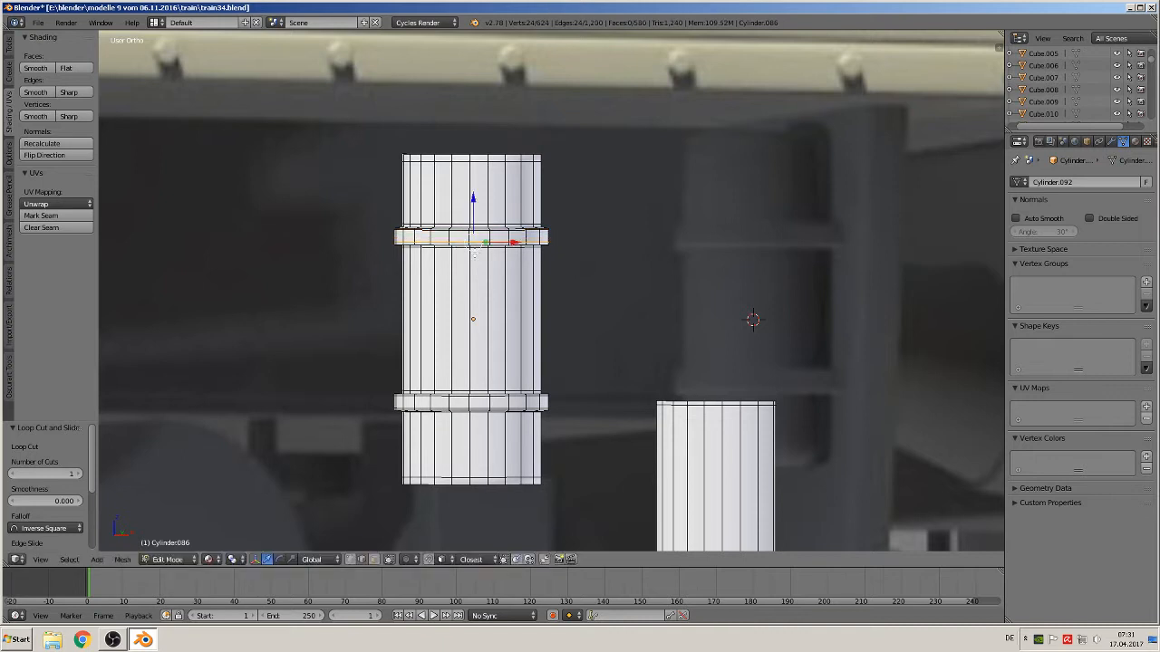
Select the whole short cylinder and rotate it by about -59 degrees
{"action": "scroll", "coordinate": [575, 402], "scroll_direction": "down", "scroll_amount": 2}
{"action": "key", "text": "a"}
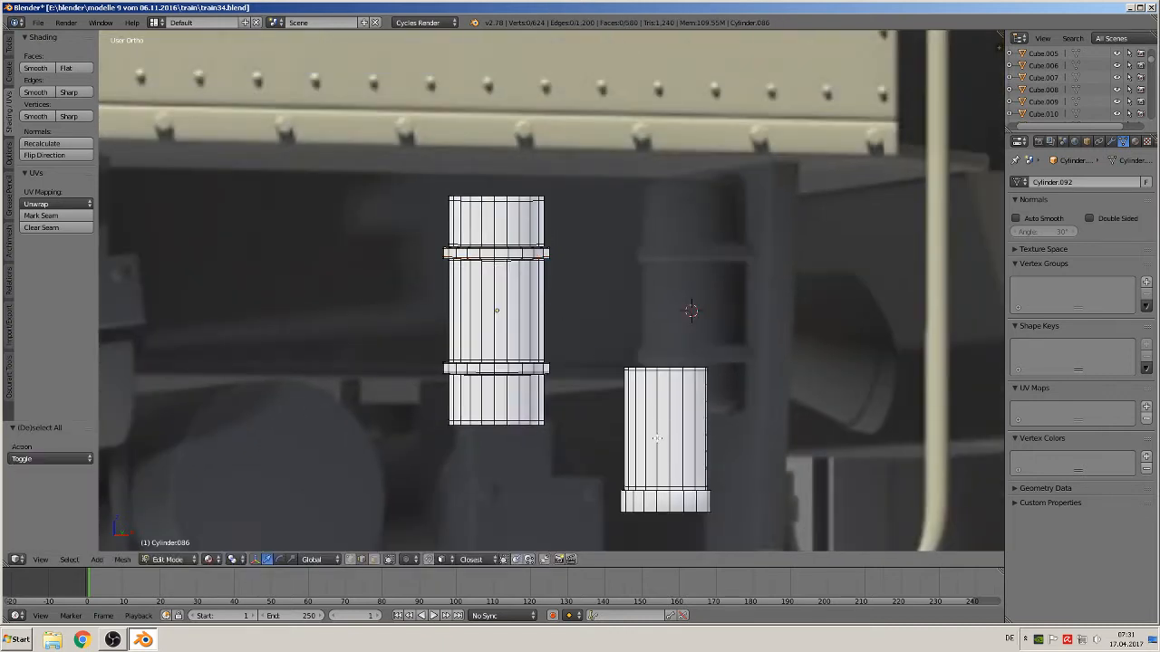
{"action": "key", "text": "l"}
{"action": "key", "text": "r"}
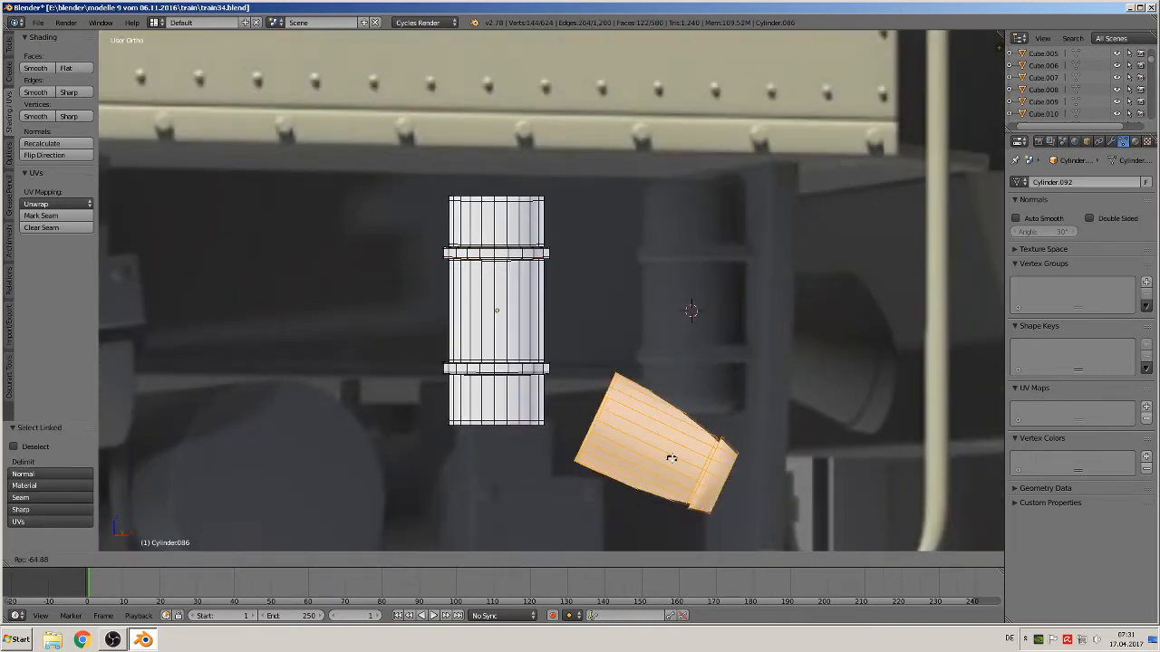
{"action": "left_click", "coordinate": [733, 434]}
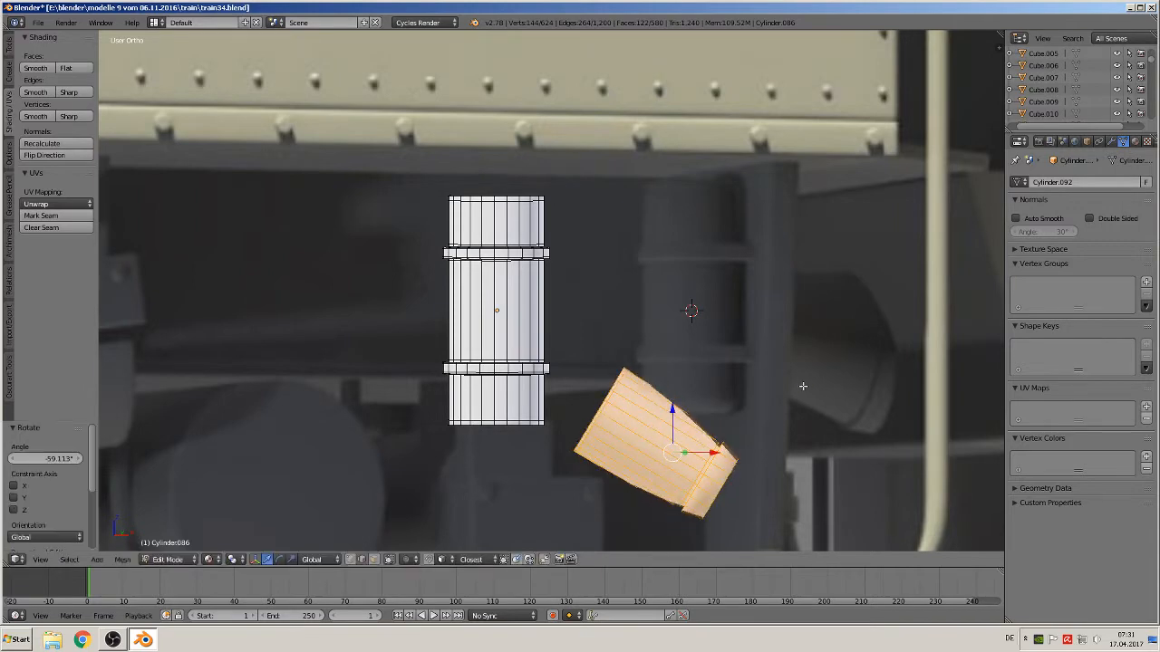
Move the cylinder object along Y by about -0.206
{"action": "middle_click_drag", "start_coordinate": [775, 438], "coordinate": [612, 323]}
{"action": "key", "text": "Tab"}
{"action": "key", "text": "g"}
{"action": "key", "text": "y"}
{"action": "left_click", "coordinate": [400, 334]}
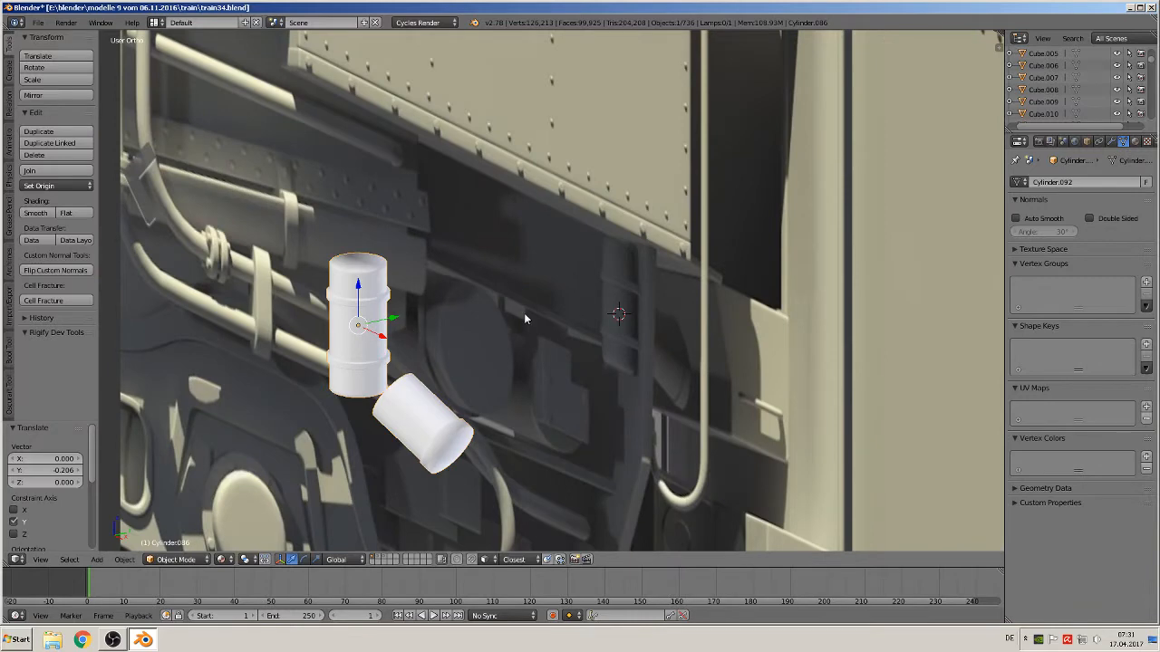
{"action": "key", "text": "KP_1"}
{"action": "scroll", "coordinate": [486, 370], "scroll_direction": "up", "scroll_amount": 1}
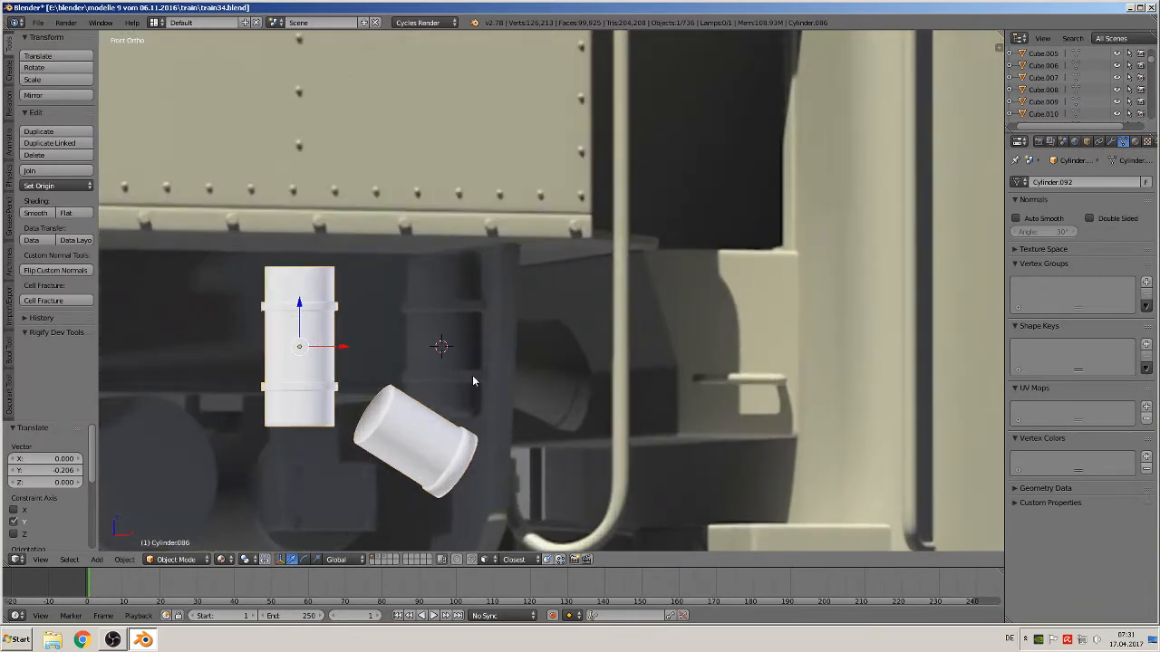
{"action": "key", "text": "Tab"}
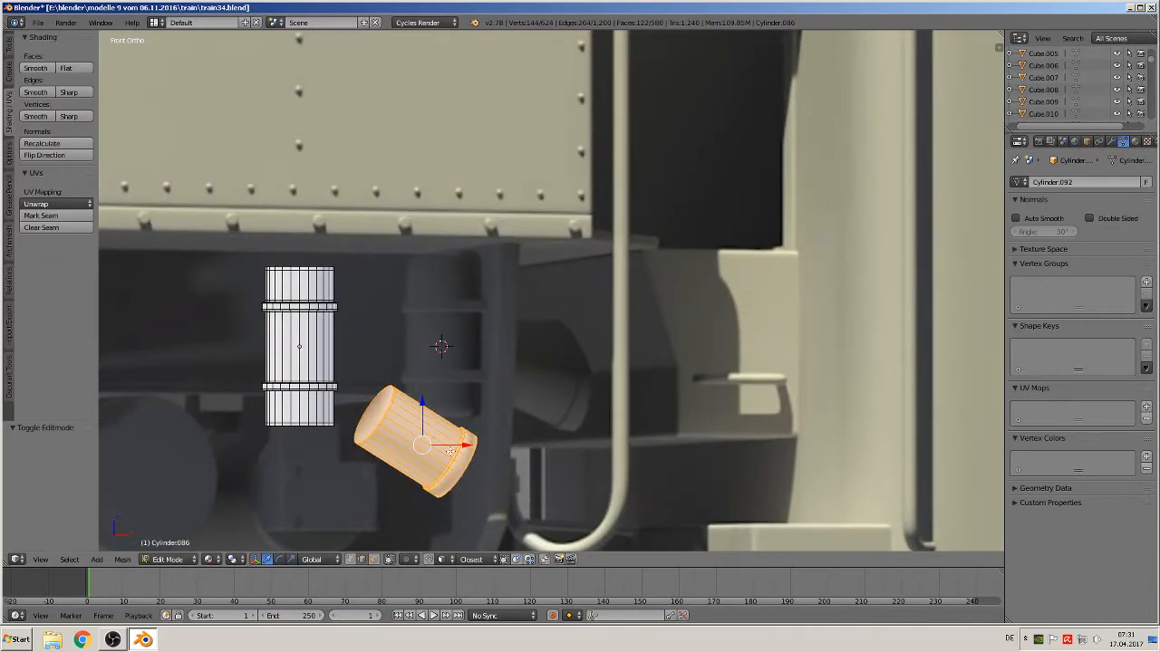
Move the short cylinder's mesh up against the side of the banded post, about -0.051 in X and 0.040 in Z
{"action": "mouse_move", "coordinate": [434, 469]}
{"action": "middle_mouse_down"}
{"action": "mouse_move", "coordinate": [381, 474]}
{"action": "mouse_move", "coordinate": [416, 485]}
{"action": "mouse_move", "coordinate": [417, 464]}
{"action": "middle_mouse_up"}
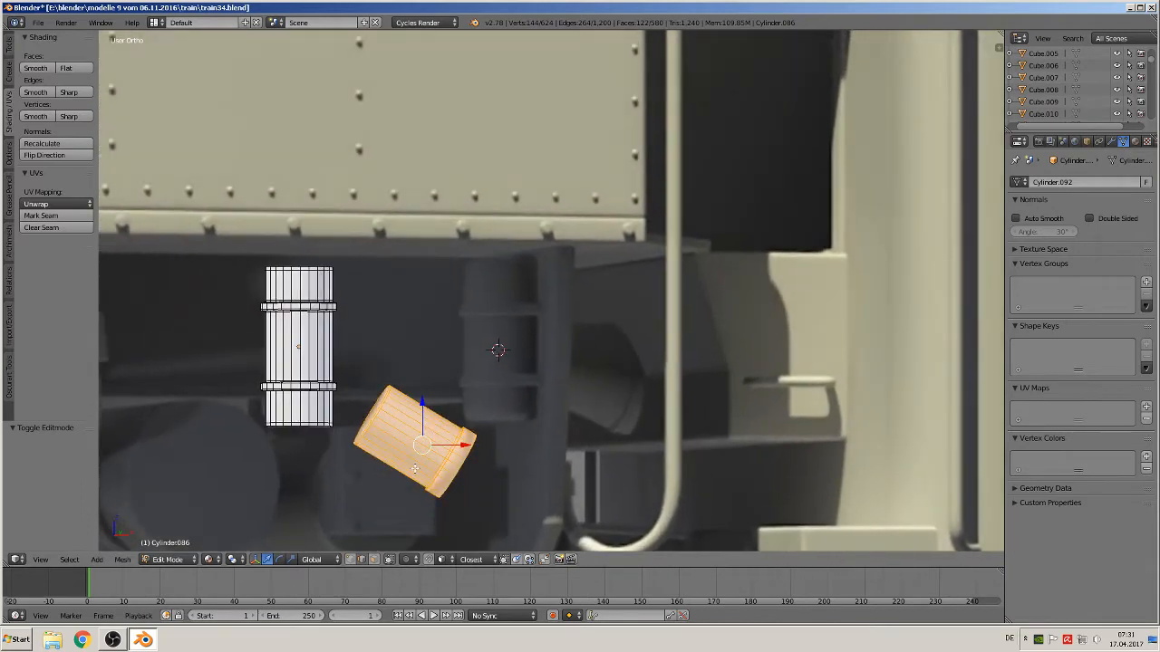
{"action": "key", "text": "KP_1"}
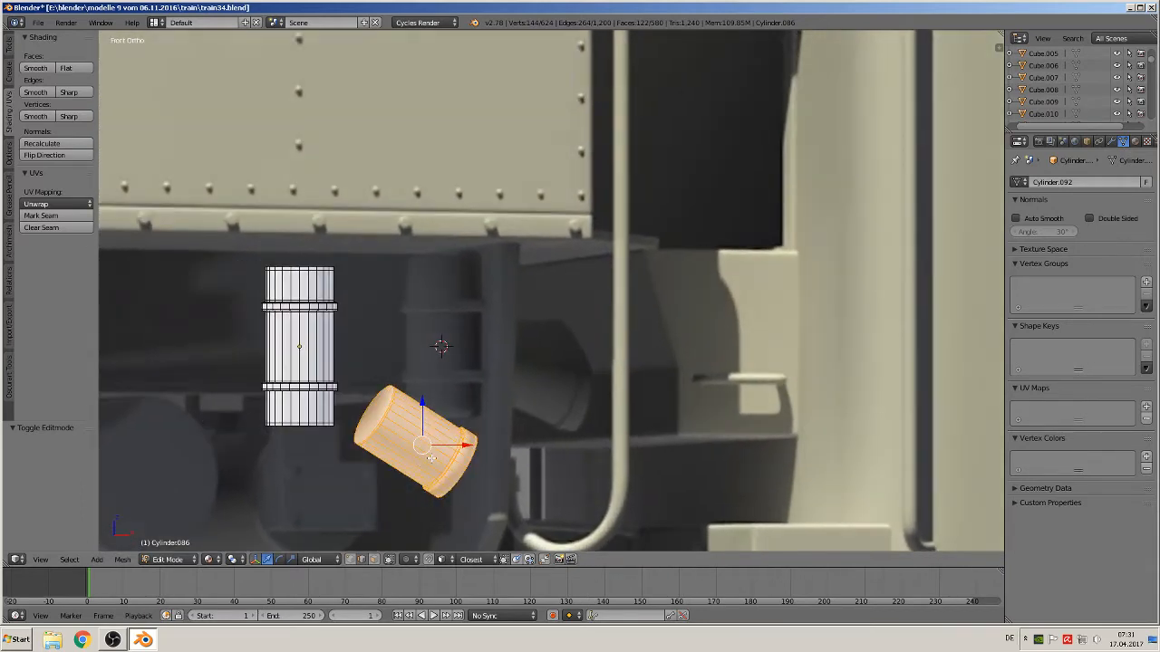
{"action": "key", "text": "KP_5"}
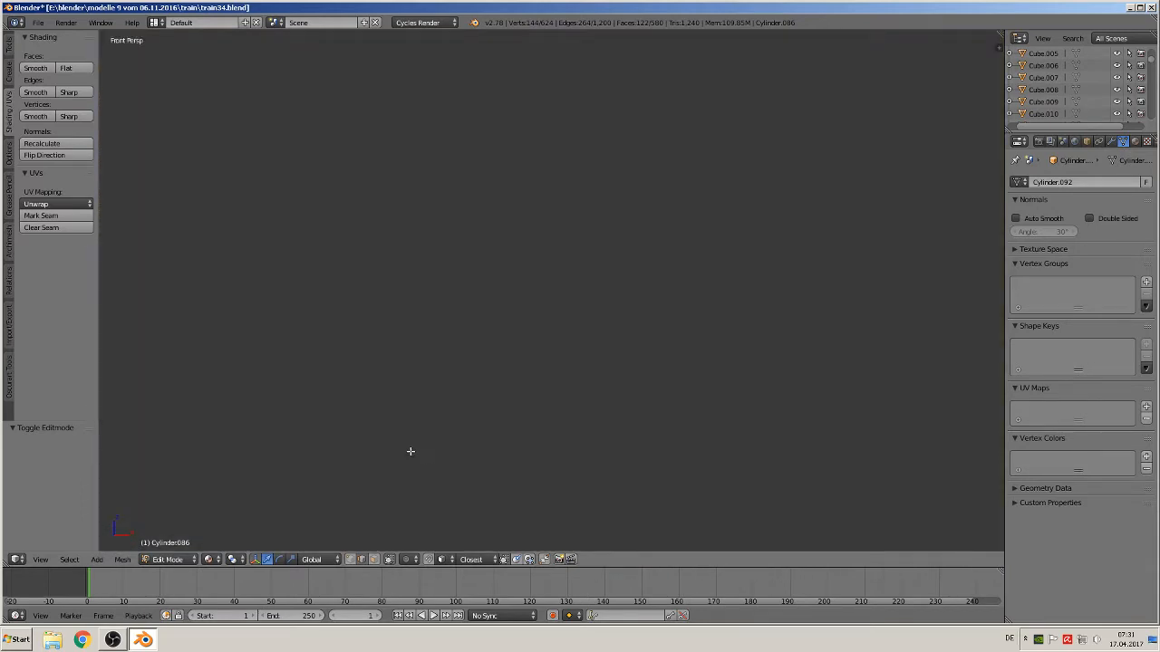
{"action": "scroll", "coordinate": [416, 459], "scroll_direction": "down", "scroll_amount": 10}
{"action": "scroll", "coordinate": [444, 437], "scroll_direction": "up", "scroll_amount": 8}
{"action": "scroll", "coordinate": [459, 411], "scroll_direction": "down", "scroll_amount": 5}
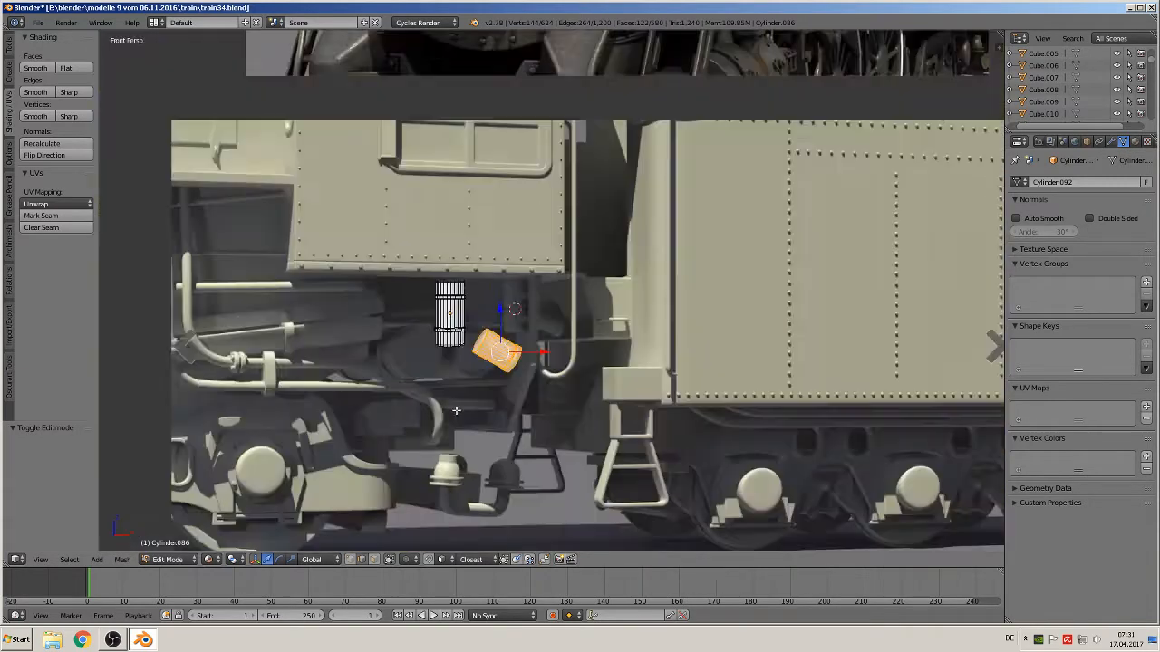
{"action": "scroll", "coordinate": [456, 410], "scroll_direction": "down", "scroll_amount": 4}
{"action": "scroll", "coordinate": [480, 419], "scroll_direction": "up", "scroll_amount": 6}
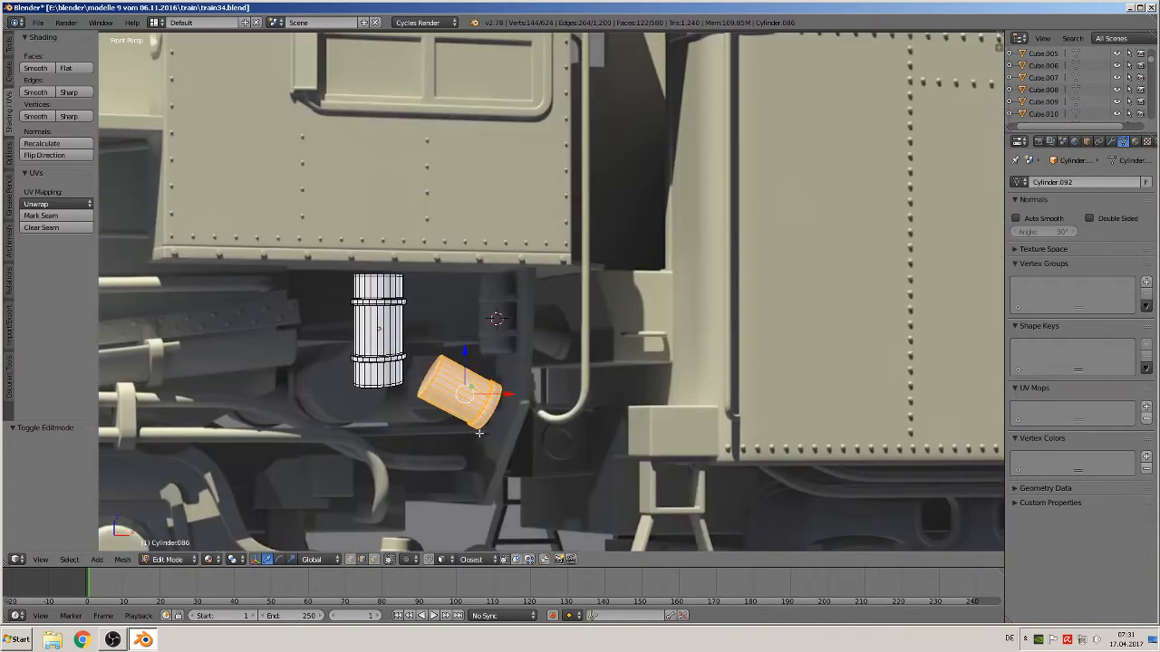
{"action": "key", "text": "g"}
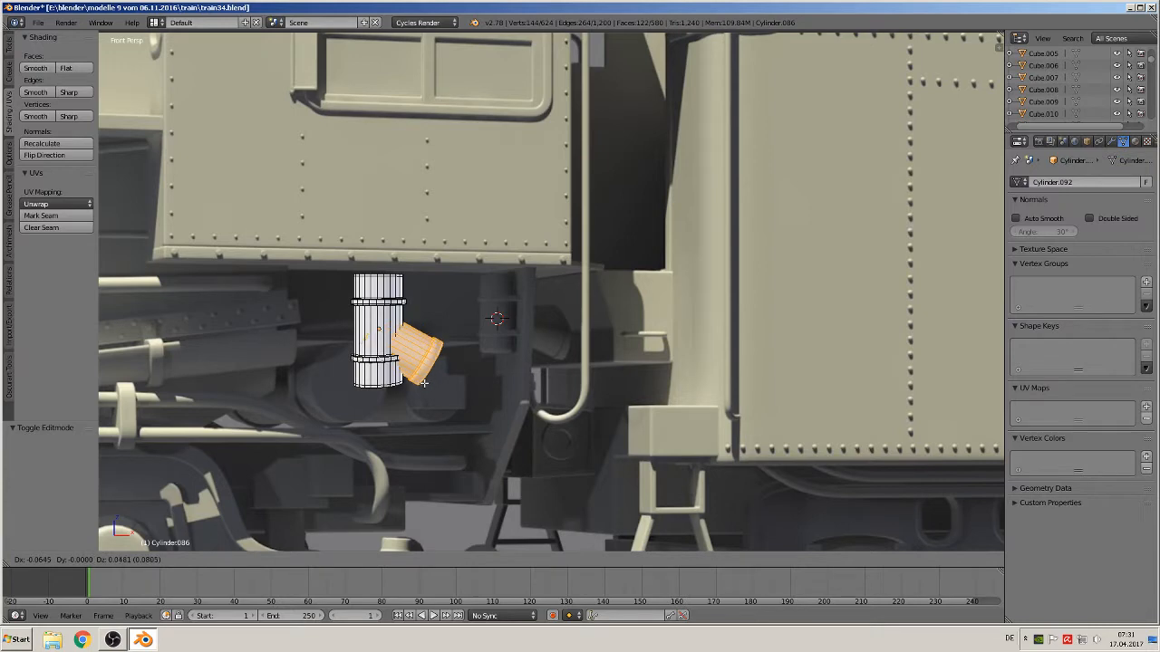
{"action": "left_click", "coordinate": [436, 390]}
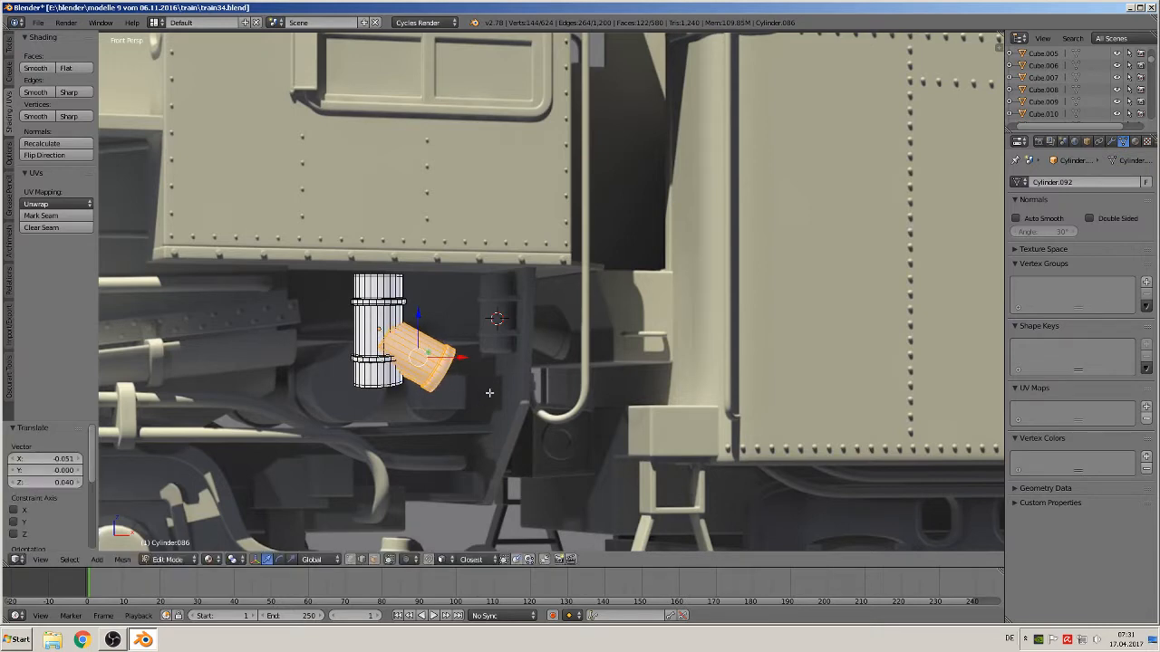
In top view, rotate the short cylinder about 22.7 degrees around the post
{"action": "scroll", "coordinate": [490, 393], "scroll_direction": "down", "scroll_amount": 7}
{"action": "key", "text": "KP_Decimal"}
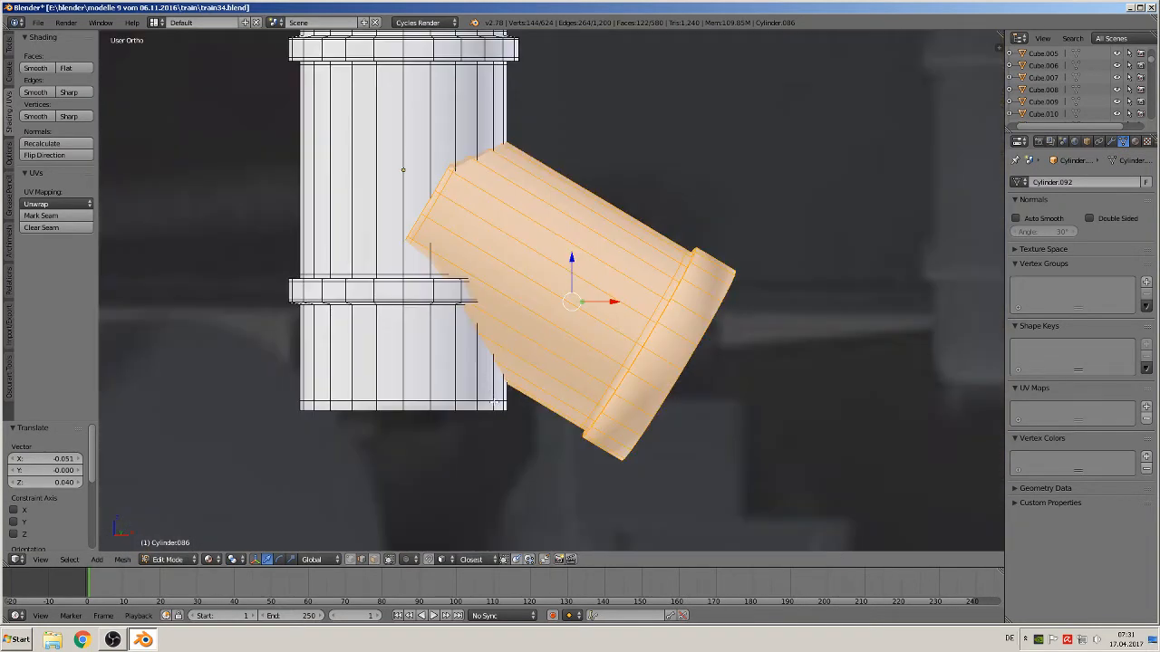
{"action": "scroll", "coordinate": [489, 393], "scroll_direction": "down", "scroll_amount": 6}
{"action": "scroll", "coordinate": [602, 373], "scroll_direction": "up", "scroll_amount": 1}
{"action": "middle_click_drag", "start_coordinate": [603, 373], "coordinate": [491, 477]}
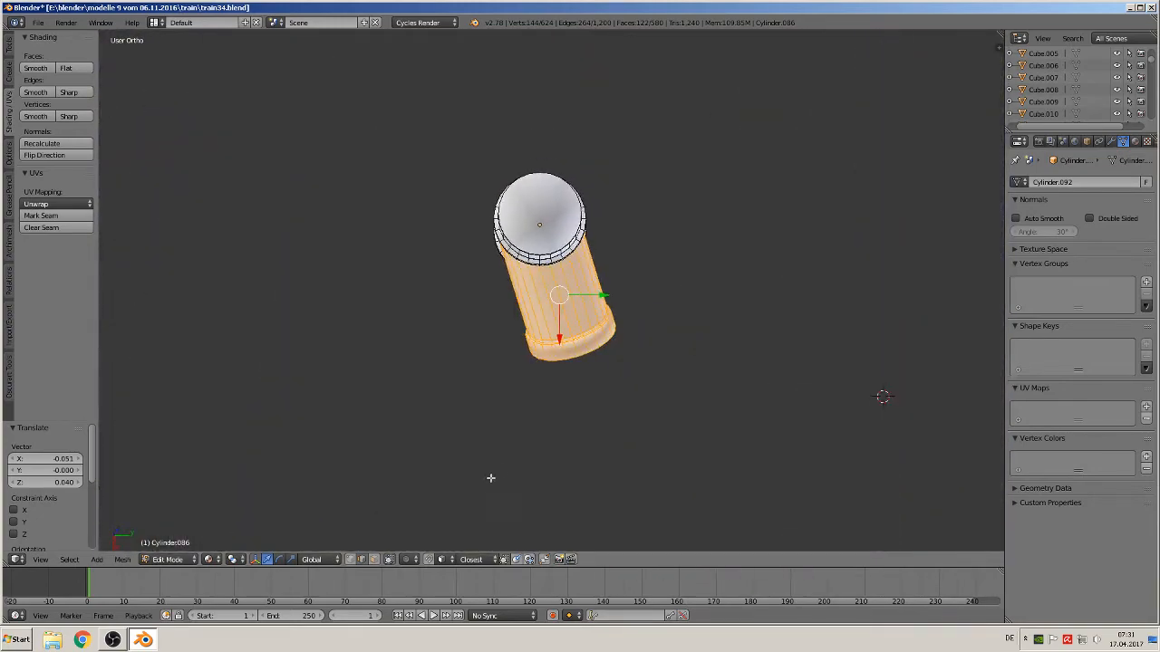
{"action": "key", "text": "KP_7"}
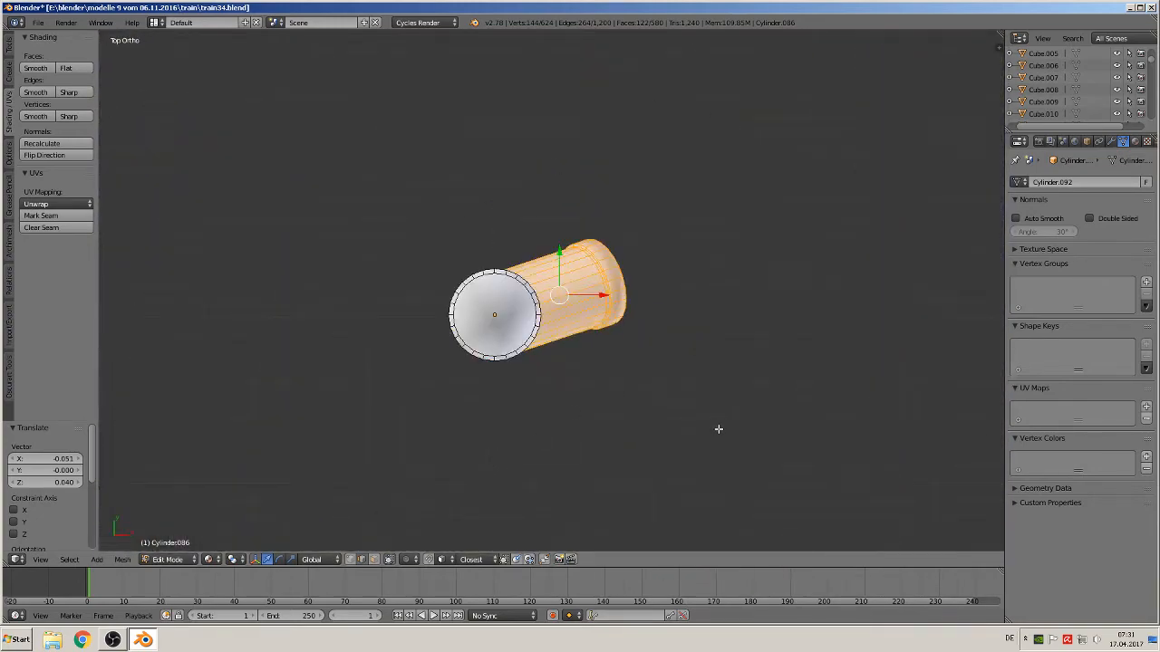
{"action": "key", "text": "r"}
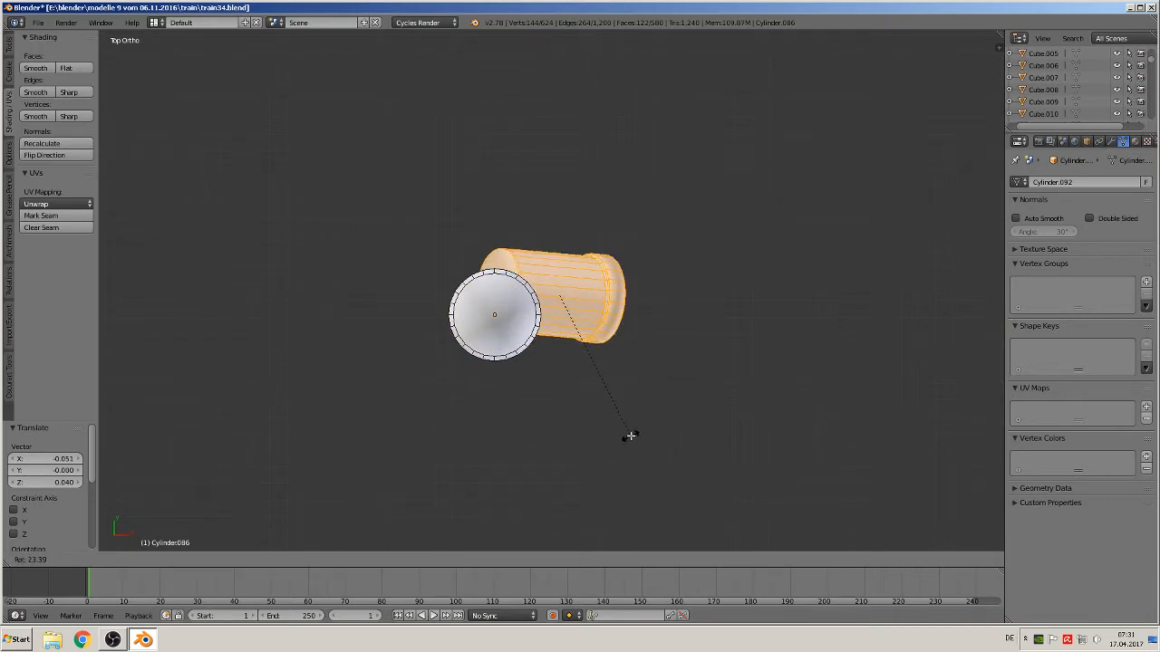
{"action": "left_click", "coordinate": [630, 436]}
Shift the short cylinder along Y and correct its rotation by about -2.3 degrees to sit centred on the post
{"action": "key", "text": "g"}
{"action": "key", "text": "y"}
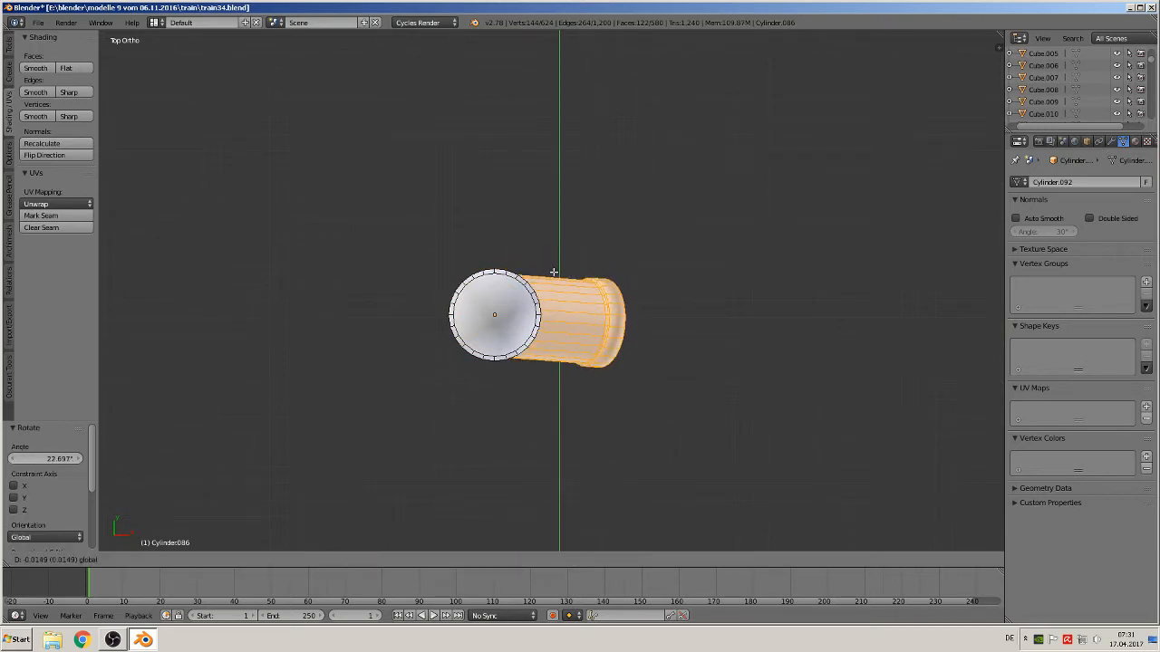
{"action": "left_click", "coordinate": [553, 272]}
{"action": "key", "text": "r"}
{"action": "left_click", "coordinate": [616, 386]}
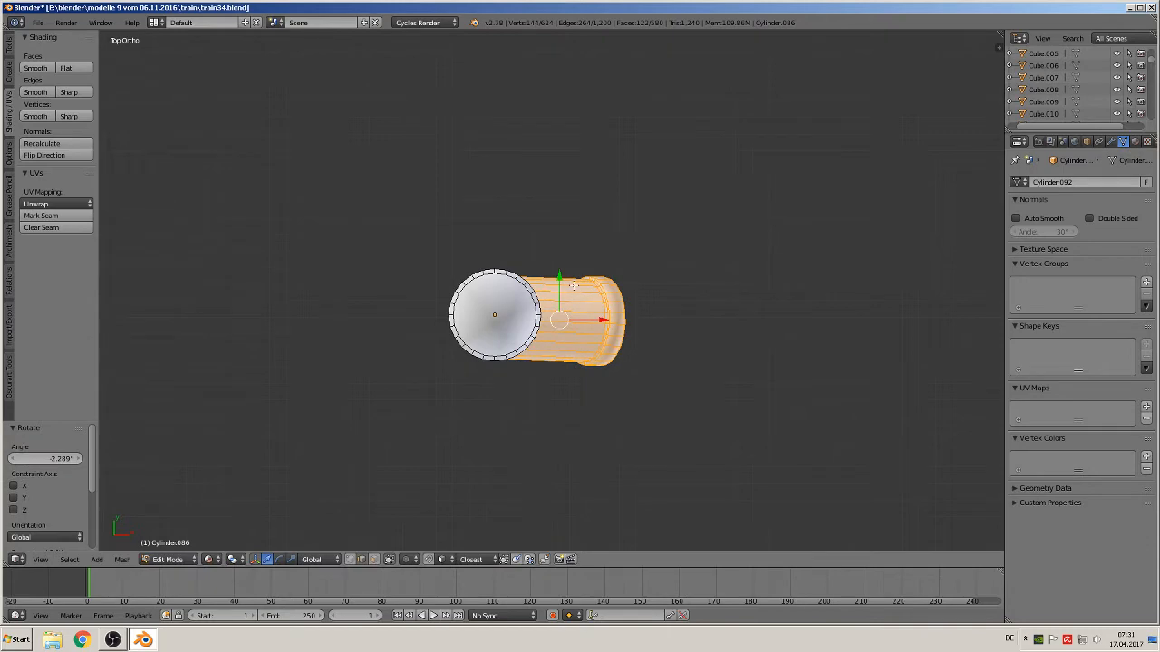
{"action": "left_click_drag", "start_coordinate": [560, 277], "coordinate": [558, 271]}
Scale the short cylinder down to about 0.933
{"action": "key", "text": "KP_1"}
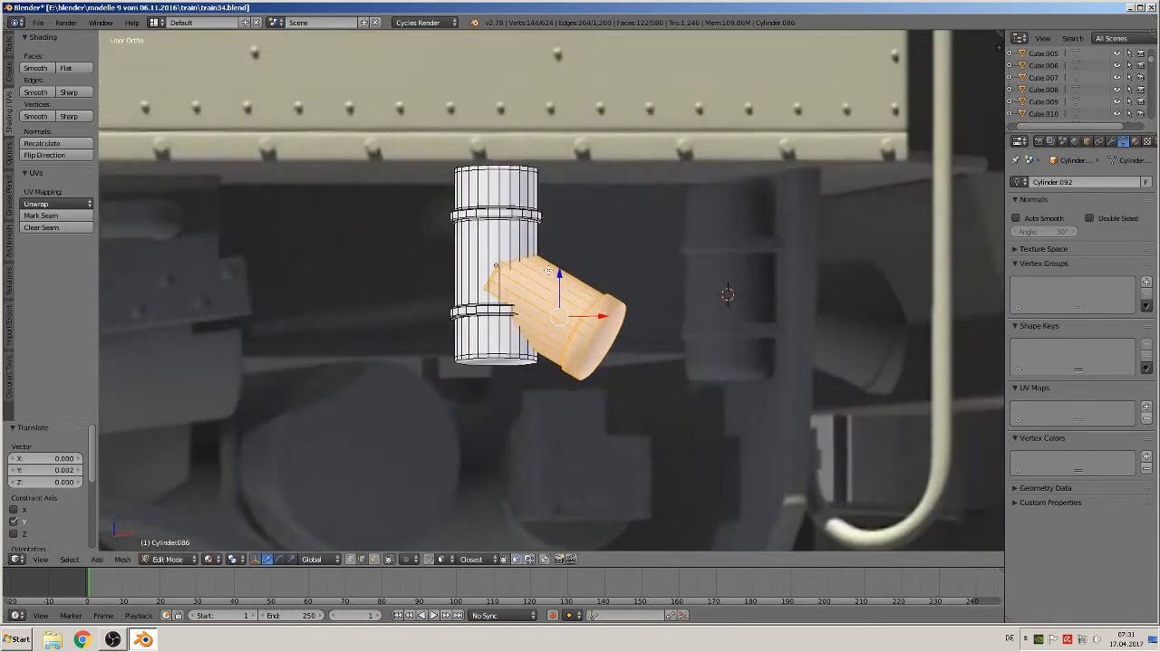
{"action": "middle_click_drag", "start_coordinate": [548, 270], "coordinate": [563, 267]}
{"action": "key", "text": "s"}
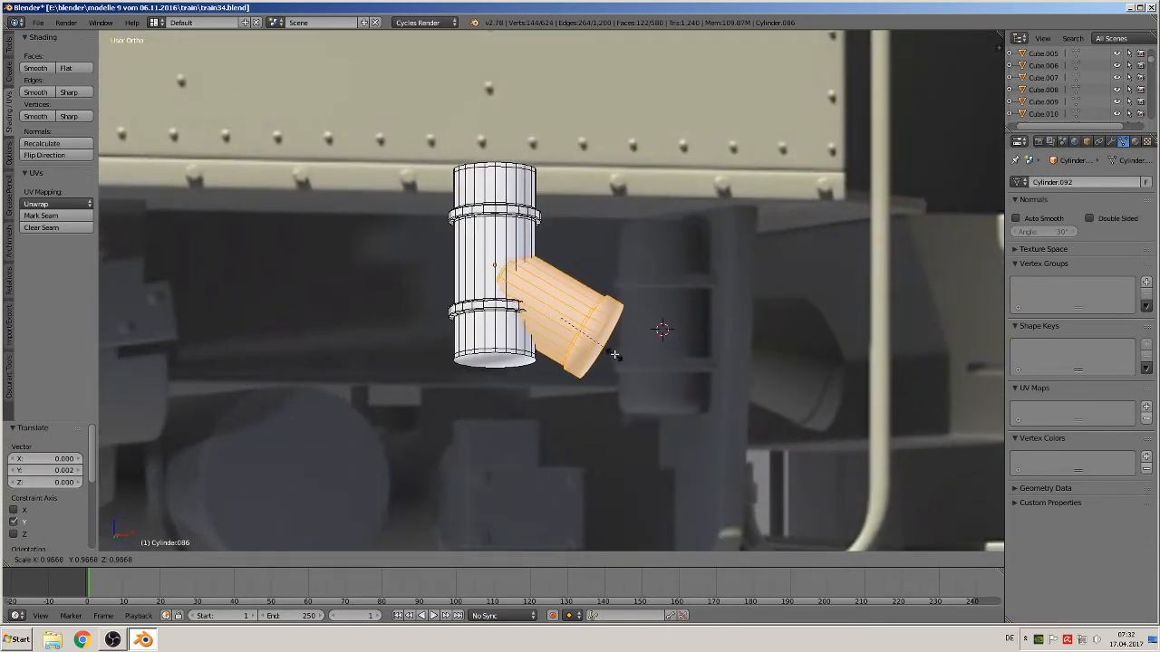
{"action": "left_click", "coordinate": [614, 353]}
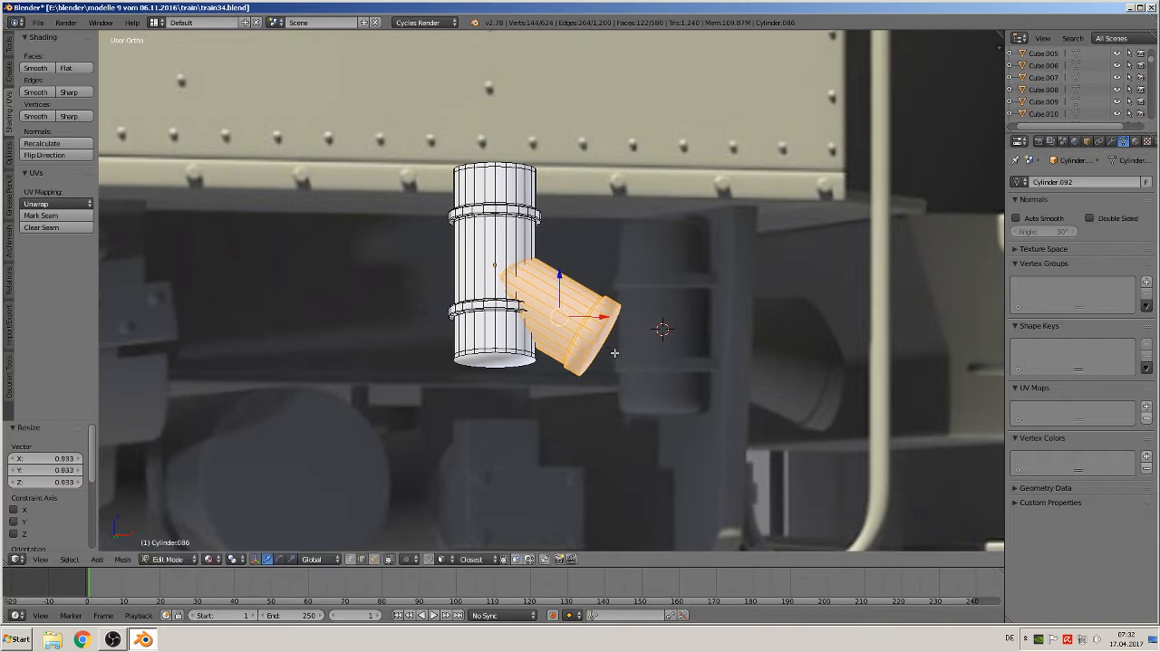
Select the end ring of the branch pipe through the mesh and move it outward to lengthen the branch
{"action": "key", "text": "Tab"}
{"action": "middle_click_drag", "start_coordinate": [618, 359], "coordinate": [616, 385]}
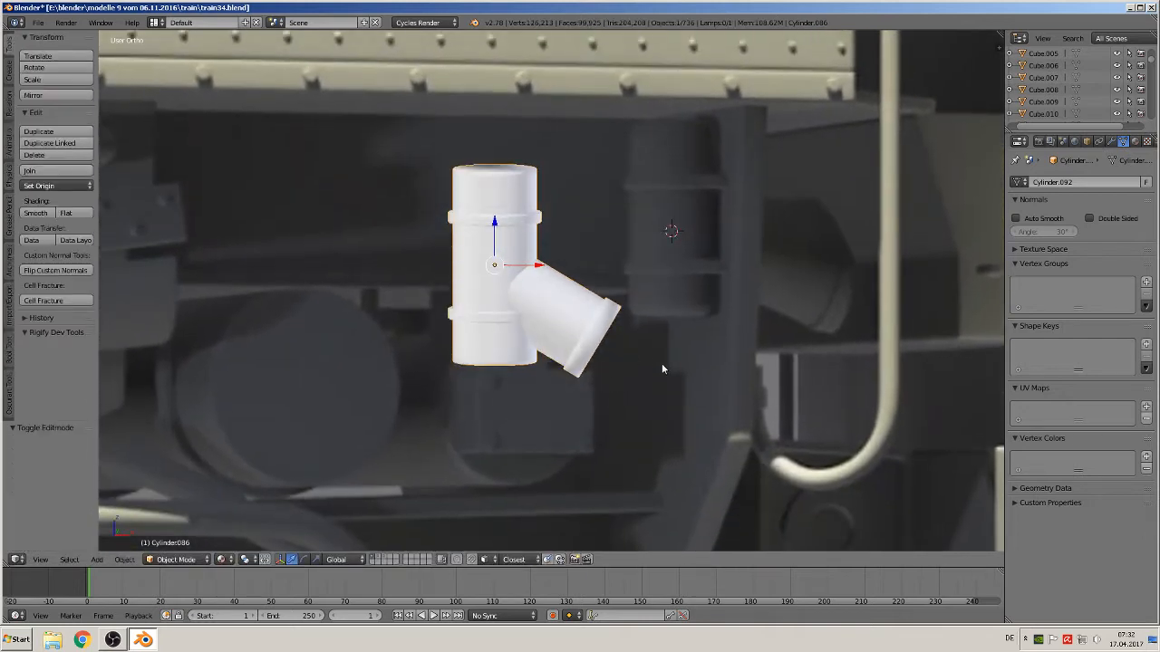
{"action": "key", "text": "Tab"}
{"action": "key", "text": "Tab"}
{"action": "key", "text": "Tab"}
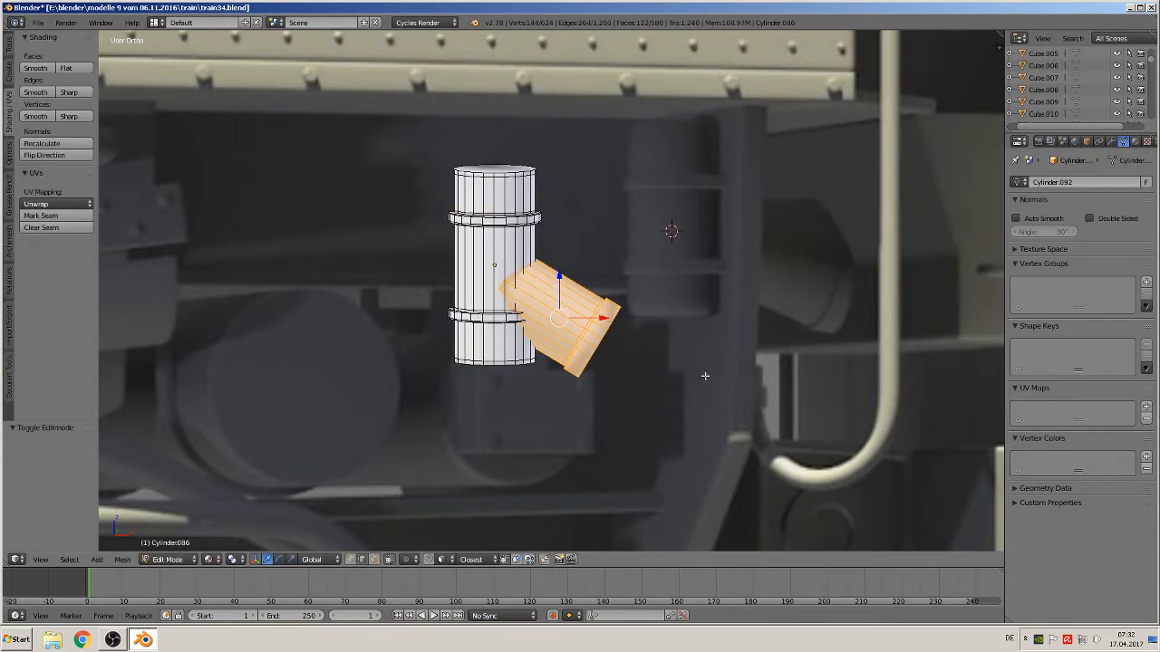
{"action": "key", "text": "a"}
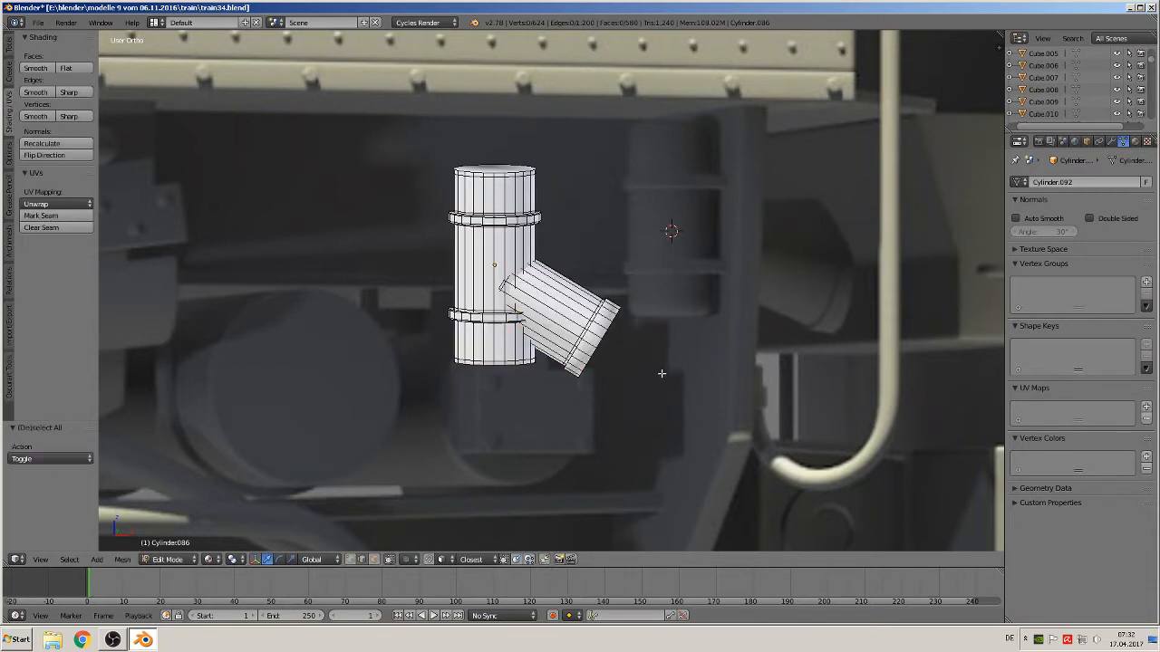
{"action": "left_click", "coordinate": [389, 559]}
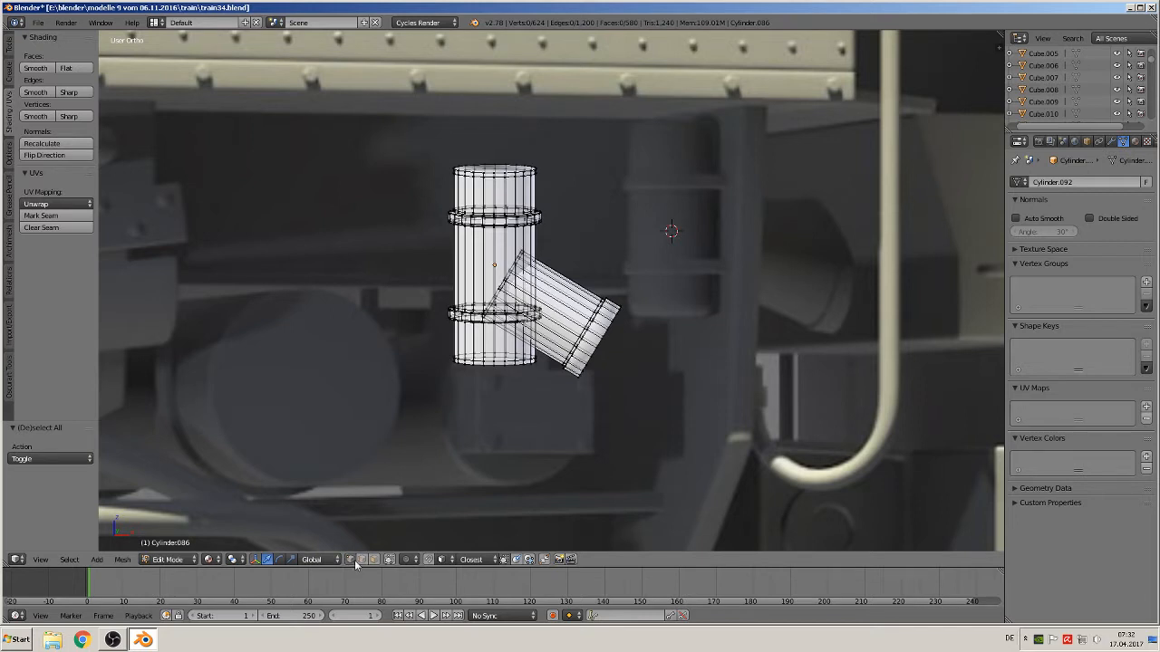
{"action": "key", "text": "c"}
{"action": "left_click_drag", "start_coordinate": [623, 308], "coordinate": [574, 379]}
{"action": "right_click", "coordinate": [576, 381]}
{"action": "key", "text": "g"}
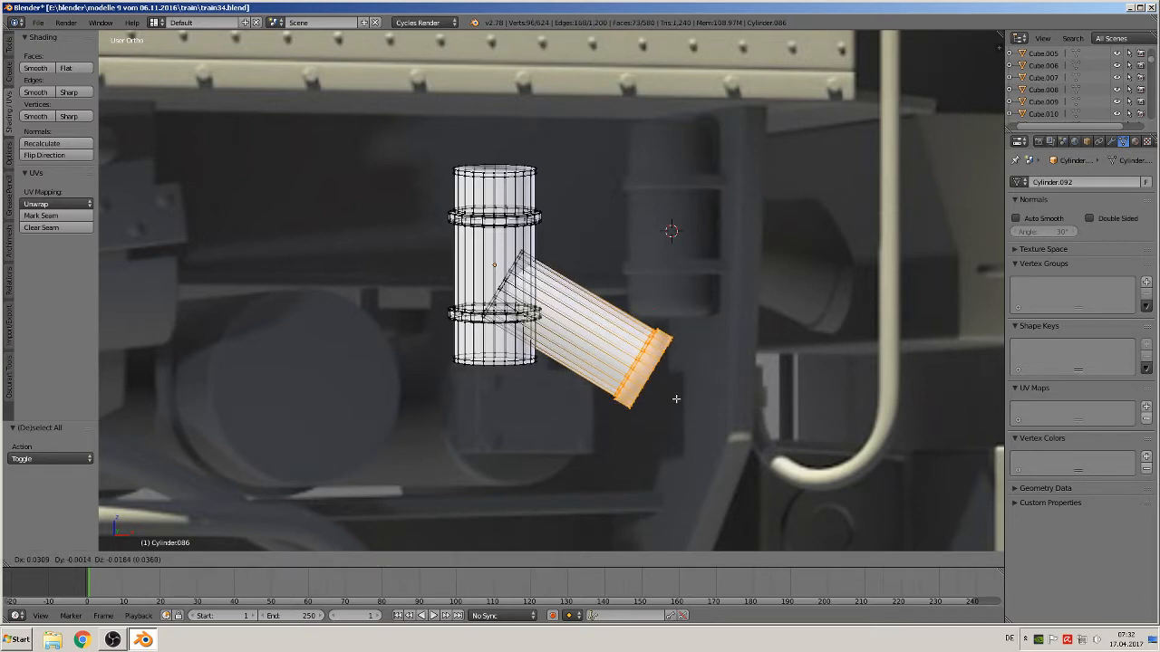
{"action": "left_click", "coordinate": [691, 403]}
{"action": "key", "text": "Tab"}
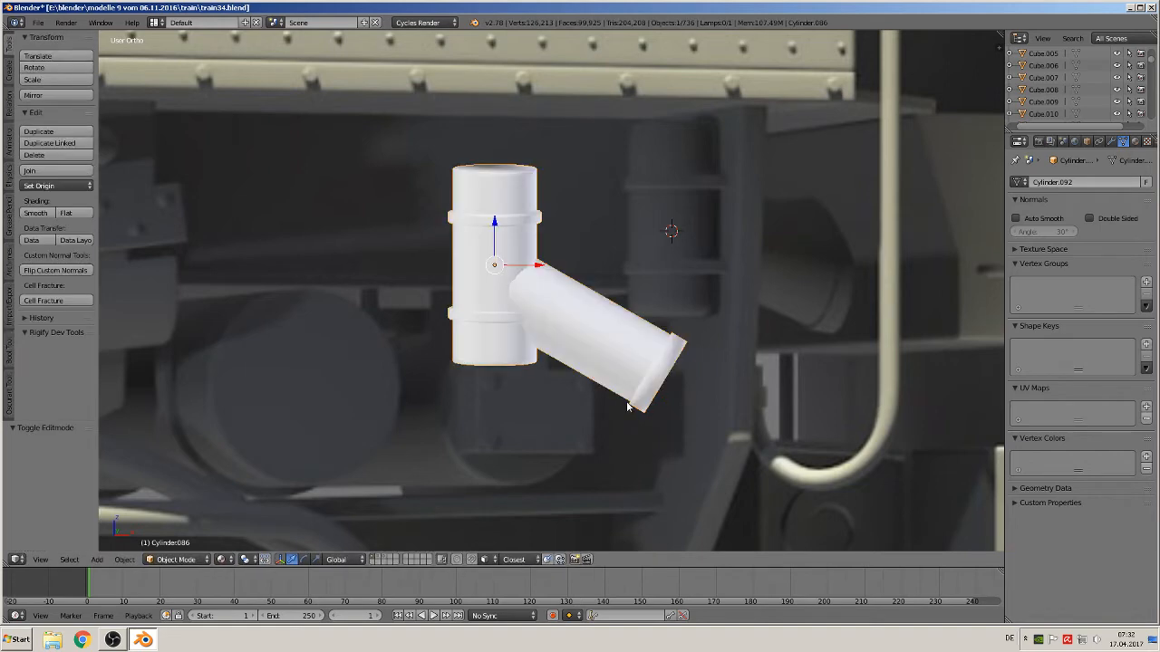
Select the post's top and bottom cap faces and set their shading to flat
{"action": "scroll", "coordinate": [596, 350], "scroll_direction": "down", "scroll_amount": 6}
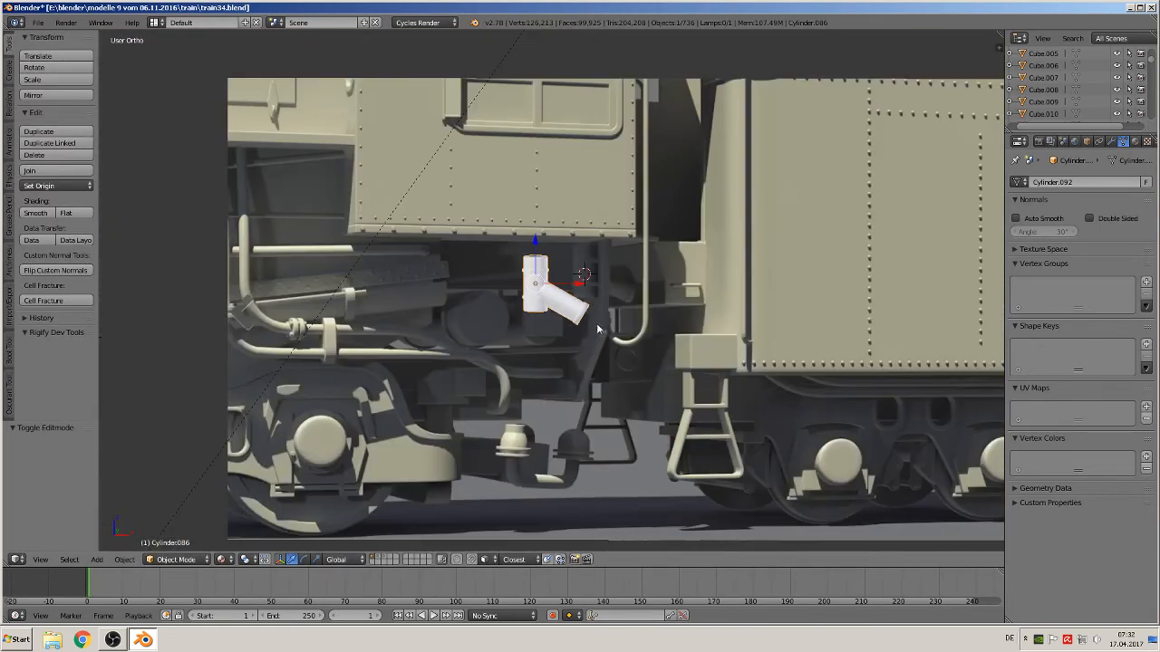
{"action": "scroll", "coordinate": [578, 329], "scroll_direction": "up", "scroll_amount": 8}
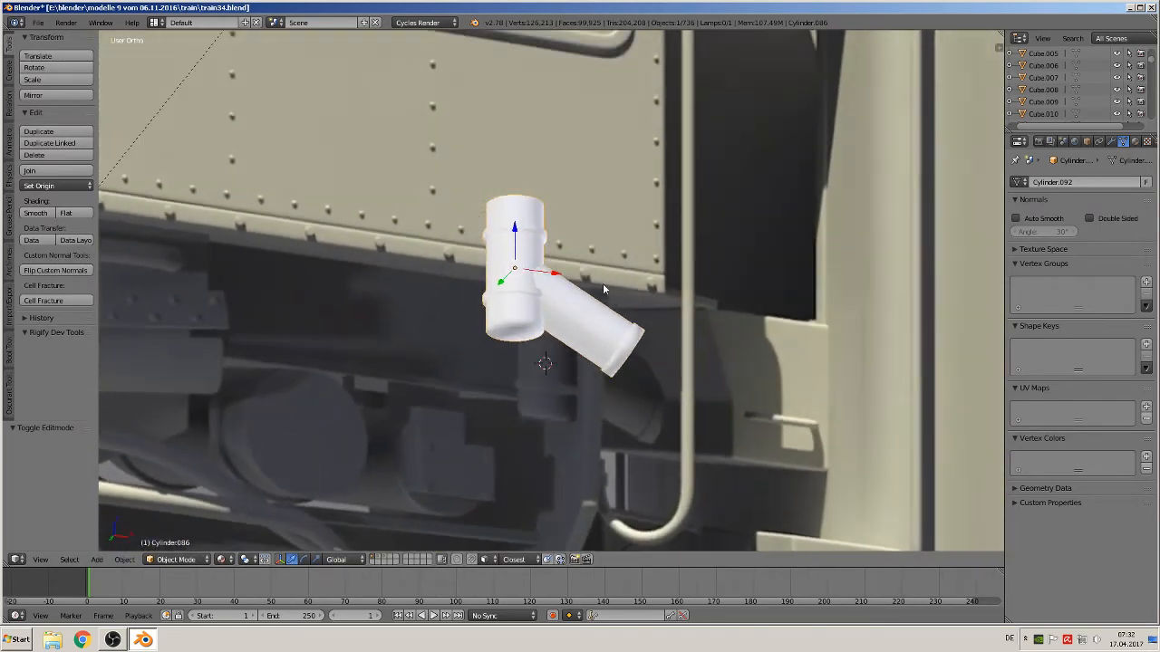
{"action": "key", "text": "Tab"}
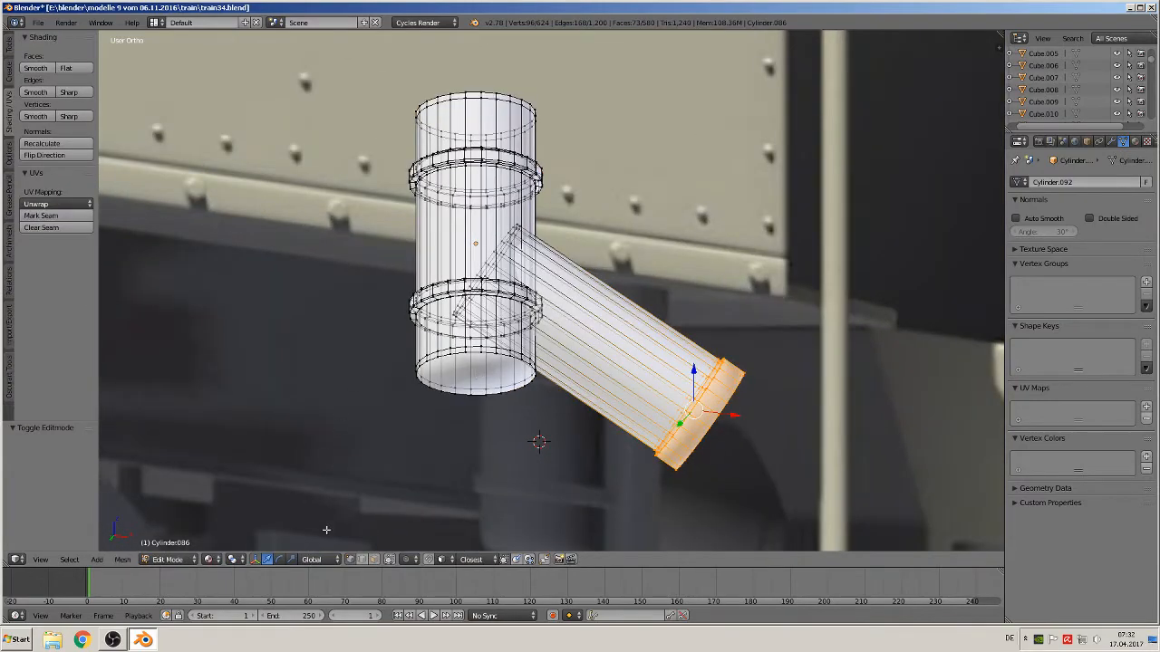
{"action": "left_click", "coordinate": [374, 560]}
{"action": "right_click", "coordinate": [460, 376]}
{"action": "right_click", "coordinate": [478, 376]}
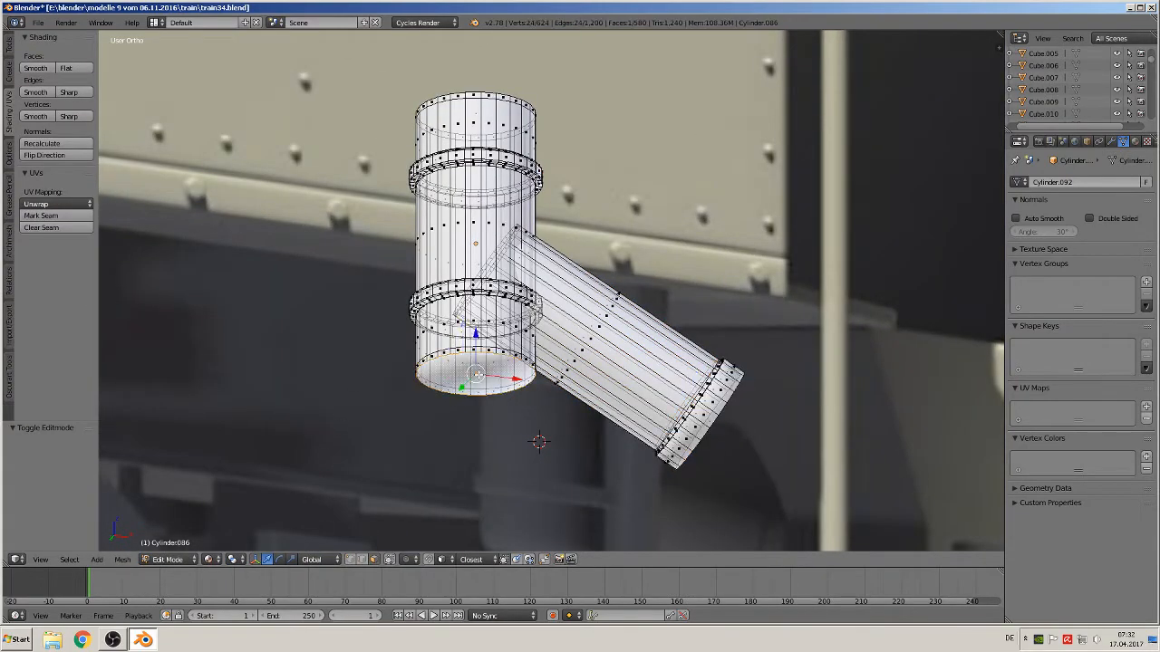
{"action": "middle_click_drag", "start_coordinate": [468, 397], "coordinate": [469, 489]}
{"action": "right_click", "coordinate": [477, 136], "text": "shift"}
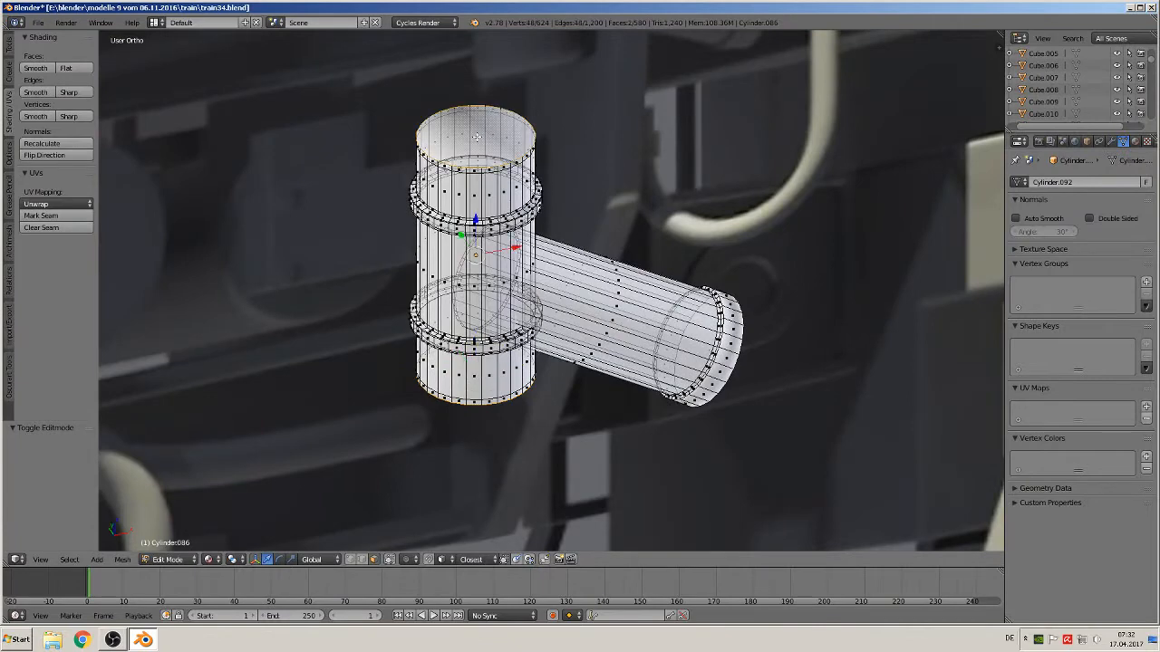
{"action": "left_click", "coordinate": [66, 68]}
{"action": "key", "text": "Tab"}
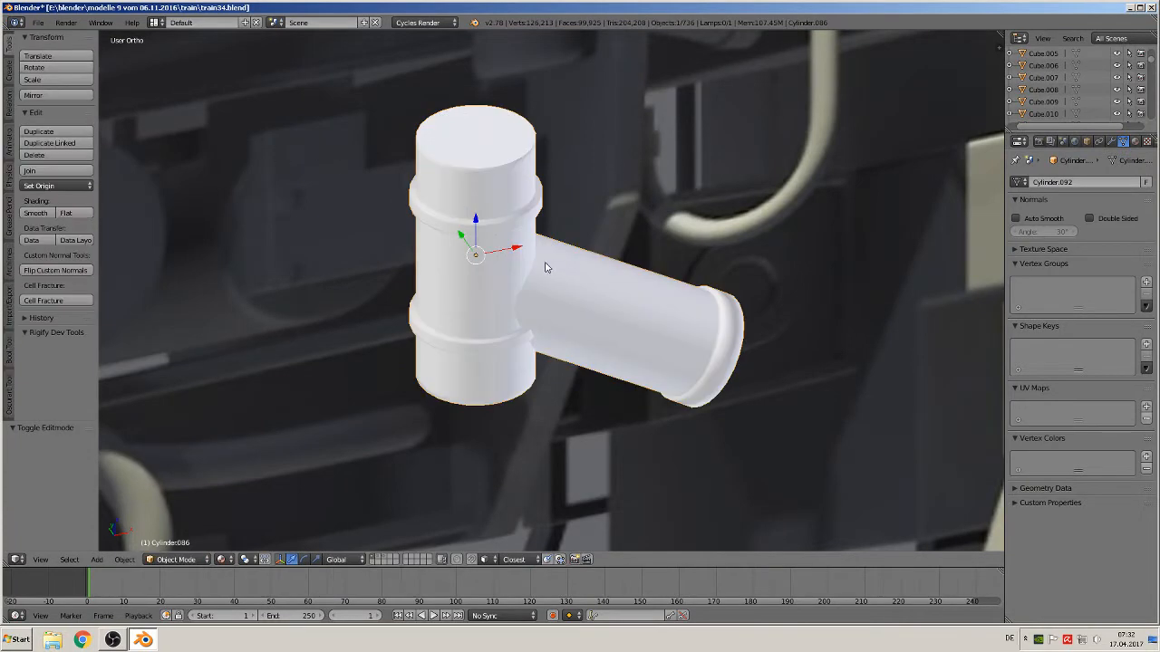
Move the fitting object over to the locomotive model, about -5.928 in X and 0.329 in Z
{"action": "key", "text": "KP_1"}
{"action": "scroll", "coordinate": [533, 272], "scroll_direction": "down", "scroll_amount": 10}
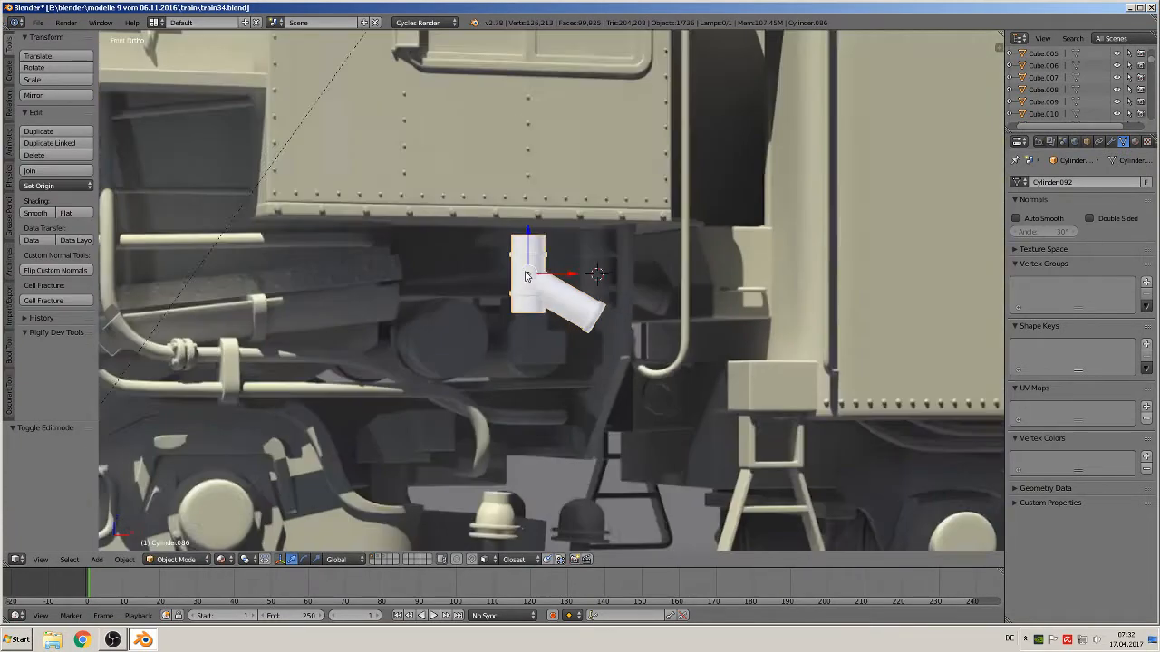
{"action": "scroll", "coordinate": [586, 288], "scroll_direction": "down", "scroll_amount": 6}
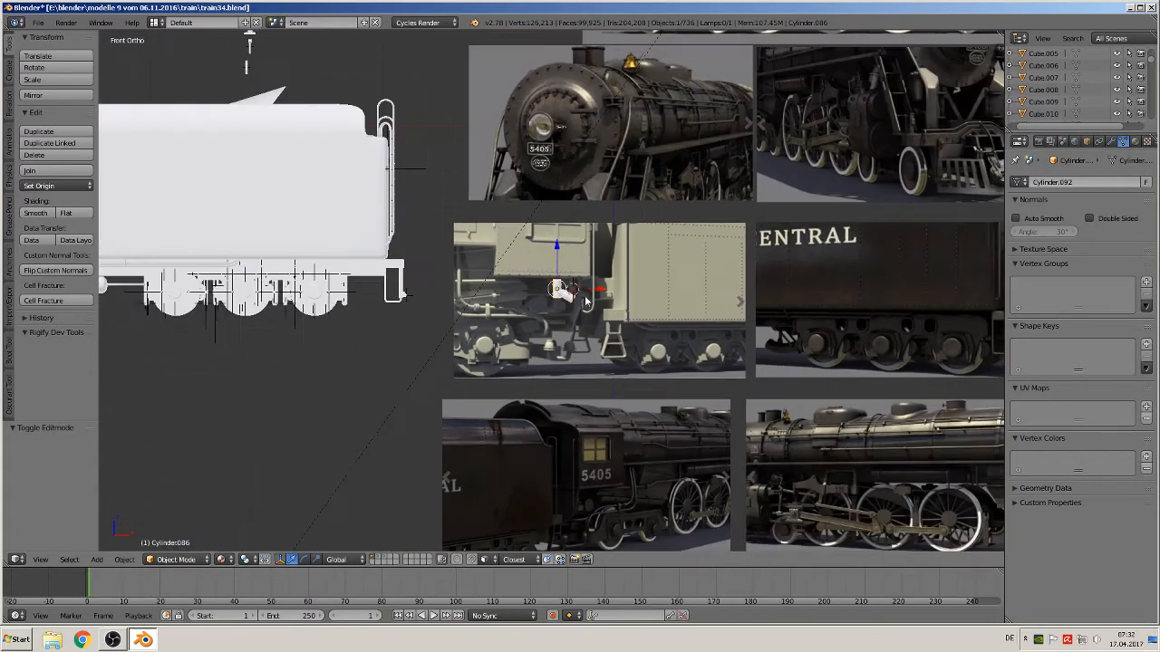
{"action": "scroll", "coordinate": [870, 320], "scroll_direction": "up", "scroll_amount": 2}
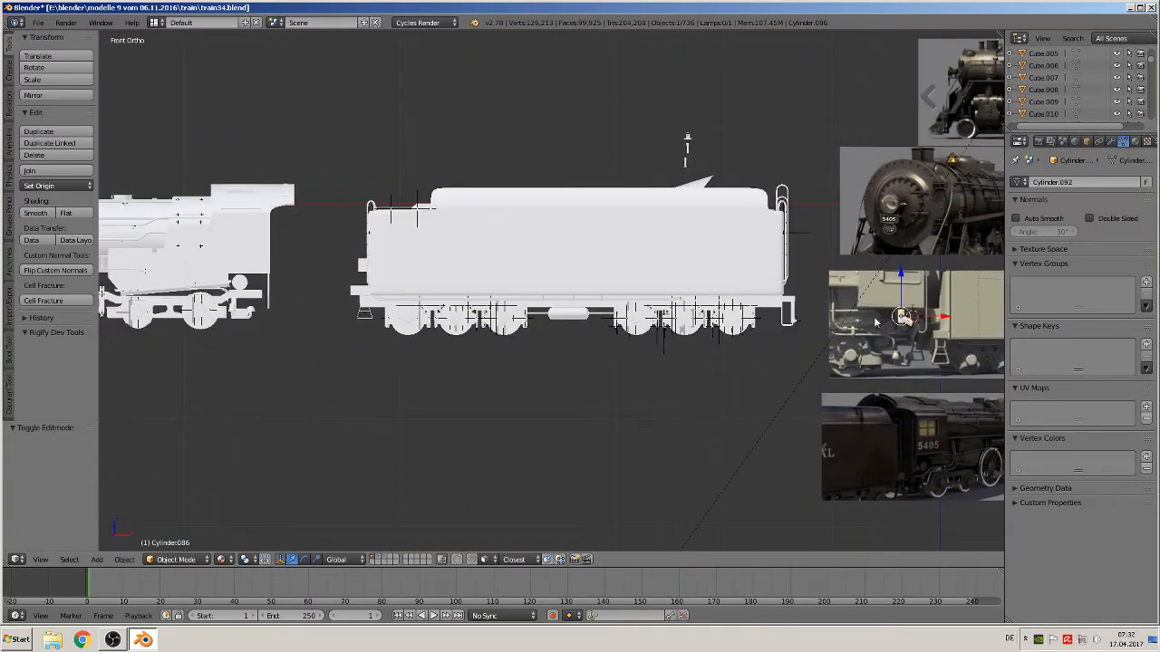
{"action": "scroll", "coordinate": [852, 321], "scroll_direction": "down", "scroll_amount": 2}
{"action": "scroll", "coordinate": [833, 324], "scroll_direction": "up", "scroll_amount": 1}
{"action": "key", "text": "g"}
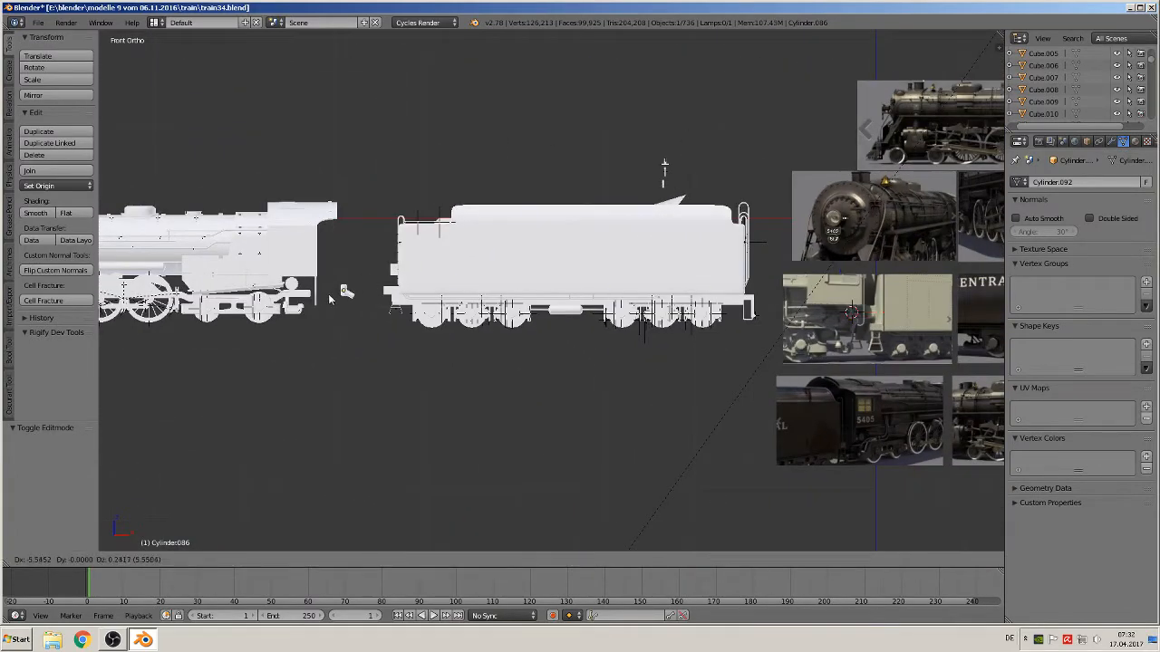
{"action": "left_click", "coordinate": [293, 291]}
Move the fitting along Y by about -0.734 to place it against the side of the frame
{"action": "scroll", "coordinate": [298, 294], "scroll_direction": "up", "scroll_amount": 4}
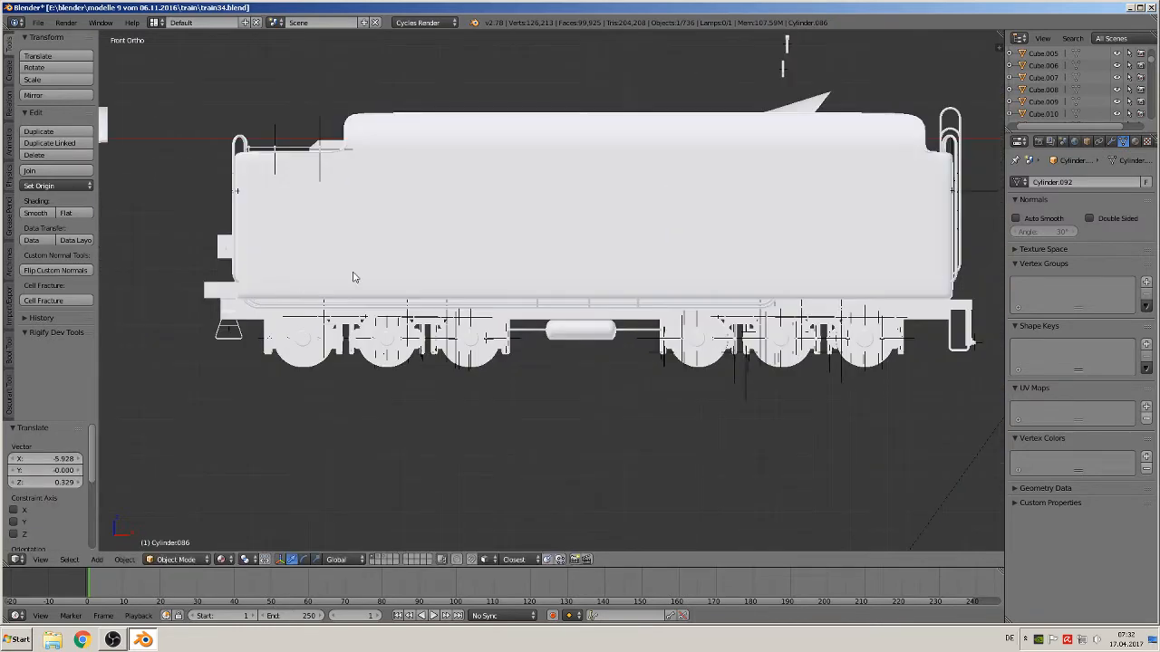
{"action": "key", "text": "KP_Decimal"}
{"action": "scroll", "coordinate": [407, 281], "scroll_direction": "down", "scroll_amount": 3}
{"action": "left_click", "coordinate": [483, 233]}
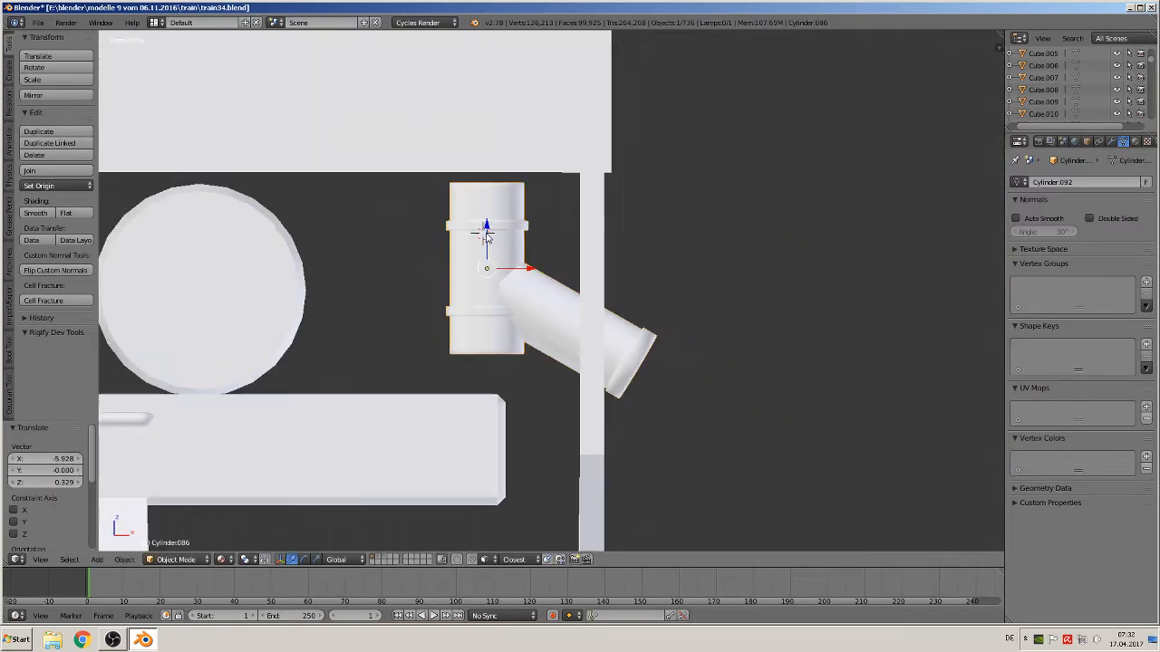
{"action": "left_click_drag", "start_coordinate": [485, 234], "coordinate": [487, 198]}
{"action": "left_click_drag", "start_coordinate": [523, 235], "coordinate": [549, 241]}
{"action": "middle_click_drag", "start_coordinate": [549, 241], "coordinate": [711, 247]}
{"action": "scroll", "coordinate": [471, 274], "scroll_direction": "down", "scroll_amount": 3}
{"action": "left_click_drag", "start_coordinate": [724, 261], "coordinate": [505, 336]}
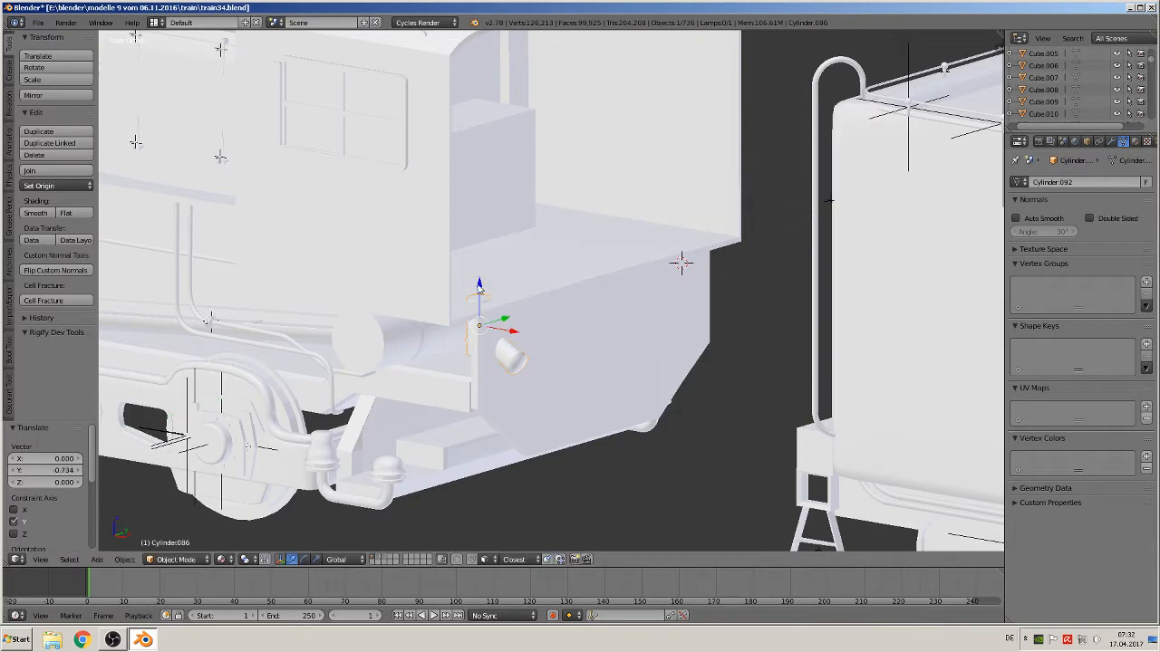
Nudge the fitting up about 0.011 in Z, duplicate it and move the copy along the frame side, then deselect everything
{"action": "left_click_drag", "start_coordinate": [479, 288], "coordinate": [478, 291]}
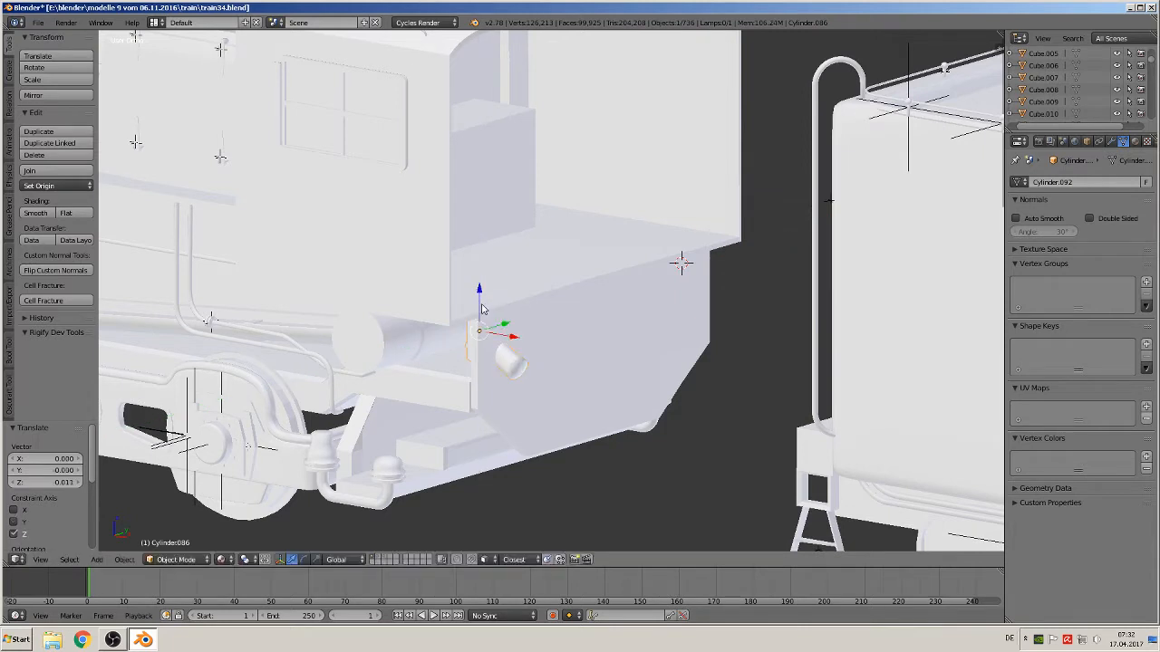
{"action": "key", "text": "shift+d"}
{"action": "right_click", "coordinate": [484, 310]}
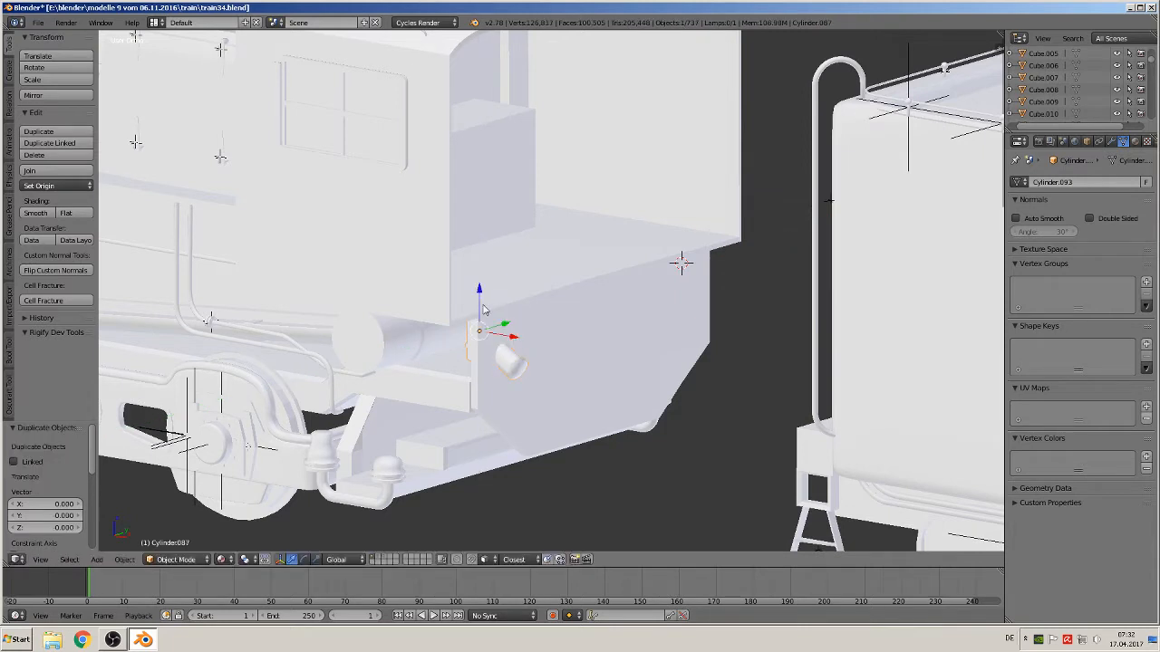
{"action": "left_click_drag", "start_coordinate": [506, 324], "coordinate": [686, 272]}
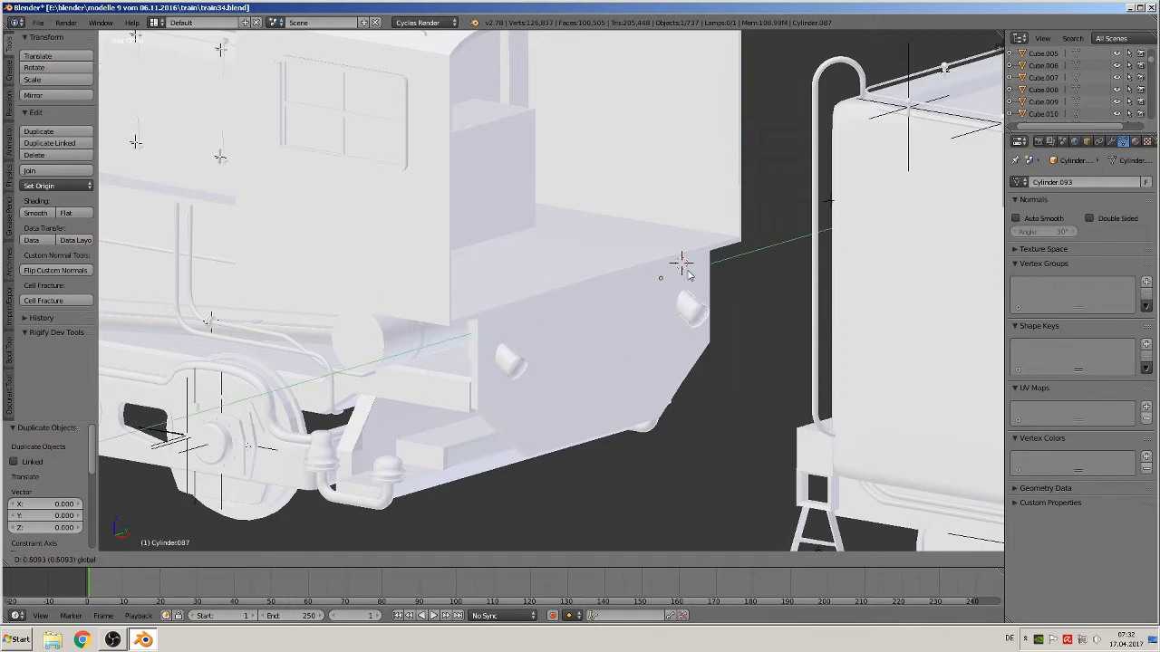
{"action": "right_click", "coordinate": [693, 274]}
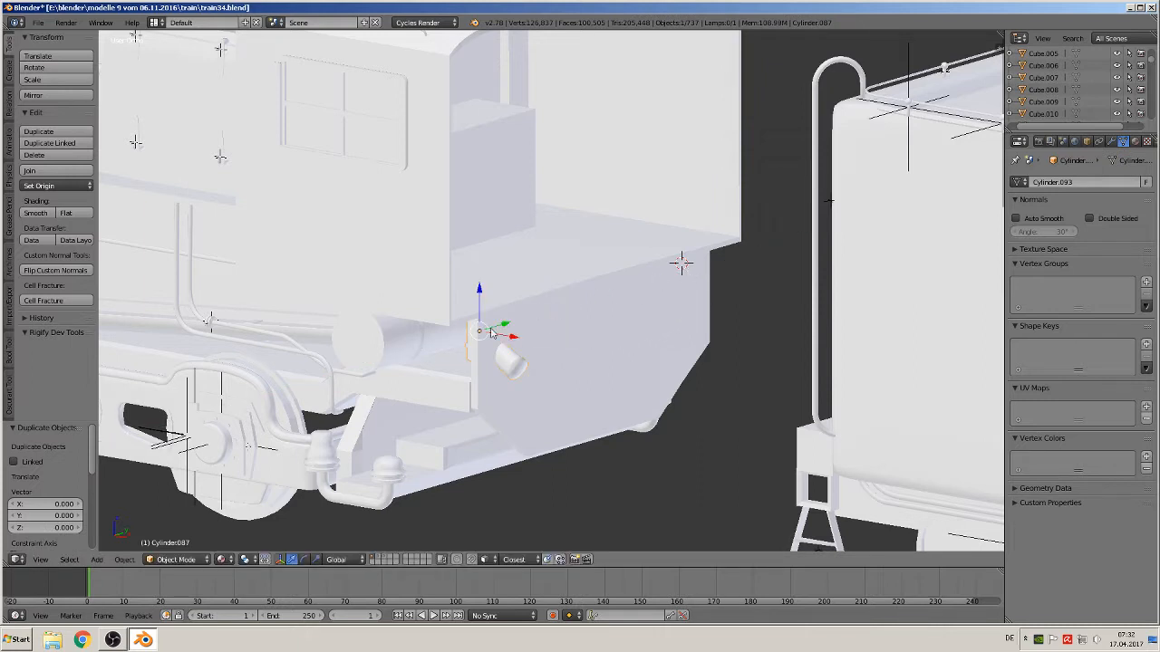
{"action": "left_click_drag", "start_coordinate": [505, 330], "coordinate": [693, 280]}
{"action": "middle_click_drag", "start_coordinate": [693, 281], "coordinate": [588, 346]}
{"action": "key", "text": "a"}
Switch to front view and zoom into the reference photo of the frame and piping below the 5405 cab number
{"action": "scroll", "coordinate": [683, 314], "scroll_direction": "down", "scroll_amount": 5}
{"action": "scroll", "coordinate": [683, 314], "scroll_direction": "down", "scroll_amount": 4}
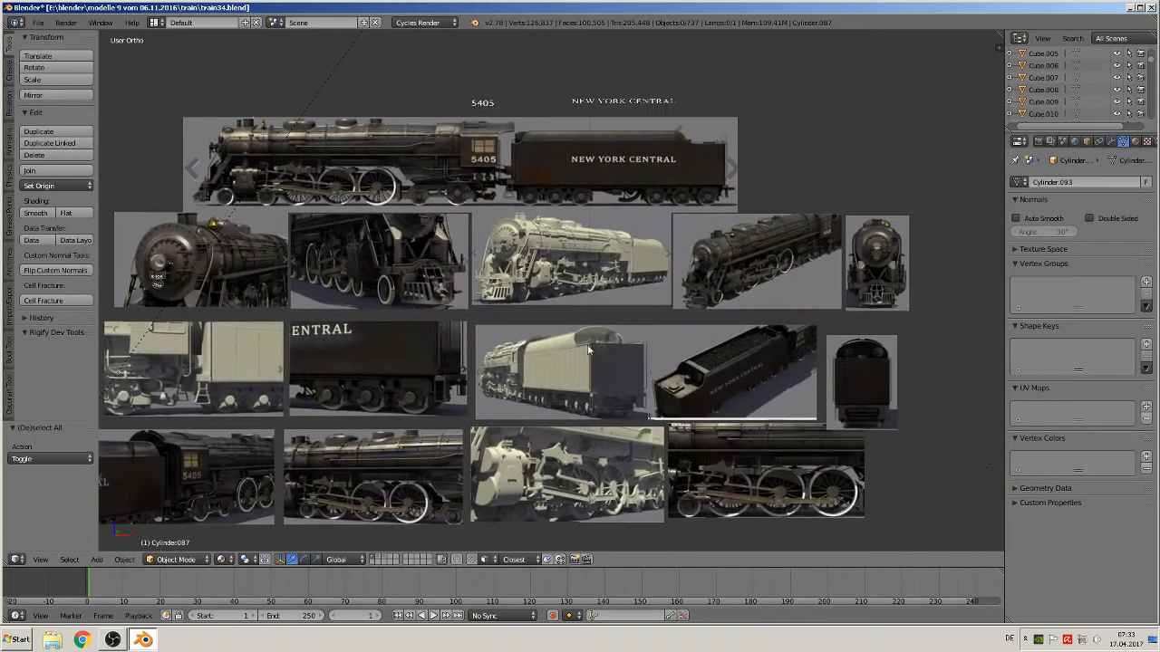
{"action": "scroll", "coordinate": [530, 301], "scroll_direction": "up", "scroll_amount": 4}
{"action": "scroll", "coordinate": [544, 290], "scroll_direction": "up", "scroll_amount": 5}
{"action": "key", "text": "KP_1"}
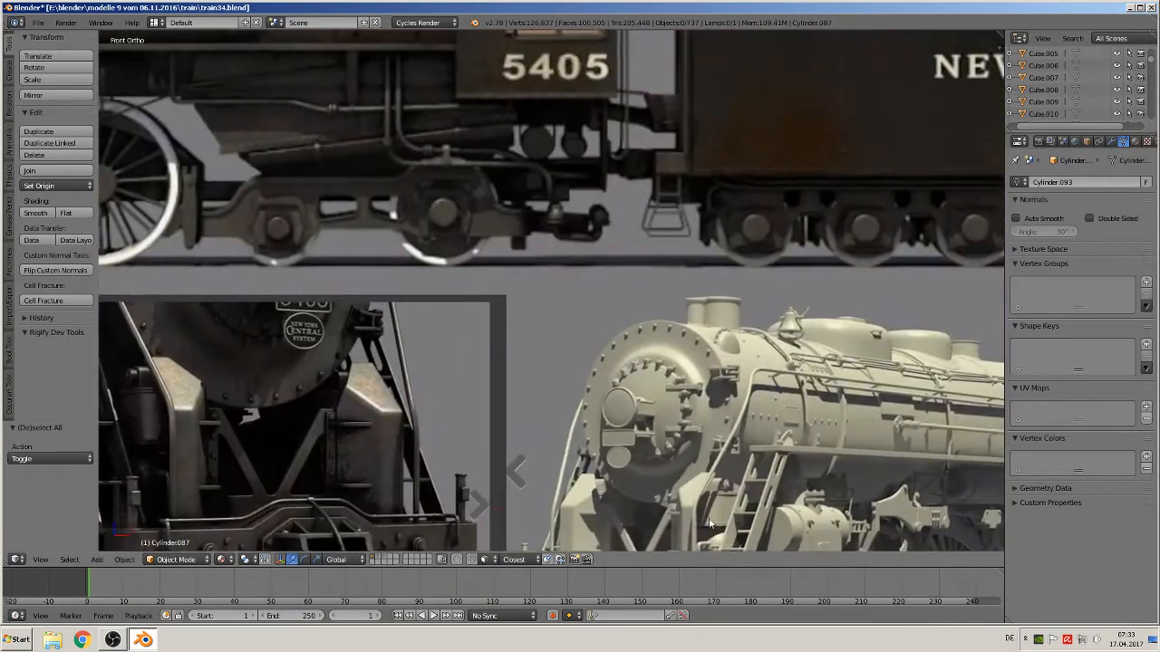
{"action": "middle_click_drag", "start_coordinate": [589, 365], "coordinate": [681, 443], "text": "shift"}
{"action": "scroll", "coordinate": [680, 443], "scroll_direction": "up", "scroll_amount": 4}
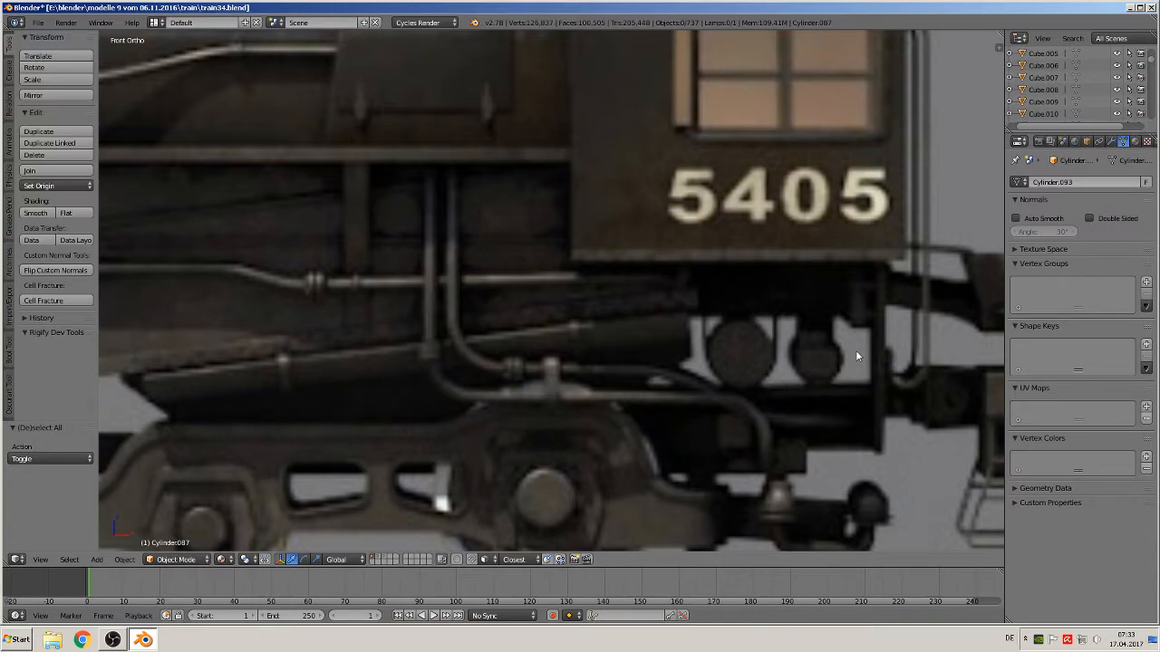
Add a cylinder mesh to the scene
{"action": "scroll", "coordinate": [855, 356], "scroll_direction": "down", "scroll_amount": 7}
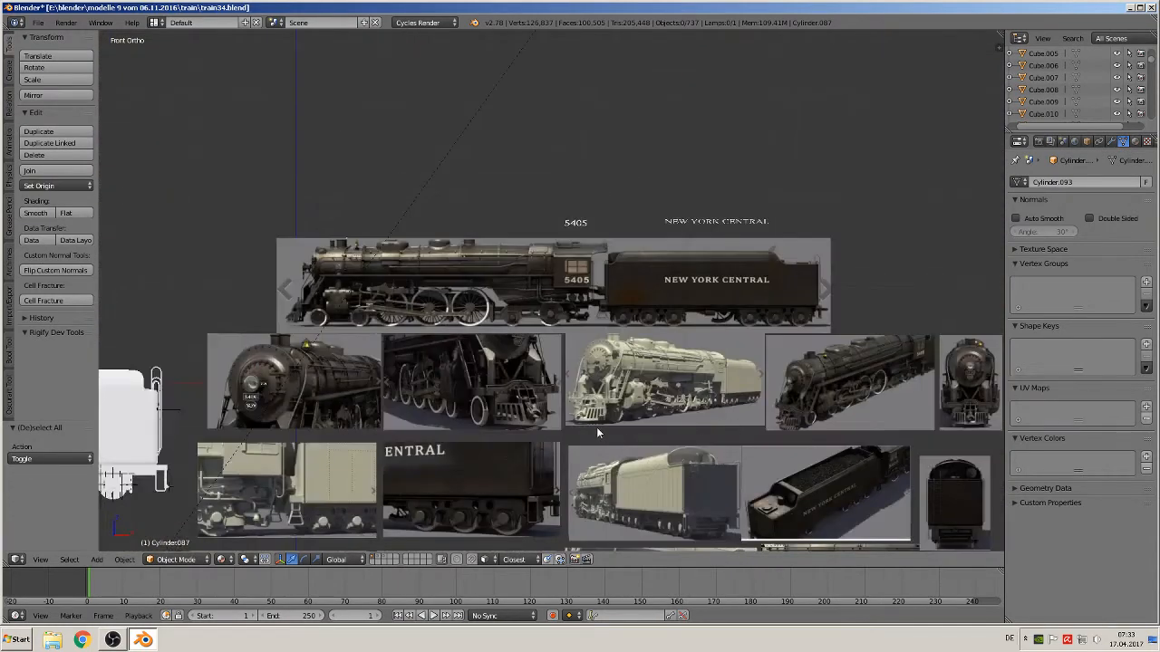
{"action": "middle_click_drag", "start_coordinate": [596, 427], "coordinate": [835, 206], "text": "shift"}
{"action": "scroll", "coordinate": [399, 232], "scroll_direction": "up", "scroll_amount": 8}
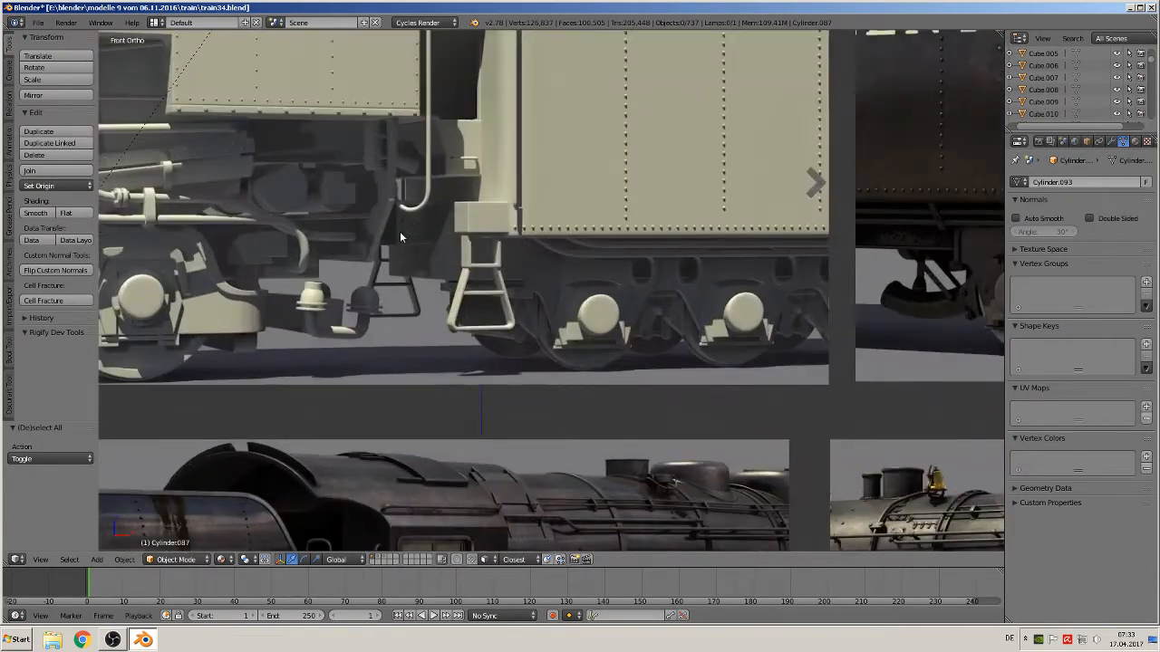
{"action": "scroll", "coordinate": [400, 232], "scroll_direction": "up", "scroll_amount": 6}
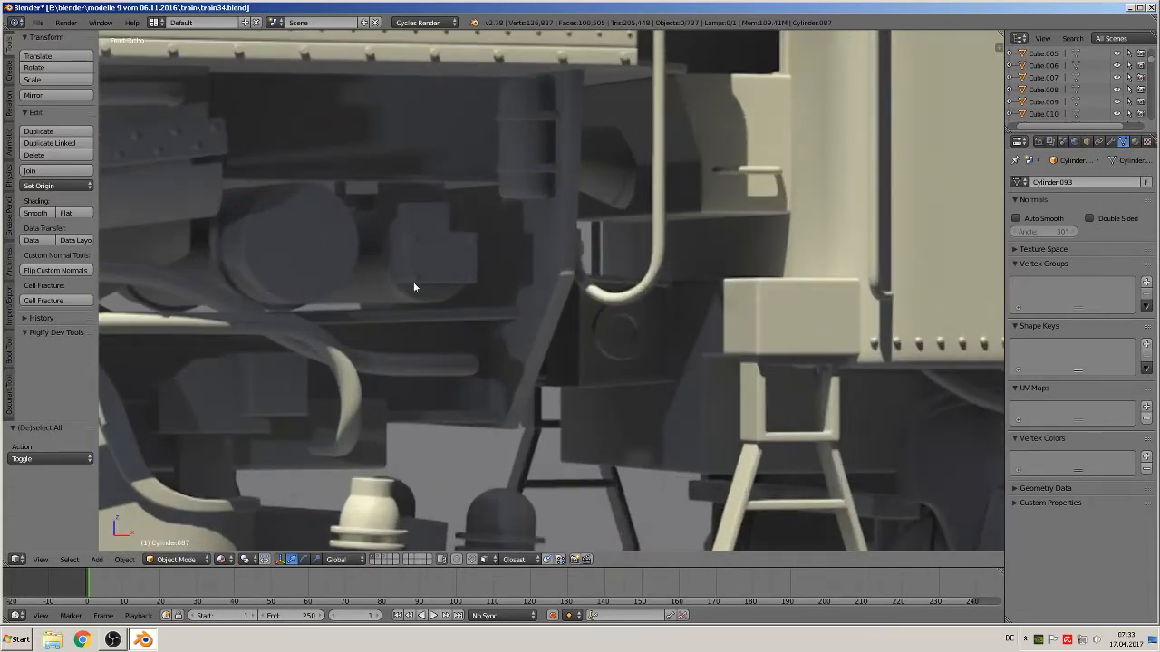
{"action": "scroll", "coordinate": [424, 260], "scroll_direction": "down", "scroll_amount": 3}
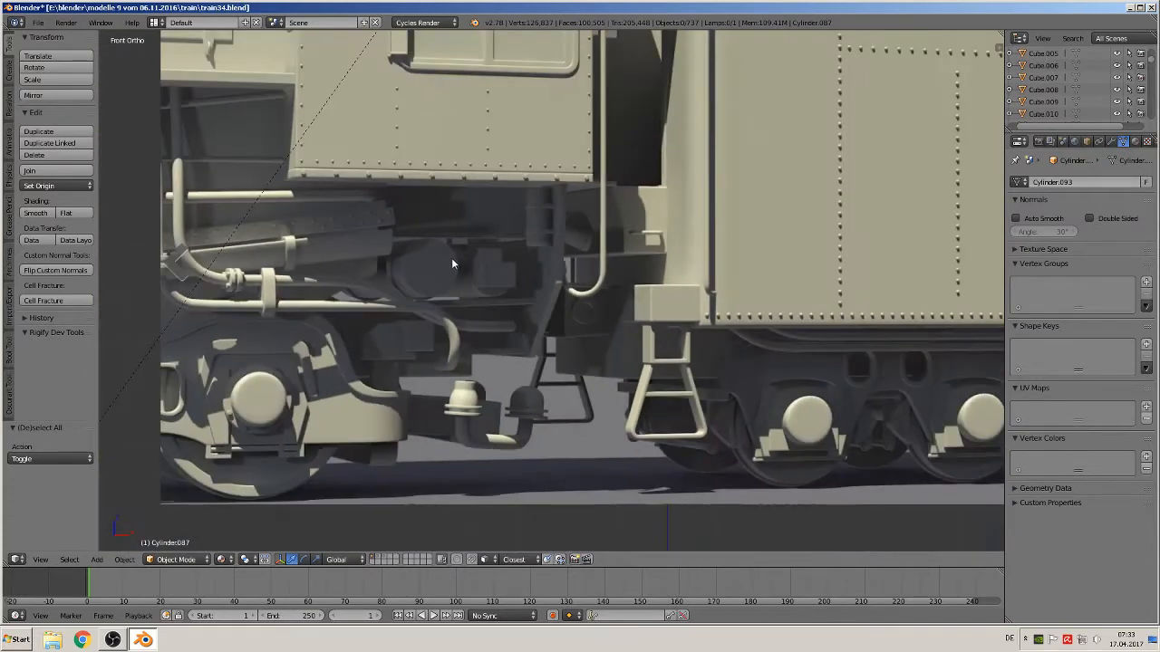
{"action": "left_click", "coordinate": [96, 559]}
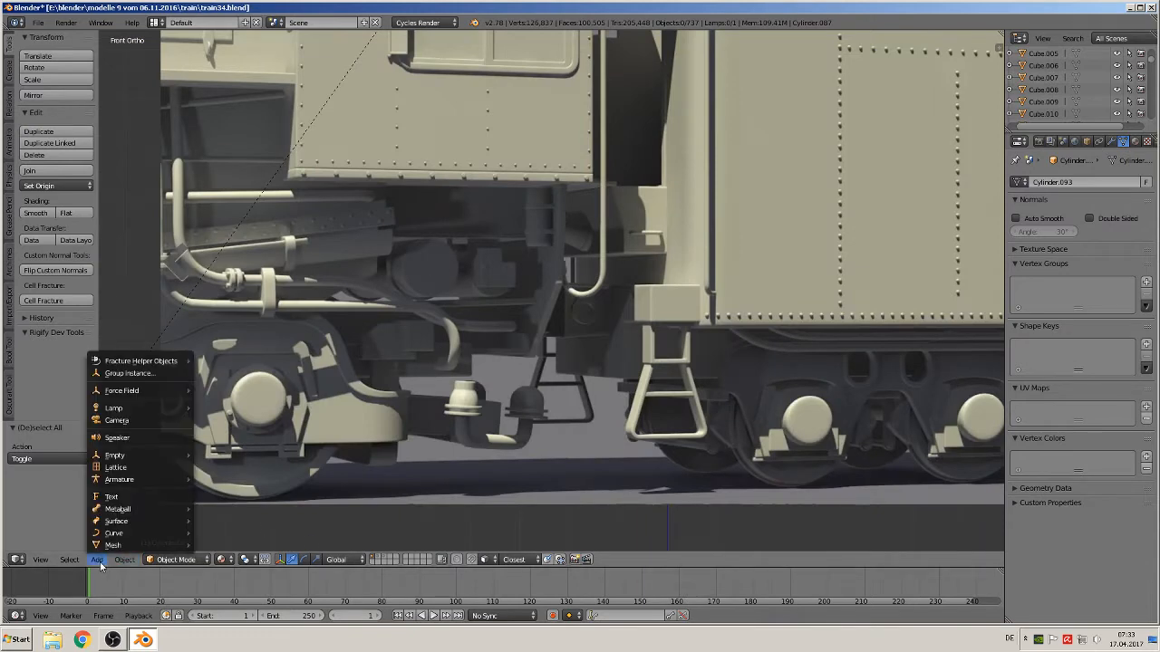
{"action": "mouse_move", "coordinate": [109, 544]}
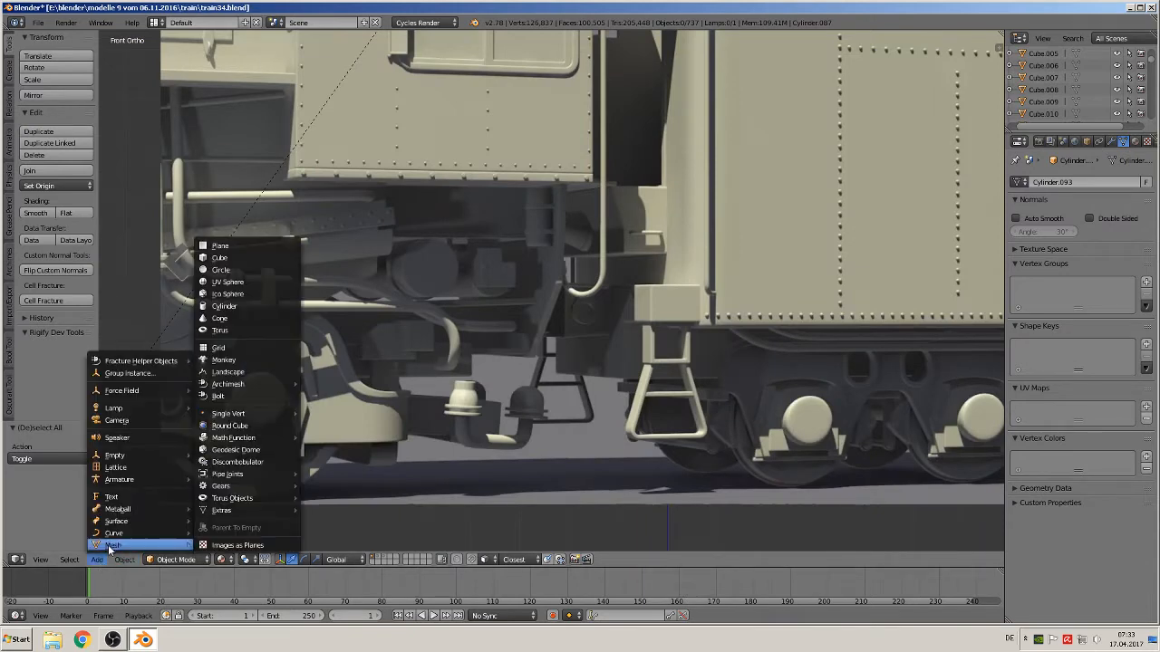
{"action": "left_click", "coordinate": [236, 308]}
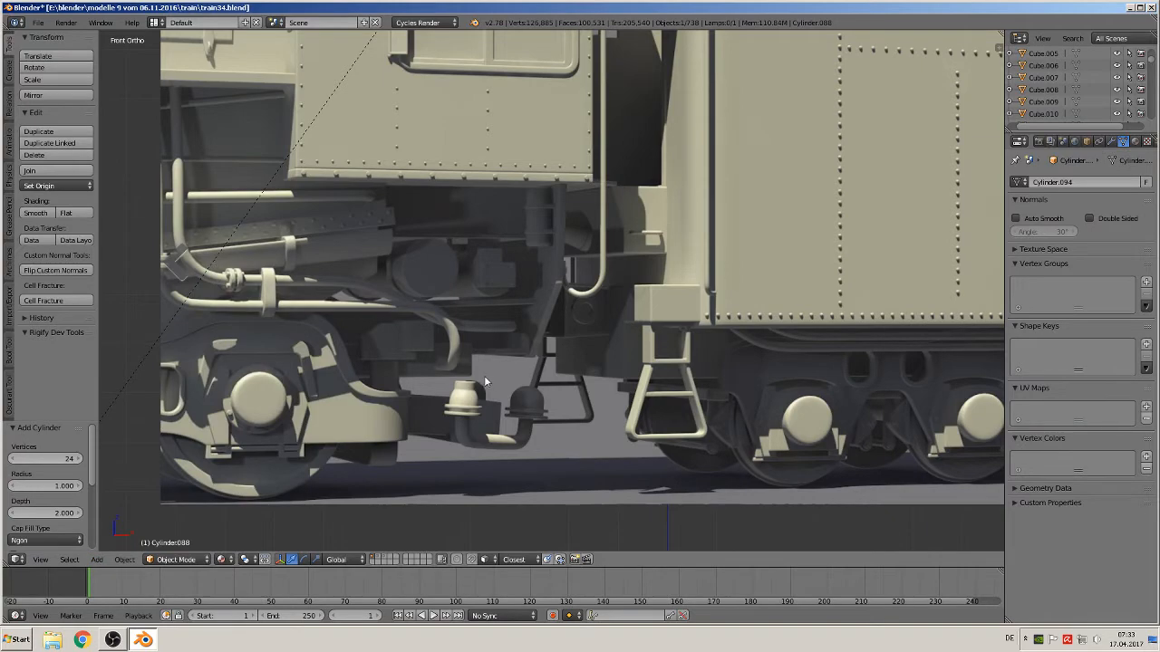
Move the new cylinder over the reference photos and scale it down to about 0.157
{"action": "scroll", "coordinate": [489, 368], "scroll_direction": "down", "scroll_amount": 10}
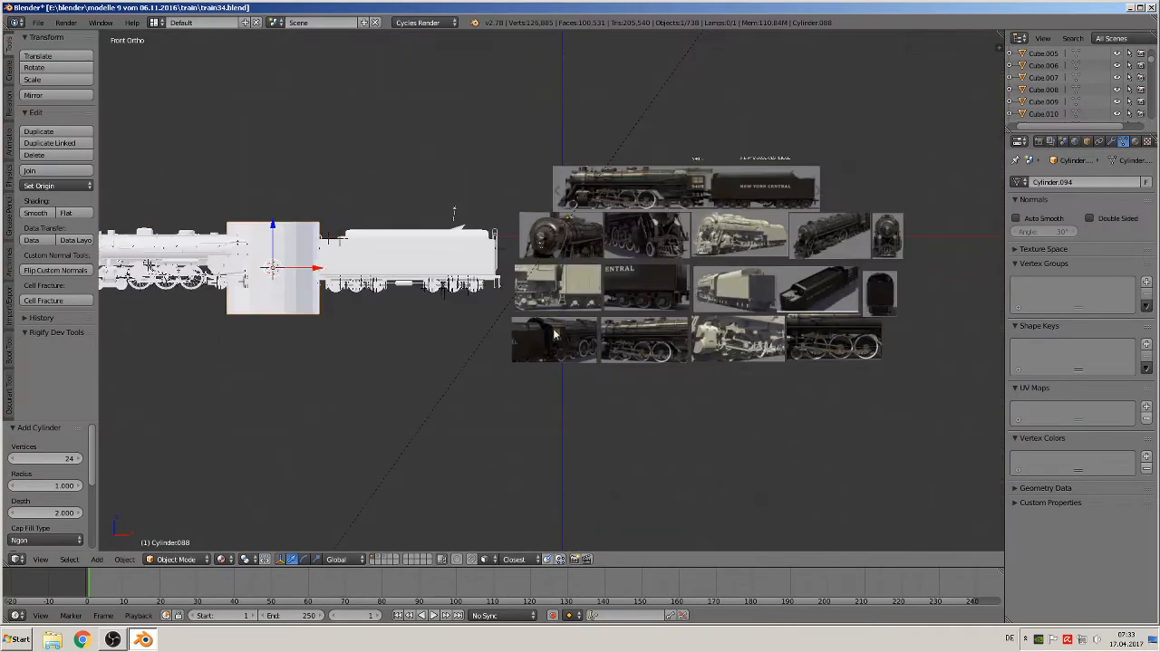
{"action": "key", "text": "g"}
{"action": "left_click", "coordinate": [705, 383]}
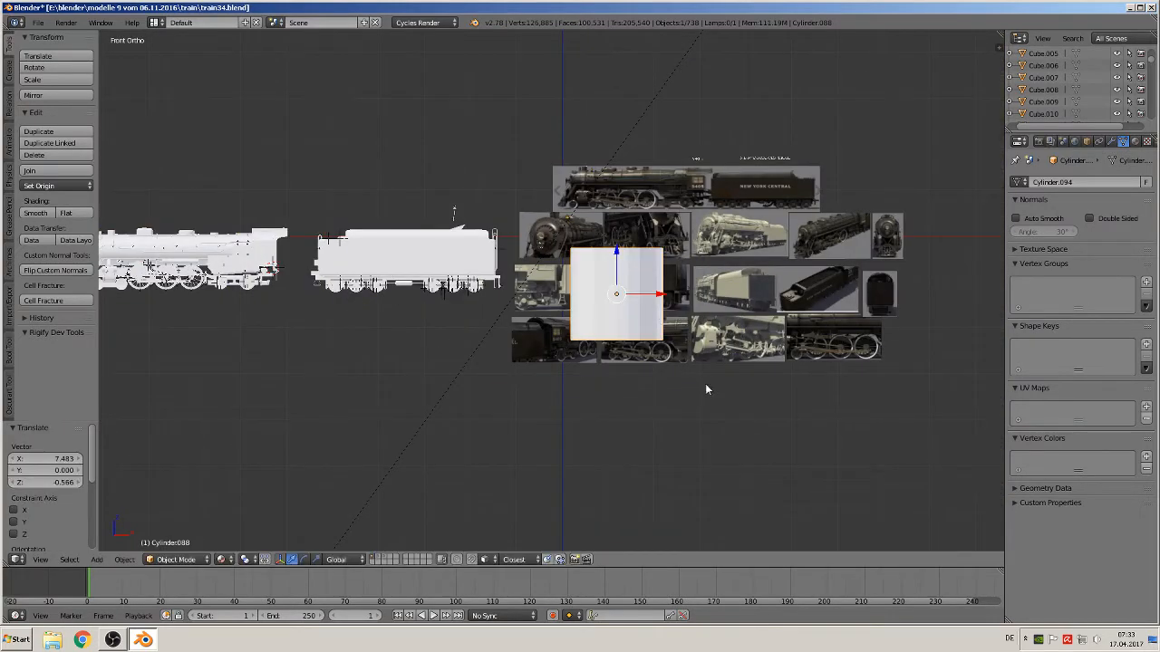
{"action": "scroll", "coordinate": [725, 390], "scroll_direction": "up", "scroll_amount": 5}
{"action": "key", "text": "s"}
{"action": "left_click", "coordinate": [837, 326]}
Move the cylinder onto the tender's front corner post in the photo, about -1.133 X and 0.110 Z, and scale it to about 0.279
{"action": "scroll", "coordinate": [824, 327], "scroll_direction": "up", "scroll_amount": 5}
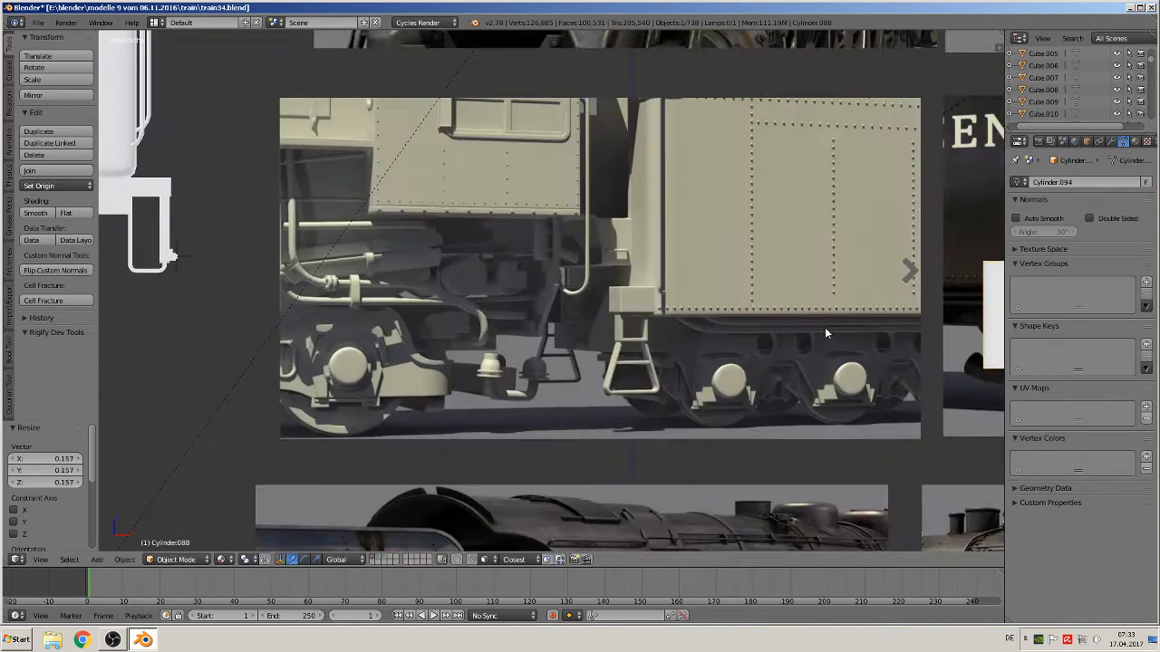
{"action": "key", "text": "g"}
{"action": "left_click", "coordinate": [437, 295]}
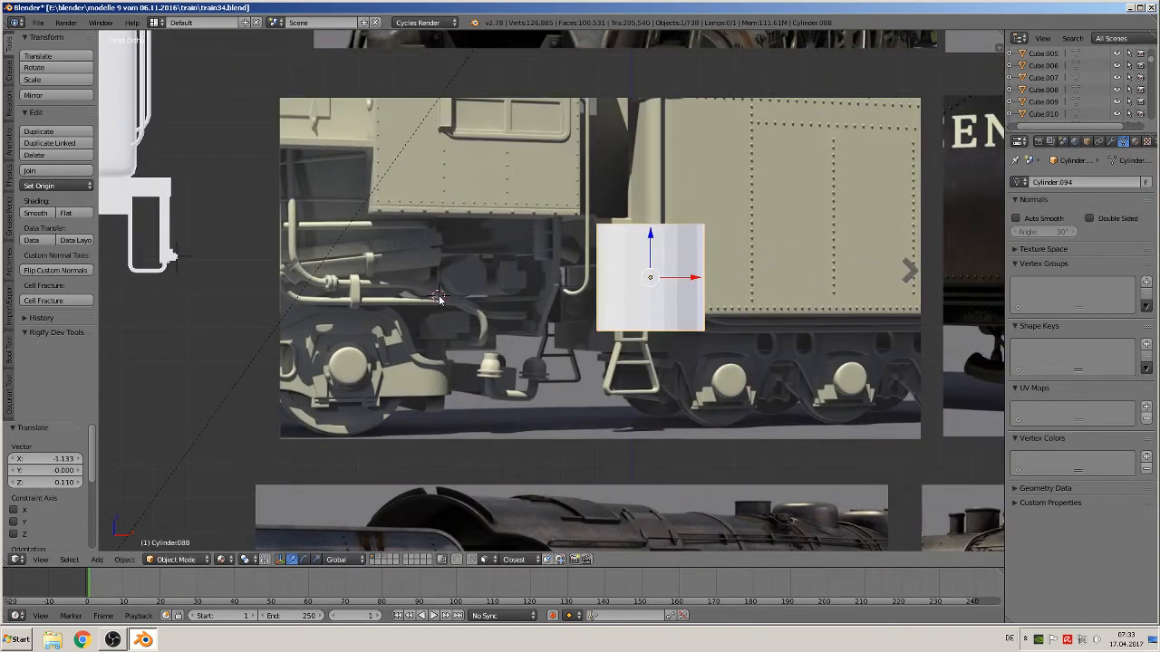
{"action": "key", "text": "s"}
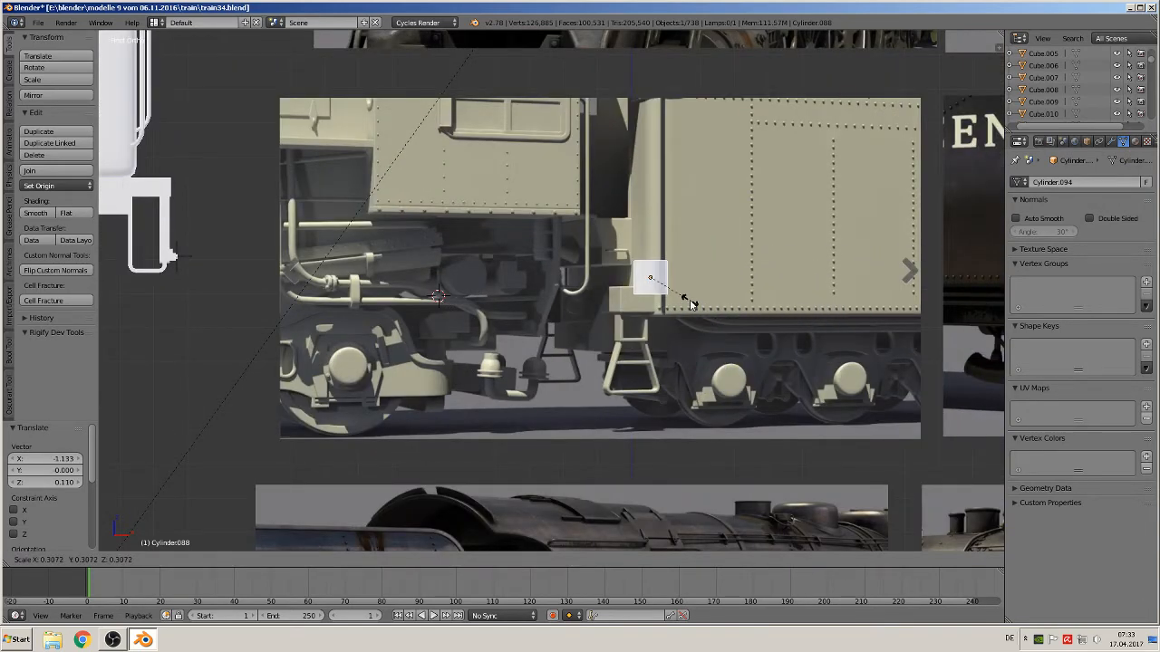
{"action": "left_click", "coordinate": [685, 301]}
Rotate the cylinder 90 degrees about the X axis
{"action": "type", "text": "rx"}
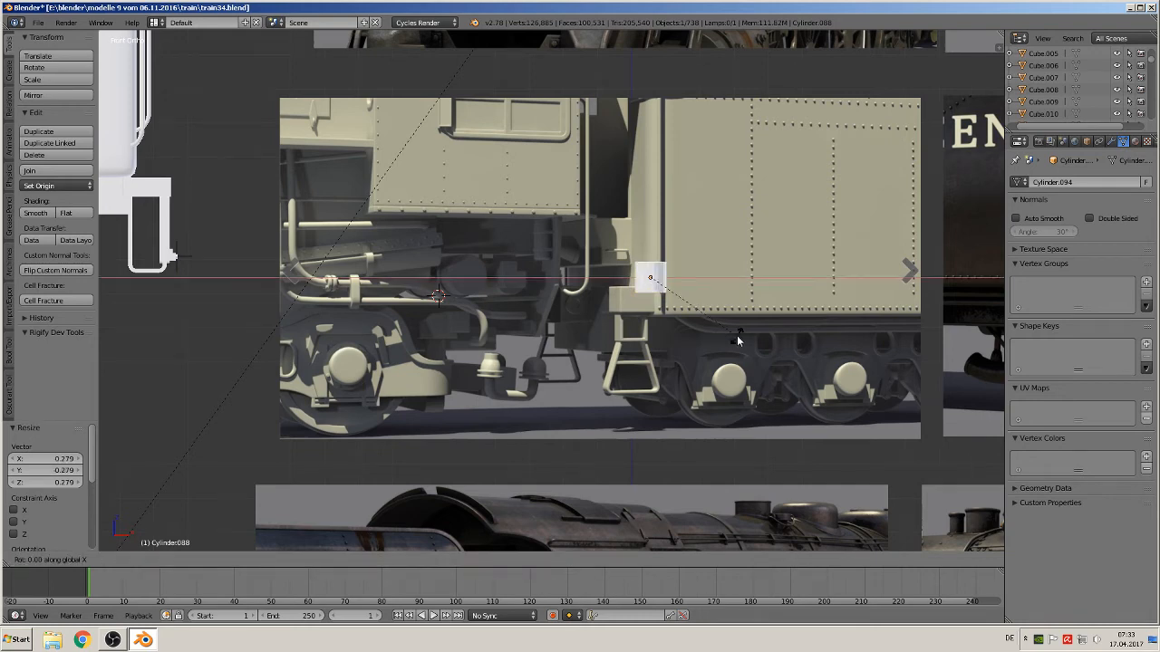
{"action": "type", "text": "90"}
{"action": "key", "text": "Return"}
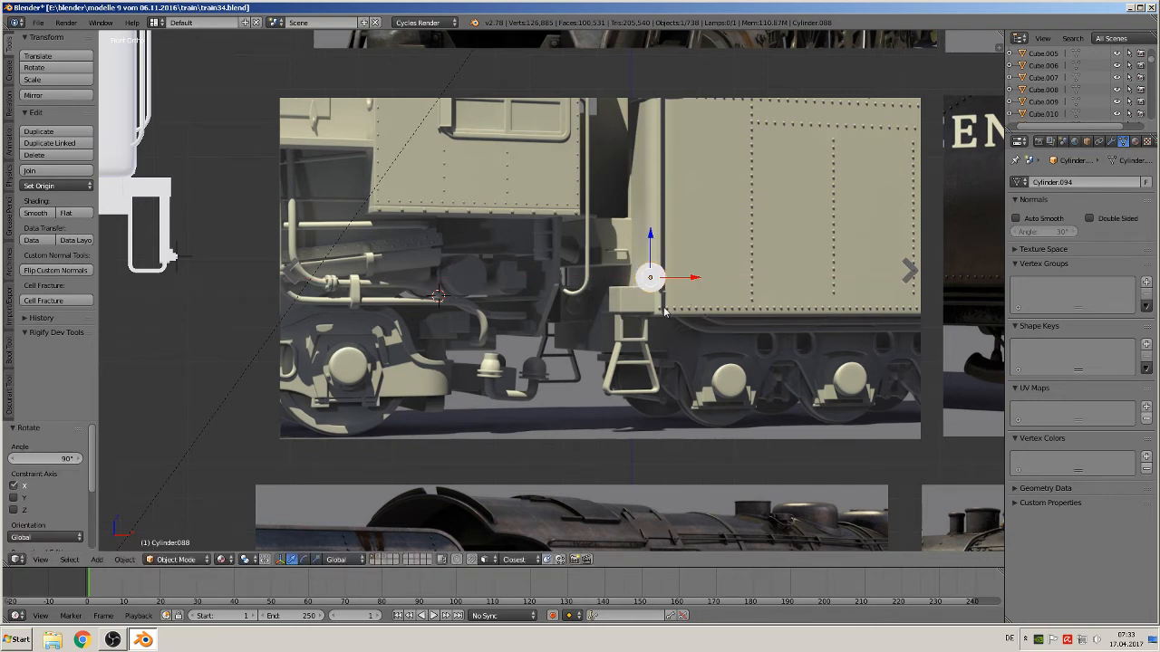
Stretch the cylinder along Y by a factor of about 5.763
{"action": "scroll", "coordinate": [664, 311], "scroll_direction": "up", "scroll_amount": 4}
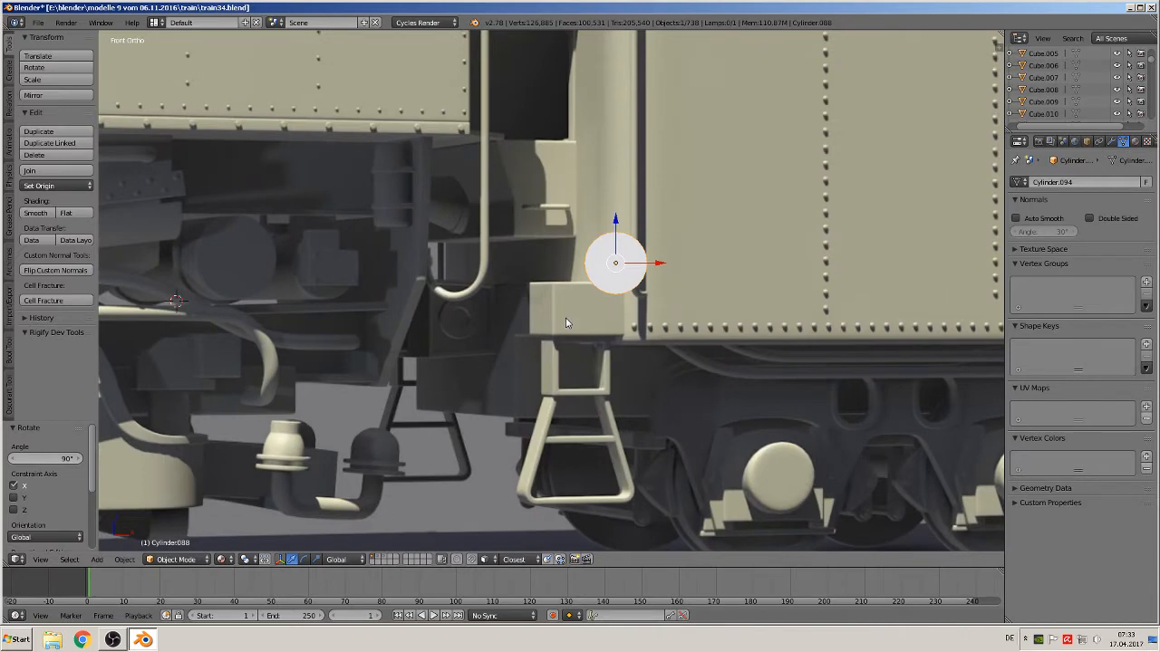
{"action": "middle_click_drag", "start_coordinate": [565, 323], "coordinate": [462, 354]}
{"action": "key", "text": "s"}
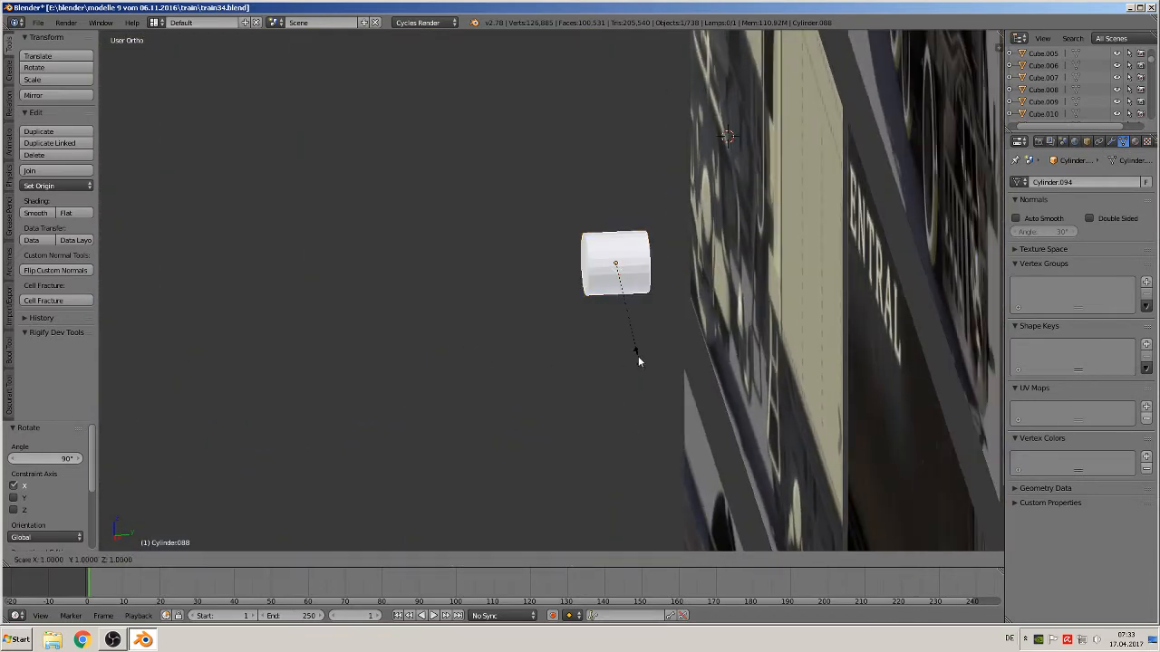
{"action": "key", "text": "y"}
{"action": "left_click", "coordinate": [246, 431]}
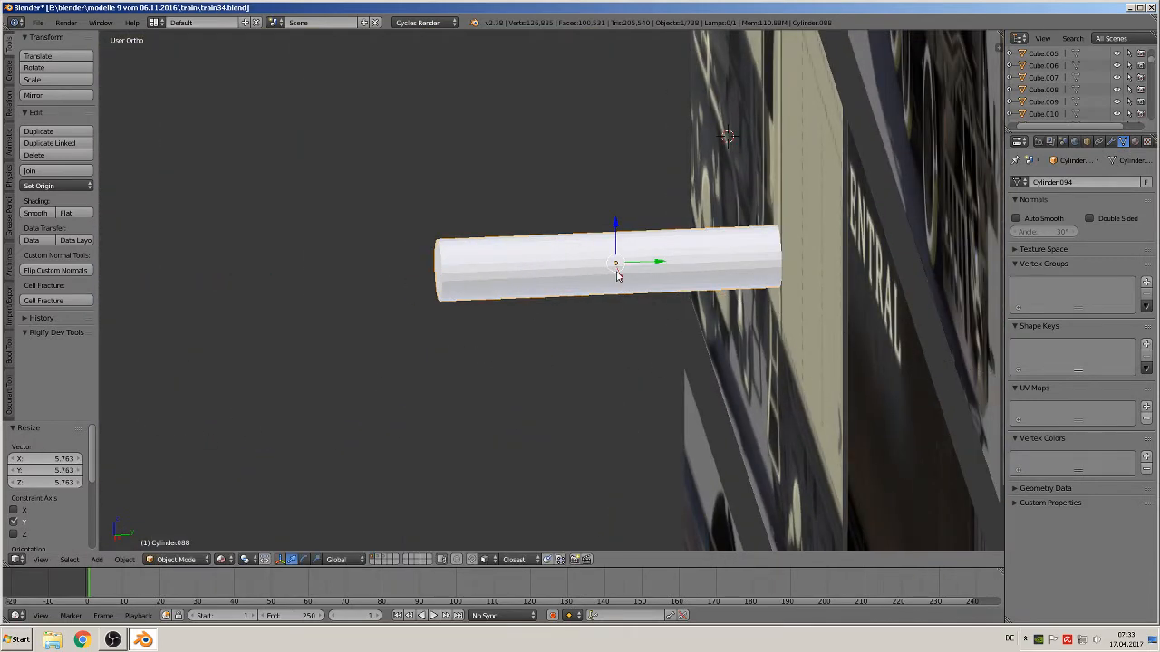
Shade the cylinder smooth and add two loop cuts across it in edit mode
{"action": "left_click_drag", "start_coordinate": [649, 263], "coordinate": [442, 272]}
{"action": "left_click", "coordinate": [36, 212]}
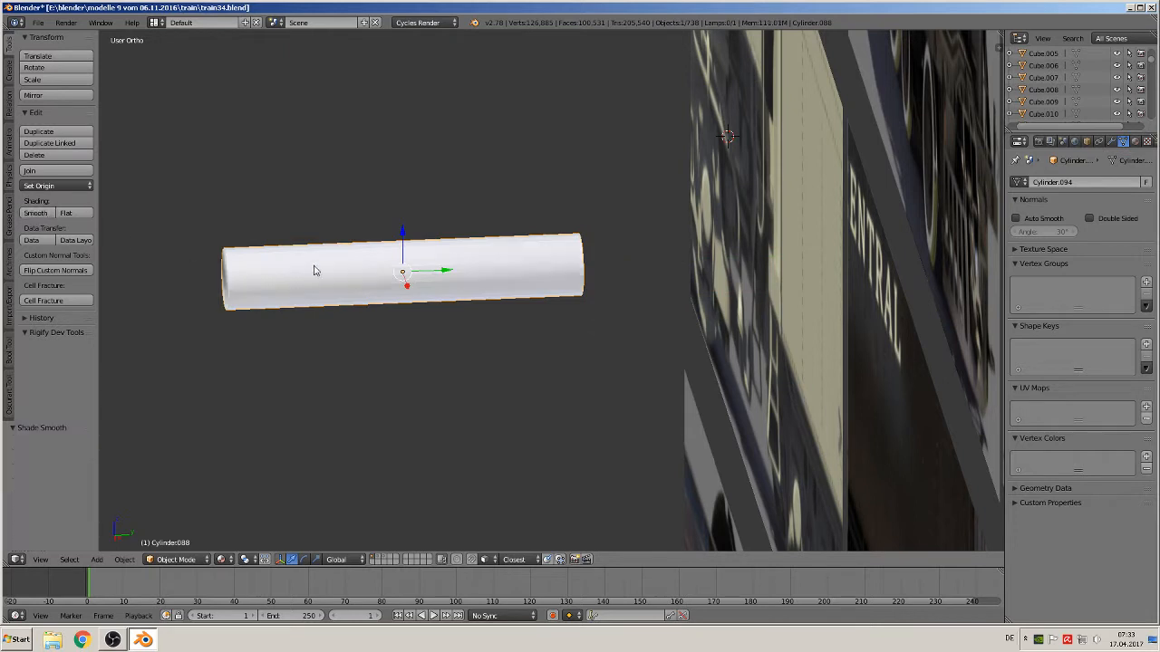
{"action": "key", "text": "Tab"}
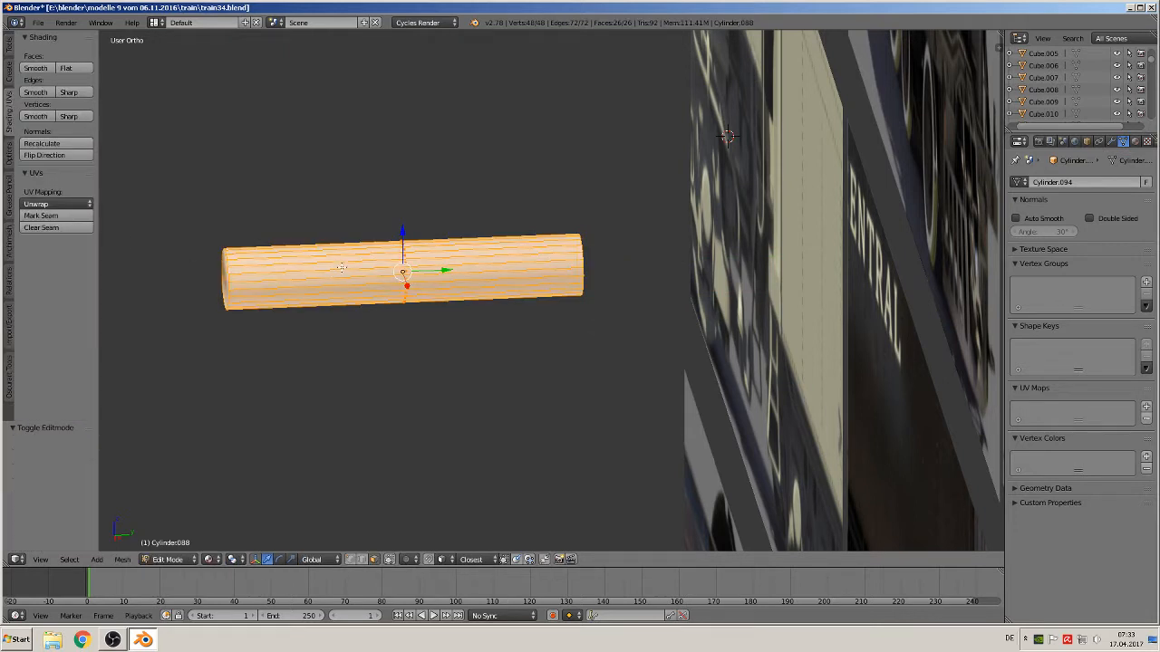
{"action": "key", "text": "ctrl+r"}
{"action": "scroll", "coordinate": [341, 267], "scroll_direction": "up", "scroll_amount": 1}
{"action": "left_click", "coordinate": [342, 267]}
{"action": "right_click", "coordinate": [342, 267]}
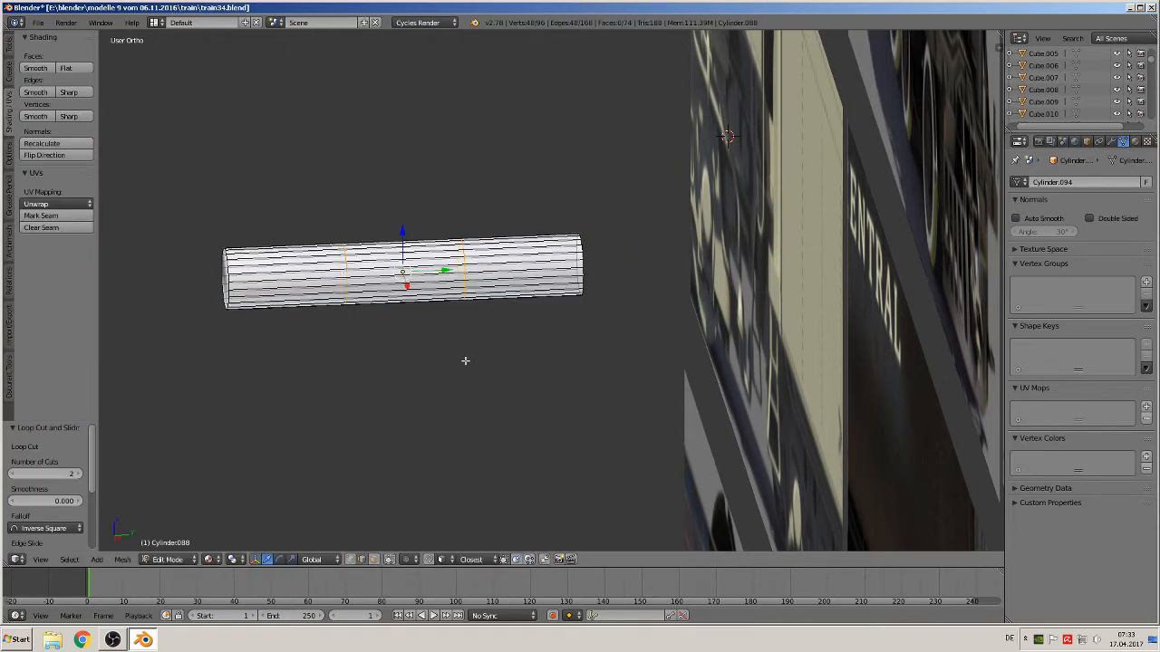
Scale the two new edge loops apart along Y by about 2.948
{"action": "key", "text": "s"}
{"action": "key", "text": "y"}
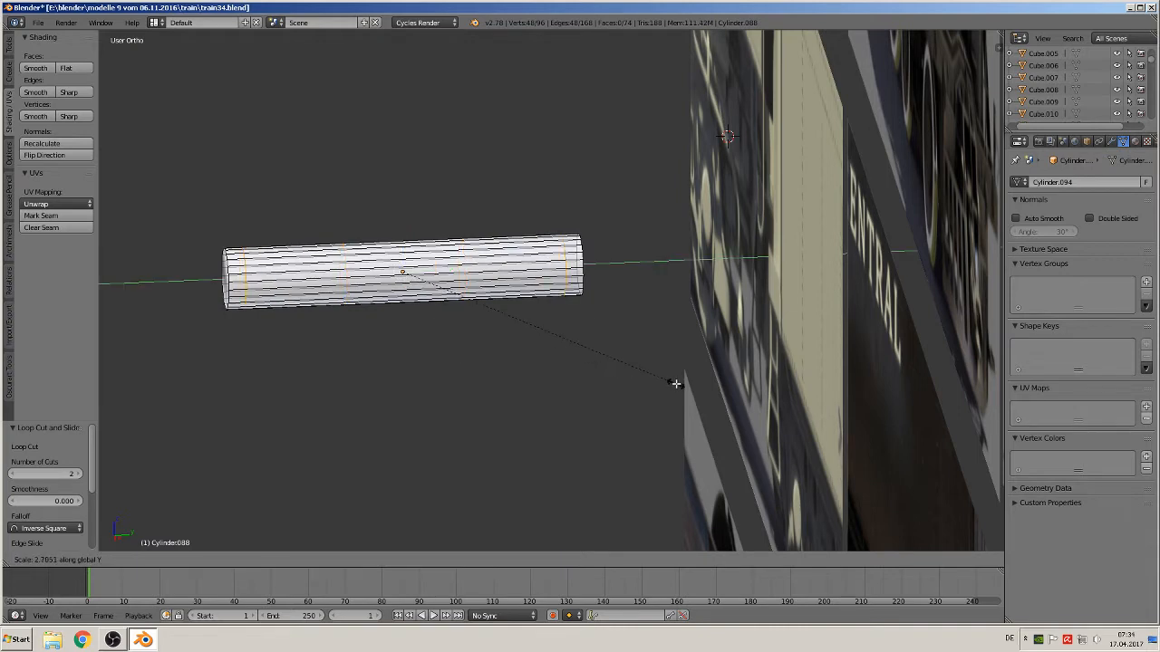
{"action": "left_click", "coordinate": [699, 395]}
Select both end faces of the cylinder, shade them flat, and return to object mode in front view
{"action": "middle_click_drag", "start_coordinate": [546, 348], "coordinate": [564, 362]}
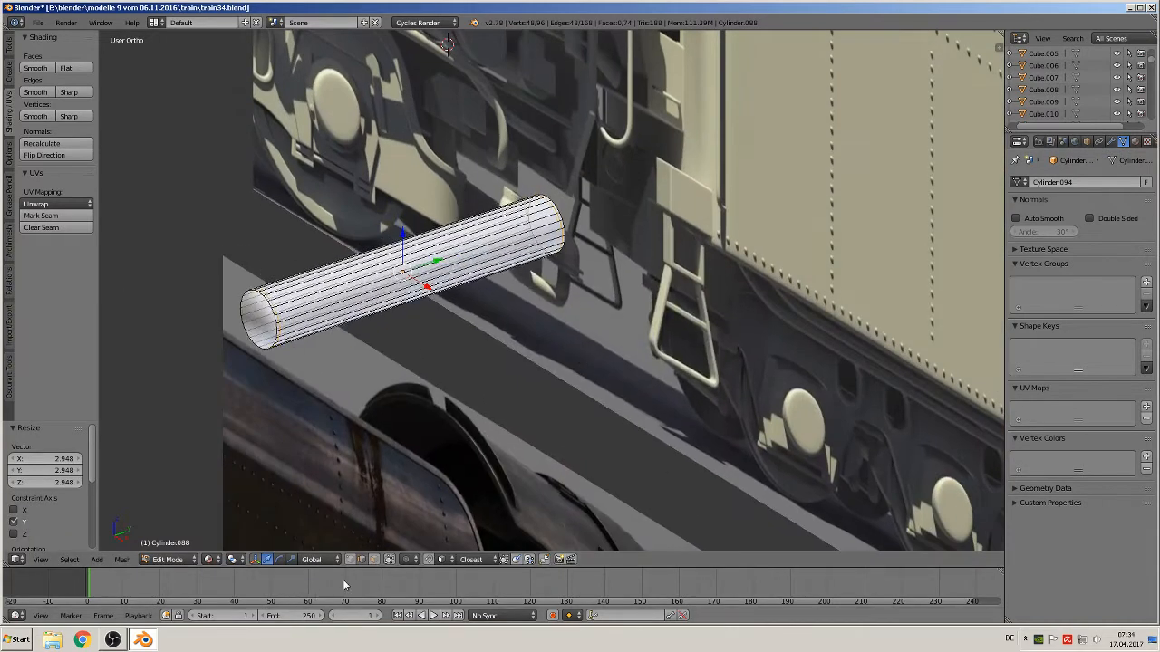
{"action": "left_click", "coordinate": [375, 561]}
{"action": "right_click", "coordinate": [256, 318]}
{"action": "middle_click_drag", "start_coordinate": [296, 376], "coordinate": [237, 370]}
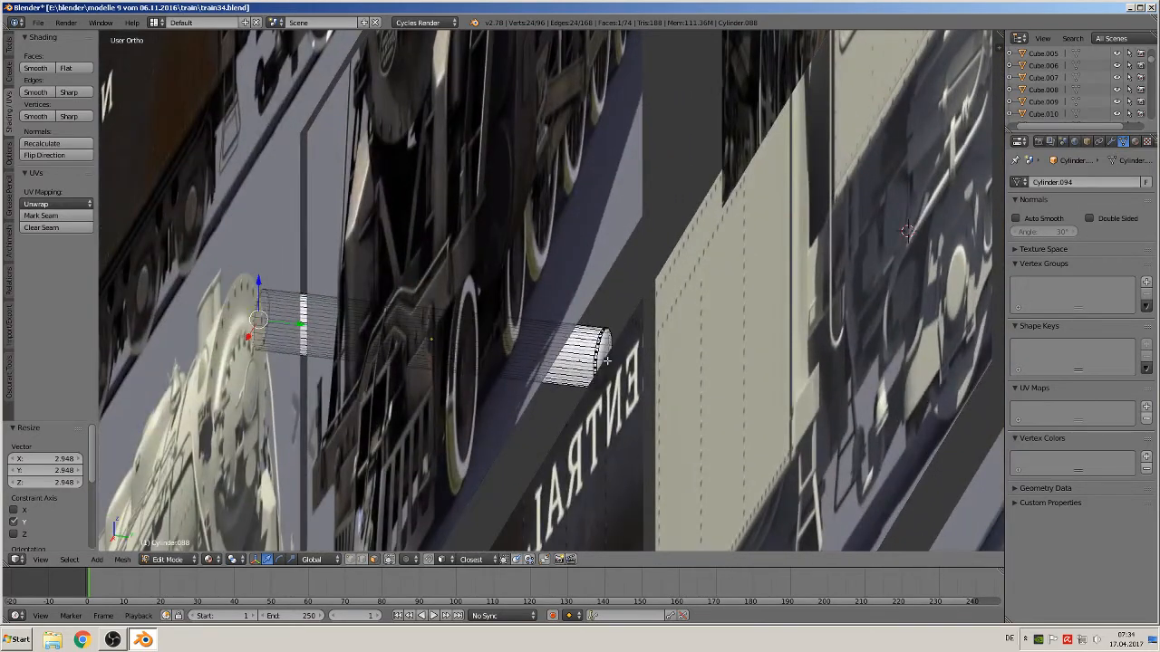
{"action": "right_click", "coordinate": [601, 360], "text": "shift"}
{"action": "left_click", "coordinate": [65, 68]}
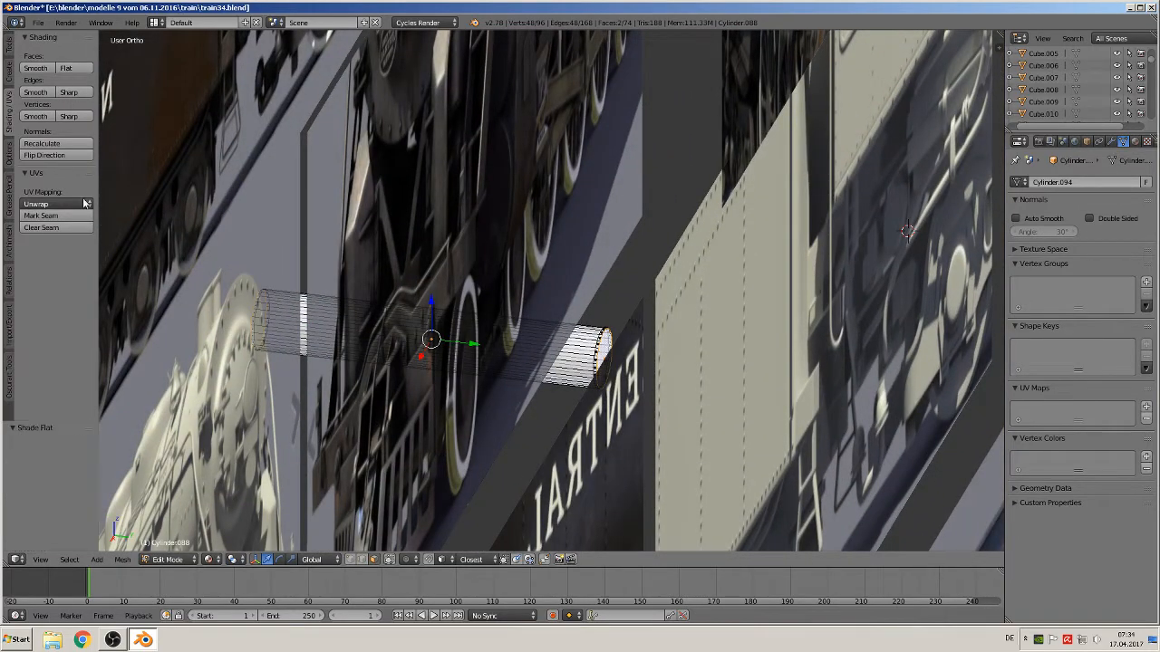
{"action": "middle_click_drag", "start_coordinate": [141, 365], "coordinate": [430, 319]}
{"action": "key", "text": "Tab"}
{"action": "key", "text": "KP_1"}
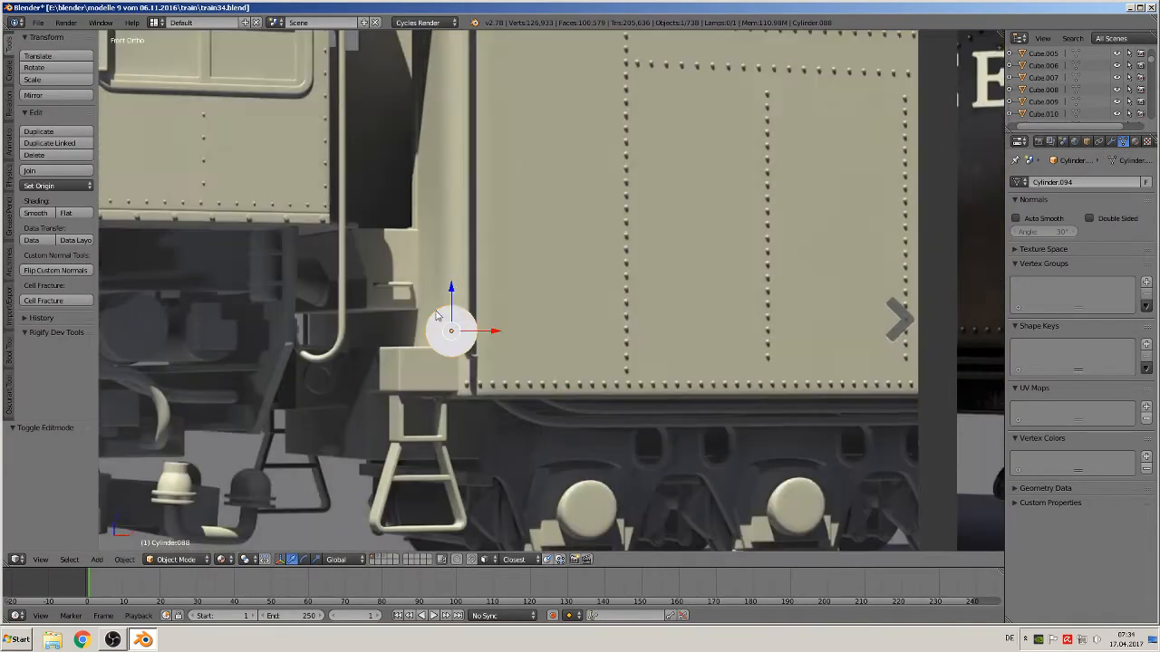
Place the 3D cursor on the frame block left of the curved pipe and add a cube there
{"action": "scroll", "coordinate": [231, 308], "scroll_direction": "up", "scroll_amount": 3}
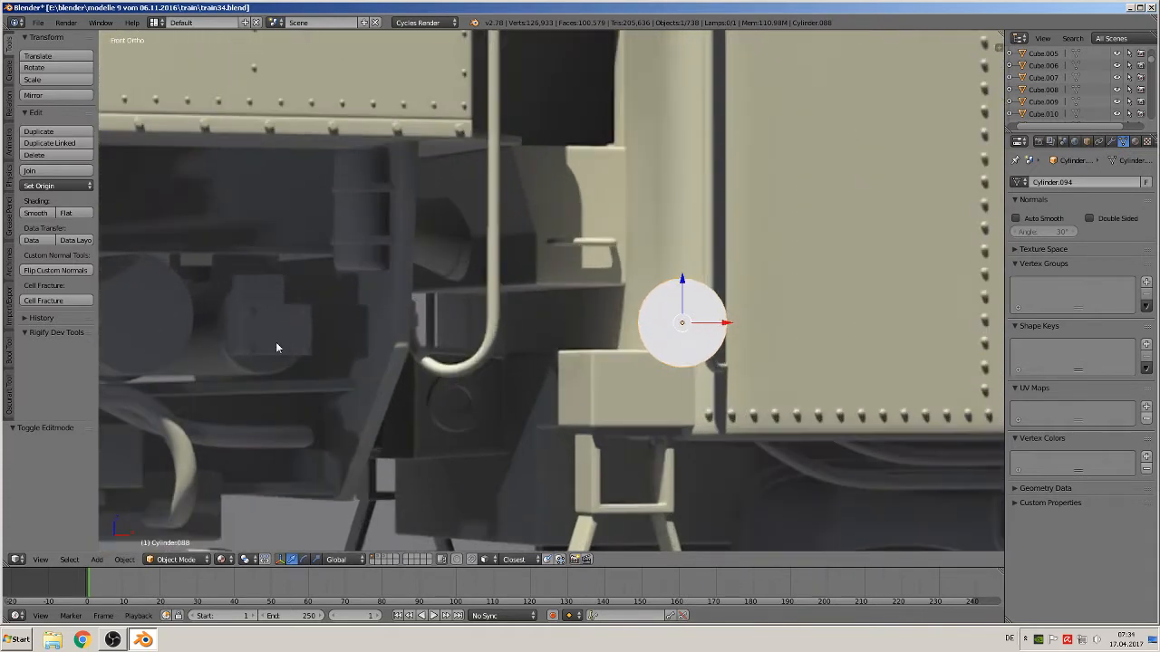
{"action": "middle_click_drag", "start_coordinate": [312, 340], "coordinate": [477, 282], "text": "shift"}
{"action": "left_click", "coordinate": [445, 272]}
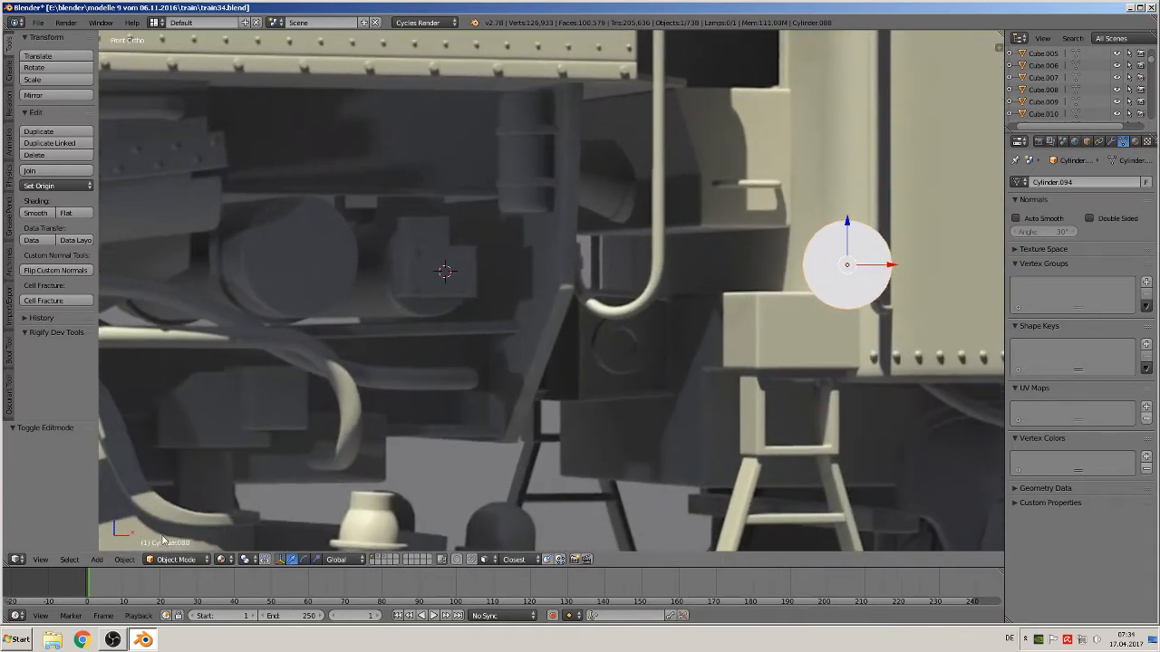
{"action": "left_click", "coordinate": [96, 559]}
{"action": "mouse_move", "coordinate": [112, 547]}
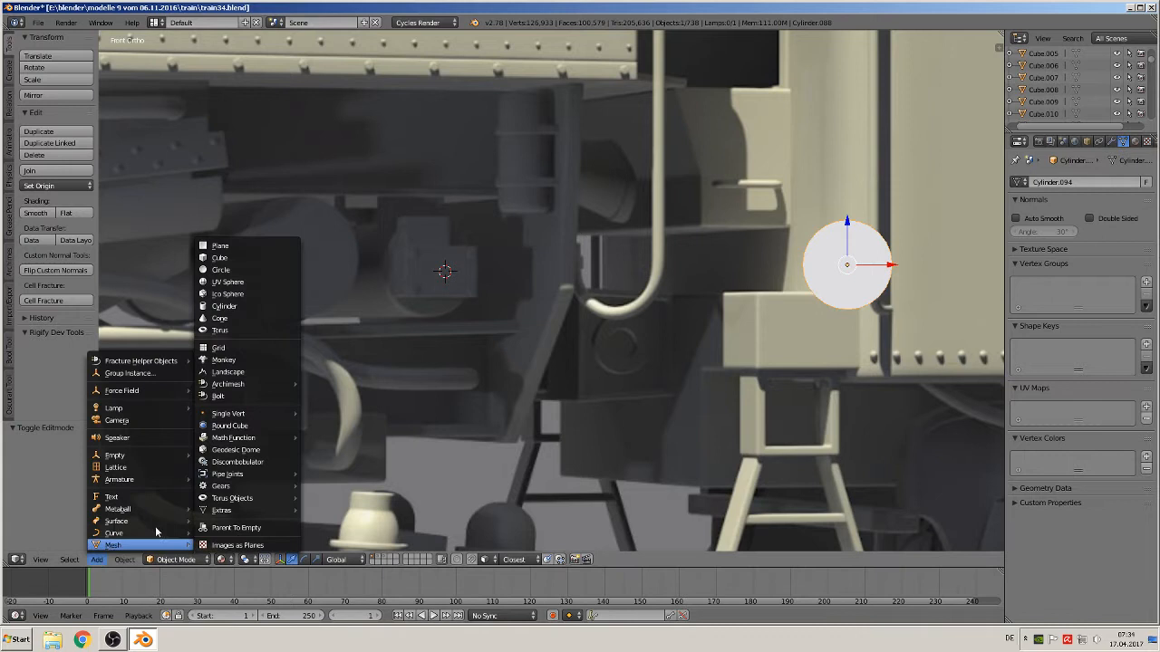
{"action": "left_click", "coordinate": [253, 257]}
Scale the cube down to a small block and stretch it along X by about 1.619
{"action": "key", "text": "s"}
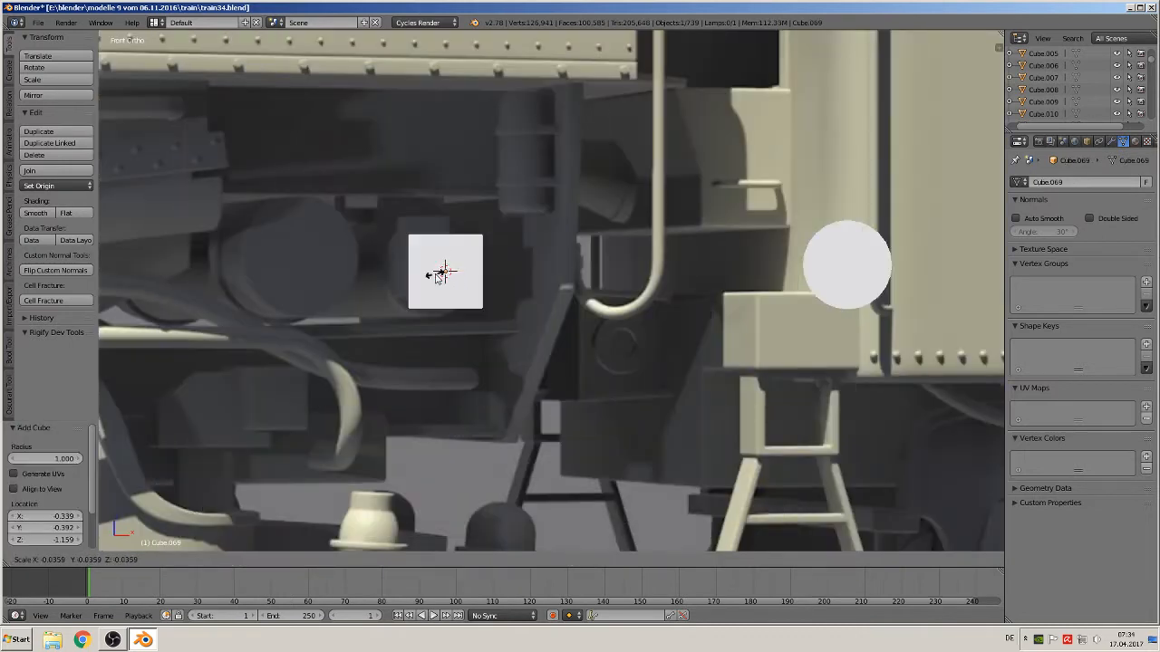
{"action": "left_click", "coordinate": [442, 274]}
{"action": "key", "text": "s"}
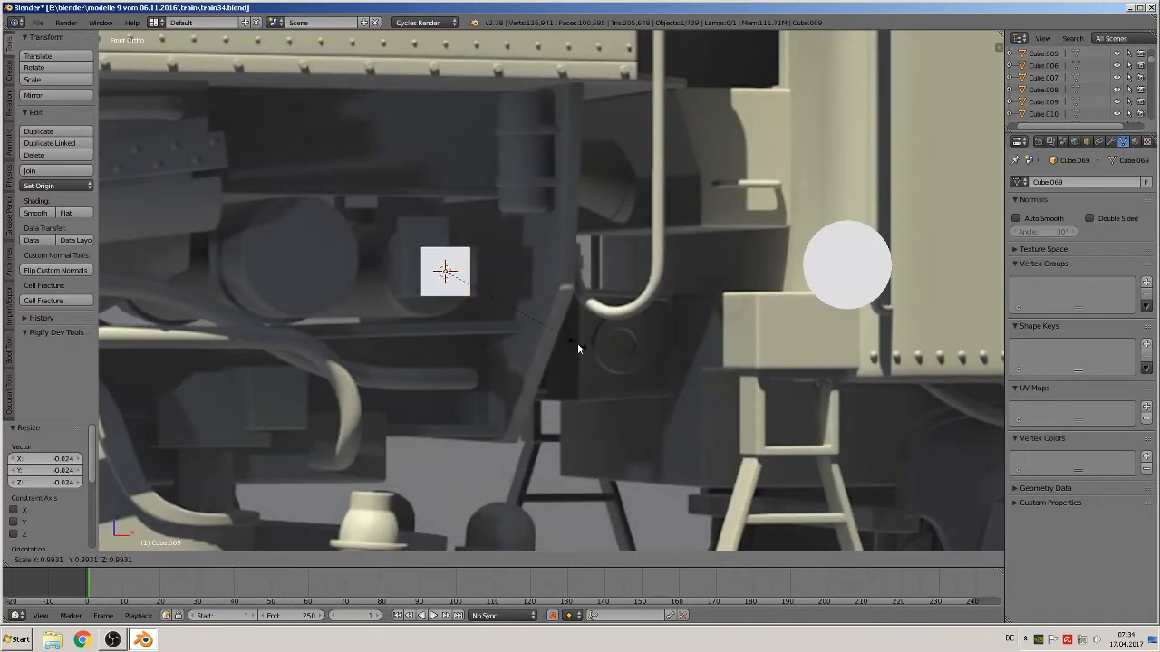
{"action": "left_click", "coordinate": [568, 336]}
{"action": "key", "text": "s"}
{"action": "key", "text": "x"}
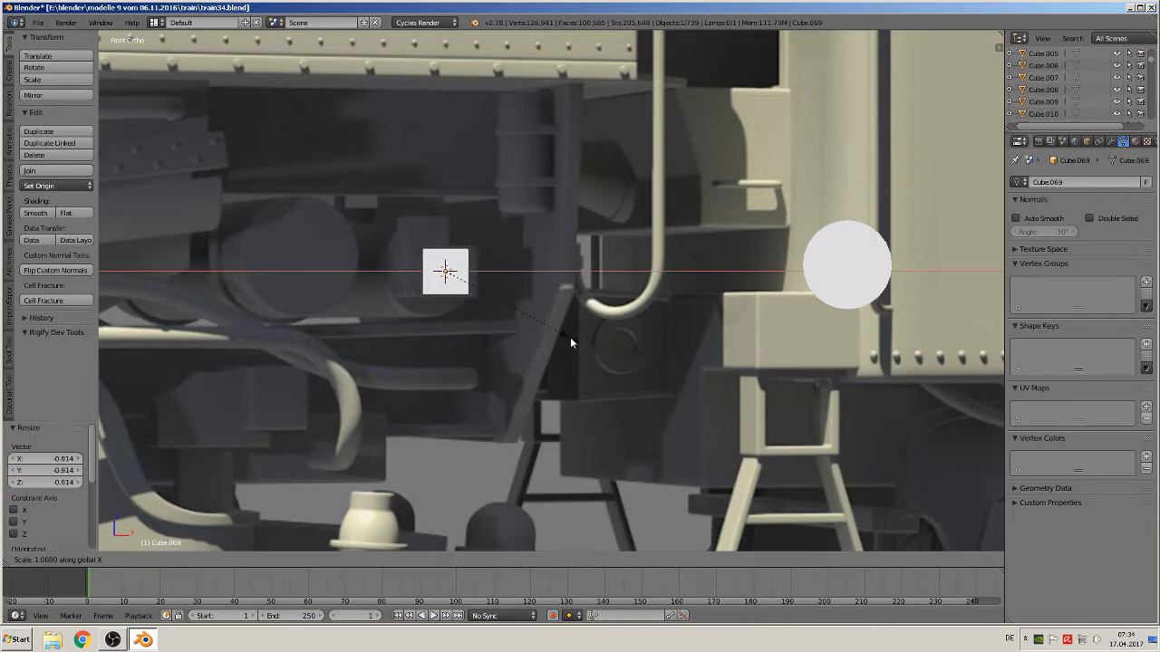
{"action": "left_click", "coordinate": [658, 348]}
Move the block along X about 0.08 and along Y about 0.181 to sit against the frame
{"action": "key", "text": "g"}
{"action": "key", "text": "x"}
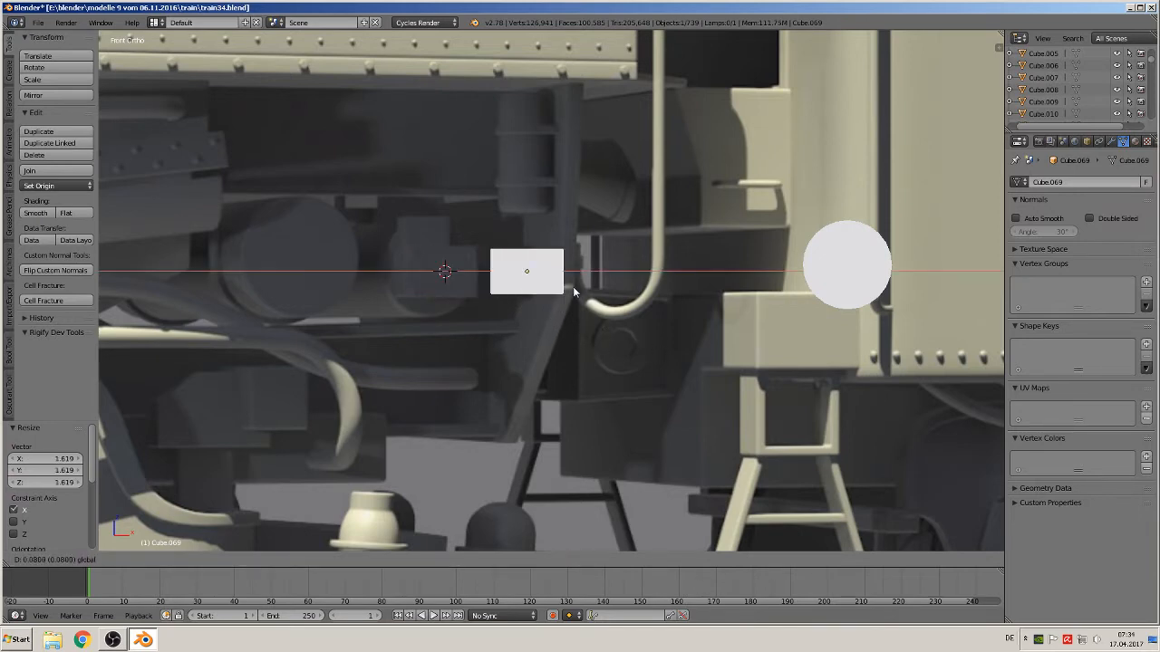
{"action": "left_click", "coordinate": [573, 292]}
{"action": "middle_click_drag", "start_coordinate": [573, 294], "coordinate": [515, 345]}
{"action": "left_click_drag", "start_coordinate": [548, 258], "coordinate": [457, 329]}
{"action": "scroll", "coordinate": [448, 357], "scroll_direction": "up", "scroll_amount": 2}
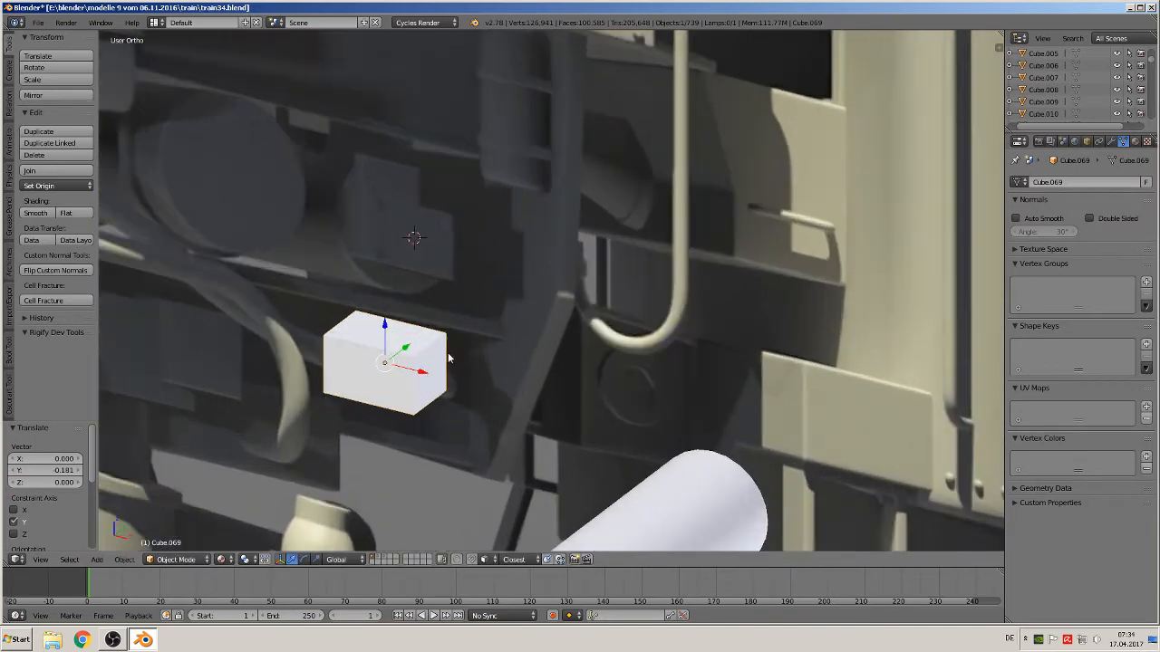
{"action": "middle_click_drag", "start_coordinate": [429, 370], "coordinate": [453, 381], "text": "shift"}
Enter edit mode on the block and add two loop cuts around it, sliding one slightly along X
{"action": "key", "text": "Tab"}
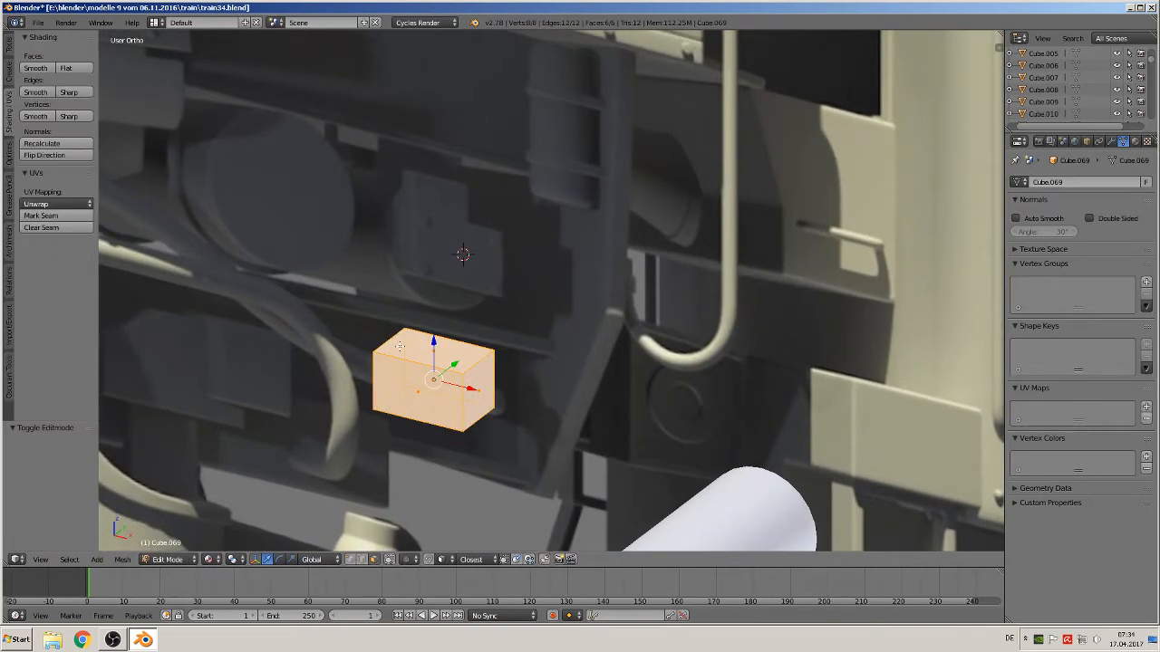
{"action": "middle_click_drag", "start_coordinate": [399, 346], "coordinate": [431, 375]}
{"action": "key", "text": "ctrl+r"}
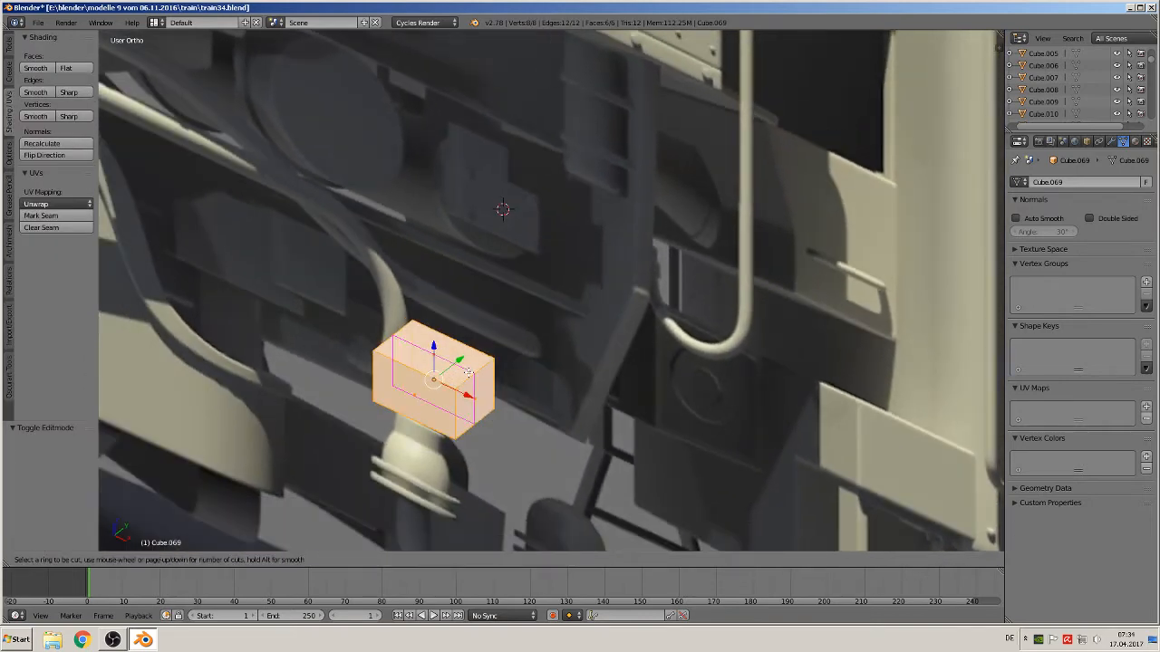
{"action": "left_click", "coordinate": [468, 372]}
{"action": "right_click", "coordinate": [467, 372]}
{"action": "left_click", "coordinate": [446, 366]}
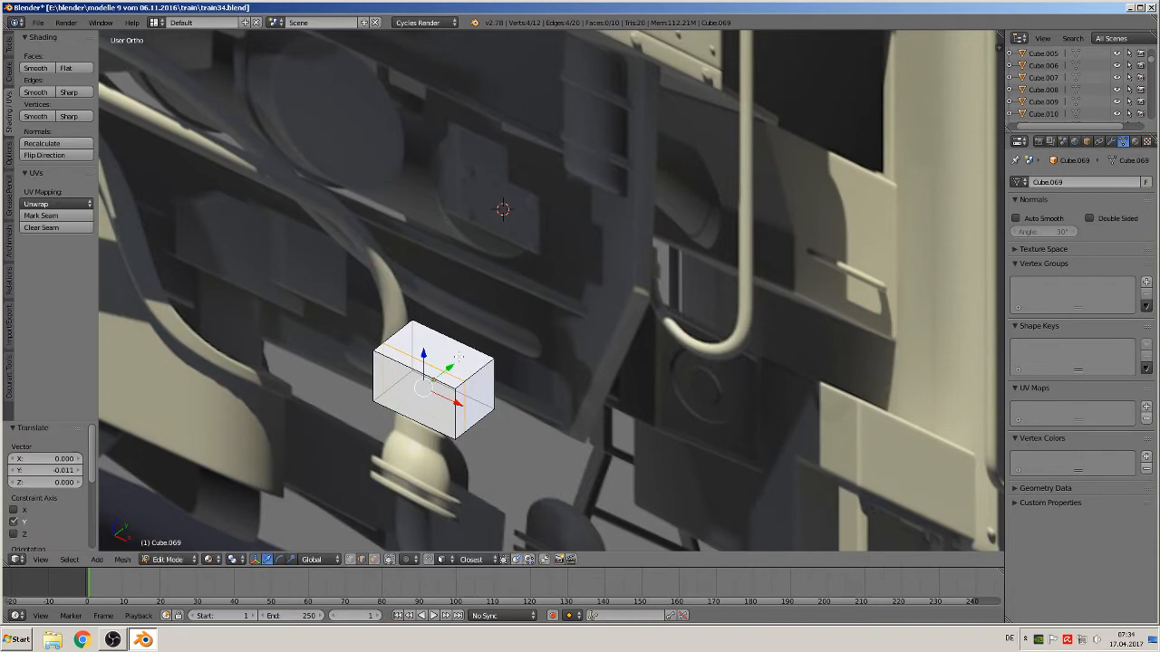
{"action": "key", "text": "ctrl+r"}
{"action": "left_click", "coordinate": [433, 379]}
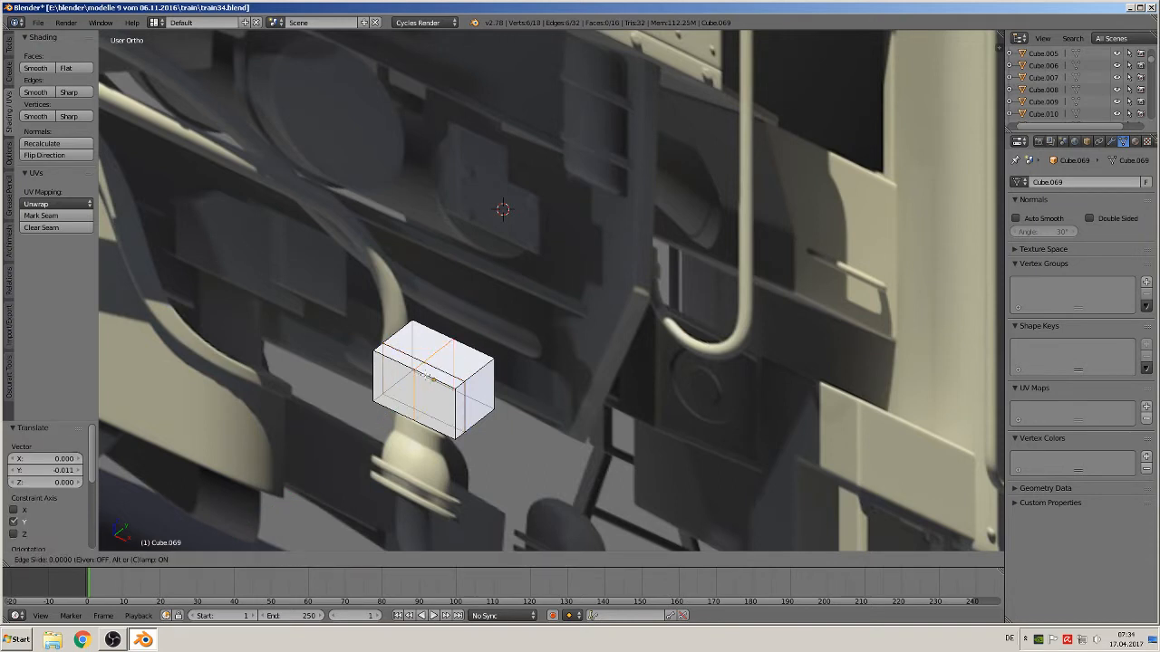
{"action": "right_click", "coordinate": [434, 379]}
{"action": "left_click_drag", "start_coordinate": [467, 401], "coordinate": [489, 409]}
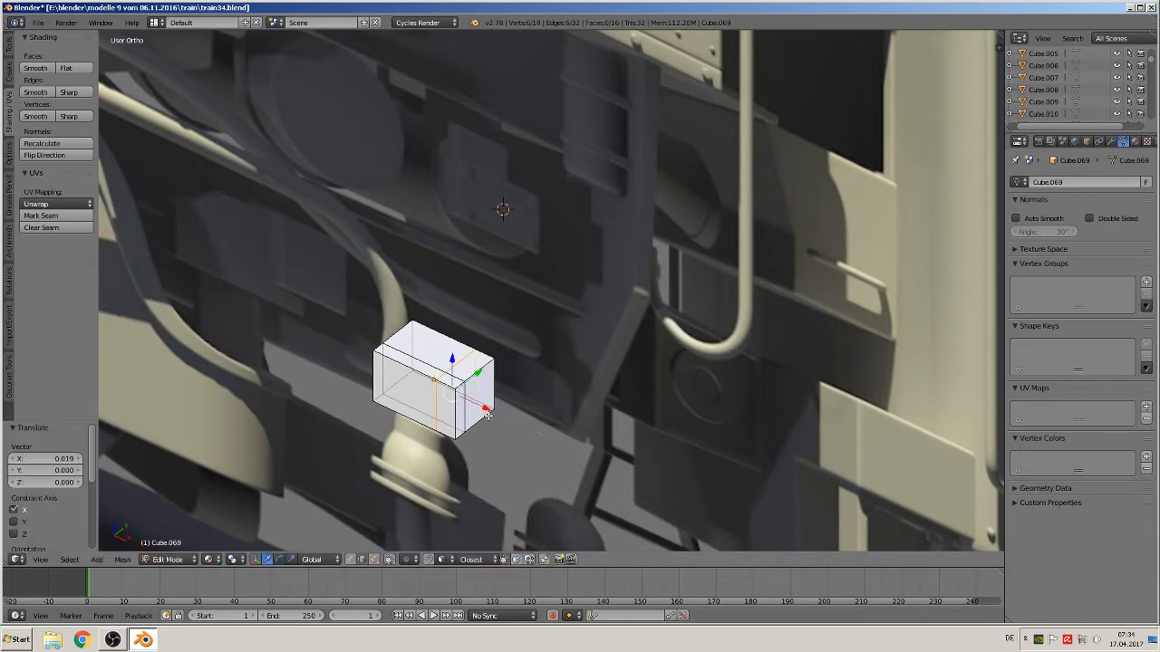
Extrude a section of the block's top face and raise it along Z to form a stepped top
{"action": "left_click", "coordinate": [373, 560]}
{"action": "right_click", "coordinate": [431, 348]}
{"action": "middle_click_drag", "start_coordinate": [415, 363], "coordinate": [449, 347]}
{"action": "scroll", "coordinate": [441, 353], "scroll_direction": "down", "scroll_amount": 1}
{"action": "key", "text": "e"}
{"action": "right_click", "coordinate": [444, 347]}
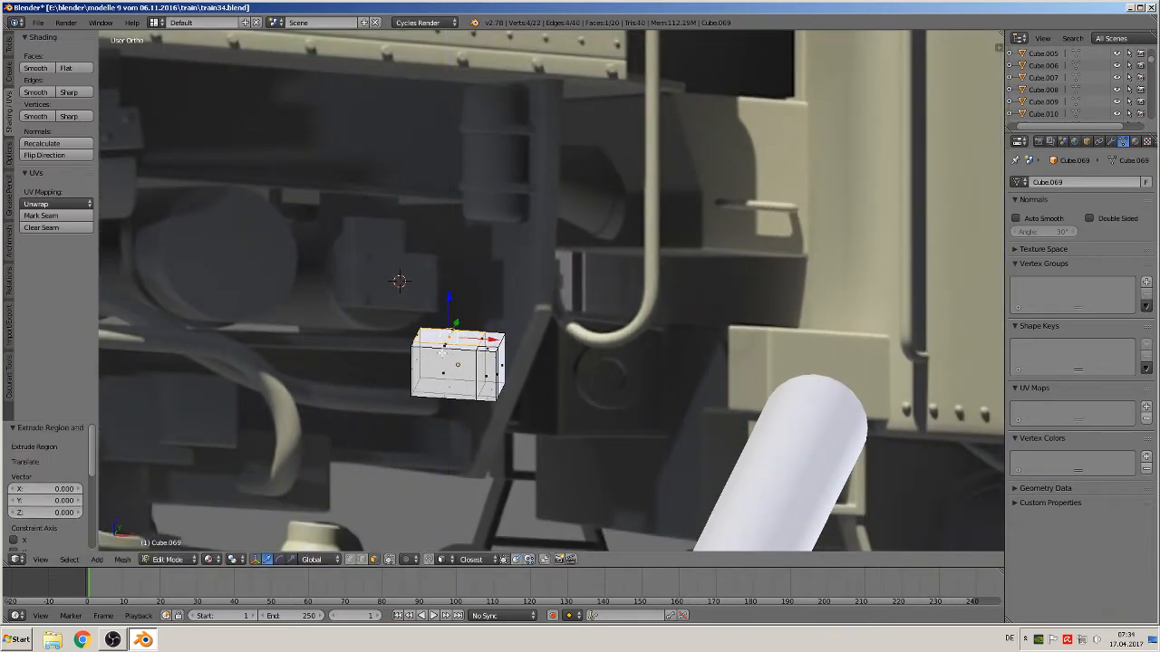
{"action": "key", "text": "g"}
{"action": "key", "text": "z"}
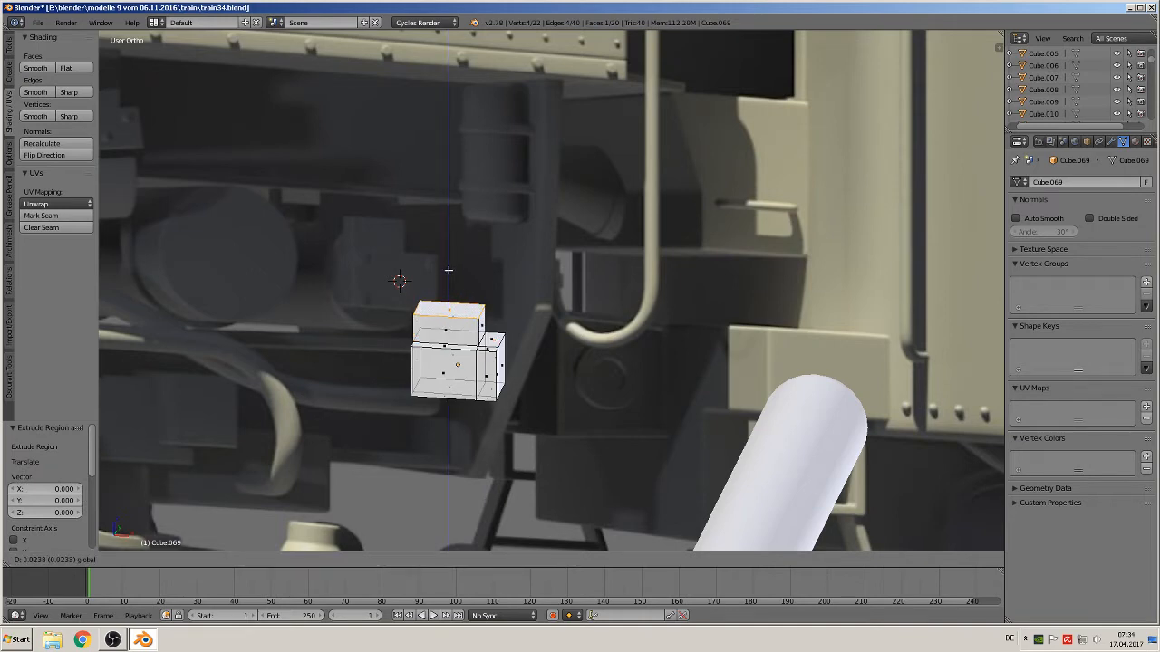
{"action": "left_click", "coordinate": [450, 274]}
{"action": "scroll", "coordinate": [480, 379], "scroll_direction": "up", "scroll_amount": 1}
{"action": "key", "text": "Tab"}
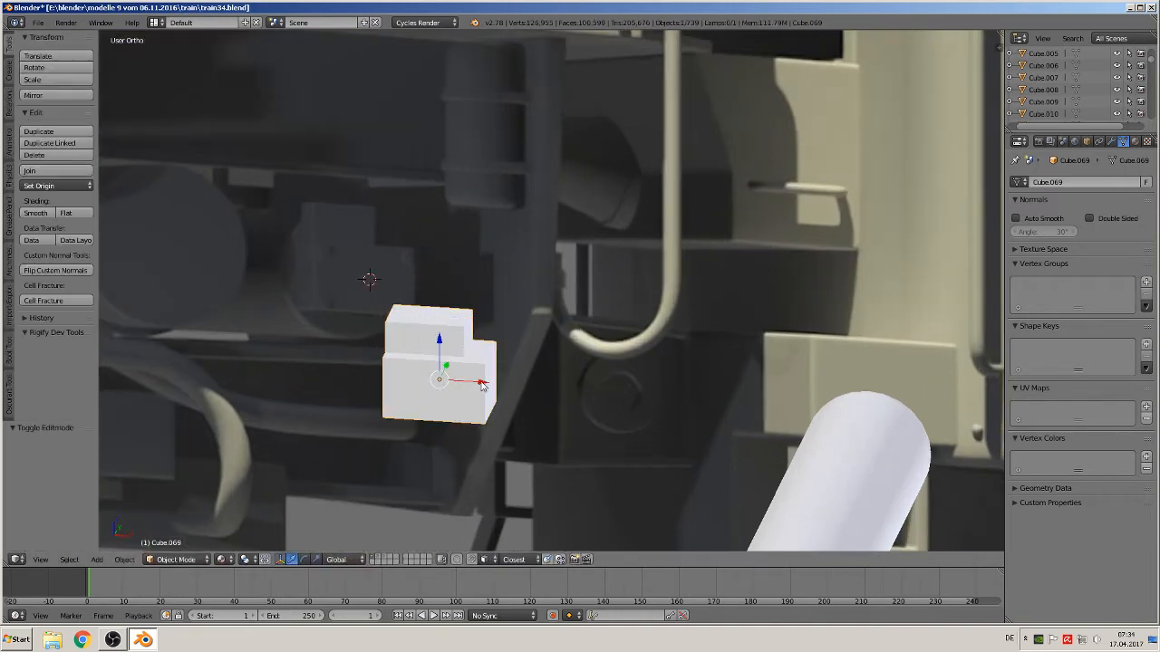
{"action": "key", "text": "Tab"}
{"action": "middle_click_drag", "start_coordinate": [479, 387], "coordinate": [495, 389]}
{"action": "key", "text": "a"}
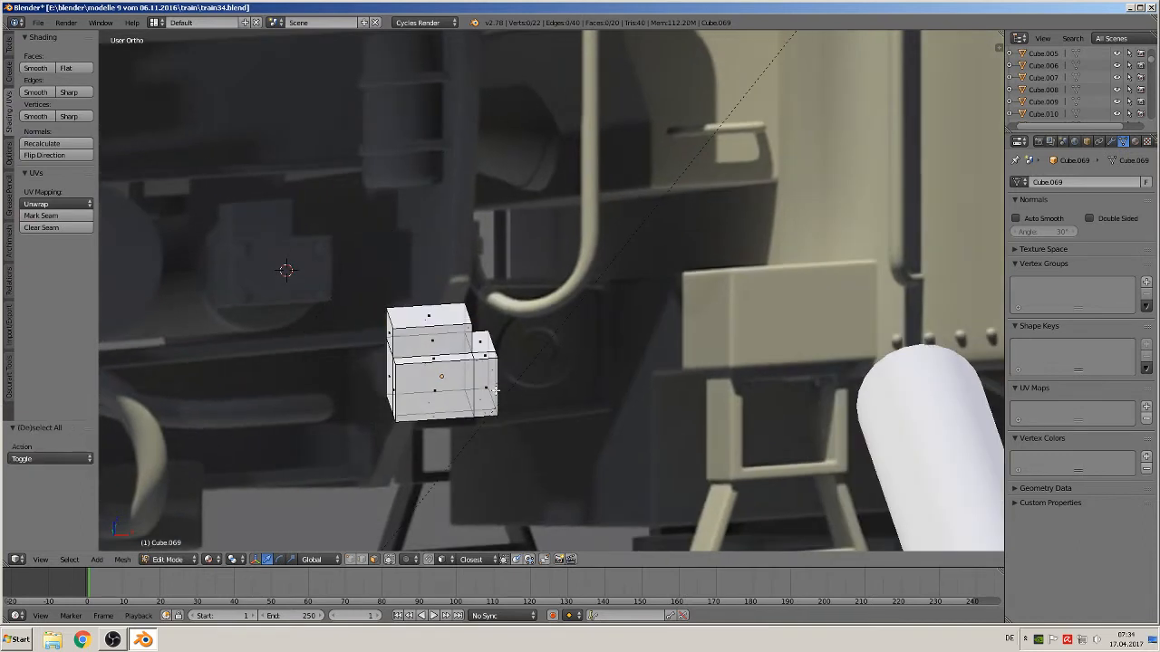
{"action": "key", "text": "a"}
{"action": "scroll", "coordinate": [492, 390], "scroll_direction": "up", "scroll_amount": 4}
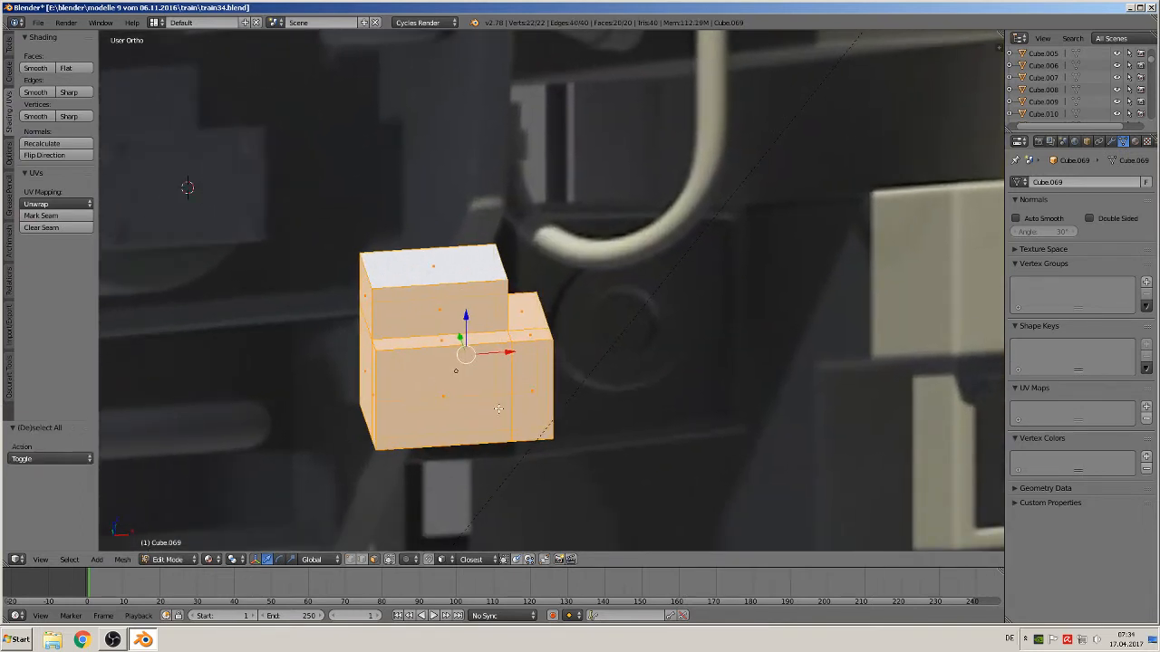
Select the block's outer edges and bevel them by 0.048, then return to object mode
{"action": "left_click", "coordinate": [361, 560]}
{"action": "right_click", "coordinate": [513, 373], "text": "shift"}
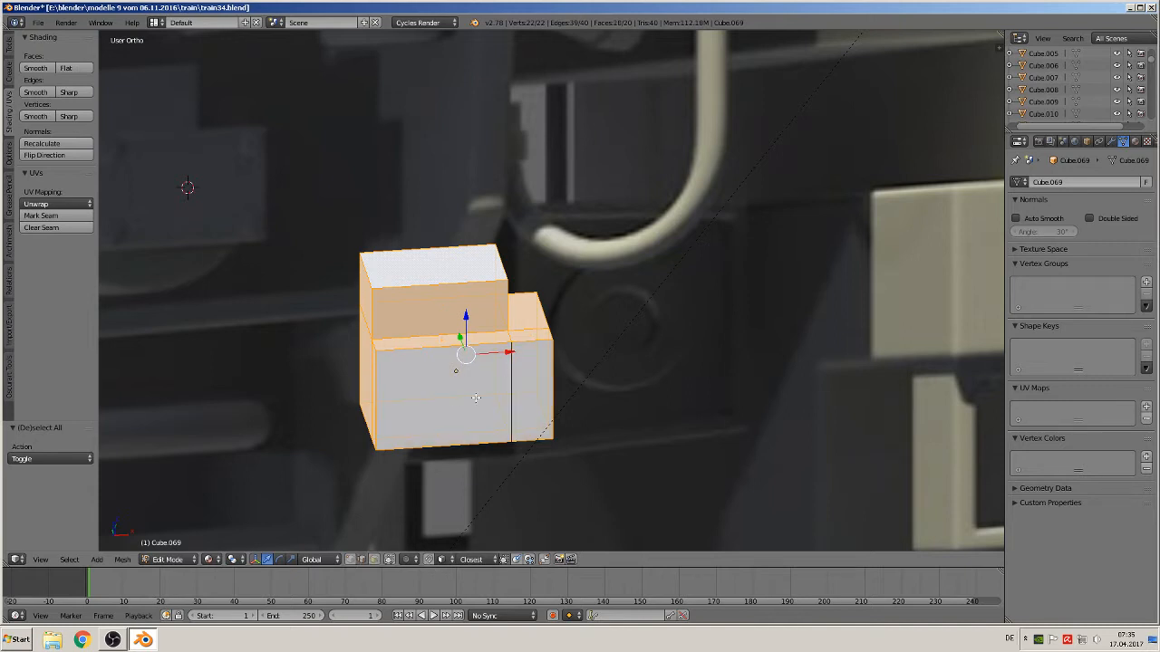
{"action": "middle_click_drag", "start_coordinate": [378, 404], "coordinate": [396, 387]}
{"action": "right_click", "coordinate": [396, 387], "text": "shift"}
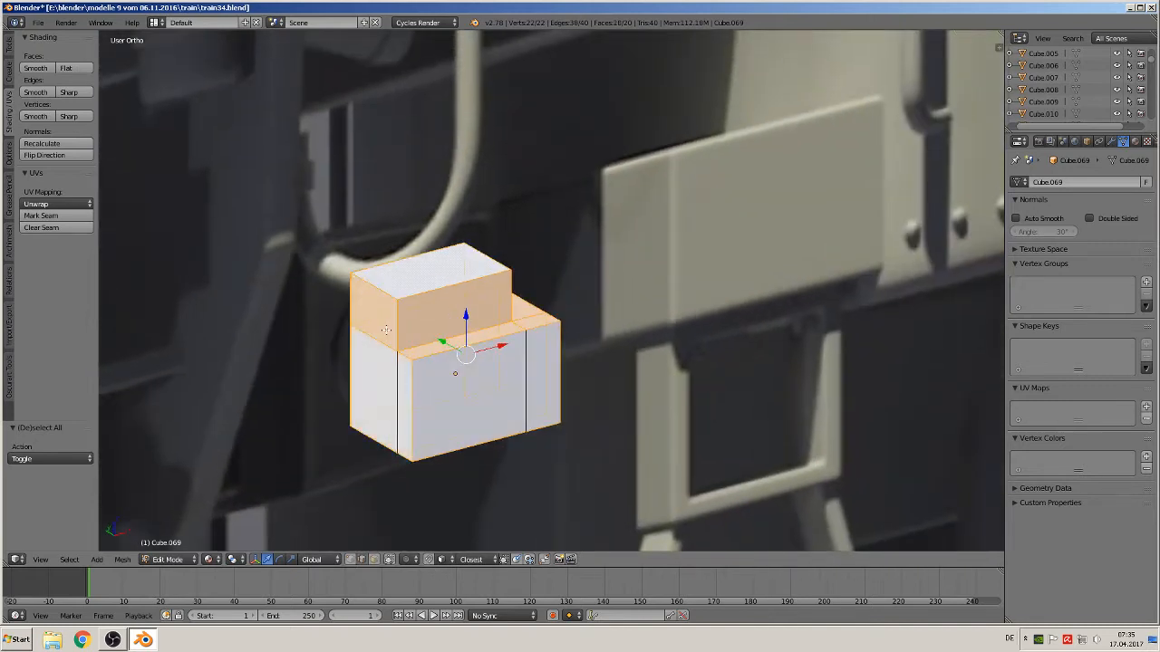
{"action": "right_click", "coordinate": [374, 337], "text": "shift"}
{"action": "middle_click_drag", "start_coordinate": [544, 383], "coordinate": [501, 387]}
{"action": "right_click", "coordinate": [515, 375], "text": "shift"}
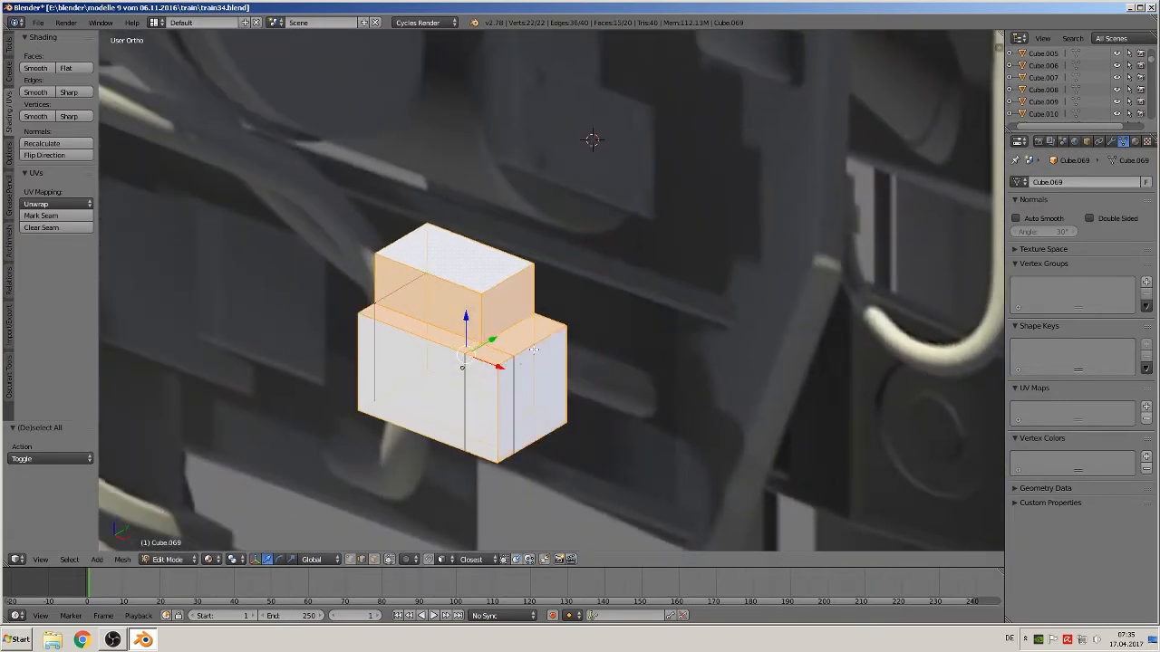
{"action": "right_click", "coordinate": [498, 352], "text": "shift"}
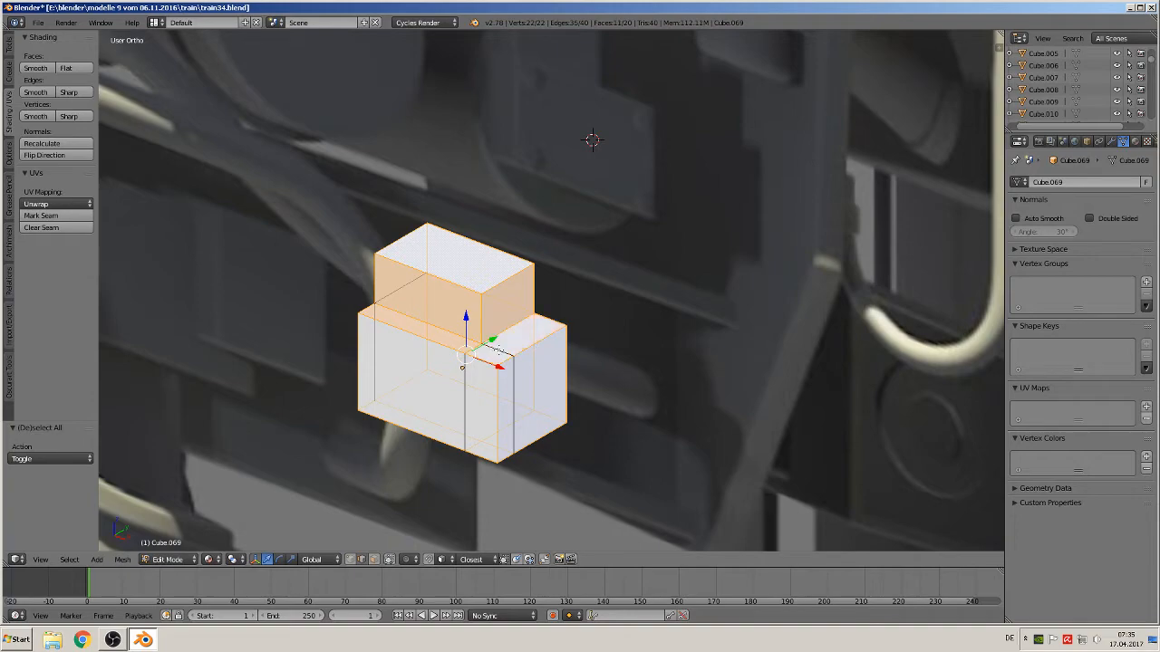
{"action": "right_click", "coordinate": [466, 350], "text": "shift"}
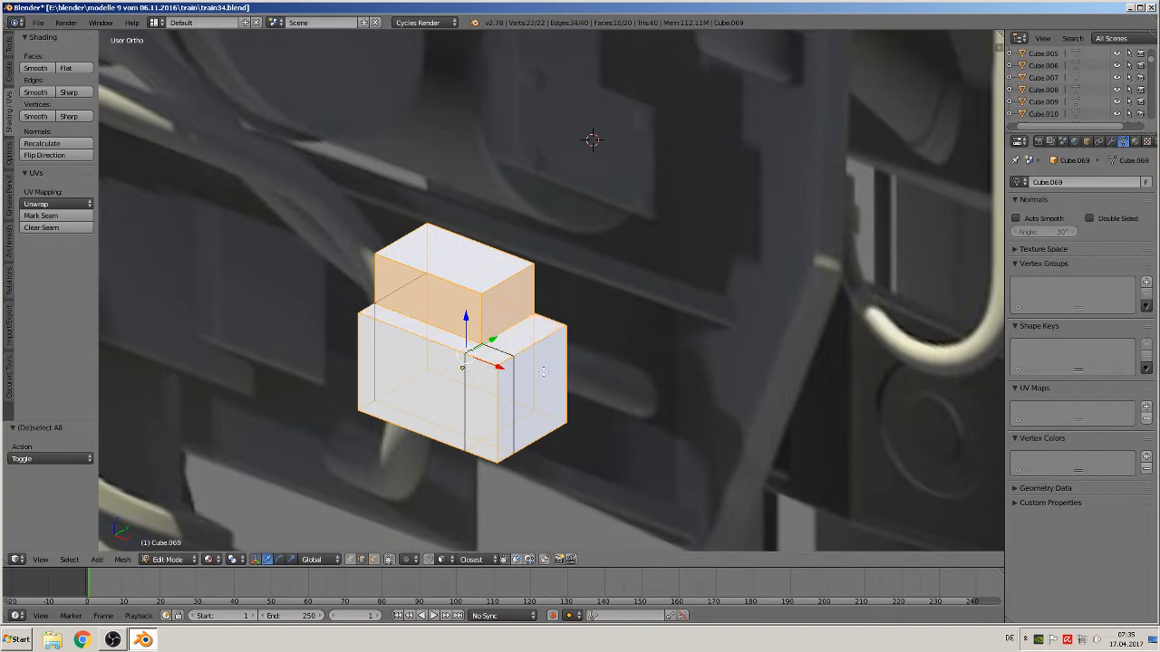
{"action": "middle_click_drag", "start_coordinate": [542, 372], "coordinate": [443, 392]}
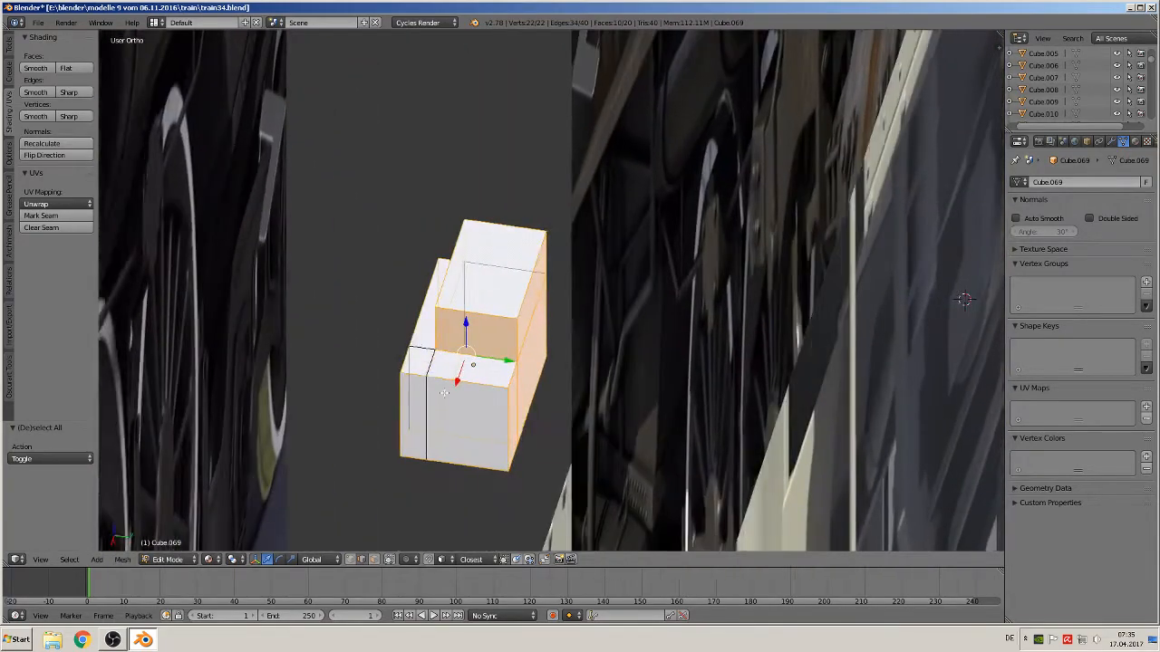
{"action": "right_click", "coordinate": [523, 388], "text": "shift"}
{"action": "right_click", "coordinate": [530, 336], "text": "shift"}
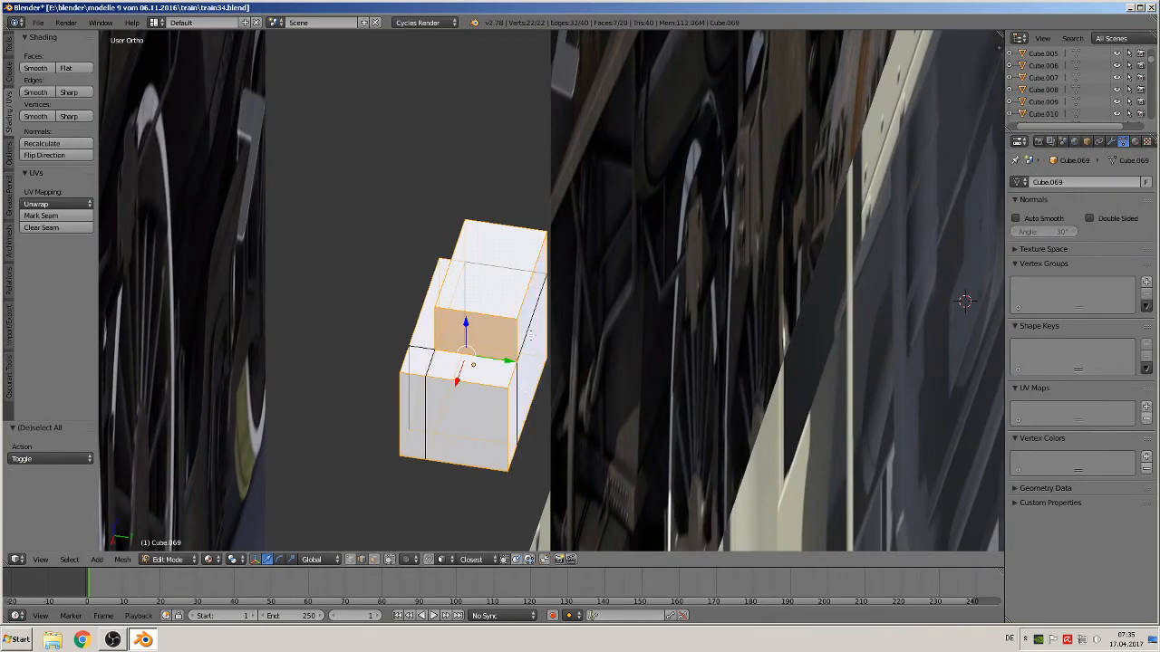
{"action": "middle_click_drag", "start_coordinate": [530, 372], "coordinate": [648, 356]}
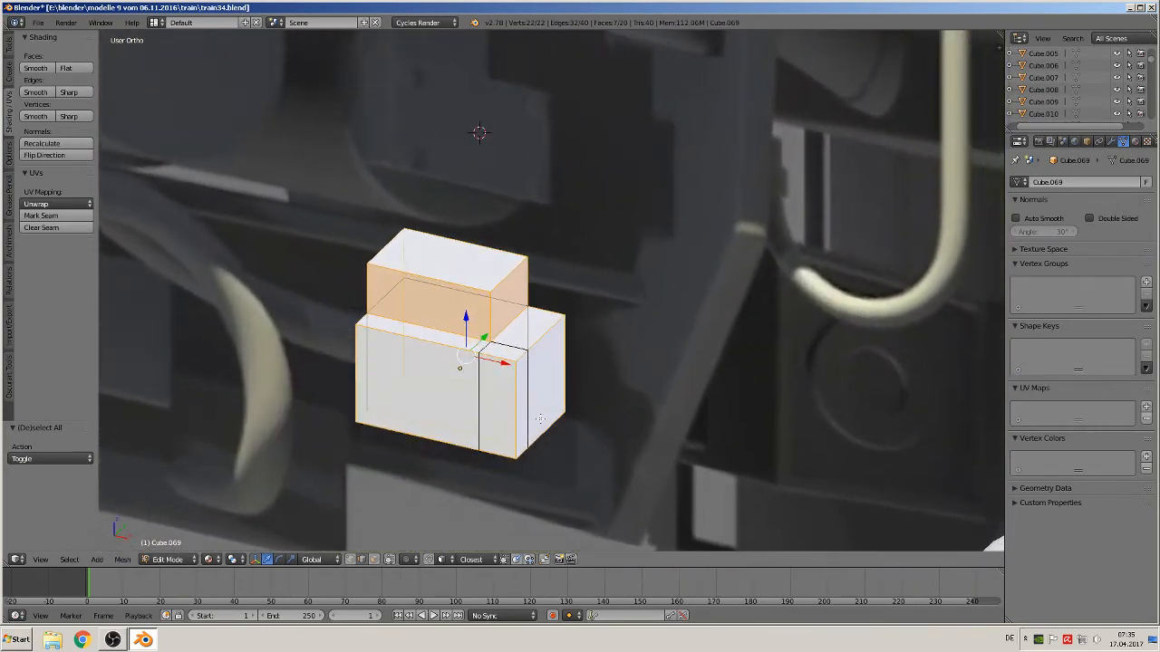
{"action": "key", "text": "ctrl+b"}
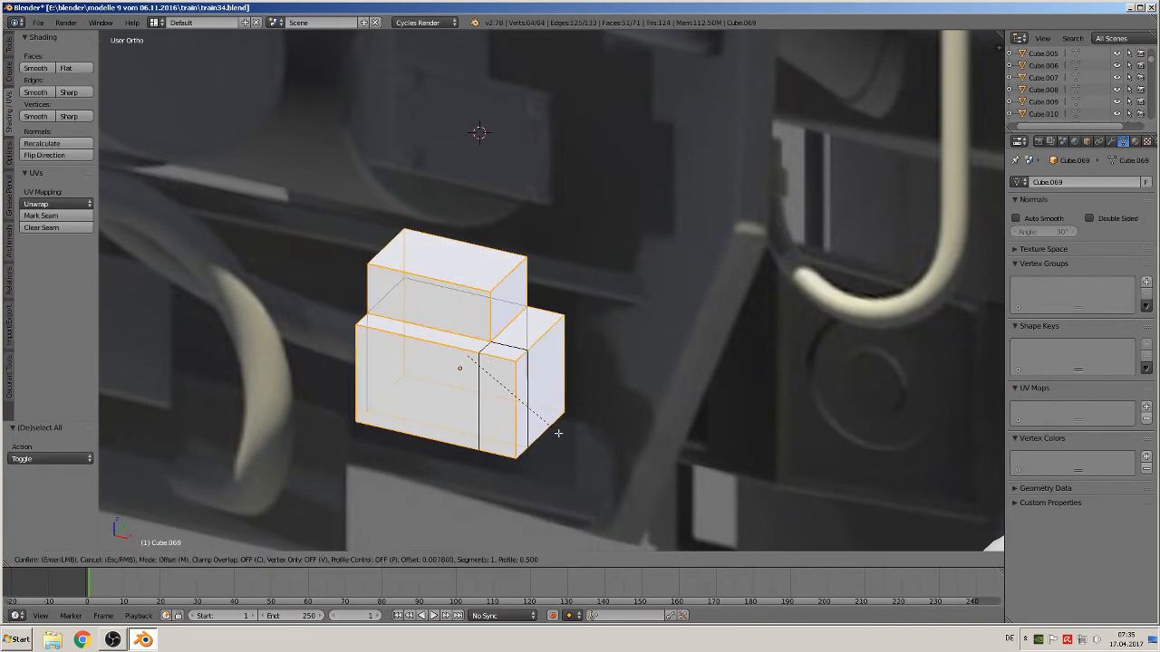
{"action": "left_click", "coordinate": [626, 509]}
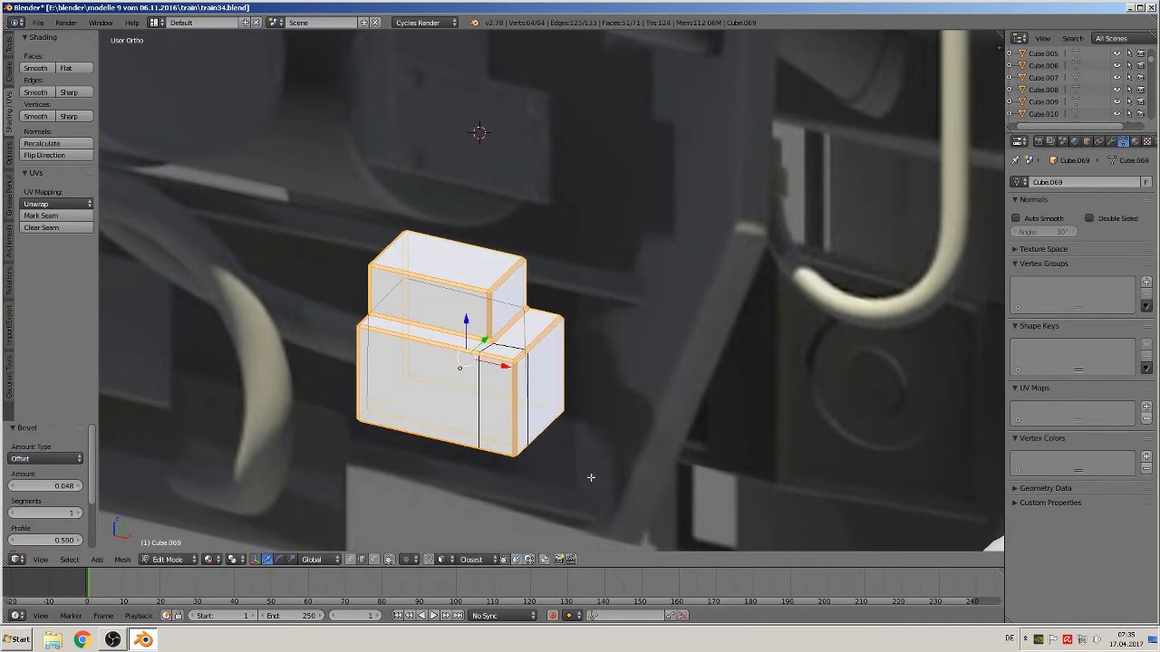
{"action": "key", "text": "Tab"}
{"action": "key", "text": "a"}
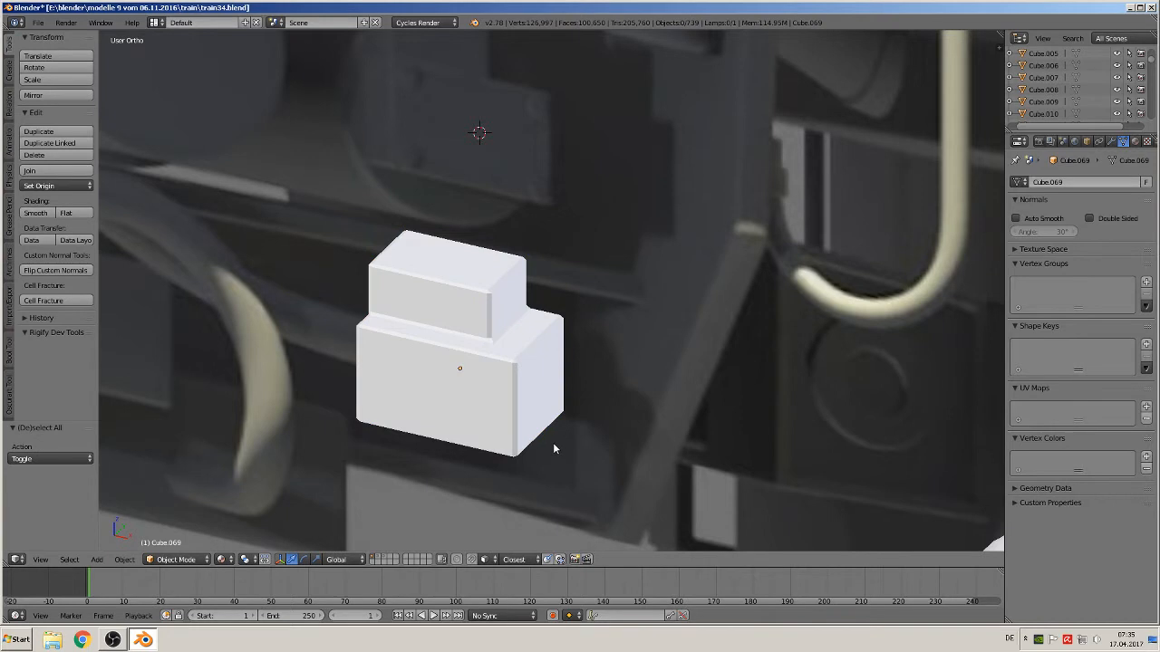
In front view, place the 3D cursor on the block's front face and add a 'screw head 1' group instance there
{"action": "key", "text": "KP_1"}
{"action": "scroll", "coordinate": [490, 429], "scroll_direction": "down", "scroll_amount": 2}
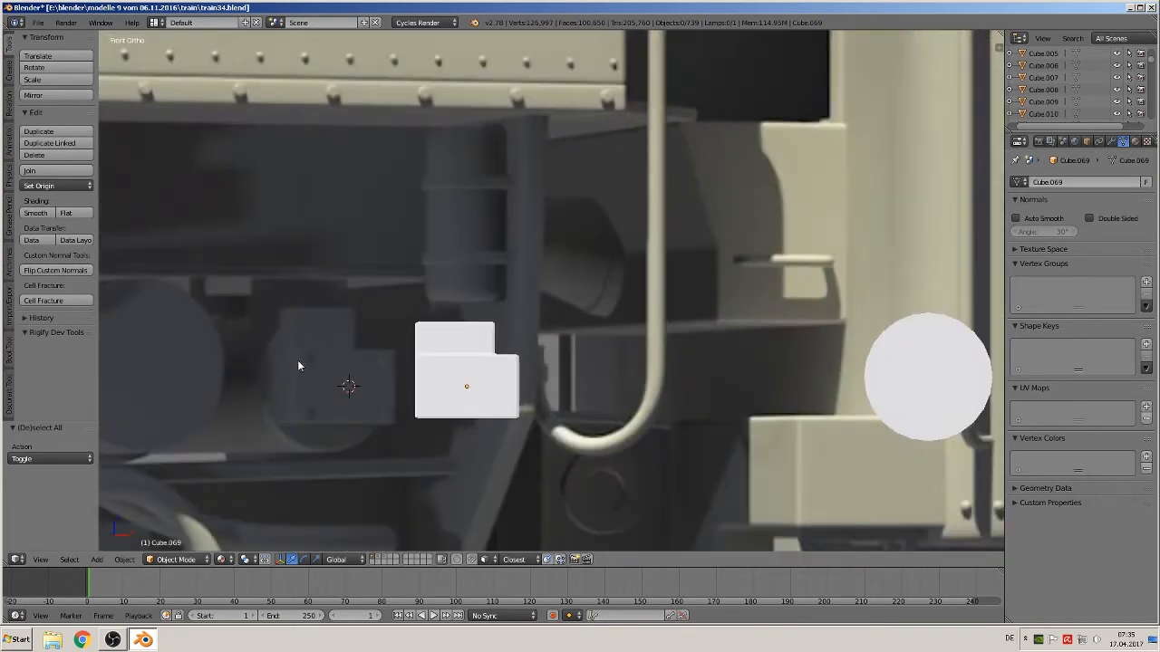
{"action": "left_click", "coordinate": [433, 364]}
{"action": "left_click", "coordinate": [96, 559]}
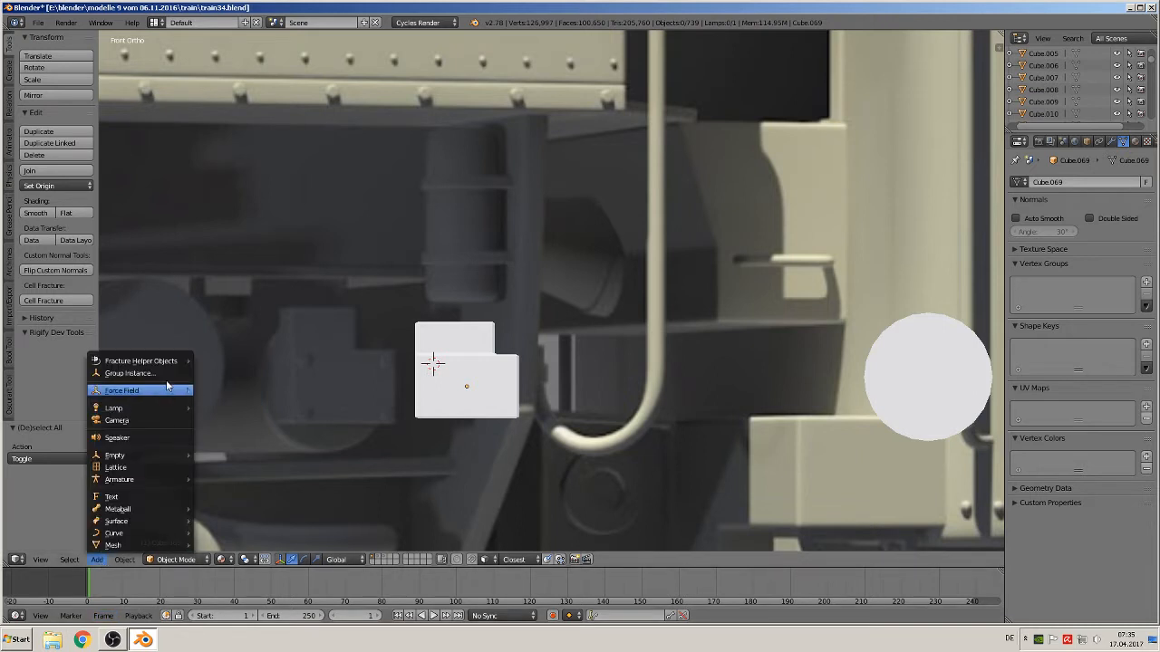
{"action": "left_click", "coordinate": [161, 363]}
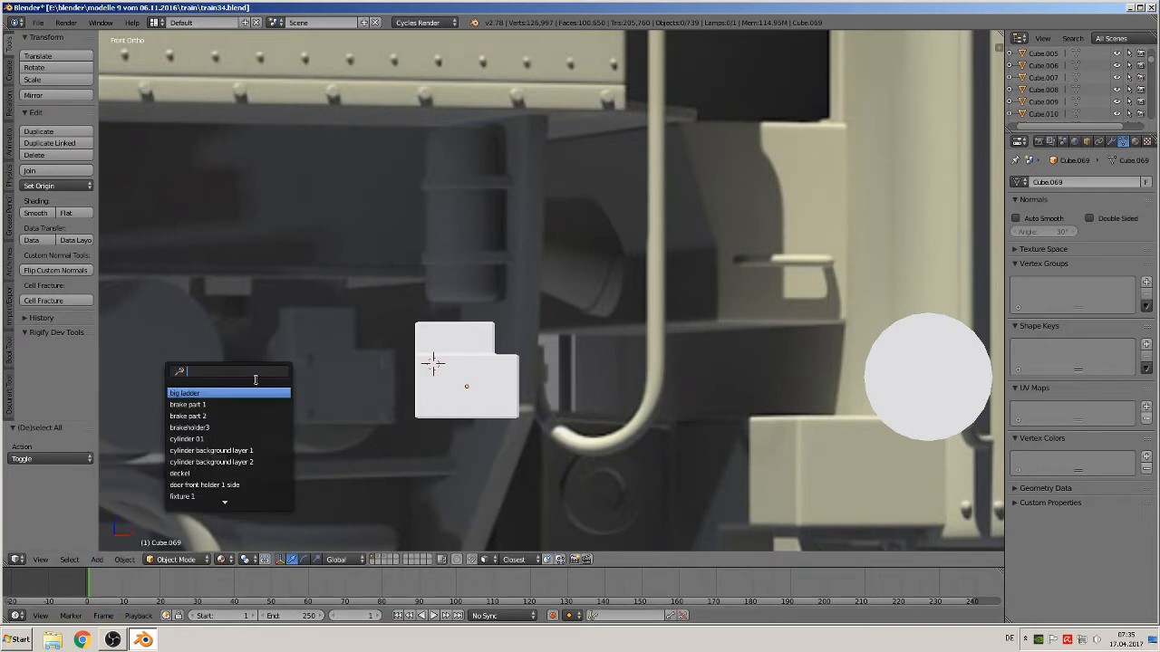
{"action": "type", "text": "sc"}
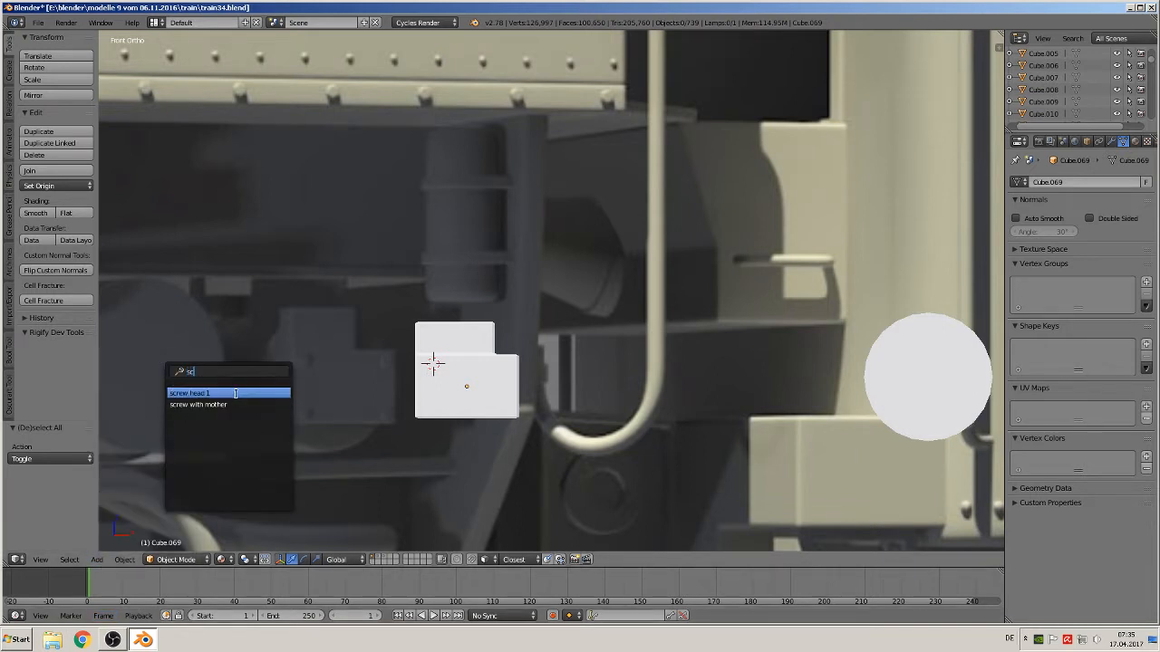
{"action": "left_click", "coordinate": [247, 393]}
{"action": "scroll", "coordinate": [429, 372], "scroll_direction": "down", "scroll_amount": 1}
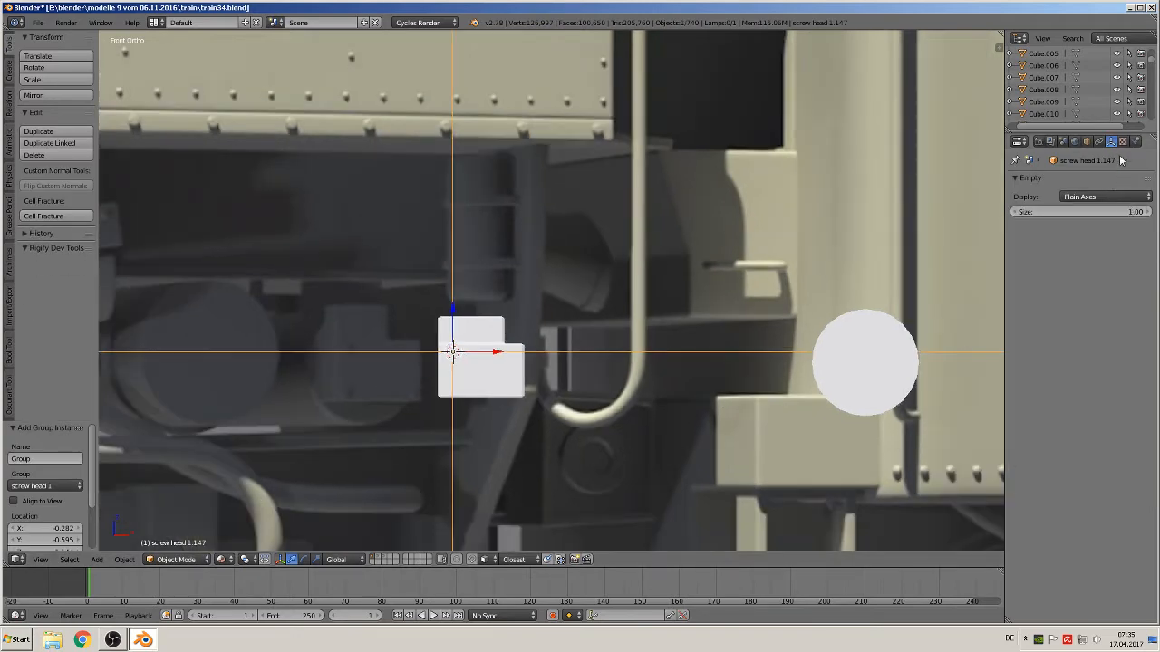
Reduce the screw instance's empty display size to 0.01
{"action": "left_click_drag", "start_coordinate": [1082, 211], "coordinate": [1042, 211]}
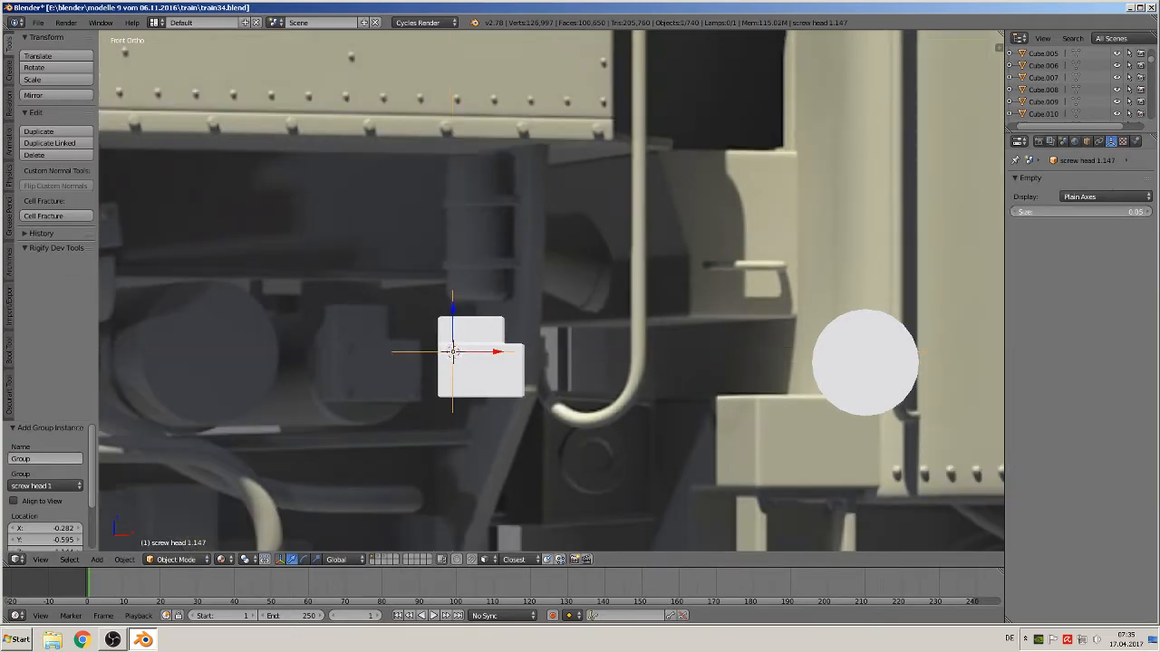
{"action": "scroll", "coordinate": [743, 317], "scroll_direction": "up", "scroll_amount": 1}
{"action": "middle_click_drag", "start_coordinate": [742, 318], "coordinate": [635, 359]}
{"action": "scroll", "coordinate": [634, 358], "scroll_direction": "up", "scroll_amount": 2}
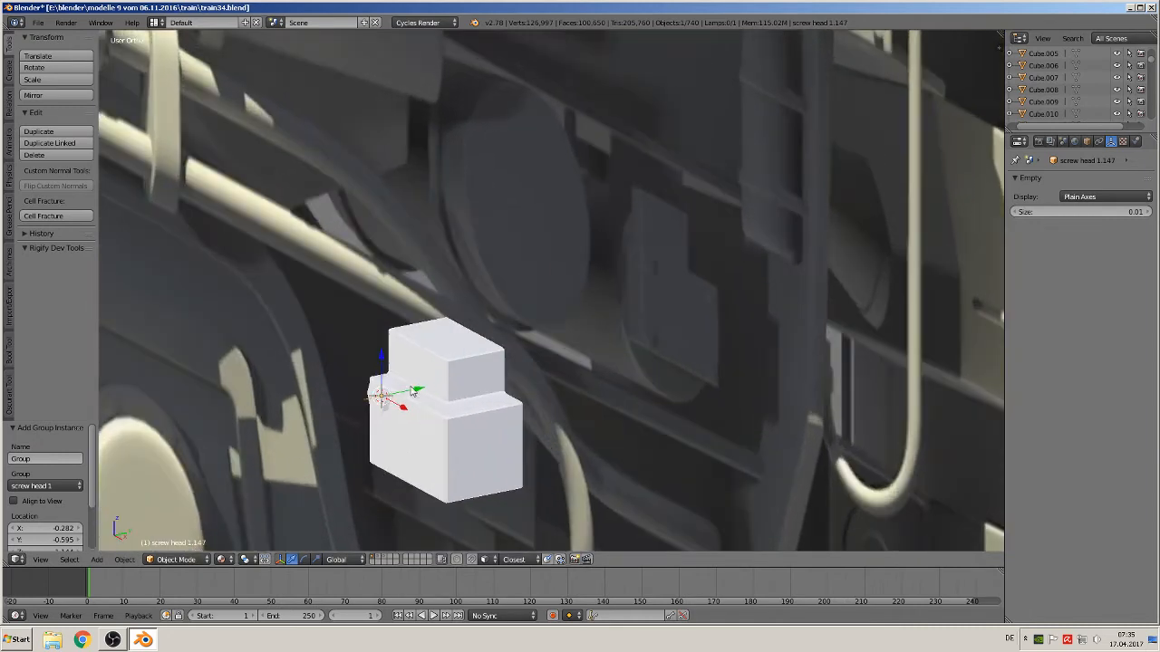
Scale the screw instance down to about 0.626
{"action": "middle_click_drag", "start_coordinate": [415, 388], "coordinate": [620, 284], "text": "shift"}
{"action": "scroll", "coordinate": [621, 283], "scroll_direction": "up", "scroll_amount": 4}
{"action": "left_click_drag", "start_coordinate": [631, 265], "coordinate": [671, 308]}
{"action": "middle_click_drag", "start_coordinate": [676, 309], "coordinate": [758, 286]}
{"action": "scroll", "coordinate": [750, 310], "scroll_direction": "down", "scroll_amount": 3}
{"action": "key", "text": "s"}
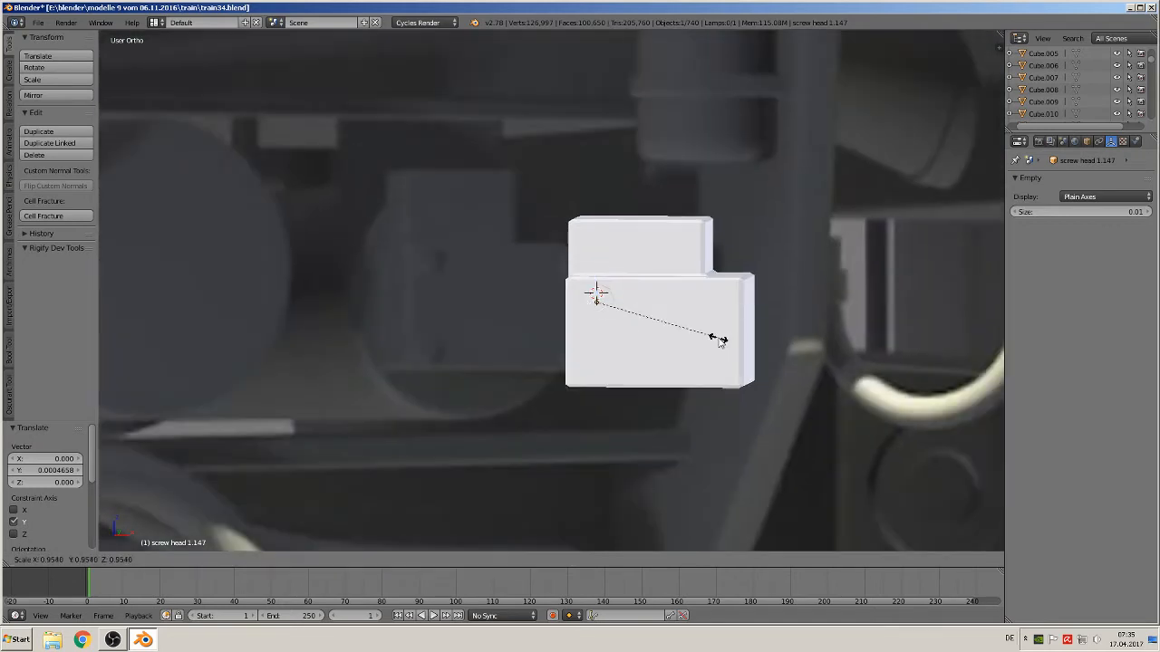
{"action": "left_click", "coordinate": [665, 337]}
{"action": "middle_click_drag", "start_coordinate": [665, 337], "coordinate": [604, 356]}
{"action": "scroll", "coordinate": [604, 356], "scroll_direction": "up", "scroll_amount": 3}
{"action": "scroll", "coordinate": [604, 356], "scroll_direction": "up", "scroll_amount": 2}
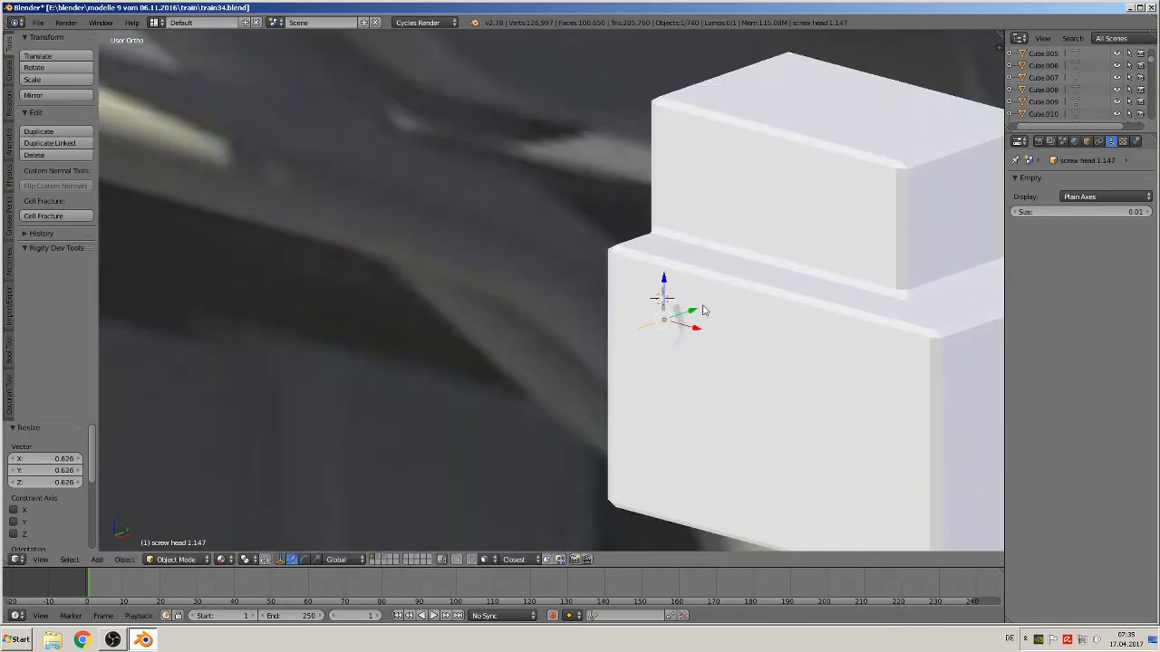
Scale the screw along Y to flatten it against the block
{"action": "key", "text": "s"}
{"action": "key", "text": "y"}
{"action": "left_click", "coordinate": [714, 320]}
{"action": "left_click_drag", "start_coordinate": [664, 287], "coordinate": [664, 279]}
{"action": "middle_click_drag", "start_coordinate": [666, 281], "coordinate": [745, 284]}
Move the screw along X about 0.032 and along Z onto the block's upper left face
{"action": "key", "text": "g"}
{"action": "key", "text": "x"}
{"action": "left_click", "coordinate": [668, 290]}
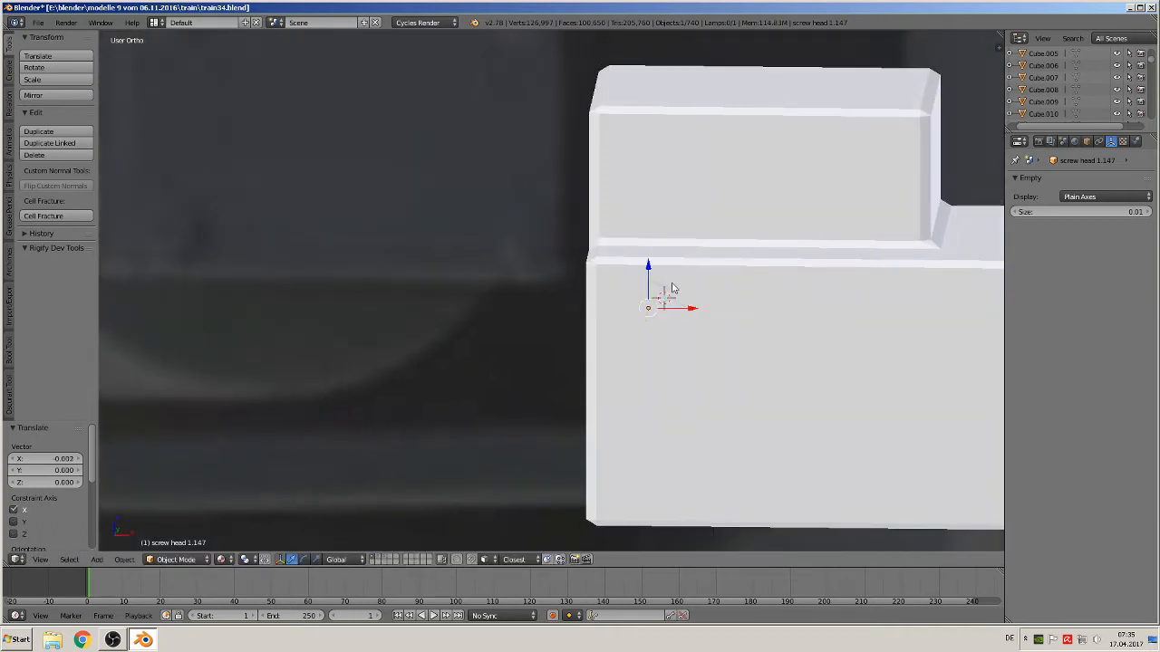
{"action": "key", "text": "g"}
{"action": "key", "text": "z"}
{"action": "left_click", "coordinate": [650, 275]}
Duplicate the screw and move the copy along X about 0.053 to the block's upper right corner
{"action": "key", "text": "KP_1"}
{"action": "scroll", "coordinate": [707, 326], "scroll_direction": "down", "scroll_amount": 5}
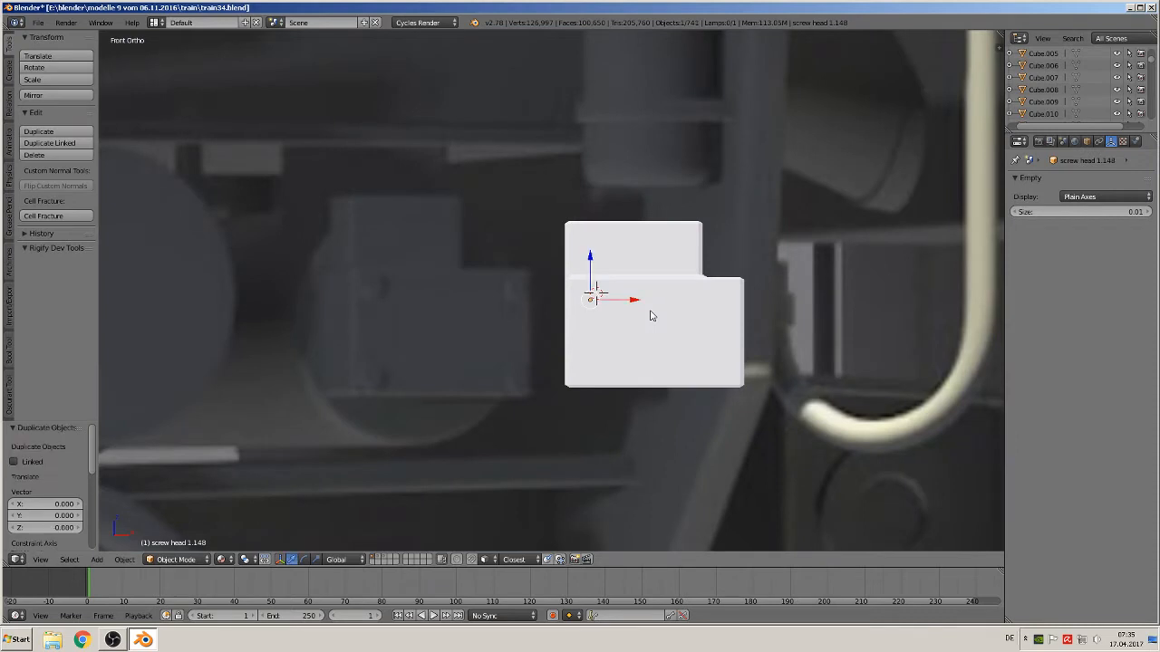
{"action": "key", "text": "shift+d"}
{"action": "key", "text": "x"}
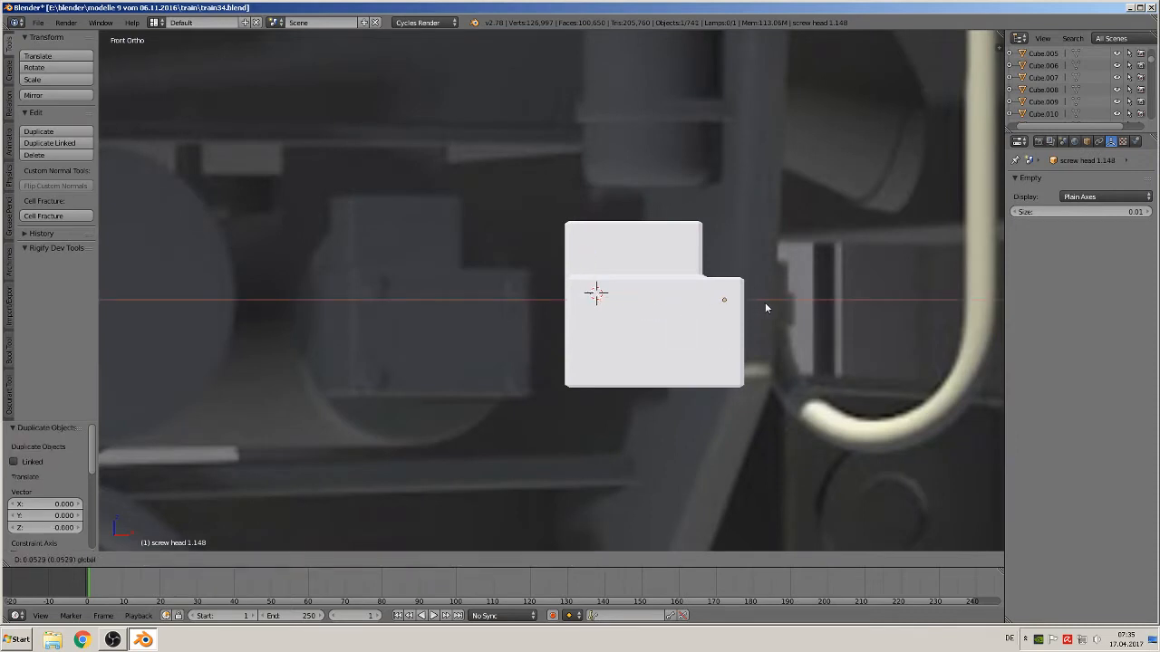
{"action": "left_click", "coordinate": [764, 301]}
{"action": "middle_click_drag", "start_coordinate": [765, 302], "coordinate": [600, 302]}
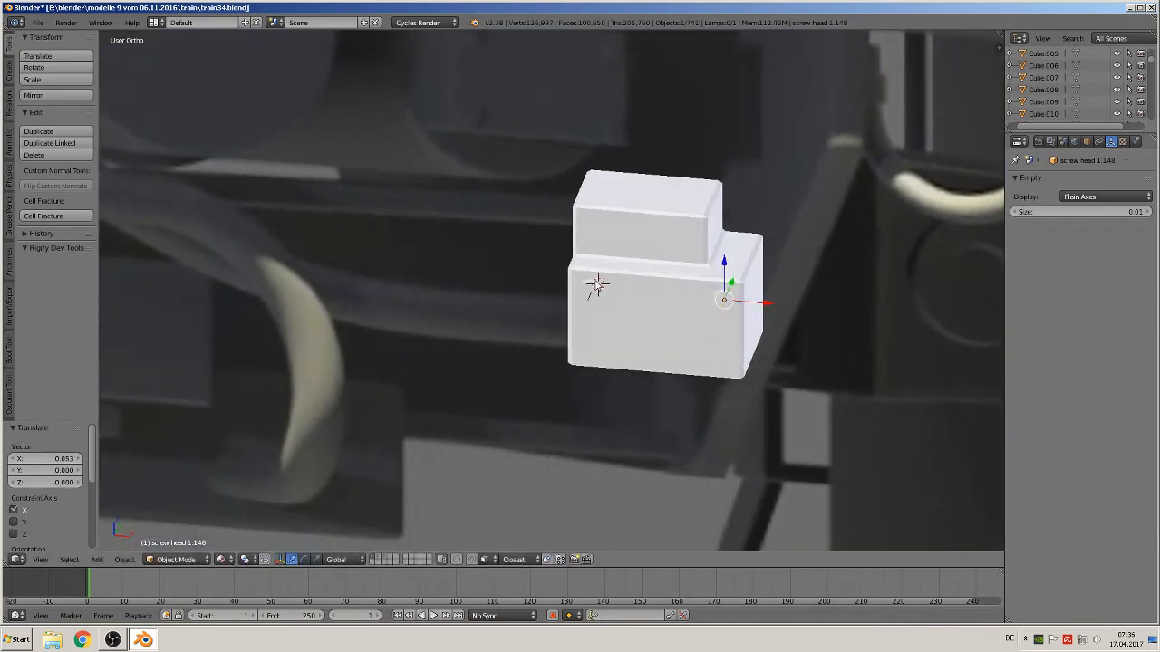
Duplicate both upper screws and move the copies down along Z about 0.027 to the block's lower corners
{"action": "right_click", "coordinate": [596, 284]}
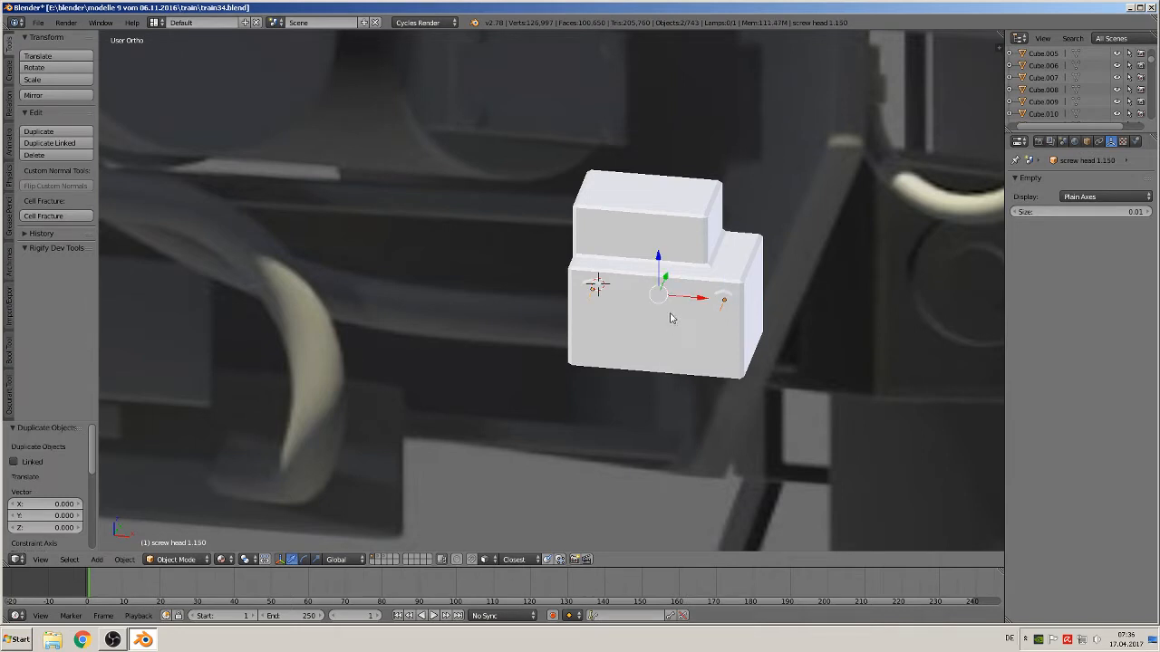
{"action": "key", "text": "shift+d"}
{"action": "key", "text": "z"}
{"action": "left_click", "coordinate": [651, 324]}
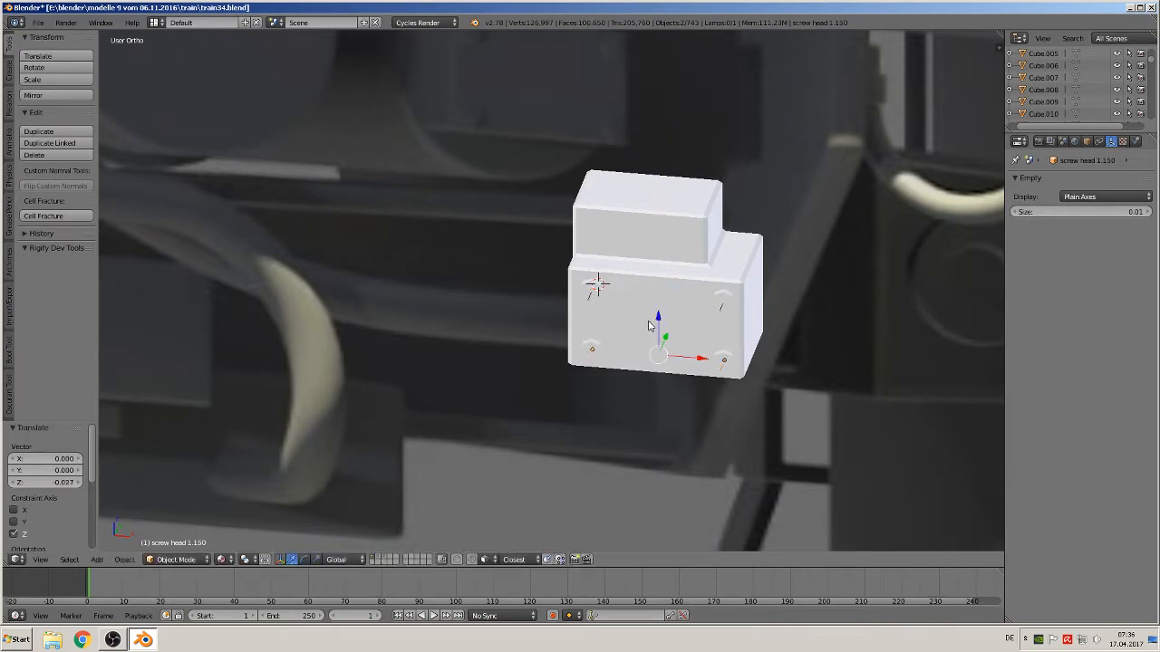
{"action": "scroll", "coordinate": [659, 329], "scroll_direction": "up", "scroll_amount": 2}
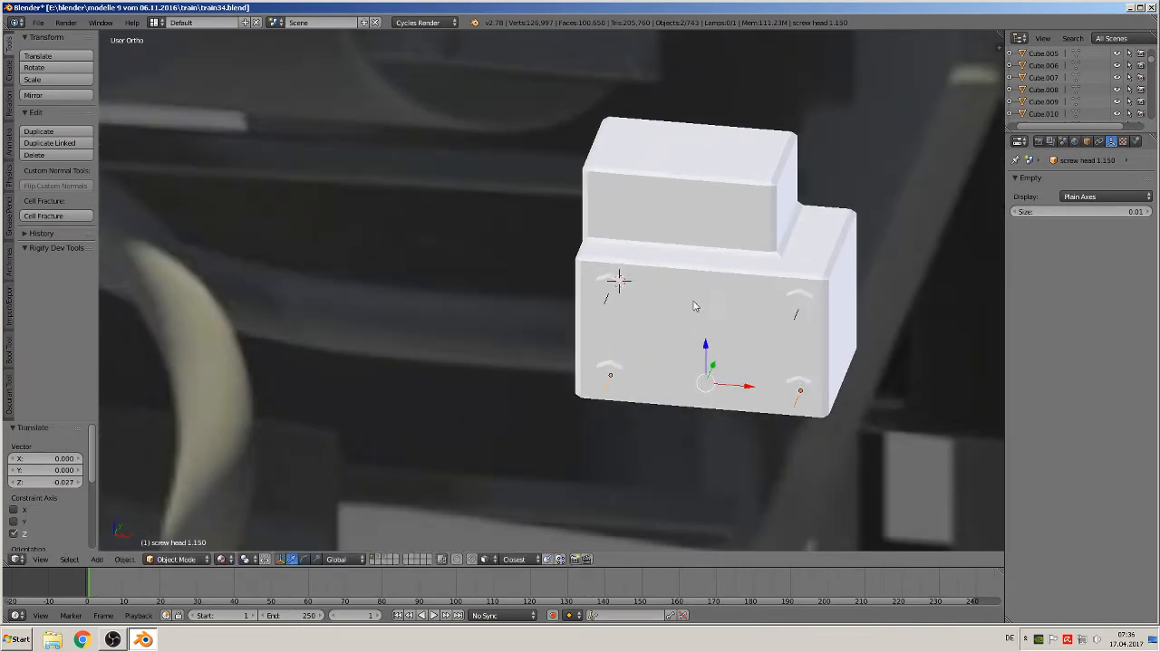
Parent the upper right and lower right screws to the block
{"action": "right_click", "coordinate": [803, 306]}
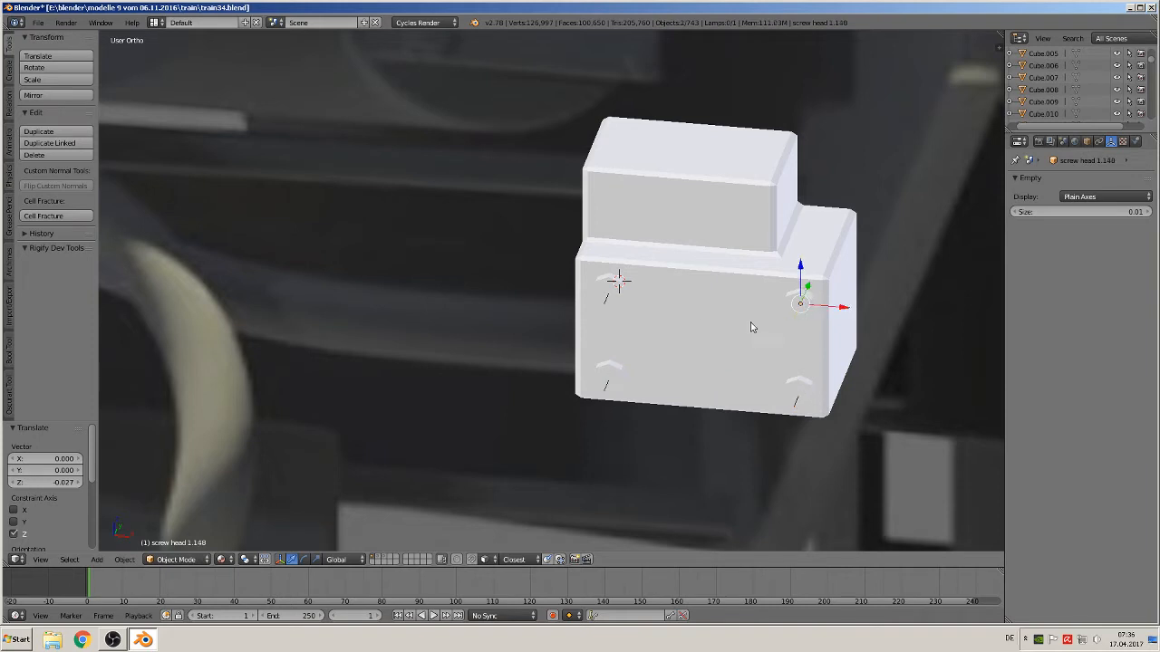
{"action": "right_click", "coordinate": [719, 306]}
{"action": "key", "text": "ctrl+p"}
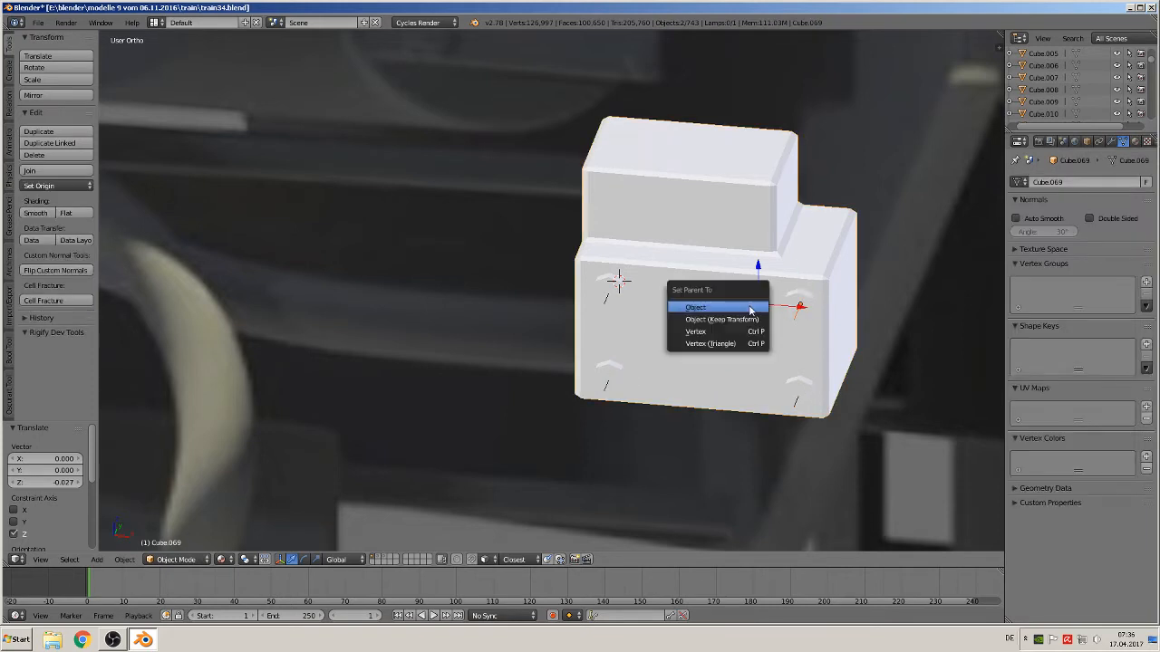
{"action": "left_click", "coordinate": [750, 309]}
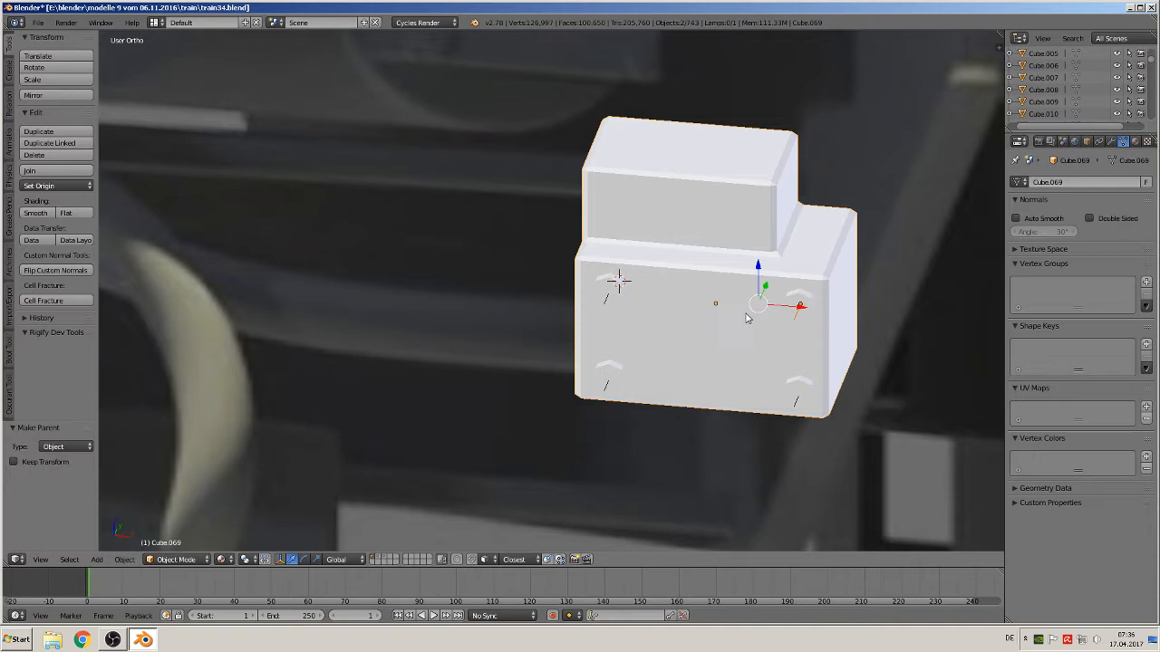
{"action": "right_click", "coordinate": [807, 389]}
{"action": "right_click", "coordinate": [741, 359], "text": "shift"}
{"action": "key", "text": "ctrl+p"}
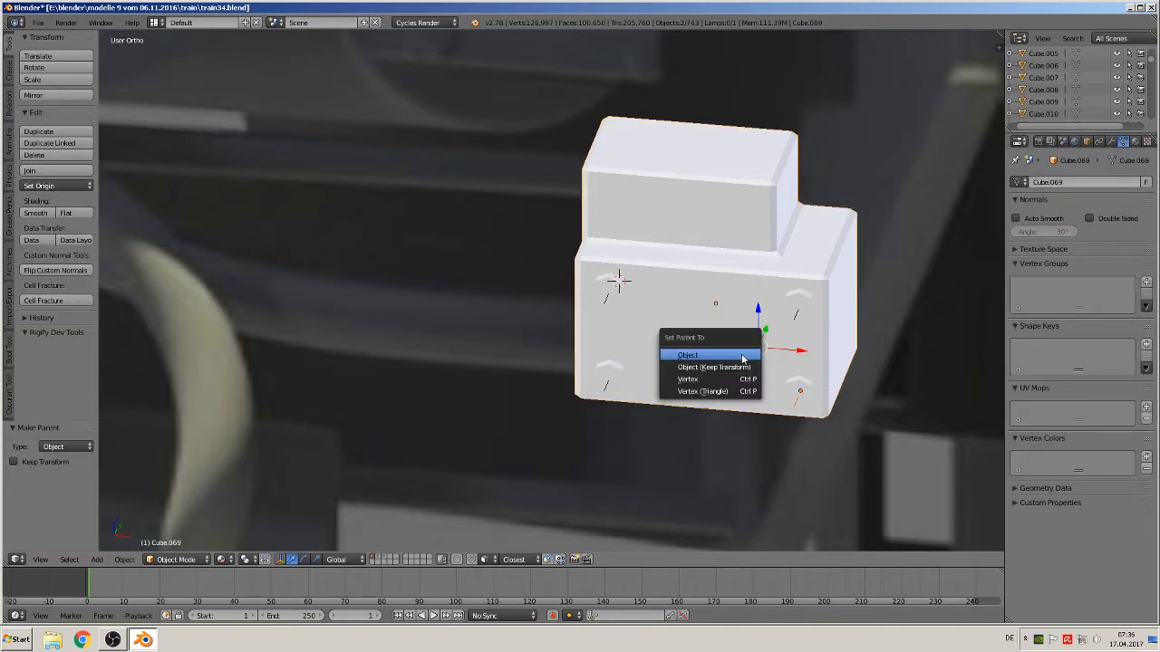
{"action": "left_click", "coordinate": [743, 355]}
Parent the upper left and lower left screws to the block
{"action": "right_click", "coordinate": [613, 283]}
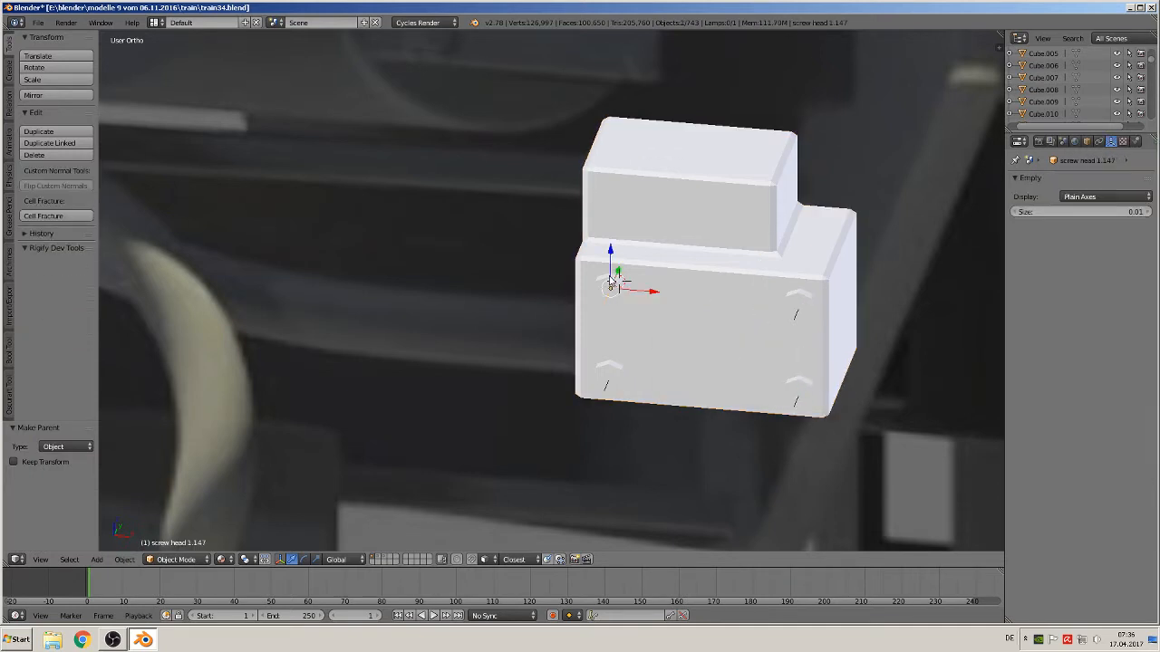
{"action": "right_click", "coordinate": [678, 302], "text": "shift"}
{"action": "key", "text": "ctrl+p"}
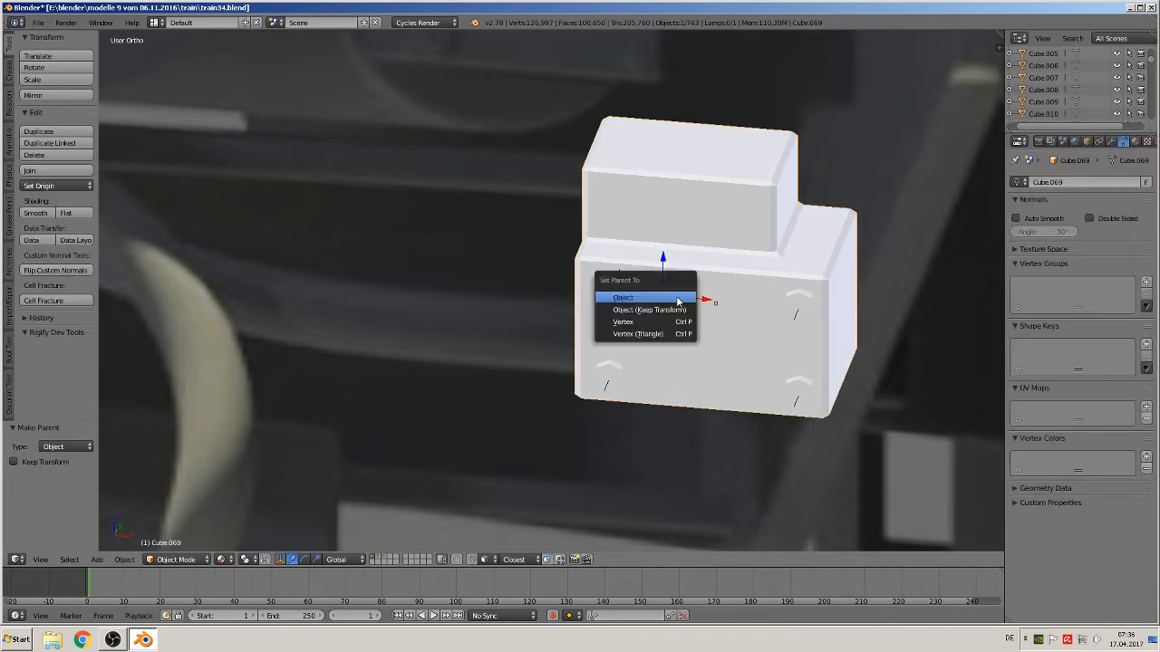
{"action": "left_click", "coordinate": [678, 302]}
{"action": "right_click", "coordinate": [610, 381]}
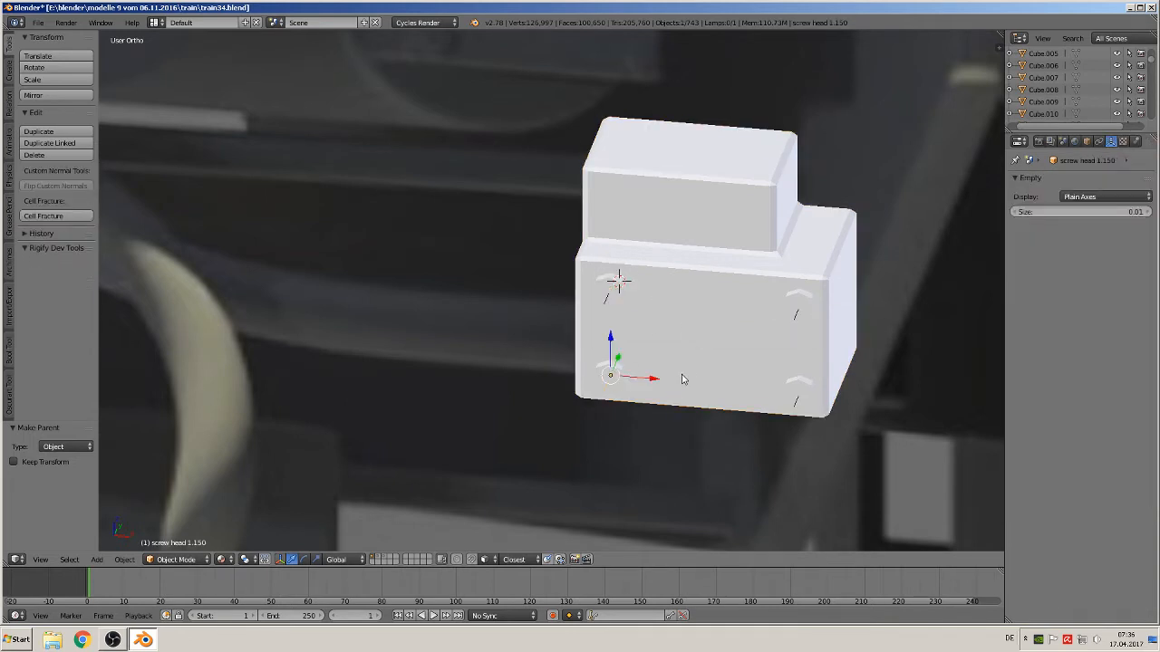
{"action": "right_click", "coordinate": [689, 363], "text": "shift"}
{"action": "key", "text": "ctrl+p"}
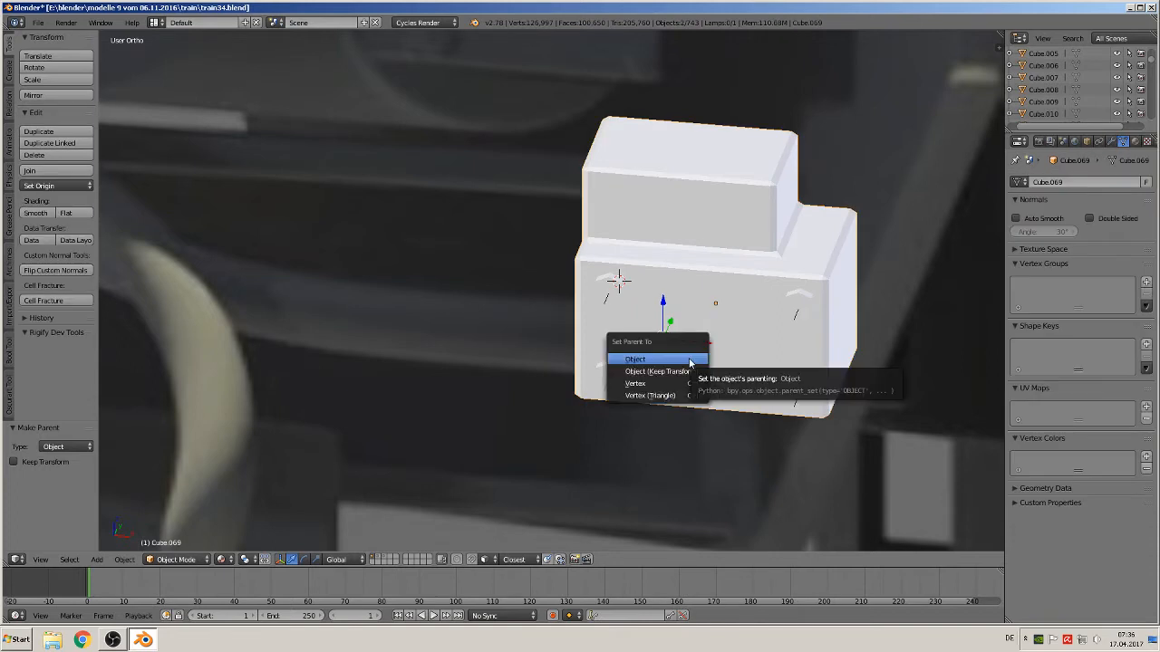
{"action": "left_click", "coordinate": [689, 362]}
{"action": "key", "text": "n"}
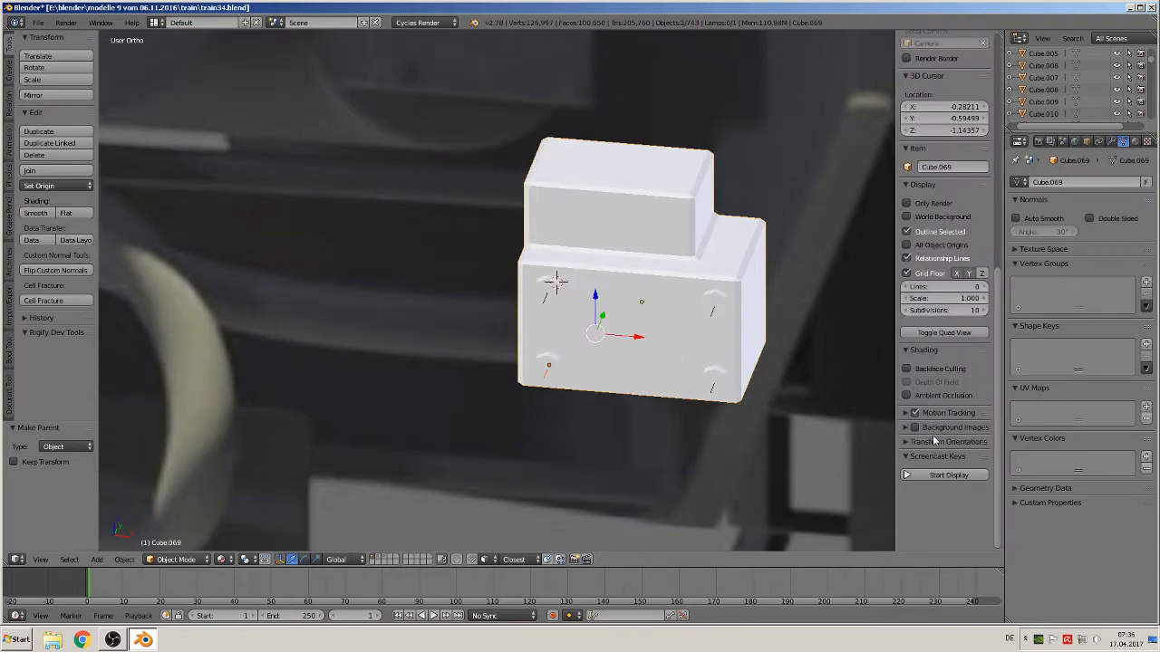
{"action": "left_click", "coordinate": [948, 475]}
{"action": "key", "text": "n"}
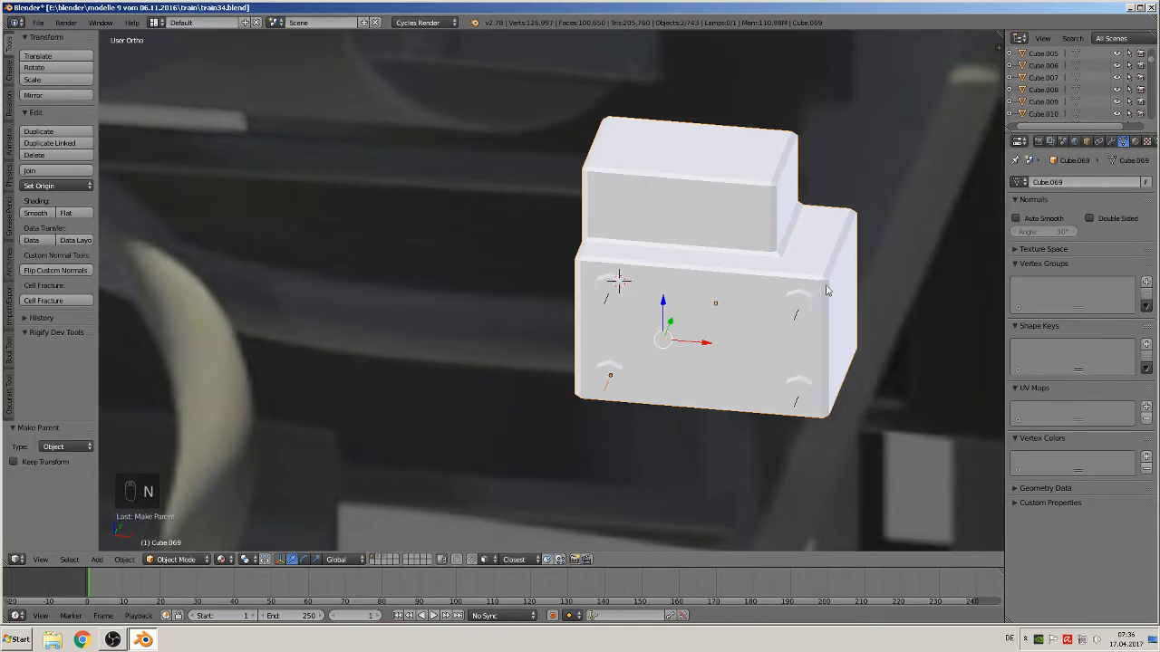
Move the block with its screws along Y about 0.626 to the near end of the cylinder
{"action": "key", "text": "KP_1"}
{"action": "scroll", "coordinate": [756, 317], "scroll_direction": "down", "scroll_amount": 8}
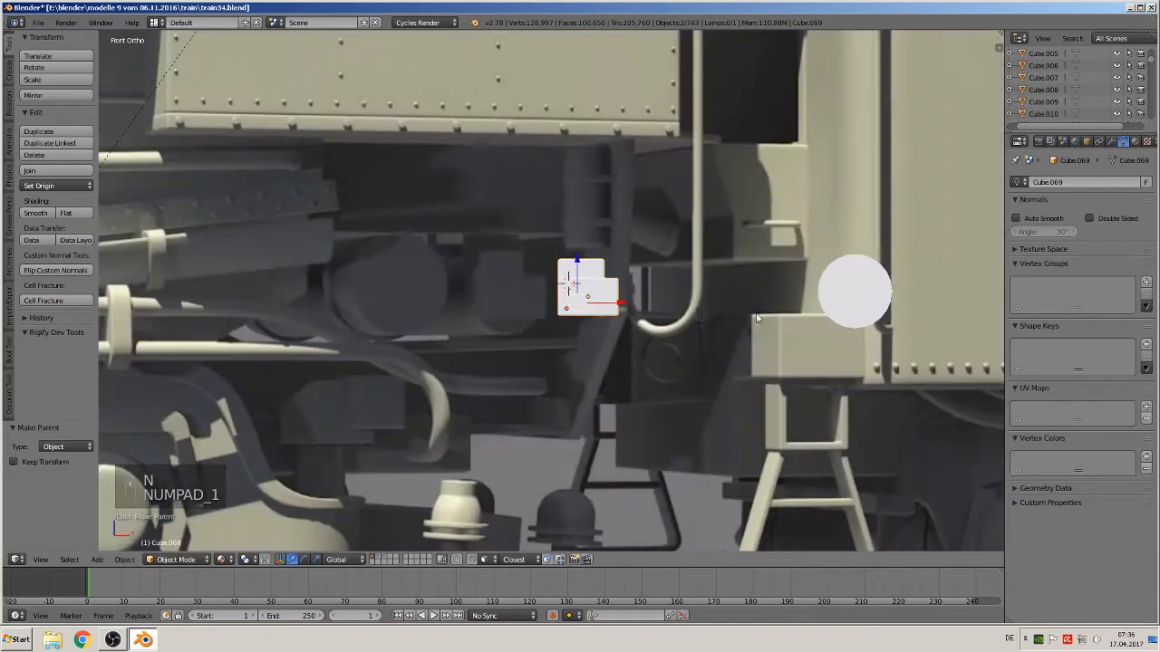
{"action": "left_click_drag", "start_coordinate": [627, 309], "coordinate": [889, 328]}
{"action": "middle_click_drag", "start_coordinate": [889, 328], "coordinate": [812, 367]}
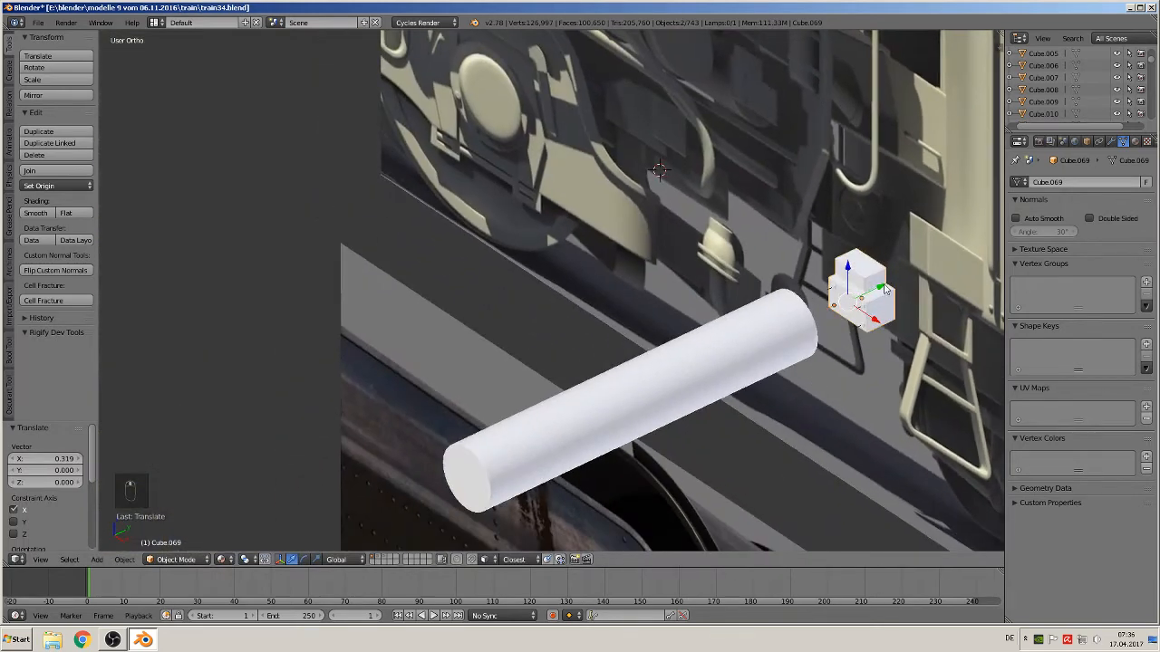
{"action": "left_click_drag", "start_coordinate": [885, 288], "coordinate": [462, 450]}
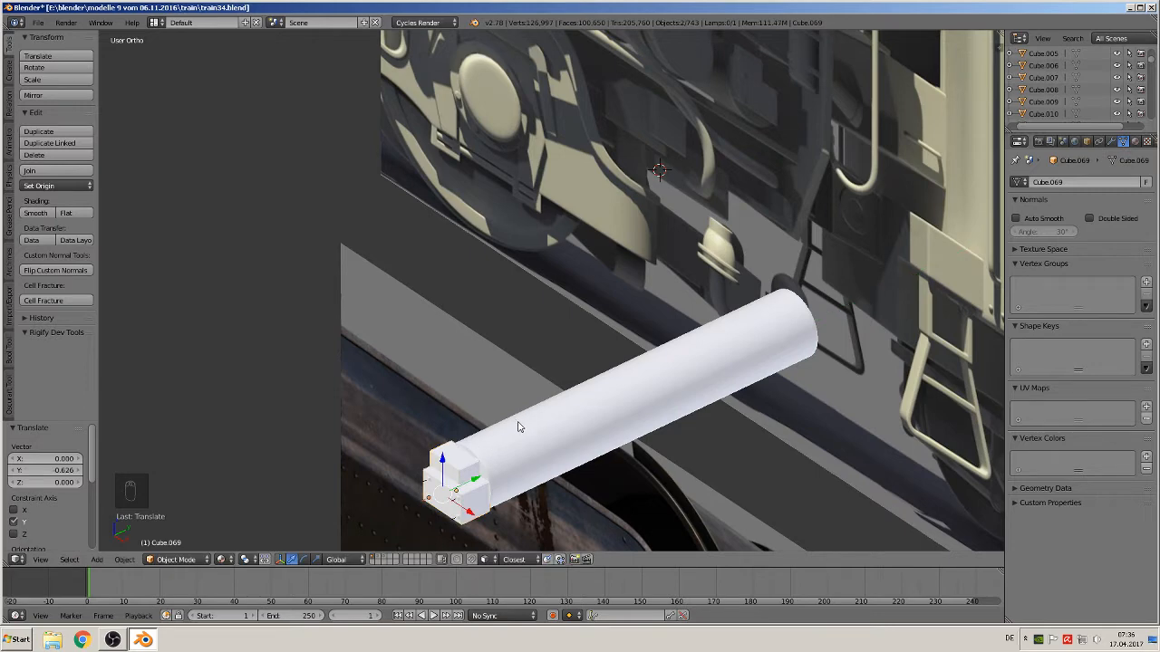
{"action": "middle_click_drag", "start_coordinate": [518, 427], "coordinate": [394, 291], "text": "shift"}
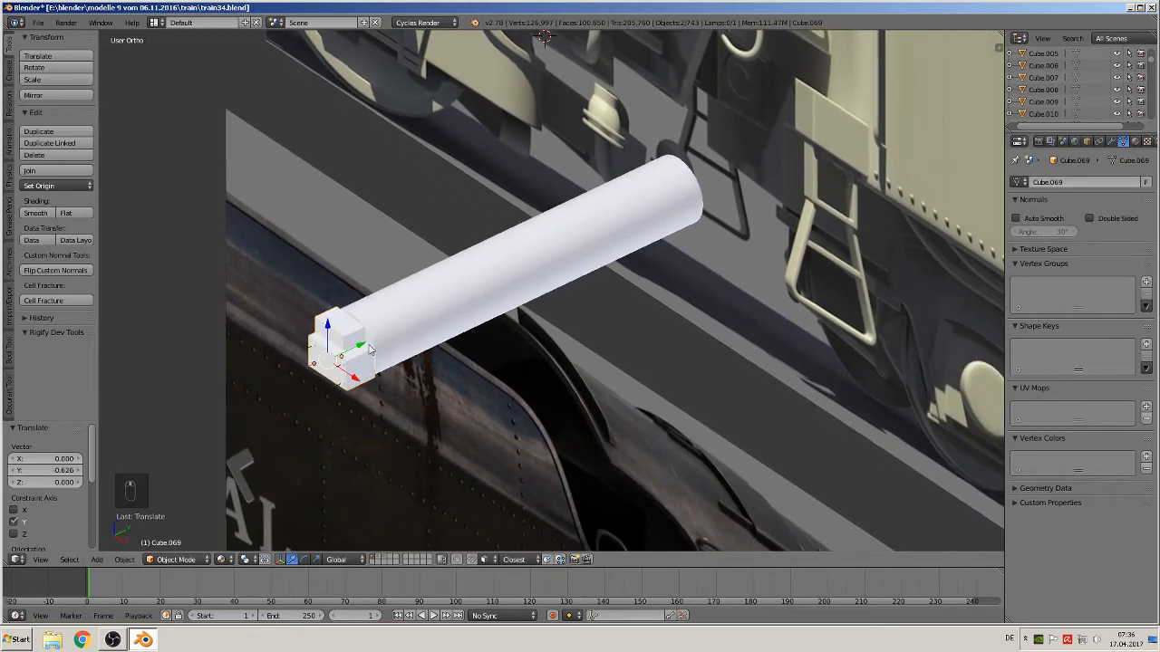
Duplicate the screwed block and move the copy along Y about 0.575 to the cylinder's far end
{"action": "key", "text": "shift+d"}
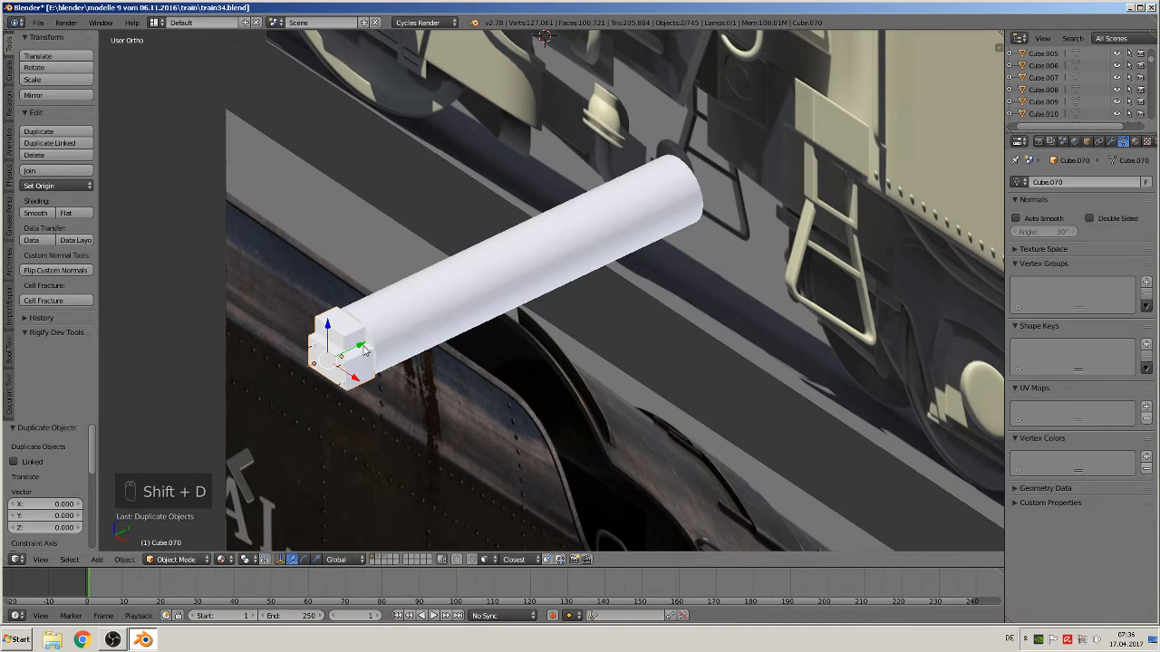
{"action": "left_click_drag", "start_coordinate": [364, 347], "coordinate": [748, 210]}
{"action": "middle_click_drag", "start_coordinate": [748, 212], "coordinate": [665, 259]}
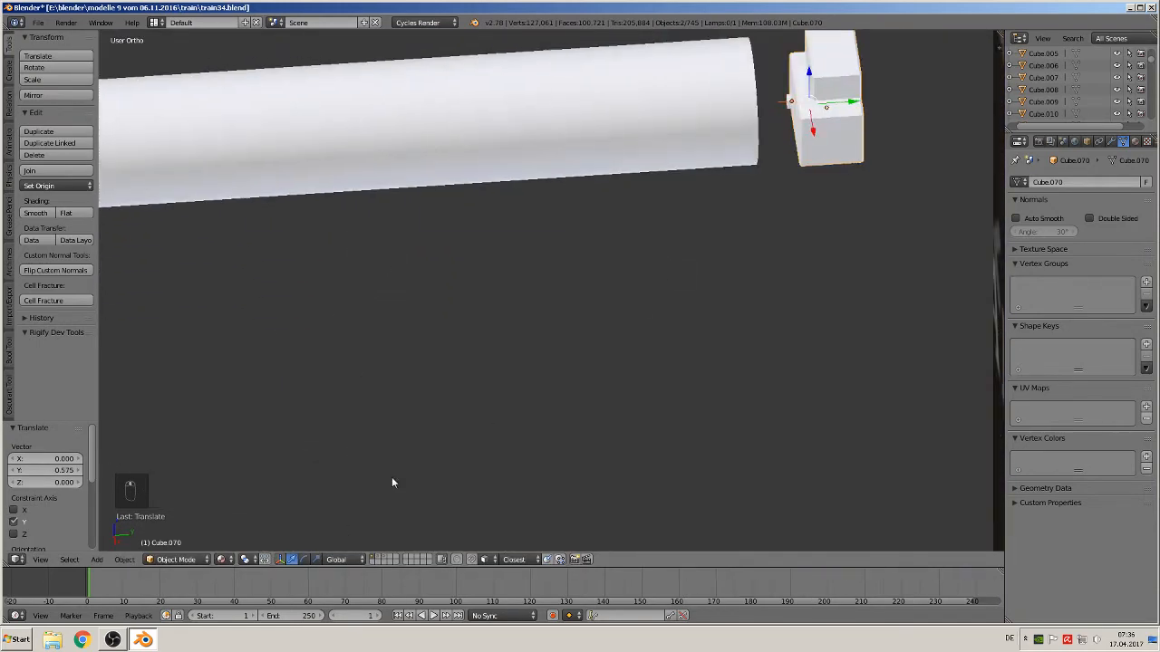
Mirror the copied block along Y and shift it along Y by about -0.030 against the cylinder end
{"action": "left_click", "coordinate": [124, 559]}
{"action": "mouse_move", "coordinate": [168, 491]}
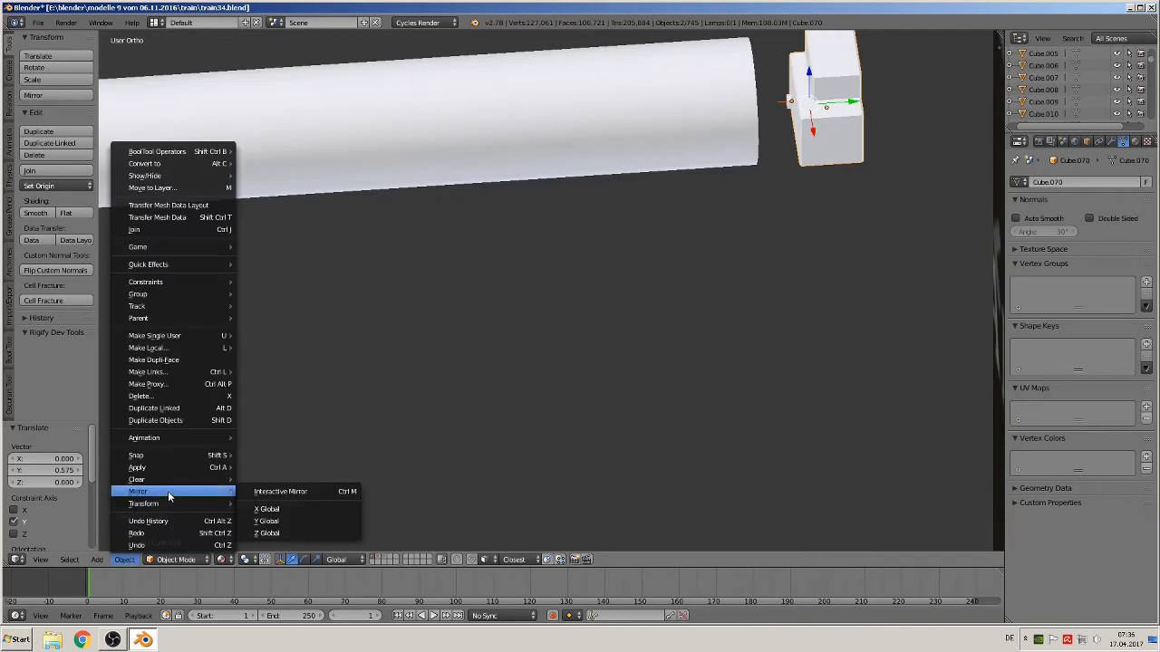
{"action": "left_click", "coordinate": [290, 491]}
{"action": "key", "text": "y"}
{"action": "key", "text": "Return"}
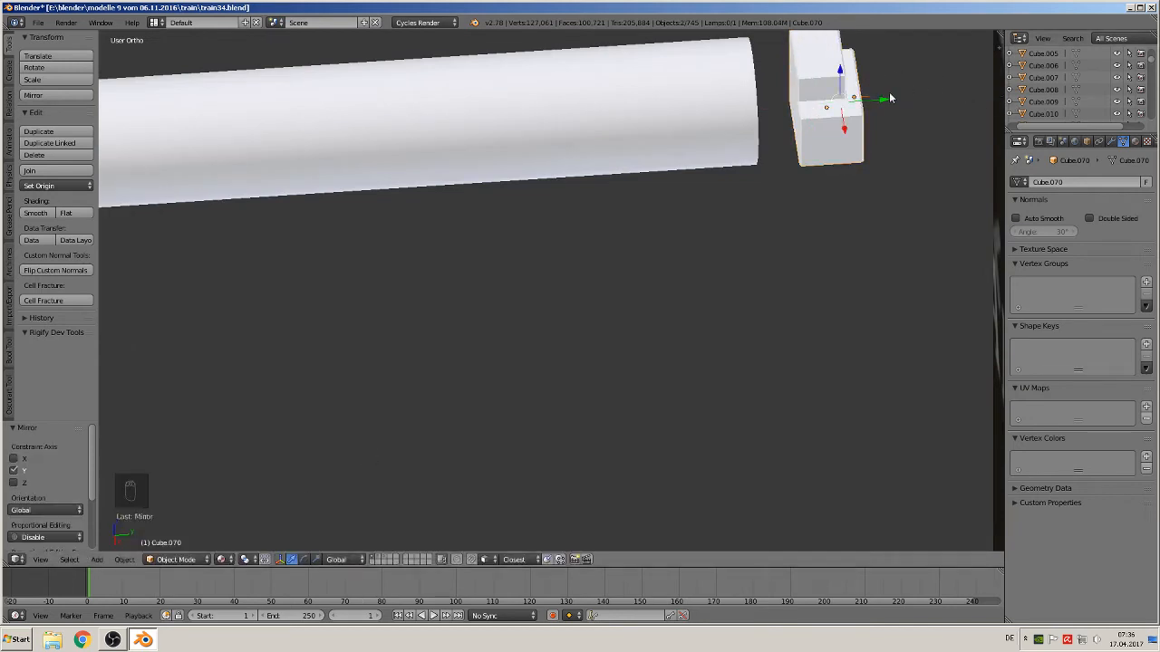
{"action": "left_click_drag", "start_coordinate": [891, 98], "coordinate": [840, 101]}
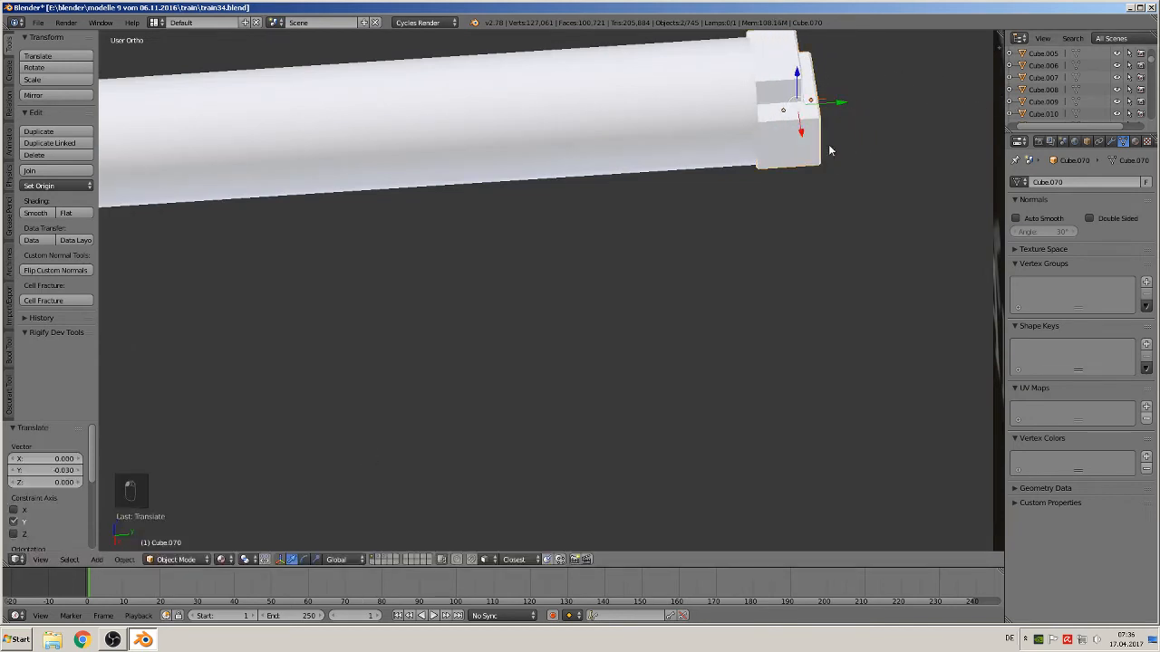
Join both end blocks and the cylinder into a single object
{"action": "scroll", "coordinate": [827, 149], "scroll_direction": "down", "scroll_amount": 1}
{"action": "middle_click_drag", "start_coordinate": [700, 228], "coordinate": [944, 222], "text": "shift"}
{"action": "scroll", "coordinate": [838, 229], "scroll_direction": "down", "scroll_amount": 1}
{"action": "middle_click_drag", "start_coordinate": [820, 245], "coordinate": [741, 283], "text": "shift"}
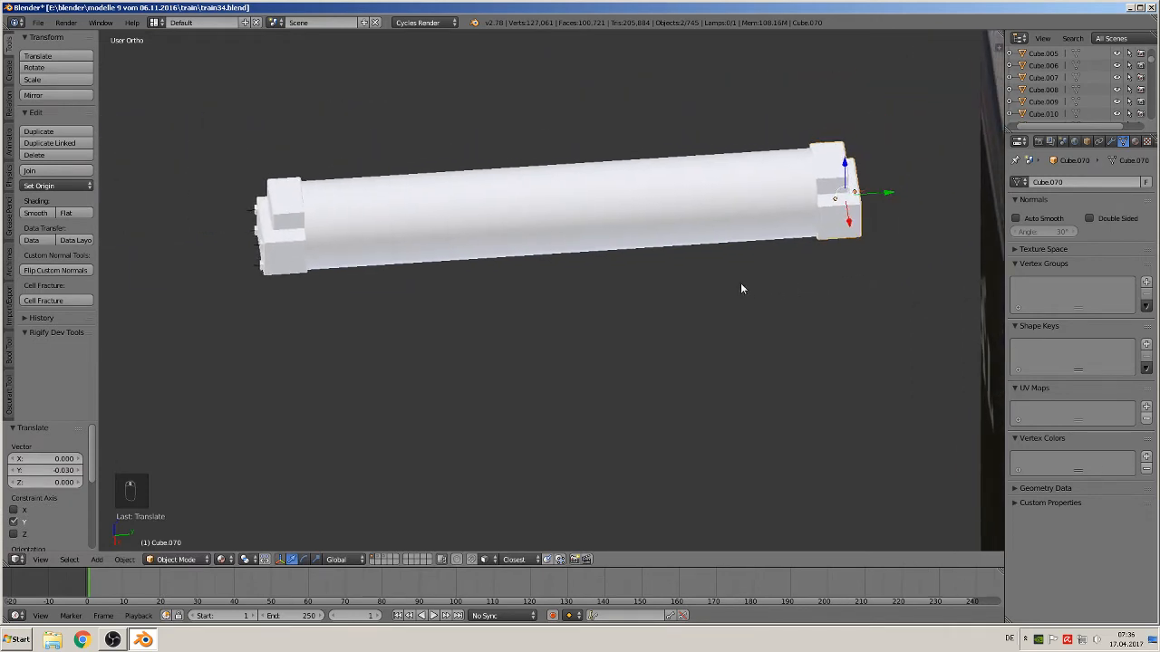
{"action": "right_click", "coordinate": [838, 215]}
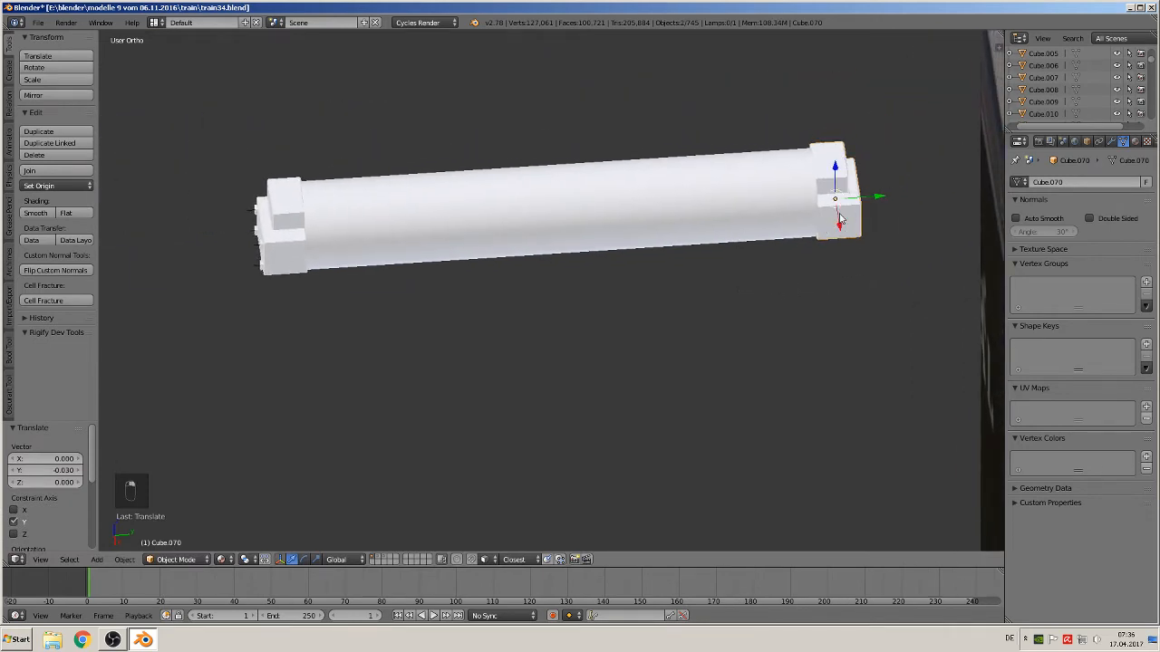
{"action": "right_click", "coordinate": [722, 223], "text": "shift"}
{"action": "right_click", "coordinate": [284, 254], "text": "shift"}
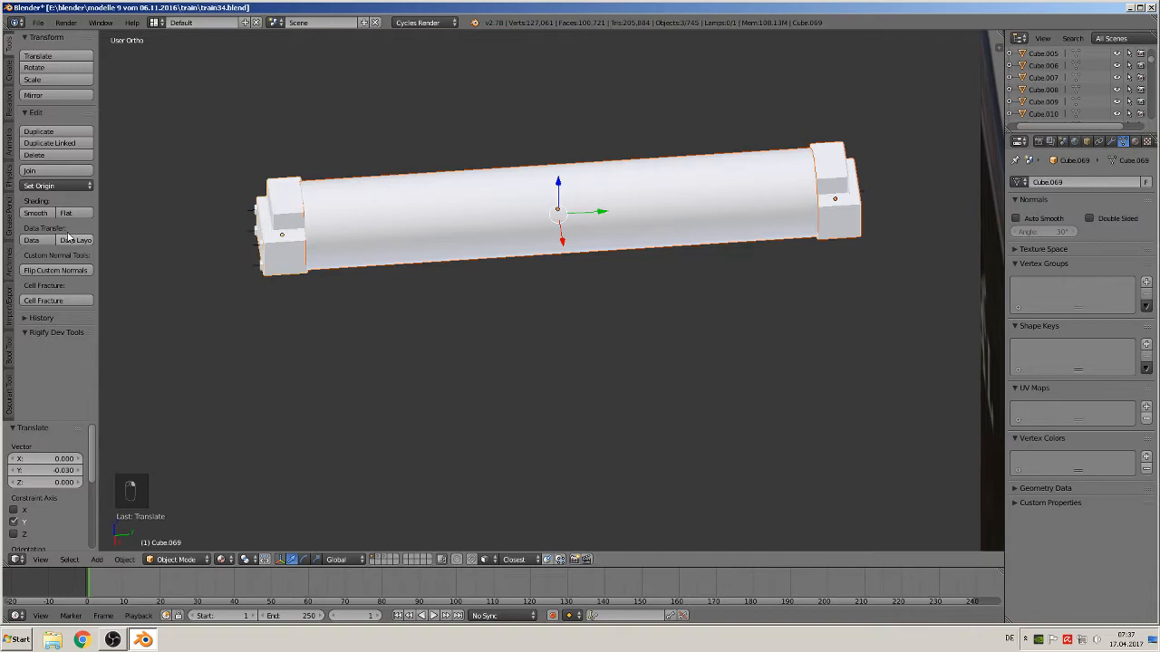
{"action": "left_click", "coordinate": [56, 171]}
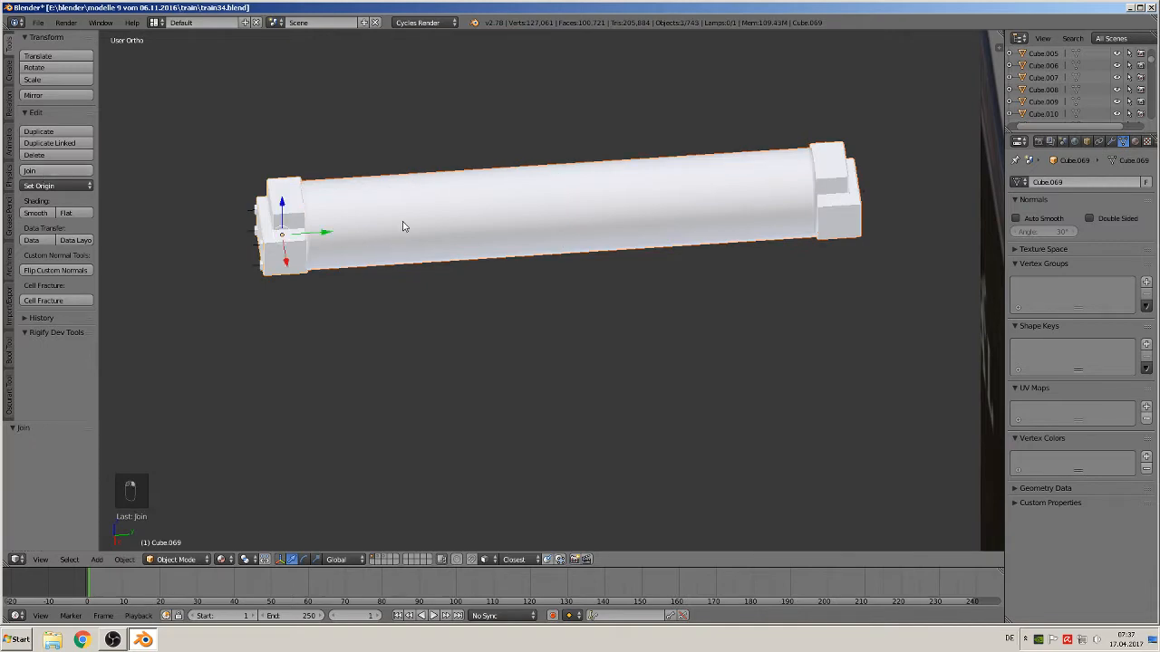
Move the joined cylinder assembly onto the locomotive frame beneath the cab
{"action": "key", "text": "g"}
{"action": "left_click", "coordinate": [375, 263]}
{"action": "key", "text": "KP_1"}
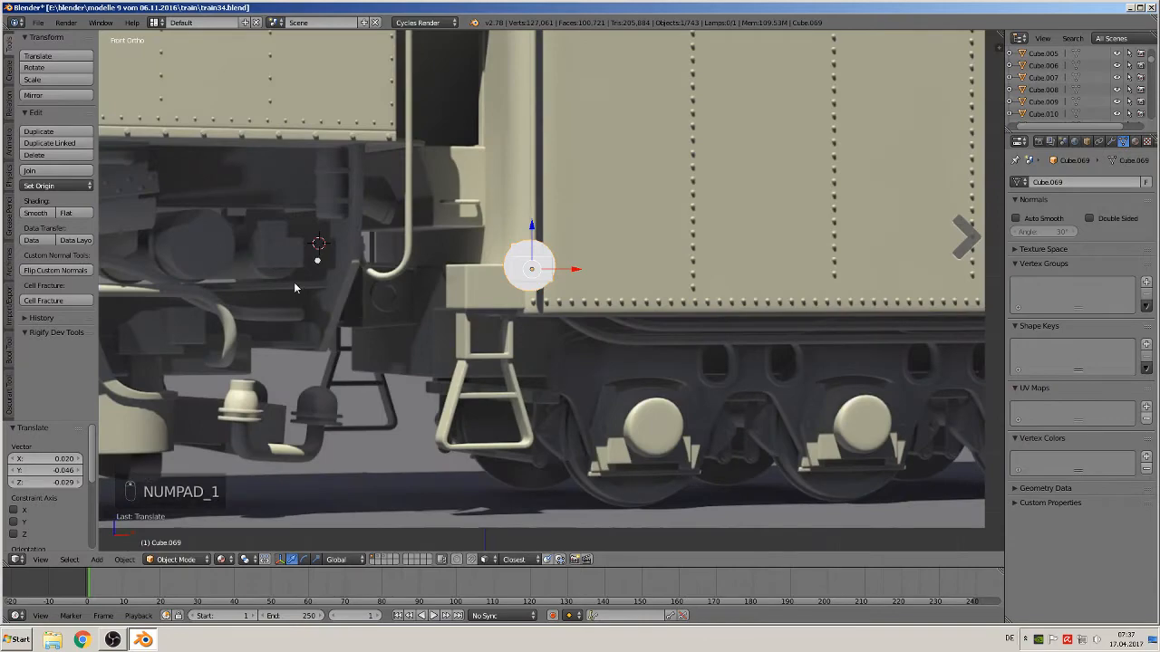
{"action": "scroll", "coordinate": [293, 282], "scroll_direction": "down", "scroll_amount": 8}
{"action": "scroll", "coordinate": [641, 342], "scroll_direction": "down", "scroll_amount": 3}
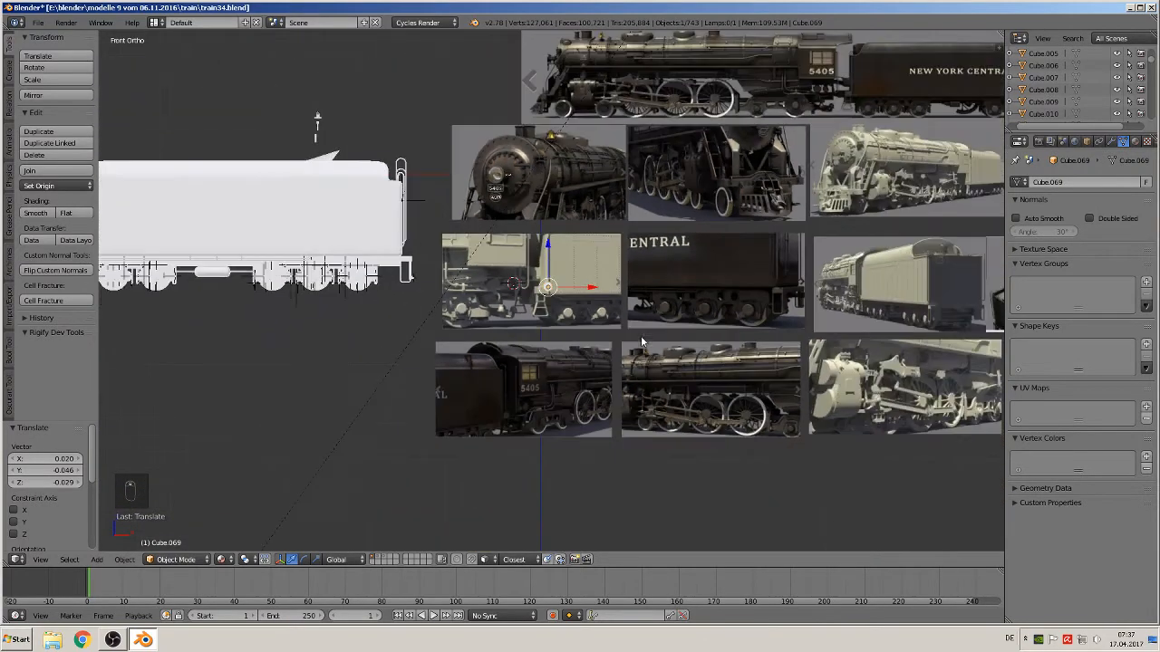
{"action": "scroll", "coordinate": [625, 340], "scroll_direction": "down", "scroll_amount": 4}
{"action": "scroll", "coordinate": [628, 349], "scroll_direction": "up", "scroll_amount": 4}
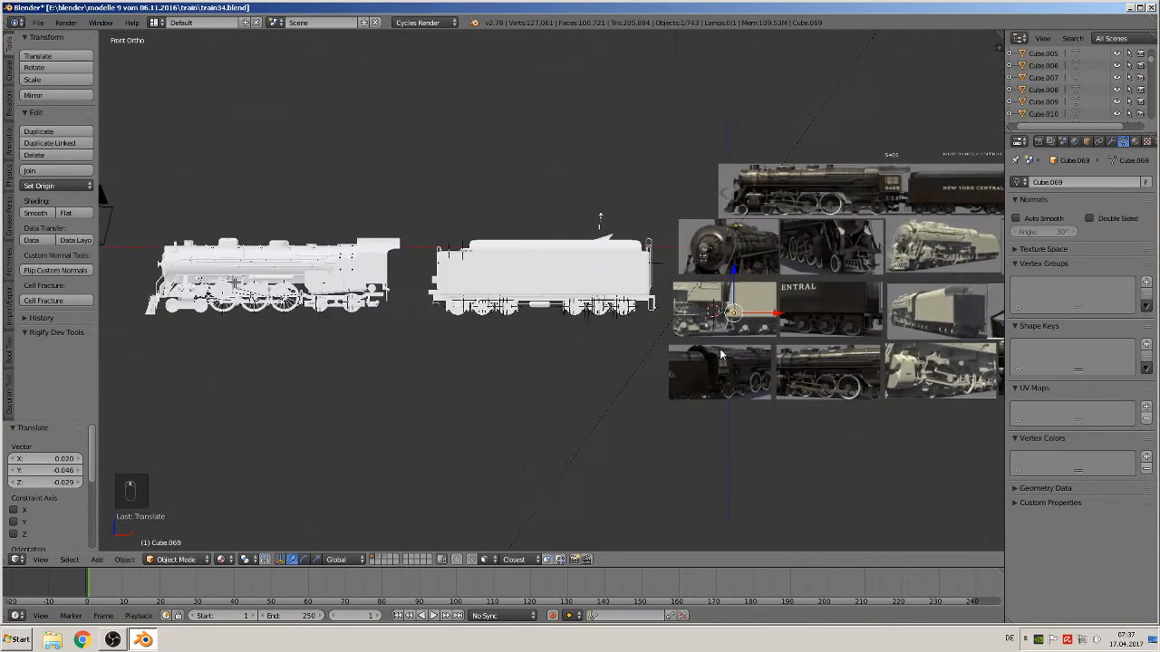
{"action": "key", "text": "g"}
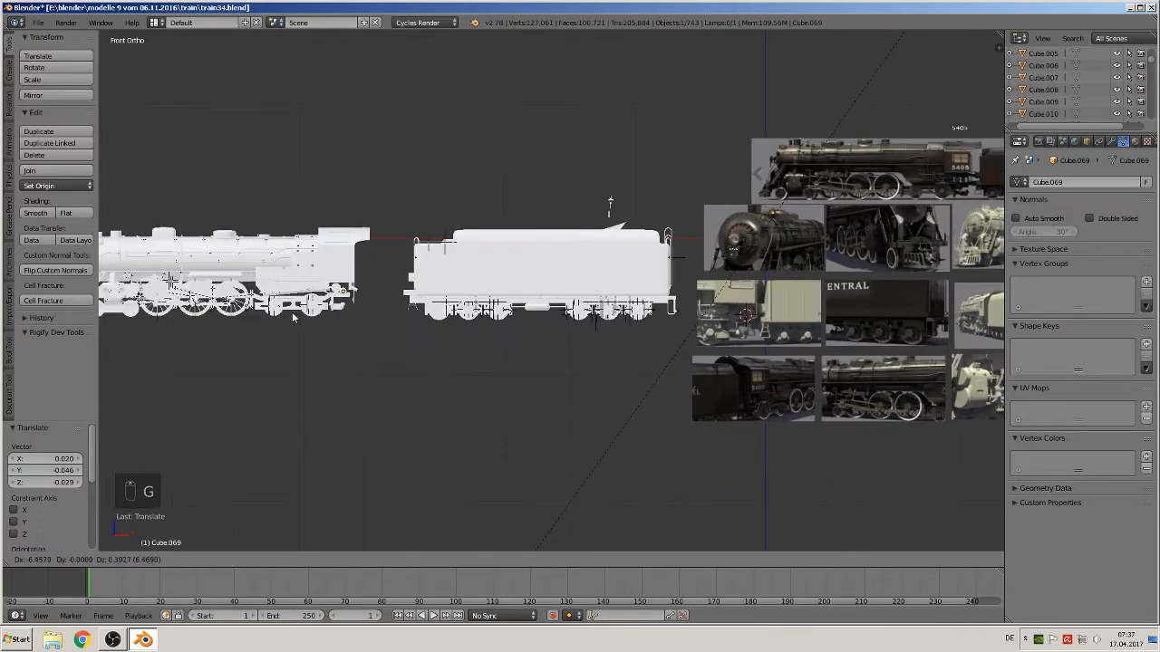
{"action": "left_click", "coordinate": [295, 313]}
{"action": "key", "text": "KP_Decimal"}
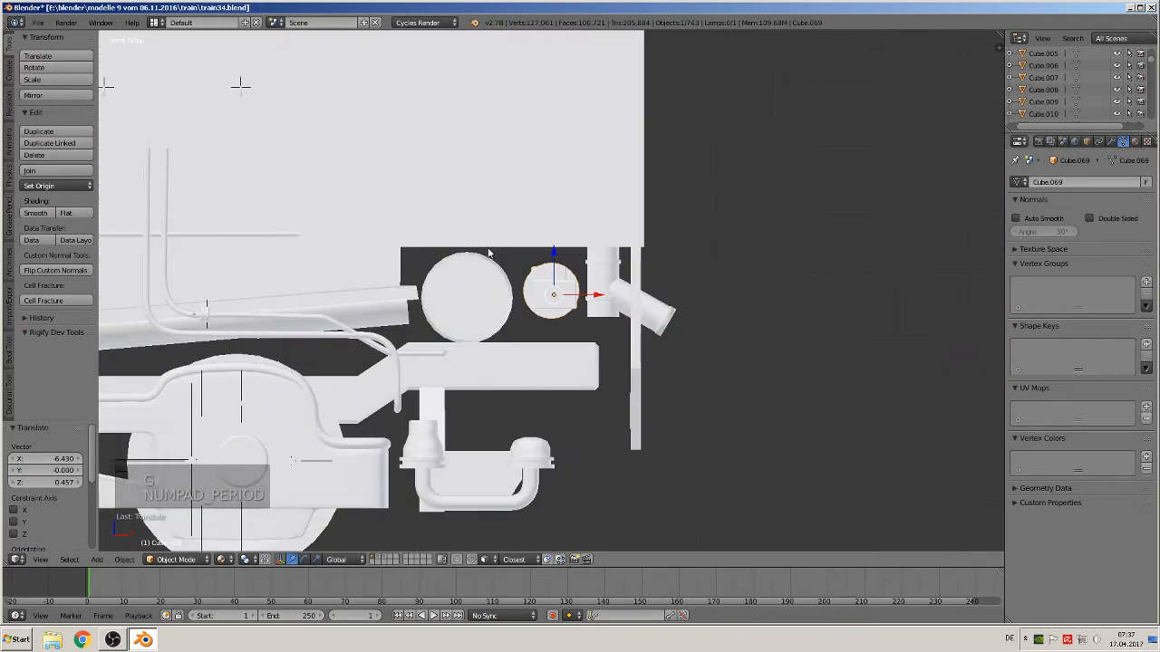
Nudge the small cylinder assembly into place and scale it up to about 1.13
{"action": "left_click_drag", "start_coordinate": [554, 245], "coordinate": [556, 228]}
{"action": "left_click_drag", "start_coordinate": [592, 272], "coordinate": [590, 272]}
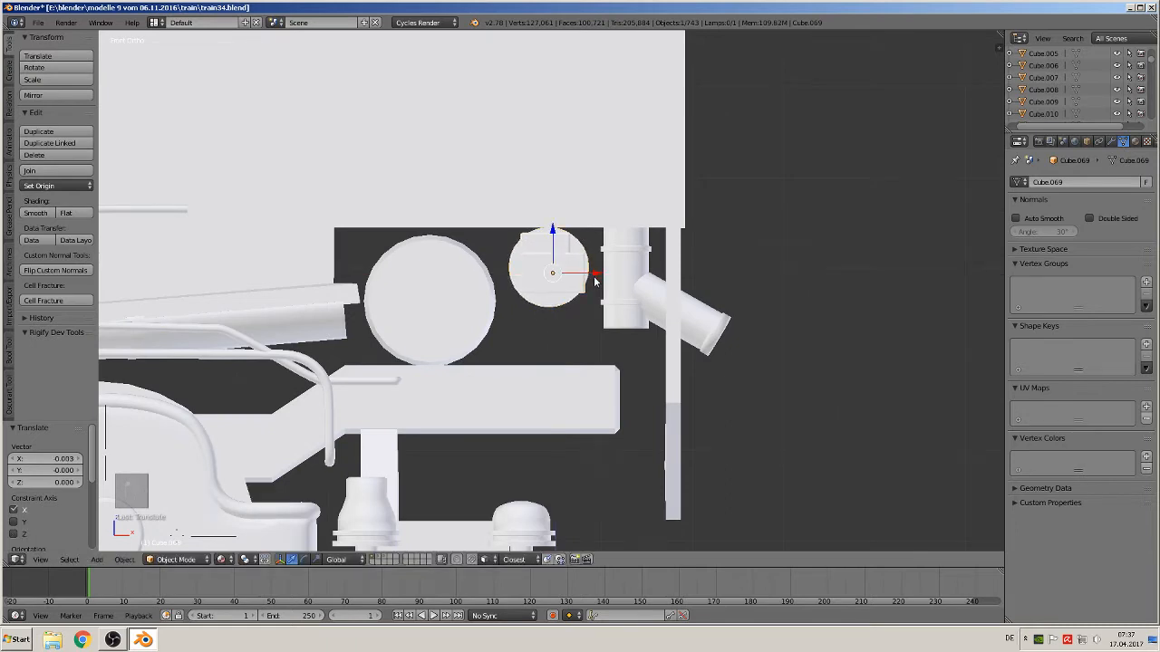
{"action": "key", "text": "s"}
{"action": "left_click", "coordinate": [601, 268]}
{"action": "key", "text": "s"}
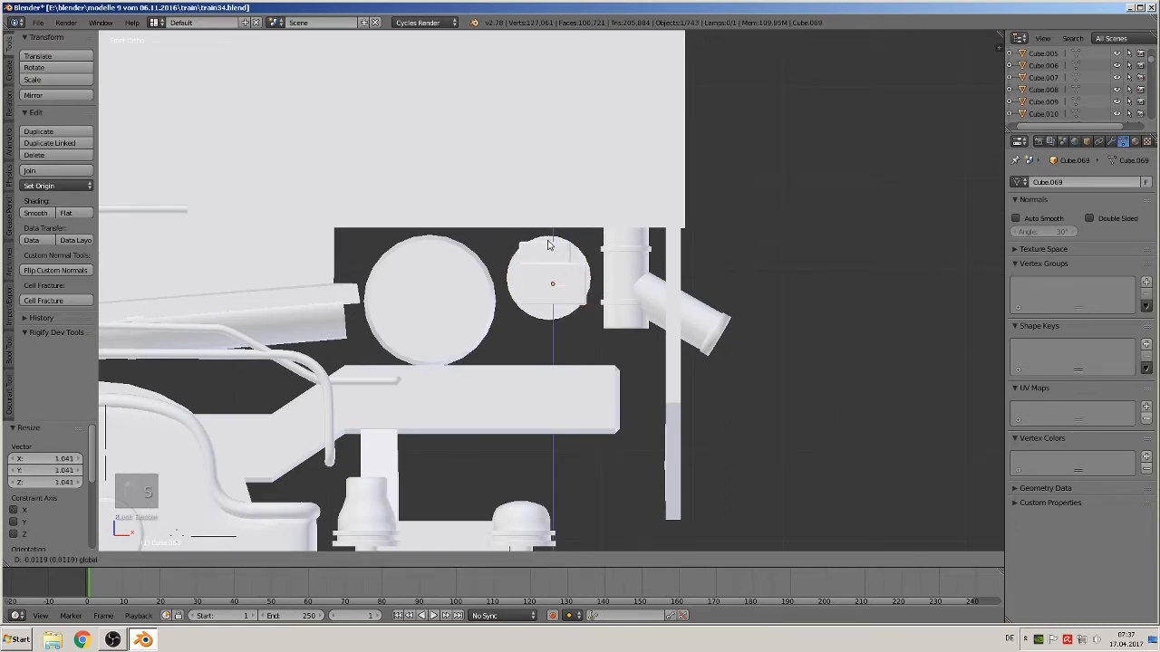
{"action": "left_click", "coordinate": [562, 256]}
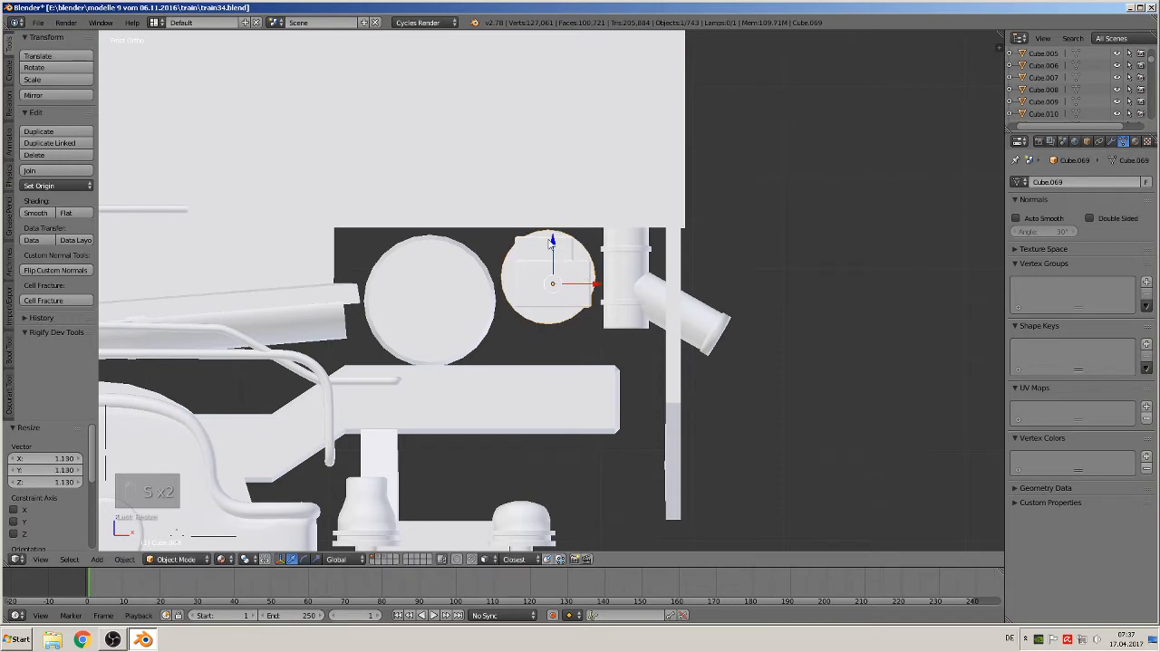
{"action": "left_click_drag", "start_coordinate": [550, 241], "coordinate": [552, 247]}
Select the large cylinder and raise it along Z by about 0.009
{"action": "right_click", "coordinate": [459, 283]}
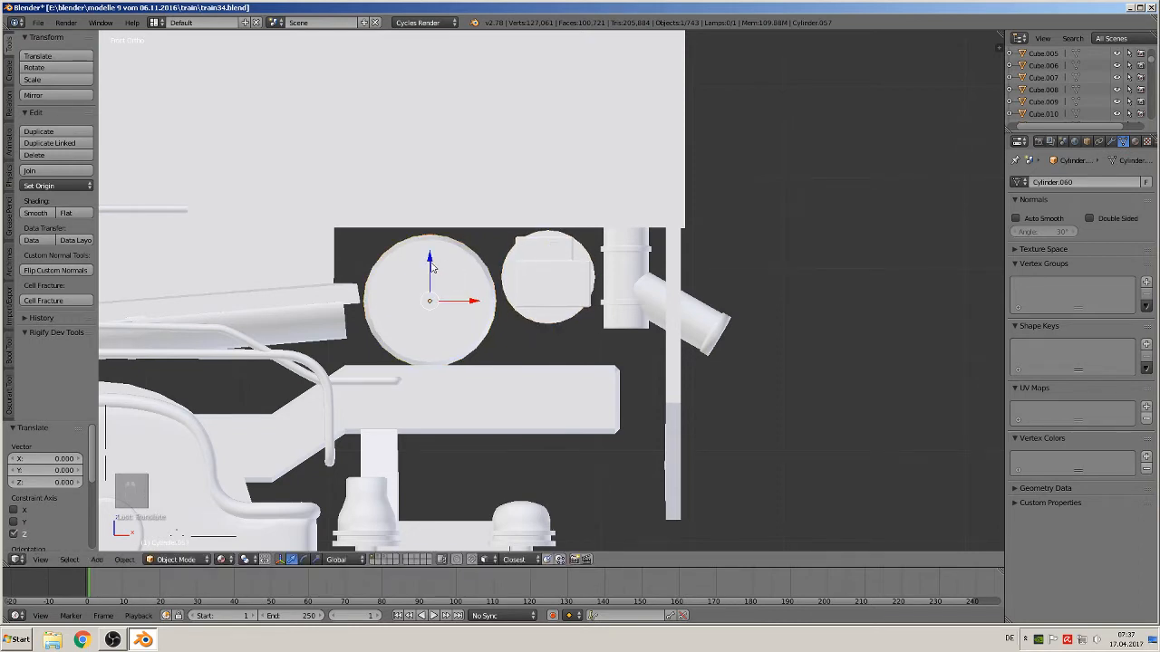
{"action": "middle_click_drag", "start_coordinate": [433, 262], "coordinate": [530, 256]}
{"action": "key", "text": "KP_1"}
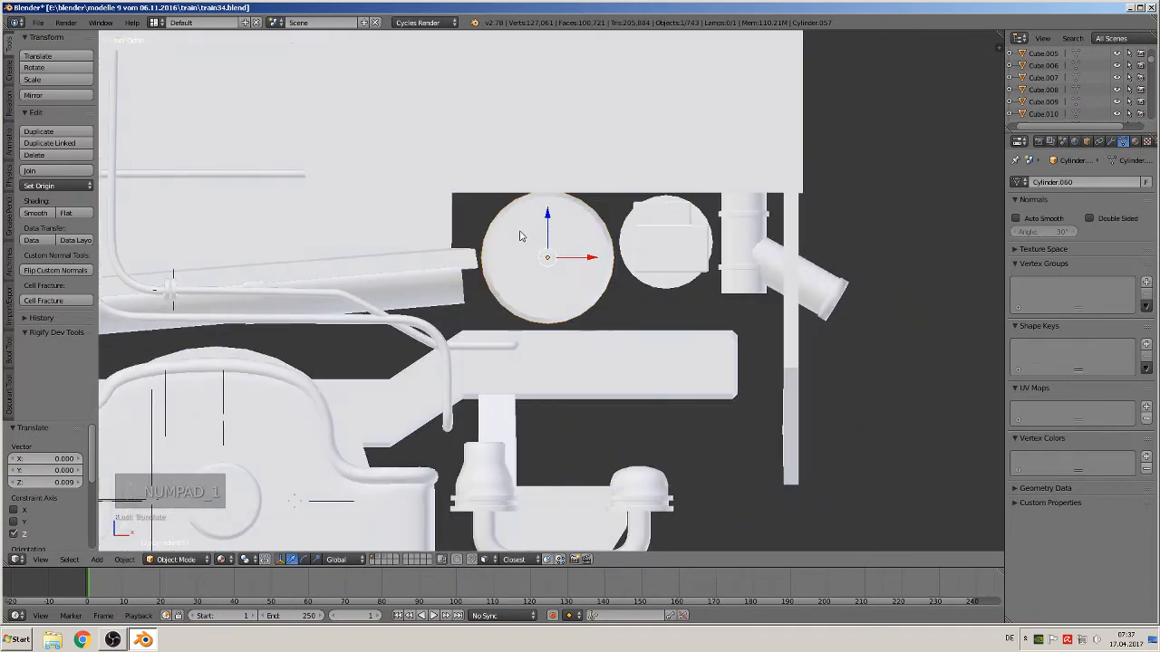
Place the 3D cursor at the large cylinder's left edge, add a cube there and scale it down small
{"action": "left_click", "coordinate": [495, 181]}
{"action": "left_click", "coordinate": [490, 256]}
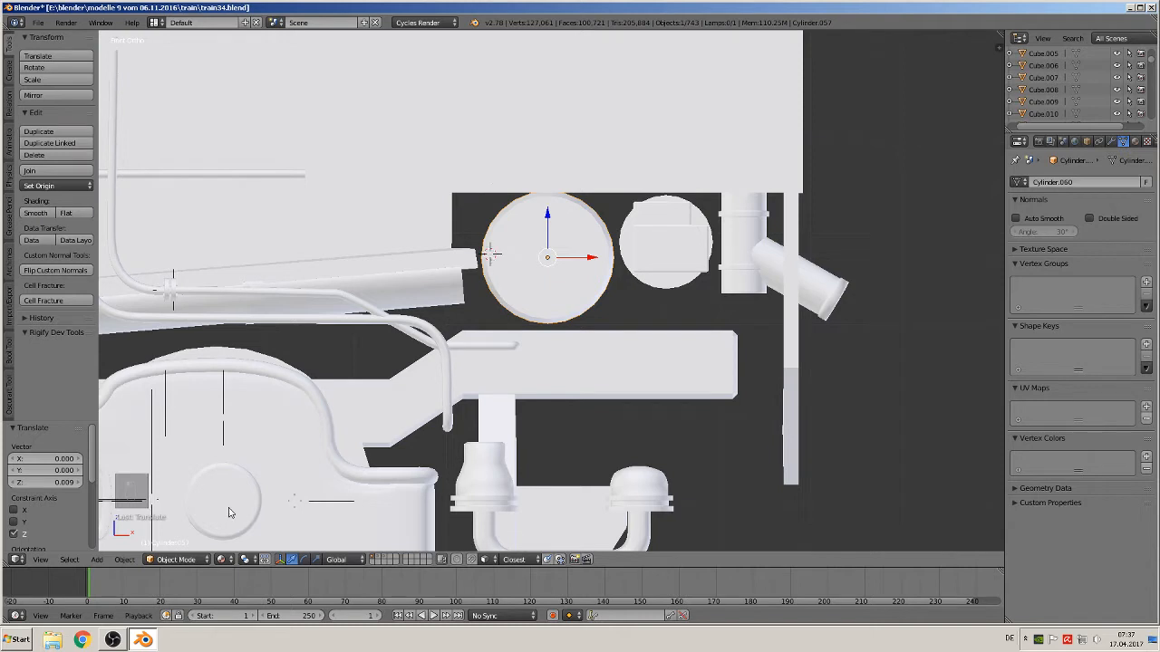
{"action": "left_click", "coordinate": [97, 559]}
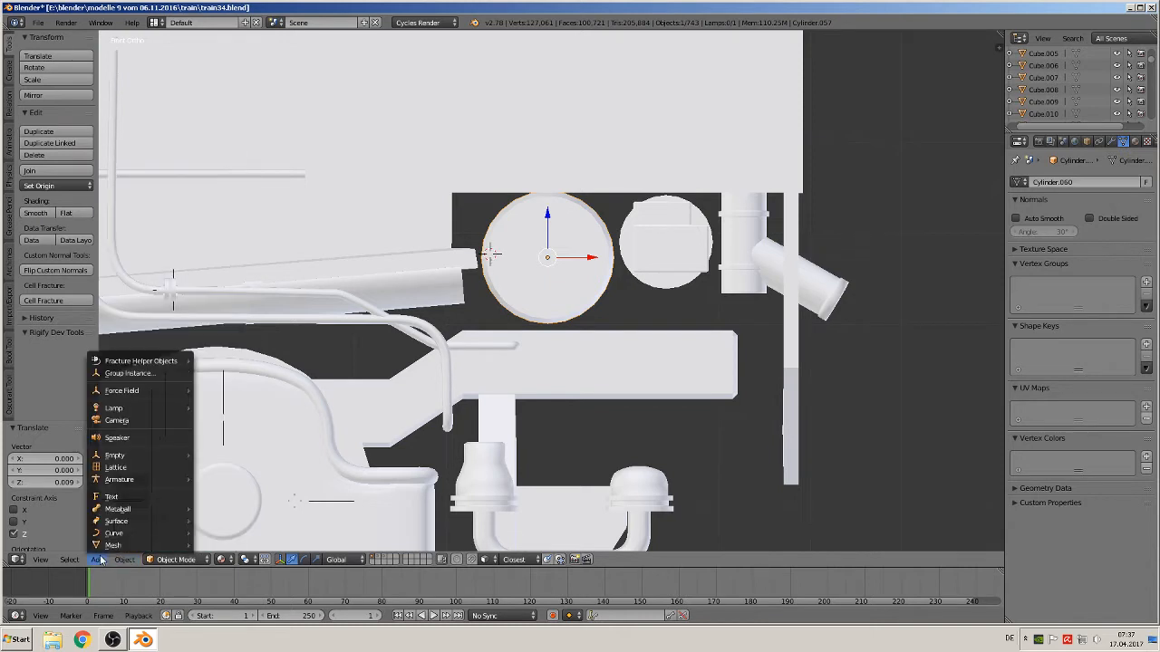
{"action": "mouse_move", "coordinate": [112, 546]}
{"action": "left_click", "coordinate": [219, 258]}
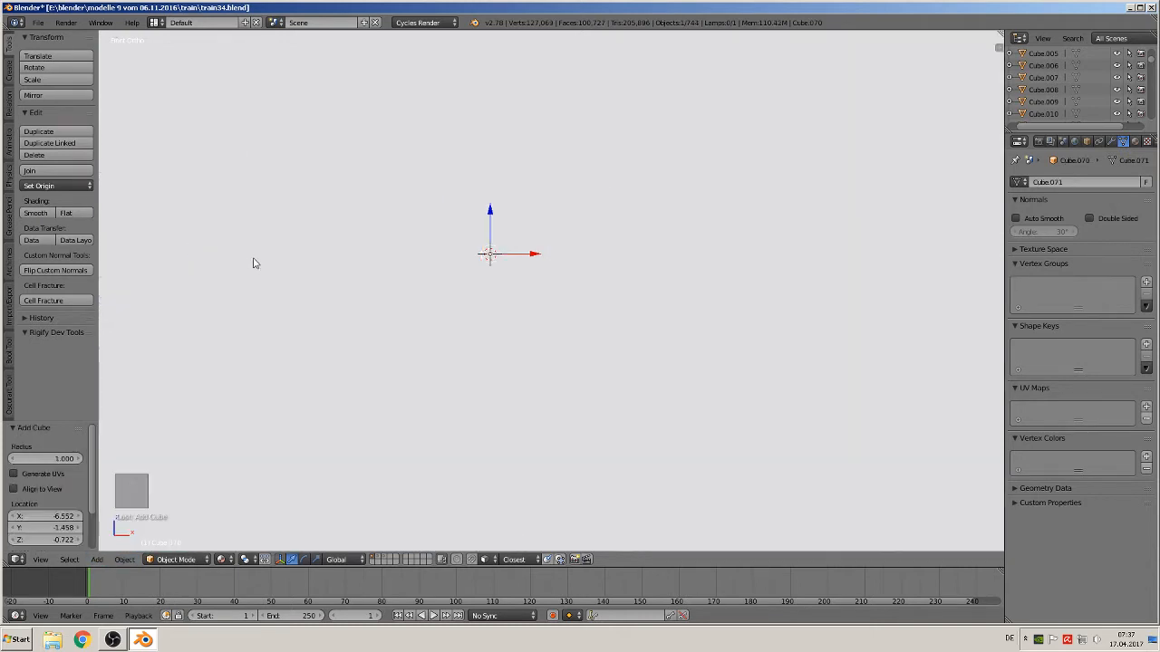
{"action": "key", "text": "s"}
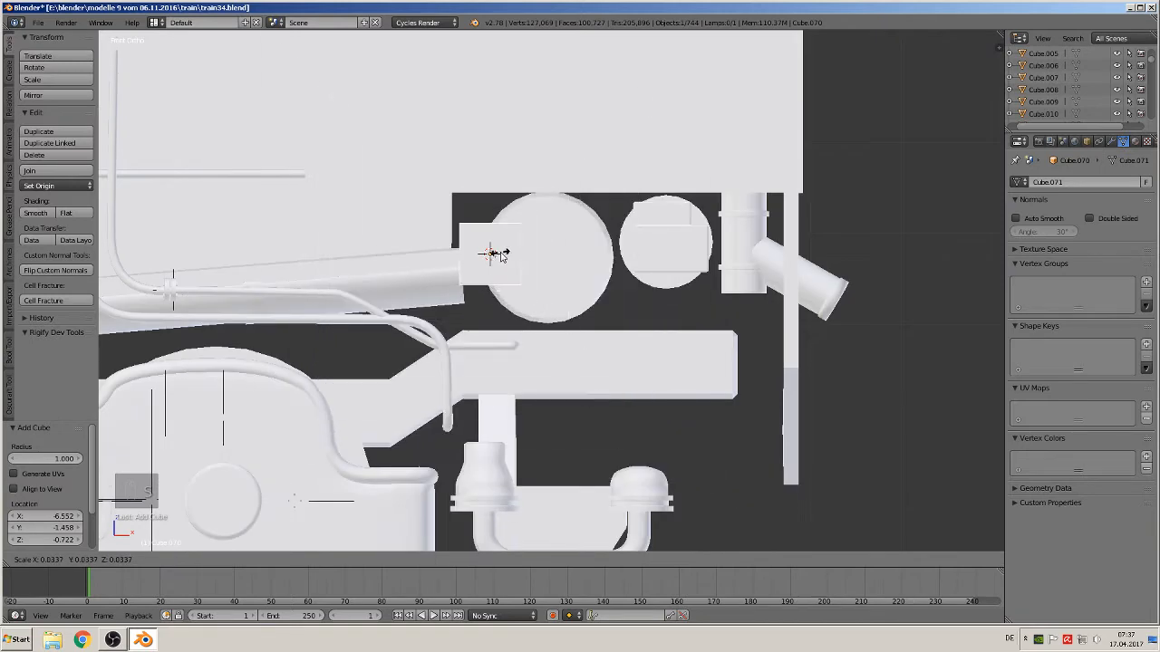
{"action": "left_click", "coordinate": [496, 254]}
Scale the cube along X and Z into a thin vertical band spanning the large cylinder's height
{"action": "key", "text": "s"}
{"action": "key", "text": "x"}
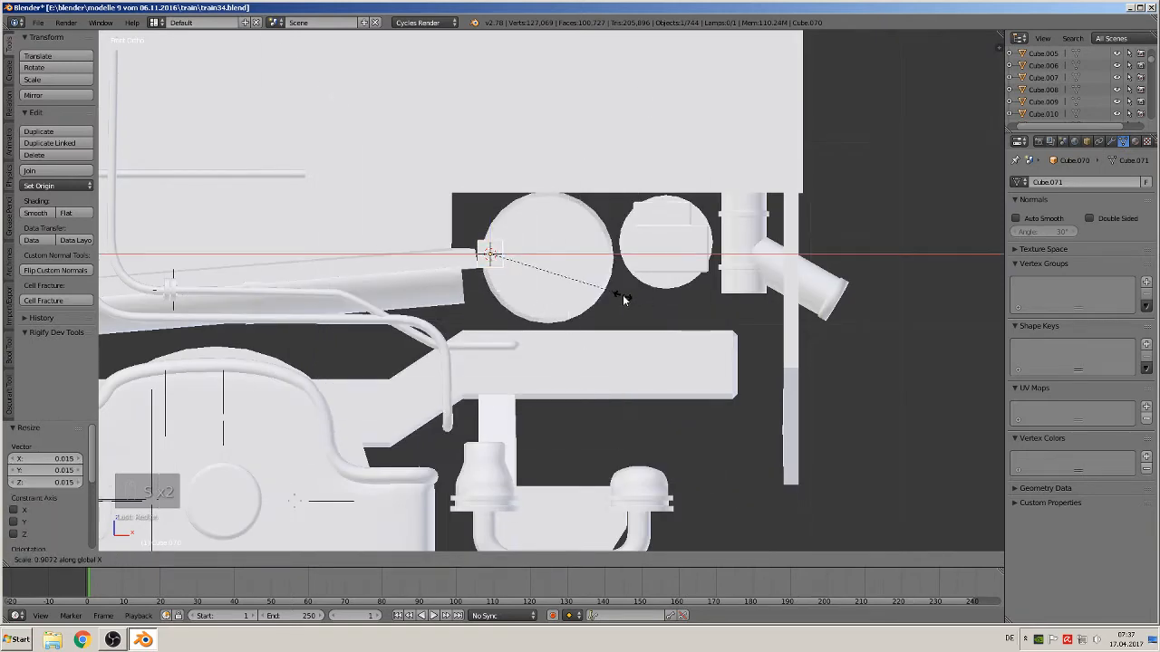
{"action": "left_click", "coordinate": [528, 270]}
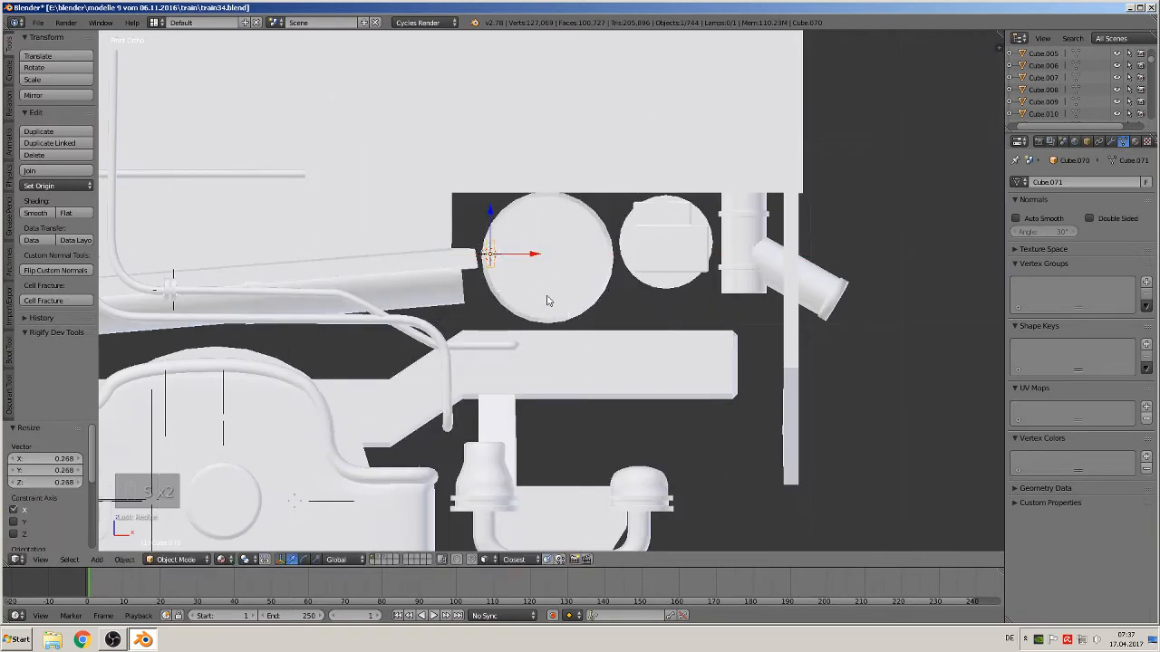
{"action": "key", "text": "s"}
{"action": "key", "text": "z"}
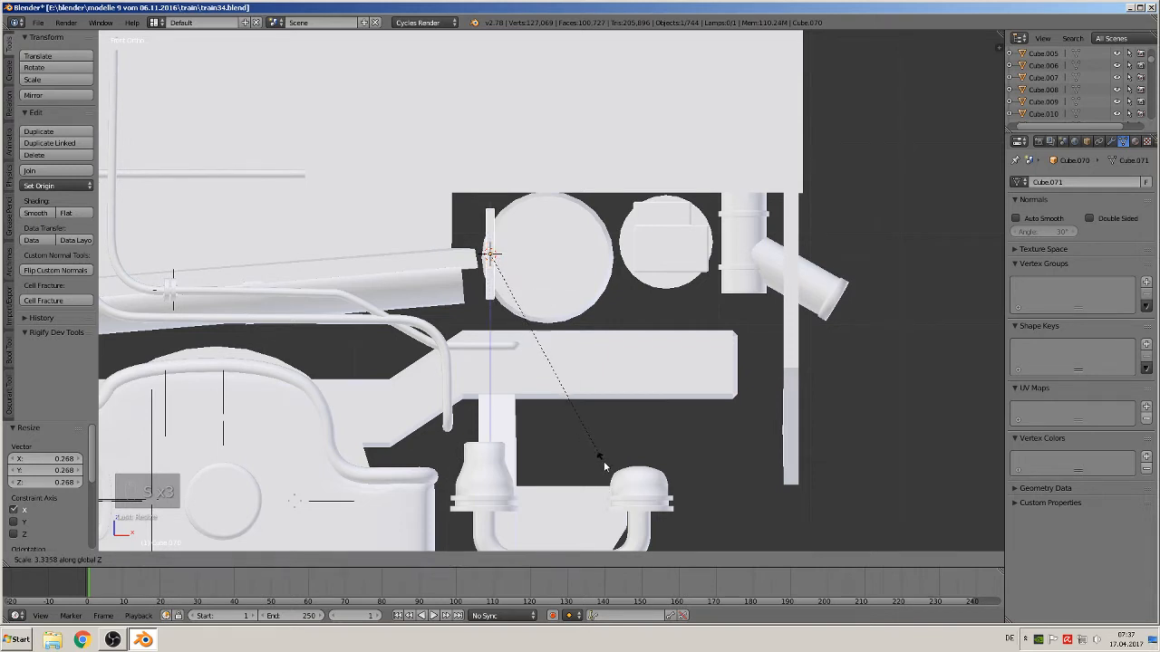
{"action": "left_click", "coordinate": [601, 466]}
{"action": "left_click_drag", "start_coordinate": [490, 216], "coordinate": [492, 188]}
{"action": "key", "text": "s"}
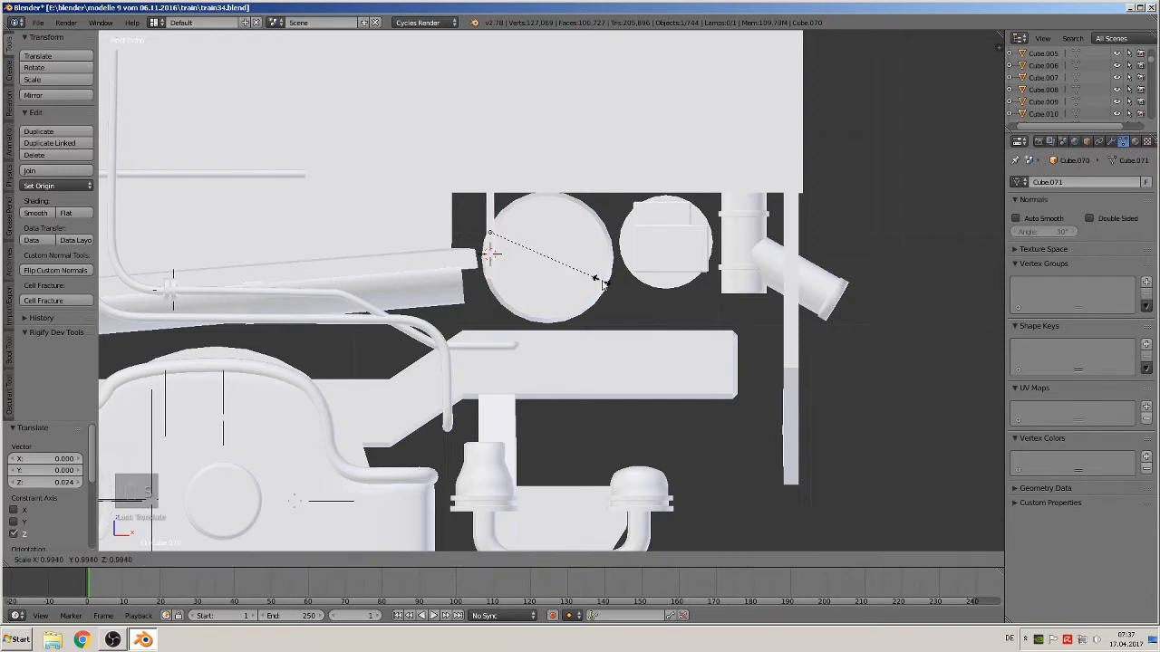
{"action": "key", "text": "z"}
{"action": "key", "text": "s"}
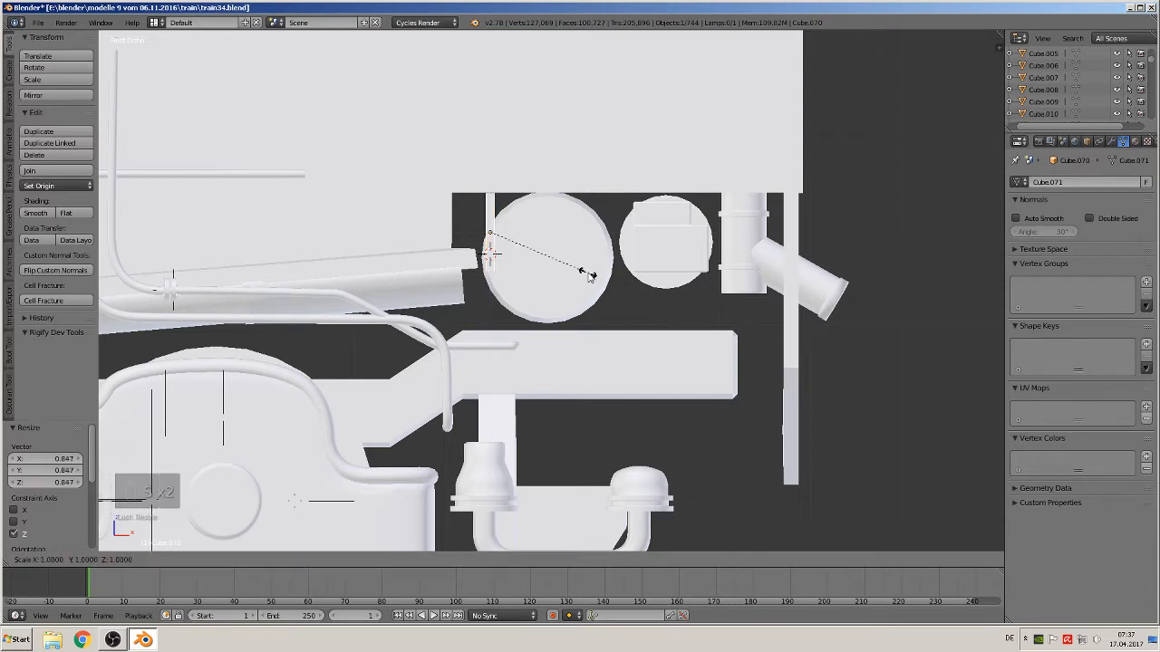
{"action": "key", "text": "x"}
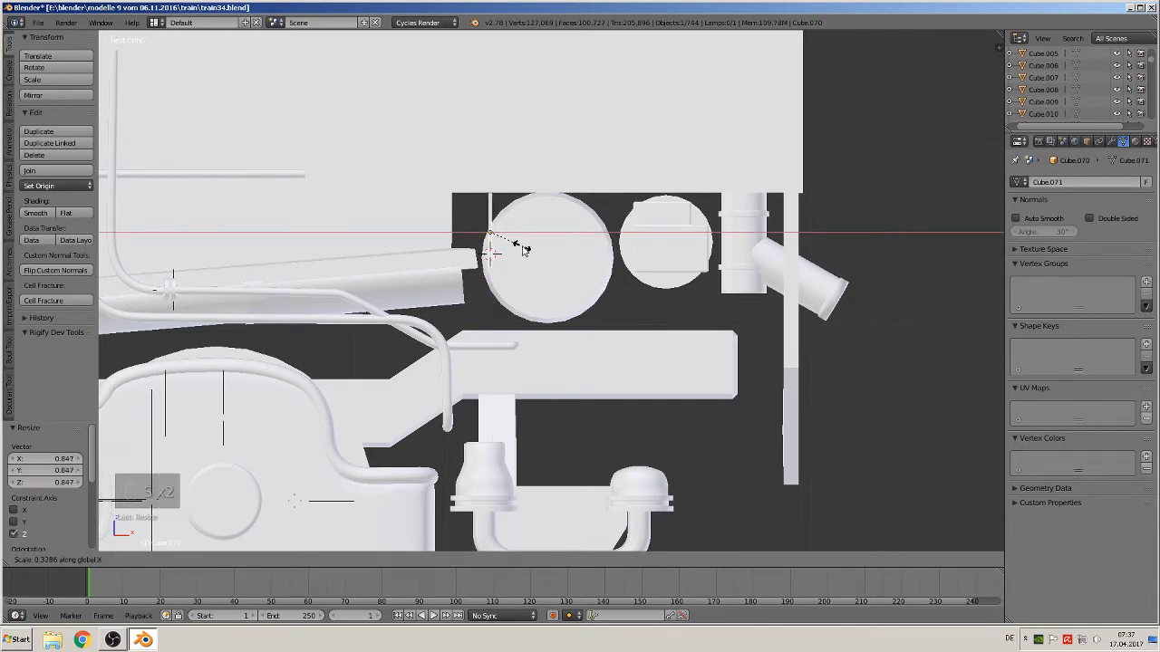
{"action": "left_click", "coordinate": [521, 250]}
{"action": "key", "text": "s"}
{"action": "key", "text": "x"}
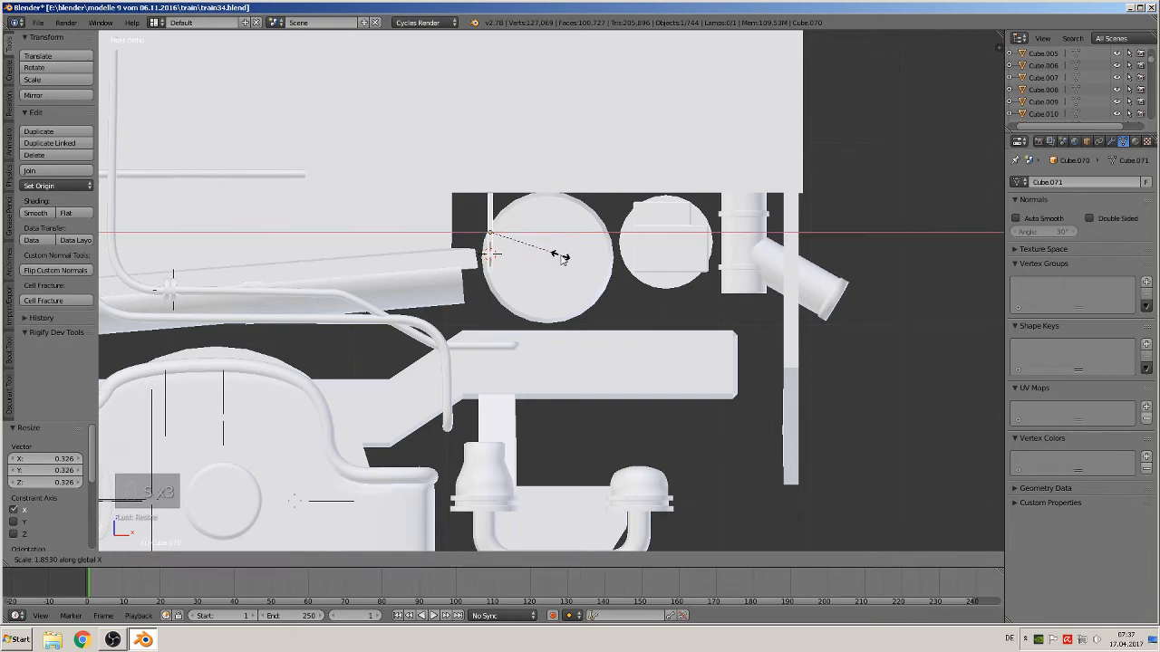
{"action": "left_click", "coordinate": [543, 242]}
Move the band along X and along Y by about 0.116 so it wraps the large cylinder's left end
{"action": "key", "text": "g"}
{"action": "key", "text": "x"}
{"action": "left_click", "coordinate": [535, 240]}
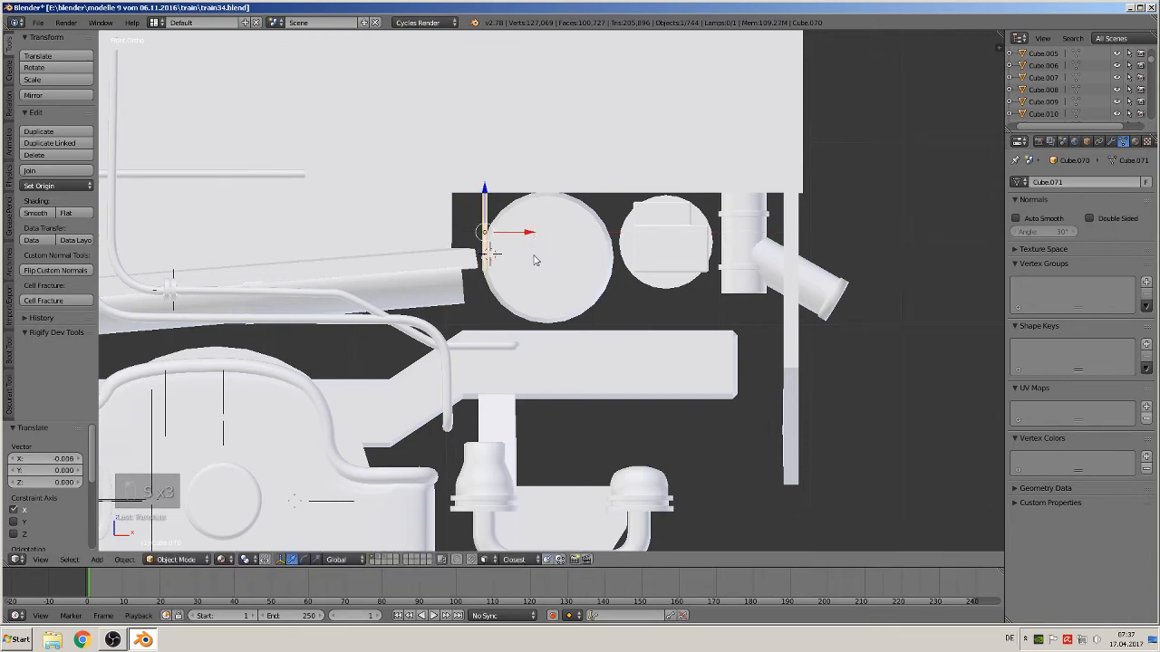
{"action": "middle_click_drag", "start_coordinate": [533, 253], "coordinate": [459, 292]}
{"action": "middle_click_drag", "start_coordinate": [510, 238], "coordinate": [533, 245]}
{"action": "key", "text": "g"}
{"action": "key", "text": "y"}
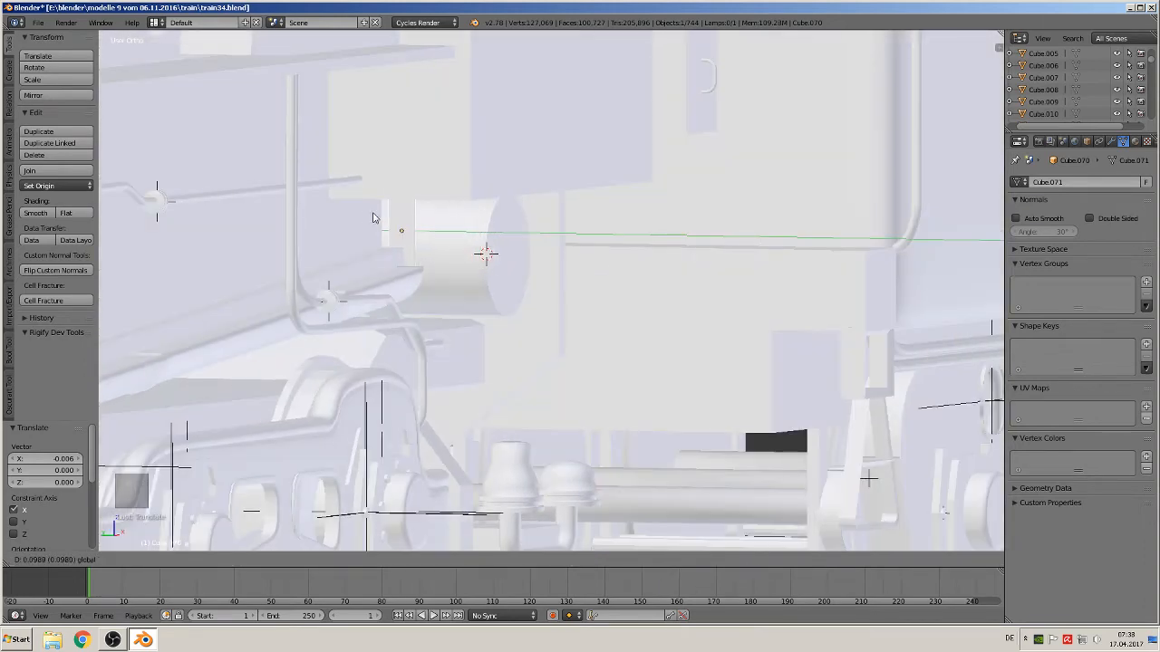
{"action": "left_click", "coordinate": [362, 234]}
{"action": "middle_click_drag", "start_coordinate": [362, 234], "coordinate": [296, 275]}
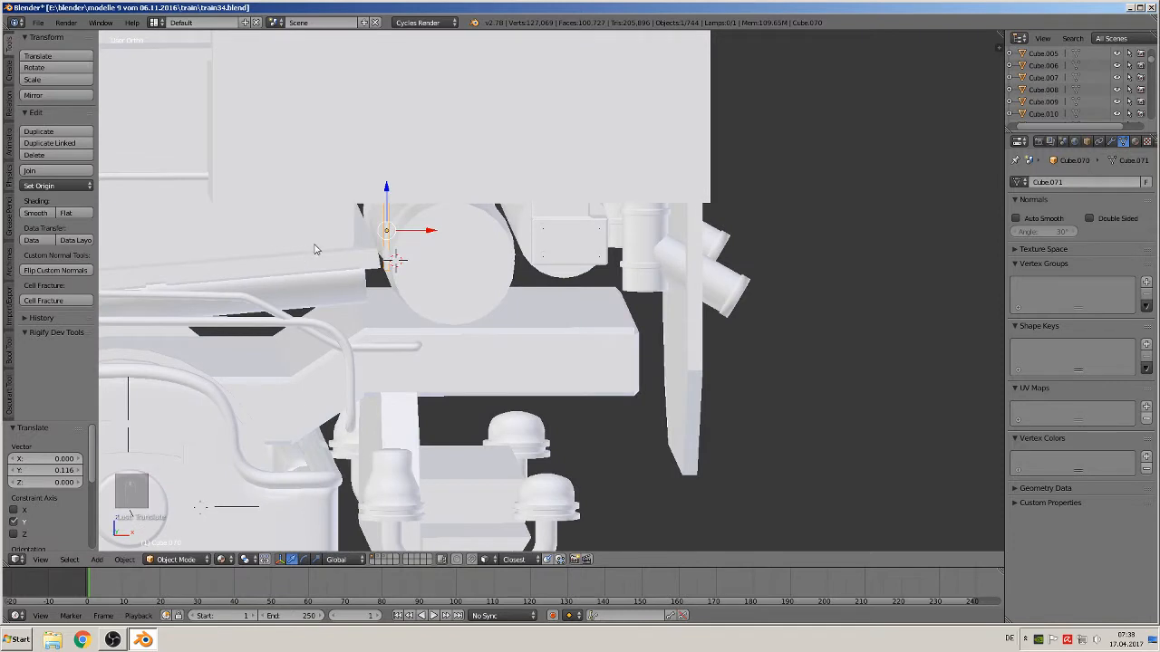
{"action": "key", "text": "KP_1"}
{"action": "key", "text": "g"}
{"action": "key", "text": "x"}
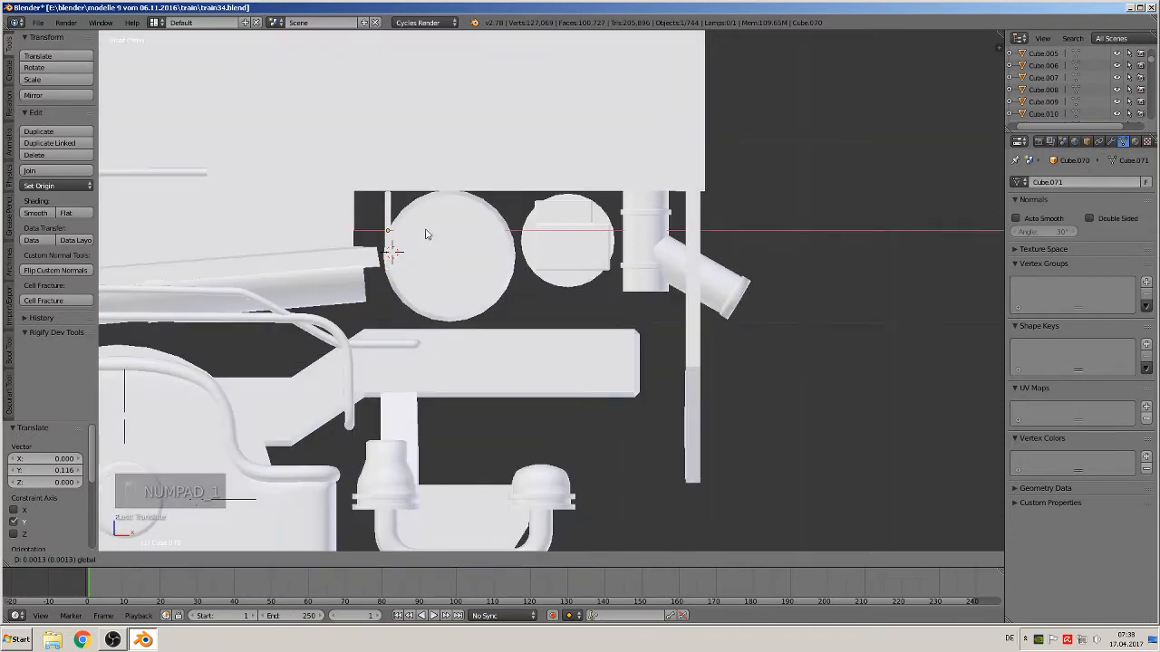
{"action": "left_click", "coordinate": [427, 234]}
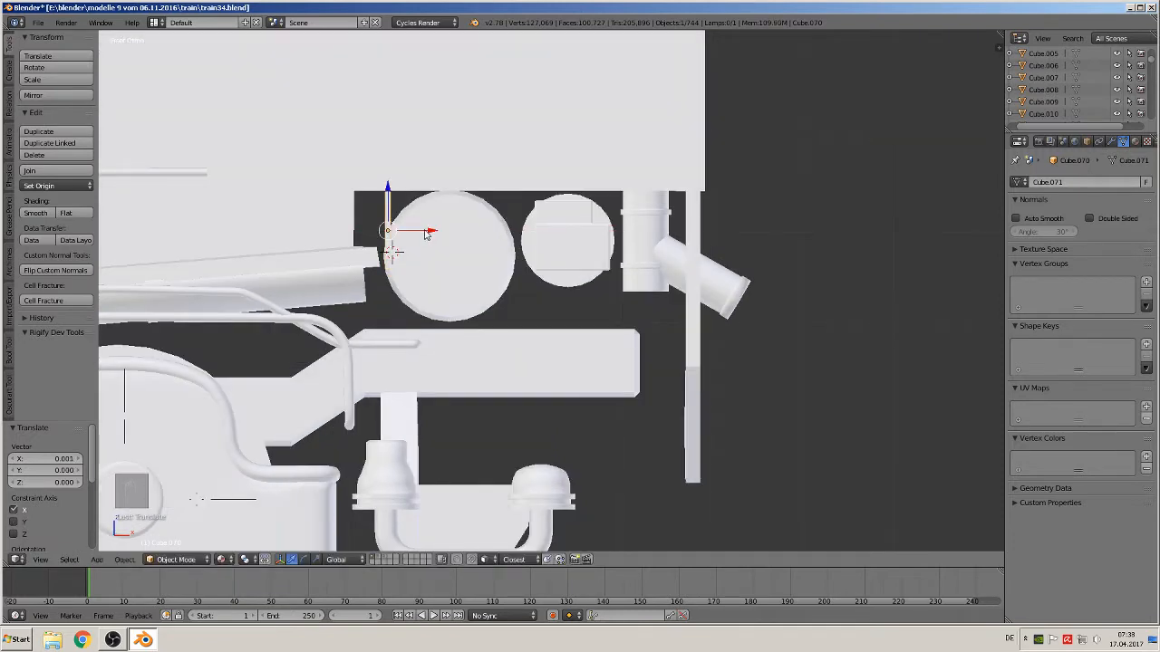
Duplicate the band and move the copy along X by about 0.136 to the large cylinder's right edge
{"action": "key", "text": "shift+d"}
{"action": "key", "text": "x"}
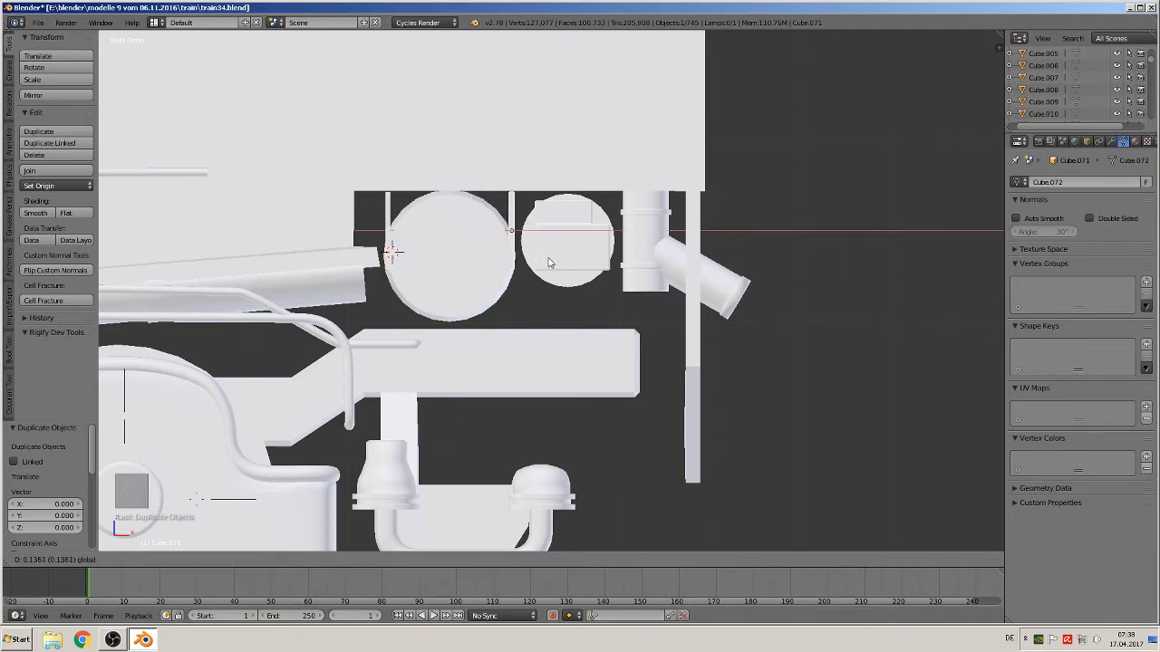
{"action": "left_click", "coordinate": [548, 263]}
Select both bands and join them into one object
{"action": "right_click", "coordinate": [391, 221]}
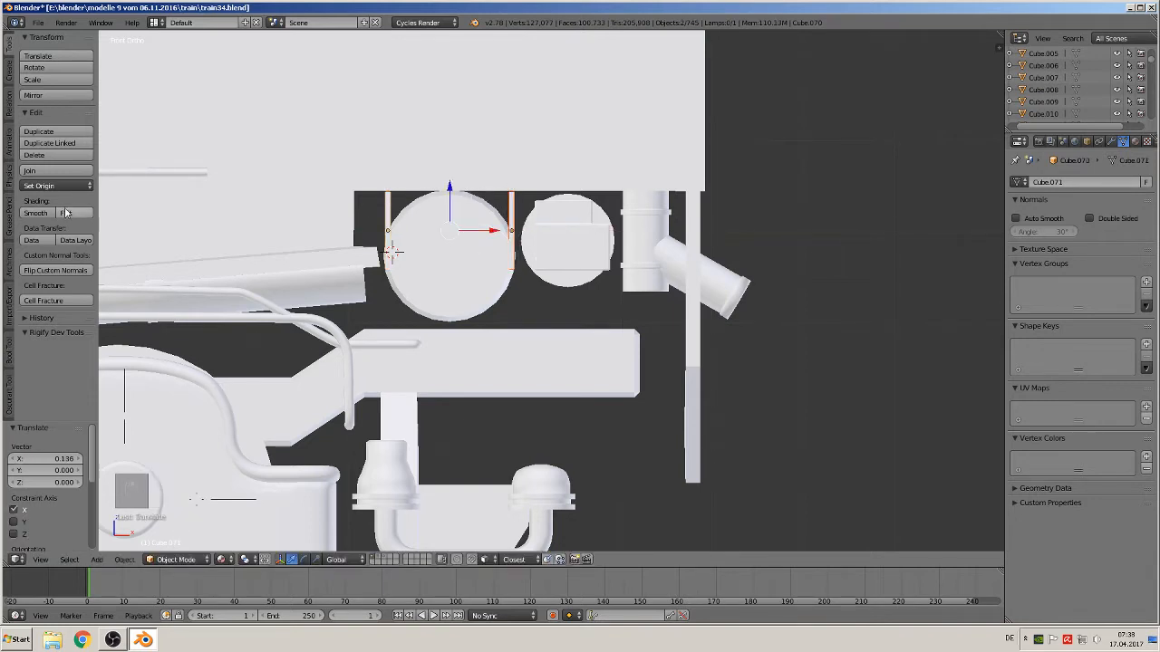
{"action": "left_click", "coordinate": [43, 172]}
{"action": "middle_click_drag", "start_coordinate": [543, 326], "coordinate": [438, 396]}
{"action": "scroll", "coordinate": [448, 323], "scroll_direction": "down", "scroll_amount": 3}
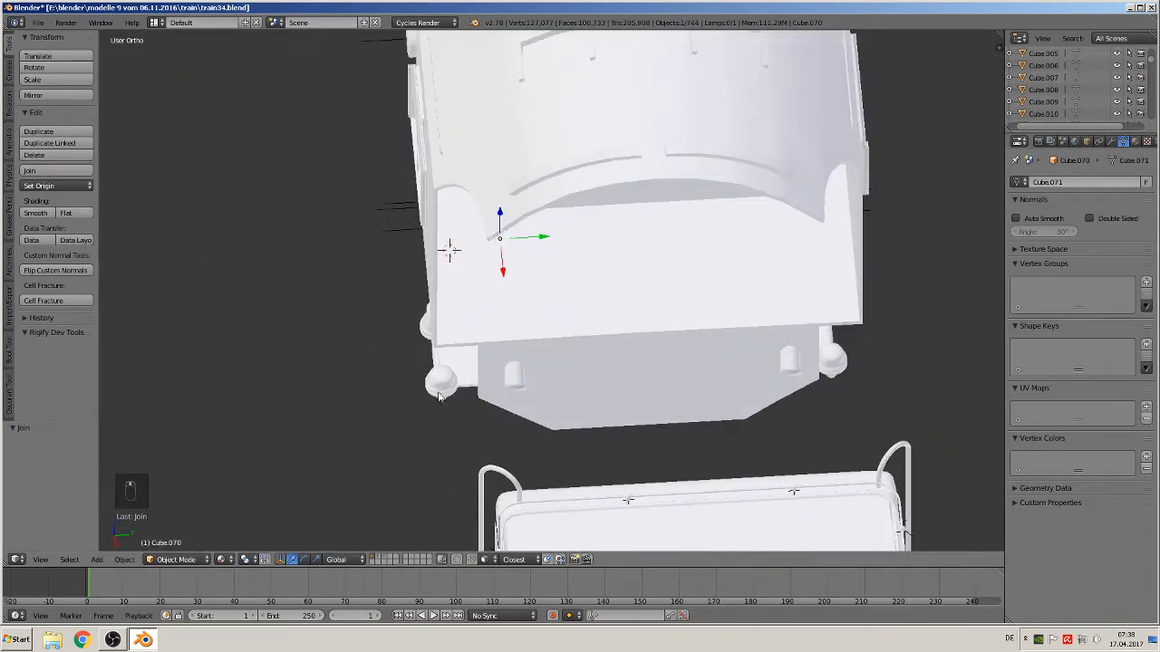
Duplicate the joined bands and move the copy along Y by about 0.637 to the cylinder's far end
{"action": "key", "text": "shift+d"}
{"action": "key", "text": "y"}
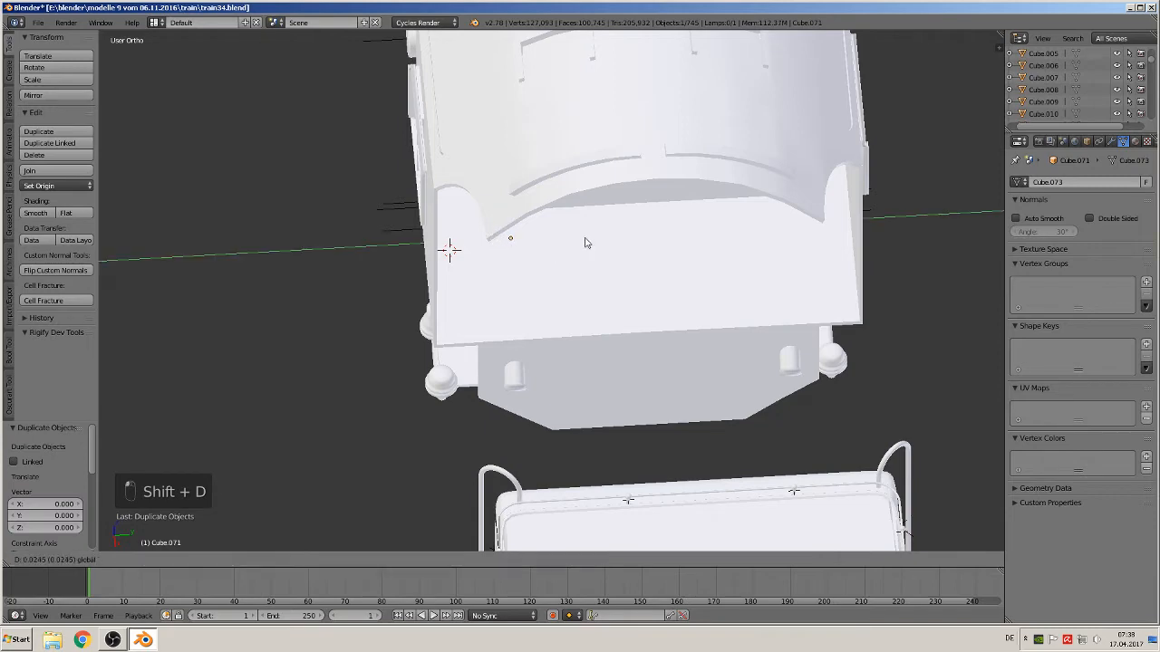
{"action": "left_click", "coordinate": [822, 261]}
{"action": "middle_click_drag", "start_coordinate": [659, 346], "coordinate": [799, 270]}
{"action": "scroll", "coordinate": [794, 273], "scroll_direction": "up", "scroll_amount": 5}
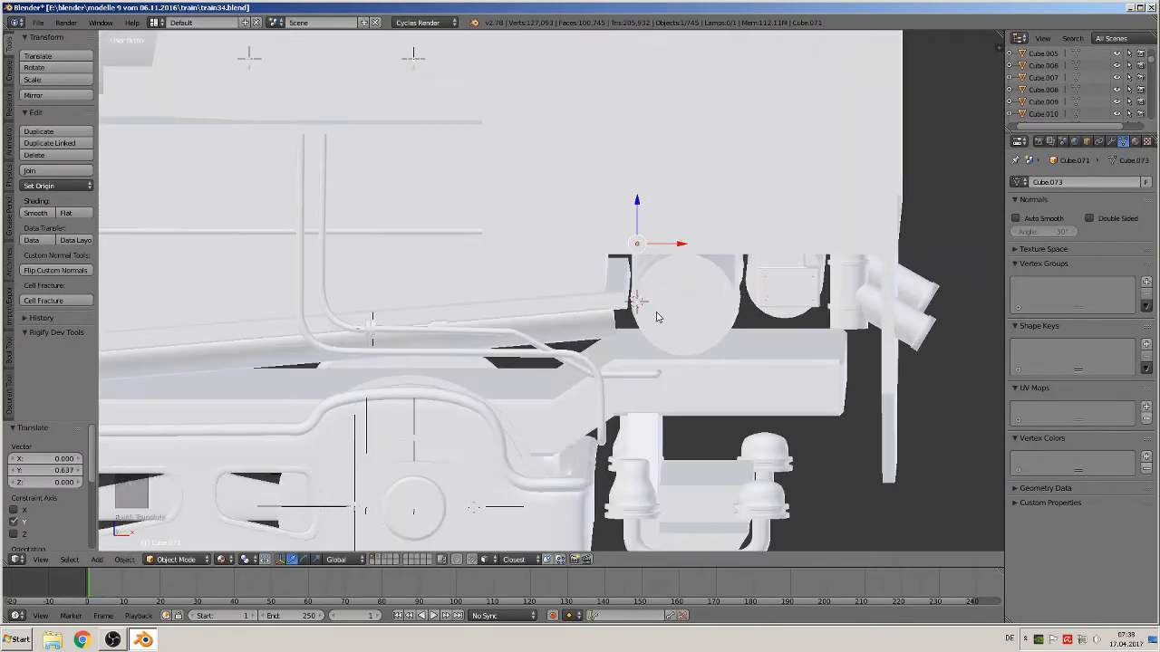
{"action": "scroll", "coordinate": [657, 308], "scroll_direction": "up", "scroll_amount": 1}
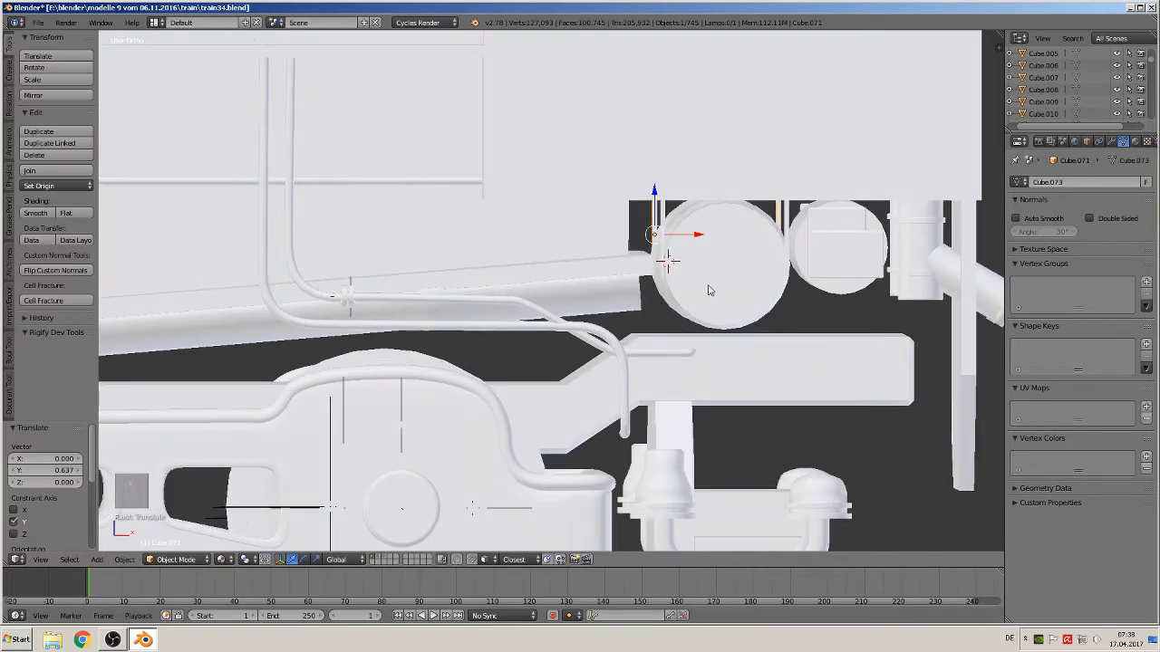
Select a band pair, duplicate it and move the copy along X about 0.15 onto the small cylinder's left edge
{"action": "right_click", "coordinate": [786, 231]}
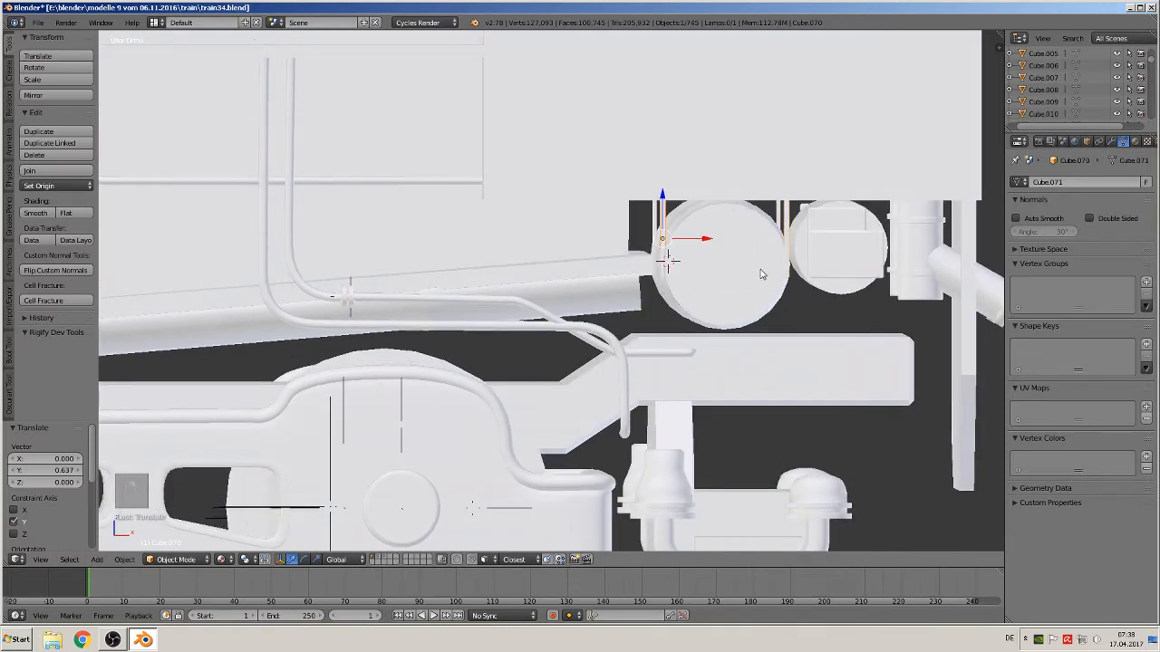
{"action": "key", "text": "shift+d"}
{"action": "key", "text": "x"}
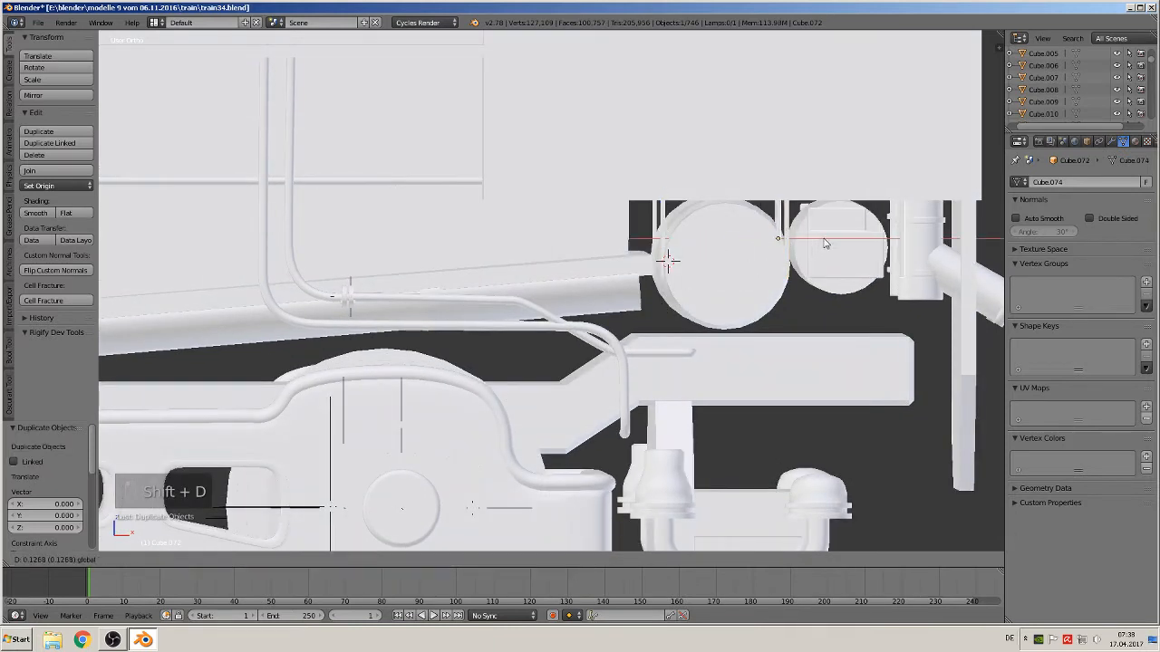
{"action": "left_click", "coordinate": [829, 260]}
{"action": "key", "text": "KP_1"}
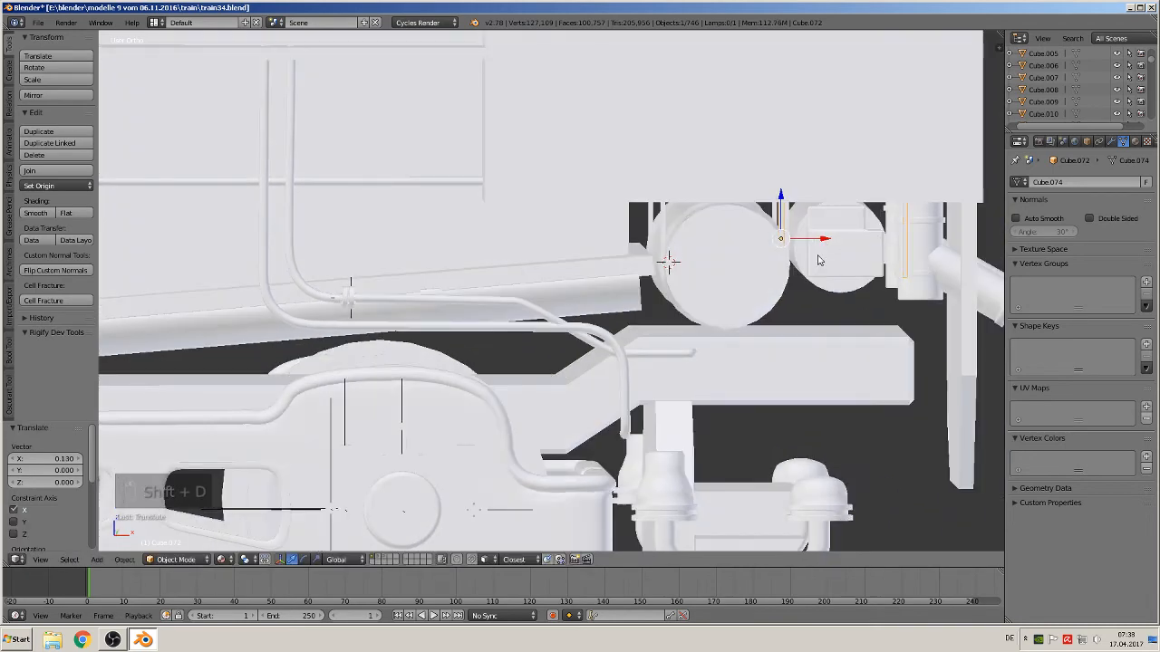
{"action": "key", "text": "g"}
{"action": "key", "text": "x"}
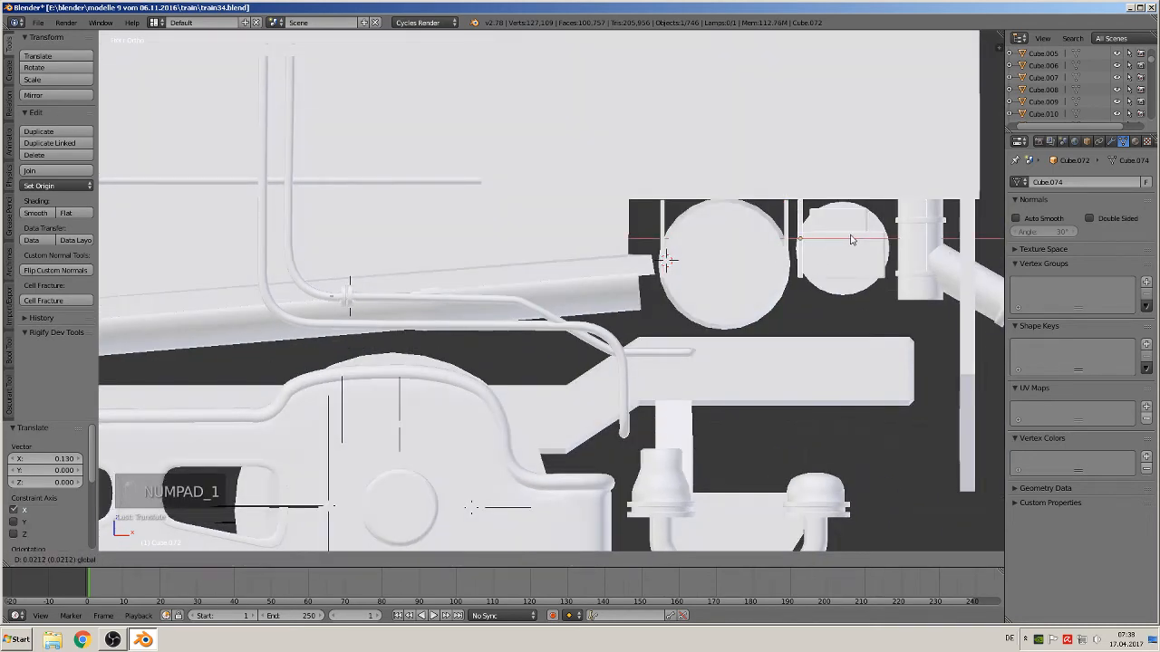
{"action": "left_click", "coordinate": [849, 240]}
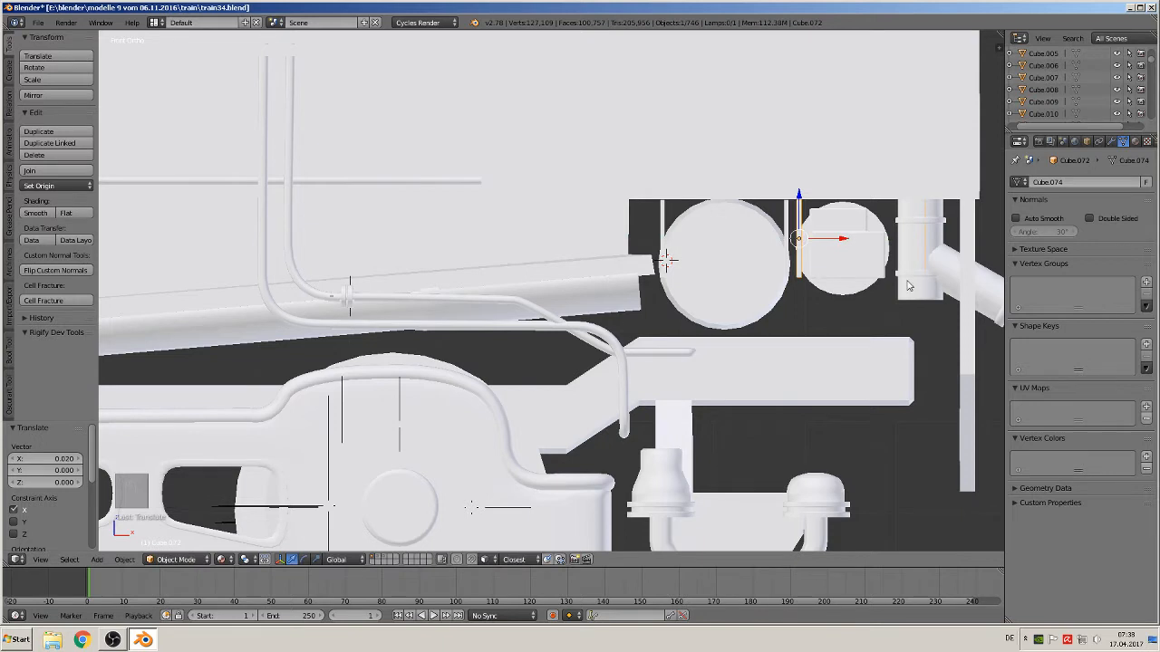
In edit mode on the band pair, move one band ring along X by about -0.038 onto the small cylinder's edge
{"action": "key", "text": "Tab"}
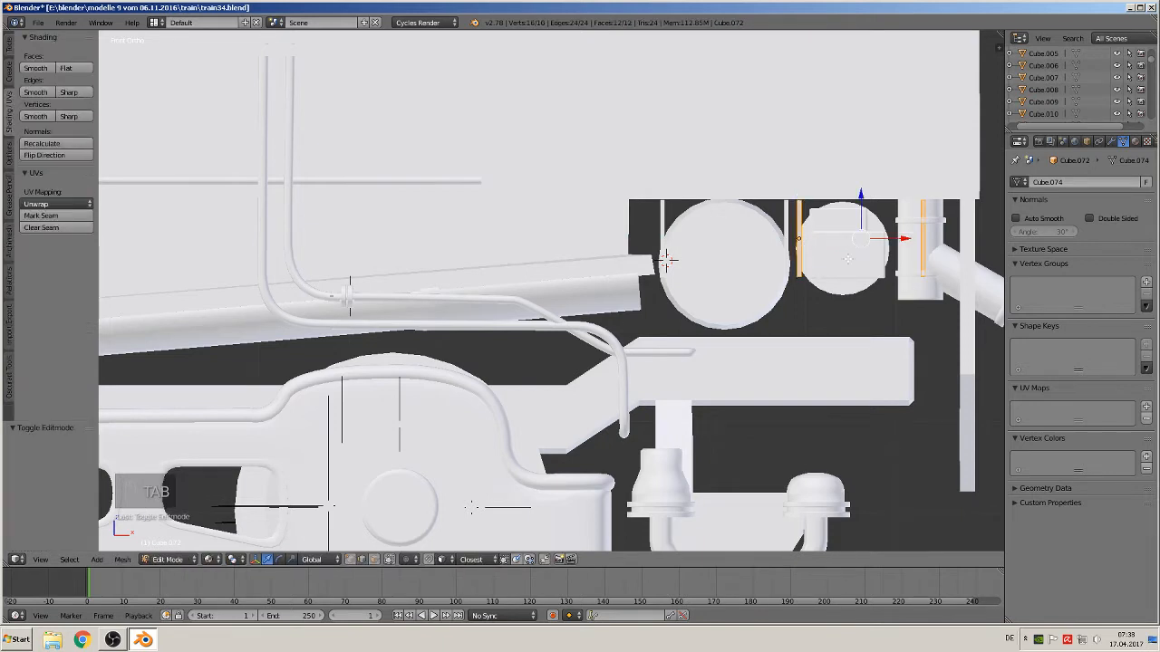
{"action": "key", "text": "a"}
{"action": "key", "text": "a"}
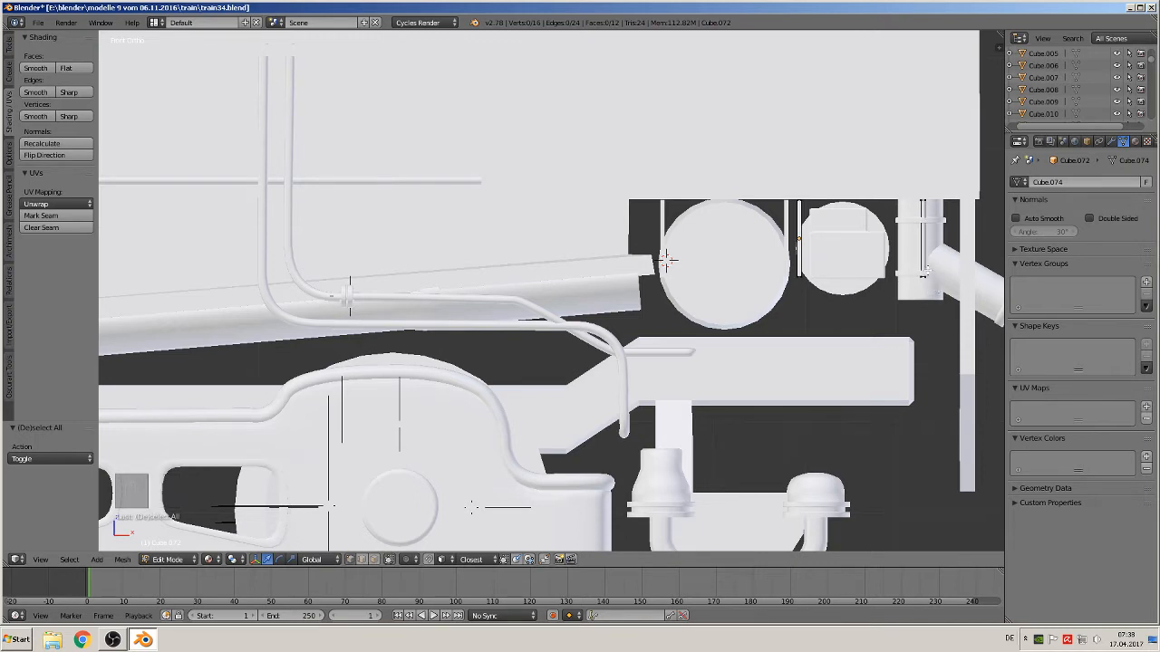
{"action": "key", "text": "l"}
{"action": "key", "text": "g"}
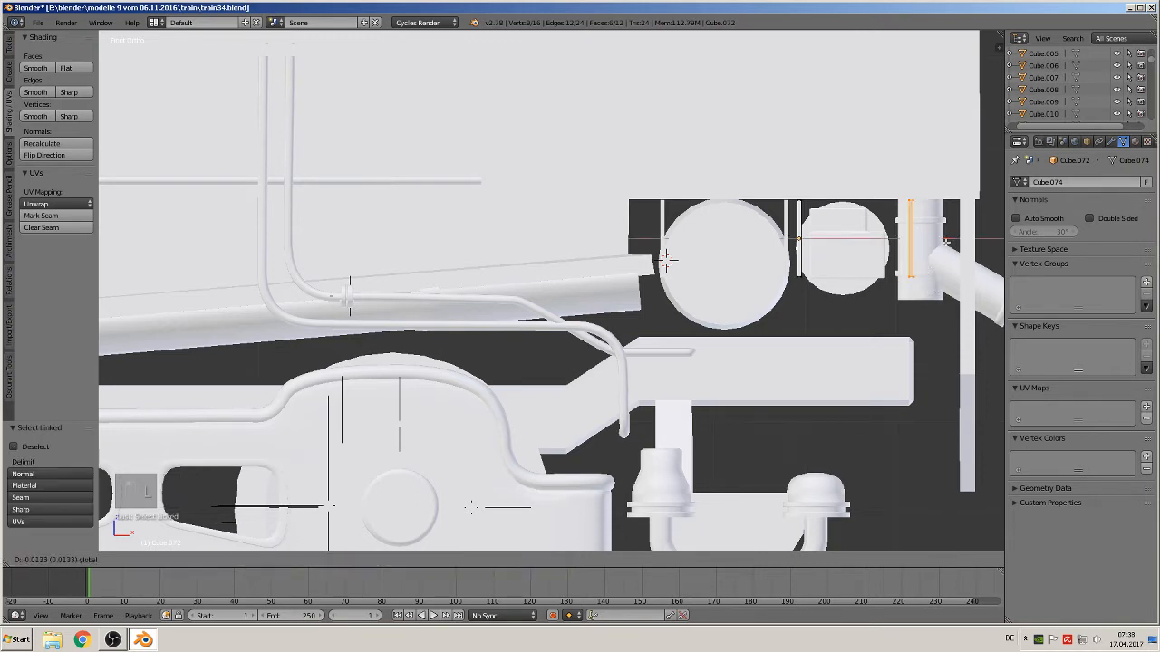
{"action": "key", "text": "x"}
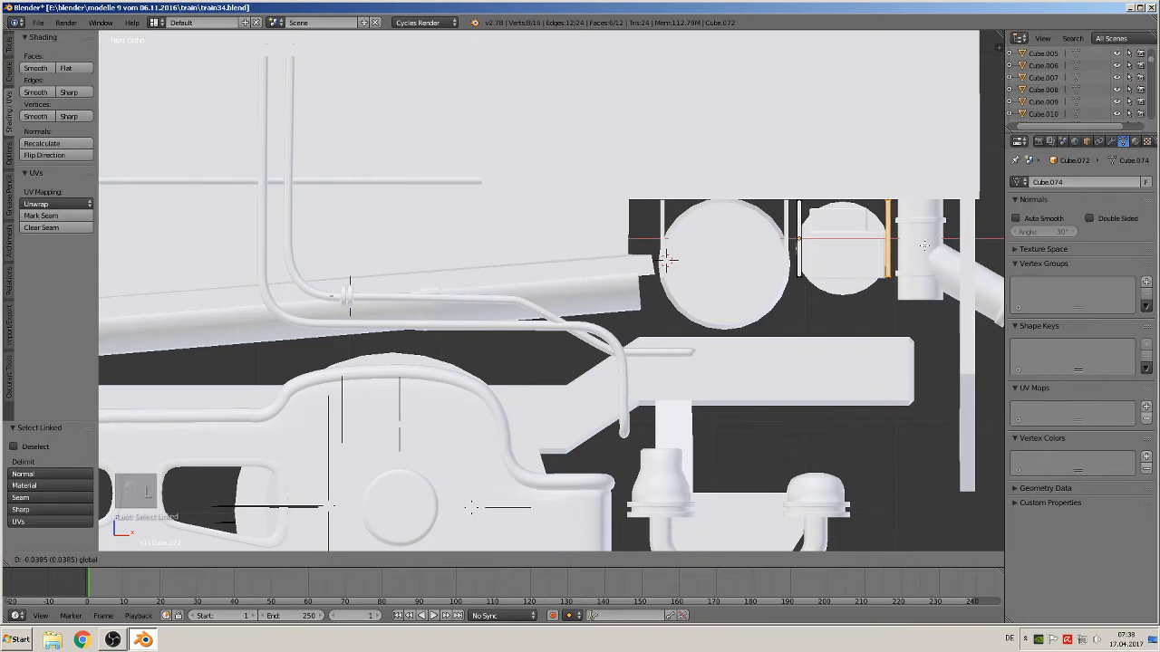
{"action": "left_click", "coordinate": [666, 260]}
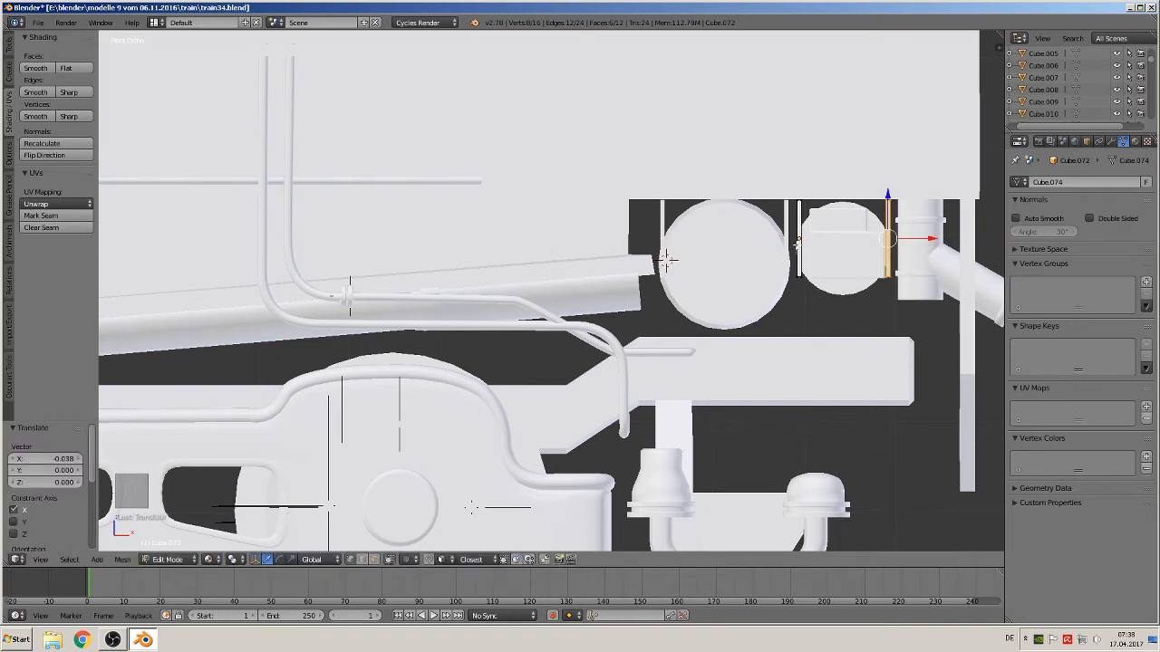
Select the other band ring and nudge it very slightly along X
{"action": "key", "text": "l"}
{"action": "key", "text": "a"}
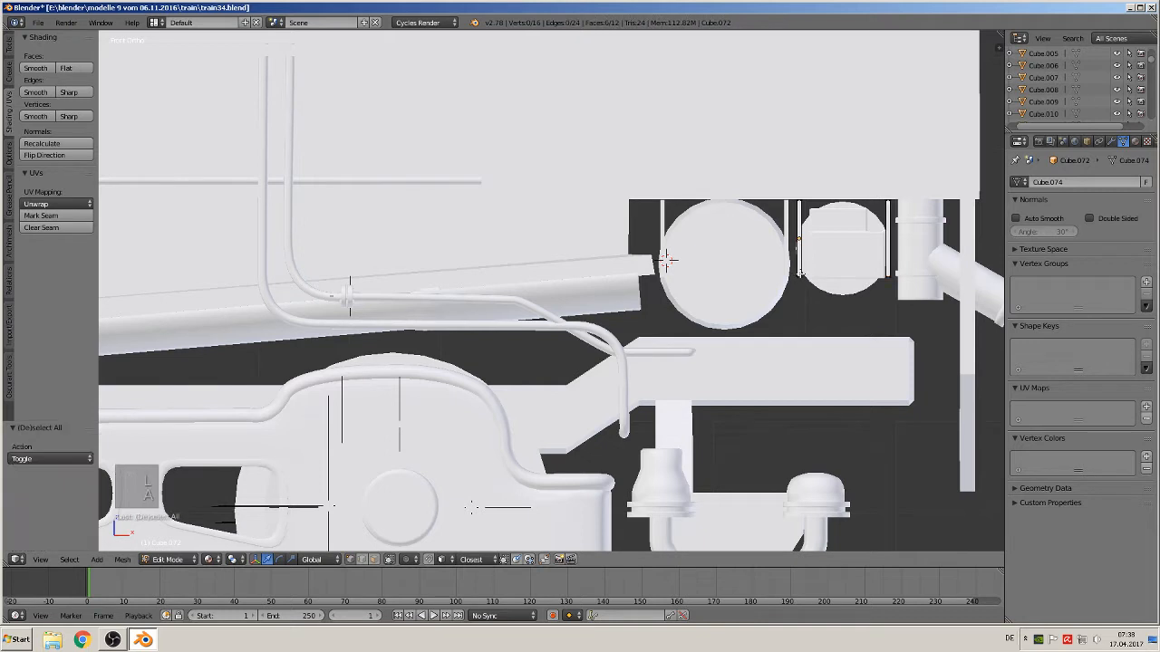
{"action": "key", "text": "l"}
{"action": "key", "text": "g"}
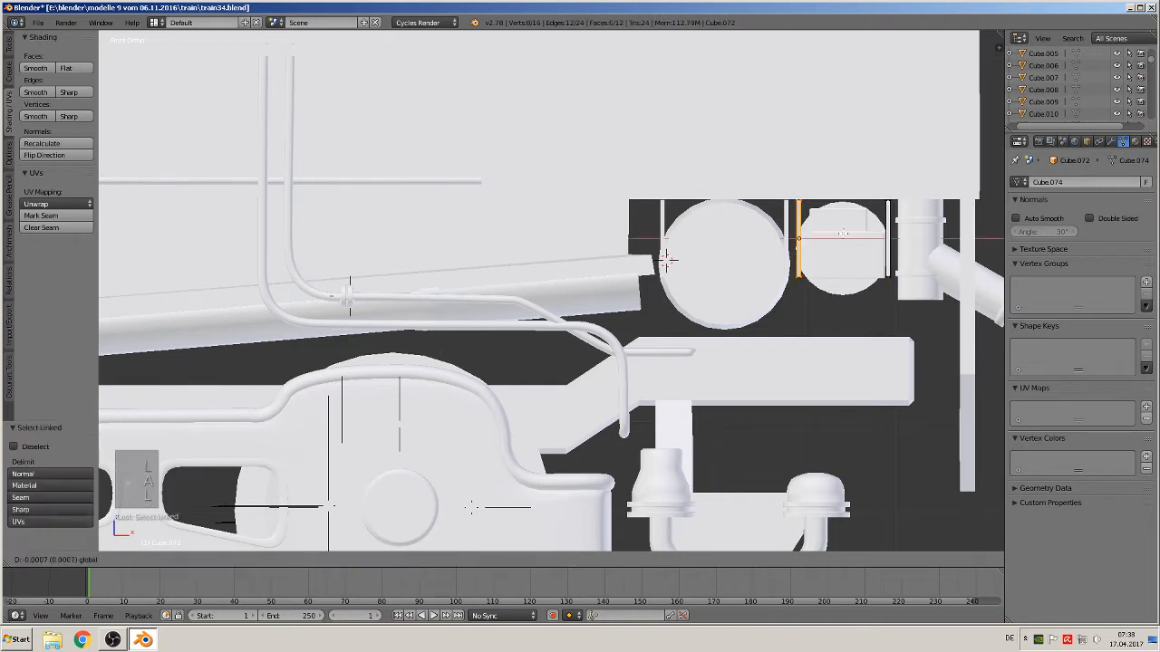
{"action": "key", "text": "x"}
{"action": "key", "text": "Return"}
Circle-select vertices of both bands, move them along Z by about 0.029, and leave edit mode
{"action": "key", "text": "a"}
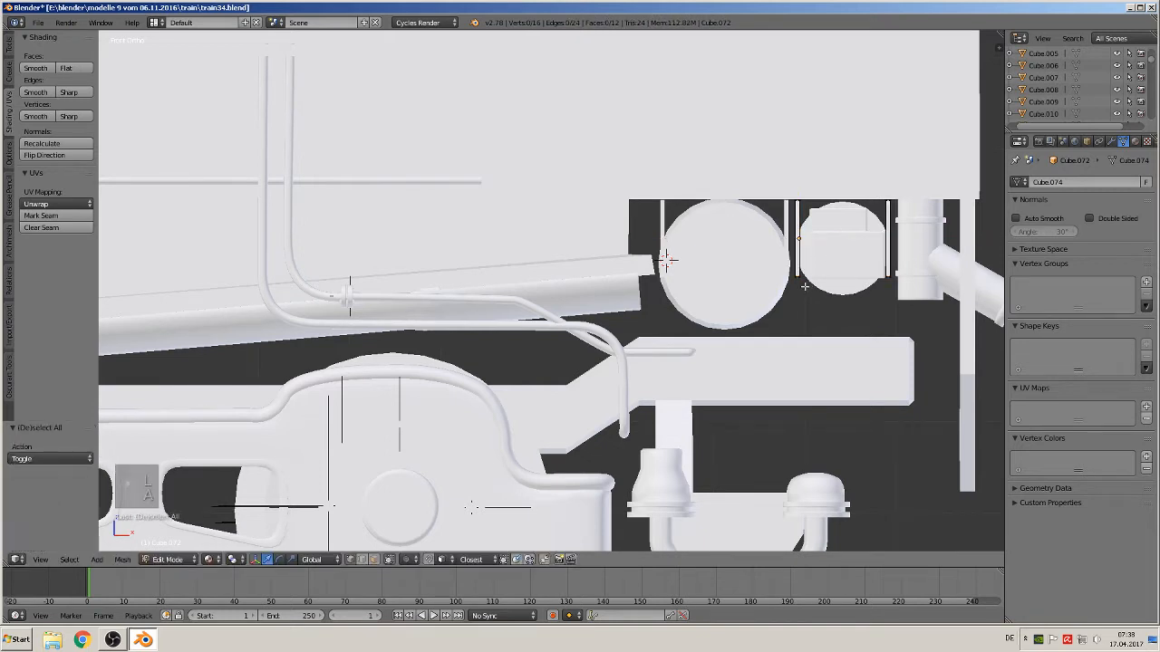
{"action": "key", "text": "c"}
{"action": "left_click", "coordinate": [806, 278]}
{"action": "left_click", "coordinate": [892, 275]}
{"action": "right_click", "coordinate": [893, 276]}
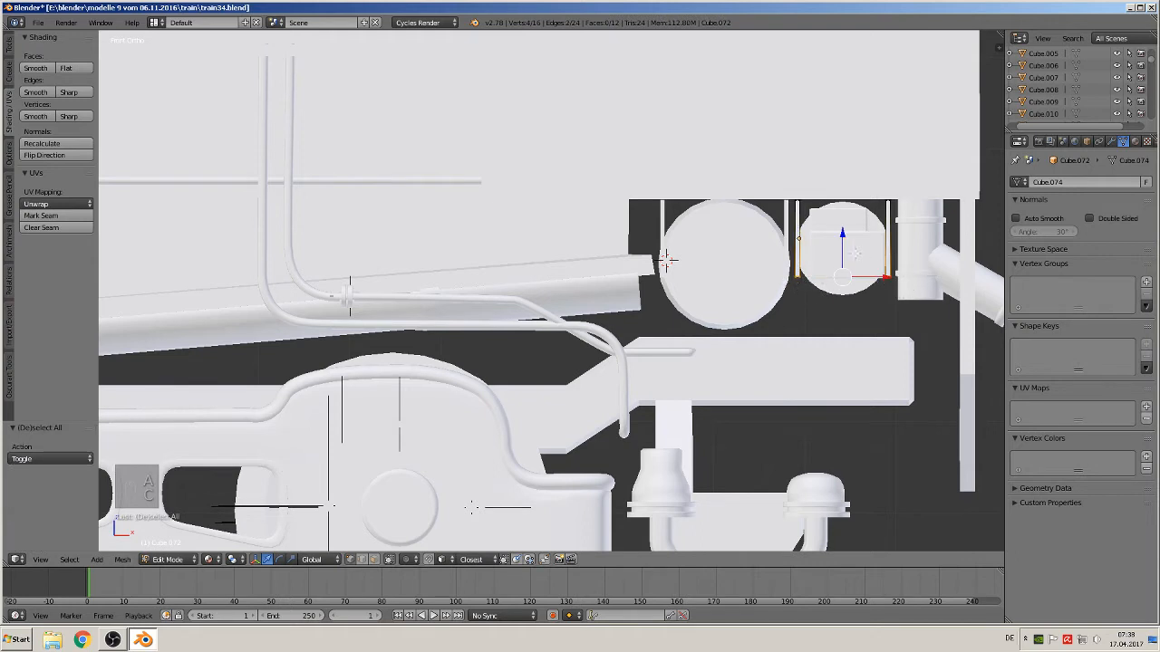
{"action": "mouse_move", "coordinate": [844, 237]}
{"action": "left_mouse_down"}
{"action": "mouse_move", "coordinate": [853, 209]}
{"action": "mouse_move", "coordinate": [847, 231]}
{"action": "left_mouse_up"}
{"action": "key", "text": "c"}
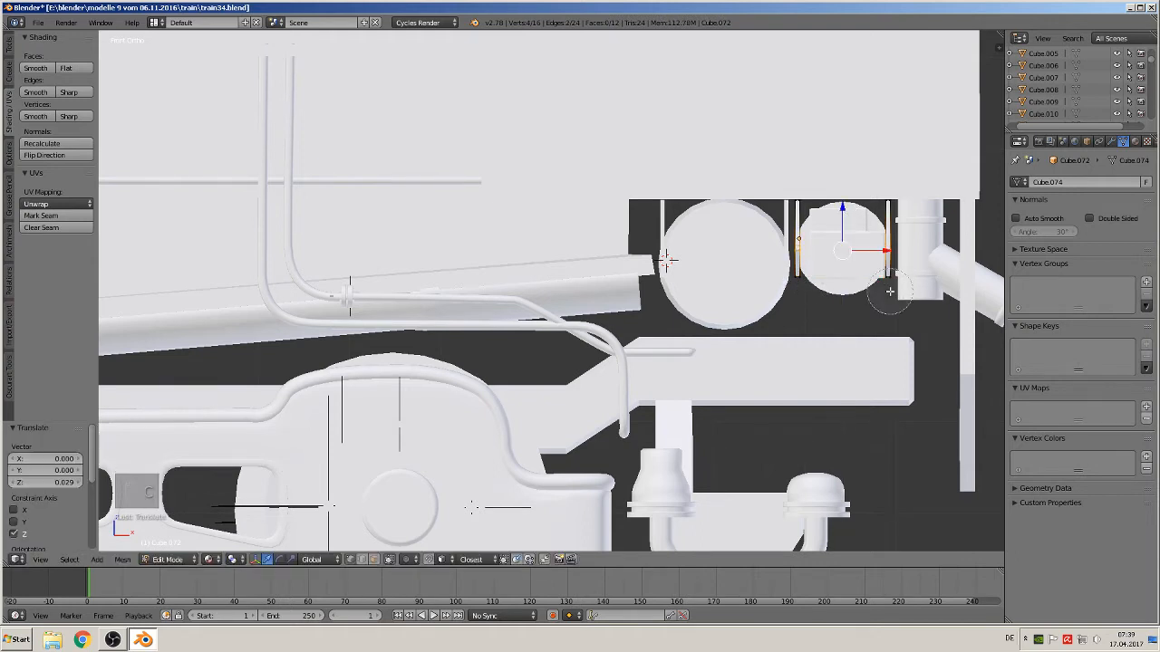
{"action": "left_click", "coordinate": [889, 285]}
{"action": "left_click", "coordinate": [800, 279]}
{"action": "right_click", "coordinate": [801, 278]}
{"action": "key", "text": "a"}
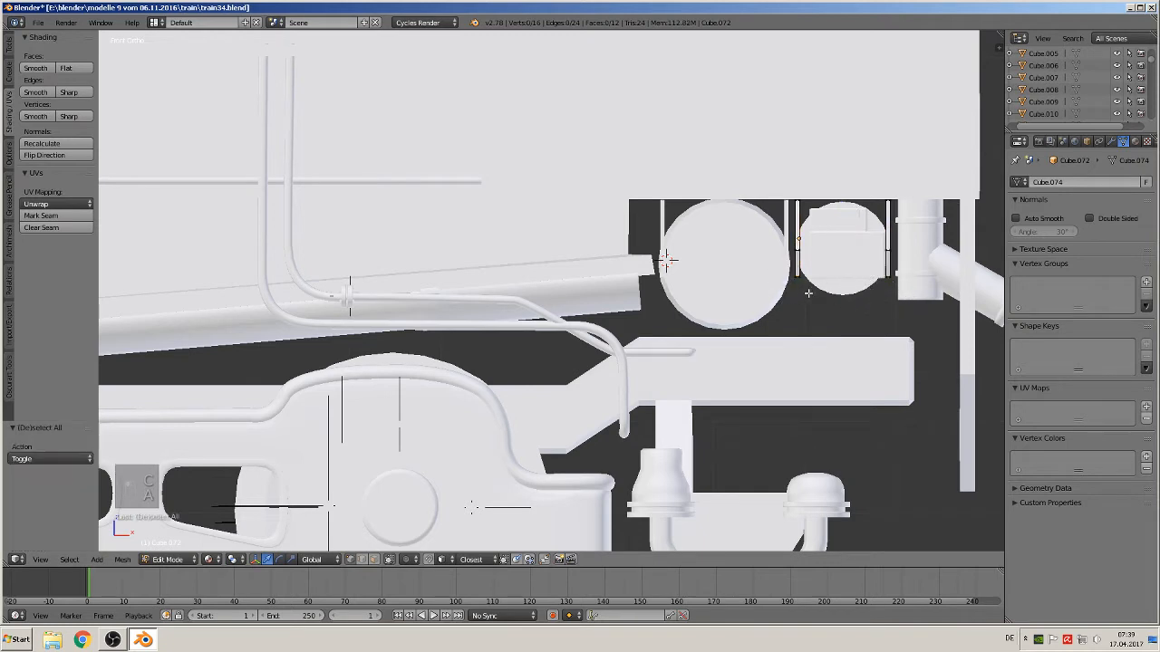
{"action": "key", "text": "c"}
{"action": "left_click", "coordinate": [894, 280]}
{"action": "left_click", "coordinate": [805, 284]}
{"action": "right_click", "coordinate": [798, 285]}
{"action": "left_click_drag", "start_coordinate": [844, 235], "coordinate": [801, 202]}
{"action": "key", "text": "Tab"}
Scale the band pair along X to fit the small cylinder's width, adjusting it twice and nudging it slightly along X
{"action": "key", "text": "s"}
{"action": "key", "text": "x"}
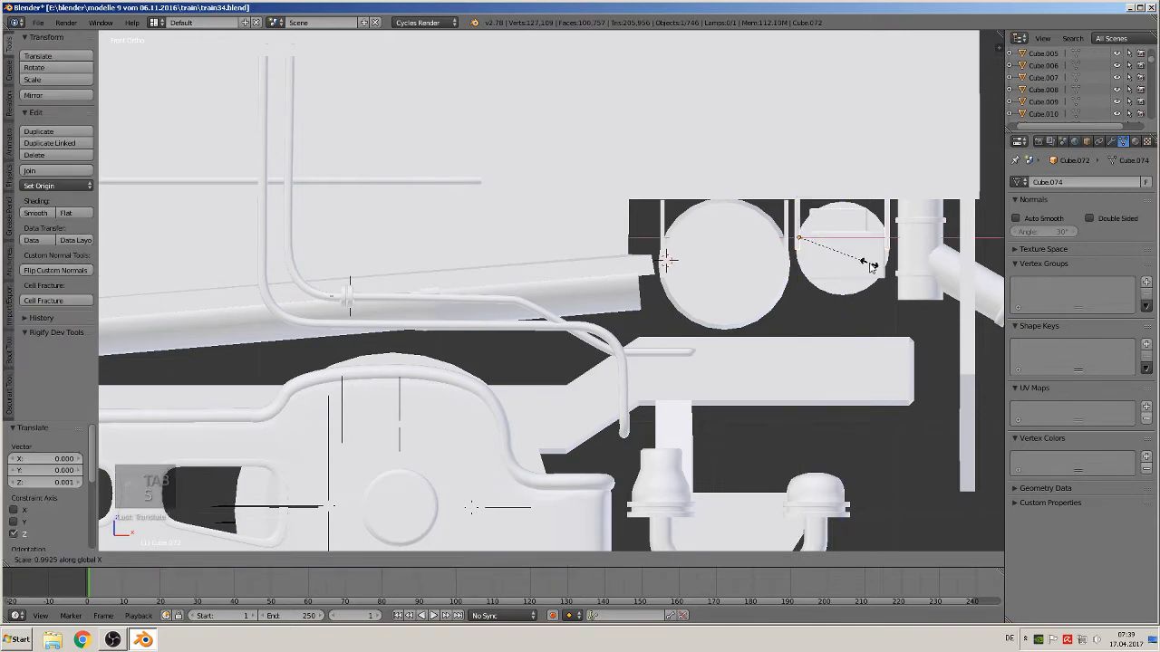
{"action": "left_click", "coordinate": [865, 255]}
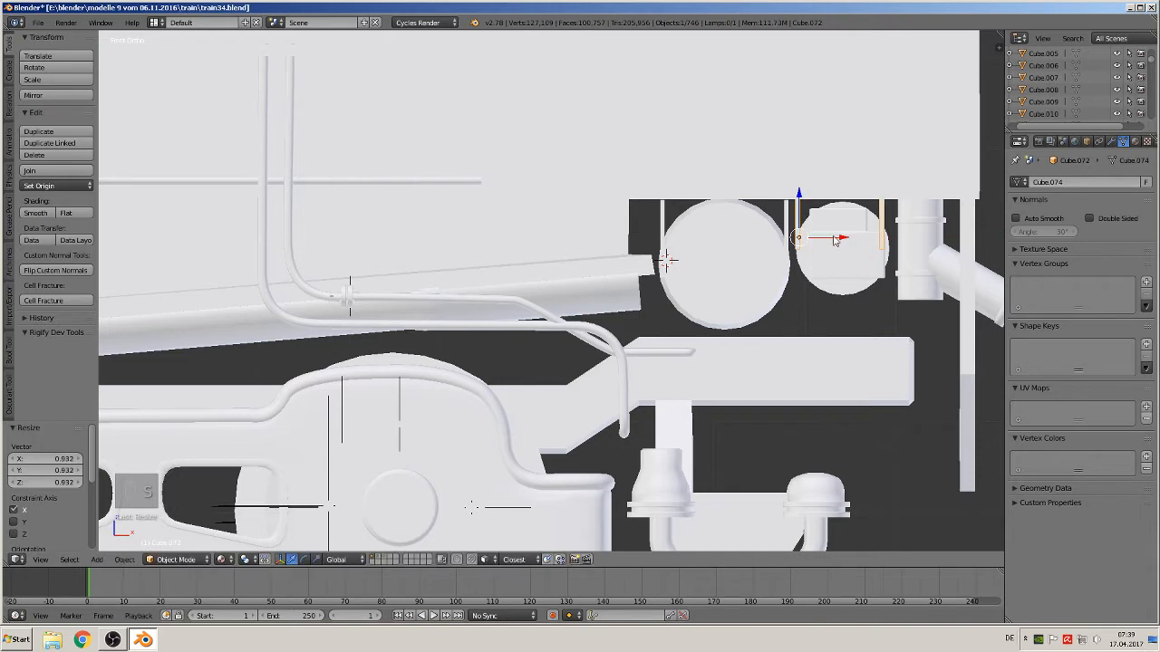
{"action": "left_click_drag", "start_coordinate": [837, 240], "coordinate": [838, 240]}
{"action": "key", "text": "s"}
{"action": "key", "text": "x"}
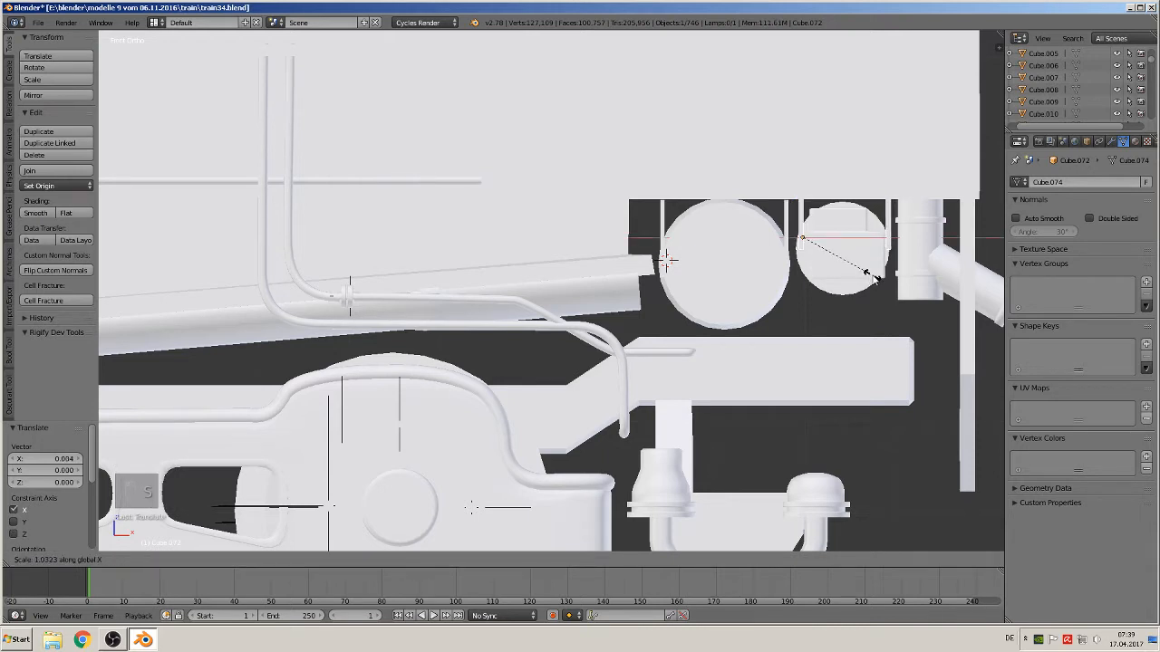
{"action": "left_click", "coordinate": [874, 279]}
{"action": "left_click_drag", "start_coordinate": [846, 240], "coordinate": [845, 243]}
Select the small cylinder and move it along Y by about -0.087
{"action": "middle_click_drag", "start_coordinate": [845, 242], "coordinate": [615, 300]}
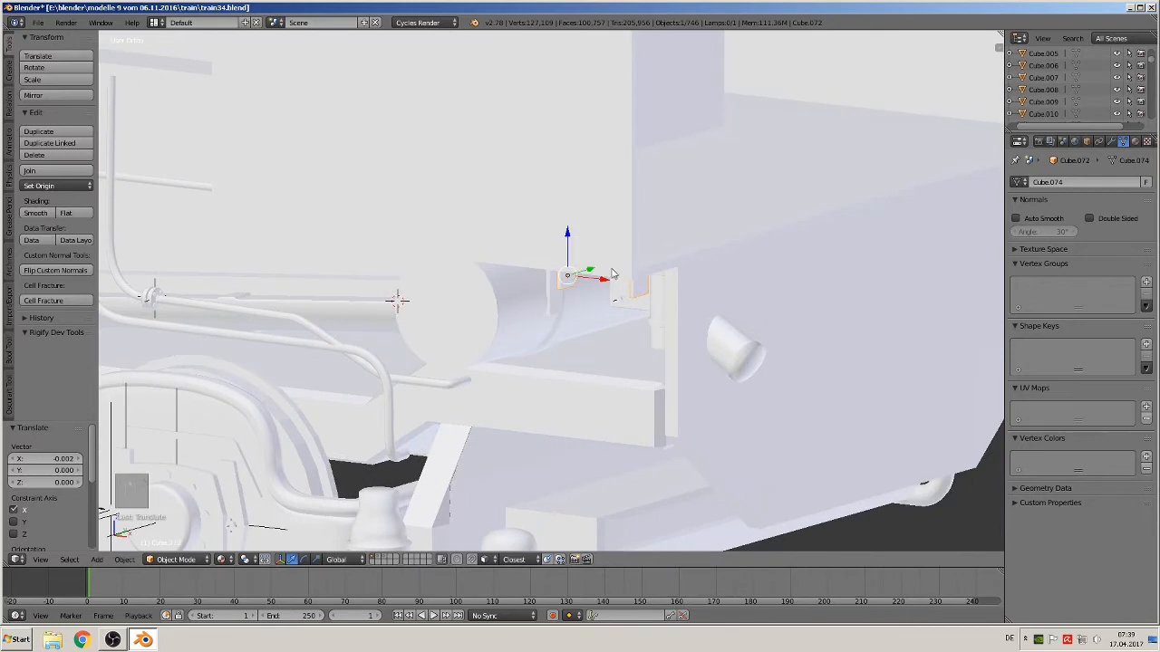
{"action": "key", "text": "KP_3"}
{"action": "right_click", "coordinate": [621, 271]}
{"action": "scroll", "coordinate": [682, 284], "scroll_direction": "up", "scroll_amount": 4}
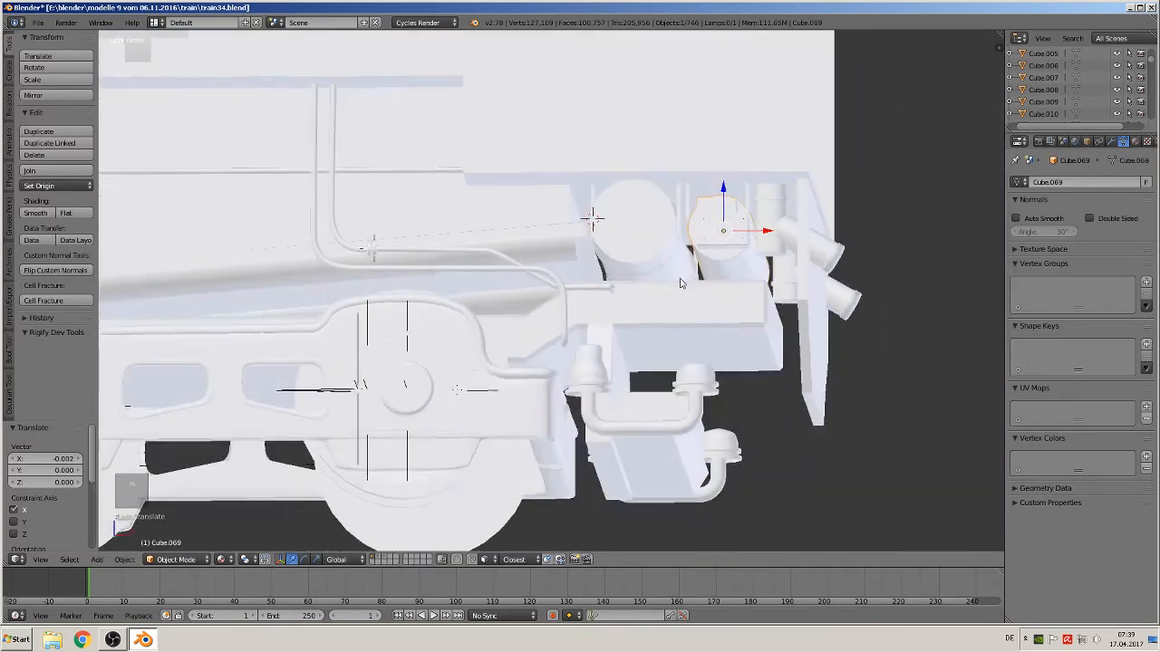
{"action": "middle_click_drag", "start_coordinate": [681, 284], "coordinate": [548, 361]}
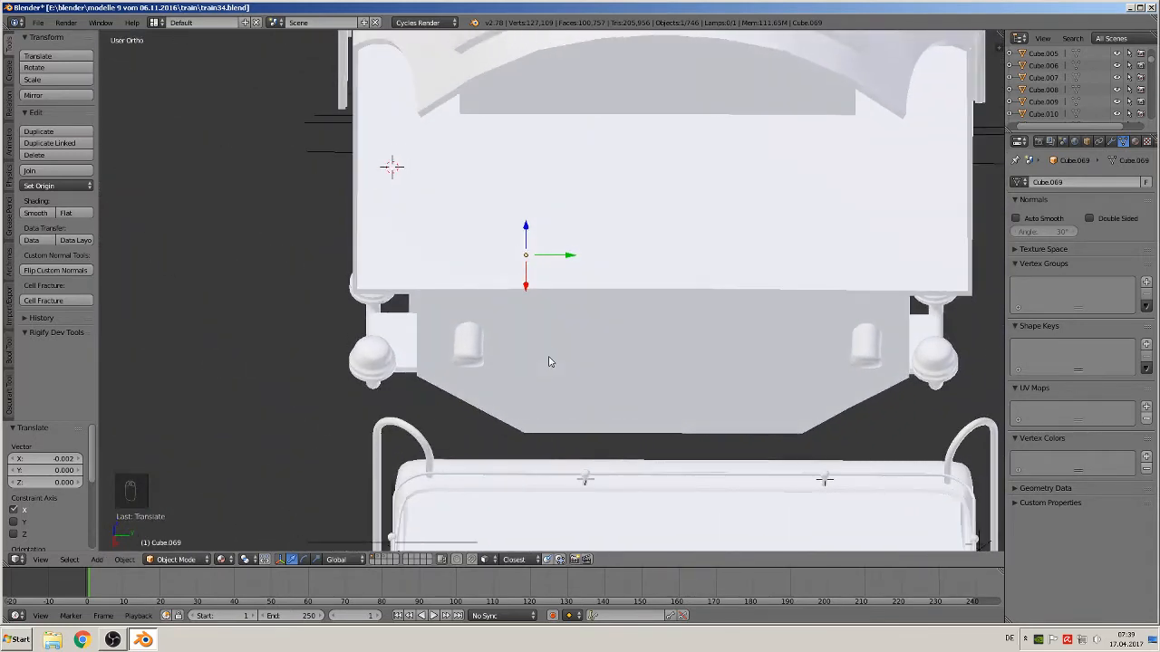
{"action": "key", "text": "z"}
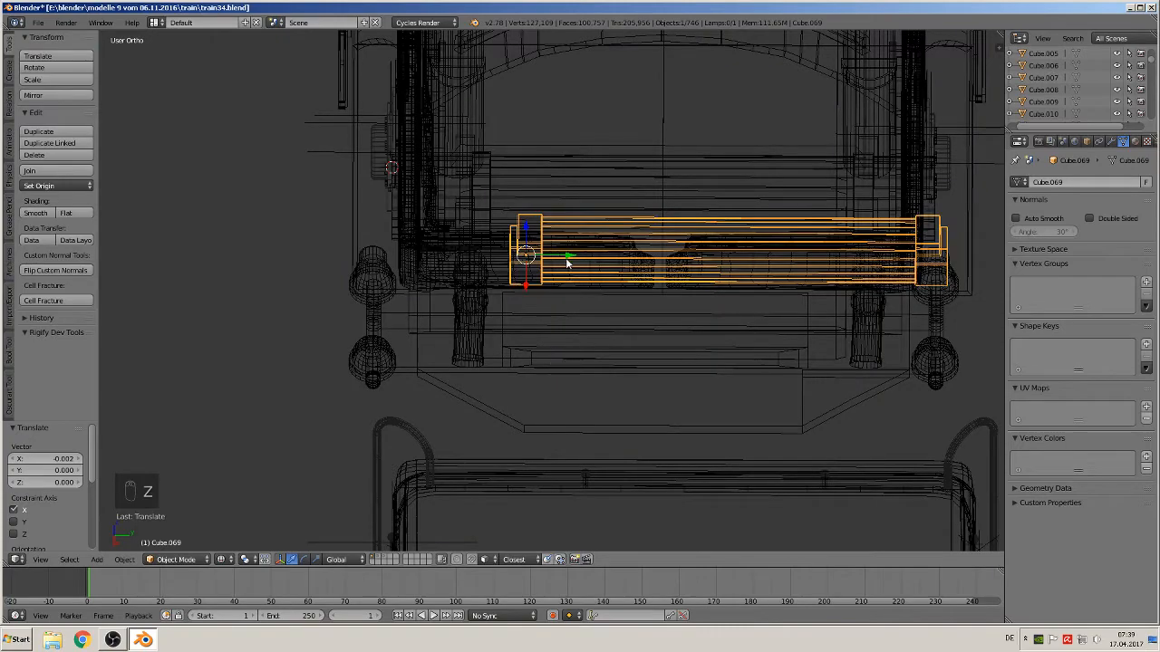
{"action": "key", "text": "g"}
{"action": "key", "text": "y"}
{"action": "left_click", "coordinate": [516, 261]}
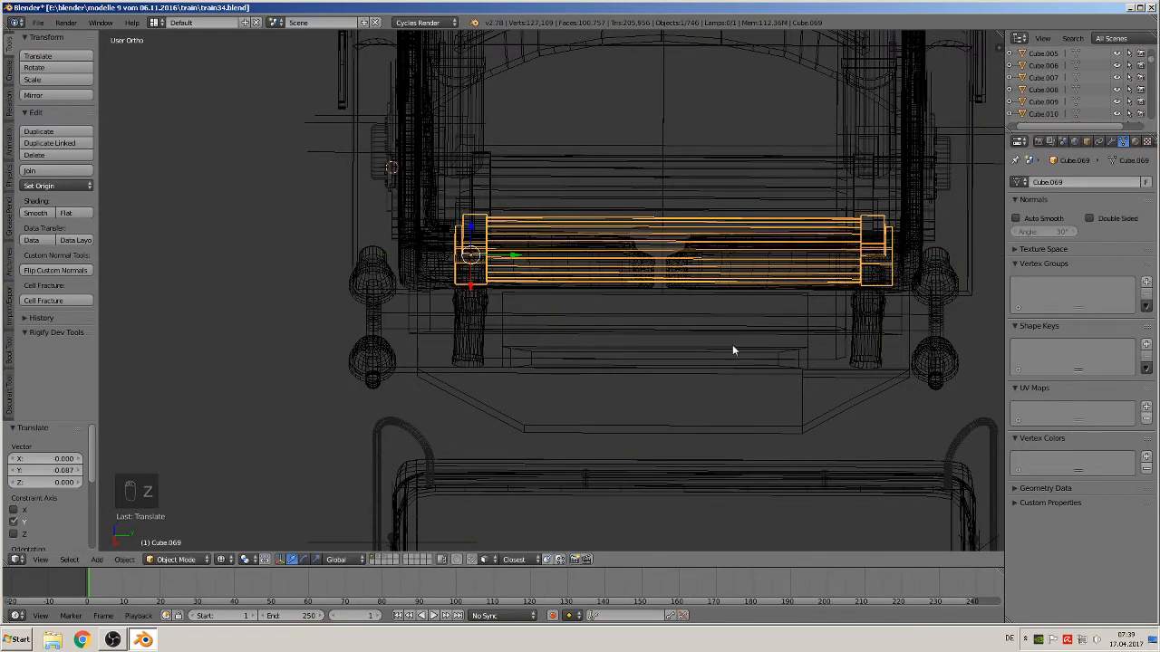
{"action": "middle_click_drag", "start_coordinate": [733, 350], "coordinate": [775, 328]}
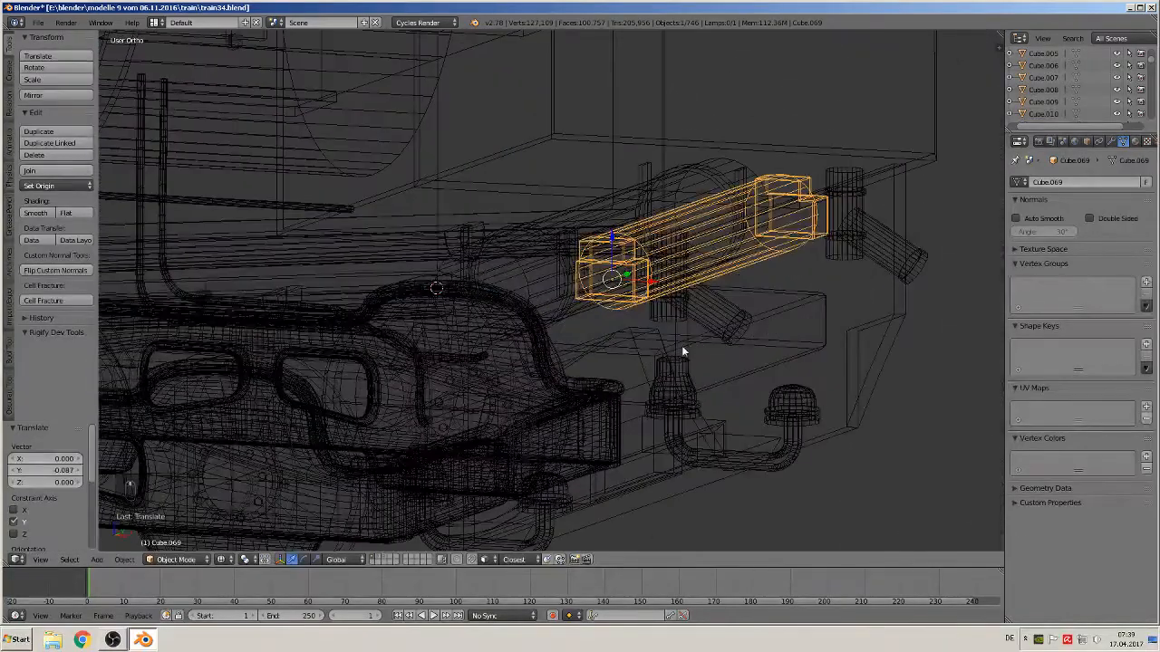
{"action": "key", "text": "z"}
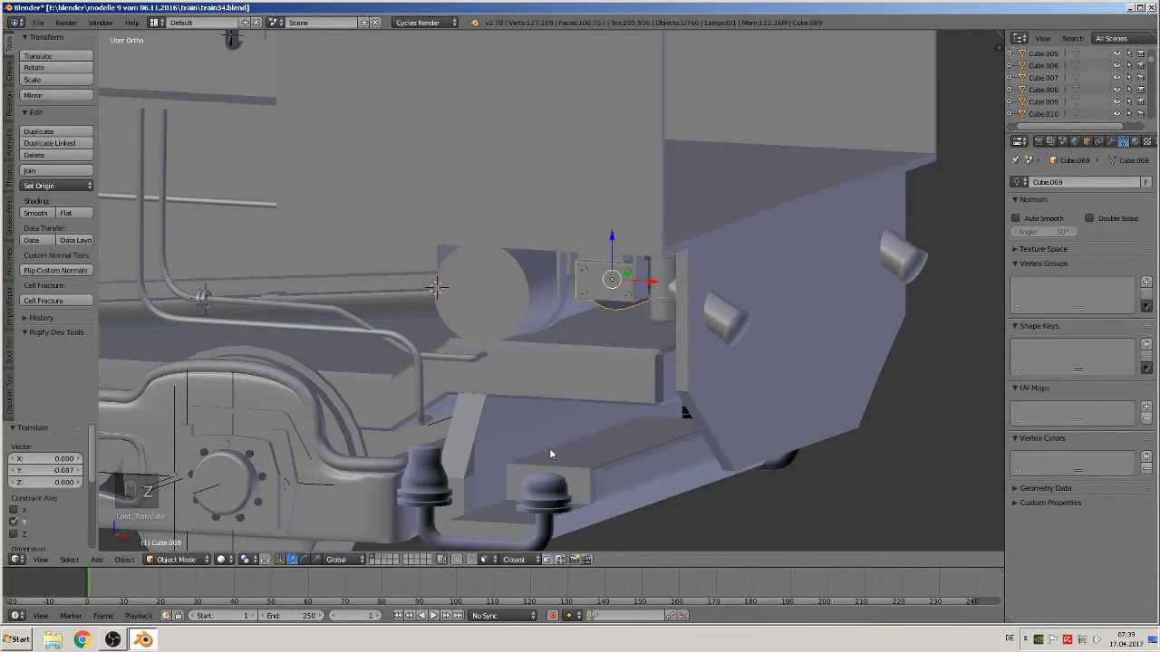
{"action": "middle_click_drag", "start_coordinate": [549, 448], "coordinate": [590, 385]}
Select the small cylinder's band pair, duplicate it and move the copy along Y to the cylinder's far end
{"action": "right_click", "coordinate": [723, 196]}
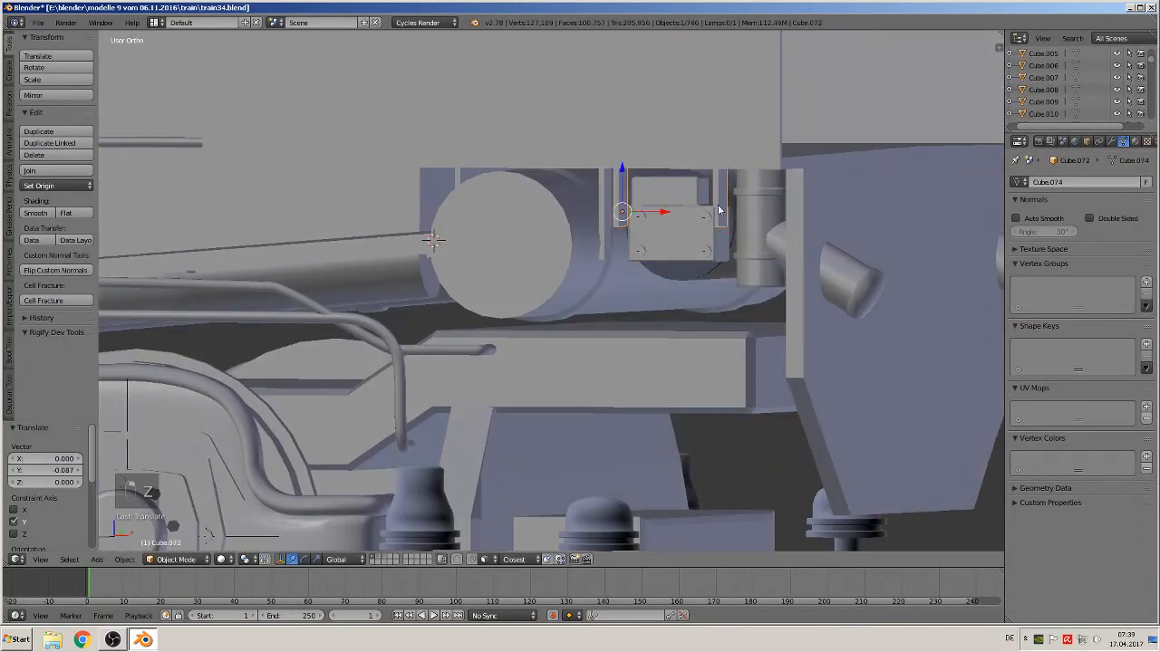
{"action": "middle_click_drag", "start_coordinate": [723, 195], "coordinate": [621, 220]}
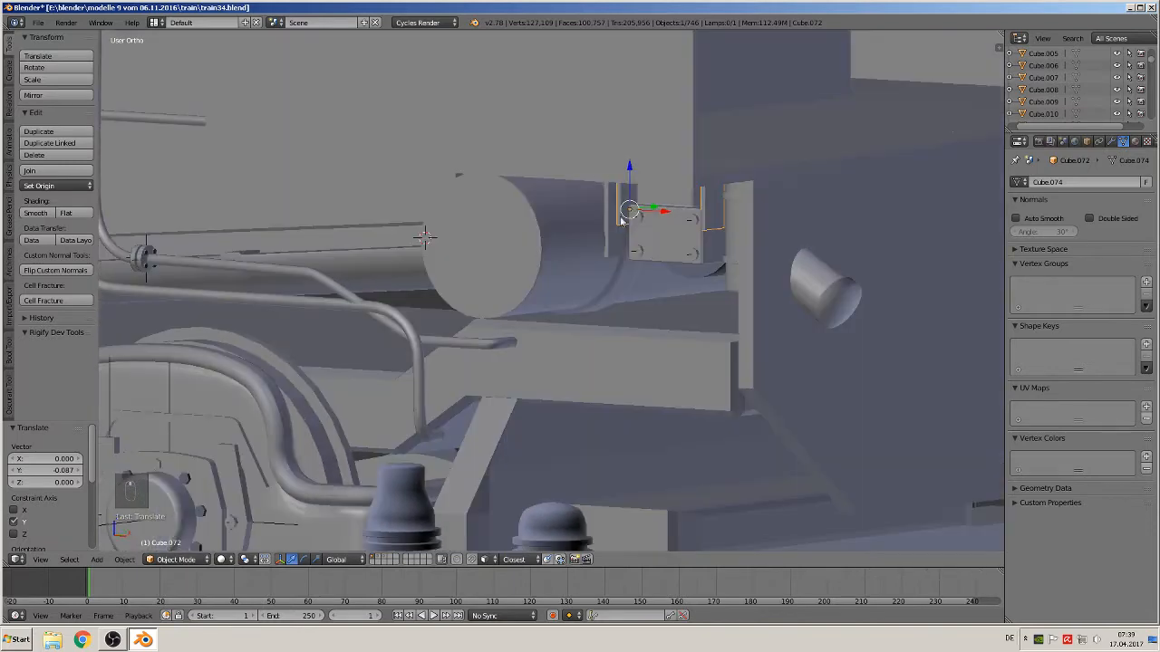
{"action": "left_click_drag", "start_coordinate": [648, 210], "coordinate": [693, 205]}
{"action": "middle_click_drag", "start_coordinate": [693, 205], "coordinate": [611, 301]}
{"action": "key", "text": "shift+d"}
{"action": "right_click", "coordinate": [613, 299]}
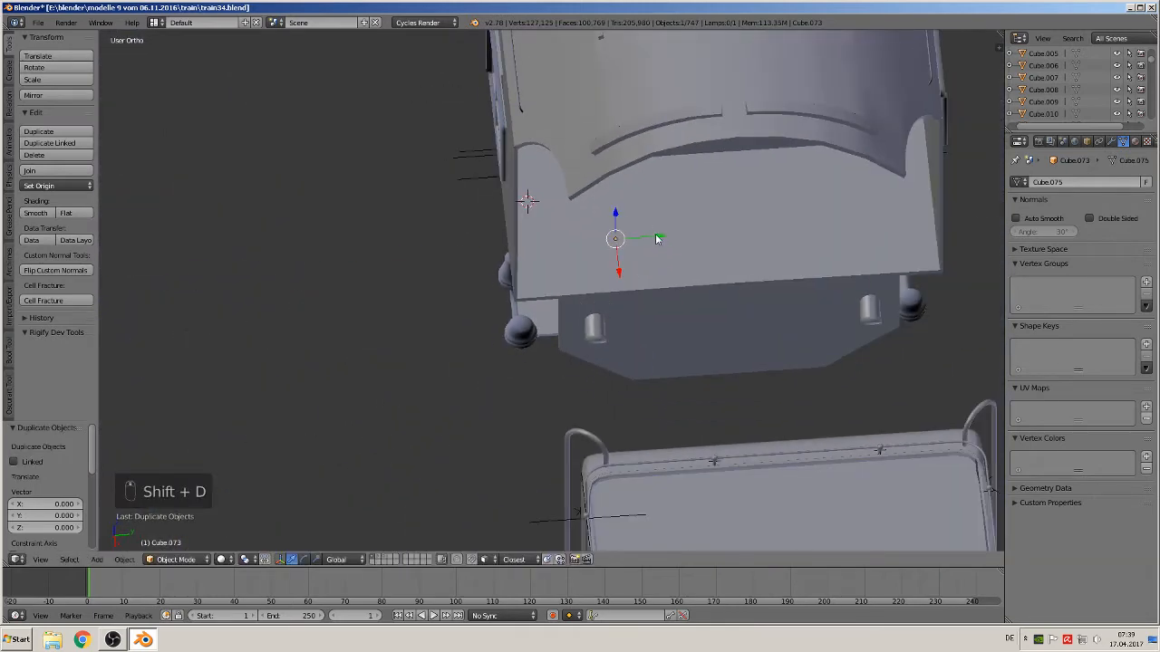
{"action": "key", "text": "g"}
{"action": "key", "text": "y"}
{"action": "left_click", "coordinate": [875, 249]}
{"action": "middle_click_drag", "start_coordinate": [875, 248], "coordinate": [825, 290]}
Examine the reference photos of the locomotive's frame and cab side against the model in front view
{"action": "key", "text": "a"}
{"action": "key", "text": "KP_1"}
{"action": "right_click", "coordinate": [827, 310]}
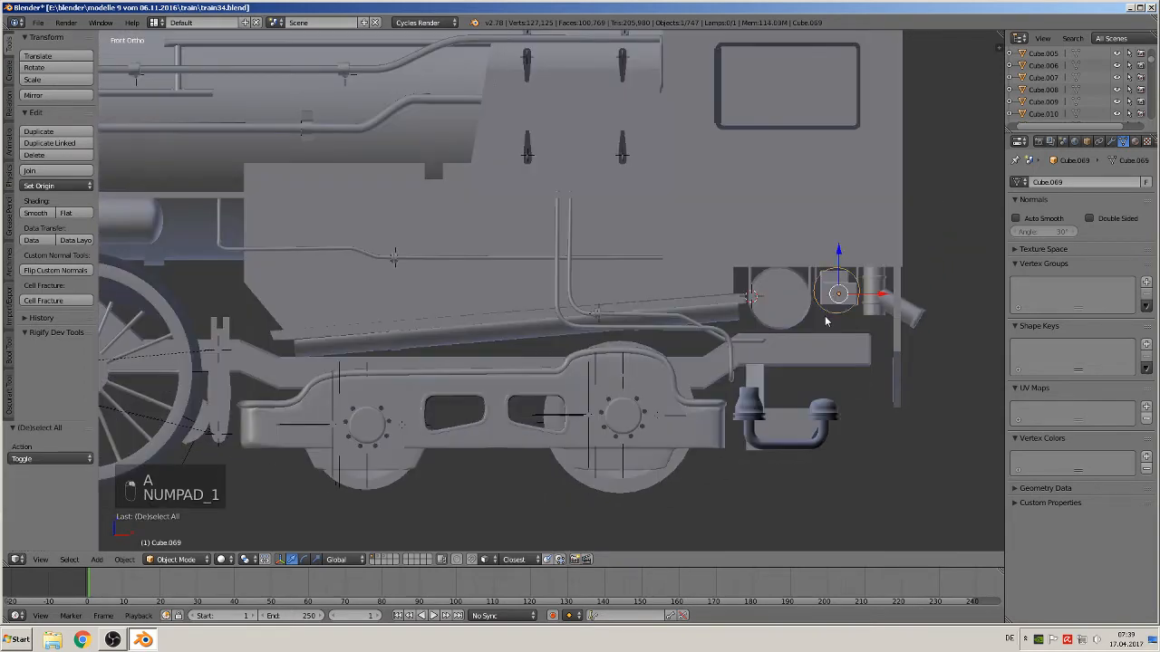
{"action": "scroll", "coordinate": [783, 305], "scroll_direction": "down", "scroll_amount": 3}
{"action": "scroll", "coordinate": [686, 285], "scroll_direction": "up", "scroll_amount": 2}
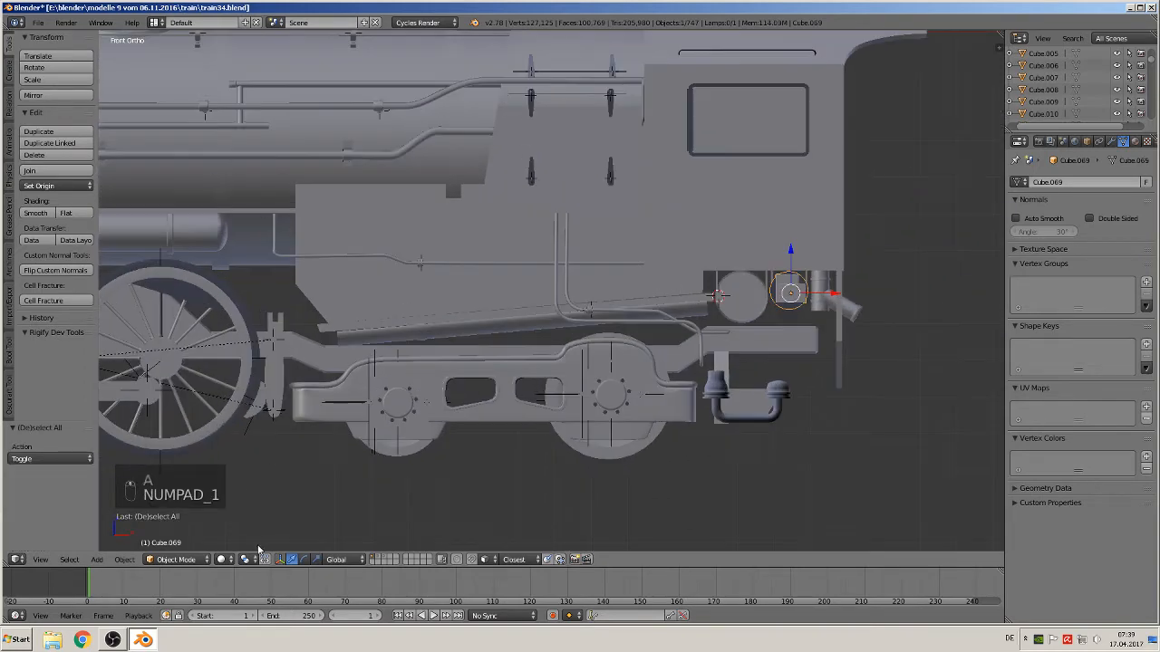
{"action": "left_click", "coordinate": [220, 559]}
{"action": "left_click", "coordinate": [255, 495]}
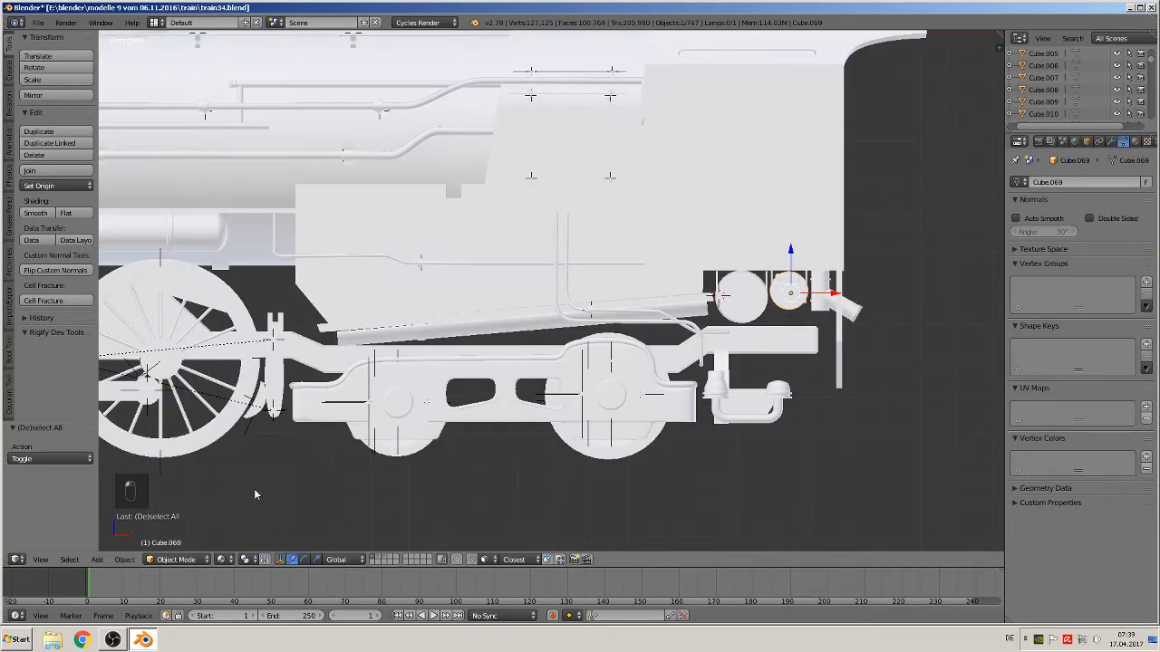
{"action": "scroll", "coordinate": [585, 365], "scroll_direction": "down", "scroll_amount": 4}
{"action": "middle_click_drag", "start_coordinate": [747, 317], "coordinate": [511, 486], "text": "shift"}
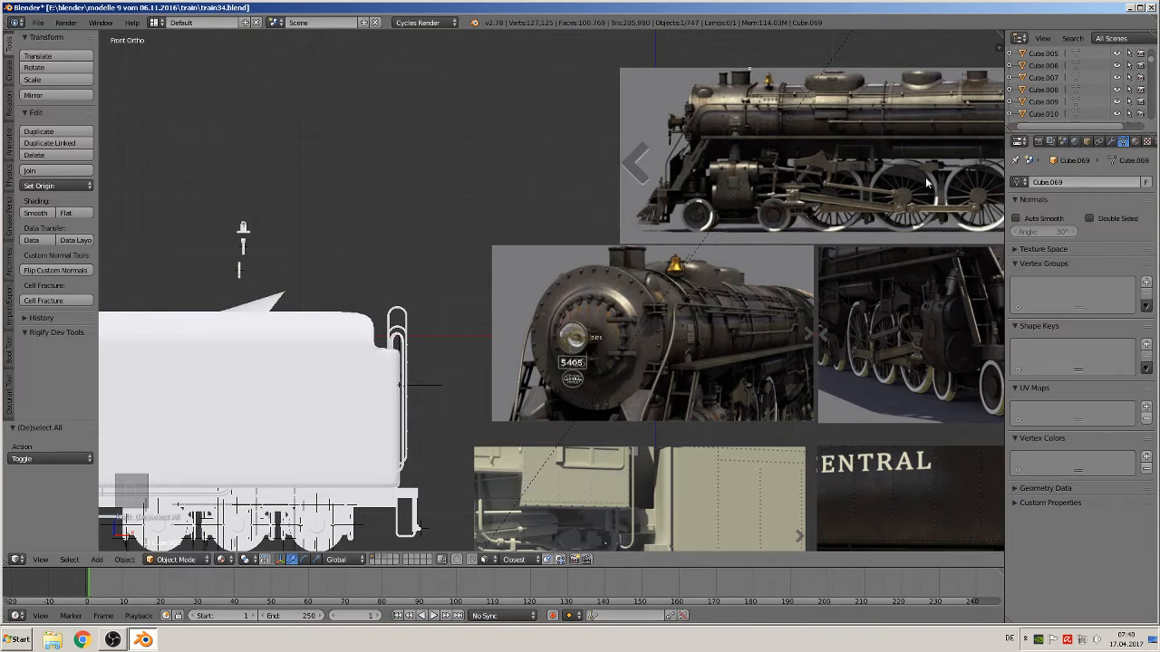
{"action": "middle_click_drag", "start_coordinate": [925, 183], "coordinate": [619, 243], "text": "shift"}
{"action": "scroll", "coordinate": [351, 357], "scroll_direction": "up", "scroll_amount": 4}
{"action": "scroll", "coordinate": [619, 247], "scroll_direction": "up", "scroll_amount": 2}
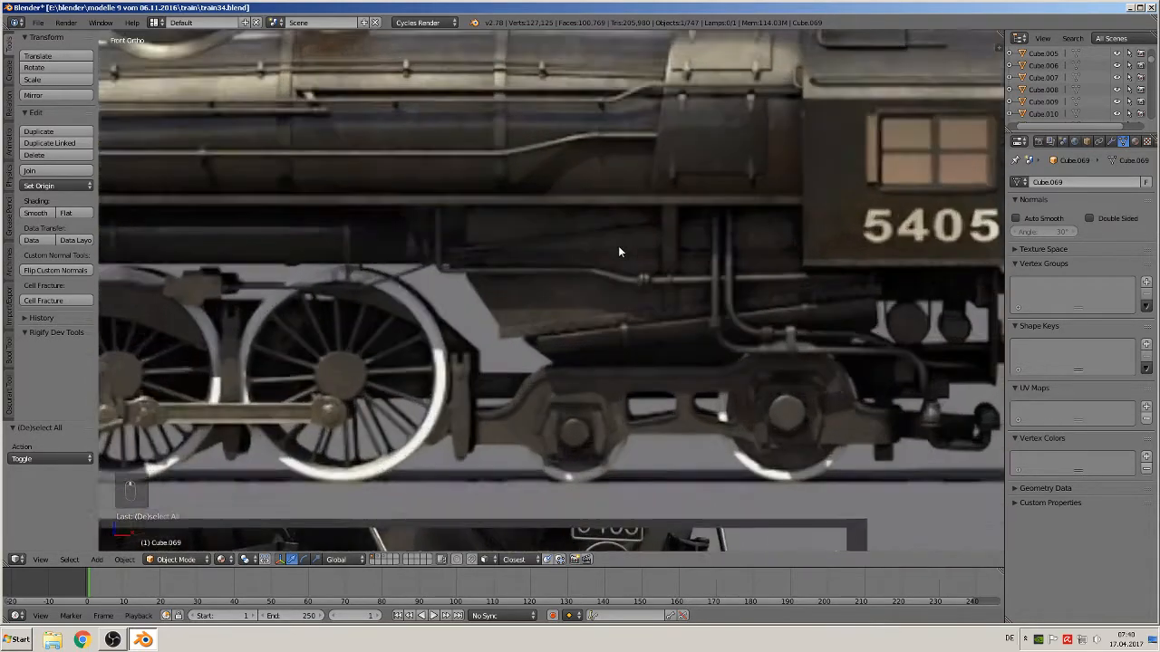
{"action": "scroll", "coordinate": [589, 299], "scroll_direction": "up", "scroll_amount": 2}
{"action": "scroll", "coordinate": [585, 304], "scroll_direction": "up", "scroll_amount": 1}
{"action": "scroll", "coordinate": [412, 272], "scroll_direction": "down", "scroll_amount": 2}
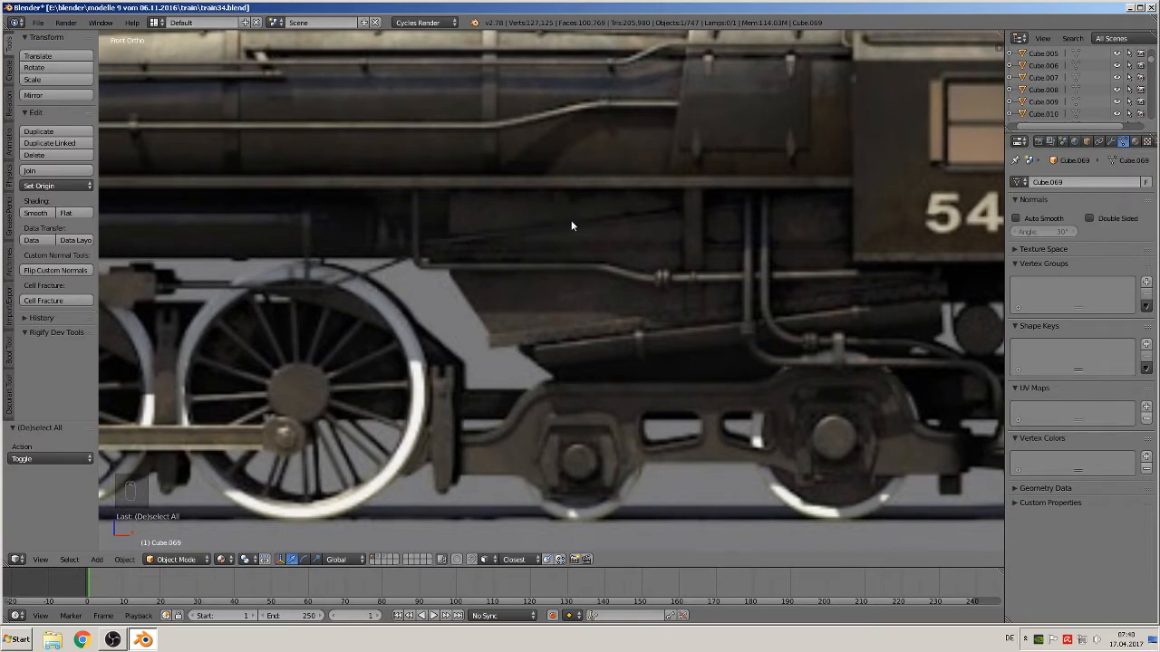
{"action": "scroll", "coordinate": [480, 305], "scroll_direction": "down", "scroll_amount": 10}
{"action": "scroll", "coordinate": [385, 341], "scroll_direction": "up", "scroll_amount": 7}
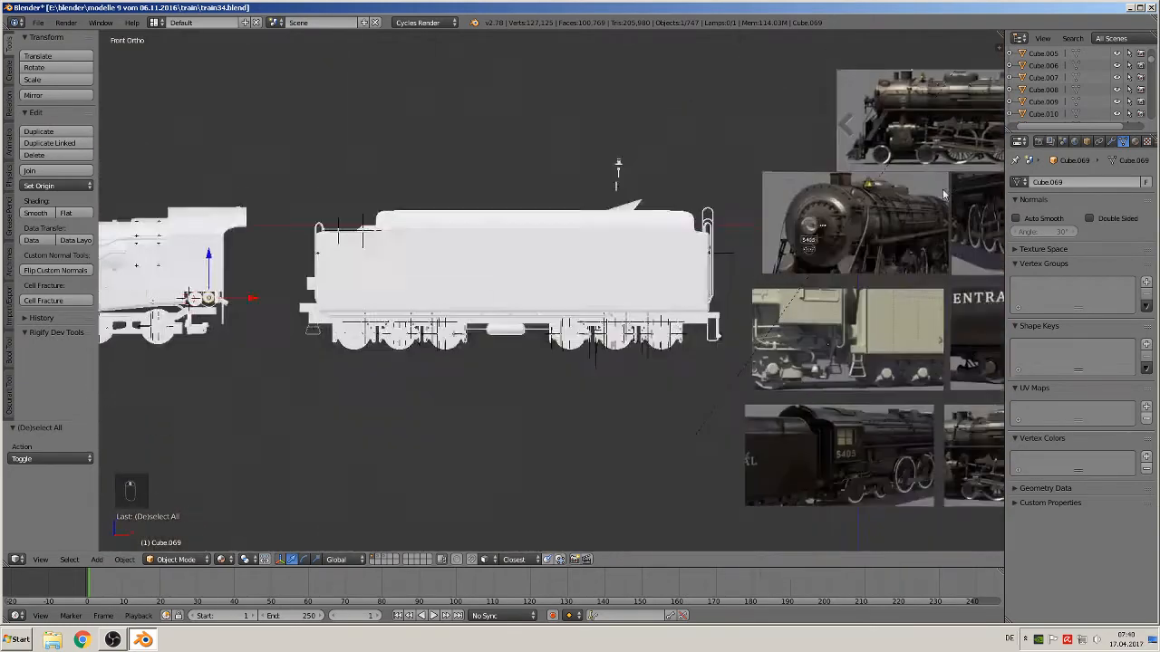
{"action": "scroll", "coordinate": [435, 254], "scroll_direction": "up", "scroll_amount": 6}
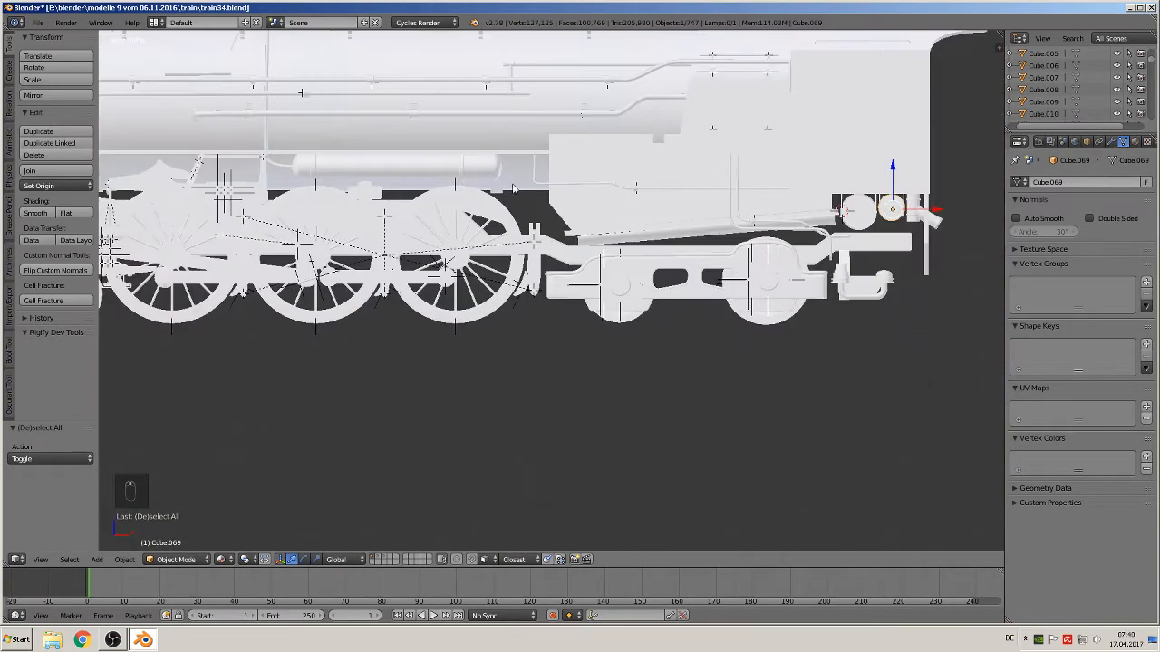
{"action": "scroll", "coordinate": [553, 238], "scroll_direction": "up", "scroll_amount": 3}
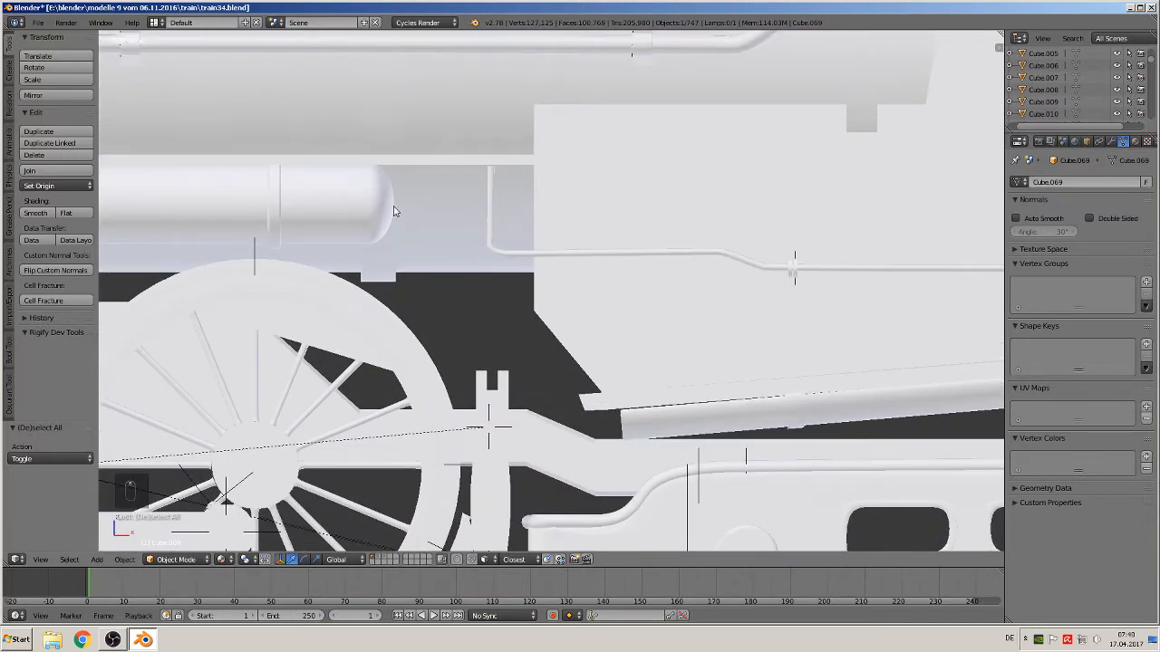
Add a Bezier curve at the small cylinder's end, rotate it 90° about X and scale it down to about 0.093
{"action": "left_click", "coordinate": [96, 559]}
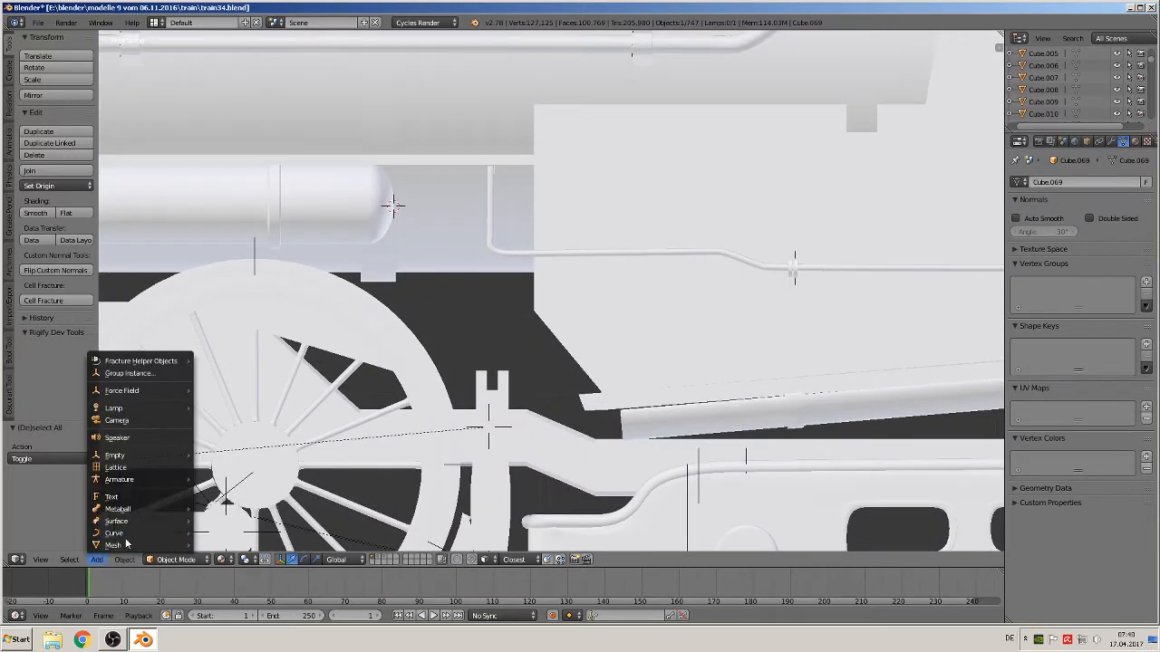
{"action": "mouse_move", "coordinate": [124, 538]}
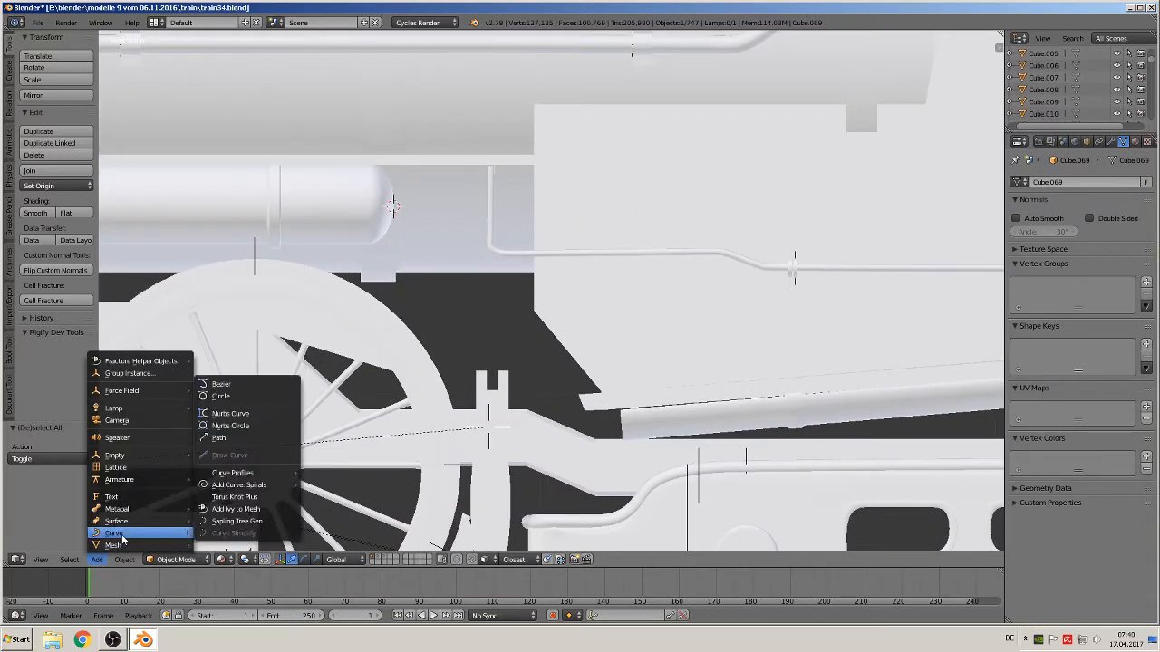
{"action": "left_click", "coordinate": [257, 385]}
{"action": "key", "text": "r"}
{"action": "key", "text": "x"}
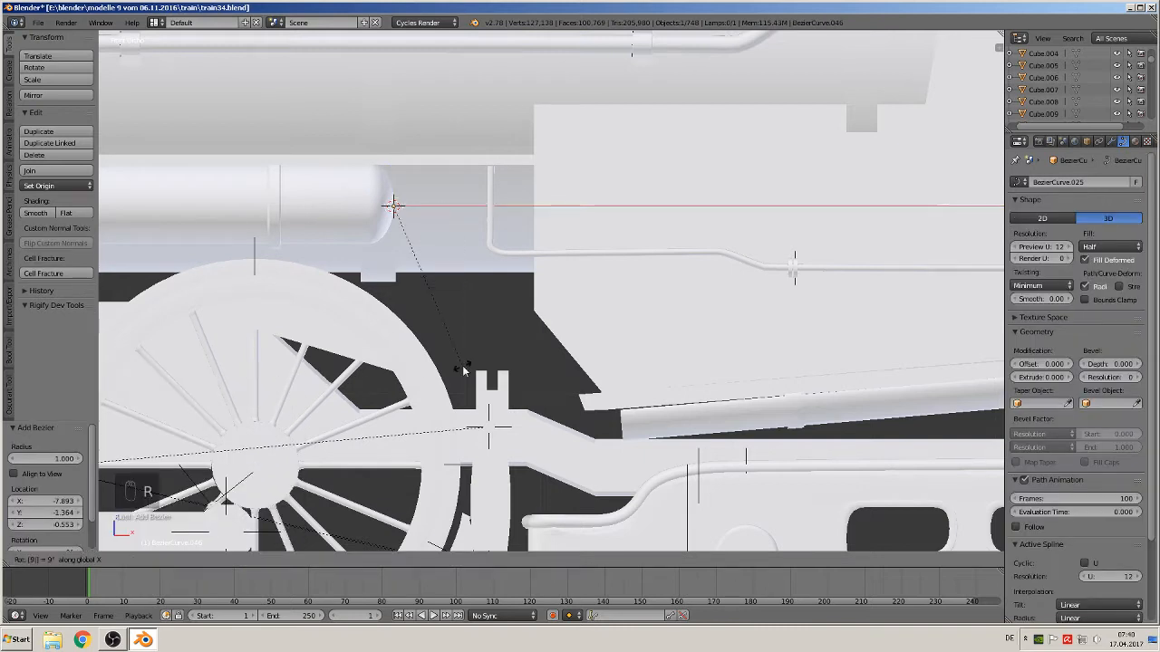
{"action": "key", "text": "9"}
{"action": "key", "text": "0"}
{"action": "key", "text": "Return"}
{"action": "key", "text": "s"}
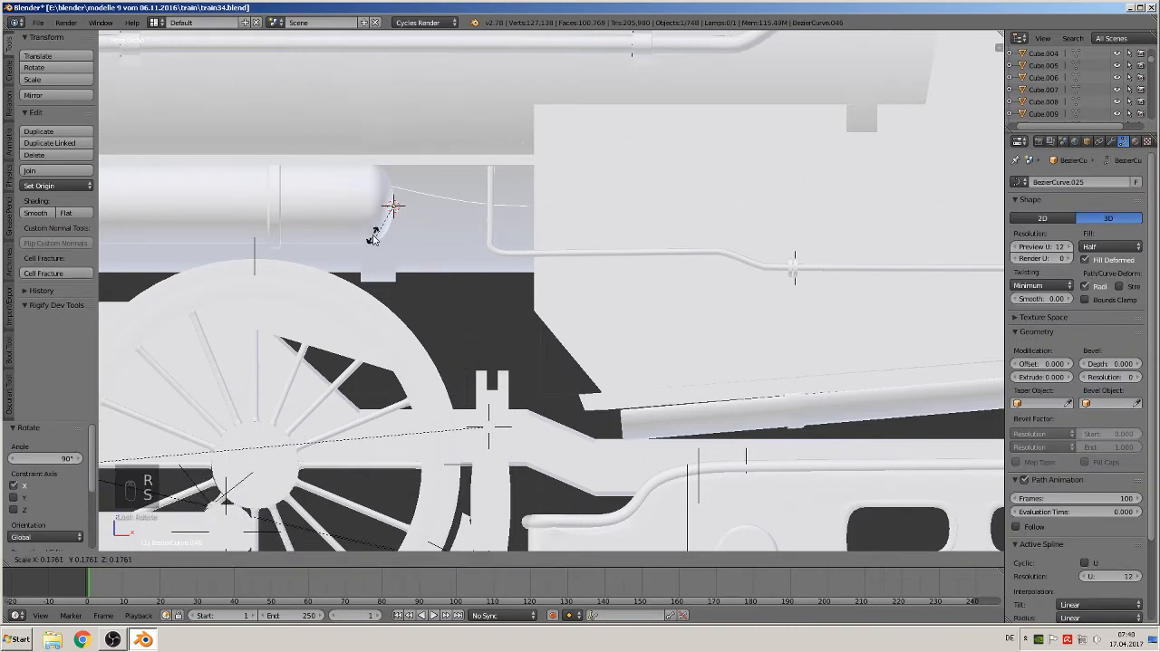
{"action": "left_click", "coordinate": [383, 226]}
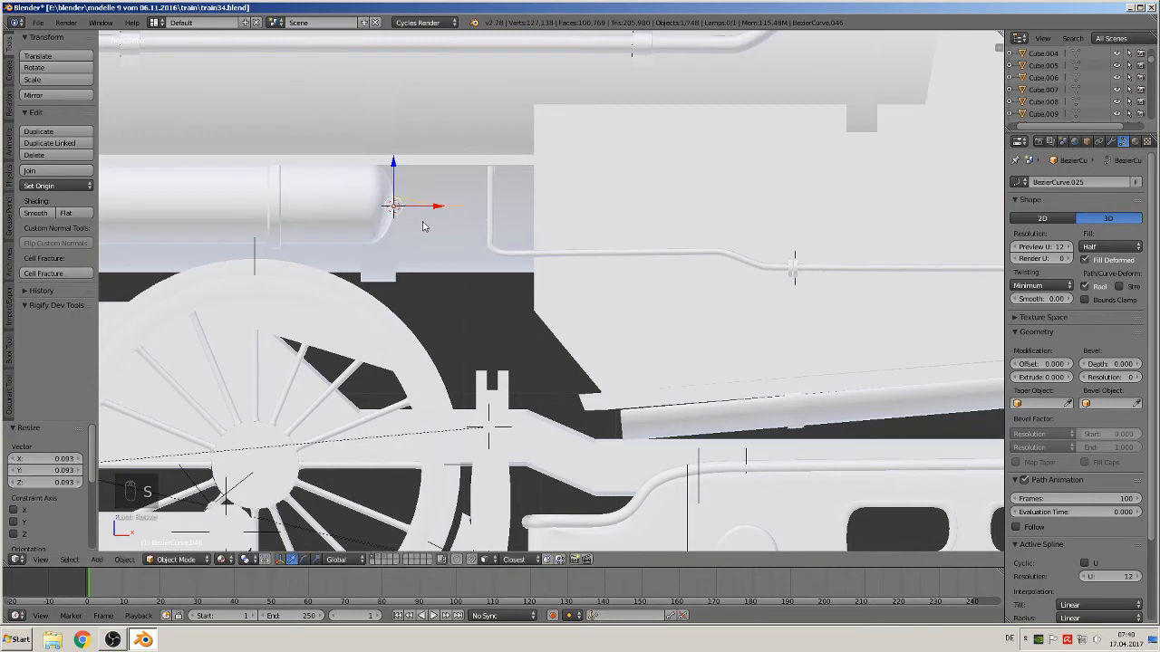
Move the curve beside the cylinder end and, in edit mode, flatten its first handle so the curve lies horizontal
{"action": "key", "text": "g"}
{"action": "left_click", "coordinate": [500, 225]}
{"action": "key", "text": "Tab"}
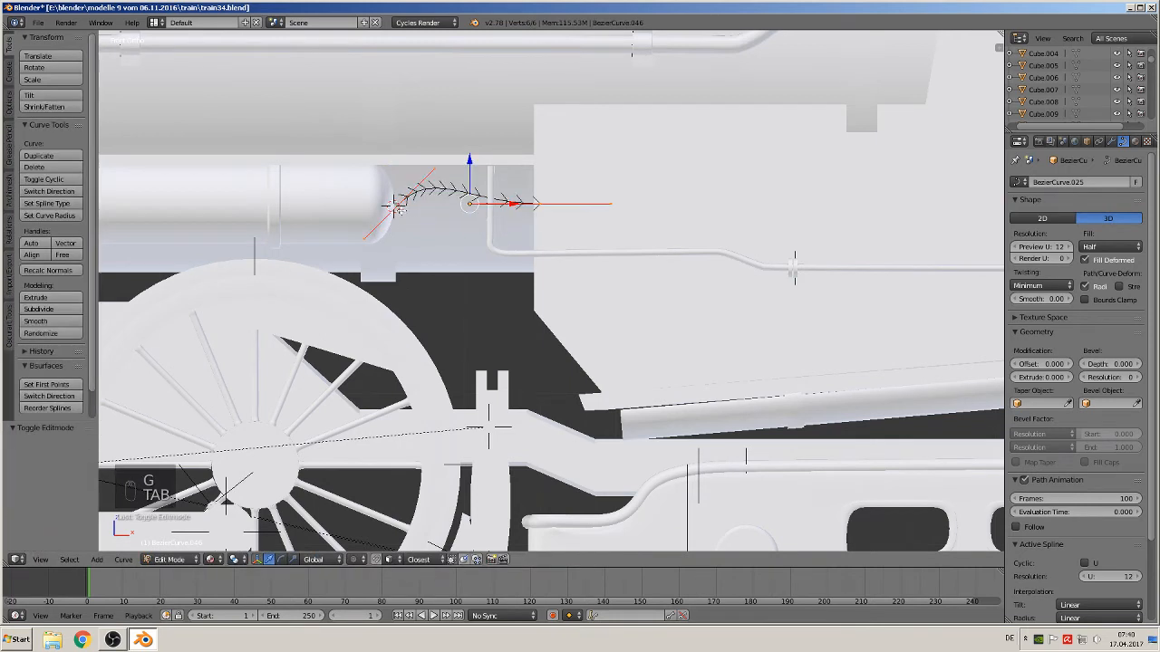
{"action": "right_click", "coordinate": [444, 170]}
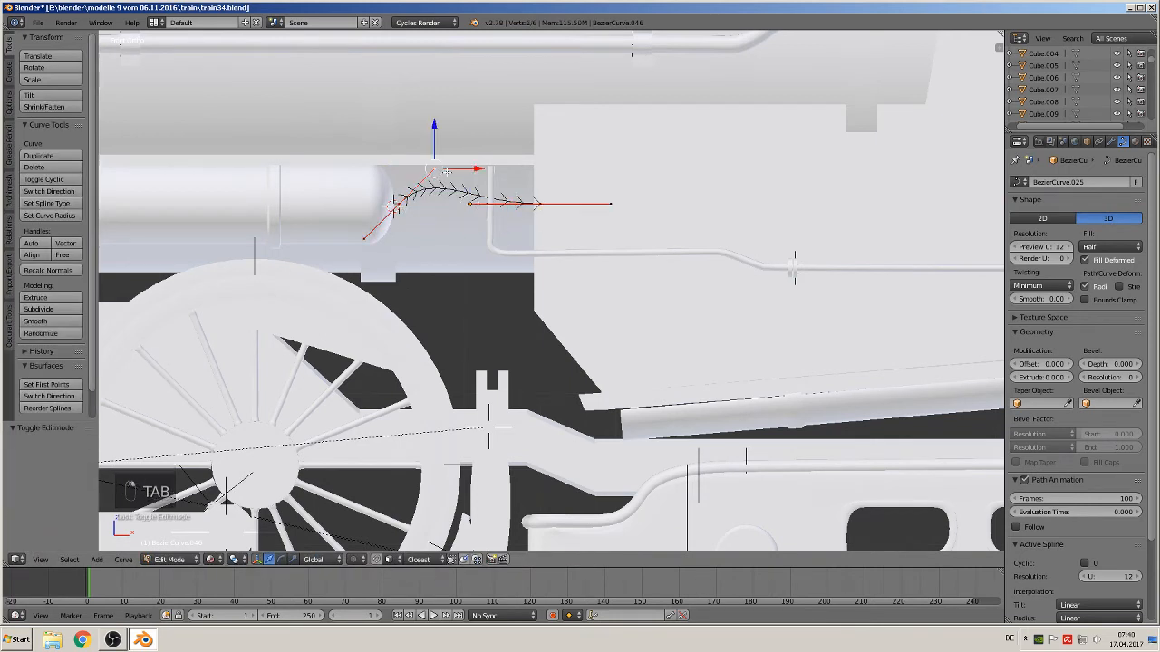
{"action": "key", "text": "g"}
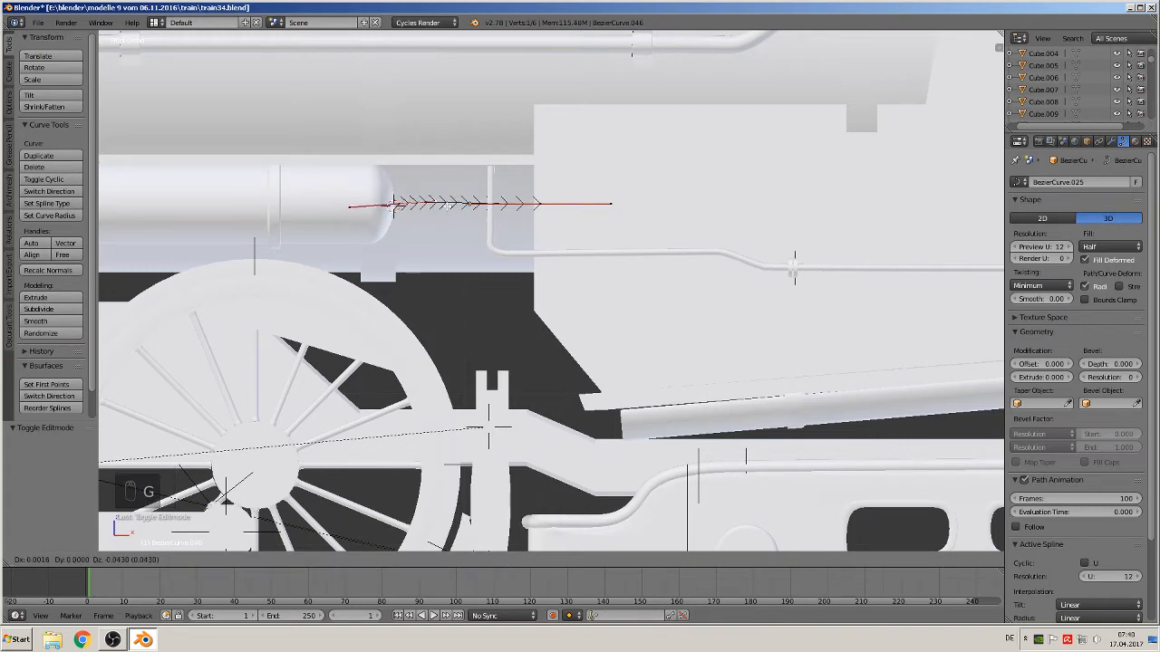
{"action": "left_click", "coordinate": [445, 209]}
{"action": "scroll", "coordinate": [521, 262], "scroll_direction": "down", "scroll_amount": 3}
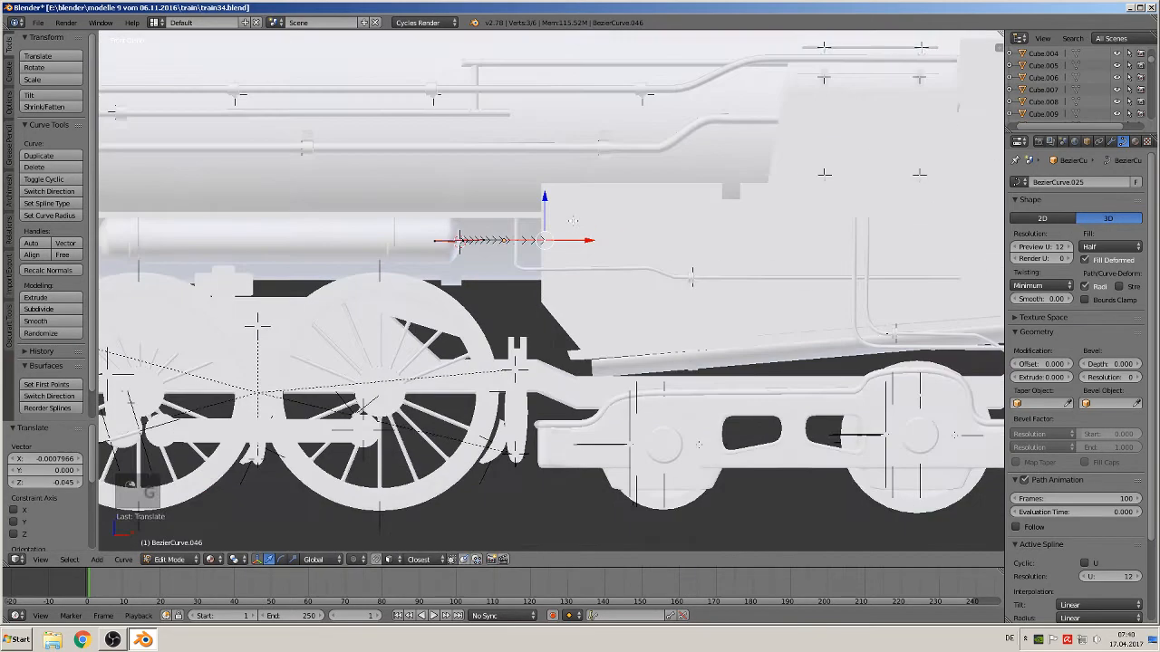
Extrude the curve's end up and to the right toward the cab and adjust its handles into a rising pipe bend
{"action": "middle_click_drag", "start_coordinate": [521, 263], "coordinate": [520, 268], "text": "shift"}
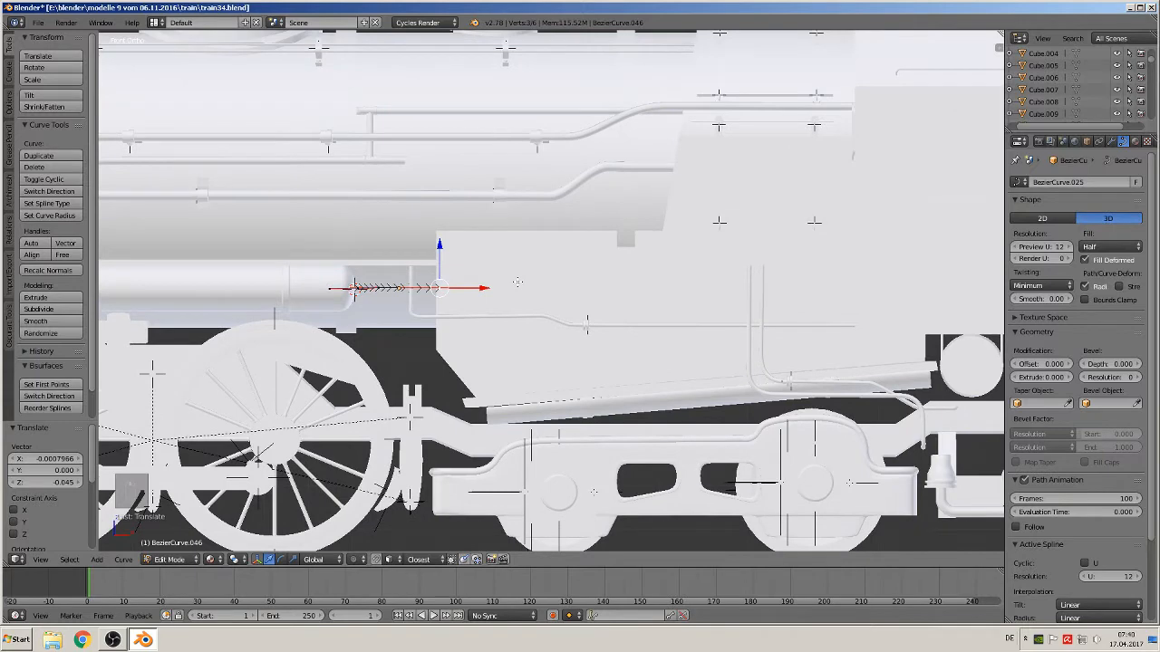
{"action": "key", "text": "e"}
{"action": "left_click", "coordinate": [689, 218]}
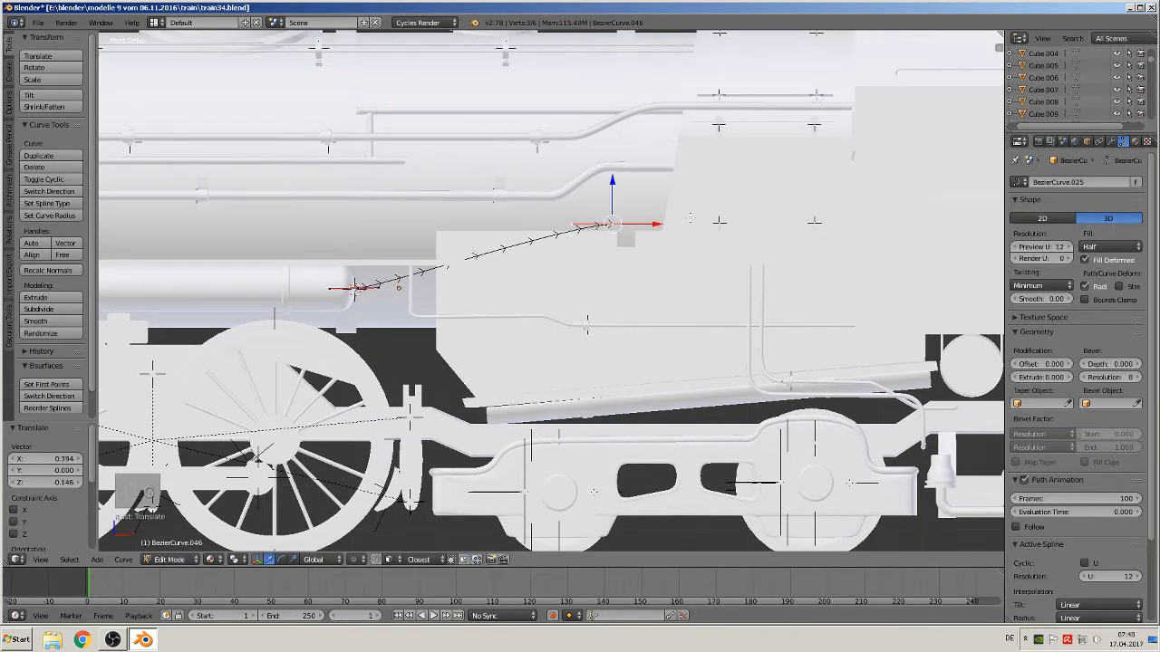
{"action": "key", "text": "g"}
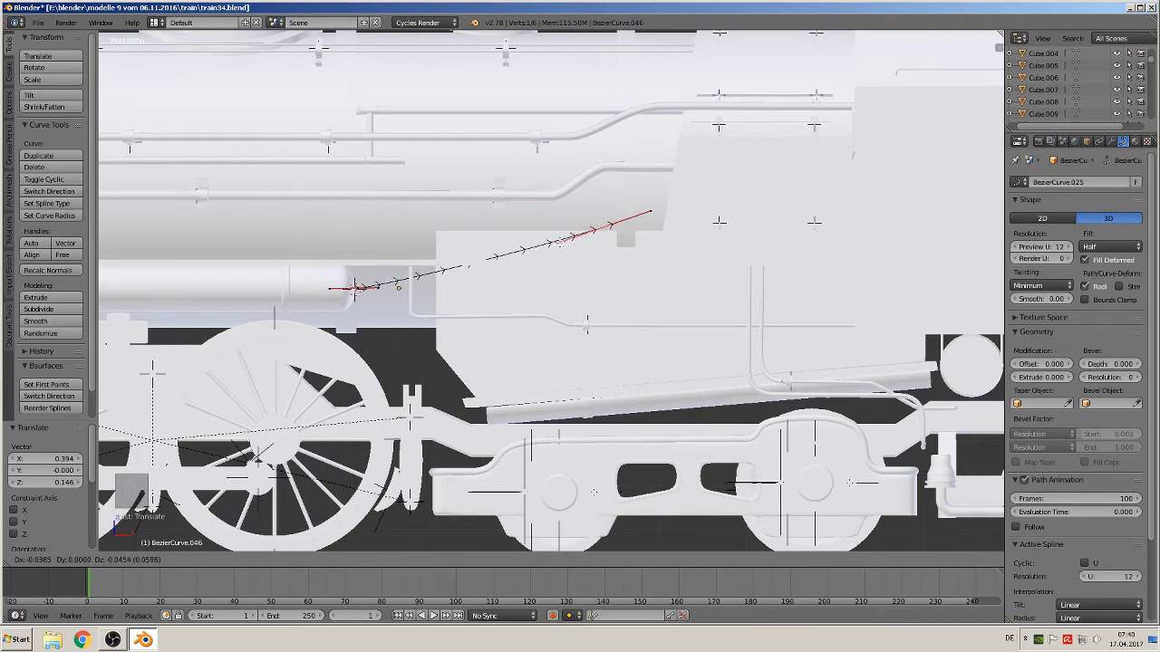
{"action": "left_click", "coordinate": [560, 244]}
{"action": "right_click", "coordinate": [379, 290]}
{"action": "key", "text": "g"}
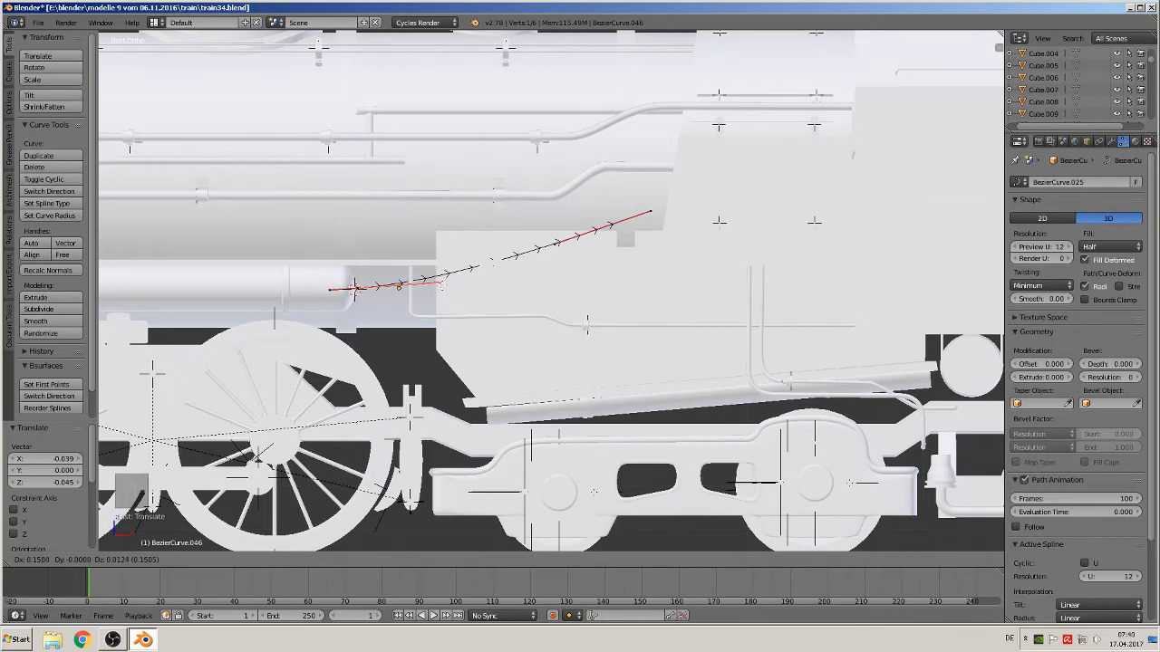
{"action": "left_click", "coordinate": [441, 284]}
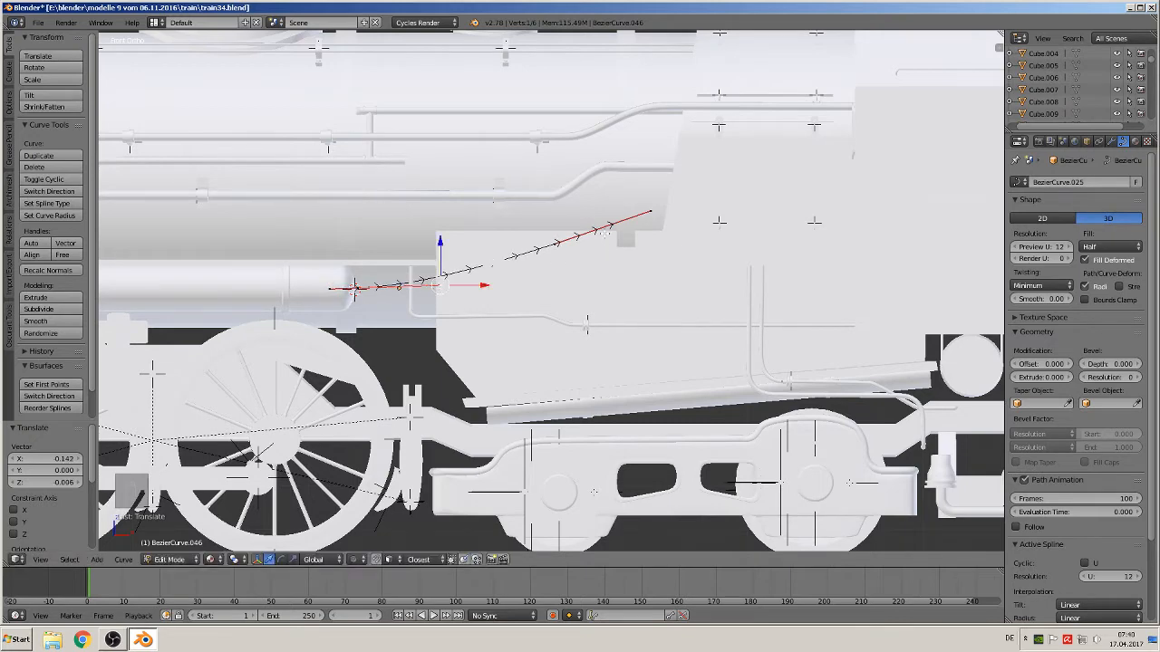
Extrude an extra point from the curve's starting end near the cylinder and leave edit mode
{"action": "right_click", "coordinate": [611, 224]}
{"action": "middle_click_drag", "start_coordinate": [571, 264], "coordinate": [494, 344]}
{"action": "middle_click_drag", "start_coordinate": [614, 335], "coordinate": [598, 332]}
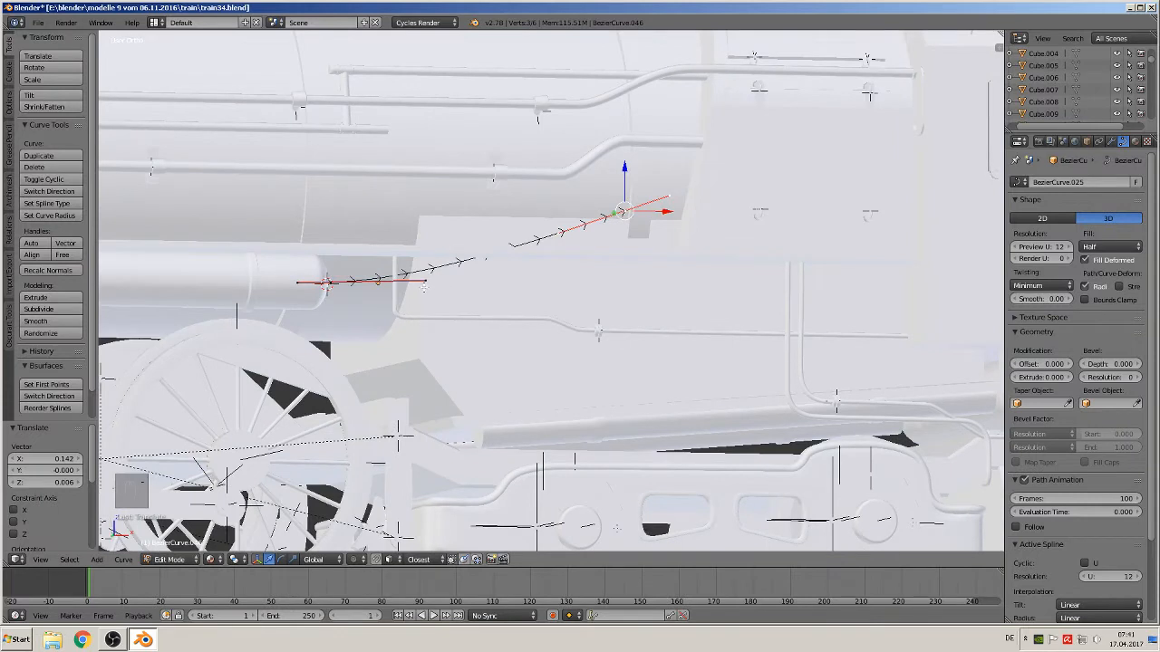
{"action": "right_click", "coordinate": [330, 282]}
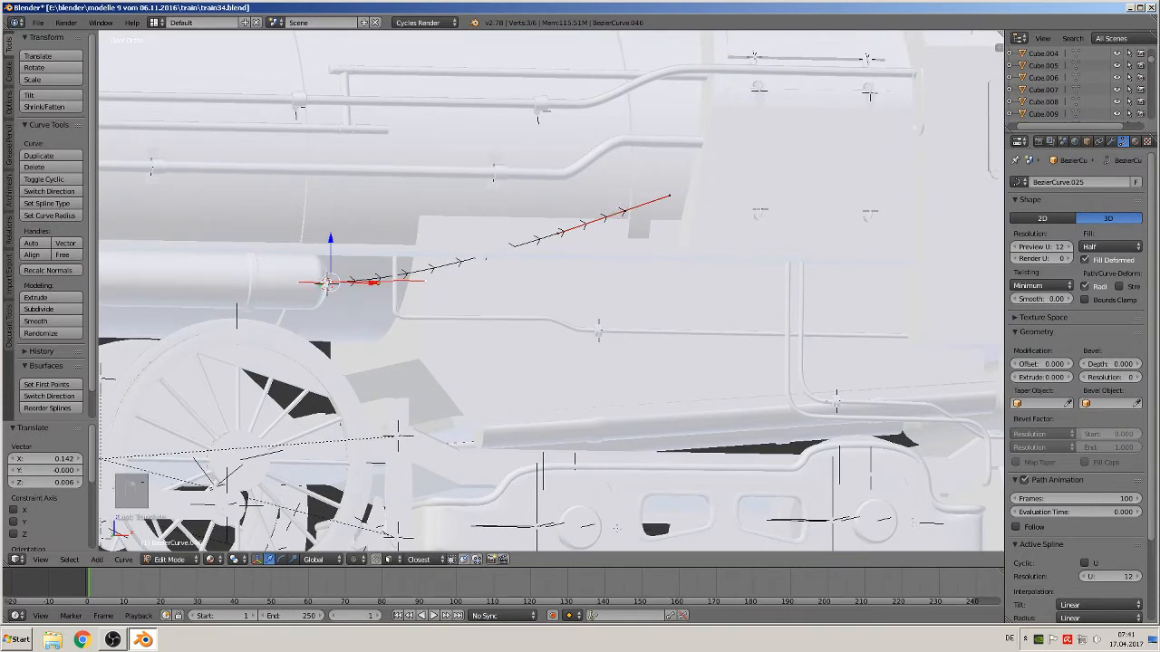
{"action": "mouse_move", "coordinate": [372, 283]}
{"action": "left_mouse_down"}
{"action": "mouse_move", "coordinate": [438, 284]}
{"action": "mouse_move", "coordinate": [372, 284]}
{"action": "left_mouse_up"}
{"action": "key", "text": "e"}
{"action": "left_click", "coordinate": [440, 284]}
{"action": "left_click", "coordinate": [385, 283]}
{"action": "key", "text": "Tab"}
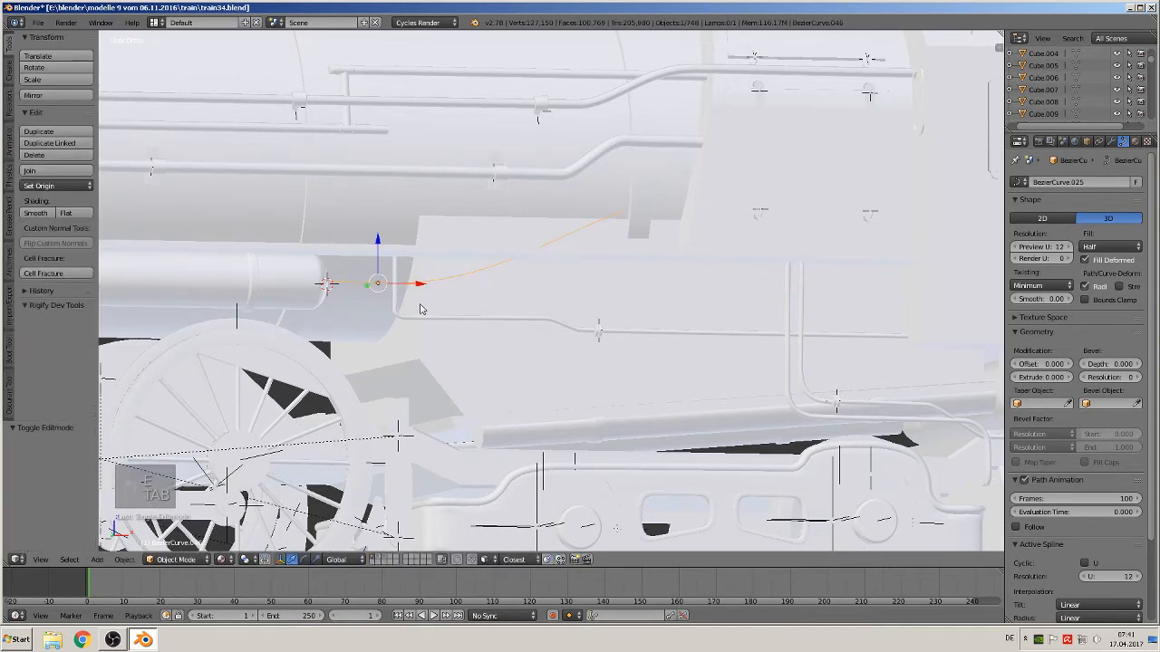
In front view, move a control point of the pipe curve back toward the cylinder end
{"action": "scroll", "coordinate": [400, 327], "scroll_direction": "up", "scroll_amount": 2}
{"action": "key", "text": "KP_4"}
{"action": "key", "text": "KP_1"}
{"action": "key", "text": "KP_1"}
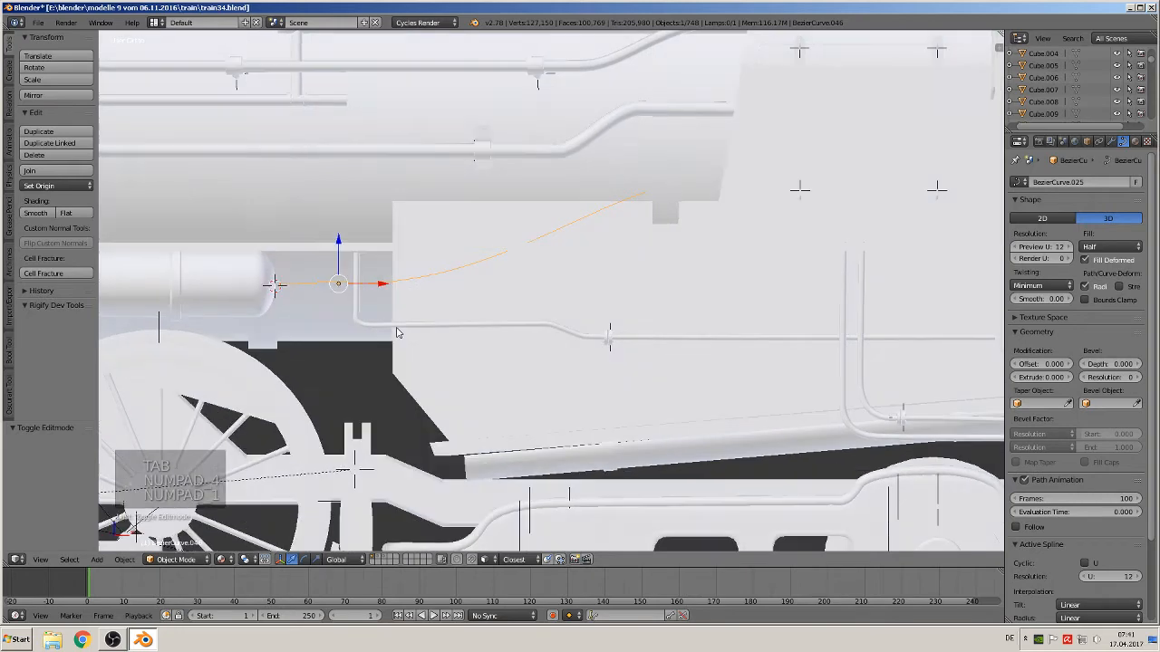
{"action": "scroll", "coordinate": [416, 294], "scroll_direction": "up", "scroll_amount": 3}
{"action": "middle_click_drag", "start_coordinate": [431, 308], "coordinate": [445, 310], "text": "shift"}
{"action": "scroll", "coordinate": [445, 315], "scroll_direction": "down", "scroll_amount": 2}
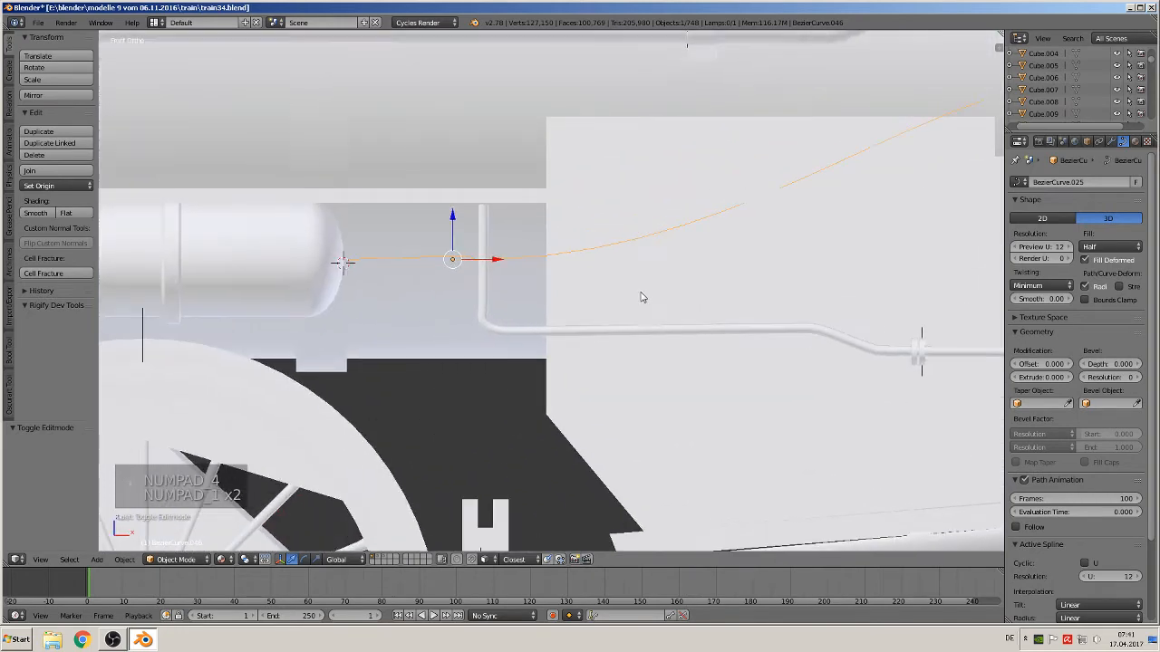
{"action": "key", "text": "Tab"}
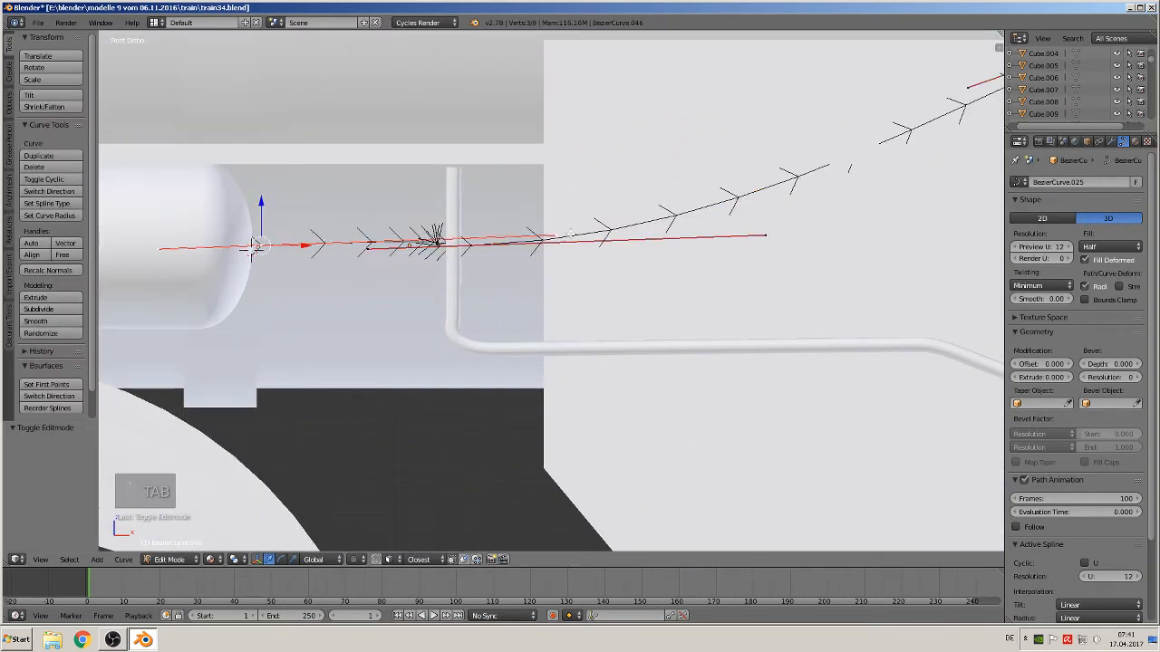
{"action": "right_click", "coordinate": [554, 232]}
{"action": "key", "text": "g"}
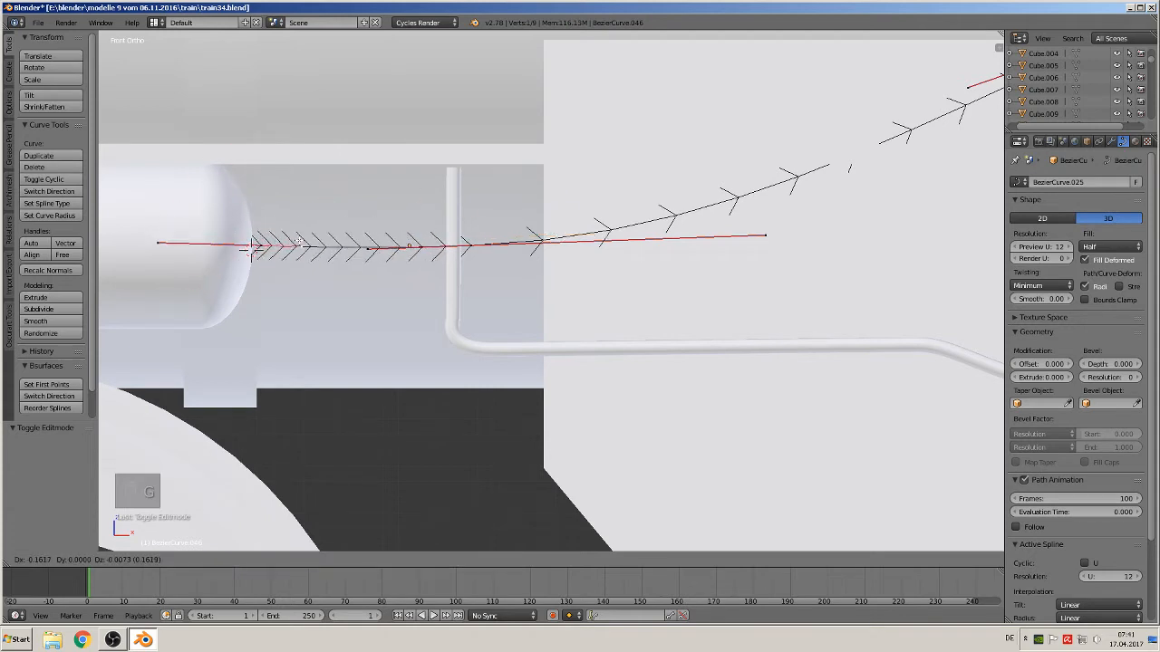
{"action": "left_click", "coordinate": [300, 244]}
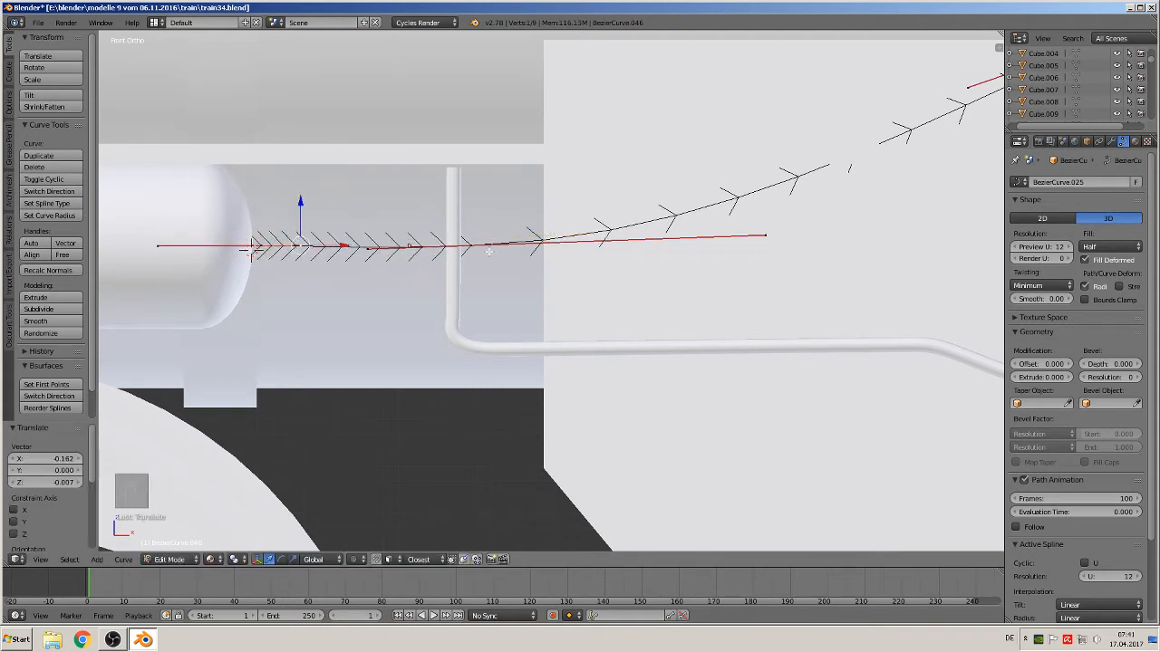
{"action": "middle_click_drag", "start_coordinate": [489, 251], "coordinate": [570, 326]}
{"action": "key", "text": "Tab"}
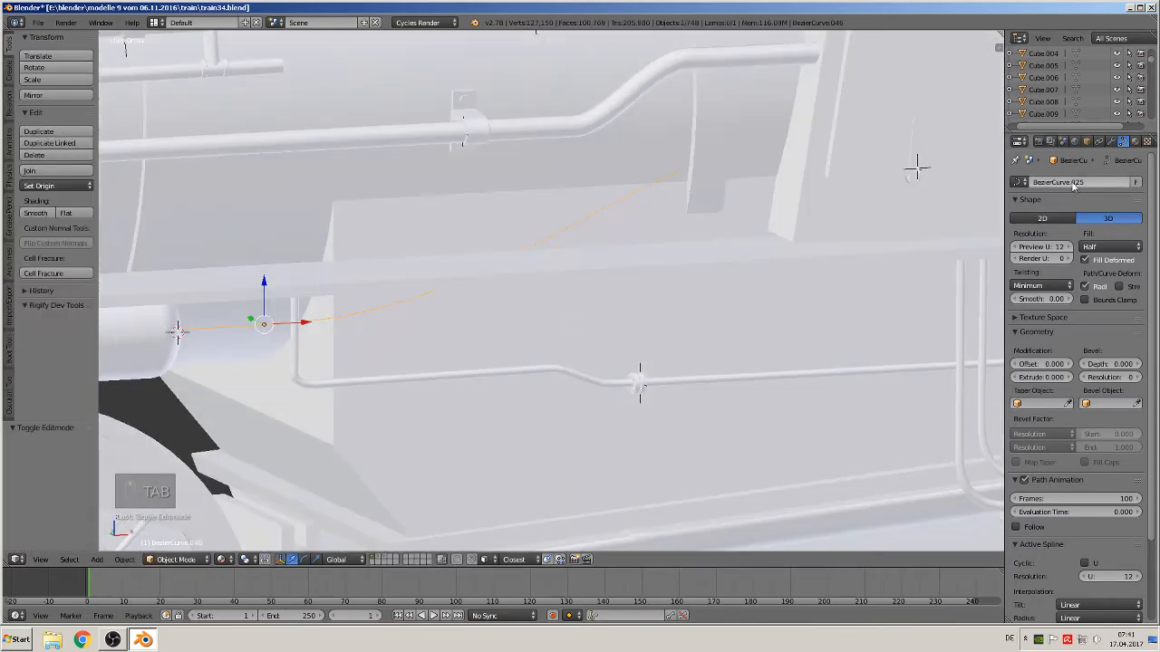
Give the pipe curve a full round bevel with depth 0.061 and bevel resolution 2
{"action": "left_click", "coordinate": [1110, 246]}
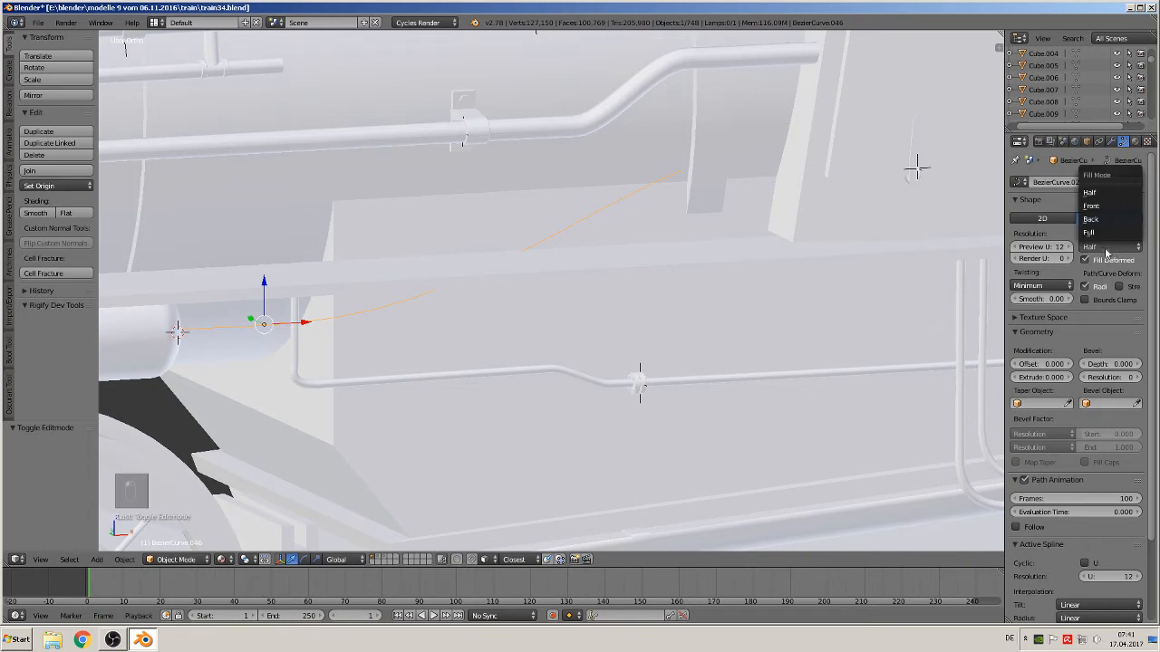
{"action": "left_click", "coordinate": [1107, 194]}
{"action": "left_click_drag", "start_coordinate": [1116, 363], "coordinate": [1143, 364]}
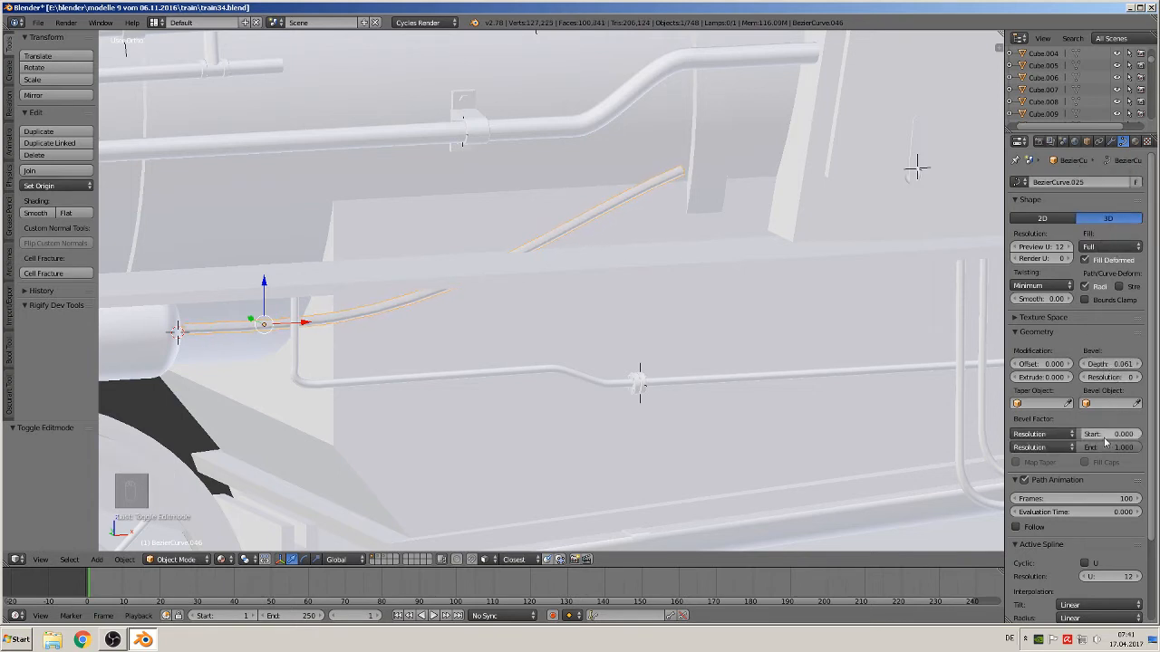
{"action": "left_click", "coordinate": [1138, 376]}
{"action": "left_click", "coordinate": [1138, 377]}
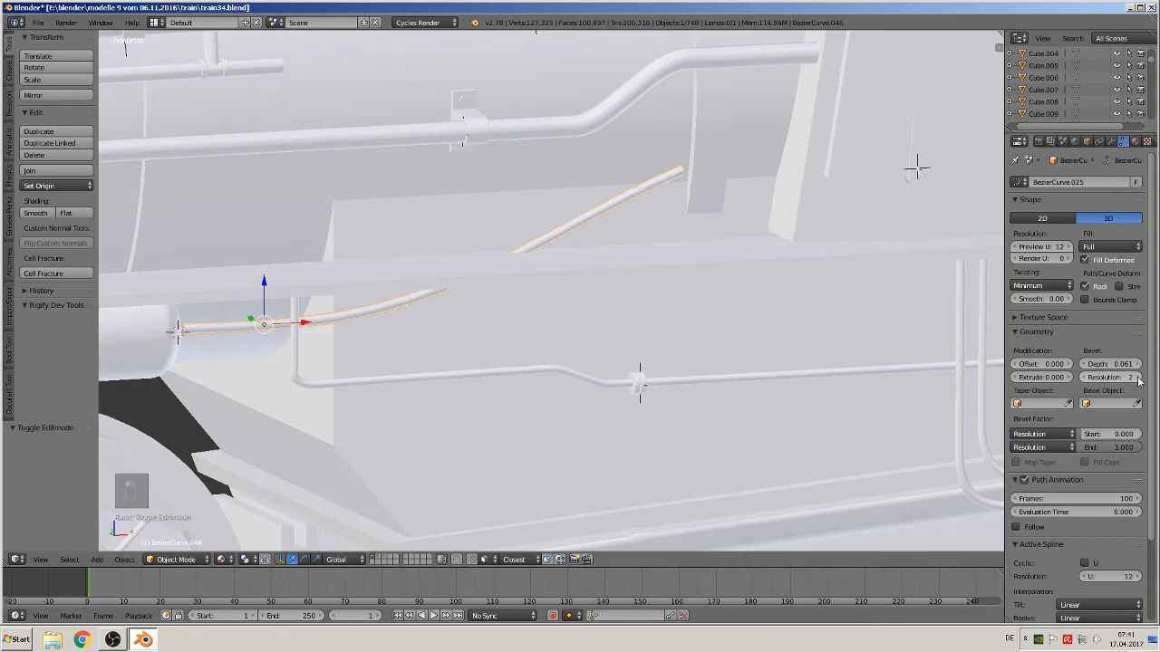
Nudge the pipe curve slightly along Y and Z to line it up with the cylinder end
{"action": "middle_click_drag", "start_coordinate": [567, 347], "coordinate": [599, 337]}
{"action": "left_click_drag", "start_coordinate": [318, 331], "coordinate": [307, 331]}
{"action": "middle_click_drag", "start_coordinate": [307, 331], "coordinate": [108, 333]}
{"action": "left_click_drag", "start_coordinate": [336, 272], "coordinate": [334, 269]}
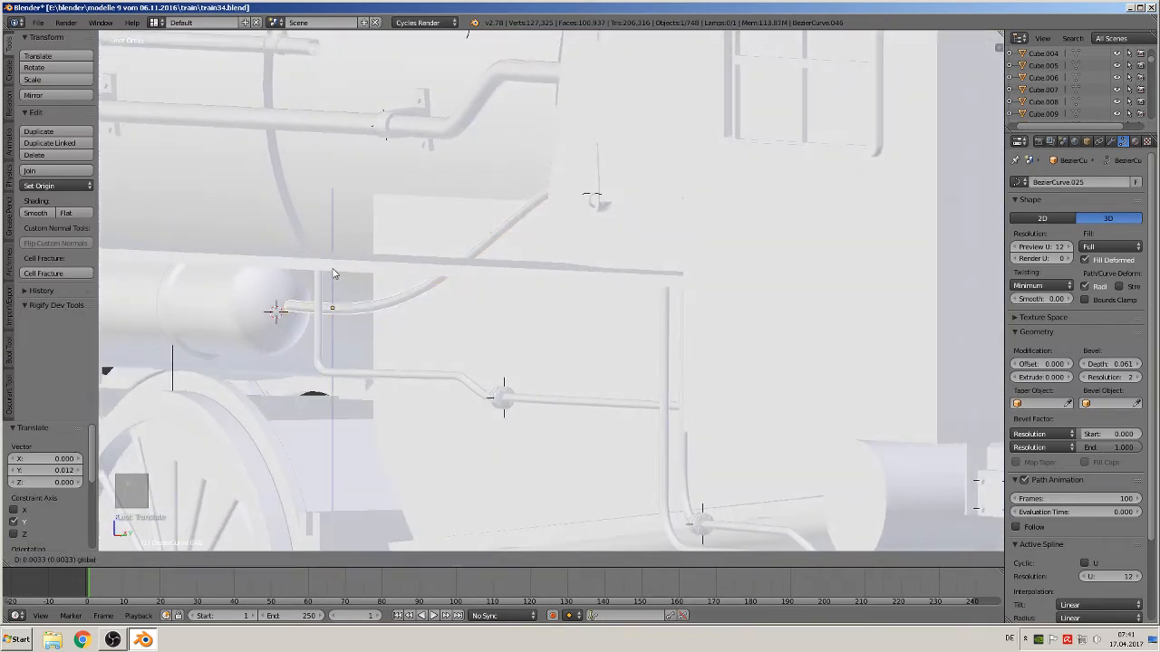
{"action": "middle_click_drag", "start_coordinate": [335, 269], "coordinate": [525, 287]}
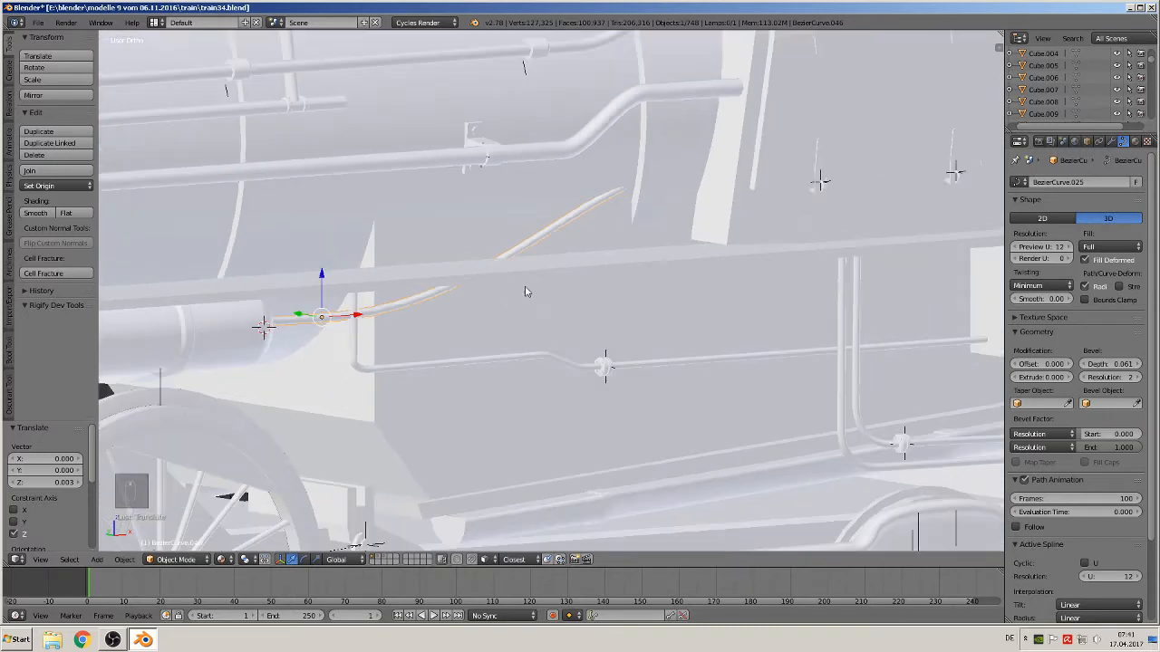
Adjust the pipe's upper end point in edit mode so it meets the cab side
{"action": "key", "text": "Tab"}
{"action": "right_click", "coordinate": [629, 185]}
{"action": "middle_click_drag", "start_coordinate": [633, 206], "coordinate": [649, 252]}
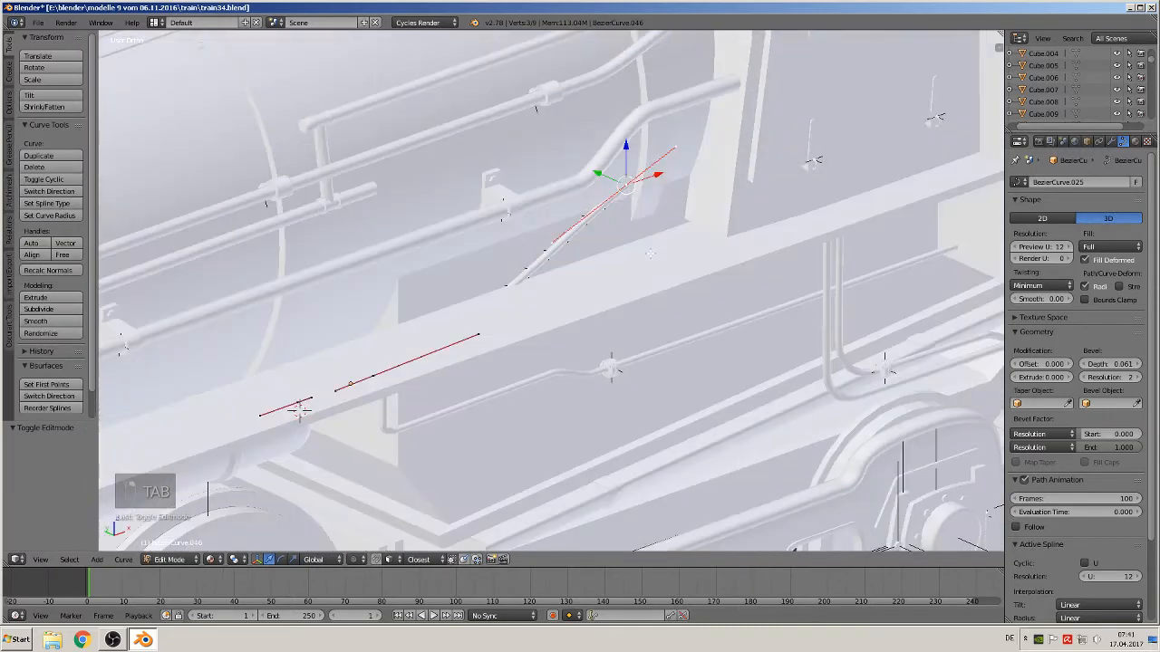
{"action": "left_click_drag", "start_coordinate": [603, 169], "coordinate": [599, 169]}
{"action": "middle_click_drag", "start_coordinate": [604, 263], "coordinate": [559, 255]}
{"action": "key", "text": "Tab"}
{"action": "key", "text": "KP_1"}
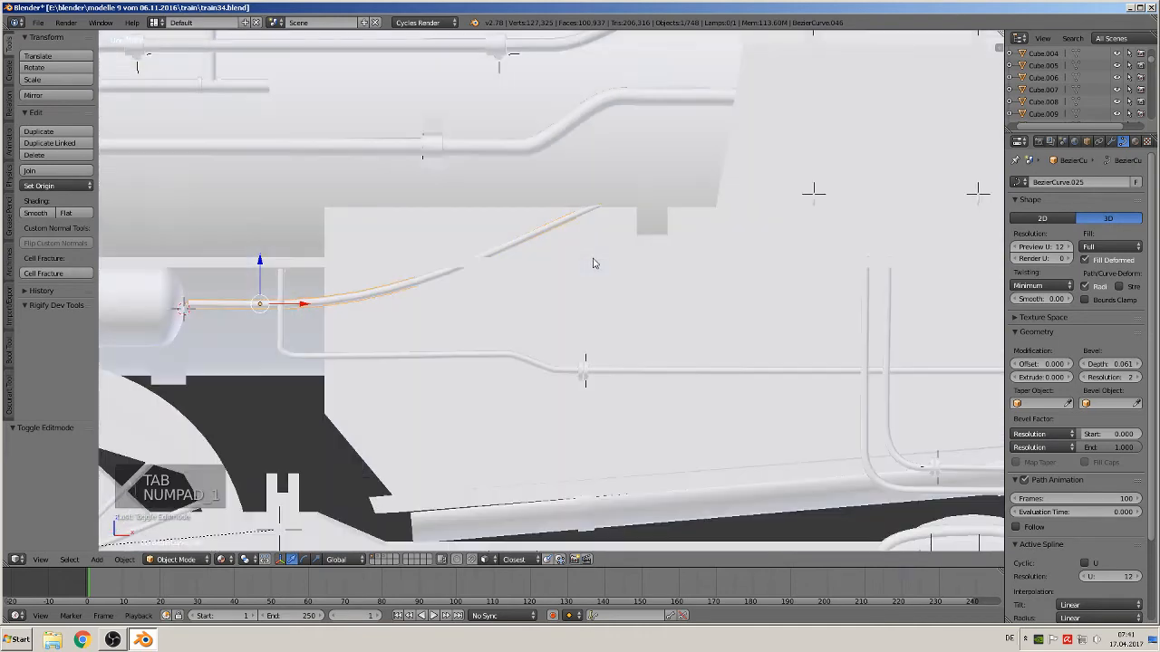
Select the horizontal pipe below and adjust its bevel depth
{"action": "right_click", "coordinate": [404, 357]}
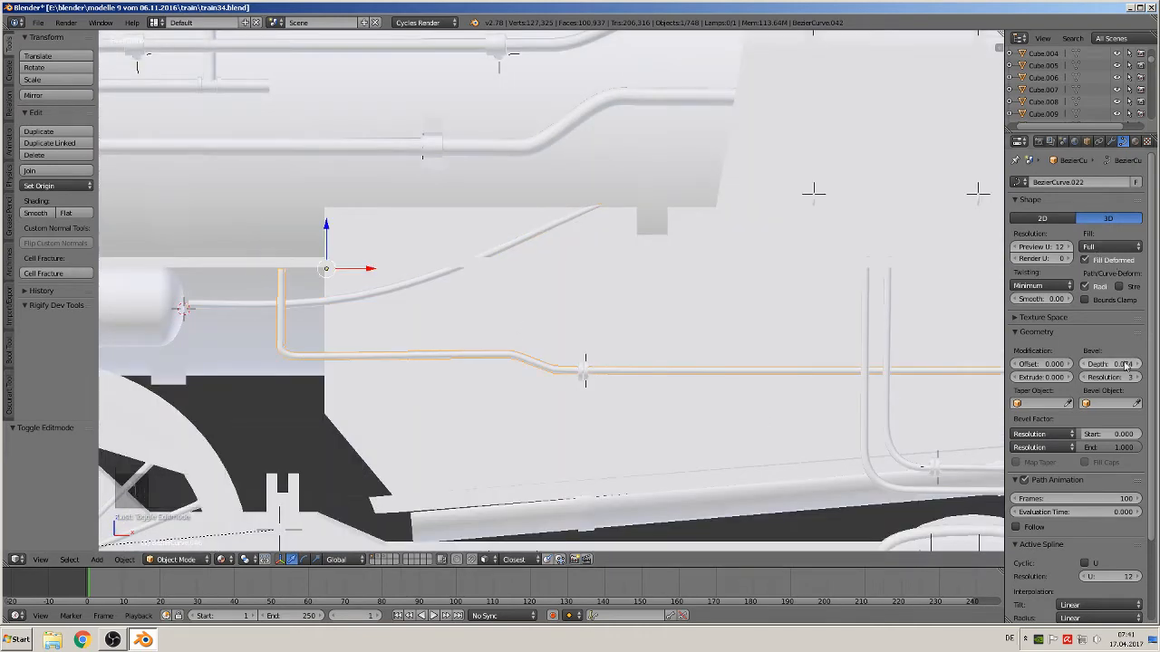
{"action": "left_click_drag", "start_coordinate": [1115, 367], "coordinate": [1141, 367]}
{"action": "scroll", "coordinate": [838, 415], "scroll_direction": "down", "scroll_amount": 2}
{"action": "middle_click_drag", "start_coordinate": [668, 415], "coordinate": [402, 413], "text": "shift"}
{"action": "scroll", "coordinate": [441, 391], "scroll_direction": "up", "scroll_amount": 1}
Select the round muff empty on the horizontal pipe and scale it up by about 1.691
{"action": "right_click", "coordinate": [259, 350]}
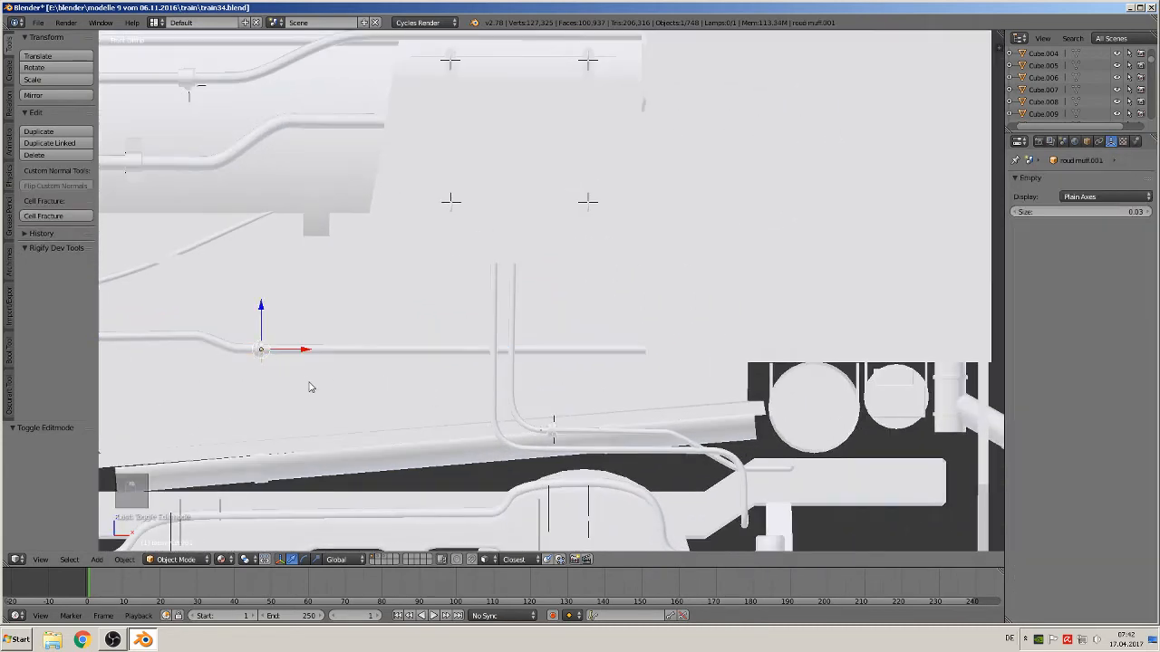
{"action": "key", "text": "s"}
{"action": "left_click", "coordinate": [332, 422]}
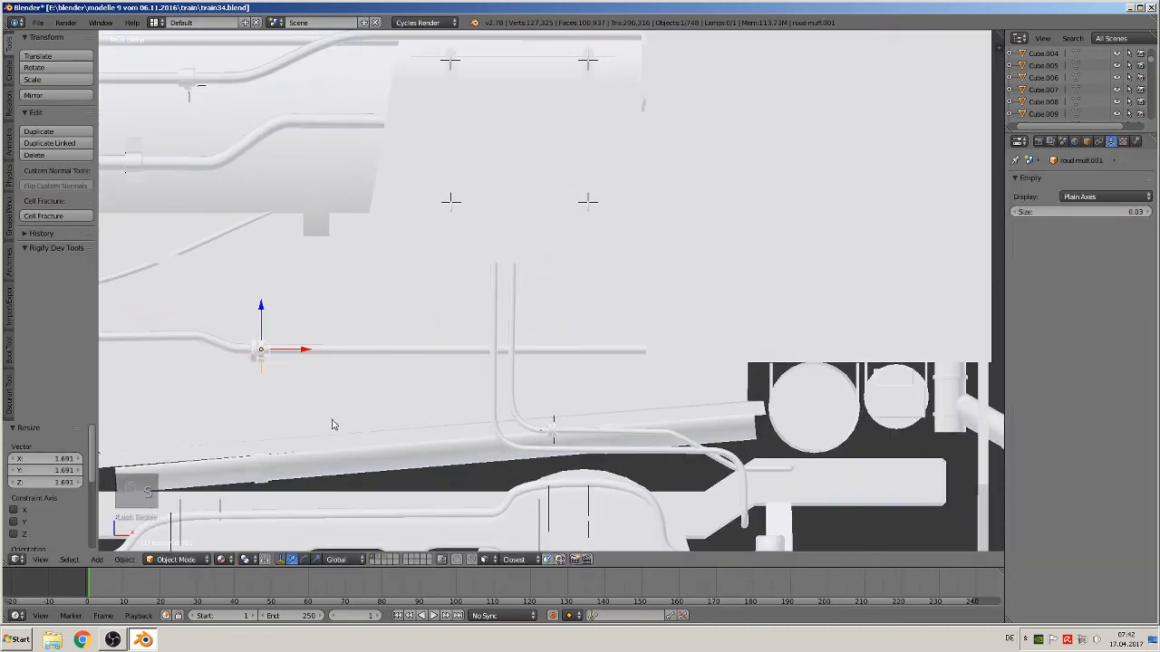
{"action": "middle_click_drag", "start_coordinate": [331, 422], "coordinate": [385, 395]}
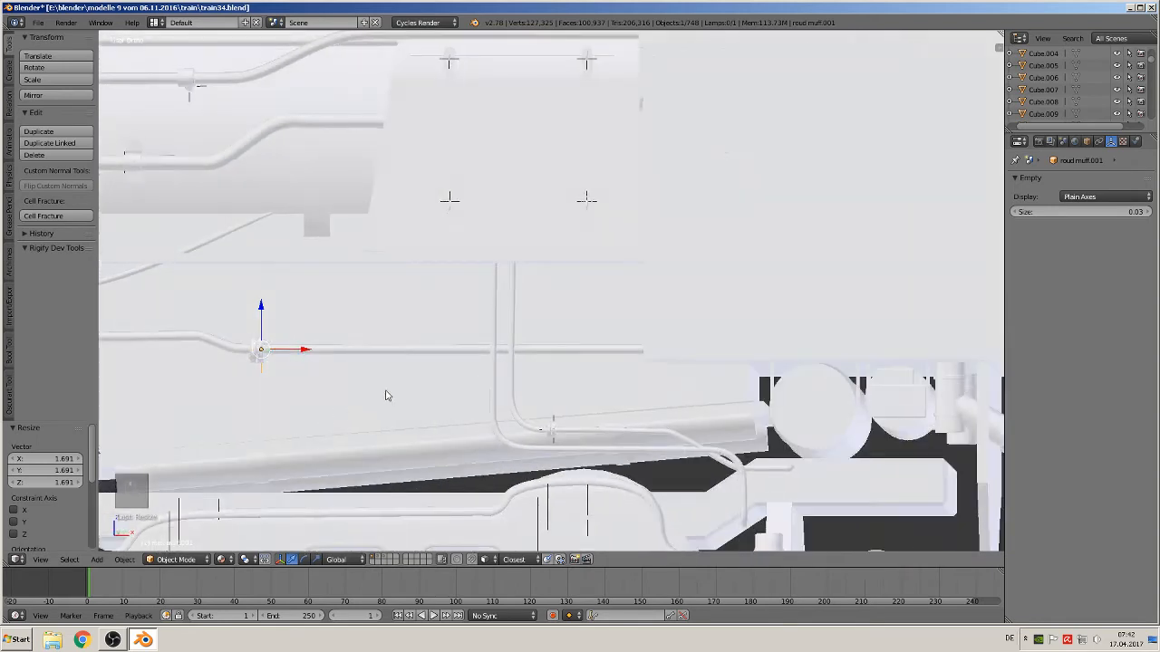
Increase the bevel depth of the vertical pipe to 0.218 and thicken the thin pipe beside it
{"action": "right_click", "coordinate": [494, 374]}
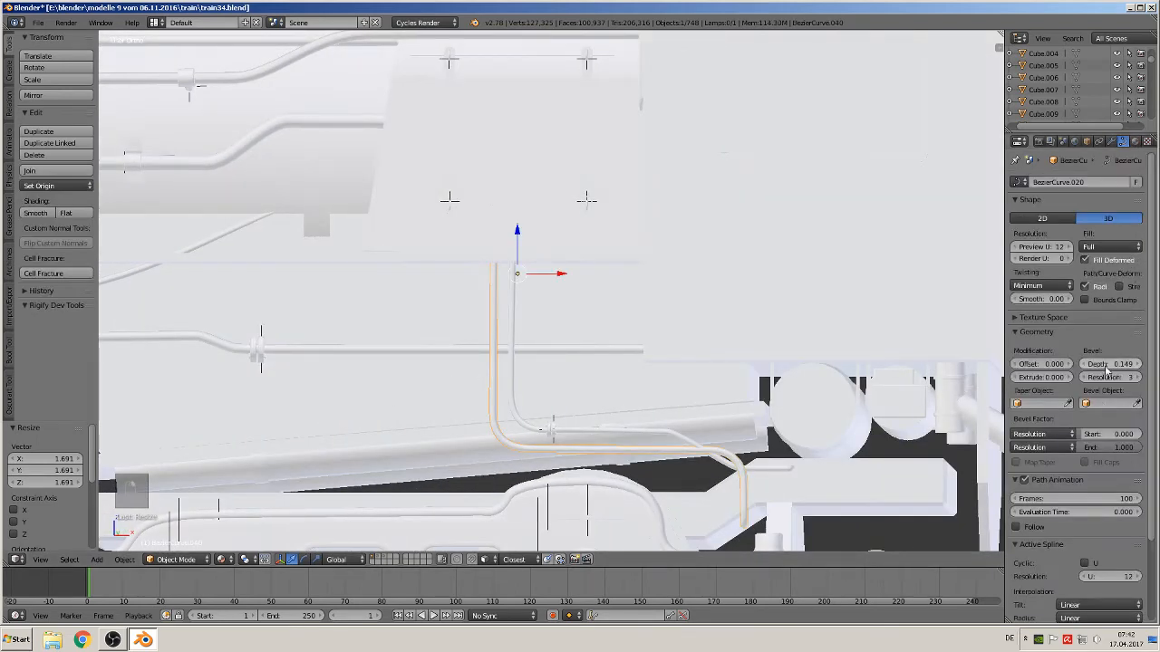
{"action": "left_click_drag", "start_coordinate": [1107, 365], "coordinate": [1123, 365]}
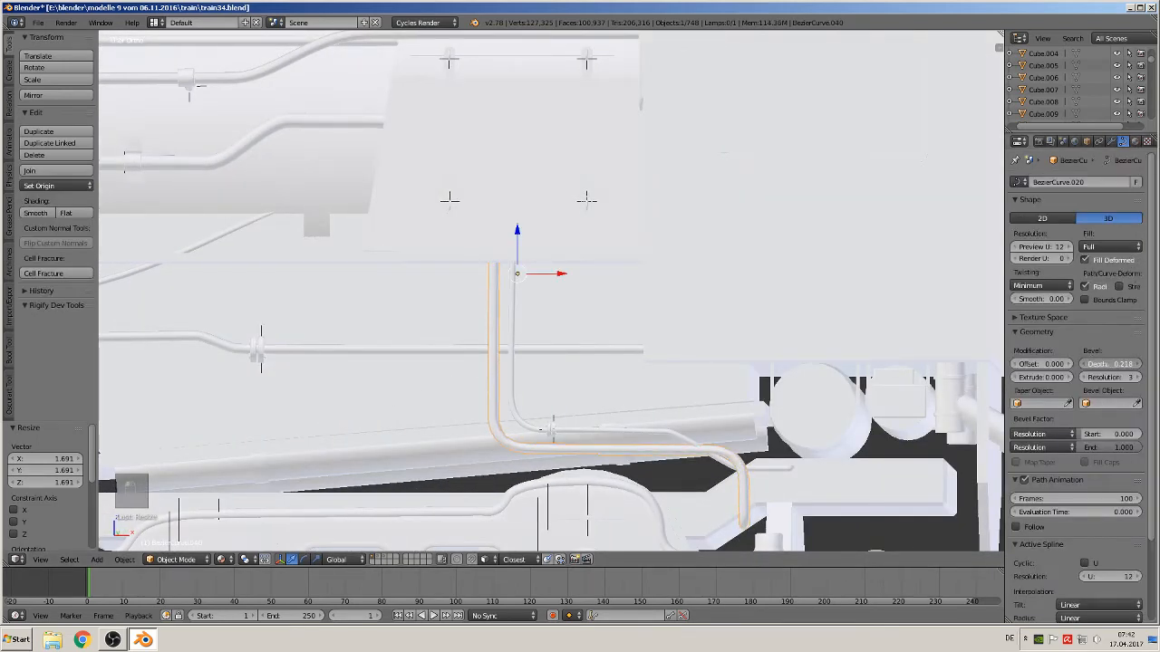
{"action": "right_click", "coordinate": [514, 399]}
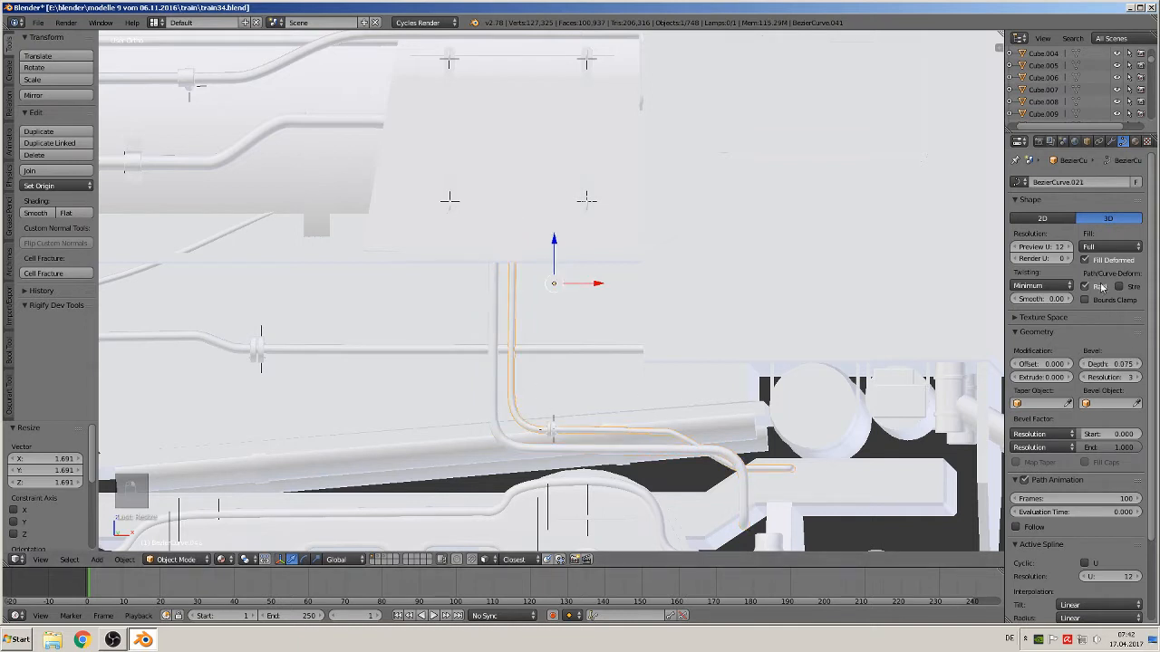
{"action": "left_click_drag", "start_coordinate": [1110, 364], "coordinate": [1120, 363]}
Scale the round muff empty on the thin pipe up by about 1.1307 and deselect everything
{"action": "right_click", "coordinate": [556, 433]}
{"action": "key", "text": "s"}
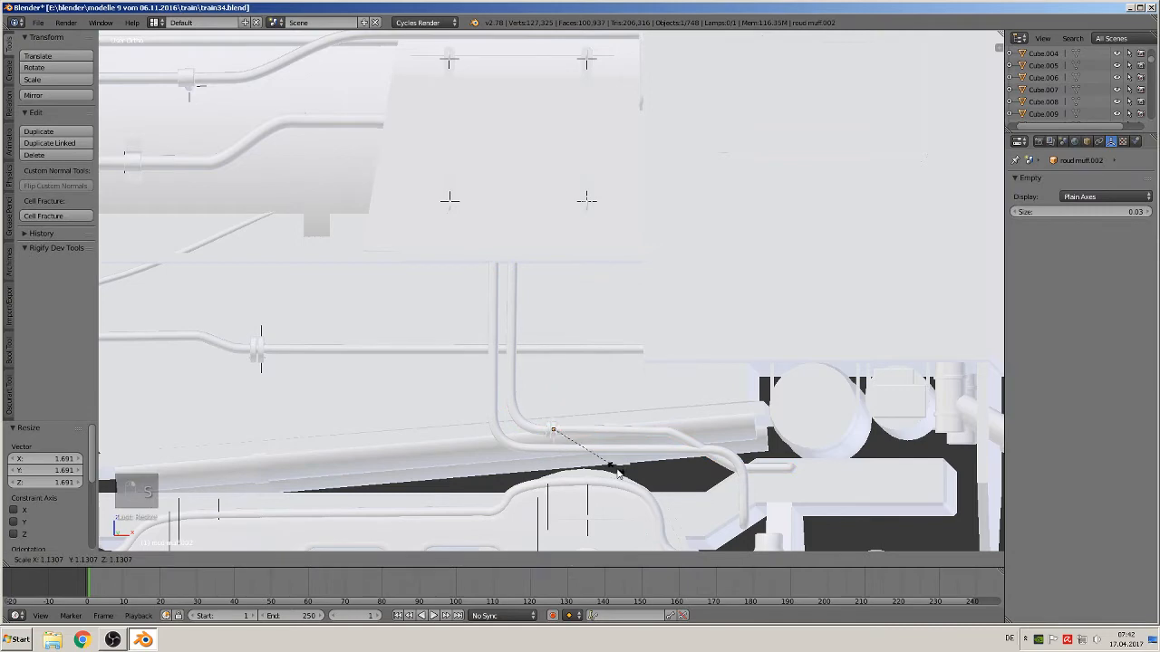
{"action": "left_click", "coordinate": [635, 504]}
{"action": "key", "text": "a"}
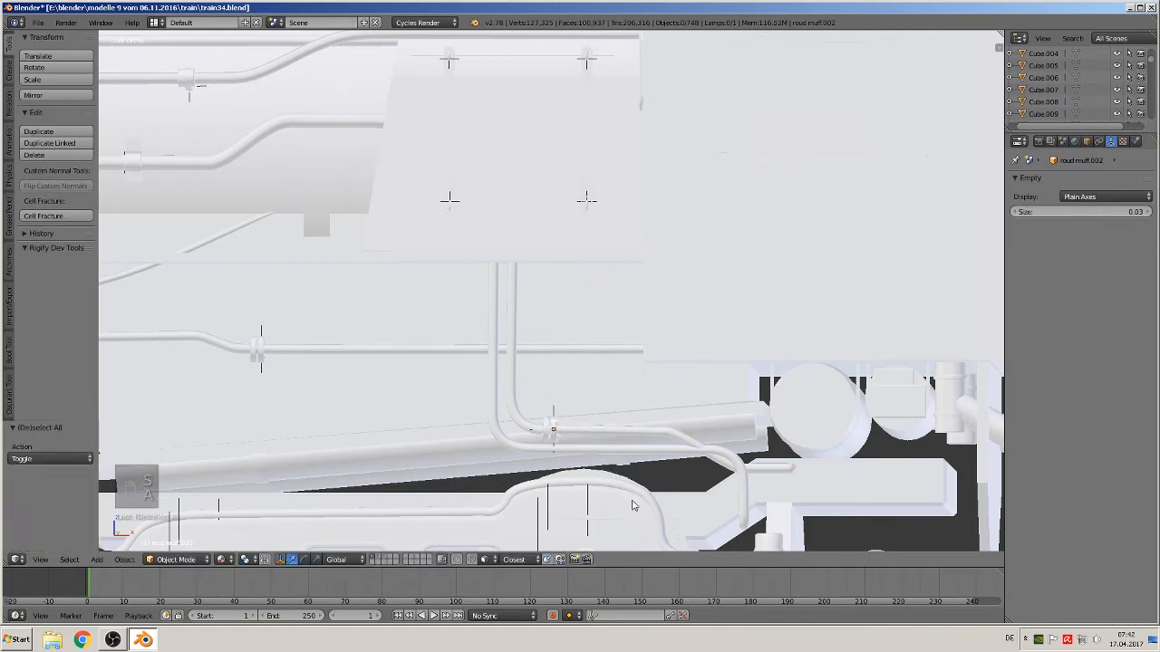
Set the bevel depth of the front pipe rail across the frame to 0.200
{"action": "scroll", "coordinate": [637, 507], "scroll_direction": "down", "scroll_amount": 3}
{"action": "middle_click_drag", "start_coordinate": [639, 509], "coordinate": [985, 467]}
{"action": "scroll", "coordinate": [642, 503], "scroll_direction": "down", "scroll_amount": 4}
{"action": "middle_click_drag", "start_coordinate": [577, 426], "coordinate": [945, 384], "text": "shift"}
{"action": "middle_click_drag", "start_coordinate": [685, 376], "coordinate": [571, 312]}
{"action": "scroll", "coordinate": [782, 395], "scroll_direction": "up", "scroll_amount": 4}
{"action": "scroll", "coordinate": [570, 312], "scroll_direction": "up", "scroll_amount": 5}
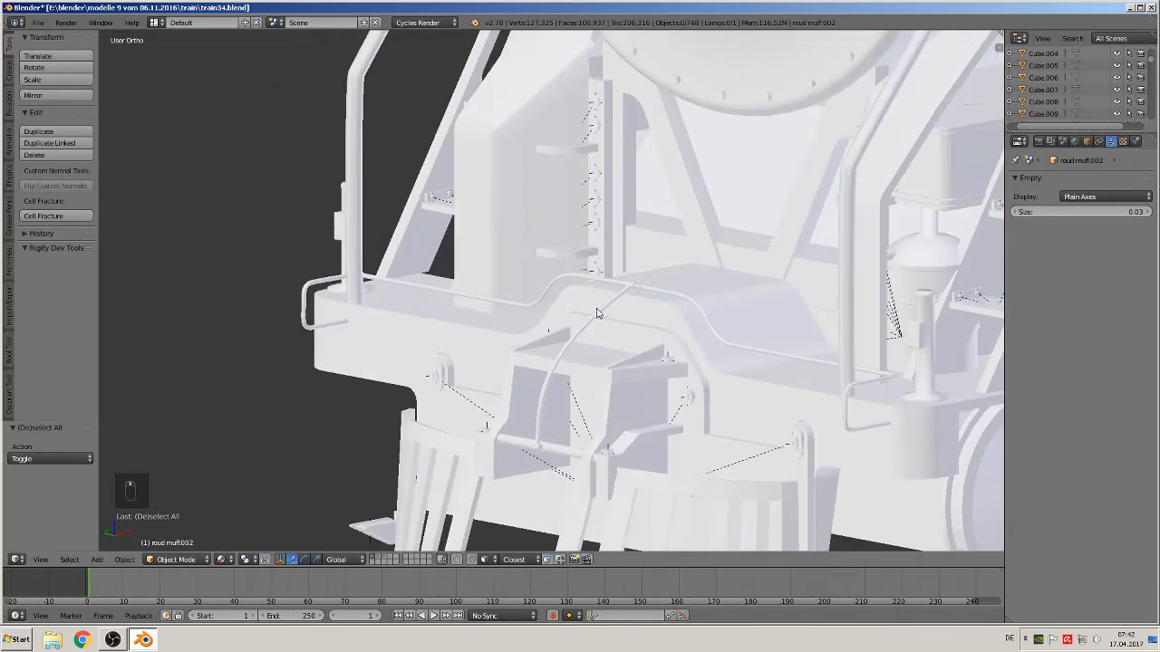
{"action": "right_click", "coordinate": [625, 288]}
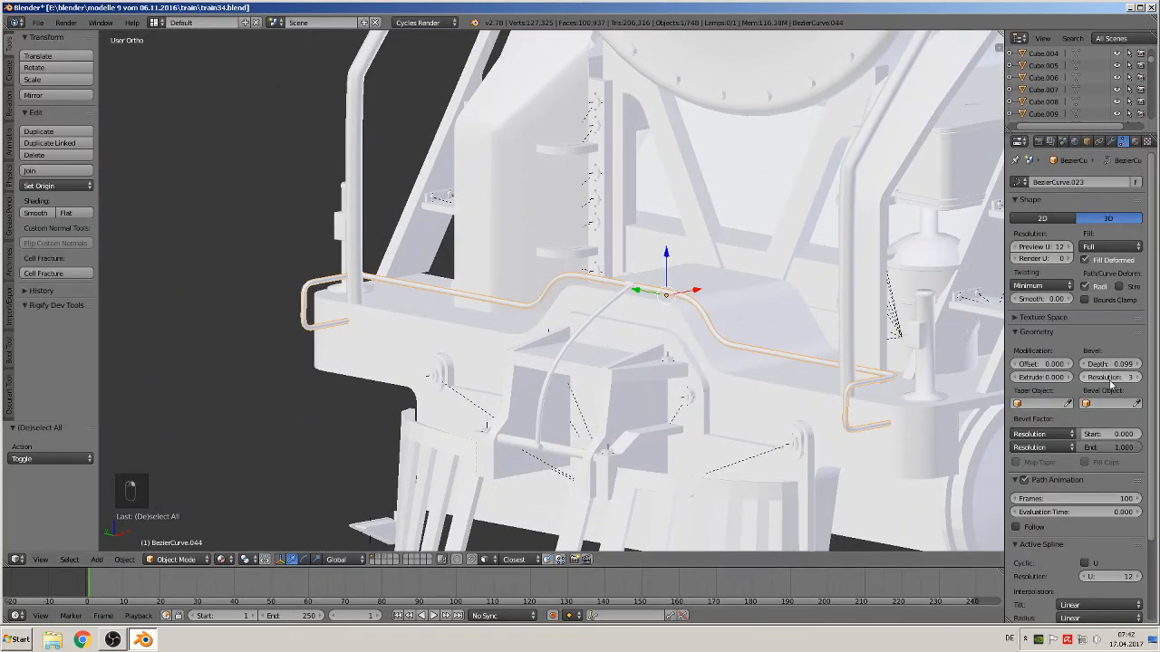
{"action": "left_click_drag", "start_coordinate": [1107, 366], "coordinate": [1140, 366]}
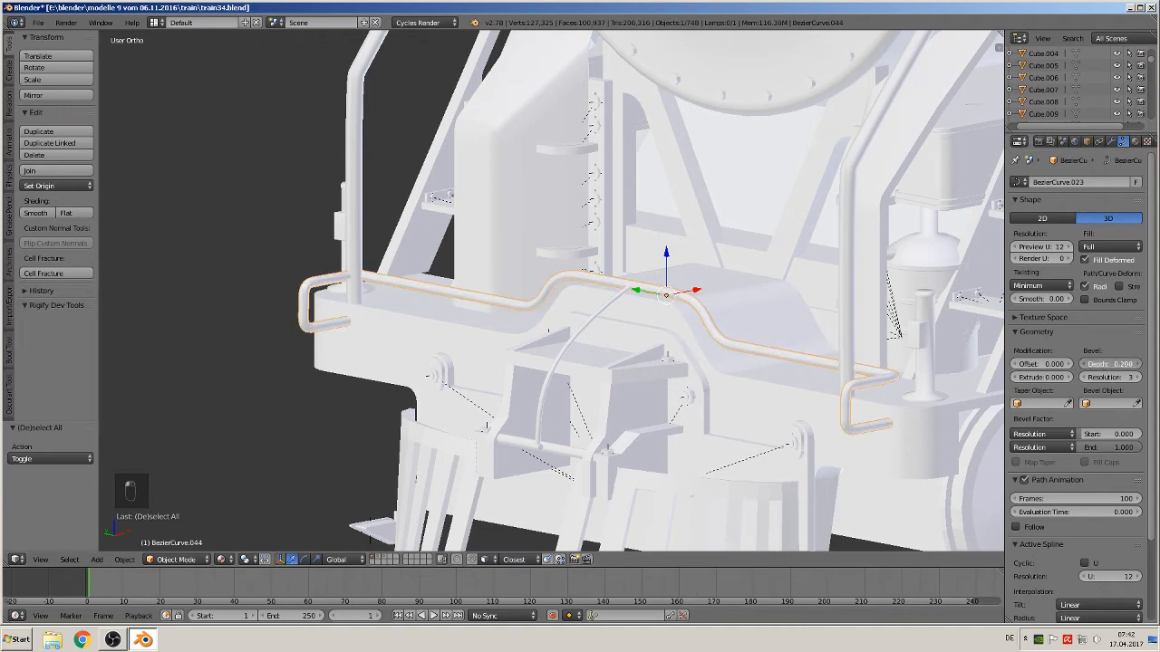
Move the front pipe rail along X by 0.025
{"action": "middle_click_drag", "start_coordinate": [743, 445], "coordinate": [716, 441]}
{"action": "key", "text": "g"}
{"action": "key", "text": "x"}
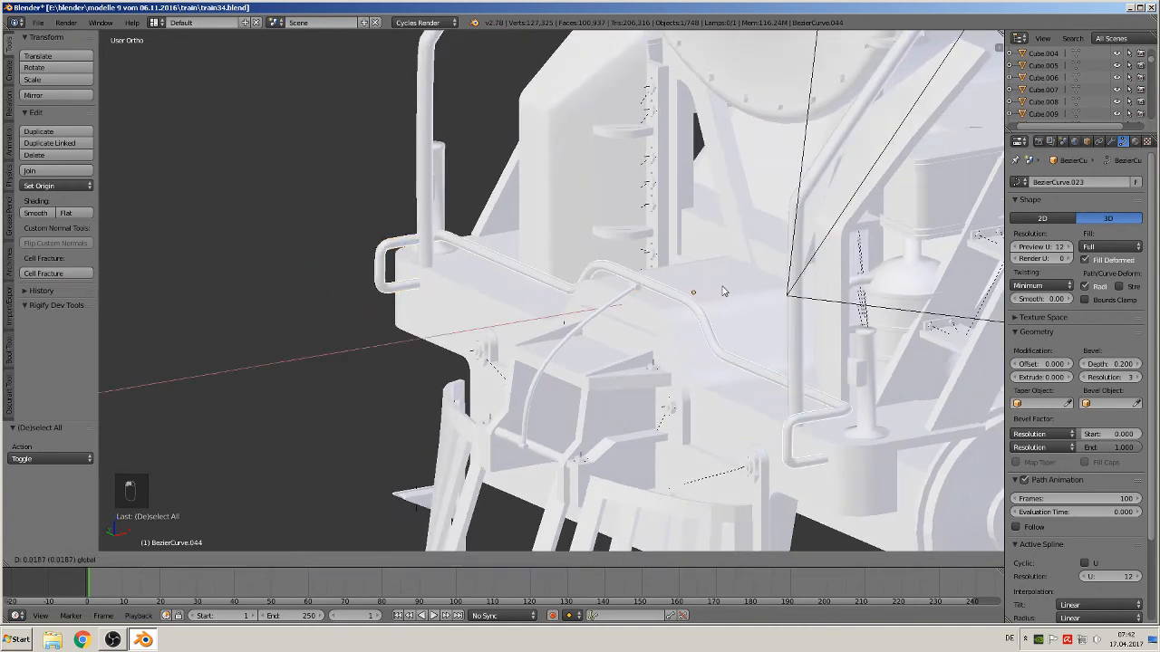
{"action": "left_click", "coordinate": [700, 297]}
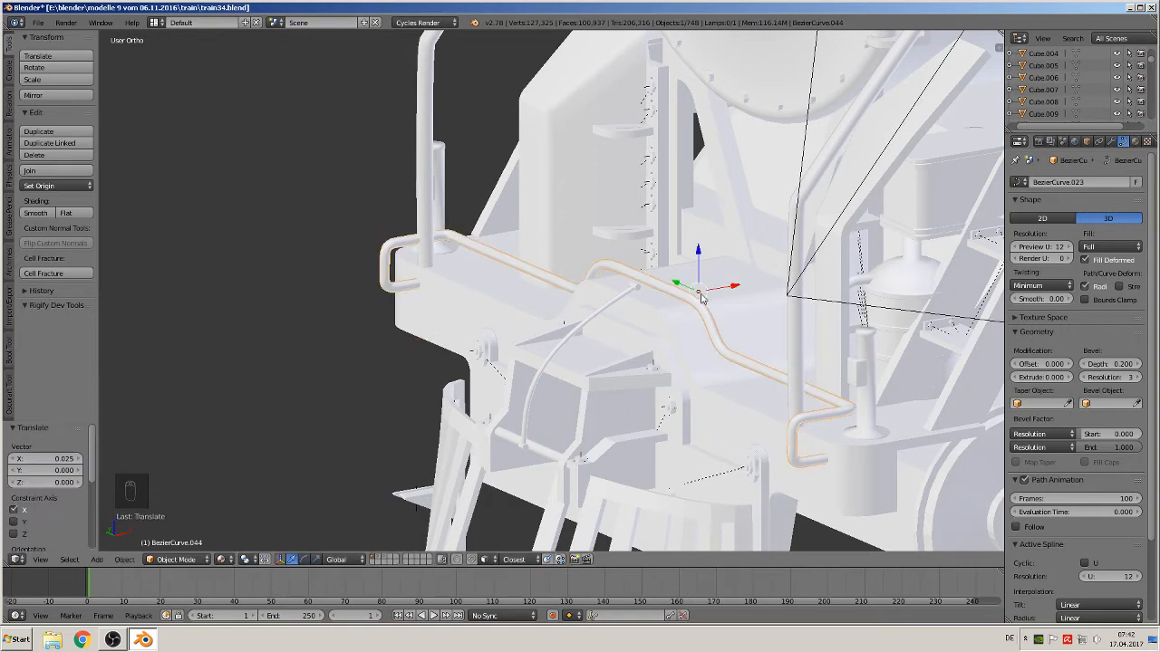
Scale the cylinder fitting on the front pipe rail up by about 2.0107
{"action": "right_click", "coordinate": [637, 292]}
{"action": "left_click_drag", "start_coordinate": [666, 286], "coordinate": [684, 285]}
{"action": "key", "text": "s"}
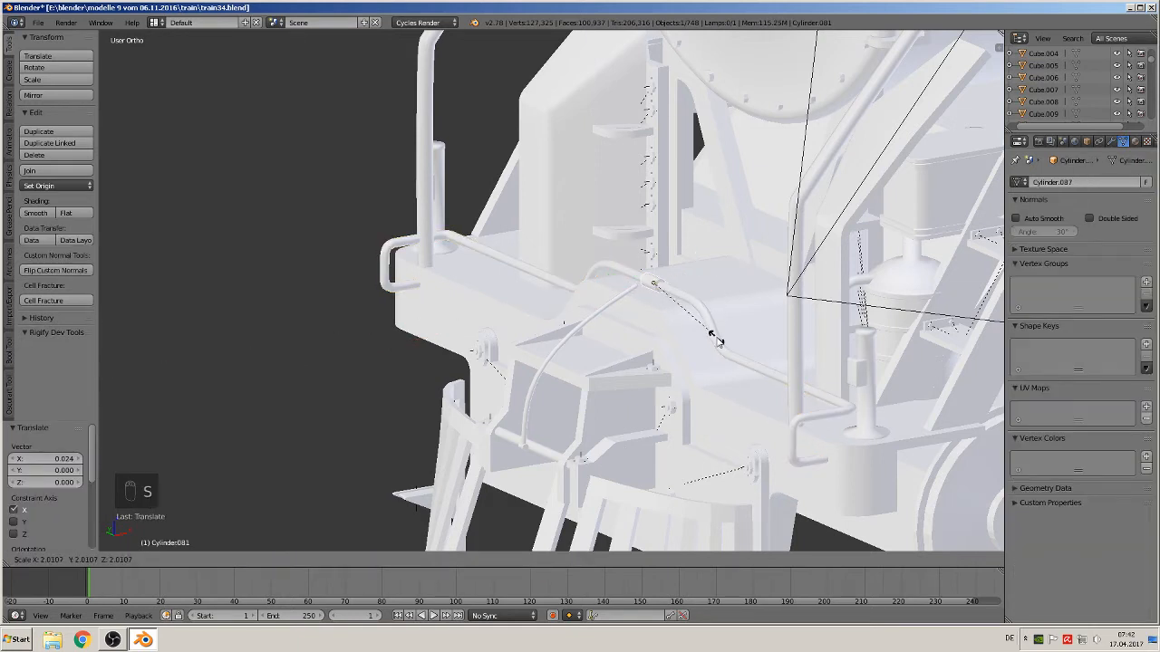
{"action": "left_click", "coordinate": [712, 336]}
Select the curved pipe below the rail and set its bevel depth to 0.056
{"action": "right_click", "coordinate": [604, 305]}
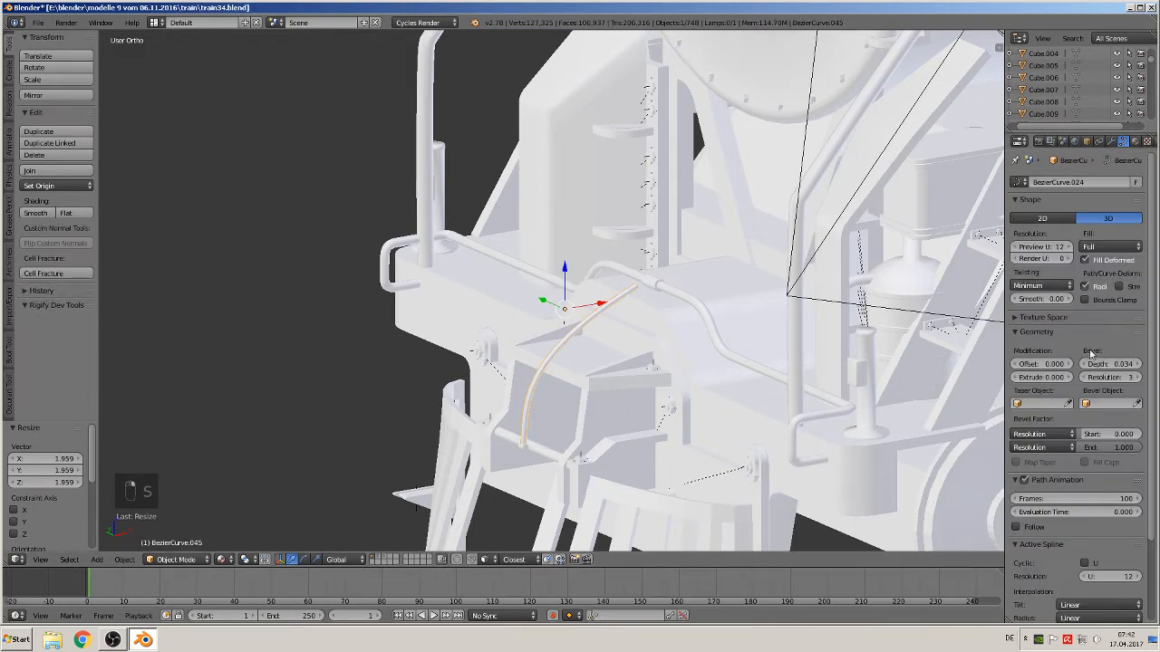
{"action": "left_click_drag", "start_coordinate": [1111, 366], "coordinate": [1126, 366]}
Move the curved pipe's upper end point in edit mode so it meets the front pipe rail
{"action": "key", "text": "Tab"}
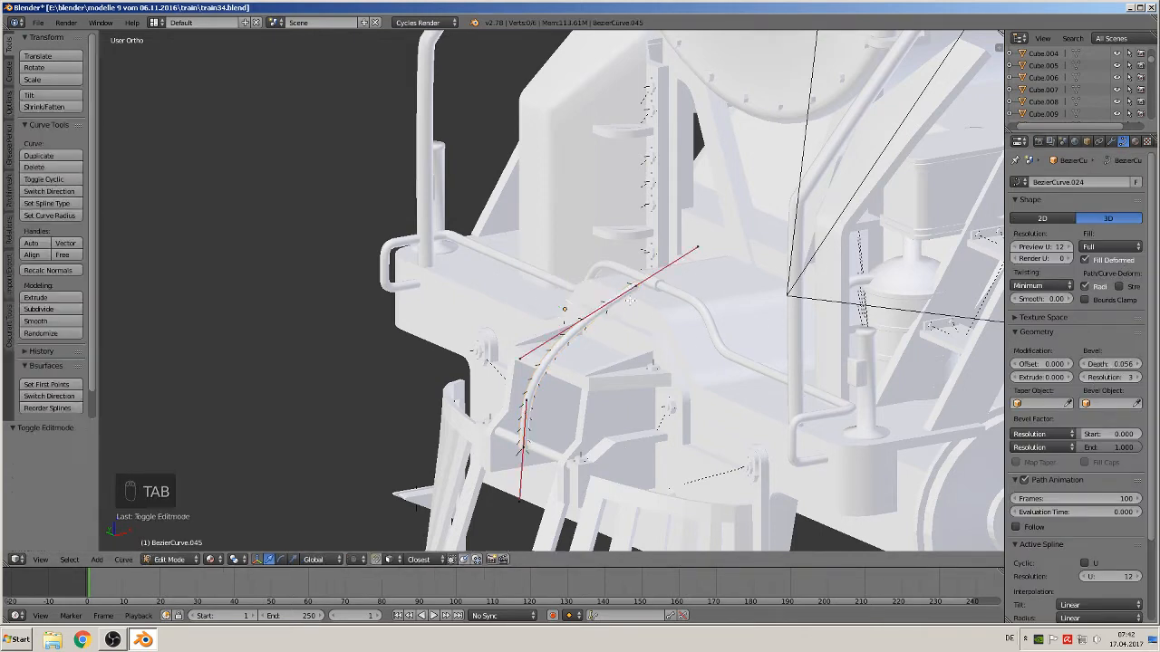
{"action": "right_click", "coordinate": [638, 288]}
{"action": "left_click_drag", "start_coordinate": [677, 279], "coordinate": [693, 275]}
{"action": "key", "text": "Tab"}
{"action": "middle_click_drag", "start_coordinate": [705, 313], "coordinate": [632, 342]}
{"action": "key", "text": "Tab"}
{"action": "right_click", "coordinate": [543, 342]}
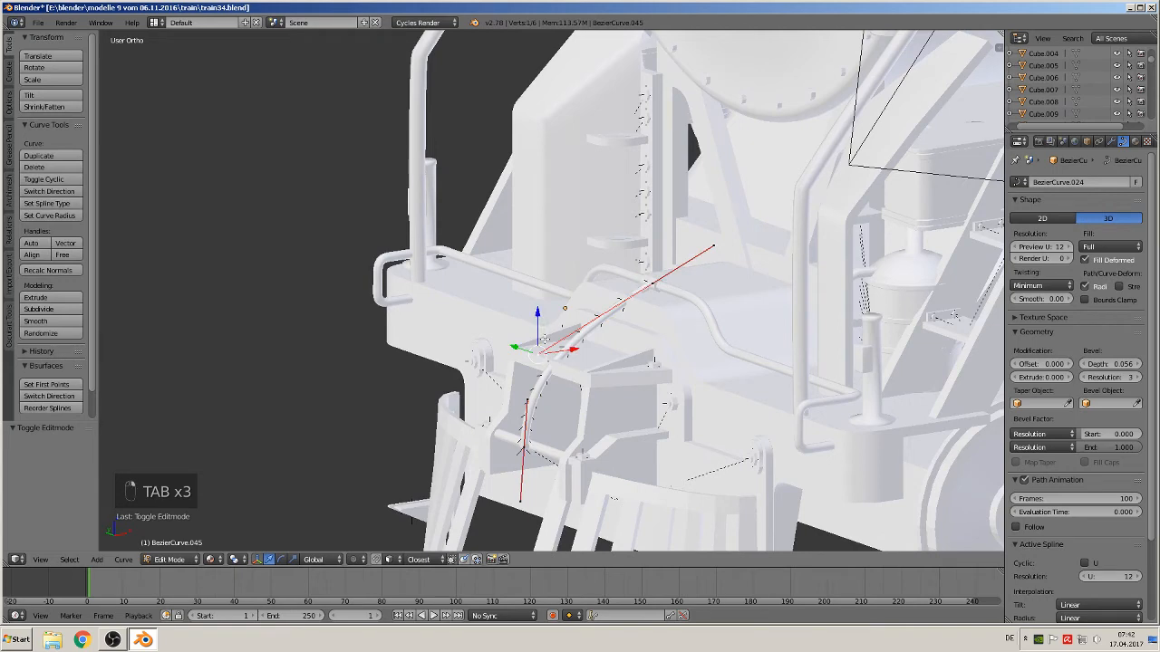
{"action": "key", "text": "g"}
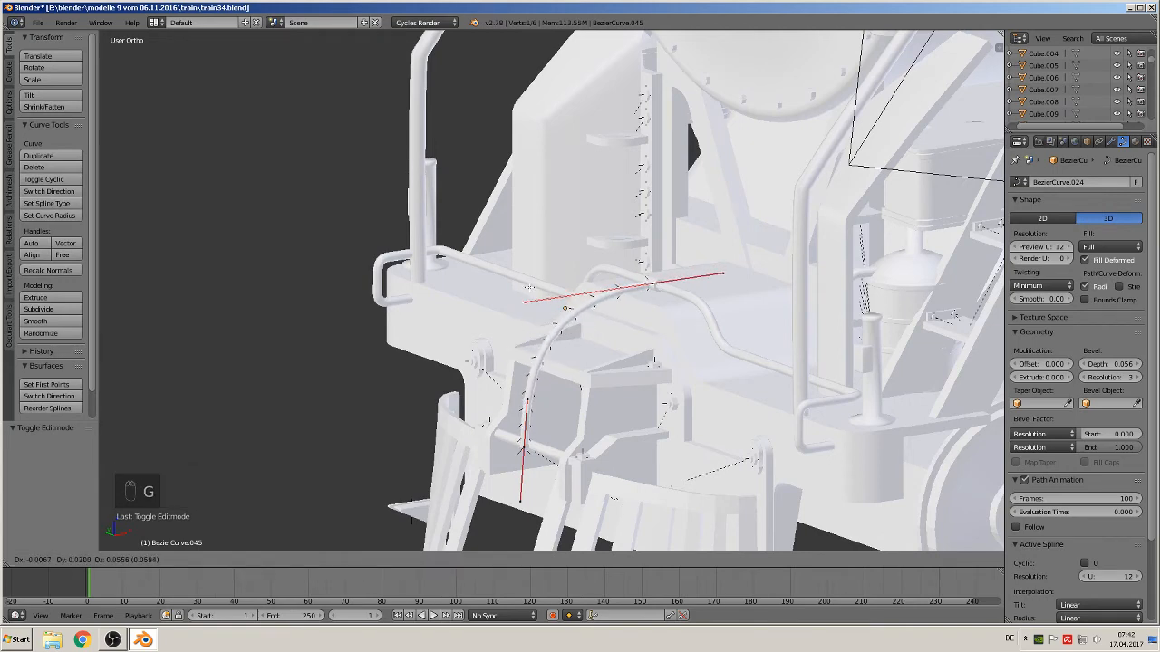
{"action": "left_click", "coordinate": [528, 287]}
{"action": "key", "text": "Tab"}
Scale the cylinder fitting at the curved pipe's lower end up by about 1.604, then deselect all
{"action": "middle_click_drag", "start_coordinate": [535, 381], "coordinate": [545, 459]}
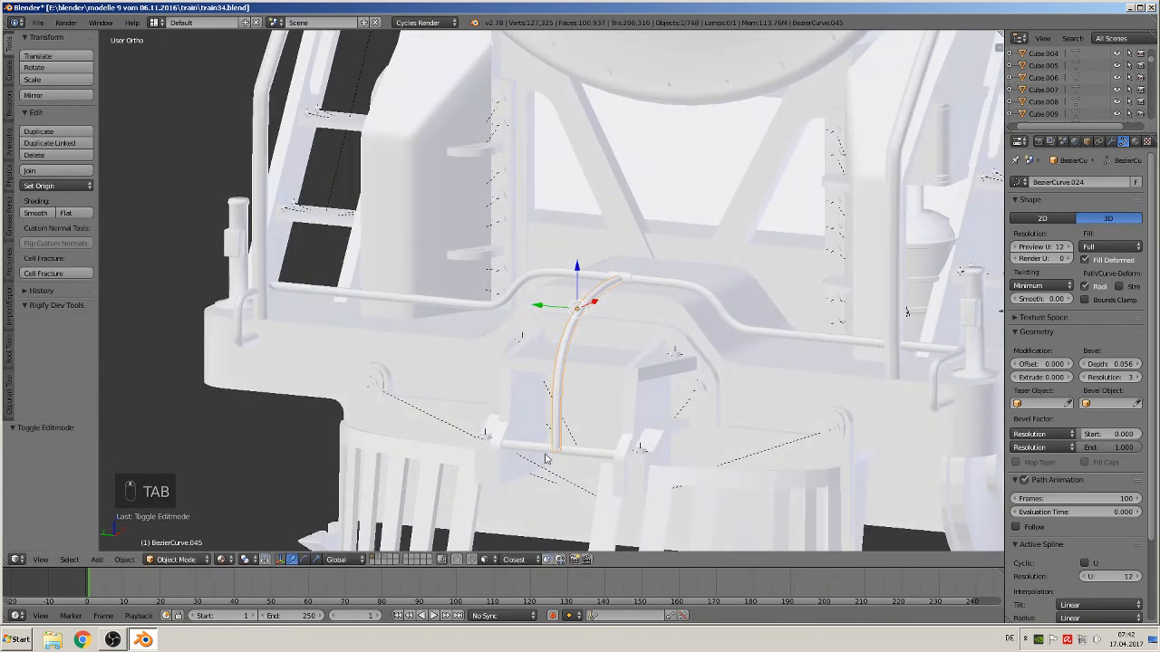
{"action": "right_click", "coordinate": [556, 451]}
{"action": "key", "text": "s"}
{"action": "left_click", "coordinate": [596, 484]}
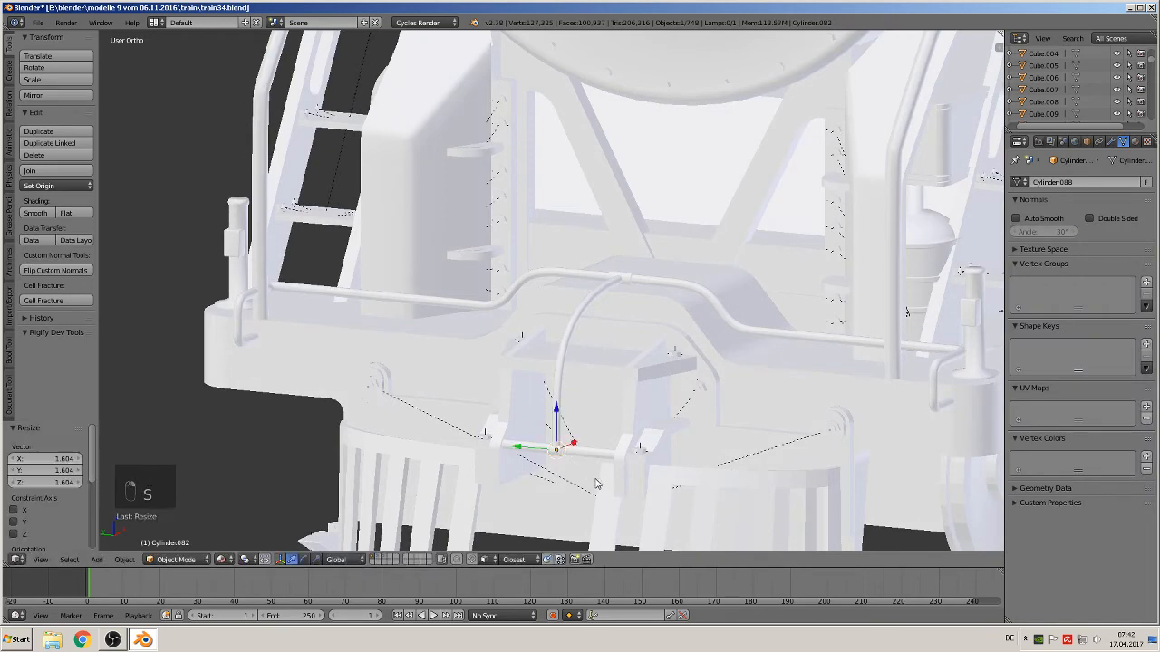
{"action": "key", "text": "a"}
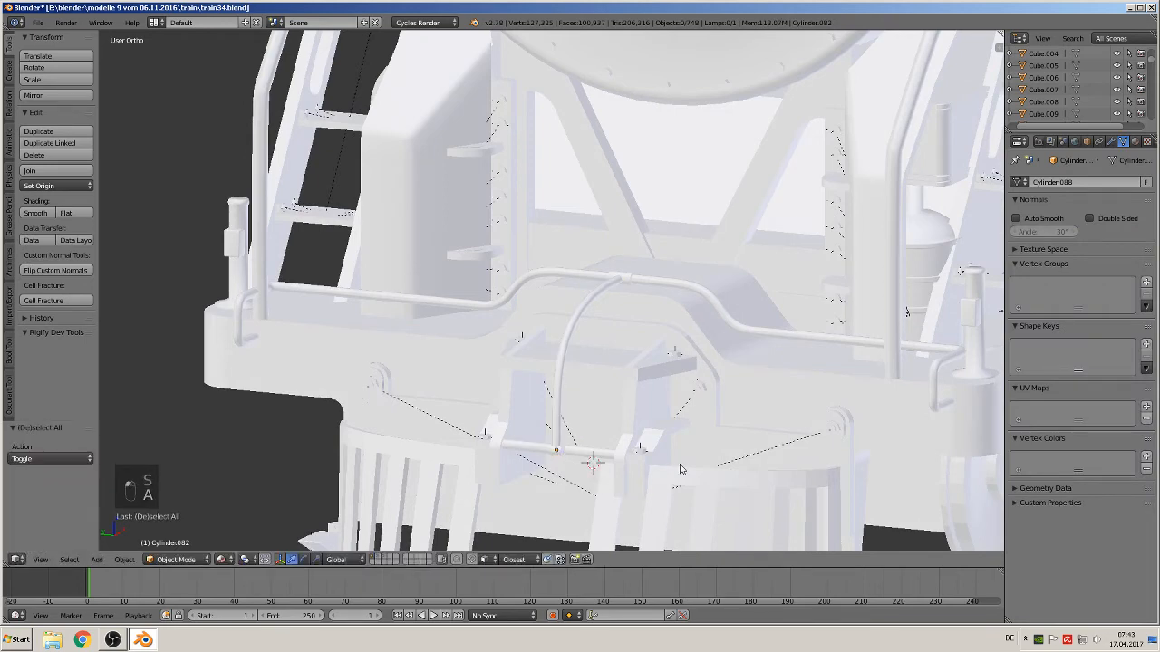
{"action": "middle_click_drag", "start_coordinate": [682, 469], "coordinate": [723, 466]}
{"action": "scroll", "coordinate": [723, 463], "scroll_direction": "down", "scroll_amount": 2}
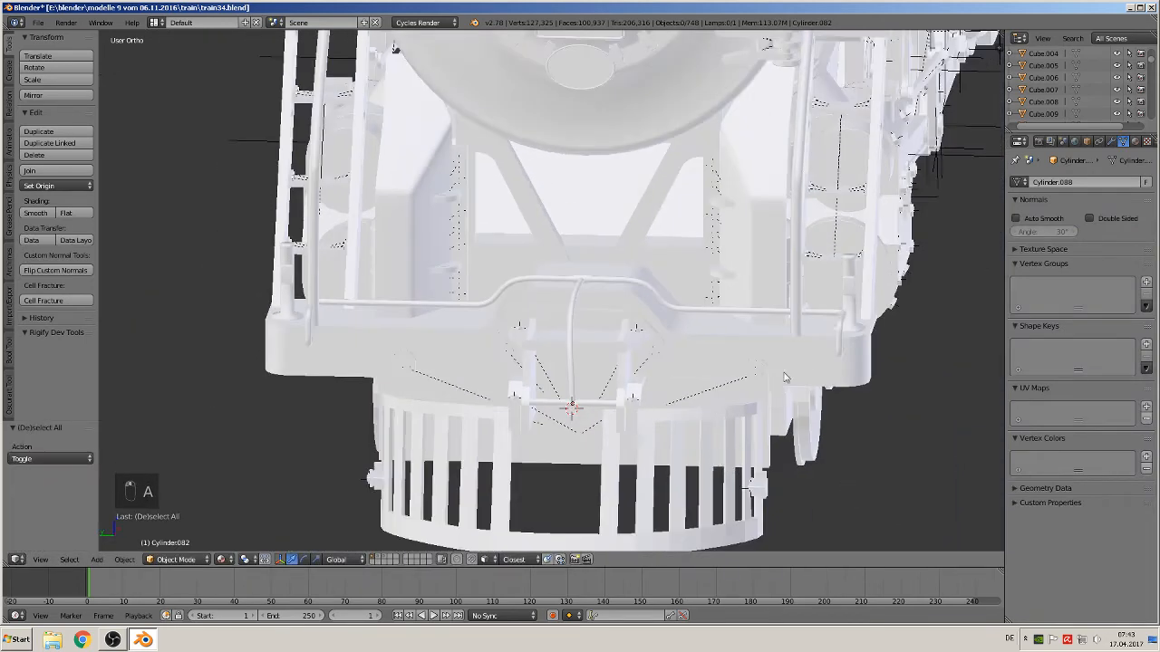
{"action": "right_click", "coordinate": [843, 340]}
{"action": "left_click_drag", "start_coordinate": [521, 283], "coordinate": [523, 290]}
{"action": "key", "text": "q"}
{"action": "key", "text": "a"}
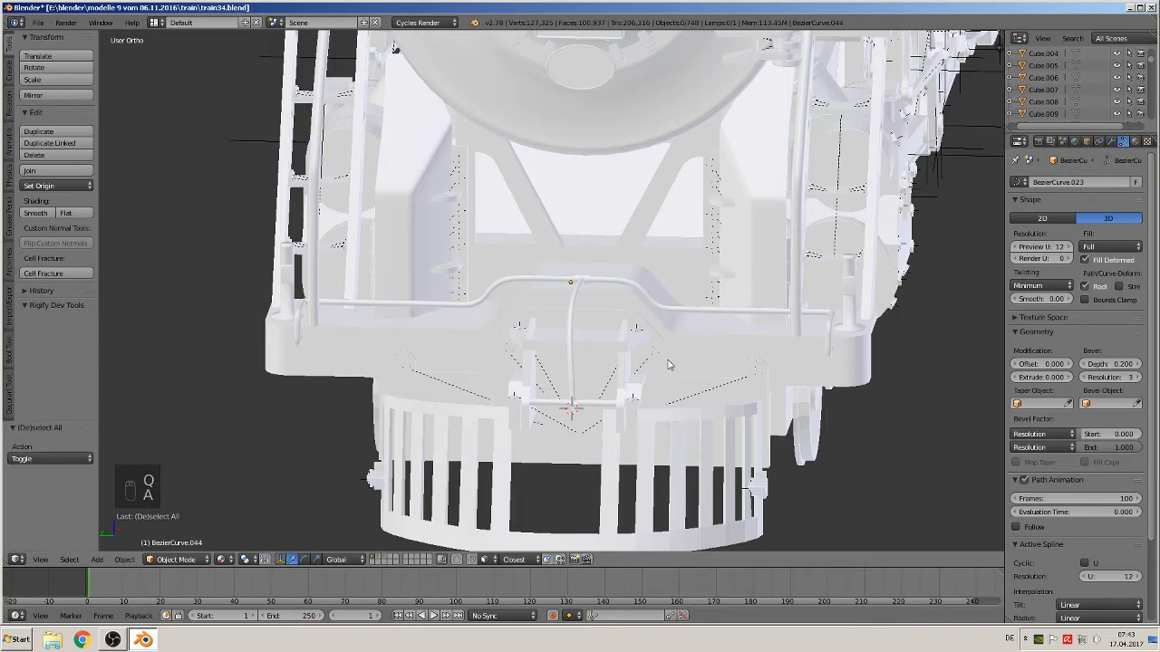
{"action": "scroll", "coordinate": [671, 366], "scroll_direction": "down", "scroll_amount": 2}
{"action": "scroll", "coordinate": [707, 415], "scroll_direction": "down", "scroll_amount": 3}
{"action": "middle_click_drag", "start_coordinate": [706, 415], "coordinate": [542, 429]}
{"action": "key", "text": "a"}
{"action": "key", "text": "a"}
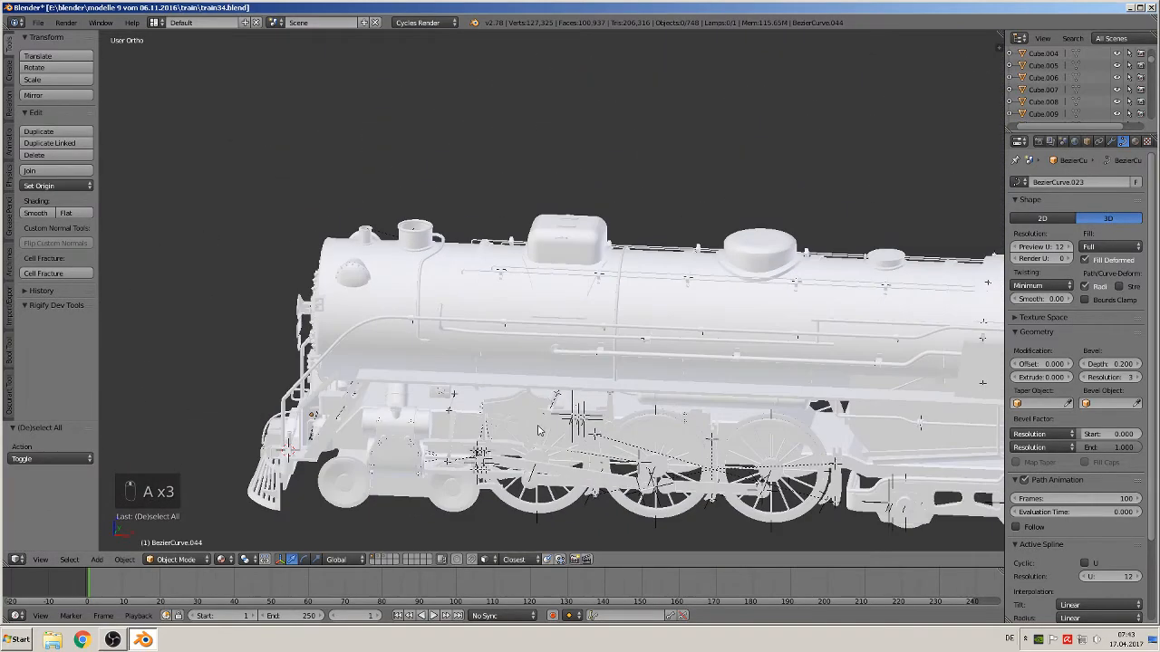
{"action": "scroll", "coordinate": [542, 427], "scroll_direction": "up", "scroll_amount": 2}
{"action": "middle_click_drag", "start_coordinate": [656, 416], "coordinate": [725, 336], "text": "shift"}
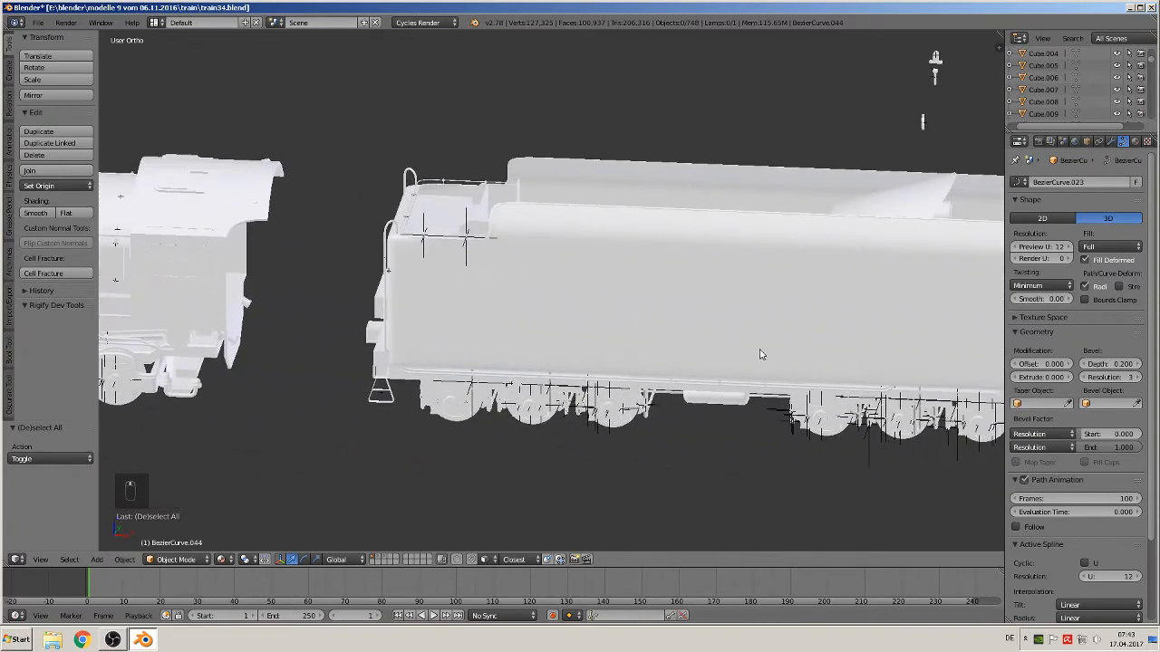
Examine the reference photos of the locomotive's wheels and frame in front view
{"action": "key", "text": "KP_1"}
{"action": "scroll", "coordinate": [813, 301], "scroll_direction": "down", "scroll_amount": 3}
{"action": "scroll", "coordinate": [329, 410], "scroll_direction": "up", "scroll_amount": 5}
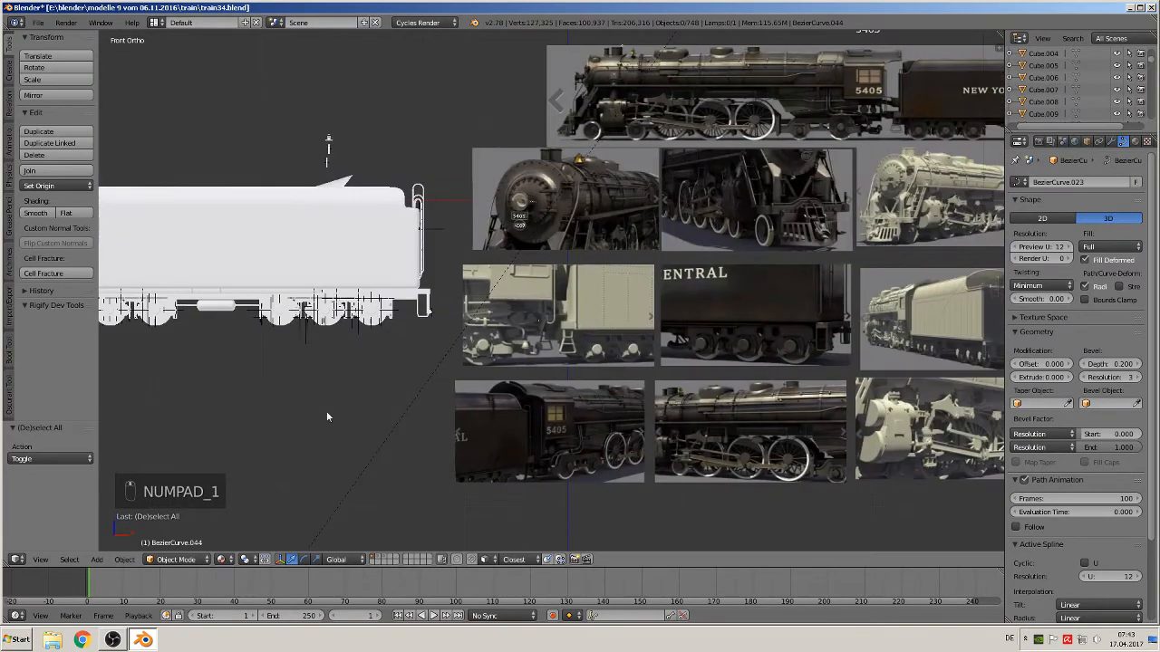
{"action": "scroll", "coordinate": [473, 349], "scroll_direction": "up", "scroll_amount": 1}
{"action": "middle_click_drag", "start_coordinate": [558, 345], "coordinate": [297, 459], "text": "shift"}
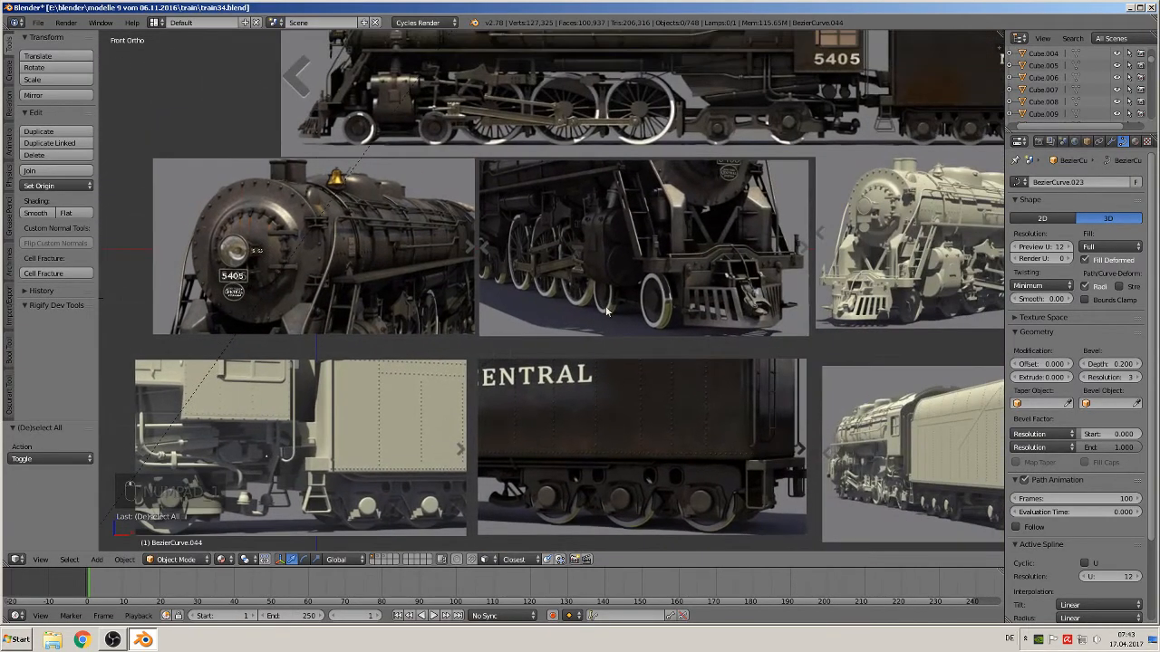
{"action": "middle_click_drag", "start_coordinate": [603, 318], "coordinate": [577, 483], "text": "shift"}
{"action": "scroll", "coordinate": [812, 331], "scroll_direction": "up", "scroll_amount": 3}
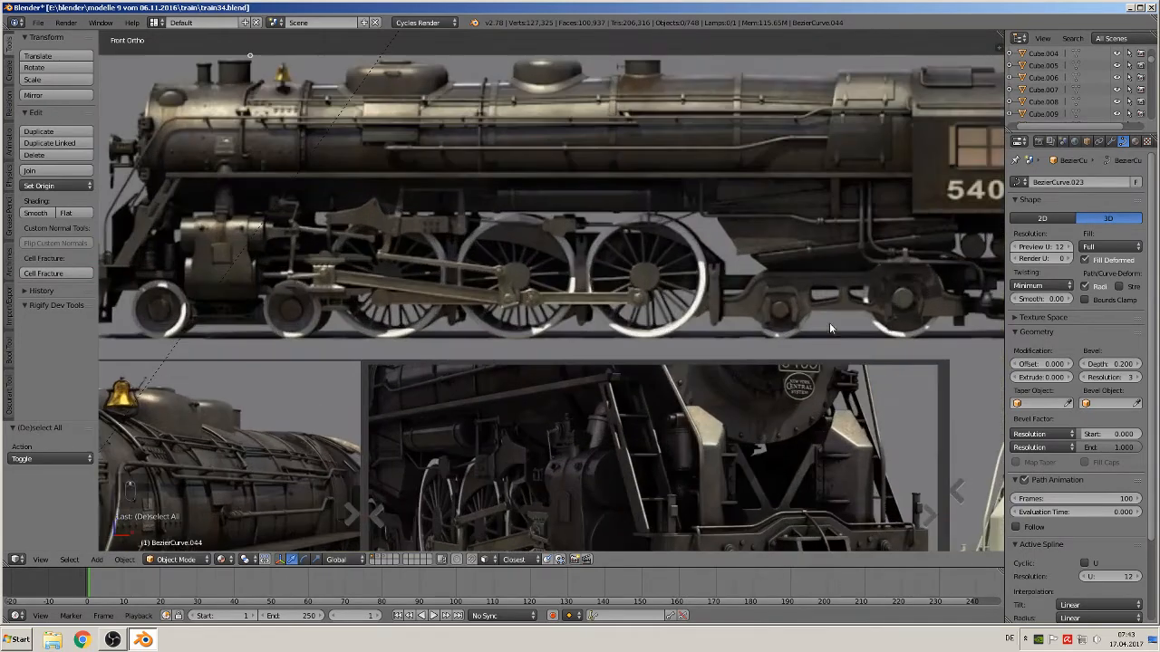
{"action": "scroll", "coordinate": [826, 327], "scroll_direction": "up", "scroll_amount": 2}
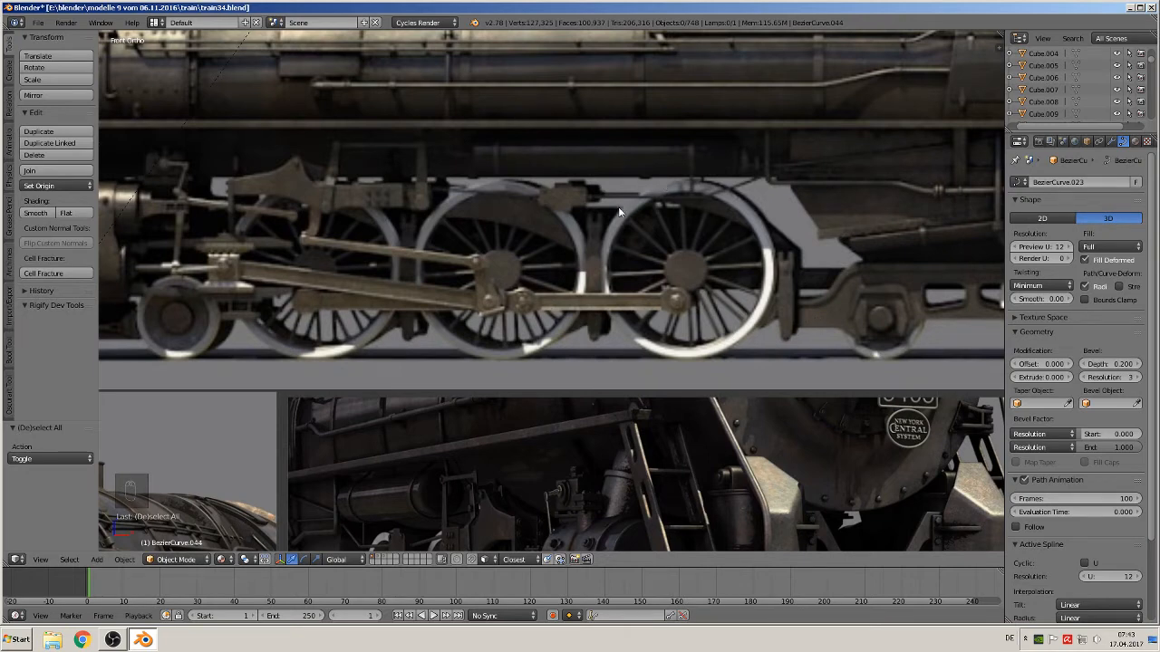
Examine the reference photos of the pipes running along the frame below the cab
{"action": "middle_click_drag", "start_coordinate": [618, 207], "coordinate": [522, 316], "text": "shift"}
{"action": "scroll", "coordinate": [451, 332], "scroll_direction": "up", "scroll_amount": 6}
{"action": "scroll", "coordinate": [399, 324], "scroll_direction": "down", "scroll_amount": 2}
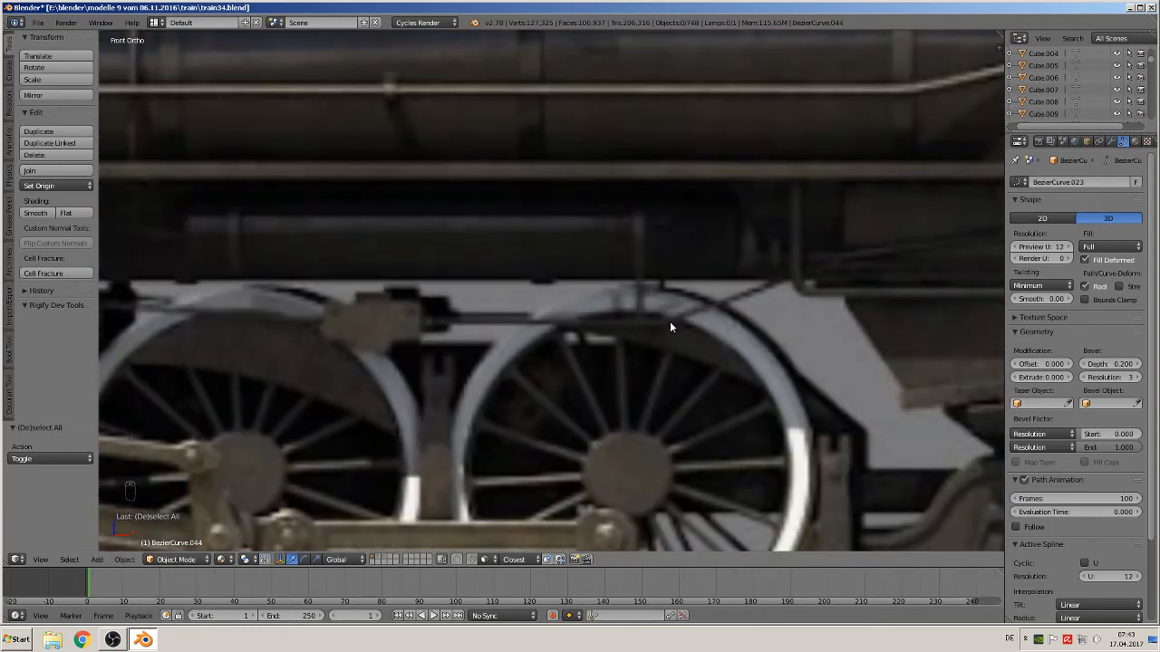
{"action": "middle_click_drag", "start_coordinate": [670, 320], "coordinate": [435, 311], "text": "shift"}
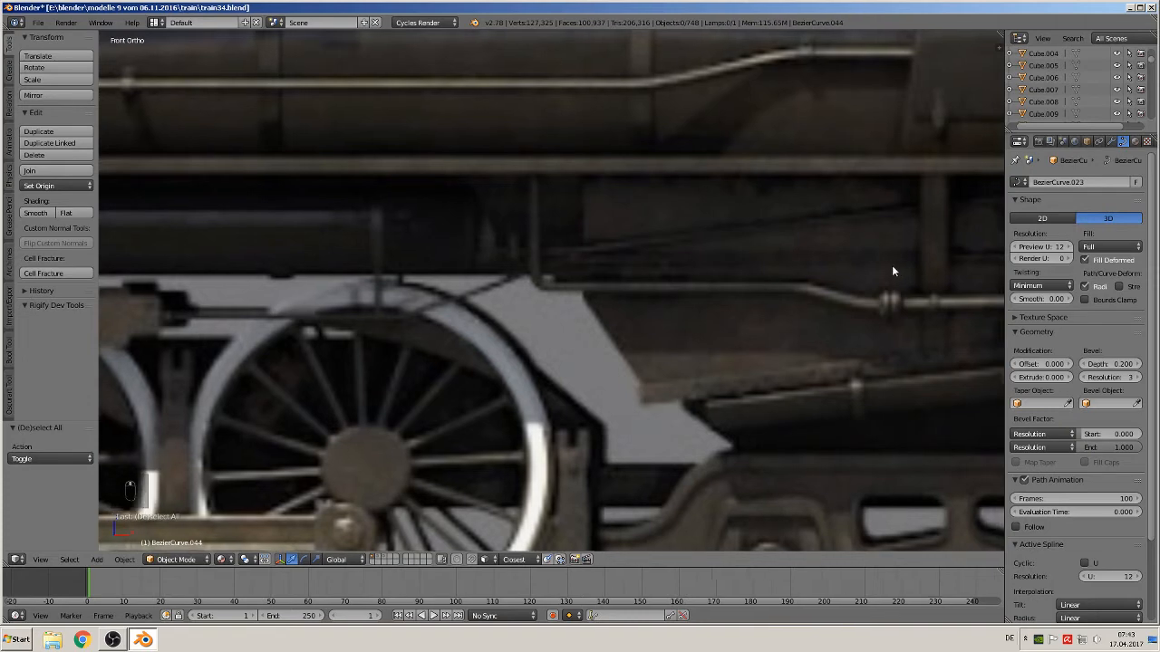
{"action": "middle_click_drag", "start_coordinate": [893, 270], "coordinate": [614, 261], "text": "shift"}
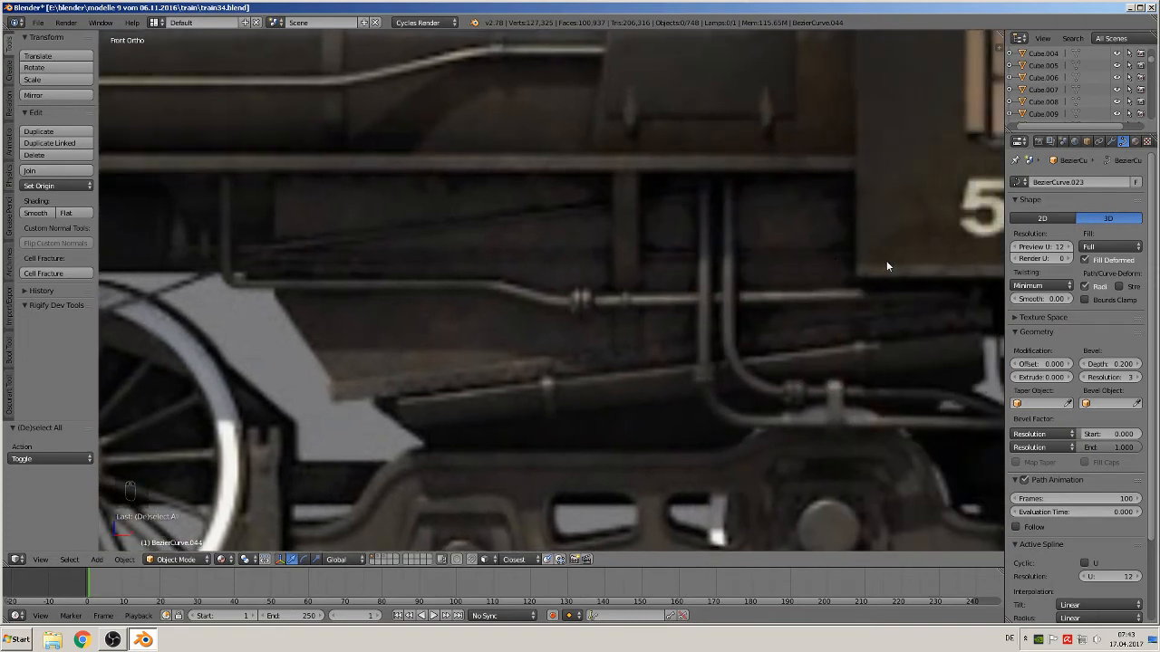
{"action": "scroll", "coordinate": [792, 312], "scroll_direction": "down", "scroll_amount": 5}
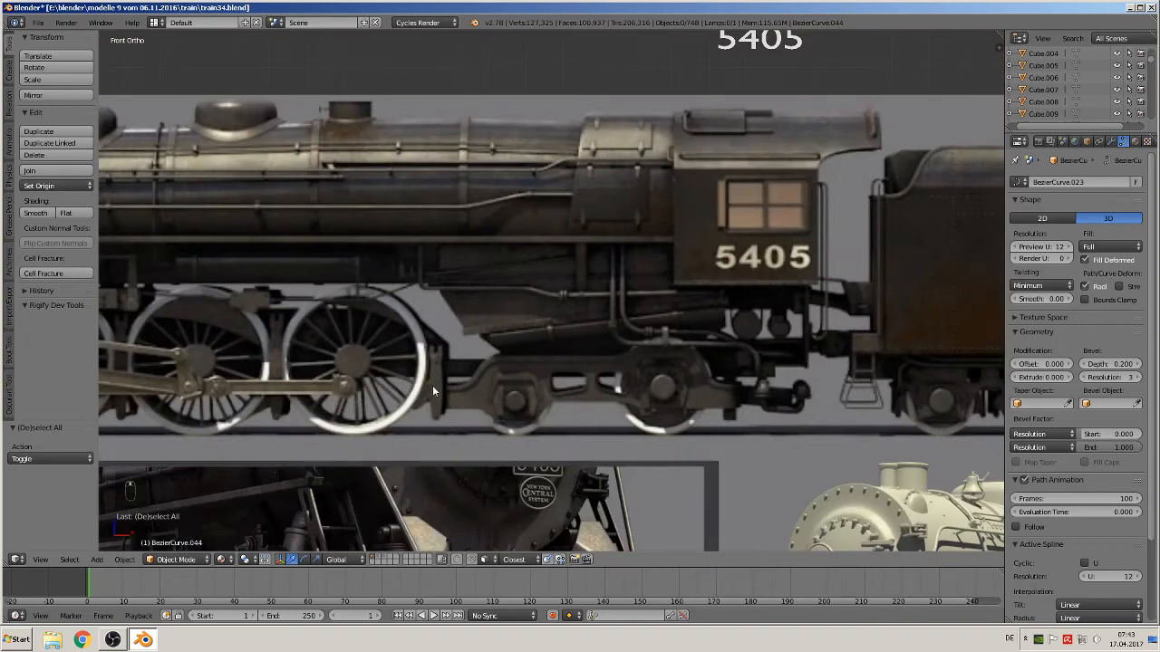
{"action": "middle_click_drag", "start_coordinate": [432, 386], "coordinate": [296, 464], "text": "shift"}
{"action": "scroll", "coordinate": [347, 504], "scroll_direction": "down", "scroll_amount": 2}
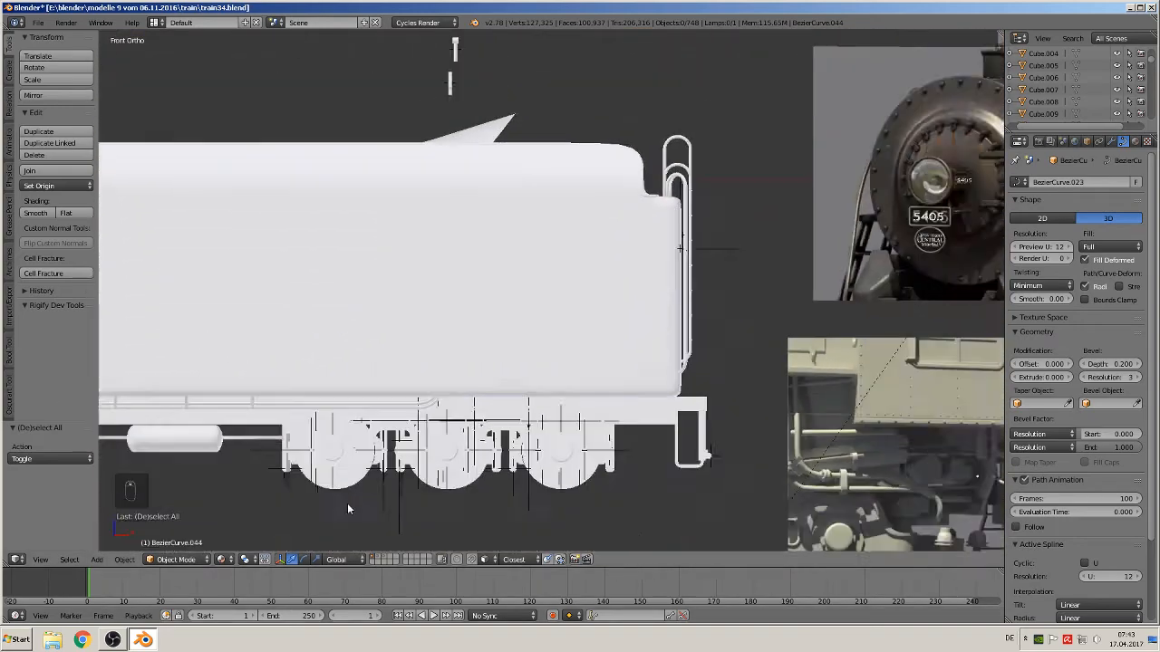
{"action": "scroll", "coordinate": [348, 509], "scroll_direction": "down", "scroll_amount": 7}
{"action": "middle_click_drag", "start_coordinate": [422, 465], "coordinate": [888, 419], "text": "shift"}
Add a cube at the 3D cursor beside the air tank and scale it down to a small block
{"action": "scroll", "coordinate": [693, 317], "scroll_direction": "up", "scroll_amount": 7}
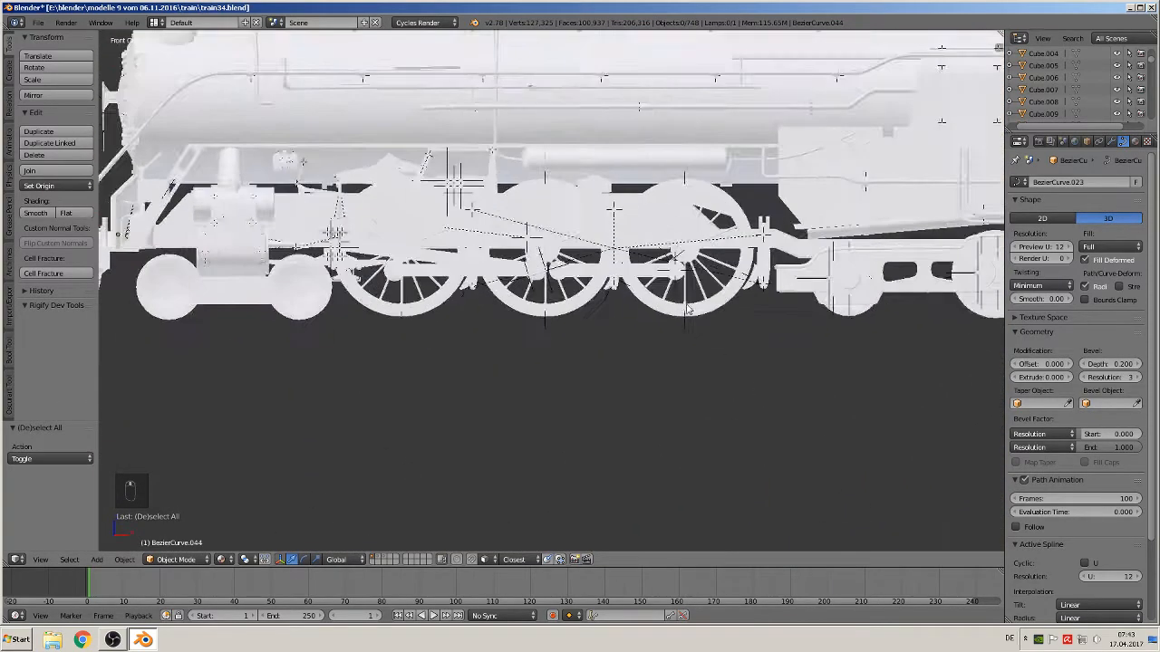
{"action": "scroll", "coordinate": [687, 310], "scroll_direction": "up", "scroll_amount": 6}
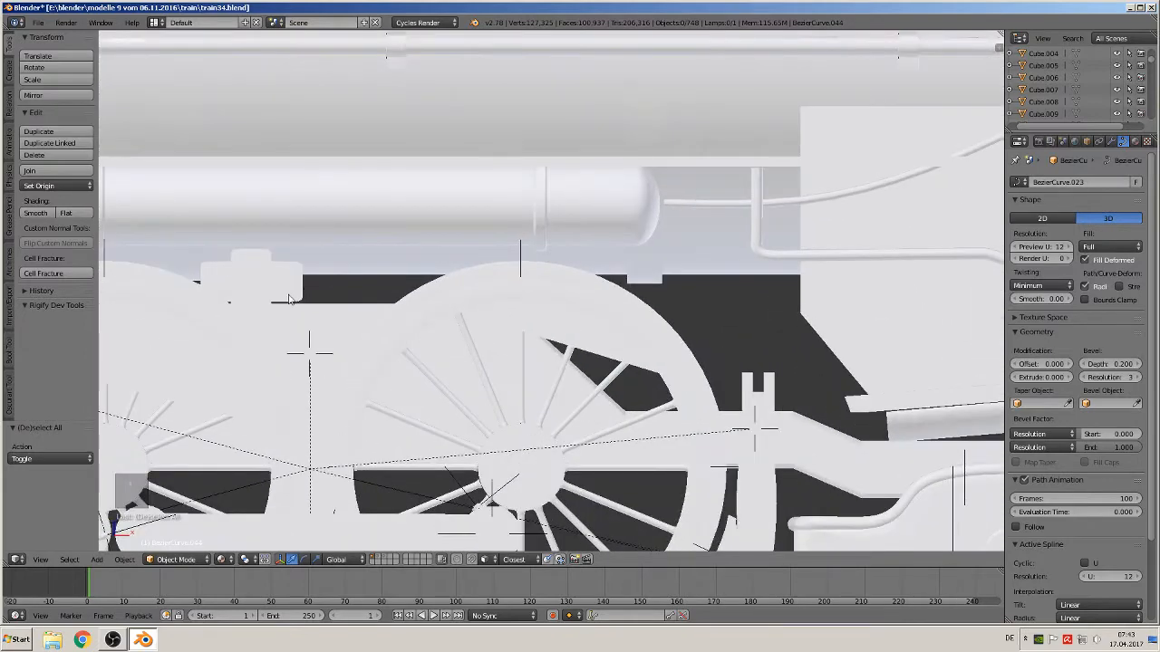
{"action": "scroll", "coordinate": [575, 357], "scroll_direction": "down", "scroll_amount": 3}
{"action": "scroll", "coordinate": [626, 344], "scroll_direction": "up", "scroll_amount": 4}
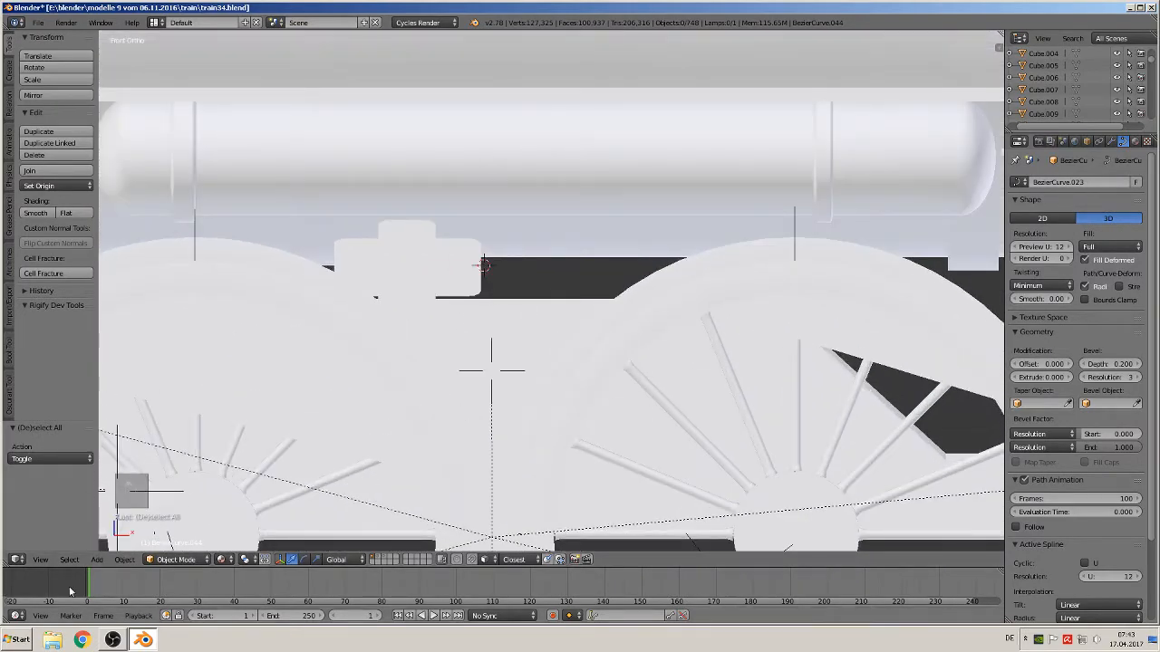
{"action": "left_click", "coordinate": [97, 559]}
{"action": "mouse_move", "coordinate": [112, 546]}
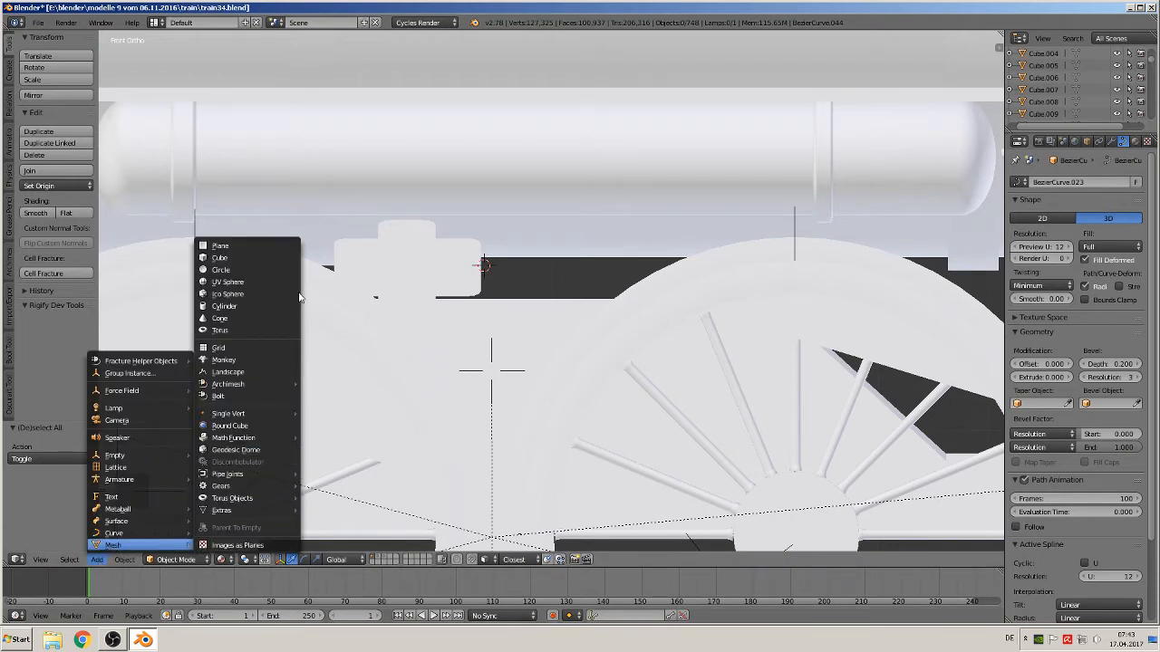
{"action": "left_click", "coordinate": [281, 259]}
{"action": "key", "text": "s"}
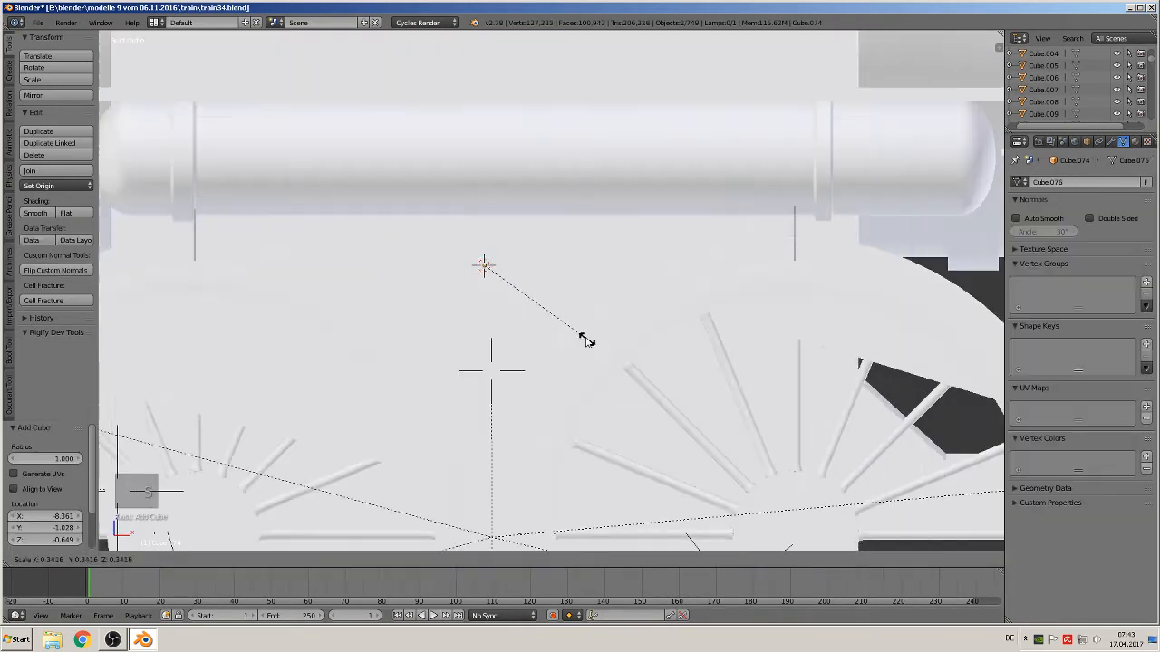
{"action": "left_click", "coordinate": [487, 291]}
{"action": "key", "text": "s"}
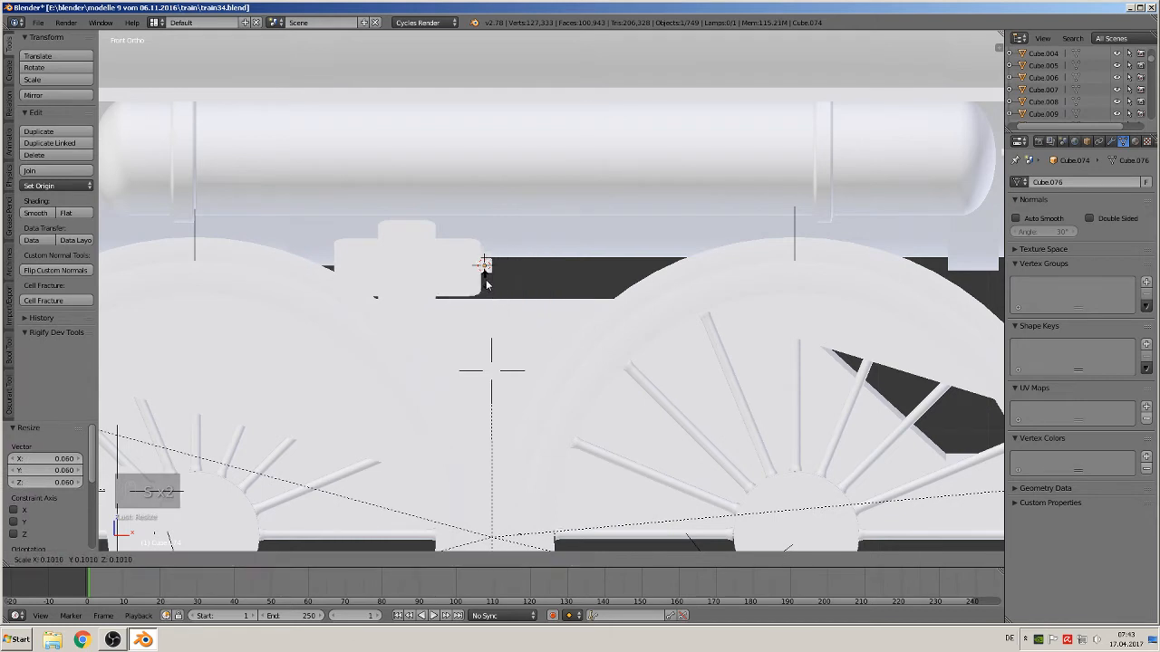
{"action": "left_click", "coordinate": [486, 280]}
{"action": "middle_click_drag", "start_coordinate": [535, 311], "coordinate": [461, 331], "text": "shift"}
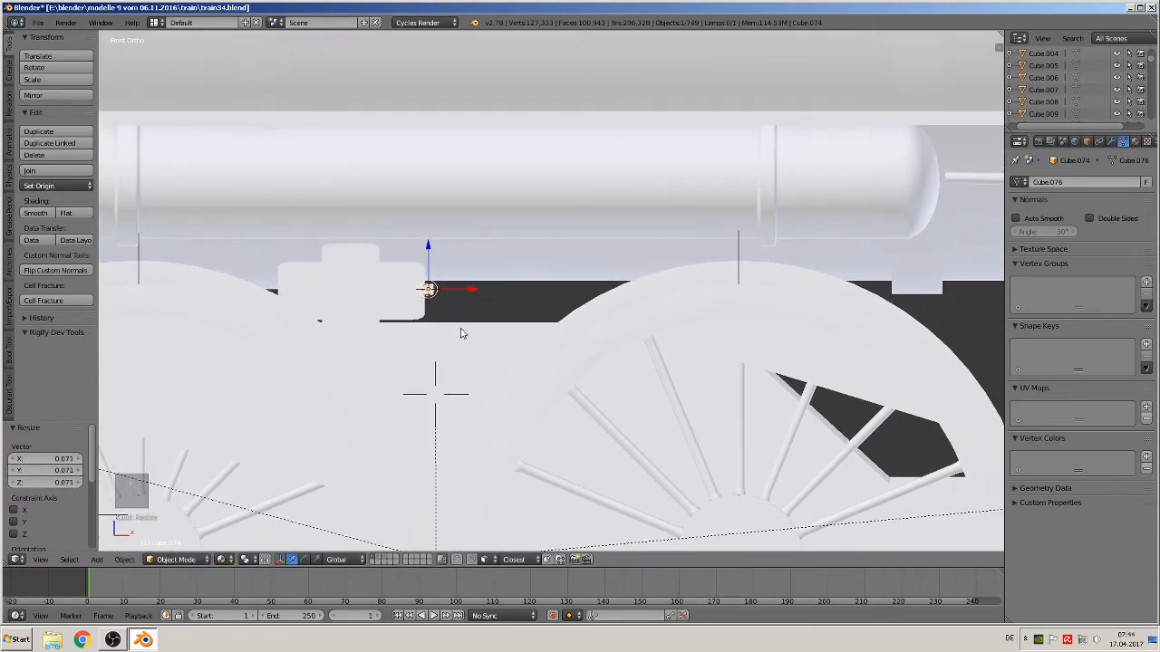
Select the cube's end face in edit mode, then move the cube -0.364 along Y against the locomotive side
{"action": "key", "text": "Tab"}
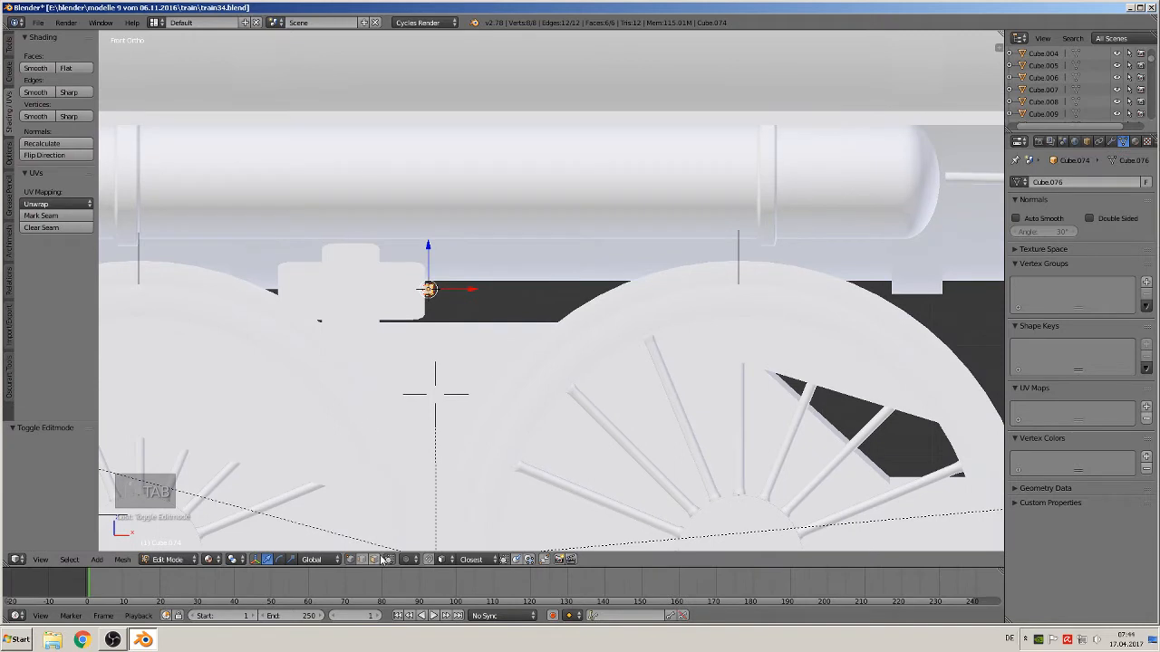
{"action": "middle_click_drag", "start_coordinate": [488, 289], "coordinate": [453, 286]}
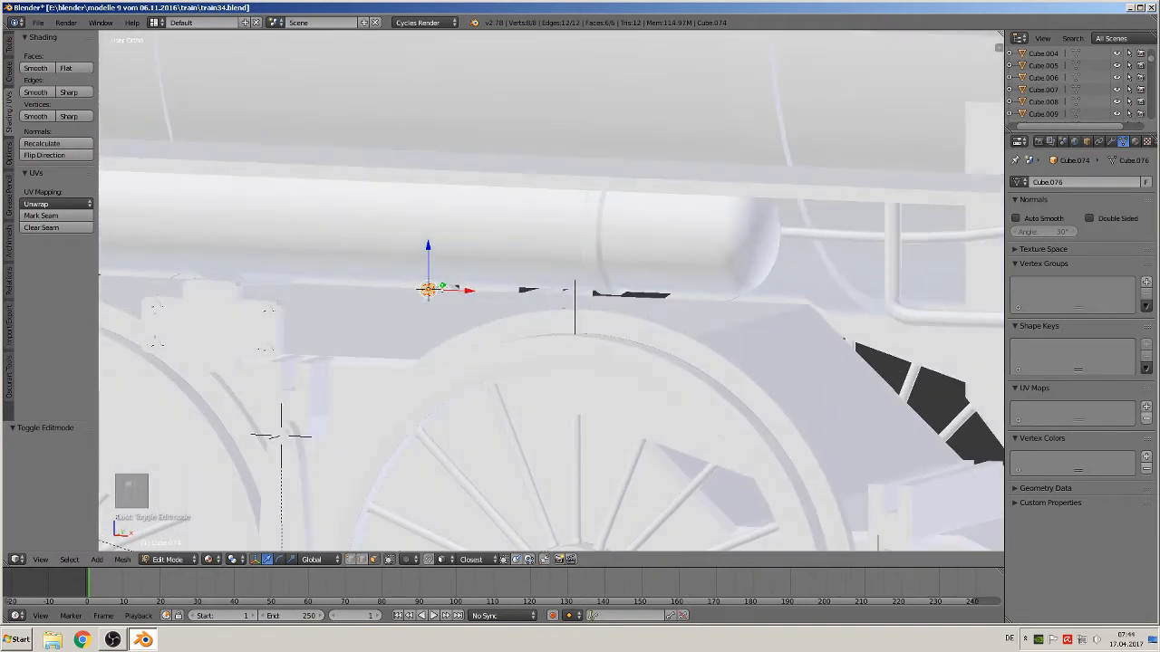
{"action": "right_click", "coordinate": [428, 289]}
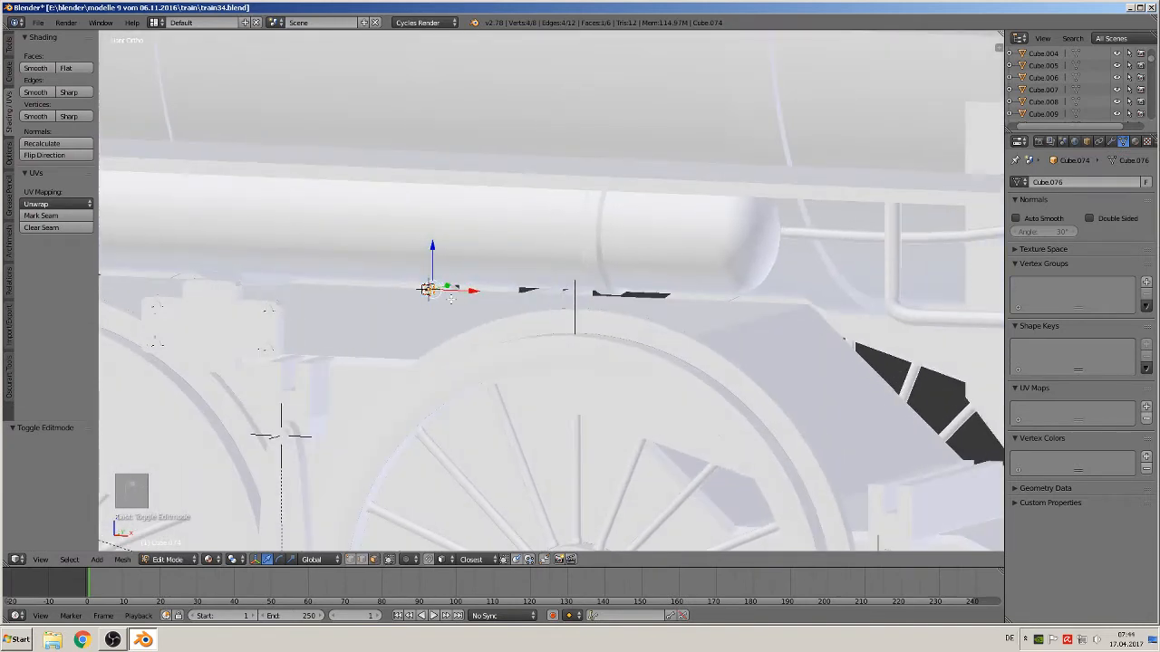
{"action": "key", "text": "Tab"}
{"action": "middle_click_drag", "start_coordinate": [459, 277], "coordinate": [434, 326]}
{"action": "scroll", "coordinate": [457, 280], "scroll_direction": "down", "scroll_amount": 1}
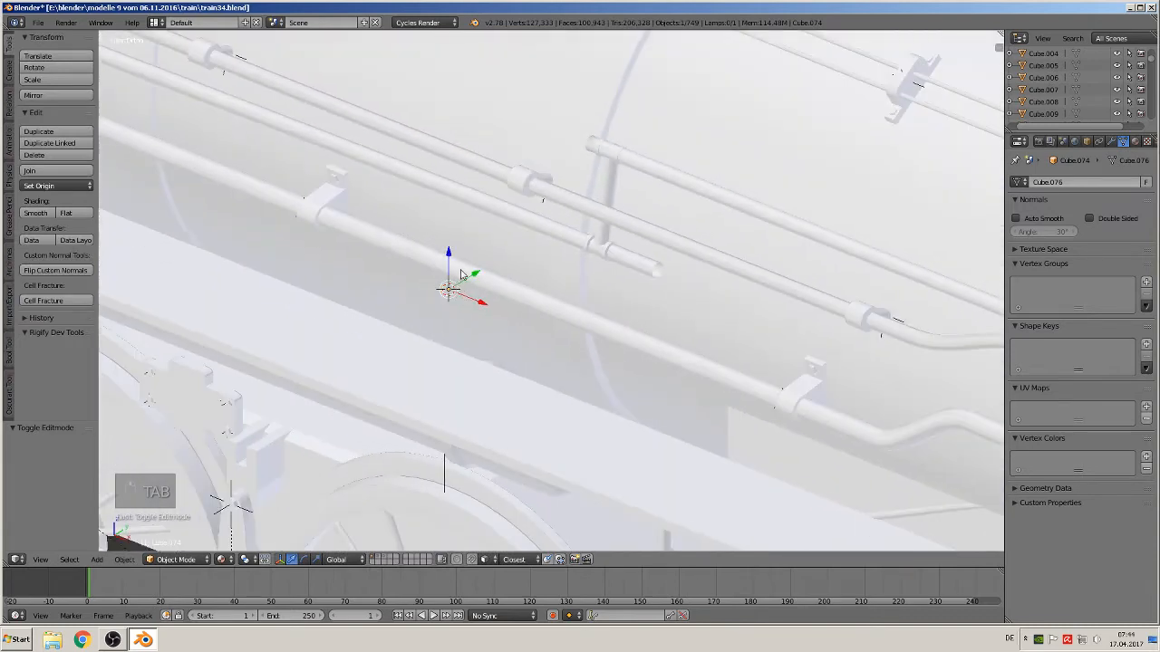
{"action": "left_click_drag", "start_coordinate": [461, 273], "coordinate": [471, 282]}
{"action": "left_click_drag", "start_coordinate": [277, 405], "coordinate": [272, 429]}
{"action": "key", "text": "KP_1"}
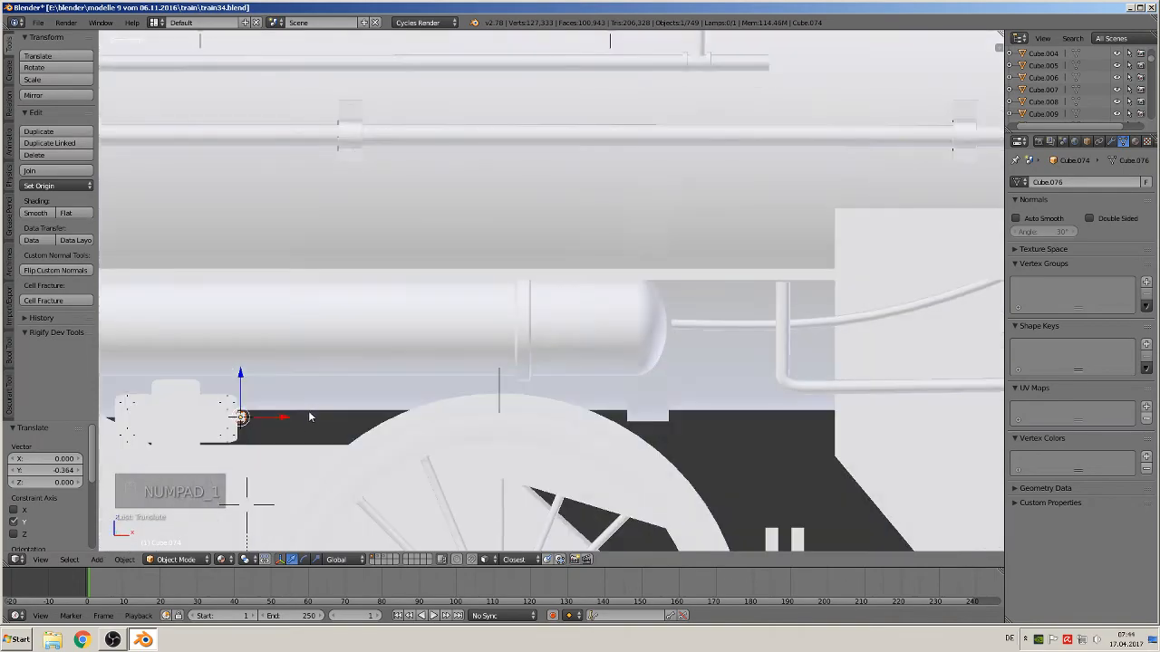
Move the cube's selected end face 0.45 along X in edit mode to lengthen it
{"action": "scroll", "coordinate": [311, 419], "scroll_direction": "down", "scroll_amount": 3}
{"action": "middle_click_drag", "start_coordinate": [415, 387], "coordinate": [685, 299], "text": "shift"}
{"action": "scroll", "coordinate": [360, 344], "scroll_direction": "up", "scroll_amount": 2}
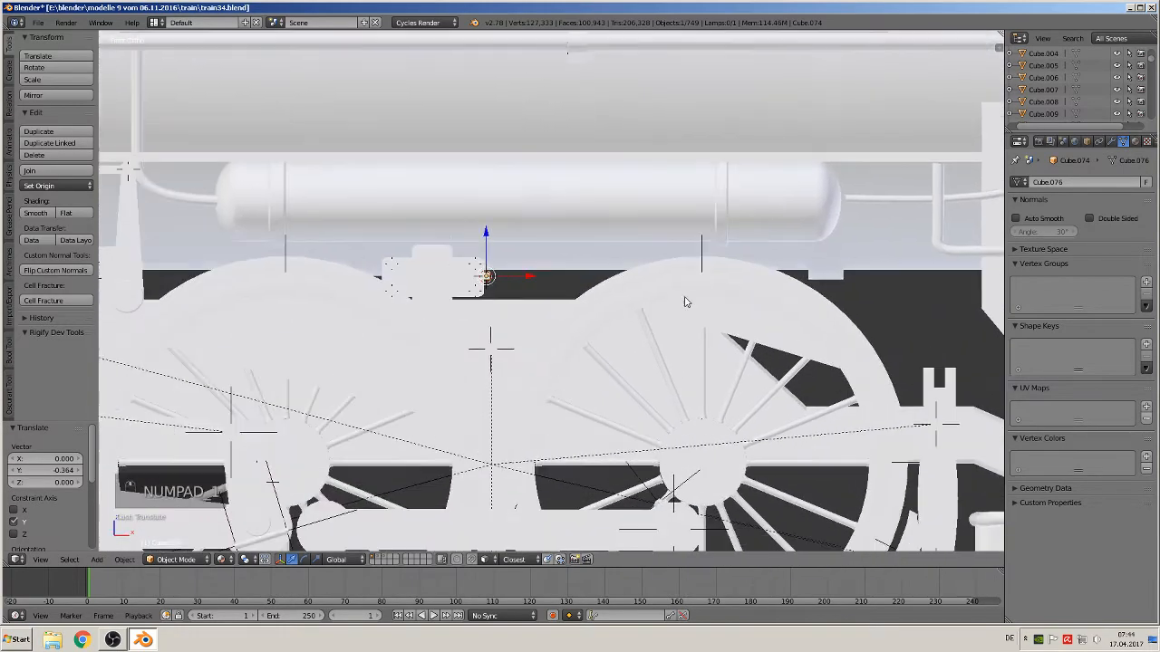
{"action": "key", "text": "Tab"}
{"action": "middle_click_drag", "start_coordinate": [481, 280], "coordinate": [509, 300]}
{"action": "scroll", "coordinate": [509, 300], "scroll_direction": "up", "scroll_amount": 2}
{"action": "key", "text": "KP_1"}
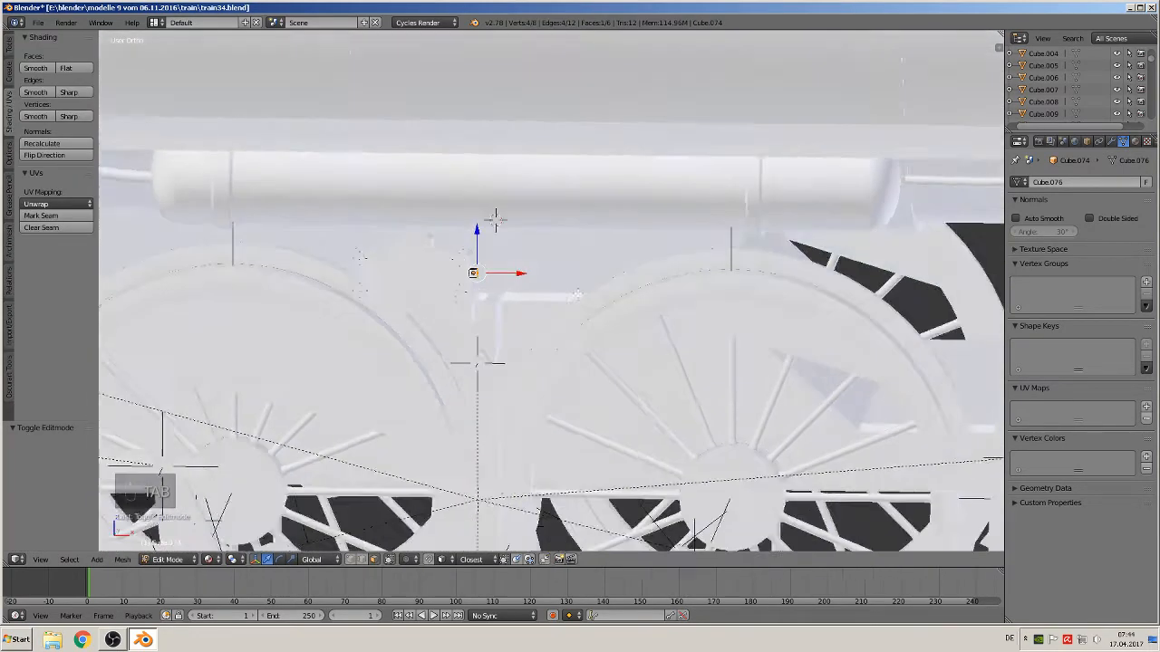
{"action": "scroll", "coordinate": [587, 296], "scroll_direction": "down", "scroll_amount": 2}
{"action": "scroll", "coordinate": [588, 295], "scroll_direction": "down", "scroll_amount": 1}
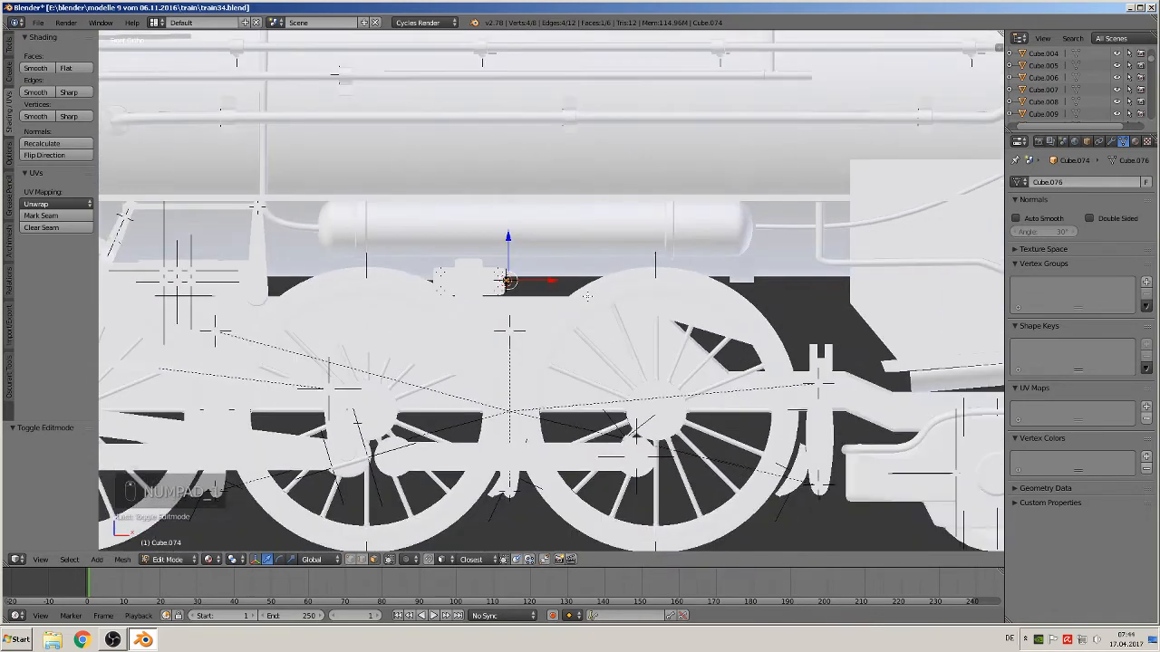
{"action": "left_click_drag", "start_coordinate": [557, 283], "coordinate": [788, 276]}
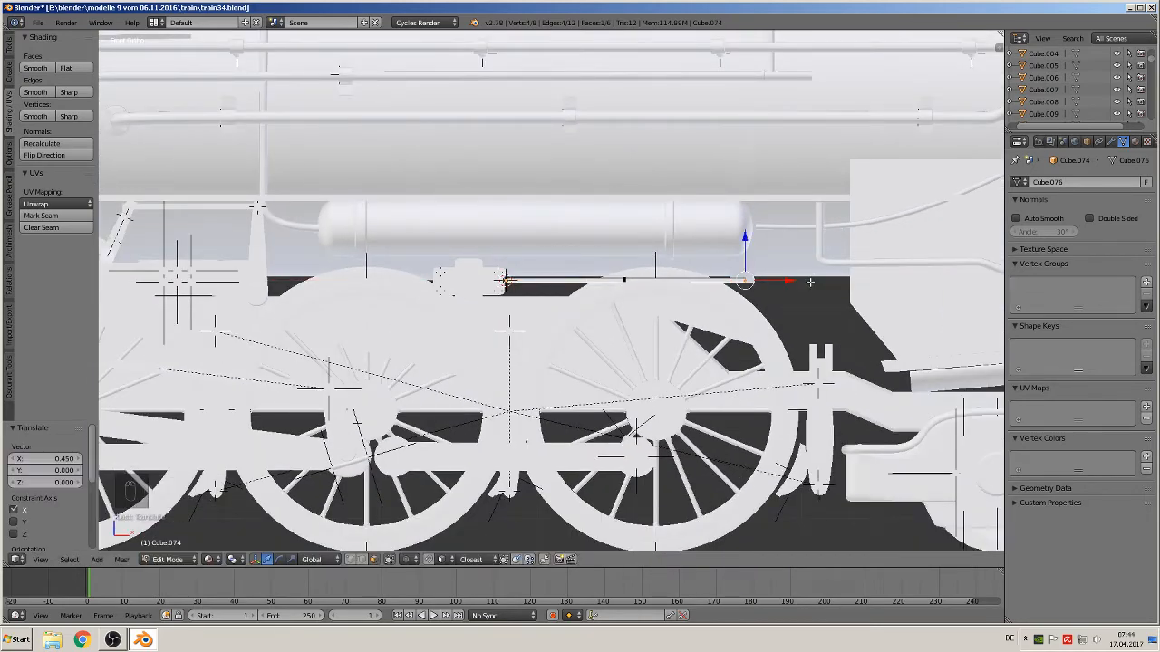
{"action": "middle_click_drag", "start_coordinate": [788, 275], "coordinate": [553, 288], "text": "shift"}
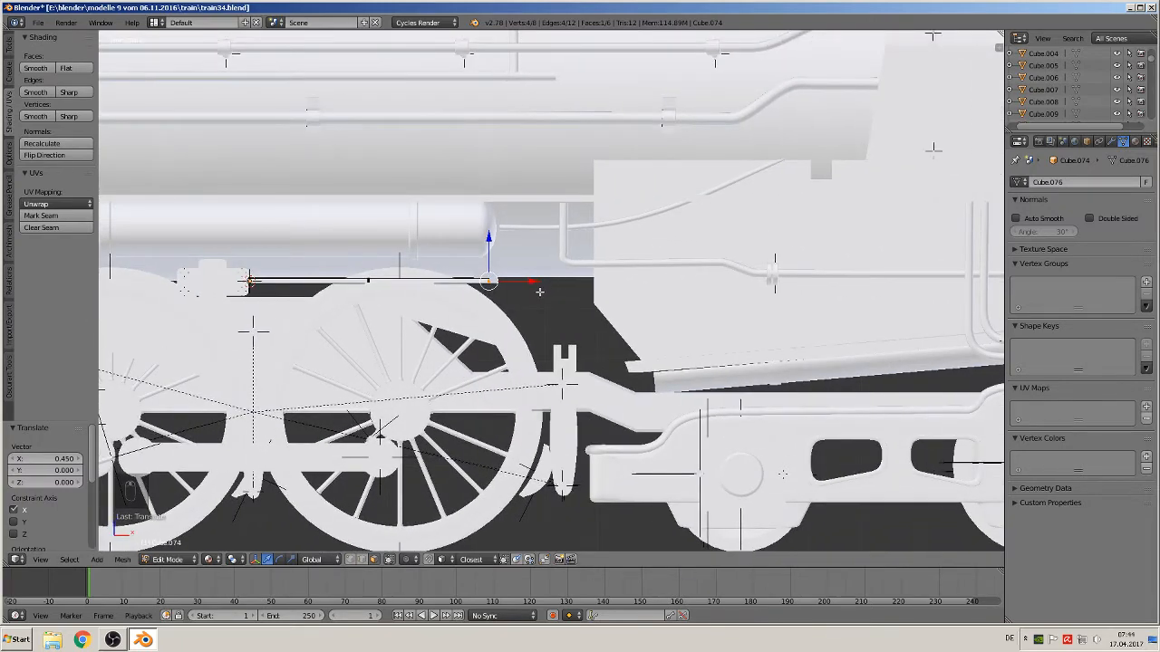
Extrude the end face upward at an angle, then extrude it 0.894 along X toward the cab, and deselect all
{"action": "key", "text": "e"}
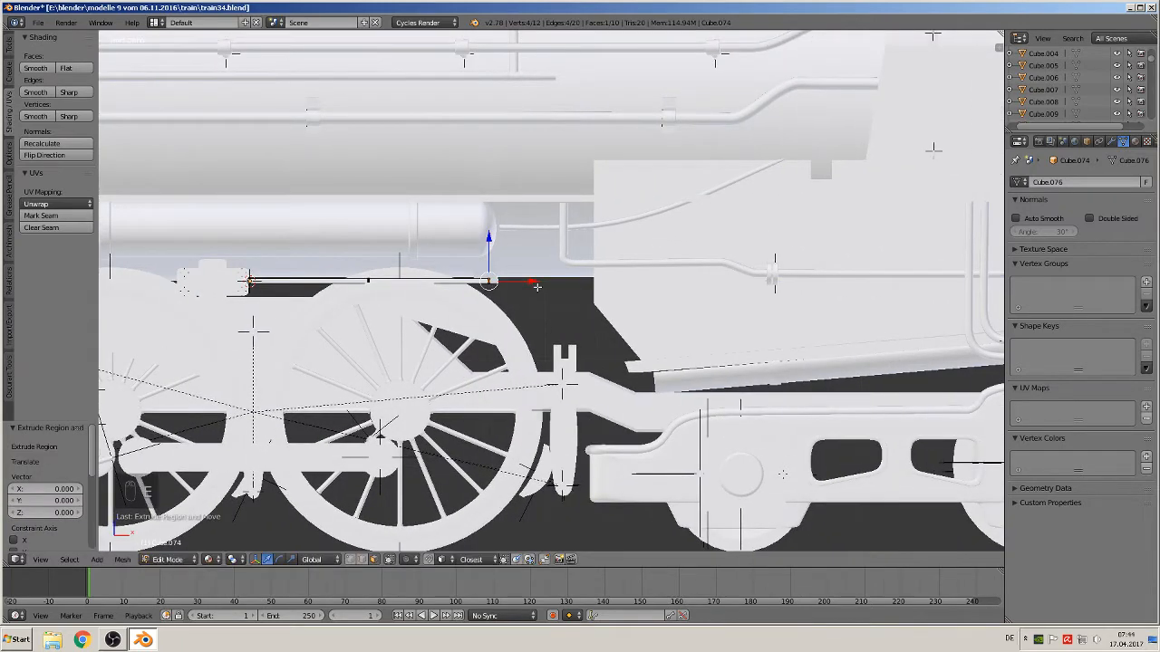
{"action": "left_click_drag", "start_coordinate": [569, 283], "coordinate": [569, 283]}
{"action": "left_click_drag", "start_coordinate": [524, 250], "coordinate": [527, 207]}
{"action": "key", "text": "e"}
{"action": "right_click", "coordinate": [528, 209]}
{"action": "left_click_drag", "start_coordinate": [566, 247], "coordinate": [936, 282]}
{"action": "key", "text": "Return"}
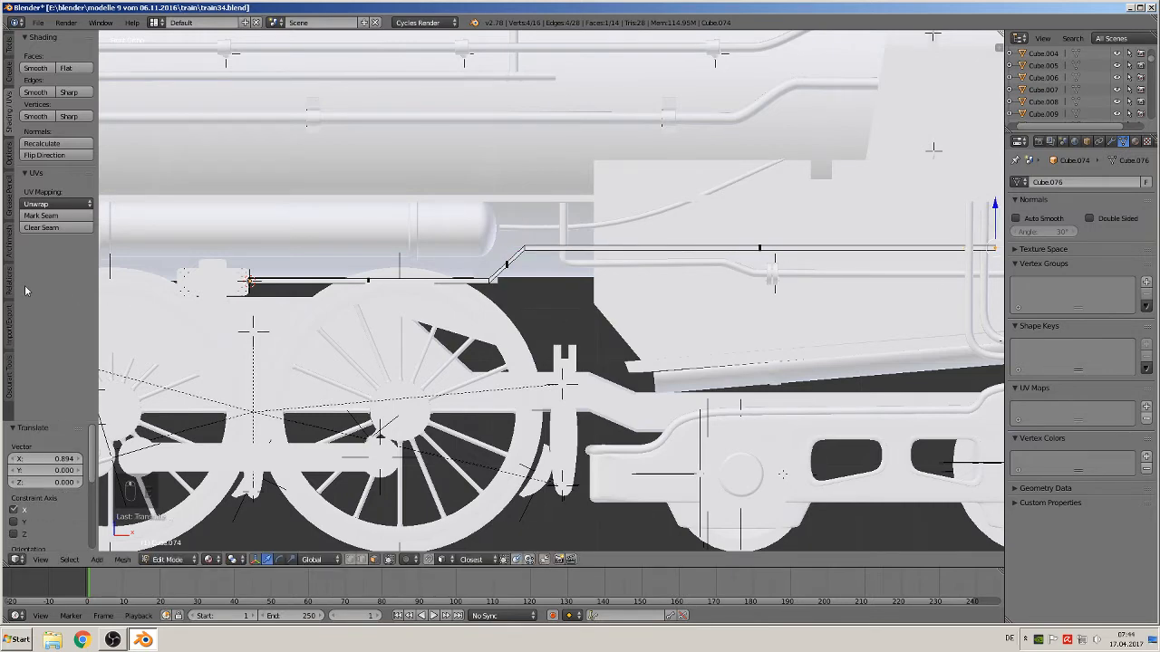
{"action": "scroll", "coordinate": [528, 238], "scroll_direction": "down", "scroll_amount": 5, "text": "ctrl"}
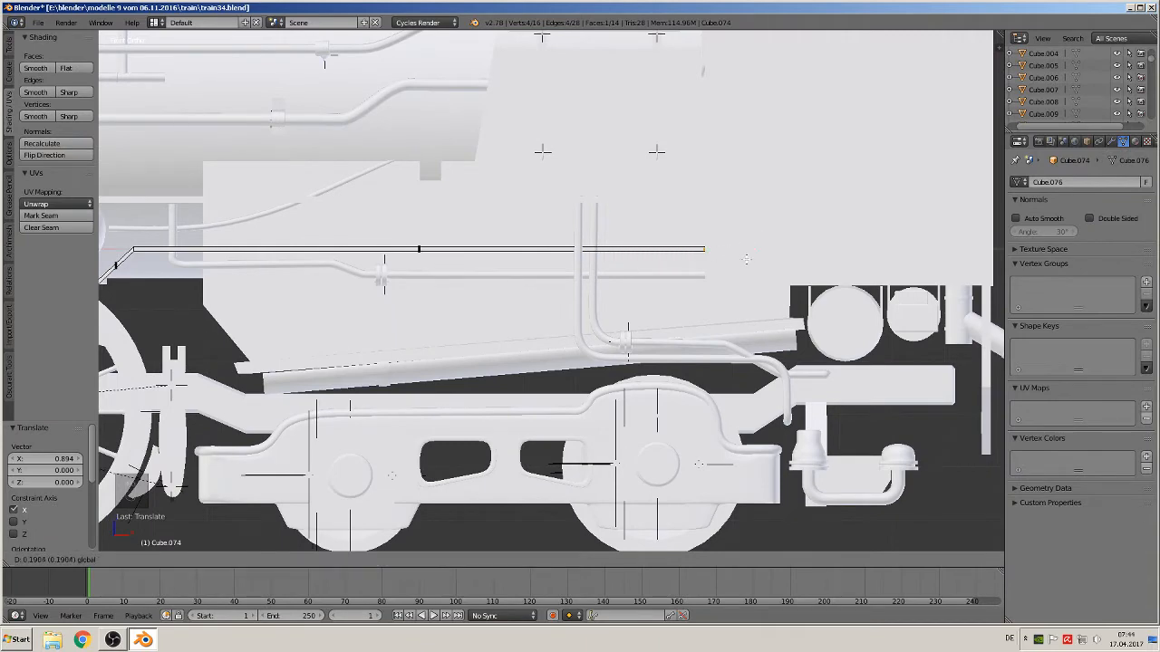
{"action": "key", "text": "Tab"}
{"action": "key", "text": "a"}
{"action": "key", "text": "a"}
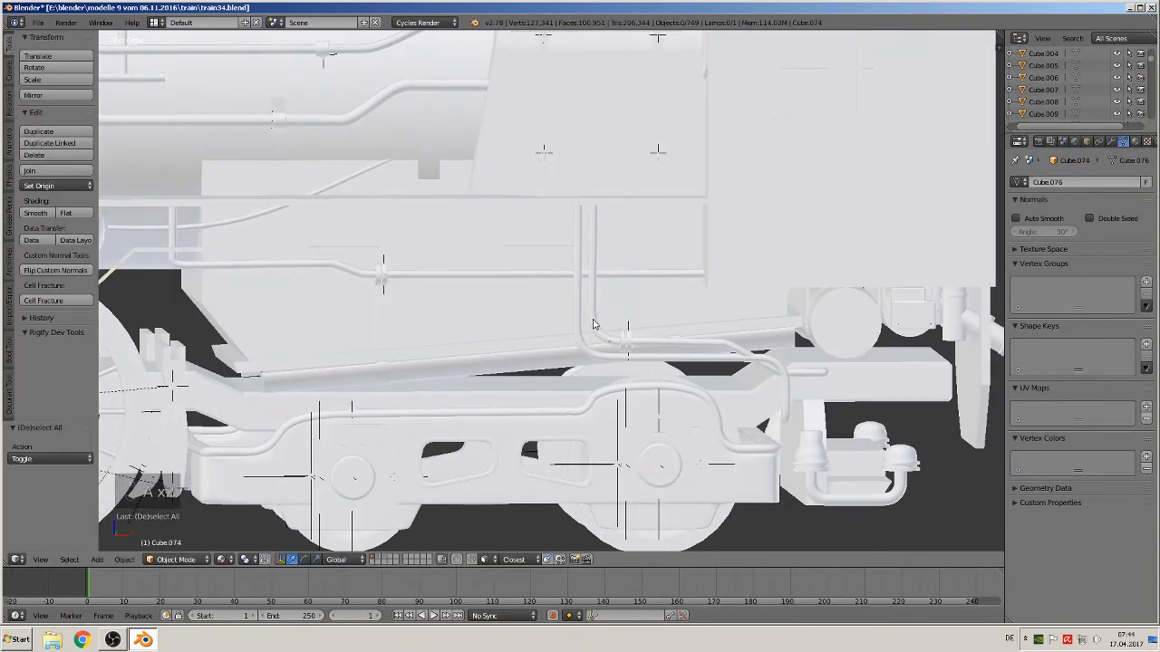
Select the angled curve pipe beside the air tank, inspect it in edit mode, undo the last change, and deselect all
{"action": "mouse_move", "coordinate": [613, 326]}
{"action": "middle_mouse_down"}
{"action": "mouse_move", "coordinate": [620, 347]}
{"action": "mouse_move", "coordinate": [599, 333]}
{"action": "middle_mouse_up"}
{"action": "scroll", "coordinate": [600, 334], "scroll_direction": "down", "scroll_amount": 1}
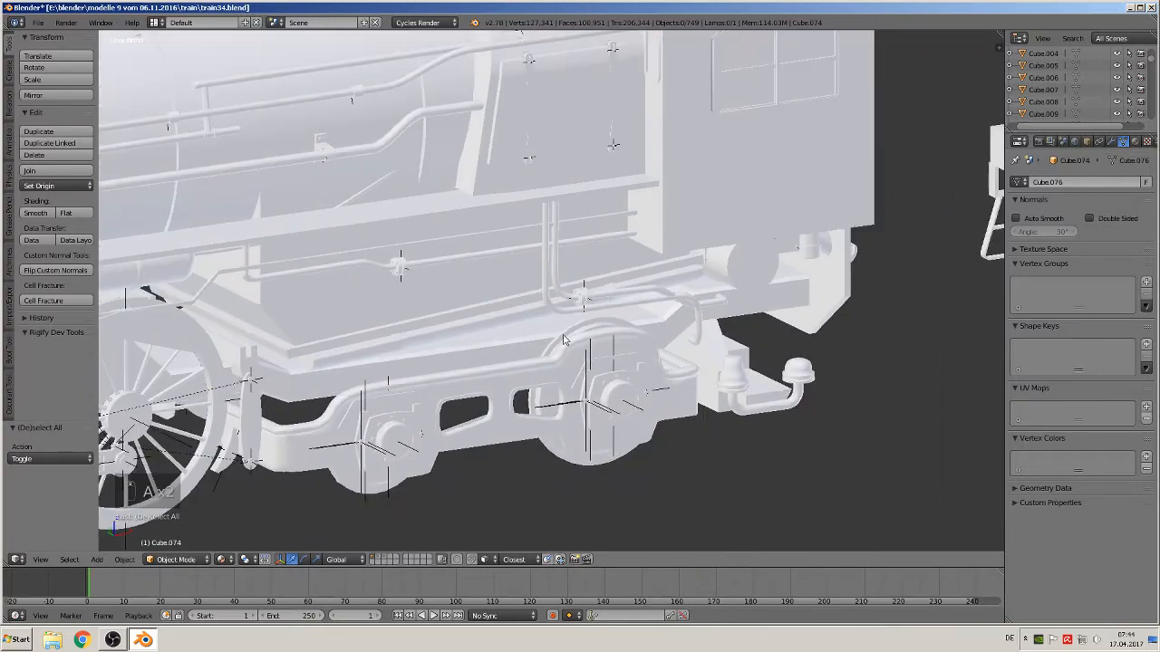
{"action": "middle_click_drag", "start_coordinate": [390, 328], "coordinate": [477, 209], "text": "shift"}
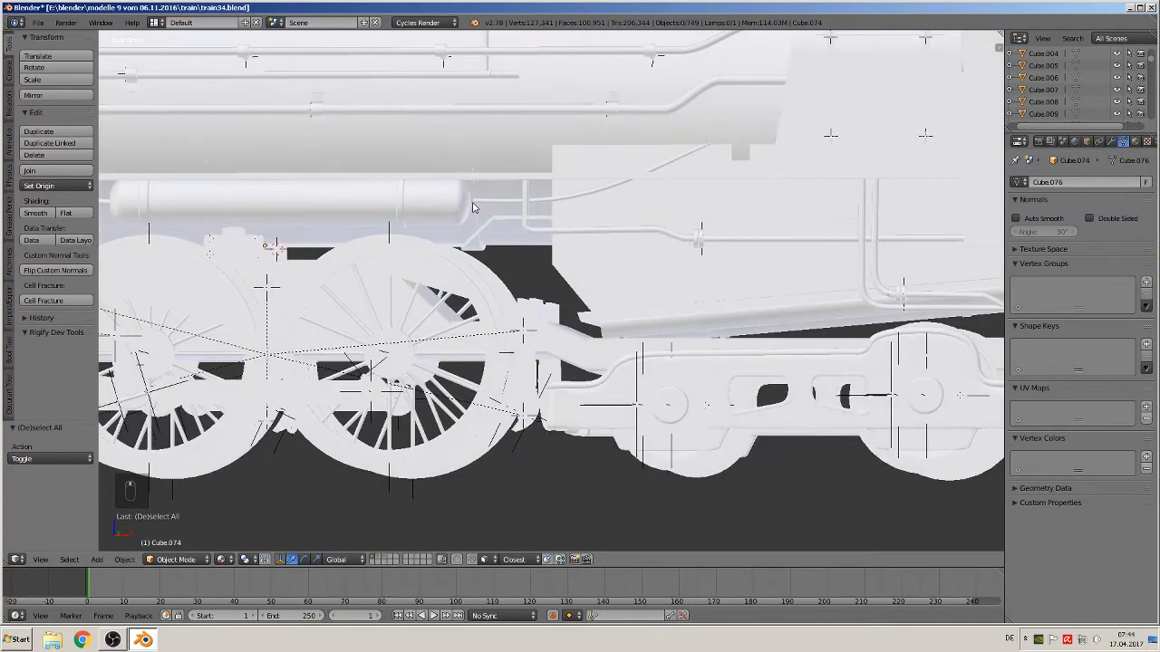
{"action": "right_click", "coordinate": [476, 201]}
{"action": "key", "text": "Tab"}
{"action": "right_click", "coordinate": [483, 200]}
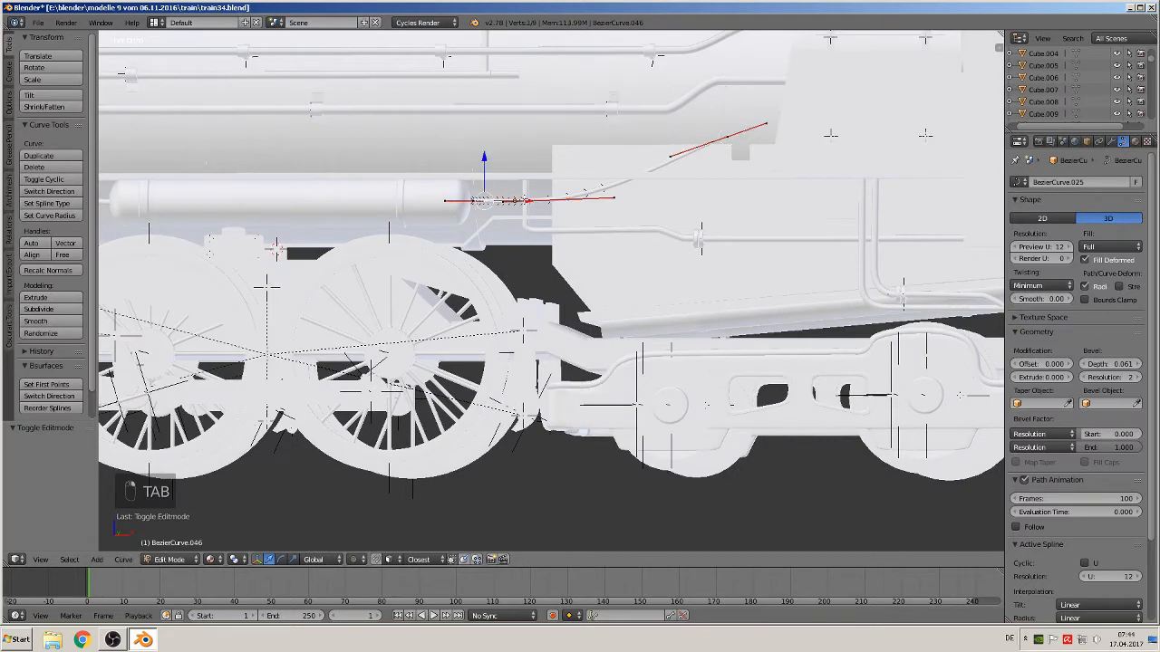
{"action": "key", "text": "Tab"}
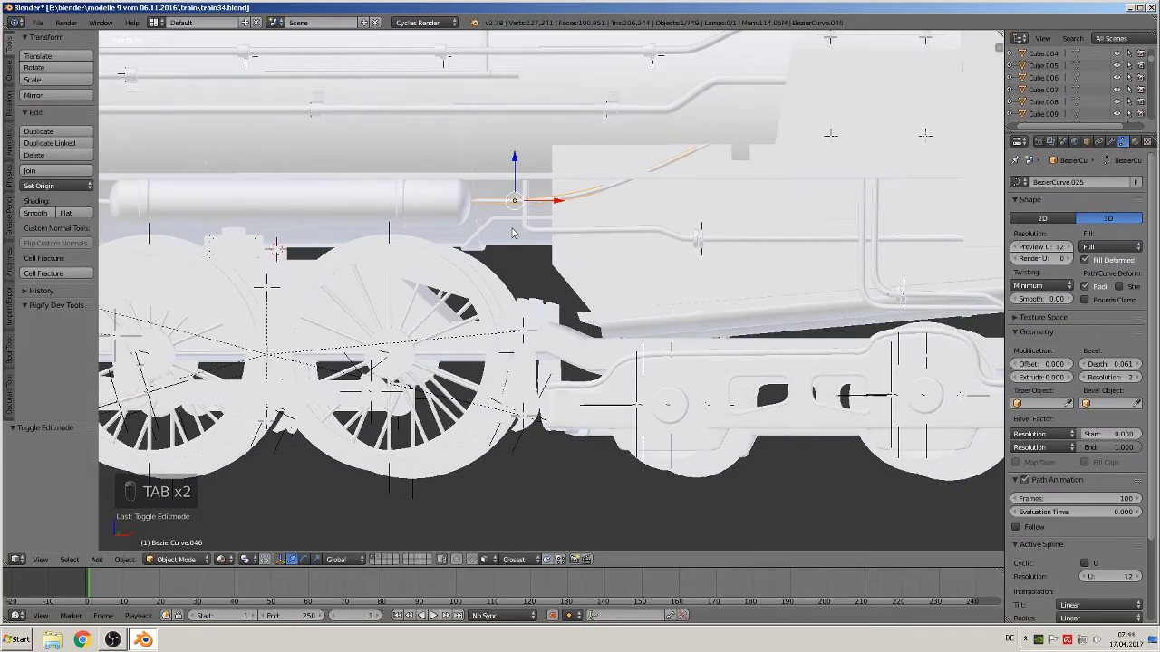
{"action": "key", "text": "Tab"}
{"action": "key", "text": "ctrl+z"}
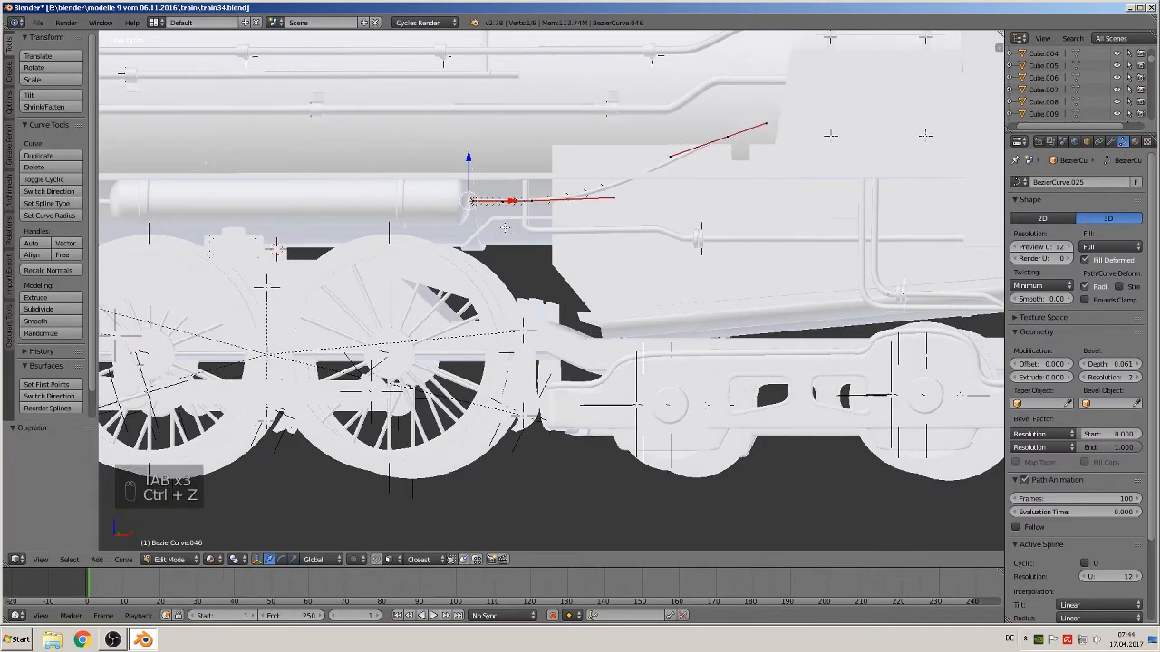
{"action": "key", "text": "Tab"}
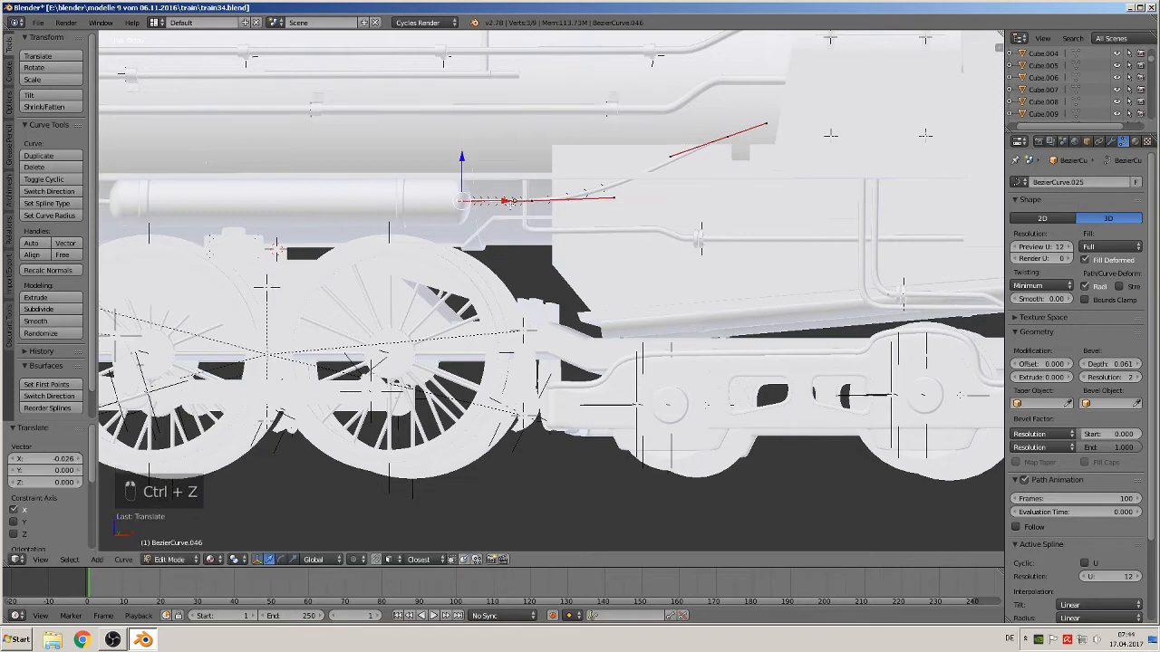
{"action": "scroll", "coordinate": [521, 250], "scroll_direction": "down", "scroll_amount": 3}
{"action": "key", "text": "a"}
{"action": "key", "text": "a"}
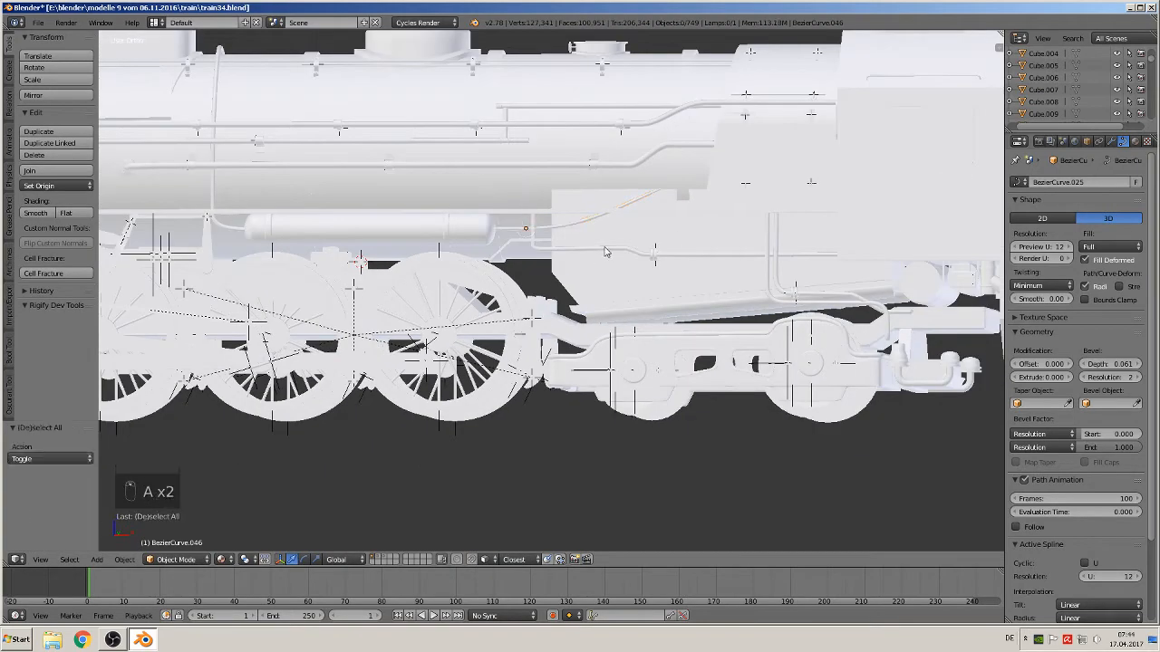
Select the box under the cab's rear frame, inspect it in edit mode, and deselect all
{"action": "scroll", "coordinate": [611, 255], "scroll_direction": "down", "scroll_amount": 1}
{"action": "key", "text": "KP_1"}
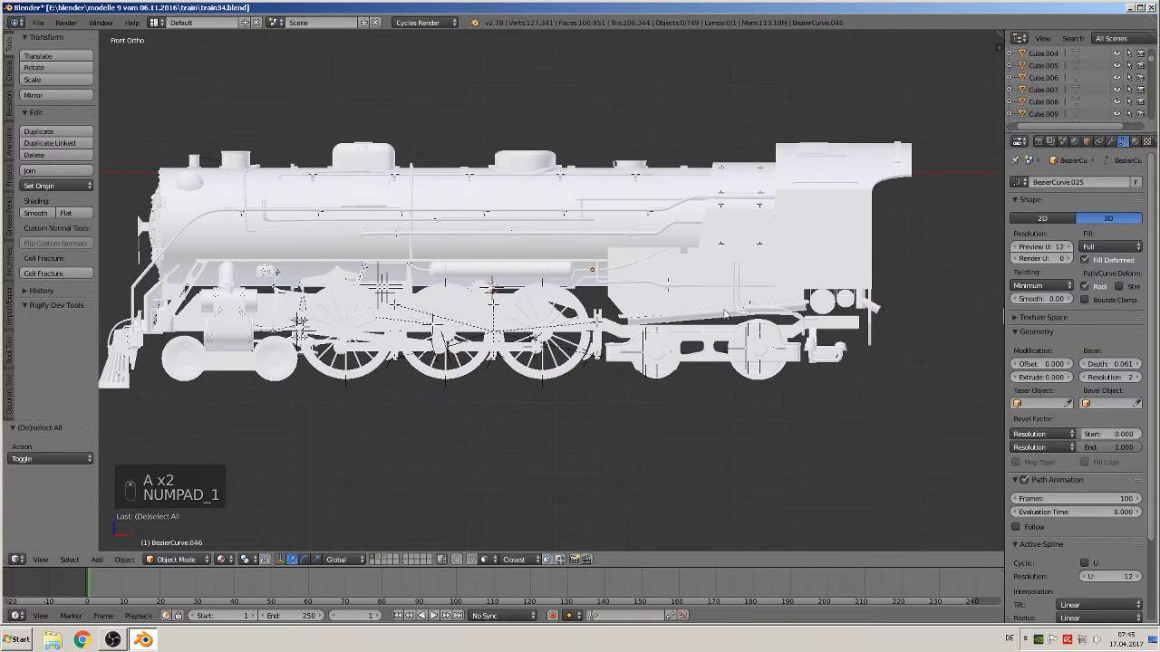
{"action": "right_click", "coordinate": [865, 336]}
{"action": "key", "text": "KP_Decimal"}
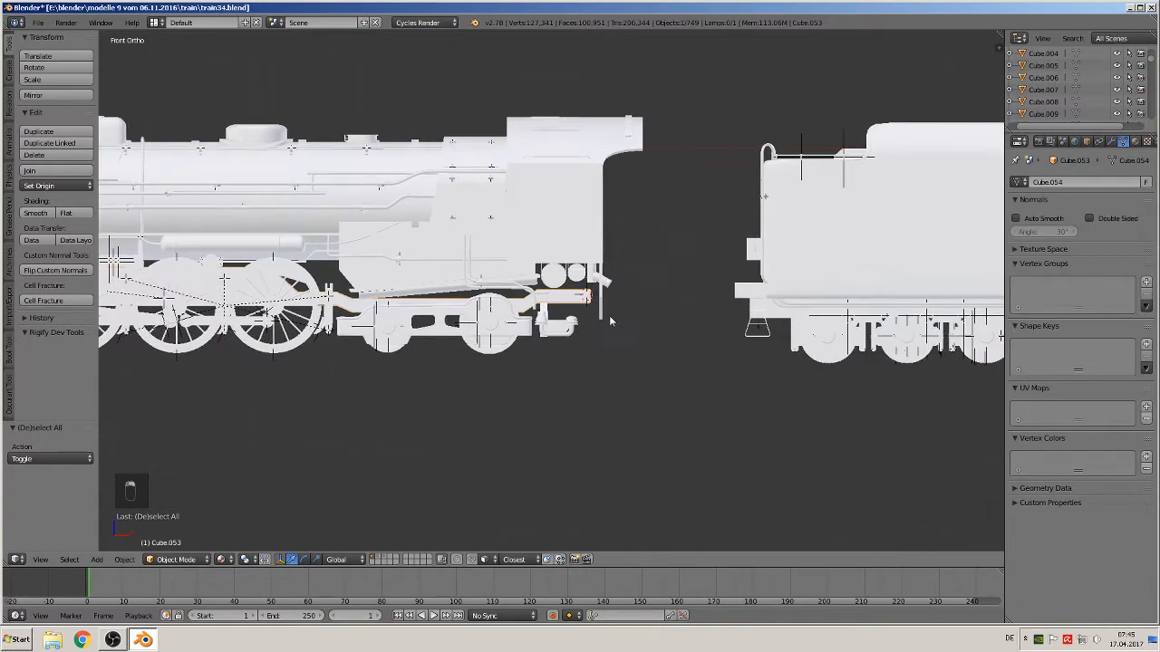
{"action": "key", "text": "Tab"}
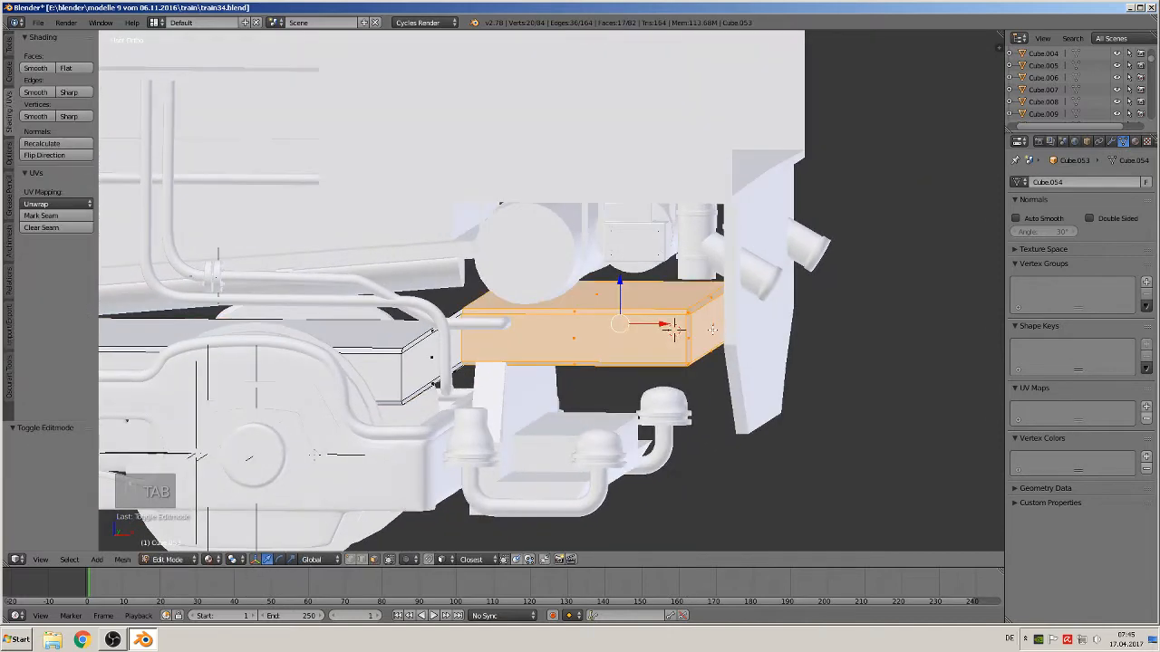
{"action": "right_click", "coordinate": [673, 329]}
{"action": "left_click_drag", "start_coordinate": [752, 325], "coordinate": [801, 347]}
{"action": "key", "text": "Tab"}
{"action": "mouse_move", "coordinate": [801, 344]}
{"action": "middle_mouse_down"}
{"action": "mouse_move", "coordinate": [812, 342]}
{"action": "mouse_move", "coordinate": [797, 339]}
{"action": "mouse_move", "coordinate": [794, 353]}
{"action": "middle_mouse_up"}
{"action": "scroll", "coordinate": [797, 343], "scroll_direction": "down", "scroll_amount": 2}
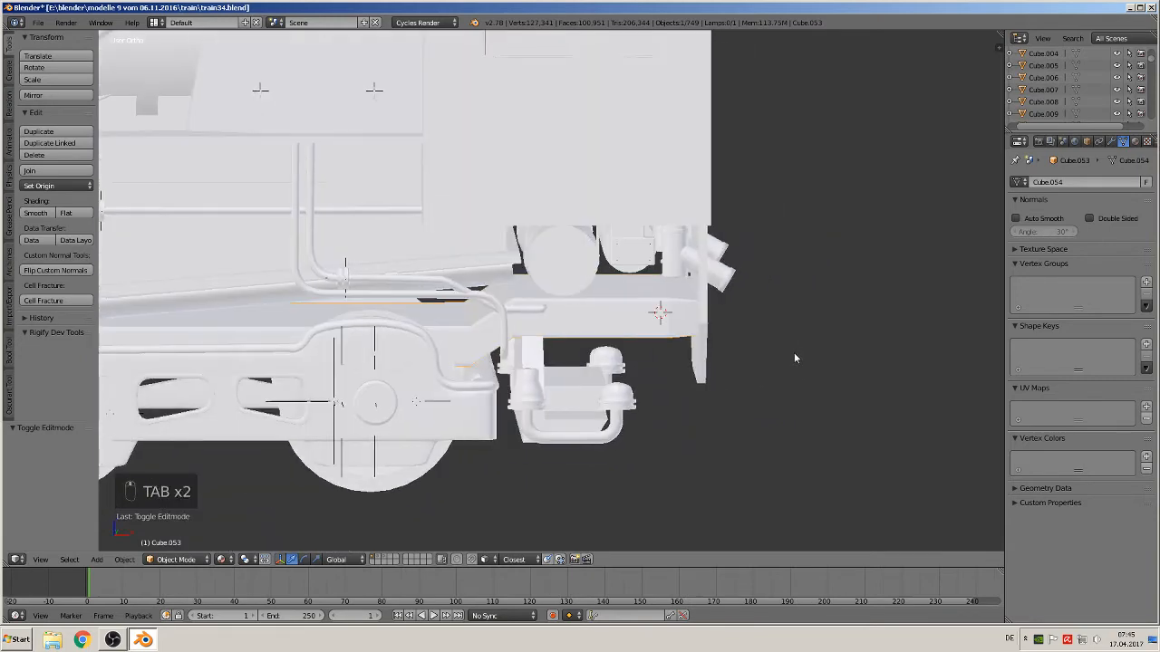
{"action": "key", "text": "a"}
{"action": "key", "text": "a"}
{"action": "key", "text": "a"}
{"action": "scroll", "coordinate": [757, 350], "scroll_direction": "down", "scroll_amount": 2}
{"action": "key", "text": "KP_1"}
{"action": "scroll", "coordinate": [716, 349], "scroll_direction": "down", "scroll_amount": 5}
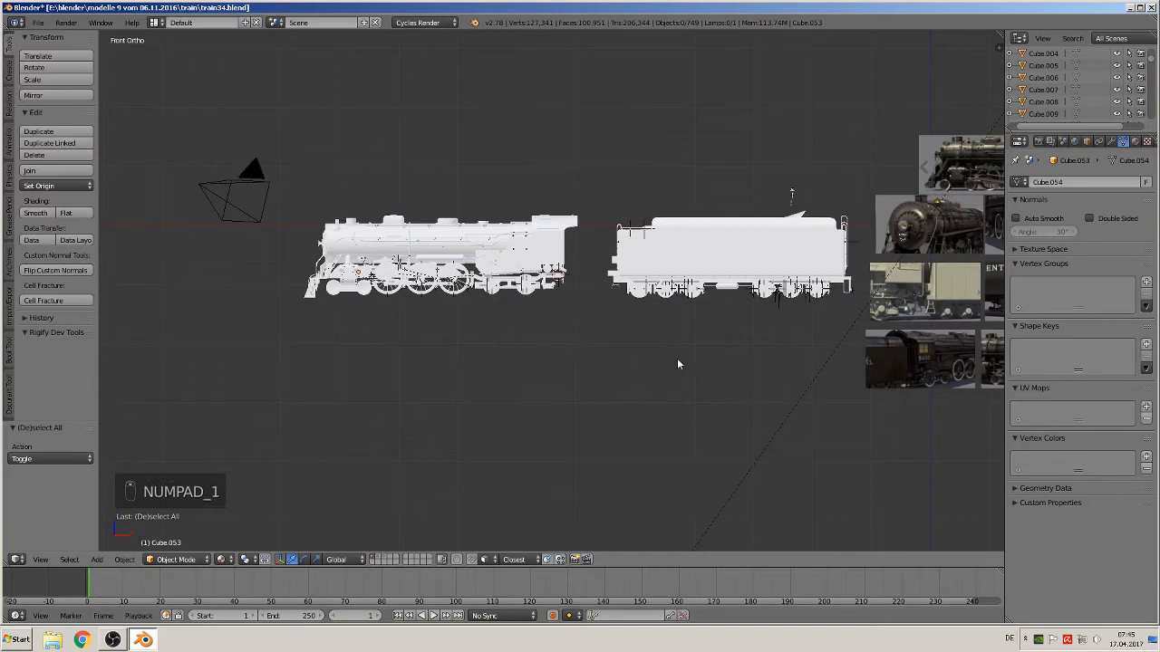
Add a cube at the front cylinder, scale it to 0.119, then stretch it 1.641 along X
{"action": "middle_click_drag", "start_coordinate": [677, 358], "coordinate": [792, 383], "text": "shift"}
{"action": "scroll", "coordinate": [792, 382], "scroll_direction": "up", "scroll_amount": 7}
{"action": "middle_click_drag", "start_coordinate": [344, 330], "coordinate": [599, 278], "text": "shift"}
{"action": "scroll", "coordinate": [704, 320], "scroll_direction": "up", "scroll_amount": 3}
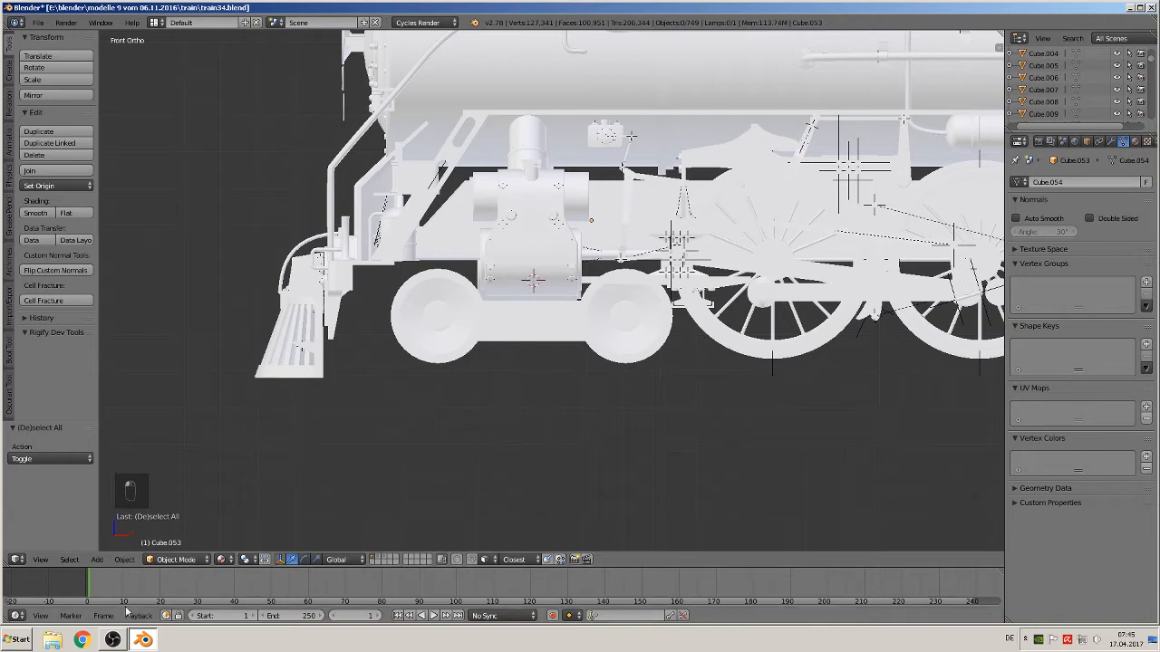
{"action": "left_click", "coordinate": [96, 559]}
{"action": "mouse_move", "coordinate": [112, 544]}
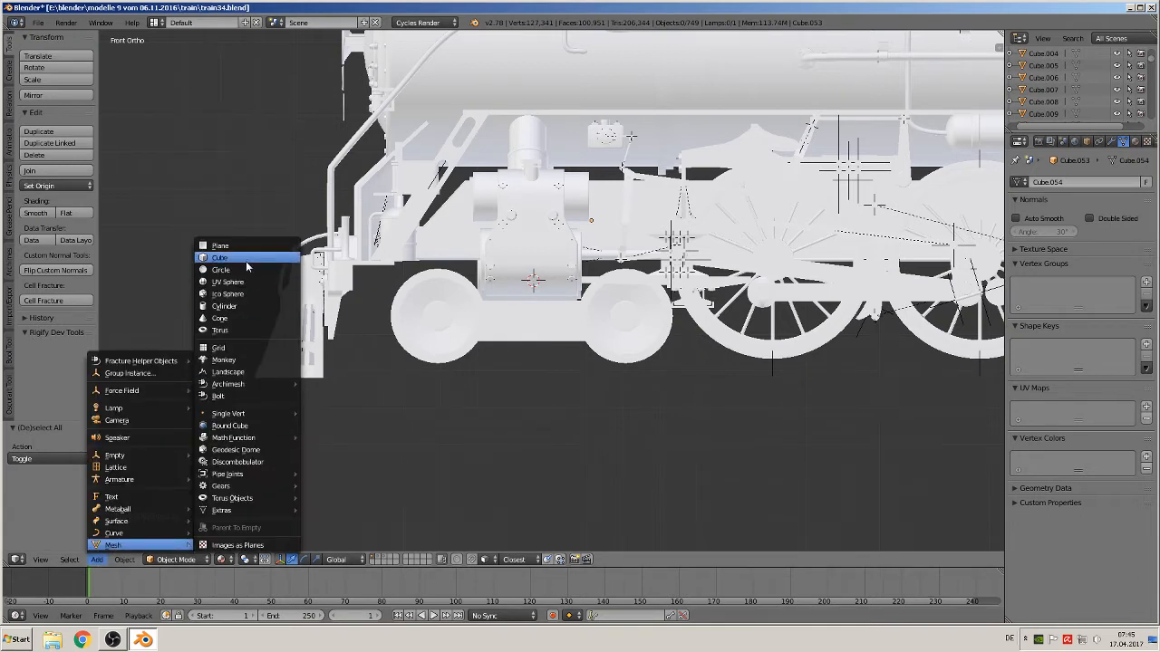
{"action": "left_click", "coordinate": [246, 258]}
{"action": "key", "text": "s"}
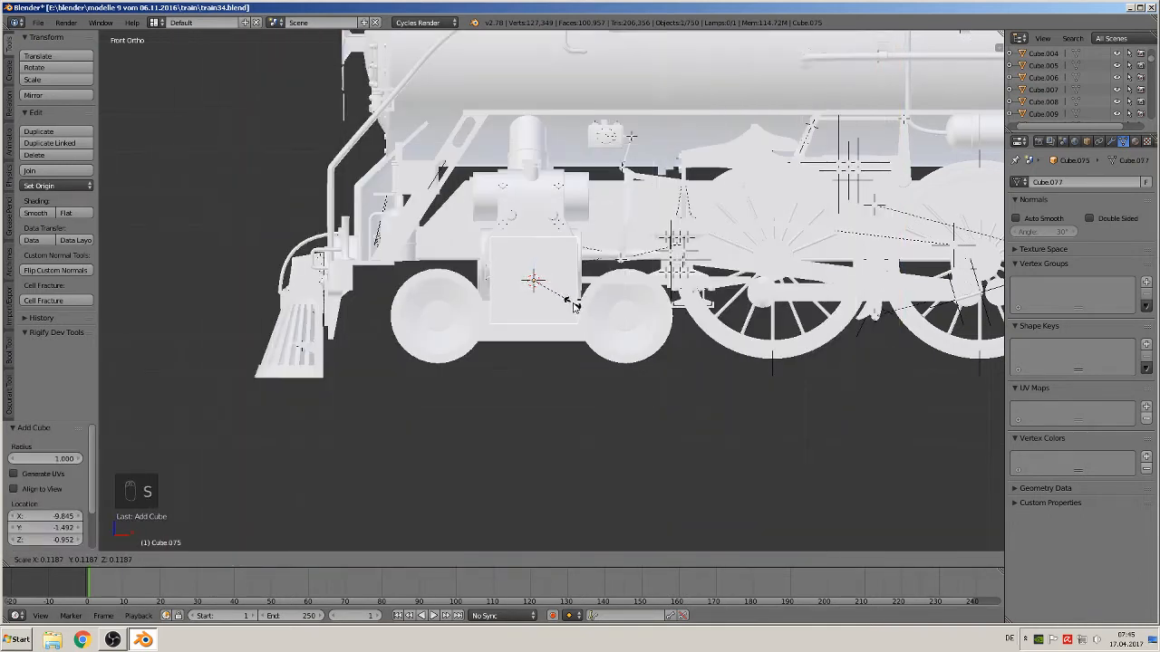
{"action": "left_click", "coordinate": [572, 308]}
{"action": "key", "text": "s"}
{"action": "key", "text": "x"}
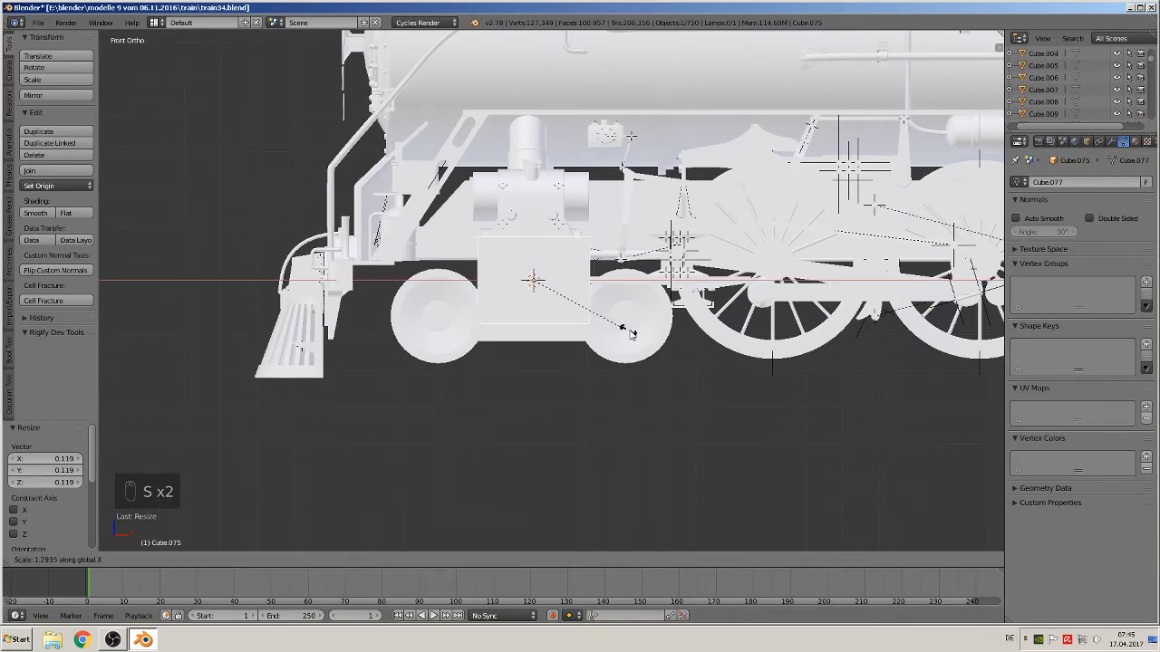
{"action": "left_click", "coordinate": [646, 336]}
{"action": "middle_click_drag", "start_coordinate": [646, 336], "coordinate": [568, 376]}
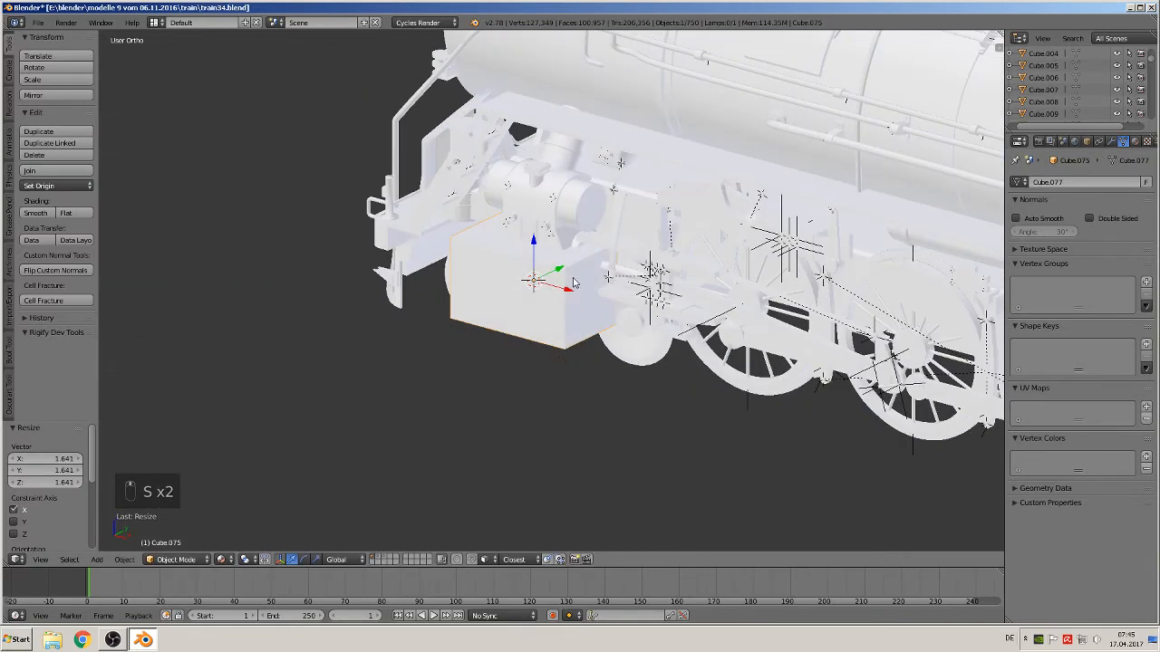
Deselect all and study the reference photos of the cab's rear and the tender's handrails
{"action": "left_click_drag", "start_coordinate": [562, 272], "coordinate": [639, 238]}
{"action": "middle_click_drag", "start_coordinate": [640, 240], "coordinate": [820, 234]}
{"action": "middle_click_drag", "start_coordinate": [685, 234], "coordinate": [695, 233]}
{"action": "left_click_drag", "start_coordinate": [571, 244], "coordinate": [544, 243]}
{"action": "middle_click_drag", "start_coordinate": [574, 256], "coordinate": [523, 300]}
{"action": "key", "text": "a"}
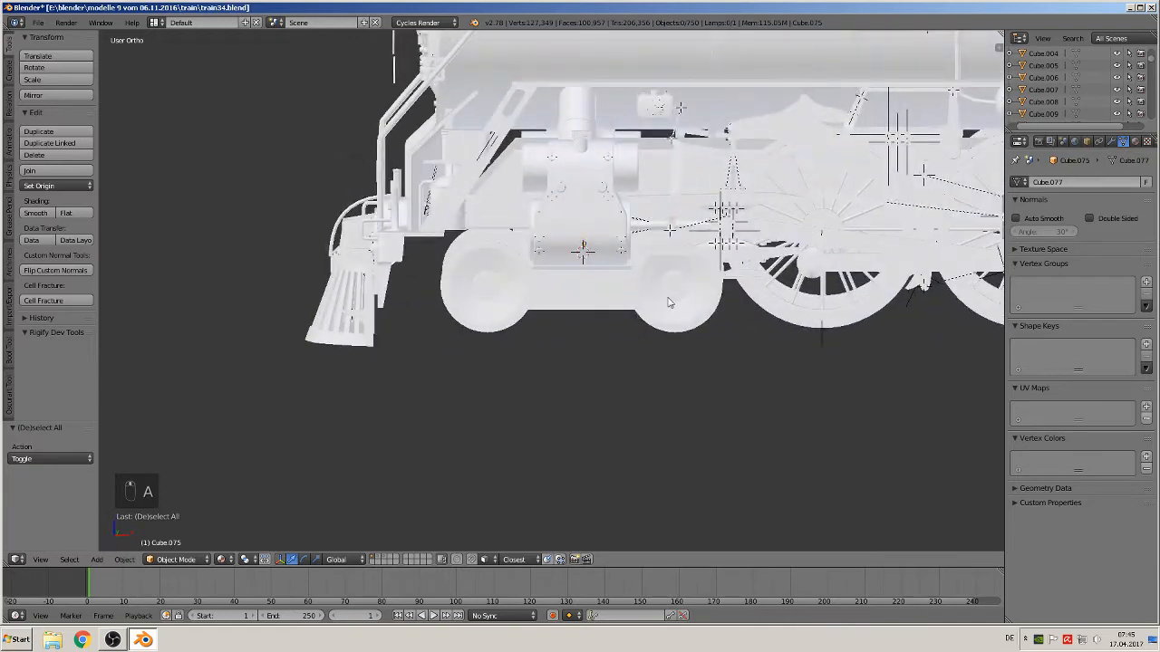
{"action": "scroll", "coordinate": [673, 292], "scroll_direction": "down", "scroll_amount": 2}
{"action": "middle_click_drag", "start_coordinate": [762, 273], "coordinate": [621, 382], "text": "shift"}
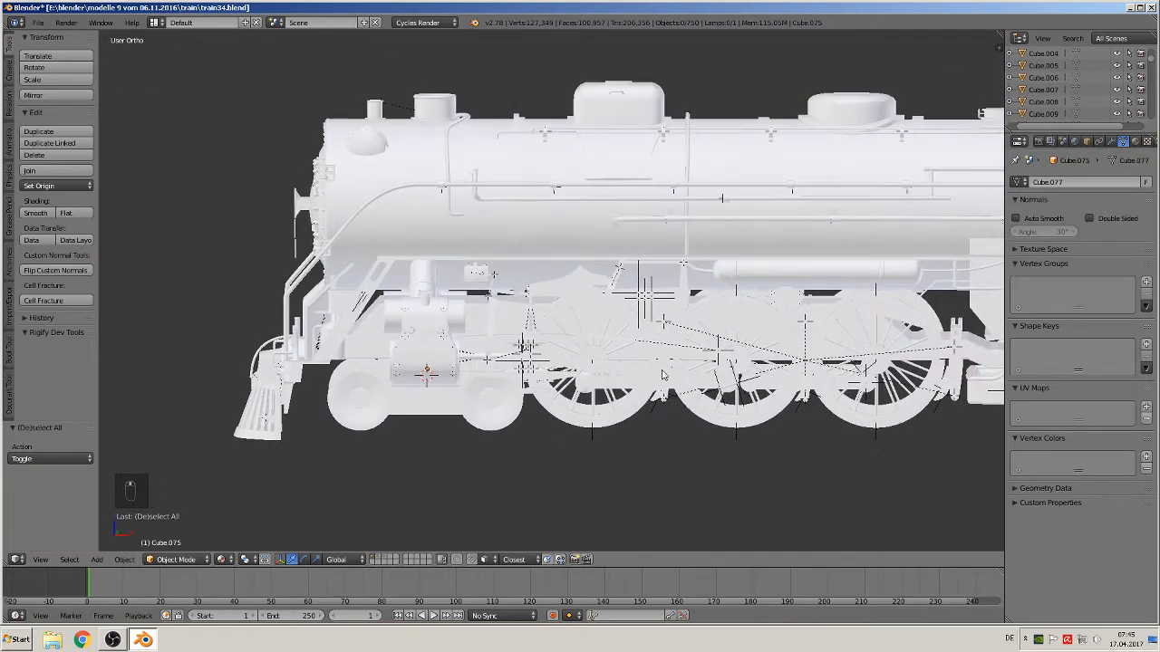
{"action": "key", "text": "KP_1"}
{"action": "middle_click_drag", "start_coordinate": [636, 328], "coordinate": [270, 332], "text": "shift"}
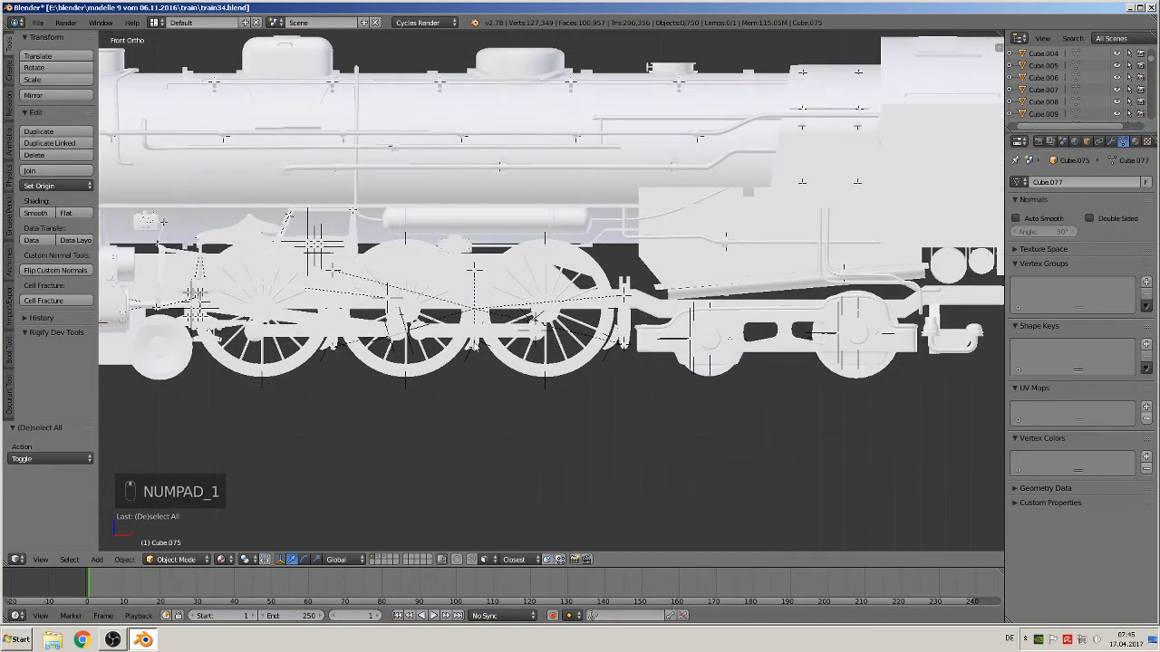
{"action": "scroll", "coordinate": [669, 273], "scroll_direction": "down", "scroll_amount": 6}
{"action": "middle_click_drag", "start_coordinate": [794, 319], "coordinate": [198, 287], "text": "shift"}
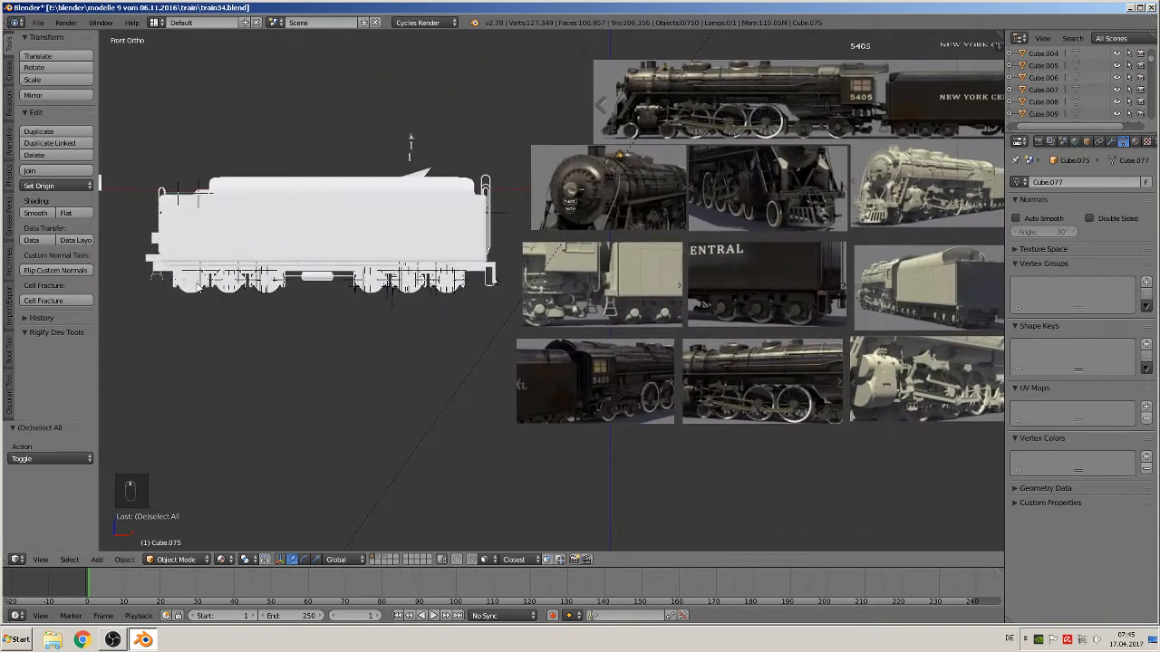
{"action": "middle_click_drag", "start_coordinate": [589, 299], "coordinate": [464, 337], "text": "shift"}
{"action": "scroll", "coordinate": [614, 300], "scroll_direction": "up", "scroll_amount": 2}
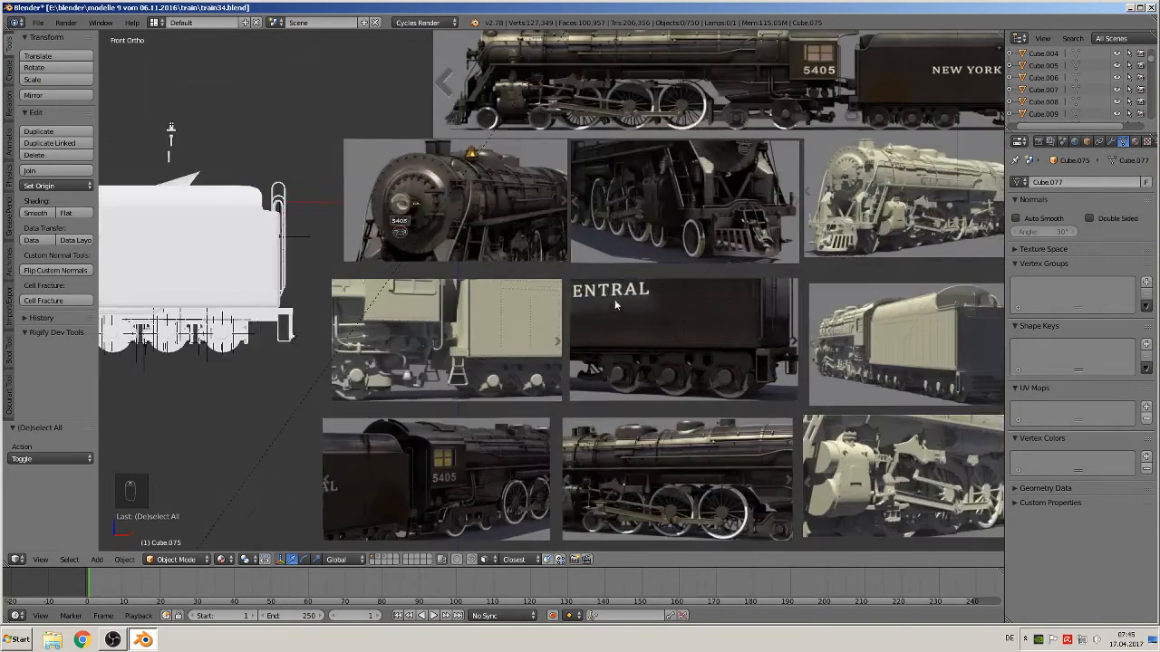
{"action": "scroll", "coordinate": [622, 303], "scroll_direction": "up", "scroll_amount": 3}
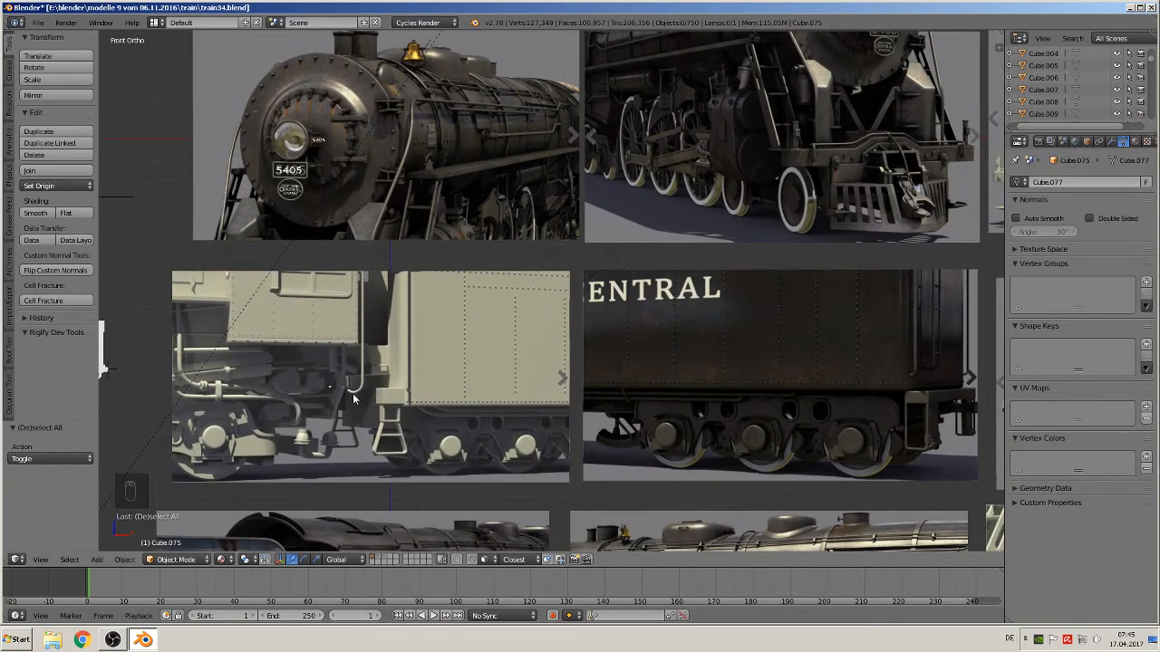
{"action": "scroll", "coordinate": [358, 393], "scroll_direction": "down", "scroll_amount": 3}
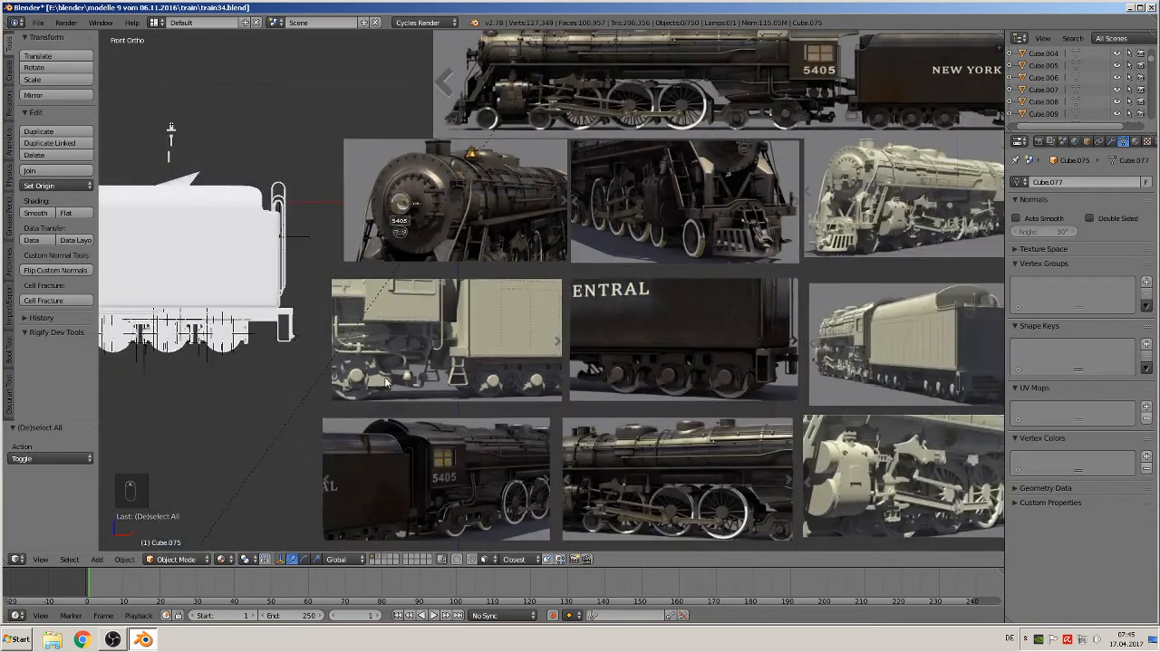
{"action": "middle_click_drag", "start_coordinate": [329, 268], "coordinate": [1018, 221], "text": "shift"}
{"action": "scroll", "coordinate": [111, 218], "scroll_direction": "up", "scroll_amount": 1}
{"action": "middle_click_drag", "start_coordinate": [422, 236], "coordinate": [136, 290], "text": "shift"}
{"action": "middle_click_drag", "start_coordinate": [544, 272], "coordinate": [583, 209]}
Duplicate the tender's rear handrail and move the copy 4.734 along X to the cab's rear corner
{"action": "right_click", "coordinate": [496, 295]}
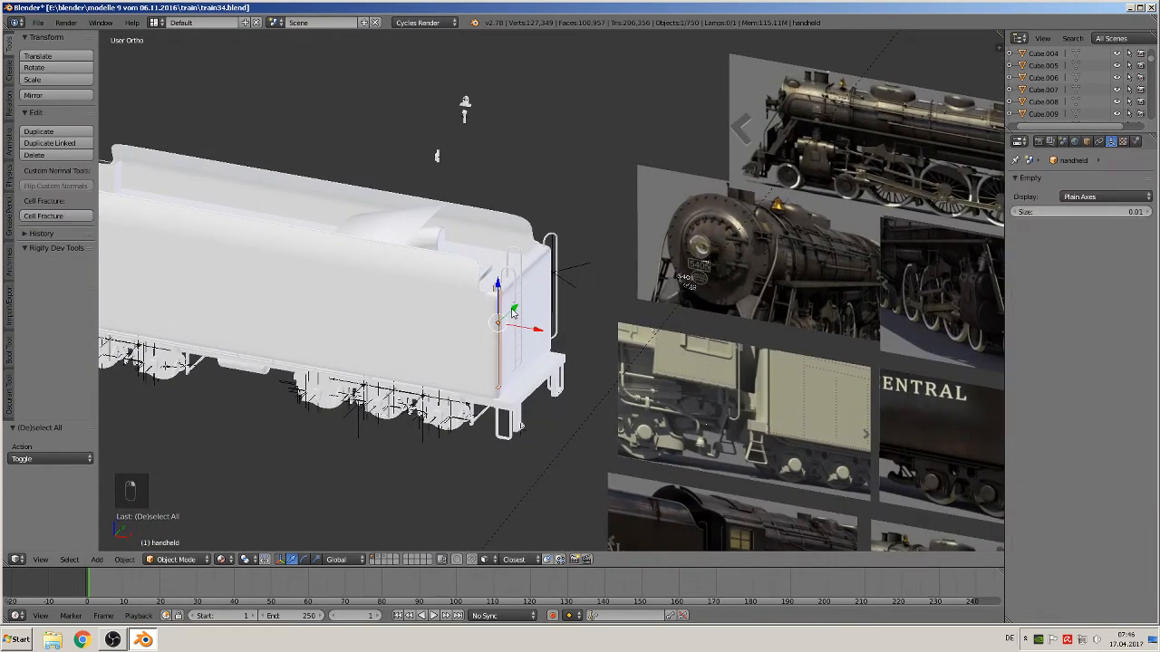
{"action": "scroll", "coordinate": [517, 313], "scroll_direction": "up", "scroll_amount": 5}
{"action": "scroll", "coordinate": [524, 366], "scroll_direction": "down", "scroll_amount": 5}
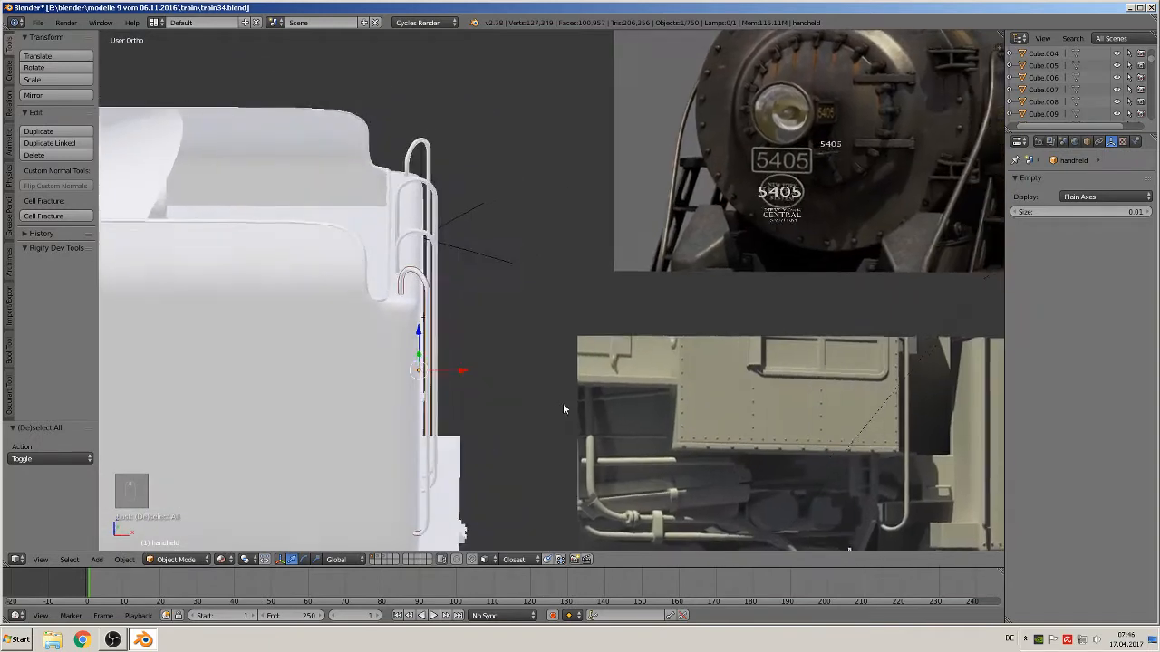
{"action": "scroll", "coordinate": [901, 234], "scroll_direction": "up", "scroll_amount": 3}
{"action": "scroll", "coordinate": [902, 234], "scroll_direction": "down", "scroll_amount": 3}
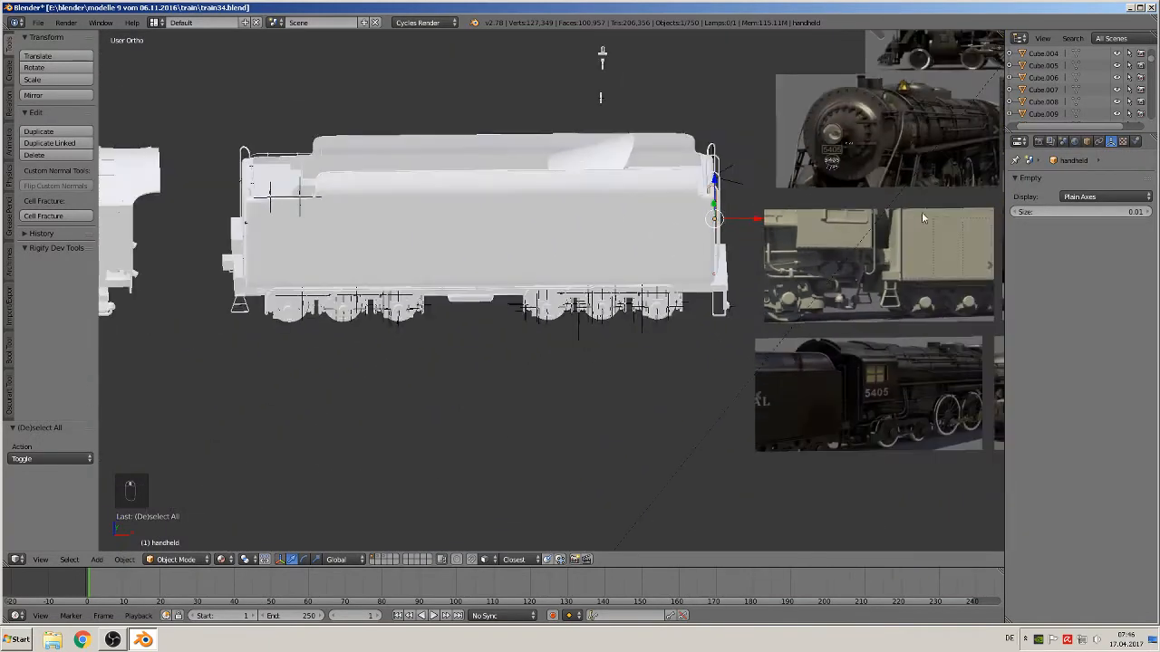
{"action": "key", "text": "shift+d"}
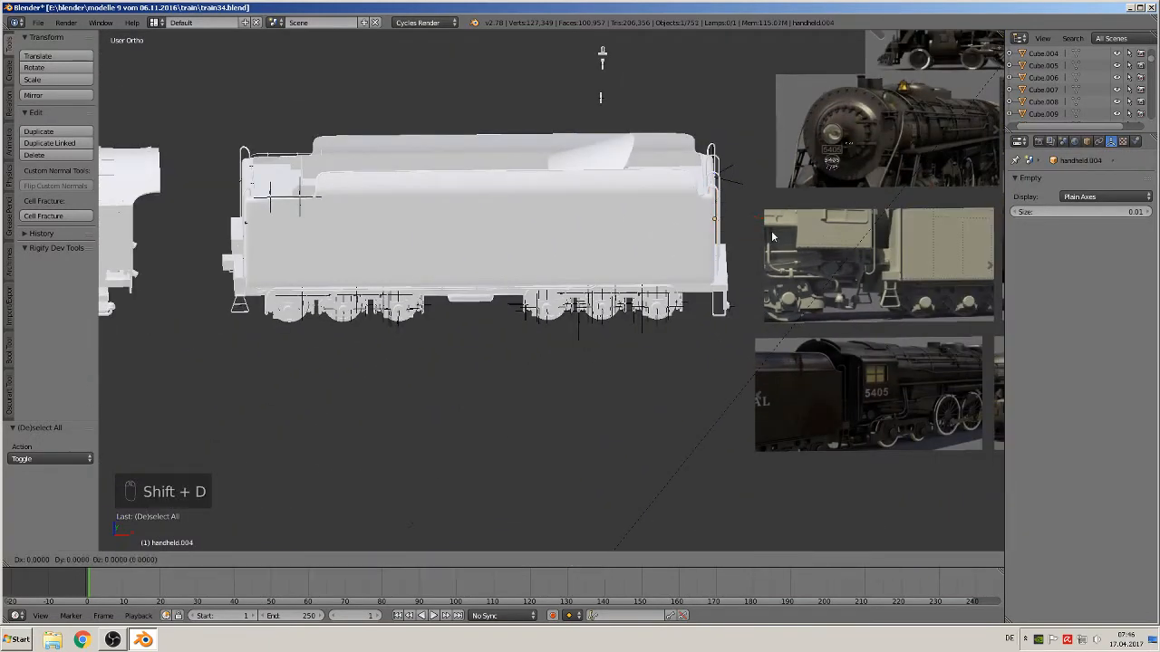
{"action": "right_click", "coordinate": [771, 230]}
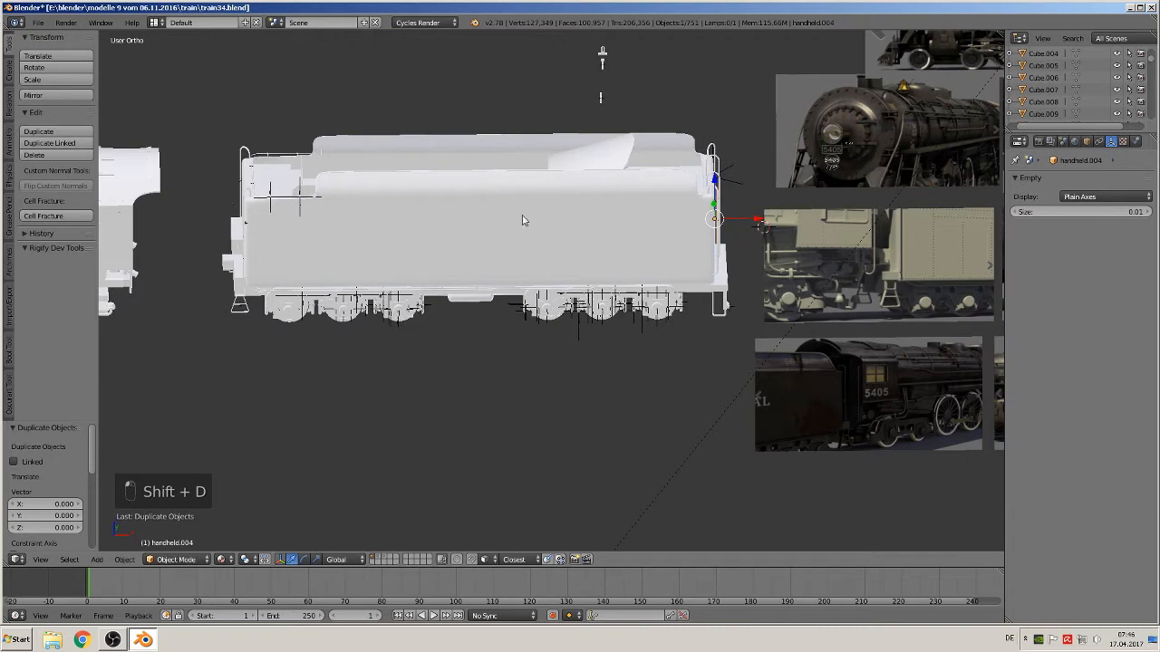
{"action": "key", "text": "g"}
{"action": "key", "text": "x"}
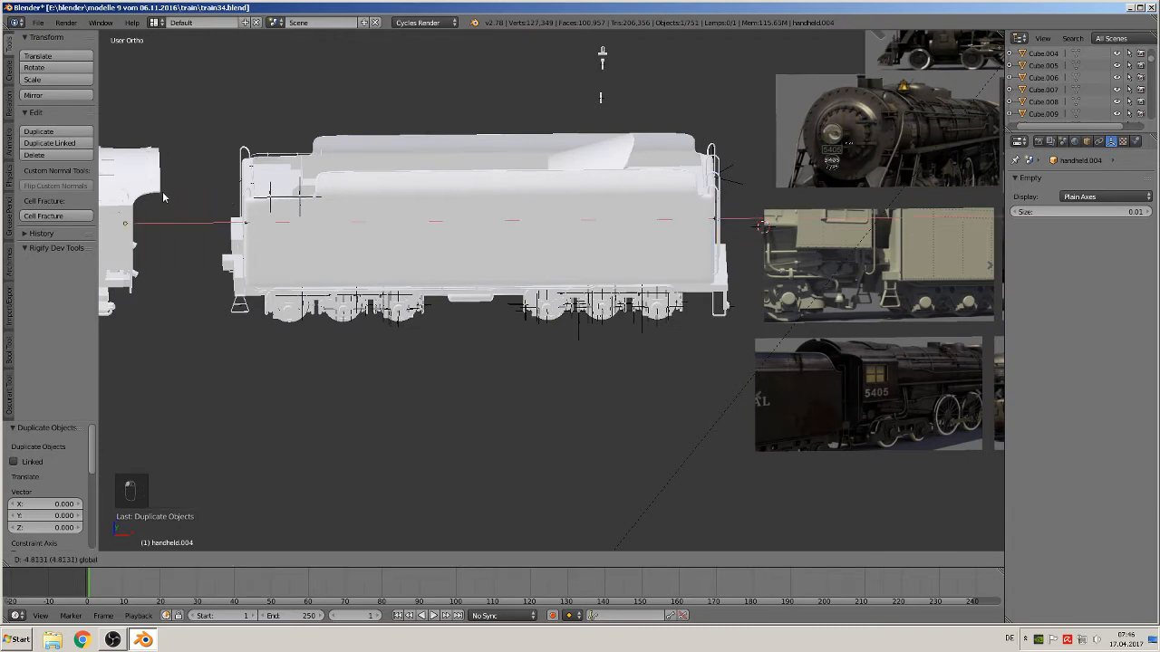
{"action": "left_click", "coordinate": [174, 199]}
Move the copied handrail -0.187 along Z and -0.101 along Y against the cab's rear edge
{"action": "middle_click_drag", "start_coordinate": [906, 240], "coordinate": [457, 347], "text": "shift"}
{"action": "scroll", "coordinate": [795, 237], "scroll_direction": "up", "scroll_amount": 6}
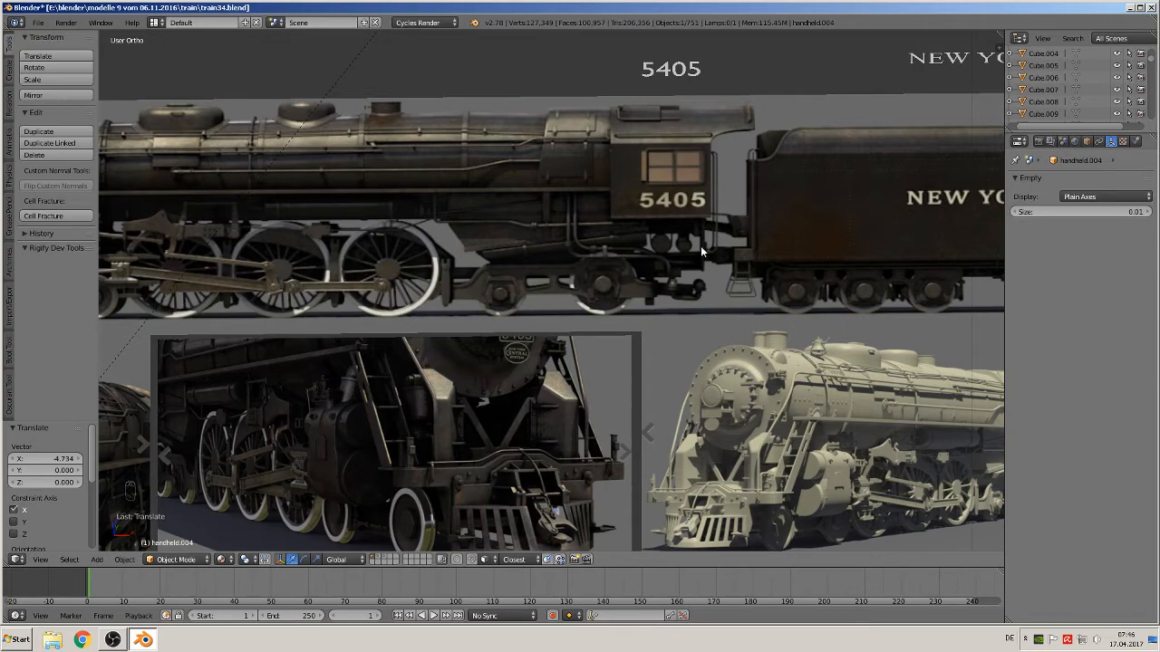
{"action": "scroll", "coordinate": [544, 276], "scroll_direction": "down", "scroll_amount": 10}
{"action": "middle_click_drag", "start_coordinate": [309, 261], "coordinate": [228, 85], "text": "shift"}
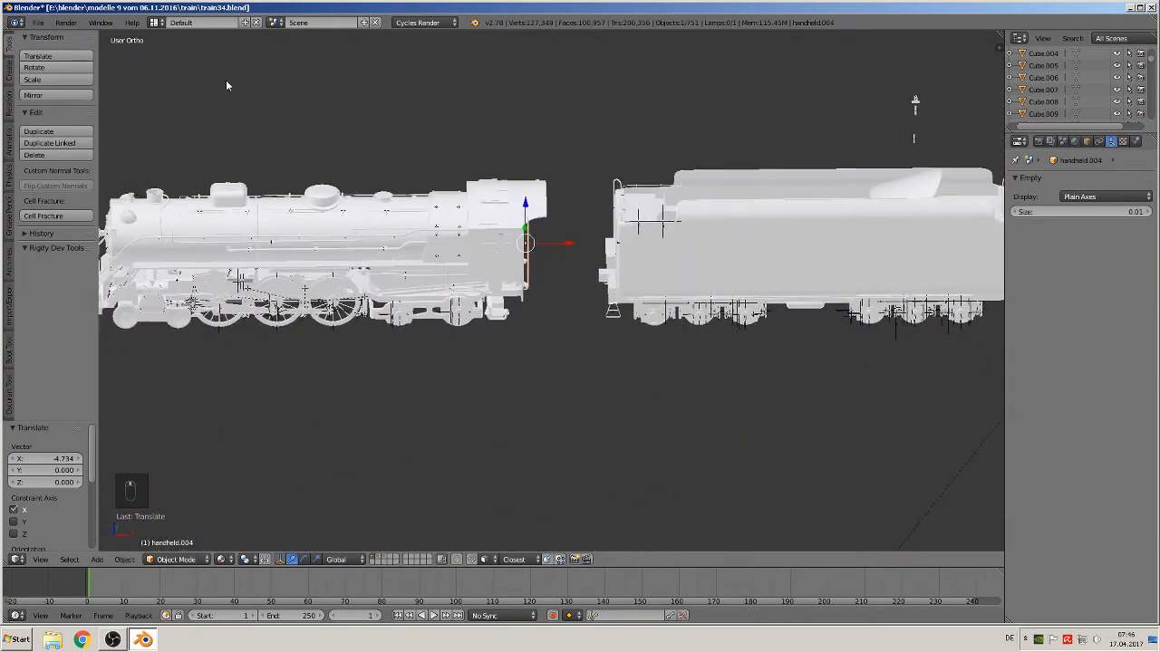
{"action": "scroll", "coordinate": [407, 142], "scroll_direction": "up", "scroll_amount": 7}
{"action": "middle_click_drag", "start_coordinate": [481, 151], "coordinate": [478, 109]}
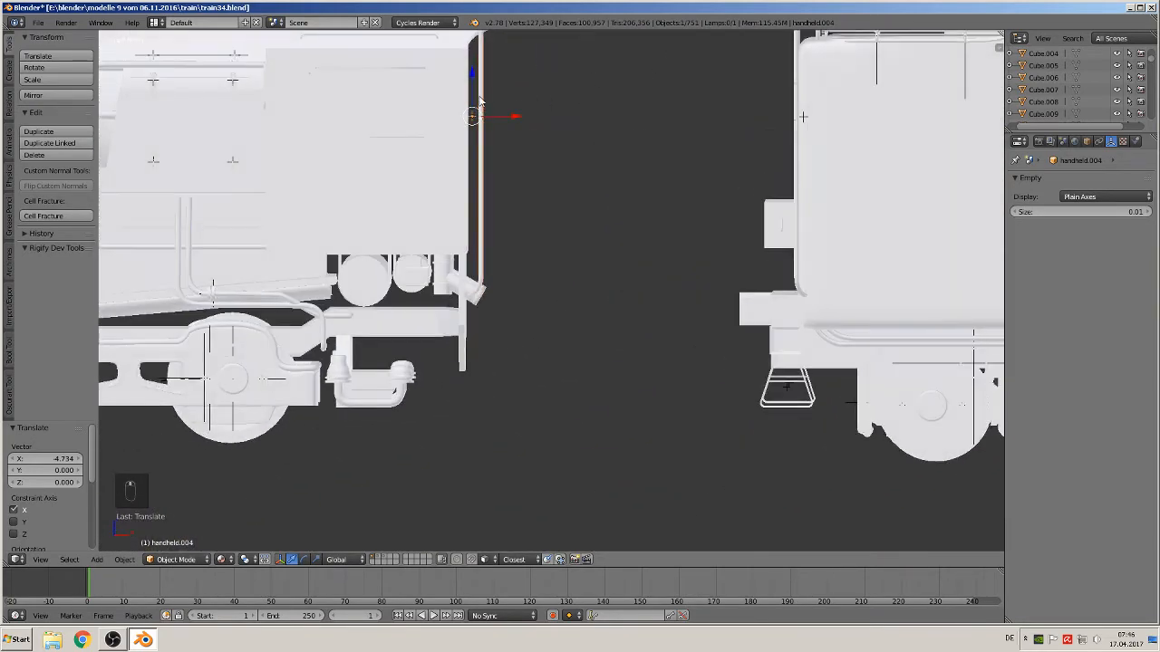
{"action": "key", "text": "g"}
{"action": "key", "text": "z"}
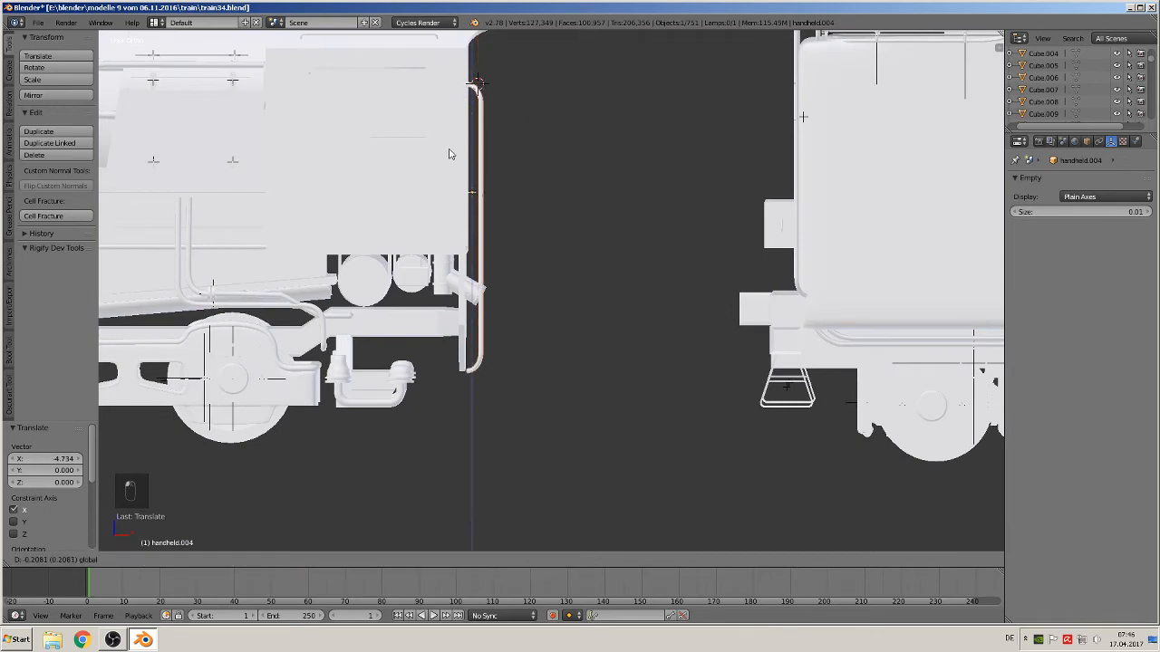
{"action": "left_click", "coordinate": [444, 165]}
{"action": "middle_click_drag", "start_coordinate": [444, 166], "coordinate": [394, 200]}
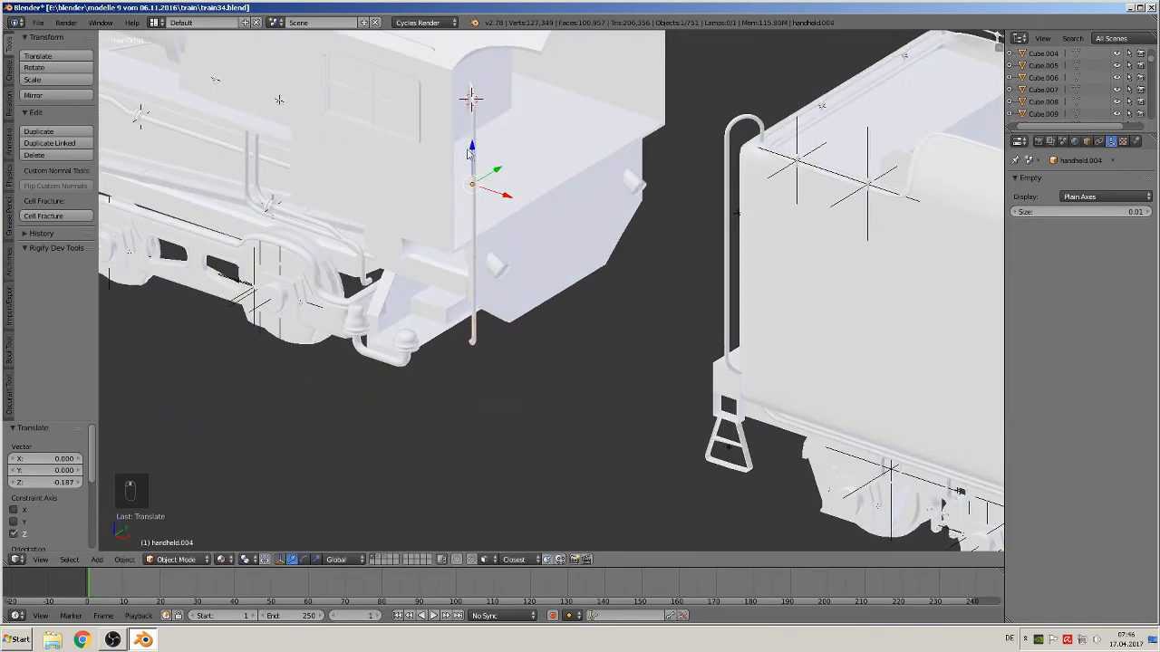
{"action": "key", "text": "g"}
{"action": "key", "text": "y"}
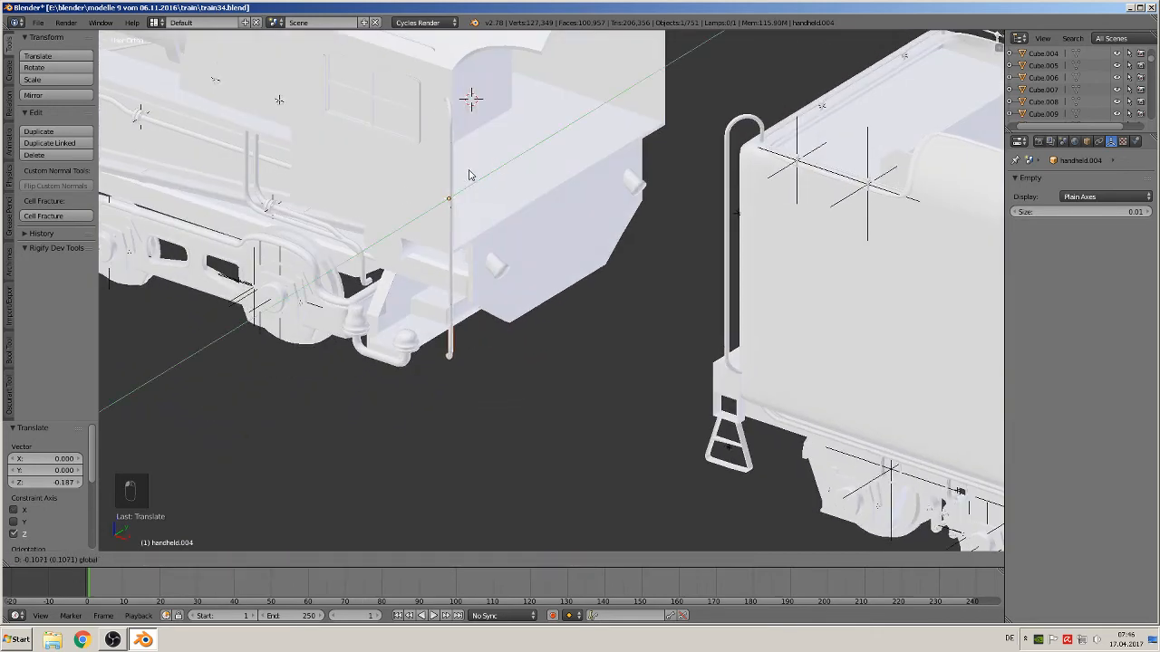
{"action": "left_click", "coordinate": [472, 179]}
Adjust the copied handrail -0.036 along X and -0.052 along Y
{"action": "key", "text": "g"}
{"action": "key", "text": "x"}
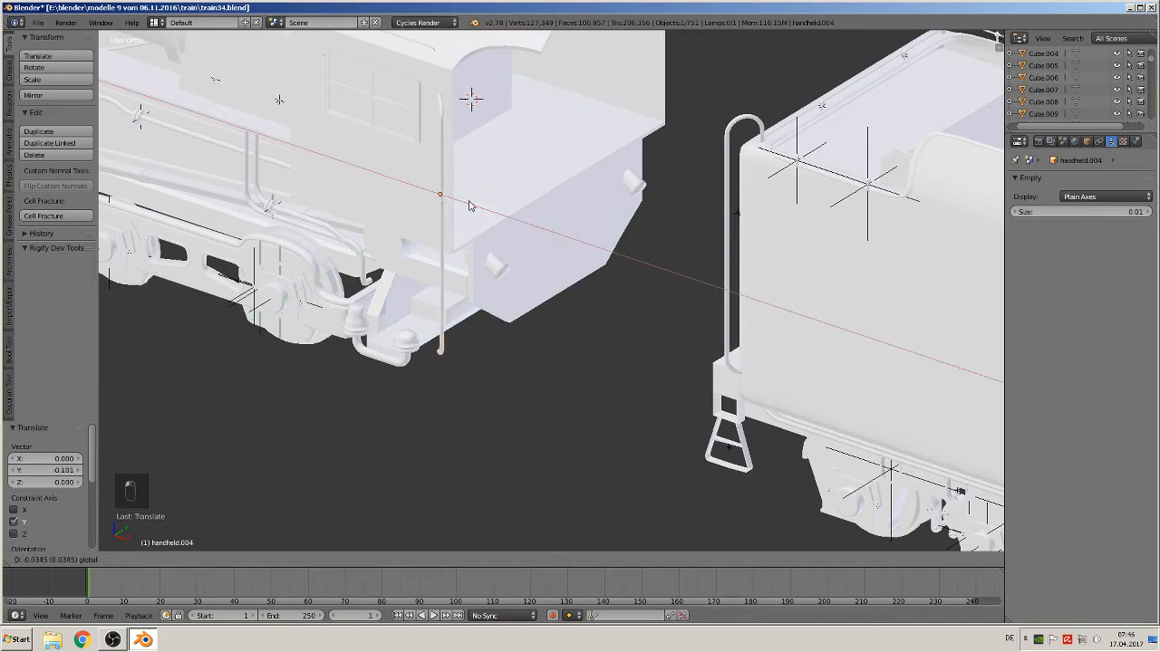
{"action": "left_click", "coordinate": [525, 178]}
{"action": "key", "text": "KP_1"}
{"action": "middle_click_drag", "start_coordinate": [495, 184], "coordinate": [454, 180]}
{"action": "key", "text": "g"}
{"action": "key", "text": "y"}
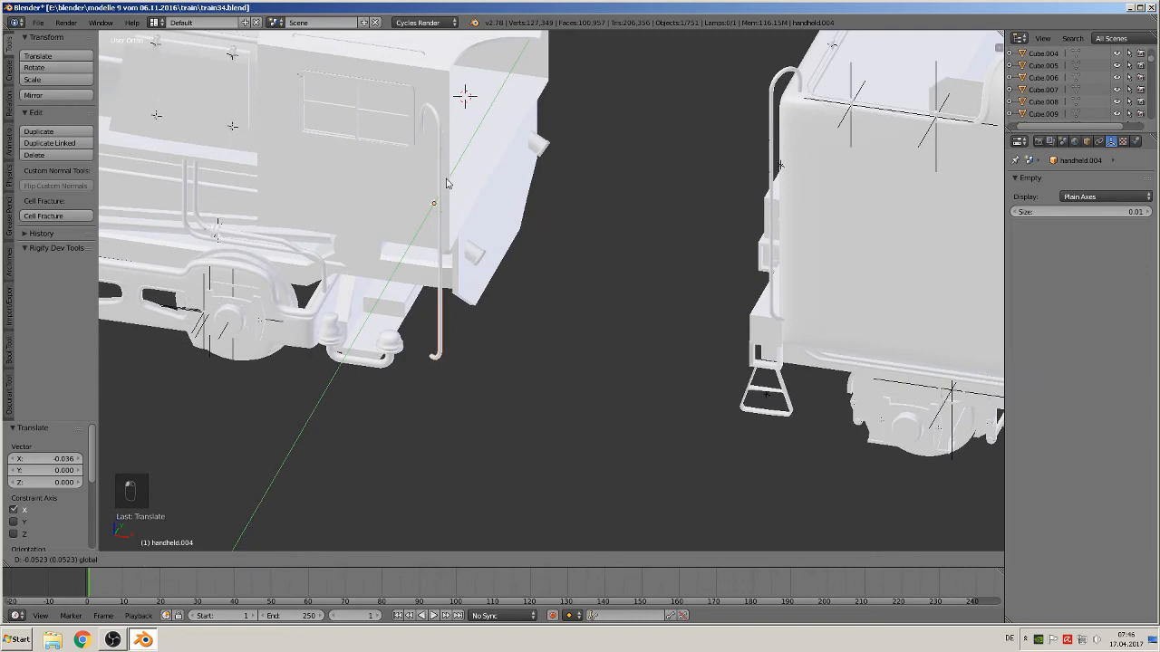
{"action": "left_click", "coordinate": [426, 97]}
{"action": "middle_click_drag", "start_coordinate": [427, 239], "coordinate": [442, 285], "text": "shift"}
{"action": "middle_click_drag", "start_coordinate": [441, 284], "coordinate": [466, 245]}
{"action": "scroll", "coordinate": [460, 213], "scroll_direction": "up", "scroll_amount": 1}
{"action": "key", "text": "Tab"}
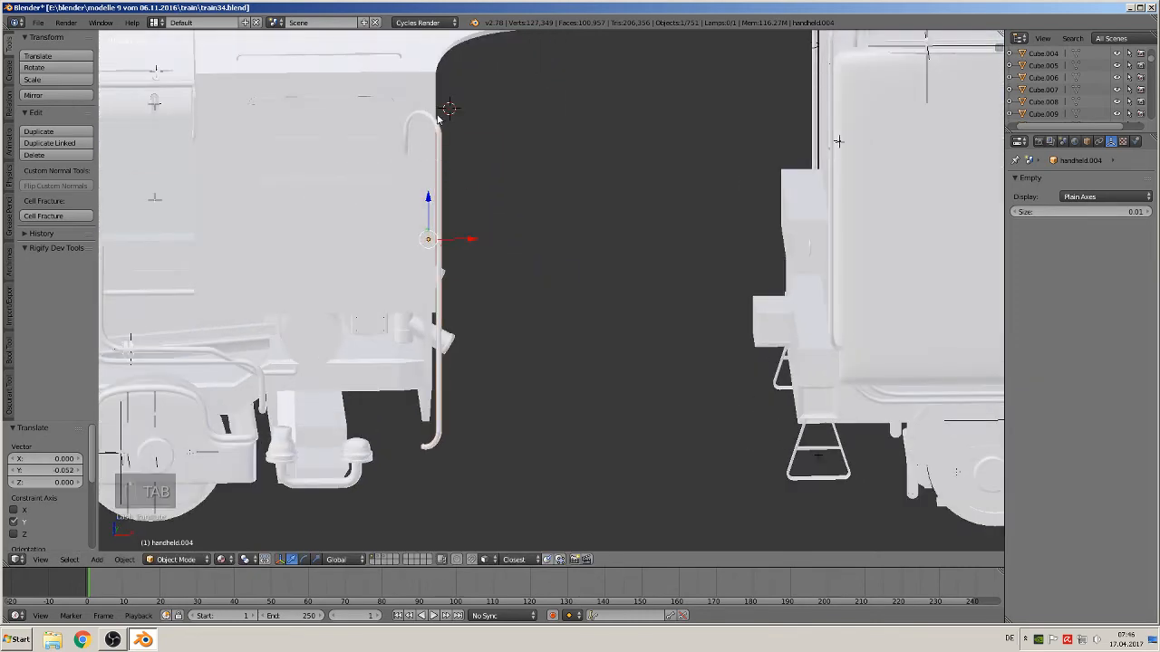
{"action": "key", "text": "Tab"}
{"action": "key", "text": "Tab"}
{"action": "key", "text": "Tab"}
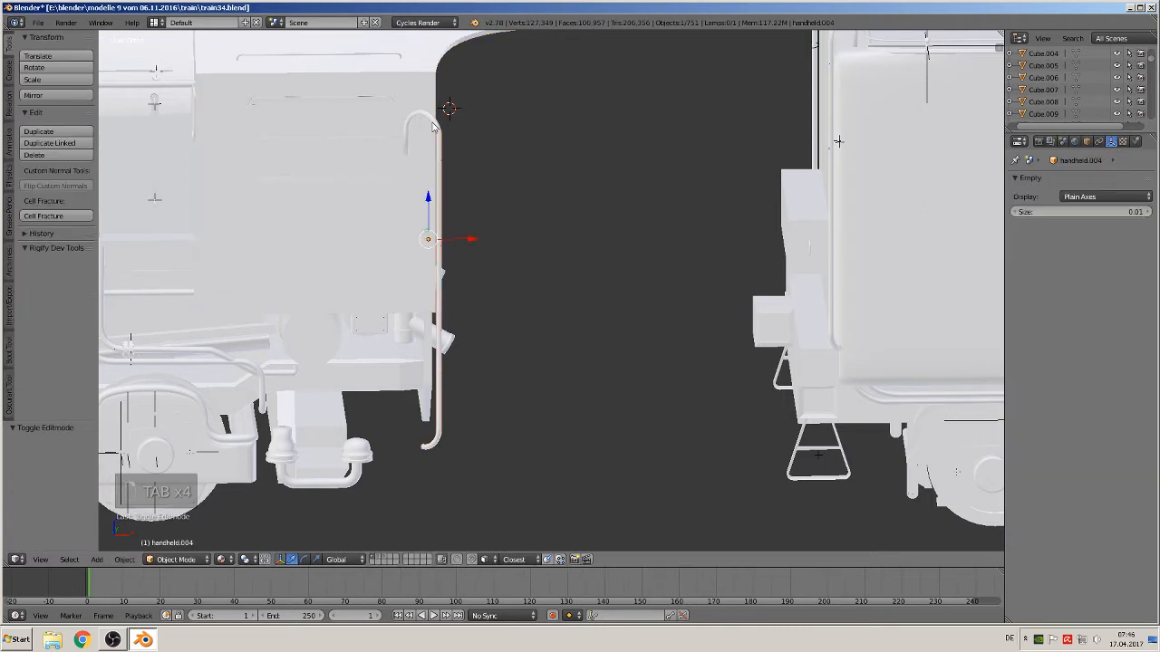
{"action": "right_click", "coordinate": [433, 124]}
{"action": "right_click", "coordinate": [438, 131]}
{"action": "scroll", "coordinate": [464, 193], "scroll_direction": "down", "scroll_amount": 2}
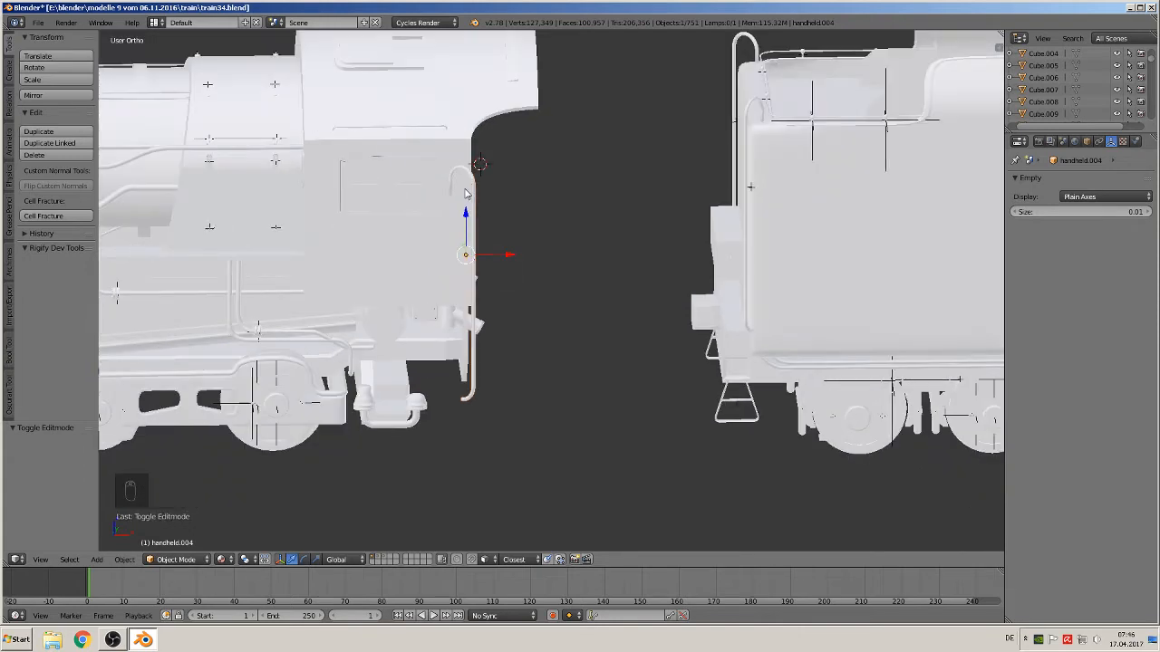
{"action": "mouse_move", "coordinate": [509, 259]}
{"action": "left_mouse_down"}
{"action": "mouse_move", "coordinate": [544, 256]}
{"action": "mouse_move", "coordinate": [498, 249]}
{"action": "mouse_move", "coordinate": [510, 253]}
{"action": "left_mouse_up"}
{"action": "middle_click_drag", "start_coordinate": [510, 253], "coordinate": [442, 252]}
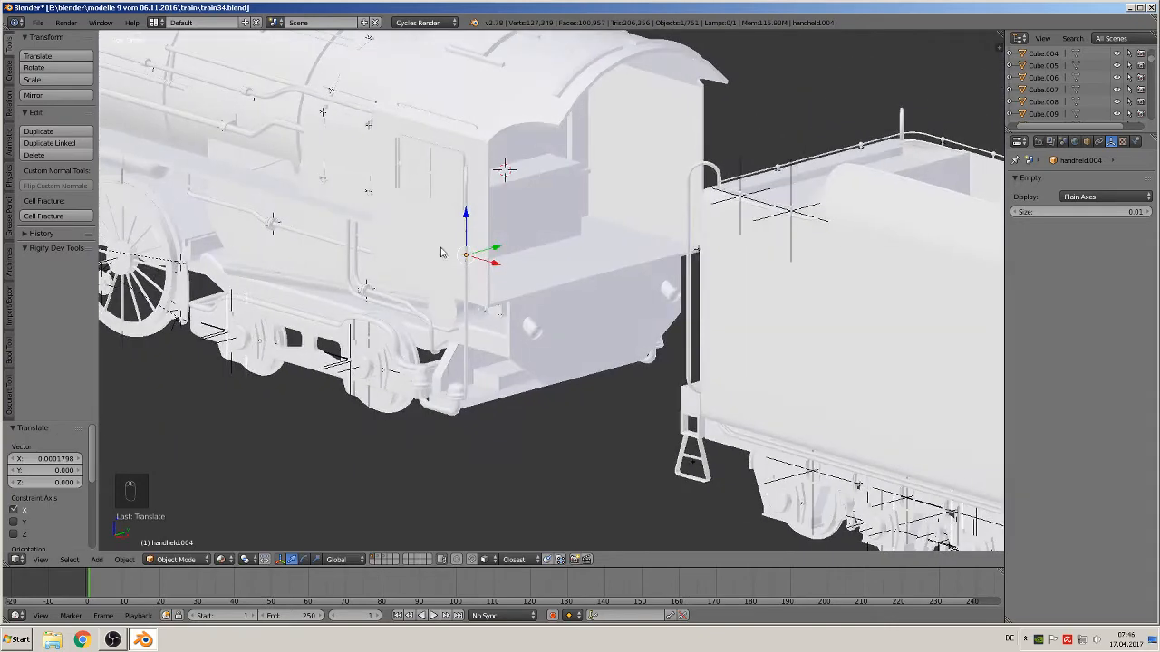
Move the copied handrail 0.071 along Y and scale it down to 0.752
{"action": "mouse_move", "coordinate": [500, 246]}
{"action": "left_mouse_down"}
{"action": "mouse_move", "coordinate": [504, 234]}
{"action": "mouse_move", "coordinate": [533, 232]}
{"action": "mouse_move", "coordinate": [515, 238]}
{"action": "left_mouse_up"}
{"action": "scroll", "coordinate": [570, 236], "scroll_direction": "up", "scroll_amount": 5}
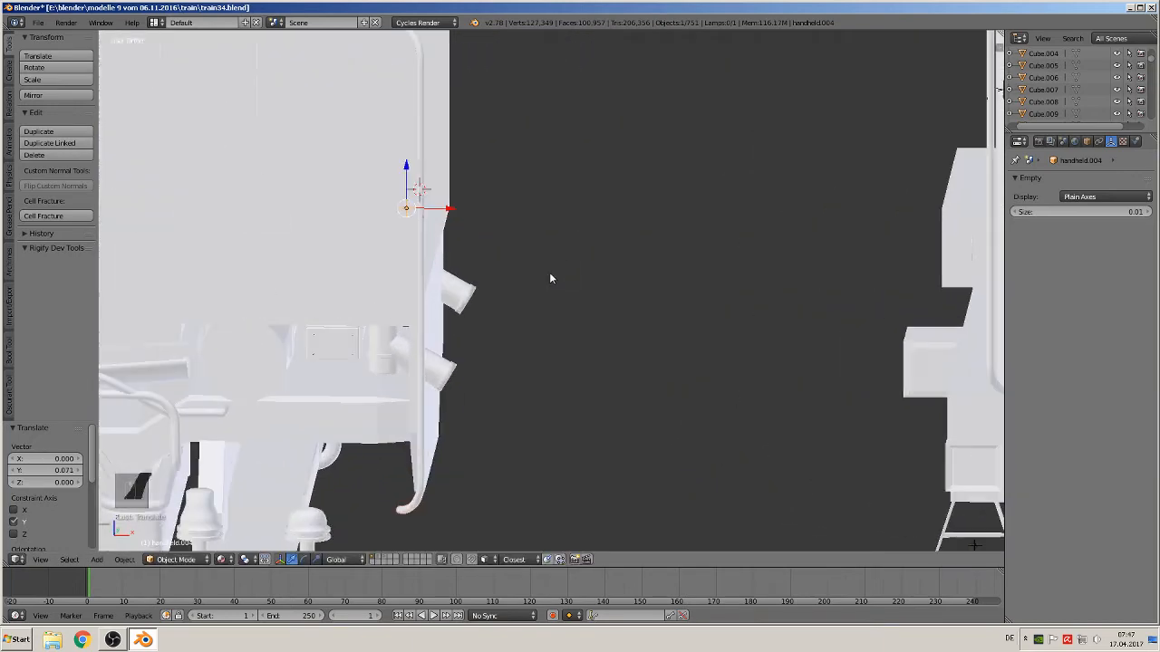
{"action": "middle_click_drag", "start_coordinate": [549, 278], "coordinate": [528, 325]}
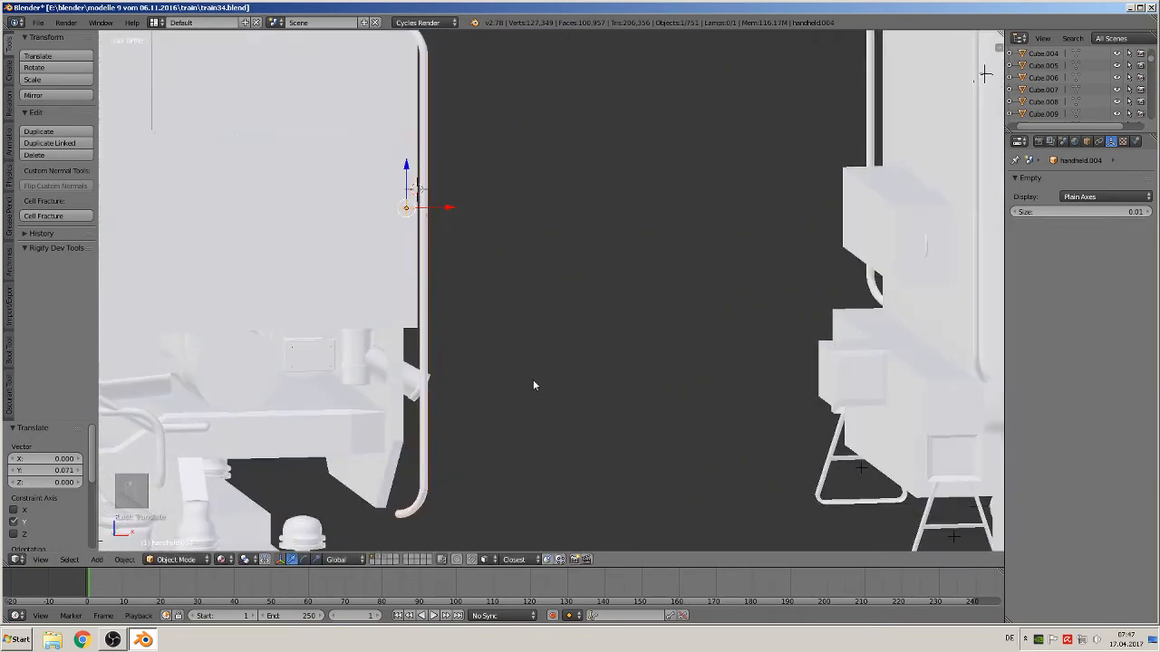
{"action": "key", "text": "s"}
{"action": "left_click", "coordinate": [497, 346]}
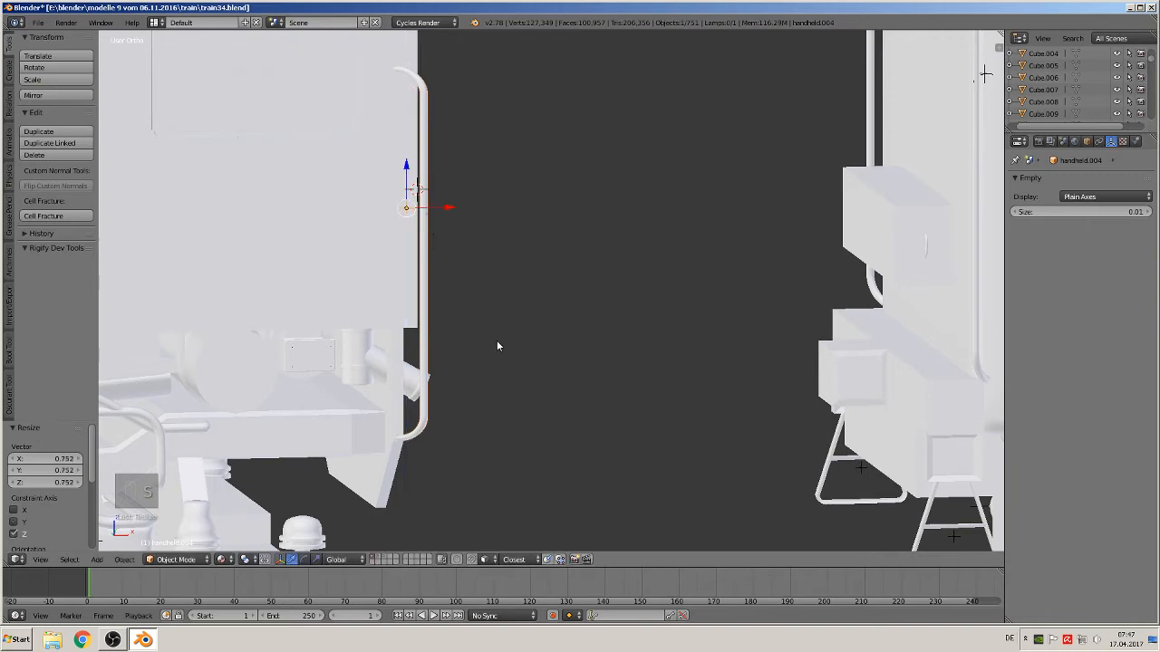
{"action": "middle_click_drag", "start_coordinate": [496, 346], "coordinate": [430, 321]}
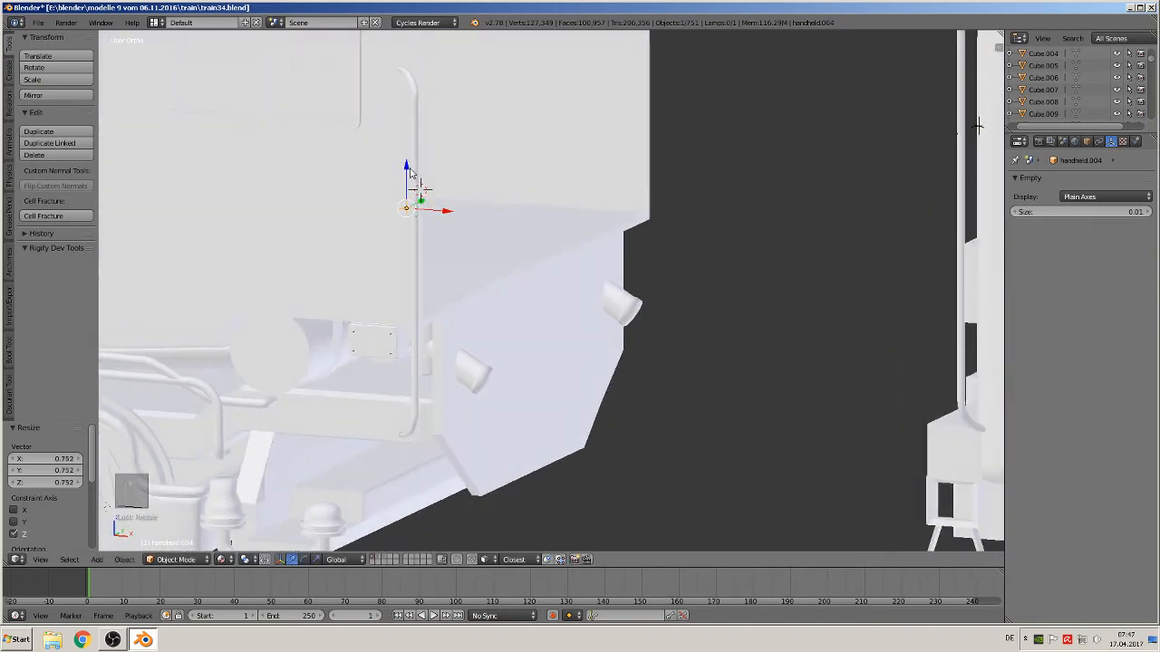
Raise the handrail 0.085 along Z and rescale it to 0.778 in front view
{"action": "left_click_drag", "start_coordinate": [408, 170], "coordinate": [410, 119]}
{"action": "scroll", "coordinate": [464, 335], "scroll_direction": "down", "scroll_amount": 2}
{"action": "middle_click_drag", "start_coordinate": [464, 337], "coordinate": [409, 351]}
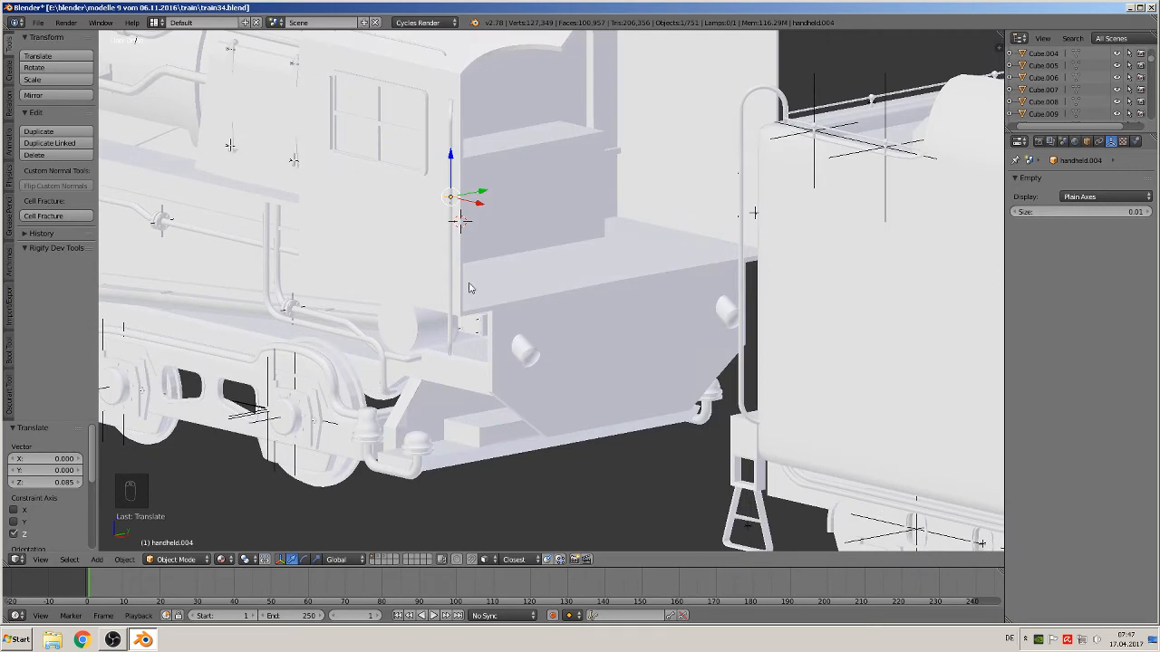
{"action": "middle_click_drag", "start_coordinate": [464, 260], "coordinate": [539, 259]}
{"action": "key", "text": "KP_1"}
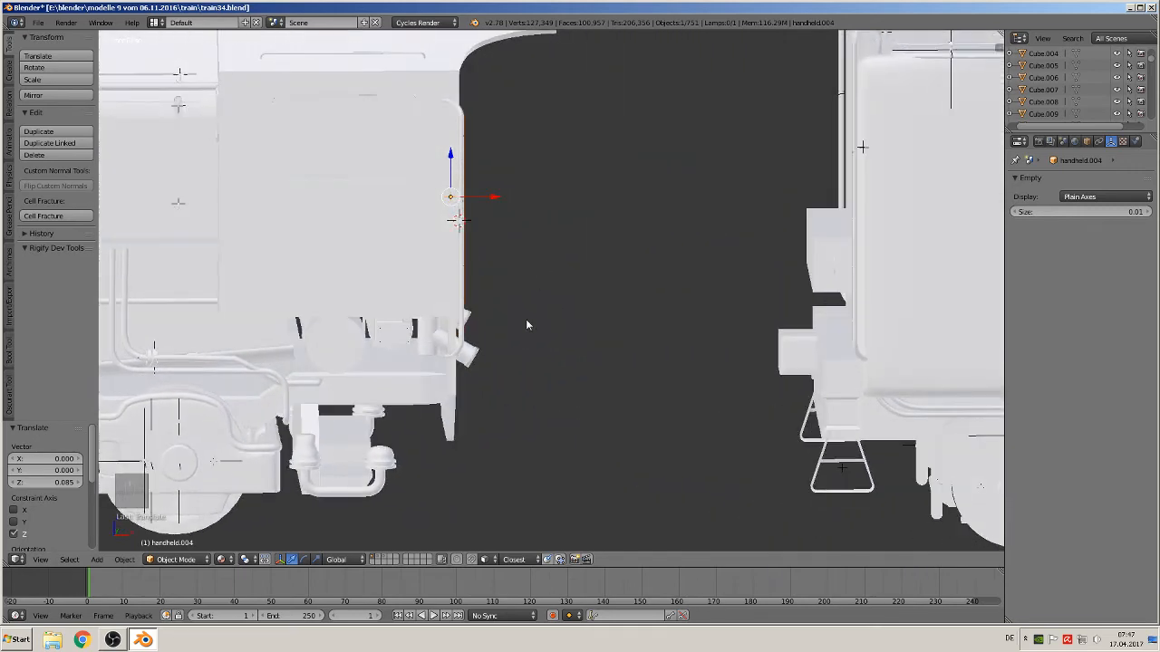
{"action": "key", "text": "s"}
{"action": "left_click", "coordinate": [509, 285]}
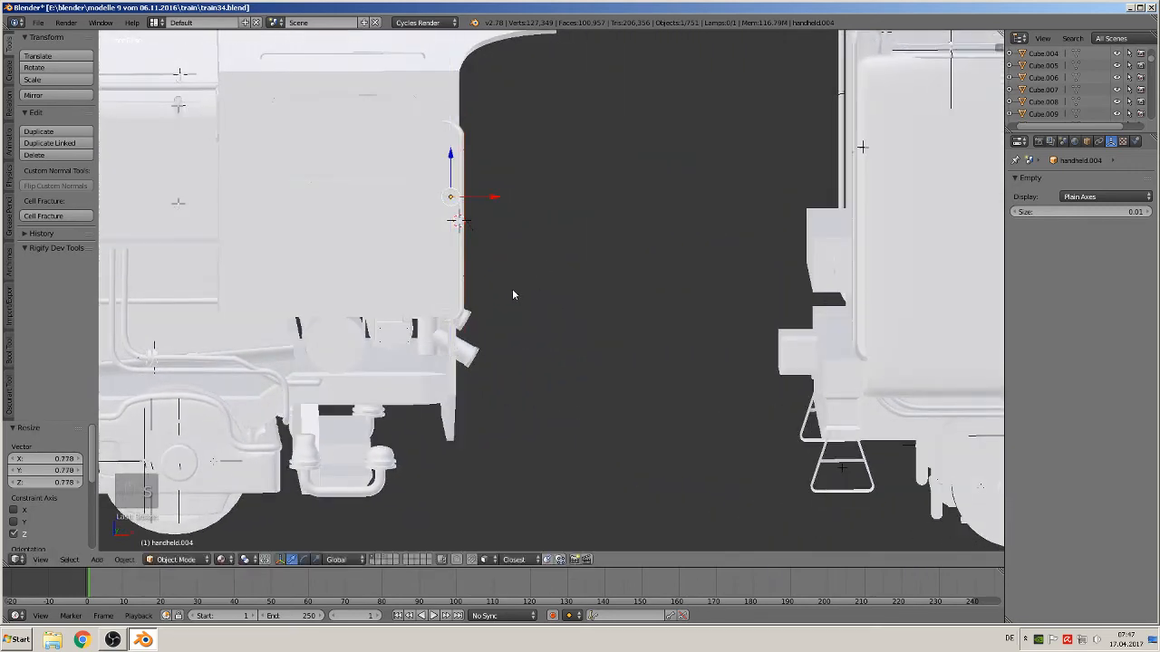
Raise the handrail a further 0.053 along Z
{"action": "left_click_drag", "start_coordinate": [456, 163], "coordinate": [457, 139]}
{"action": "middle_click_drag", "start_coordinate": [473, 177], "coordinate": [409, 217]}
{"action": "scroll", "coordinate": [436, 209], "scroll_direction": "down", "scroll_amount": 1}
{"action": "middle_click_drag", "start_coordinate": [542, 197], "coordinate": [384, 275], "text": "shift"}
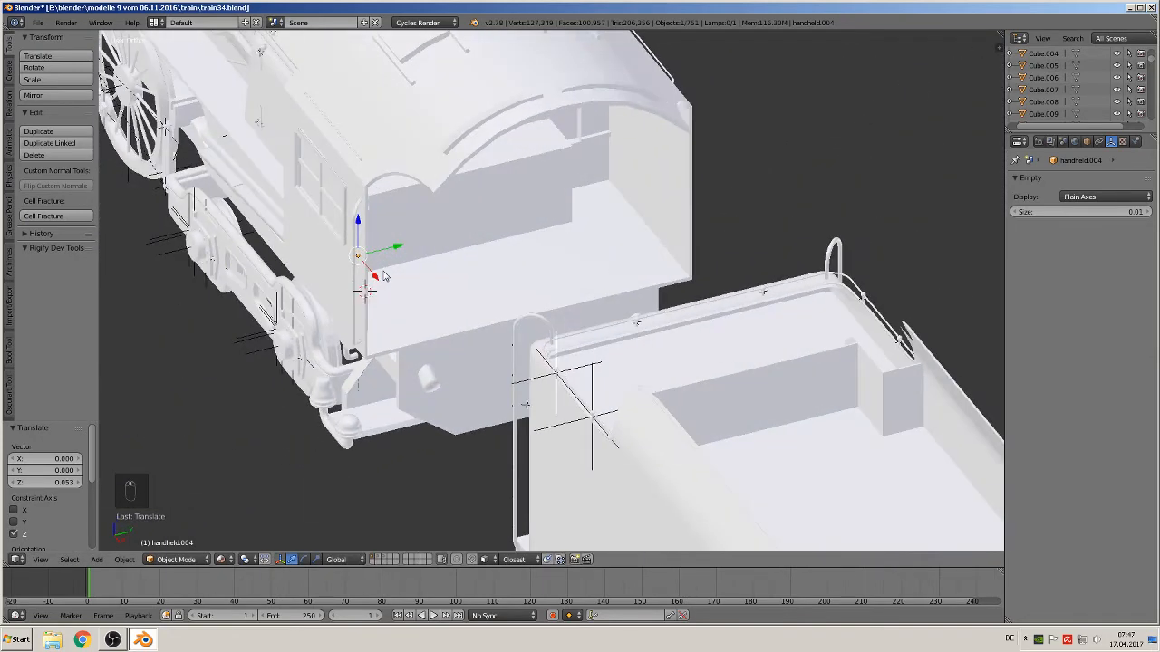
Duplicate the handrail and move the copy 1.126 along Y to the cab's opposite rear corner
{"action": "key", "text": "shift+d"}
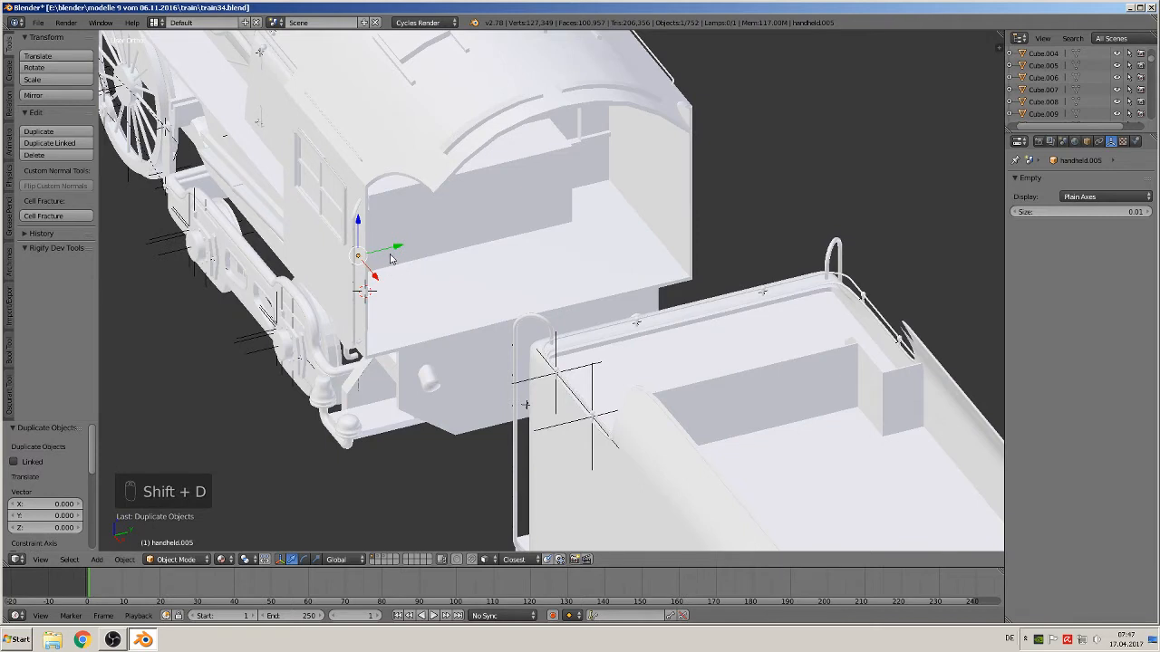
{"action": "left_click", "coordinate": [389, 253]}
{"action": "left_click_drag", "start_coordinate": [396, 247], "coordinate": [778, 192]}
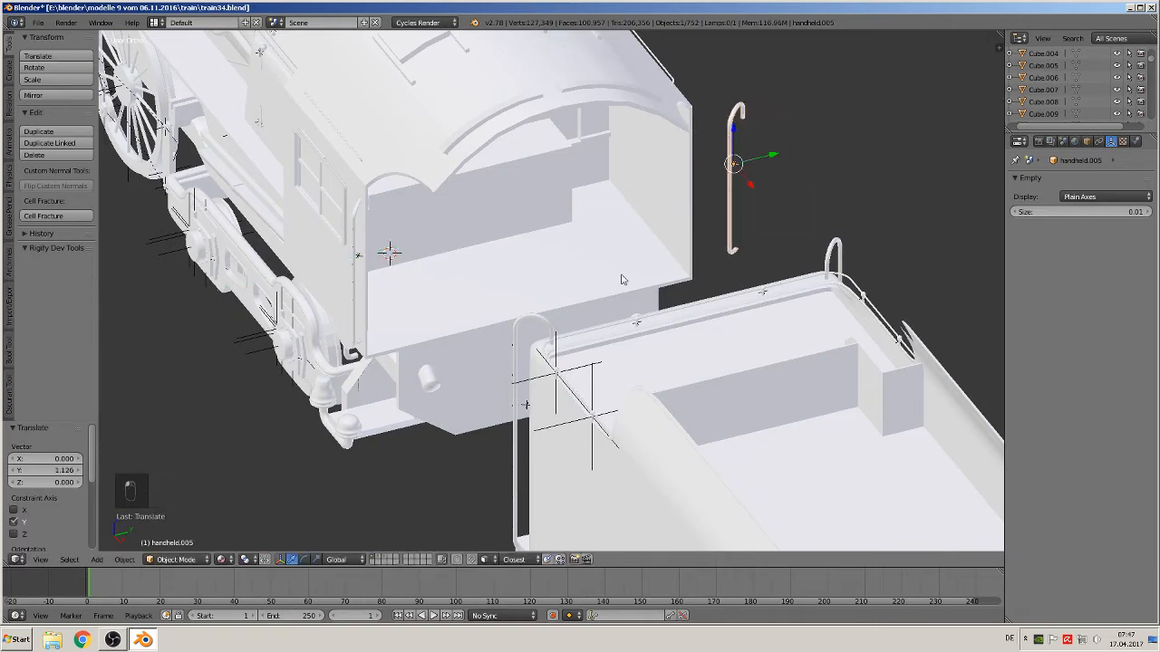
Mirror the copied handrail along the global Y axis
{"action": "left_click", "coordinate": [124, 560]}
{"action": "mouse_move", "coordinate": [172, 494]}
{"action": "left_click", "coordinate": [288, 494]}
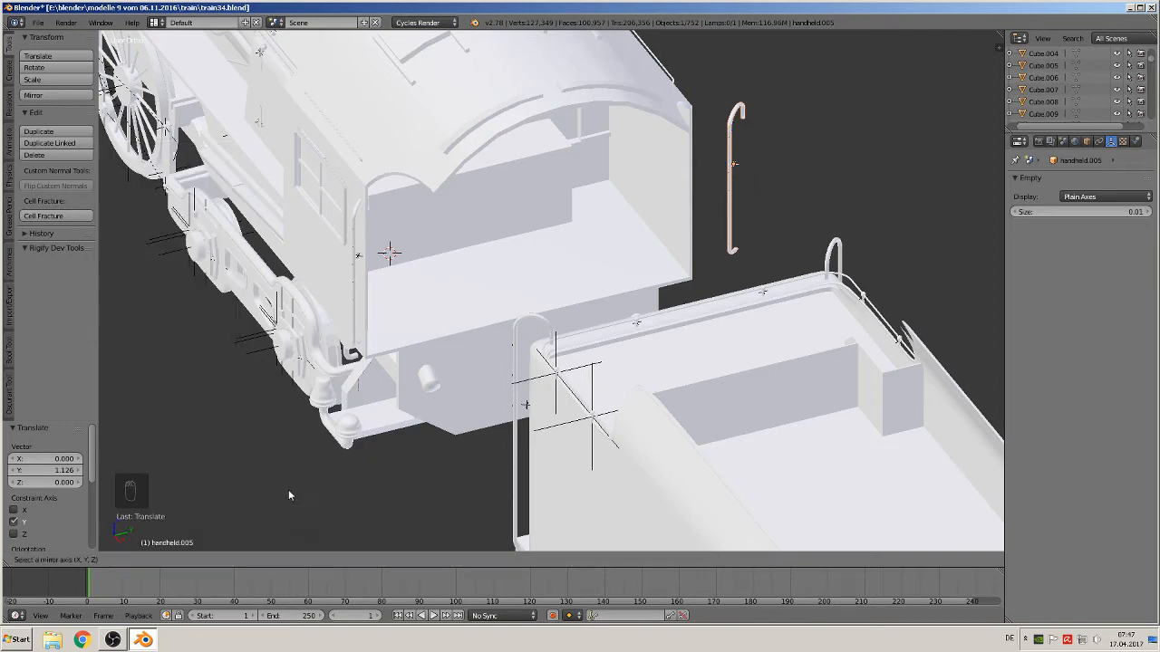
{"action": "key", "text": "y"}
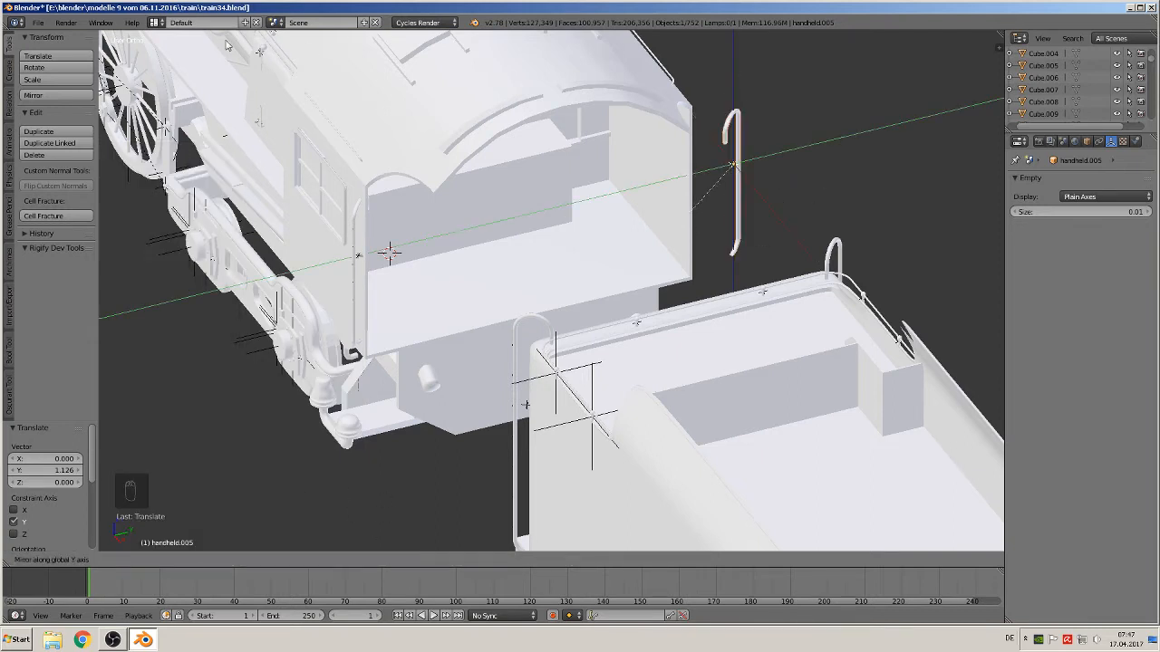
{"action": "left_click", "coordinate": [496, 487]}
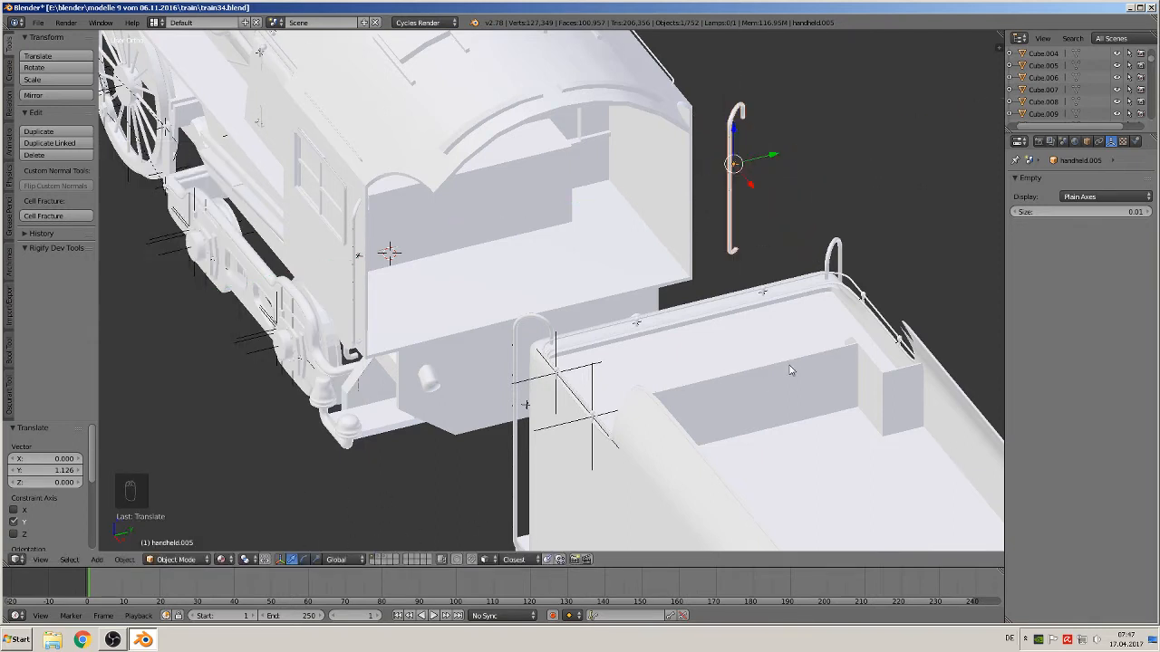
Rotate the copied handrail about Z and move it -0.117 along Y against the cab's edge
{"action": "middle_click_drag", "start_coordinate": [713, 306], "coordinate": [677, 343]}
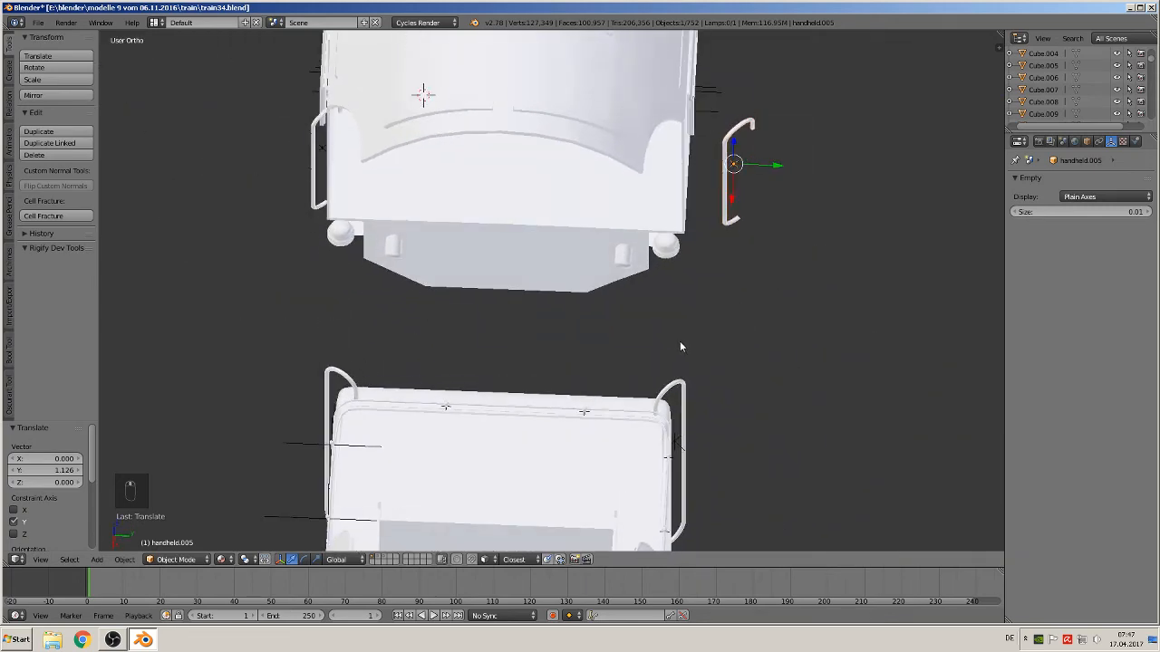
{"action": "key", "text": "r"}
{"action": "key", "text": "z"}
{"action": "left_click", "coordinate": [847, 216]}
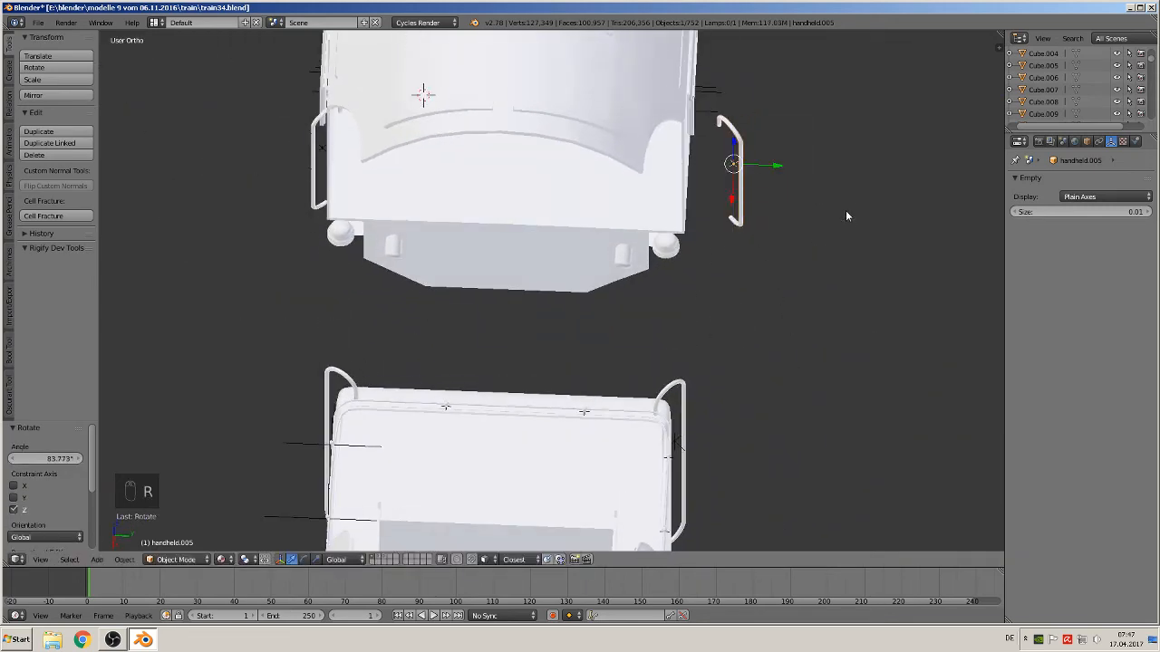
{"action": "left_click_drag", "start_coordinate": [777, 166], "coordinate": [735, 168]}
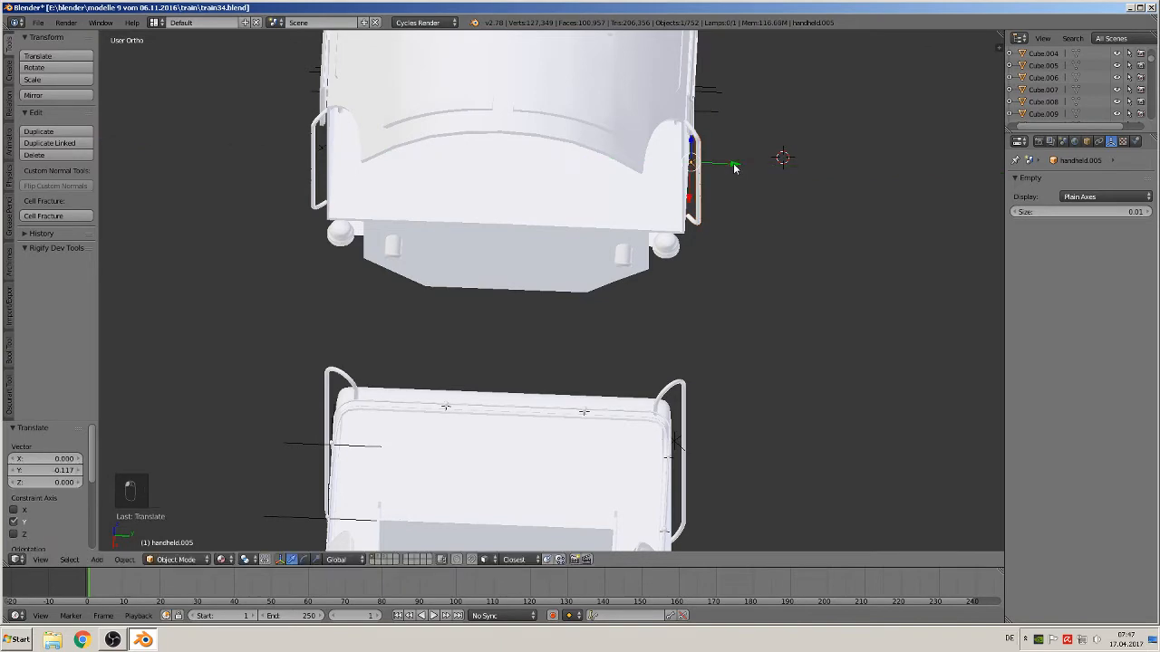
{"action": "middle_click_drag", "start_coordinate": [741, 235], "coordinate": [752, 192]}
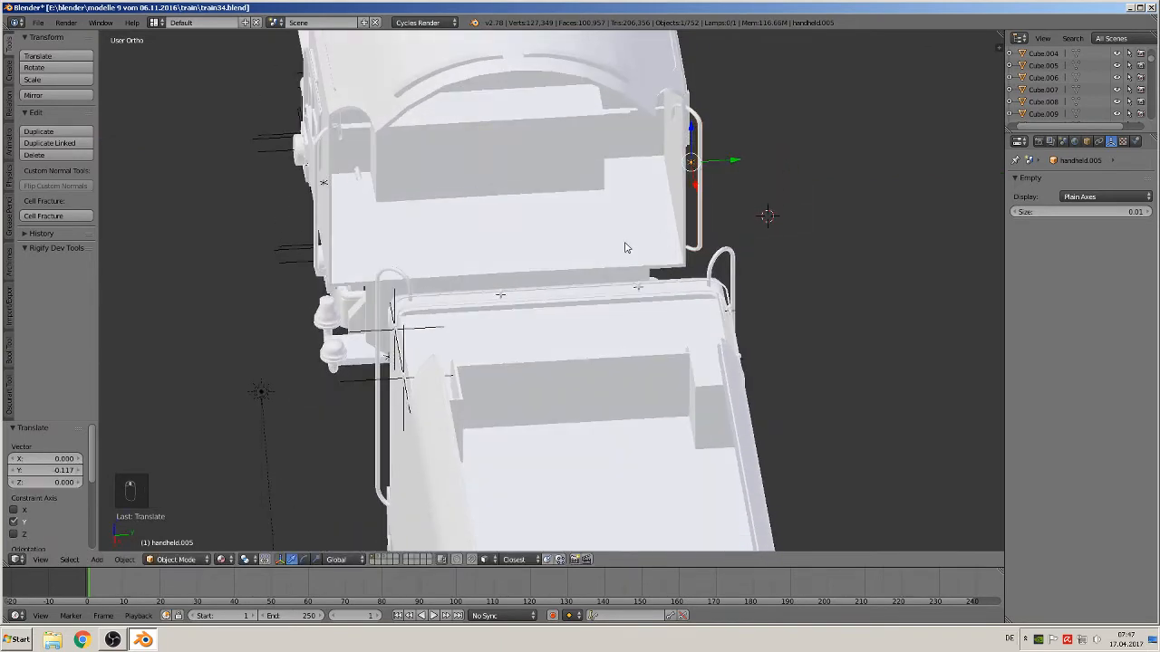
{"action": "middle_click_drag", "start_coordinate": [625, 245], "coordinate": [699, 241], "text": "shift"}
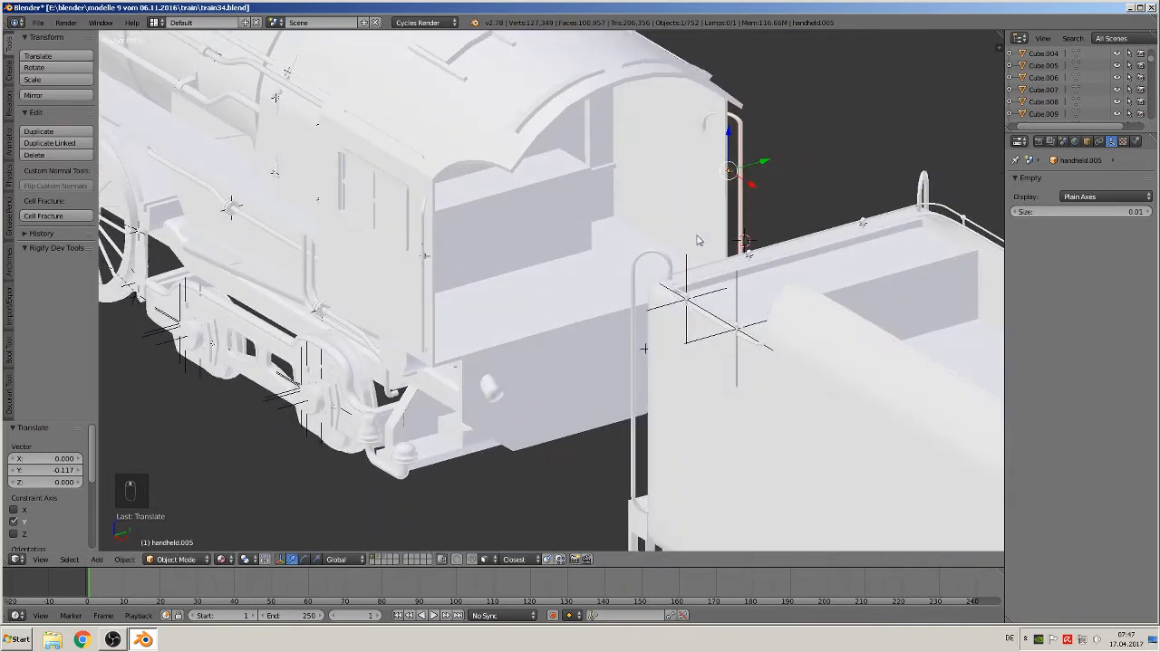
Select the cab body and open it in edit mode with edge selection
{"action": "right_click", "coordinate": [481, 337]}
{"action": "key", "text": "Tab"}
{"action": "scroll", "coordinate": [498, 353], "scroll_direction": "up", "scroll_amount": 4}
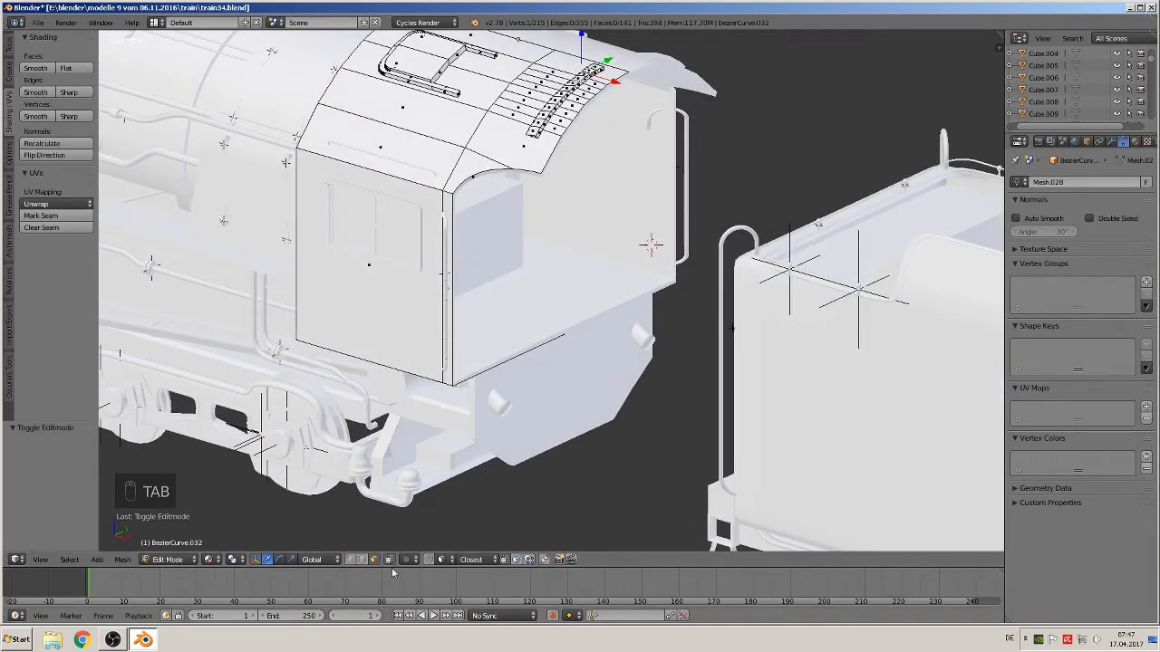
{"action": "left_click", "coordinate": [362, 560]}
{"action": "right_click", "coordinate": [451, 346]}
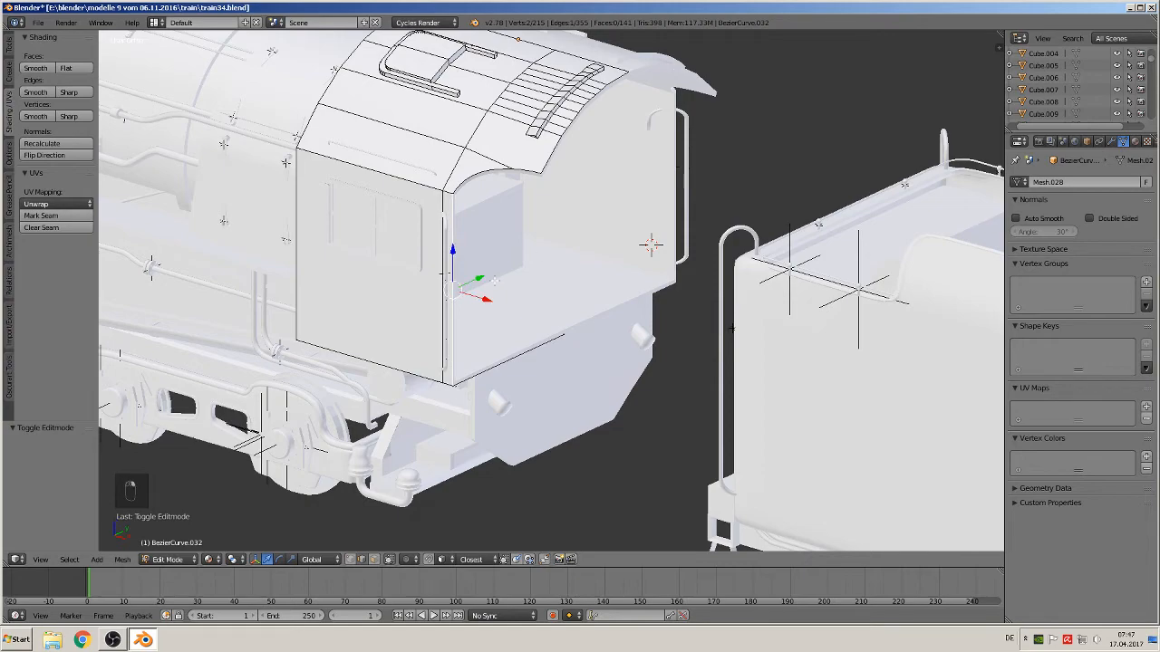
{"action": "middle_click_drag", "start_coordinate": [732, 328], "coordinate": [644, 315]}
Try extruding the cab's rear corner edge back toward the tender, then undo the extrusion and moves
{"action": "right_click", "coordinate": [460, 169], "text": "alt"}
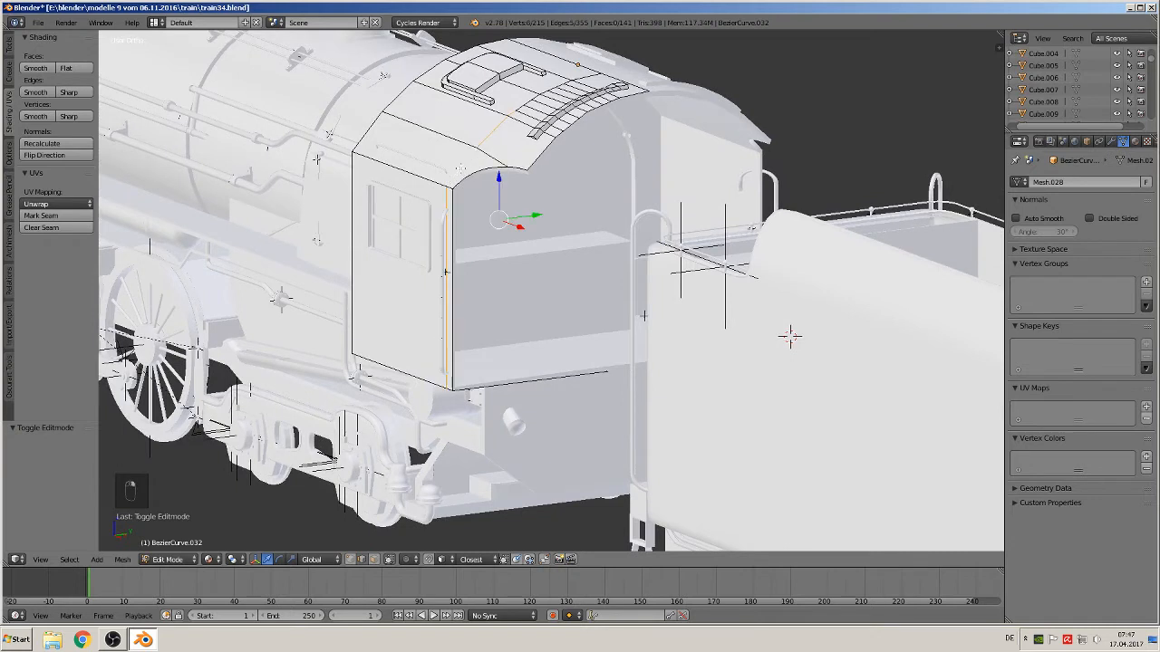
{"action": "key", "text": "e"}
{"action": "right_click", "coordinate": [534, 229]}
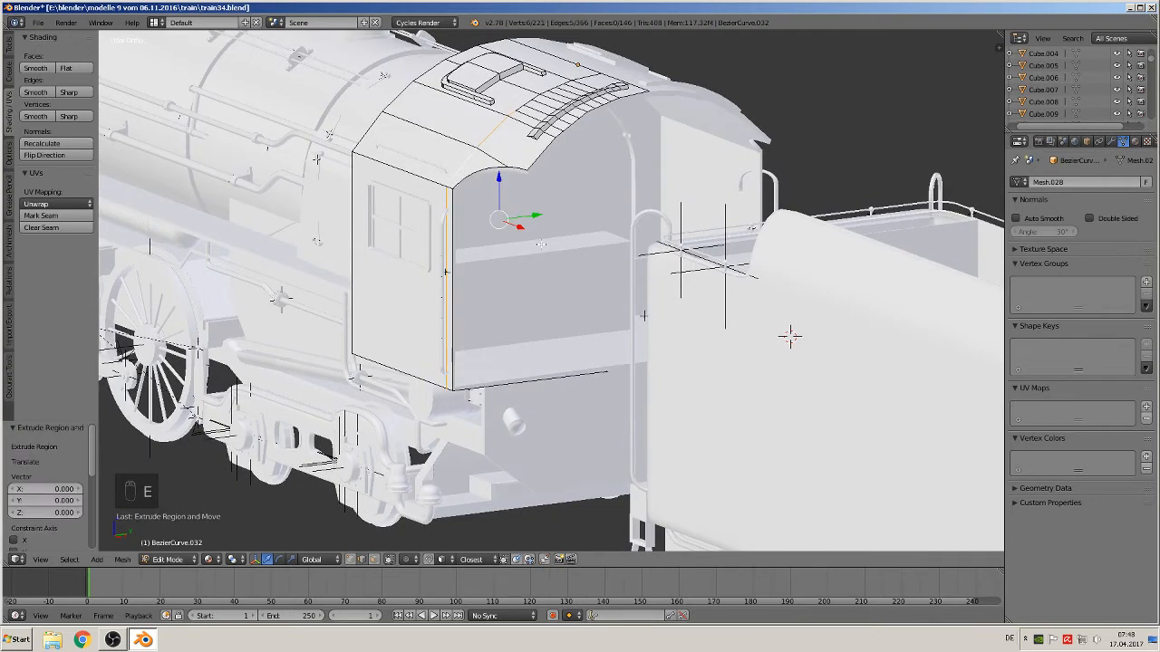
{"action": "key", "text": "g"}
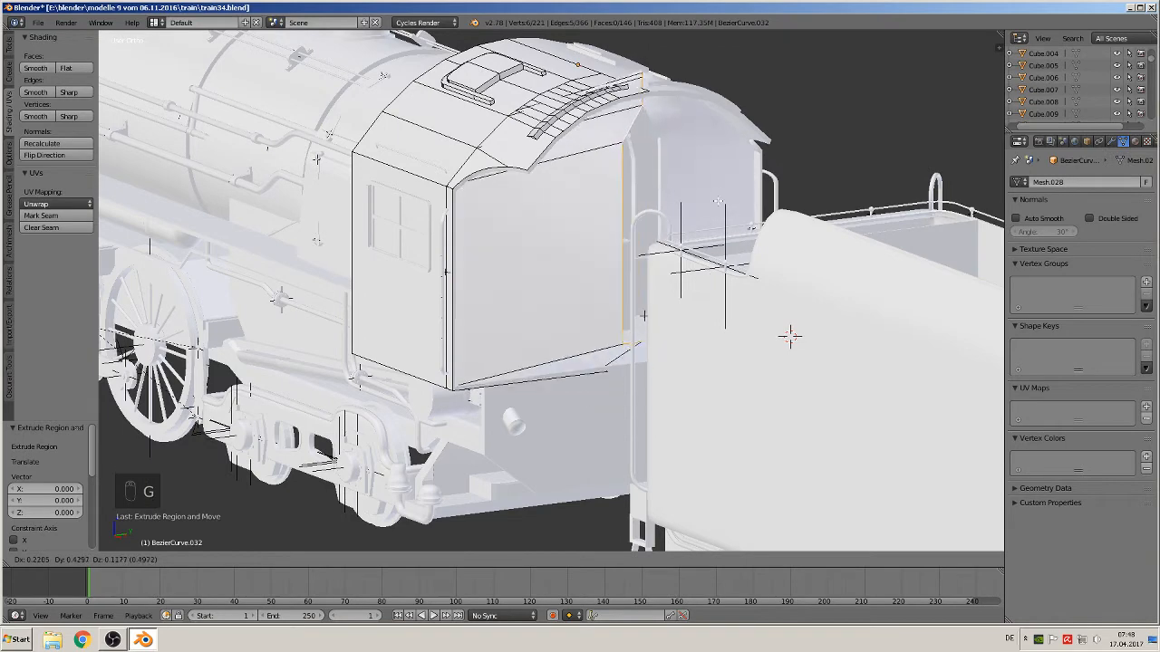
{"action": "left_click", "coordinate": [743, 218]}
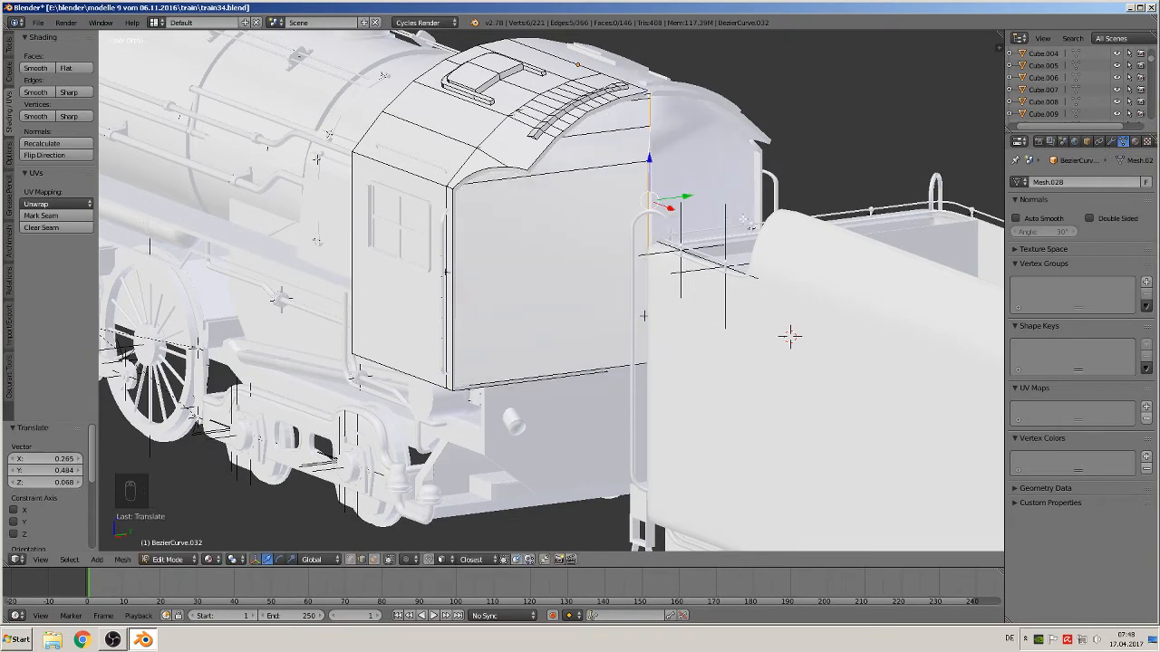
{"action": "middle_click_drag", "start_coordinate": [738, 242], "coordinate": [769, 253]}
{"action": "key", "text": "g"}
{"action": "key", "text": "x"}
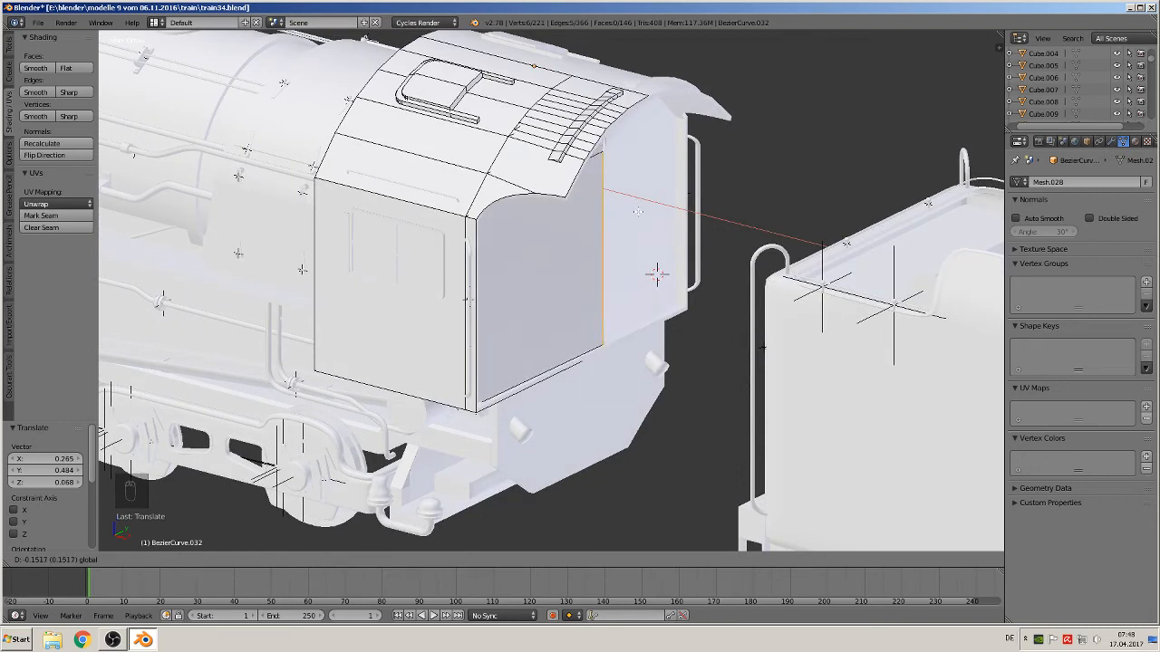
{"action": "left_click", "coordinate": [639, 218]}
{"action": "key", "text": "Tab"}
{"action": "key", "text": "Tab"}
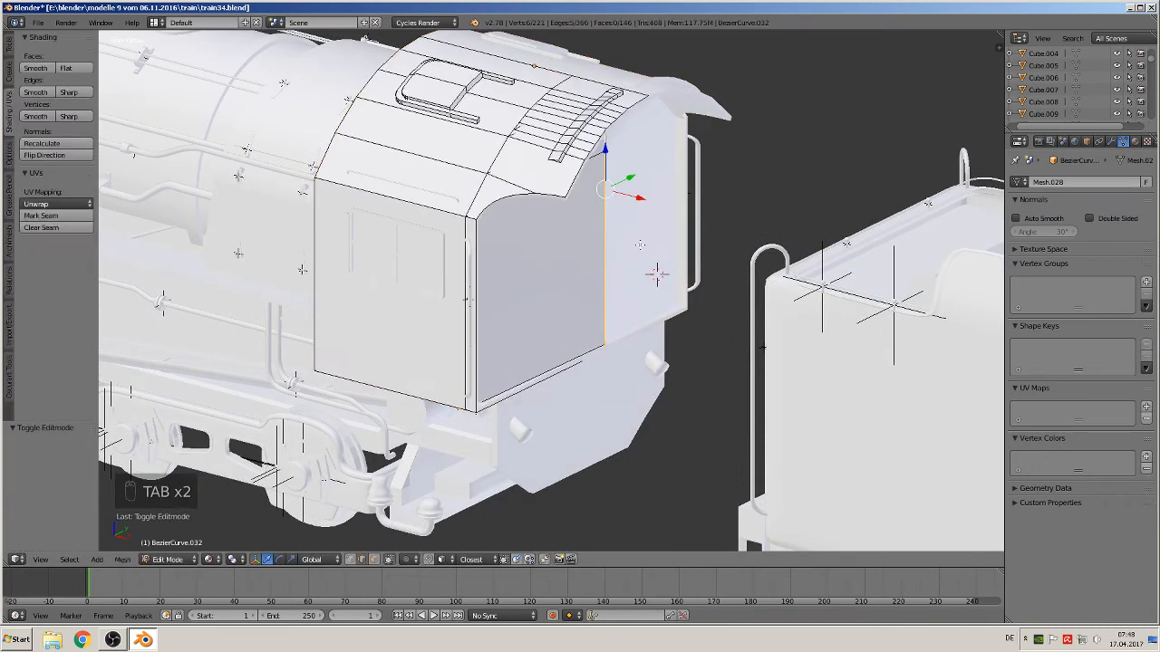
{"action": "key", "text": "ctrl+z"}
{"action": "key", "text": "ctrl+z"}
{"action": "key", "text": "ctrl+z"}
{"action": "key", "text": "ctrl+z"}
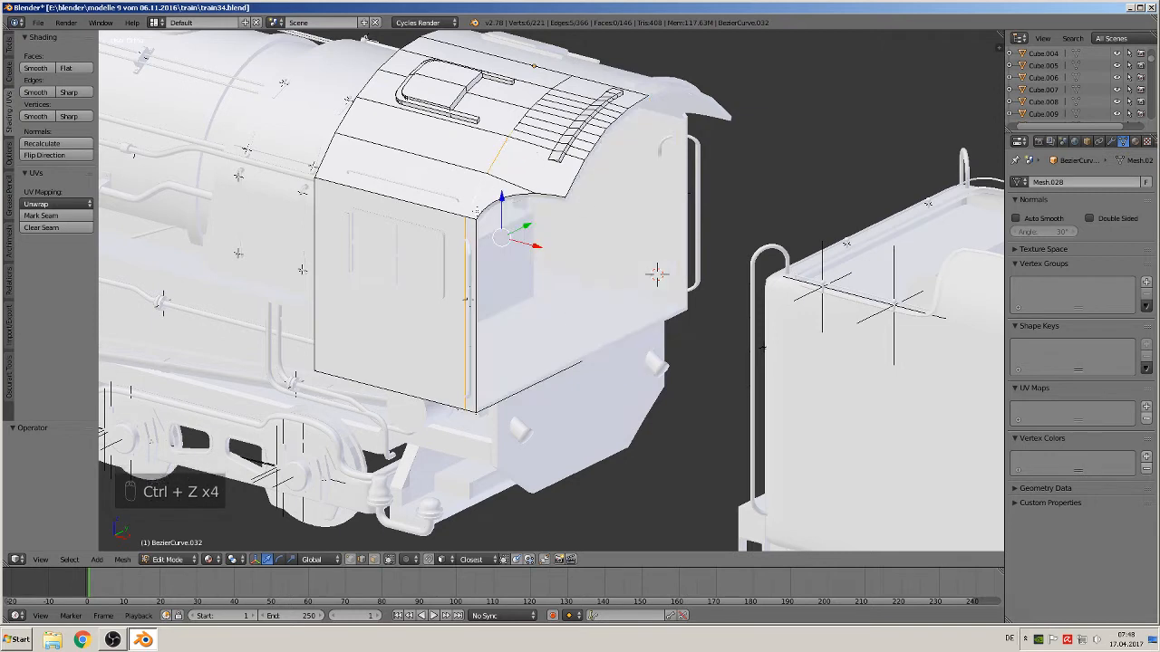
Select the edge path along the cab roof's rear edge and extrude it down 0.643 along Z
{"action": "right_click", "coordinate": [476, 210]}
{"action": "right_click", "coordinate": [565, 80], "text": "ctrl"}
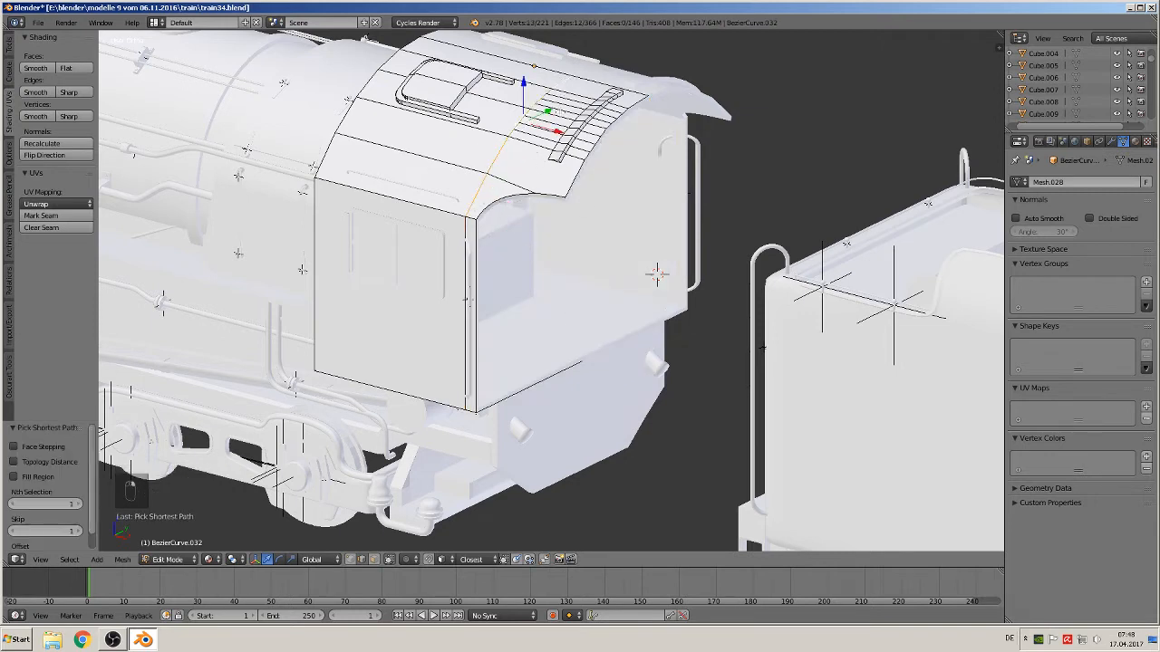
{"action": "key", "text": "e"}
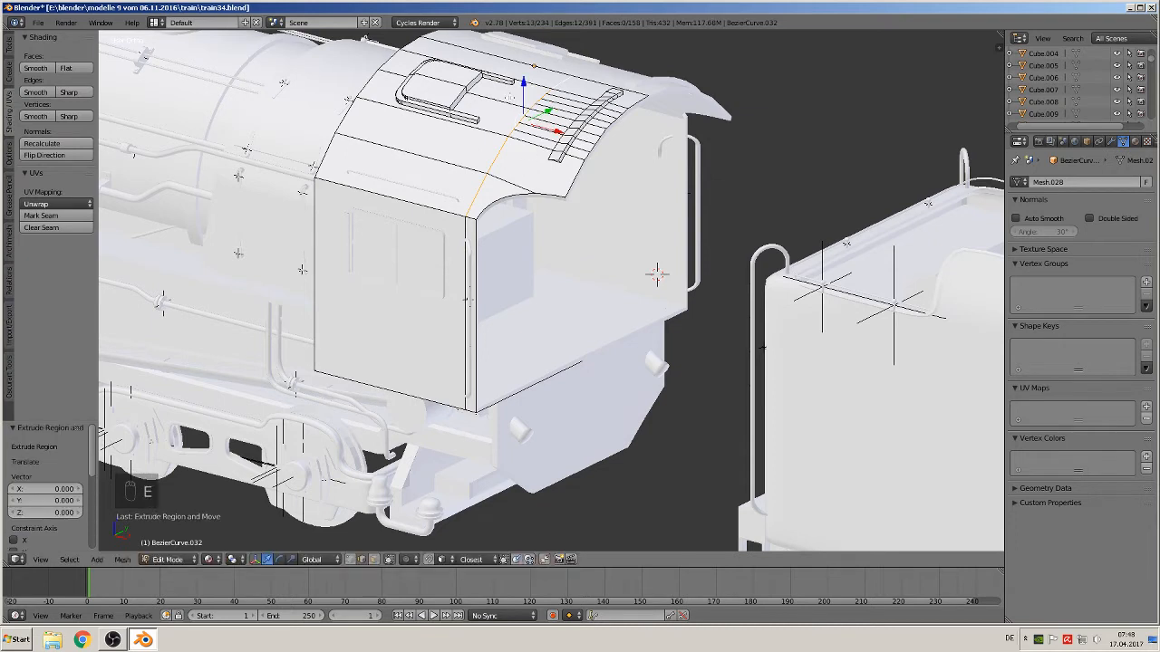
{"action": "key", "text": "z"}
{"action": "left_click", "coordinate": [583, 334]}
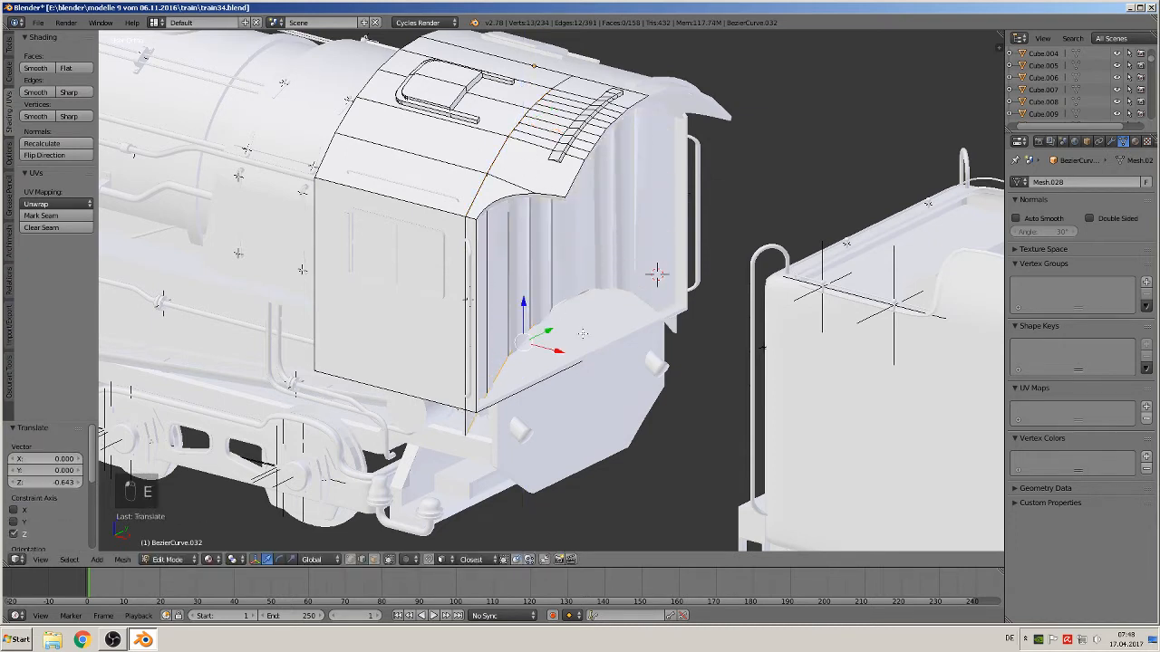
Flatten the extruded edges by scaling them to 0 along Z
{"action": "key", "text": "s"}
{"action": "key", "text": "z"}
{"action": "key", "text": "0"}
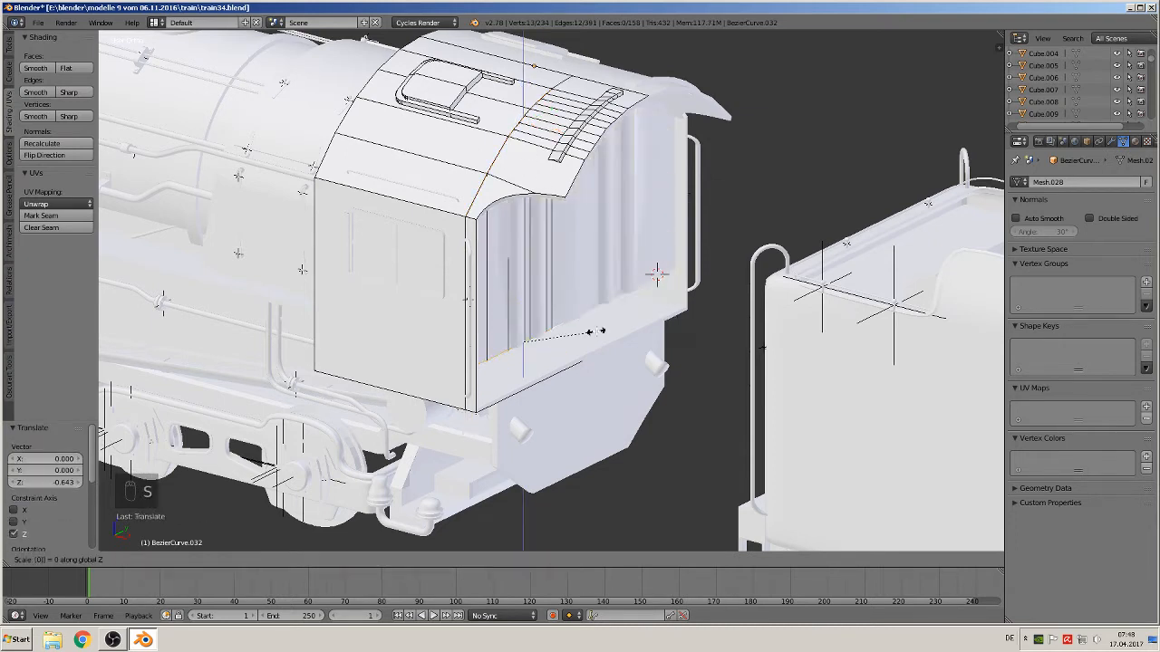
{"action": "key", "text": "Return"}
Lower the extruded edges 0.106 along Z and leave edit mode
{"action": "key", "text": "g"}
{"action": "key", "text": "z"}
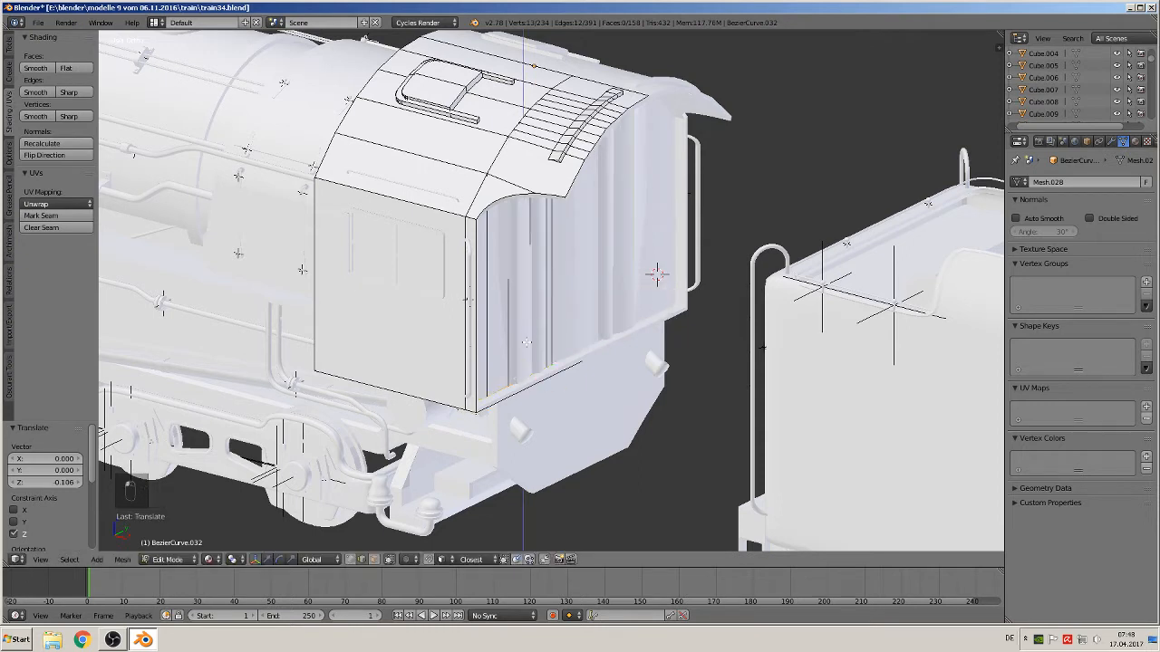
{"action": "left_click", "coordinate": [524, 344]}
{"action": "key", "text": "Tab"}
Inspect the new cab rear panel from several angles in edit mode
{"action": "scroll", "coordinate": [503, 328], "scroll_direction": "up", "scroll_amount": 1}
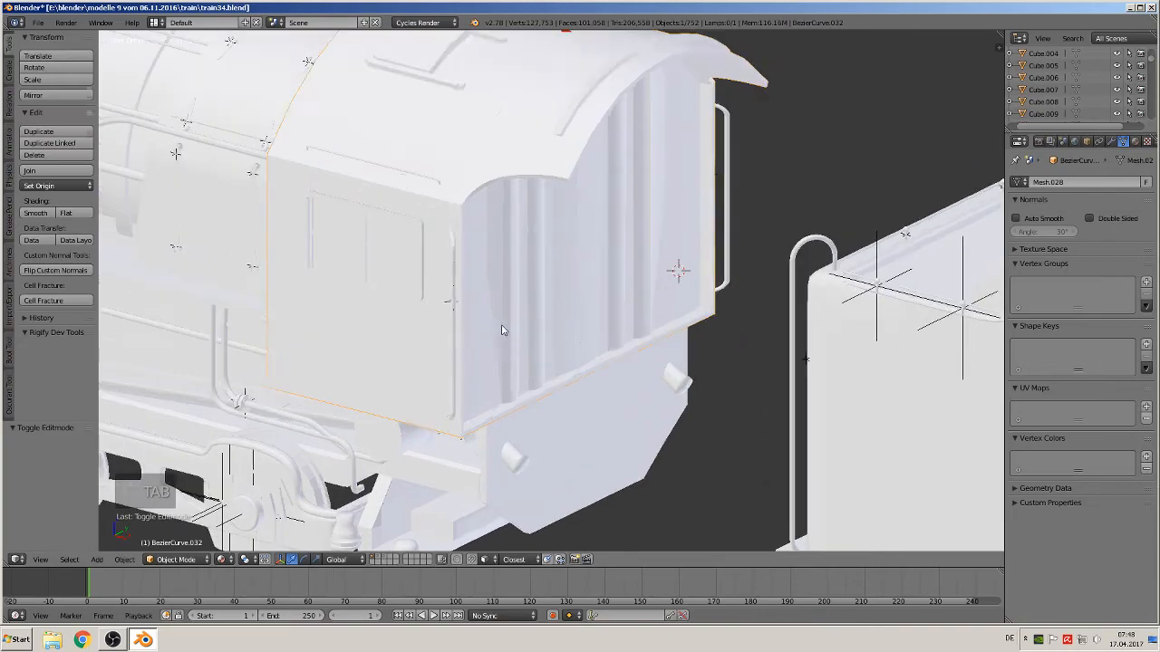
{"action": "key", "text": "Tab"}
{"action": "middle_click_drag", "start_coordinate": [502, 329], "coordinate": [560, 331]}
{"action": "scroll", "coordinate": [560, 329], "scroll_direction": "down", "scroll_amount": 3}
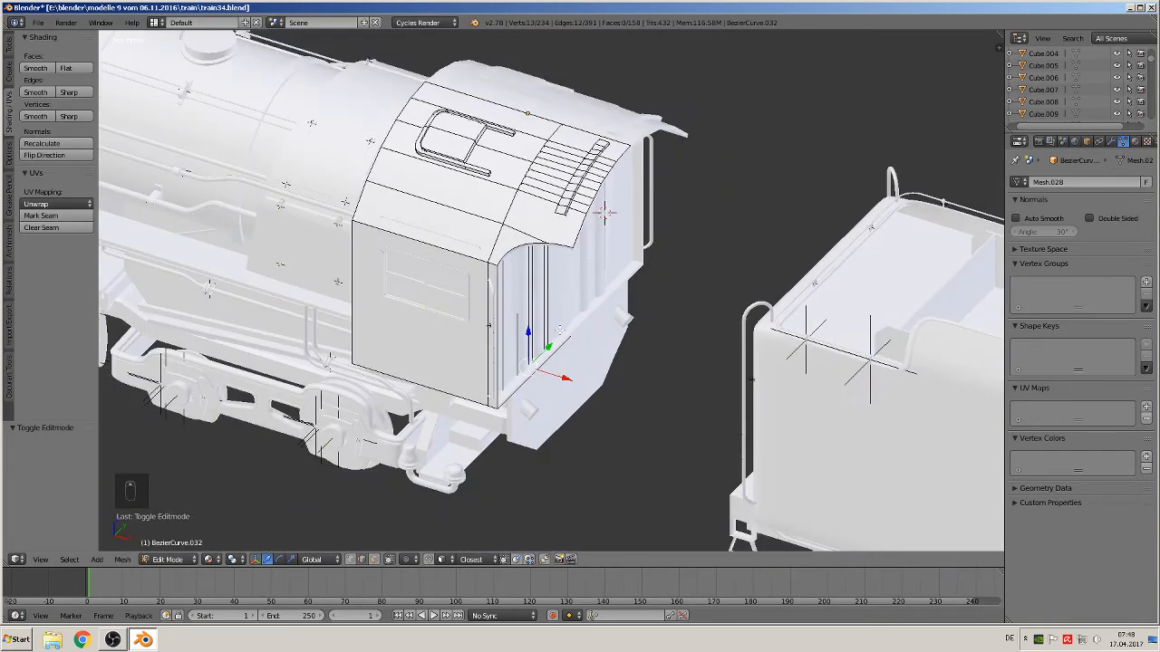
{"action": "scroll", "coordinate": [559, 329], "scroll_direction": "up", "scroll_amount": 2}
{"action": "middle_click_drag", "start_coordinate": [559, 328], "coordinate": [834, 290]}
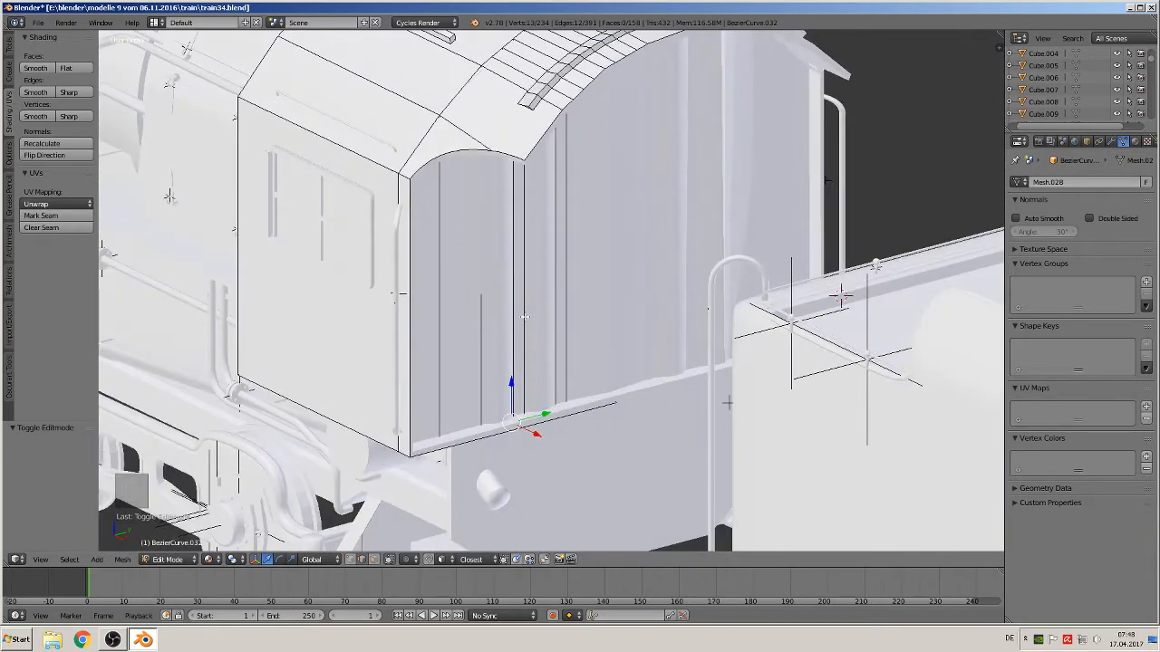
Select the cab rear wall's vertical edge strips, set them to flat shading and apply LoopTools Flatten
{"action": "left_click", "coordinate": [373, 559]}
{"action": "right_click", "coordinate": [434, 305]}
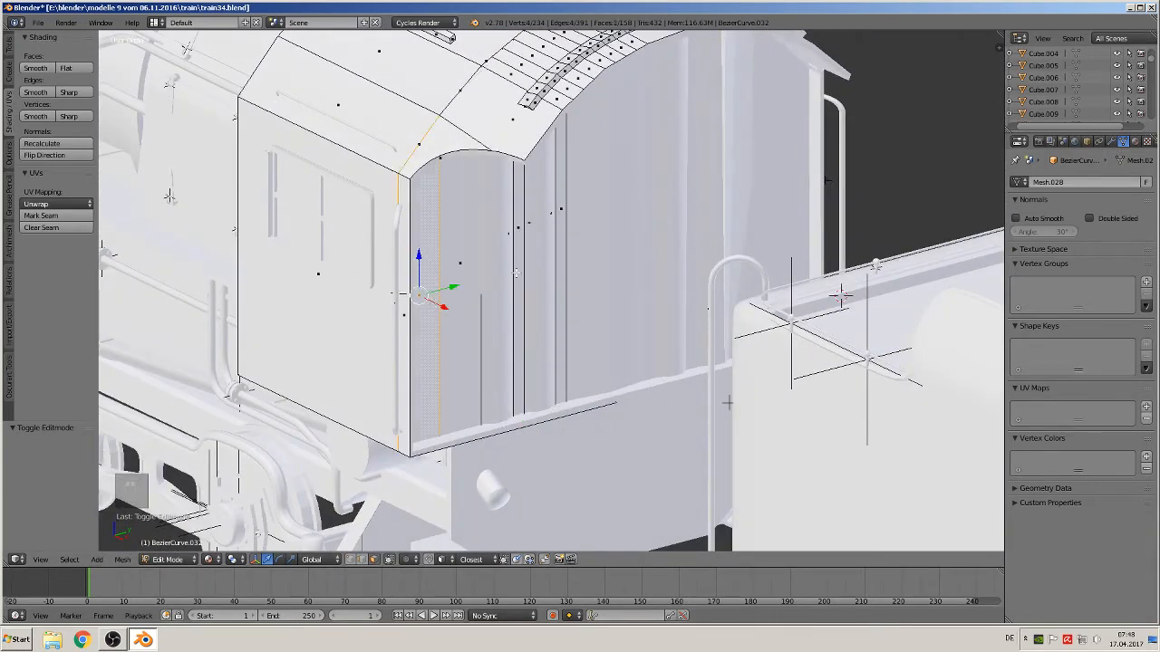
{"action": "right_click", "coordinate": [560, 211], "text": "shift"}
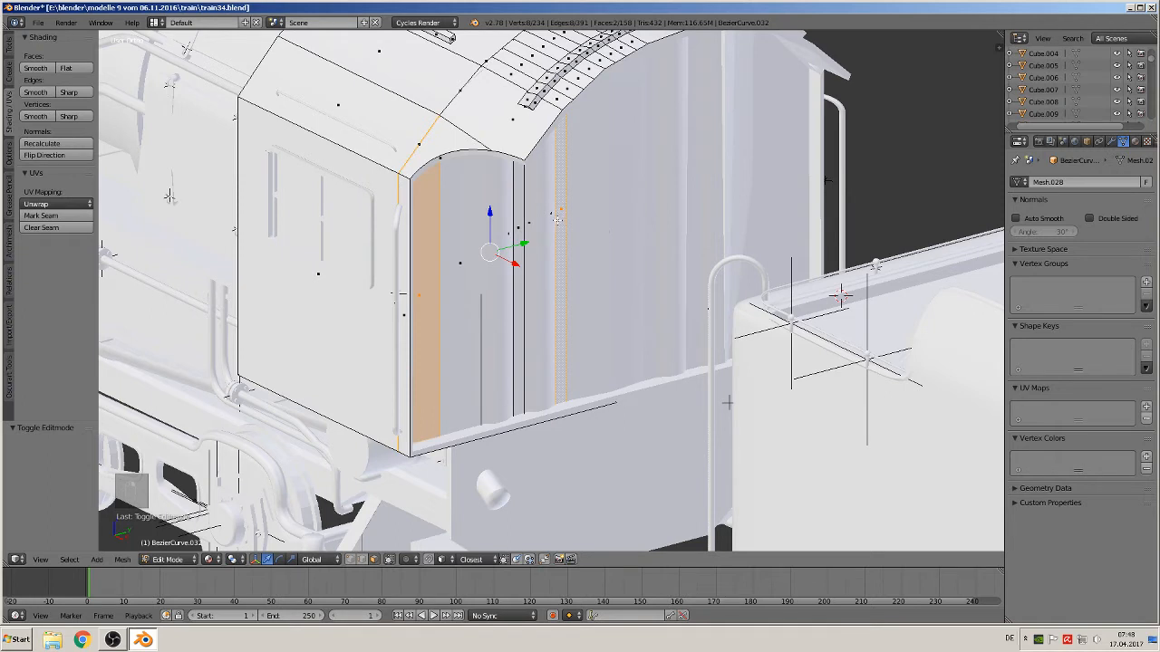
{"action": "key", "text": "c"}
{"action": "left_click_drag", "start_coordinate": [547, 219], "coordinate": [463, 260]}
{"action": "right_click", "coordinate": [466, 265]}
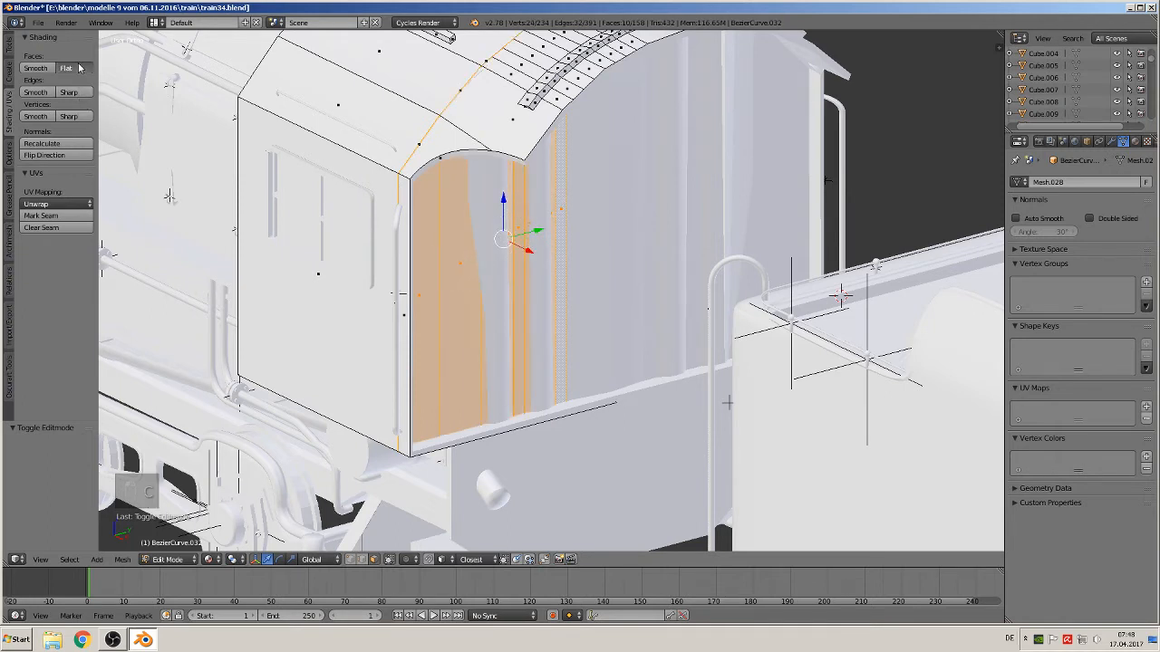
{"action": "left_click", "coordinate": [70, 69]}
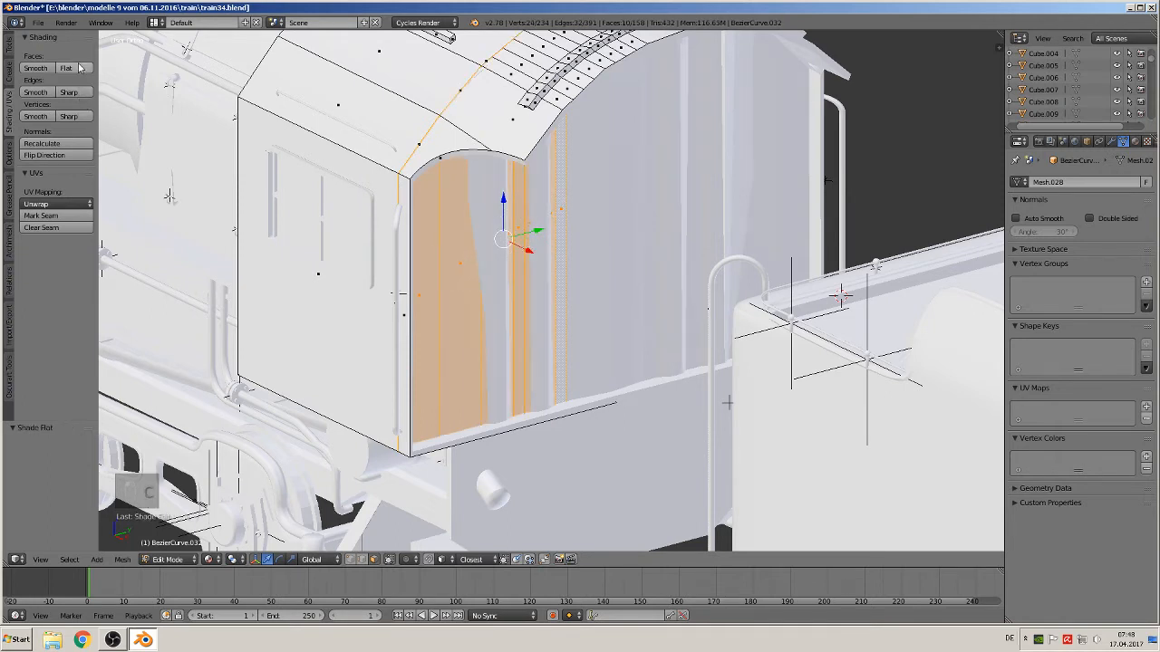
{"action": "left_click", "coordinate": [9, 52]}
{"action": "scroll", "coordinate": [47, 337], "scroll_direction": "down", "scroll_amount": 8}
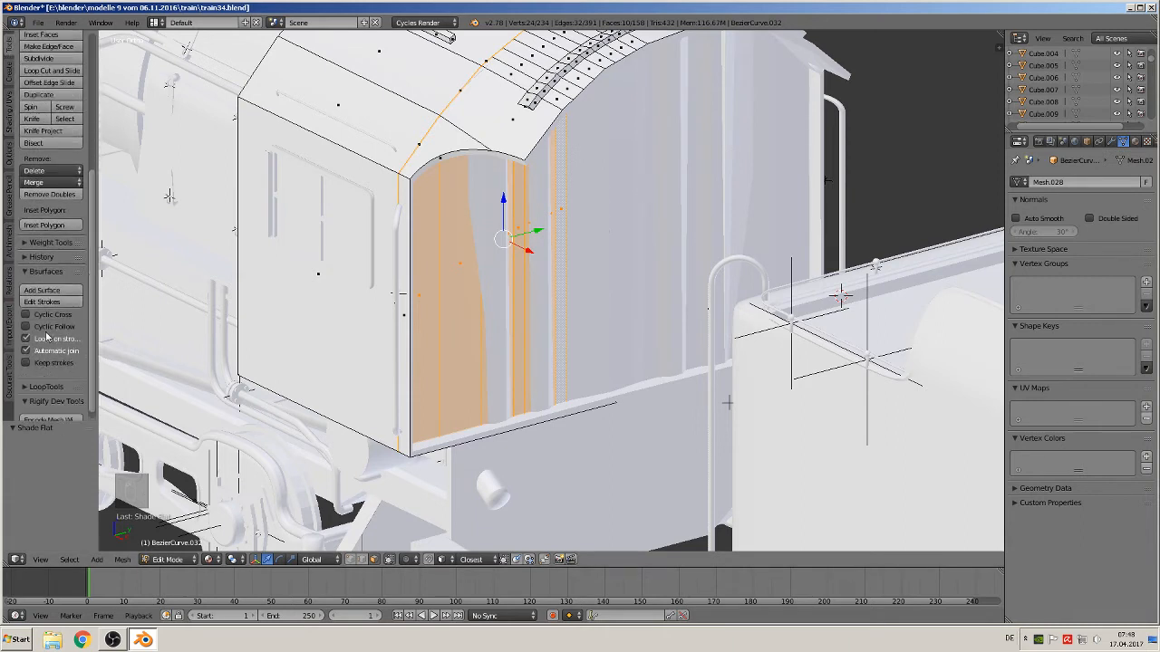
{"action": "left_click", "coordinate": [46, 386]}
{"action": "scroll", "coordinate": [49, 376], "scroll_direction": "down", "scroll_amount": 4}
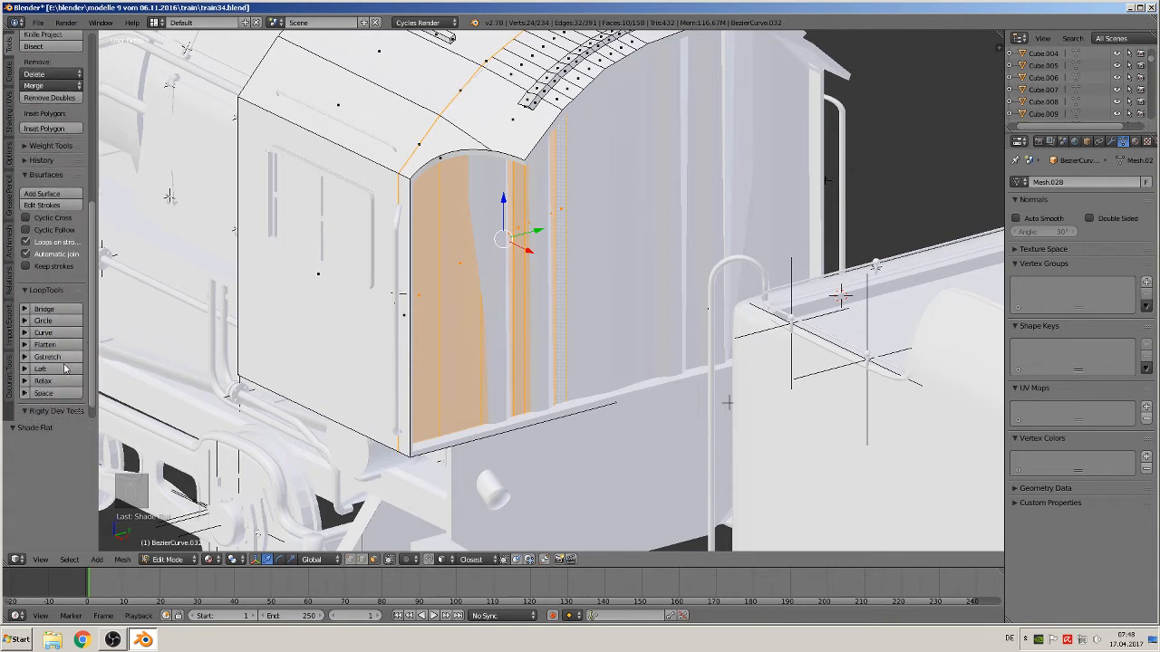
{"action": "left_click", "coordinate": [51, 345]}
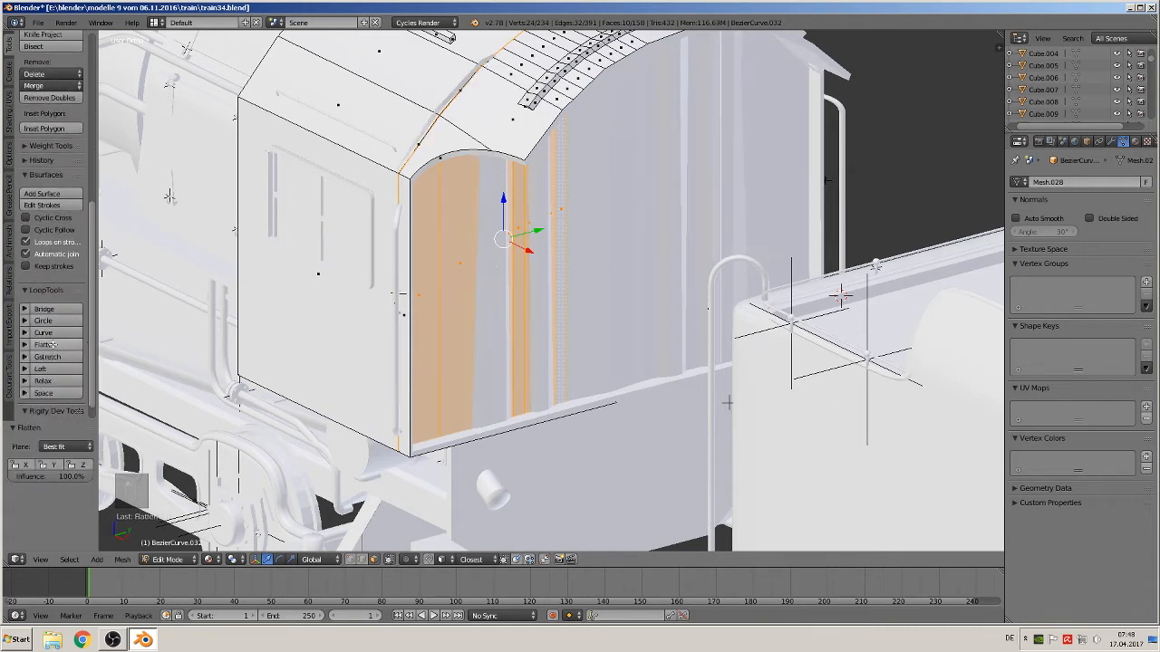
Undo the flatten, the shading change and the earlier rear panel extrusions
{"action": "key", "text": "Tab"}
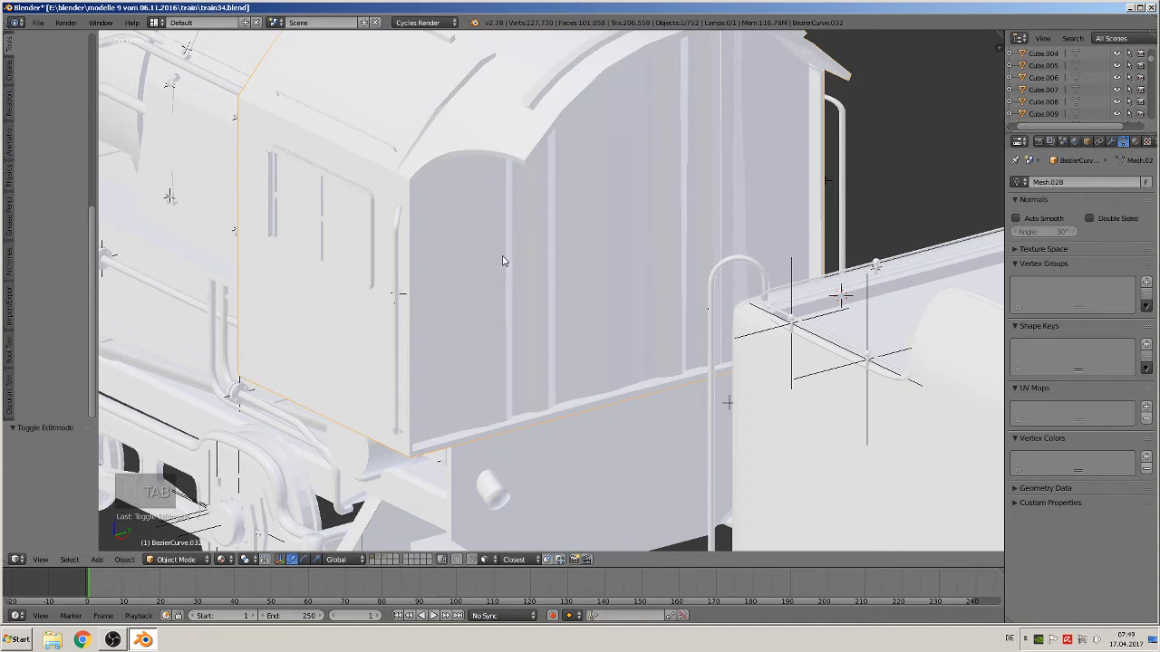
{"action": "key", "text": "Tab"}
{"action": "key", "text": "ctrl+z"}
{"action": "key", "text": "ctrl+z"}
{"action": "key", "text": "ctrl+z"}
{"action": "key", "text": "ctrl+z"}
{"action": "key", "text": "ctrl+z"}
{"action": "key", "text": "ctrl+z"}
{"action": "key", "text": "ctrl+z"}
{"action": "key", "text": "ctrl+z"}
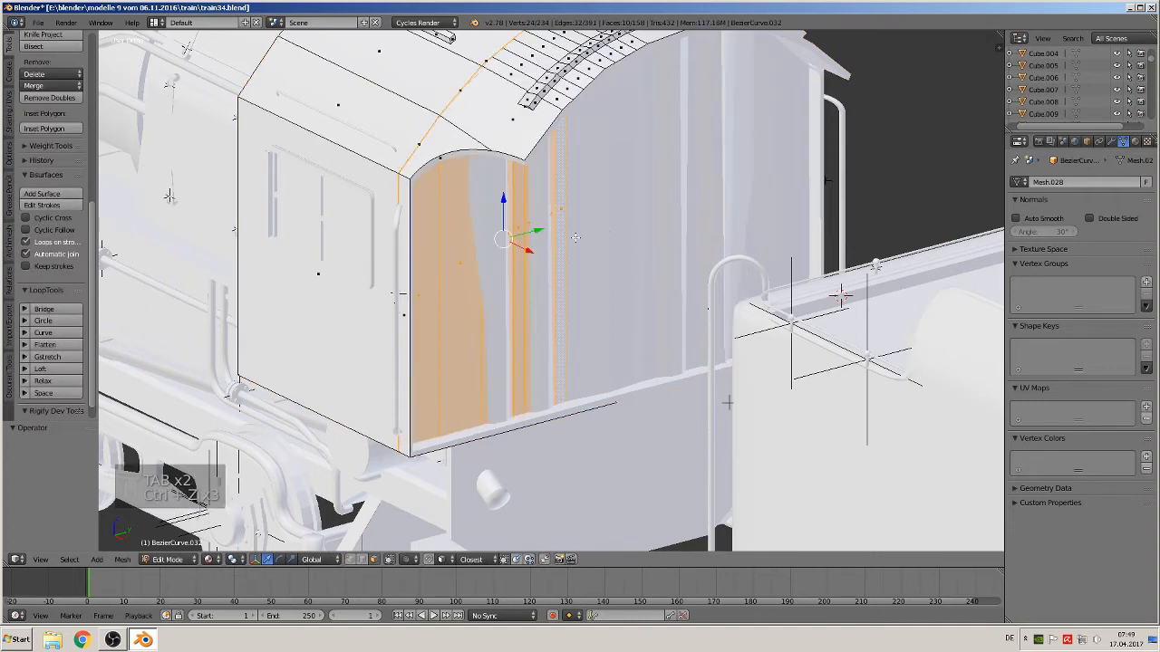
{"action": "key", "text": "ctrl+z"}
{"action": "key", "text": "ctrl+z"}
{"action": "key", "text": "ctrl+z"}
{"action": "key", "text": "ctrl+z"}
{"action": "key", "text": "ctrl+z"}
{"action": "key", "text": "ctrl+z"}
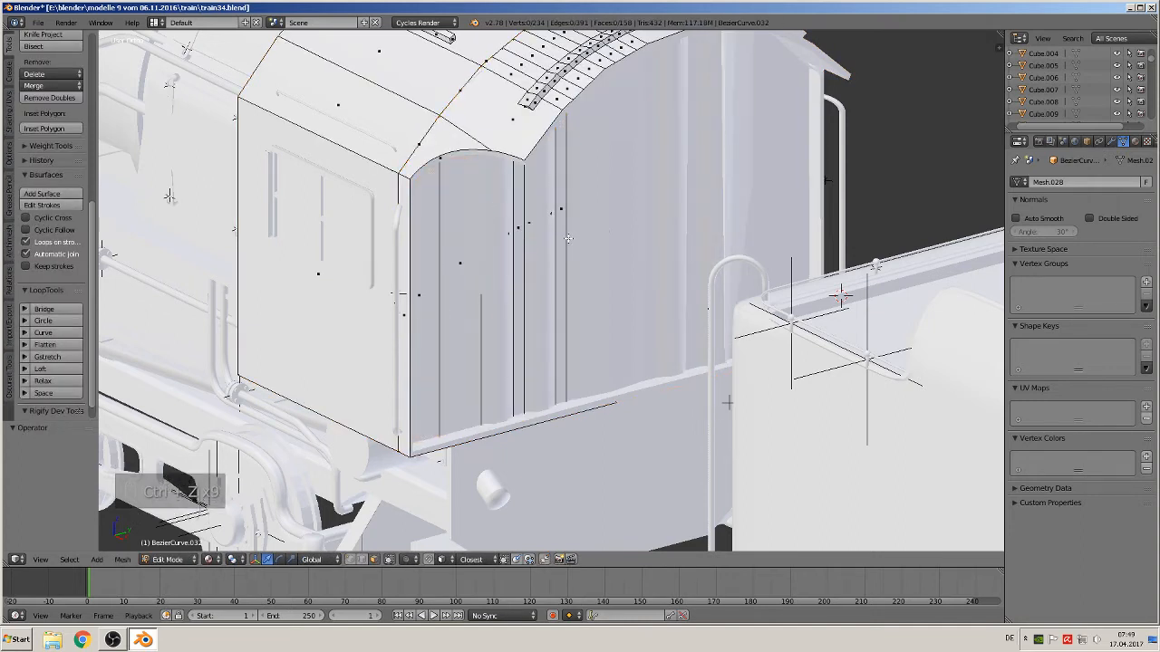
{"action": "key", "text": "ctrl+z"}
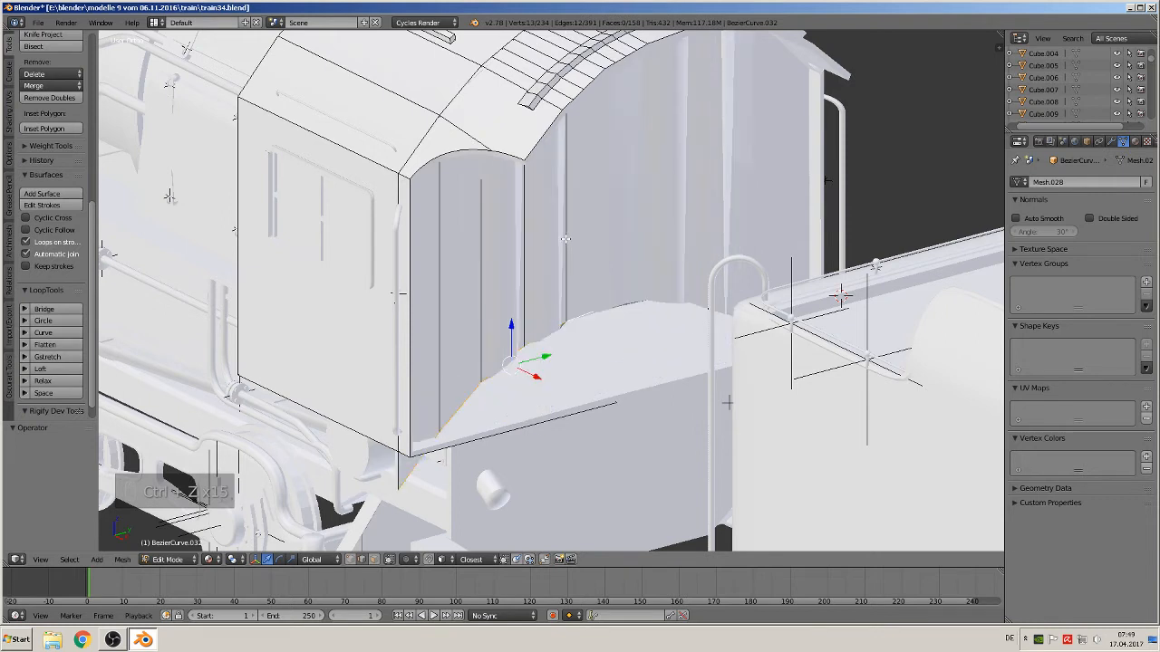
{"action": "key", "text": "ctrl+z"}
Select the cab rear's lower edge, extrude it up about 0.57 along Z to form the rear panel, and leave edit mode
{"action": "right_click", "coordinate": [522, 445]}
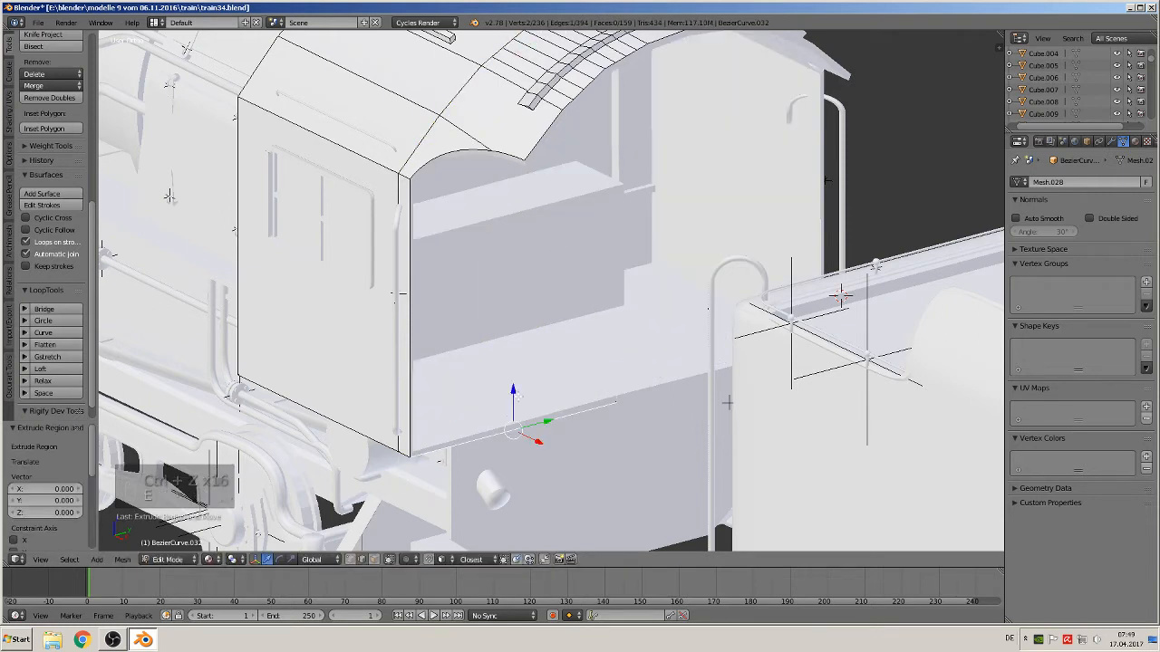
{"action": "key", "text": "e"}
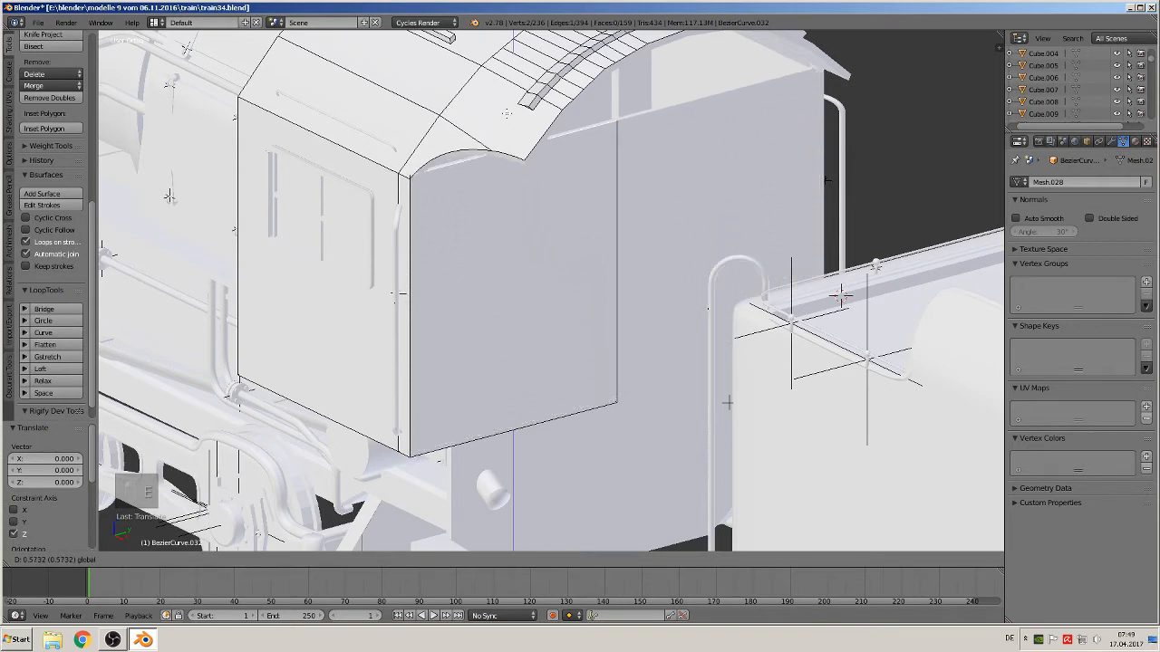
{"action": "left_click", "coordinate": [506, 119]}
{"action": "middle_click_drag", "start_coordinate": [507, 119], "coordinate": [649, 231]}
{"action": "key", "text": "Tab"}
Switch to front view and examine the reference photos of the locomotive around the bell and domes
{"action": "scroll", "coordinate": [596, 211], "scroll_direction": "down", "scroll_amount": 3}
{"action": "key", "text": "KP_1"}
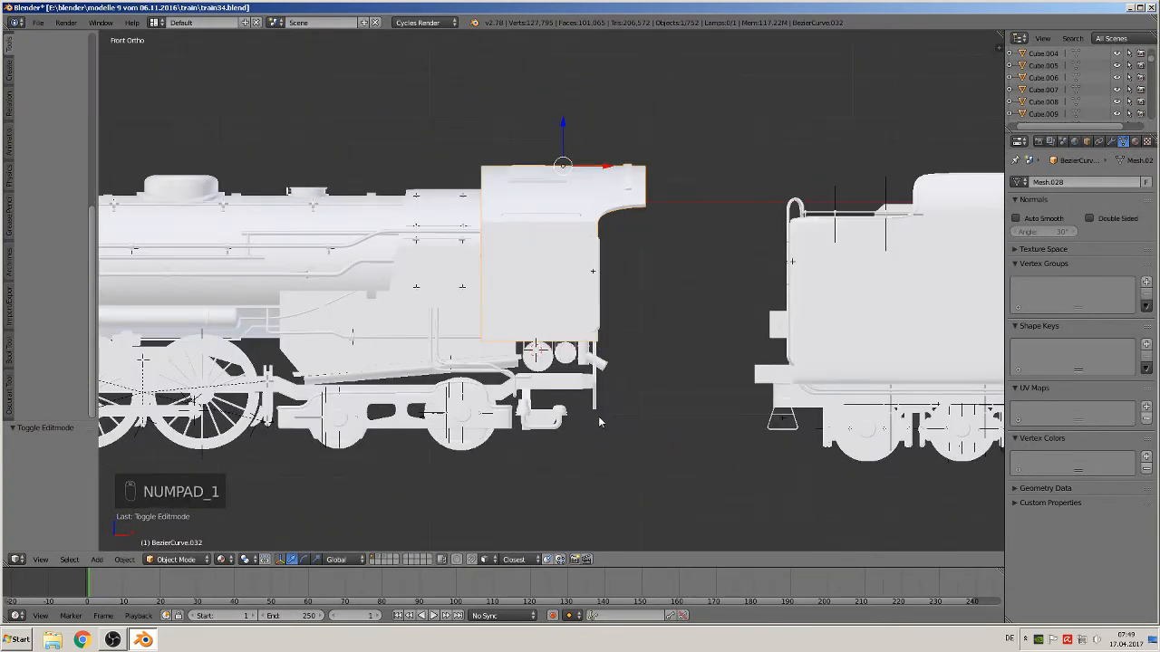
{"action": "middle_click_drag", "start_coordinate": [598, 421], "coordinate": [853, 380], "text": "shift"}
{"action": "scroll", "coordinate": [836, 375], "scroll_direction": "up", "scroll_amount": 1}
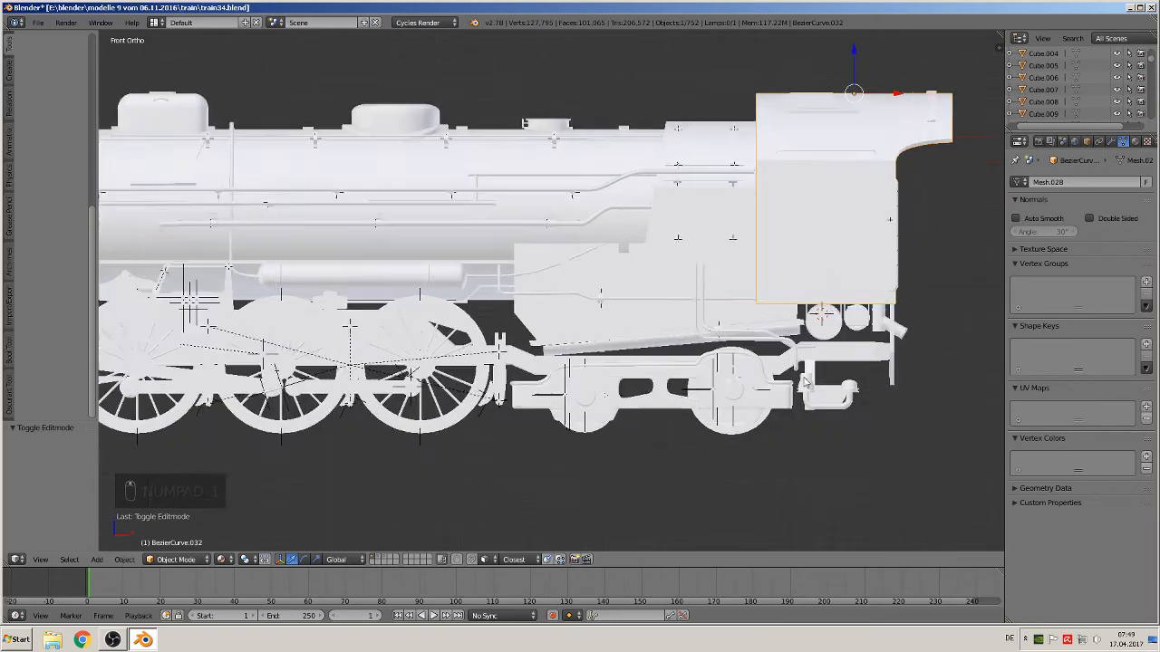
{"action": "scroll", "coordinate": [731, 366], "scroll_direction": "down", "scroll_amount": 4}
{"action": "scroll", "coordinate": [731, 366], "scroll_direction": "down", "scroll_amount": 1}
{"action": "middle_click_drag", "start_coordinate": [731, 366], "coordinate": [657, 380], "text": "shift"}
{"action": "scroll", "coordinate": [740, 302], "scroll_direction": "up", "scroll_amount": 4}
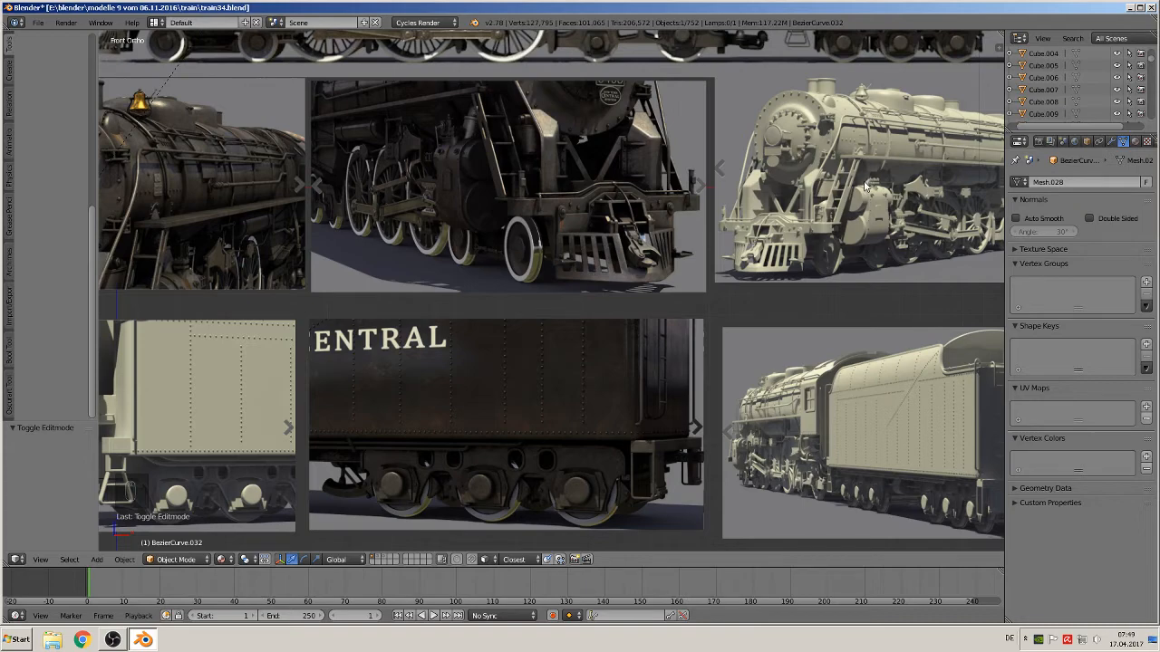
{"action": "scroll", "coordinate": [884, 124], "scroll_direction": "down", "scroll_amount": 3}
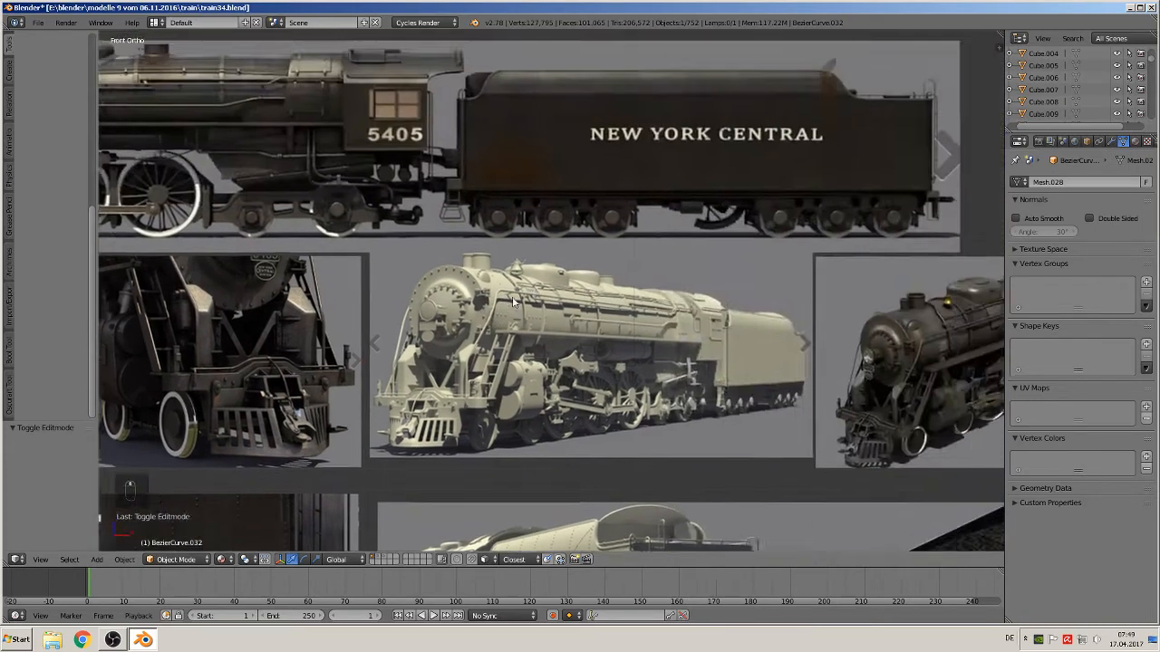
{"action": "scroll", "coordinate": [426, 305], "scroll_direction": "up", "scroll_amount": 8}
{"action": "scroll", "coordinate": [859, 233], "scroll_direction": "up", "scroll_amount": 4}
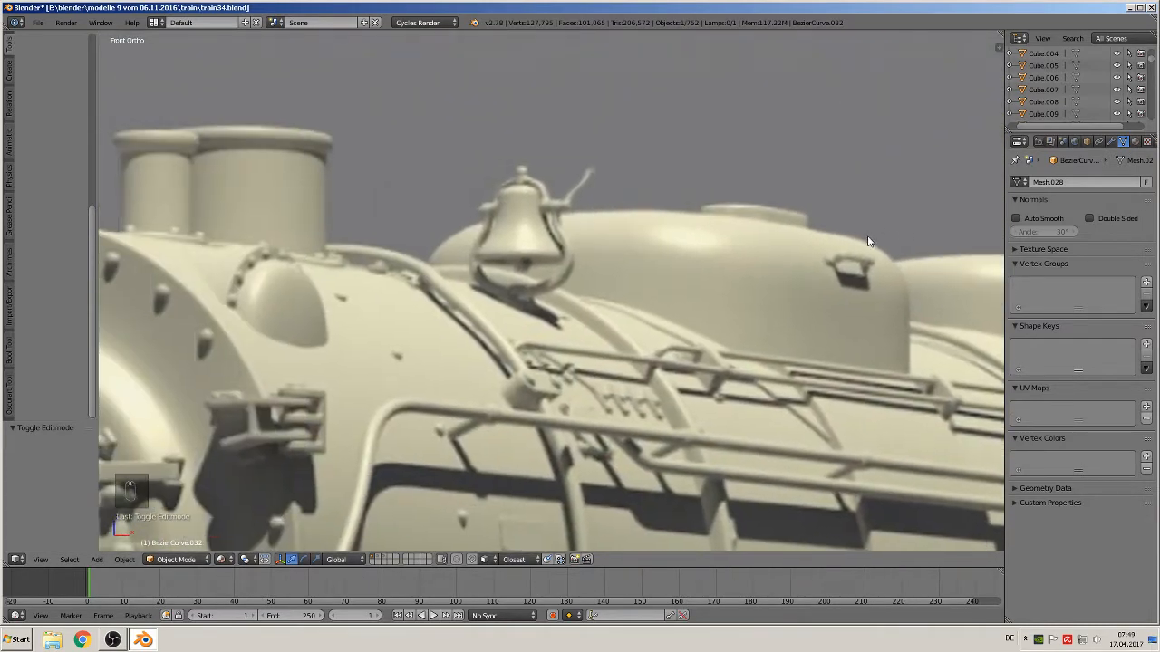
{"action": "scroll", "coordinate": [627, 256], "scroll_direction": "down", "scroll_amount": 5}
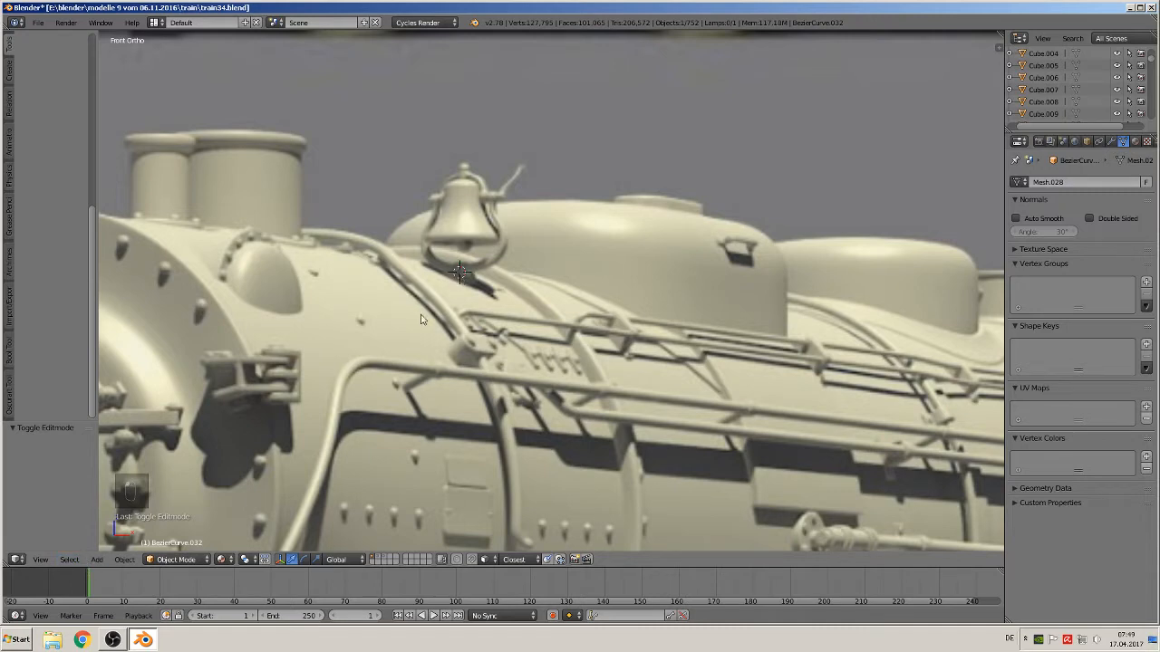
Add a Bezier curve at the bell's base, rotate it 90° about X and scale it to about 0.13
{"action": "left_click", "coordinate": [96, 559]}
{"action": "mouse_move", "coordinate": [113, 534]}
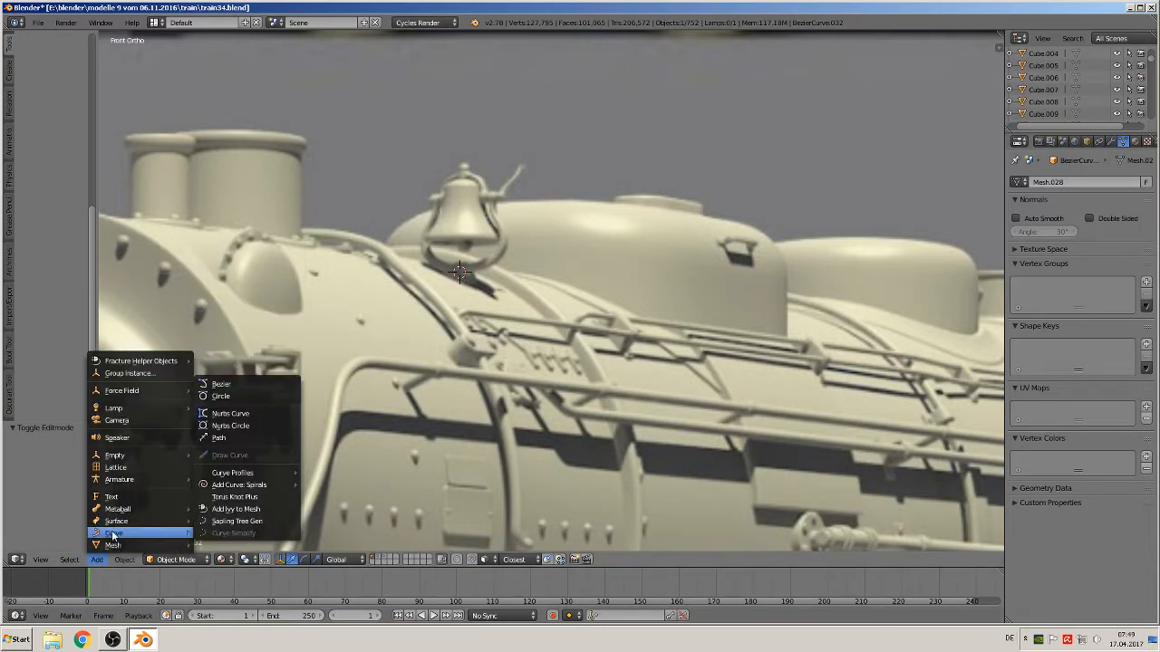
{"action": "left_click", "coordinate": [253, 386]}
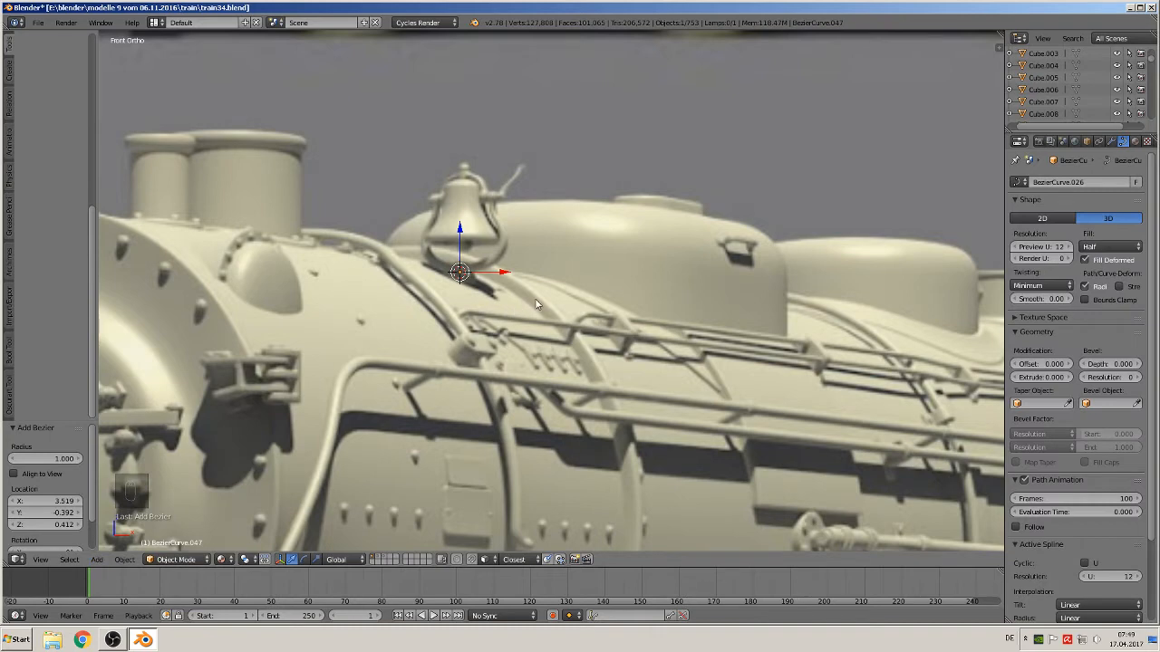
{"action": "key", "text": "r"}
{"action": "key", "text": "x"}
{"action": "key", "text": "9"}
{"action": "key", "text": "0"}
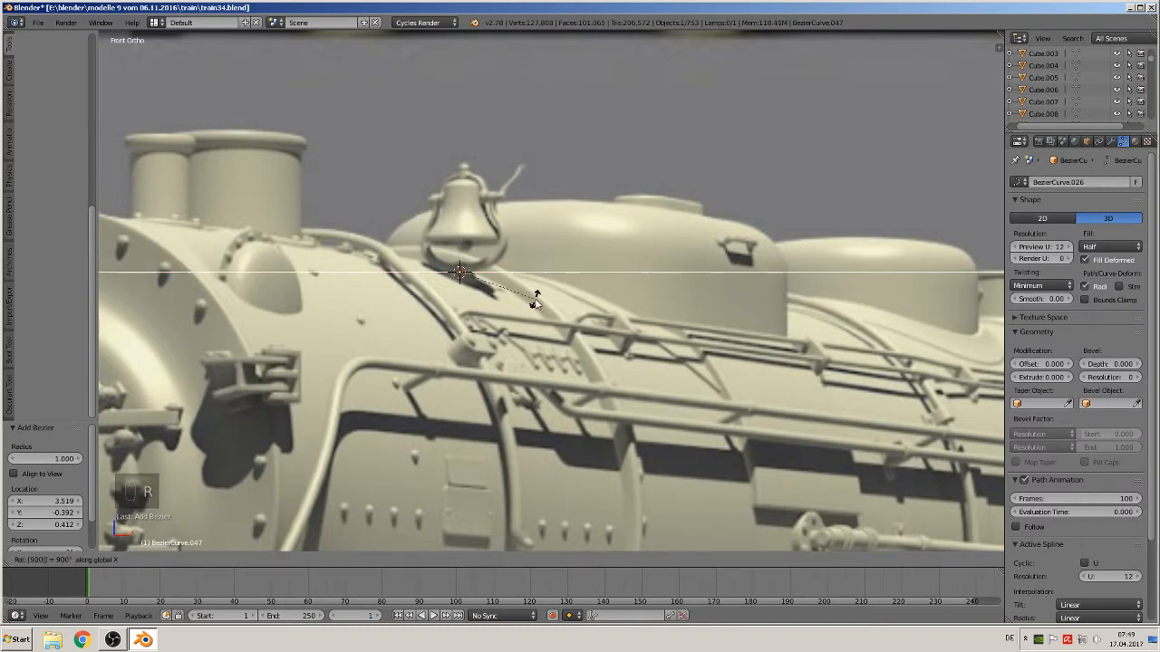
{"action": "left_click", "coordinate": [571, 280]}
{"action": "key", "text": "s"}
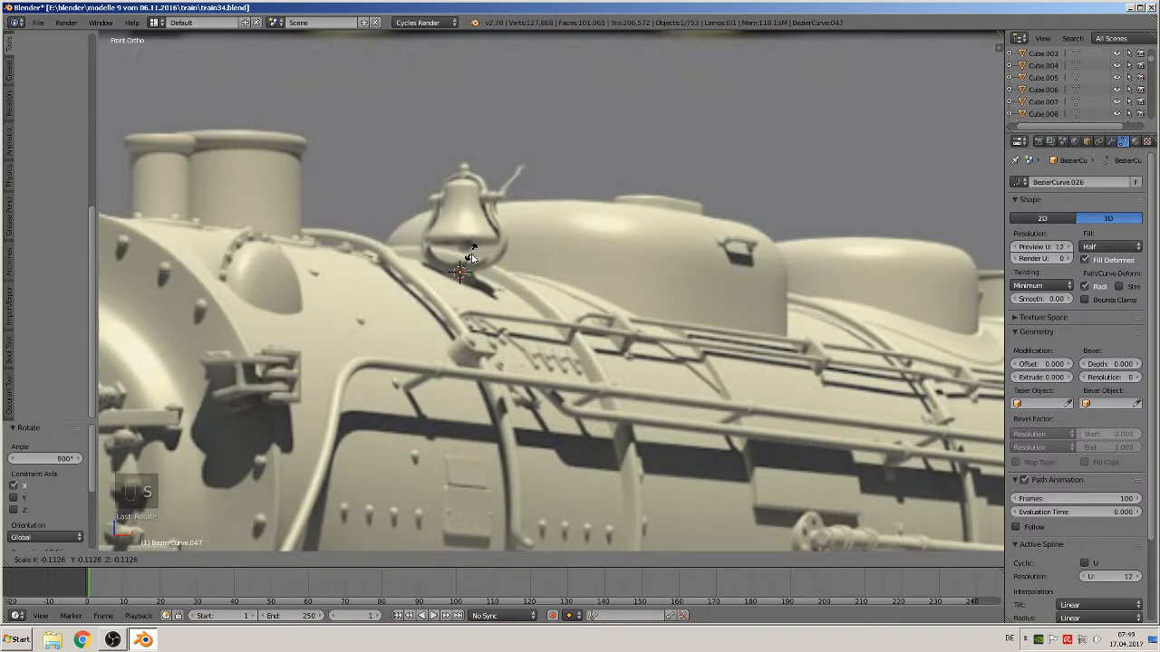
{"action": "left_click", "coordinate": [486, 280]}
Rotate the curve another 90° about X and scale it to about 0.6
{"action": "key", "text": "r"}
{"action": "key", "text": "x"}
{"action": "key", "text": "9"}
{"action": "key", "text": "0"}
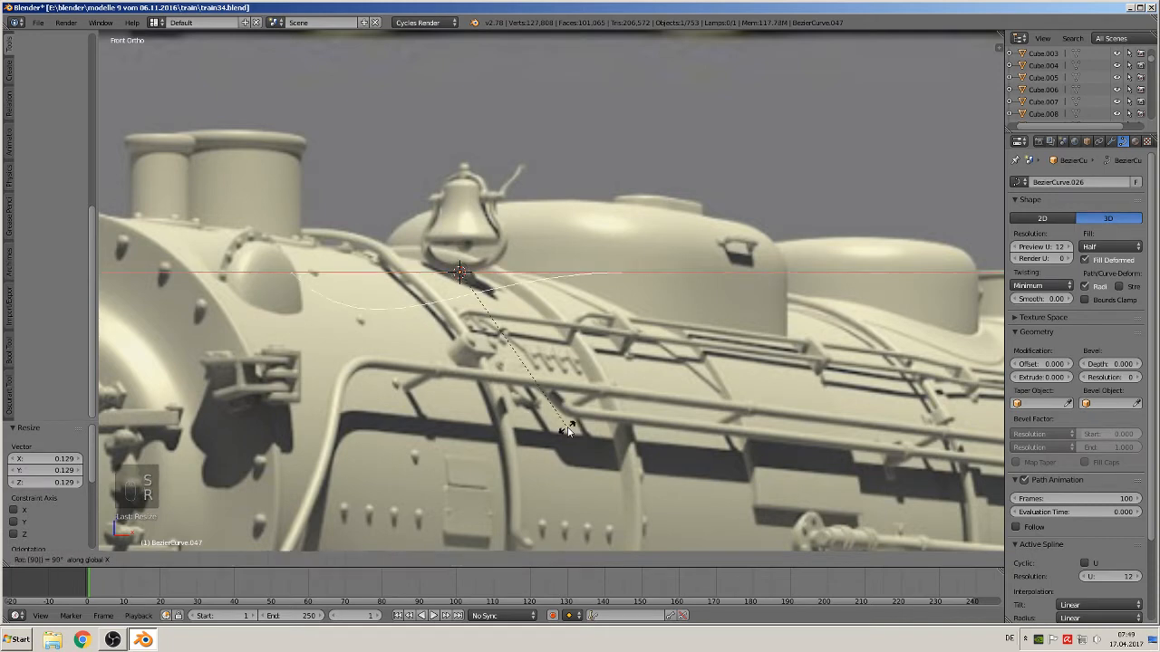
{"action": "left_click", "coordinate": [569, 429]}
{"action": "key", "text": "s"}
{"action": "left_click", "coordinate": [535, 435]}
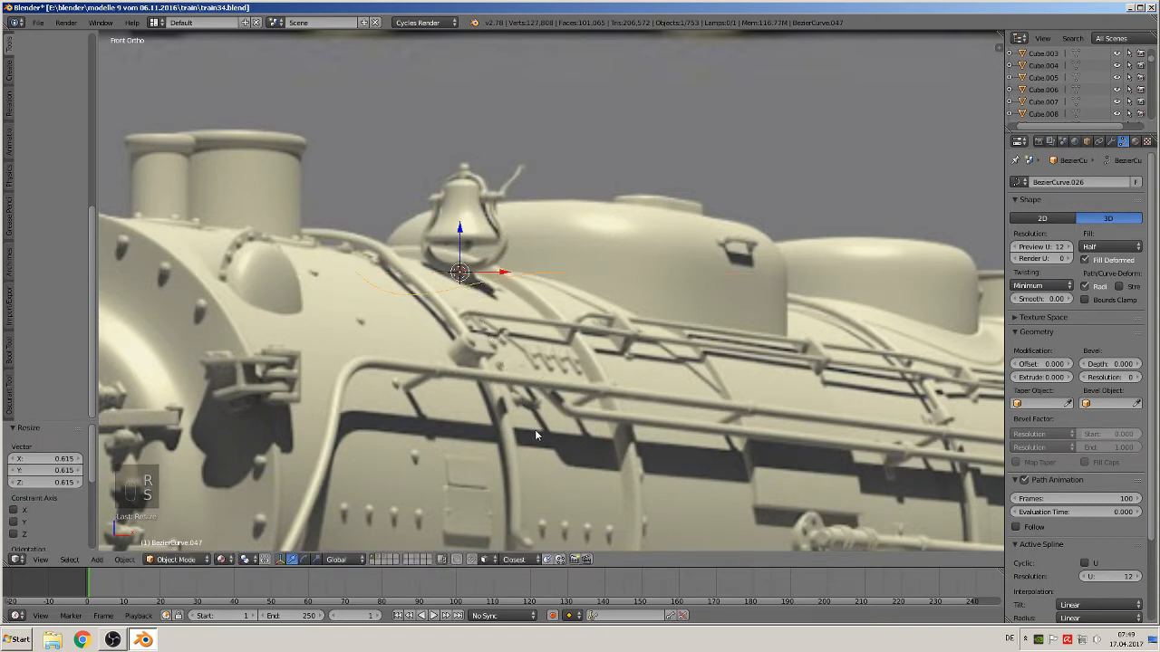
Move the curve about 0.08 along X so it sits beside the bell
{"action": "key", "text": "g"}
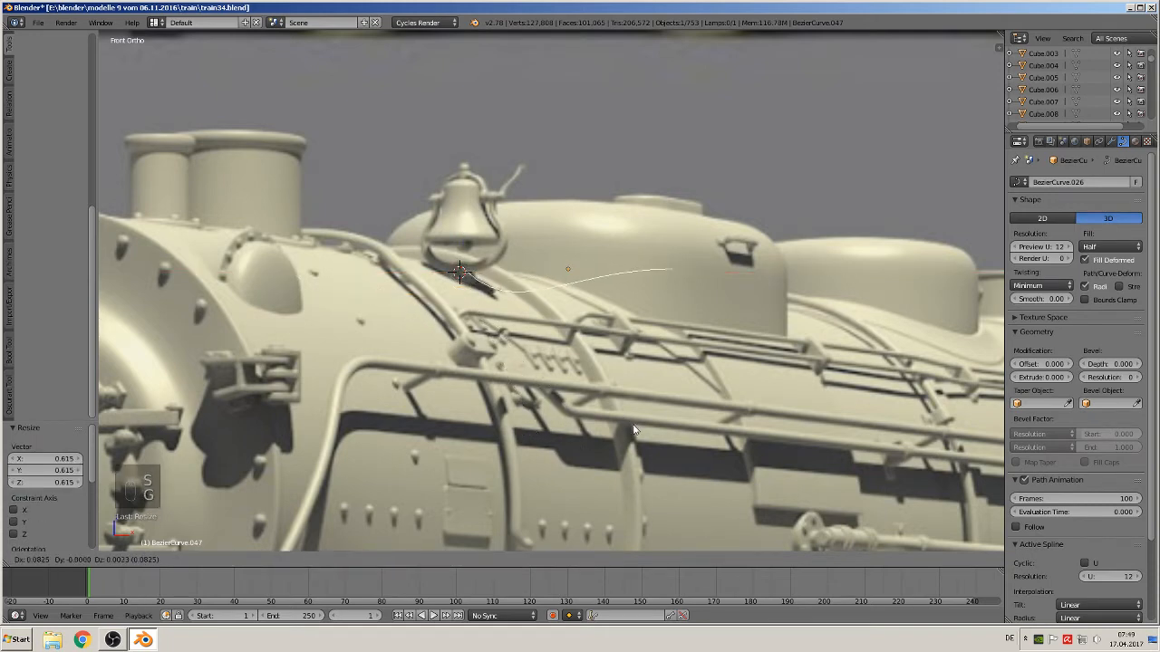
{"action": "left_click", "coordinate": [631, 418]}
{"action": "scroll", "coordinate": [629, 416], "scroll_direction": "up", "scroll_amount": 3}
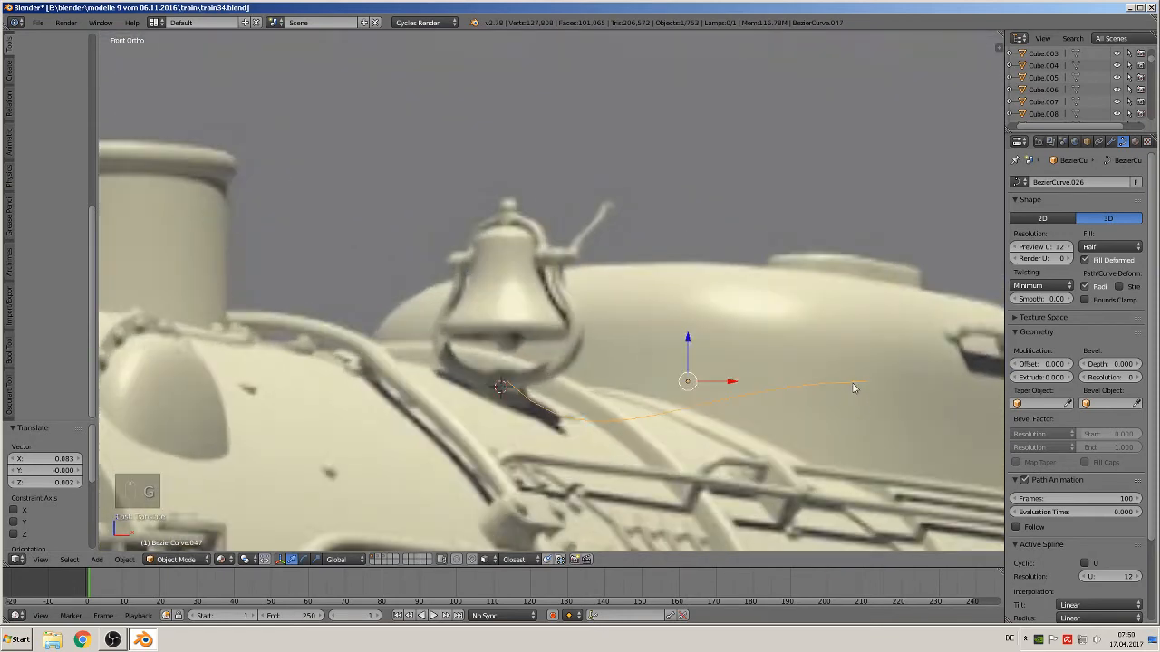
In edit mode, move the curve's selected points about -0.13 along X and 0.015 along Z toward the bell base
{"action": "key", "text": "Tab"}
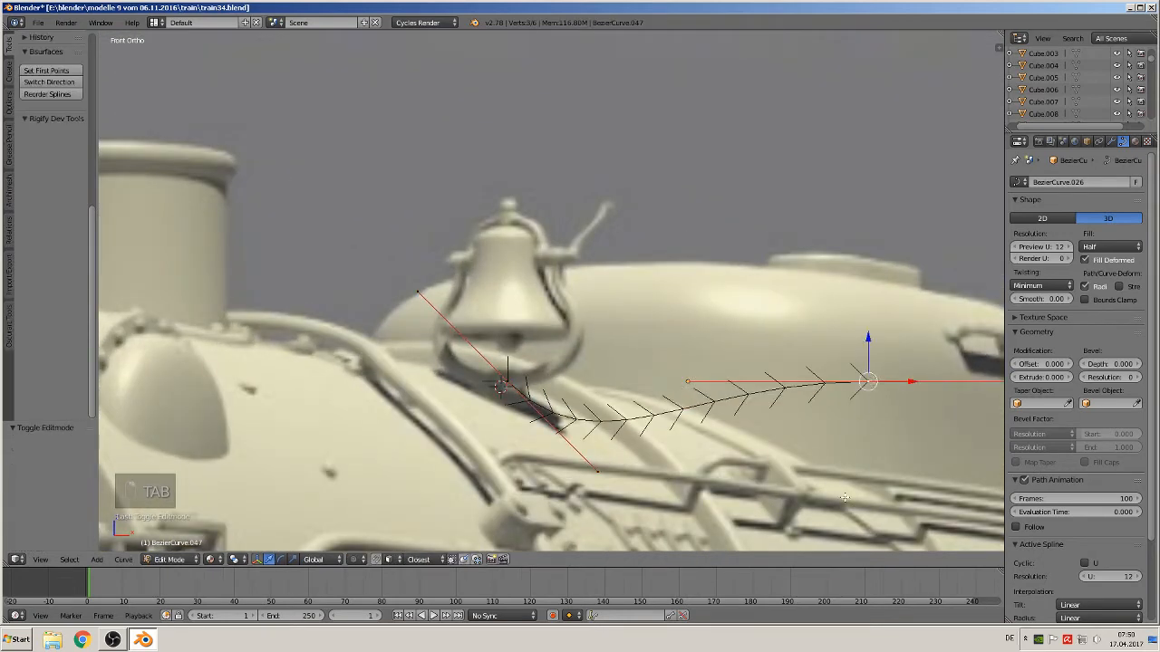
{"action": "key", "text": "r"}
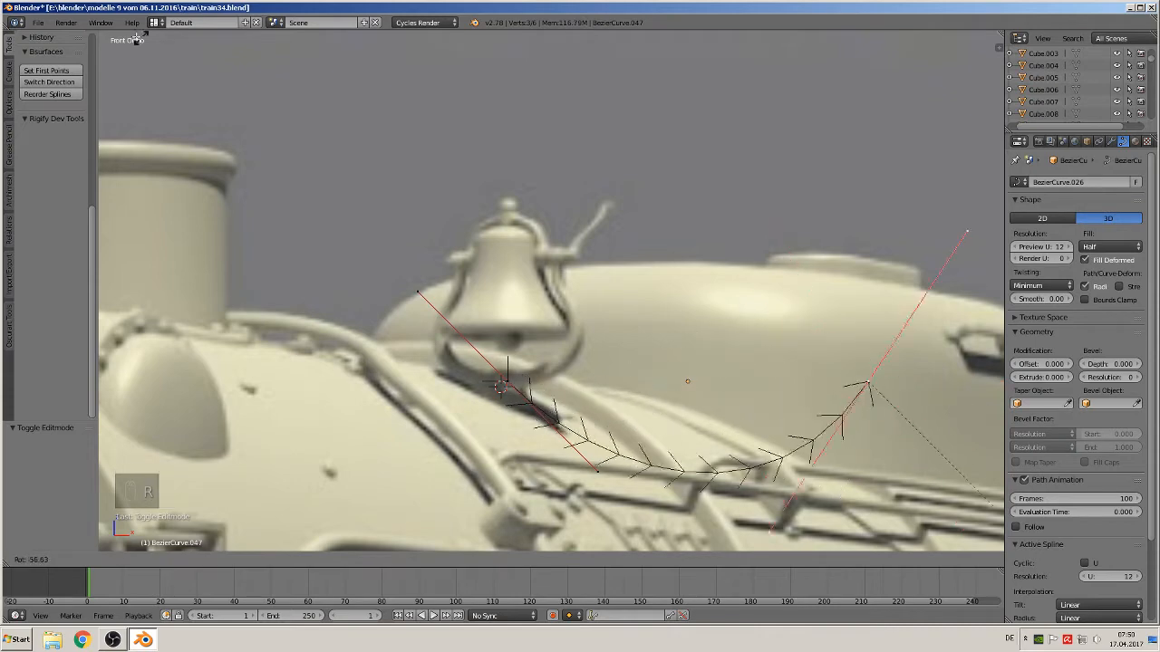
{"action": "right_click", "coordinate": [984, 527]}
{"action": "key", "text": "g"}
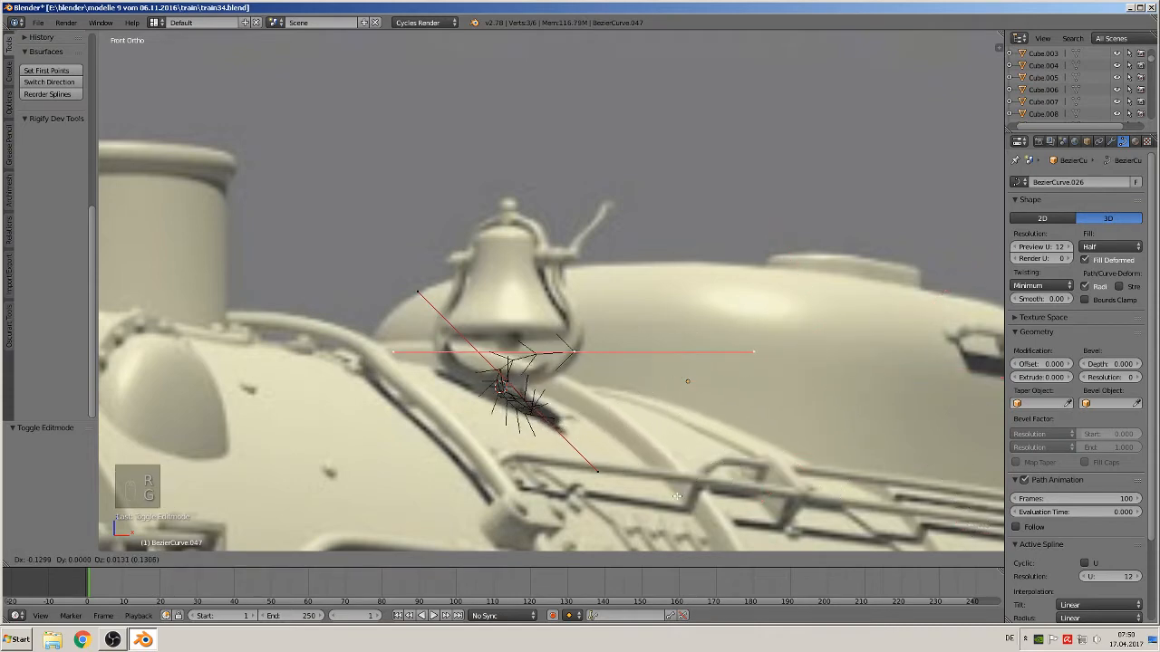
{"action": "left_click", "coordinate": [473, 397]}
Select the curve's end handle and move it twice to bend the curve around the bell's base
{"action": "right_click", "coordinate": [397, 347]}
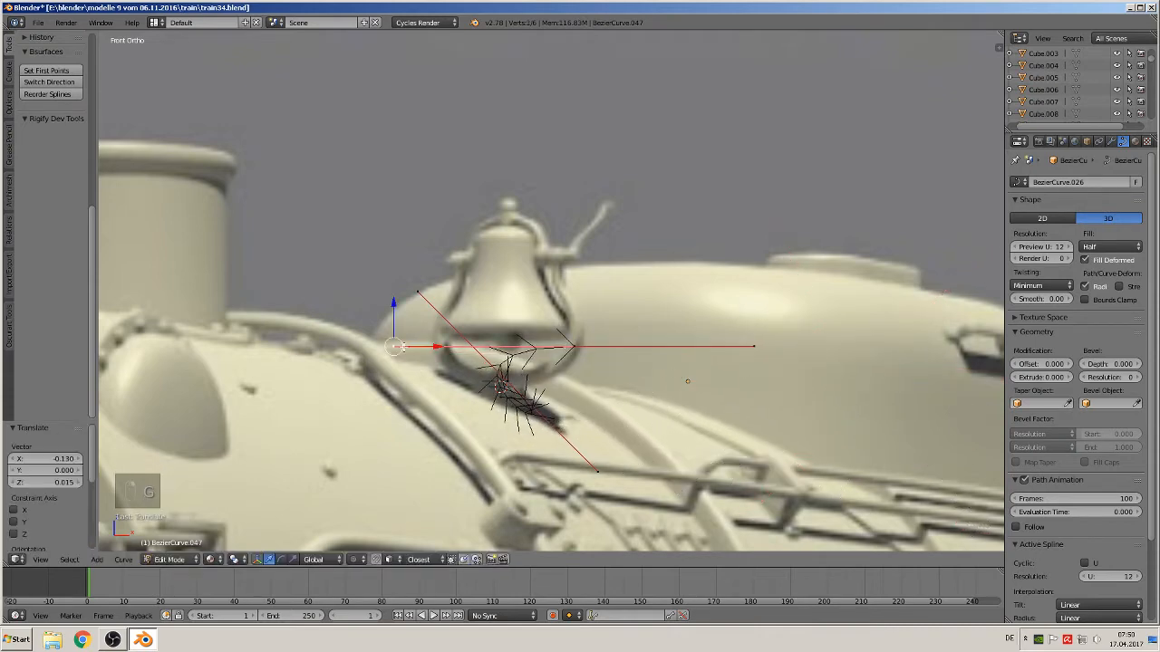
{"action": "scroll", "coordinate": [402, 351], "scroll_direction": "up", "scroll_amount": 3}
{"action": "key", "text": "g"}
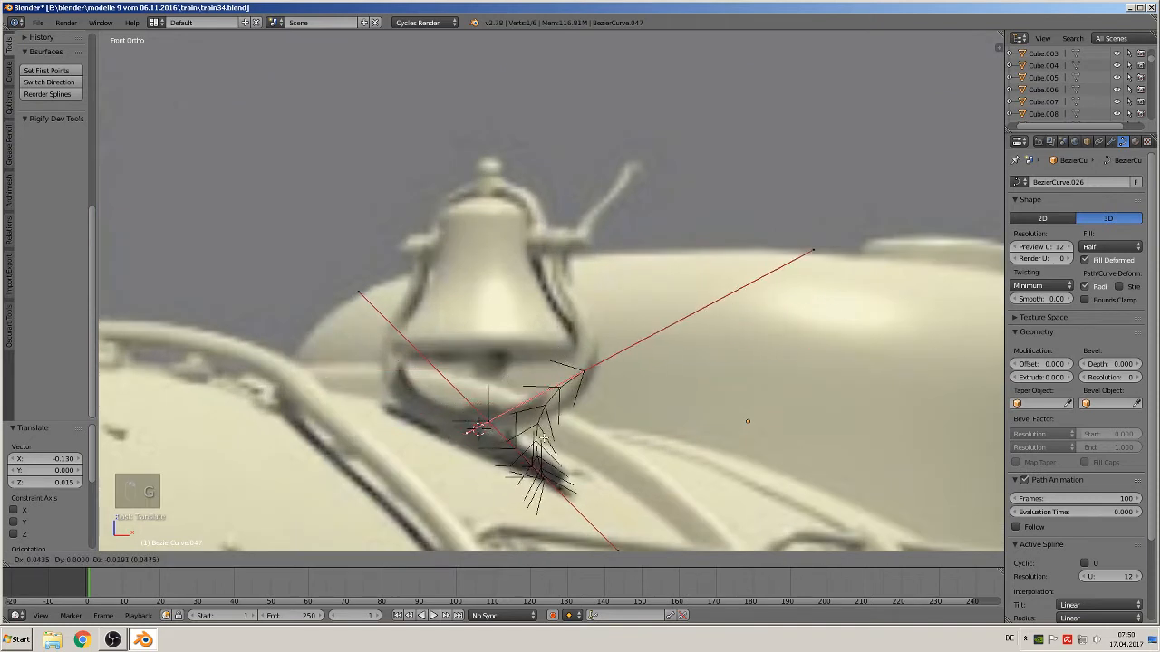
{"action": "left_click", "coordinate": [598, 456]}
{"action": "scroll", "coordinate": [598, 458], "scroll_direction": "down", "scroll_amount": 2}
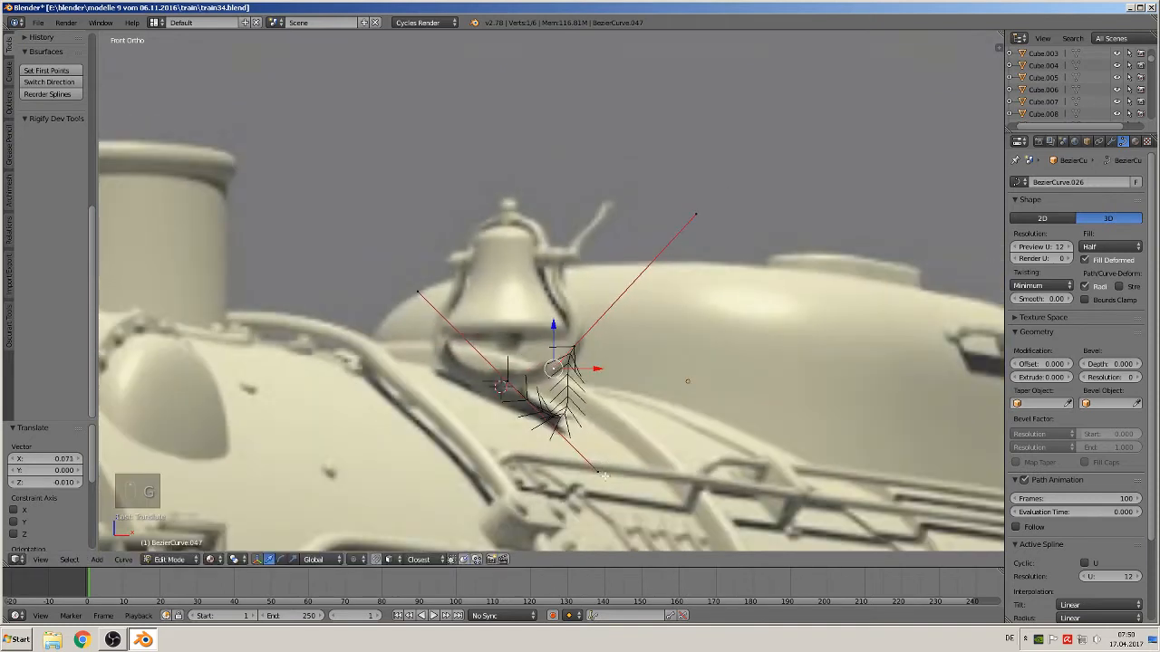
{"action": "key", "text": "g"}
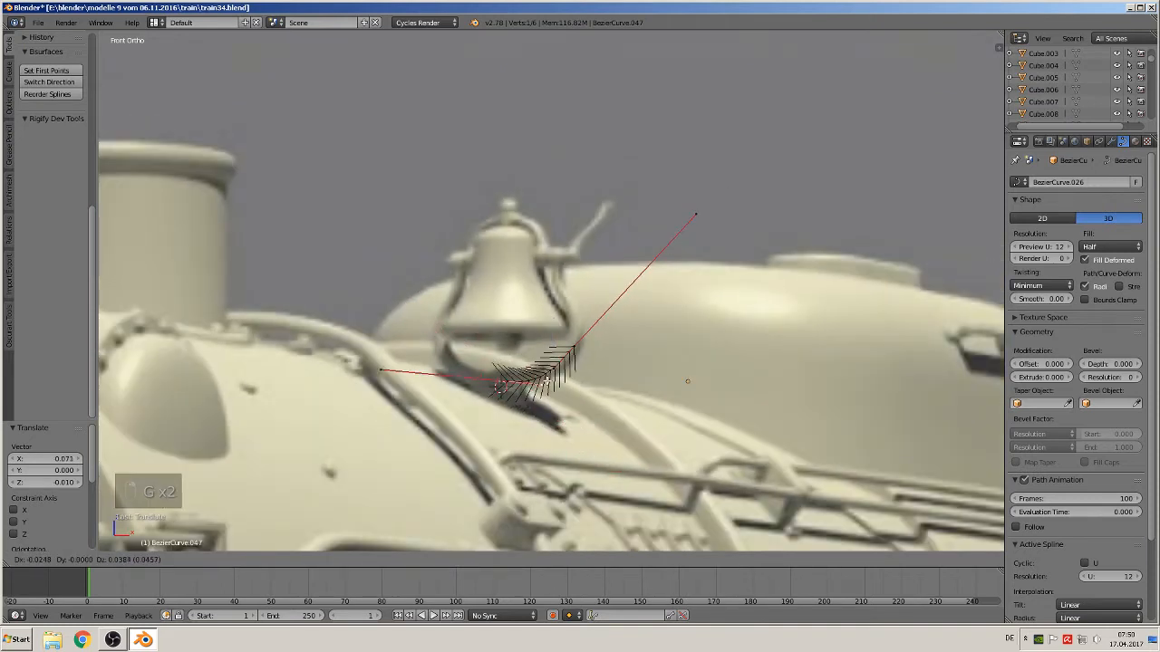
{"action": "left_click", "coordinate": [535, 377]}
{"action": "scroll", "coordinate": [537, 404], "scroll_direction": "up", "scroll_amount": 2}
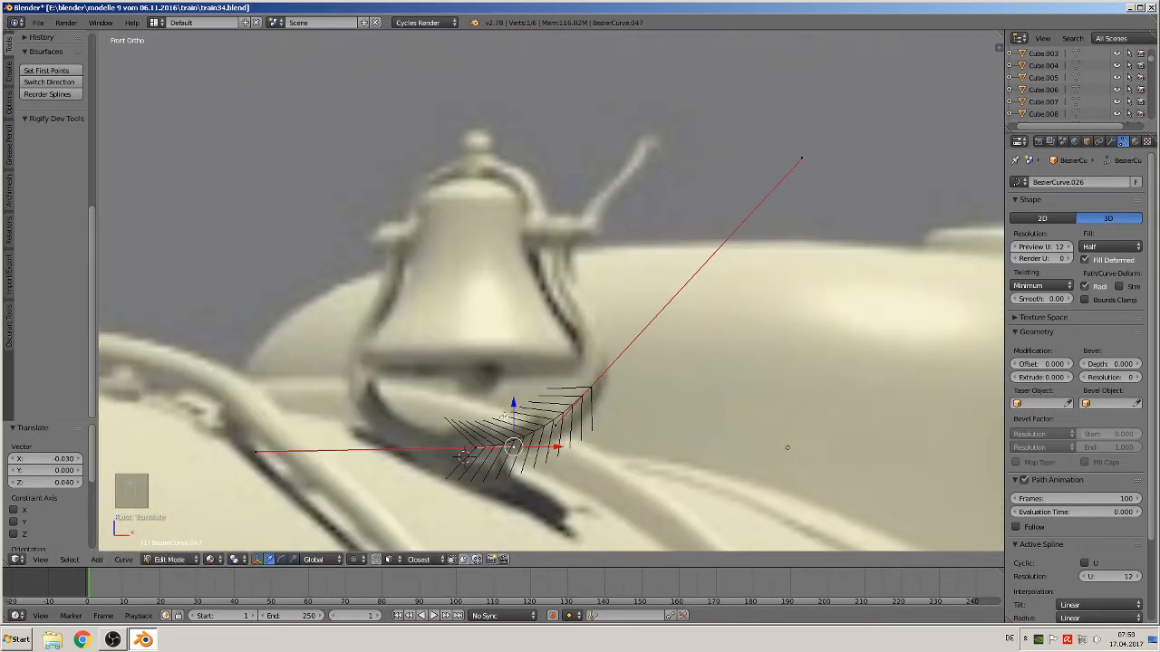
Extrude a new control point from the curve's end upward beside the bell
{"action": "right_click", "coordinate": [594, 386]}
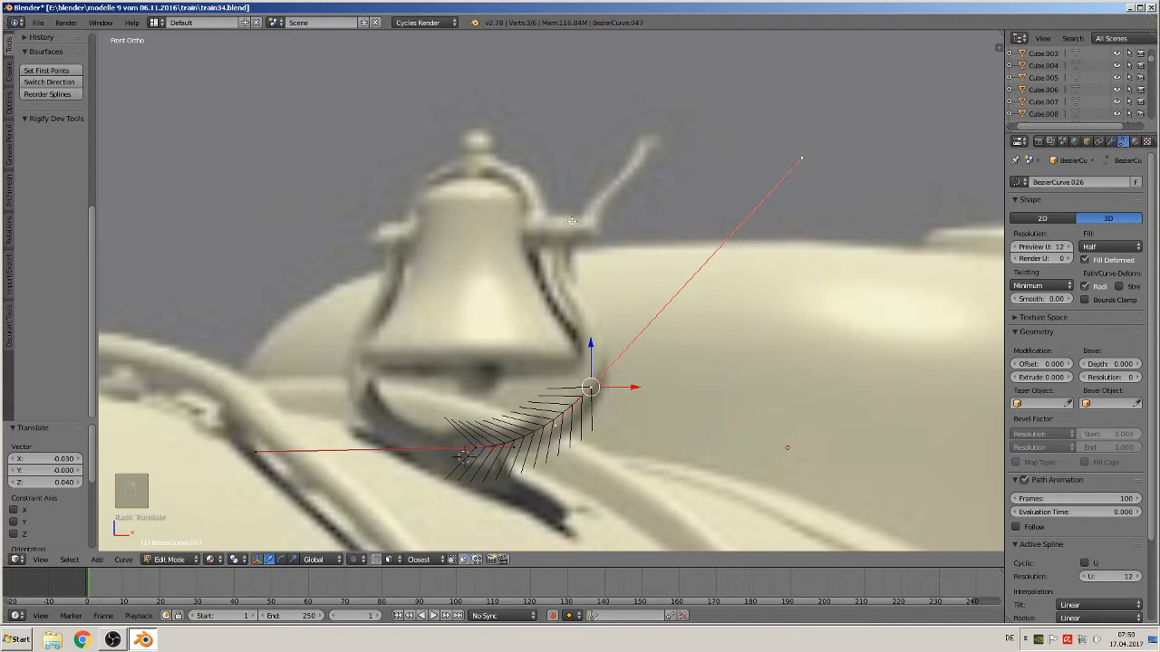
{"action": "key", "text": "e"}
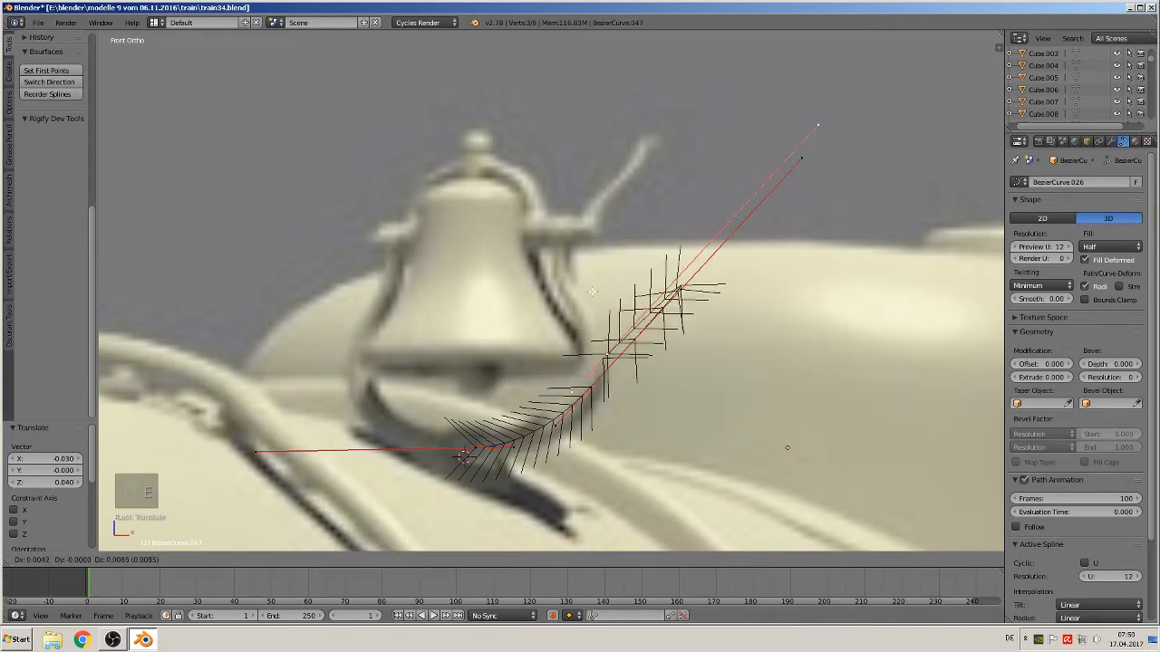
{"action": "left_click", "coordinate": [558, 239]}
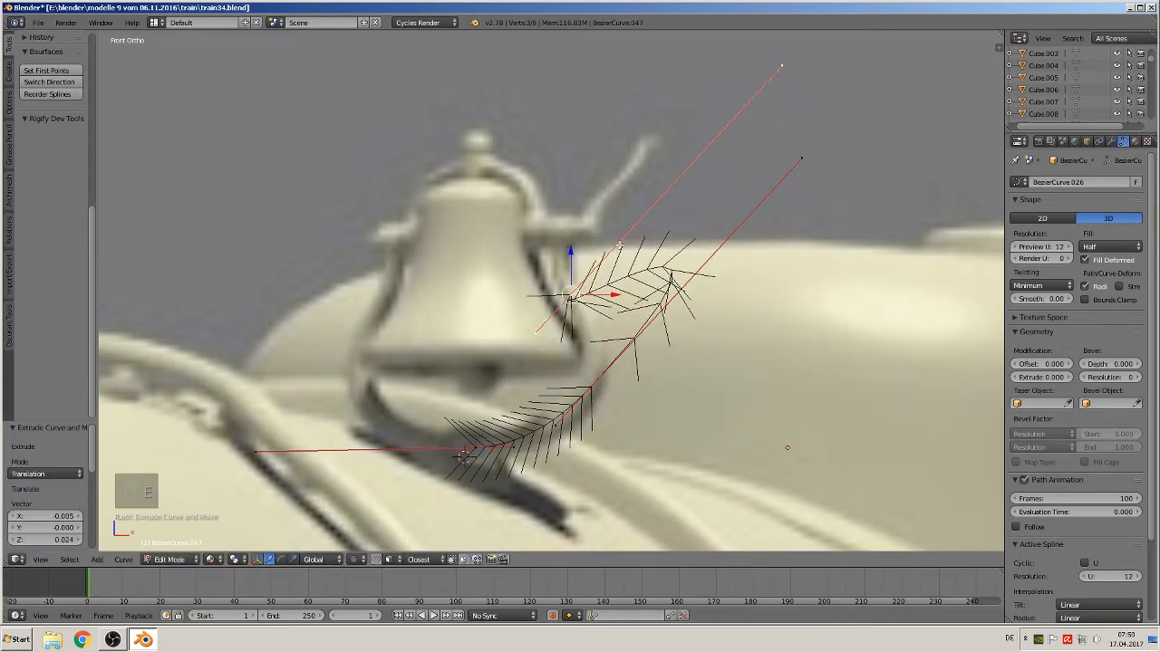
Move the new point's handles and the point itself so the curve follows the bell's side
{"action": "right_click", "coordinate": [784, 65]}
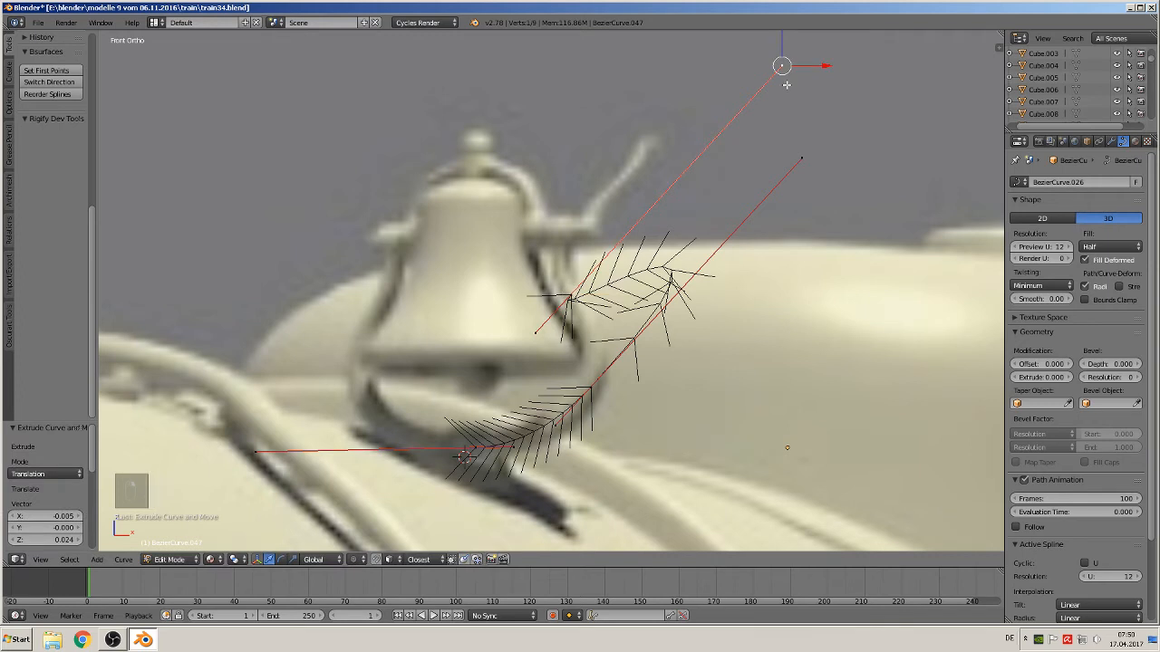
{"action": "key", "text": "g"}
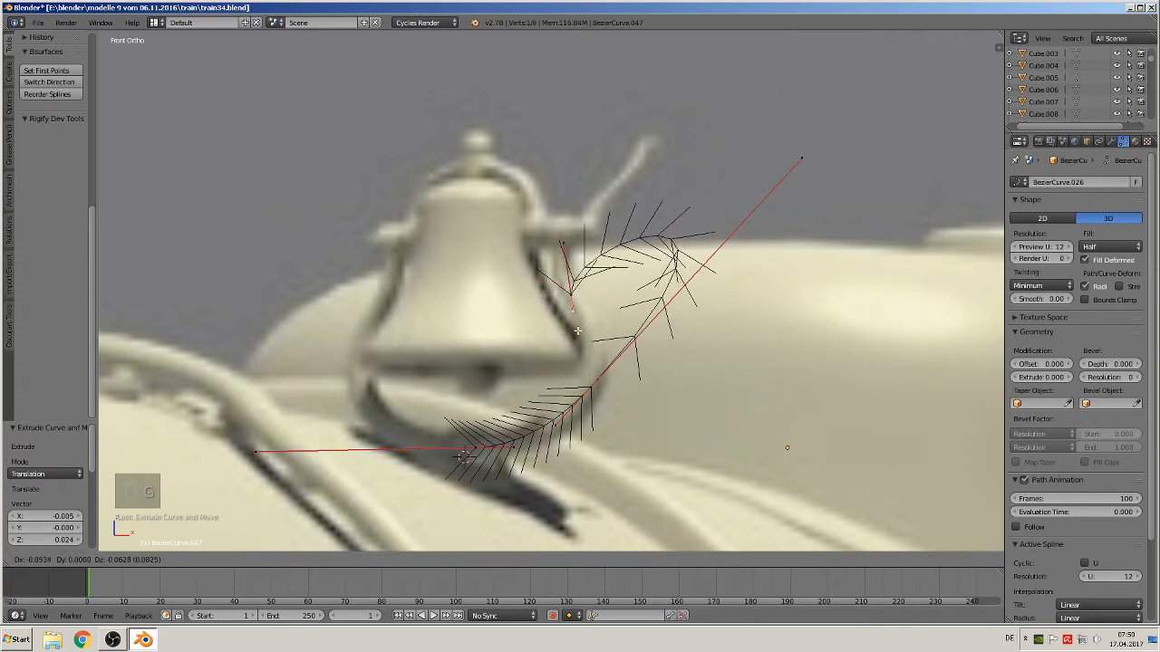
{"action": "left_click", "coordinate": [571, 279]}
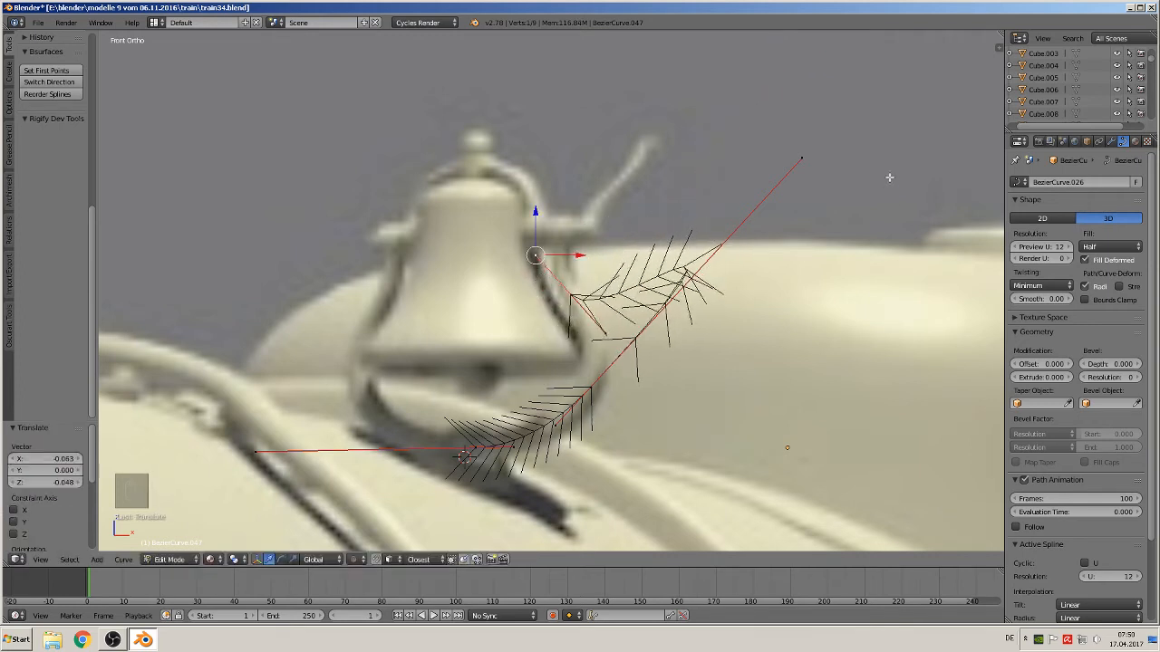
{"action": "right_click", "coordinate": [799, 154]}
{"action": "key", "text": "g"}
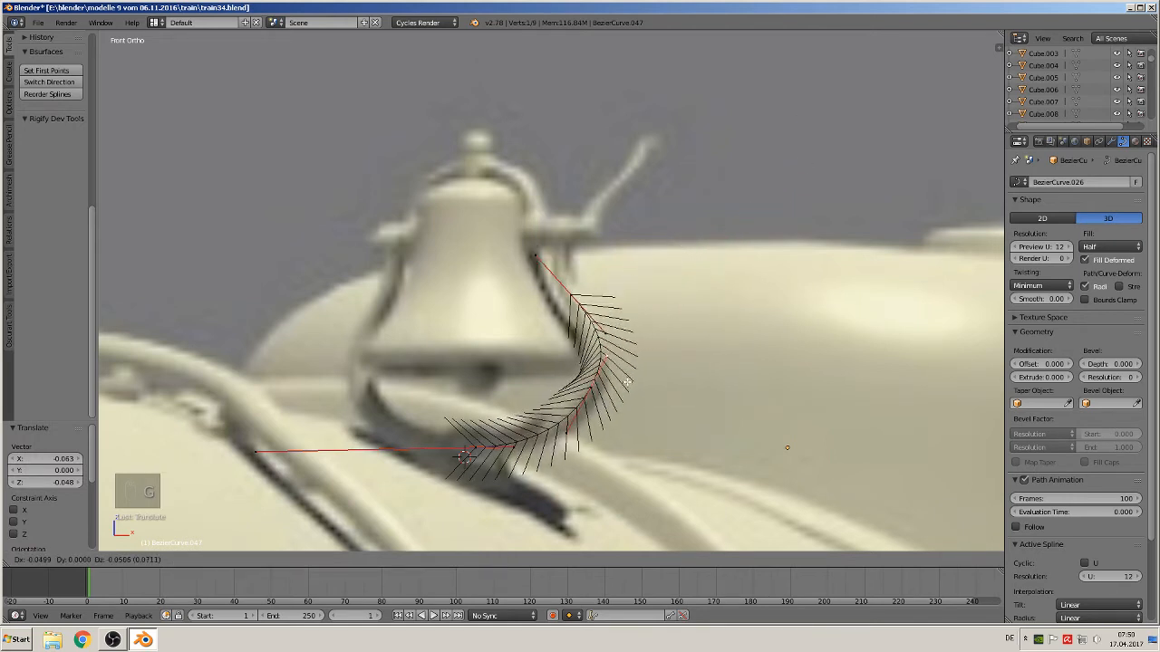
{"action": "left_click", "coordinate": [625, 390]}
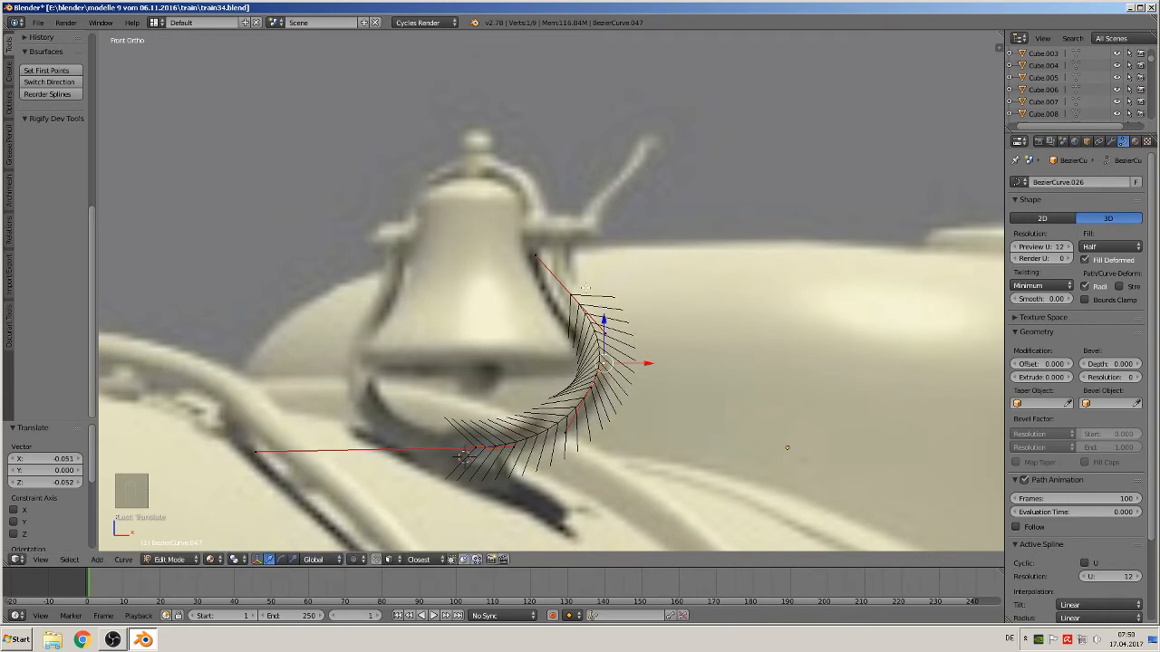
{"action": "right_click", "coordinate": [574, 292]}
{"action": "key", "text": "g"}
{"action": "left_click", "coordinate": [574, 293]}
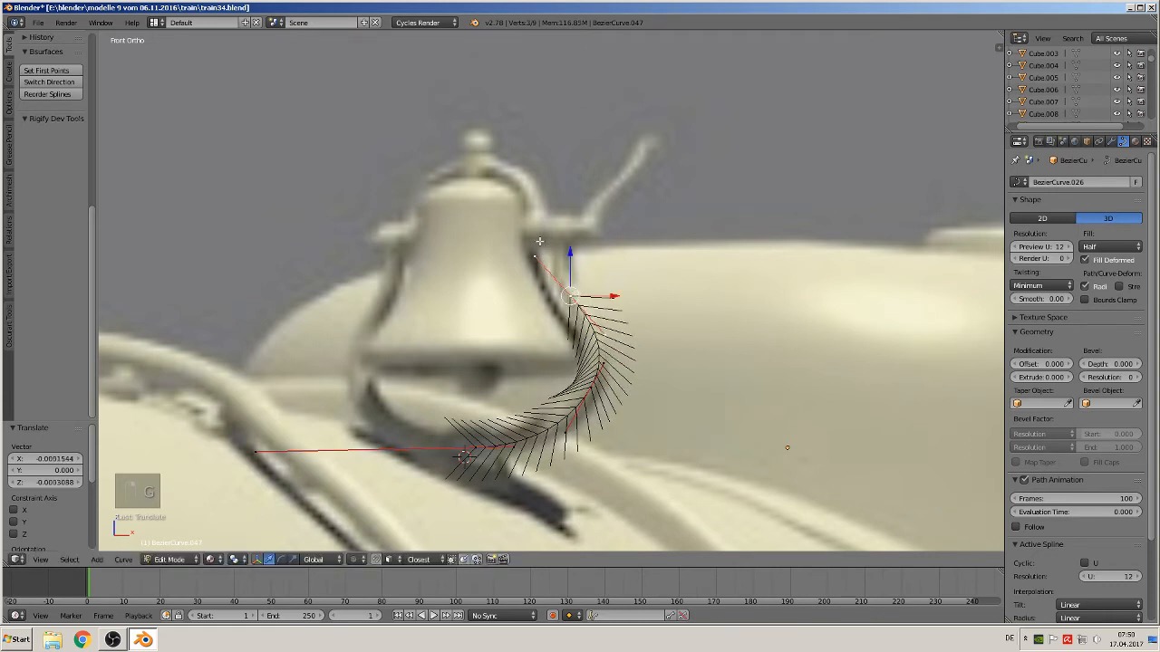
Select the upper handle and move it twice to refine the curve's bend near the bell
{"action": "right_click", "coordinate": [538, 253]}
{"action": "key", "text": "g"}
{"action": "left_click", "coordinate": [566, 292]}
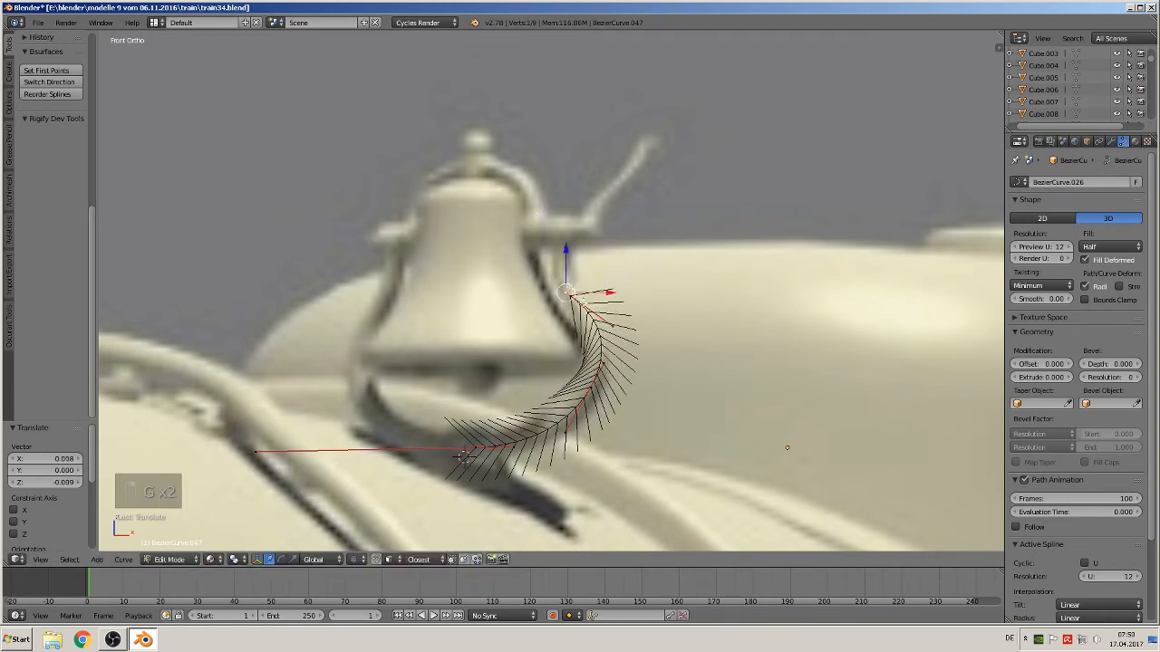
{"action": "key", "text": "g"}
{"action": "left_click", "coordinate": [570, 295]}
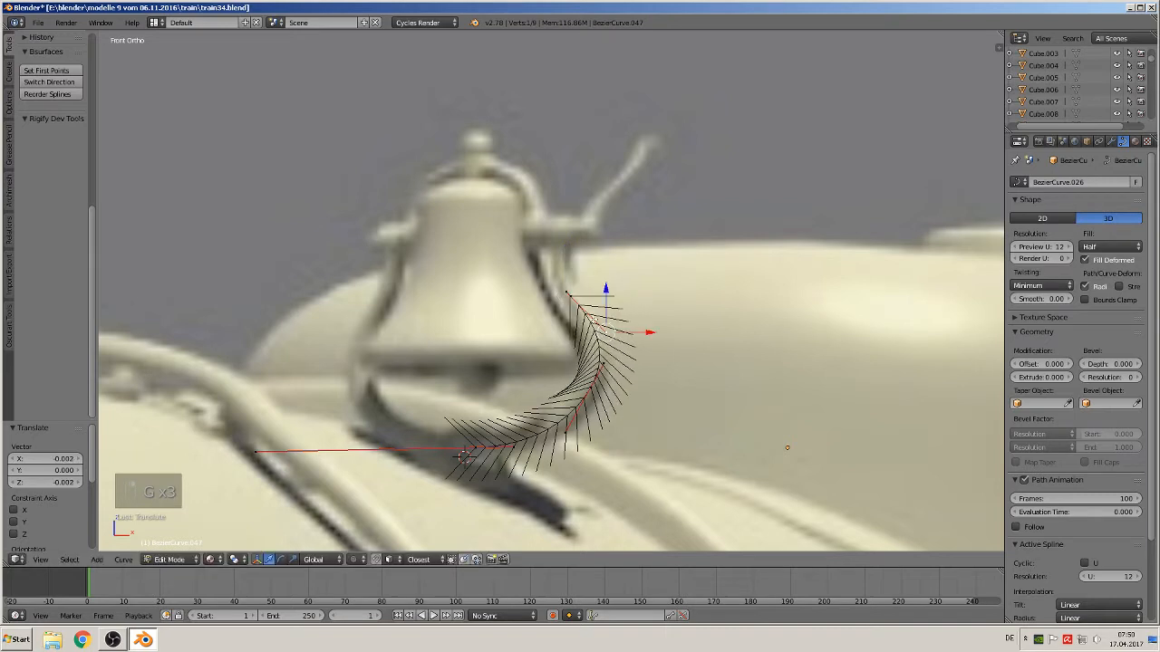
Extrude one more point up toward the bell's top and nudge it twice into place
{"action": "key", "text": "e"}
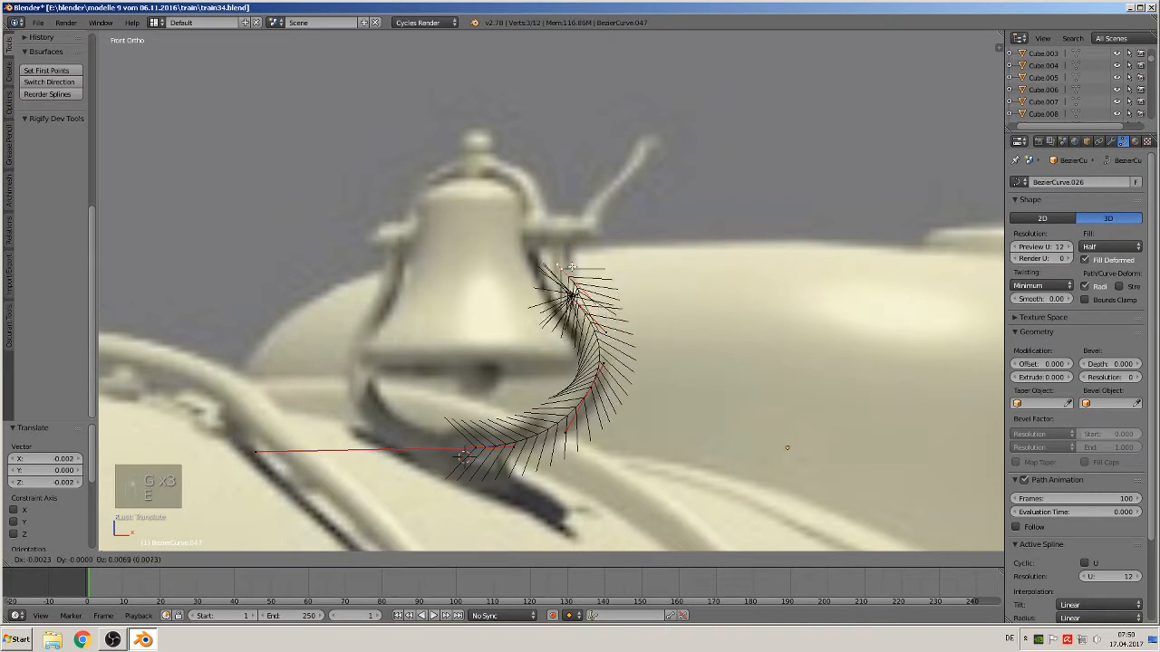
{"action": "left_click", "coordinate": [568, 243]}
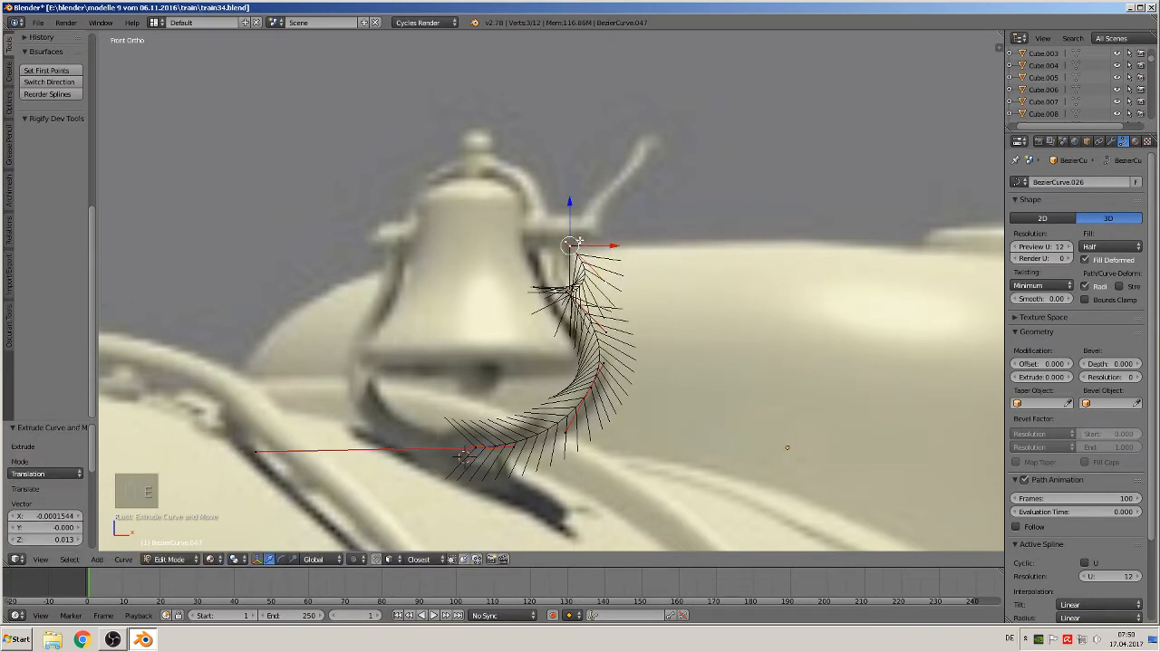
{"action": "key", "text": "g"}
{"action": "left_click", "coordinate": [600, 269]}
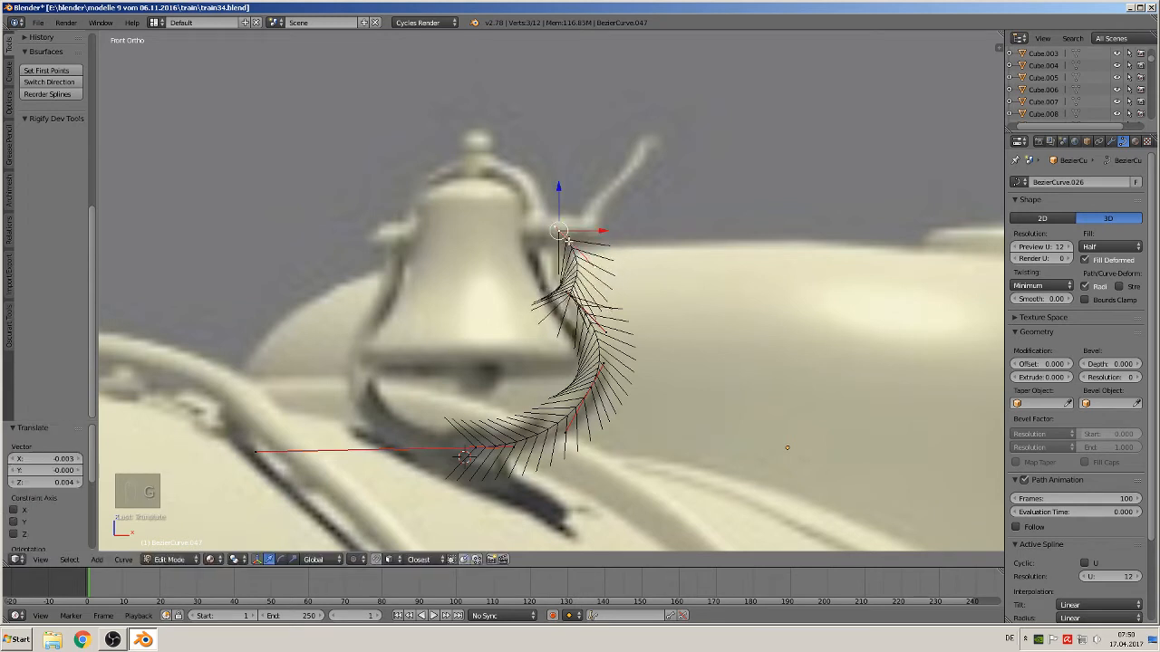
{"action": "key", "text": "g"}
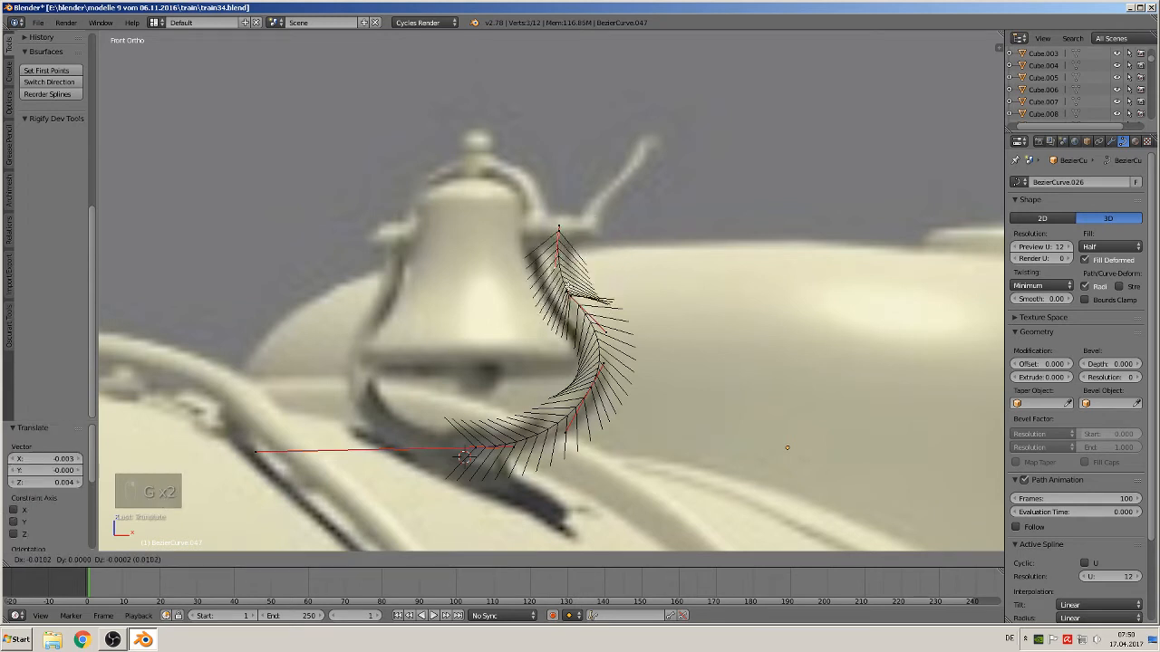
{"action": "left_click", "coordinate": [592, 300]}
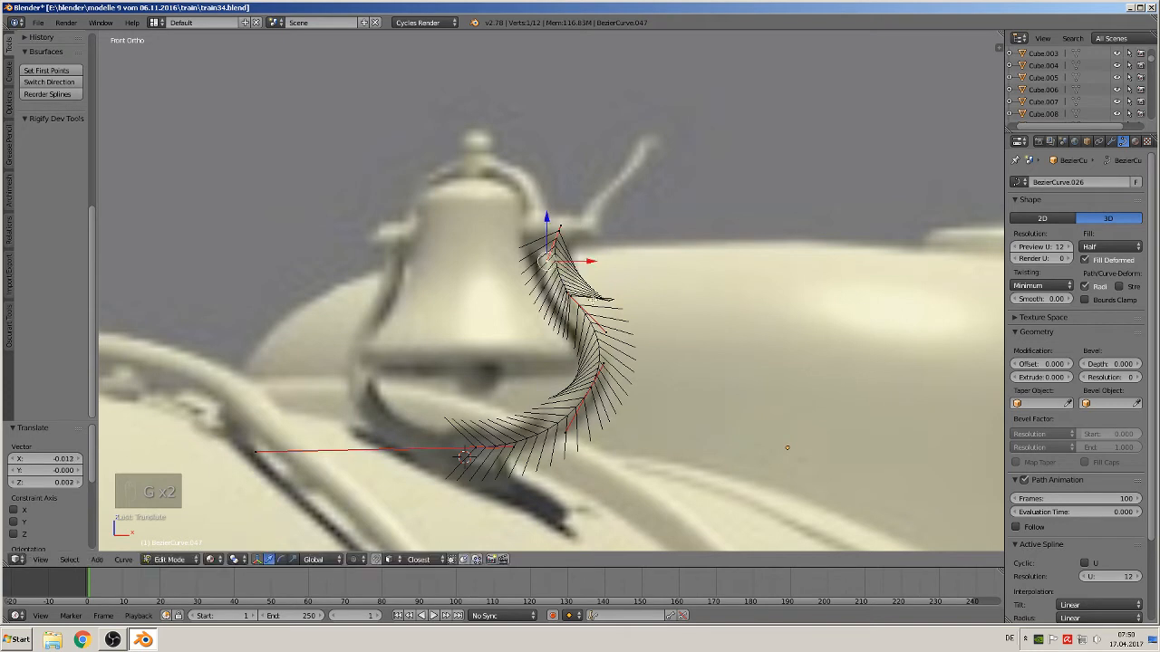
Leave edit mode and give the curve a Full fill bevel with depth 0.030 and resolution 3
{"action": "key", "text": "Tab"}
{"action": "scroll", "coordinate": [597, 339], "scroll_direction": "down", "scroll_amount": 2}
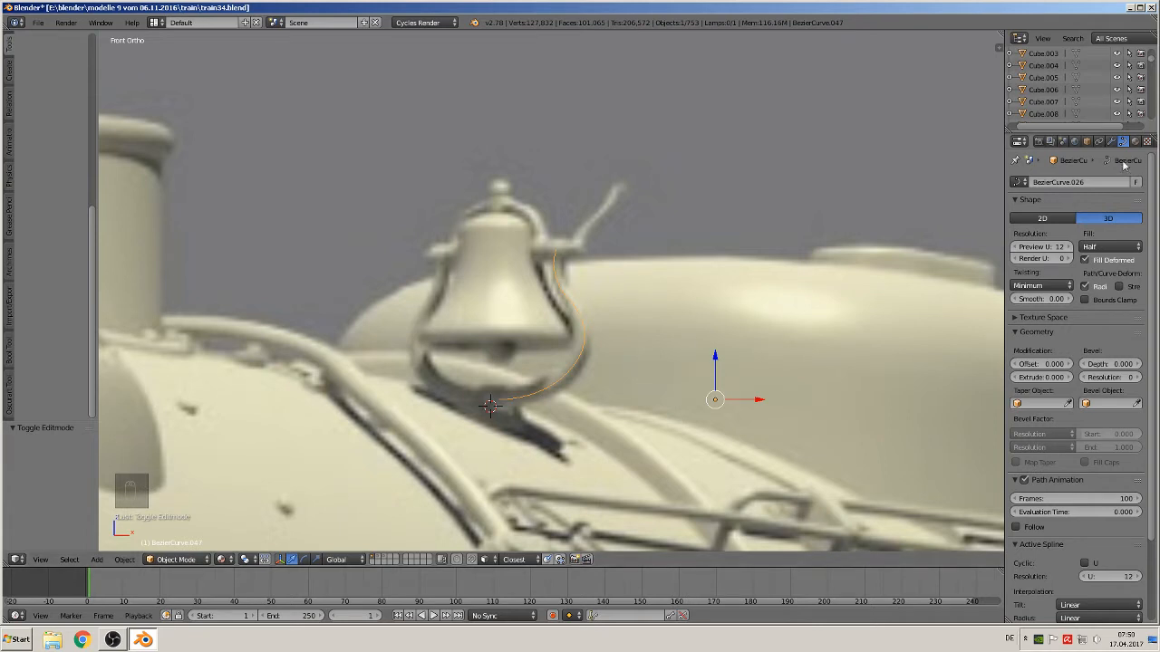
{"action": "left_click", "coordinate": [1112, 252]}
{"action": "left_click", "coordinate": [1112, 231]}
{"action": "left_click_drag", "start_coordinate": [1110, 363], "coordinate": [1133, 364]}
{"action": "left_click", "coordinate": [1138, 379]}
{"action": "left_click", "coordinate": [1138, 379]}
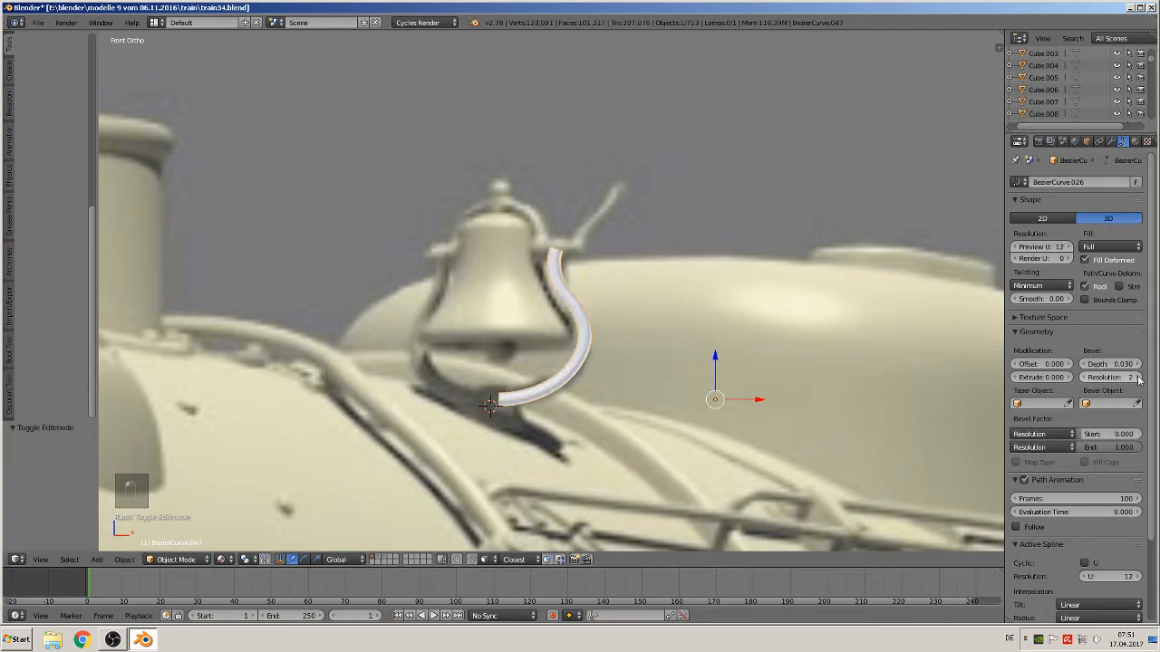
{"action": "left_click", "coordinate": [1138, 379]}
Add a Simple Deform modifier to the curve and try its Taper and Bend modes
{"action": "left_click", "coordinate": [1112, 143]}
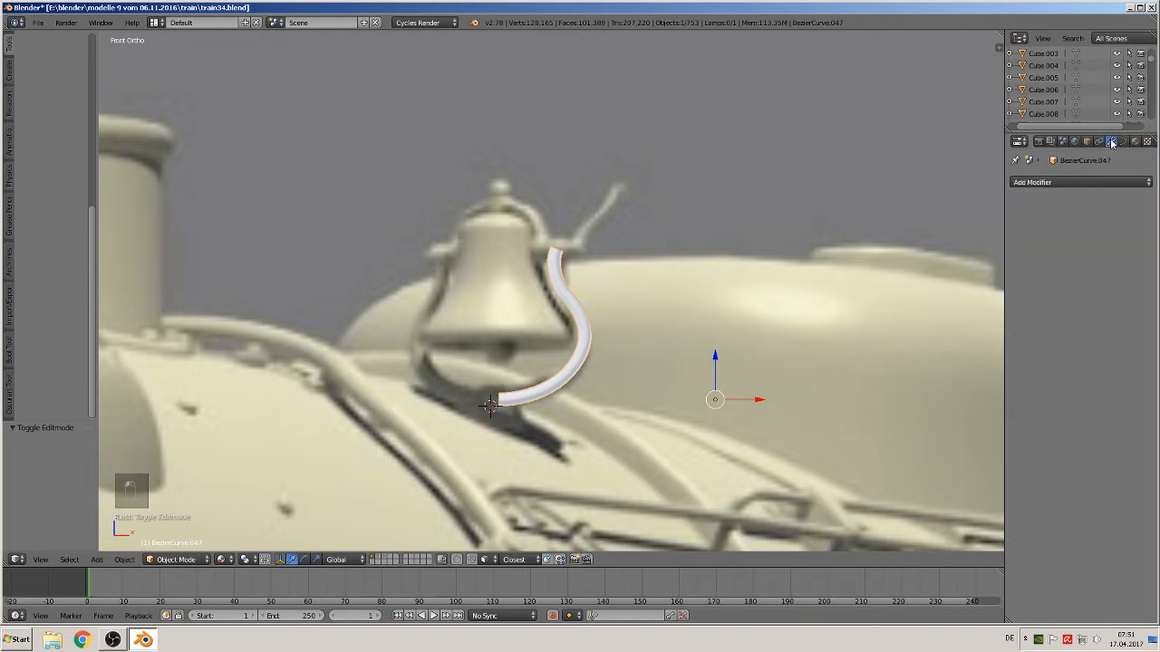
{"action": "left_click", "coordinate": [1083, 182]}
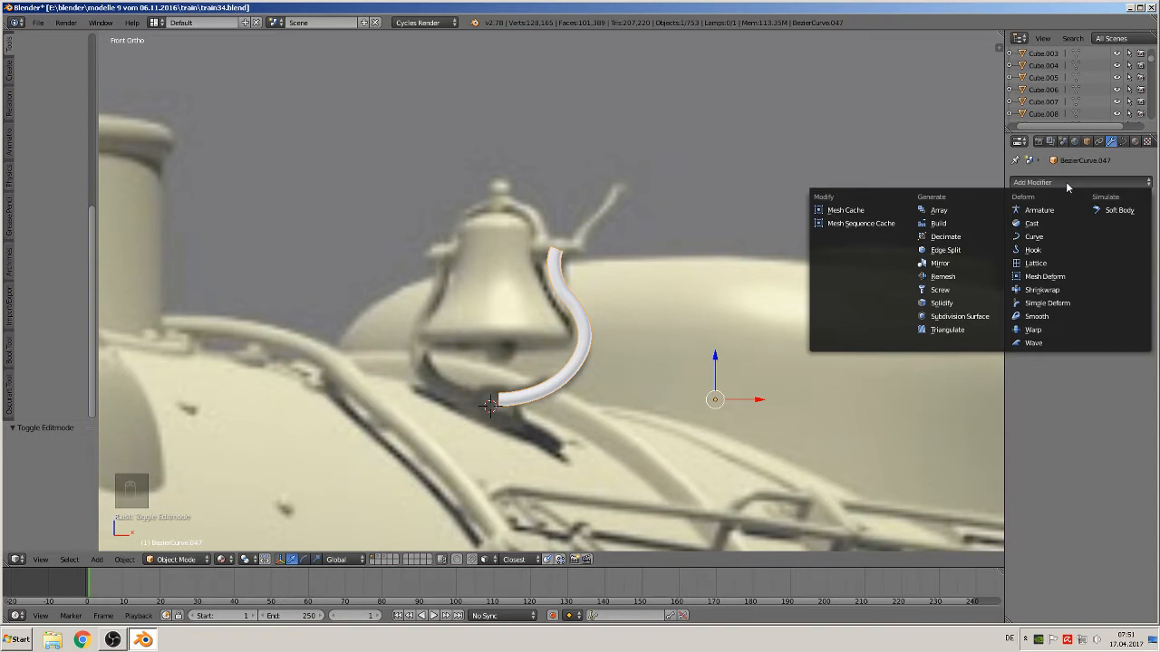
{"action": "left_click", "coordinate": [1049, 305]}
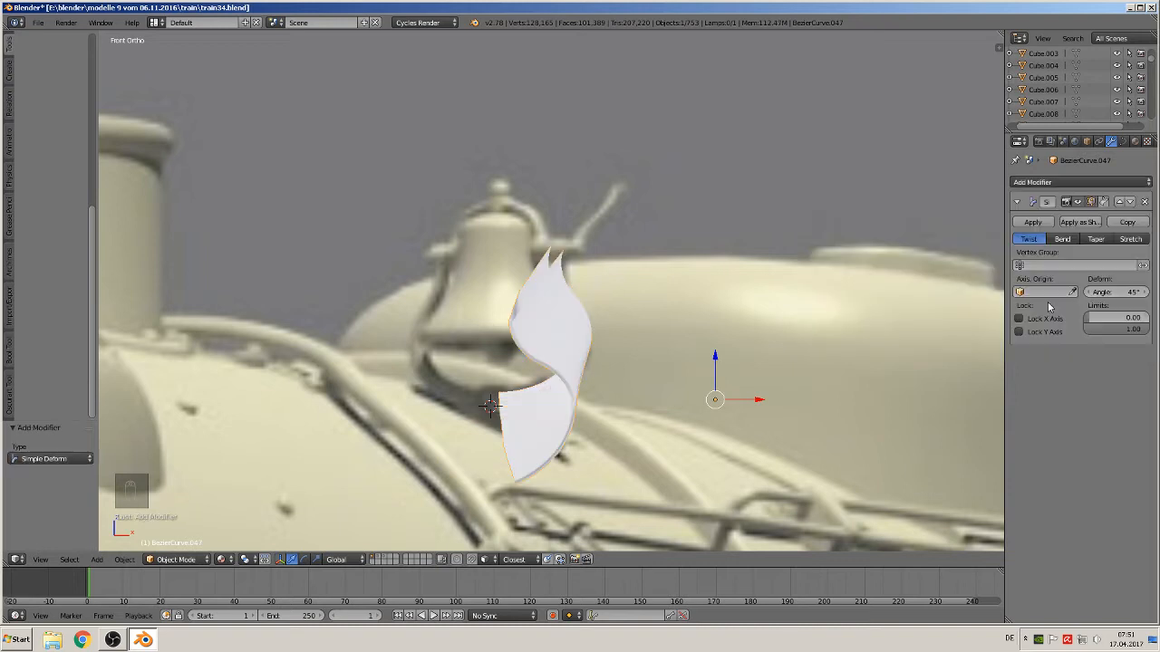
{"action": "left_click", "coordinate": [1095, 240]}
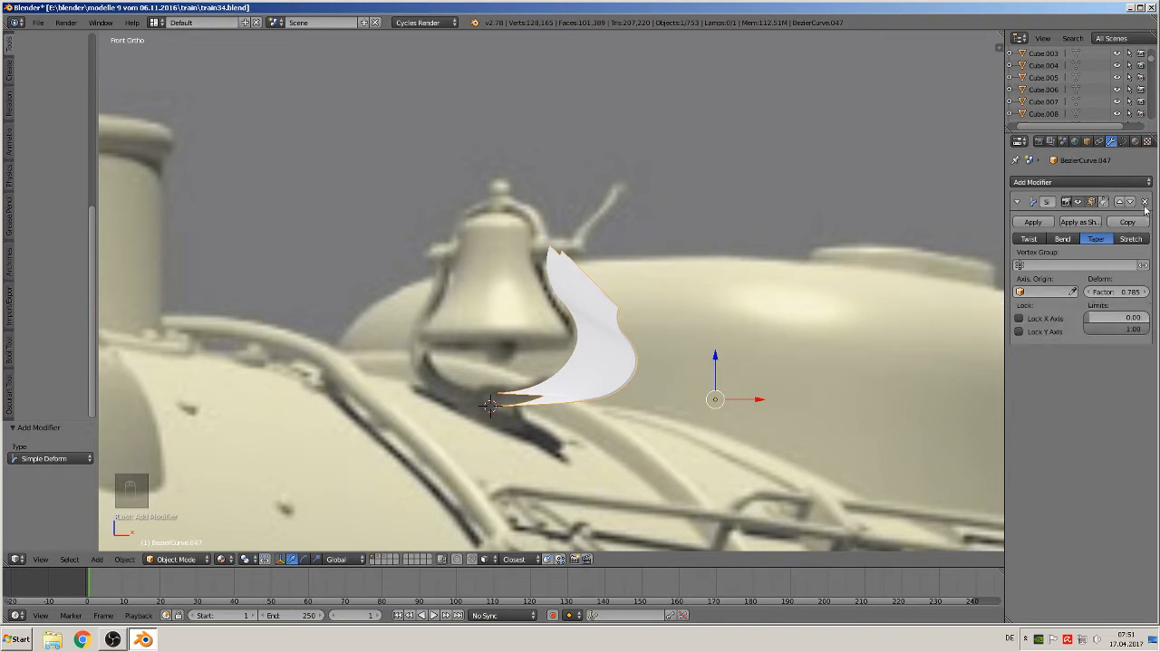
{"action": "left_click", "coordinate": [1072, 240]}
Move the curve about -0.017 along Y
{"action": "scroll", "coordinate": [694, 363], "scroll_direction": "down", "scroll_amount": 3}
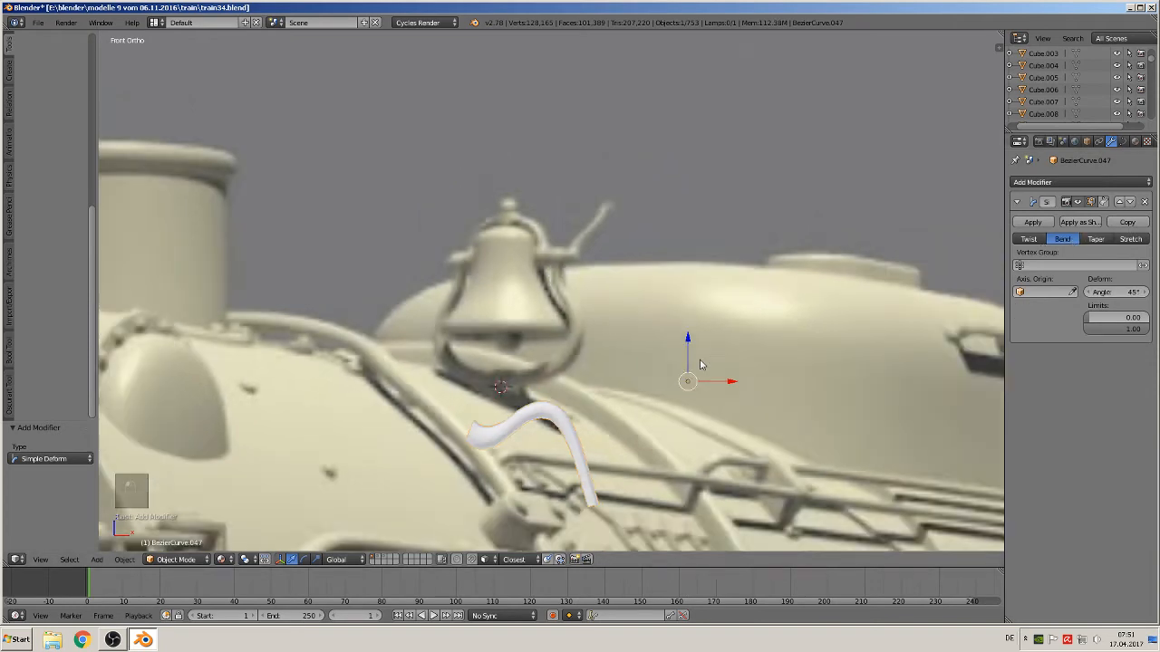
{"action": "middle_click_drag", "start_coordinate": [675, 363], "coordinate": [605, 385]}
{"action": "left_click", "coordinate": [621, 387]}
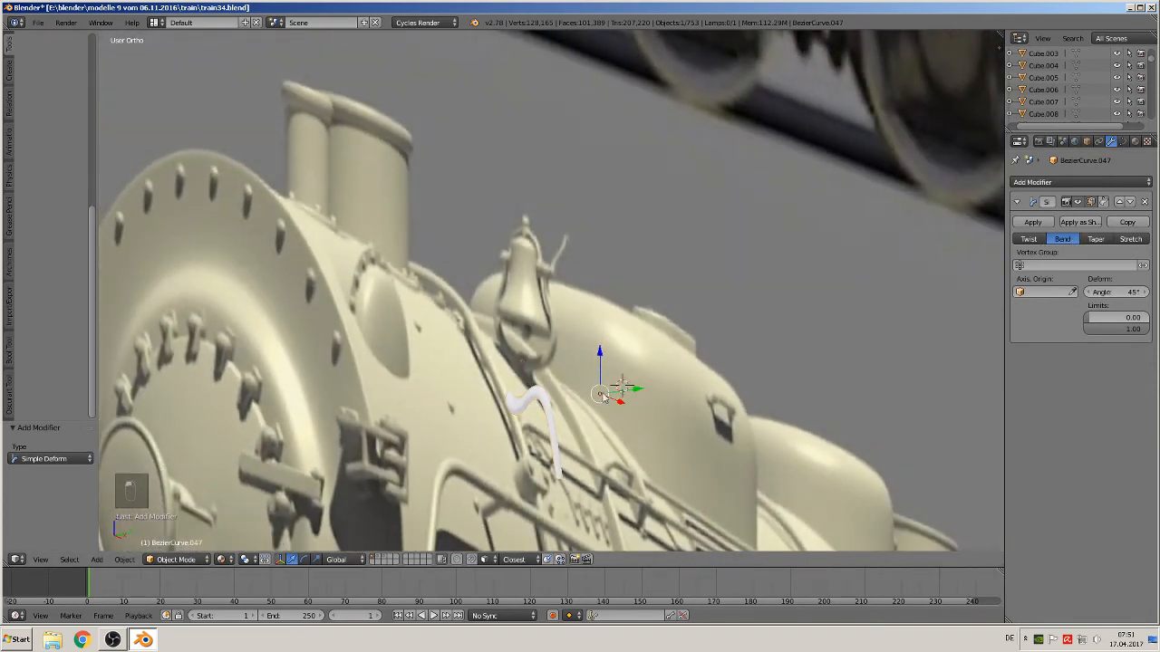
{"action": "left_click_drag", "start_coordinate": [626, 390], "coordinate": [609, 396]}
{"action": "middle_click_drag", "start_coordinate": [609, 396], "coordinate": [735, 369]}
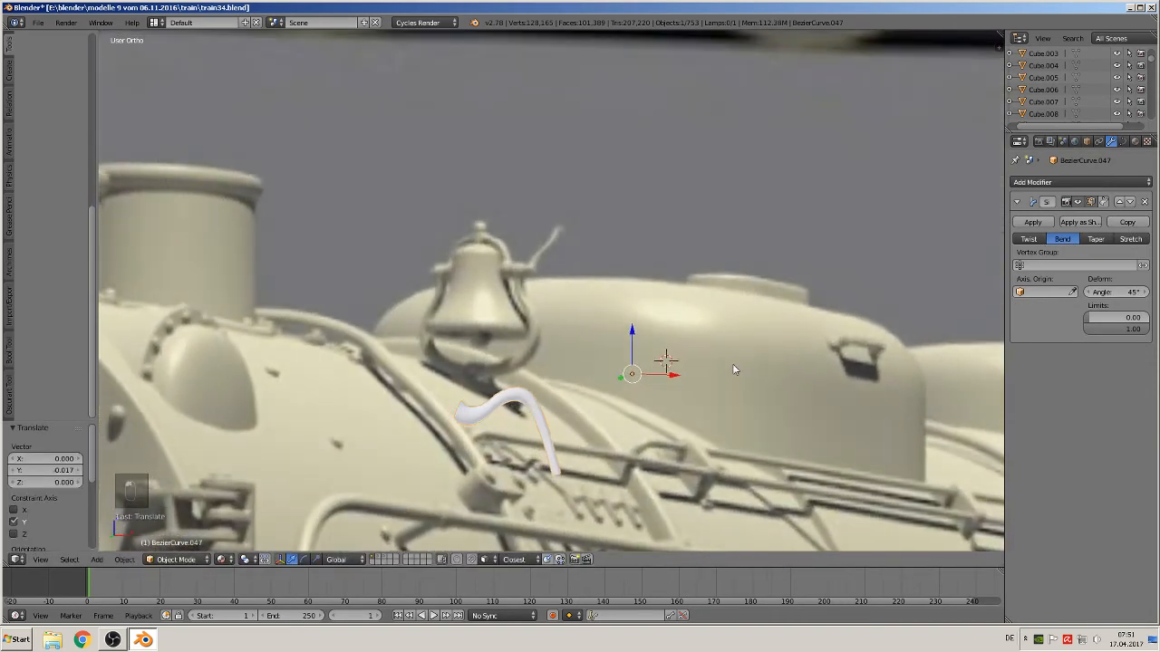
Set the Bend angle to 37.7° in front view, then undo the angle change
{"action": "key", "text": "KP_1"}
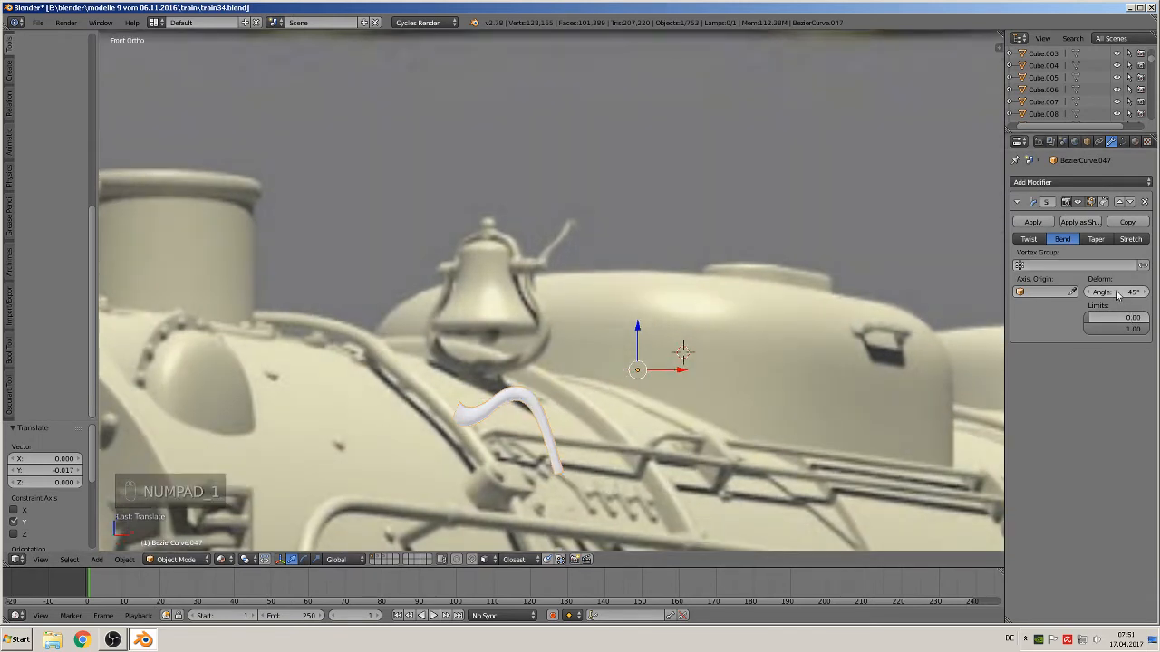
{"action": "mouse_move", "coordinate": [1117, 293]}
{"action": "left_mouse_down"}
{"action": "mouse_move", "coordinate": [1158, 292]}
{"action": "mouse_move", "coordinate": [1116, 293]}
{"action": "left_mouse_up"}
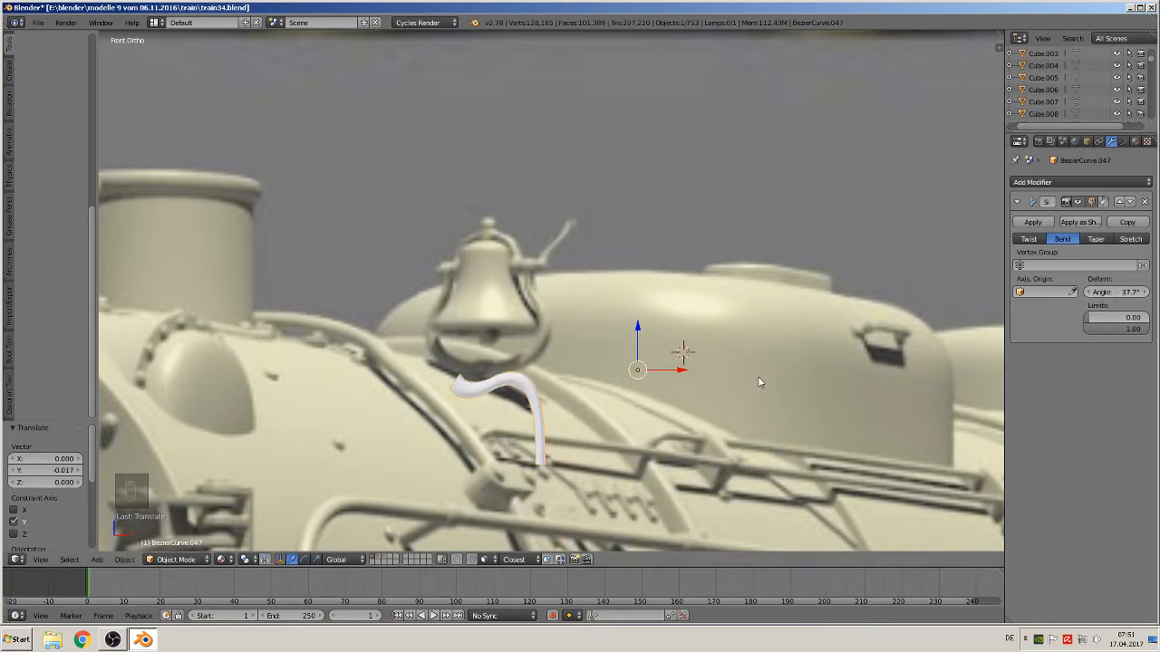
{"action": "key", "text": "ctrl+z"}
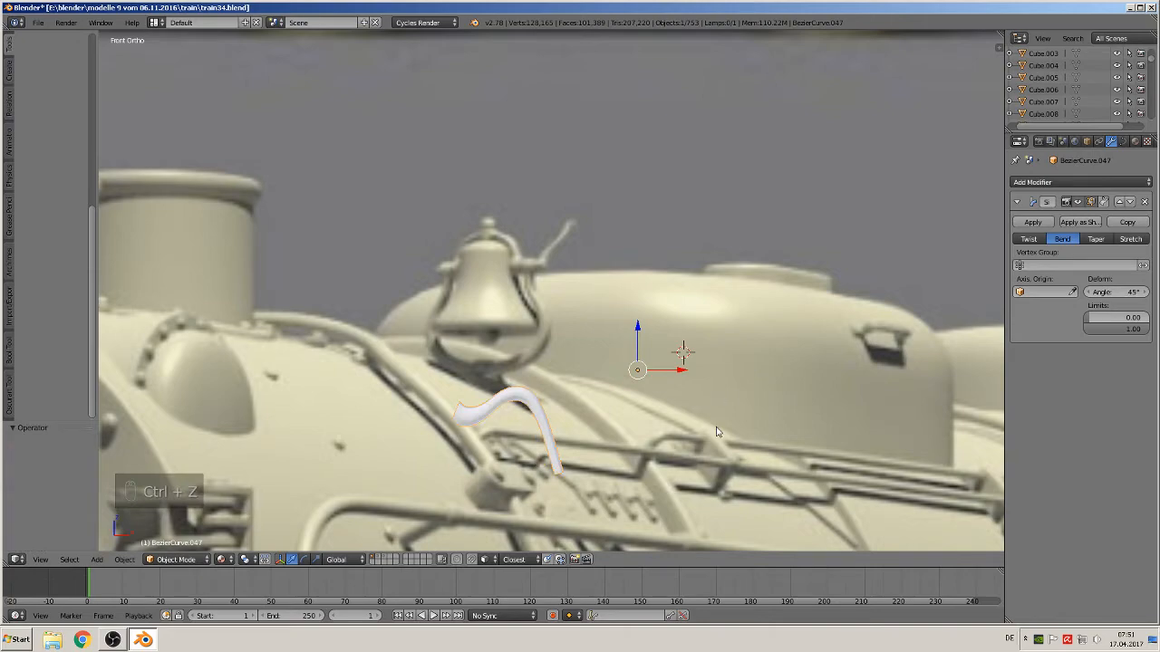
Remove the Simple Deform modifier from the curve
{"action": "mouse_move", "coordinate": [715, 432]}
{"action": "middle_mouse_down"}
{"action": "mouse_move", "coordinate": [670, 489]}
{"action": "mouse_move", "coordinate": [715, 417]}
{"action": "mouse_move", "coordinate": [759, 413]}
{"action": "mouse_move", "coordinate": [709, 445]}
{"action": "middle_mouse_up"}
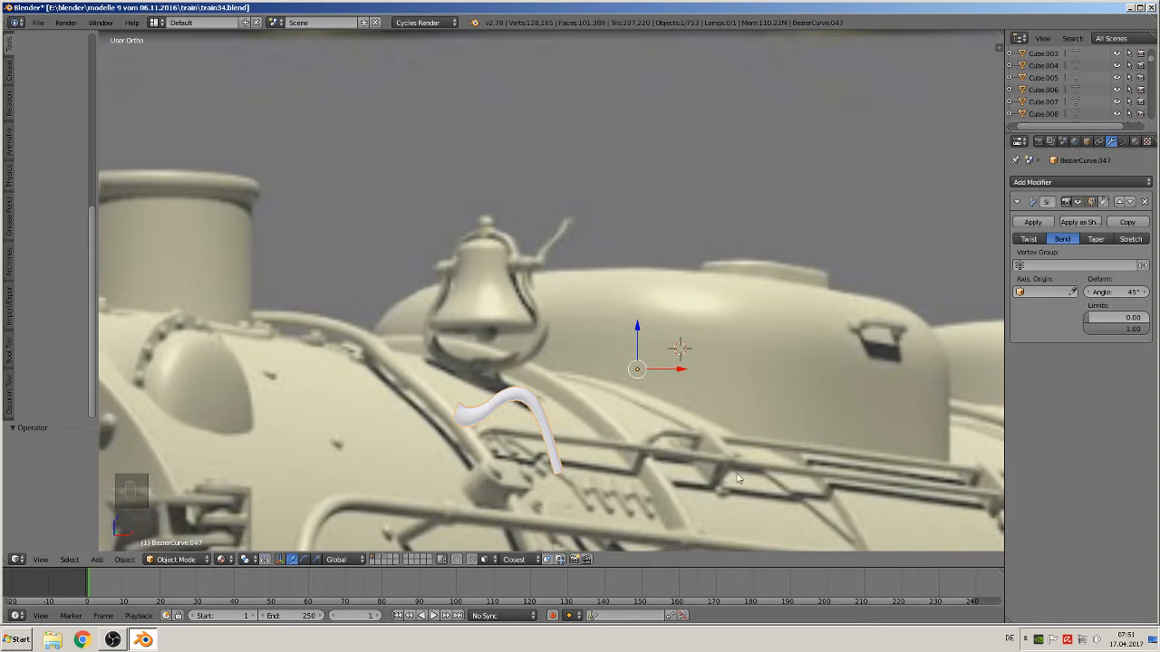
{"action": "left_click", "coordinate": [1143, 202]}
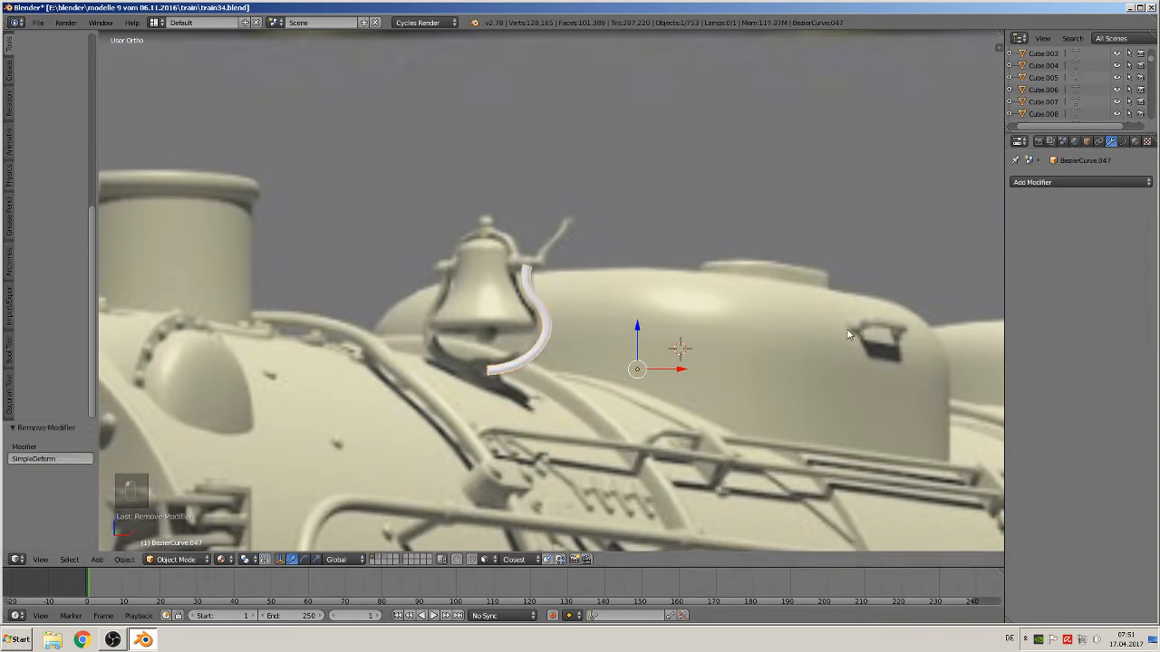
Set the curve's bevel depth to 0
{"action": "scroll", "coordinate": [817, 333], "scroll_direction": "up", "scroll_amount": 1}
{"action": "left_click", "coordinate": [1123, 141]}
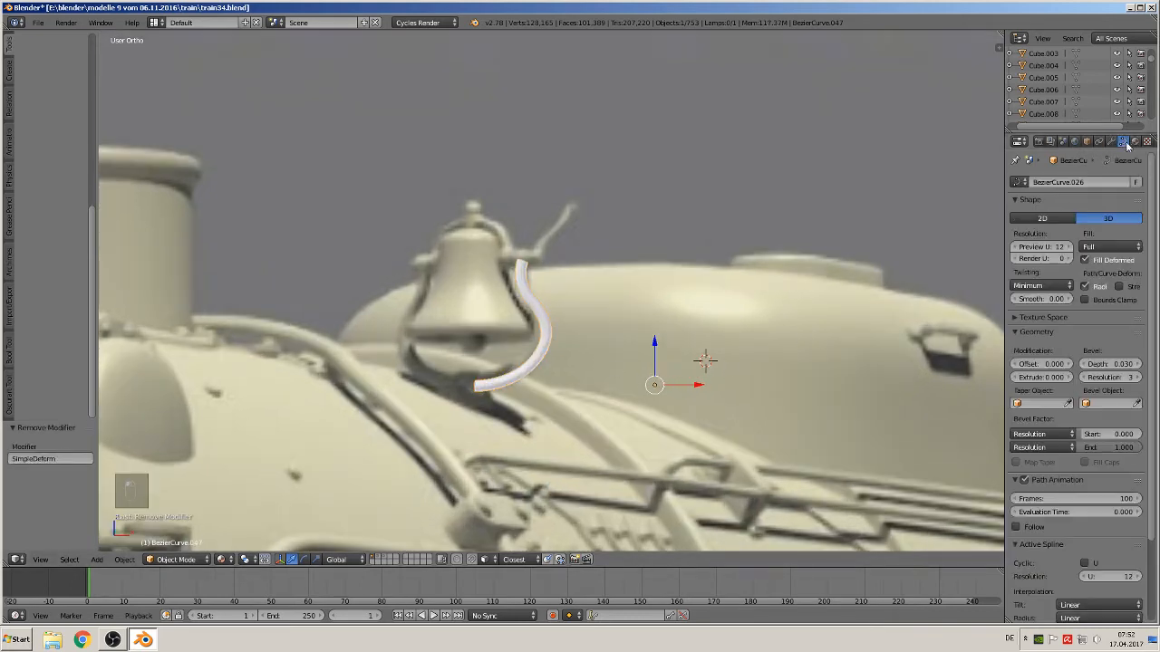
{"action": "left_click_drag", "start_coordinate": [1114, 366], "coordinate": [1069, 365]}
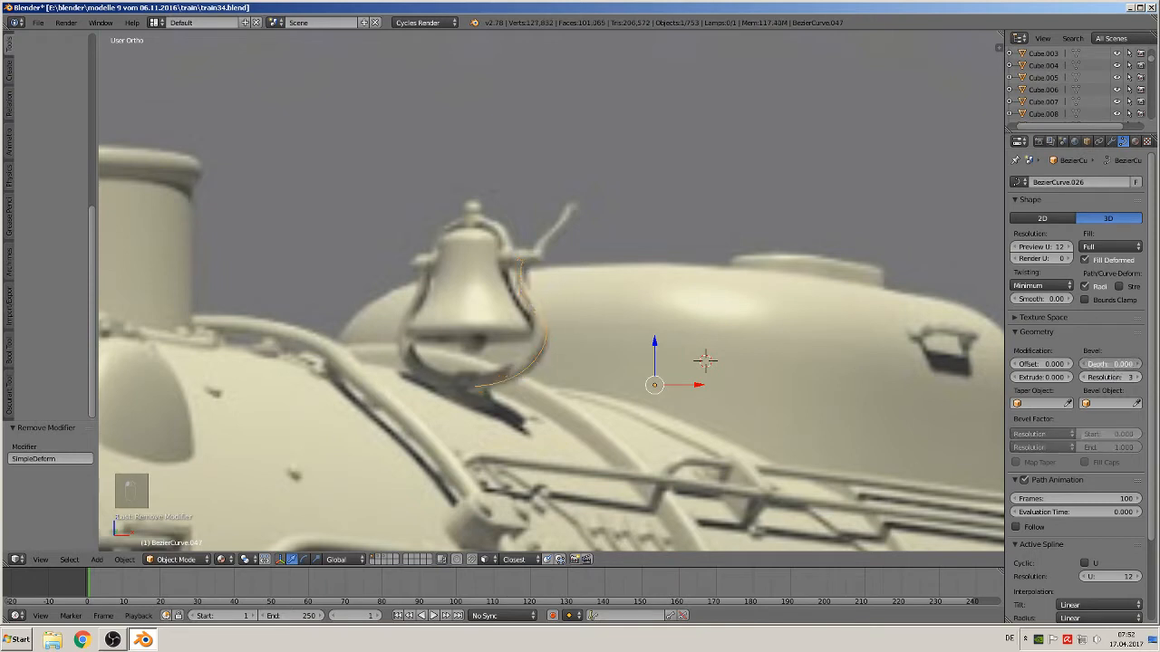
Place the 3D cursor beside the bell, deselect everything, and add a mesh cylinder there
{"action": "left_click", "coordinate": [632, 324]}
{"action": "key", "text": "a"}
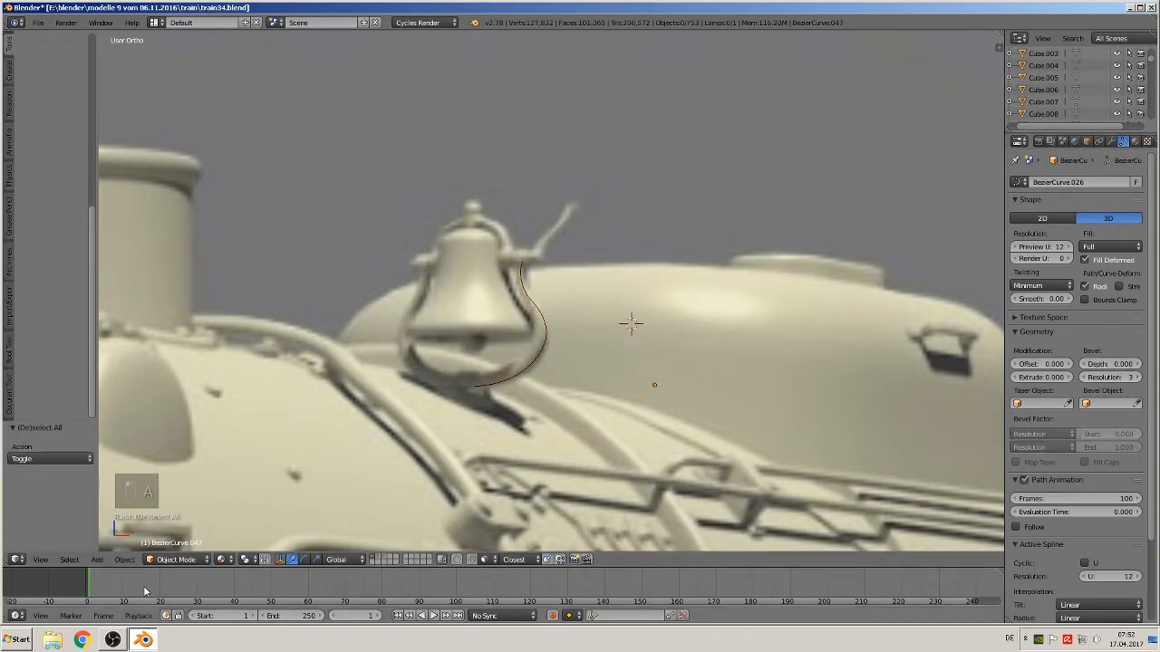
{"action": "left_click", "coordinate": [96, 560]}
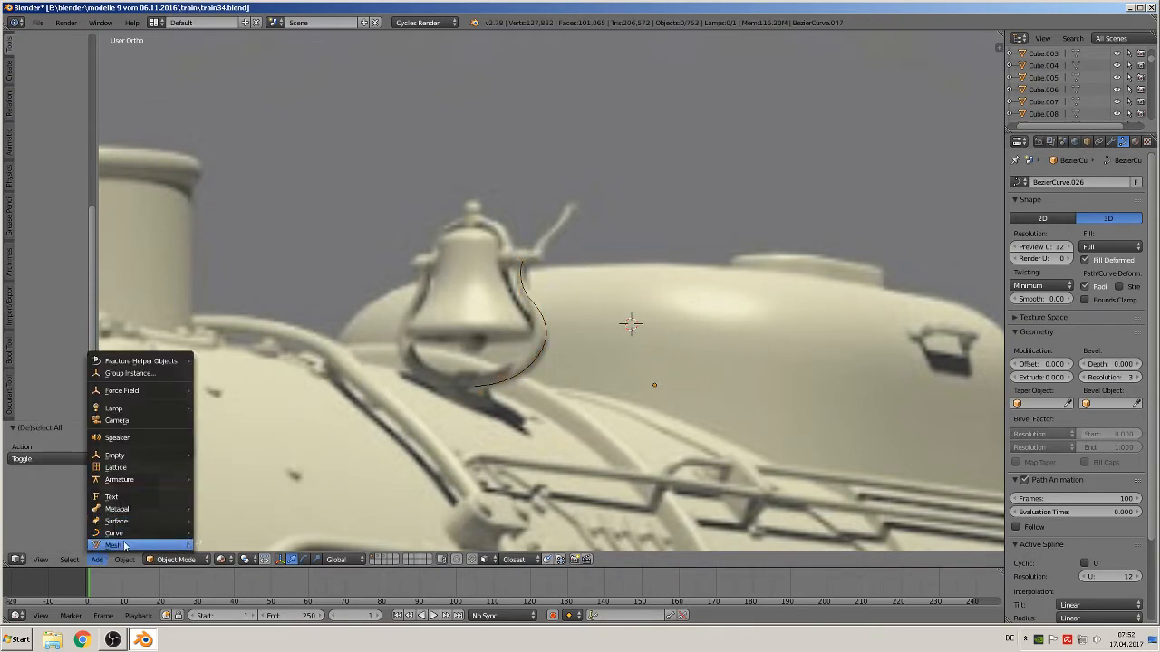
{"action": "mouse_move", "coordinate": [113, 545]}
{"action": "left_click", "coordinate": [243, 308]}
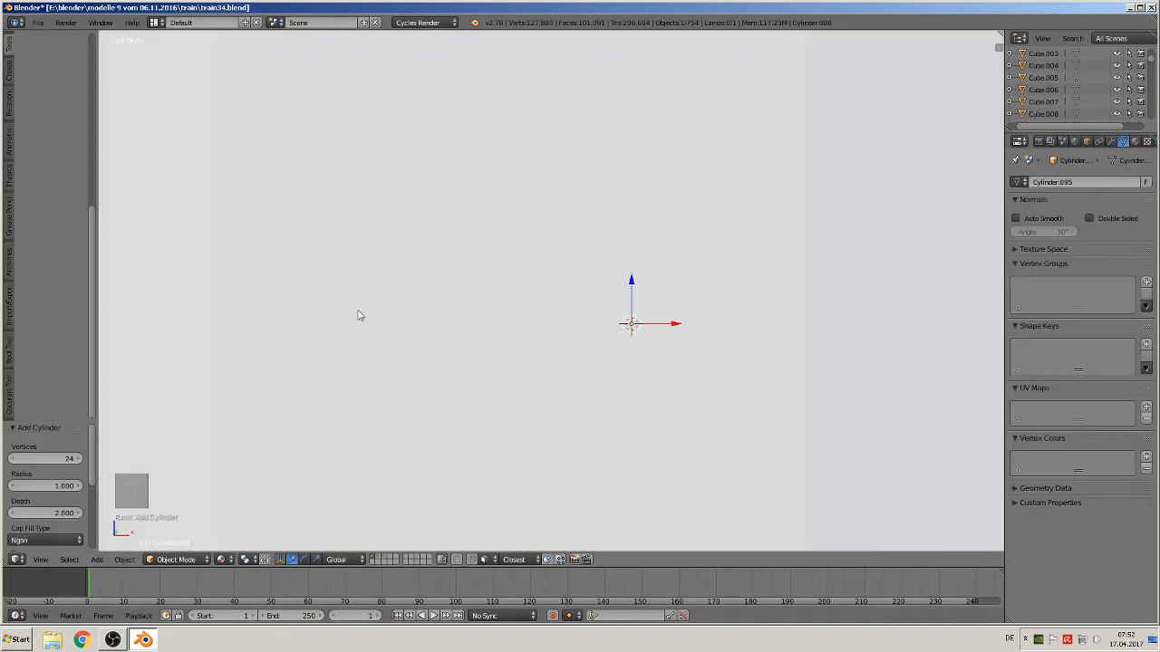
Scale the new cylinder down uniformly to about 0.052 of its size
{"action": "key", "text": "s"}
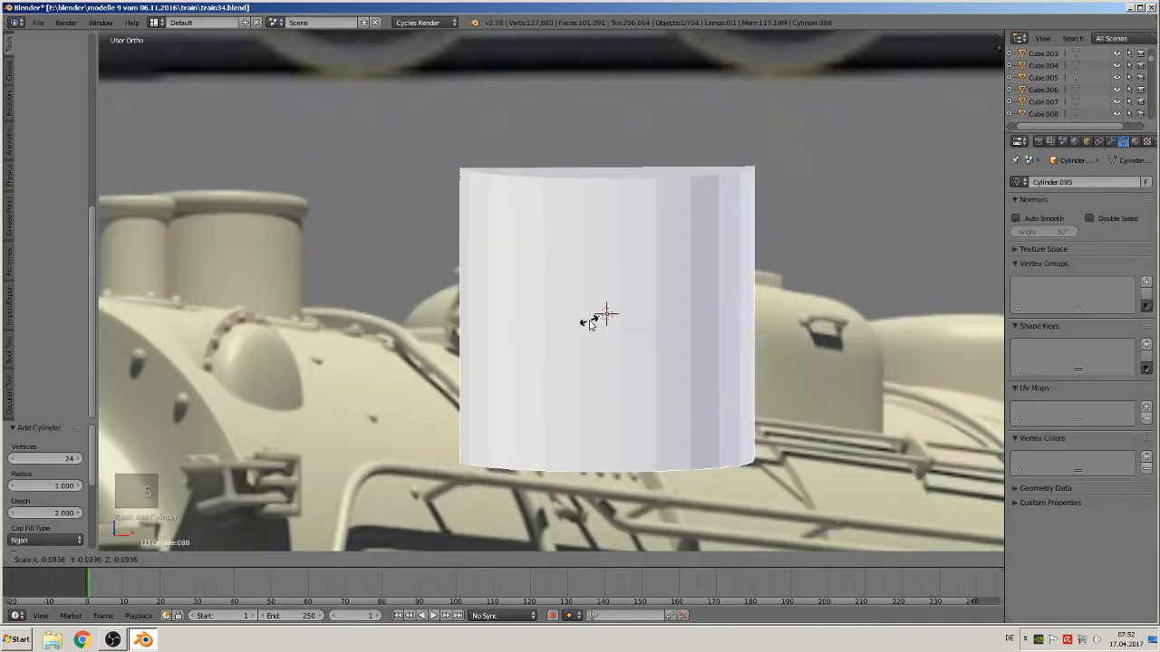
{"action": "left_click", "coordinate": [595, 328]}
{"action": "key", "text": "s"}
{"action": "left_click", "coordinate": [606, 314]}
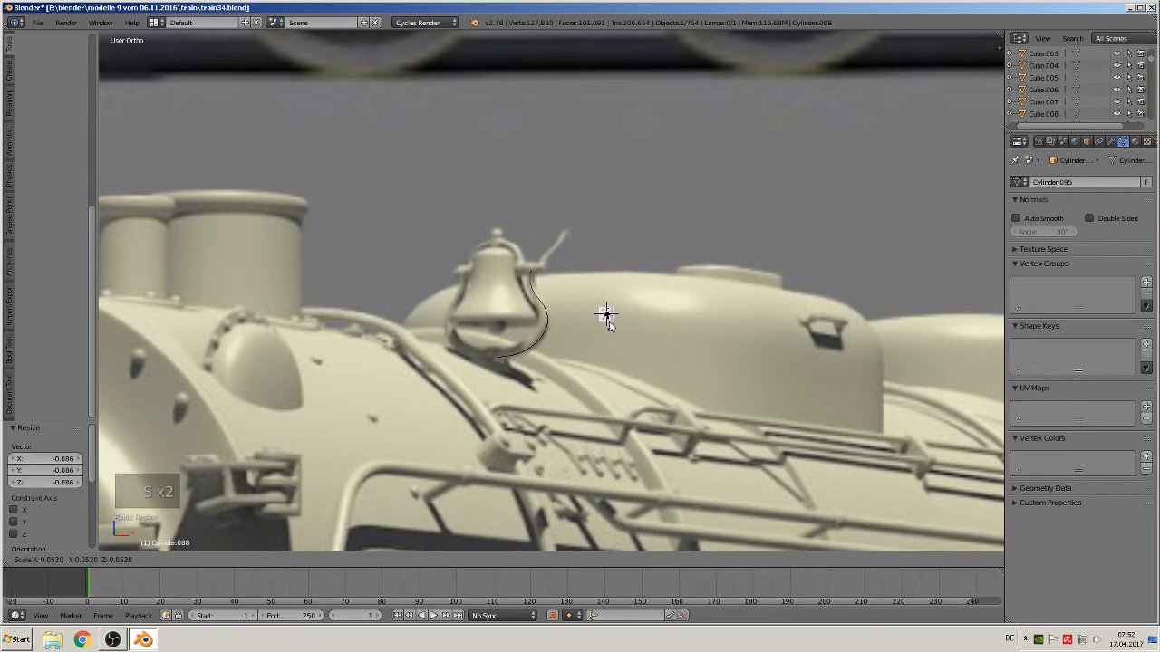
Move the small cylinder slightly along Y so it sits beside the bell's bracket curve
{"action": "scroll", "coordinate": [556, 389], "scroll_direction": "up", "scroll_amount": 1}
{"action": "scroll", "coordinate": [556, 389], "scroll_direction": "up", "scroll_amount": 1}
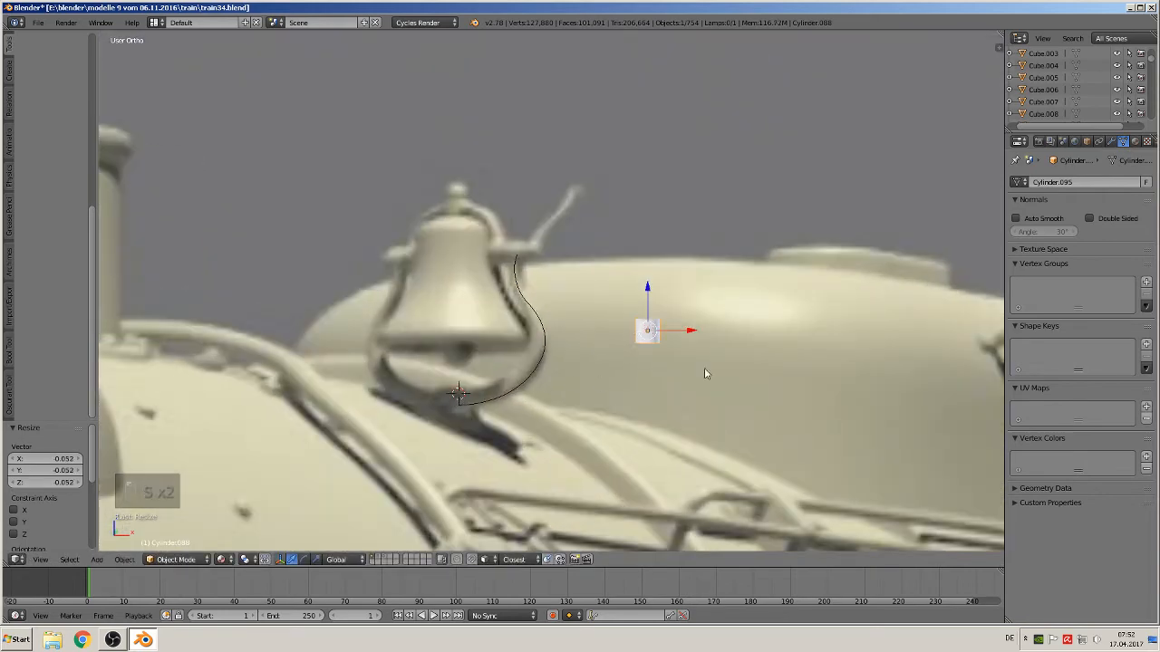
{"action": "middle_click_drag", "start_coordinate": [672, 317], "coordinate": [654, 353], "text": "shift"}
{"action": "key", "text": "Tab"}
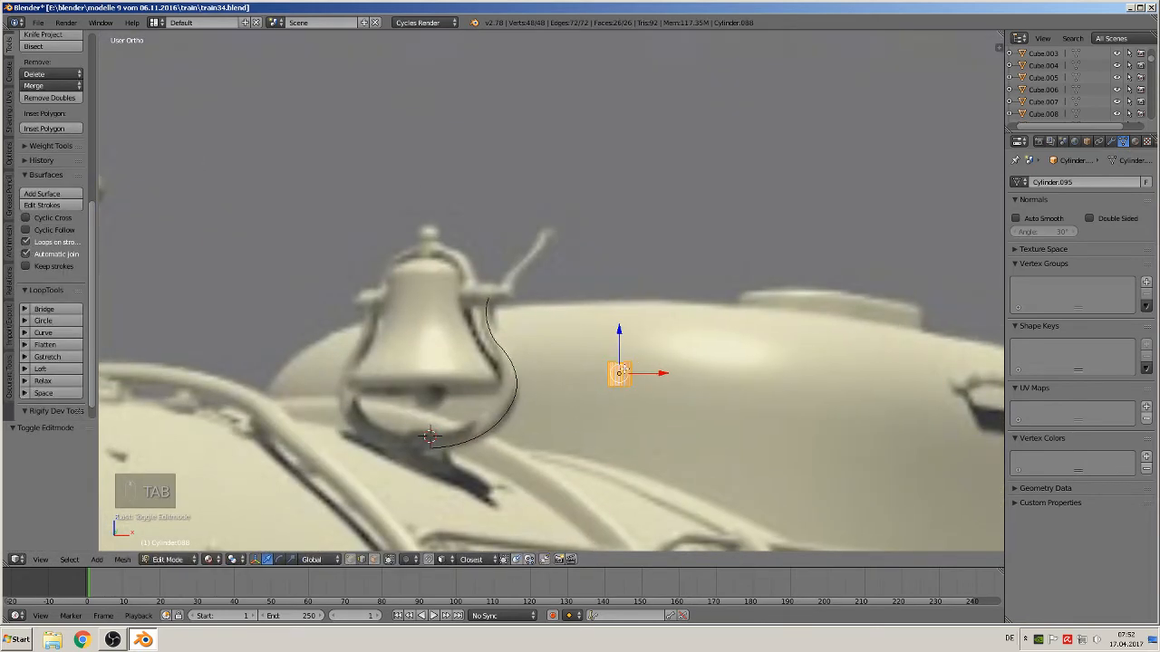
{"action": "right_click", "coordinate": [624, 370]}
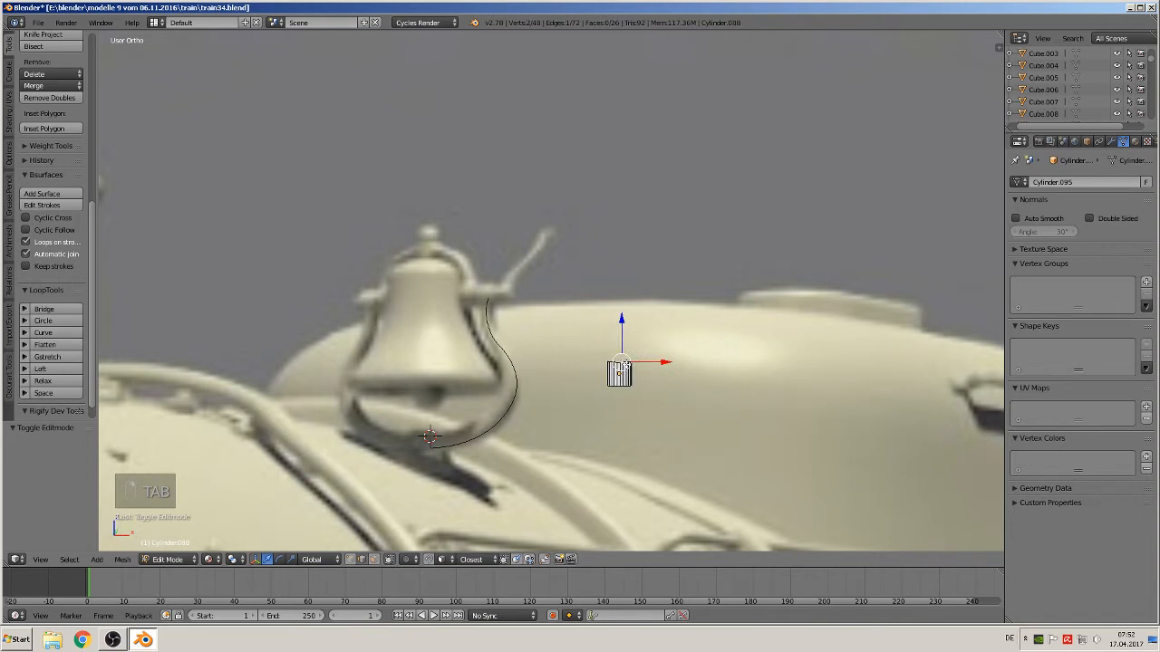
{"action": "key", "text": "Tab"}
{"action": "middle_click_drag", "start_coordinate": [625, 372], "coordinate": [586, 414]}
{"action": "left_click_drag", "start_coordinate": [634, 365], "coordinate": [599, 396]}
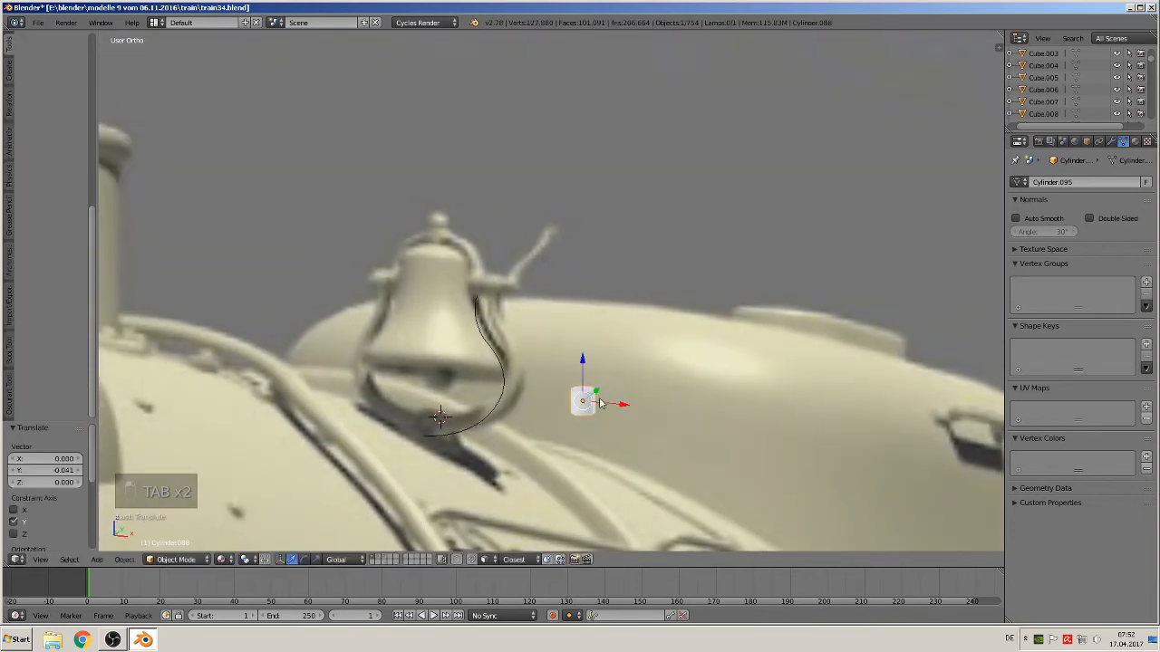
{"action": "key", "text": "Tab"}
In edit mode, select the cylinder's top vertices and pull them upward to stretch it into a tall rod
{"action": "scroll", "coordinate": [602, 446], "scroll_direction": "up", "scroll_amount": 4}
{"action": "middle_click_drag", "start_coordinate": [584, 443], "coordinate": [448, 304], "text": "shift"}
{"action": "left_click", "coordinate": [374, 560]}
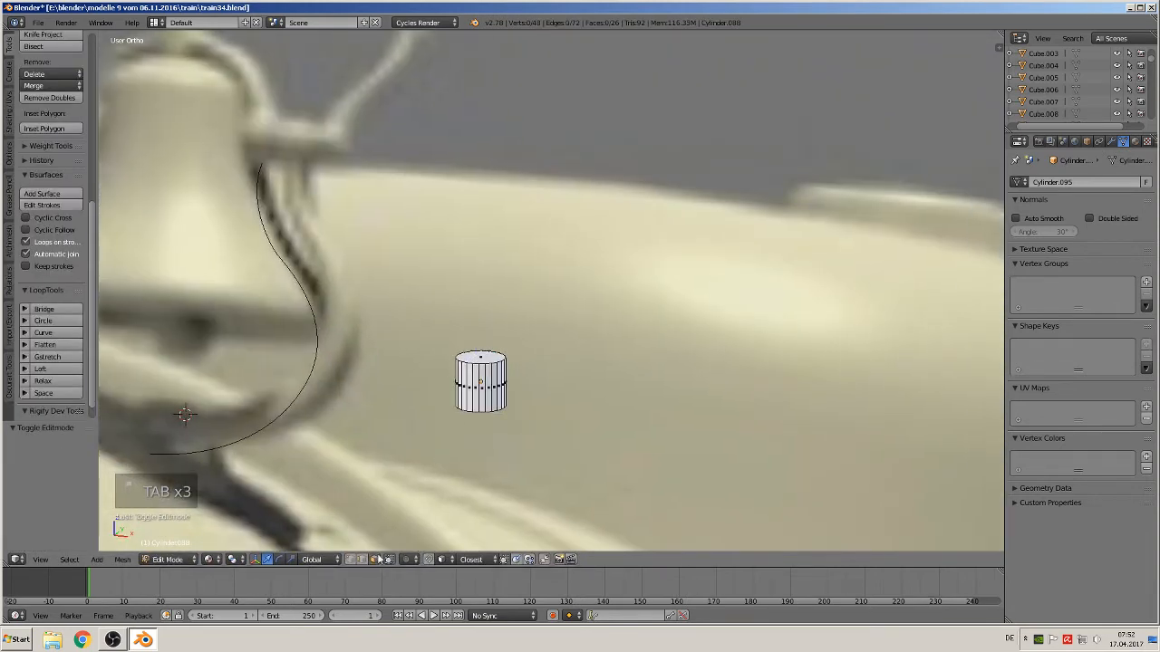
{"action": "right_click", "coordinate": [485, 353]}
{"action": "middle_click_drag", "start_coordinate": [496, 368], "coordinate": [544, 353]}
{"action": "scroll", "coordinate": [543, 353], "scroll_direction": "down", "scroll_amount": 5}
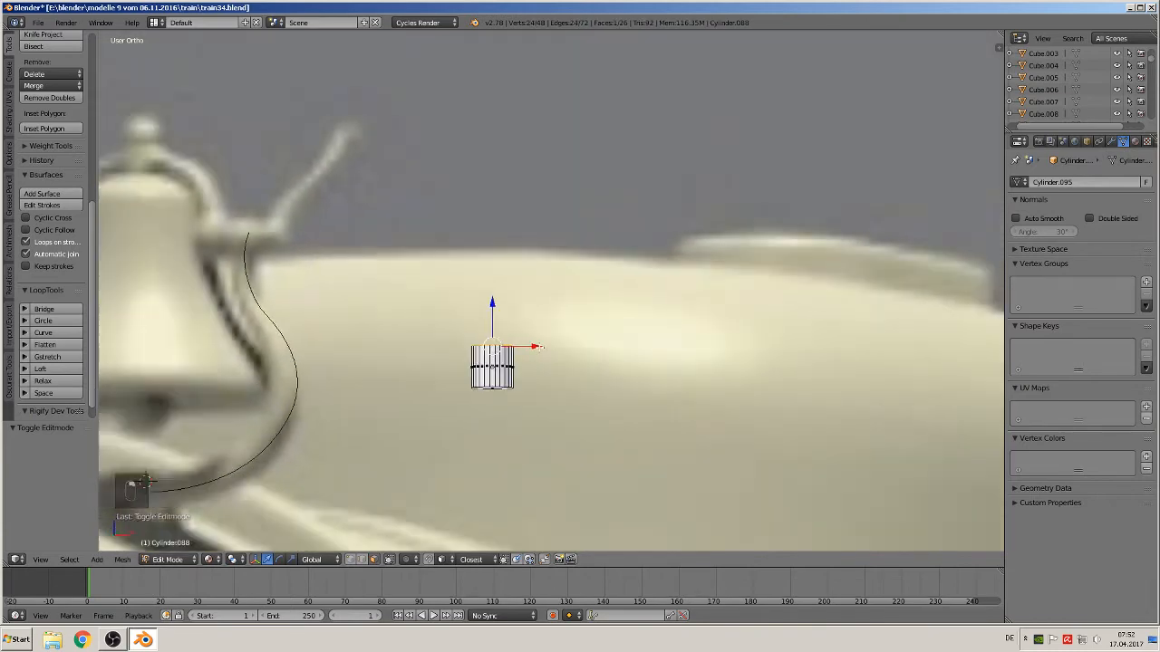
{"action": "left_click_drag", "start_coordinate": [526, 282], "coordinate": [538, 137]}
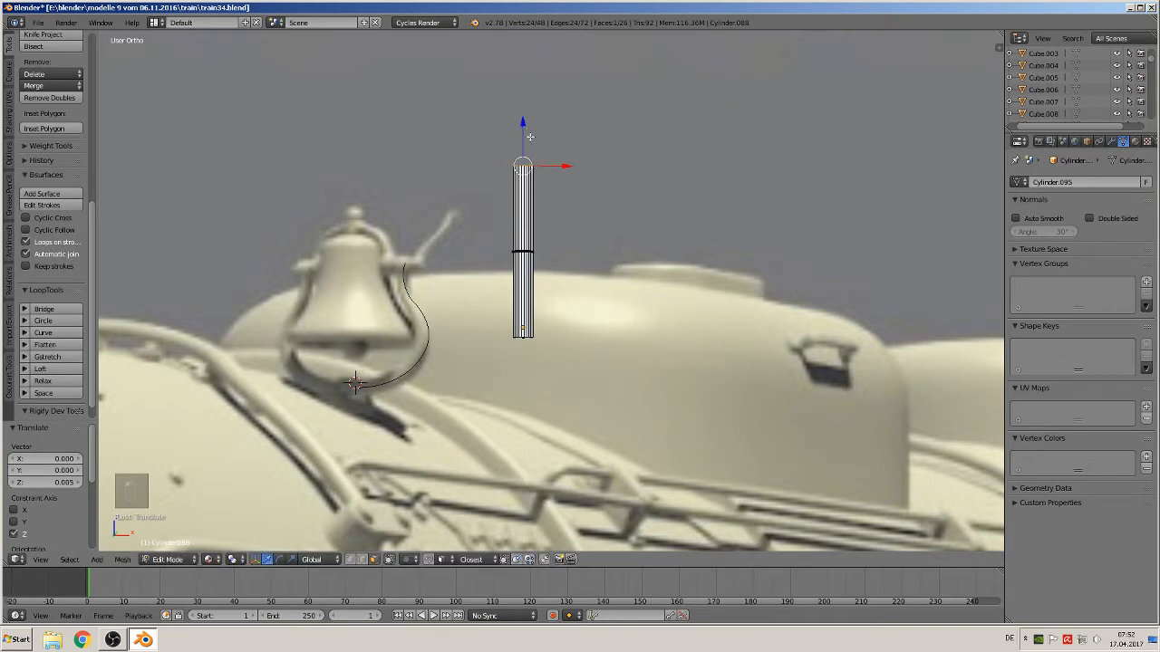
Scale the rod's top ring down to about 0.43 to taper it
{"action": "key", "text": "s"}
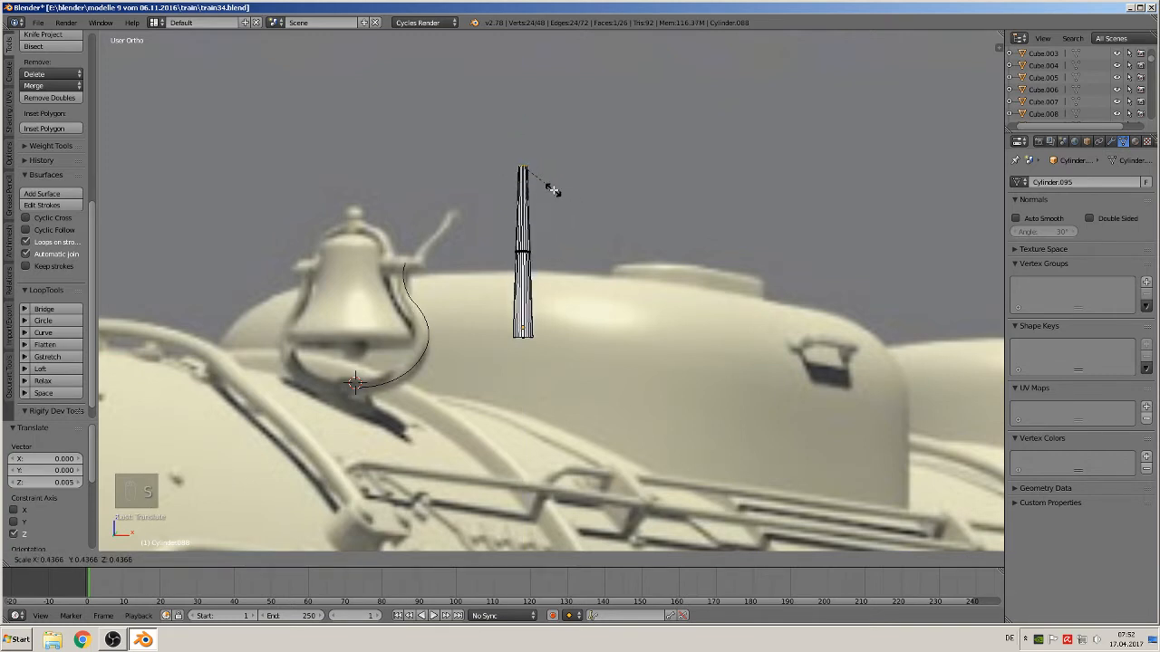
{"action": "left_click", "coordinate": [549, 188]}
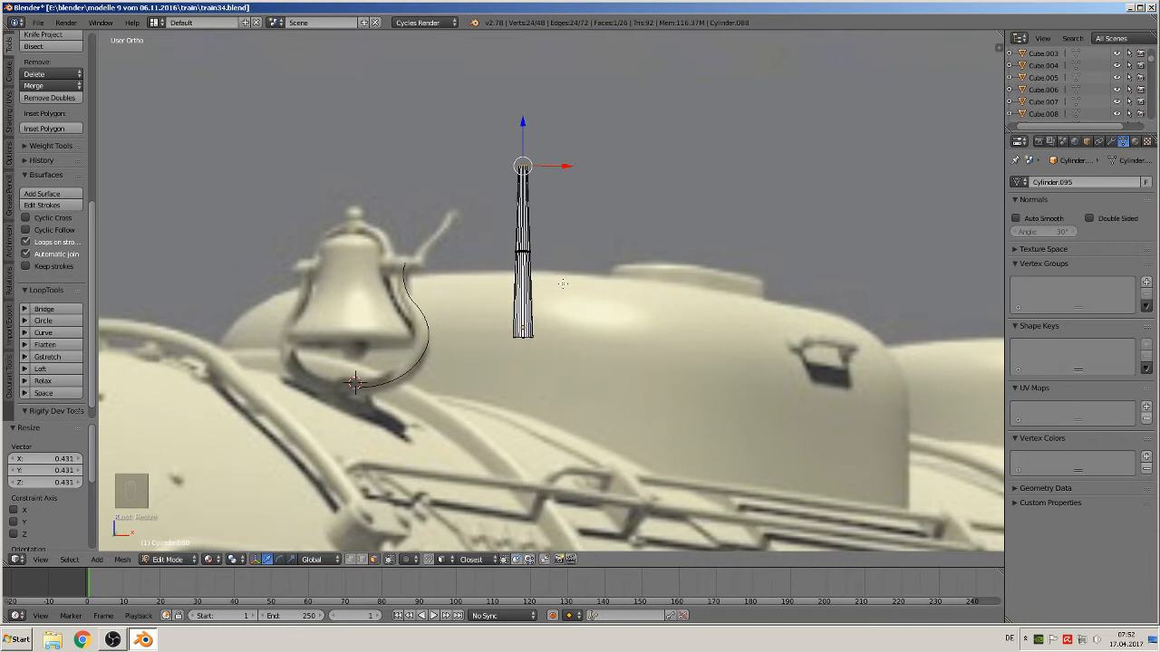
{"action": "key", "text": "Tab"}
{"action": "scroll", "coordinate": [554, 316], "scroll_direction": "up", "scroll_amount": 1}
{"action": "key", "text": "Tab"}
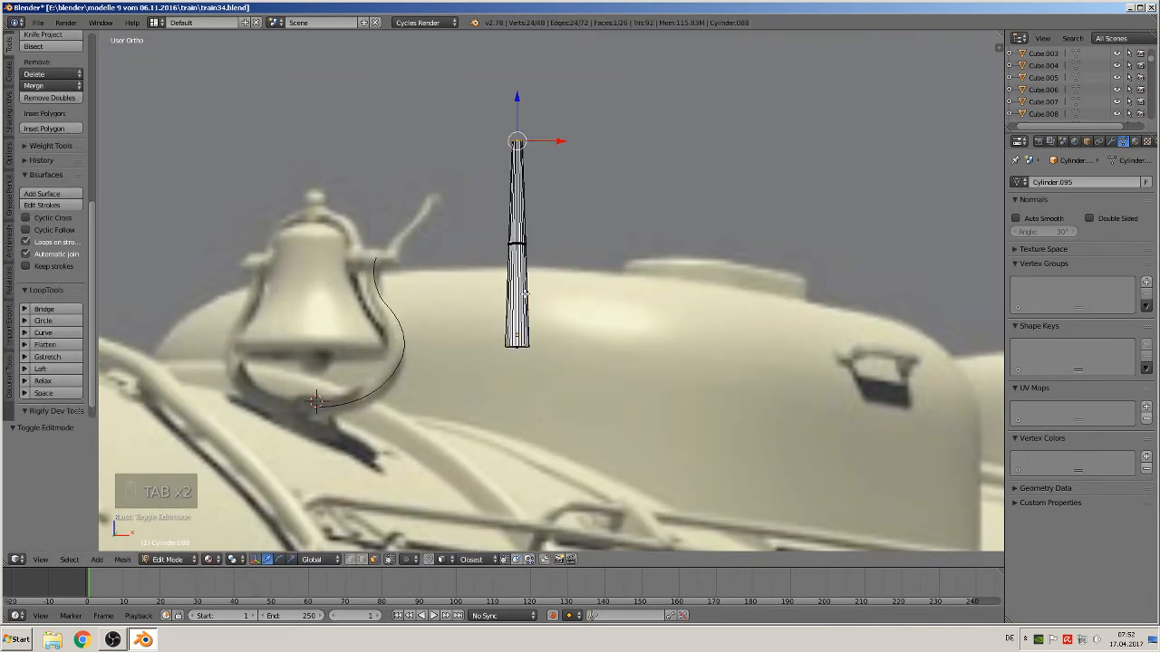
Add a loop cut with 12 cuts along the rod, then move the rod along X below the bell
{"action": "key", "text": "ctrl+r"}
{"action": "scroll", "coordinate": [522, 293], "scroll_direction": "up", "scroll_amount": 7}
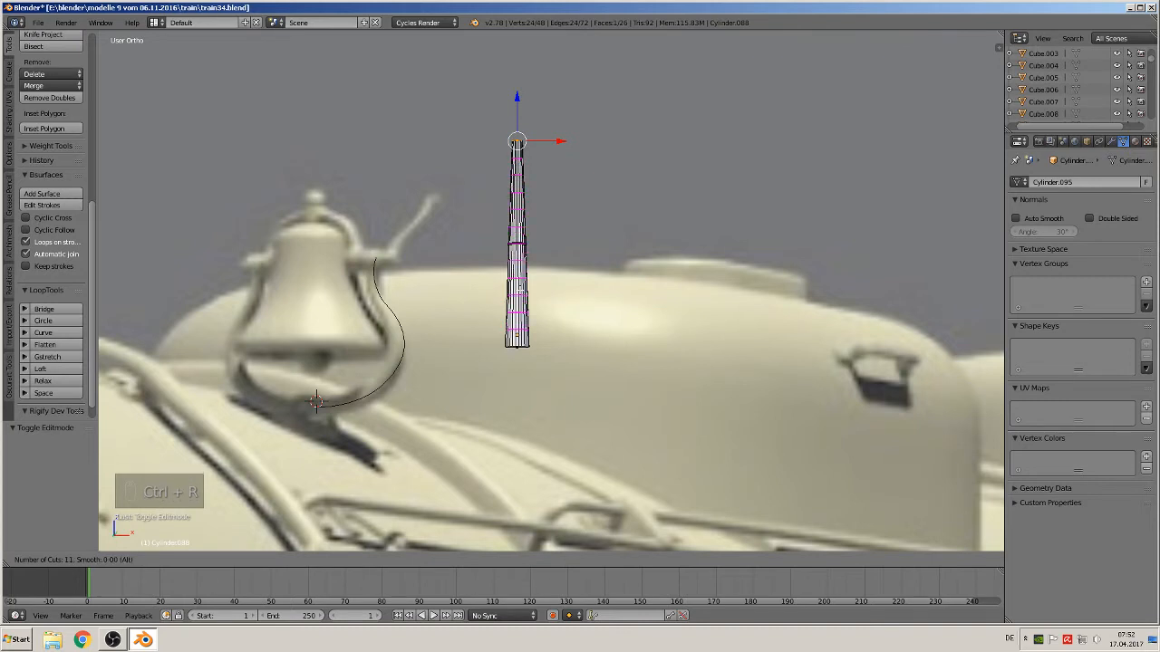
{"action": "left_click", "coordinate": [518, 313]}
{"action": "right_click", "coordinate": [519, 292]}
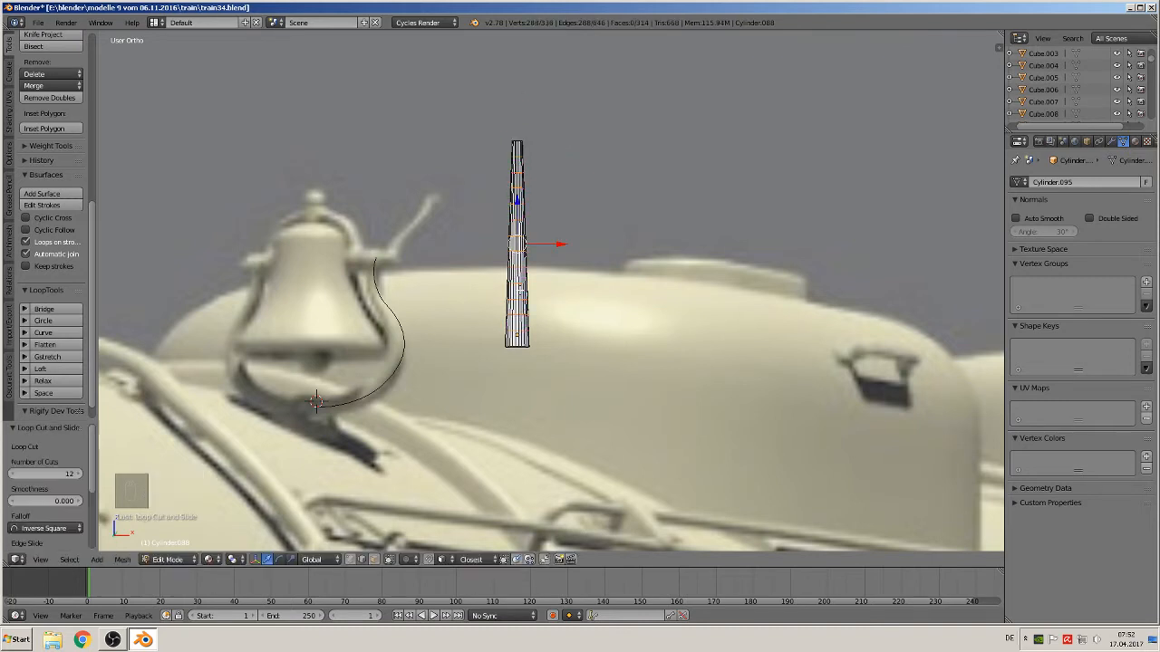
{"action": "key", "text": "Tab"}
{"action": "scroll", "coordinate": [530, 305], "scroll_direction": "down", "scroll_amount": 4}
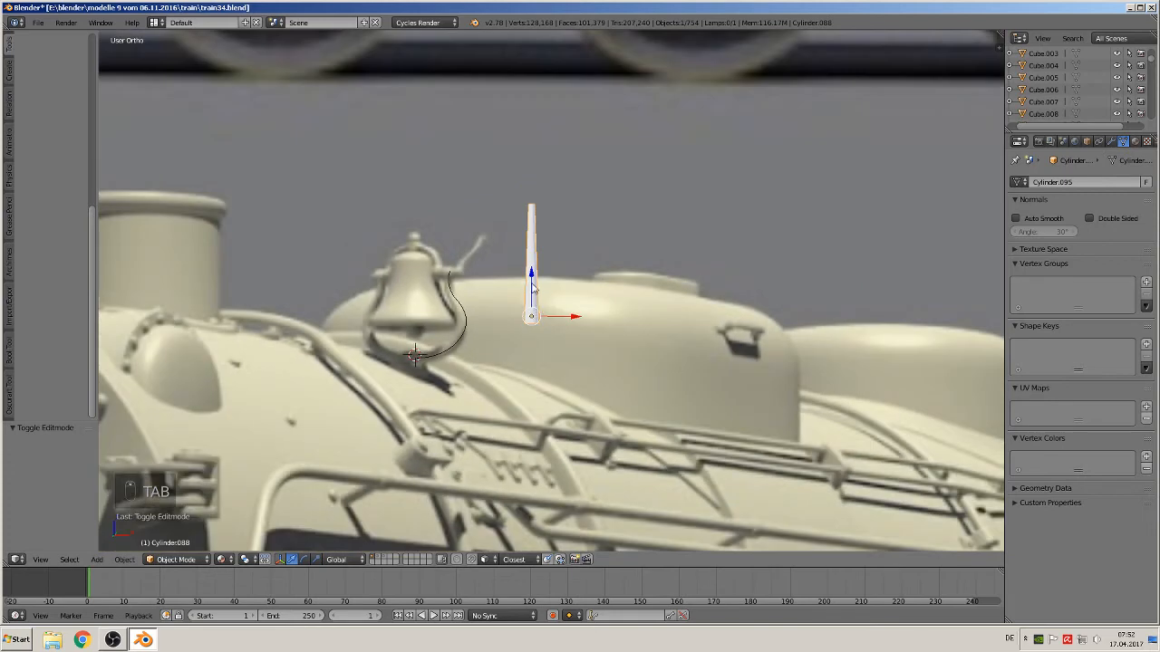
{"action": "left_click_drag", "start_coordinate": [529, 299], "coordinate": [429, 495]}
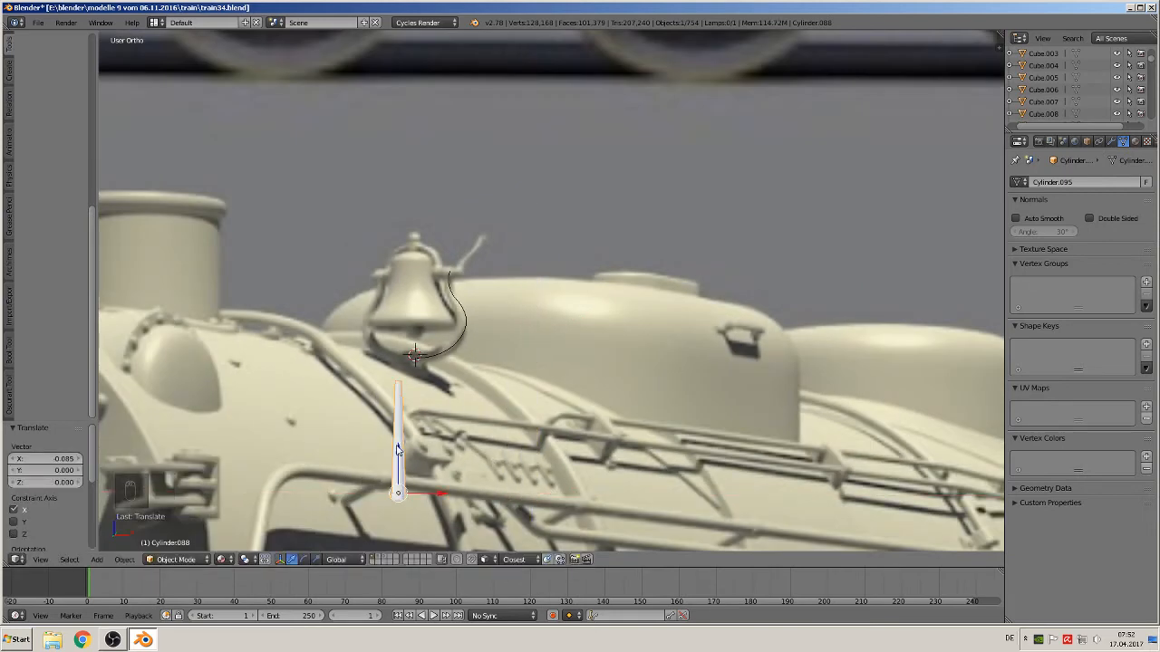
Add a Curve modifier to the rod and set its deforming object to BezierCurve
{"action": "left_click", "coordinate": [1111, 142]}
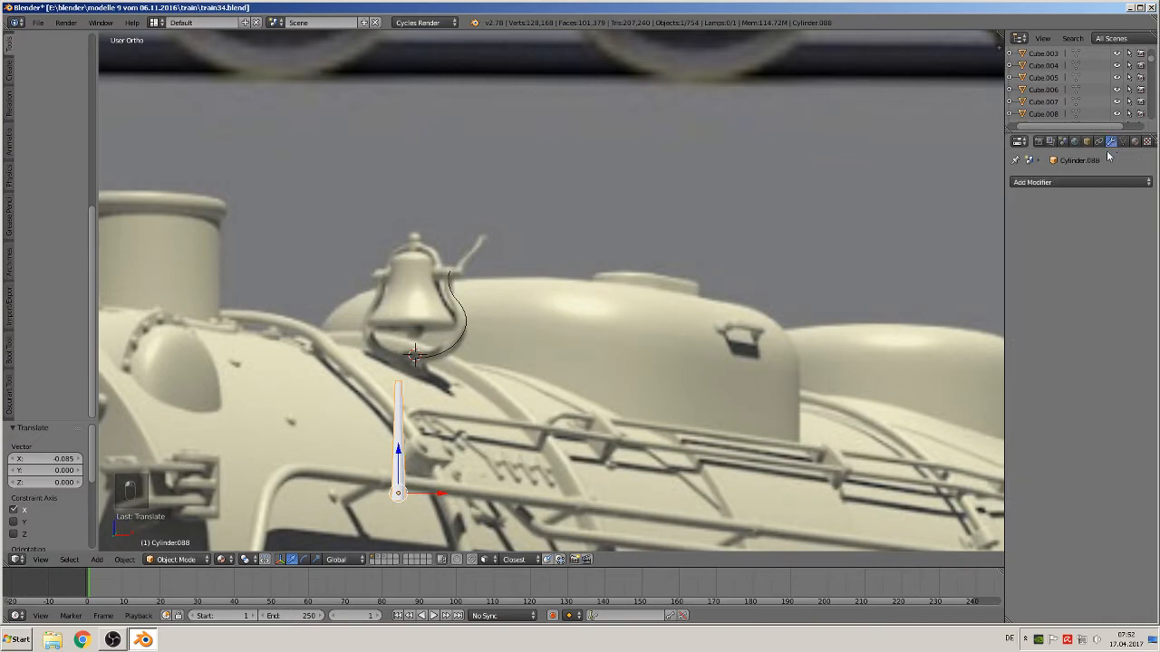
{"action": "left_click", "coordinate": [1061, 182]}
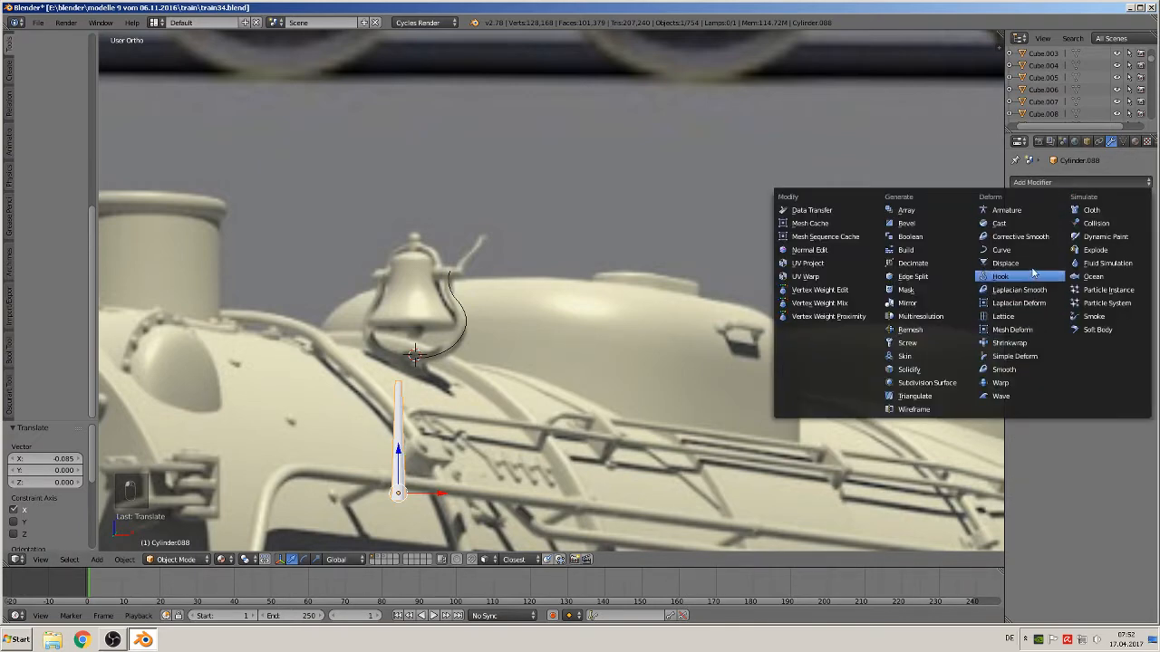
{"action": "left_click", "coordinate": [1001, 250]}
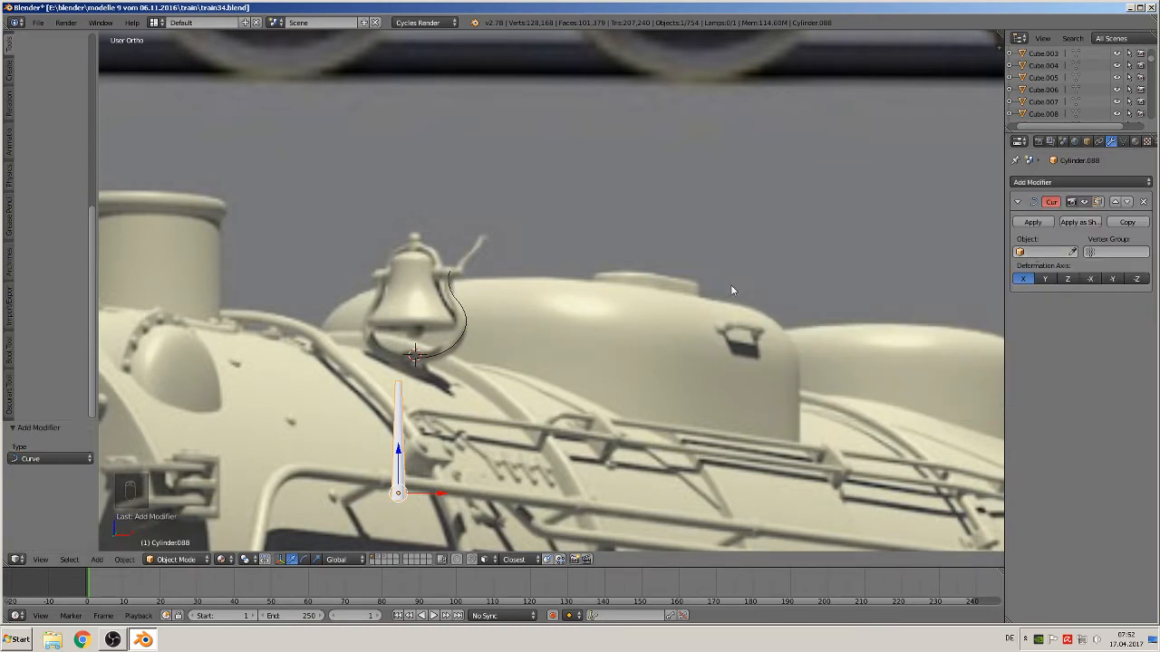
{"action": "right_click", "coordinate": [467, 326]}
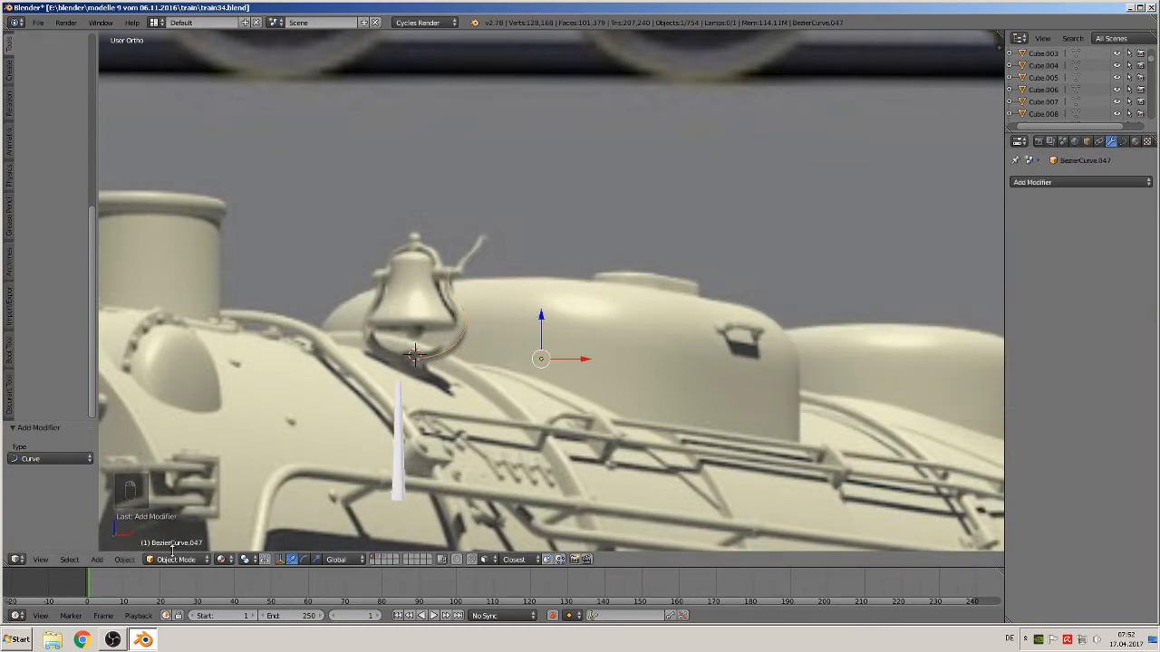
{"action": "right_click", "coordinate": [398, 459]}
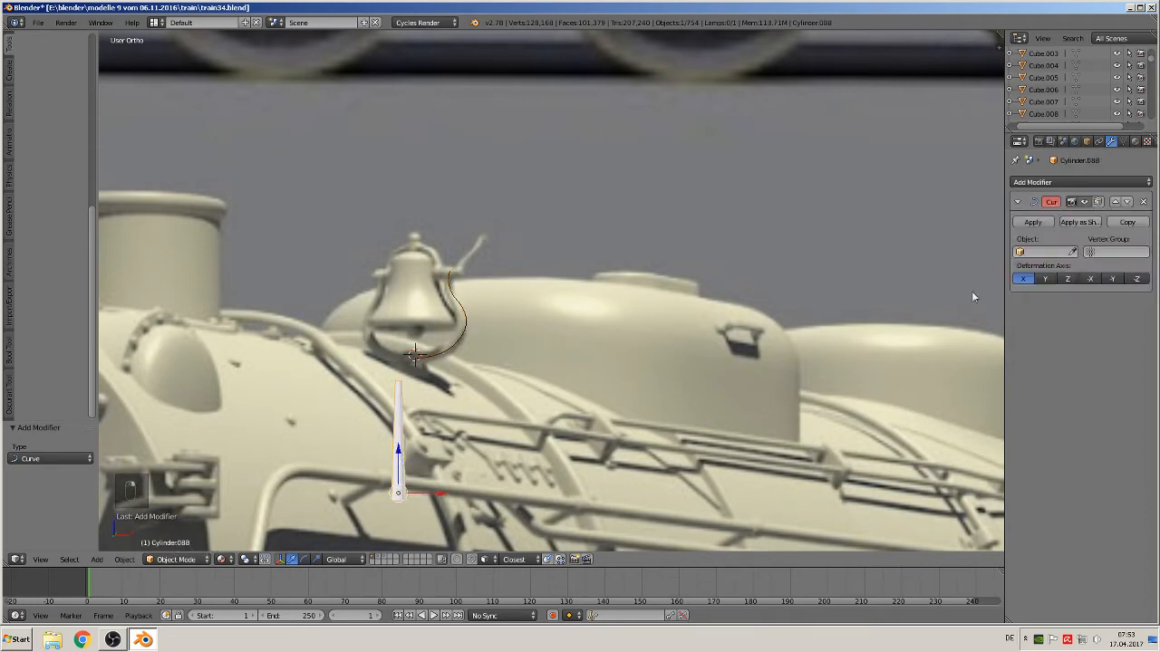
{"action": "left_click", "coordinate": [1045, 252]}
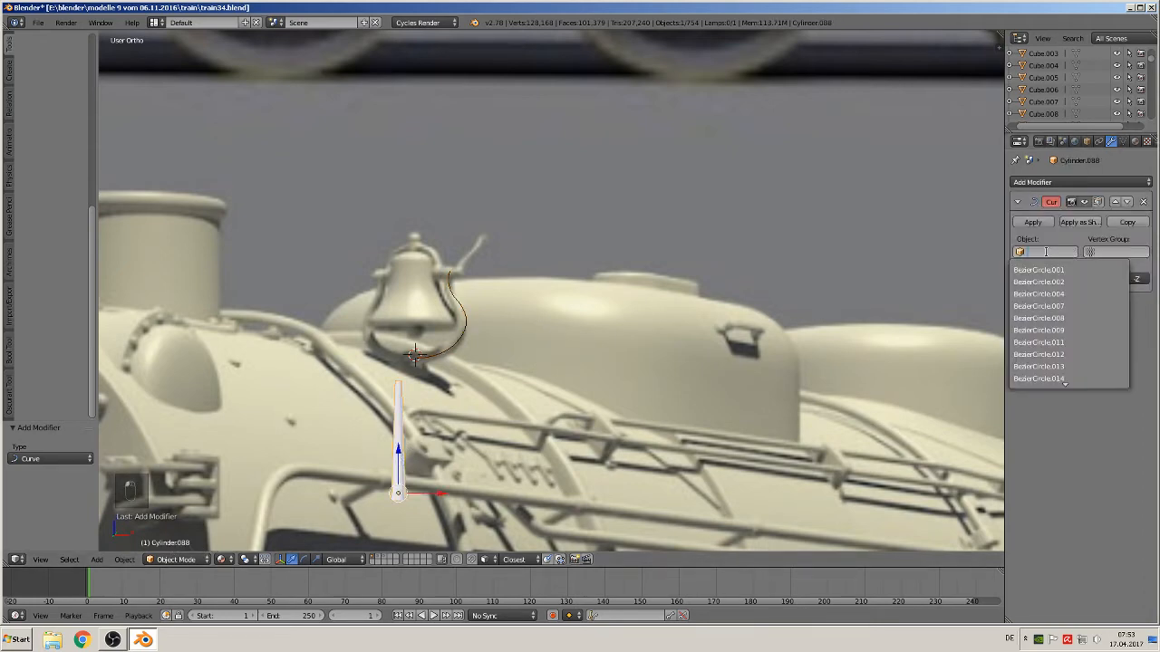
{"action": "scroll", "coordinate": [1069, 371], "scroll_direction": "down", "scroll_amount": 8}
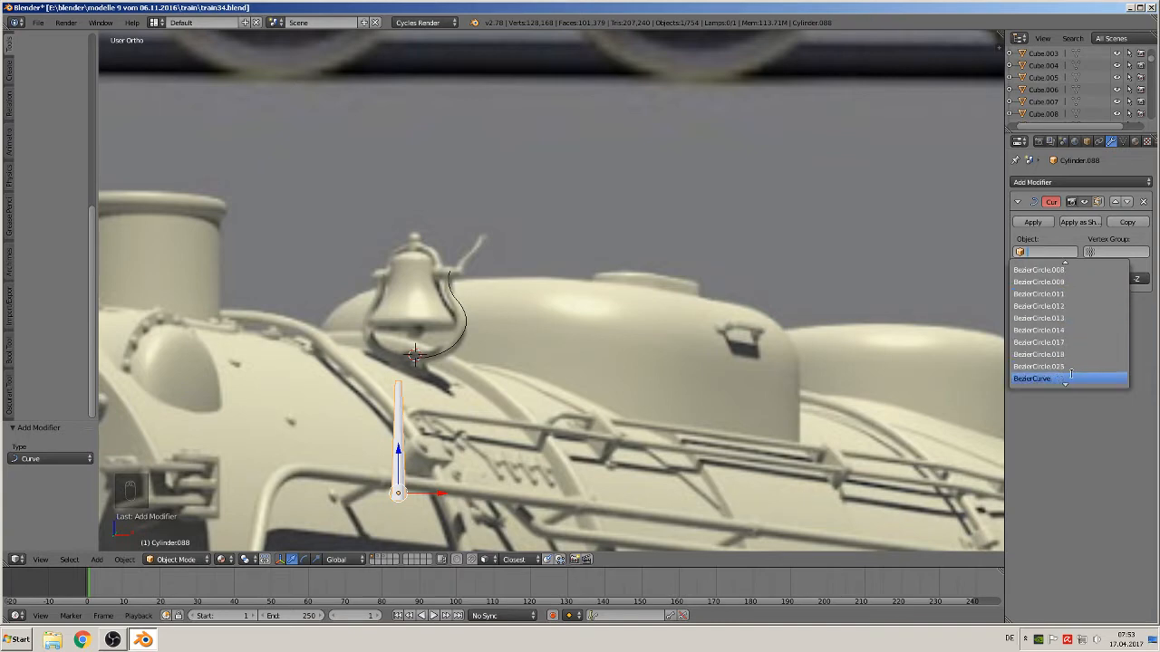
{"action": "scroll", "coordinate": [1069, 371], "scroll_direction": "down", "scroll_amount": 9}
{"action": "left_click", "coordinate": [1064, 366]}
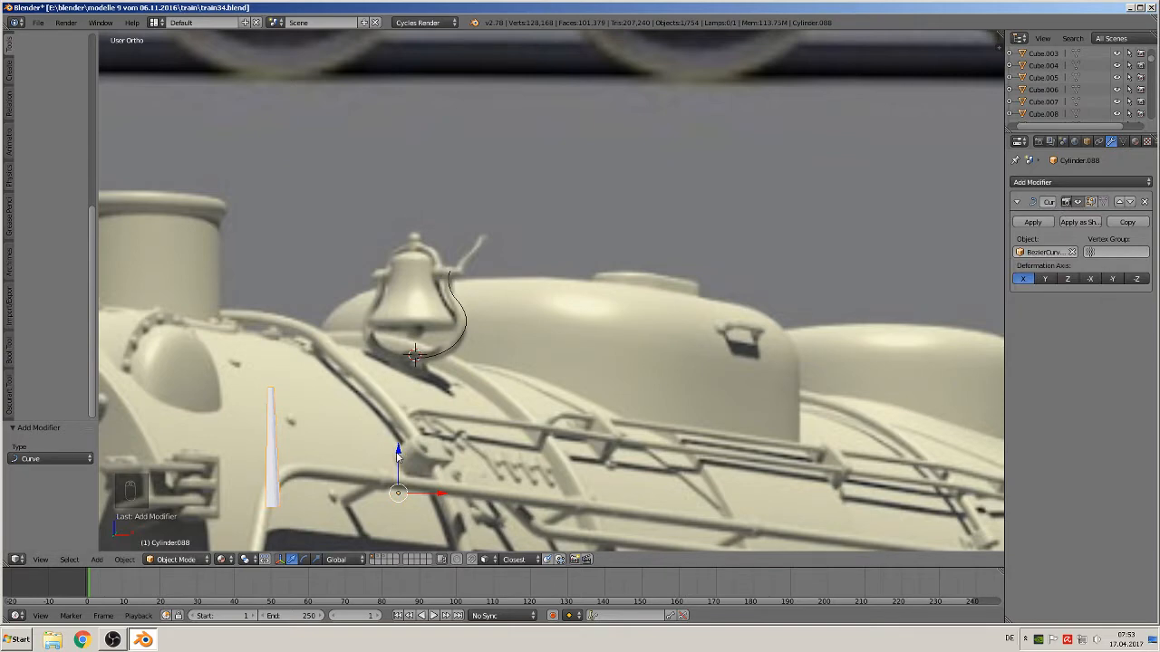
Move the rod onto the bracket curve along Z and X and set the deformation axis to Y
{"action": "left_click_drag", "start_coordinate": [398, 455], "coordinate": [399, 366]}
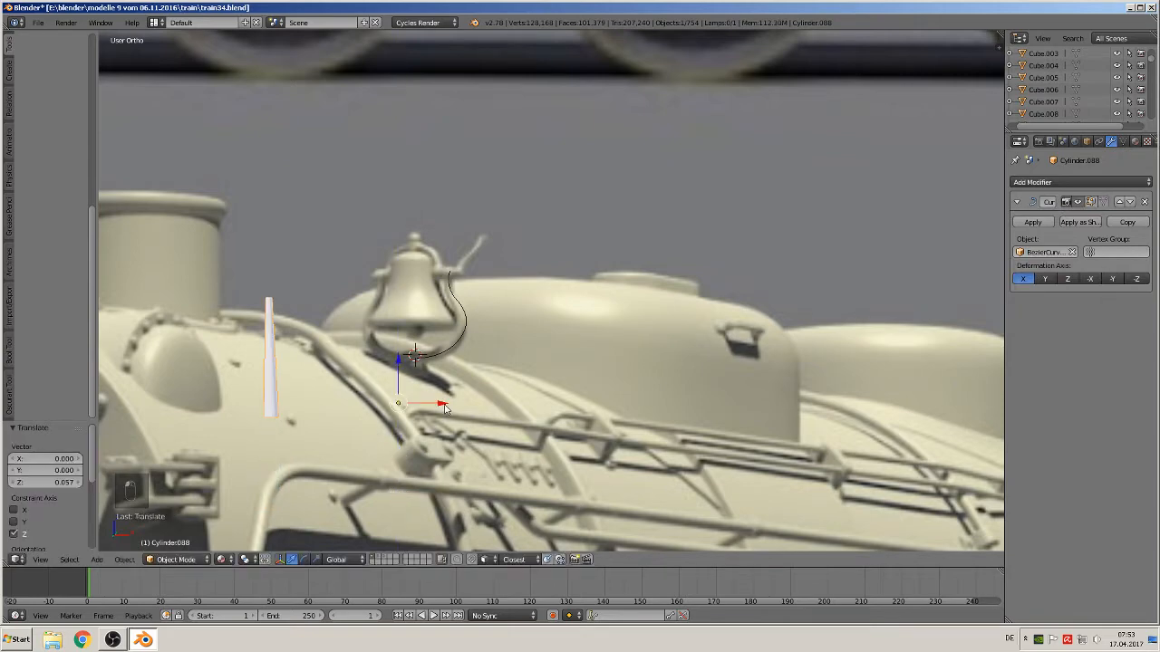
{"action": "left_click_drag", "start_coordinate": [444, 409], "coordinate": [569, 403]}
{"action": "left_click", "coordinate": [1047, 279]}
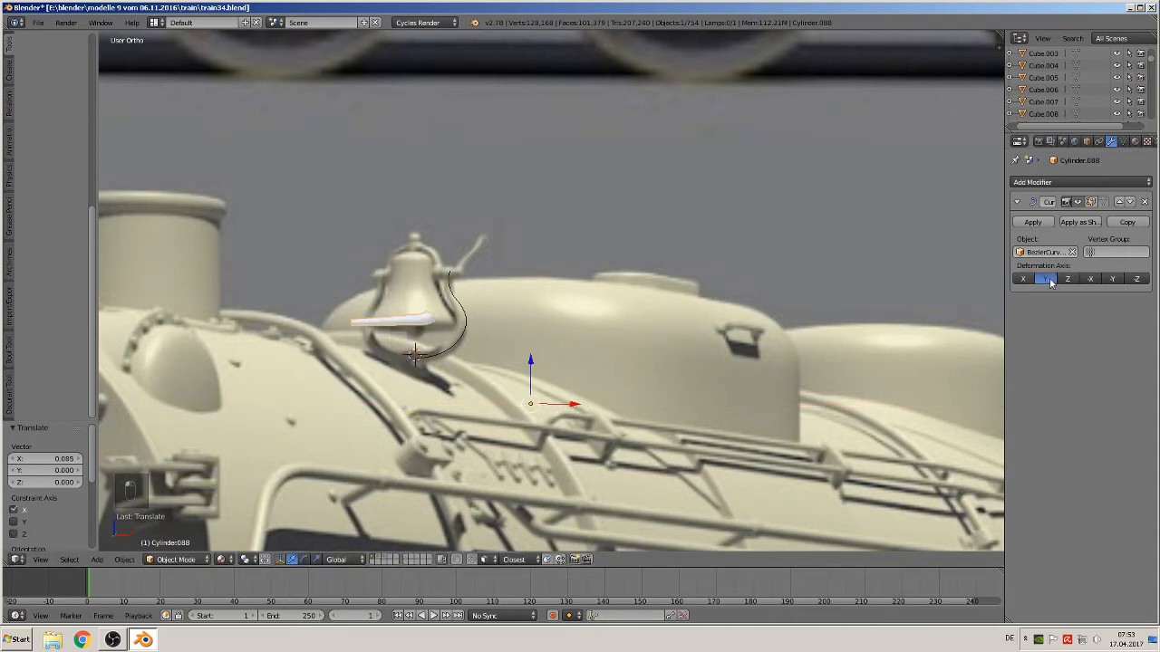
{"action": "mouse_move", "coordinate": [568, 405]}
{"action": "left_mouse_down"}
{"action": "mouse_move", "coordinate": [624, 404]}
{"action": "mouse_move", "coordinate": [491, 383]}
{"action": "mouse_move", "coordinate": [605, 402]}
{"action": "mouse_move", "coordinate": [553, 397]}
{"action": "left_mouse_up"}
{"action": "left_click", "coordinate": [1068, 279]}
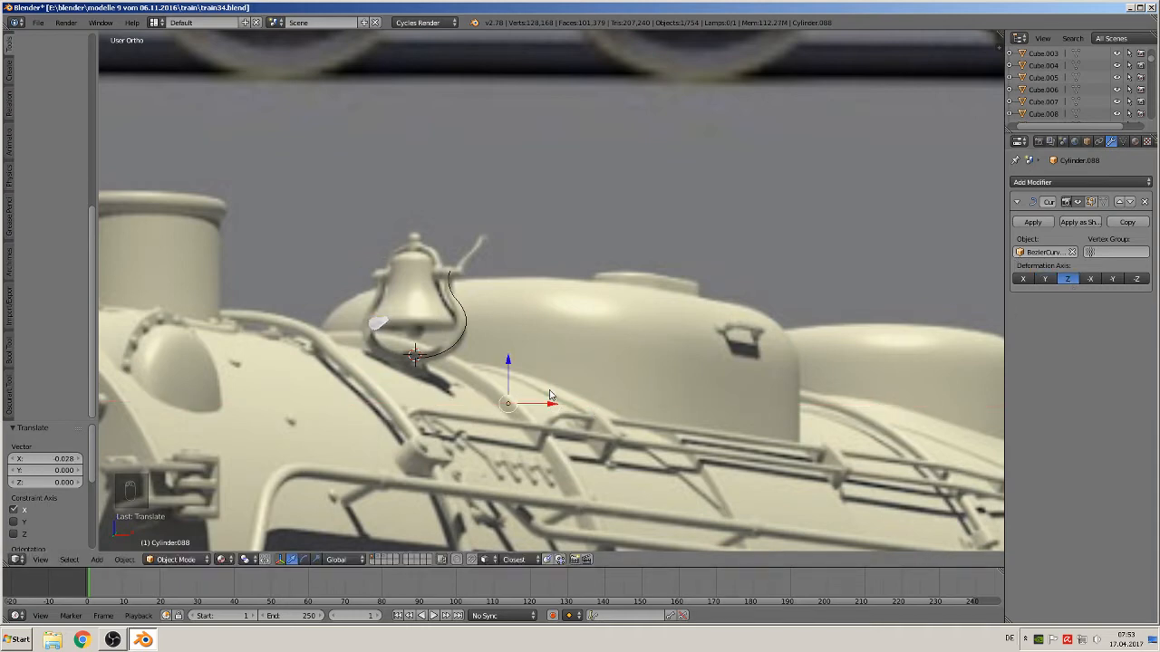
{"action": "left_click", "coordinate": [1045, 279]}
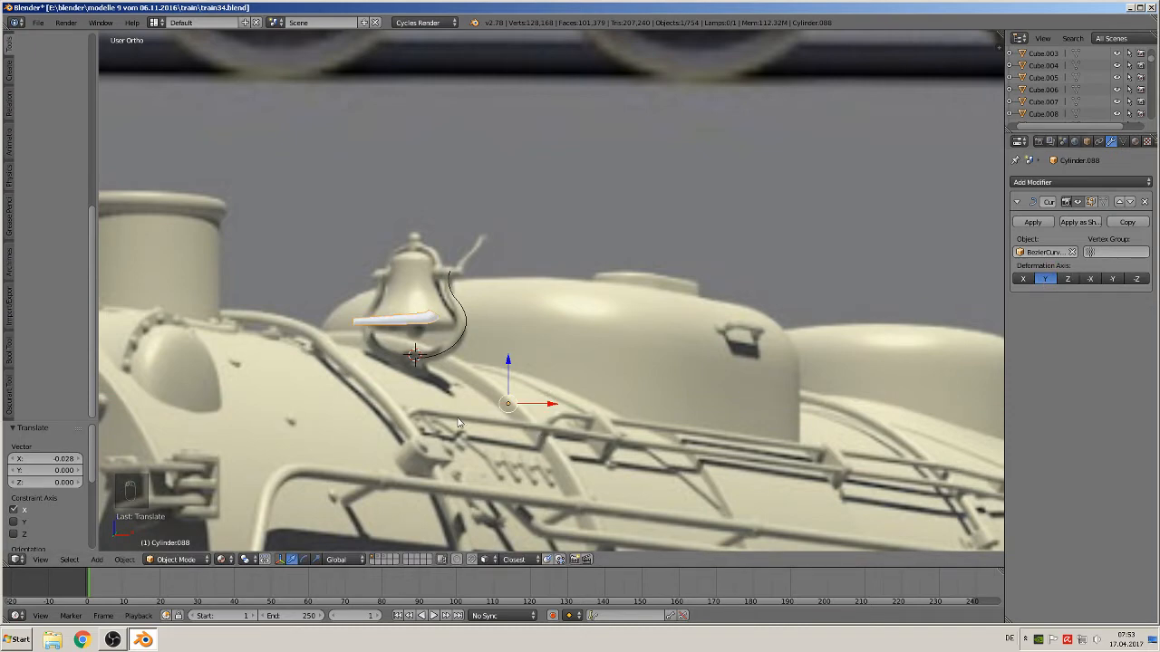
Reposition the rod so it follows the bracket curve, checking it in front view
{"action": "key", "text": "g"}
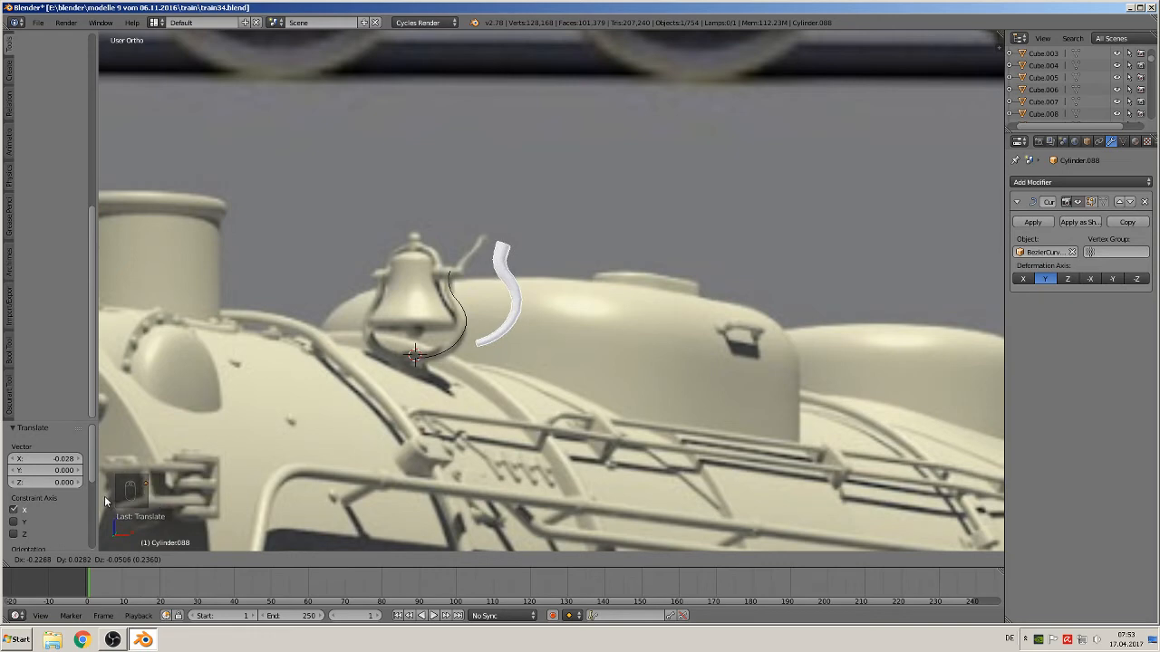
{"action": "left_click", "coordinate": [108, 498]}
{"action": "middle_click_drag", "start_coordinate": [381, 427], "coordinate": [408, 431]}
{"action": "key", "text": "KP_1"}
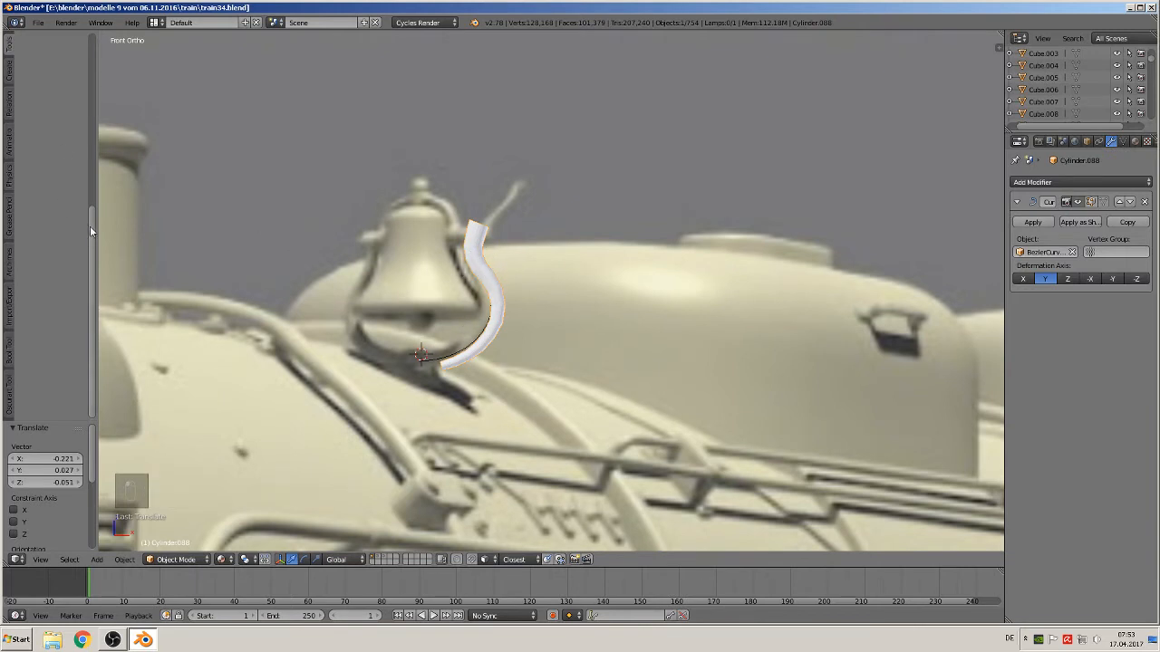
Shade the rod smooth and add a Subdivision Surface modifier to it
{"action": "left_click_drag", "start_coordinate": [91, 226], "coordinate": [101, 38]}
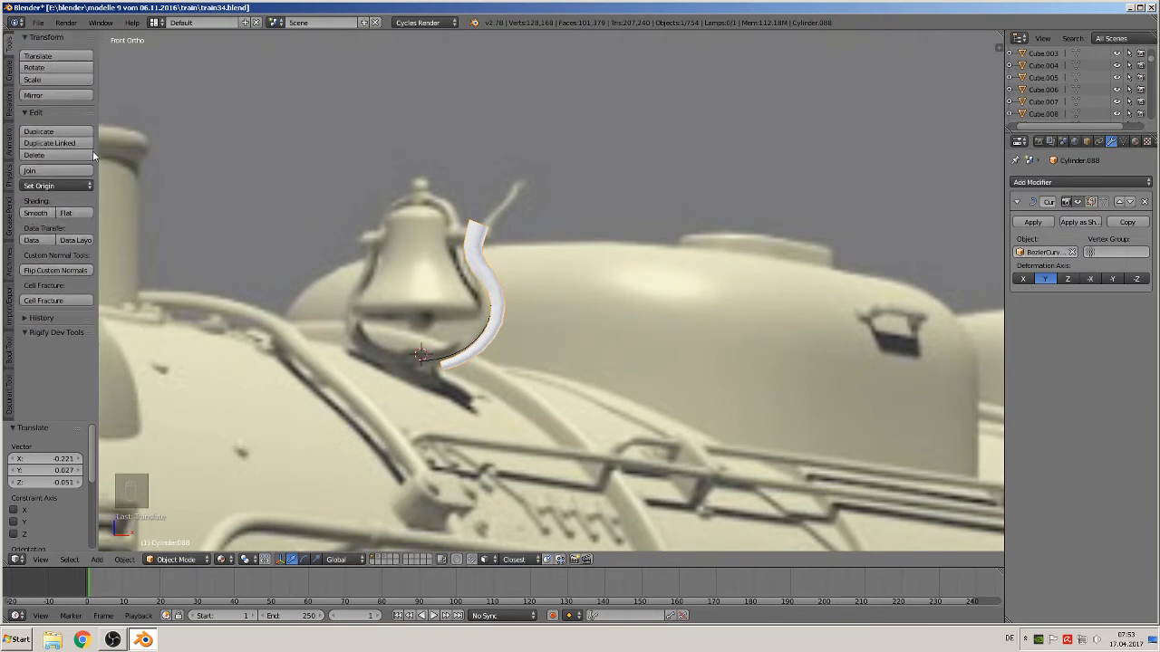
{"action": "left_click", "coordinate": [34, 215]}
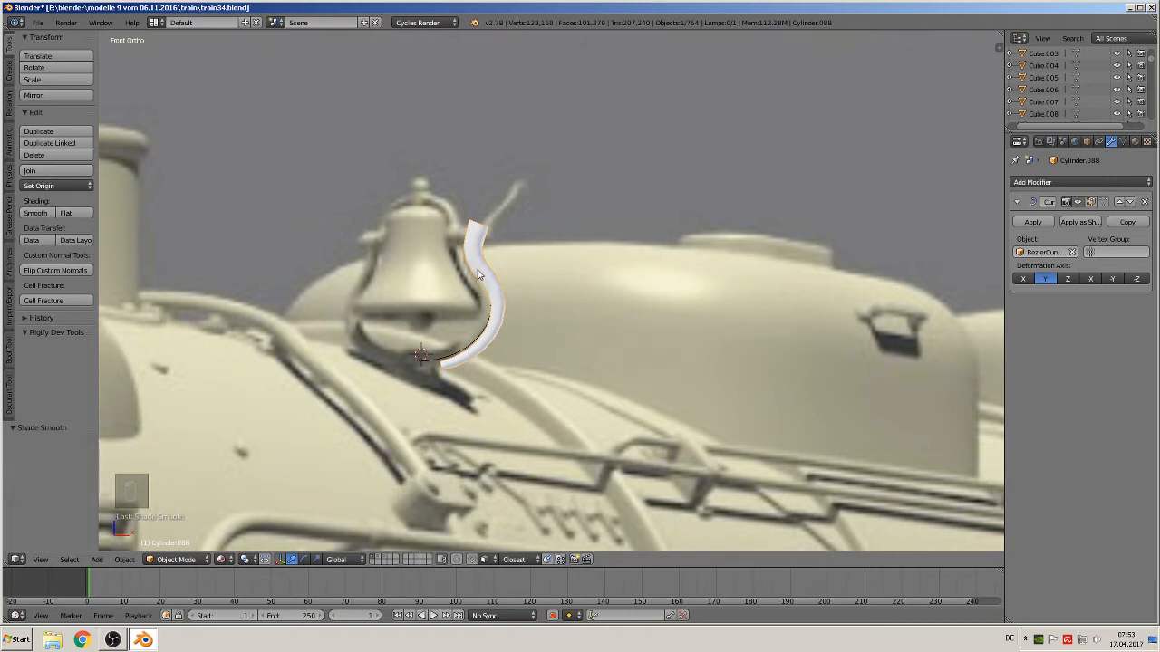
{"action": "left_click", "coordinate": [1075, 182]}
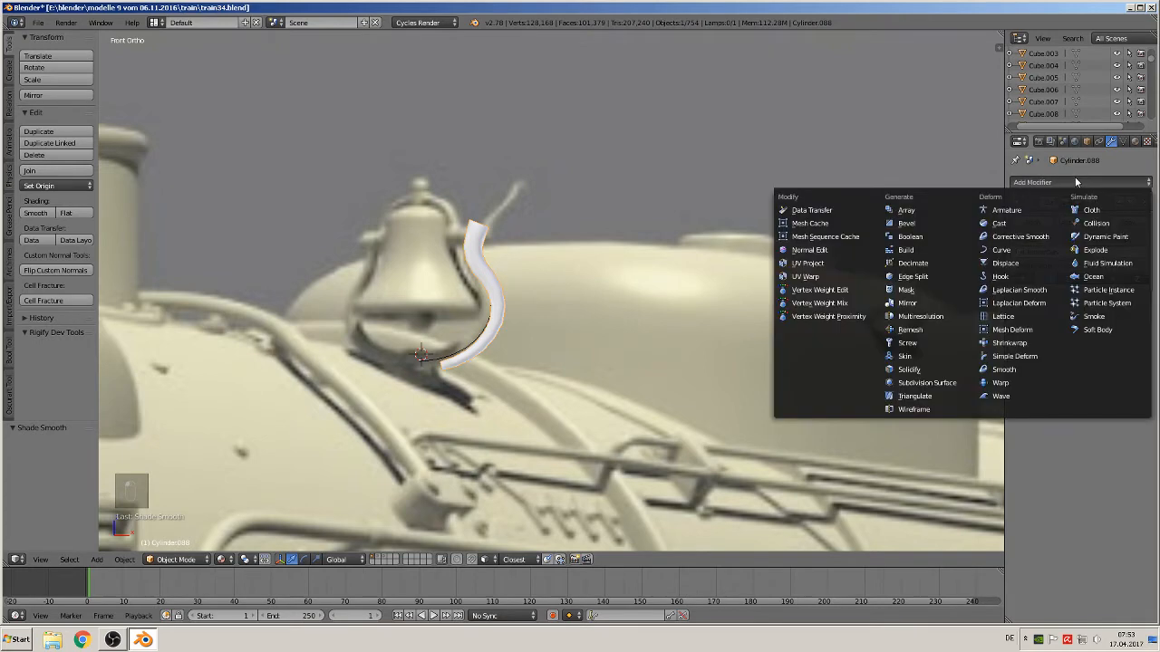
{"action": "left_click", "coordinate": [925, 382]}
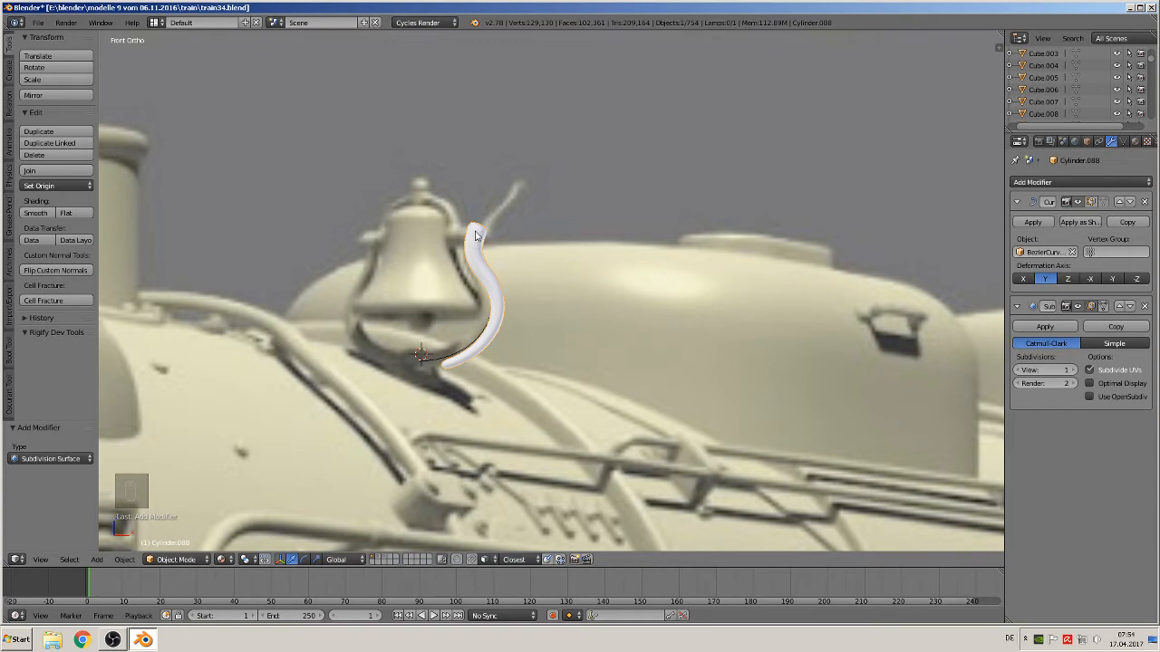
Rotate the rod 180° about the X axis
{"action": "key", "text": "Tab"}
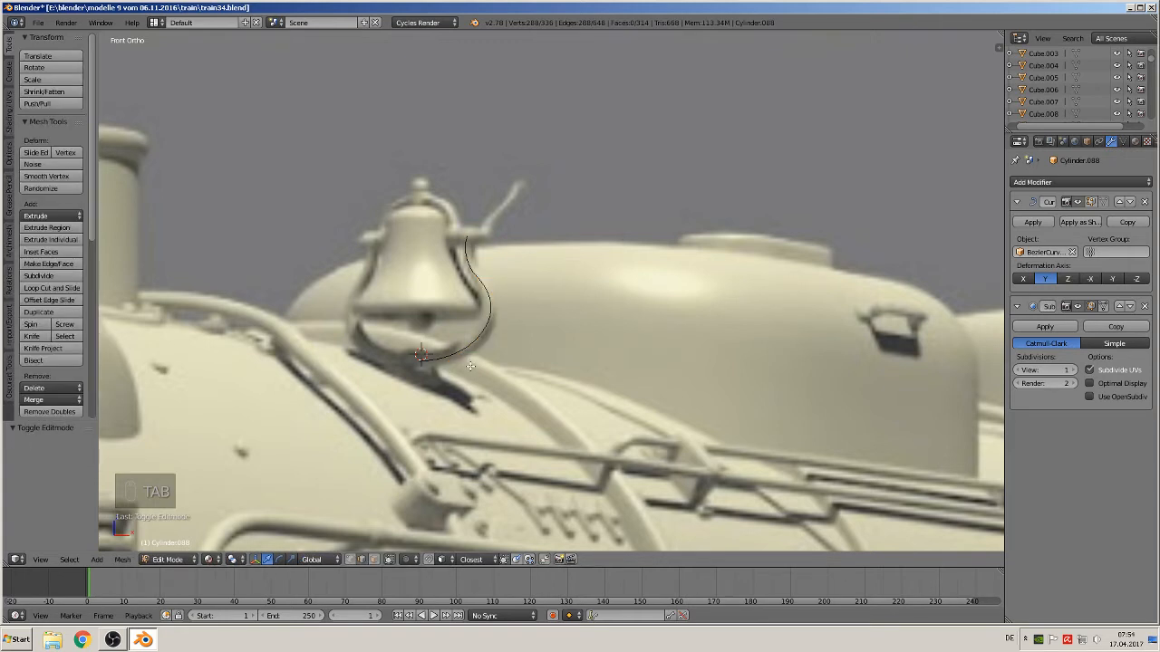
{"action": "key", "text": "Tab"}
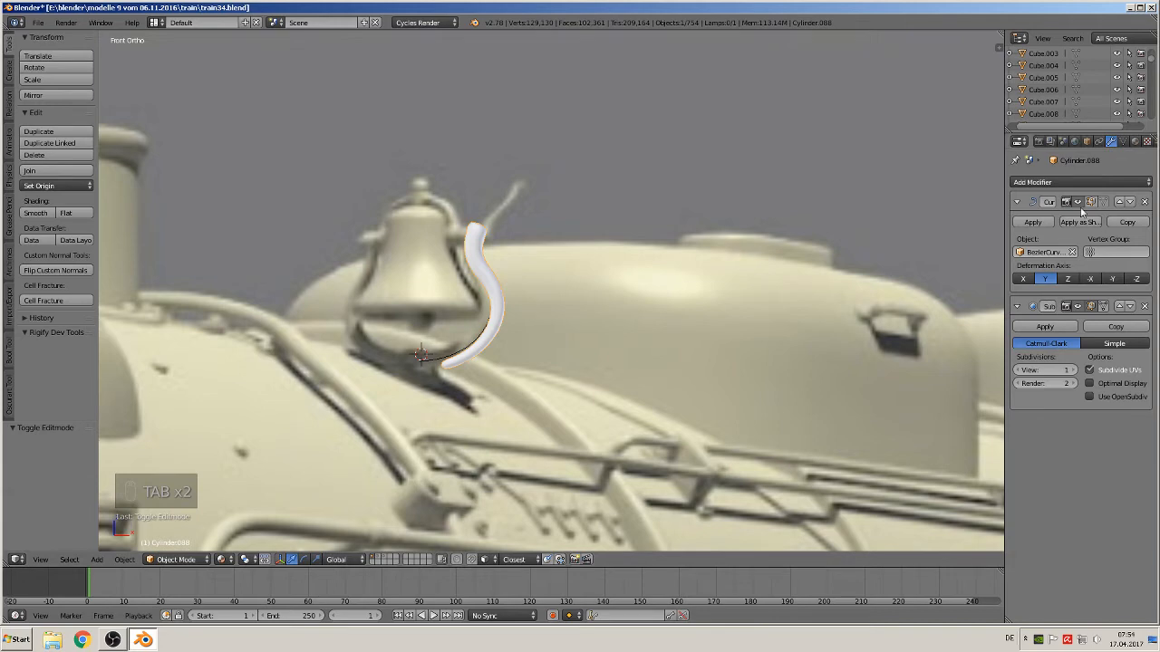
{"action": "left_click", "coordinate": [1078, 202]}
{"action": "scroll", "coordinate": [987, 213], "scroll_direction": "down", "scroll_amount": 3}
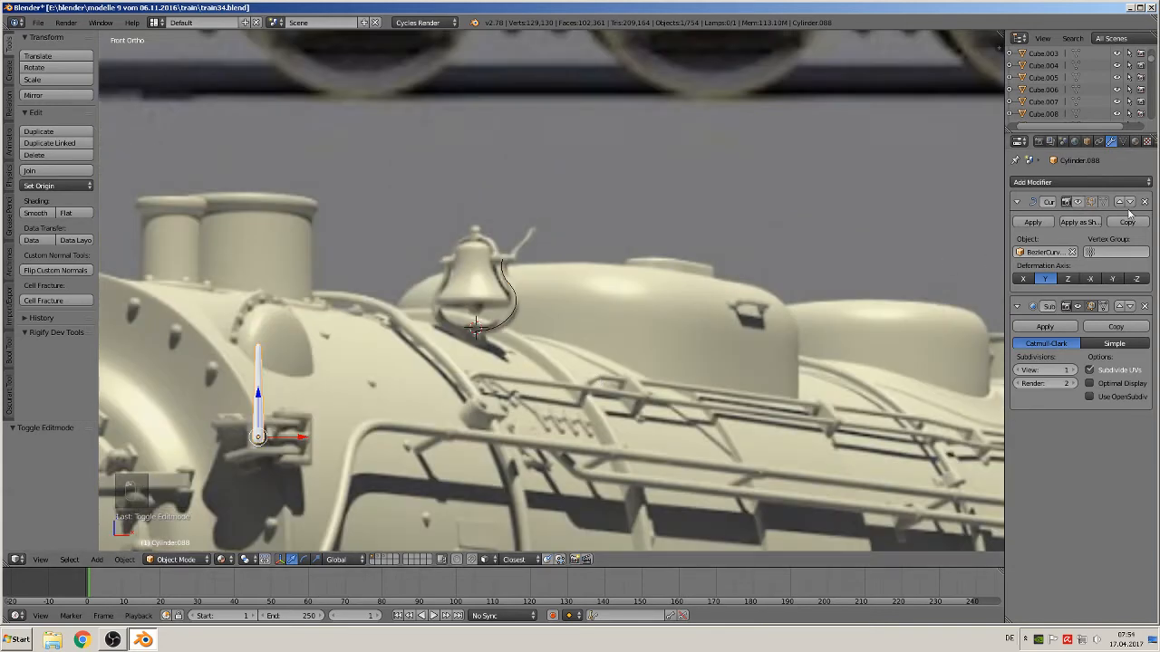
{"action": "middle_click_drag", "start_coordinate": [334, 443], "coordinate": [511, 380], "text": "shift"}
{"action": "scroll", "coordinate": [506, 395], "scroll_direction": "up", "scroll_amount": 1}
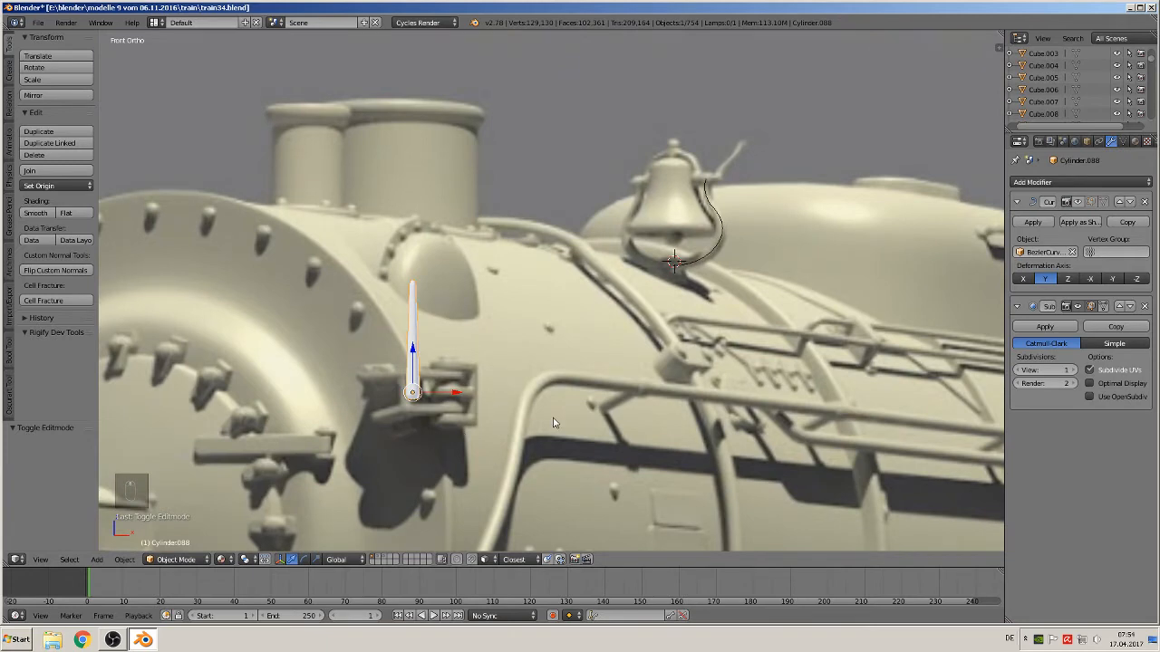
{"action": "type", "text": "rx180"}
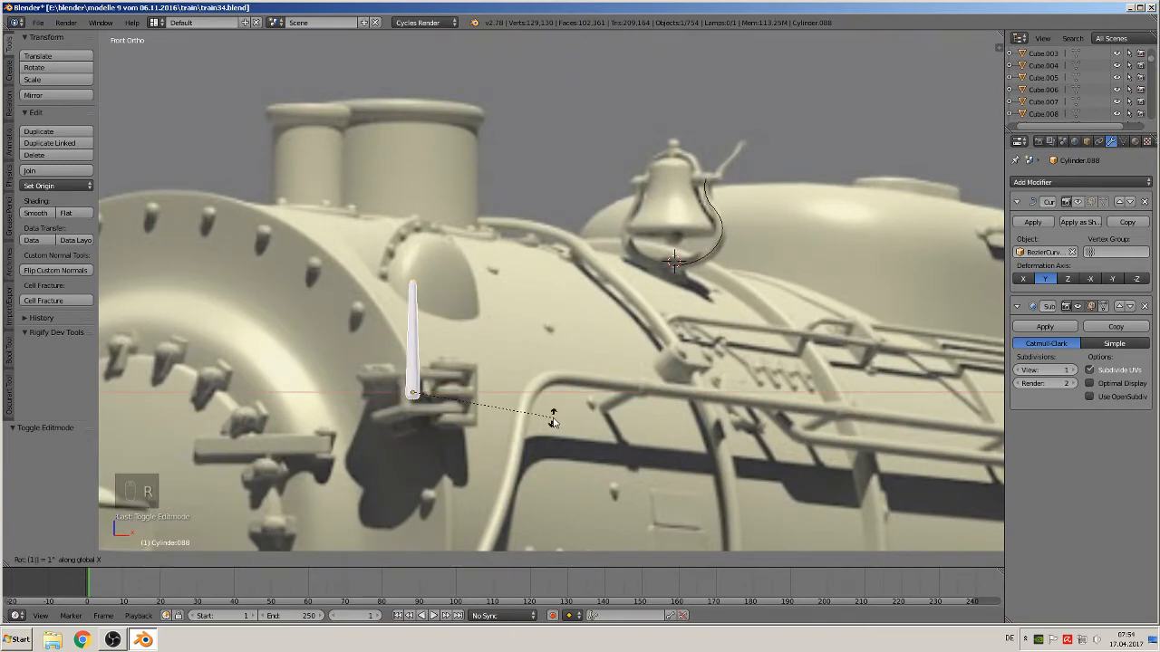
{"action": "key", "text": "Return"}
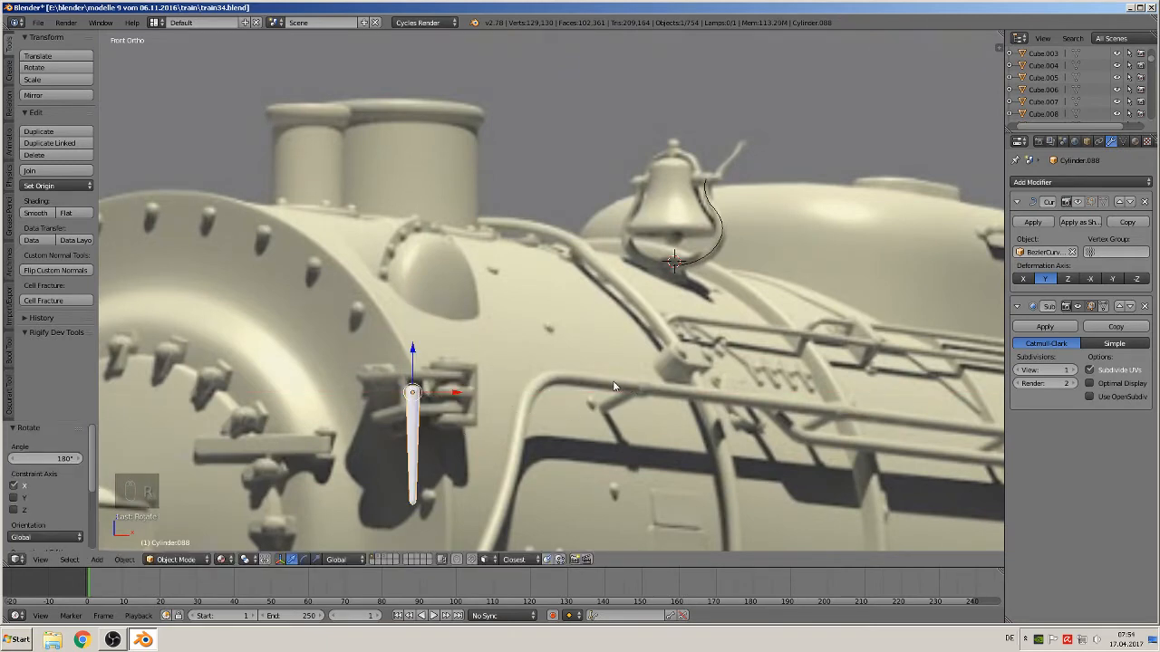
Move the rod along X so it follows the bracket curve beside the bell, checking in front view
{"action": "left_click", "coordinate": [1078, 203]}
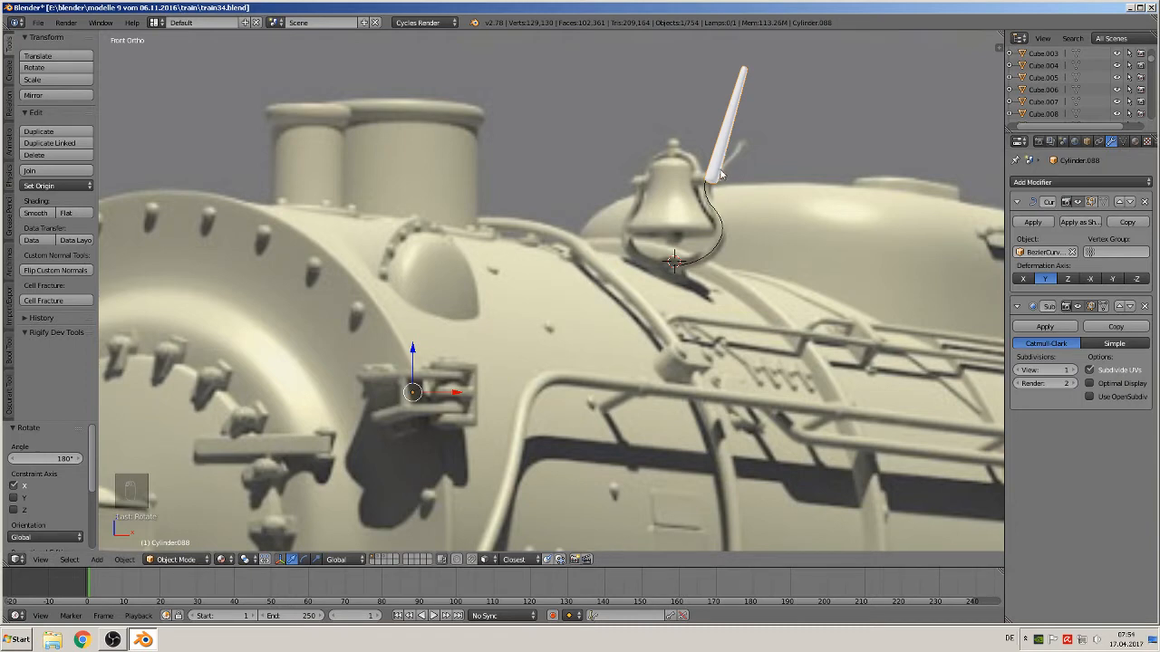
{"action": "key", "text": "g"}
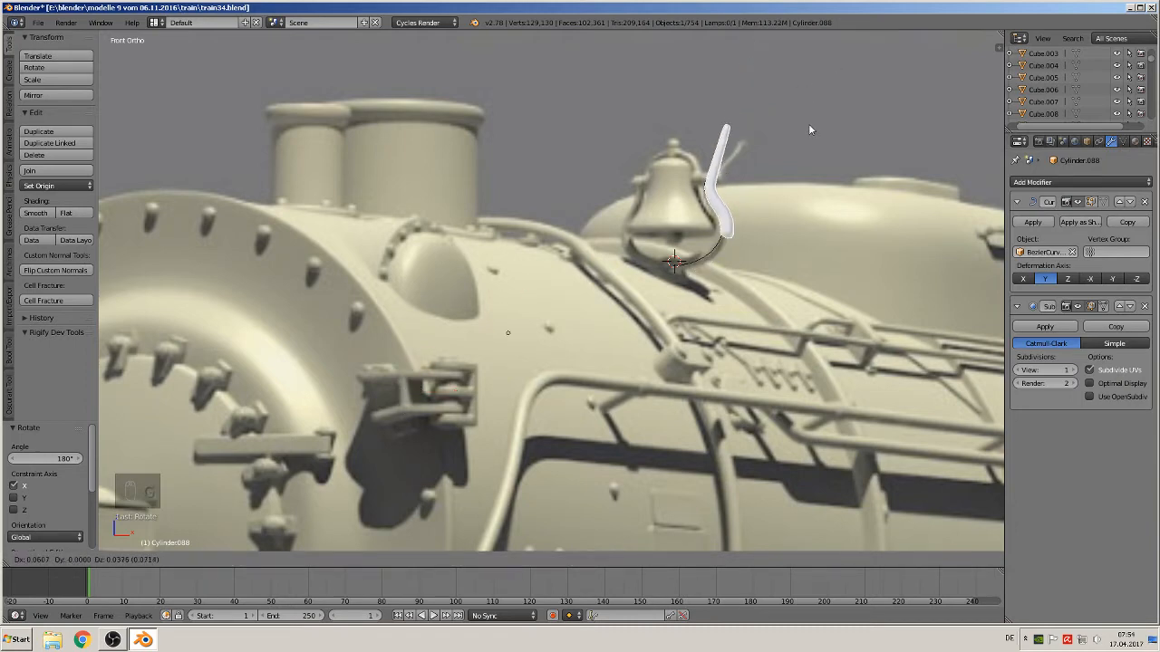
{"action": "left_click", "coordinate": [839, 57]}
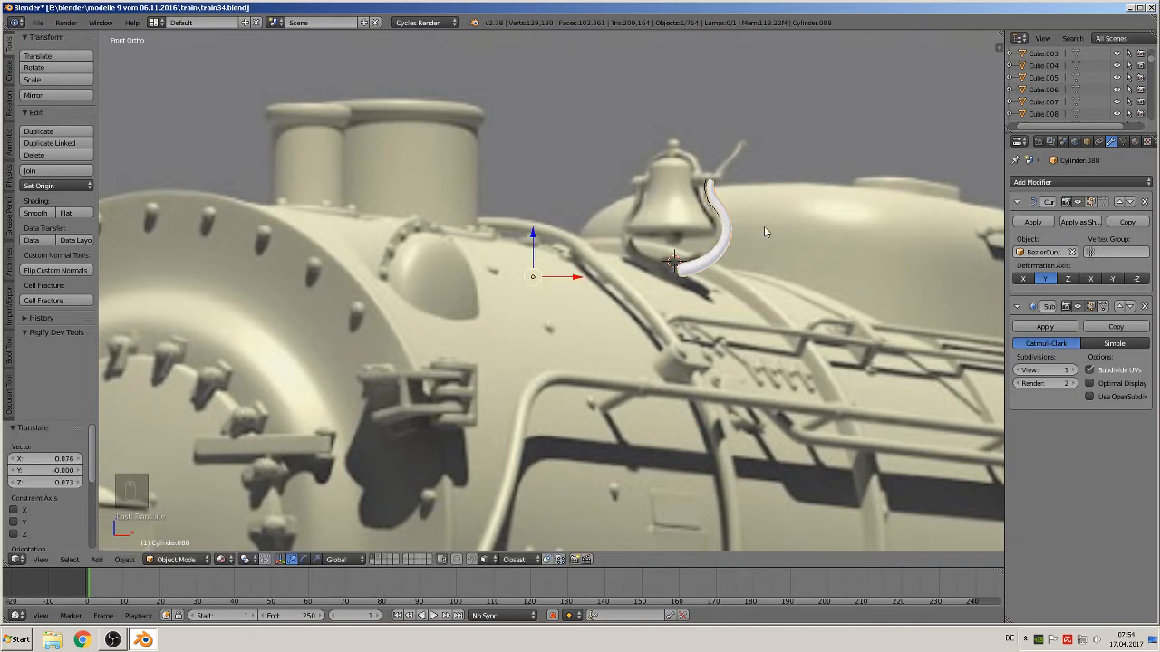
{"action": "middle_click_drag", "start_coordinate": [754, 275], "coordinate": [578, 289], "text": "shift"}
{"action": "key", "text": "KP_1"}
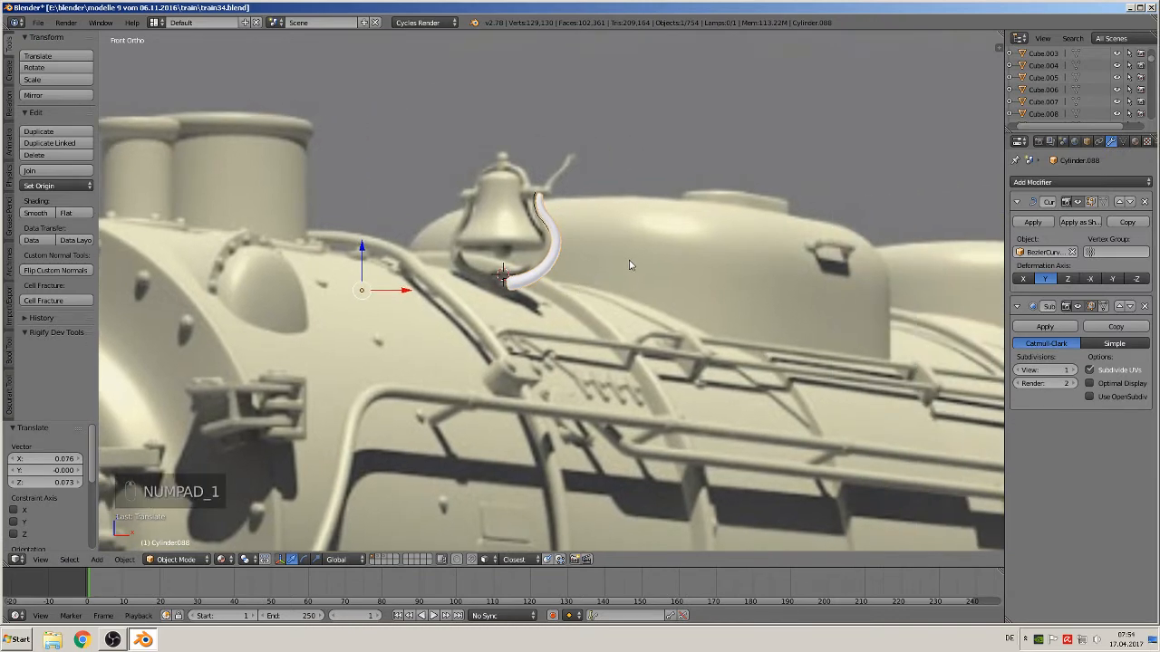
{"action": "scroll", "coordinate": [634, 258], "scroll_direction": "up", "scroll_amount": 2}
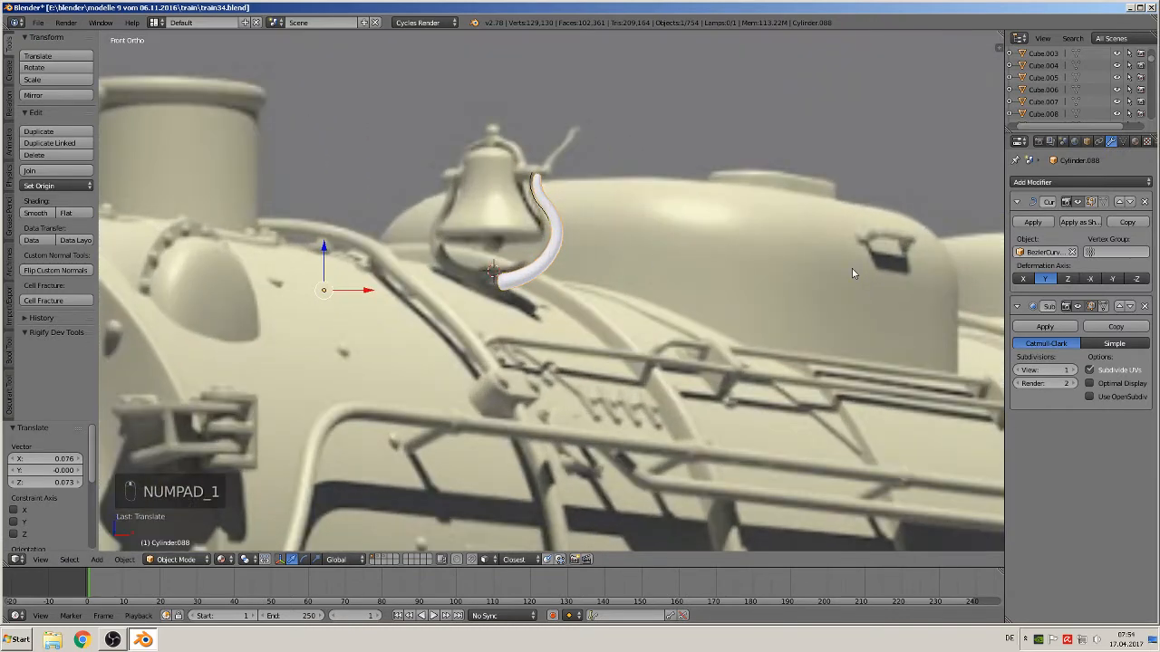
Apply the rod's Curve modifier and move the Bezier curve to another layer
{"action": "left_click", "coordinate": [1032, 223]}
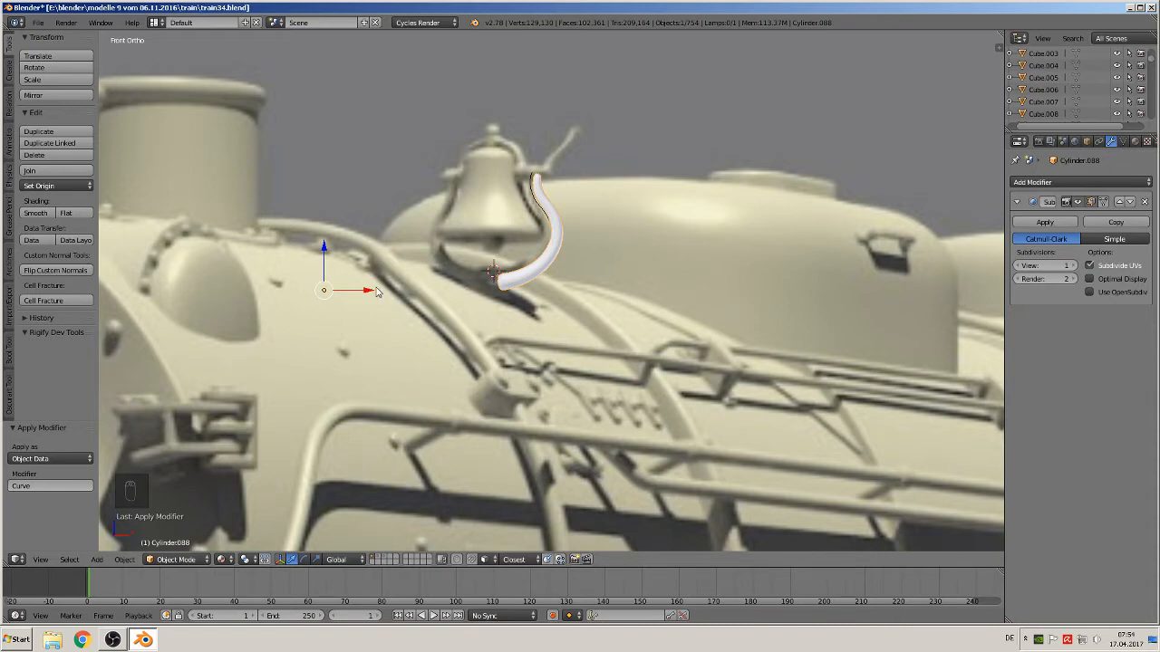
{"action": "left_click_drag", "start_coordinate": [378, 291], "coordinate": [530, 258]}
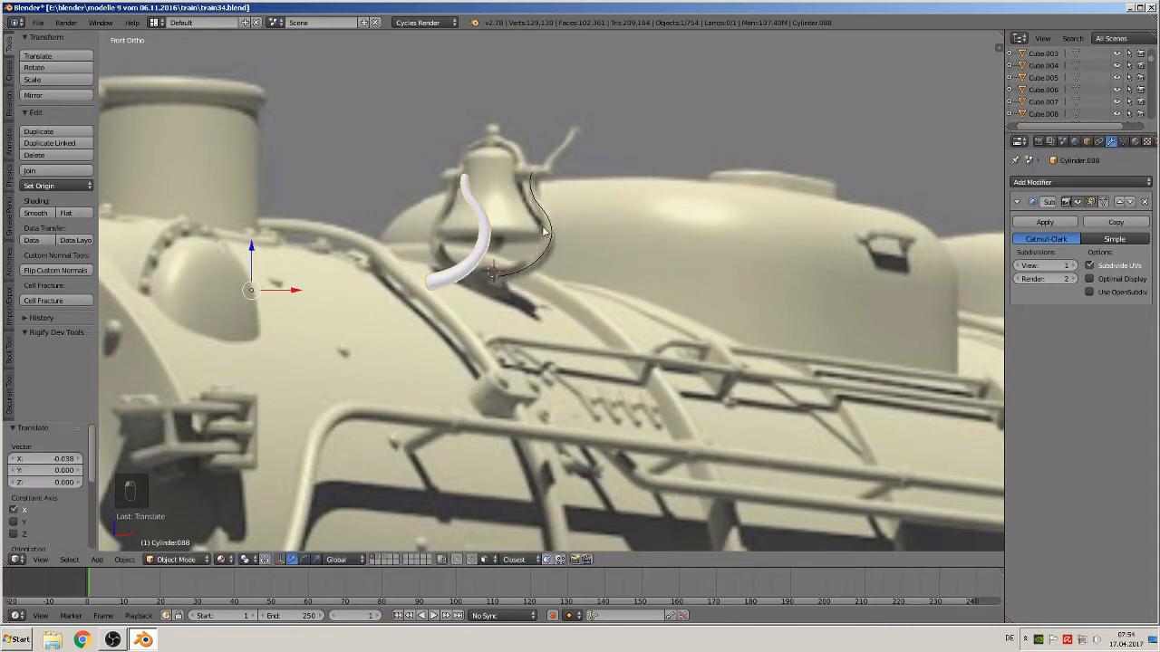
{"action": "right_click", "coordinate": [544, 233]}
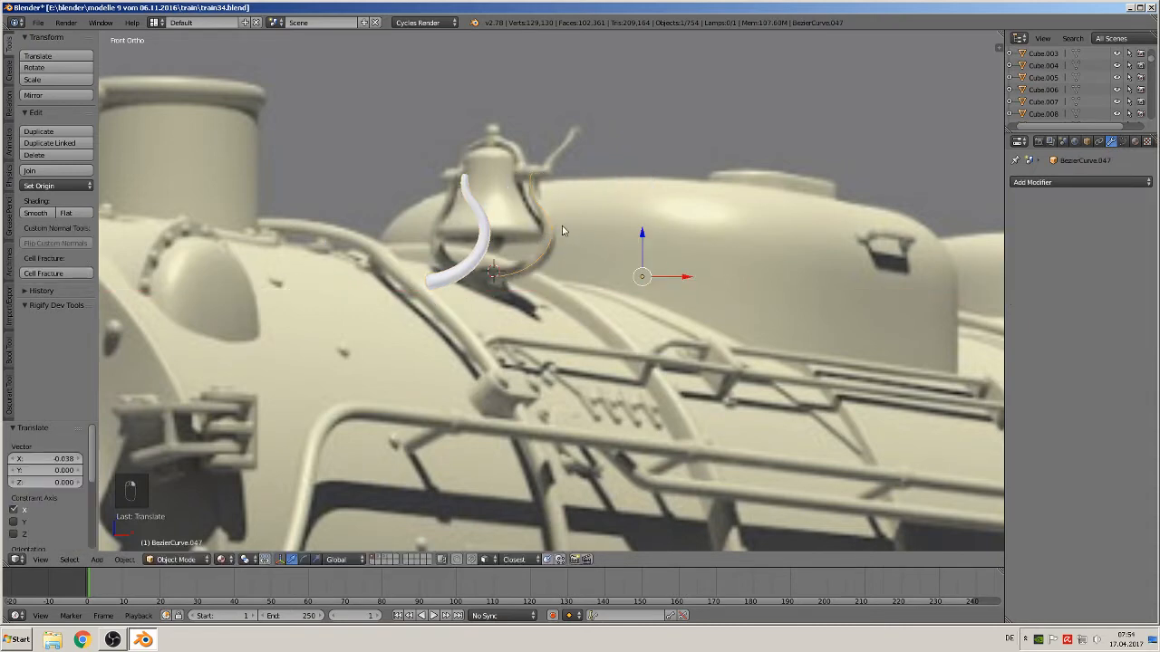
{"action": "key", "text": "m"}
{"action": "left_click", "coordinate": [681, 253]}
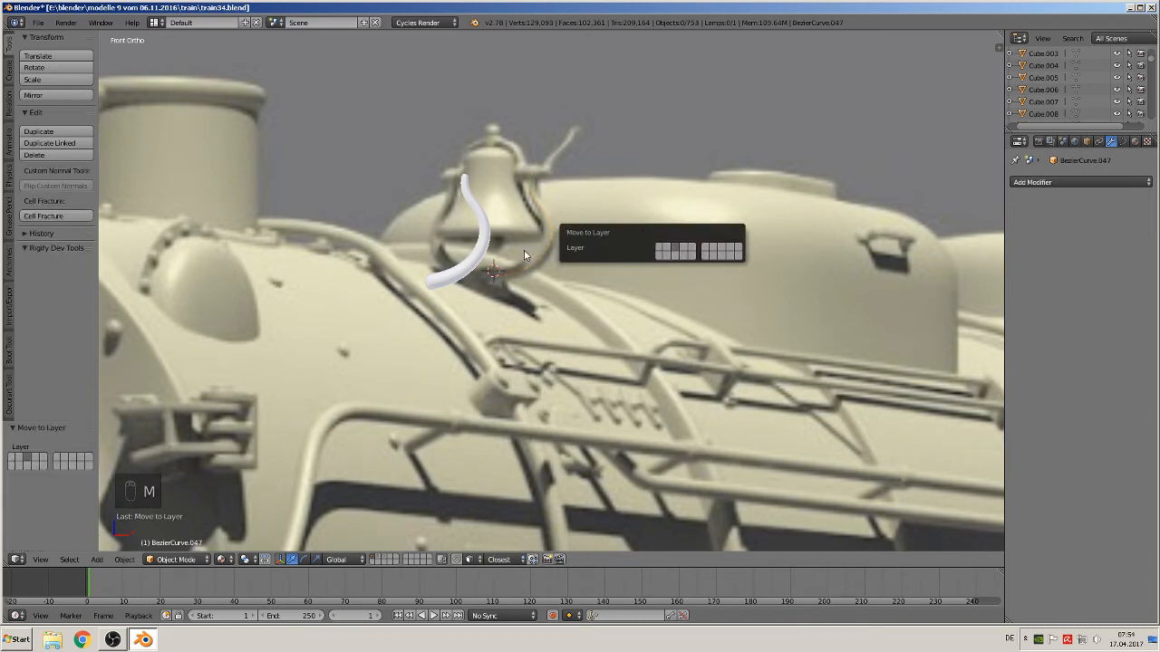
Move the rod along X to the right of the bell
{"action": "right_click", "coordinate": [468, 263]}
{"action": "key", "text": "g"}
{"action": "key", "text": "x"}
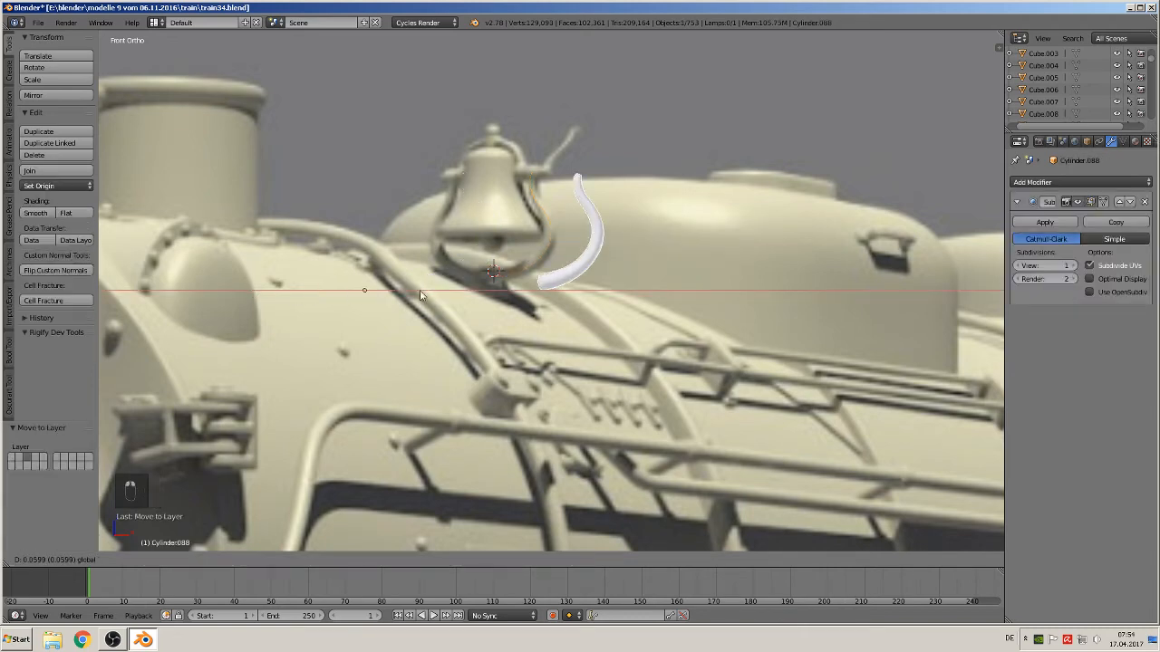
{"action": "left_click", "coordinate": [444, 293]}
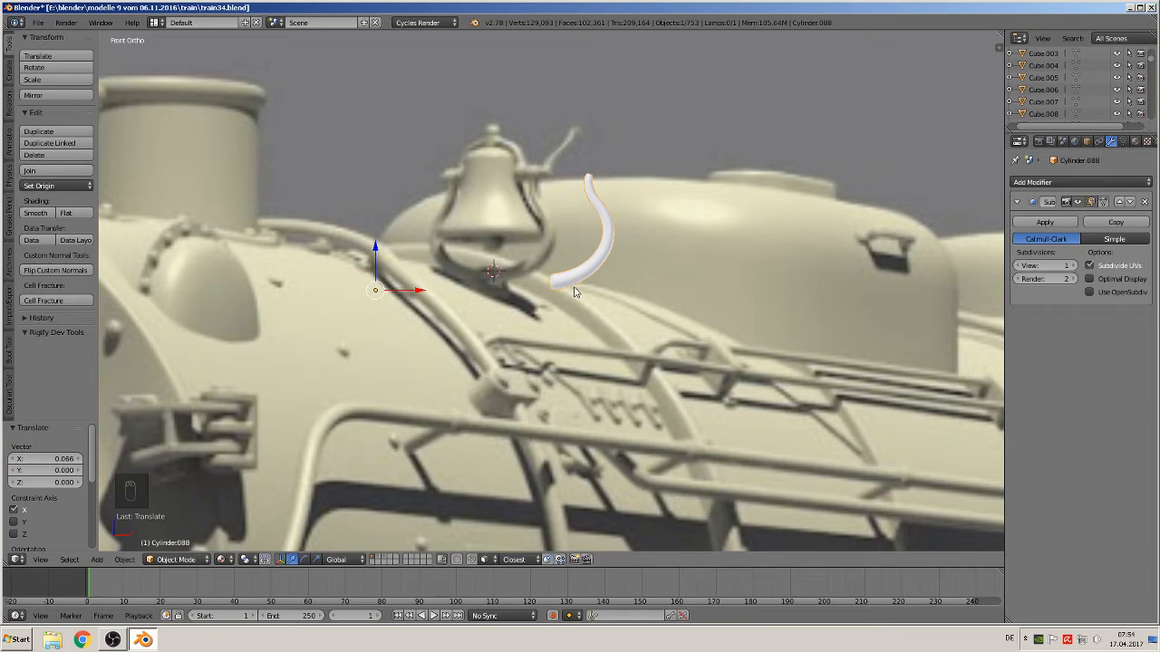
Duplicate all of the rod's mesh in edit mode and rotate the copy 180° about Z to form a U-shaped bracket
{"action": "key", "text": "Tab"}
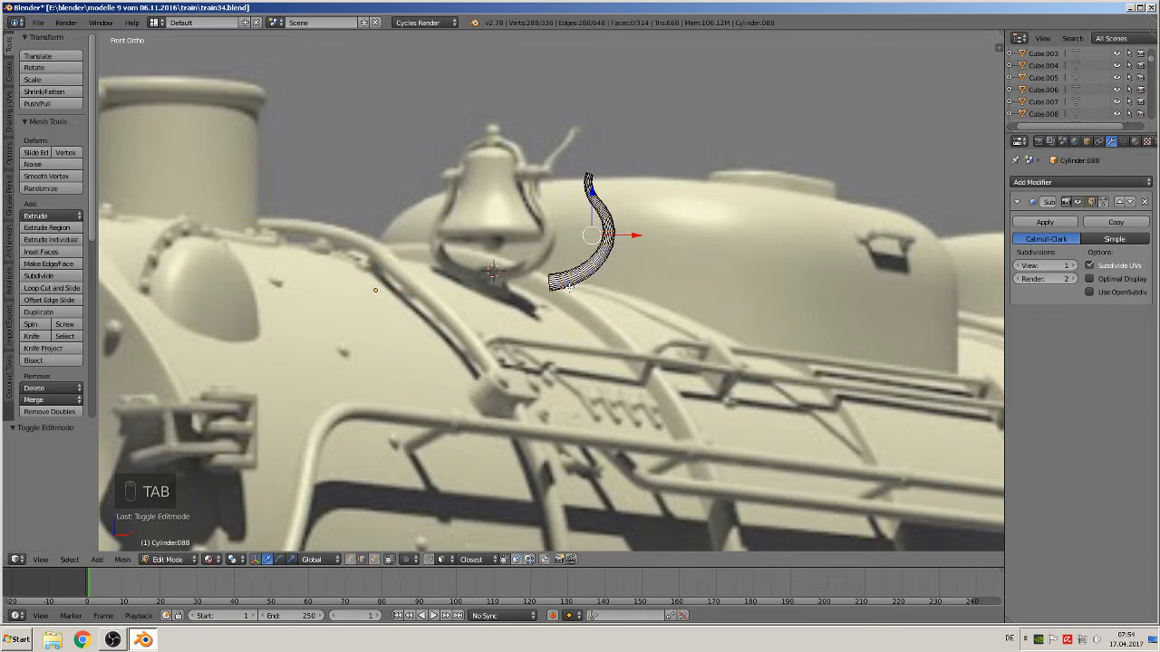
{"action": "key", "text": "a"}
{"action": "key", "text": "a"}
{"action": "key", "text": "a"}
{"action": "key", "text": "a"}
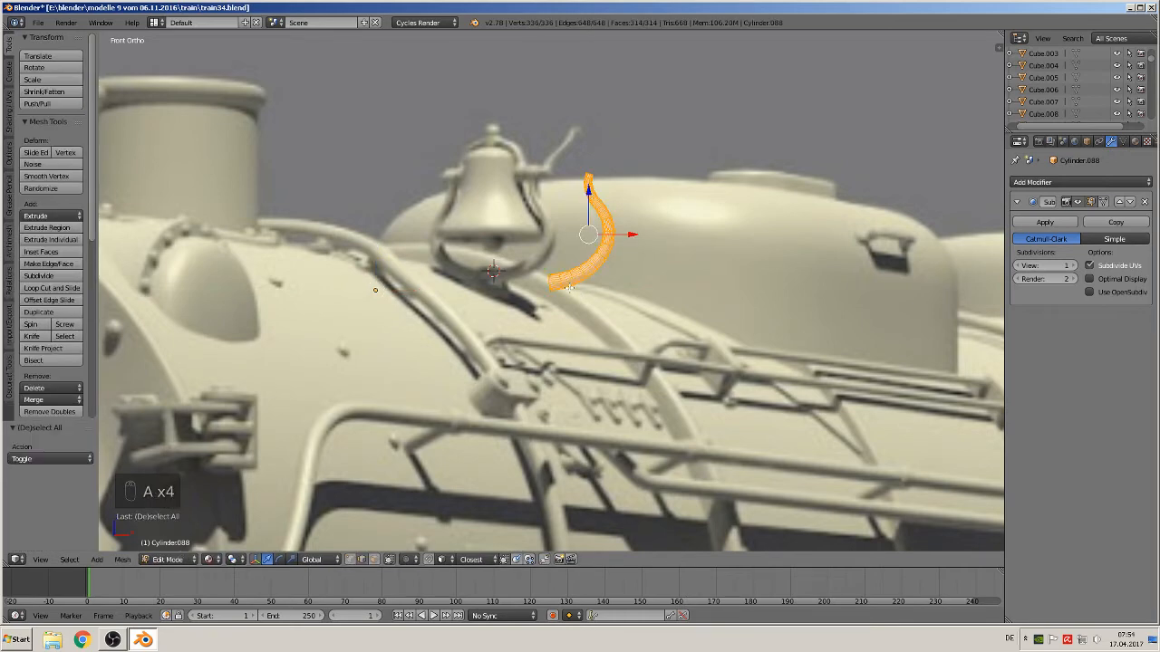
{"action": "key", "text": "shift+d"}
{"action": "left_click", "coordinate": [638, 241]}
{"action": "left_click_drag", "start_coordinate": [632, 236], "coordinate": [541, 237]}
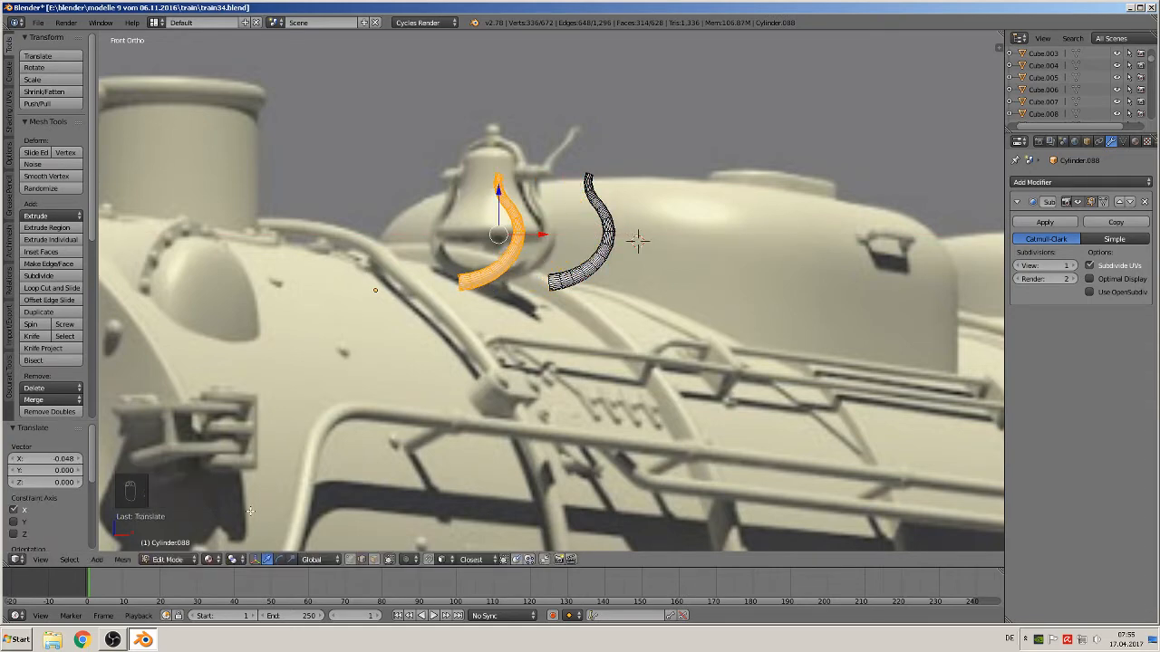
{"action": "type", "text": "rz180"}
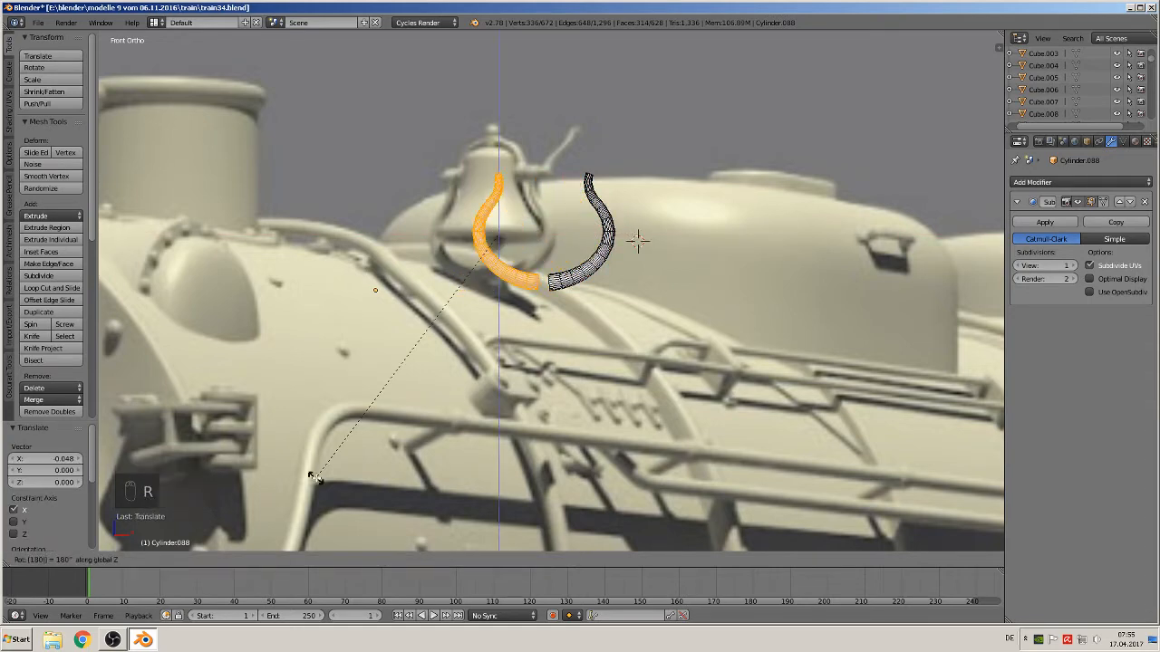
{"action": "key", "text": "Return"}
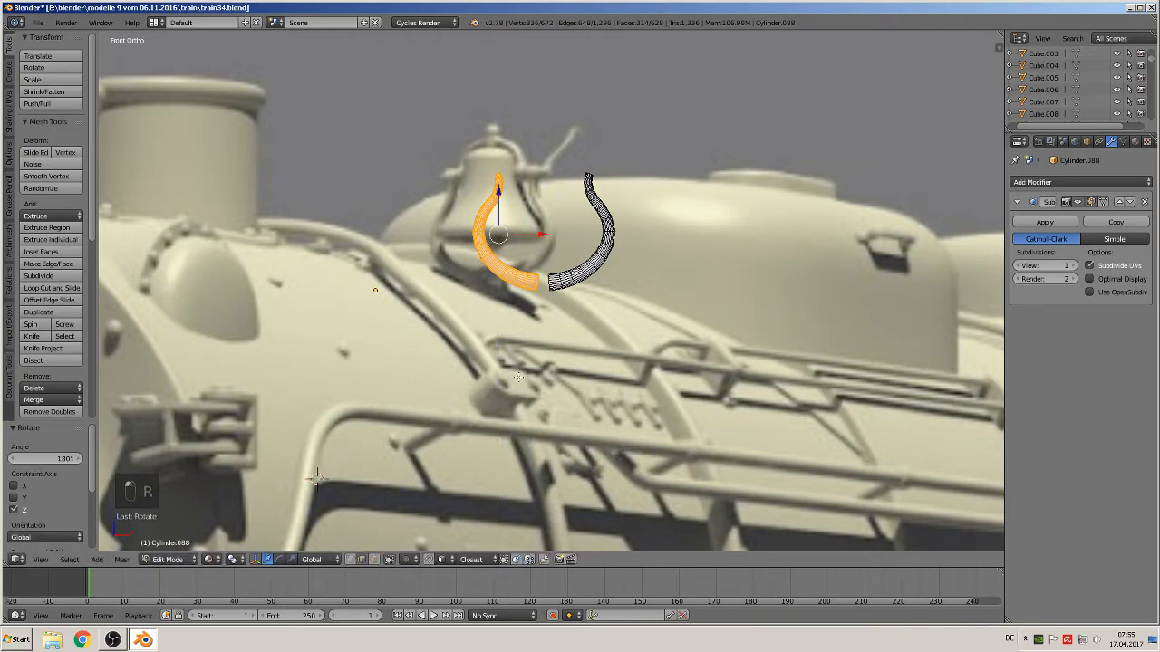
{"action": "key", "text": "Tab"}
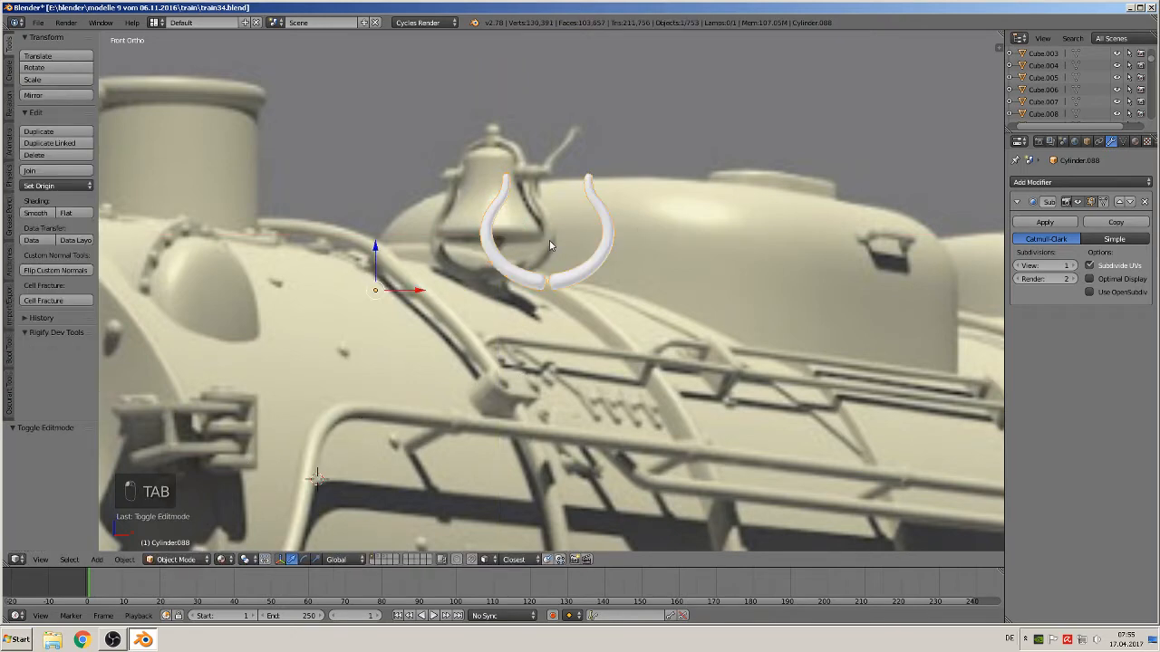
Move the bracket along X away from the bell and place the 3D cursor at its bottom centre
{"action": "scroll", "coordinate": [550, 245], "scroll_direction": "up", "scroll_amount": 2}
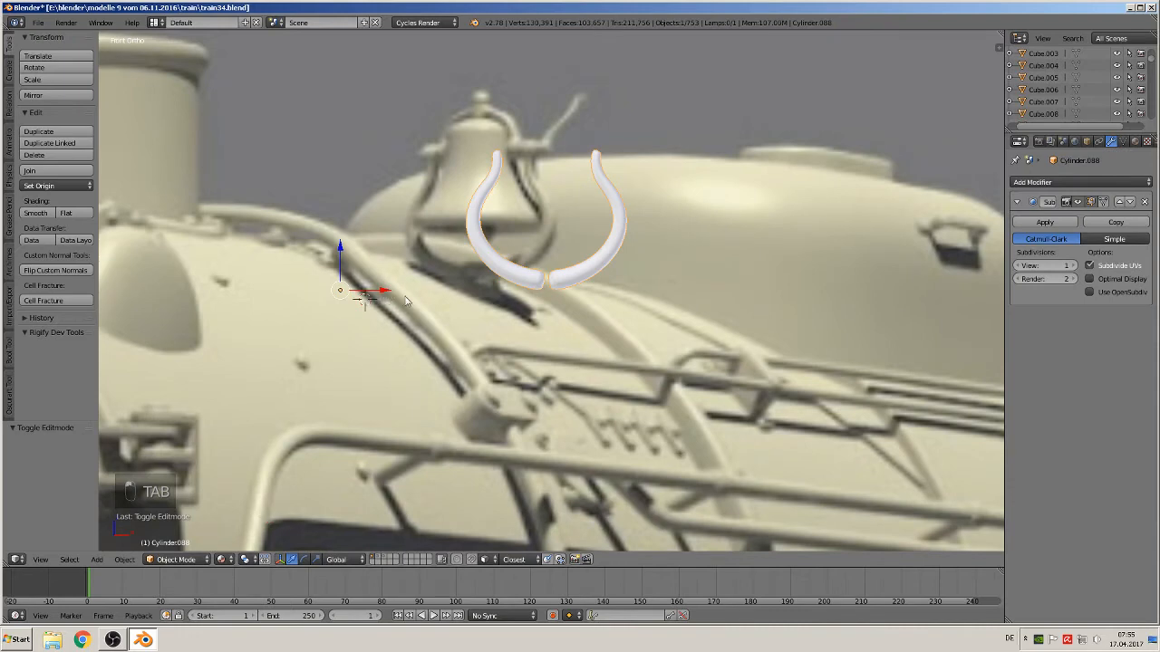
{"action": "left_click_drag", "start_coordinate": [364, 297], "coordinate": [505, 292]}
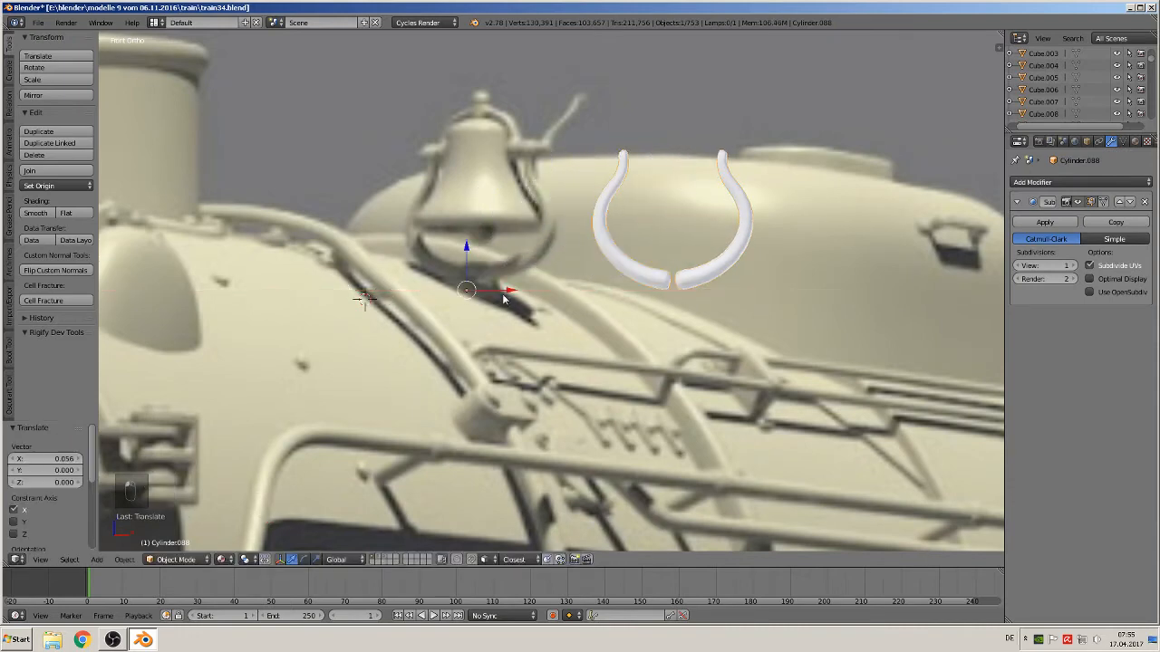
{"action": "scroll", "coordinate": [477, 308], "scroll_direction": "up", "scroll_amount": 1}
{"action": "left_click", "coordinate": [702, 275]}
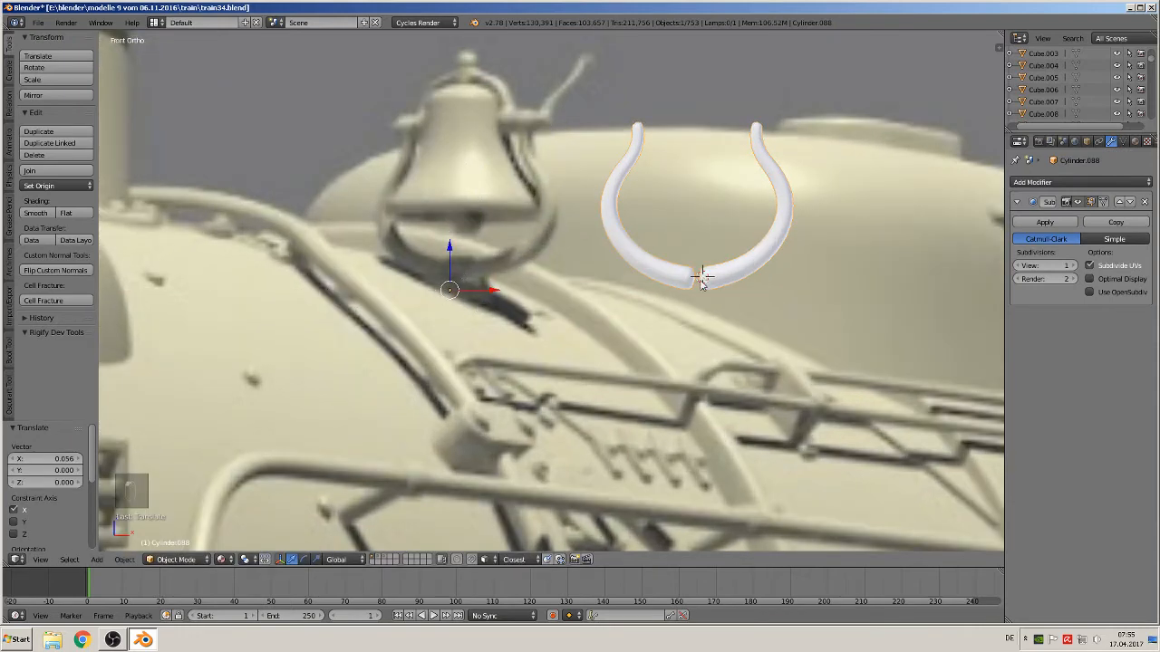
Add a cylinder mesh at the 3D cursor
{"action": "left_click", "coordinate": [97, 559]}
{"action": "mouse_move", "coordinate": [112, 549]}
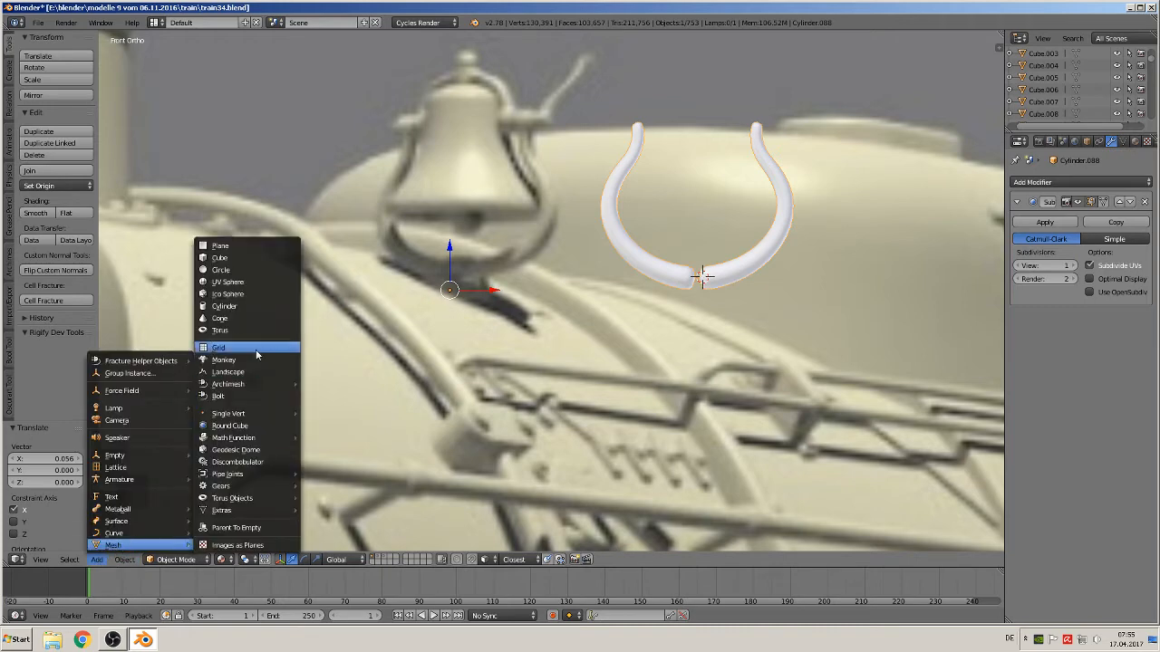
{"action": "left_click", "coordinate": [243, 308]}
Scale the cylinder down to about 0.33 and rotate it 90° about Y
{"action": "key", "text": "s"}
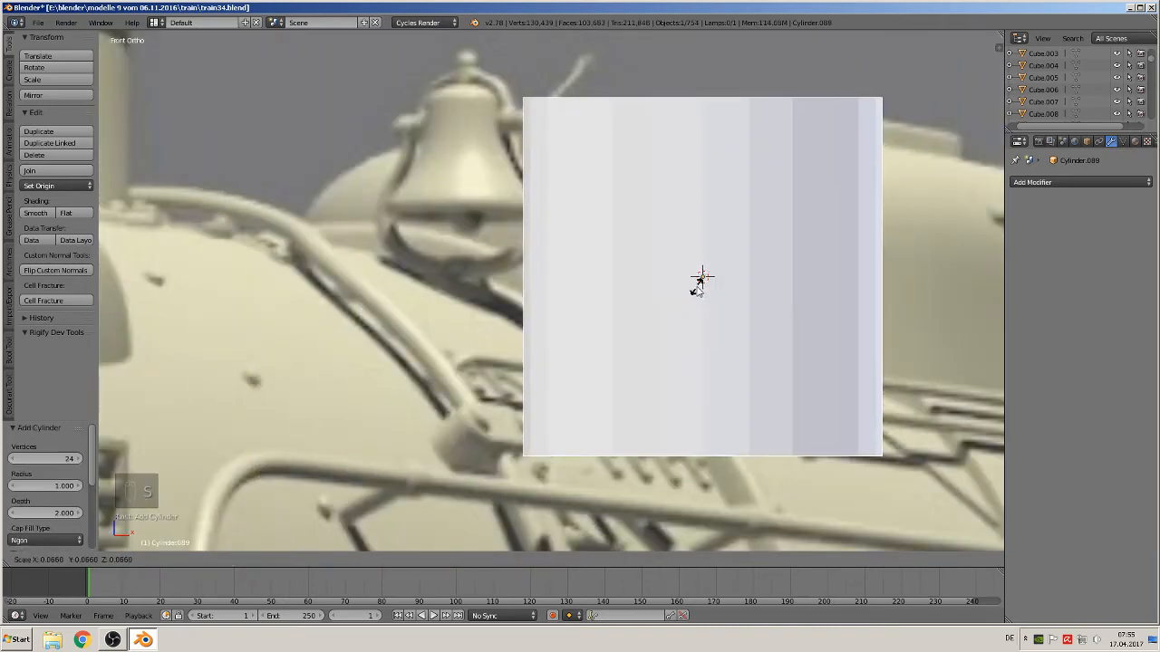
{"action": "left_click", "coordinate": [700, 277]}
{"action": "key", "text": "s"}
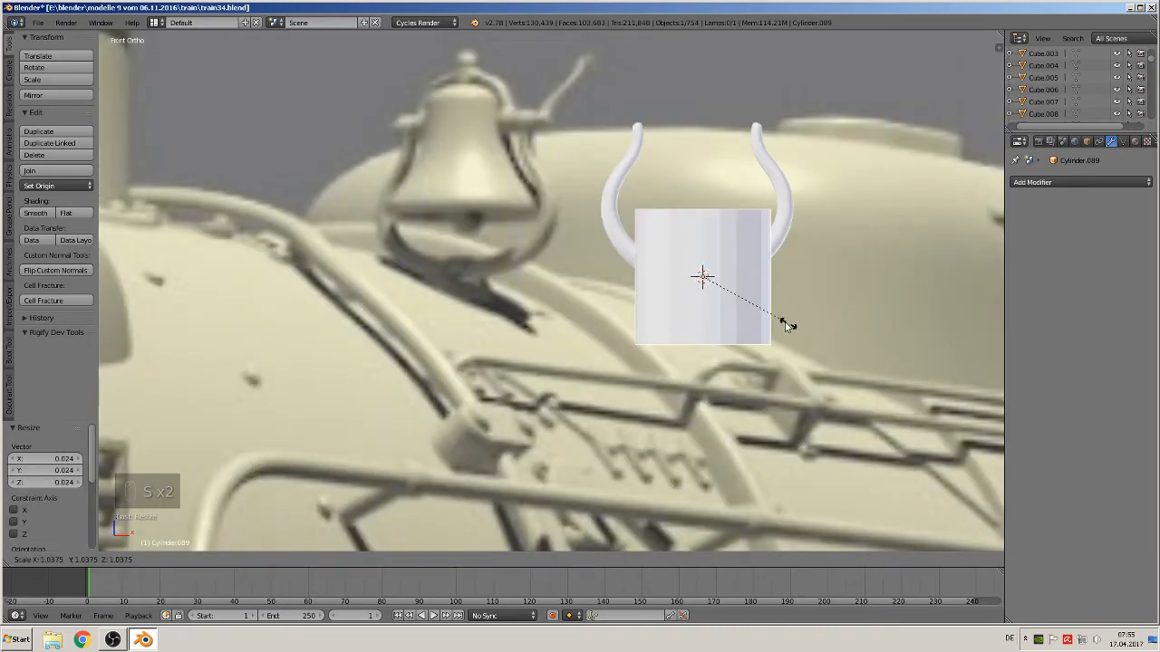
{"action": "left_click", "coordinate": [734, 295]}
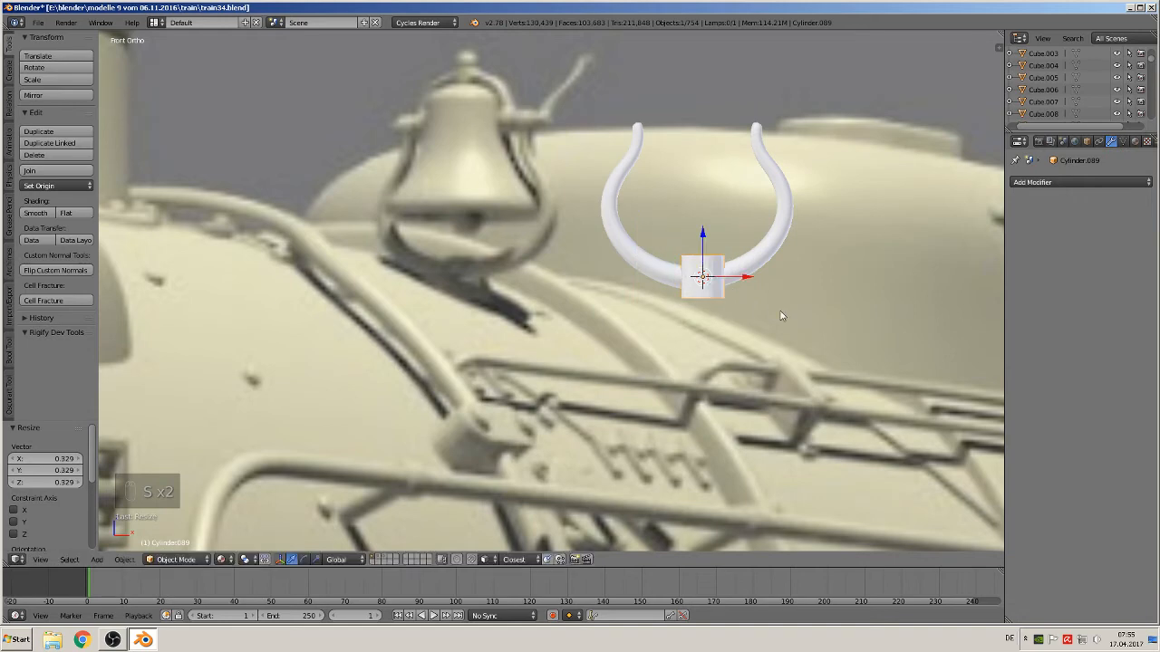
{"action": "type", "text": "ry90"}
{"action": "left_click", "coordinate": [815, 344]}
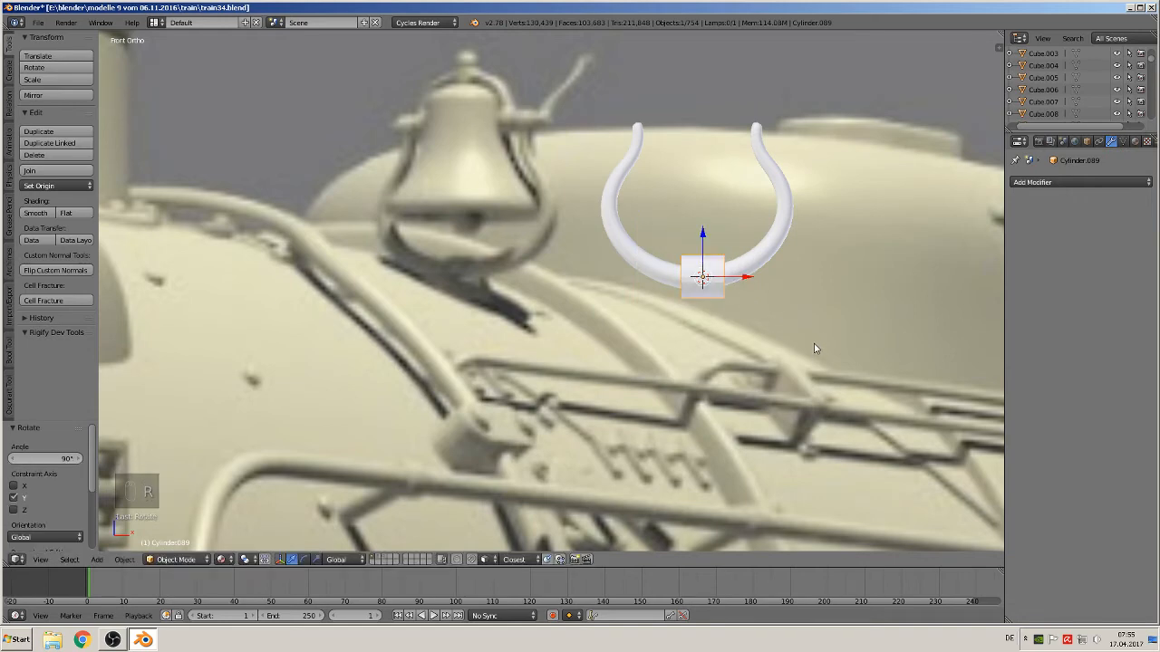
Scale the hub cylinder down slightly, nudge it into place on the bracket, and shade it smooth
{"action": "key", "text": "s"}
{"action": "left_click", "coordinate": [808, 341]}
{"action": "left_click_drag", "start_coordinate": [745, 277], "coordinate": [740, 278]}
{"action": "left_click_drag", "start_coordinate": [698, 245], "coordinate": [697, 247]}
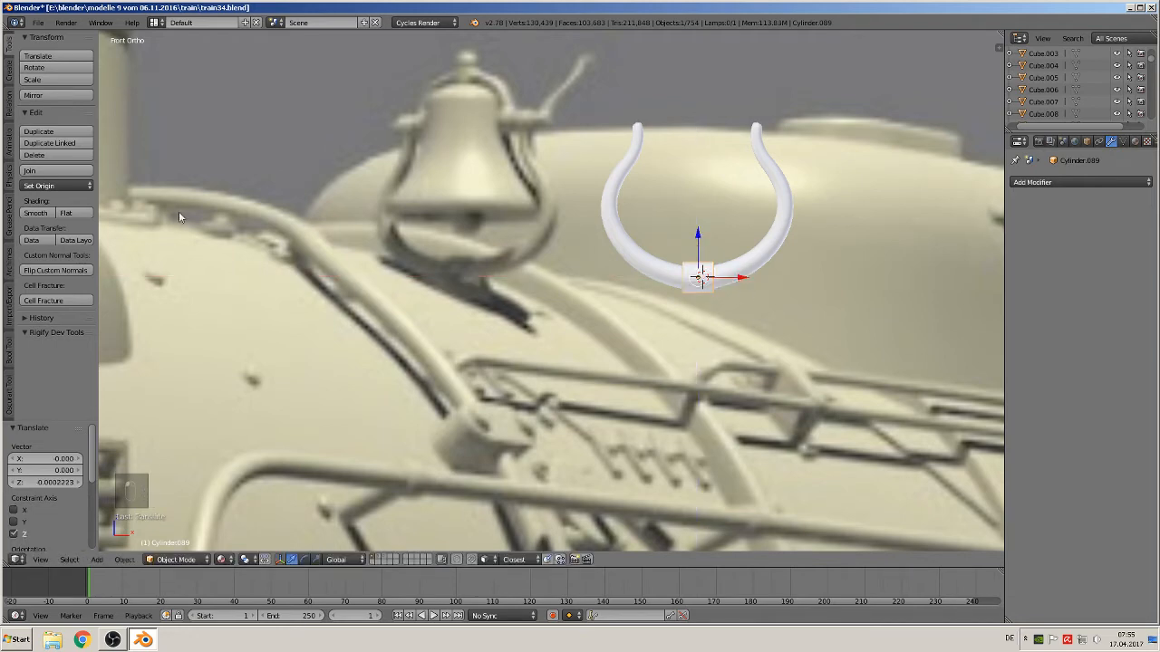
{"action": "left_click", "coordinate": [35, 212]}
{"action": "scroll", "coordinate": [686, 274], "scroll_direction": "up", "scroll_amount": 2}
{"action": "scroll", "coordinate": [685, 269], "scroll_direction": "up", "scroll_amount": 3}
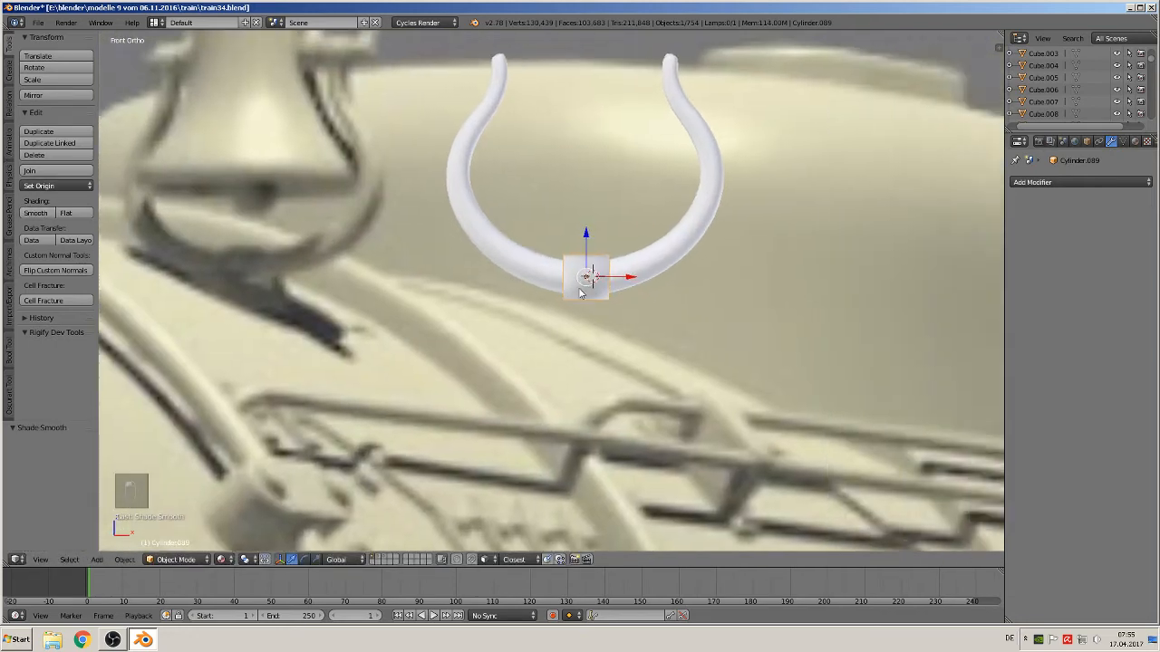
Add two loop cuts to the hub cylinder and scale them apart along X by about 2.77
{"action": "key", "text": "Tab"}
{"action": "key", "text": "ctrl+r"}
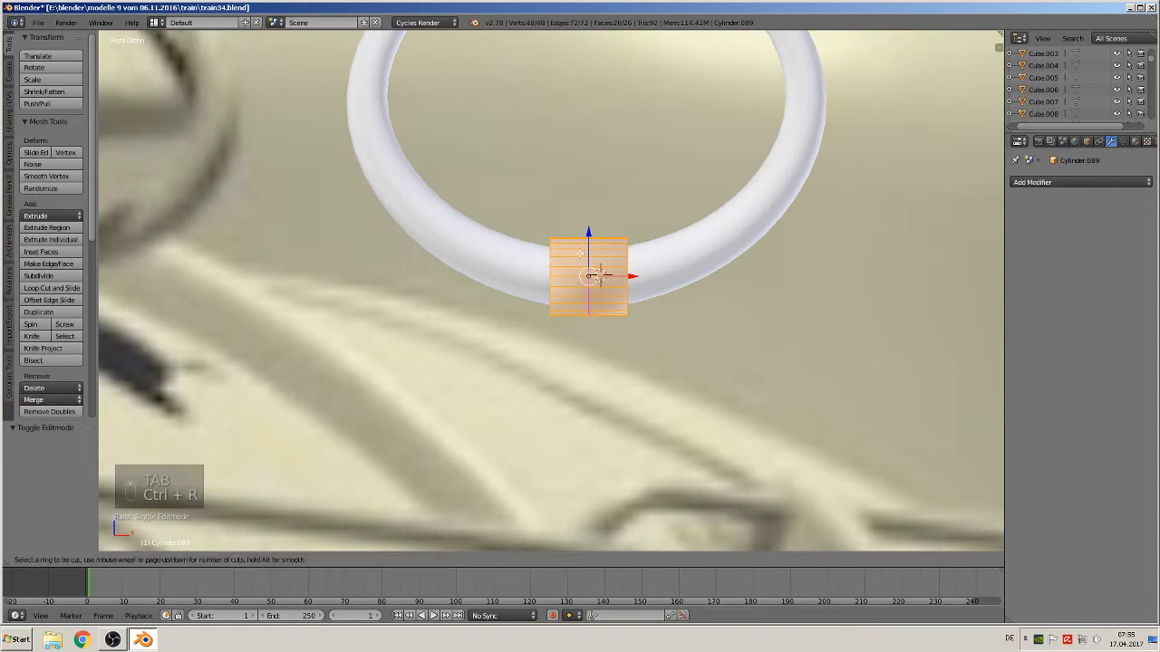
{"action": "scroll", "coordinate": [584, 256], "scroll_direction": "up", "scroll_amount": 1}
{"action": "left_click", "coordinate": [585, 255]}
{"action": "right_click", "coordinate": [587, 256]}
{"action": "key", "text": "s"}
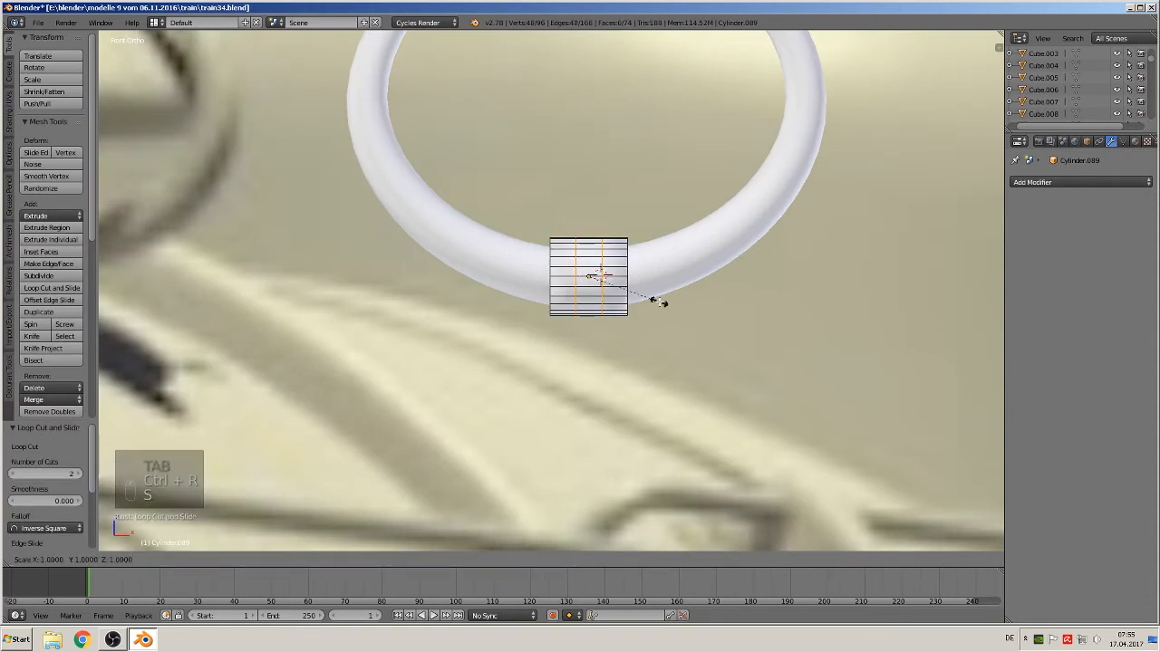
{"action": "key", "text": "x"}
{"action": "left_click", "coordinate": [790, 327]}
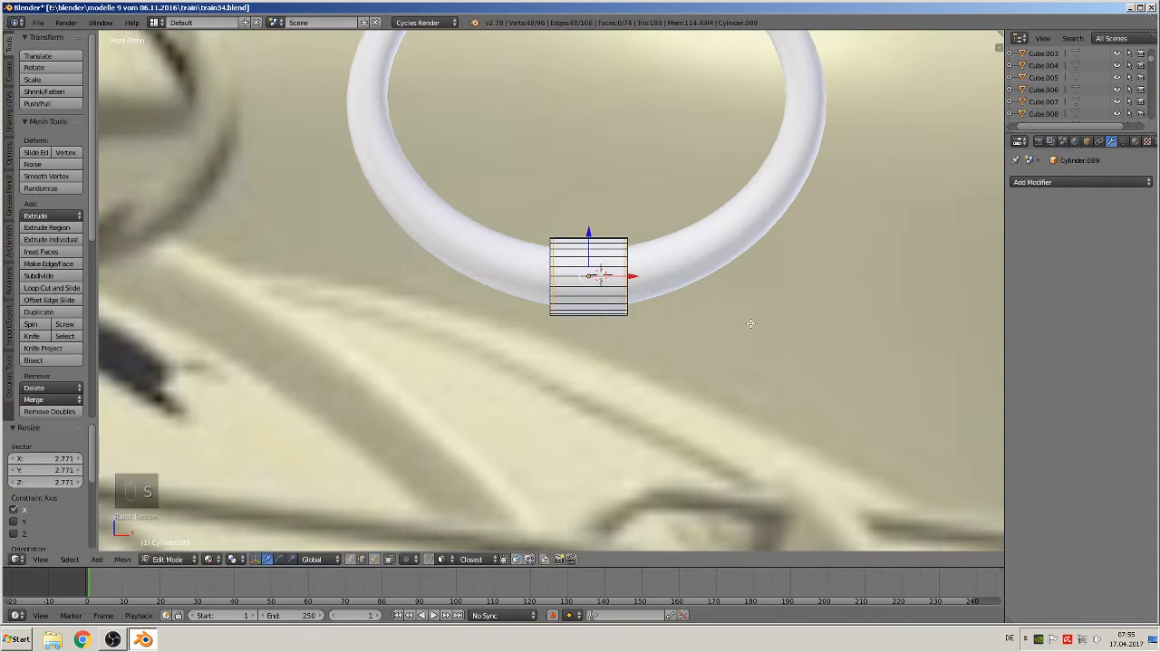
{"action": "middle_click_drag", "start_coordinate": [790, 326], "coordinate": [895, 340]}
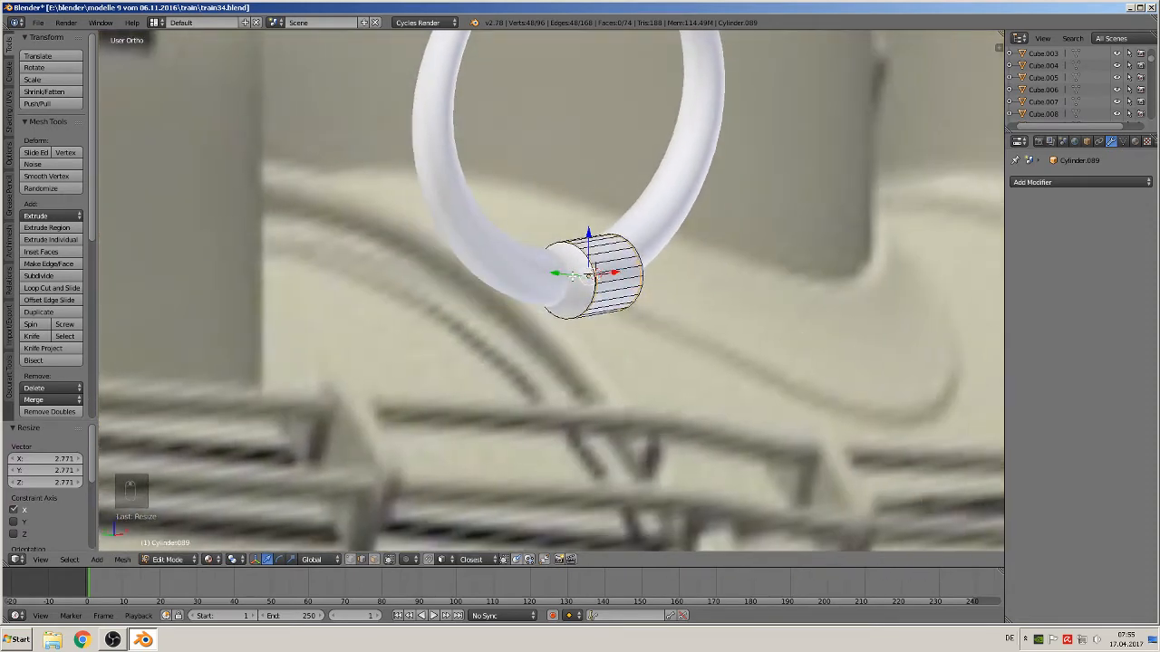
Leave edit mode, nudge the hub slightly along its axis, and deselect everything
{"action": "key", "text": "Tab"}
{"action": "key", "text": "g"}
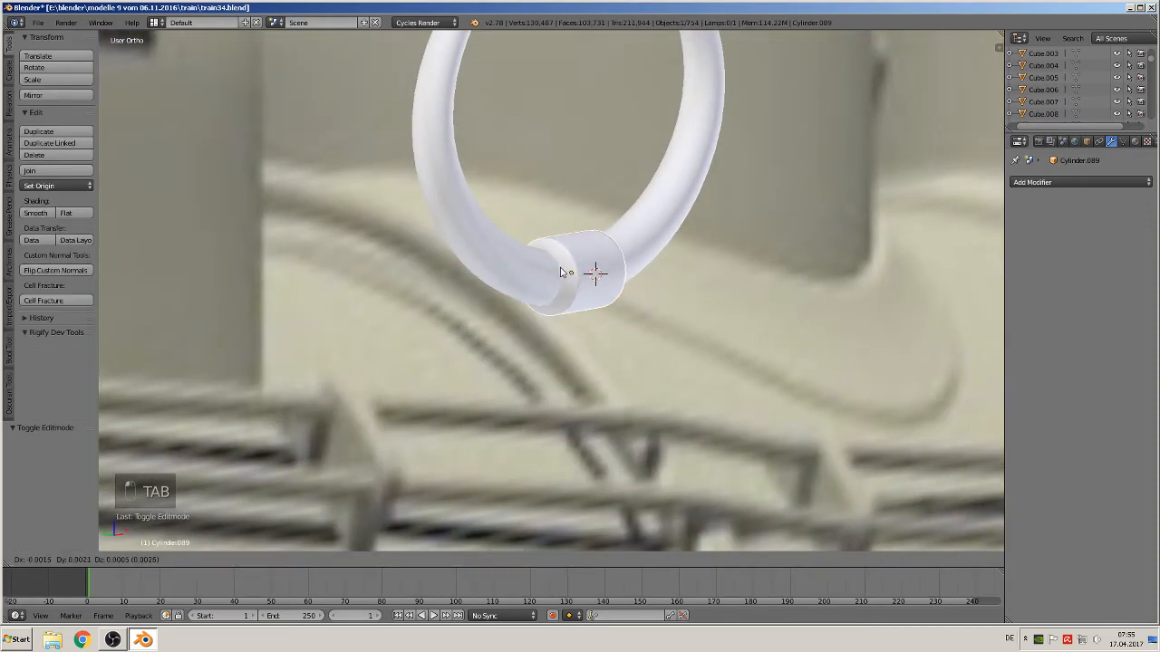
{"action": "left_click", "coordinate": [565, 273]}
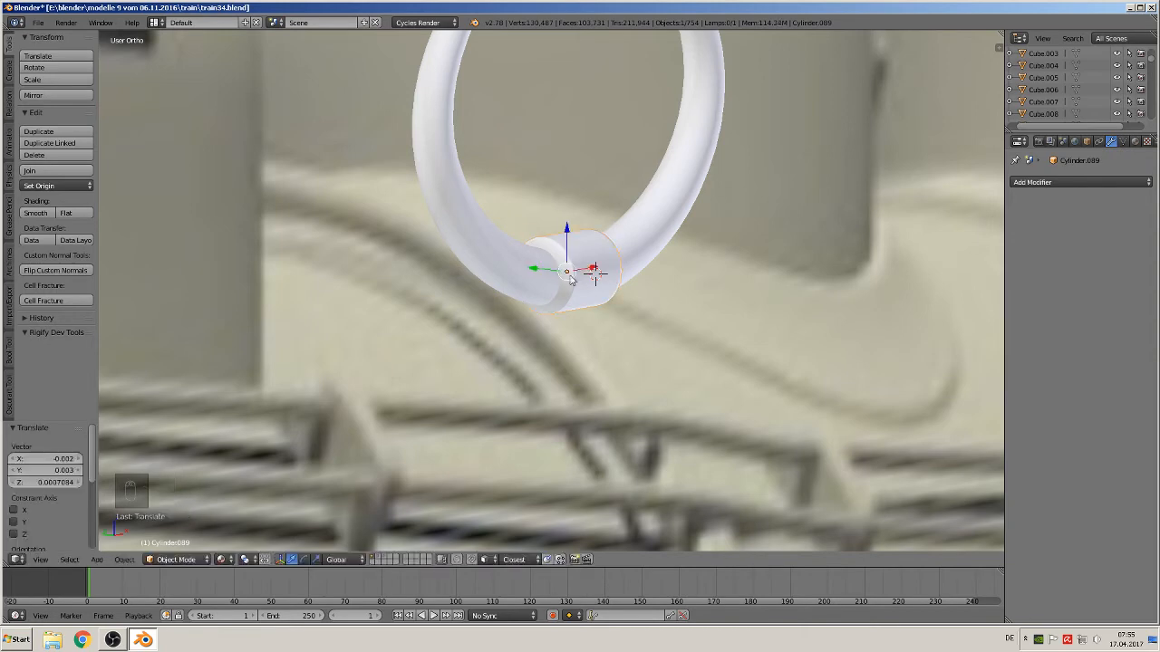
{"action": "scroll", "coordinate": [512, 279], "scroll_direction": "up", "scroll_amount": 2}
{"action": "scroll", "coordinate": [512, 279], "scroll_direction": "down", "scroll_amount": 5}
{"action": "key", "text": "a"}
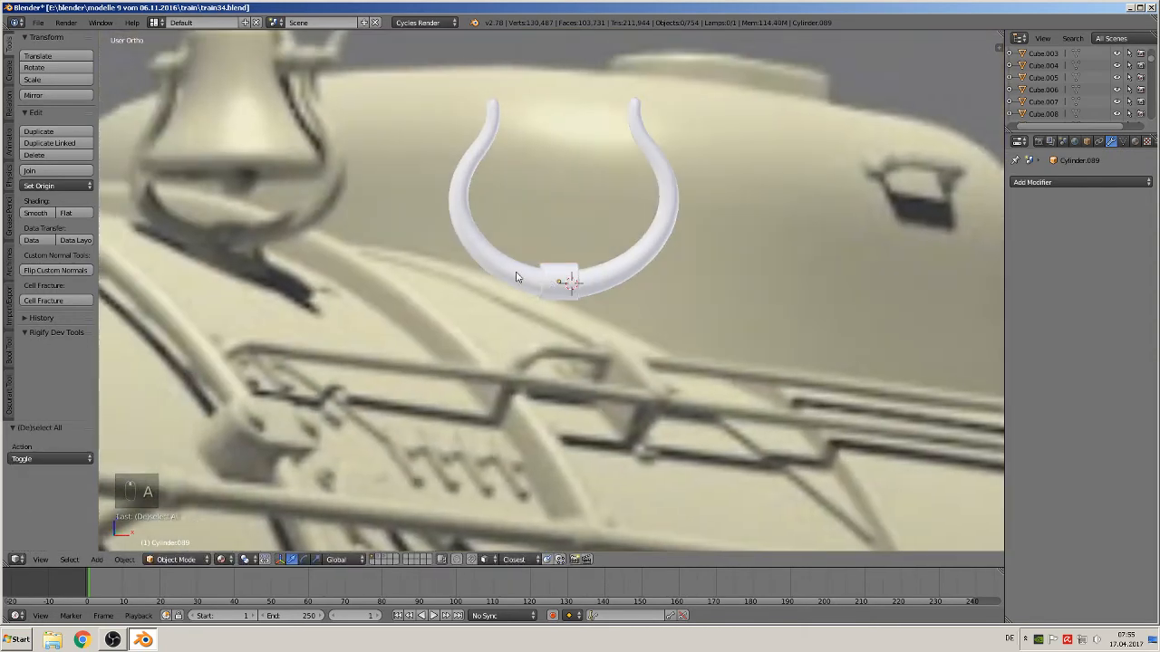
Select the U-shaped bracket and set its origin to its geometry
{"action": "key", "text": "KP_1"}
{"action": "key", "text": "KP_1"}
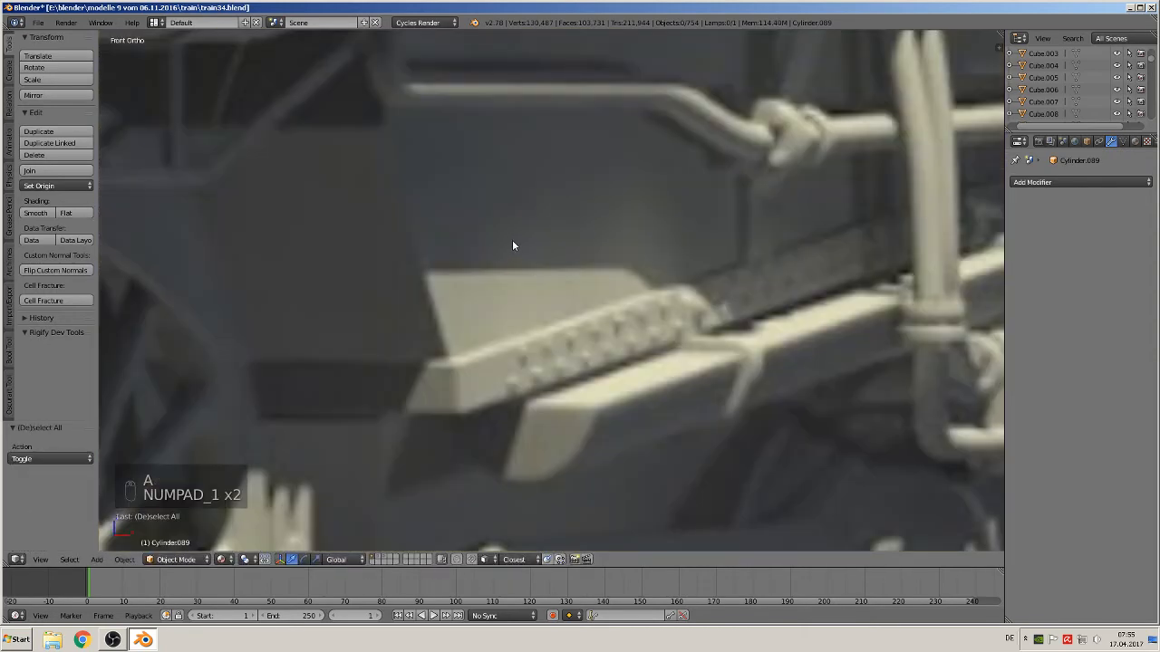
{"action": "key", "text": "KP_Decimal"}
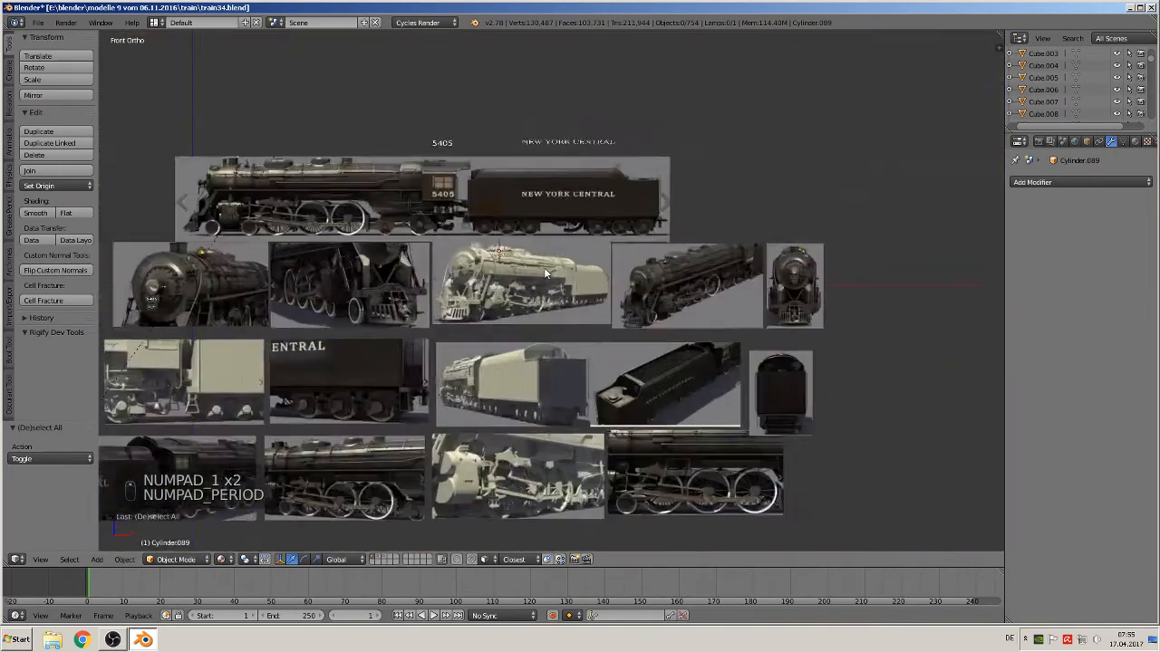
{"action": "scroll", "coordinate": [363, 219], "scroll_direction": "up", "scroll_amount": 8}
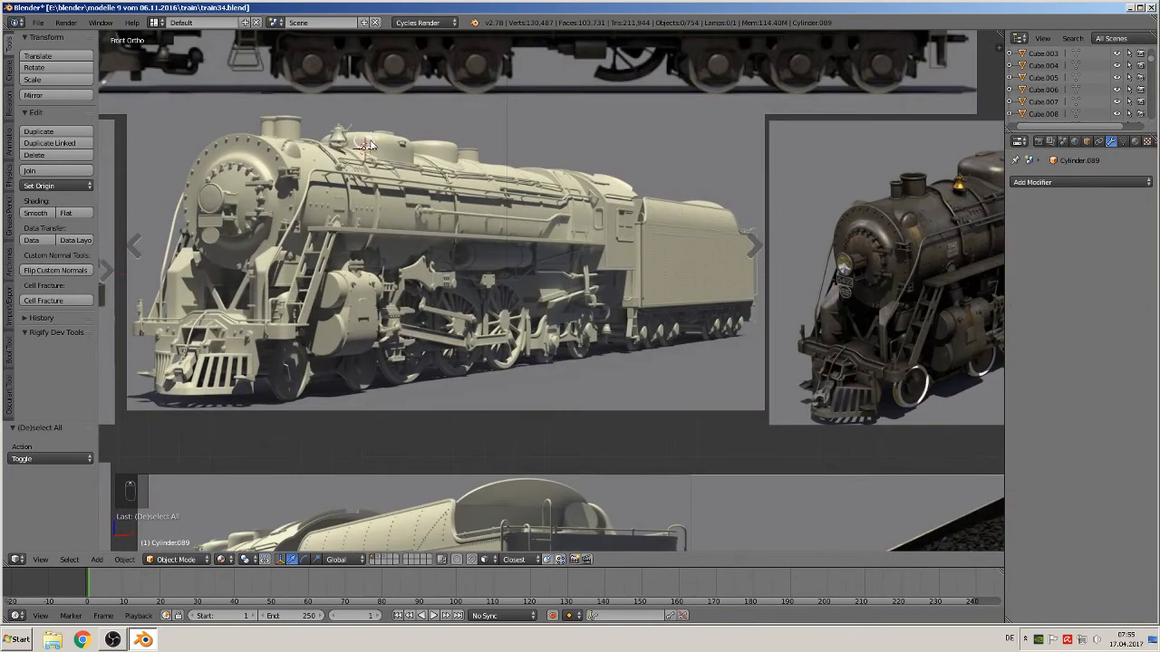
{"action": "right_click", "coordinate": [369, 144]}
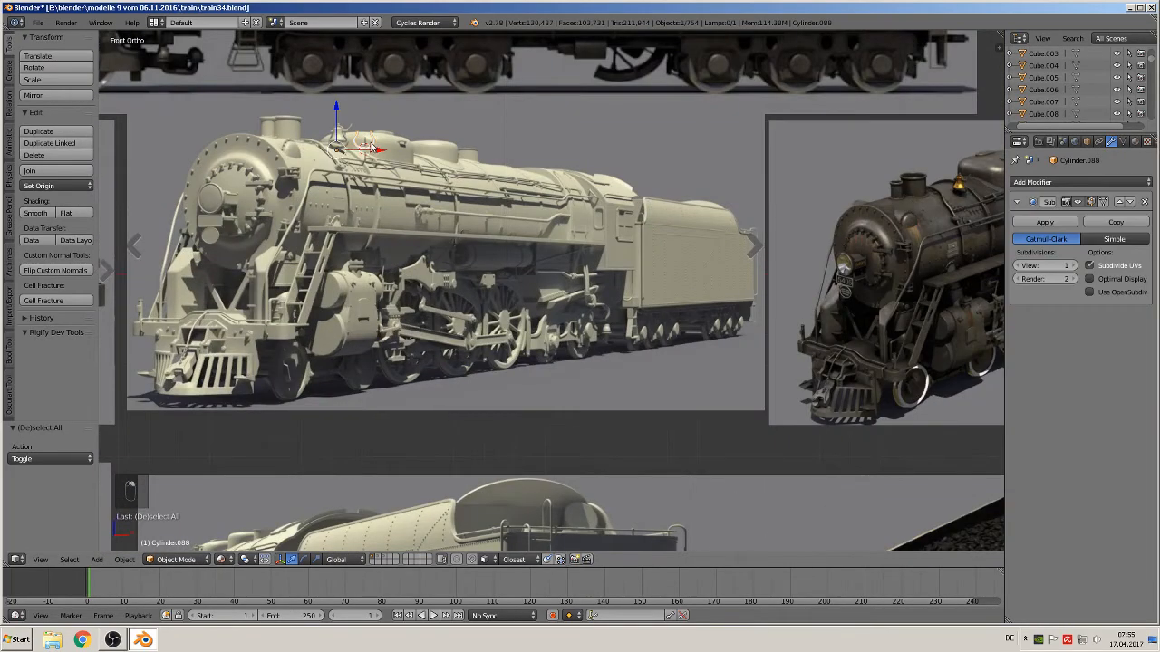
{"action": "key", "text": "KP_Decimal"}
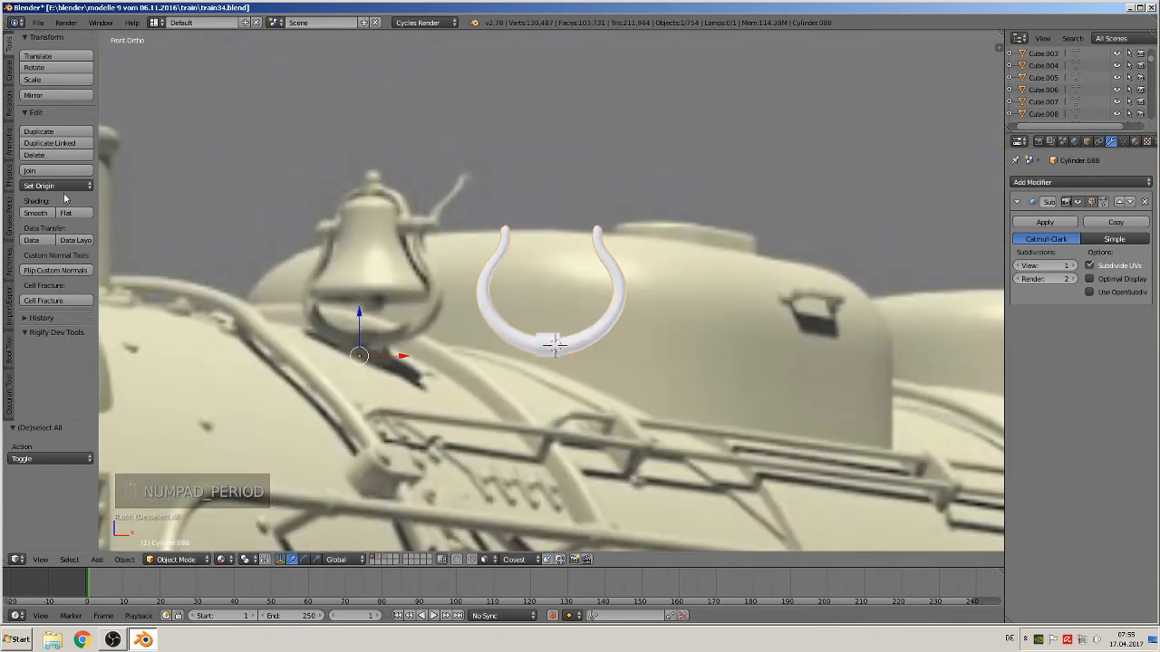
{"action": "left_click", "coordinate": [47, 185]}
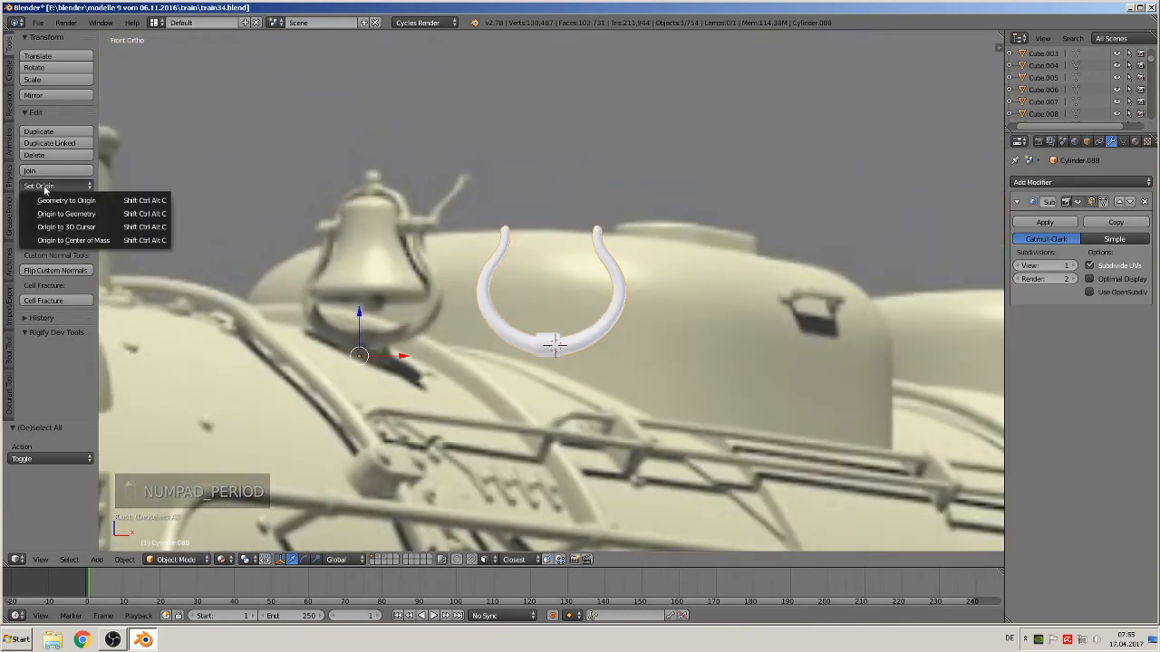
{"action": "left_click", "coordinate": [98, 213]}
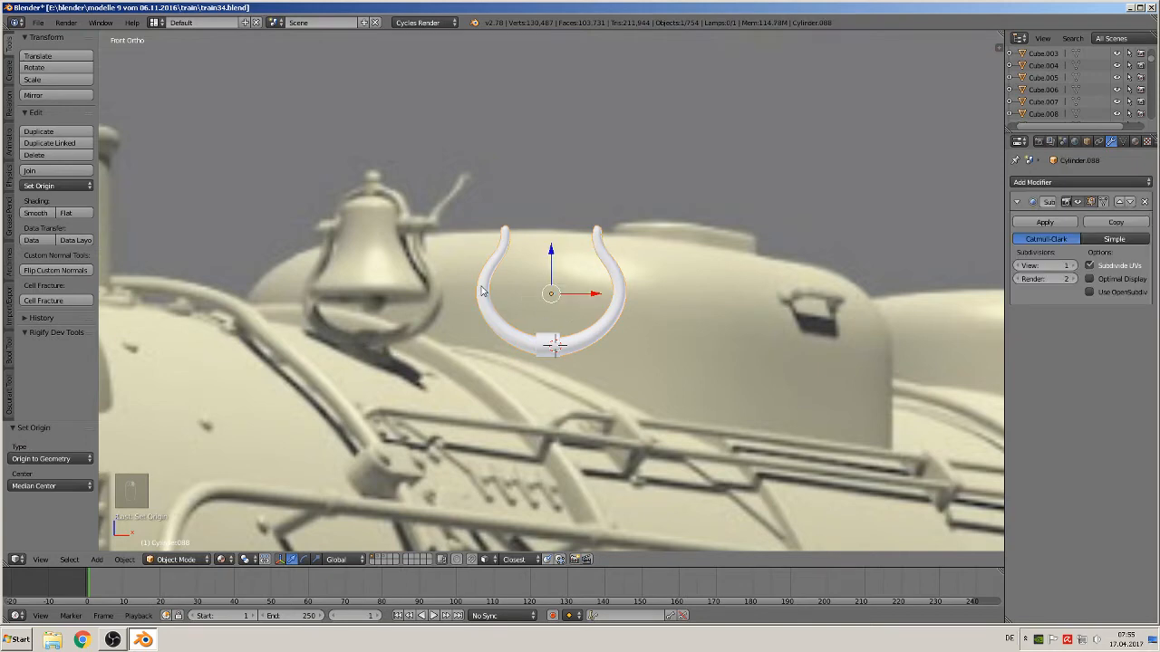
Place the 3D cursor at the top of the bell and add a Bezier circle rotated 90° about X
{"action": "scroll", "coordinate": [390, 269], "scroll_direction": "up", "scroll_amount": 3}
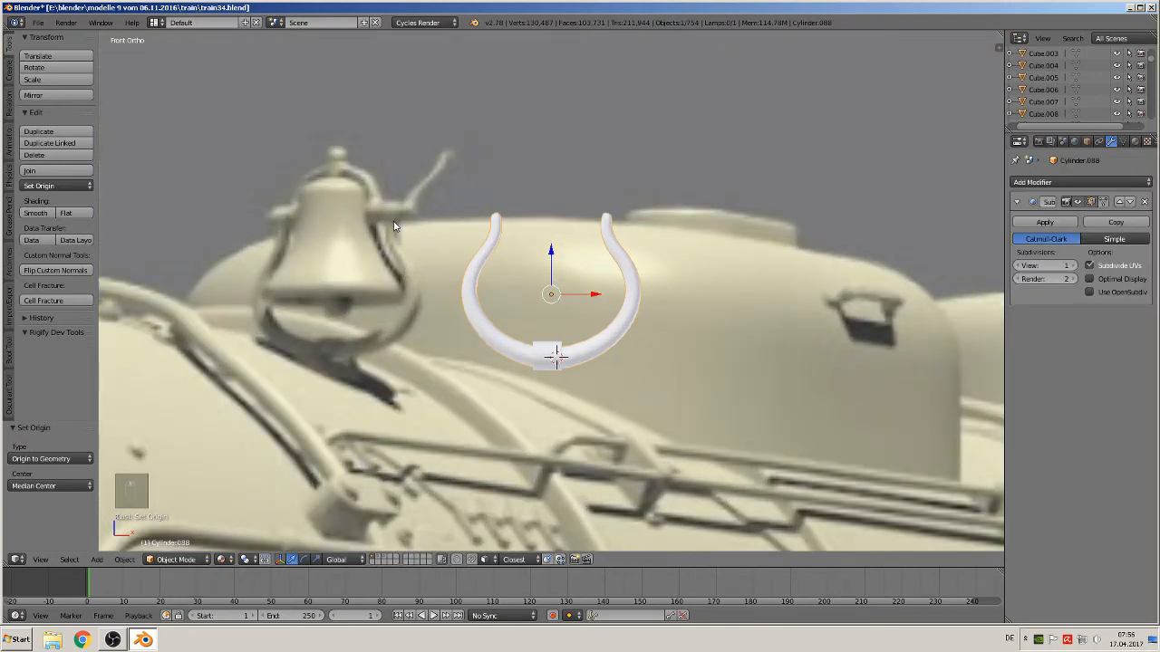
{"action": "left_click", "coordinate": [335, 190]}
{"action": "left_click", "coordinate": [105, 560]}
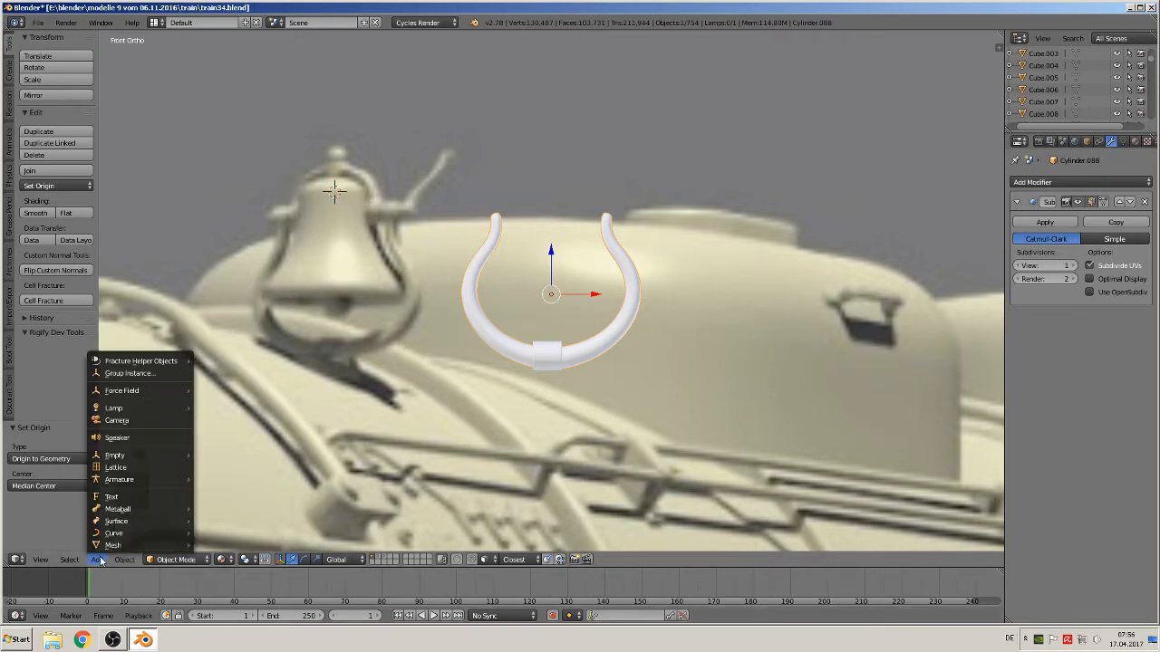
{"action": "mouse_move", "coordinate": [113, 535]}
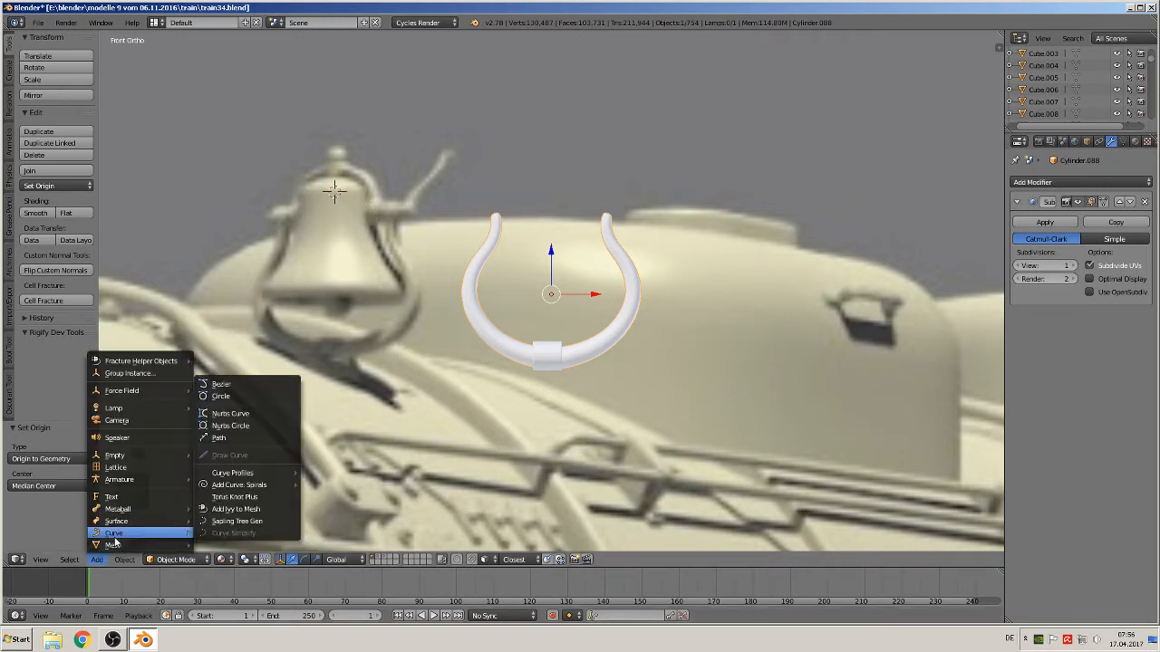
{"action": "left_click", "coordinate": [222, 396]}
{"action": "type", "text": "rx9"}
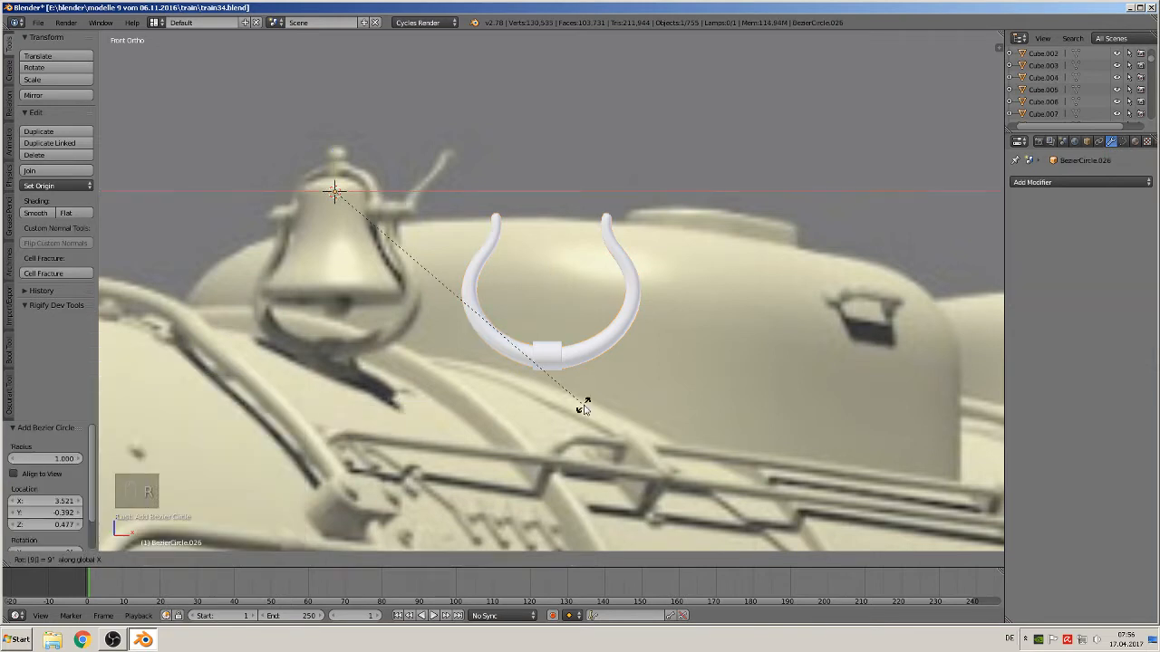
{"action": "type", "text": "0"}
{"action": "left_click", "coordinate": [584, 407]}
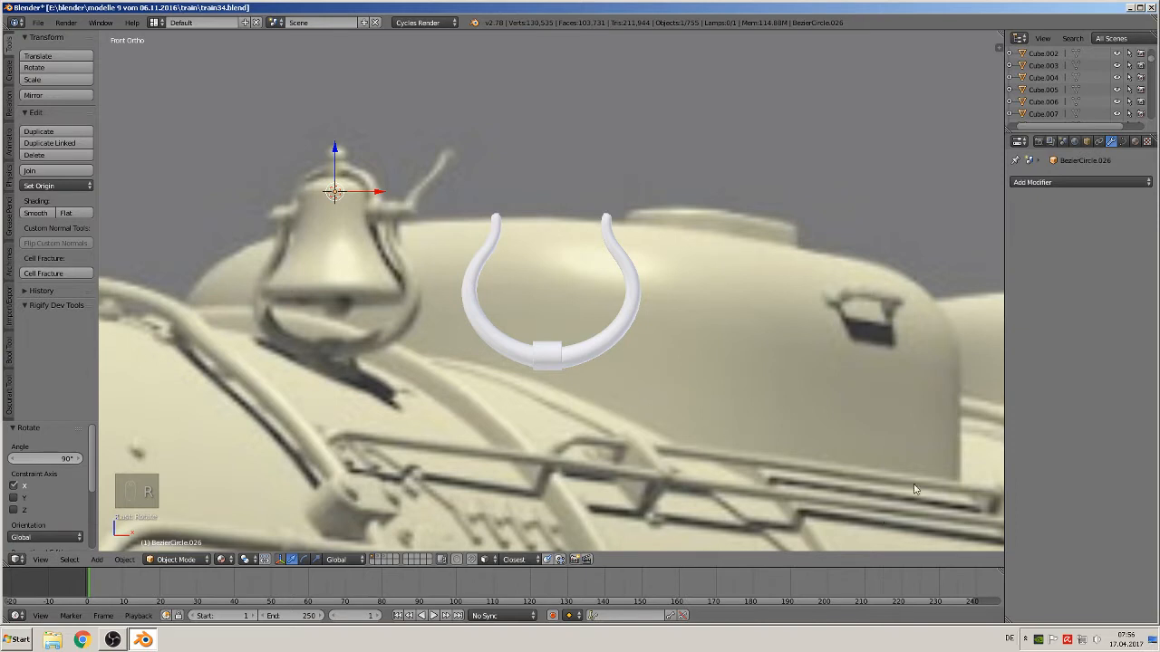
Scale the Bezier circle down to 0.015 and give it a bevel depth of about 0.23
{"action": "key", "text": "s"}
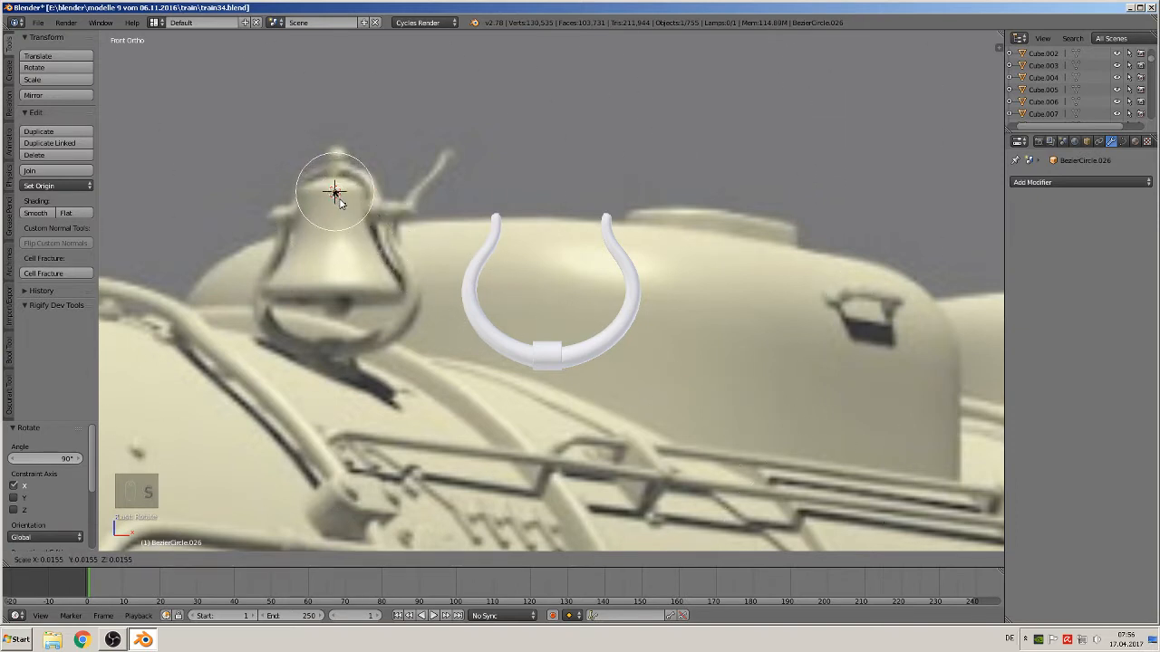
{"action": "left_click", "coordinate": [337, 201]}
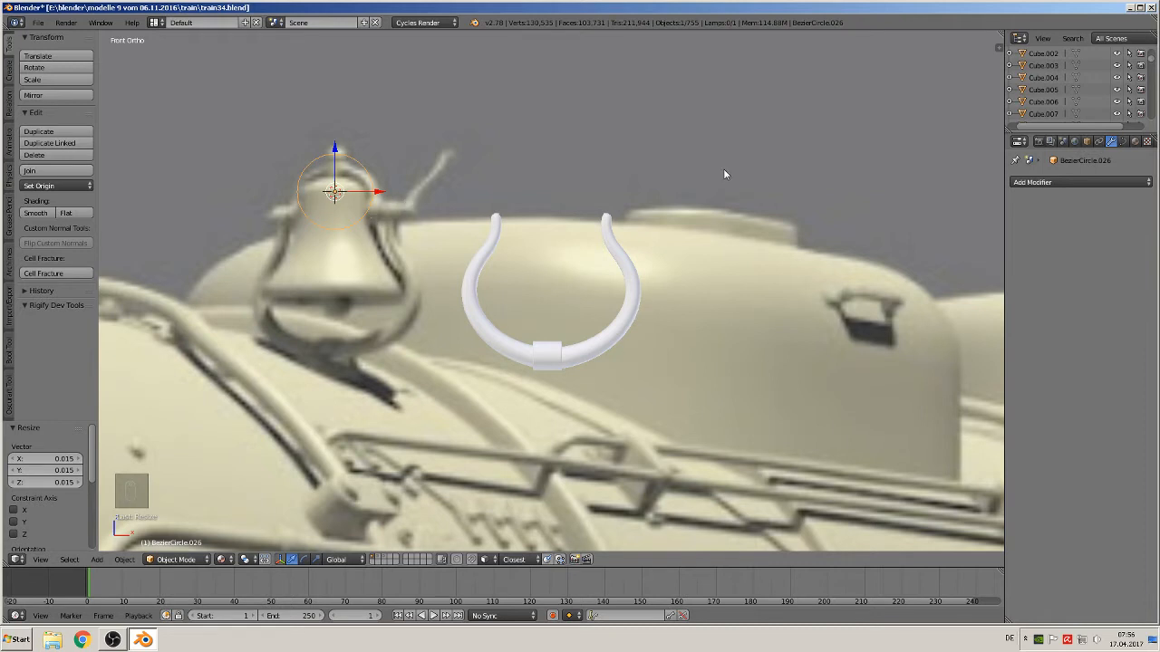
{"action": "left_click", "coordinate": [1123, 141]}
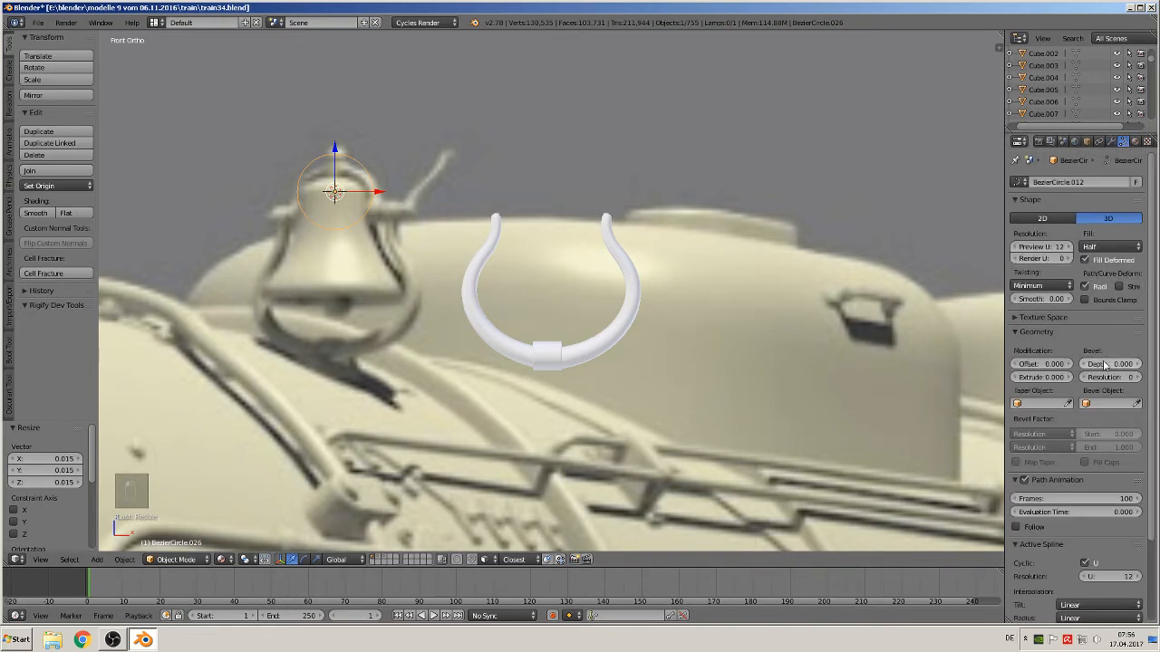
{"action": "left_click_drag", "start_coordinate": [1104, 364], "coordinate": [1127, 363]}
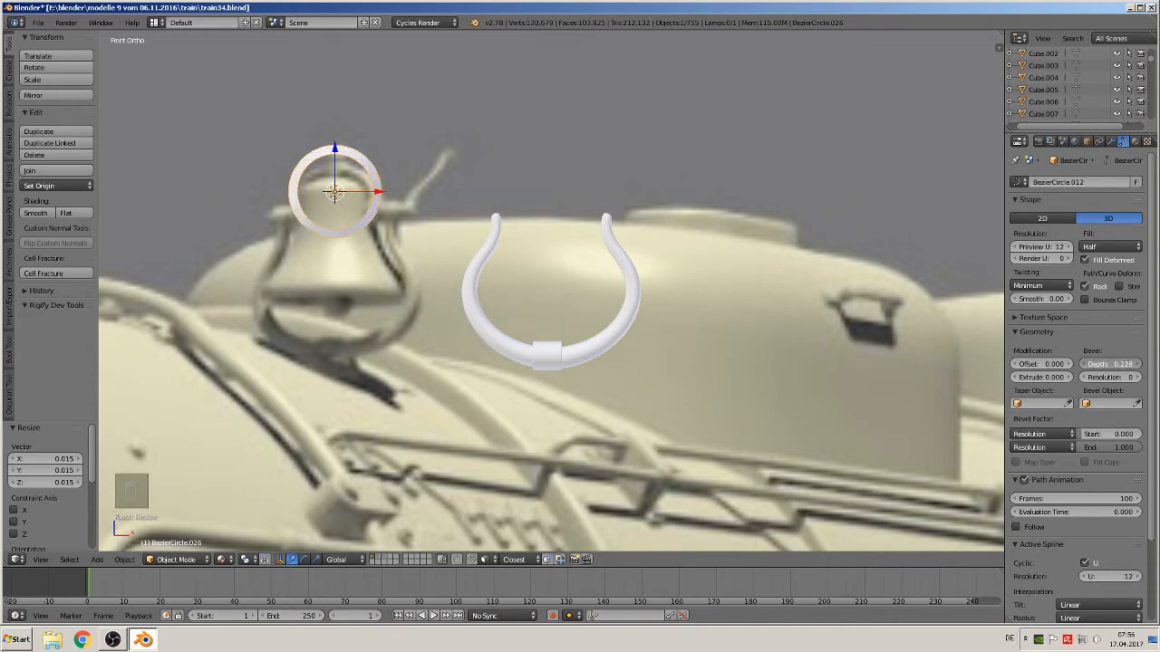
Set the circle's fill mode to Full and its bevel resolution to 2
{"action": "left_click", "coordinate": [1111, 247]}
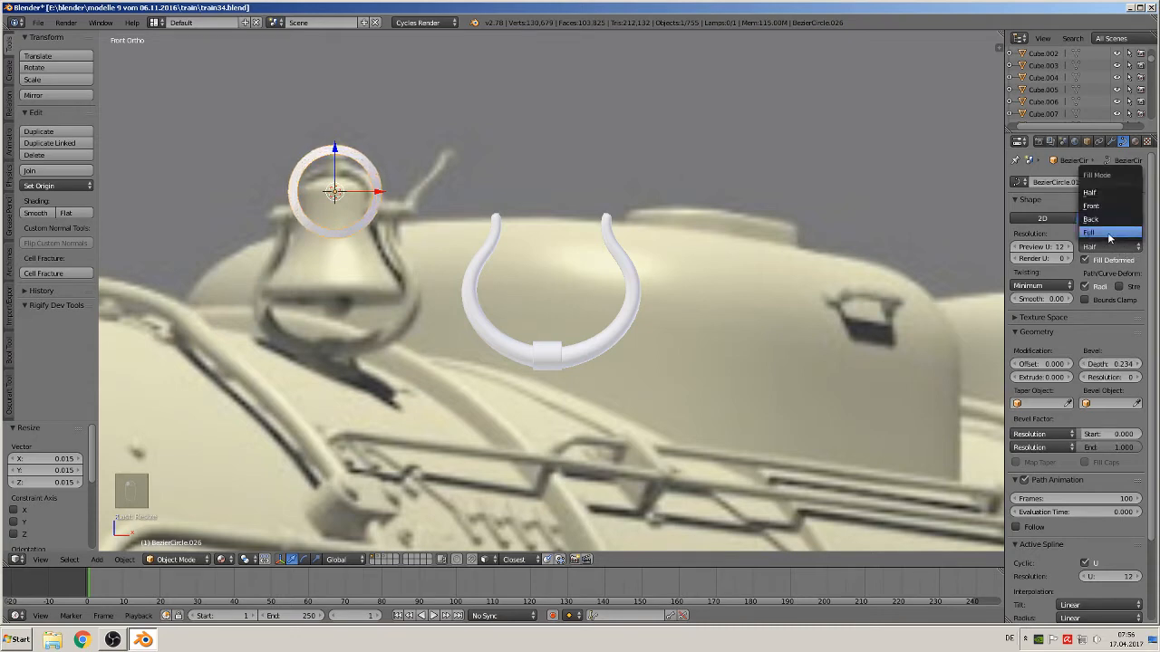
{"action": "left_click", "coordinate": [1112, 241]}
{"action": "left_click", "coordinate": [1140, 377]}
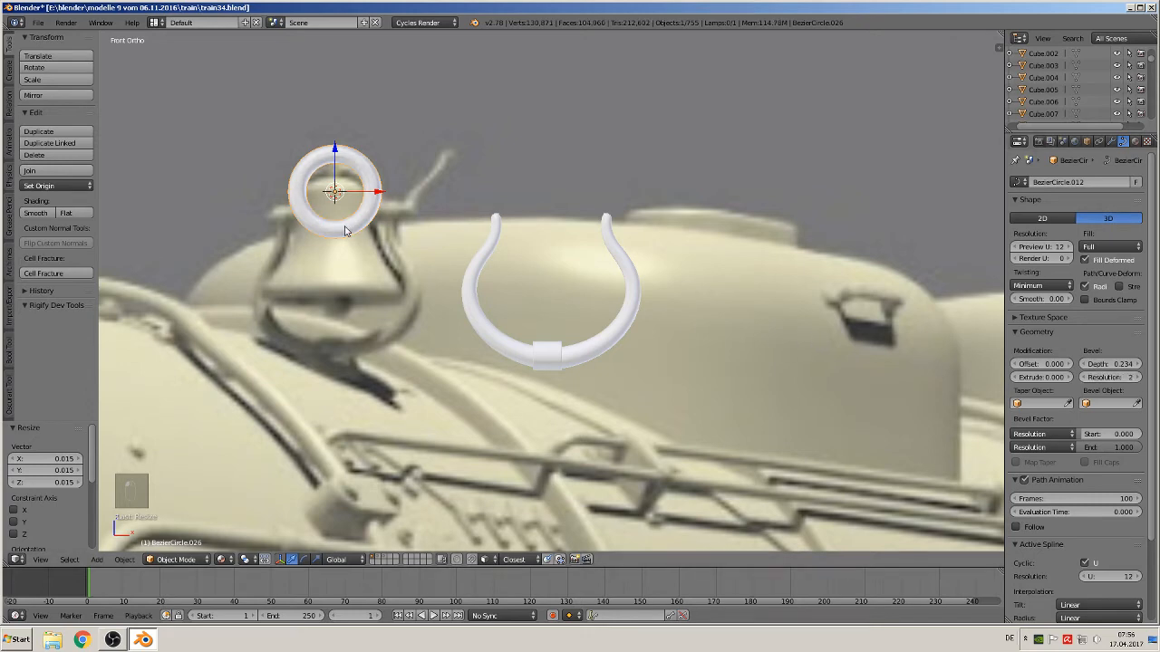
Reduce the ring's bevel depth to 0.110 and move it slightly down along Z
{"action": "middle_click_drag", "start_coordinate": [345, 231], "coordinate": [490, 256], "text": "shift"}
{"action": "left_click_drag", "start_coordinate": [451, 163], "coordinate": [453, 182]}
{"action": "left_click_drag", "start_coordinate": [1111, 364], "coordinate": [1076, 364]}
{"action": "left_click", "coordinate": [447, 166]}
{"action": "left_click_drag", "start_coordinate": [449, 170], "coordinate": [458, 221]}
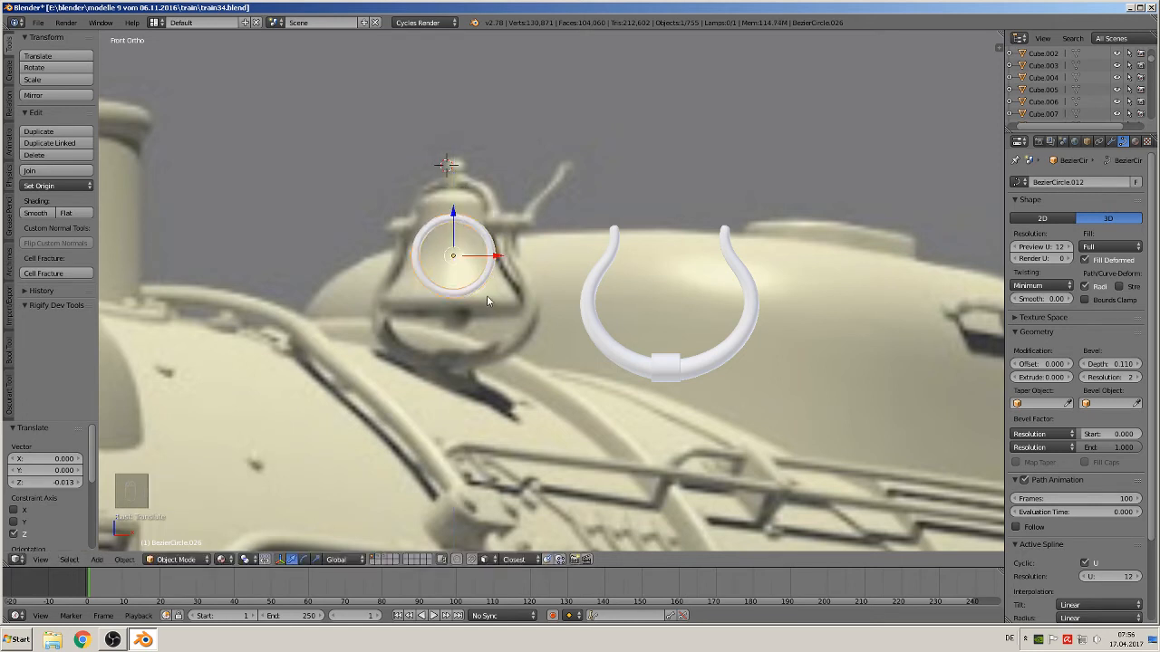
Convert the ring curve to a mesh and enter edit mode
{"action": "key", "text": "alt+c"}
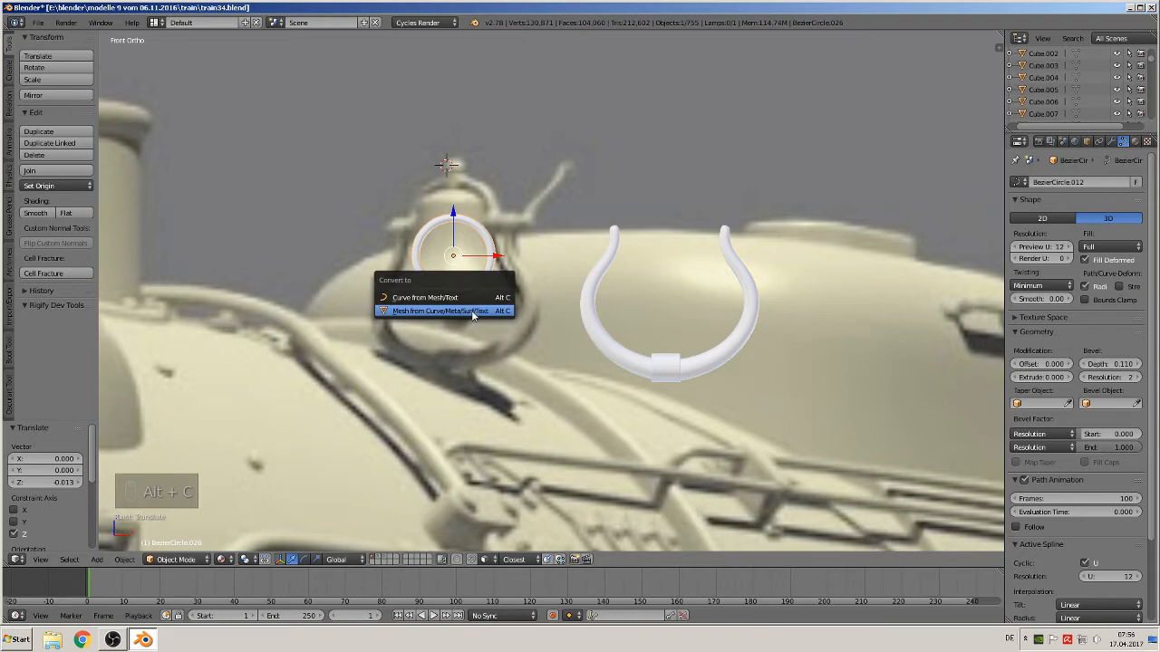
{"action": "left_click", "coordinate": [471, 309]}
{"action": "key", "text": "Tab"}
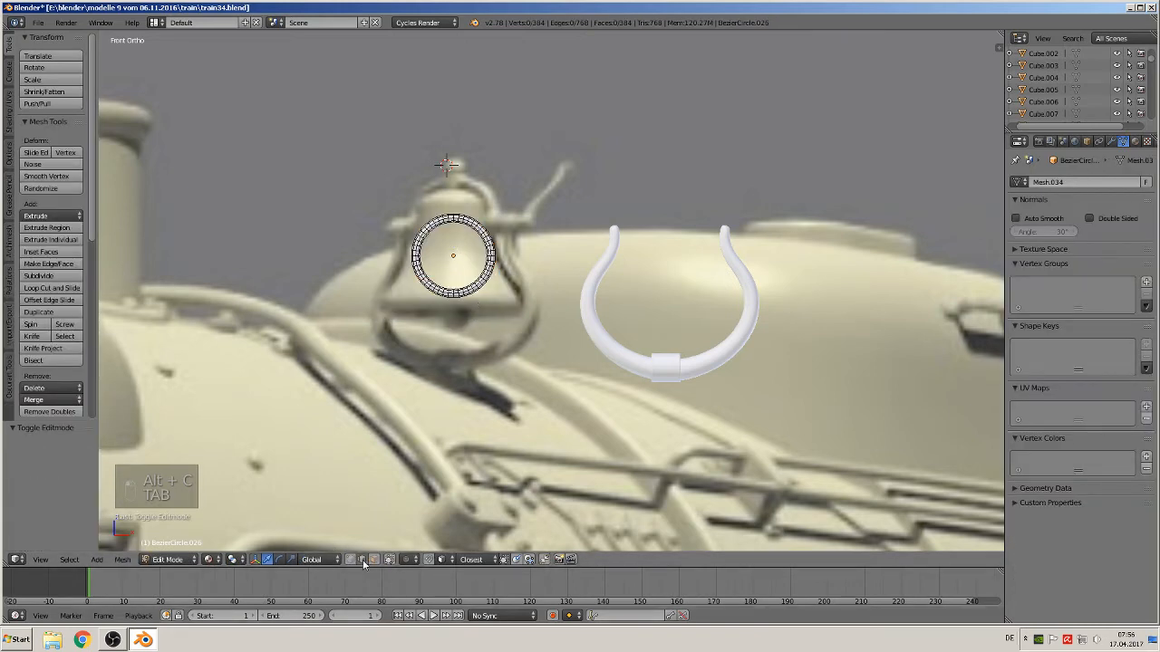
Box-select the lower half of the ring's vertices and delete them, leaving an arch
{"action": "key", "text": "a"}
{"action": "key", "text": "a"}
{"action": "key", "text": "a"}
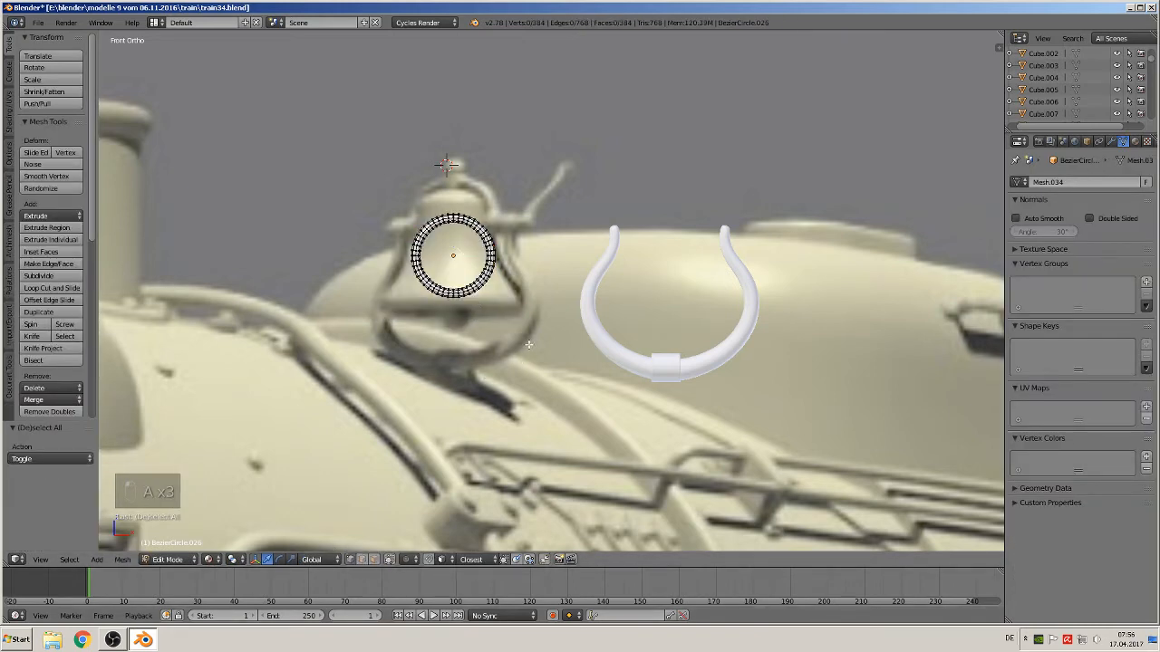
{"action": "key", "text": "b"}
{"action": "left_click_drag", "start_coordinate": [533, 339], "coordinate": [388, 261]}
{"action": "key", "text": "x"}
{"action": "left_click", "coordinate": [390, 261]}
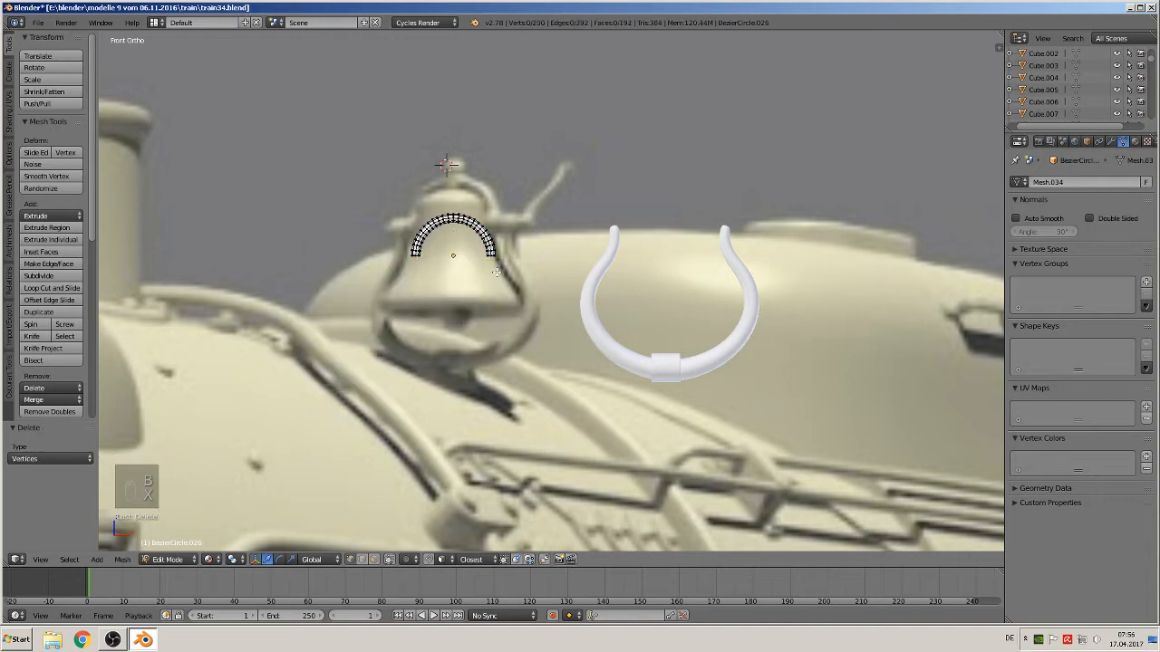
Move the half-ring arch onto the top of the U-shaped bracket
{"action": "key", "text": "Tab"}
{"action": "left_click_drag", "start_coordinate": [495, 263], "coordinate": [713, 268]}
{"action": "left_click_drag", "start_coordinate": [675, 217], "coordinate": [672, 207]}
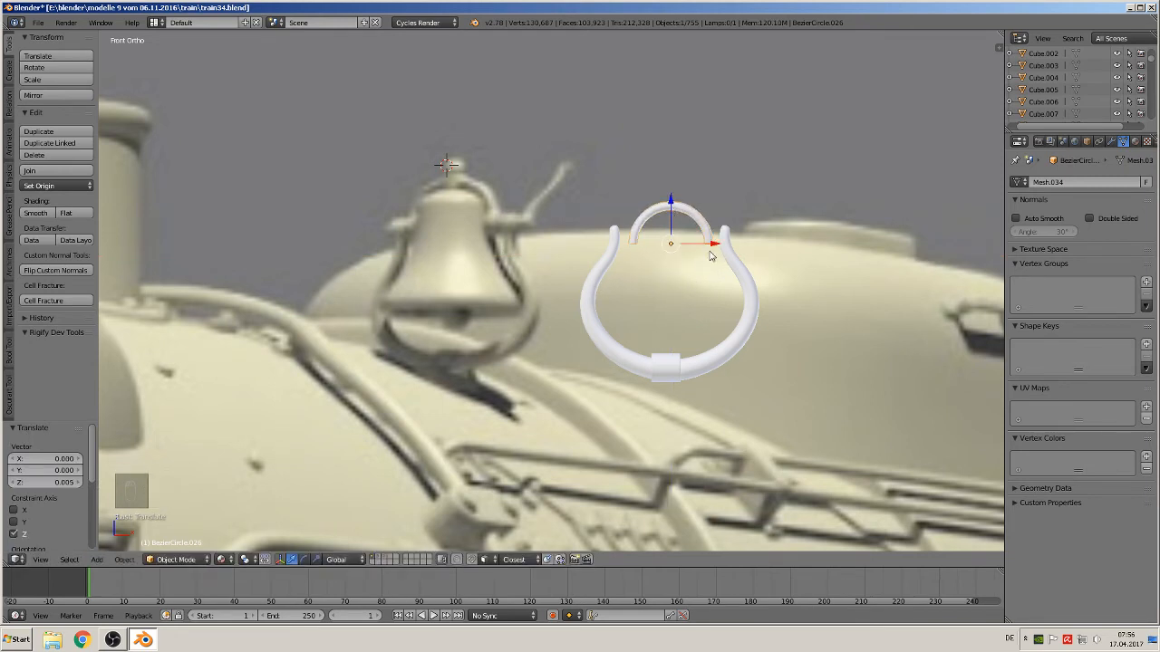
Scale the arch up by about 1.15 and adjust its position to meet the bracket's tips
{"action": "left_click_drag", "start_coordinate": [714, 247], "coordinate": [709, 252]}
{"action": "key", "text": "s"}
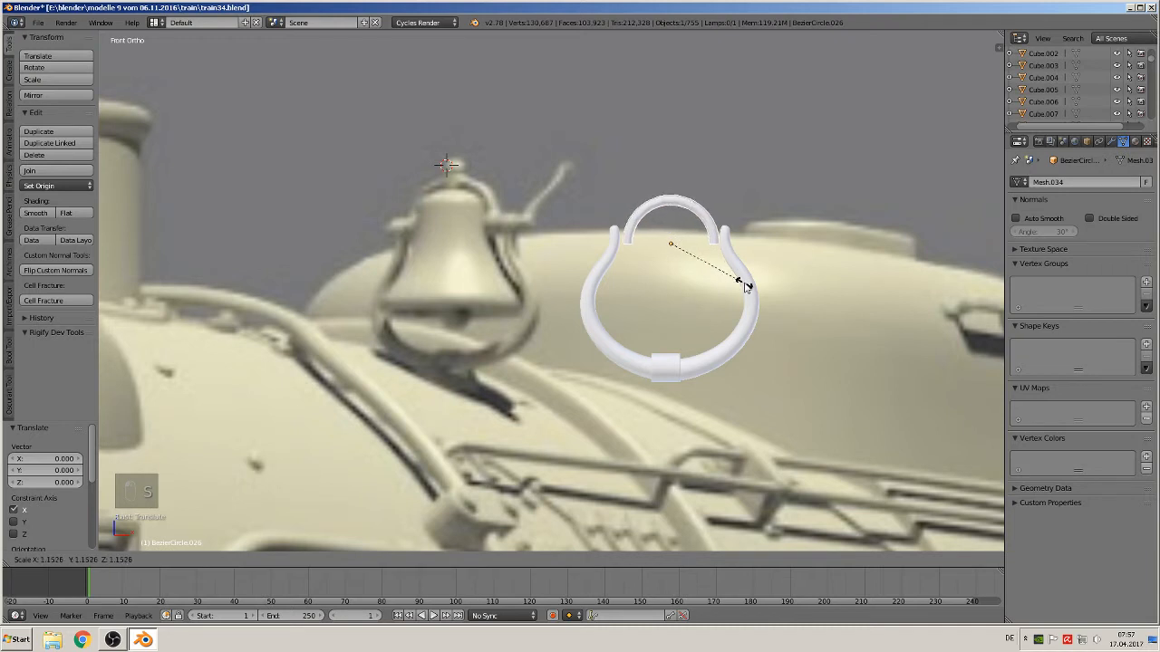
{"action": "left_click", "coordinate": [741, 290]}
{"action": "left_click_drag", "start_coordinate": [674, 208], "coordinate": [666, 204]}
{"action": "left_click_drag", "start_coordinate": [714, 236], "coordinate": [713, 237]}
{"action": "right_click", "coordinate": [668, 366]}
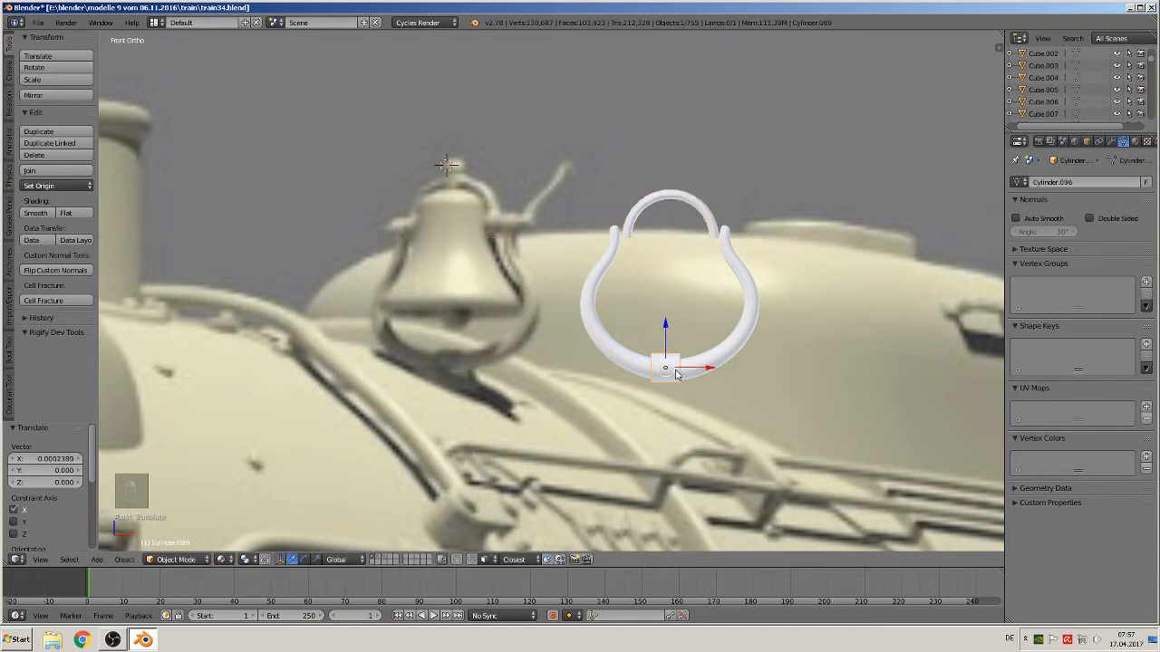
Duplicate the bottom hub collar, place the copy at the left joint between arch and bracket, and scale it to about 0.82
{"action": "key", "text": "shift+d"}
{"action": "left_click", "coordinate": [632, 240]}
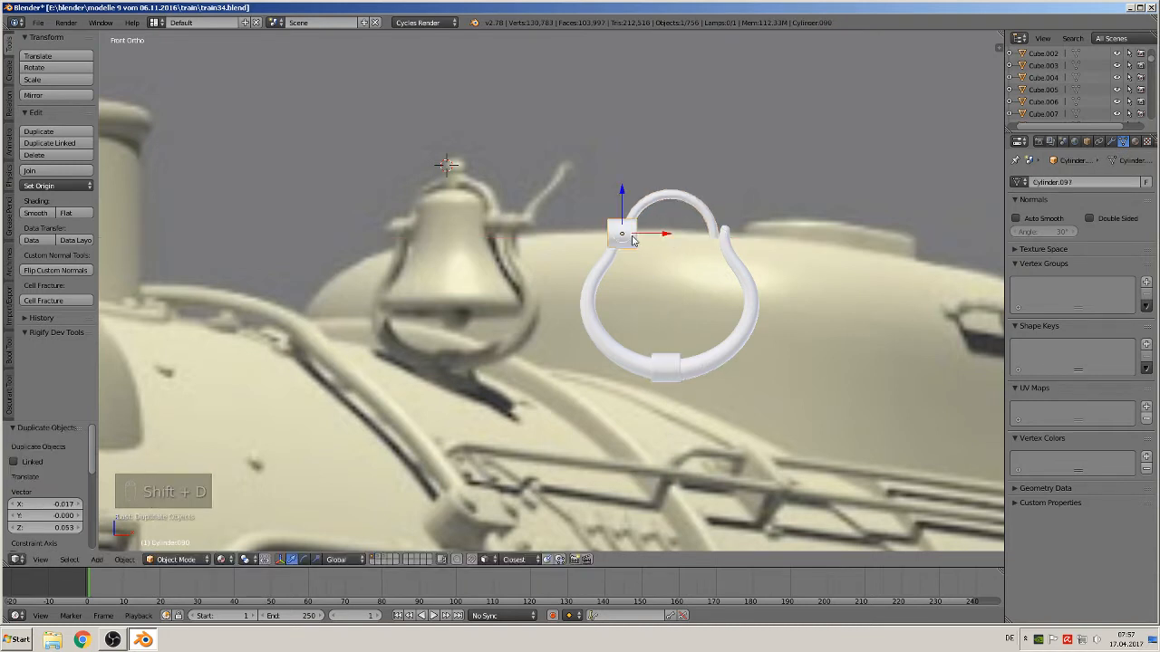
{"action": "key", "text": "s"}
{"action": "left_click", "coordinate": [669, 264]}
{"action": "key", "text": "s"}
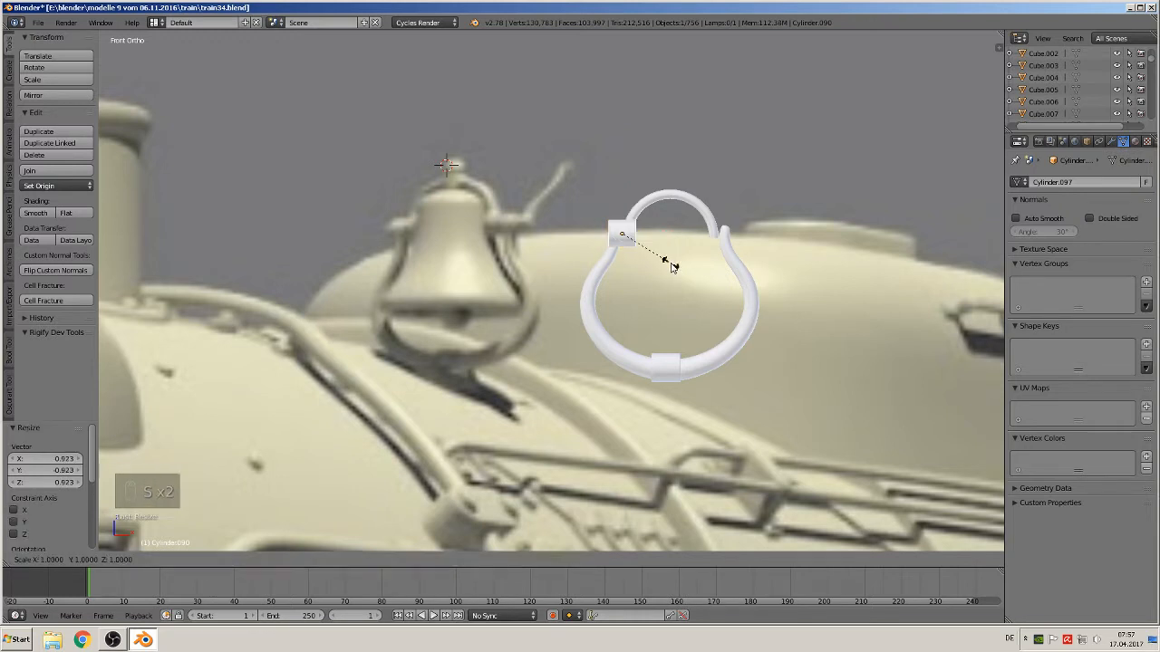
{"action": "left_click", "coordinate": [661, 261]}
{"action": "left_click_drag", "start_coordinate": [671, 237], "coordinate": [674, 237]}
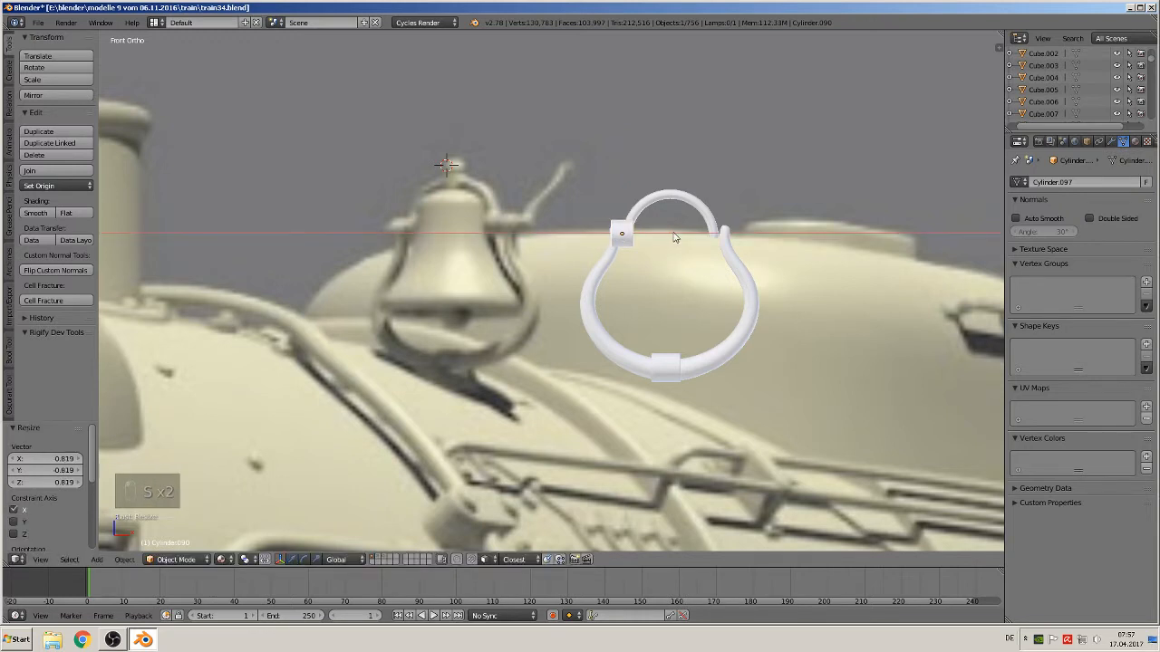
{"action": "left_click", "coordinate": [674, 238]}
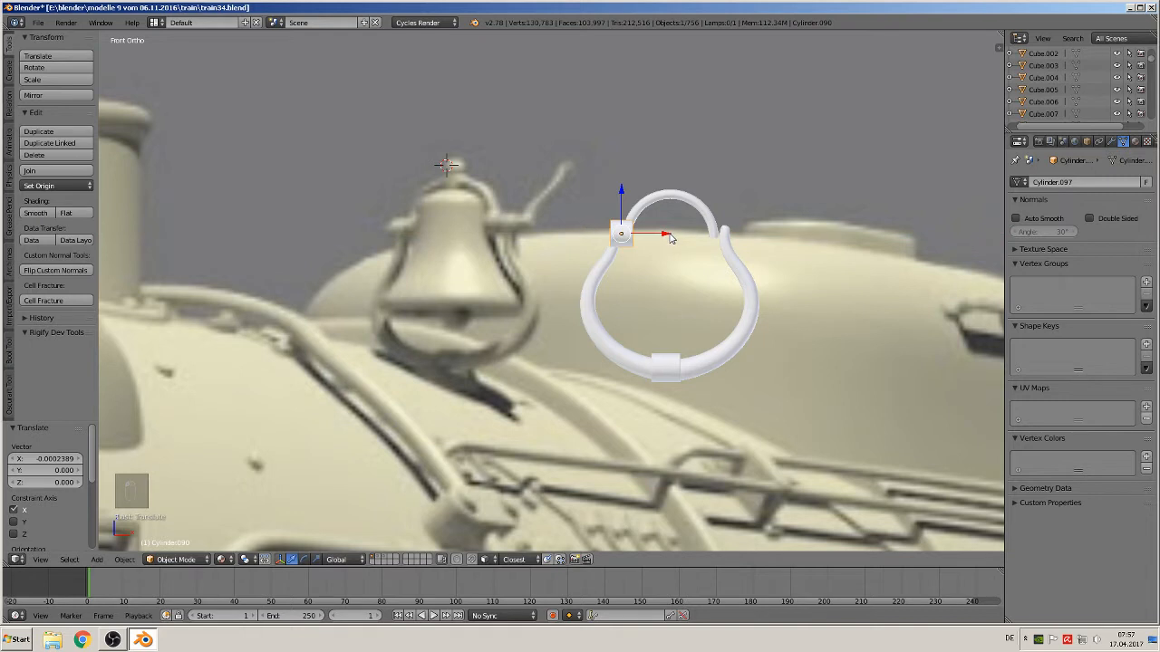
Duplicate the small collar and move the copy along X onto the right joint between arch and bracket
{"action": "key", "text": "shift+d"}
{"action": "key", "text": "x"}
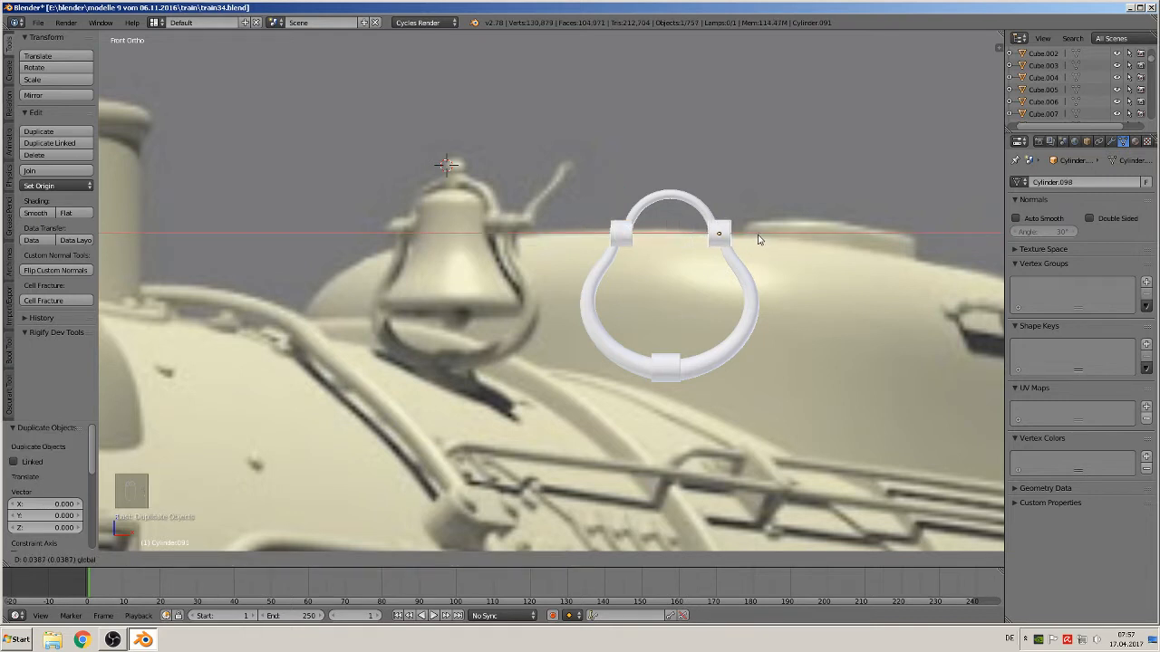
{"action": "left_click", "coordinate": [760, 239]}
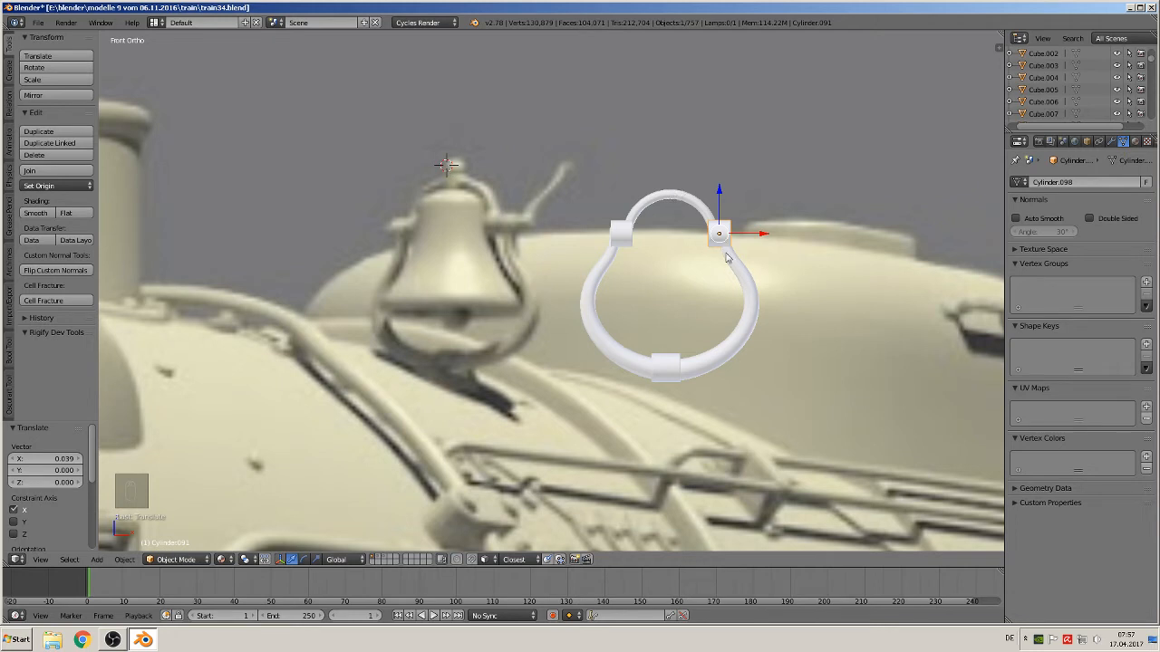
Duplicate a joint collar, place the copy at the arch's top, rotate it 90° about Y and scale it to about 0.49
{"action": "key", "text": "shift+d"}
{"action": "left_click", "coordinate": [679, 220]}
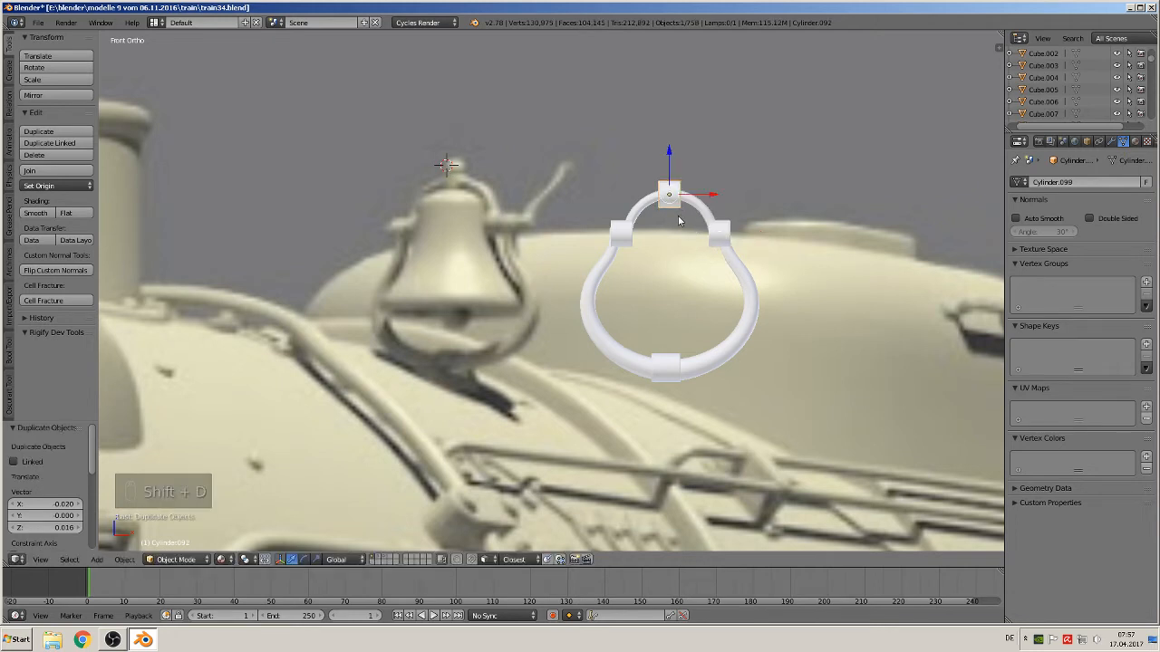
{"action": "key", "text": "r"}
{"action": "key", "text": "y"}
{"action": "key", "text": "9"}
{"action": "key", "text": "0"}
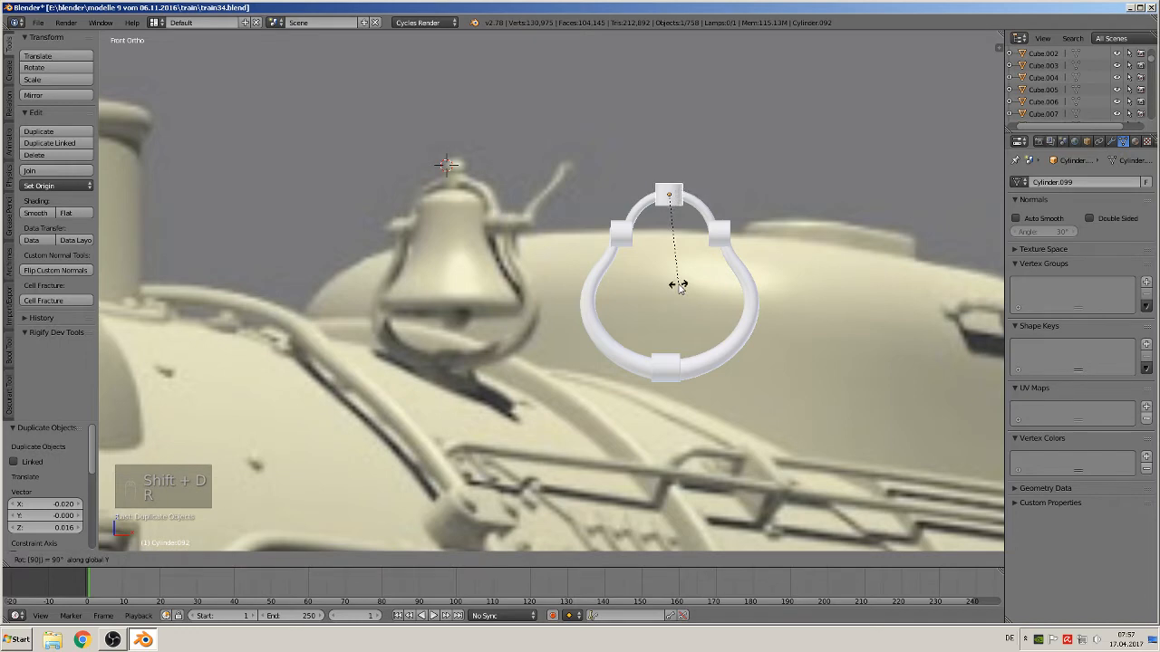
{"action": "key", "text": "Return"}
{"action": "key", "text": "s"}
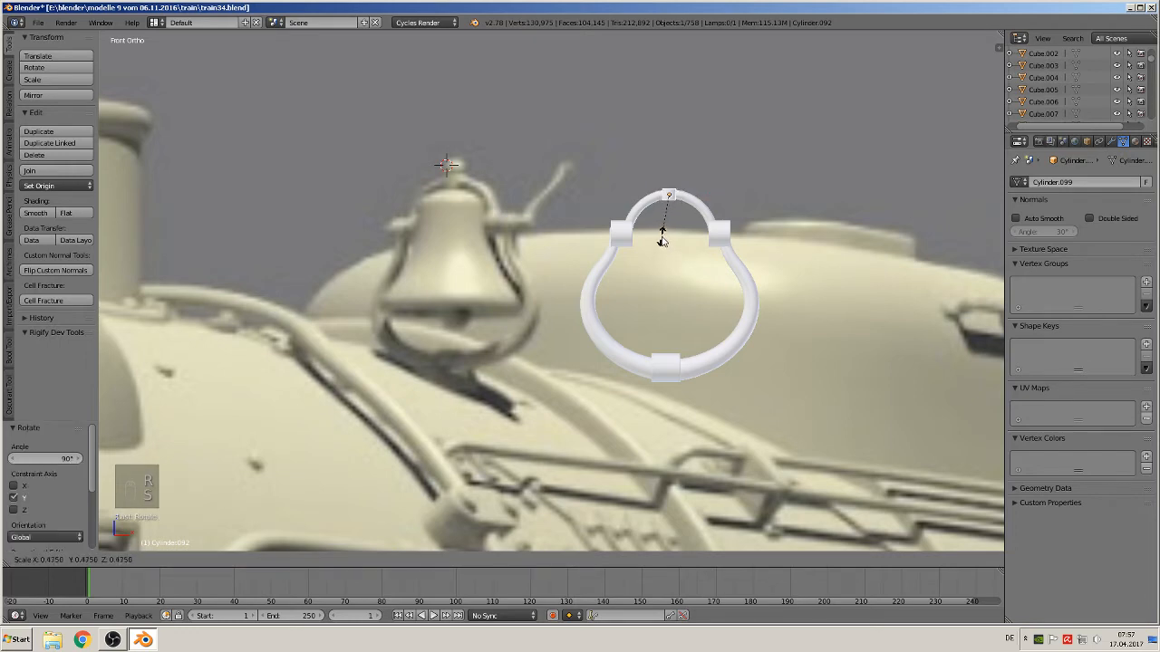
{"action": "left_click", "coordinate": [664, 242]}
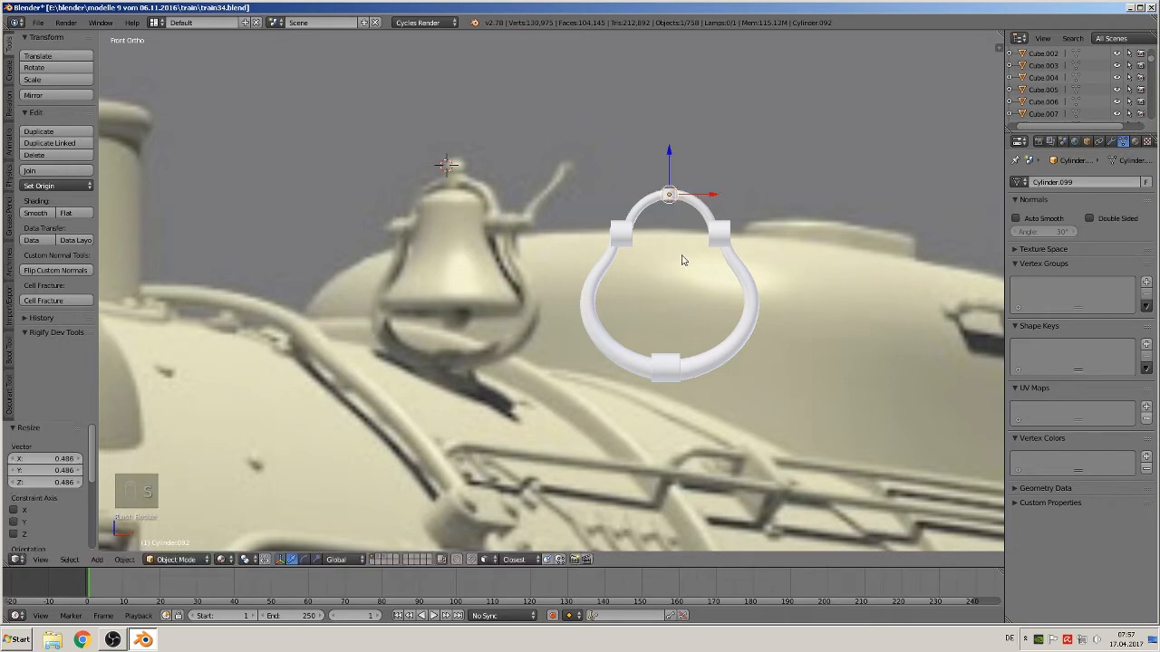
Stretch the top collar along Z by about 1.74 and move it up along Z onto the arch's apex
{"action": "key", "text": "s"}
{"action": "key", "text": "z"}
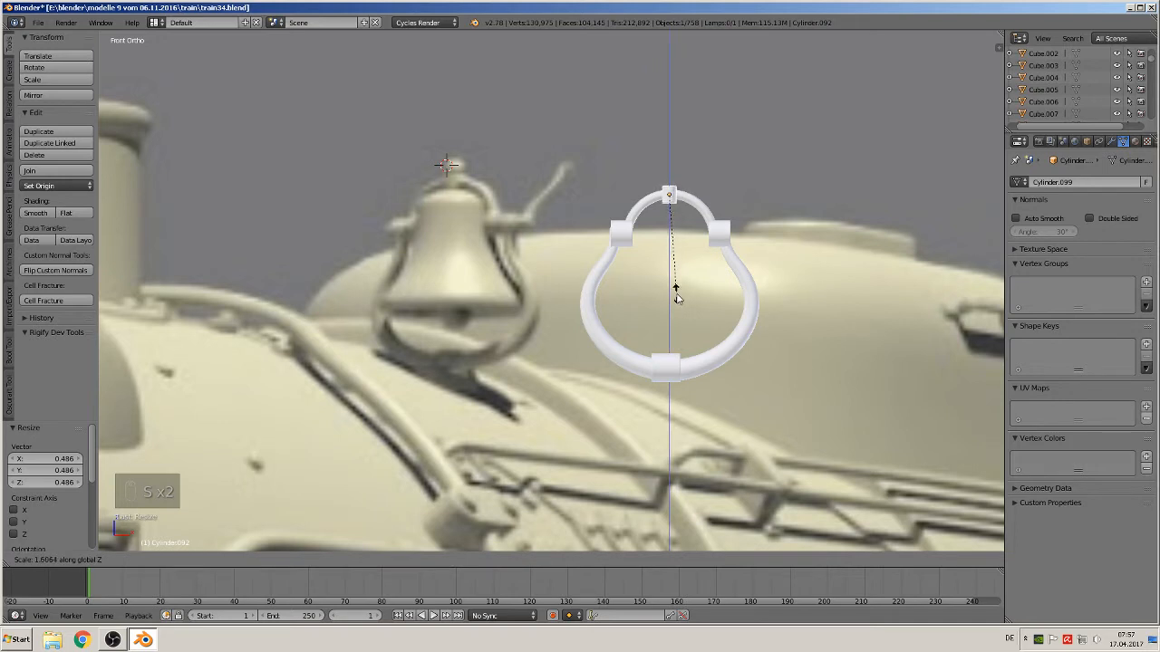
{"action": "left_click", "coordinate": [676, 301]}
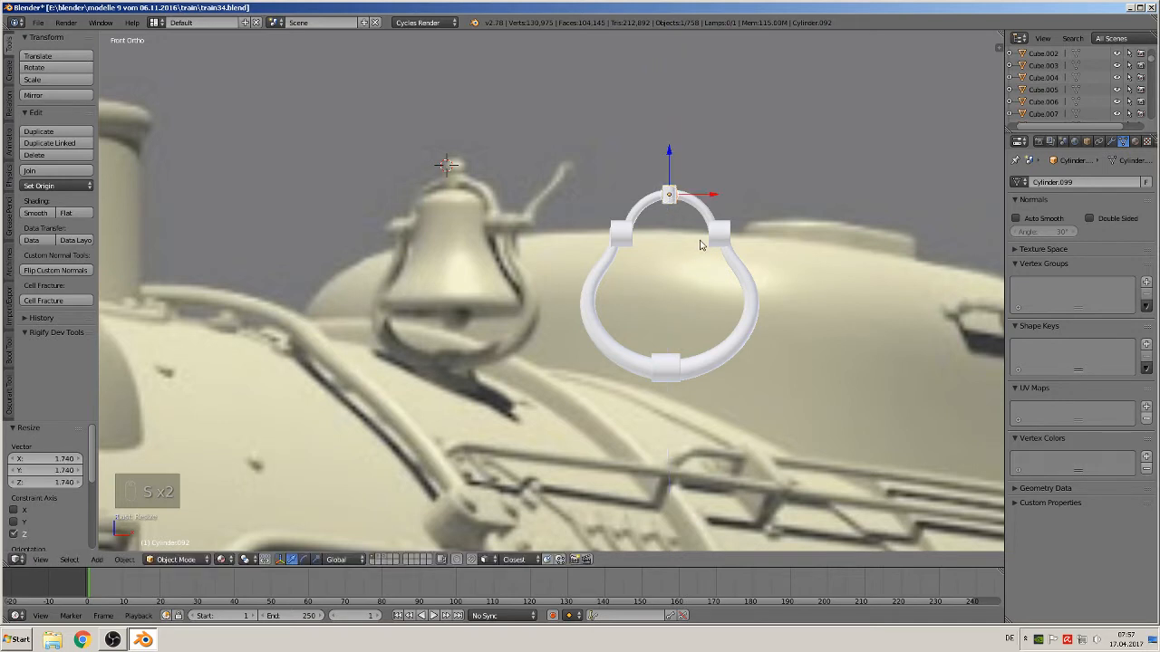
{"action": "key", "text": "g"}
{"action": "key", "text": "z"}
{"action": "left_click", "coordinate": [671, 182]}
Place the 3D cursor above the arch's apex and add a UV sphere there
{"action": "key", "text": "a"}
{"action": "left_click", "coordinate": [668, 176]}
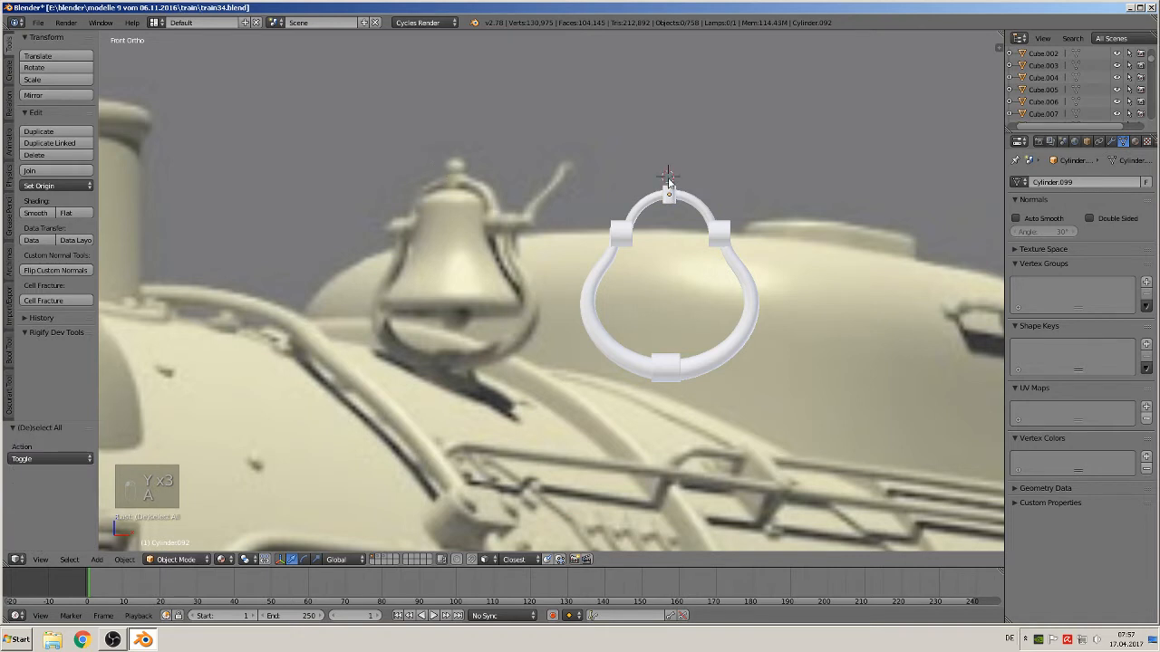
{"action": "left_click", "coordinate": [97, 560]}
{"action": "mouse_move", "coordinate": [119, 547]}
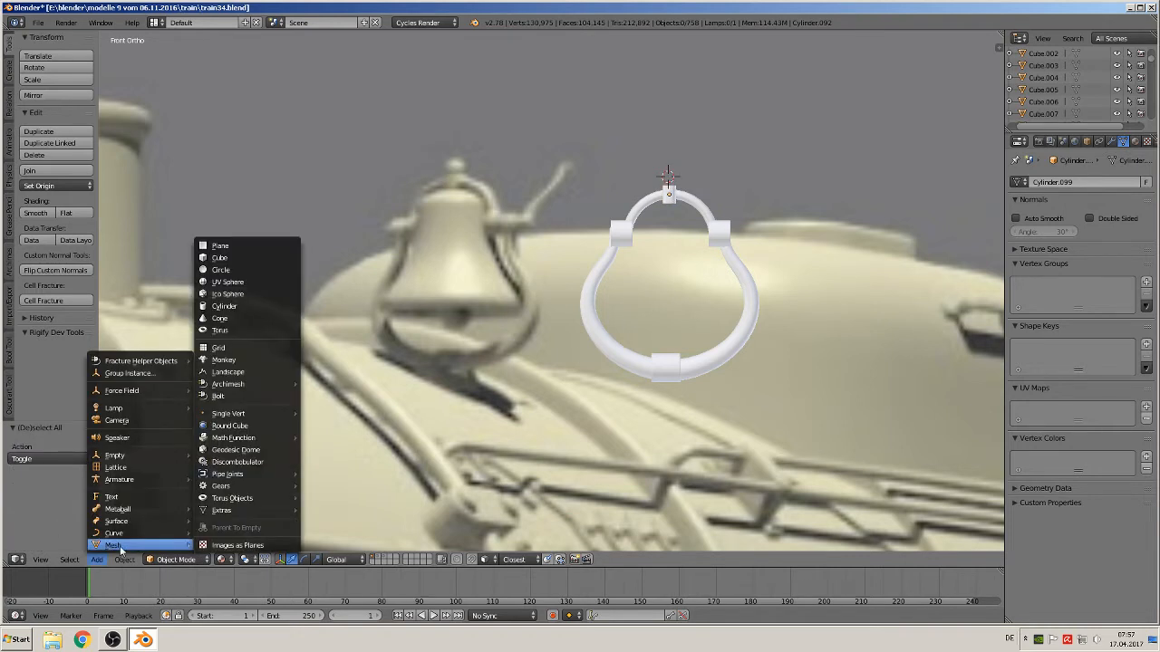
{"action": "left_click", "coordinate": [253, 284]}
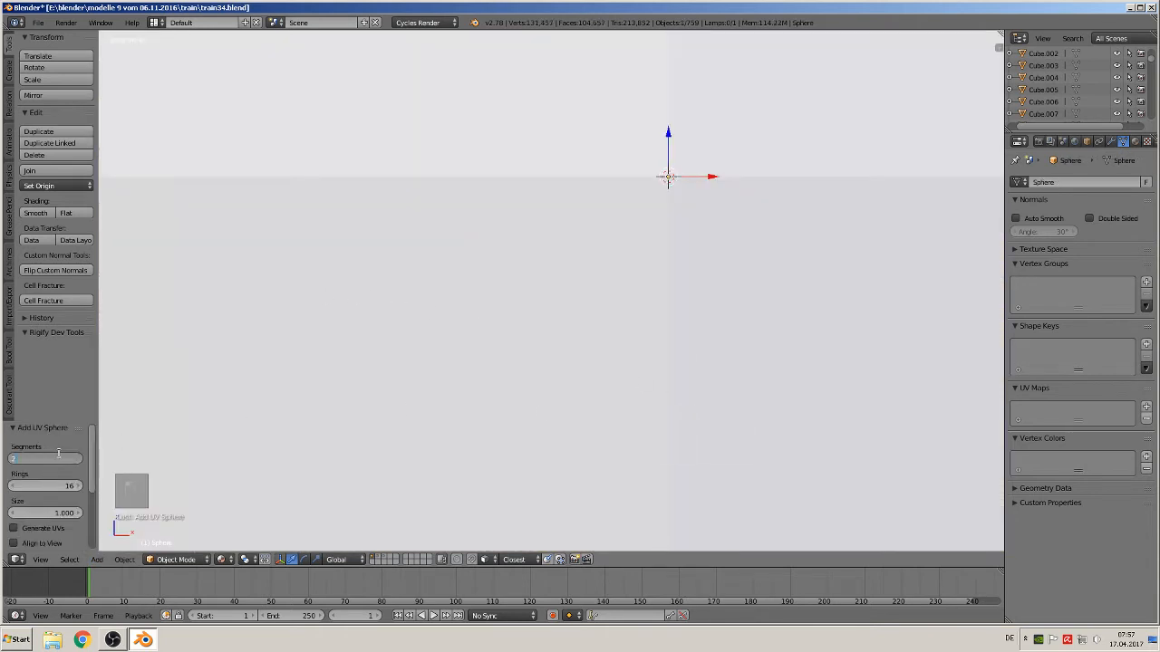
{"action": "key", "text": "Return"}
Scale the sphere down into a small knob sitting on top of the arch
{"action": "key", "text": "s"}
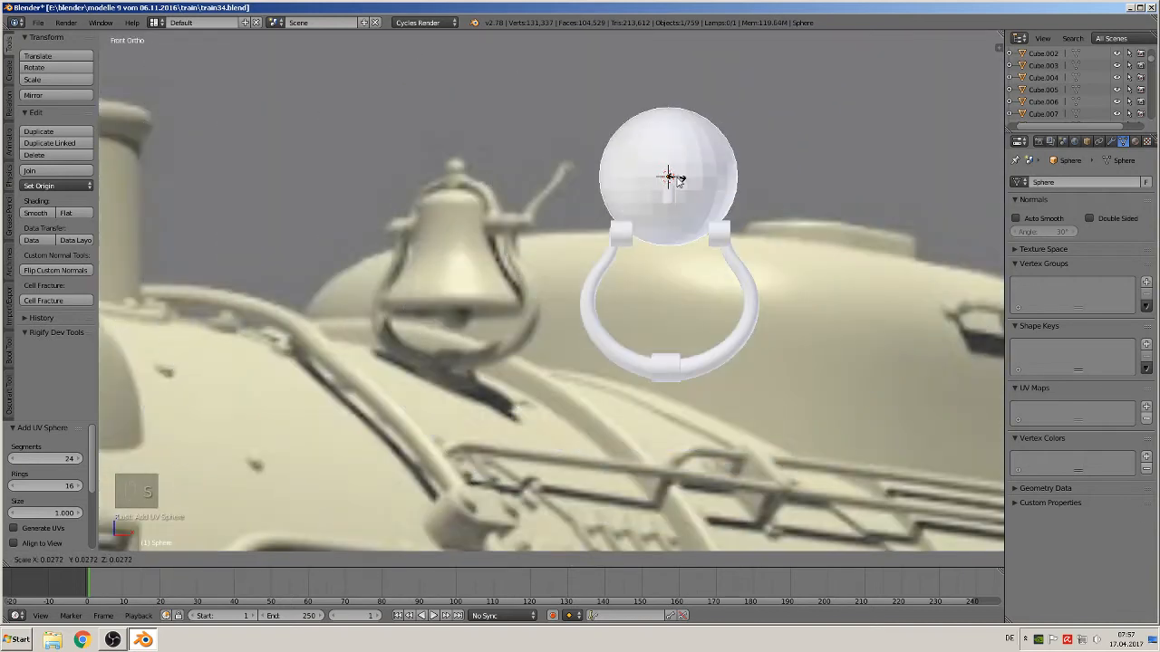
{"action": "left_click", "coordinate": [679, 179]}
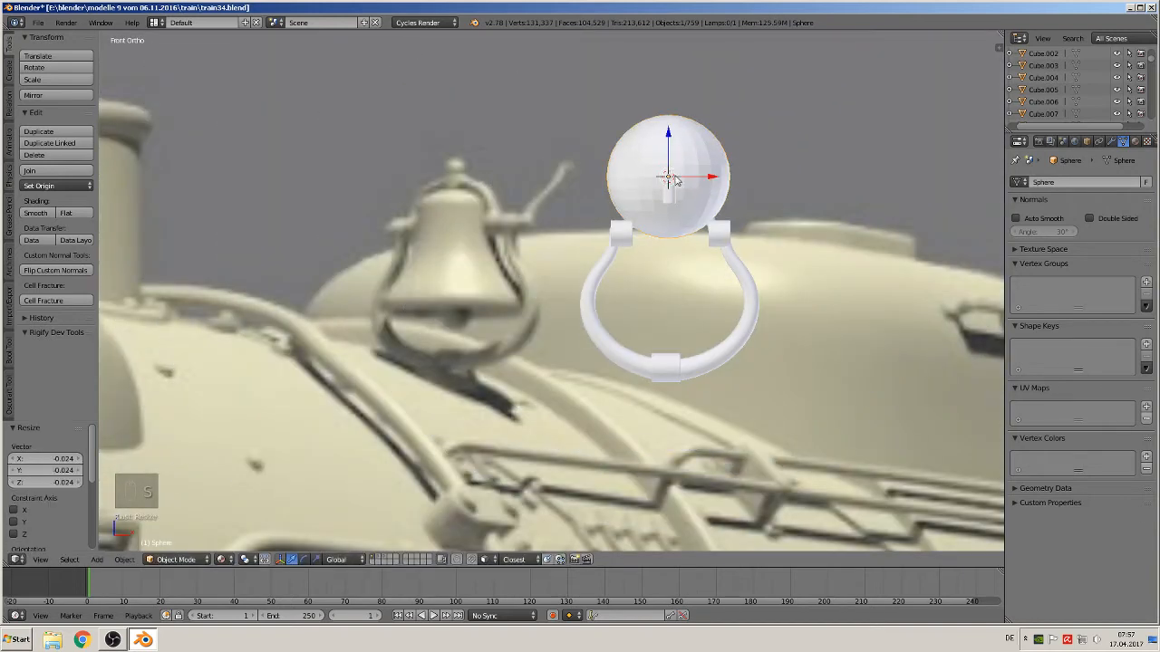
{"action": "key", "text": "s"}
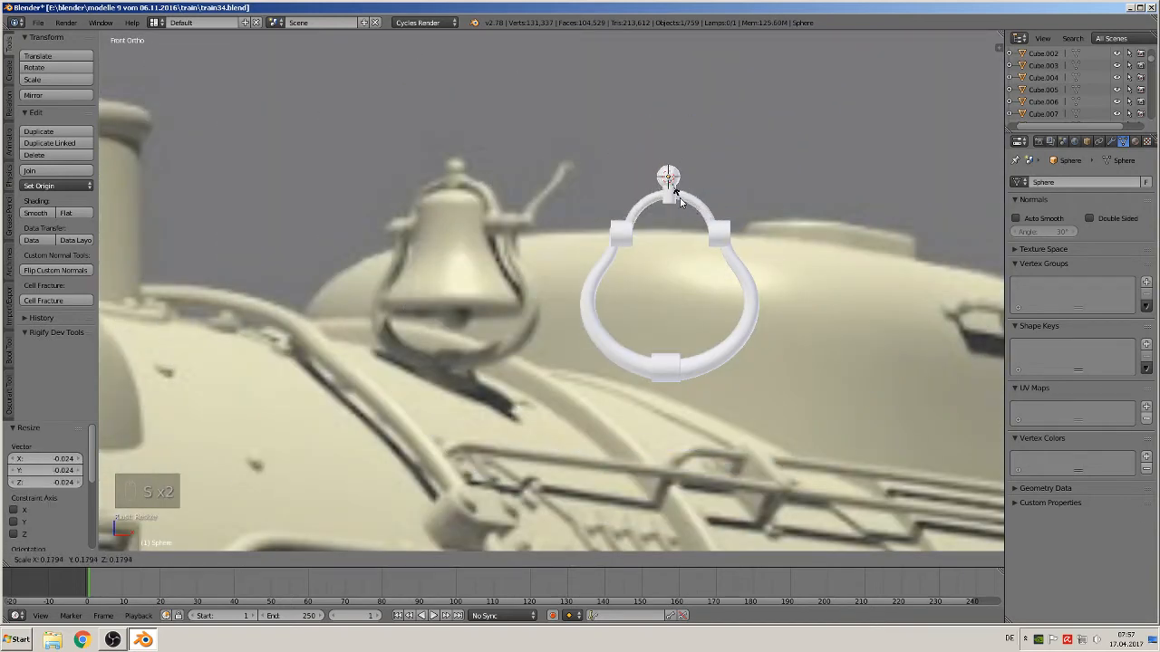
{"action": "left_click", "coordinate": [682, 203]}
{"action": "key", "text": "s"}
{"action": "left_click", "coordinate": [695, 221]}
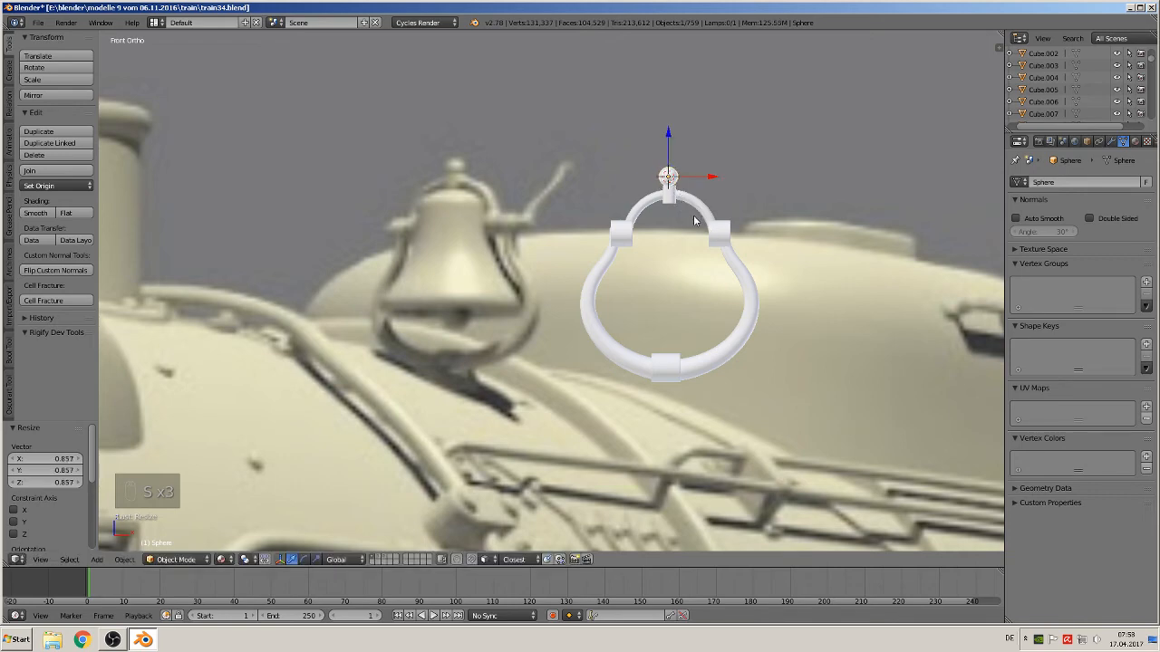
Nudge the knob into place on the apex collar and give it smooth shading
{"action": "scroll", "coordinate": [675, 155], "scroll_direction": "up", "scroll_amount": 3}
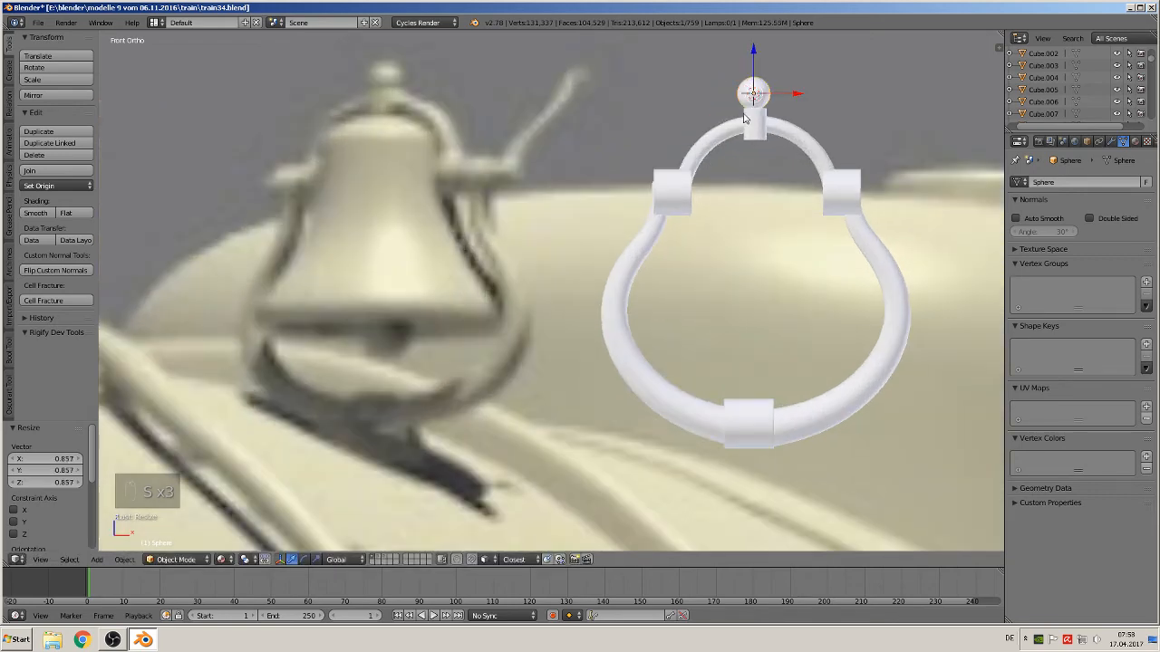
{"action": "key", "text": "g"}
{"action": "left_click", "coordinate": [743, 124]}
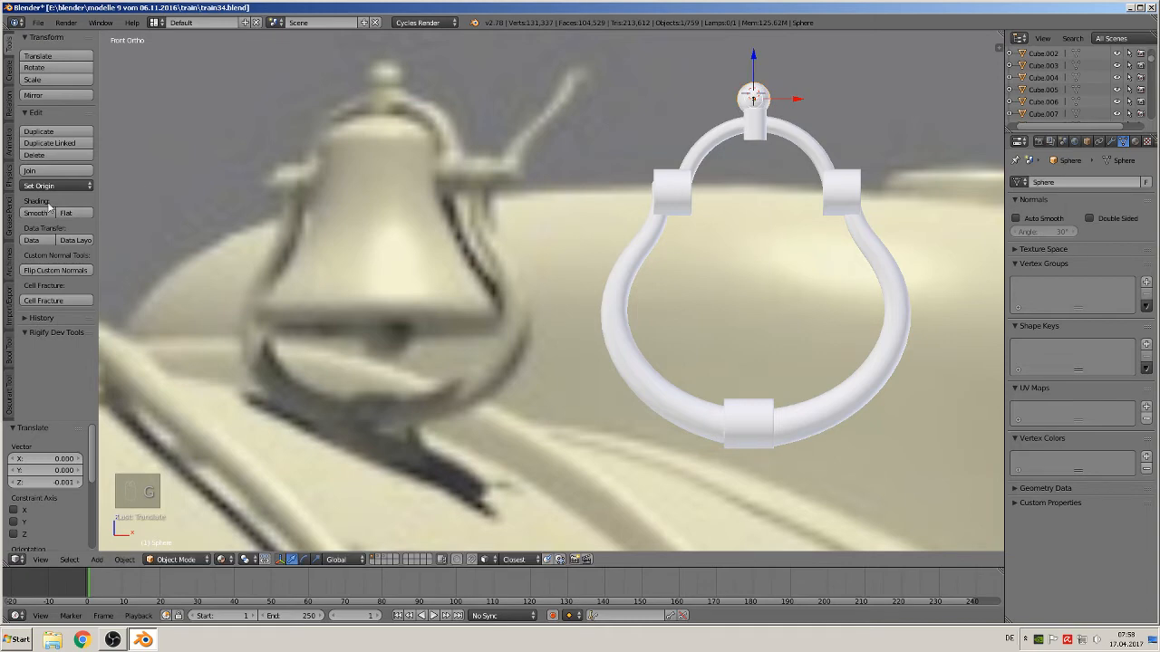
{"action": "left_click", "coordinate": [36, 213]}
Select the arch curve and, in top view, move it along Y by about -0.185
{"action": "key", "text": "a"}
{"action": "middle_click_drag", "start_coordinate": [637, 207], "coordinate": [658, 262]}
{"action": "scroll", "coordinate": [657, 262], "scroll_direction": "down", "scroll_amount": 2}
{"action": "right_click", "coordinate": [730, 198]}
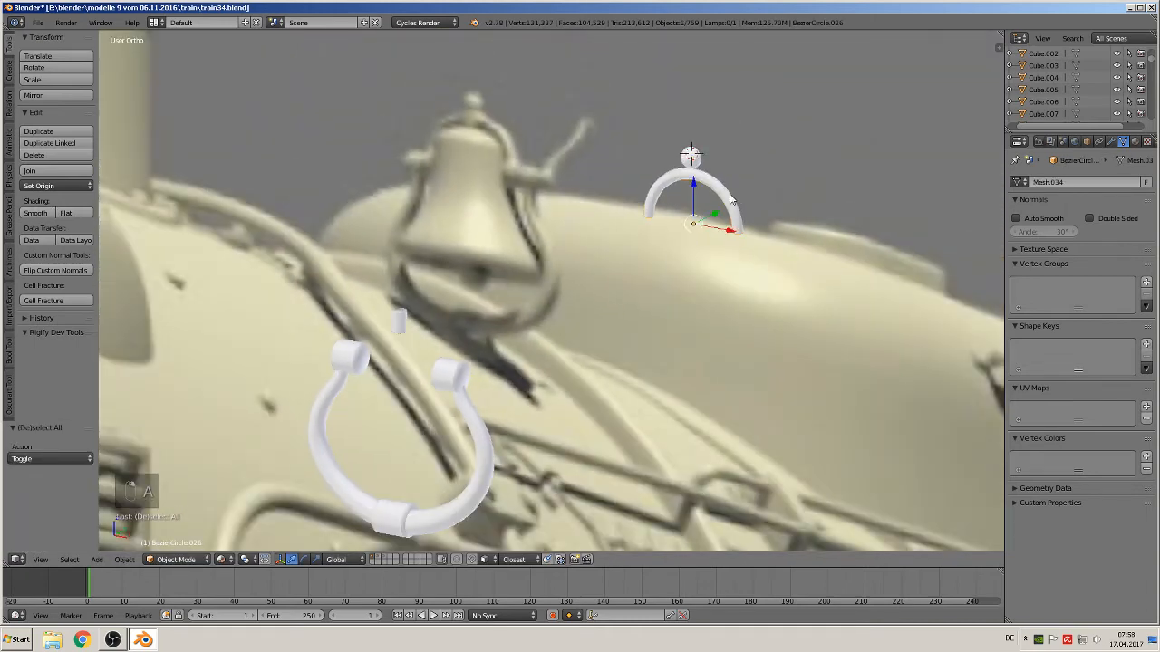
{"action": "key", "text": "KP_7"}
{"action": "key", "text": "KP_4"}
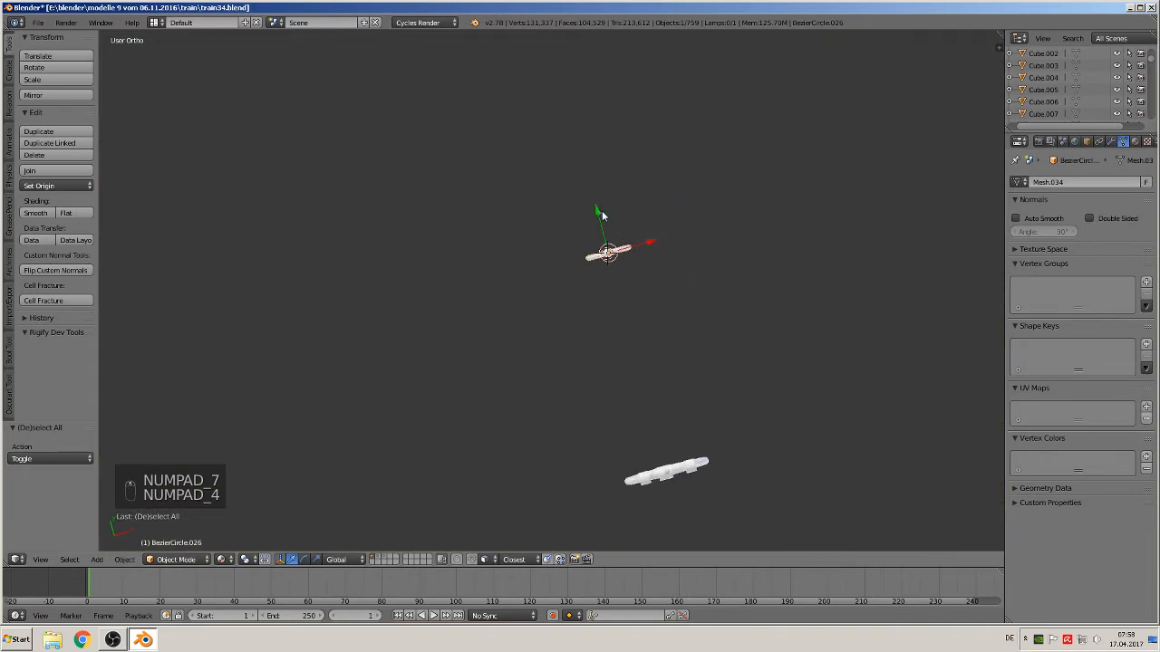
{"action": "left_click_drag", "start_coordinate": [602, 215], "coordinate": [659, 436]}
Select the zug3 object, set its origin to geometry and shift it along Y by about -0.08
{"action": "right_click", "coordinate": [606, 254]}
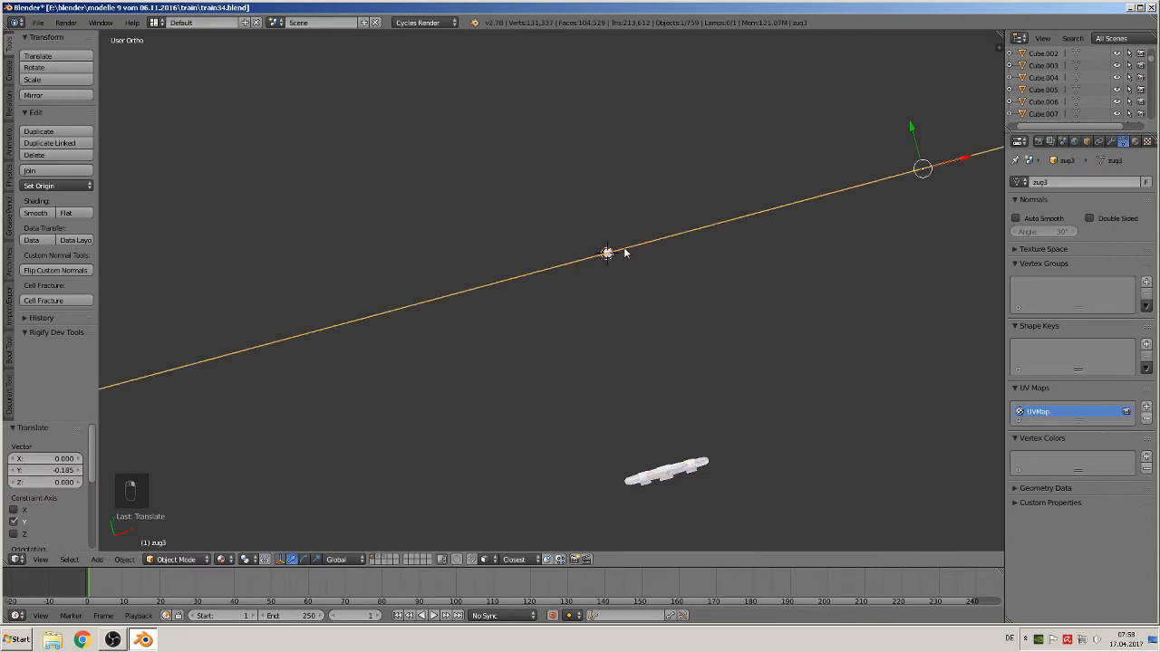
{"action": "left_click", "coordinate": [59, 187]}
{"action": "left_click", "coordinate": [80, 213]}
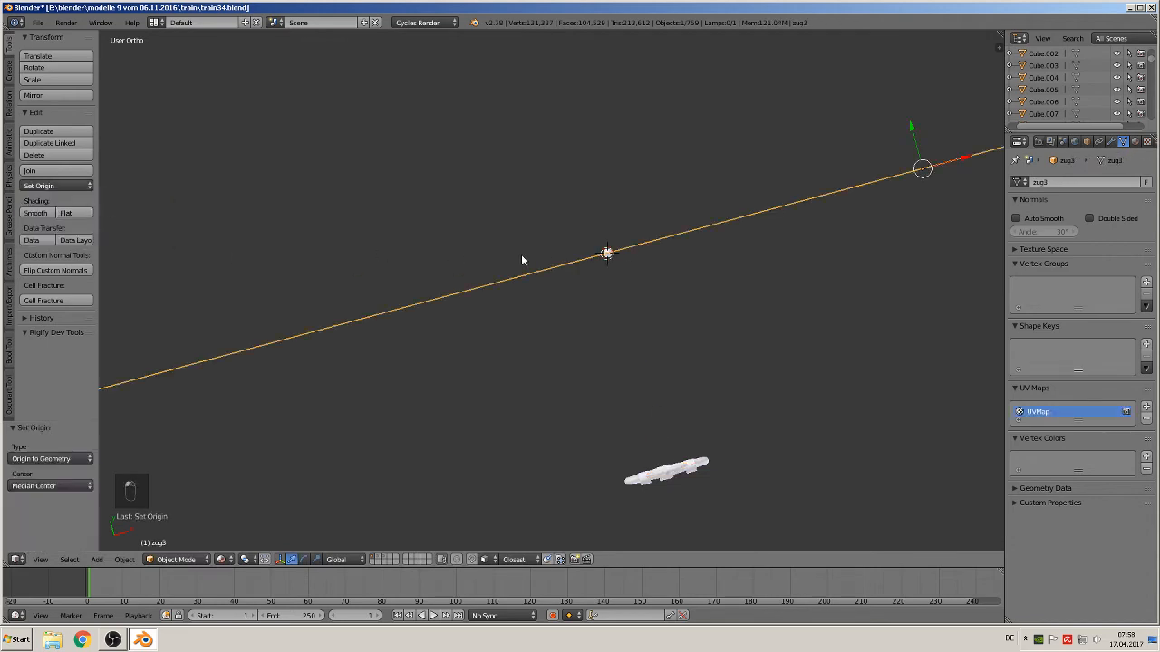
{"action": "left_click_drag", "start_coordinate": [900, 143], "coordinate": [939, 226]}
{"action": "middle_click_drag", "start_coordinate": [846, 280], "coordinate": [821, 278]}
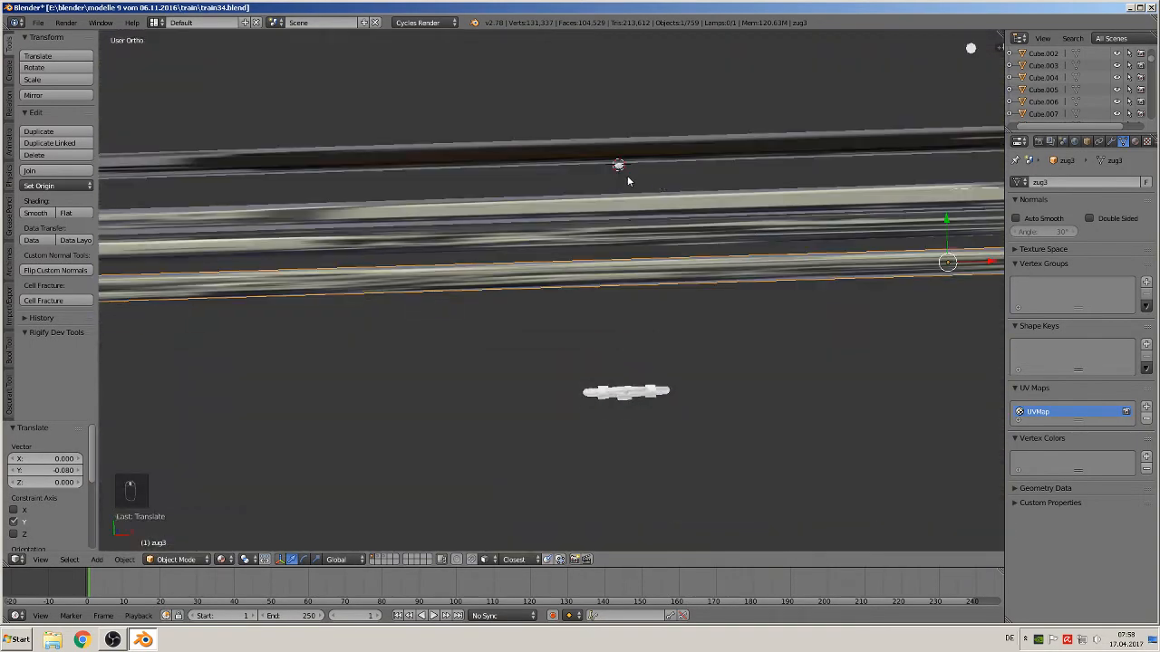
Move the knob along Y by about -0.186 to line it up with the arch
{"action": "right_click", "coordinate": [619, 172]}
{"action": "left_click_drag", "start_coordinate": [619, 124], "coordinate": [635, 344]}
{"action": "key", "text": "KP_1"}
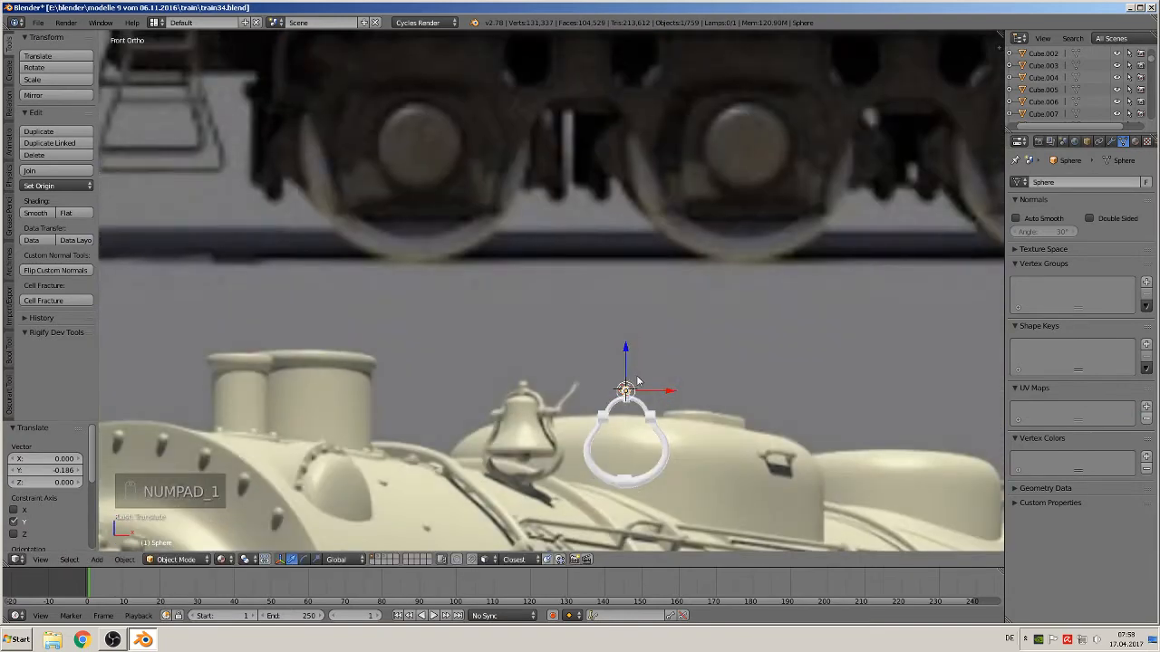
Move the left joint collar along Y to align it with the arch's depth
{"action": "scroll", "coordinate": [637, 379], "scroll_direction": "up", "scroll_amount": 4}
{"action": "middle_click_drag", "start_coordinate": [711, 430], "coordinate": [473, 155], "text": "shift"}
{"action": "scroll", "coordinate": [473, 155], "scroll_direction": "up", "scroll_amount": 3}
{"action": "left_click_drag", "start_coordinate": [518, 196], "coordinate": [513, 190]}
{"action": "key", "text": "a"}
{"action": "scroll", "coordinate": [508, 325], "scroll_direction": "down", "scroll_amount": 1}
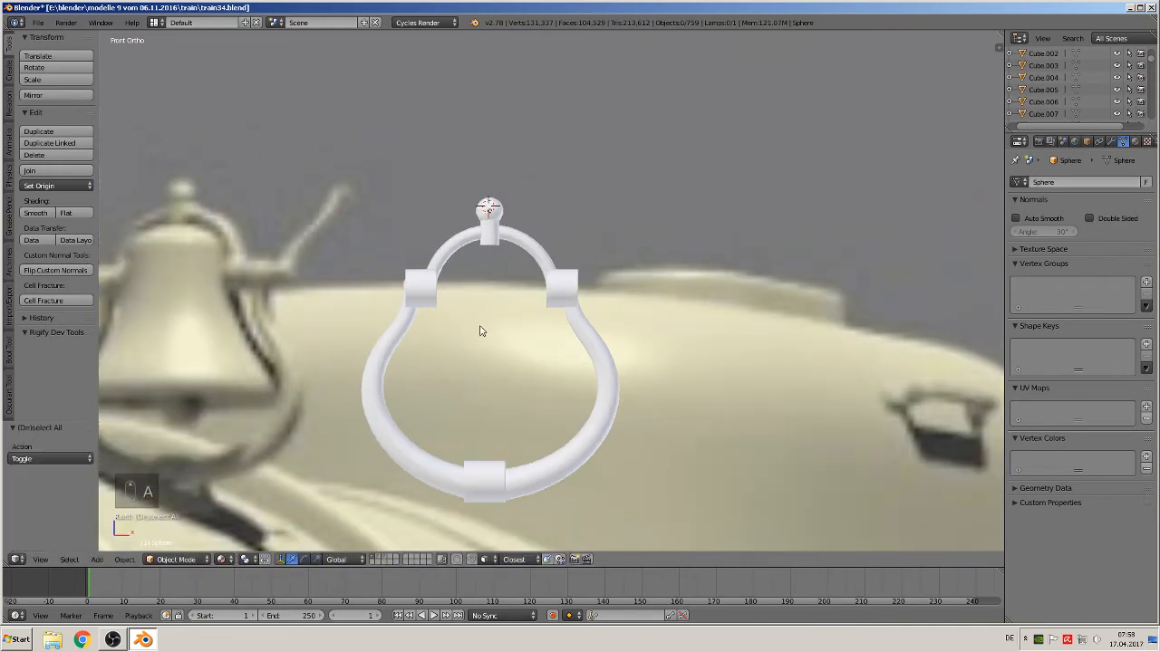
{"action": "middle_click_drag", "start_coordinate": [480, 331], "coordinate": [514, 303]}
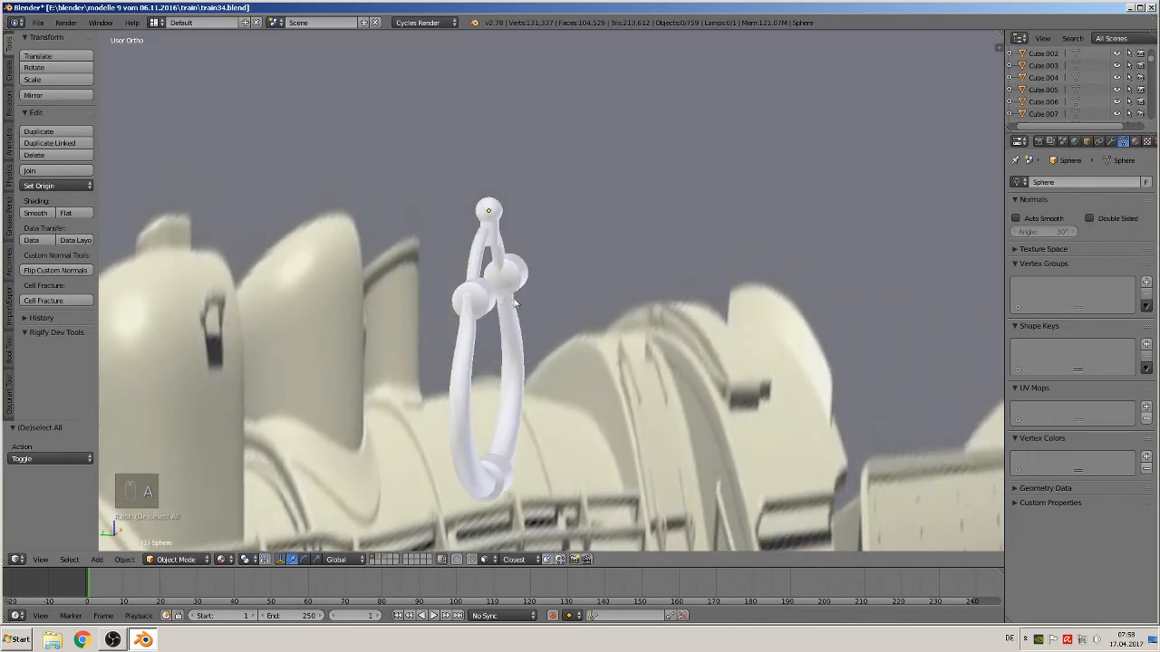
{"action": "right_click", "coordinate": [486, 297]}
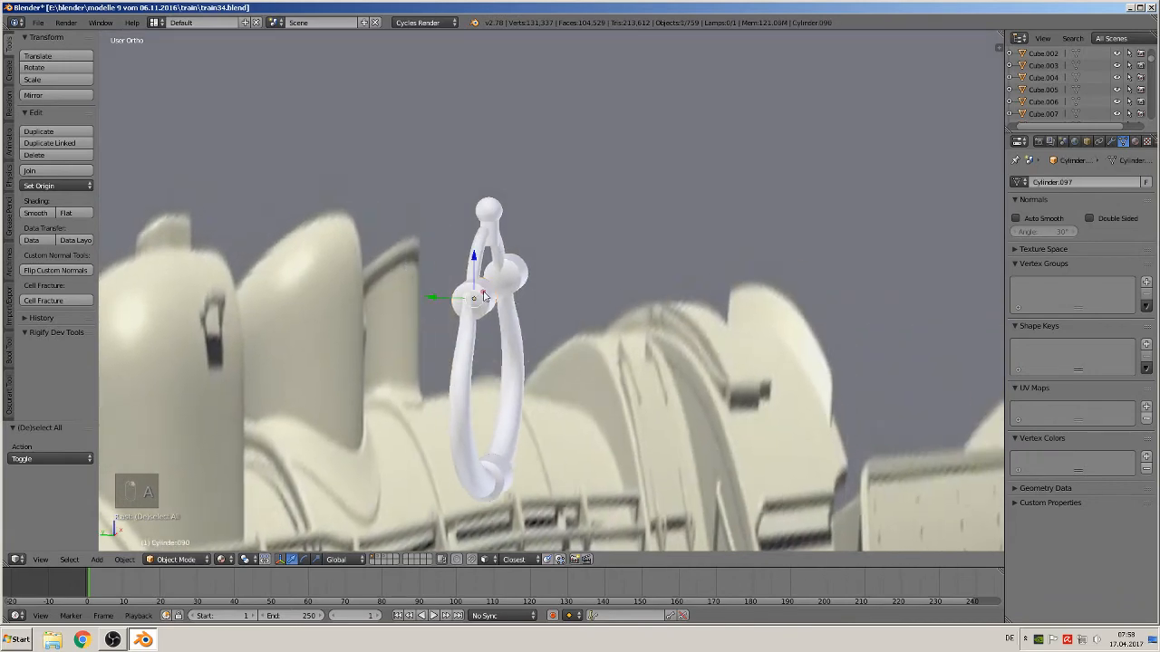
{"action": "key", "text": "g"}
{"action": "key", "text": "y"}
{"action": "left_click", "coordinate": [453, 301]}
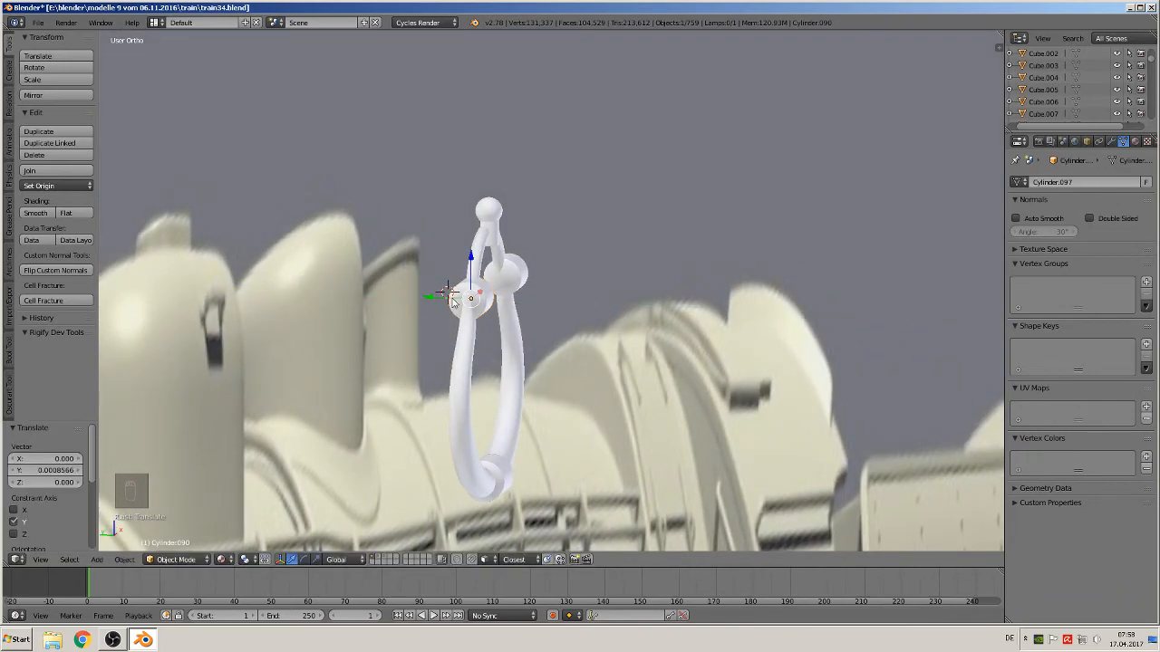
{"action": "middle_click_drag", "start_coordinate": [453, 302], "coordinate": [494, 302]}
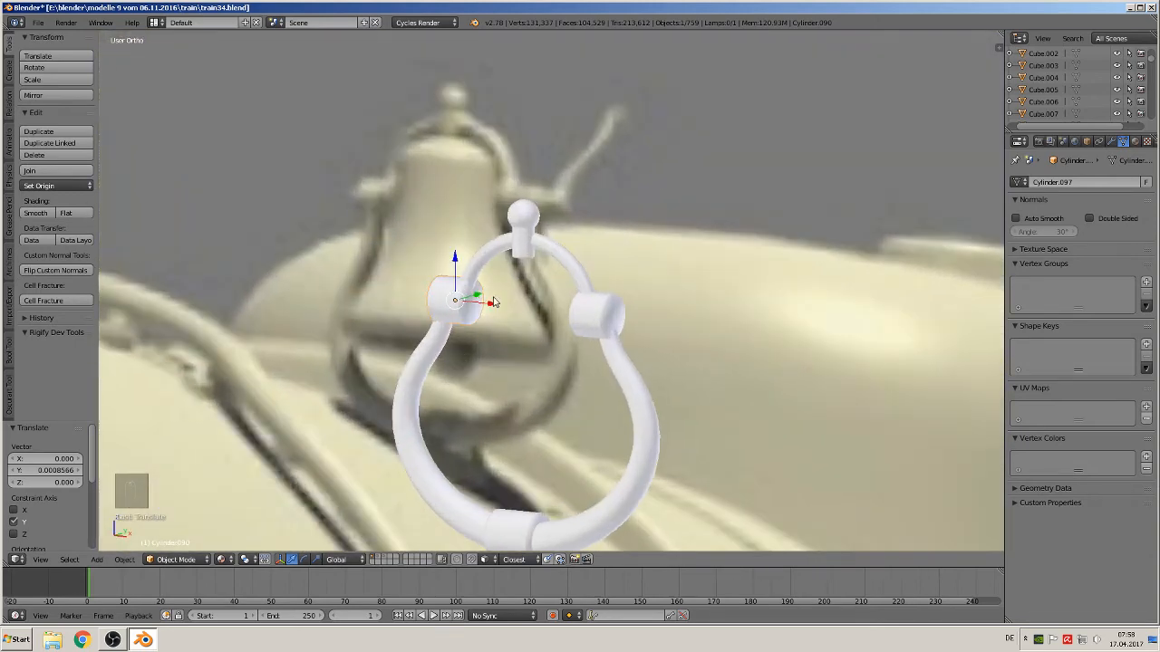
In Edit Mode, select faces of the left joint collar and shade them flat
{"action": "key", "text": "Tab"}
{"action": "left_click", "coordinate": [376, 561]}
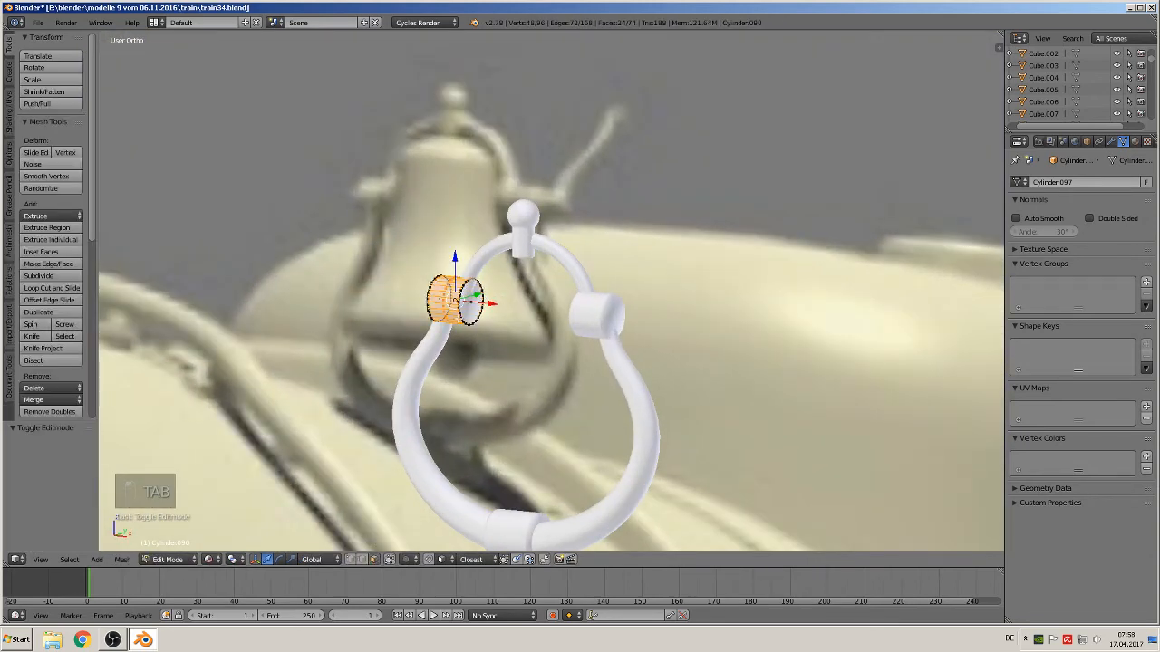
{"action": "right_click", "coordinate": [470, 303]}
{"action": "middle_click_drag", "start_coordinate": [467, 338], "coordinate": [451, 310]}
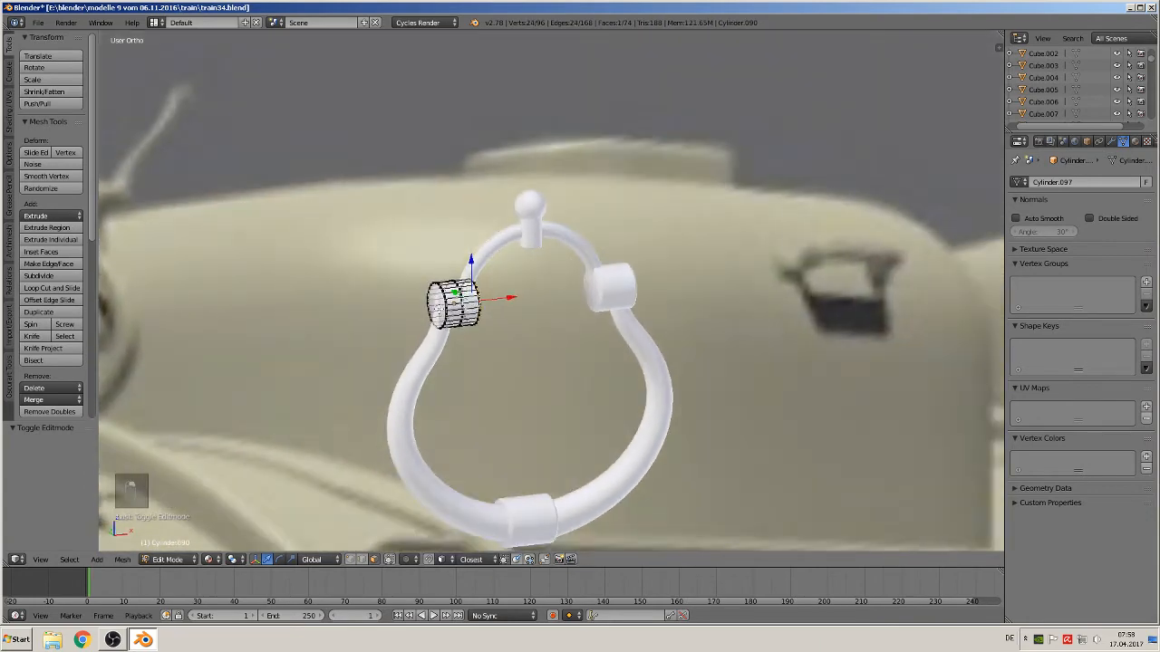
{"action": "right_click", "coordinate": [438, 306], "text": "shift"}
{"action": "left_click", "coordinate": [10, 117]}
{"action": "left_click", "coordinate": [65, 68]}
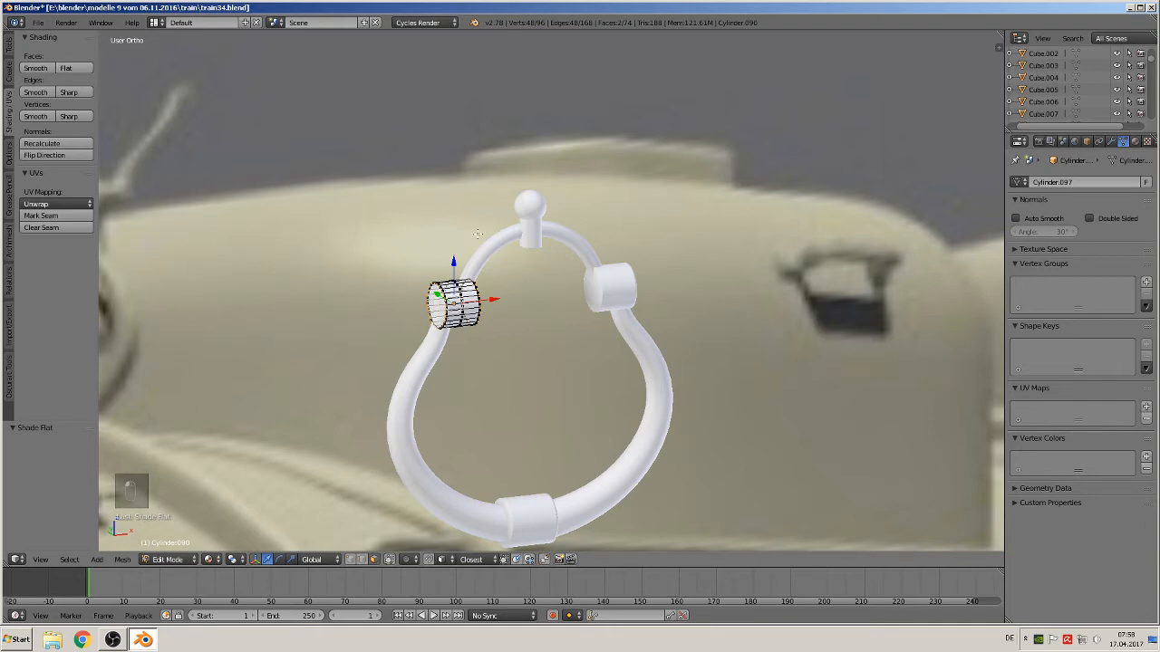
Open the right joint collar in Edit Mode to inspect its faces, then return to Object Mode
{"action": "mouse_move", "coordinate": [507, 272]}
{"action": "middle_mouse_down"}
{"action": "mouse_move", "coordinate": [581, 324]}
{"action": "mouse_move", "coordinate": [700, 312]}
{"action": "middle_mouse_up"}
{"action": "key", "text": "Tab"}
{"action": "right_click", "coordinate": [613, 290]}
{"action": "key", "text": "Tab"}
{"action": "right_click", "coordinate": [628, 299], "text": "shift"}
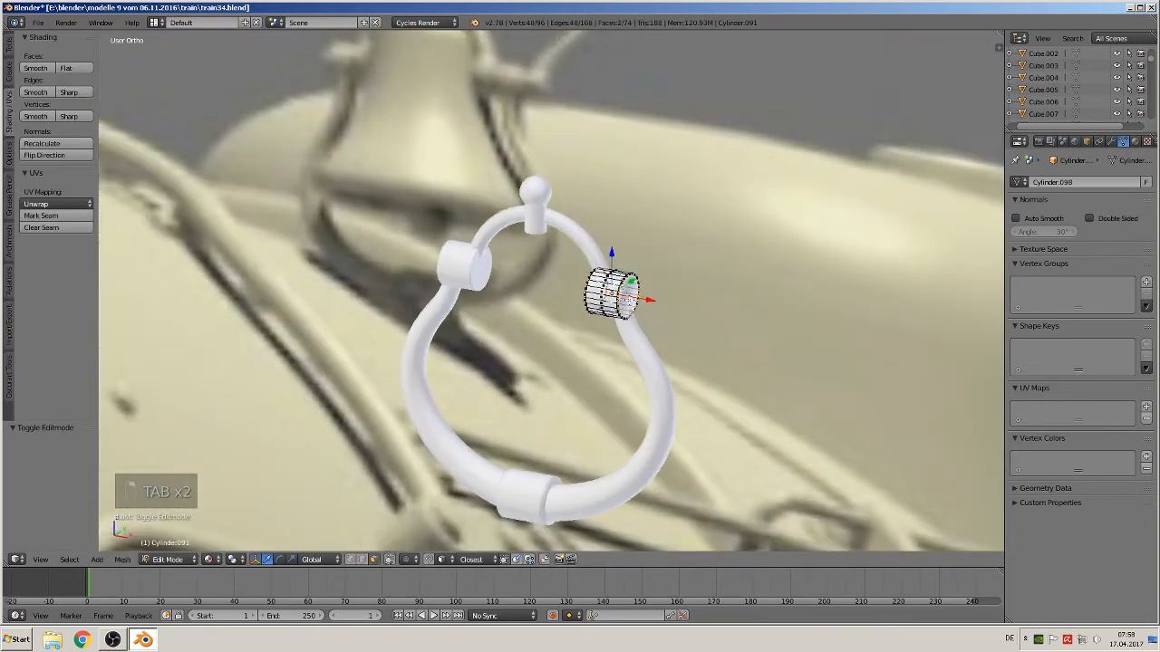
{"action": "key", "text": "Tab"}
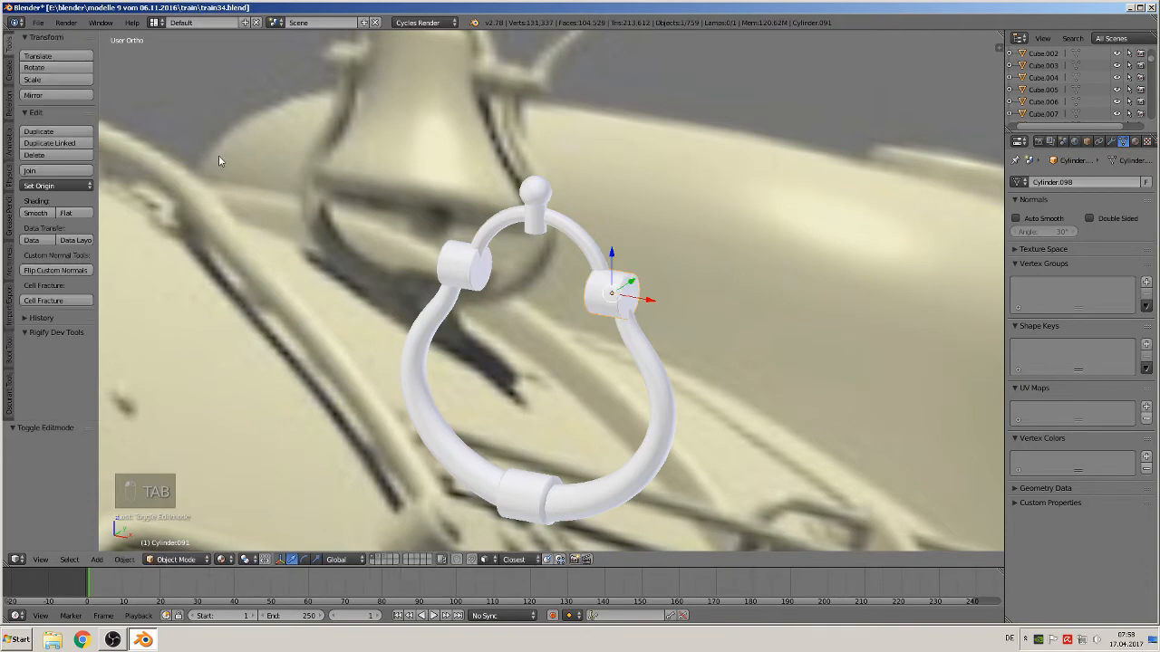
{"action": "key", "text": "KP_1"}
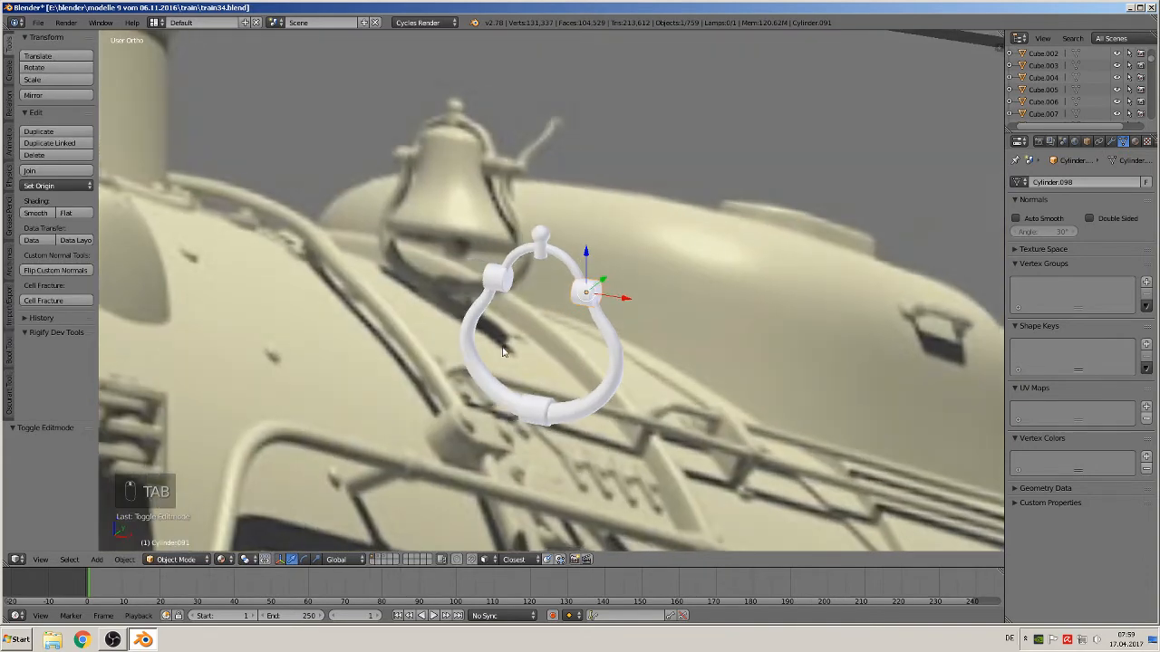
{"action": "key", "text": "a"}
{"action": "key", "text": "a"}
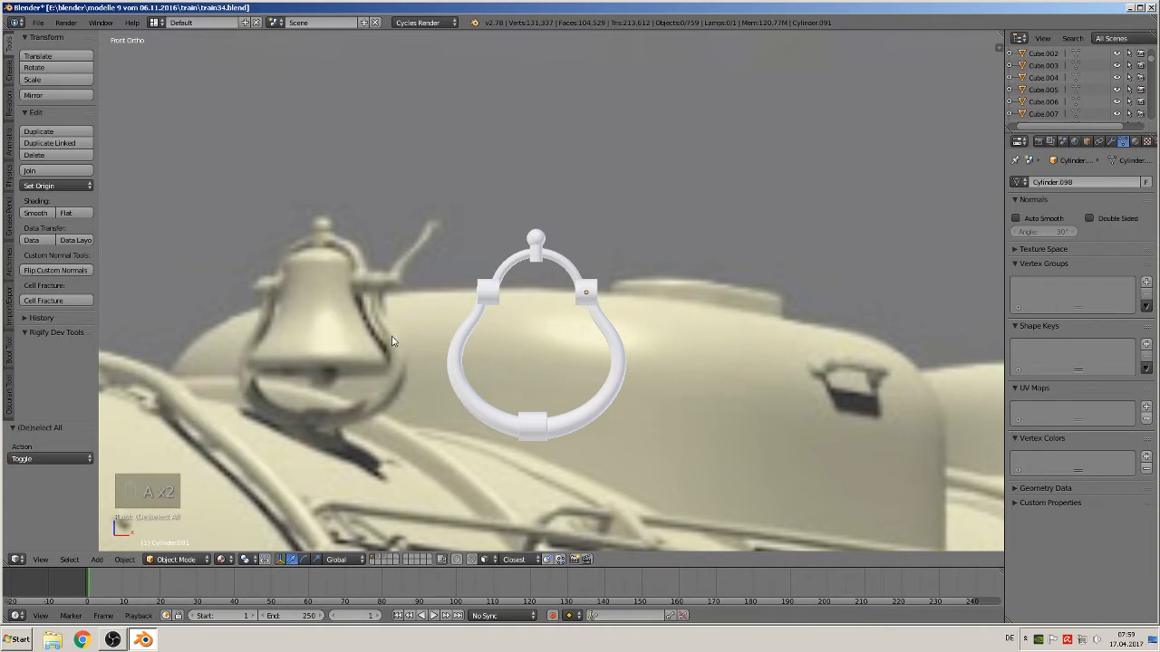
{"action": "middle_click_drag", "start_coordinate": [426, 406], "coordinate": [600, 363], "text": "shift"}
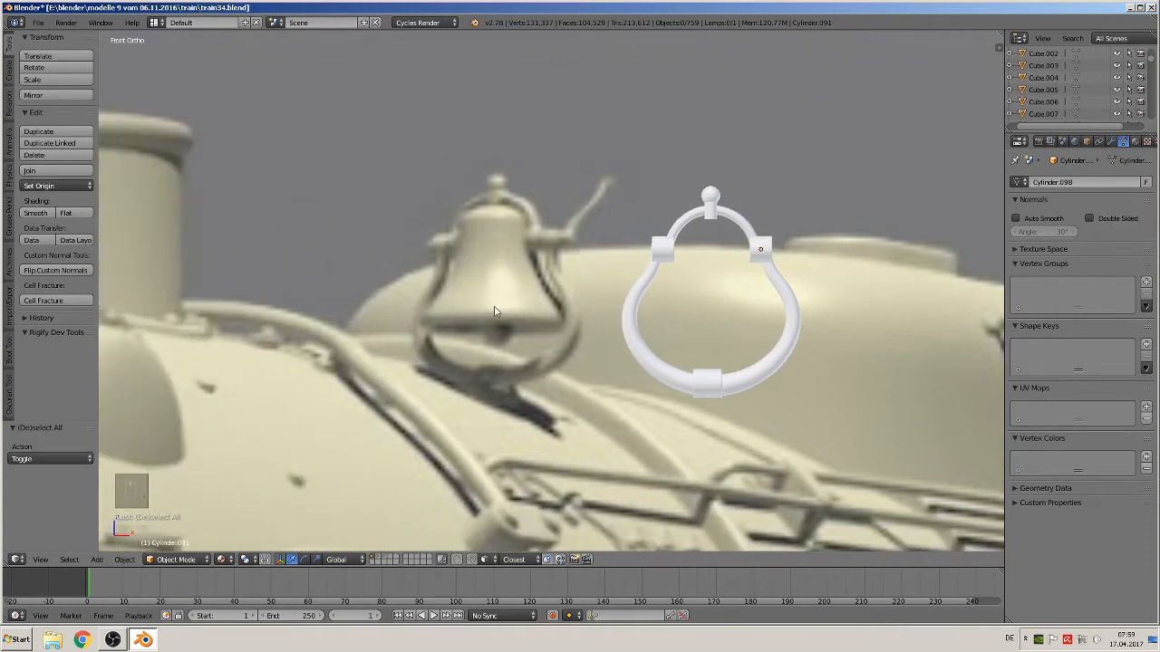
Set the 3D cursor on the reference bell, add a cube there and scale it down small
{"action": "left_click", "coordinate": [495, 274]}
{"action": "left_click", "coordinate": [96, 560]}
{"action": "mouse_move", "coordinate": [118, 547]}
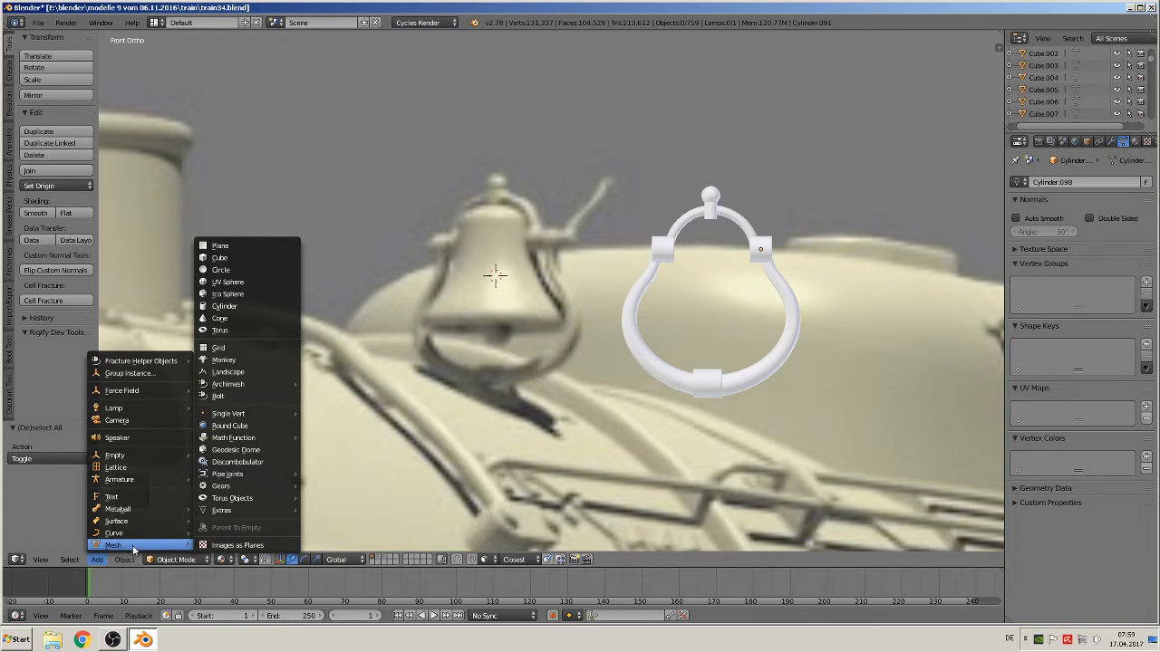
{"action": "left_click", "coordinate": [217, 258]}
{"action": "key", "text": "s"}
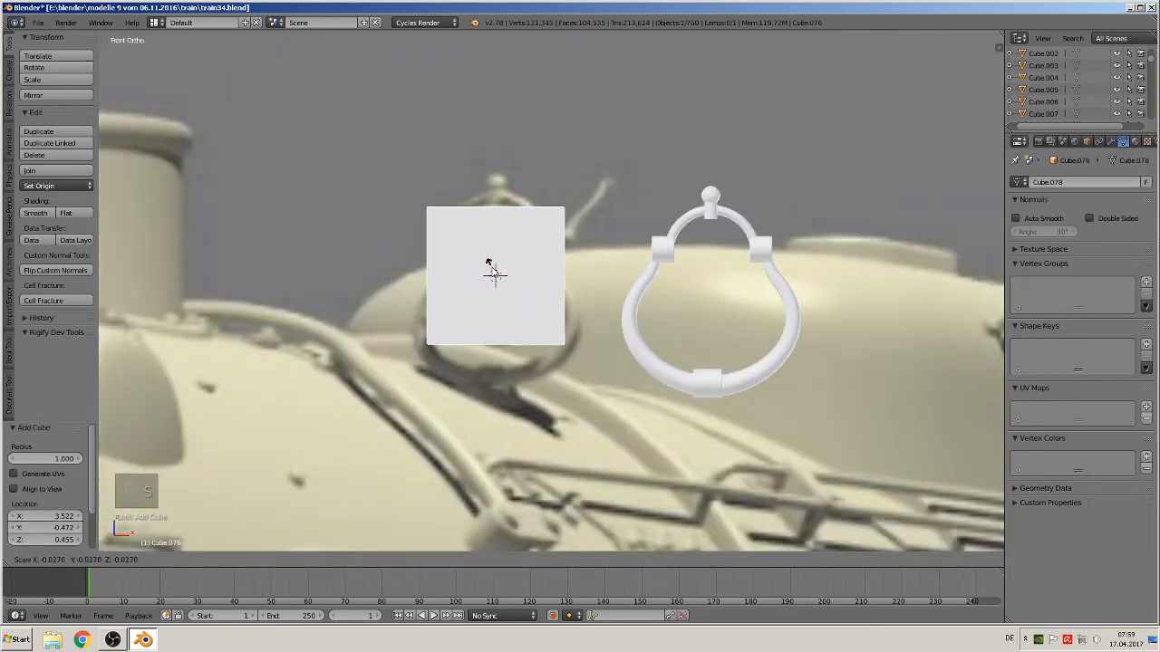
{"action": "left_click", "coordinate": [493, 266]}
Move the cube down along Z to the bell's base and scale it to about 0.272
{"action": "key", "text": "g"}
{"action": "key", "text": "z"}
{"action": "left_click", "coordinate": [576, 357]}
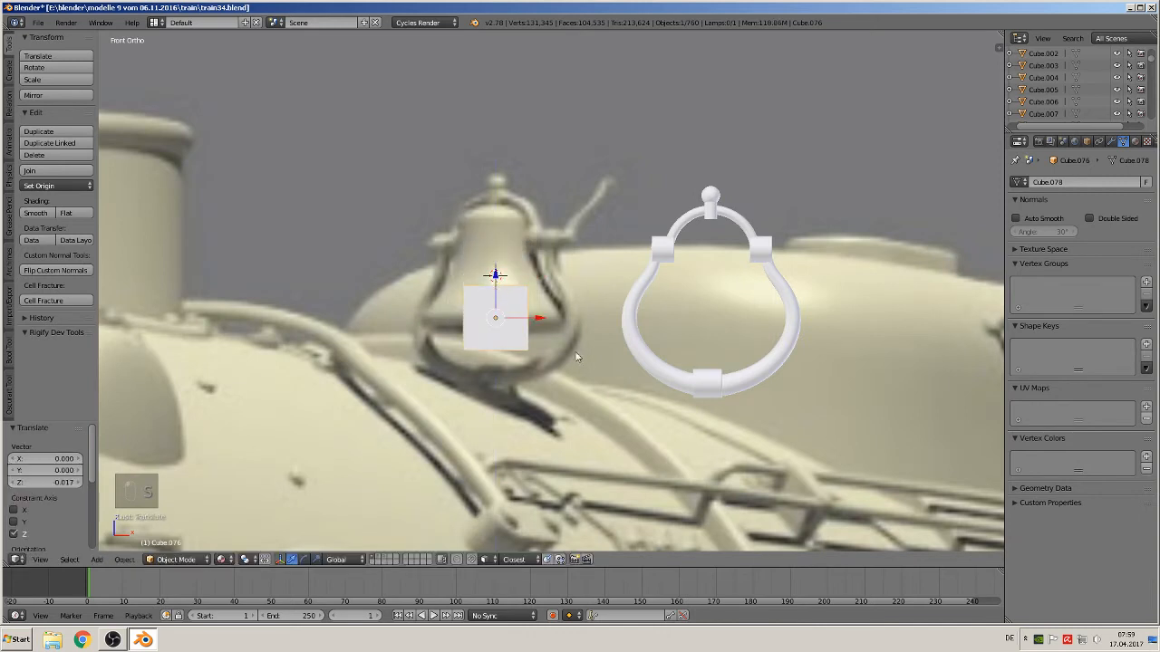
{"action": "key", "text": "s"}
{"action": "left_click", "coordinate": [526, 328]}
{"action": "key", "text": "s"}
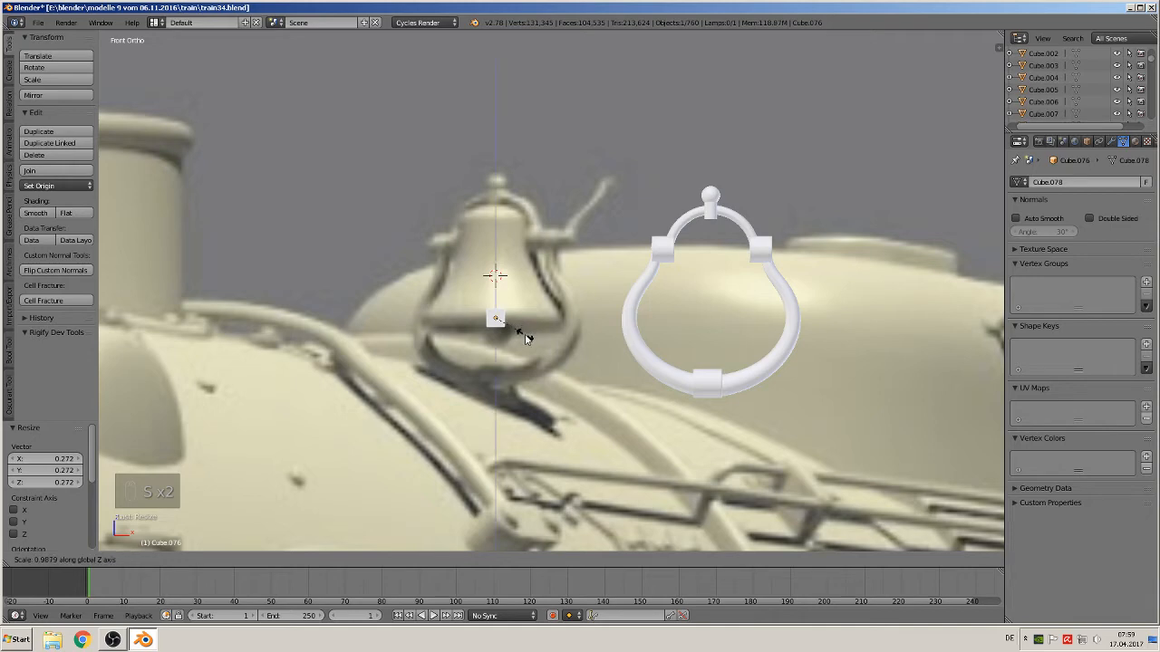
{"action": "right_click", "coordinate": [527, 337]}
Move the cube along Y to the bell's depth and scale it up to roughly the bell's width
{"action": "middle_click_drag", "start_coordinate": [533, 355], "coordinate": [483, 437]}
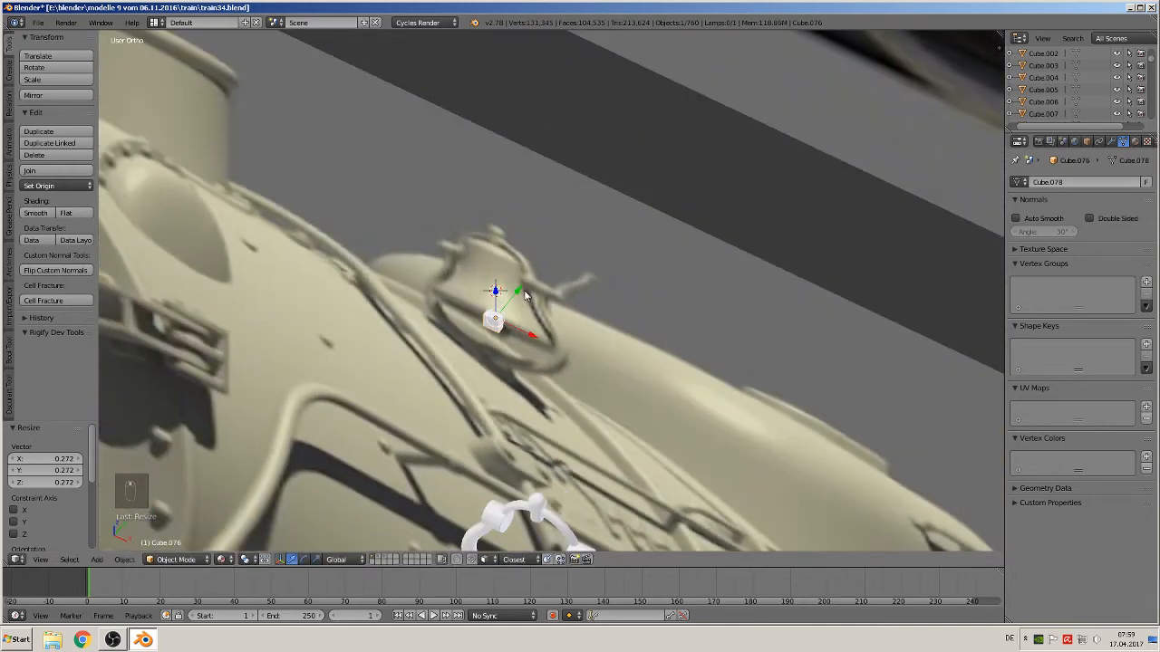
{"action": "key", "text": "g"}
{"action": "key", "text": "y"}
{"action": "left_click", "coordinate": [416, 508]}
{"action": "key", "text": "s"}
{"action": "left_click", "coordinate": [958, 550]}
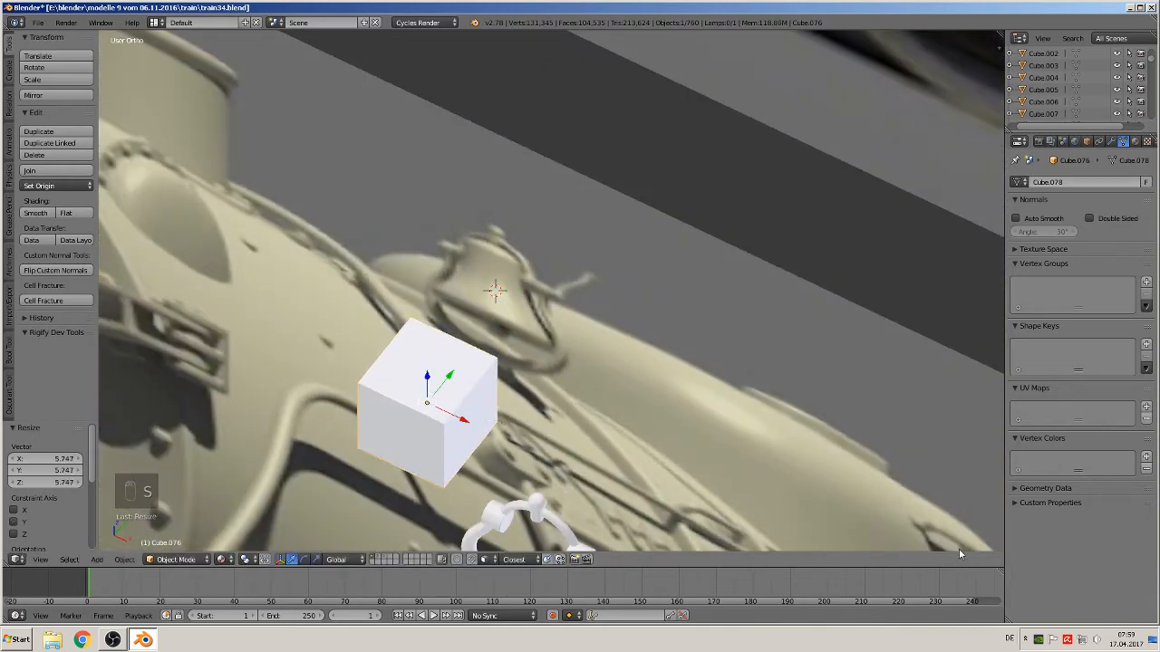
{"action": "key", "text": "KP_1"}
{"action": "key", "text": "s"}
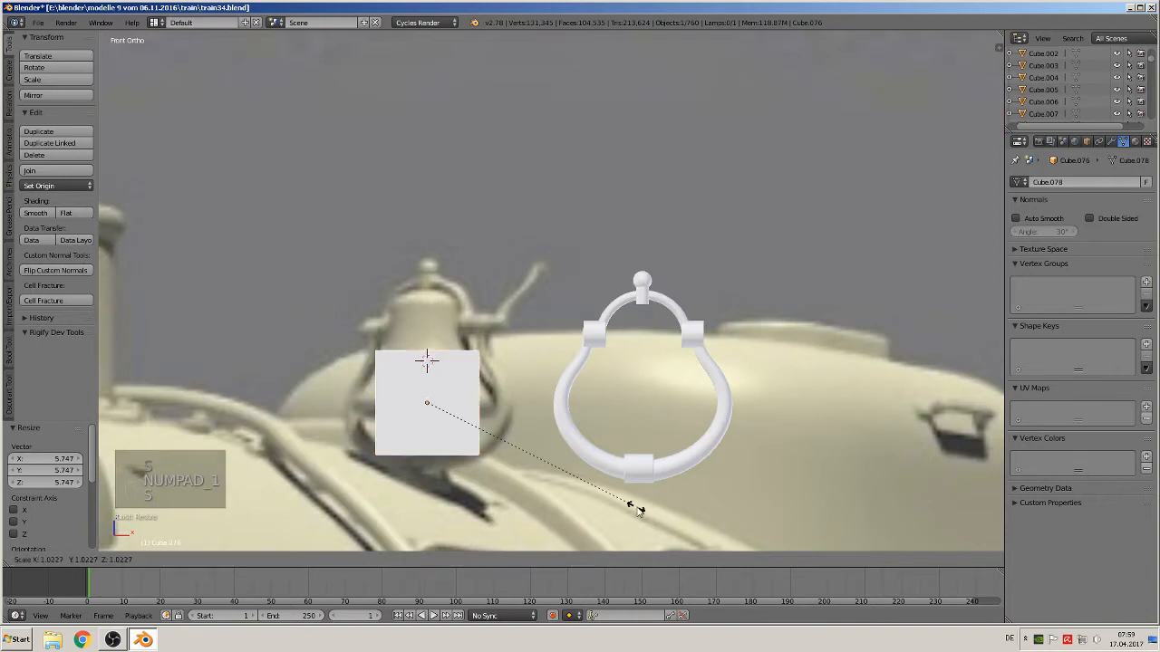
{"action": "left_click", "coordinate": [696, 531]}
Flatten the cube along Z into a thin slab at the bell's base
{"action": "key", "text": "s"}
{"action": "key", "text": "z"}
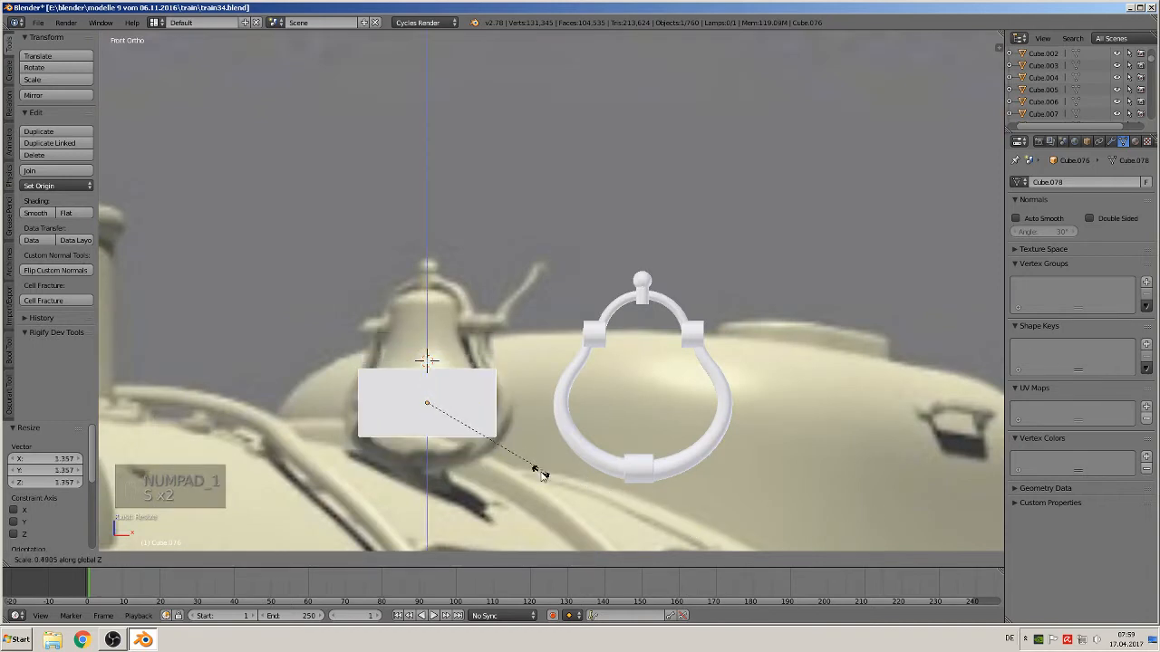
{"action": "left_click", "coordinate": [465, 423]}
{"action": "middle_click_drag", "start_coordinate": [465, 423], "coordinate": [466, 425]}
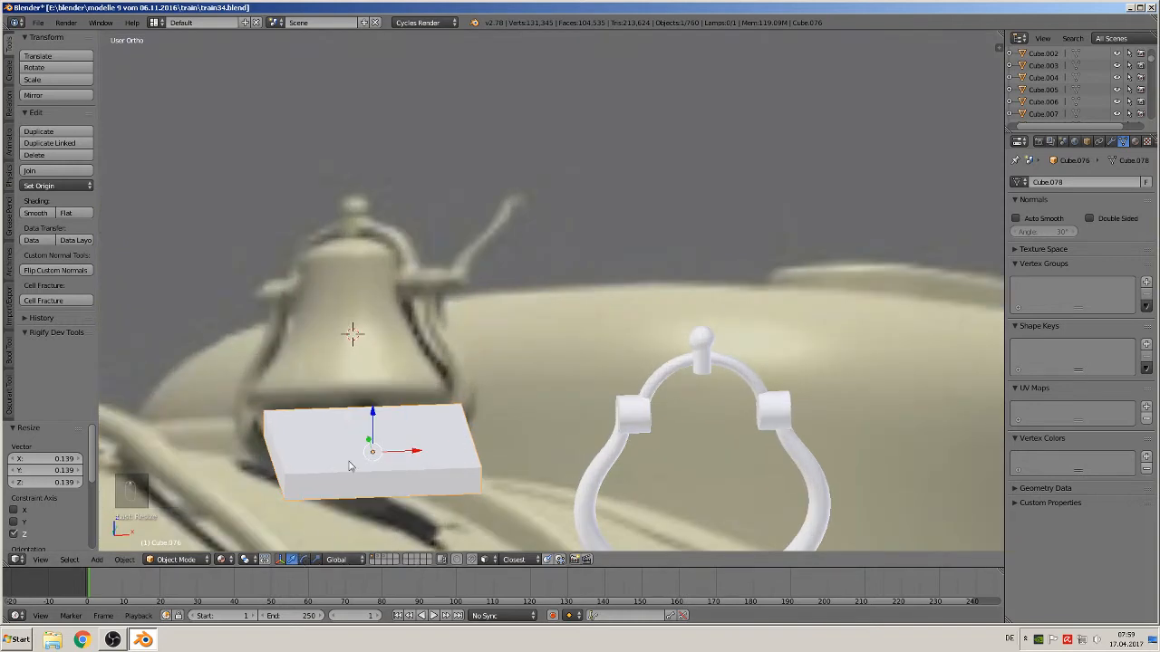
In Edit Mode, extrude the slab's top face upward and scale it to about 0.413 to form a tapered block
{"action": "key", "text": "Tab"}
{"action": "right_click", "coordinate": [375, 432]}
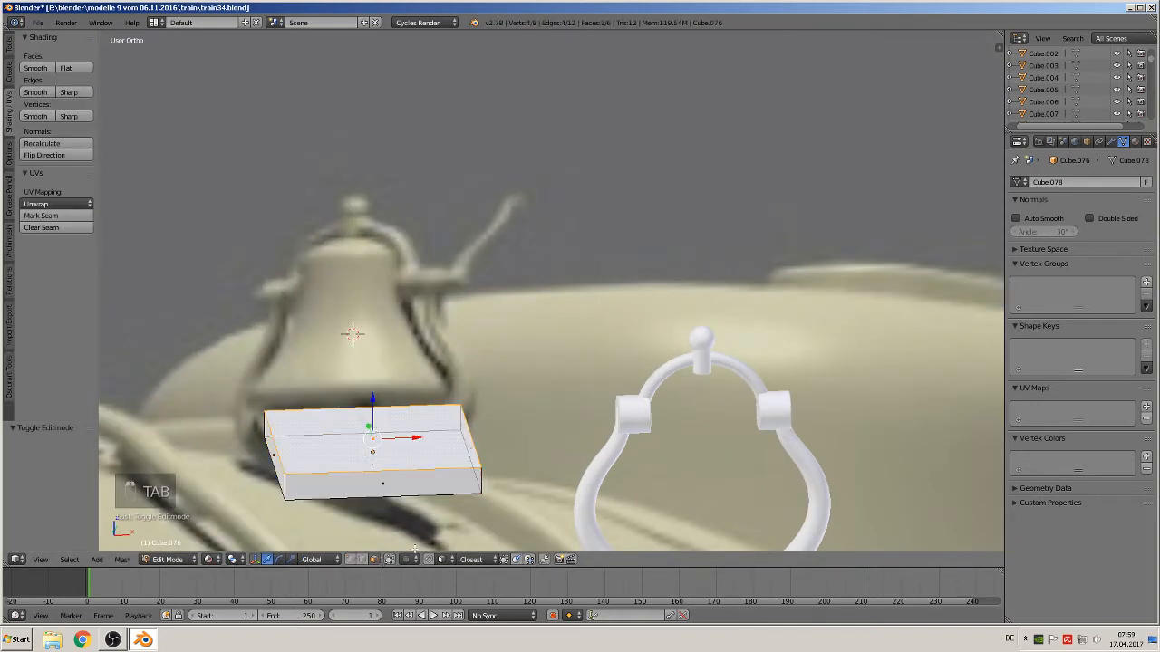
{"action": "key", "text": "KP_1"}
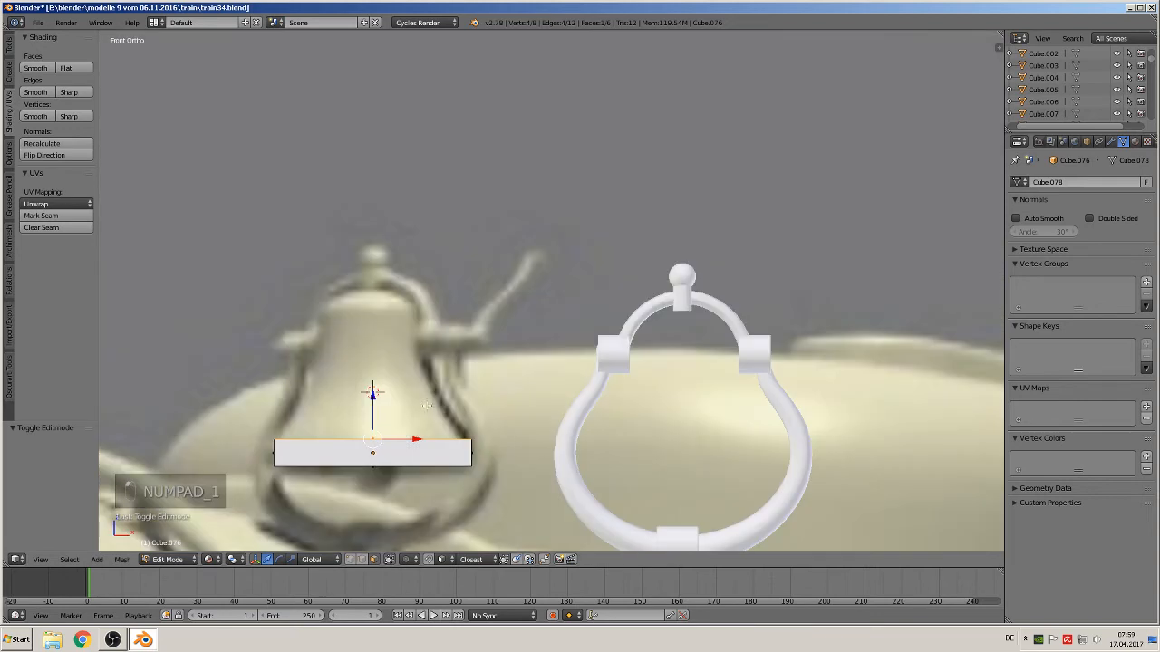
{"action": "key", "text": "e"}
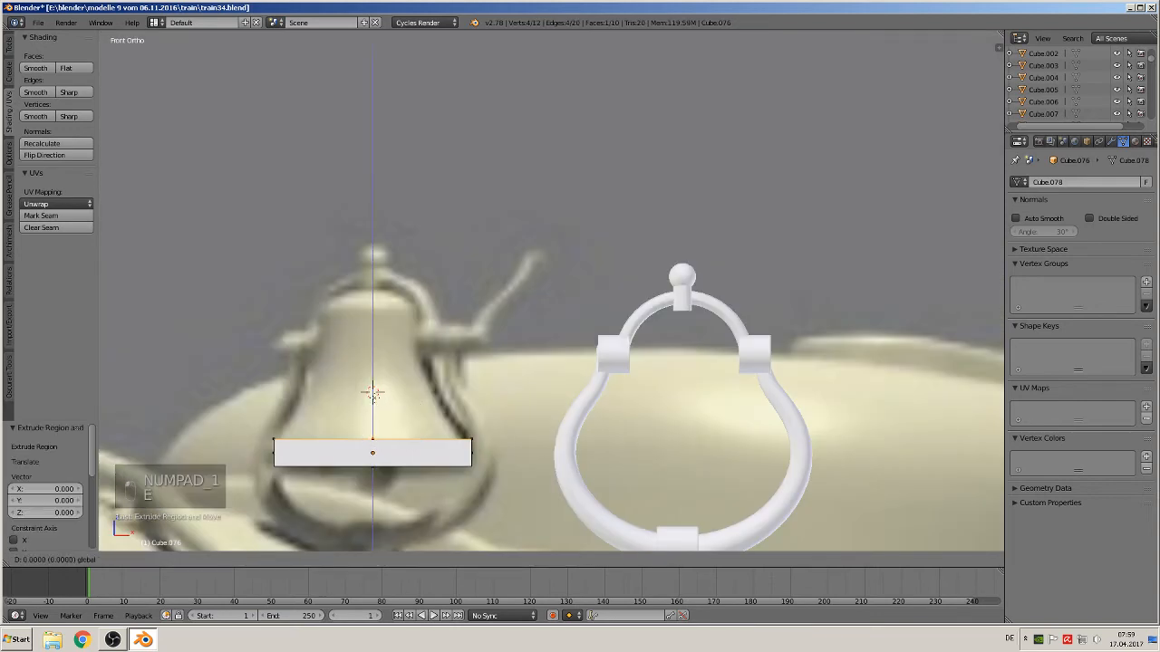
{"action": "left_click", "coordinate": [549, 360]}
{"action": "key", "text": "s"}
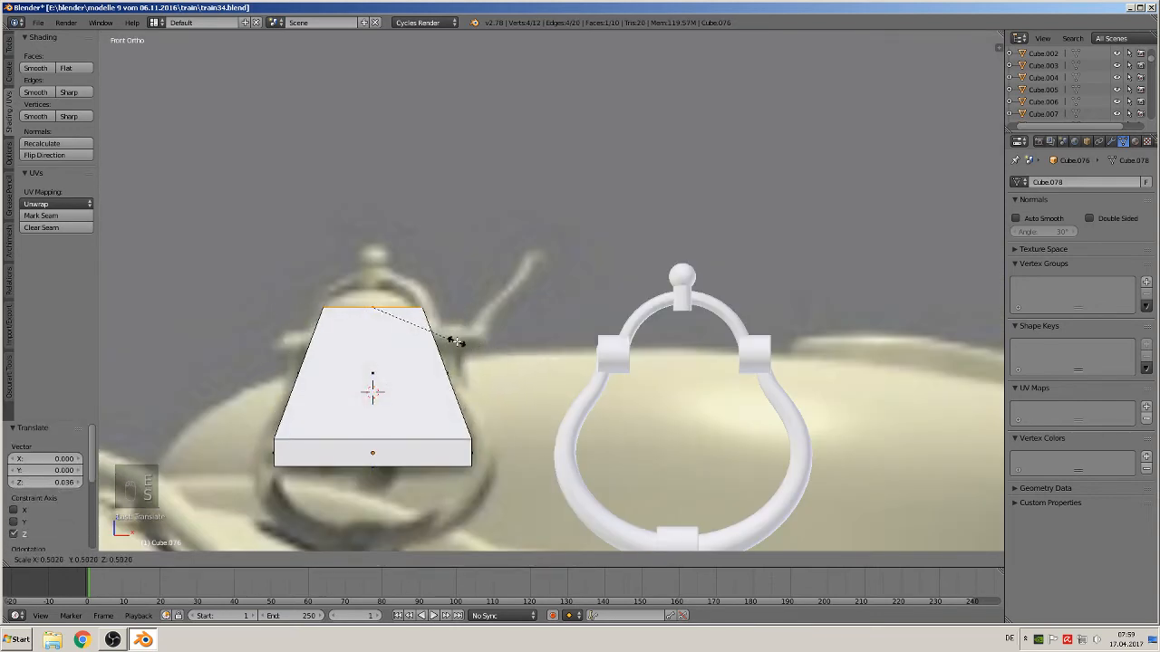
{"action": "left_click", "coordinate": [443, 334]}
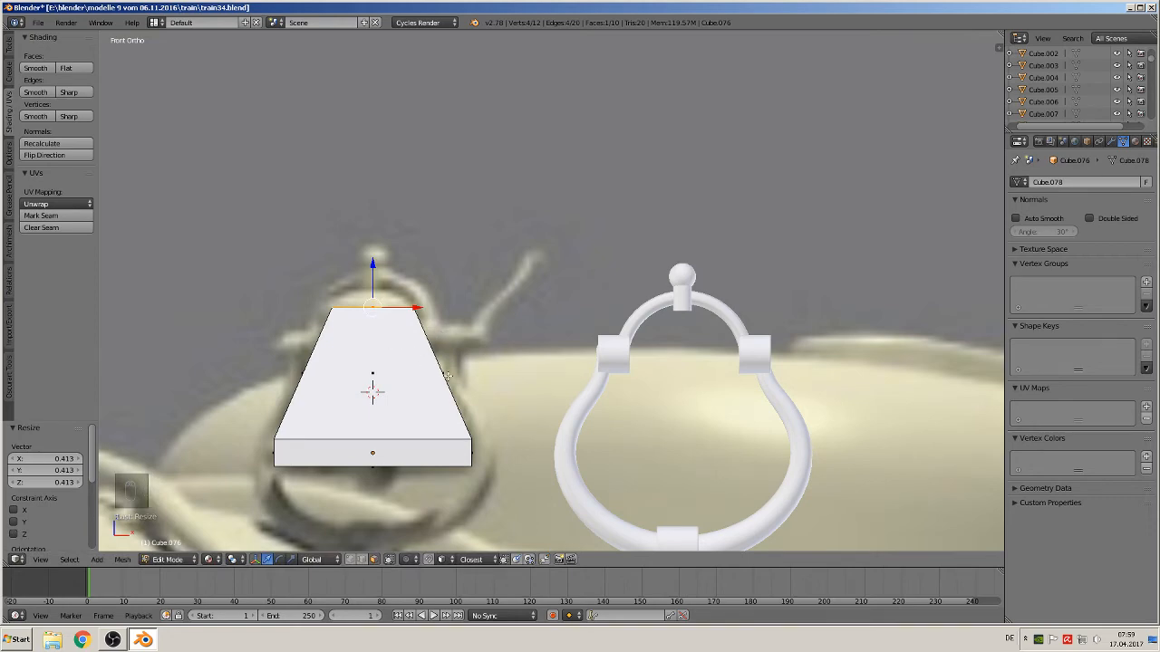
Add a Subdivision Surface modifier to the tapered block
{"action": "key", "text": "Tab"}
{"action": "middle_click_drag", "start_coordinate": [225, 269], "coordinate": [299, 299]}
{"action": "left_click", "coordinate": [1111, 141]}
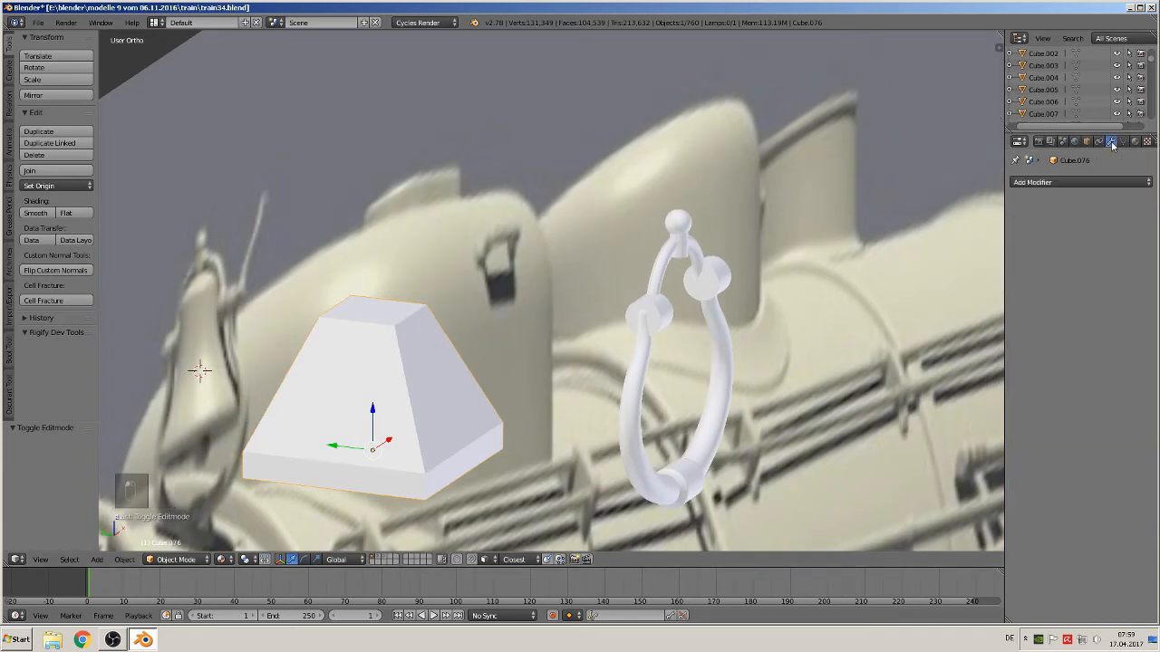
{"action": "left_click", "coordinate": [1053, 182]}
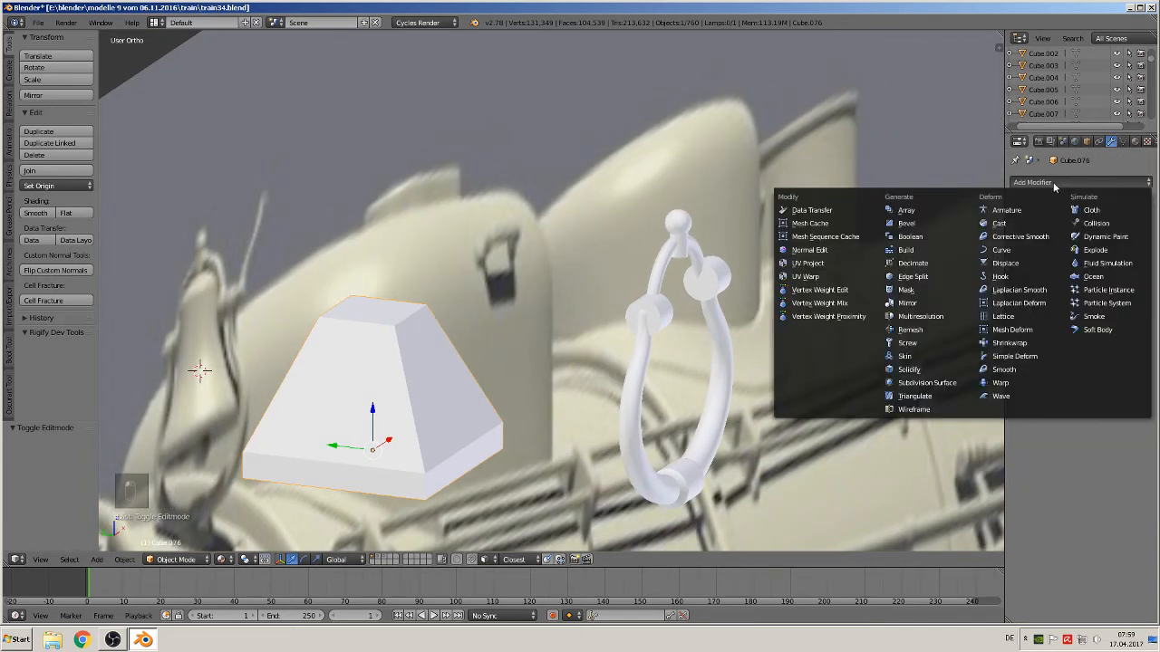
{"action": "left_click", "coordinate": [947, 384]}
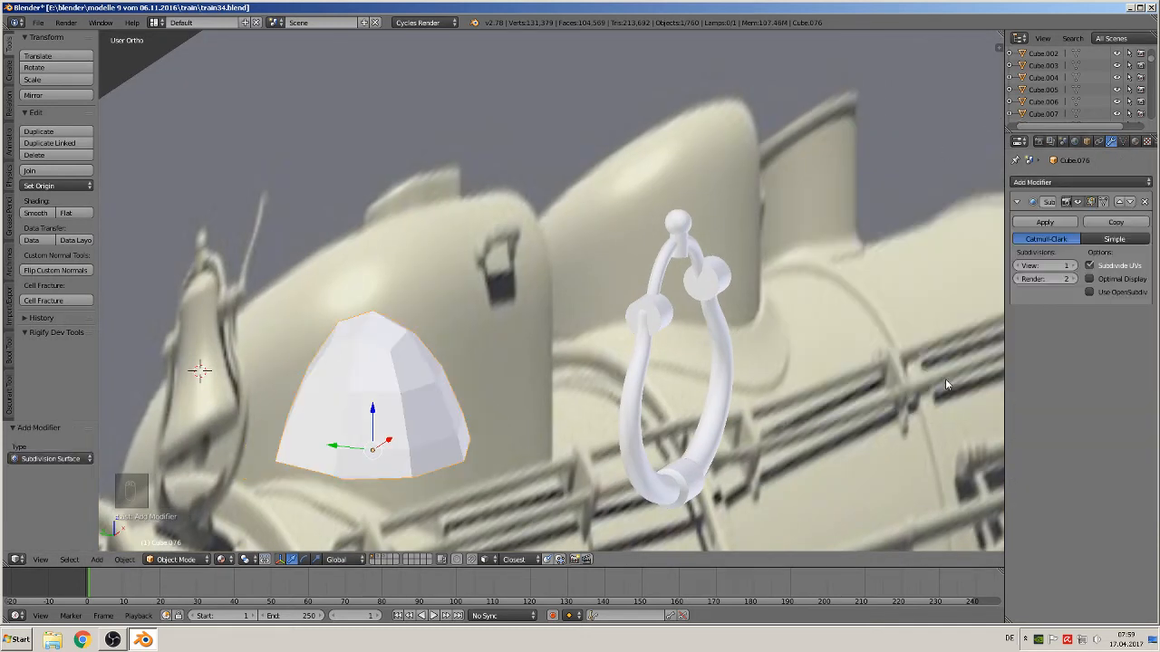
Set the Subdivision Surface viewport level to 2
{"action": "left_click", "coordinate": [1071, 265]}
{"action": "middle_click_drag", "start_coordinate": [947, 335], "coordinate": [743, 338]}
{"action": "key", "text": "Tab"}
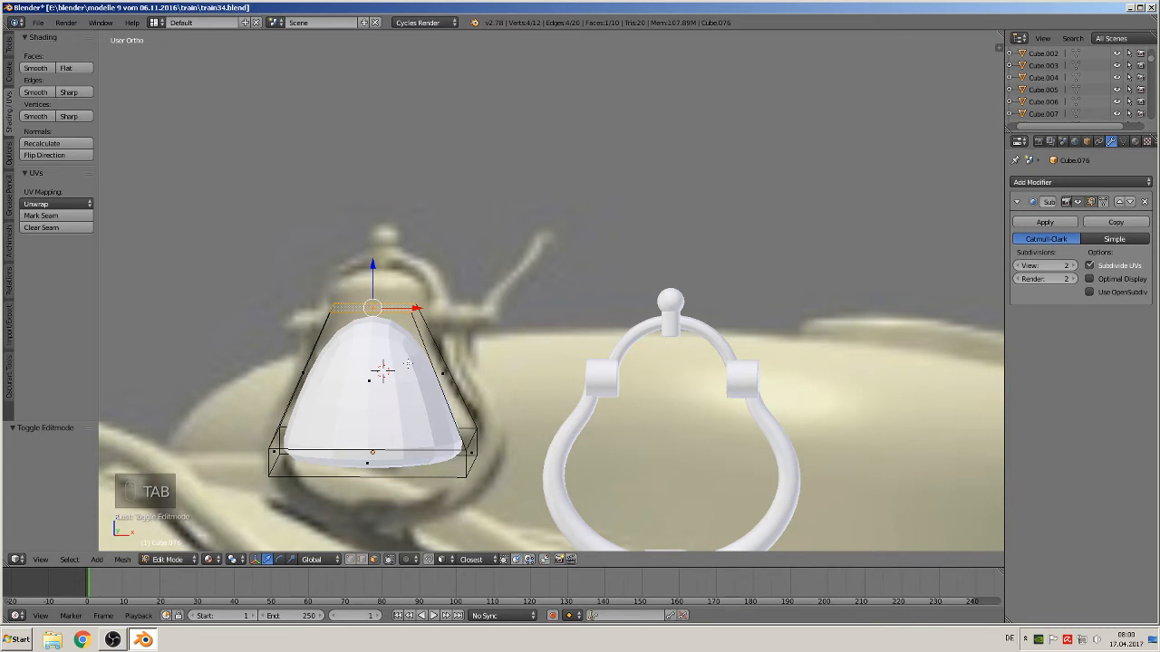
Add a horizontal loop cut near the bottom edge of the bell body
{"action": "middle_click_drag", "start_coordinate": [408, 363], "coordinate": [345, 416]}
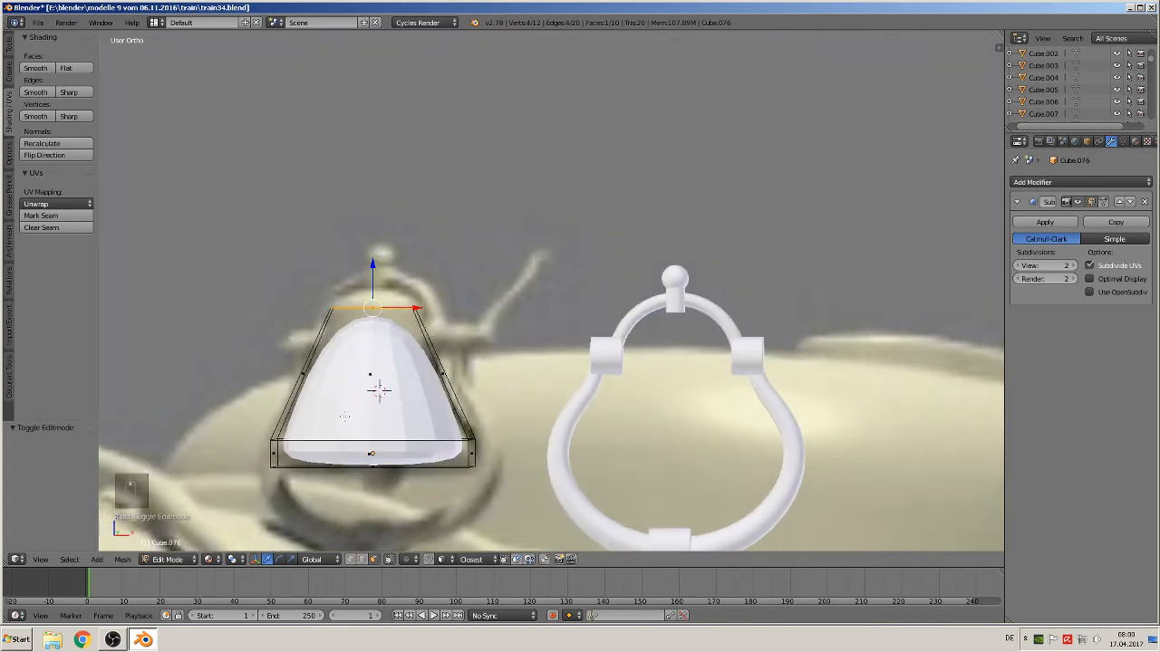
{"action": "key", "text": "ctrl+r"}
{"action": "left_click", "coordinate": [282, 453]}
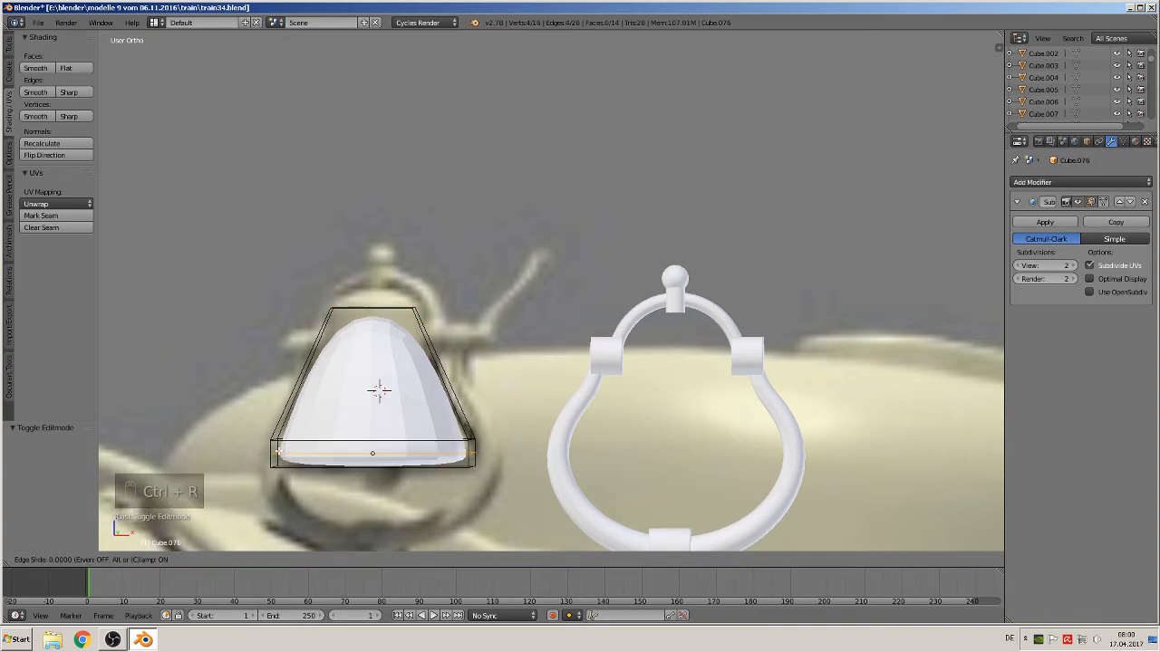
{"action": "left_click", "coordinate": [281, 453]}
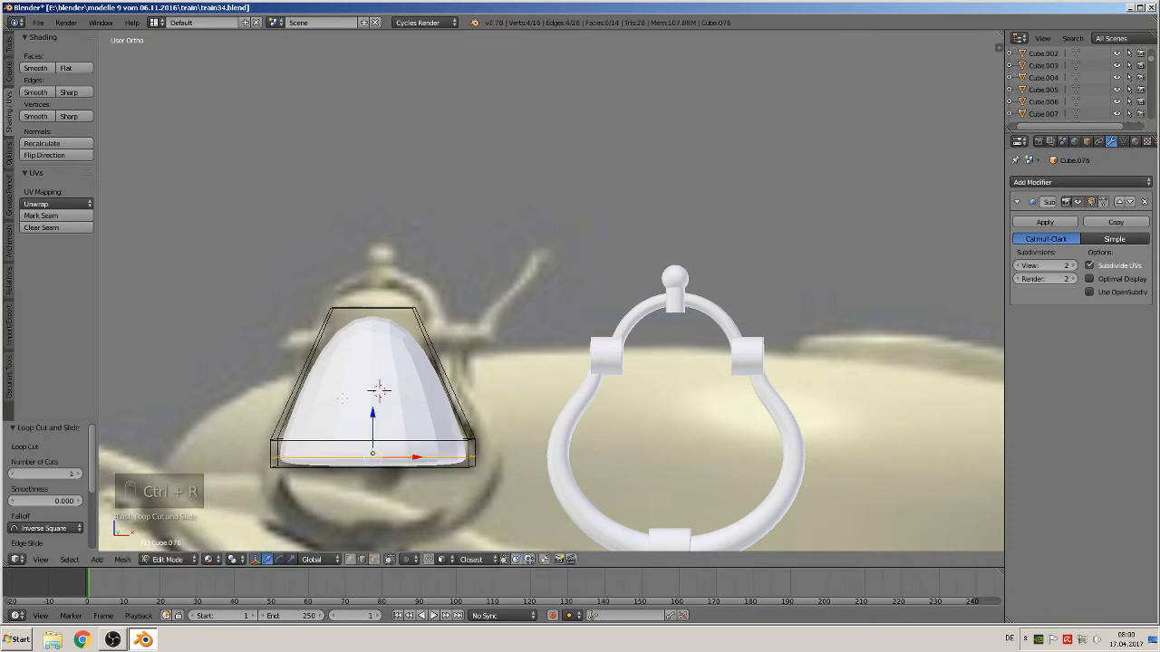
Extrude the bell's top face upward and scale it to about 0.588 to narrow the crown
{"action": "middle_click_drag", "start_coordinate": [343, 398], "coordinate": [346, 409]}
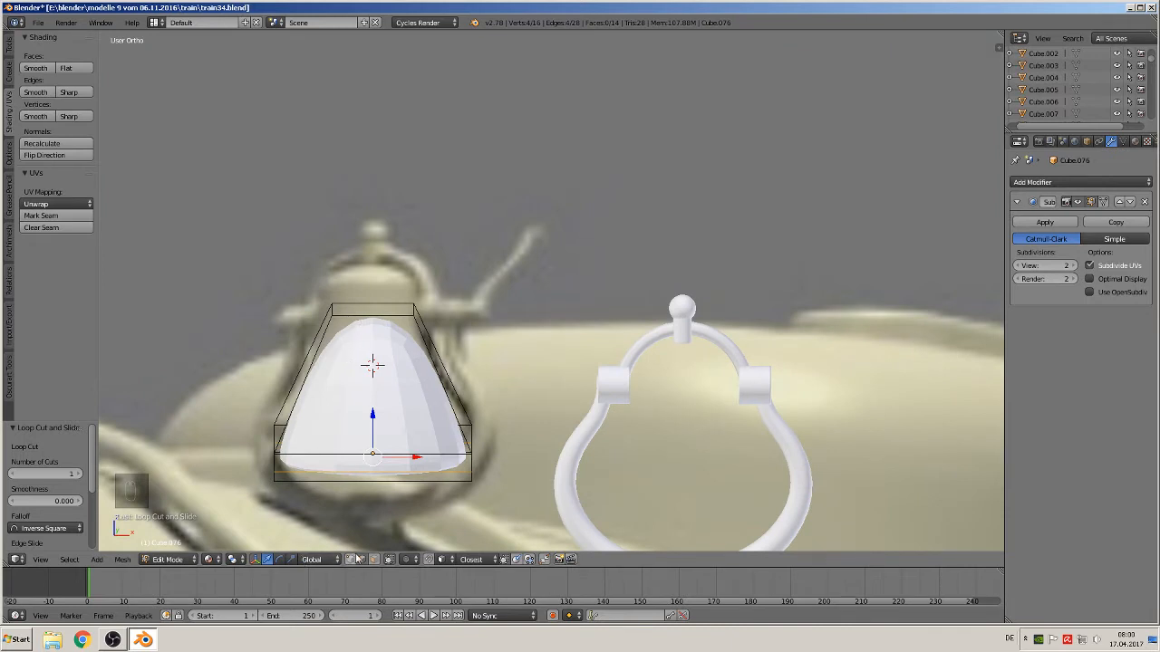
{"action": "right_click", "coordinate": [376, 308], "text": "alt"}
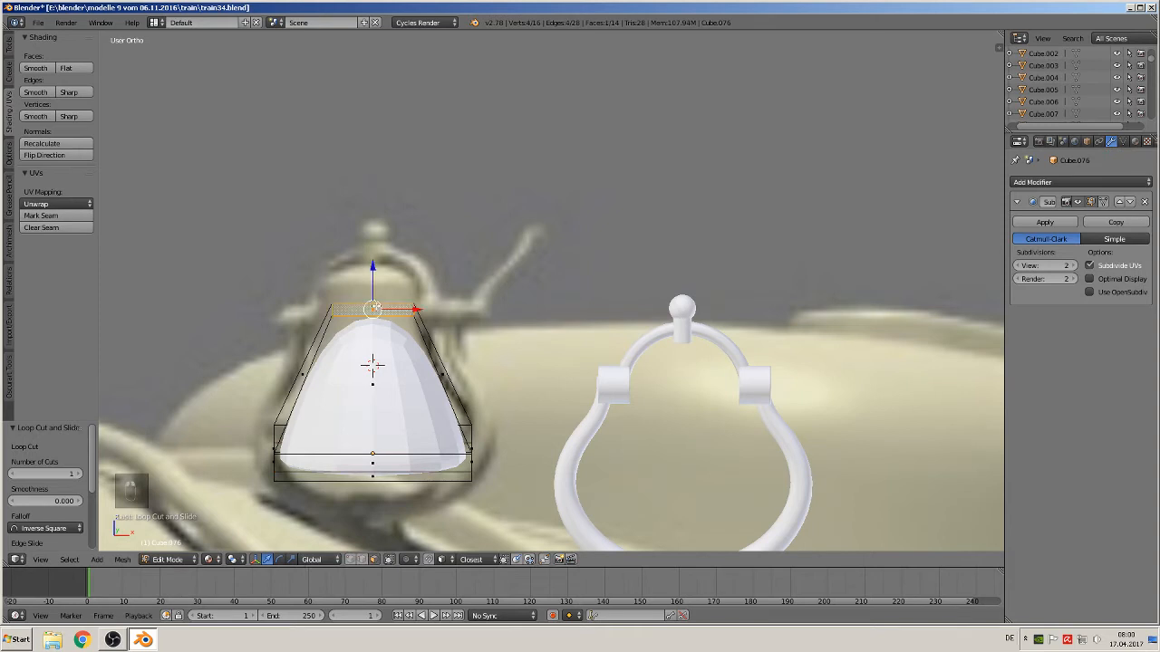
{"action": "key", "text": "e"}
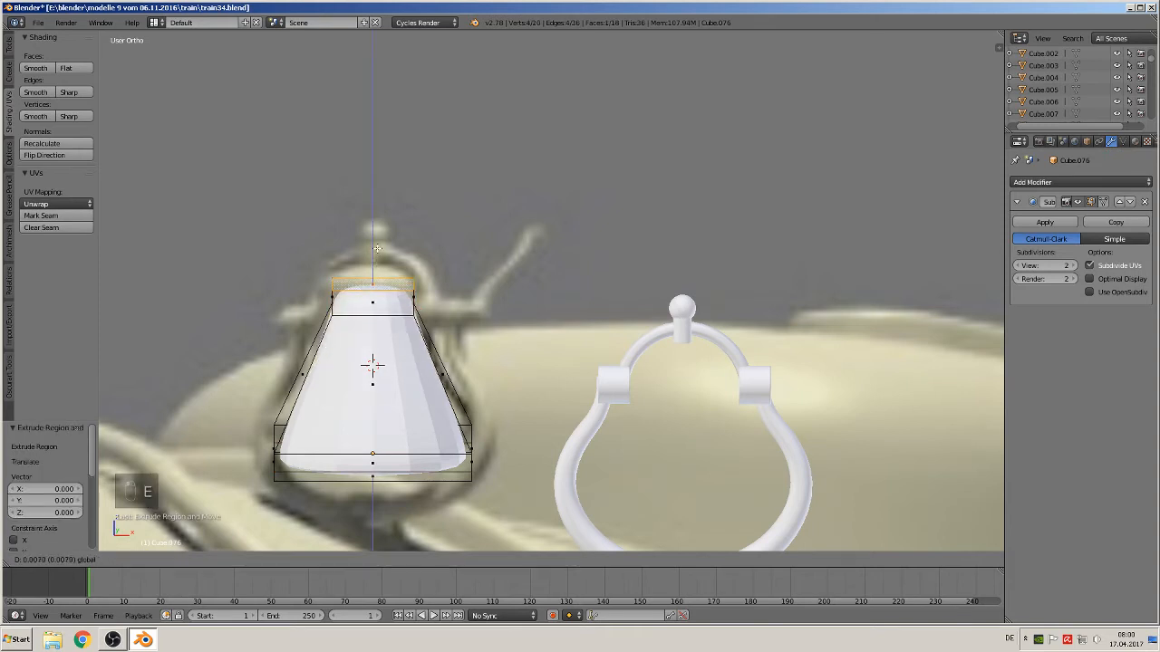
{"action": "left_click", "coordinate": [377, 247]}
{"action": "key", "text": "s"}
{"action": "left_click", "coordinate": [417, 284]}
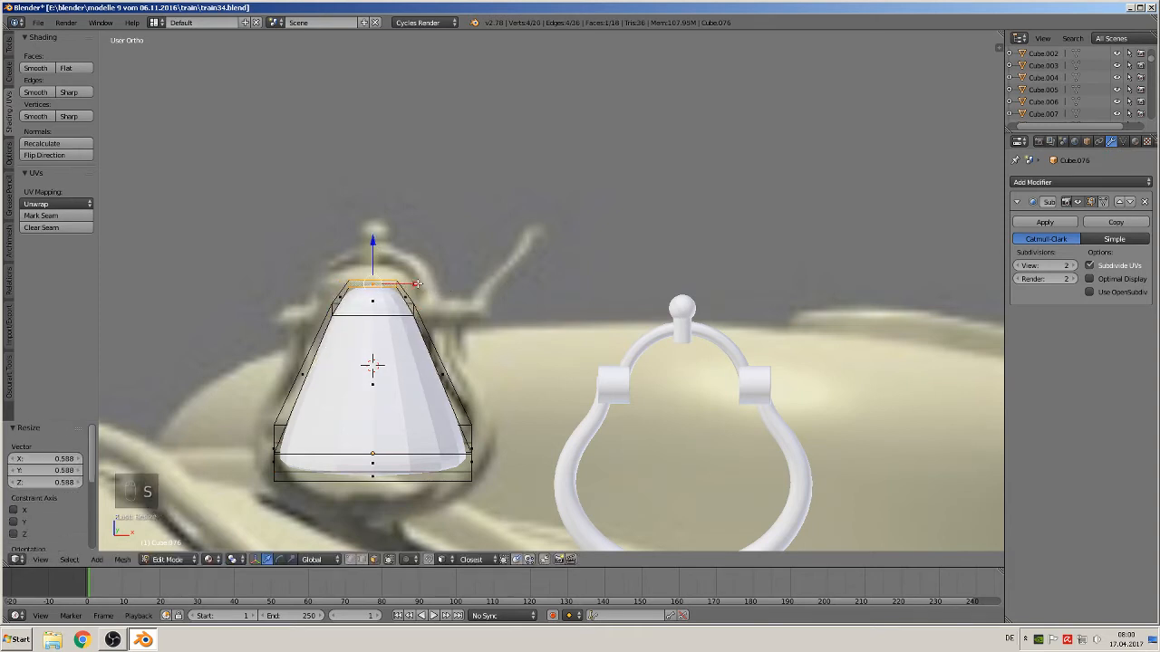
Shade the bell body smooth and return to Edit Mode
{"action": "key", "text": "Tab"}
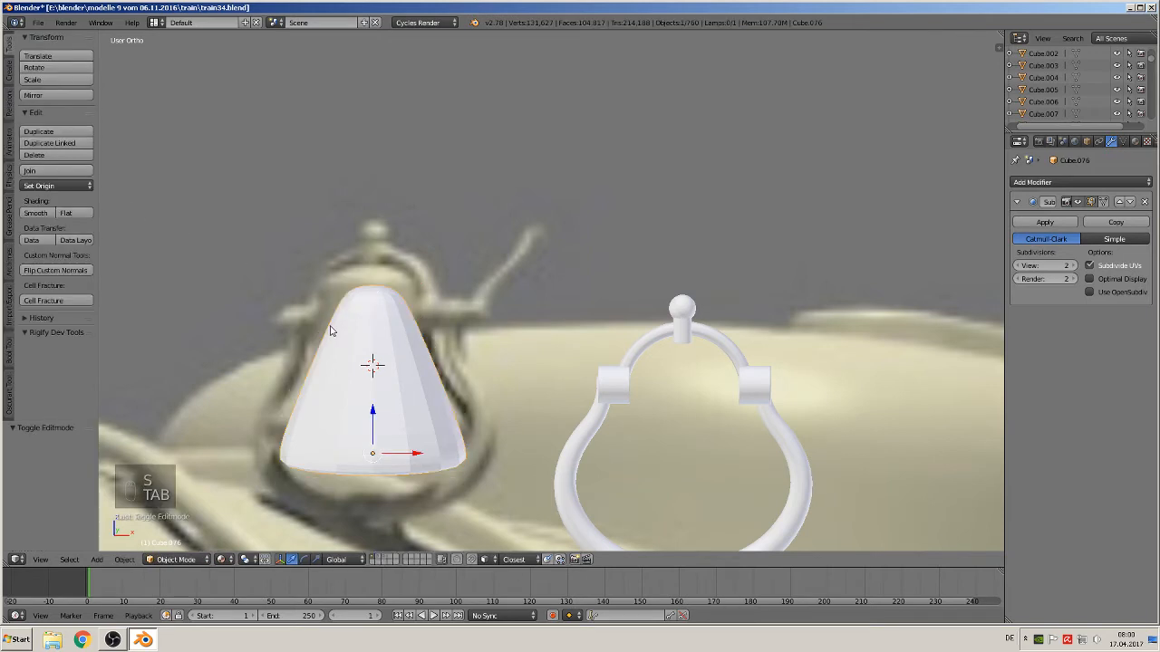
{"action": "left_click", "coordinate": [37, 212]}
{"action": "key", "text": "Tab"}
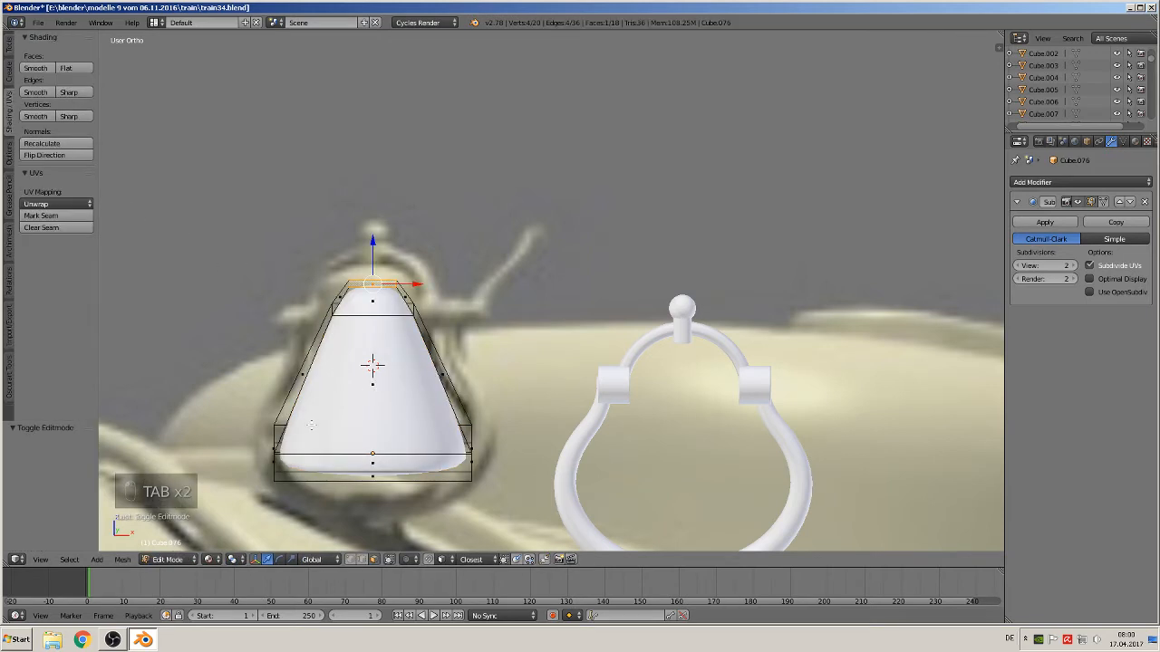
Add a loop cut around the bell's middle and scale it inward to about 0.79 to form the waist
{"action": "key", "text": "ctrl+r"}
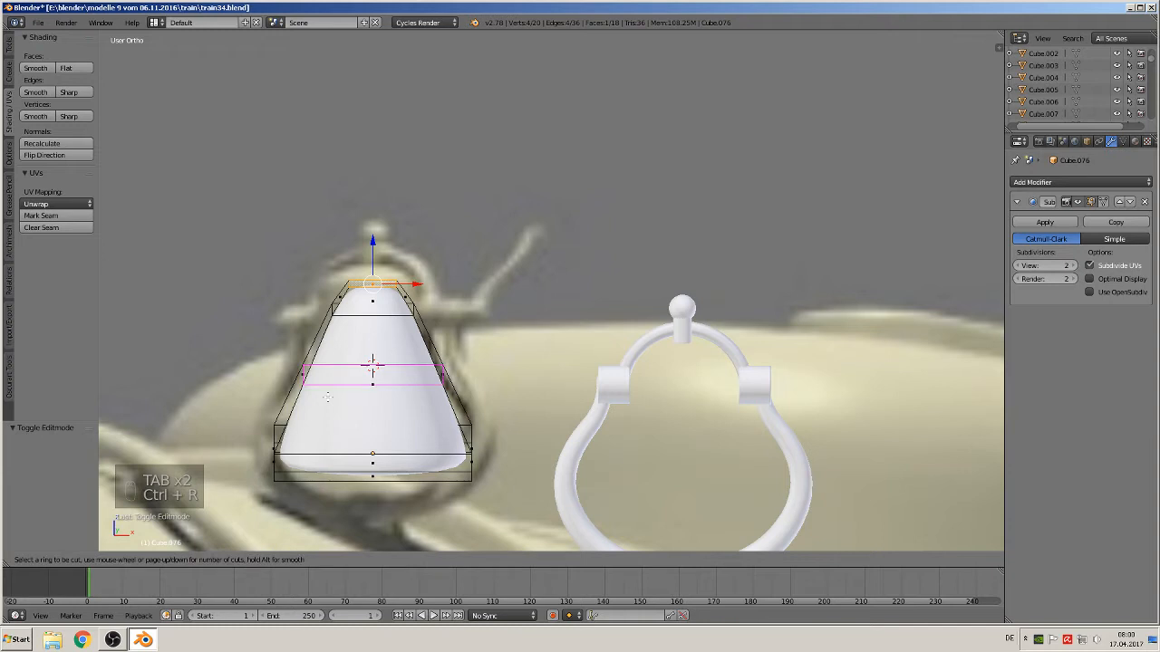
{"action": "left_click", "coordinate": [327, 396]}
{"action": "right_click", "coordinate": [327, 395]}
{"action": "key", "text": "s"}
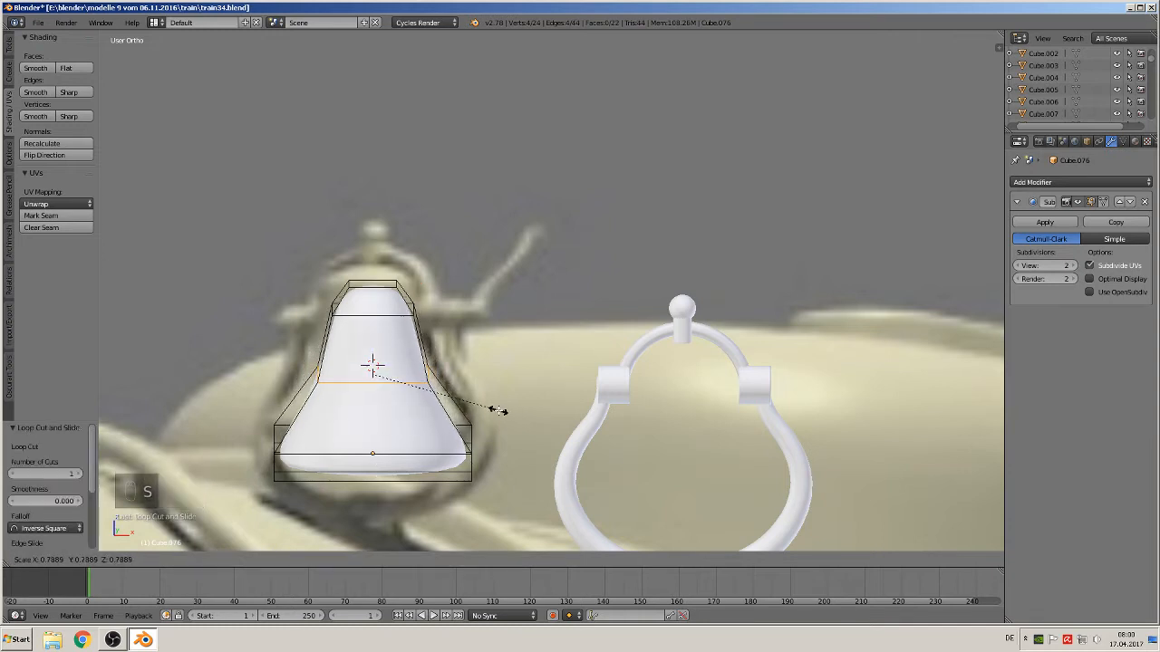
{"action": "left_click", "coordinate": [497, 409]}
Move the bell body along X by about -0.055
{"action": "key", "text": "Tab"}
{"action": "scroll", "coordinate": [459, 430], "scroll_direction": "down", "scroll_amount": 2}
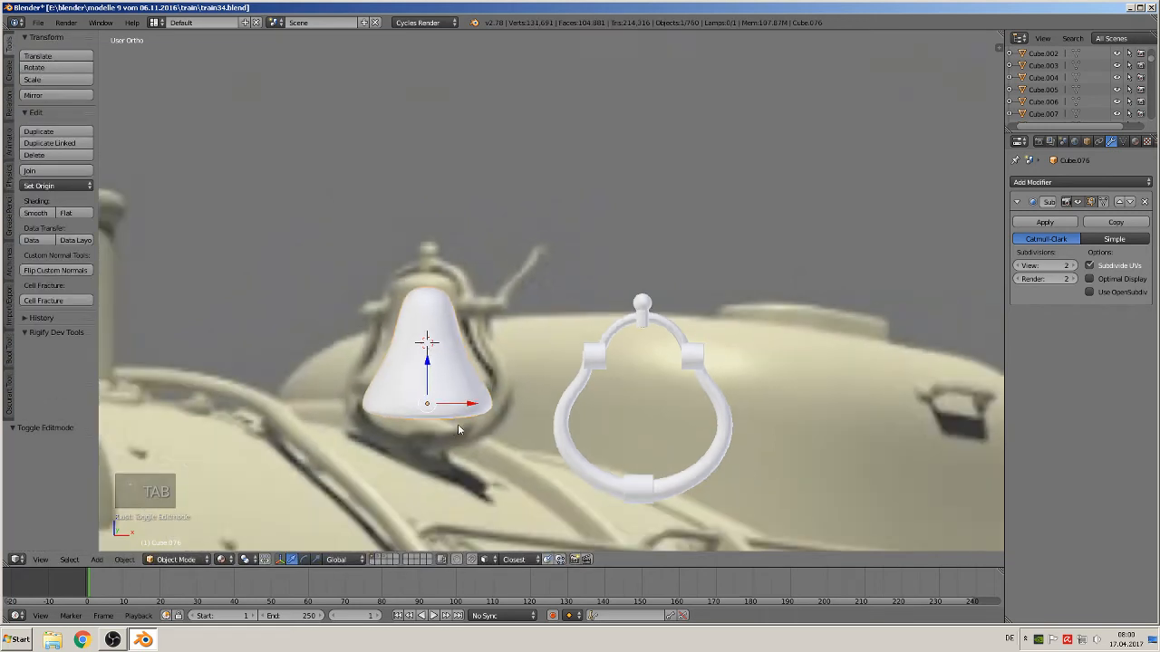
{"action": "left_click_drag", "start_coordinate": [456, 406], "coordinate": [319, 391]}
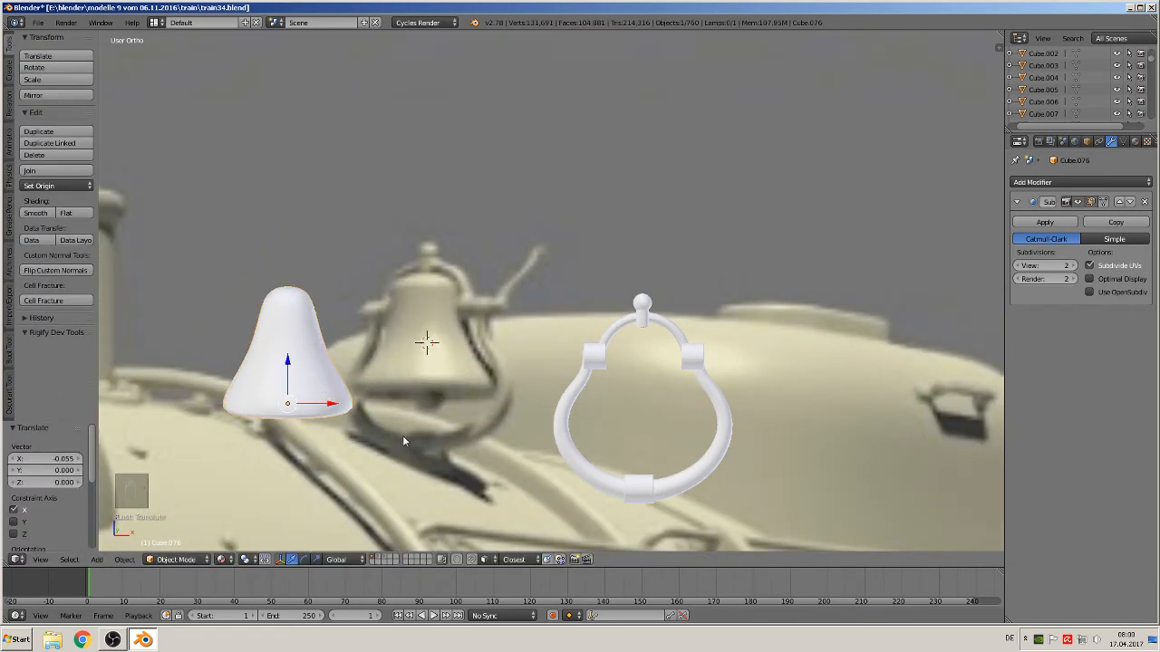
Scale the bell body along Z to about 0.89
{"action": "key", "text": "s"}
{"action": "key", "text": "z"}
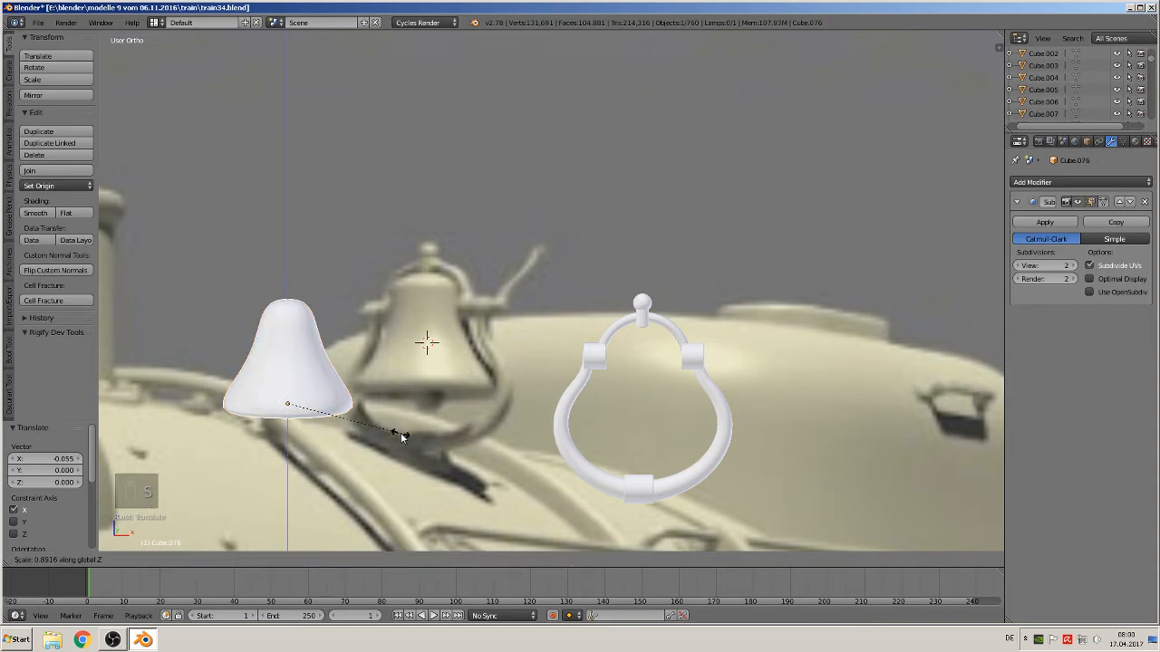
{"action": "left_click", "coordinate": [394, 433]}
{"action": "middle_click_drag", "start_coordinate": [370, 411], "coordinate": [422, 396], "text": "shift"}
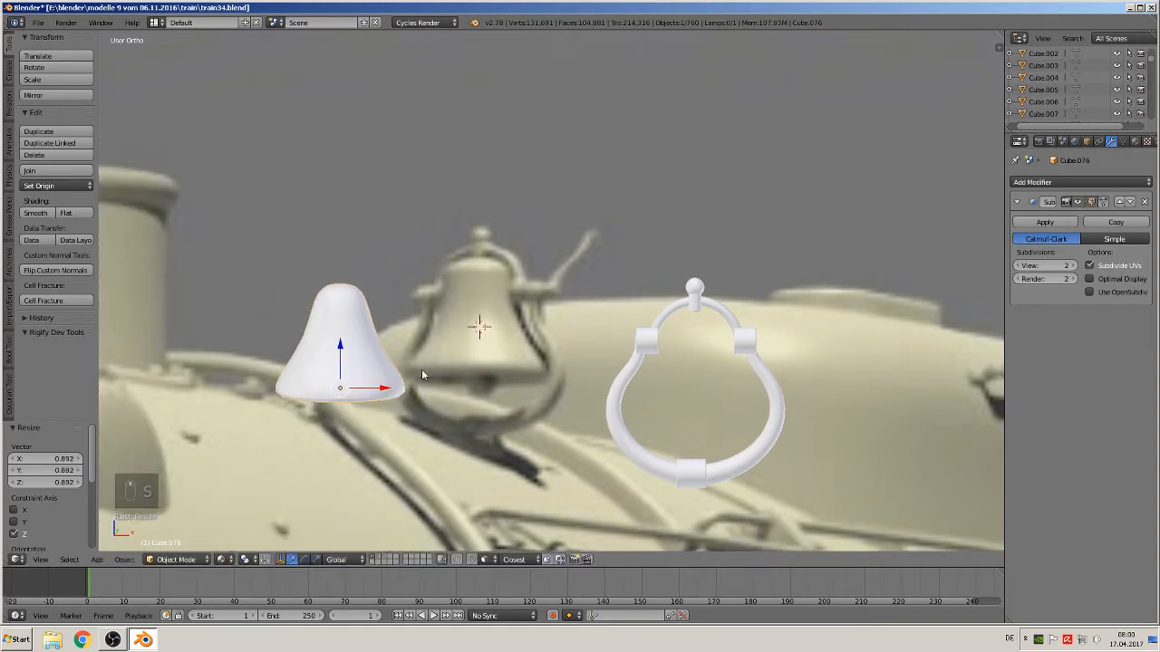
In Edit Mode, scale the bell's top edge loop to about 0.83 and lower it along Z by about 0.003
{"action": "key", "text": "Tab"}
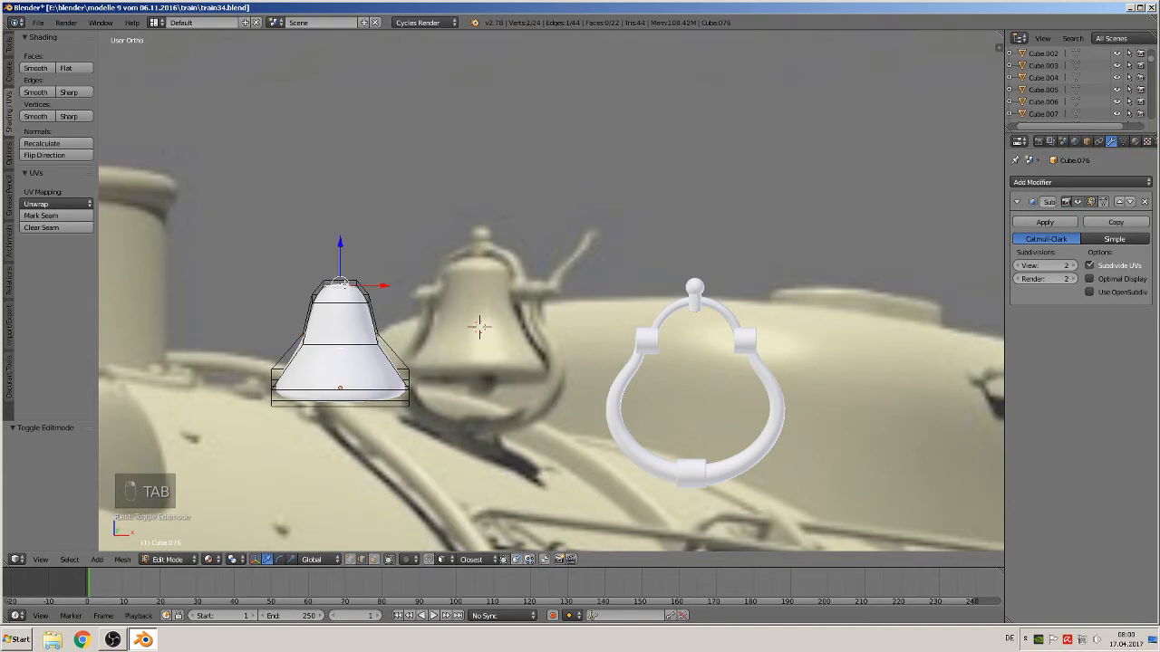
{"action": "left_click", "coordinate": [374, 561]}
{"action": "right_click", "coordinate": [340, 282]}
{"action": "key", "text": "s"}
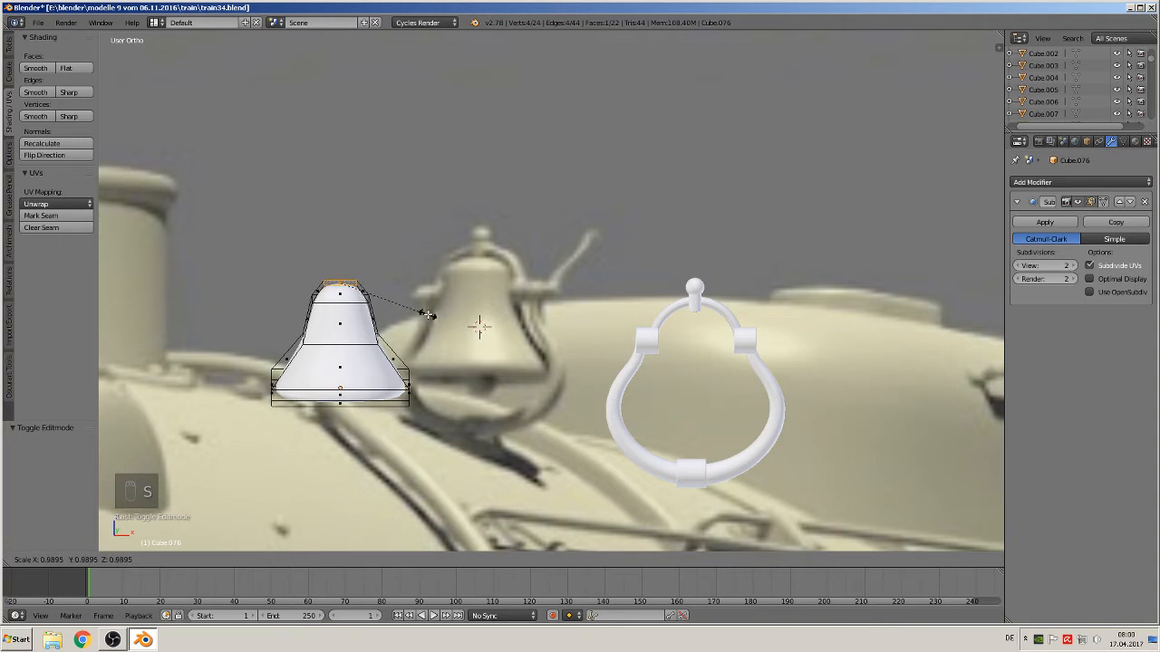
{"action": "left_click", "coordinate": [418, 314]}
{"action": "key", "text": "g"}
{"action": "key", "text": "z"}
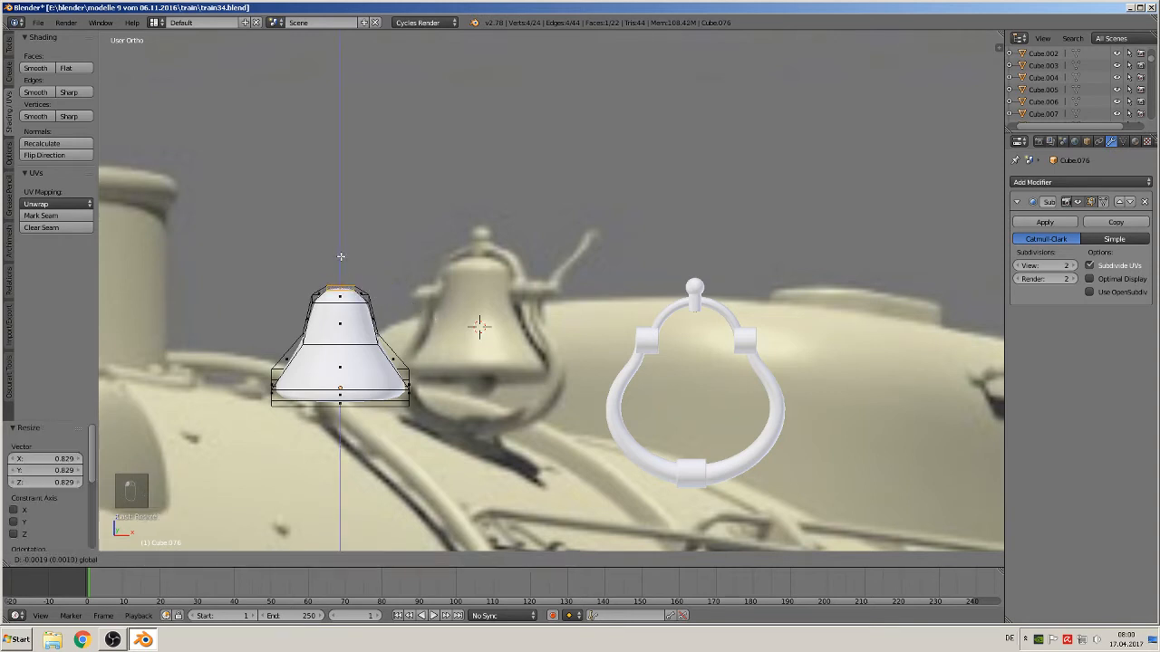
{"action": "left_click", "coordinate": [340, 259]}
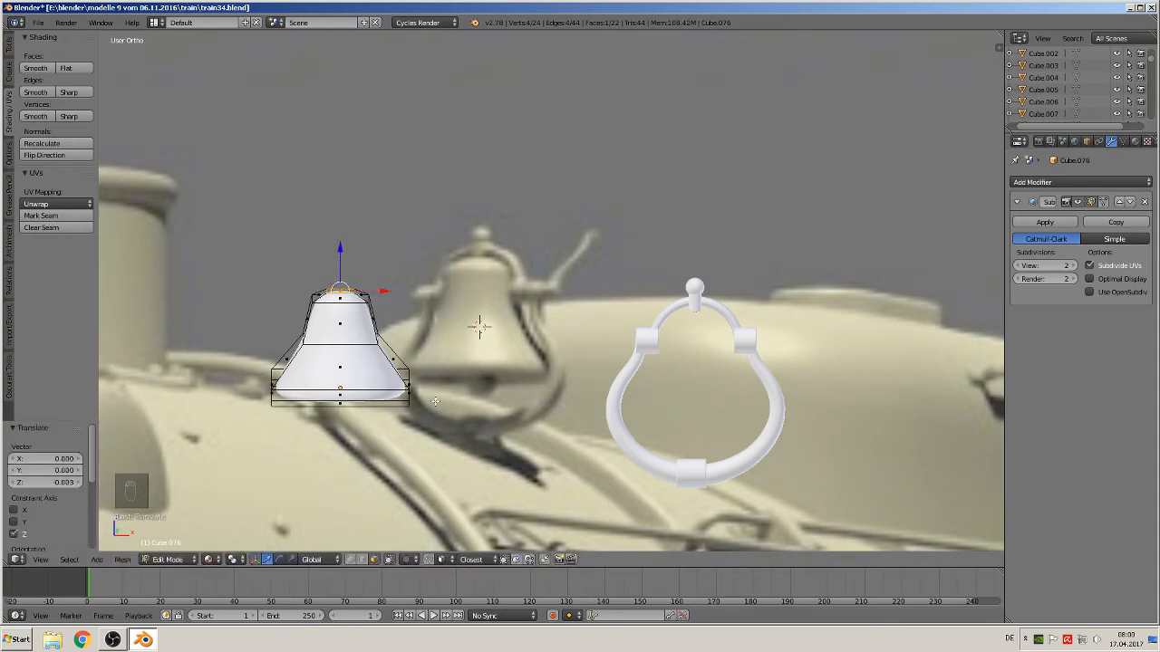
Extrude the bell's bottom face and scale it inward to about 0.745
{"action": "middle_click_drag", "start_coordinate": [435, 401], "coordinate": [507, 342]}
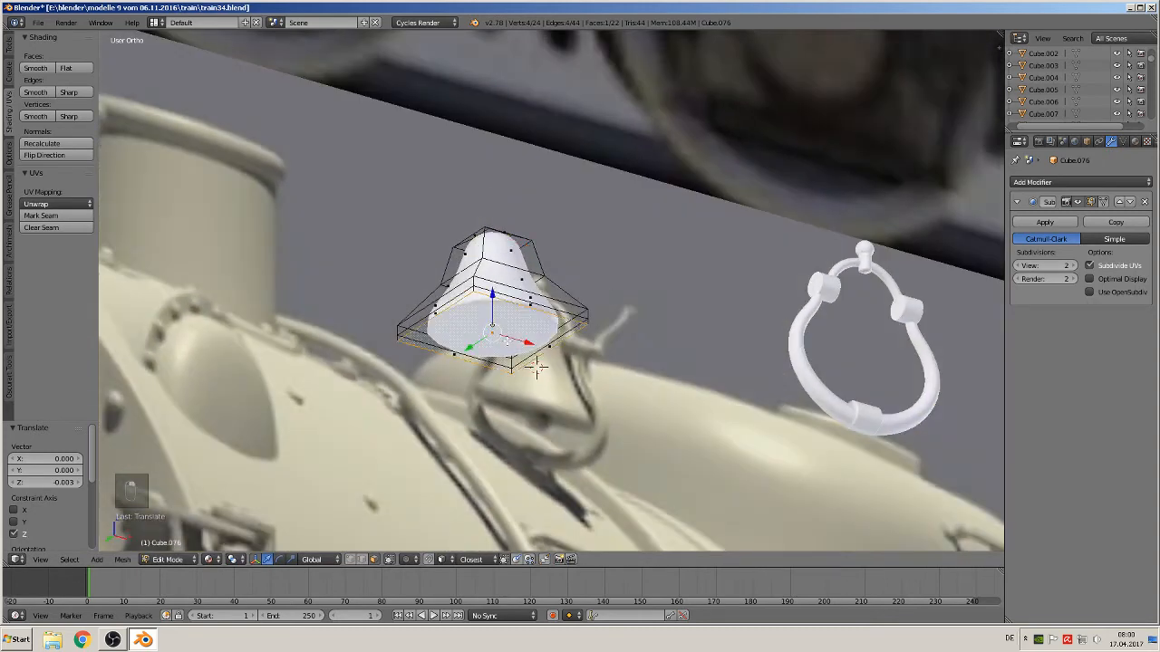
{"action": "key", "text": "e"}
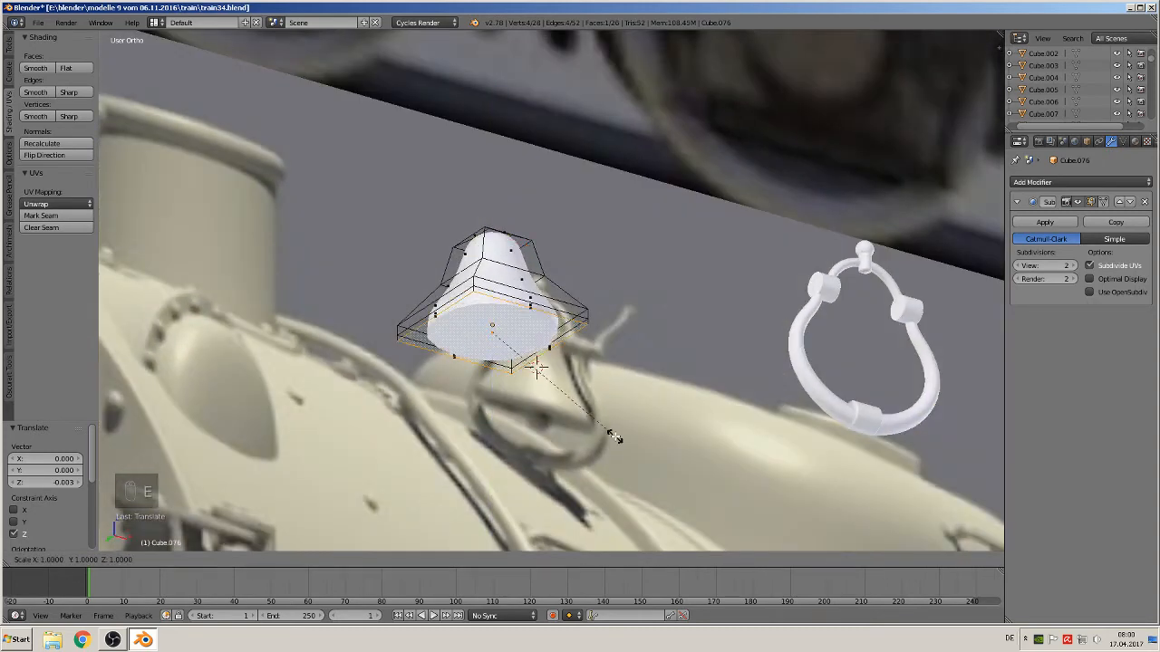
{"action": "key", "text": "s"}
{"action": "left_click", "coordinate": [541, 424]}
{"action": "middle_click_drag", "start_coordinate": [541, 424], "coordinate": [527, 433]}
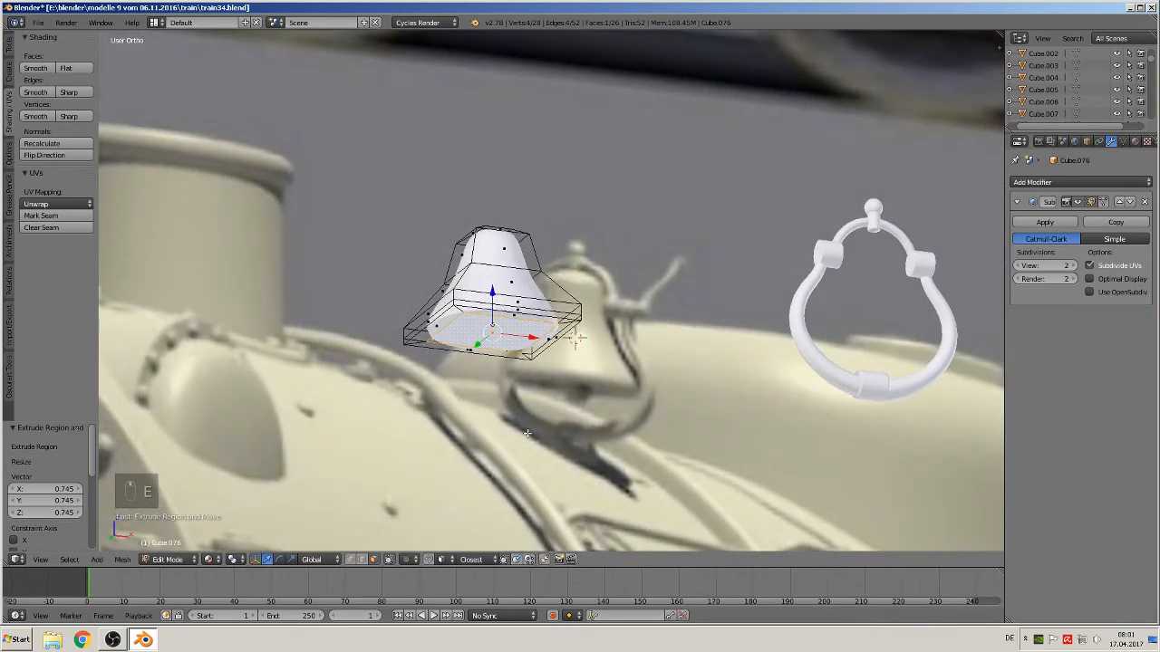
Extrude the bottom face again, raise it about 0.01 along Z and scale it to about 0.66 to hollow the bell's mouth
{"action": "key", "text": "e"}
{"action": "key", "text": "g"}
{"action": "key", "text": "z"}
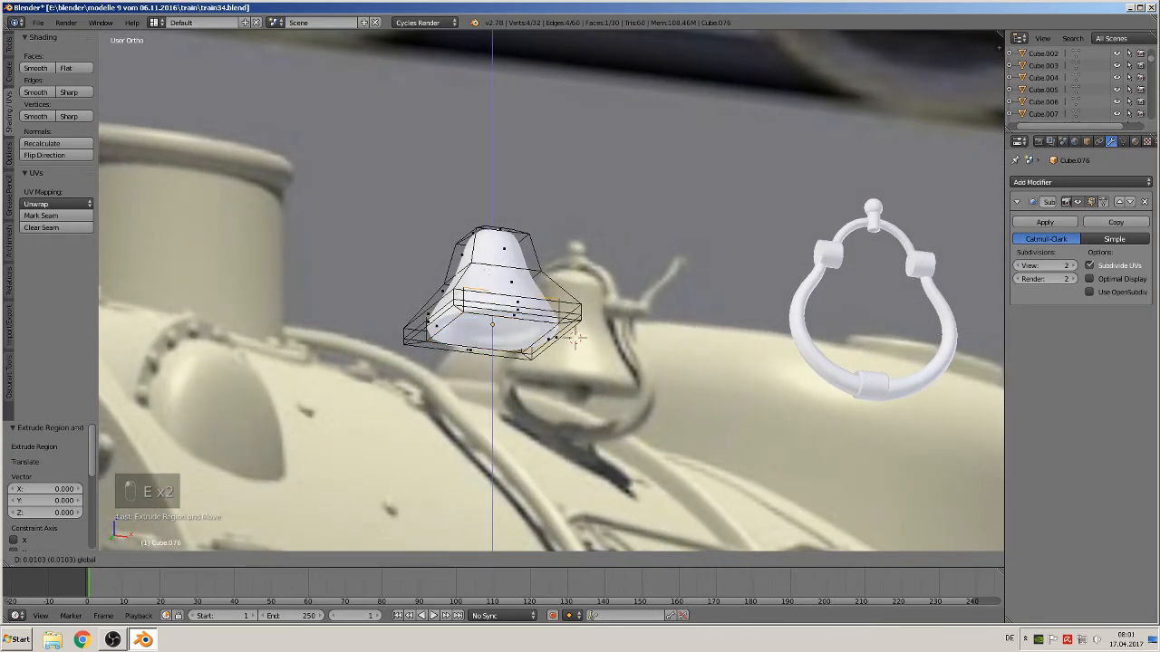
{"action": "left_click", "coordinate": [575, 339]}
{"action": "key", "text": "s"}
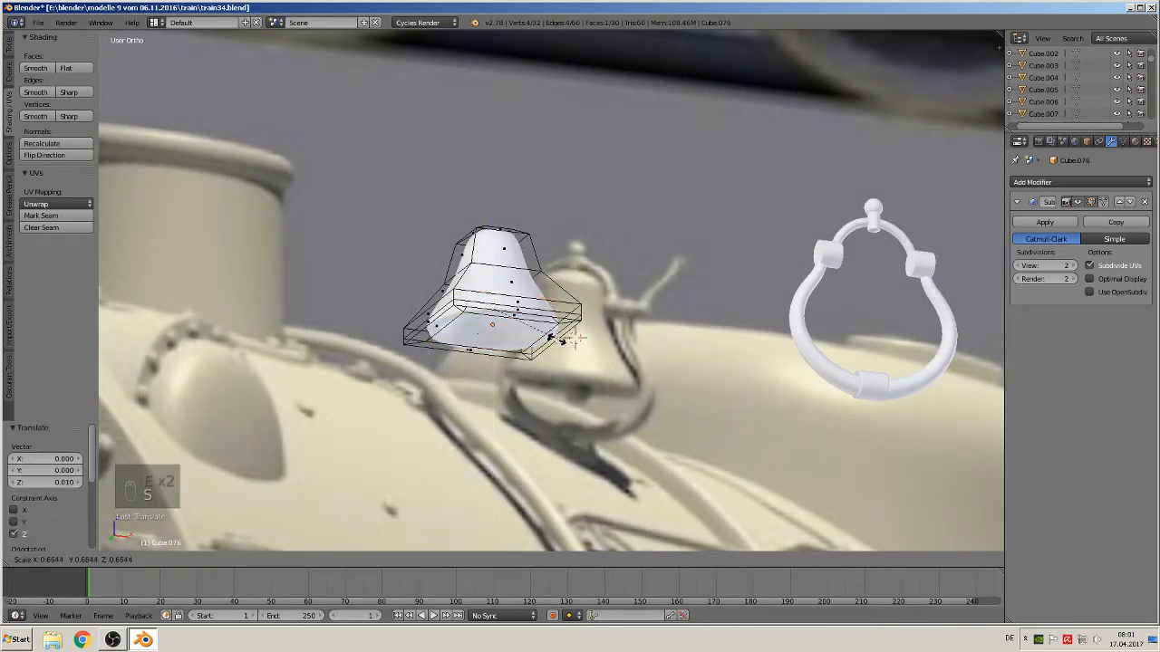
{"action": "left_click", "coordinate": [555, 348]}
{"action": "key", "text": "Tab"}
Move the bell along X by about 0.141 into the bracket and scale it to about 1.024
{"action": "middle_click_drag", "start_coordinate": [551, 360], "coordinate": [535, 377]}
{"action": "key", "text": "KP_1"}
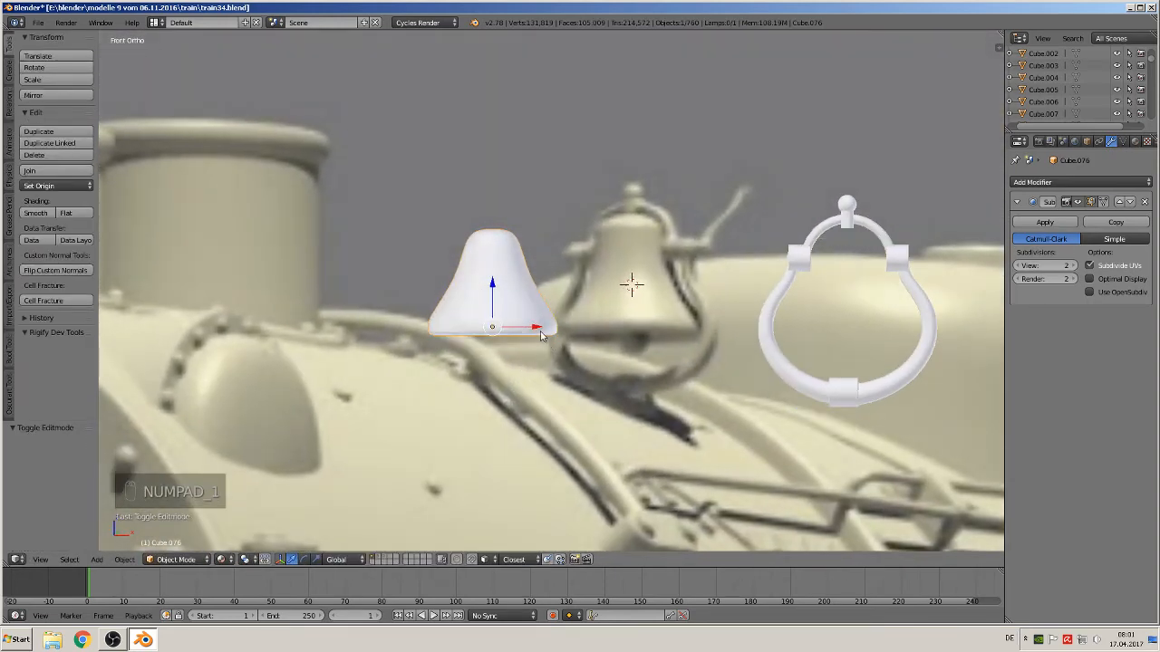
{"action": "left_click_drag", "start_coordinate": [540, 335], "coordinate": [901, 348]}
{"action": "key", "text": "s"}
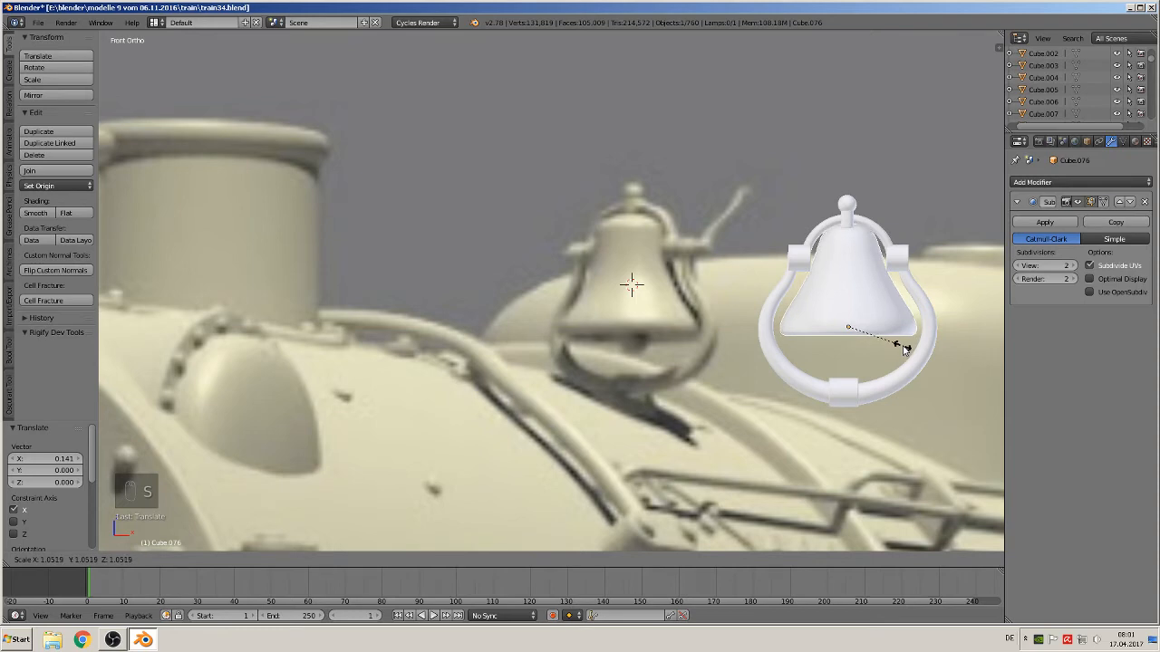
{"action": "left_click", "coordinate": [901, 344]}
{"action": "middle_click_drag", "start_coordinate": [901, 343], "coordinate": [901, 359]}
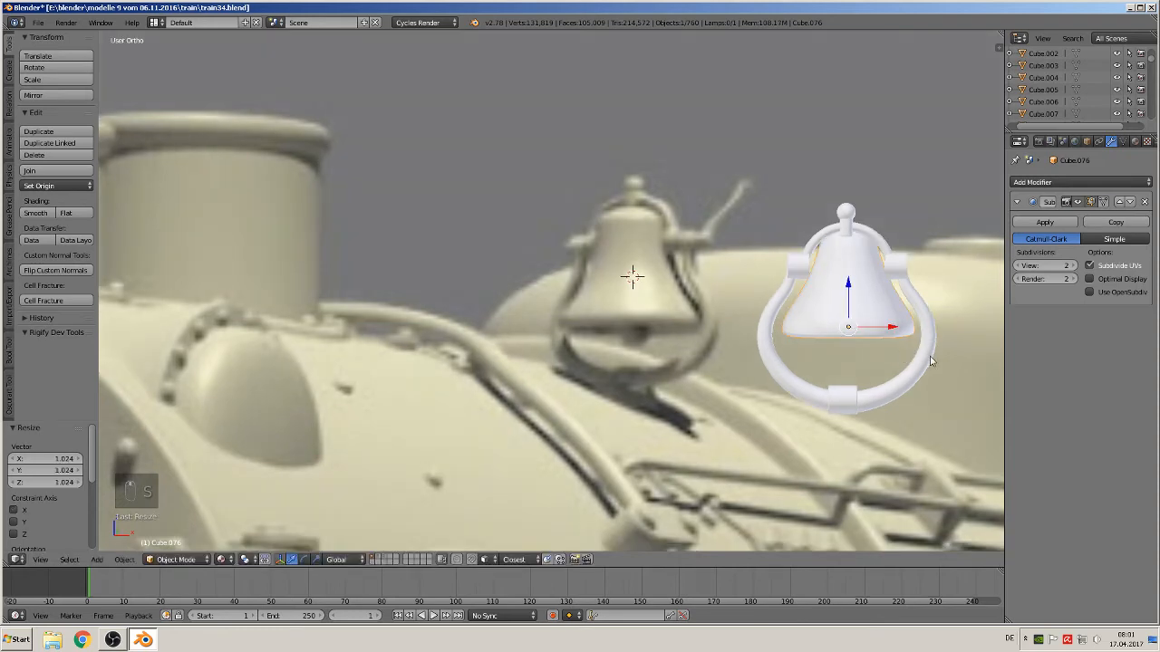
Move the bell along Y by about -0.055 to centre it inside the bracket
{"action": "key", "text": "KP_7"}
{"action": "left_click_drag", "start_coordinate": [863, 238], "coordinate": [846, 374]}
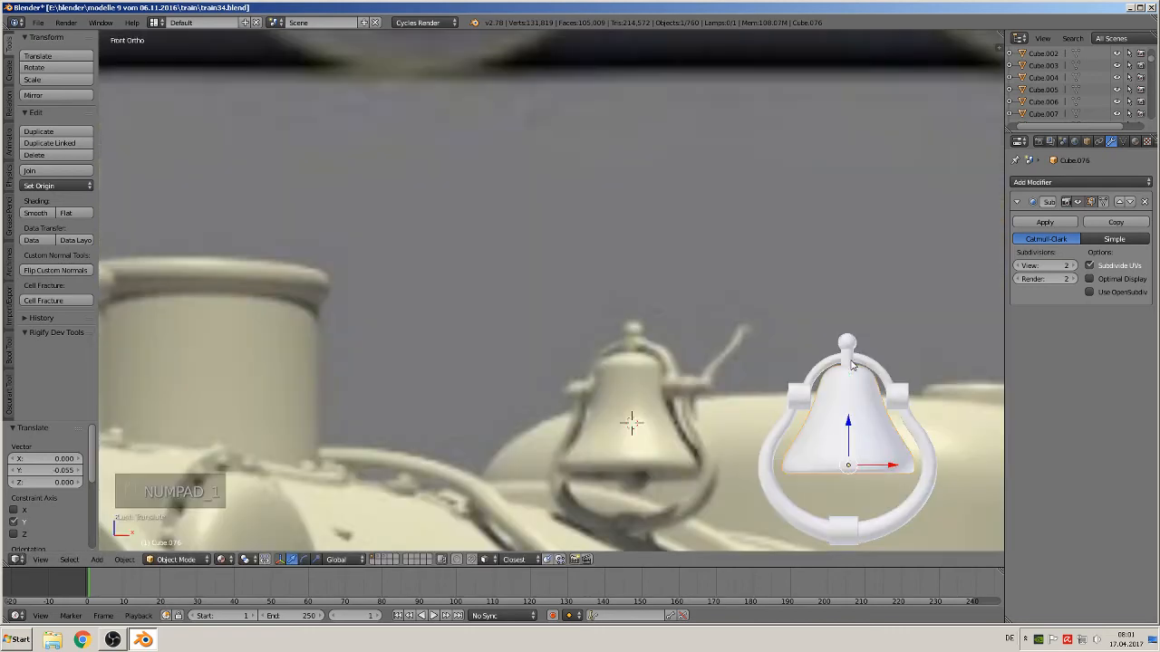
{"action": "key", "text": "KP_1"}
{"action": "middle_click_drag", "start_coordinate": [794, 413], "coordinate": [609, 305], "text": "shift"}
{"action": "scroll", "coordinate": [609, 306], "scroll_direction": "up", "scroll_amount": 2}
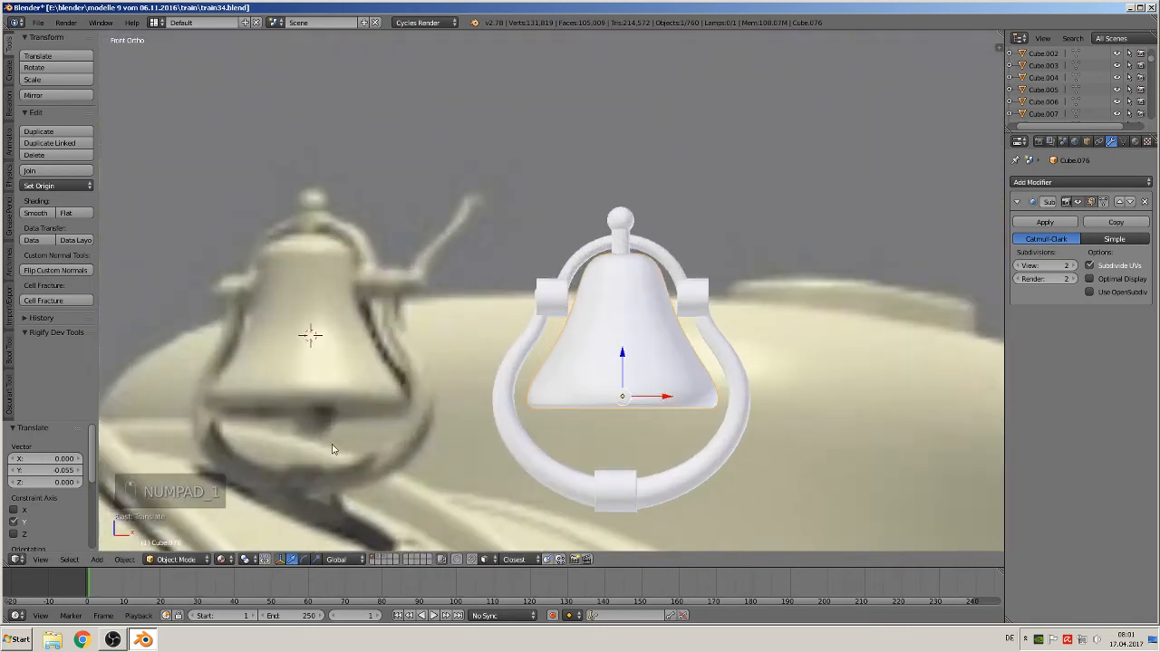
Duplicate the knob on top of the bracket and move the copy down along Z below the bell as a clapper
{"action": "right_click", "coordinate": [621, 220]}
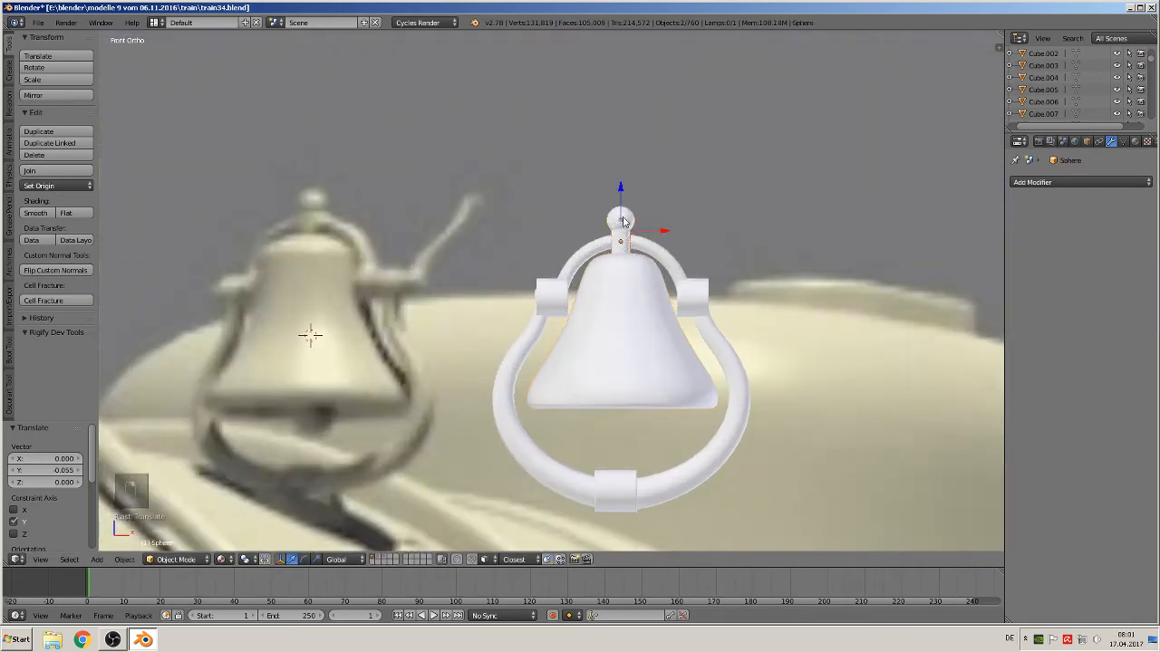
{"action": "key", "text": "shift+d"}
{"action": "key", "text": "z"}
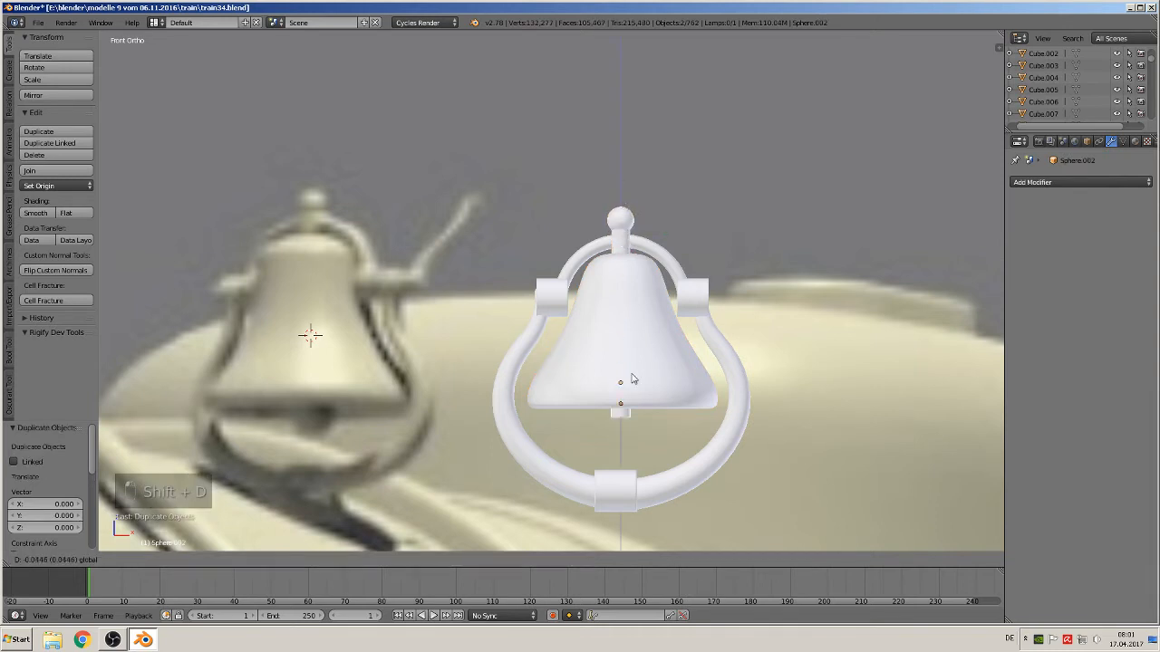
{"action": "left_click", "coordinate": [659, 402]}
Rotate the clapper copy 9180° about X and scale it down to about 0.59
{"action": "type", "text": "r"}
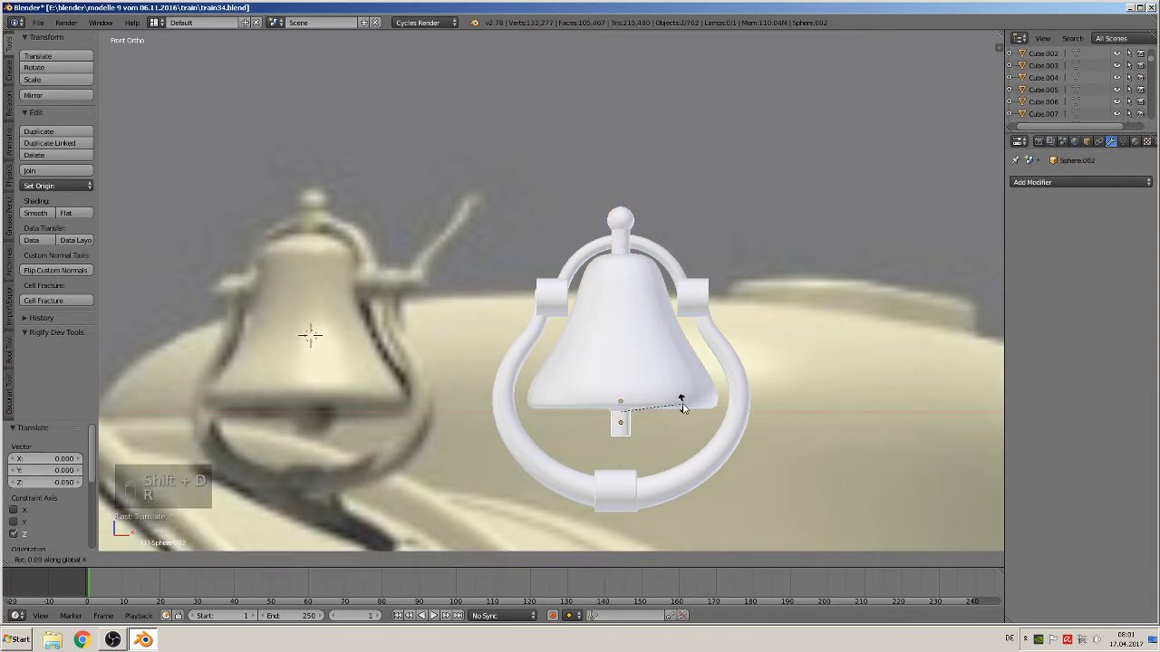
{"action": "type", "text": "x"}
{"action": "type", "text": "9"}
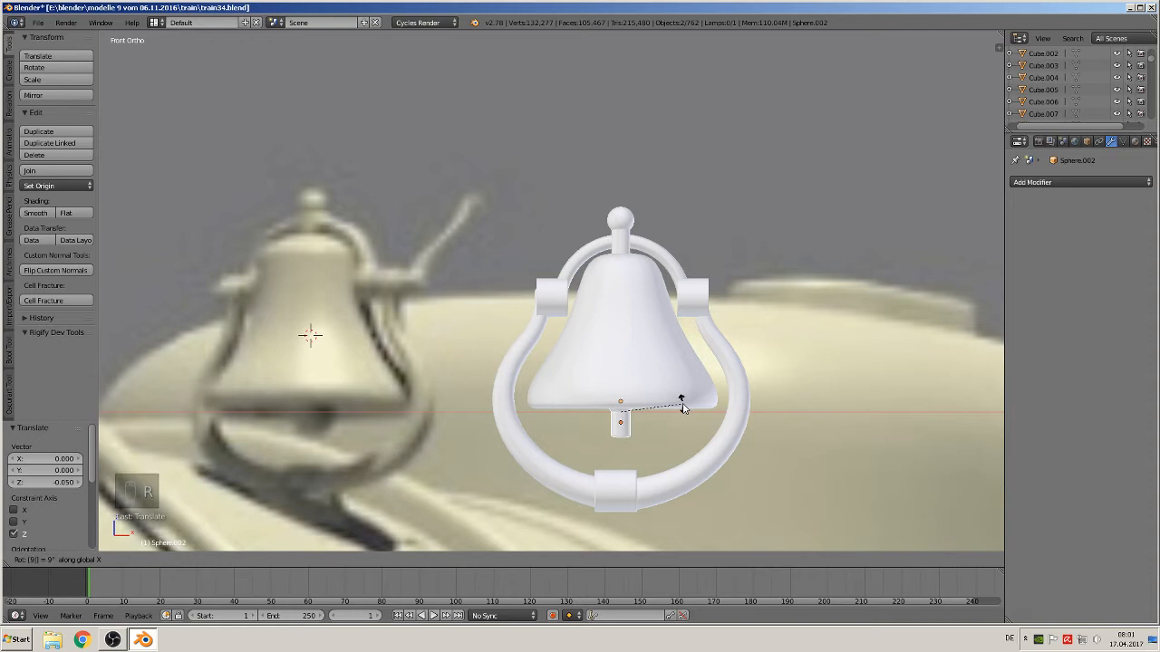
{"action": "type", "text": "180"}
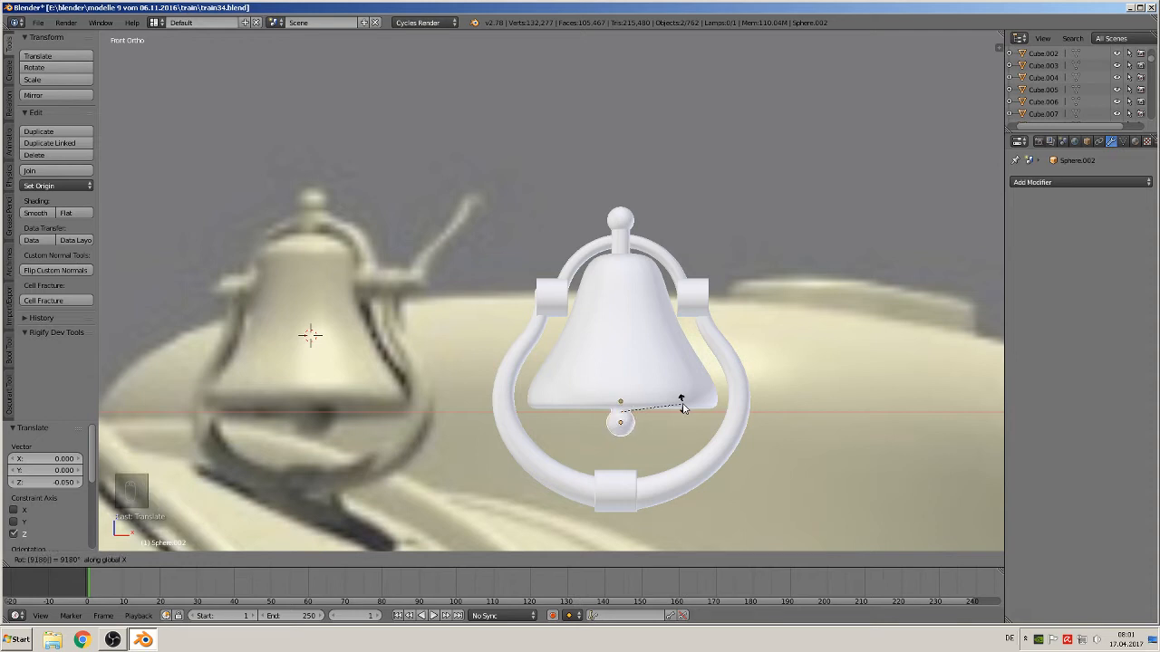
{"action": "key", "text": "Return"}
{"action": "key", "text": "s"}
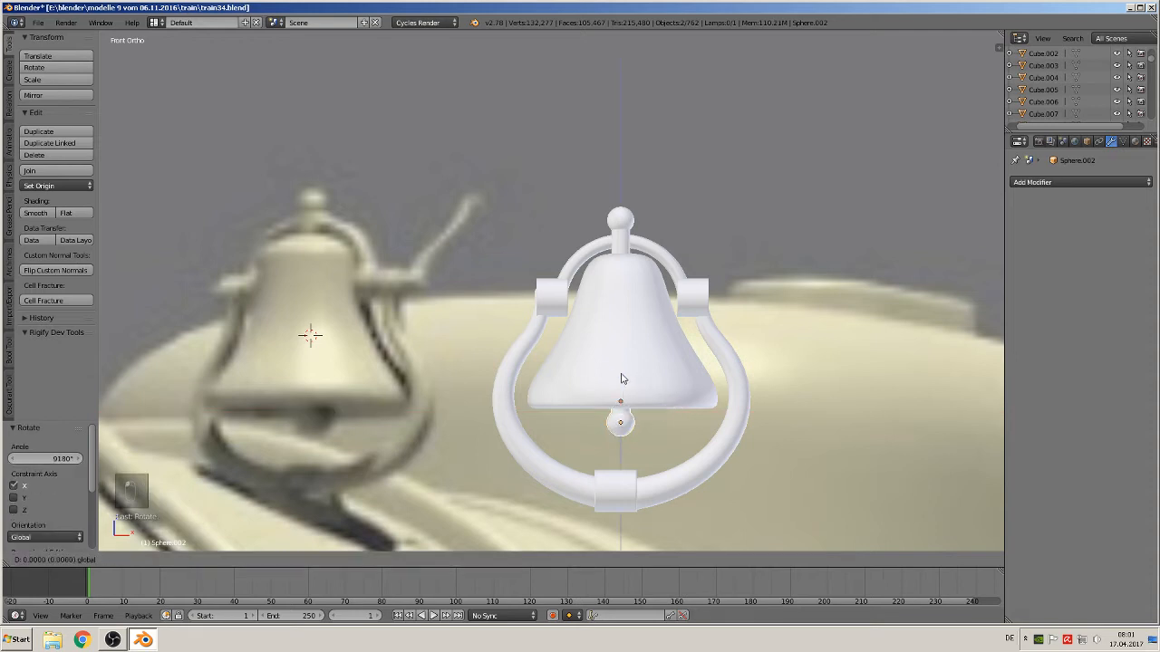
{"action": "left_click", "coordinate": [647, 422]}
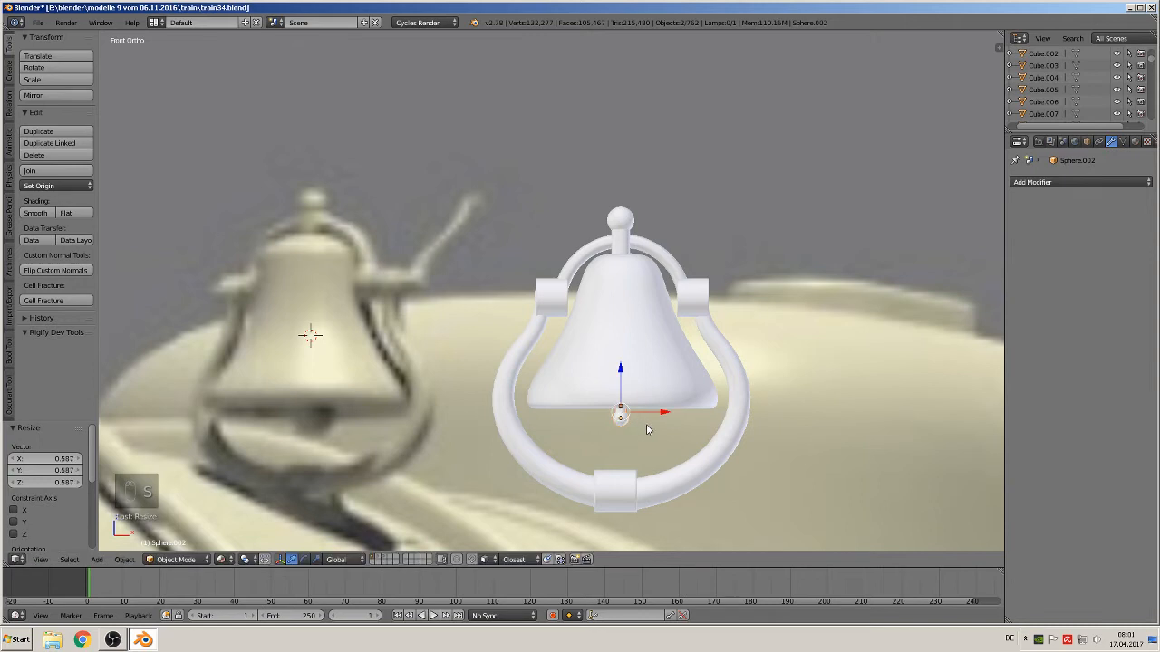
{"action": "middle_click_drag", "start_coordinate": [647, 425], "coordinate": [623, 435]}
{"action": "key", "text": "s"}
{"action": "left_click", "coordinate": [631, 444]}
{"action": "left_click_drag", "start_coordinate": [620, 370], "coordinate": [620, 376]}
{"action": "key", "text": "Tab"}
{"action": "key", "text": "Tab"}
{"action": "key", "text": "a"}
{"action": "key", "text": "a"}
{"action": "key", "text": "a"}
{"action": "scroll", "coordinate": [642, 428], "scroll_direction": "down", "scroll_amount": 2}
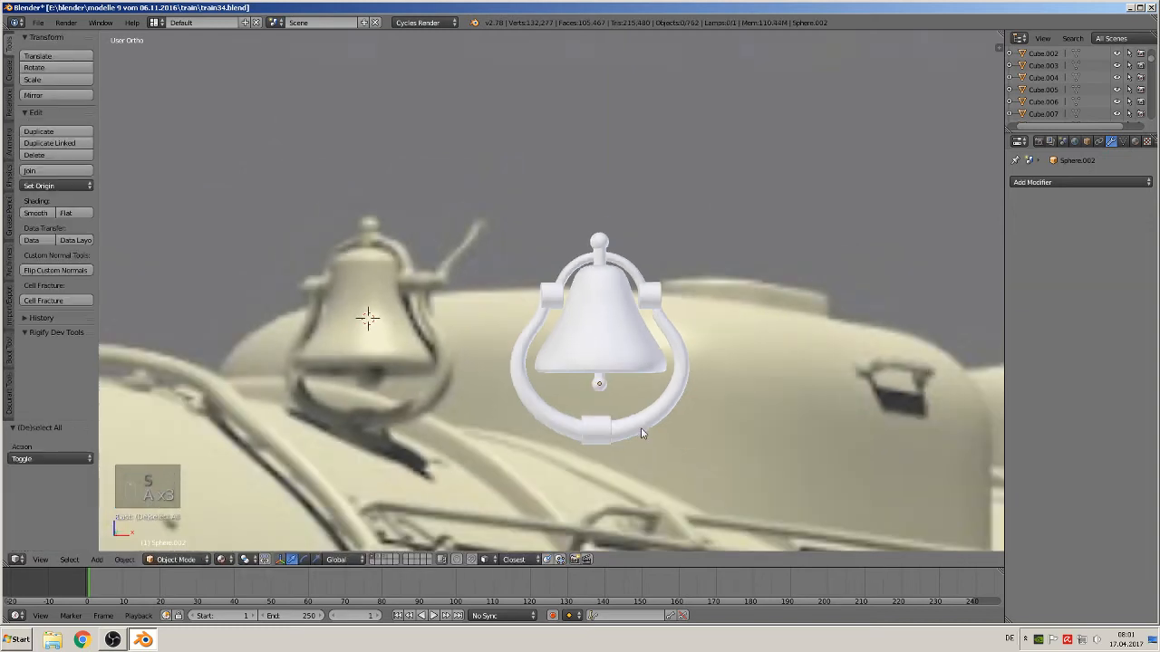
Duplicate the hanger pin above the bell and move the copy down along Z below the bracket's bottom collar
{"action": "middle_click_drag", "start_coordinate": [641, 433], "coordinate": [596, 458]}
{"action": "right_click", "coordinate": [599, 258]}
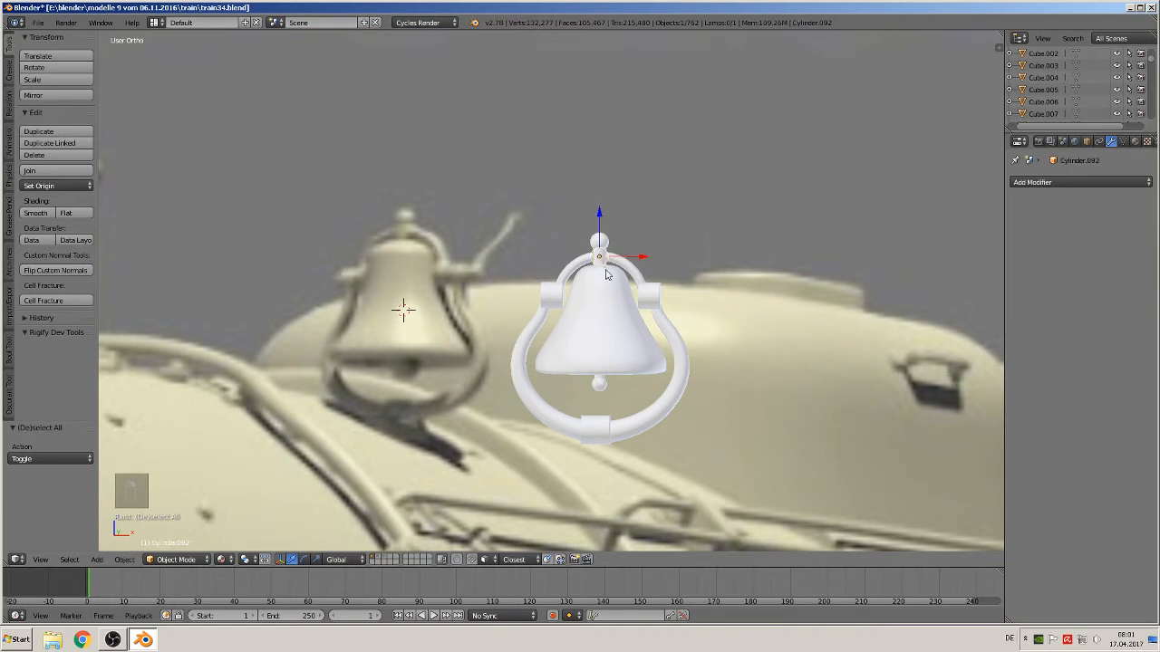
{"action": "key", "text": "shift+d"}
{"action": "key", "text": "z"}
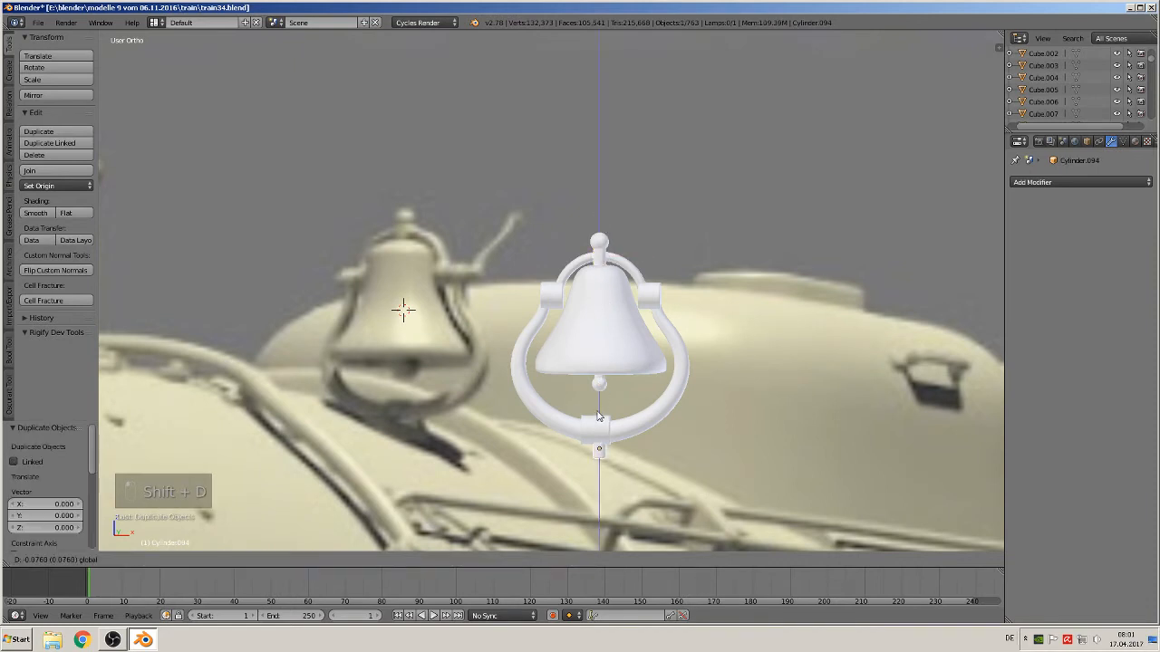
{"action": "left_click_drag", "start_coordinate": [598, 414], "coordinate": [598, 414]}
{"action": "middle_click_drag", "start_coordinate": [598, 414], "coordinate": [610, 425]}
{"action": "left_click_drag", "start_coordinate": [635, 448], "coordinate": [632, 448]}
Try to join the bell, clapper and bracket parts into one object
{"action": "key", "text": "a"}
{"action": "middle_click_drag", "start_coordinate": [648, 376], "coordinate": [610, 363]}
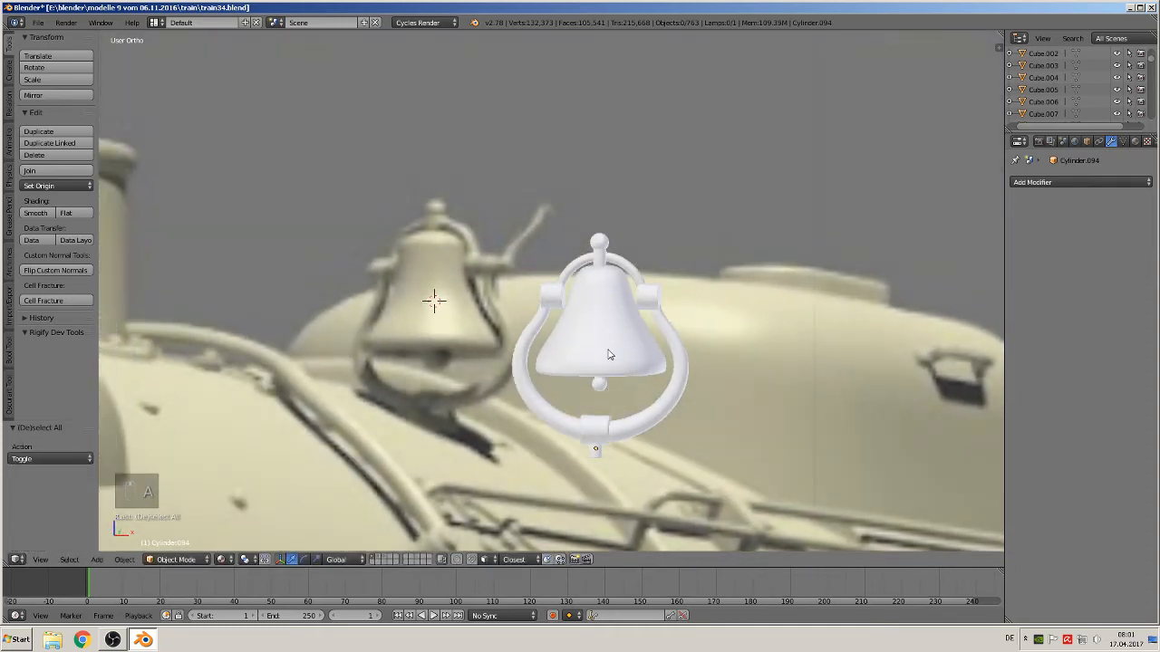
{"action": "right_click", "coordinate": [609, 355]}
{"action": "right_click", "coordinate": [603, 387]}
{"action": "middle_click_drag", "start_coordinate": [602, 385], "coordinate": [616, 350]}
{"action": "right_click", "coordinate": [615, 346], "text": "shift"}
{"action": "right_click", "coordinate": [598, 374], "text": "shift"}
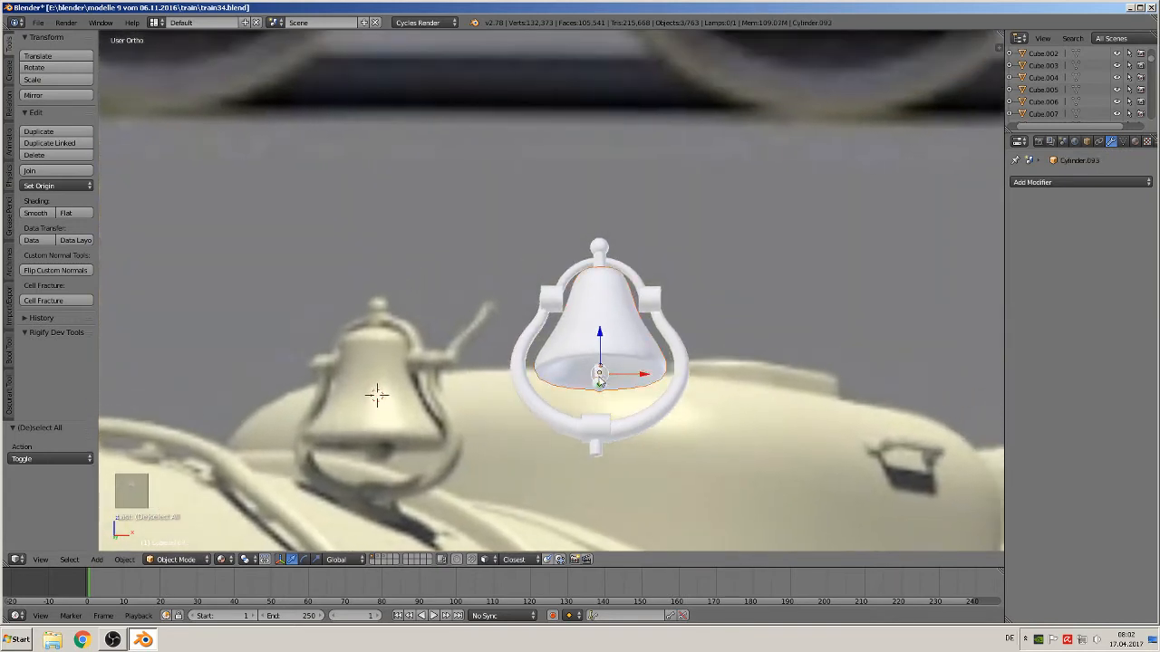
{"action": "right_click", "coordinate": [577, 427], "text": "shift"}
{"action": "right_click", "coordinate": [612, 434], "text": "shift"}
{"action": "right_click", "coordinate": [595, 450], "text": "shift"}
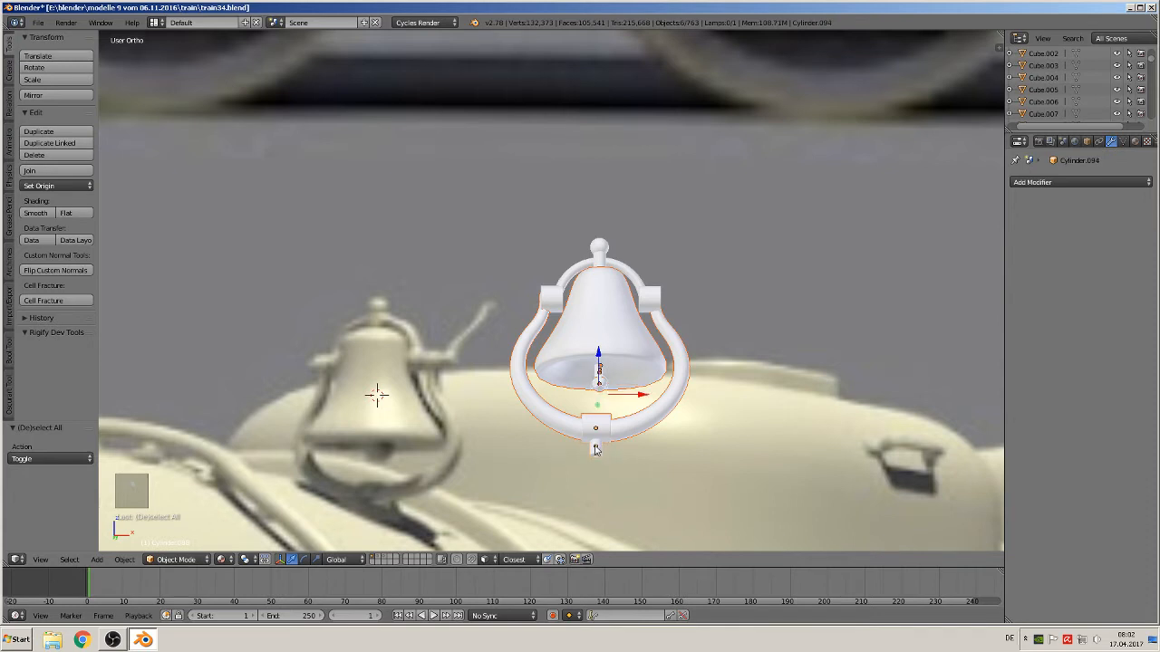
{"action": "right_click", "coordinate": [548, 305], "text": "shift"}
{"action": "right_click", "coordinate": [650, 299], "text": "shift"}
{"action": "right_click", "coordinate": [637, 276], "text": "shift"}
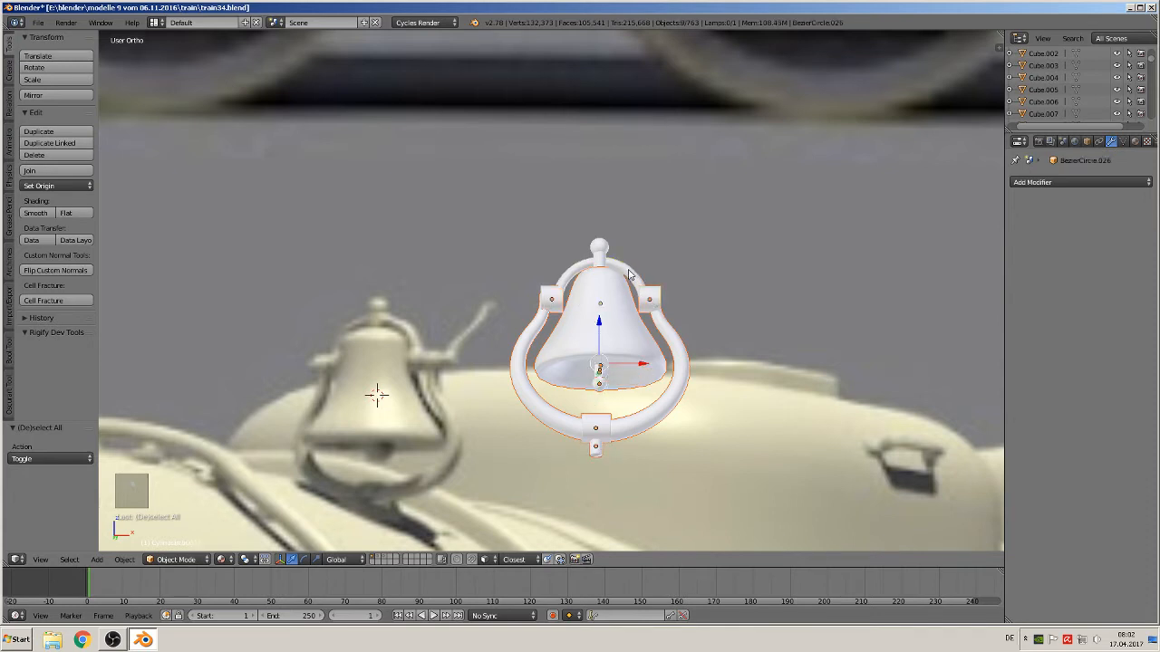
{"action": "right_click", "coordinate": [598, 262], "text": "shift"}
{"action": "right_click", "coordinate": [597, 248], "text": "shift"}
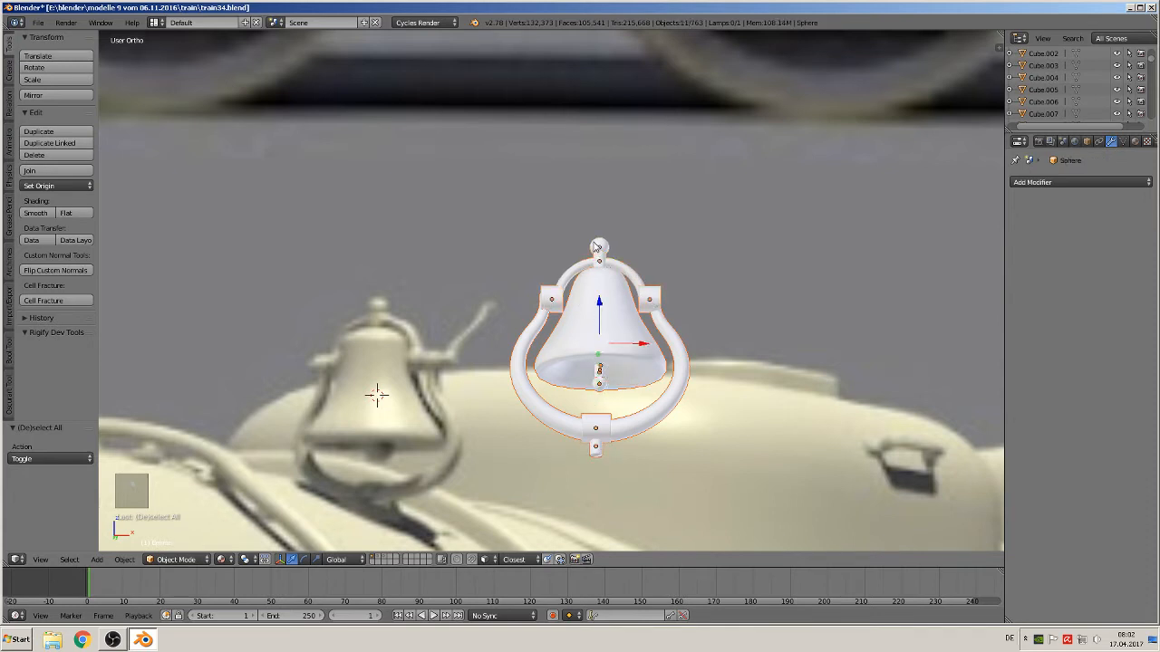
{"action": "left_click", "coordinate": [53, 171]}
{"action": "middle_click_drag", "start_coordinate": [489, 306], "coordinate": [509, 361]}
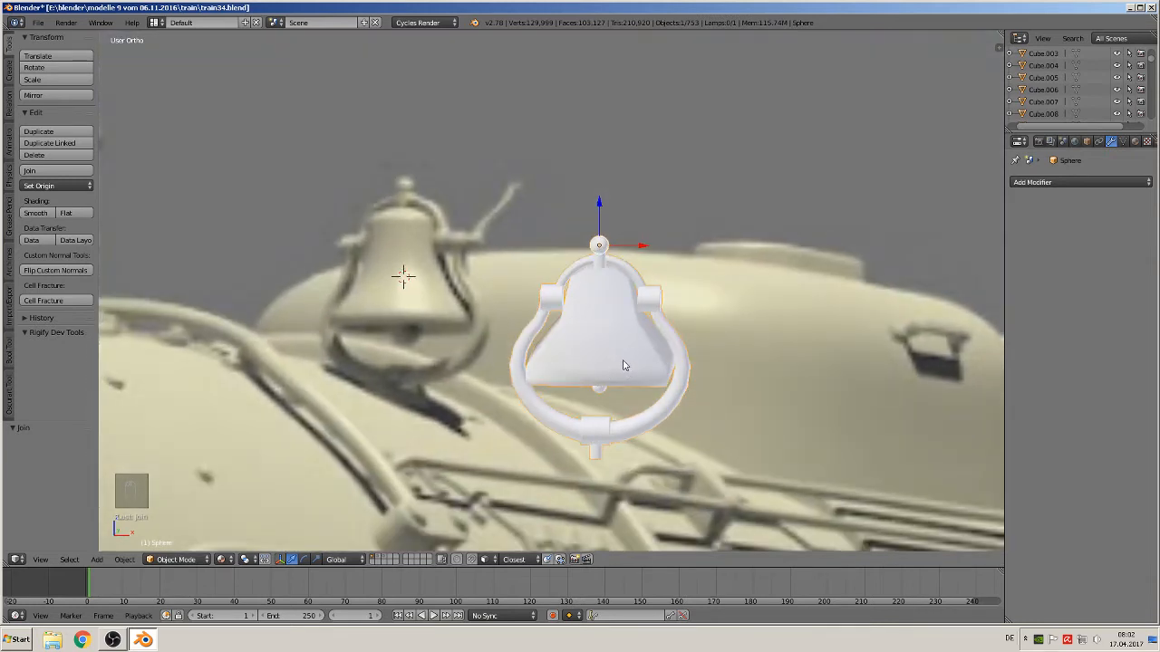
{"action": "key", "text": "ctrl+z"}
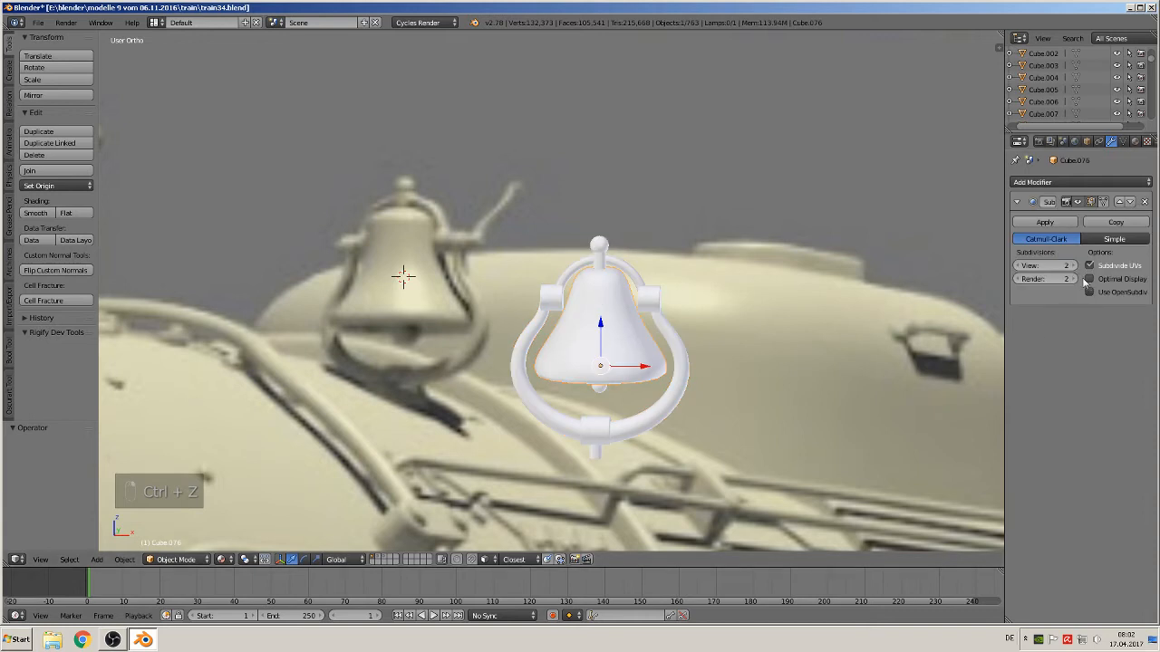
Apply the bell body's Subdivision Surface modifier, then box-select all bell parts and join them into one object
{"action": "left_click", "coordinate": [1054, 224]}
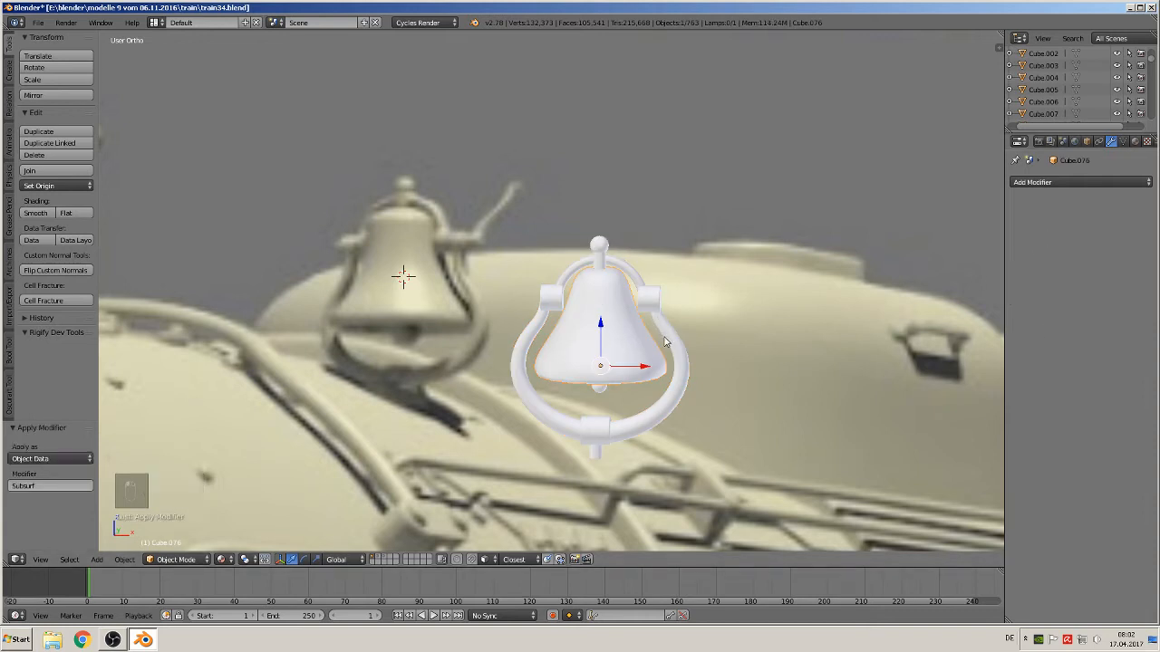
{"action": "middle_click_drag", "start_coordinate": [671, 373], "coordinate": [688, 465]}
{"action": "key", "text": "a"}
{"action": "key", "text": "b"}
{"action": "left_click_drag", "start_coordinate": [698, 422], "coordinate": [442, 239]}
{"action": "left_click", "coordinate": [38, 172]}
{"action": "middle_click_drag", "start_coordinate": [485, 403], "coordinate": [505, 277]}
{"action": "scroll", "coordinate": [527, 295], "scroll_direction": "down", "scroll_amount": 2}
{"action": "key", "text": "KP_1"}
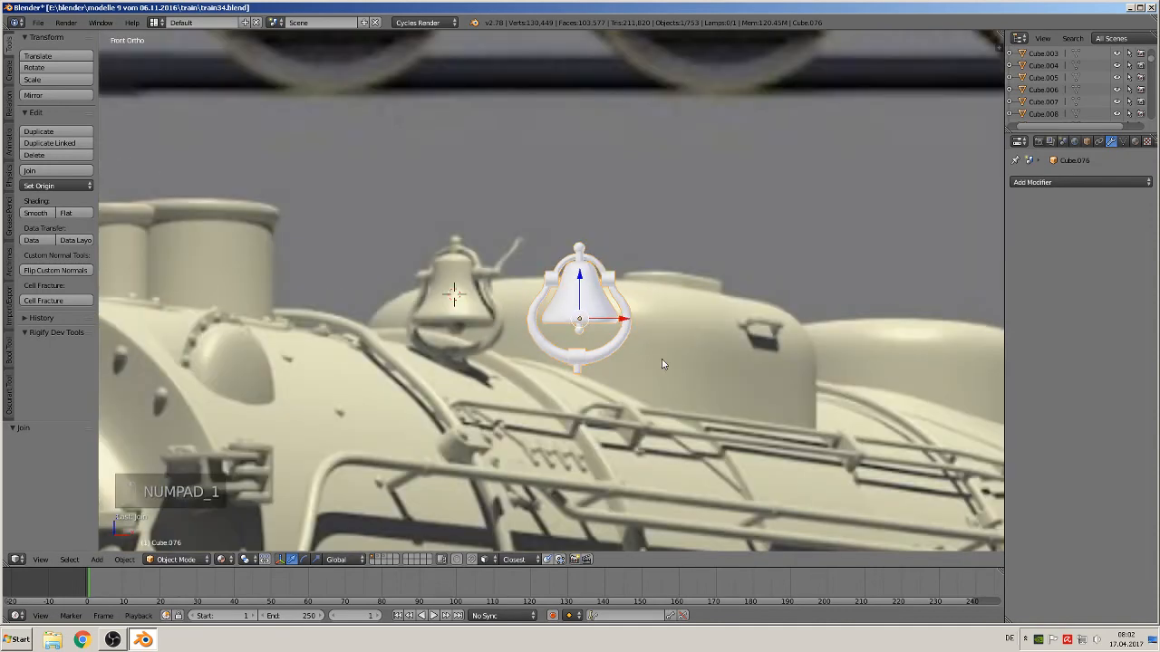
{"action": "scroll", "coordinate": [627, 356], "scroll_direction": "down", "scroll_amount": 2}
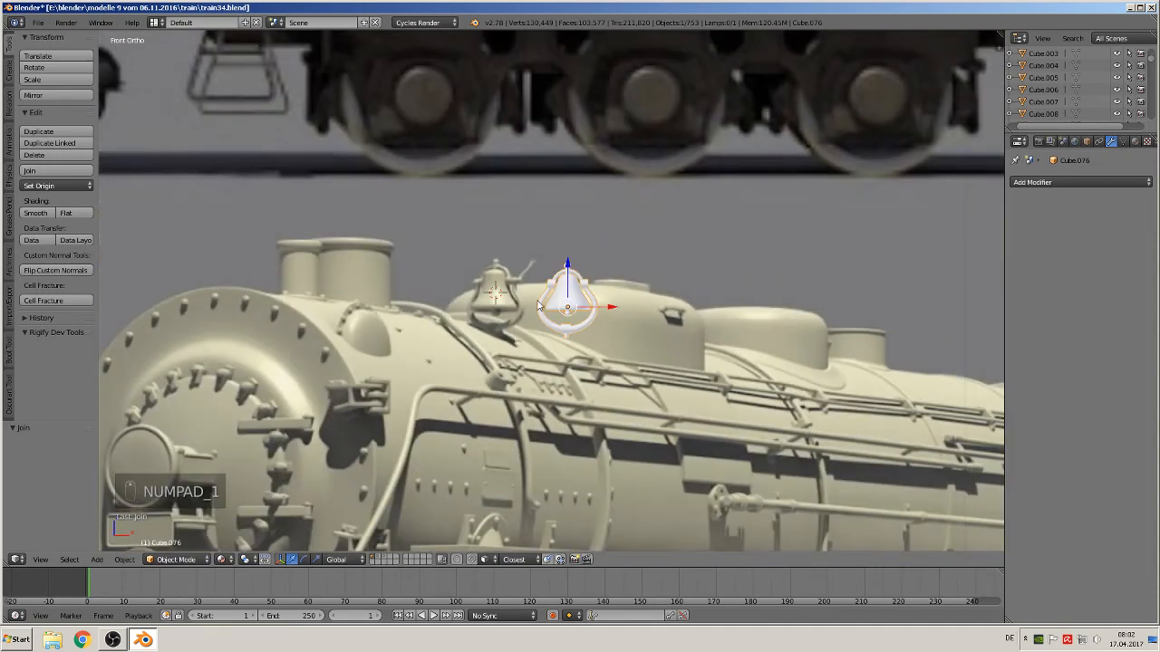
{"action": "scroll", "coordinate": [616, 309], "scroll_direction": "down", "scroll_amount": 4}
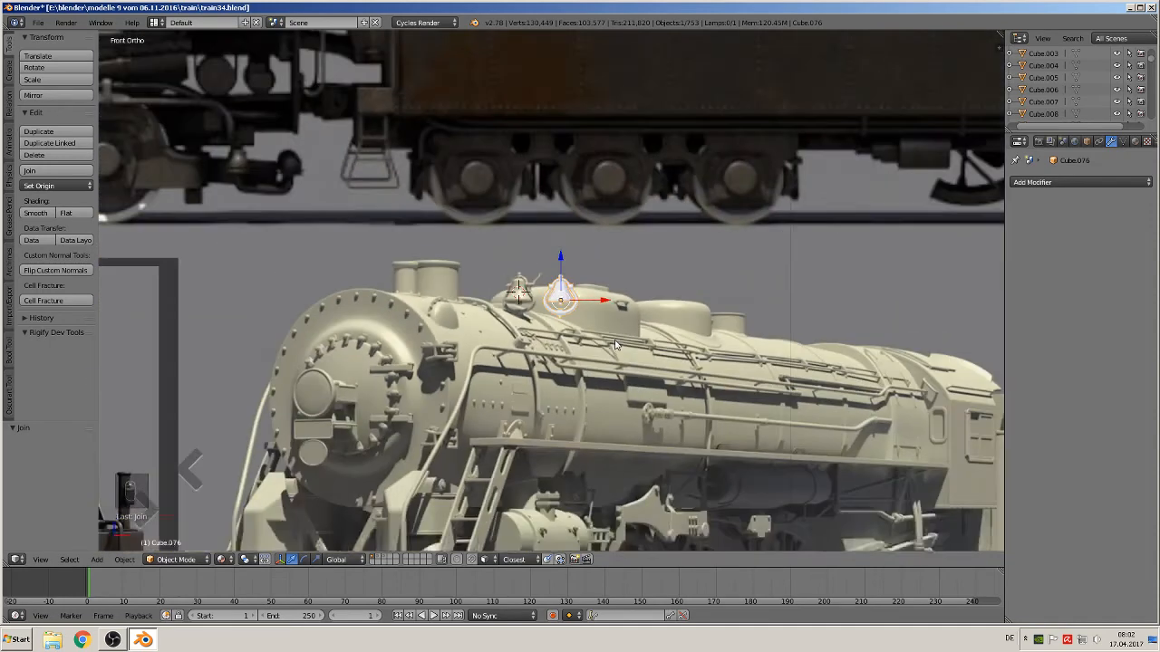
Rotate the joined bell 90° in the front view, then undo the rotation
{"action": "type", "text": "r"}
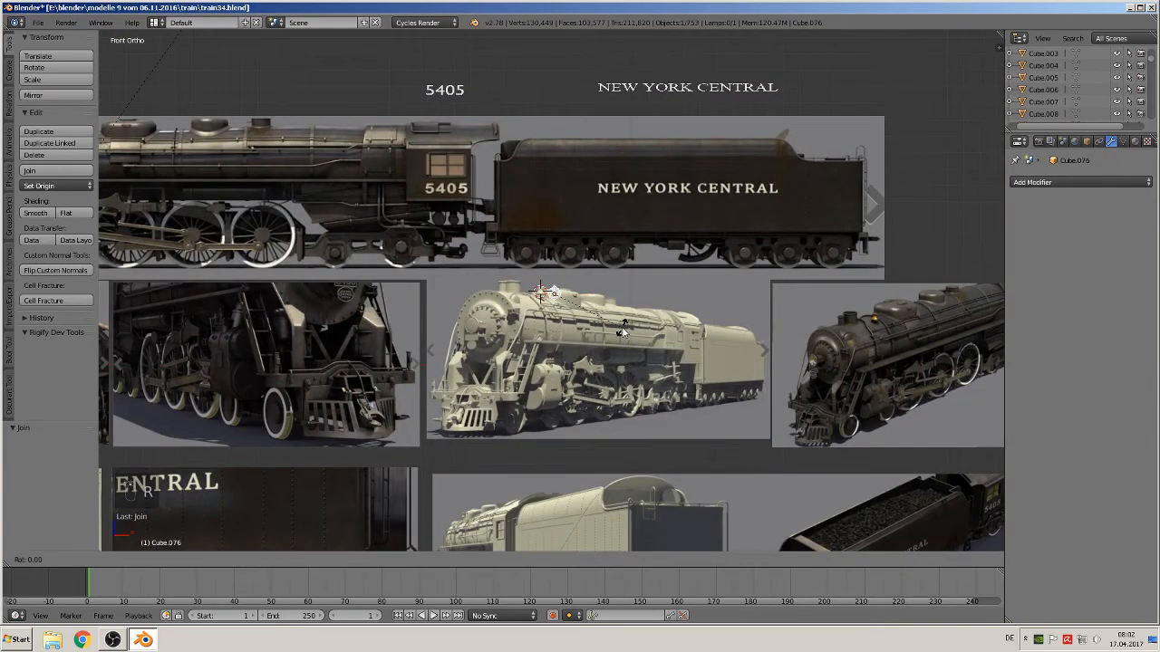
{"action": "type", "text": "90"}
{"action": "key", "text": "Return"}
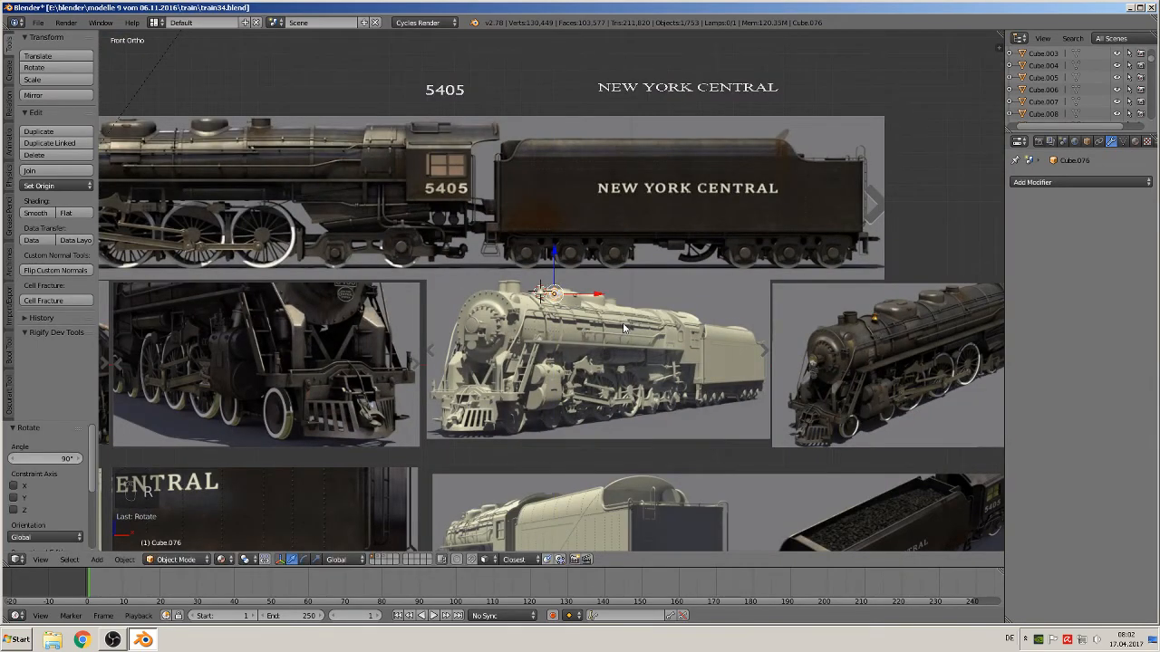
{"action": "scroll", "coordinate": [598, 324], "scroll_direction": "up", "scroll_amount": 7}
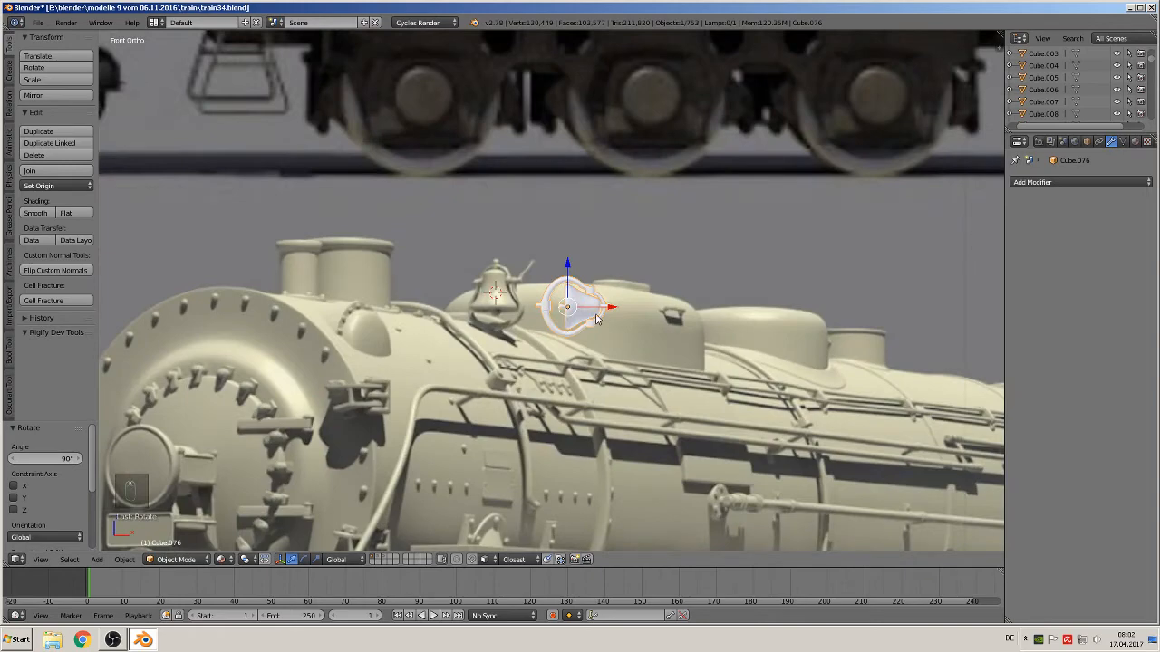
{"action": "key", "text": "ctrl+z"}
Rotate the joined bell 90° about the Z axis
{"action": "type", "text": "rz"}
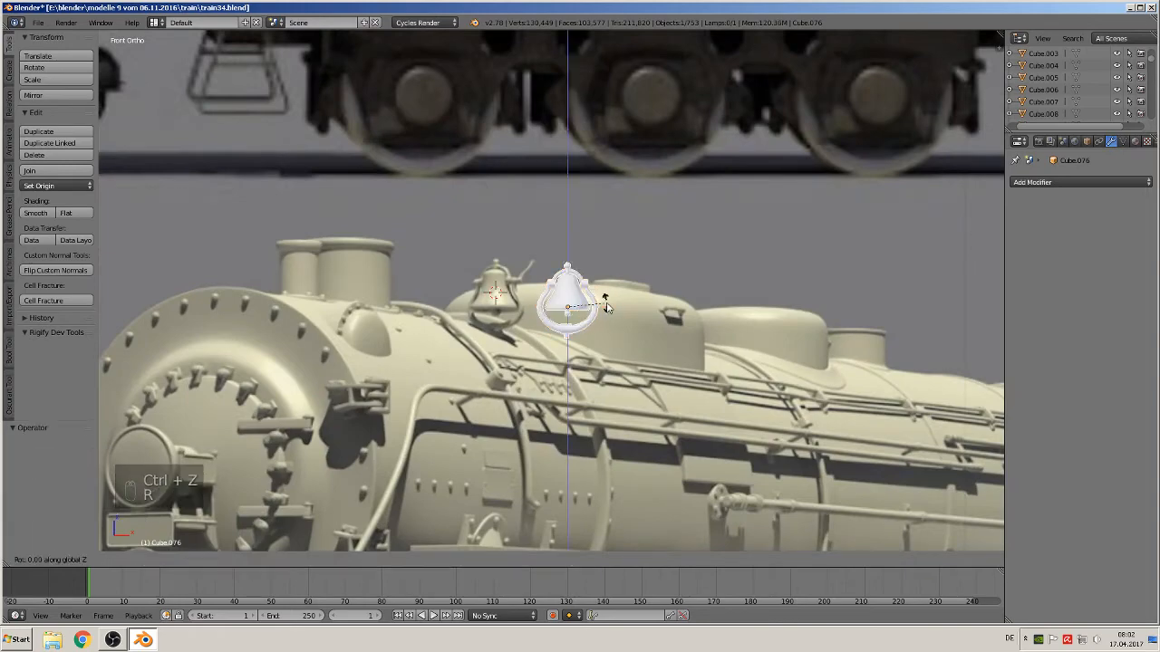
{"action": "type", "text": "90"}
{"action": "key", "text": "Return"}
Move the bell from the reference area over to the locomotive model near the boiler top
{"action": "scroll", "coordinate": [605, 308], "scroll_direction": "down", "scroll_amount": 7}
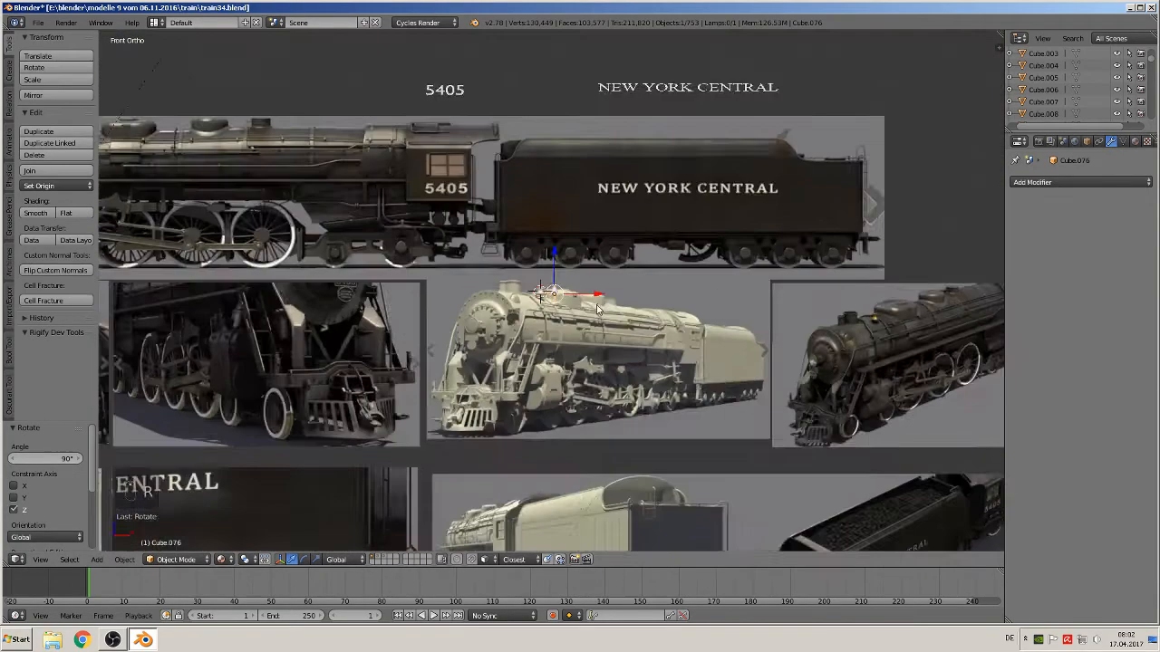
{"action": "scroll", "coordinate": [585, 310], "scroll_direction": "down", "scroll_amount": 3}
{"action": "scroll", "coordinate": [539, 311], "scroll_direction": "up", "scroll_amount": 2}
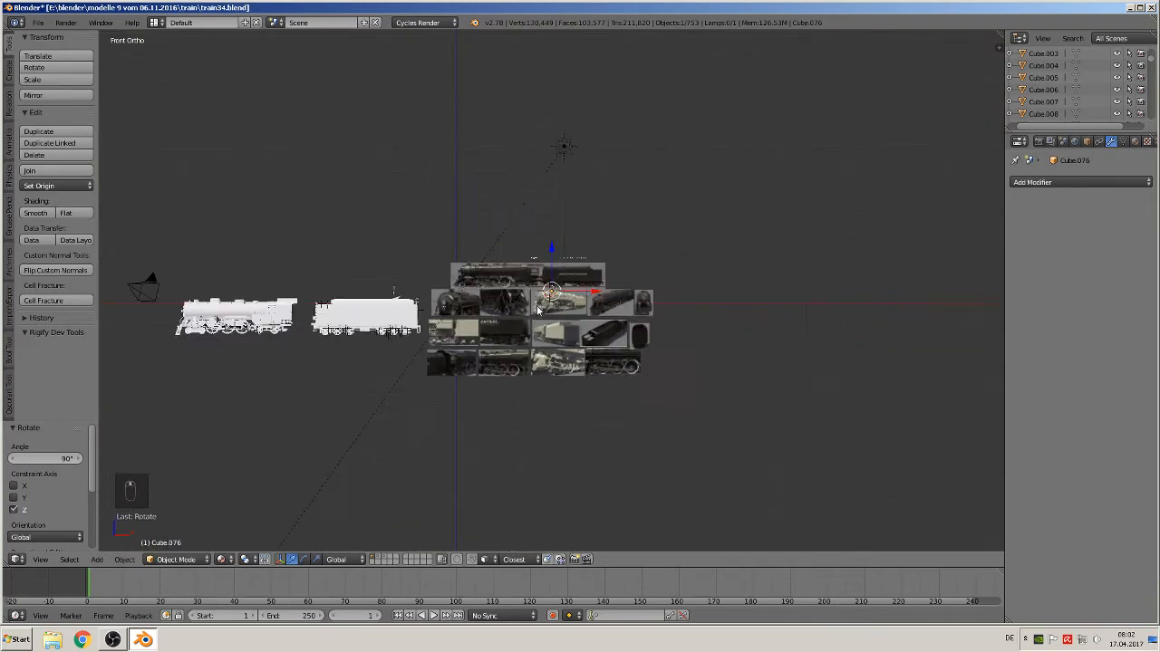
{"action": "key", "text": "g"}
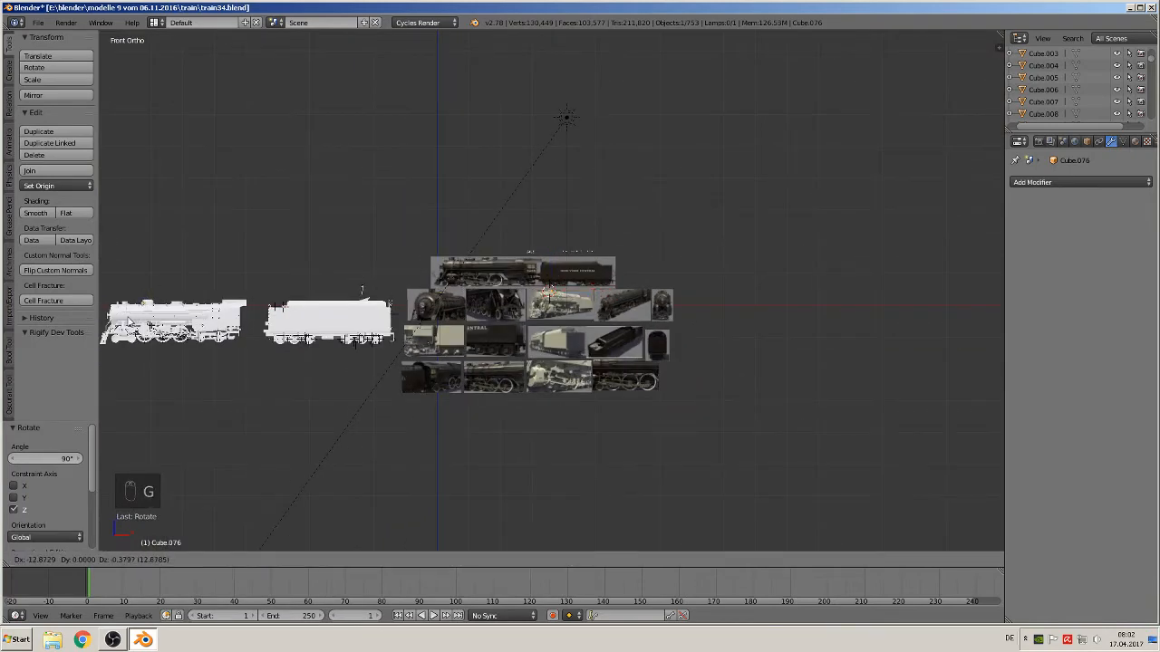
{"action": "left_click", "coordinate": [128, 323]}
{"action": "key", "text": "KP_Decimal"}
{"action": "scroll", "coordinate": [417, 310], "scroll_direction": "down", "scroll_amount": 2}
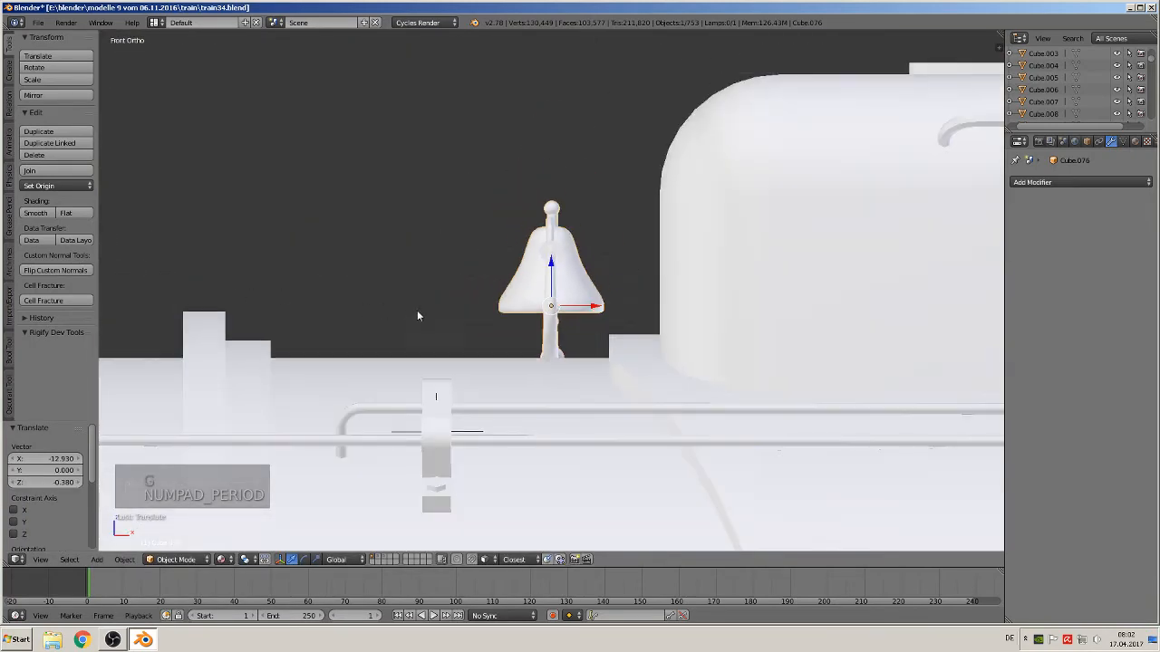
Shift the bell along the boiler so it sits in front of the steam dome
{"action": "middle_click_drag", "start_coordinate": [416, 310], "coordinate": [614, 358]}
{"action": "scroll", "coordinate": [544, 308], "scroll_direction": "down", "scroll_amount": 4}
{"action": "left_click_drag", "start_coordinate": [517, 287], "coordinate": [820, 401]}
{"action": "scroll", "coordinate": [820, 400], "scroll_direction": "up", "scroll_amount": 3}
{"action": "middle_click_drag", "start_coordinate": [652, 368], "coordinate": [667, 331]}
{"action": "left_click_drag", "start_coordinate": [703, 340], "coordinate": [671, 402]}
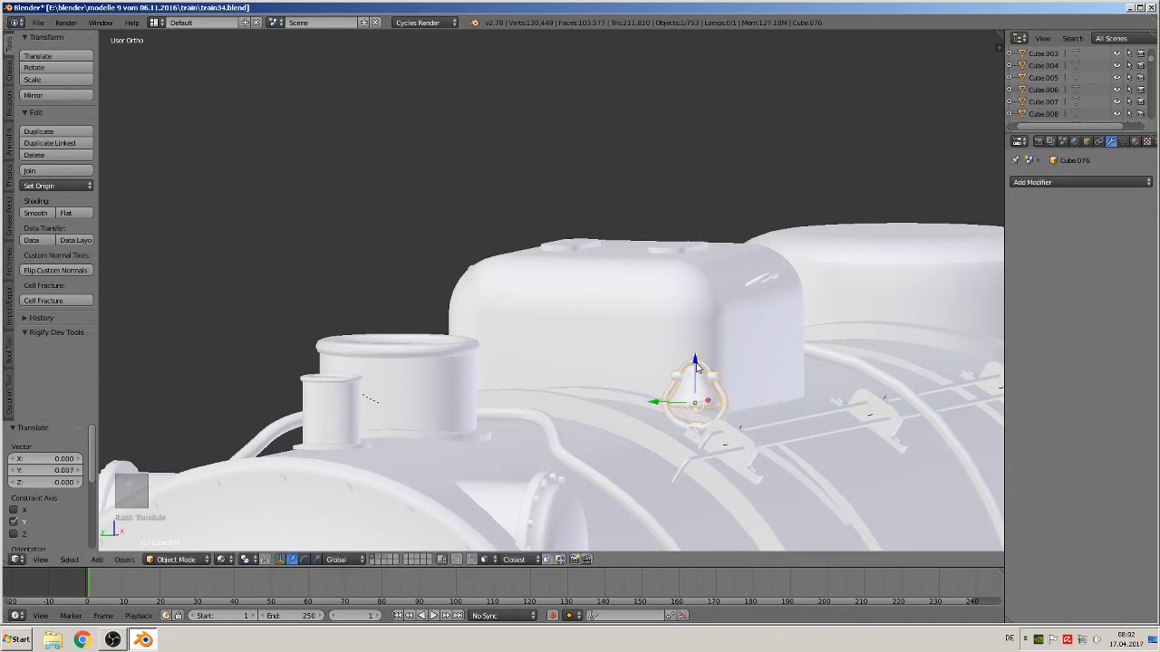
{"action": "left_click_drag", "start_coordinate": [695, 362], "coordinate": [696, 362]}
{"action": "middle_click_drag", "start_coordinate": [696, 362], "coordinate": [424, 407]}
Select the bell and scale it up to about 1.421
{"action": "key", "text": "a"}
{"action": "key", "text": "a"}
{"action": "key", "text": "a"}
{"action": "scroll", "coordinate": [691, 409], "scroll_direction": "down", "scroll_amount": 5}
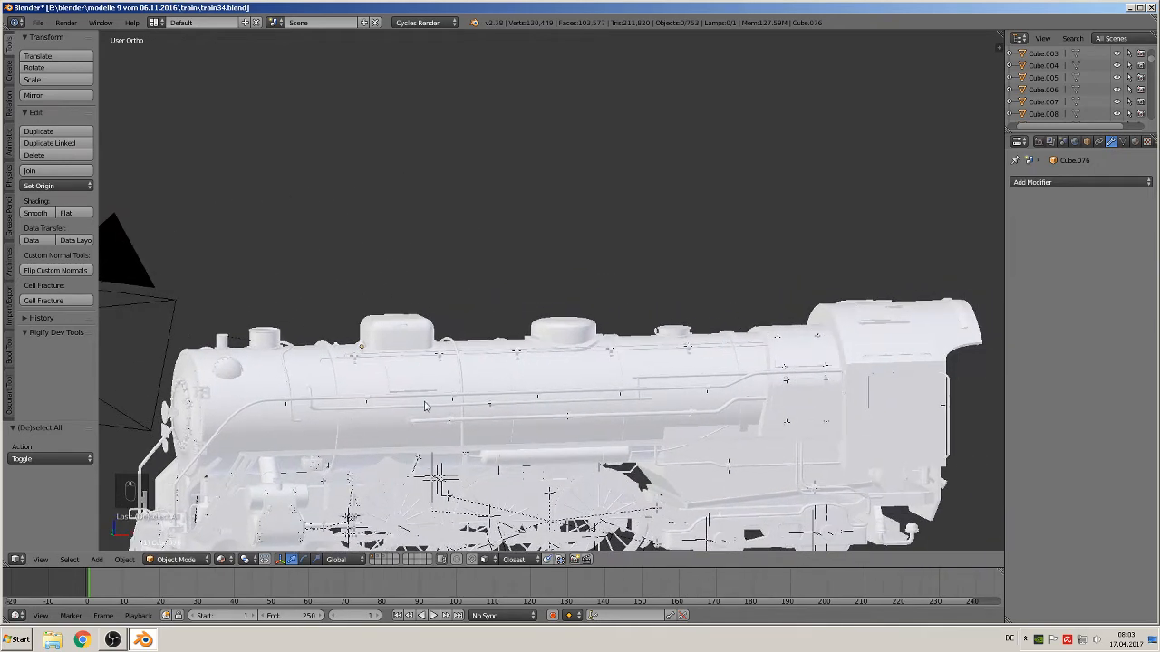
{"action": "scroll", "coordinate": [451, 376], "scroll_direction": "up", "scroll_amount": 5}
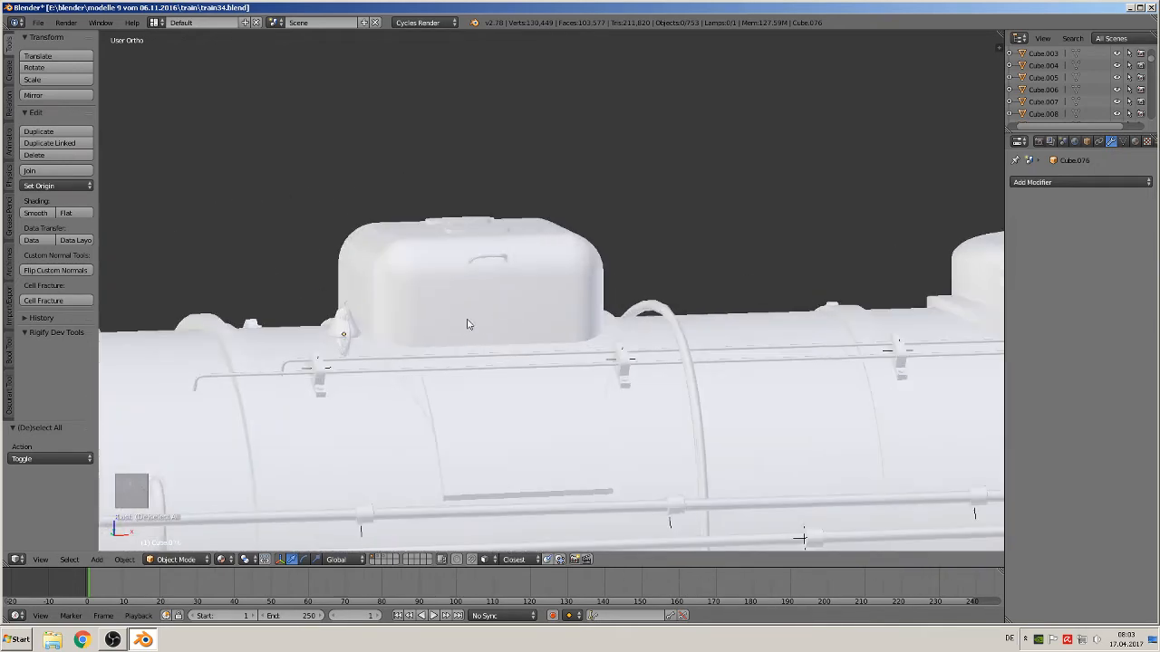
{"action": "right_click", "coordinate": [356, 339]}
{"action": "key", "text": "s"}
{"action": "left_click", "coordinate": [357, 340]}
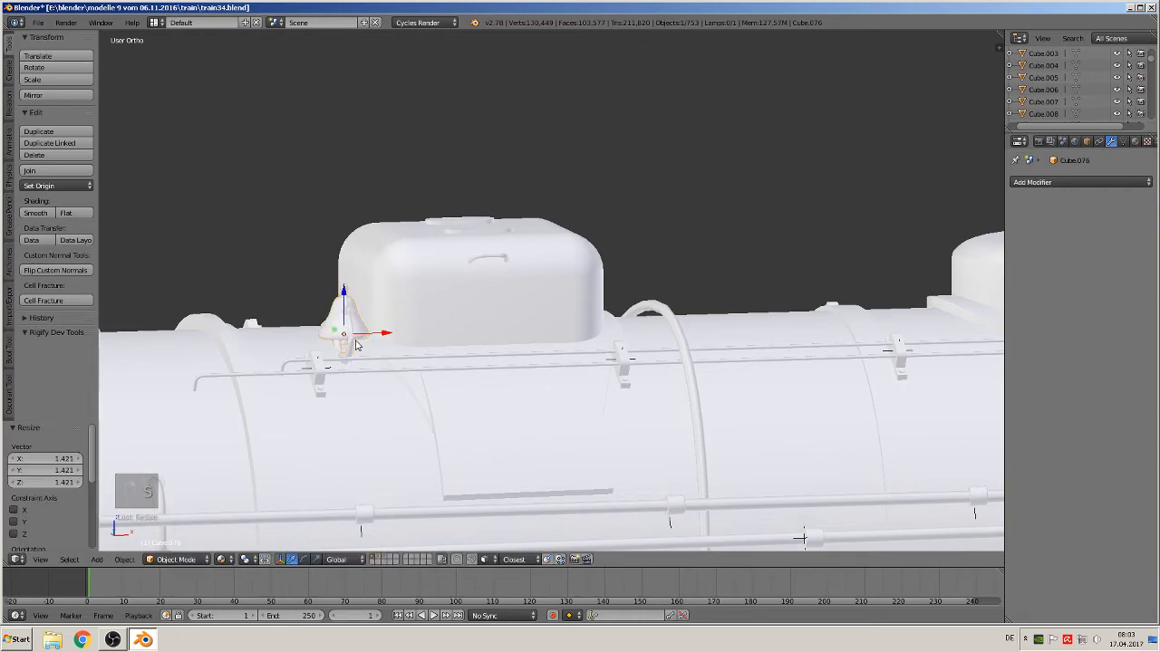
Move the bell down along Z so it rests on the boiler
{"action": "key", "text": "g"}
{"action": "key", "text": "z"}
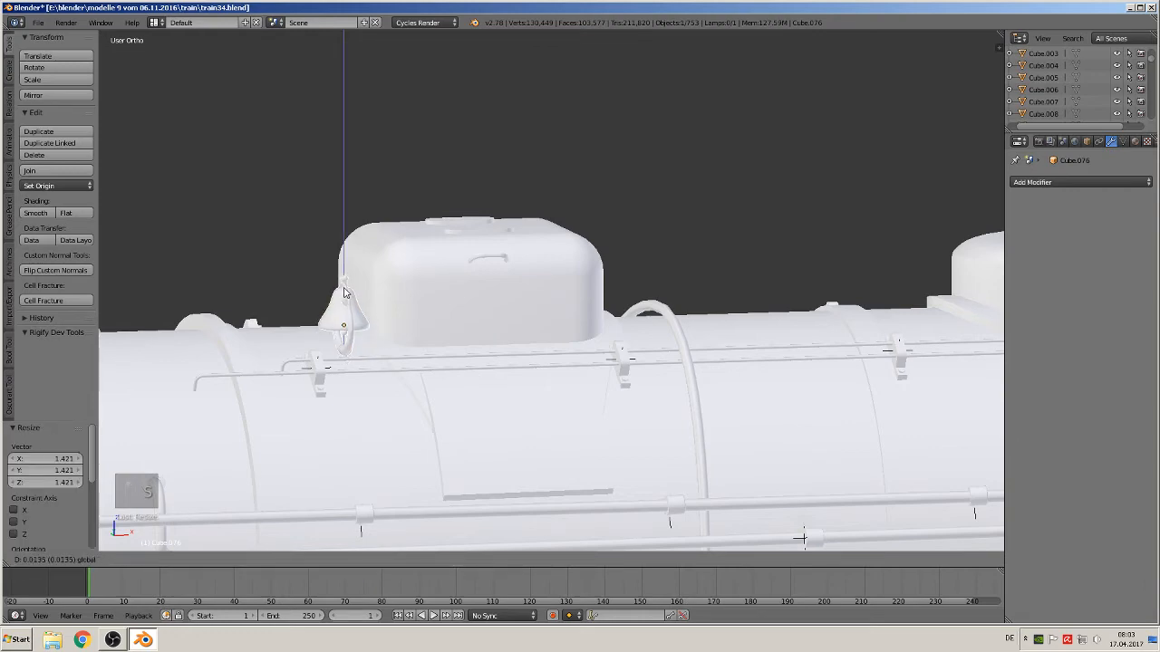
{"action": "left_click", "coordinate": [360, 302]}
{"action": "key", "text": "a"}
{"action": "key", "text": "a"}
{"action": "key", "text": "a"}
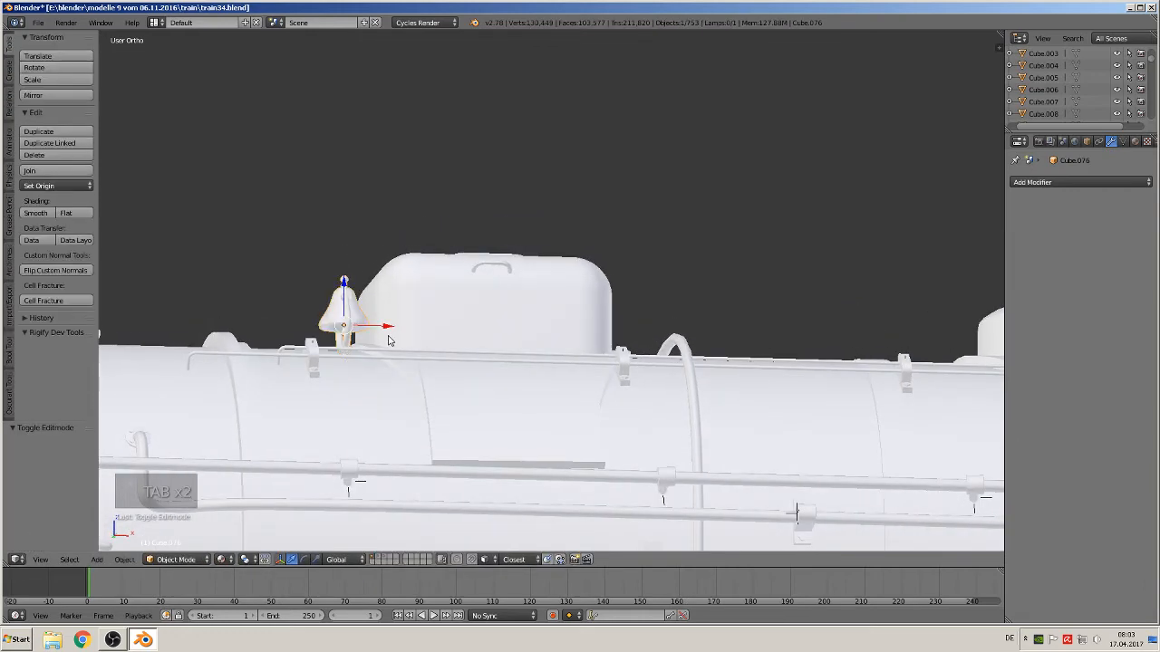
Return to the front view and save the blend file
{"action": "middle_click_drag", "start_coordinate": [361, 302], "coordinate": [481, 393]}
{"action": "scroll", "coordinate": [480, 393], "scroll_direction": "down", "scroll_amount": 5}
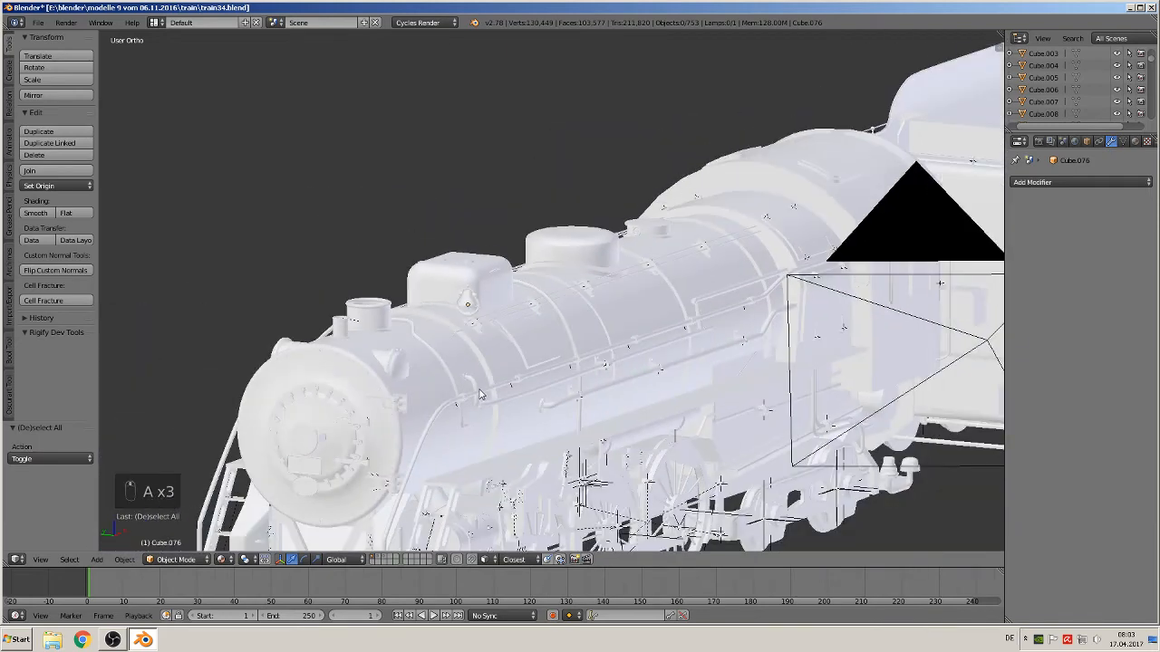
{"action": "scroll", "coordinate": [513, 387], "scroll_direction": "down", "scroll_amount": 5}
{"action": "key", "text": "KP_1"}
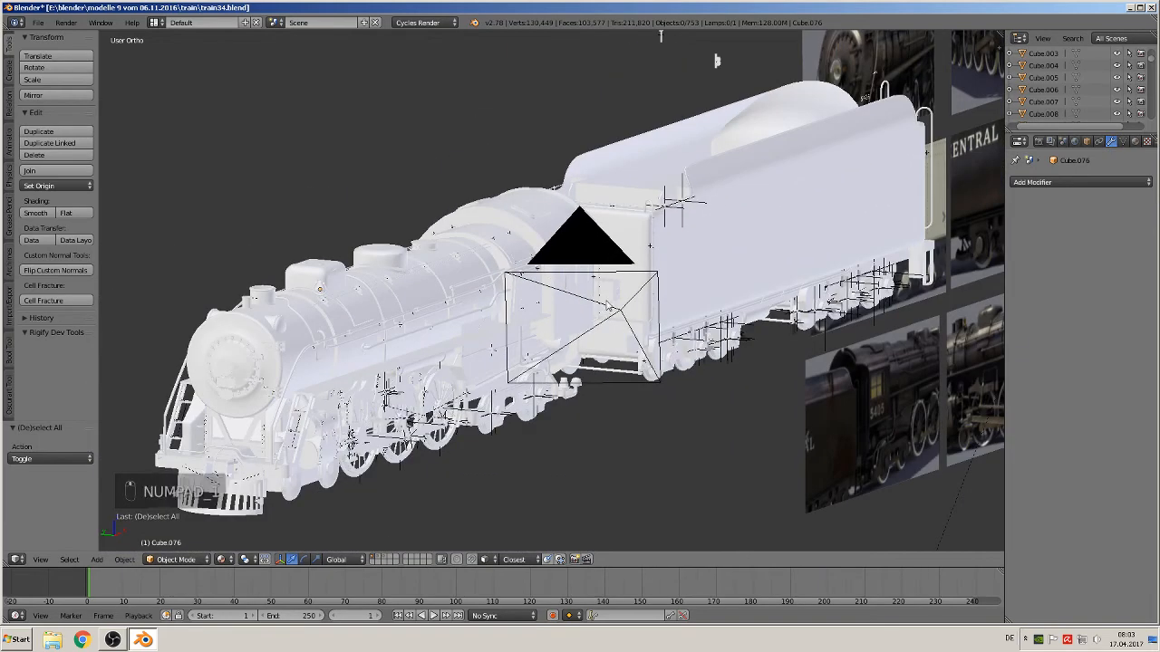
{"action": "left_click", "coordinate": [37, 22]}
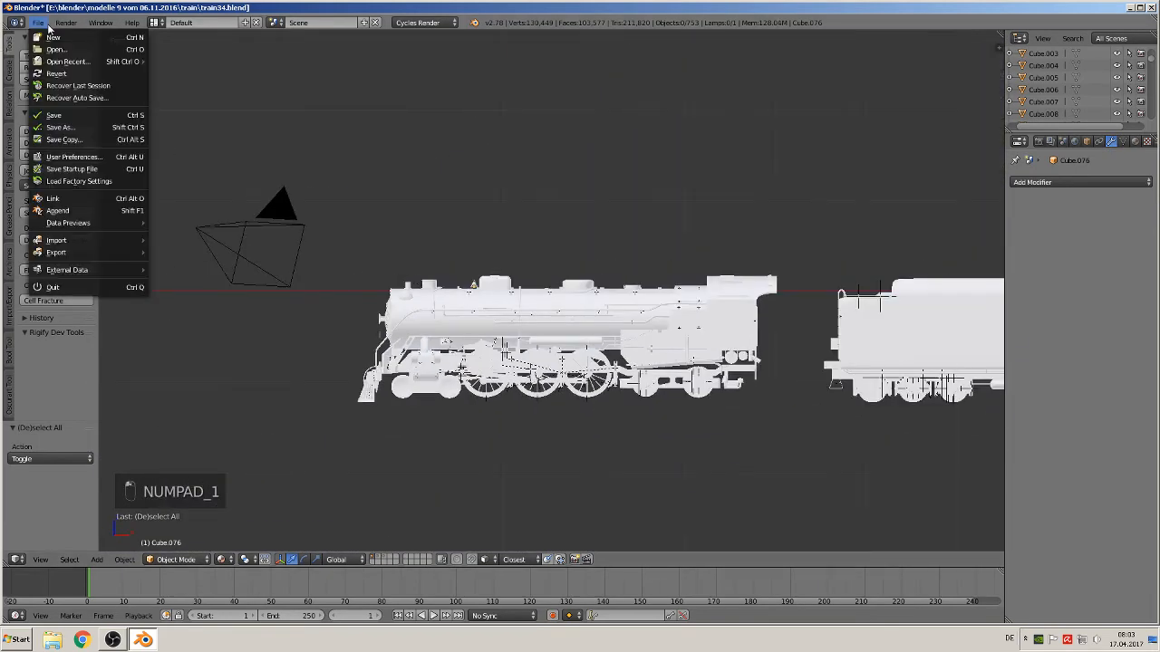
{"action": "left_click", "coordinate": [56, 114]}
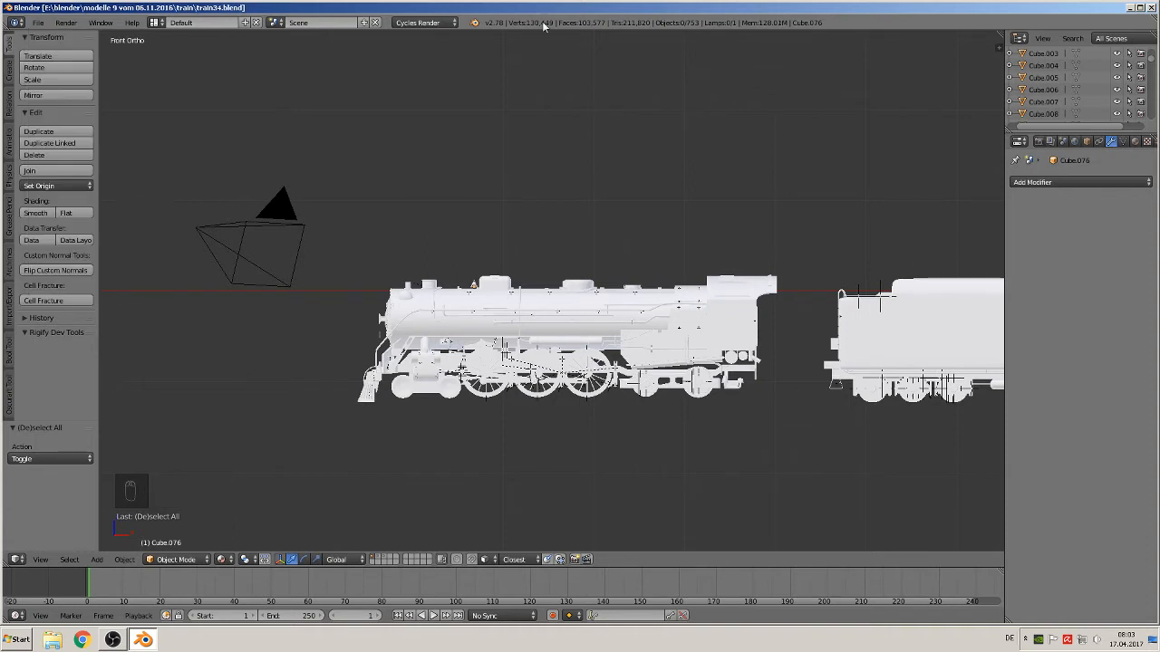
Select the boiler cylinder and inspect its full mesh in edit mode
{"action": "right_click", "coordinate": [447, 302]}
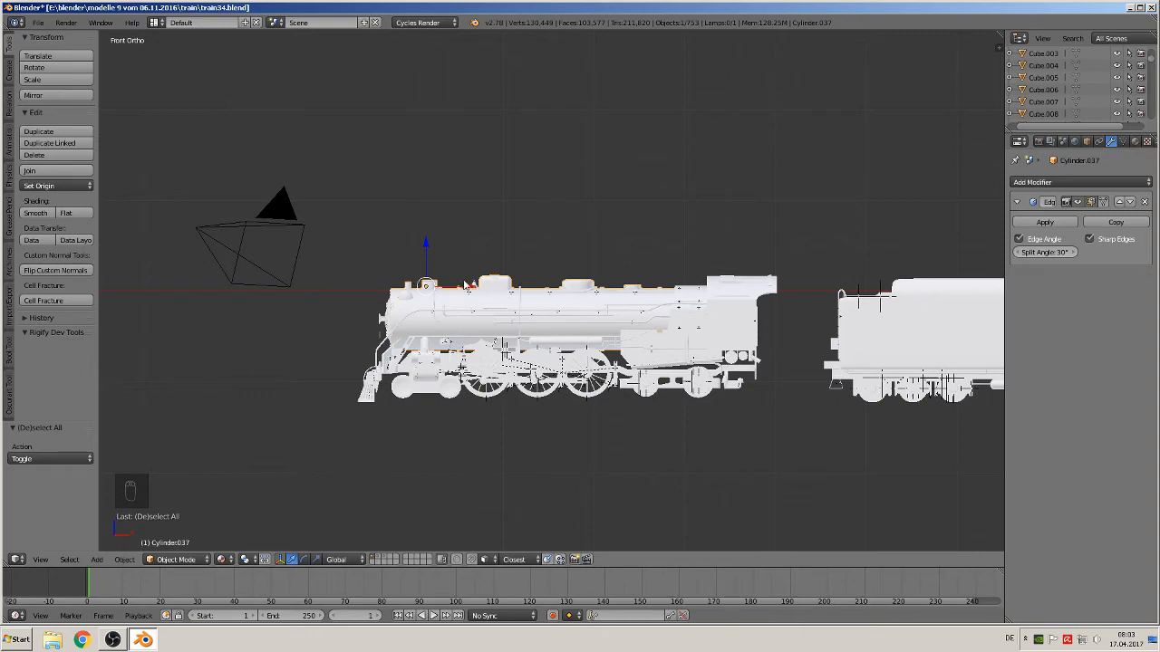
{"action": "key", "text": "Tab"}
{"action": "key", "text": "a"}
{"action": "key", "text": "a"}
{"action": "key", "text": "a"}
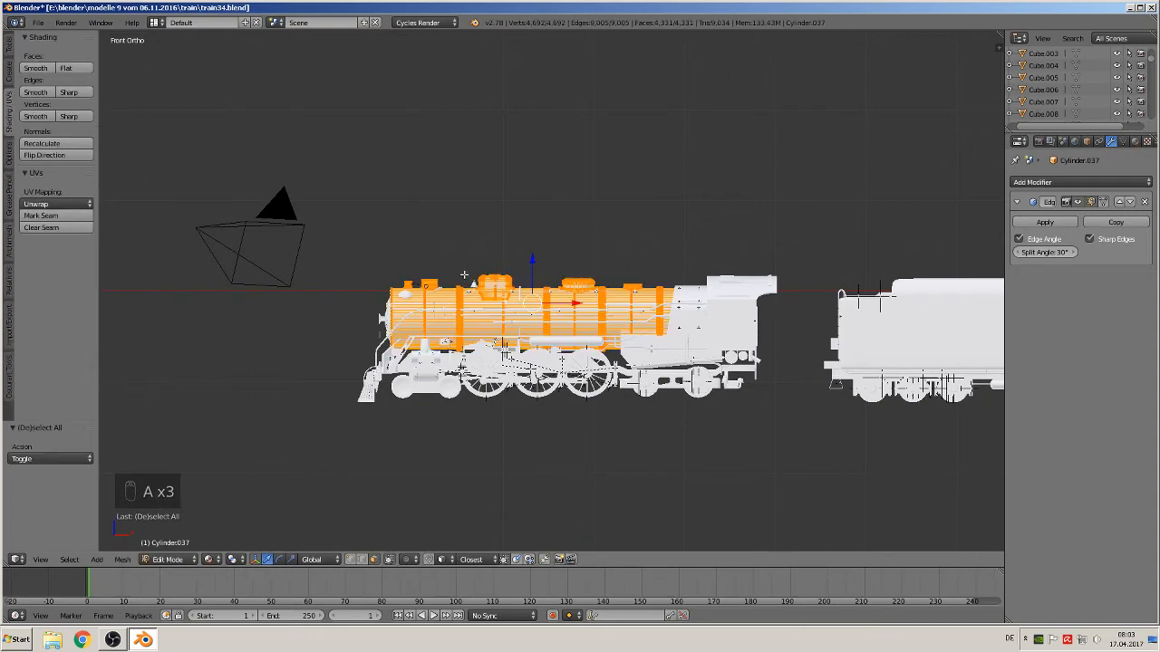
{"action": "key", "text": "Tab"}
Move the boiler cylinder to a separate layer and display that layer
{"action": "scroll", "coordinate": [499, 296], "scroll_direction": "up", "scroll_amount": 3}
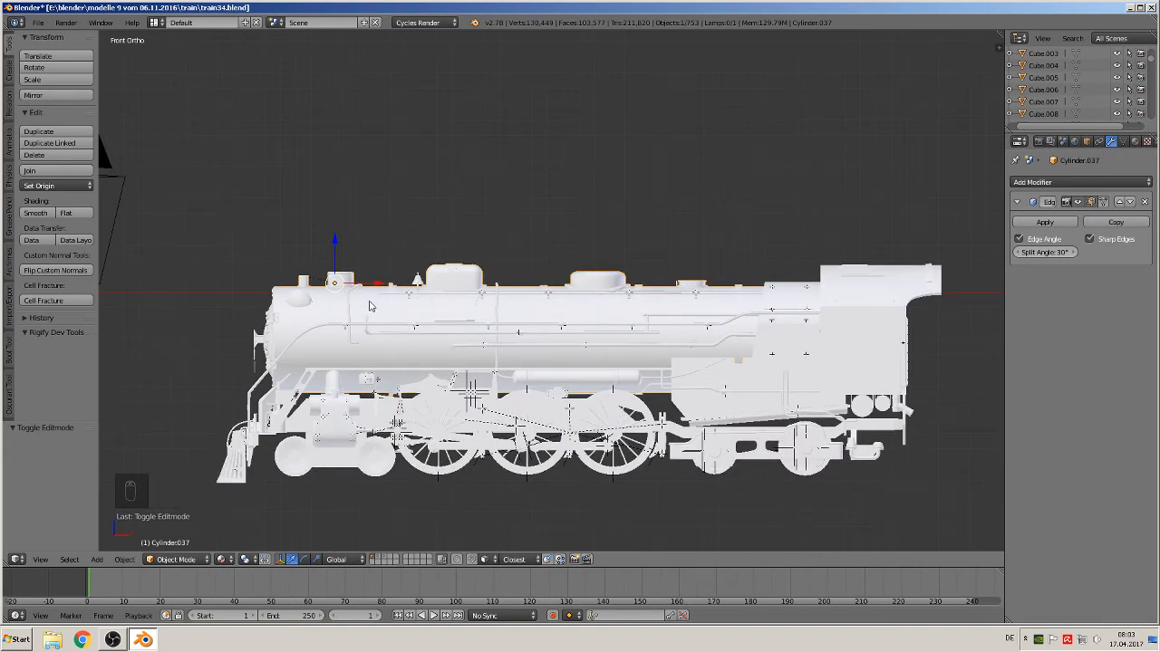
{"action": "scroll", "coordinate": [370, 307], "scroll_direction": "down", "scroll_amount": 2}
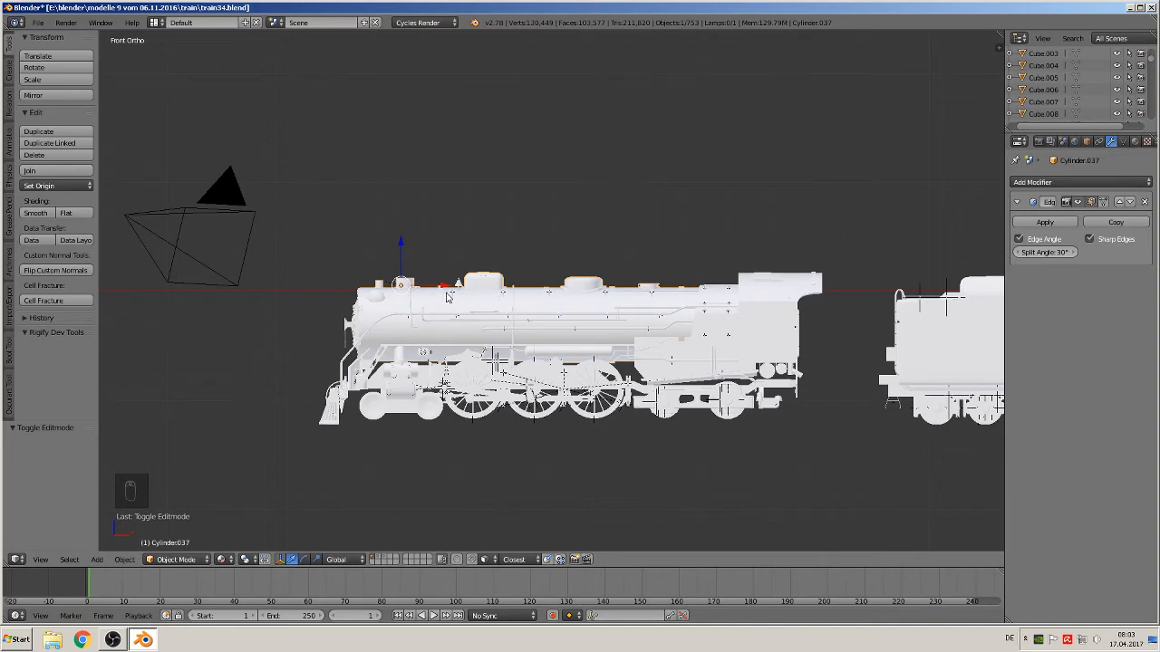
{"action": "key", "text": "m"}
{"action": "left_click", "coordinate": [549, 316]}
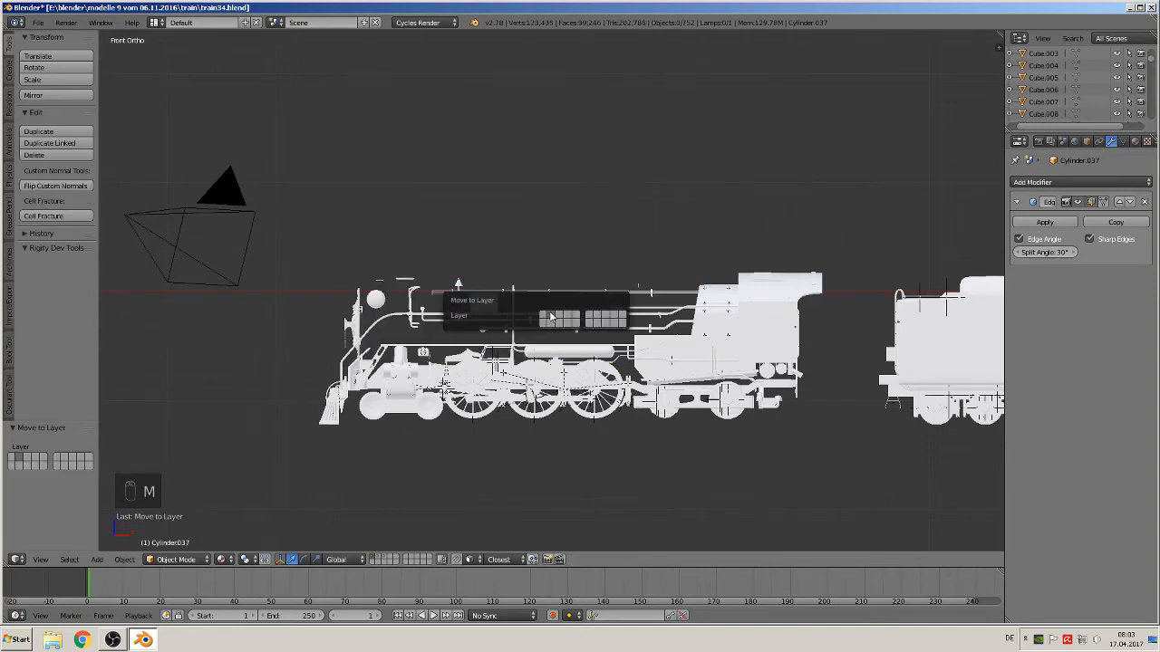
{"action": "left_click", "coordinate": [385, 563]}
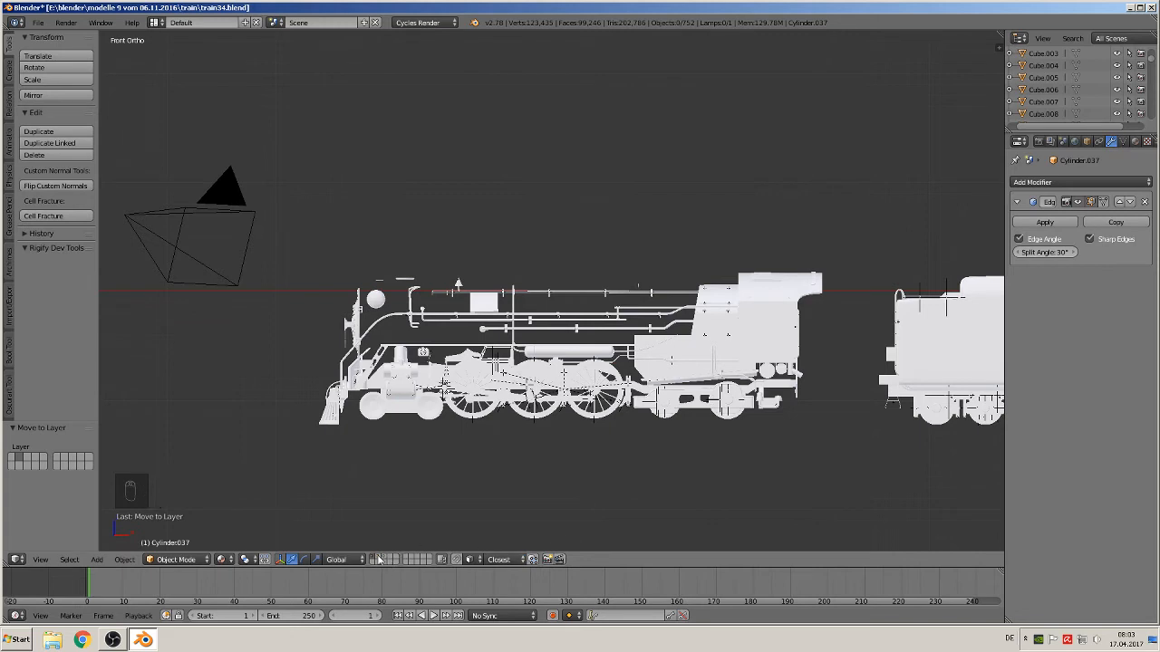
Set the boiler's origin to its geometry and clear its location to the world origin
{"action": "scroll", "coordinate": [490, 415], "scroll_direction": "down", "scroll_amount": 6}
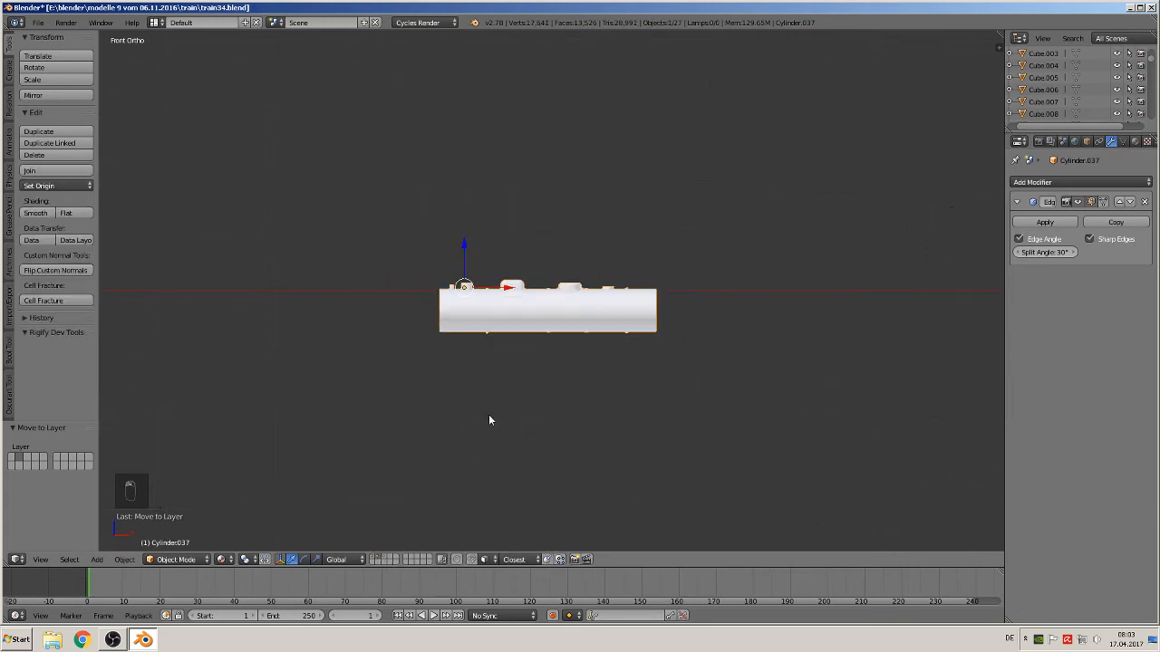
{"action": "left_click", "coordinate": [39, 188]}
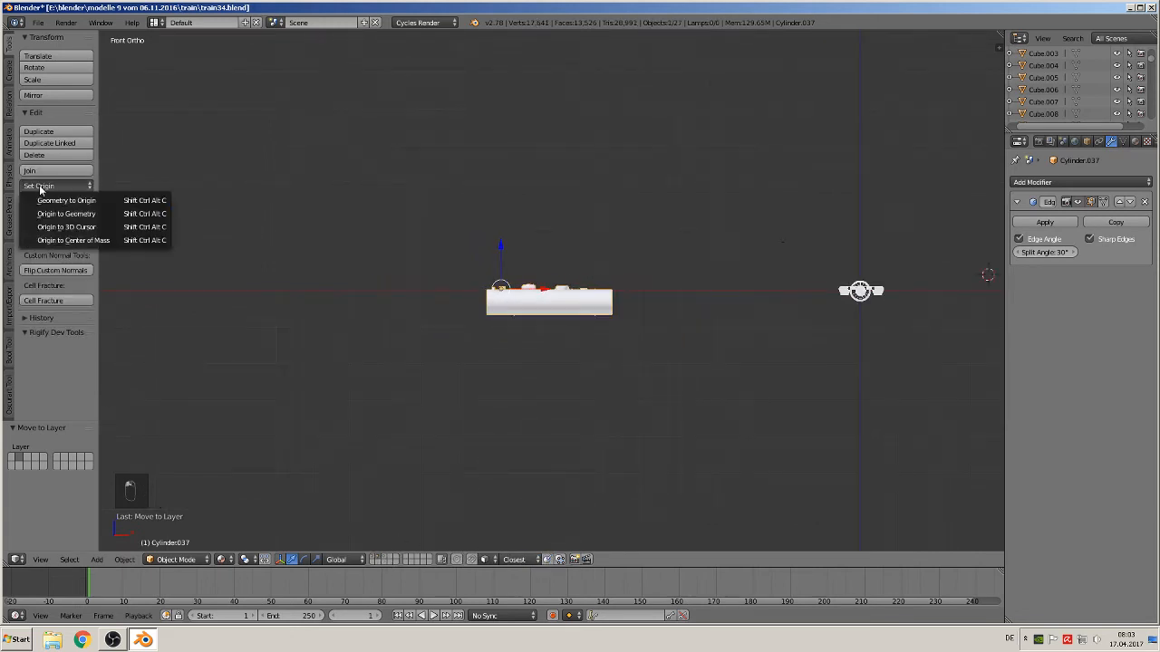
{"action": "left_click", "coordinate": [89, 215]}
{"action": "scroll", "coordinate": [561, 305], "scroll_direction": "up", "scroll_amount": 2}
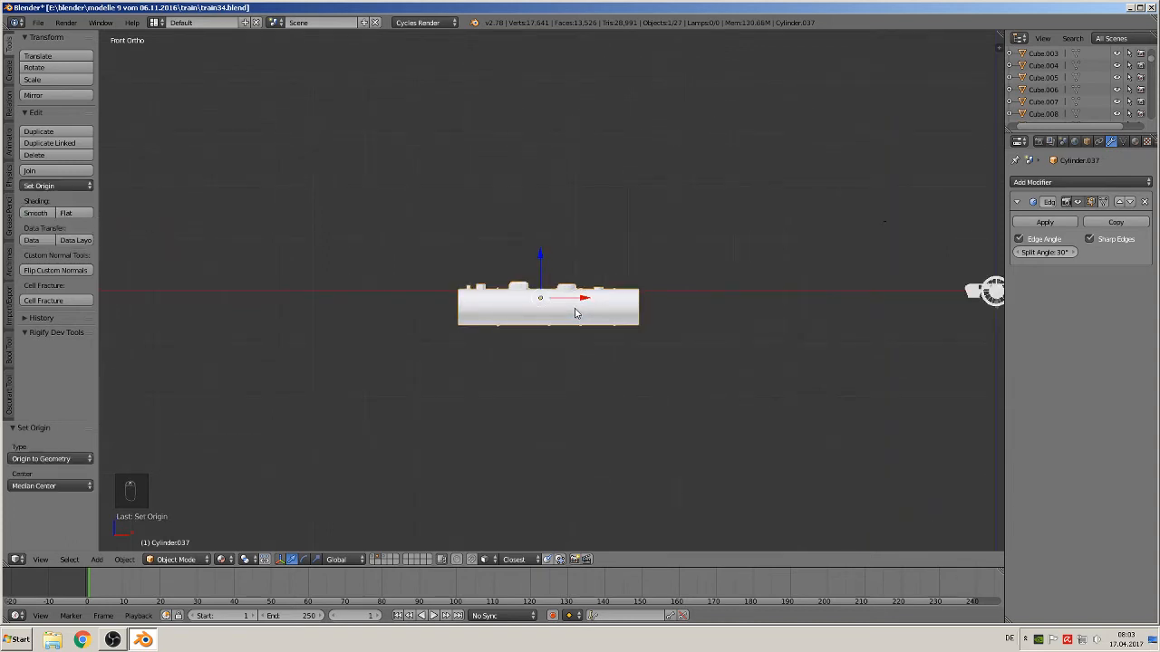
{"action": "key", "text": "alt+g"}
{"action": "middle_click_drag", "start_coordinate": [760, 306], "coordinate": [403, 323], "text": "shift"}
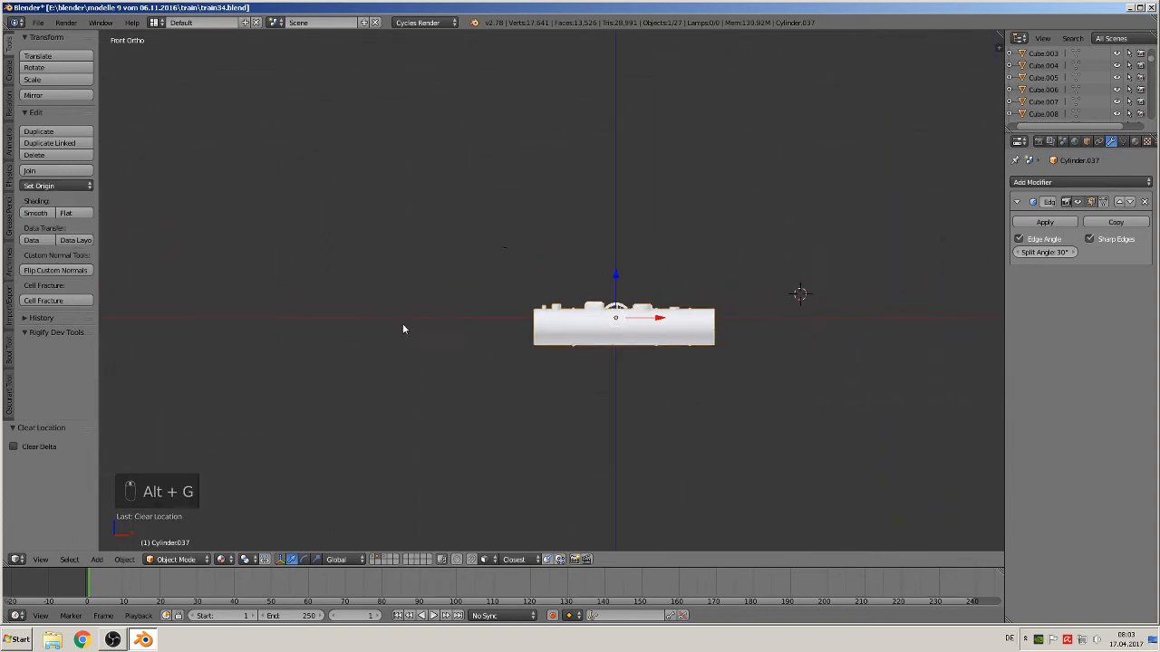
{"action": "scroll", "coordinate": [527, 331], "scroll_direction": "up", "scroll_amount": 3}
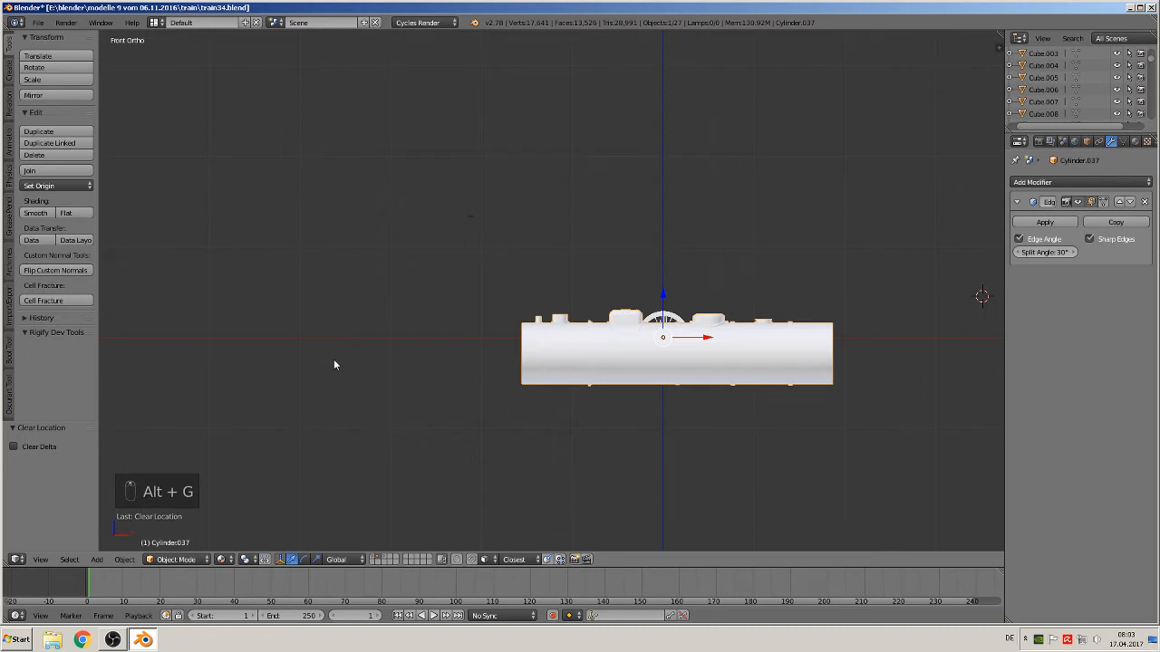
Create a new group from the boiler named main zylinder
{"action": "key", "text": "ctrl+g"}
{"action": "left_click", "coordinate": [38, 460]}
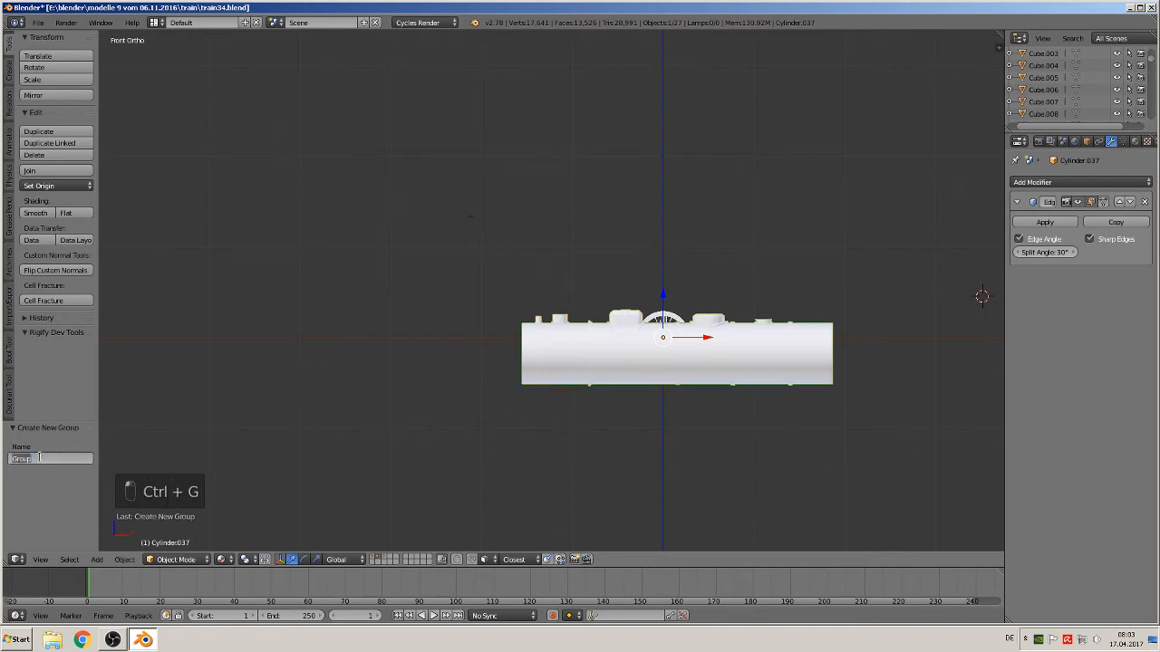
{"action": "type", "text": "mains"}
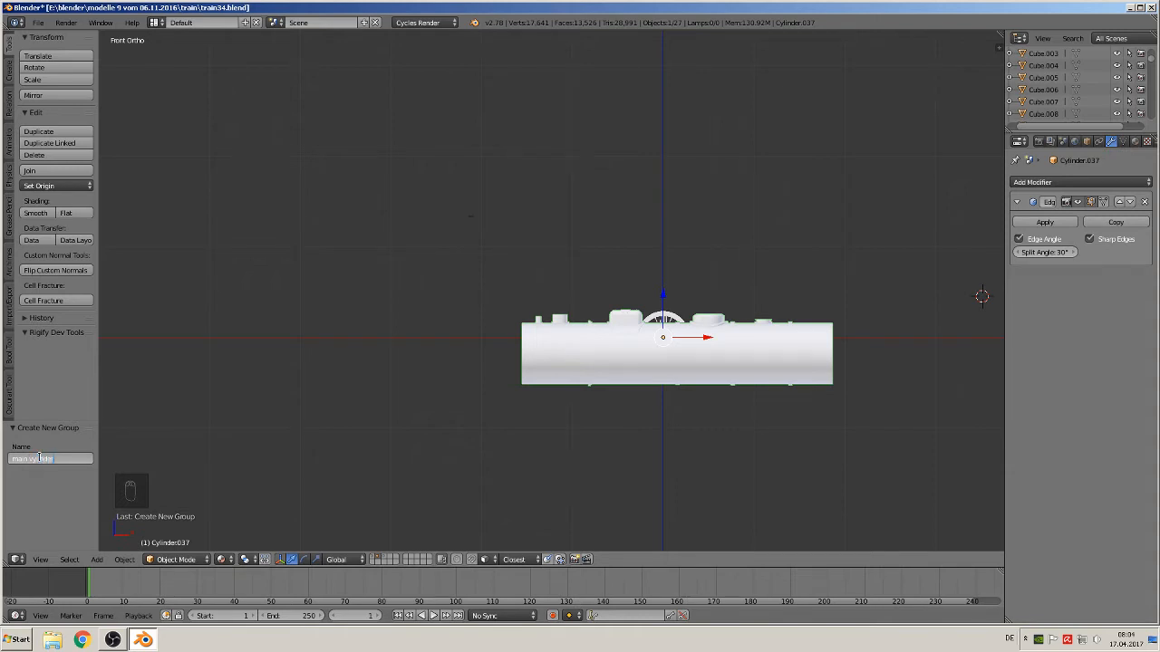
{"action": "key", "text": "Return"}
{"action": "left_click", "coordinate": [31, 460]}
{"action": "key", "text": "Return"}
Switch back to the main layer showing the whole locomotive and tender
{"action": "left_click", "coordinate": [373, 559]}
{"action": "scroll", "coordinate": [330, 370], "scroll_direction": "down", "scroll_amount": 3}
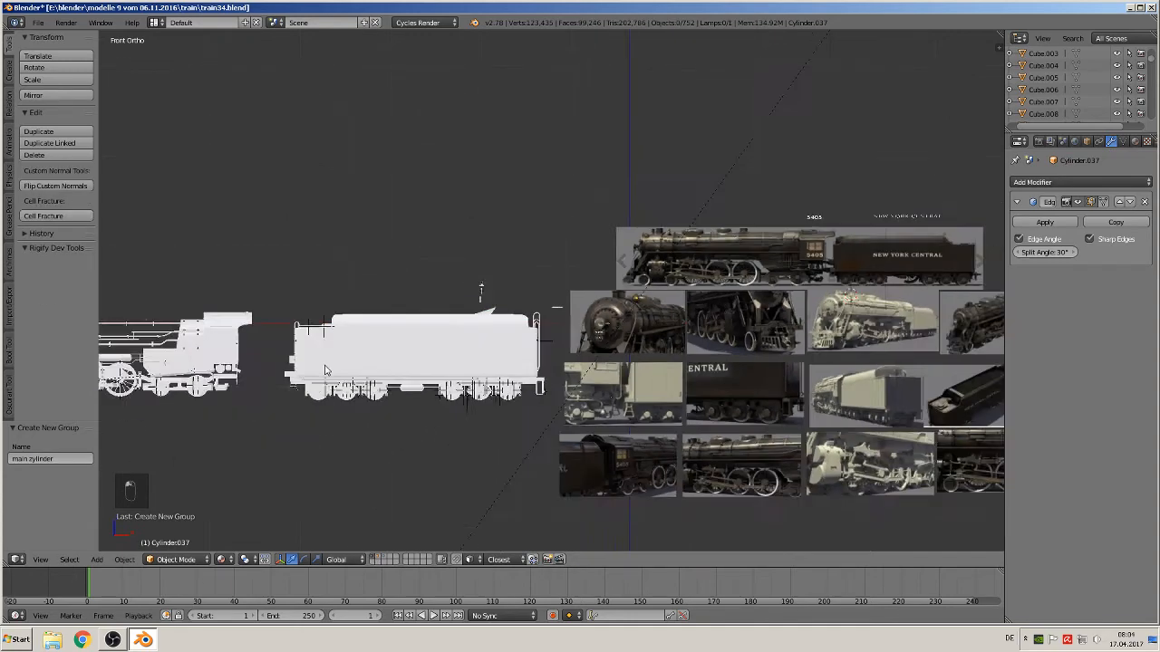
{"action": "middle_click_drag", "start_coordinate": [264, 372], "coordinate": [578, 371], "text": "shift"}
{"action": "scroll", "coordinate": [577, 371], "scroll_direction": "up", "scroll_amount": 2}
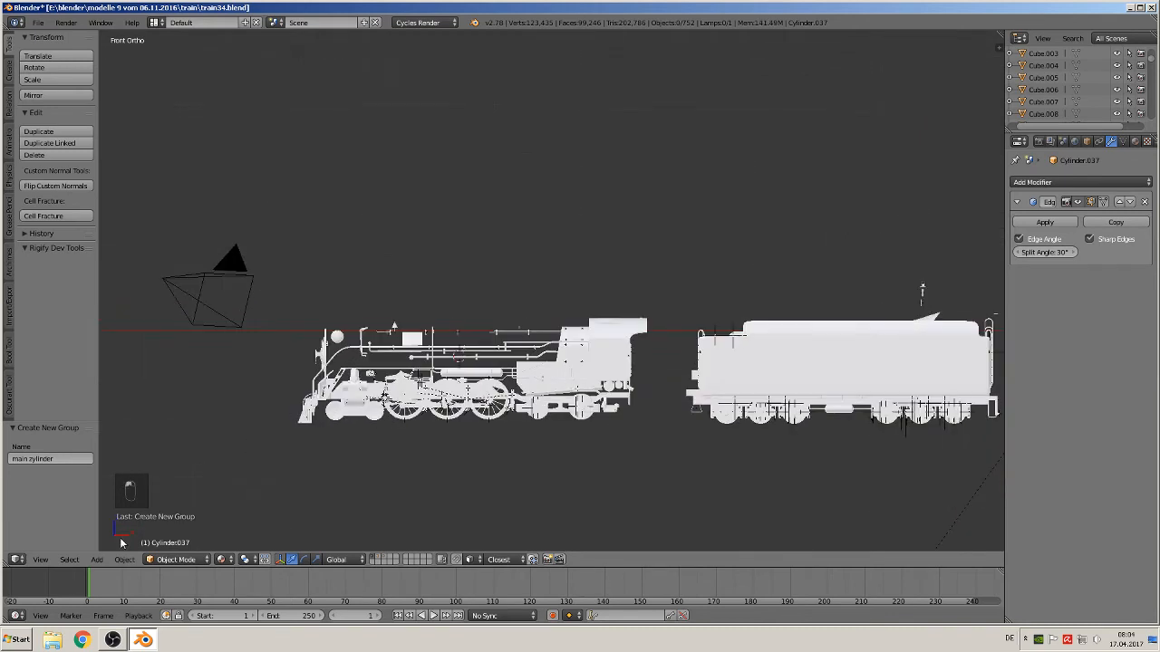
Add a group instance of main zylinder to the scene
{"action": "left_click", "coordinate": [97, 559]}
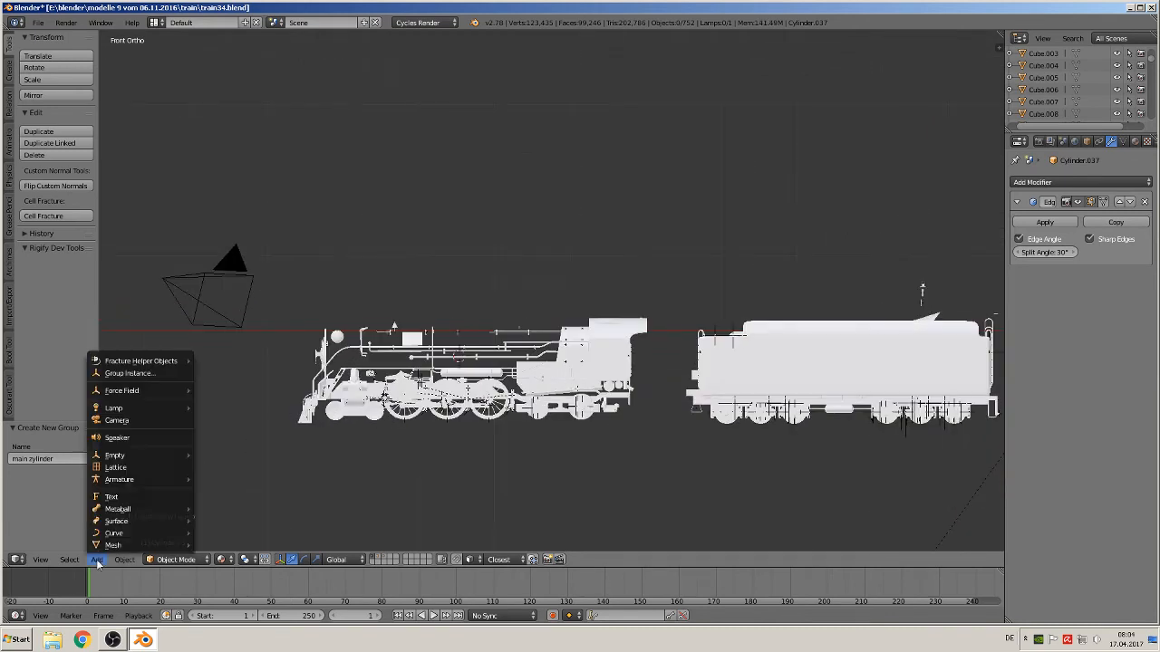
{"action": "left_click", "coordinate": [131, 374]}
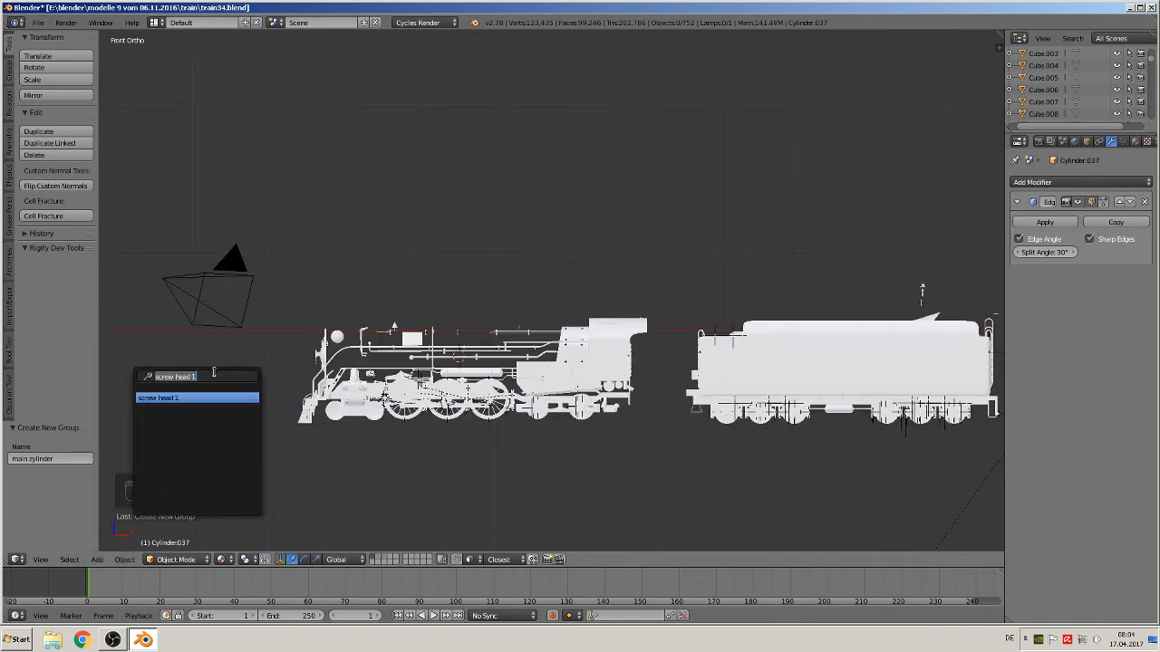
{"action": "key", "text": "BackSpace"}
{"action": "type", "text": "m"}
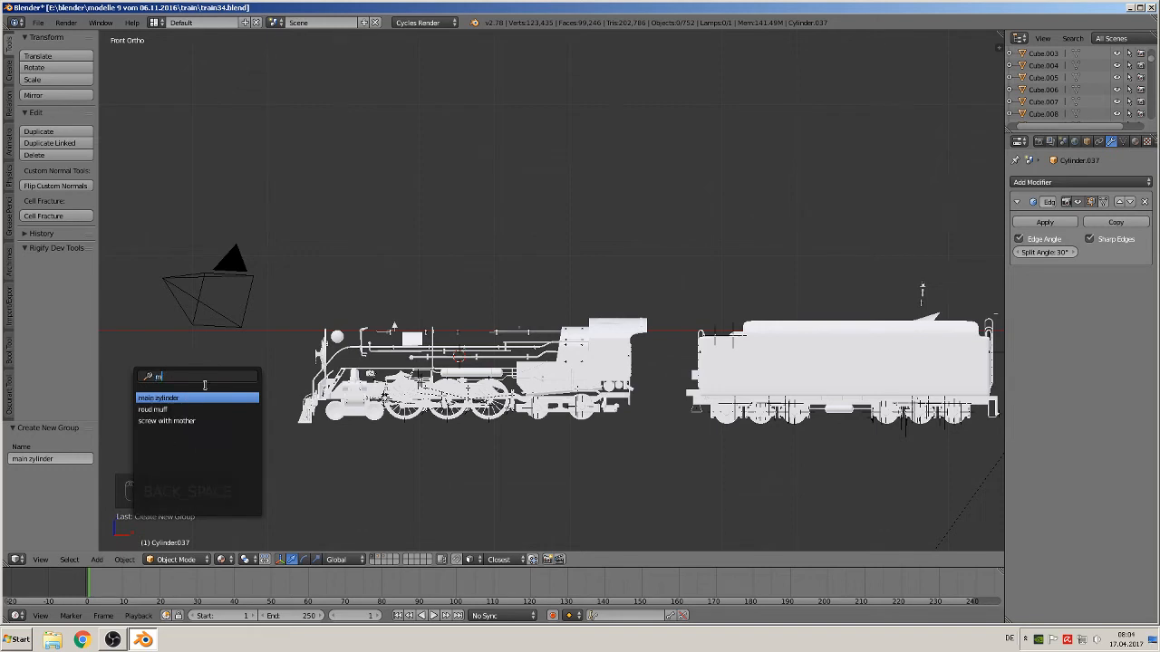
{"action": "left_click", "coordinate": [193, 398]}
{"action": "scroll", "coordinate": [414, 352], "scroll_direction": "up", "scroll_amount": 2}
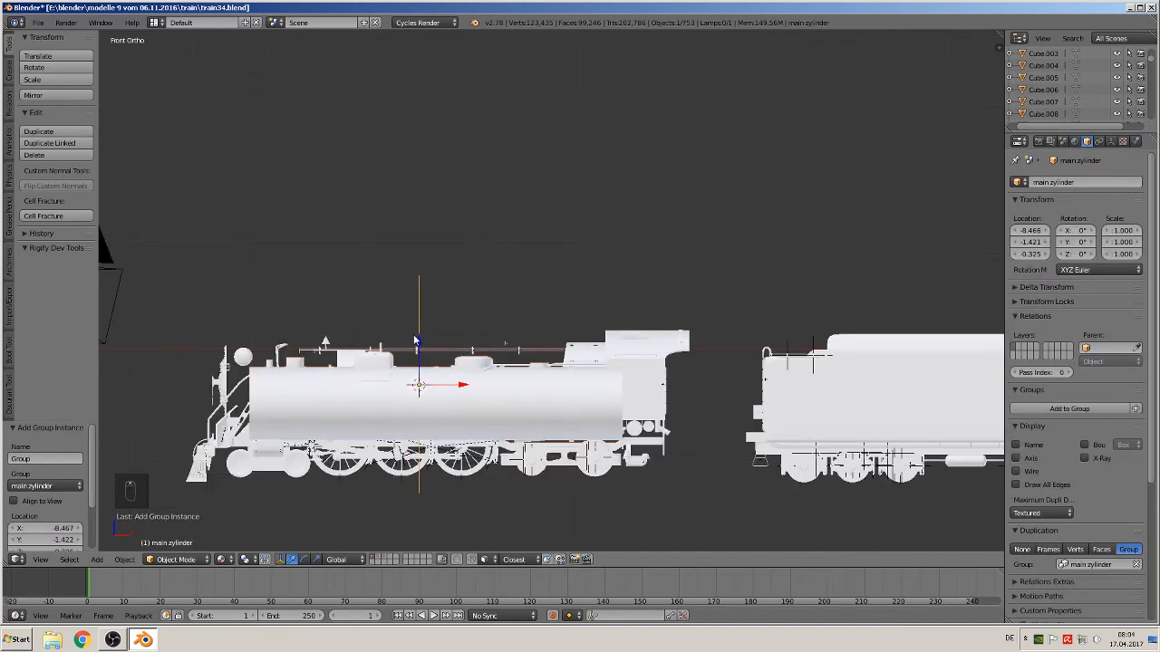
Move the main zylinder instance along X and Z onto the locomotive's boiler
{"action": "left_click_drag", "start_coordinate": [414, 352], "coordinate": [419, 338]}
{"action": "left_click_drag", "start_coordinate": [473, 380], "coordinate": [440, 377]}
{"action": "left_click_drag", "start_coordinate": [397, 337], "coordinate": [401, 332]}
{"action": "middle_click_drag", "start_coordinate": [401, 332], "coordinate": [371, 442]}
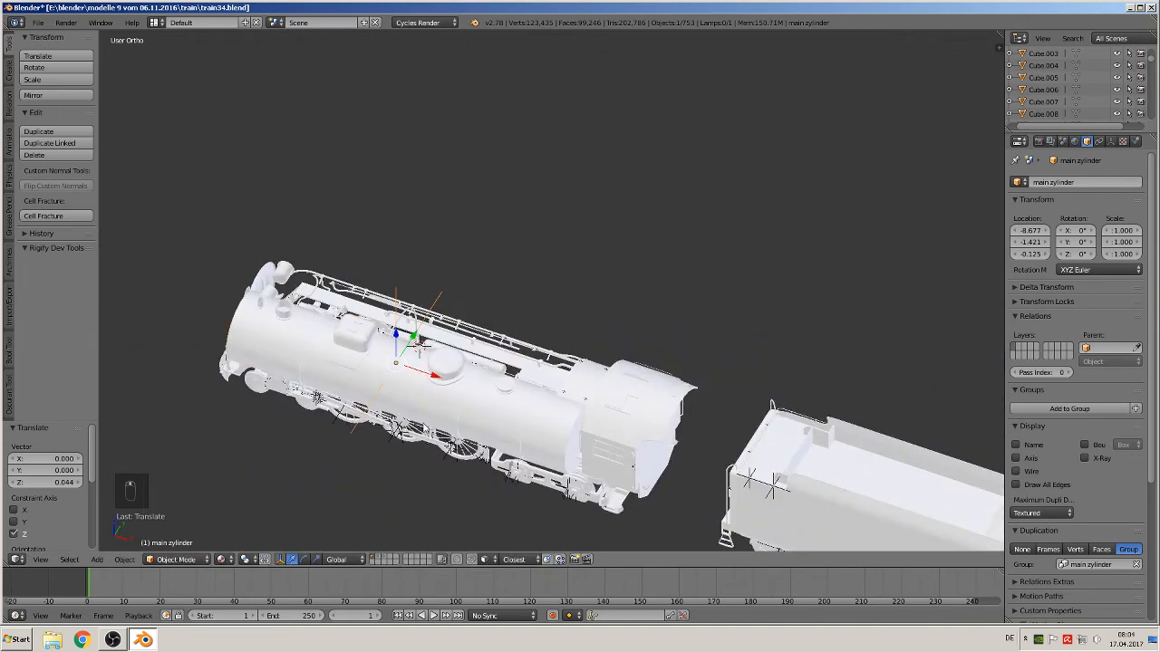
Adjust the main zylinder instance sideways in top view so it aligns with the boiler
{"action": "key", "text": "KP_7"}
{"action": "left_click_drag", "start_coordinate": [395, 333], "coordinate": [395, 333]}
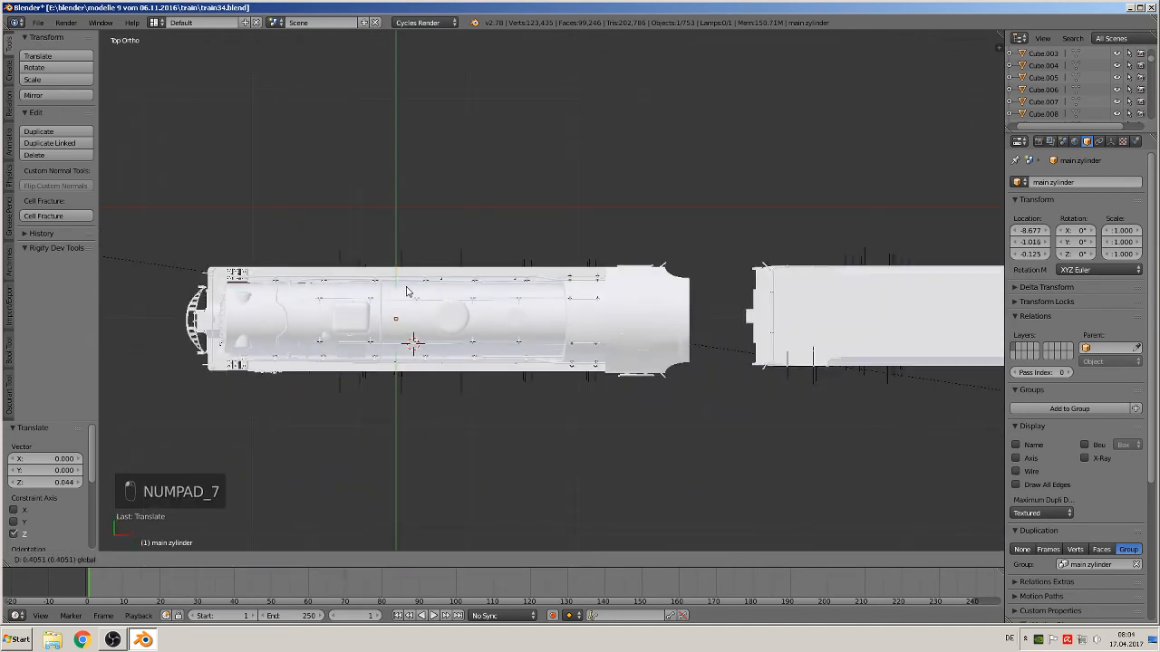
{"action": "left_click", "coordinate": [407, 290]}
{"action": "scroll", "coordinate": [429, 353], "scroll_direction": "up", "scroll_amount": 3}
{"action": "middle_click_drag", "start_coordinate": [429, 352], "coordinate": [486, 301]}
{"action": "middle_click_drag", "start_coordinate": [393, 377], "coordinate": [593, 306], "text": "shift"}
{"action": "scroll", "coordinate": [589, 308], "scroll_direction": "up", "scroll_amount": 2}
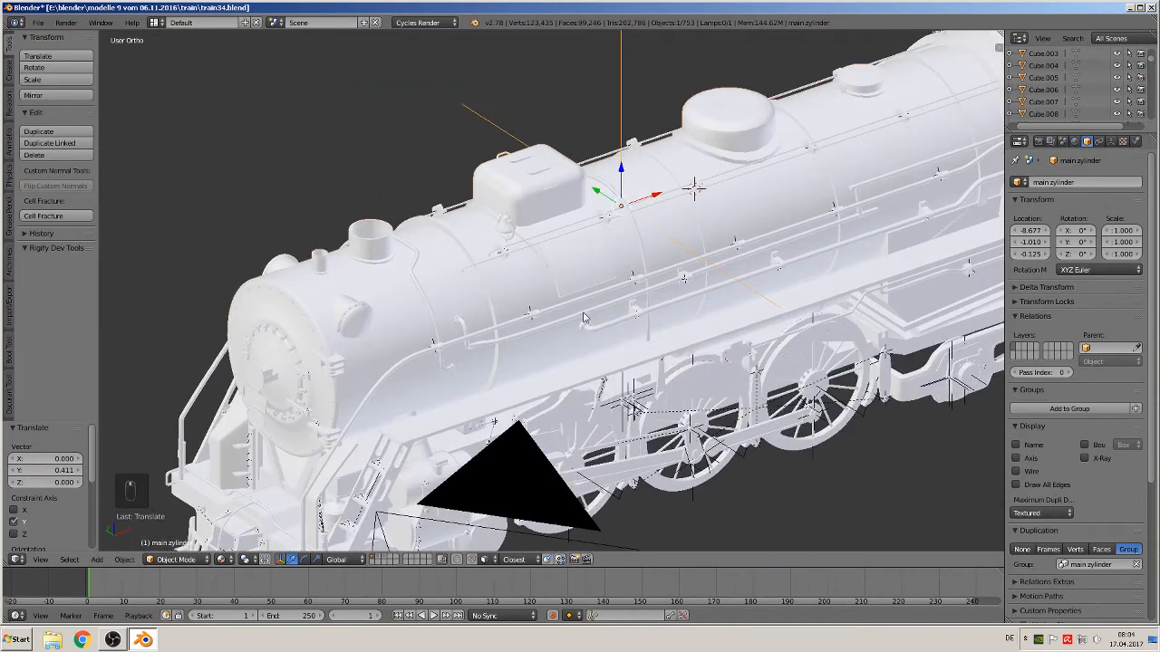
Move the boiler's front cover disc to a separate layer and display that layer
{"action": "right_click", "coordinate": [273, 347]}
{"action": "key", "text": "Tab"}
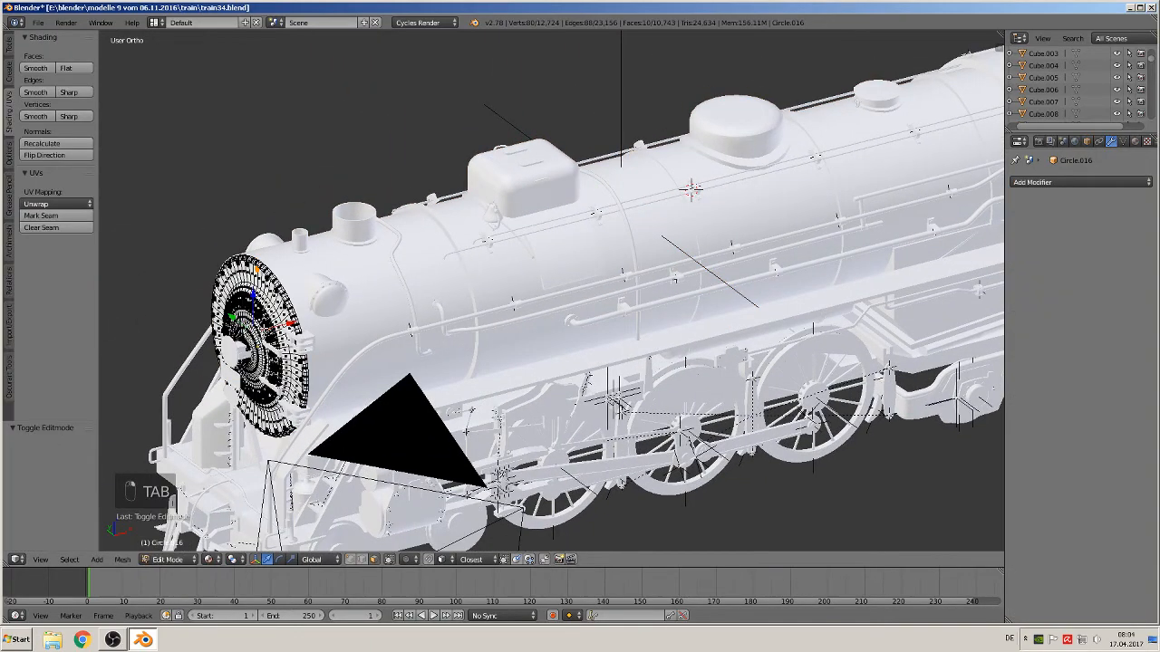
{"action": "key", "text": "a"}
{"action": "key", "text": "a"}
{"action": "key", "text": "a"}
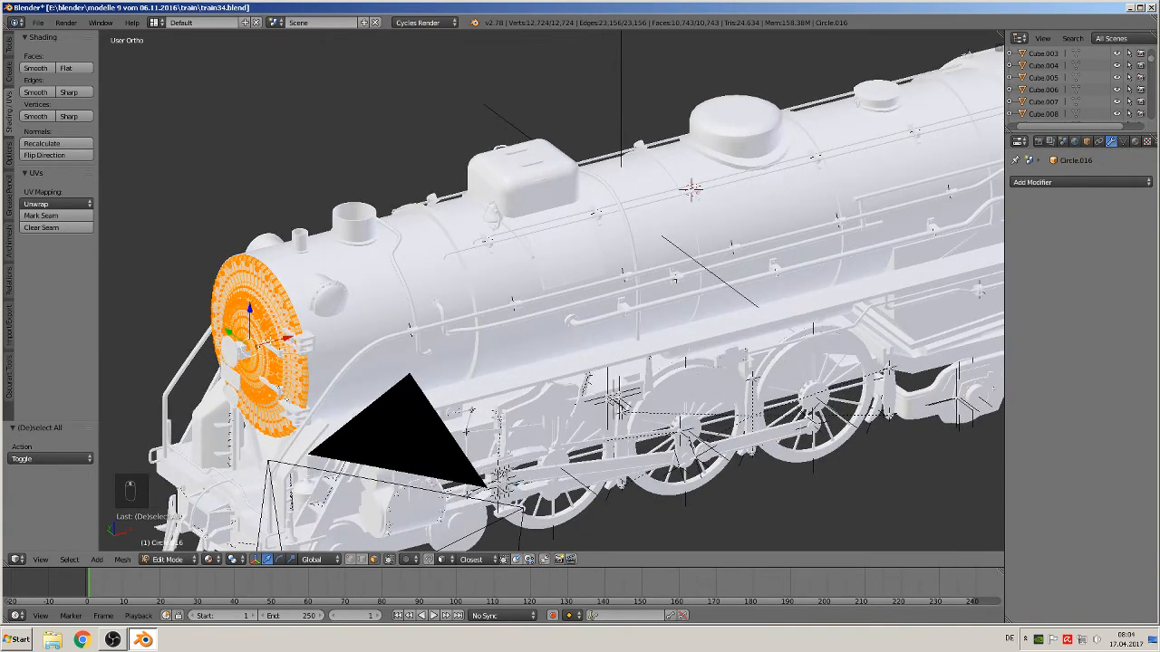
{"action": "key", "text": "Tab"}
{"action": "middle_click_drag", "start_coordinate": [296, 360], "coordinate": [464, 295], "text": "shift"}
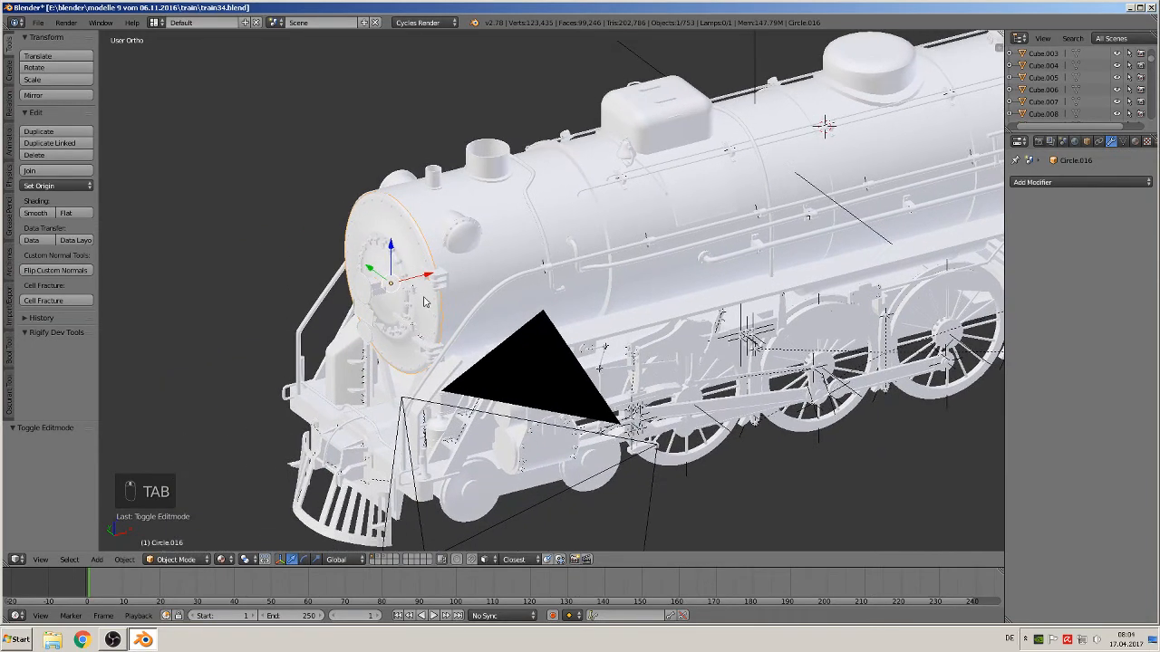
{"action": "key", "text": "m"}
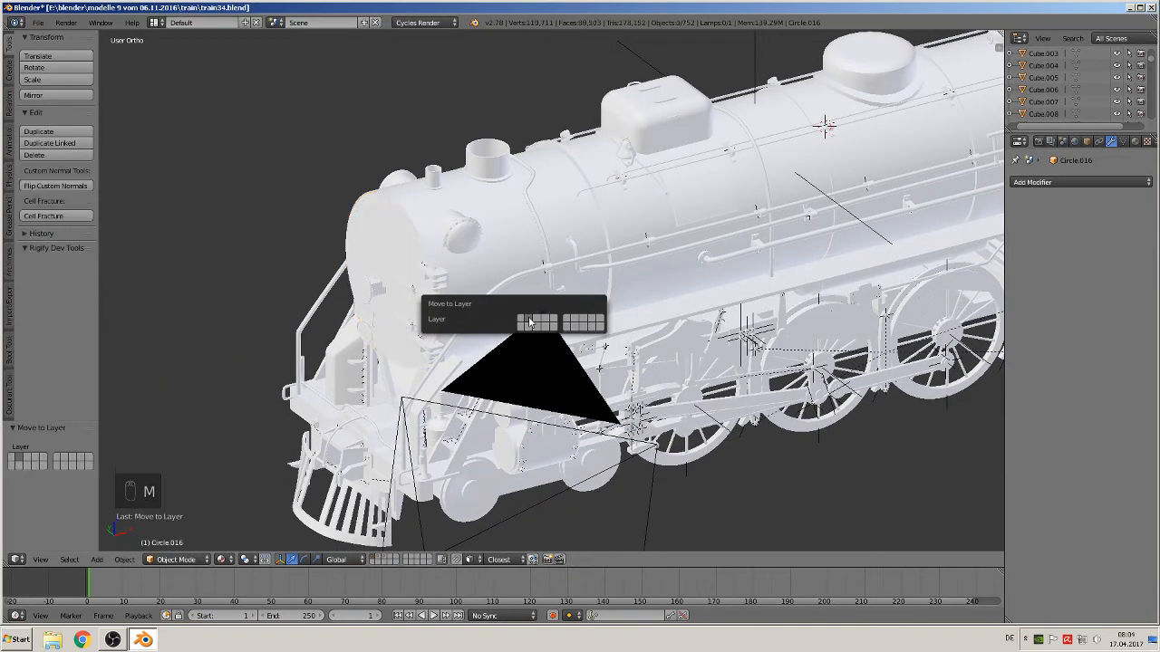
{"action": "left_click", "coordinate": [531, 321]}
{"action": "left_click", "coordinate": [381, 558]}
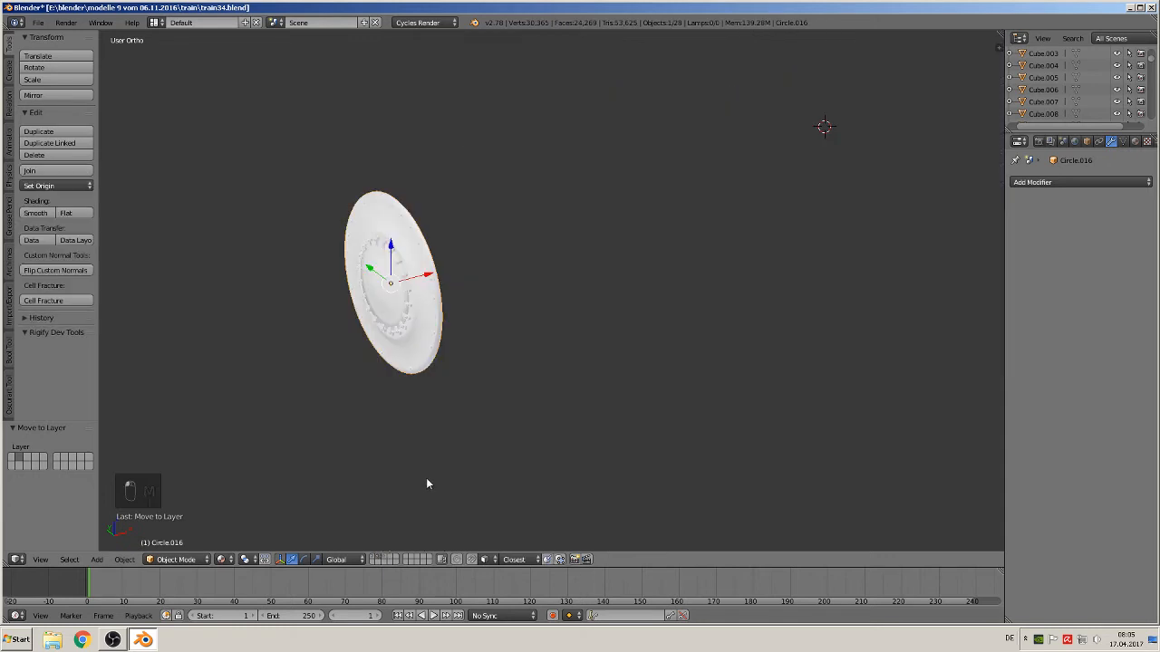
Clear the front cover's location to the world origin
{"action": "scroll", "coordinate": [427, 481], "scroll_direction": "down", "scroll_amount": 7}
{"action": "scroll", "coordinate": [422, 342], "scroll_direction": "down", "scroll_amount": 3}
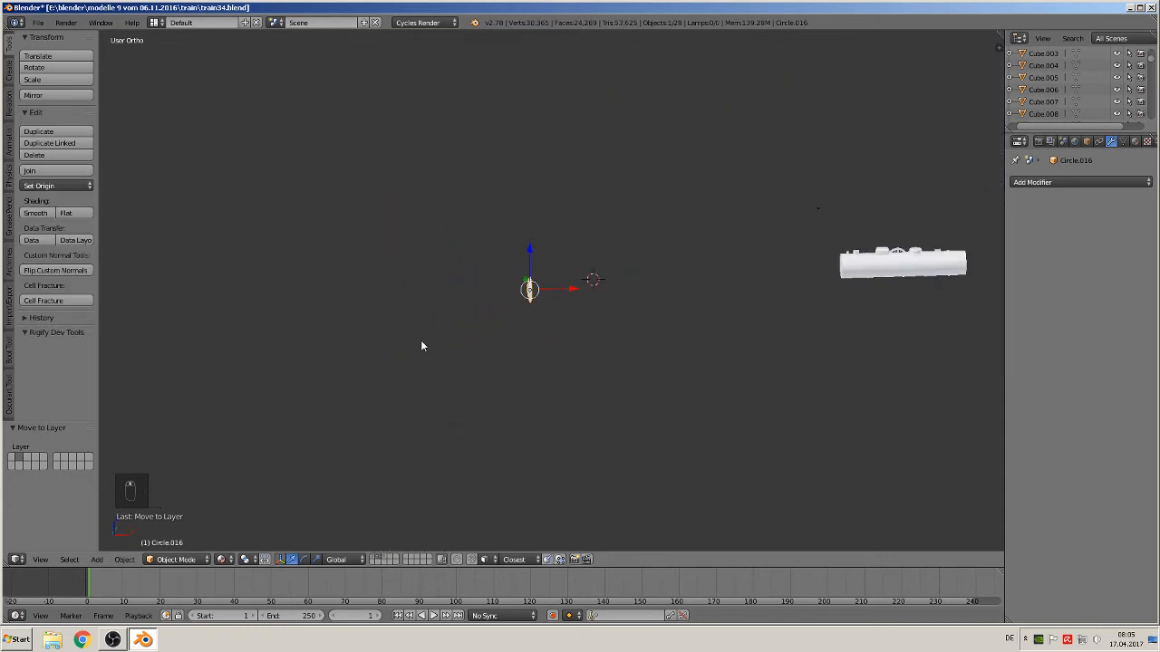
{"action": "key", "text": "alt+g"}
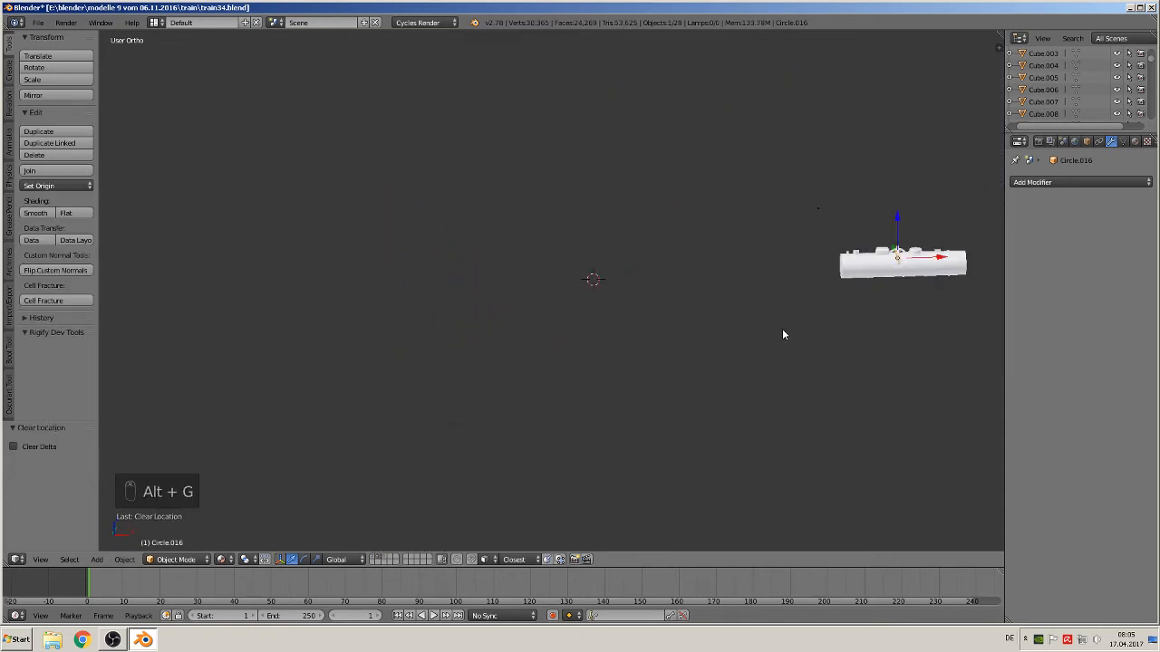
Create a new group from the front cover named front zylinder
{"action": "middle_click_drag", "start_coordinate": [782, 328], "coordinate": [466, 370], "text": "shift"}
{"action": "scroll", "coordinate": [489, 369], "scroll_direction": "up", "scroll_amount": 5}
{"action": "scroll", "coordinate": [489, 370], "scroll_direction": "up", "scroll_amount": 3}
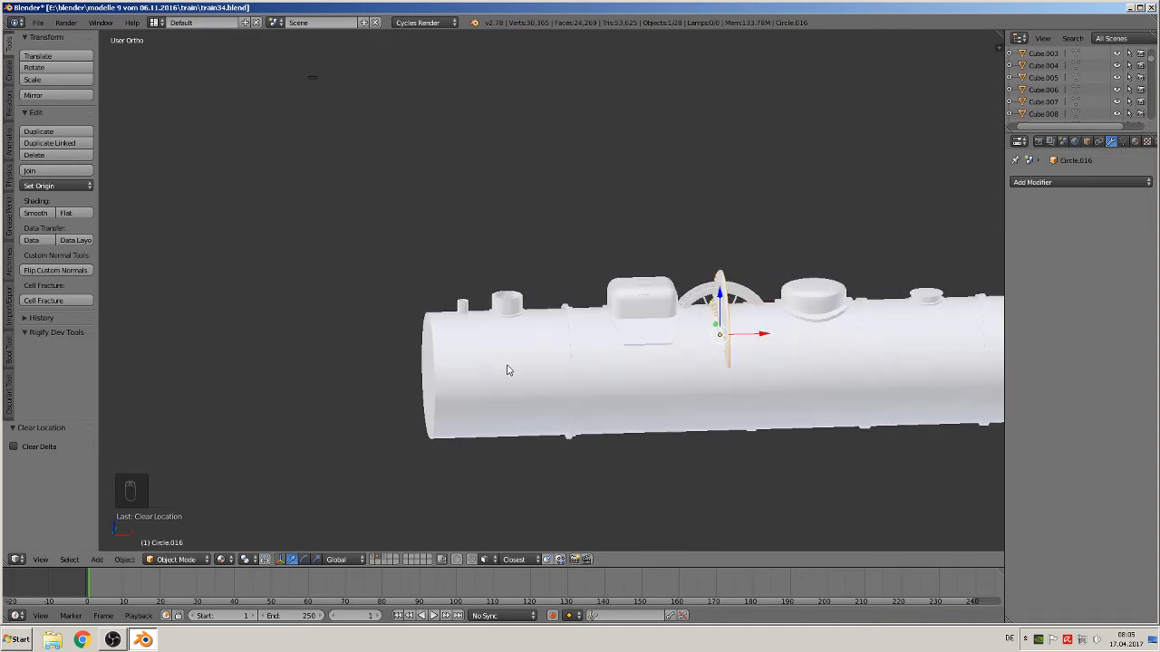
{"action": "key", "text": "ctrl+g"}
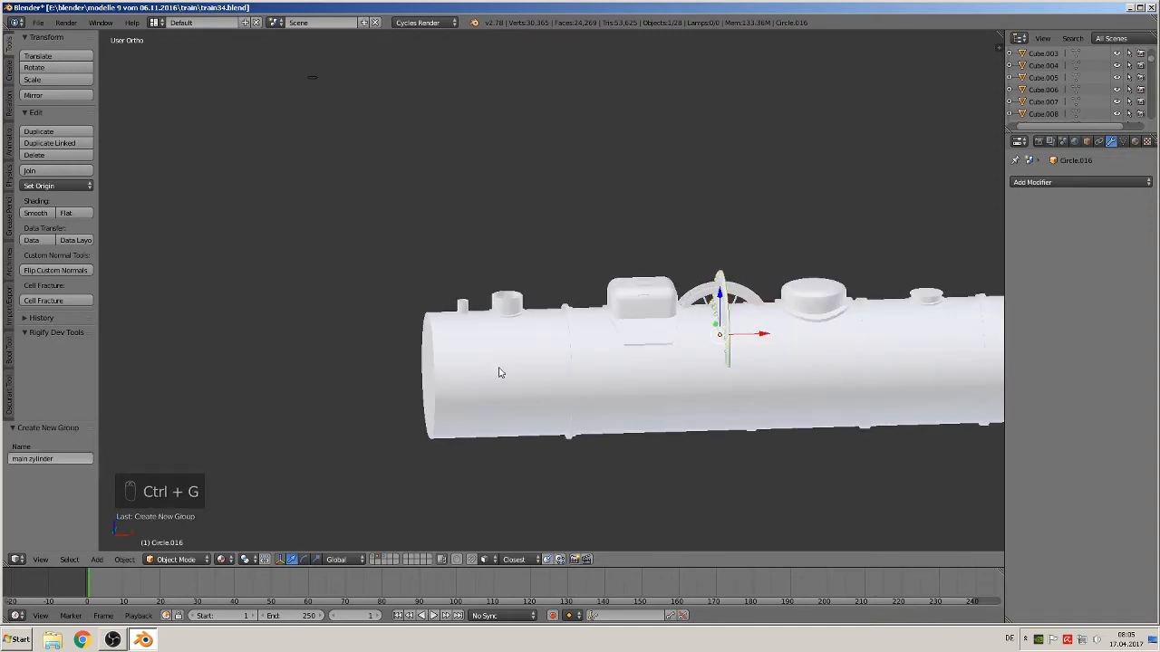
{"action": "left_click", "coordinate": [31, 460]}
{"action": "left_click_drag", "start_coordinate": [29, 460], "coordinate": [11, 460]}
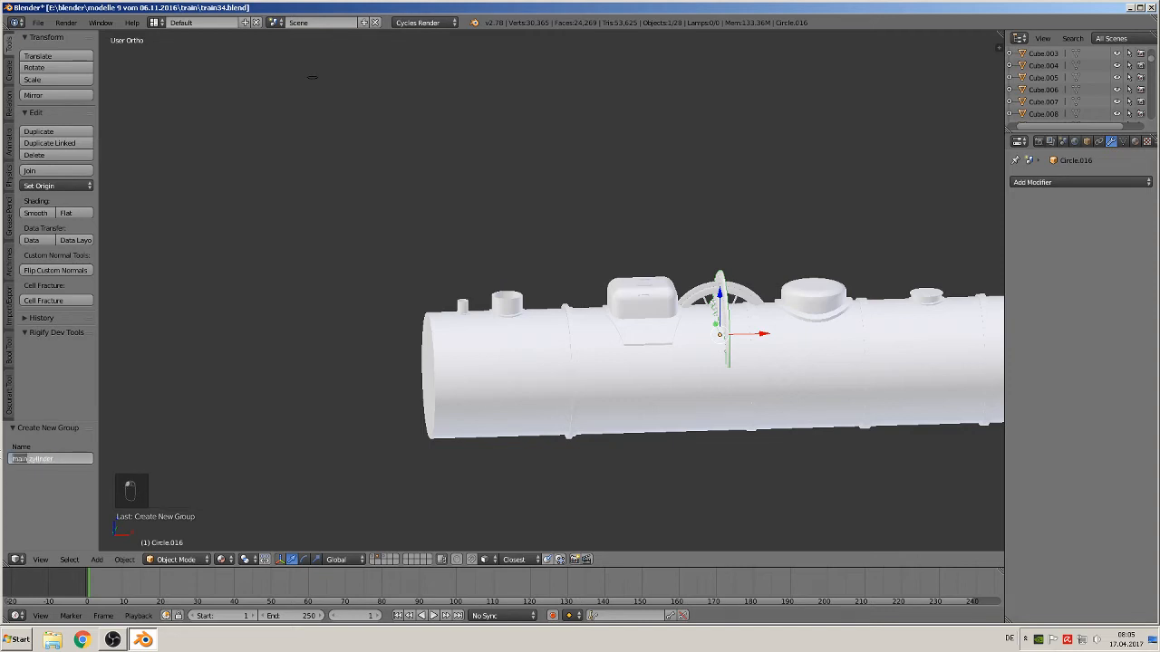
{"action": "type", "text": "front"}
{"action": "key", "text": "Return"}
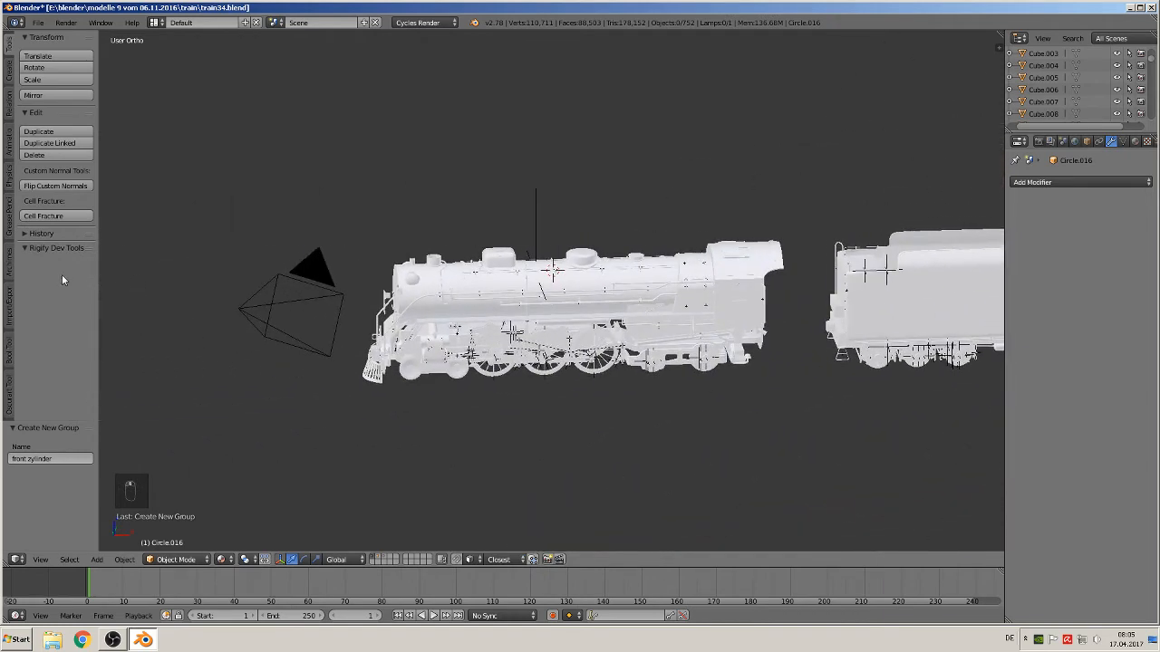
Add a group instance of front zylinder to the scene
{"action": "left_click", "coordinate": [61, 562]}
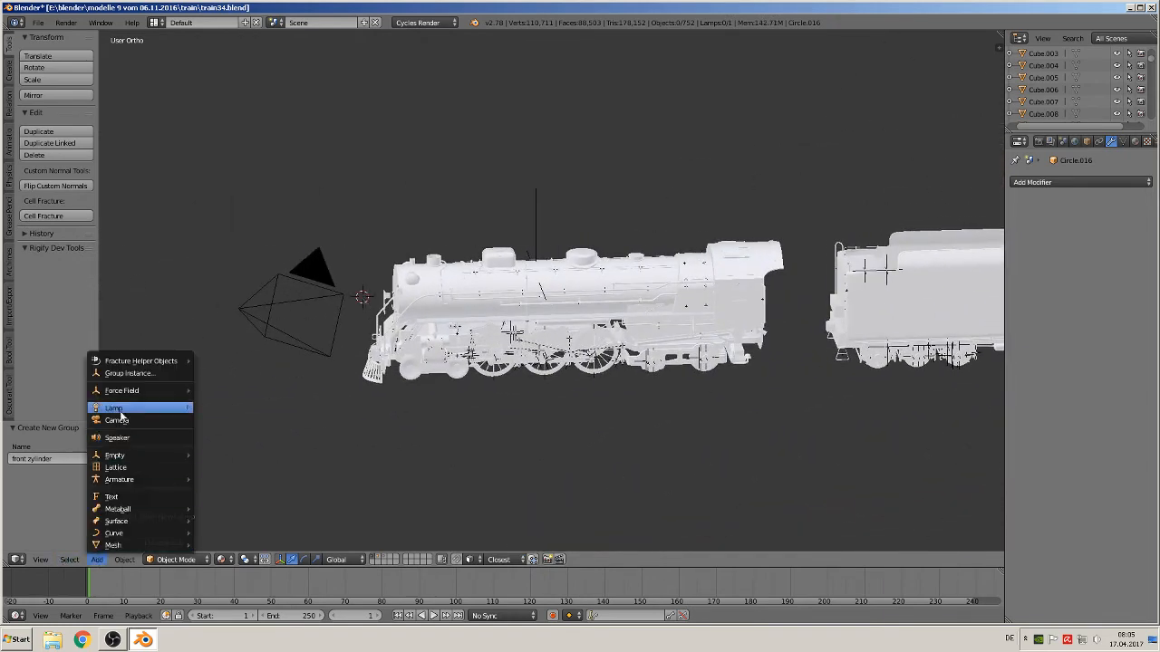
{"action": "left_click", "coordinate": [118, 372]}
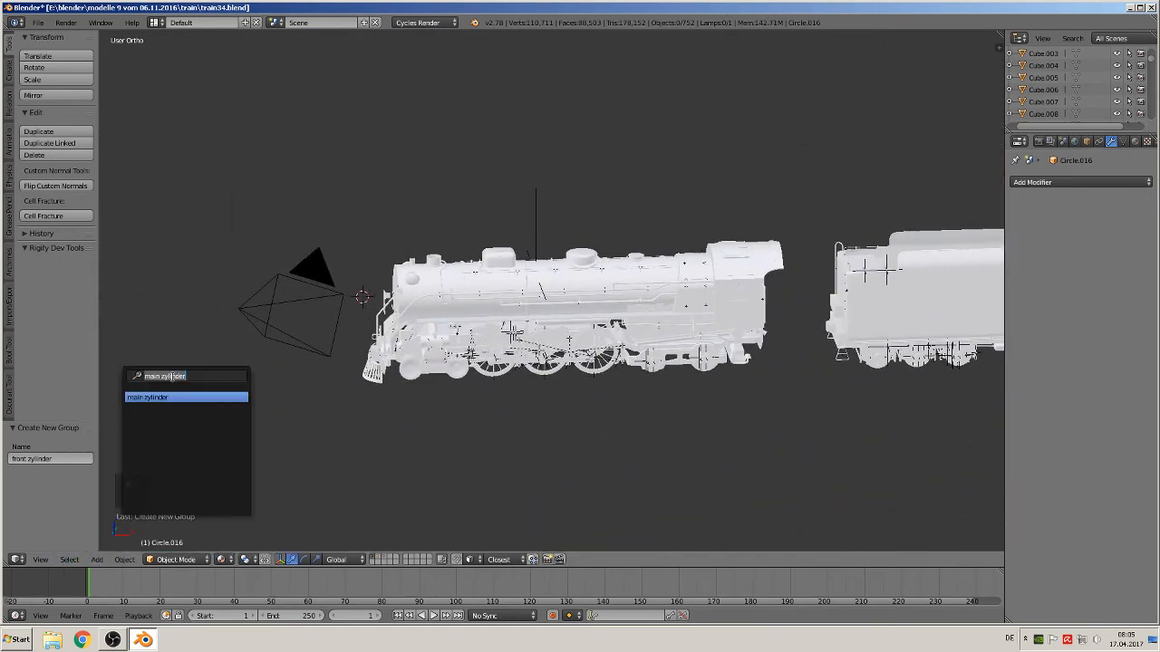
{"action": "key", "text": "BackSpace"}
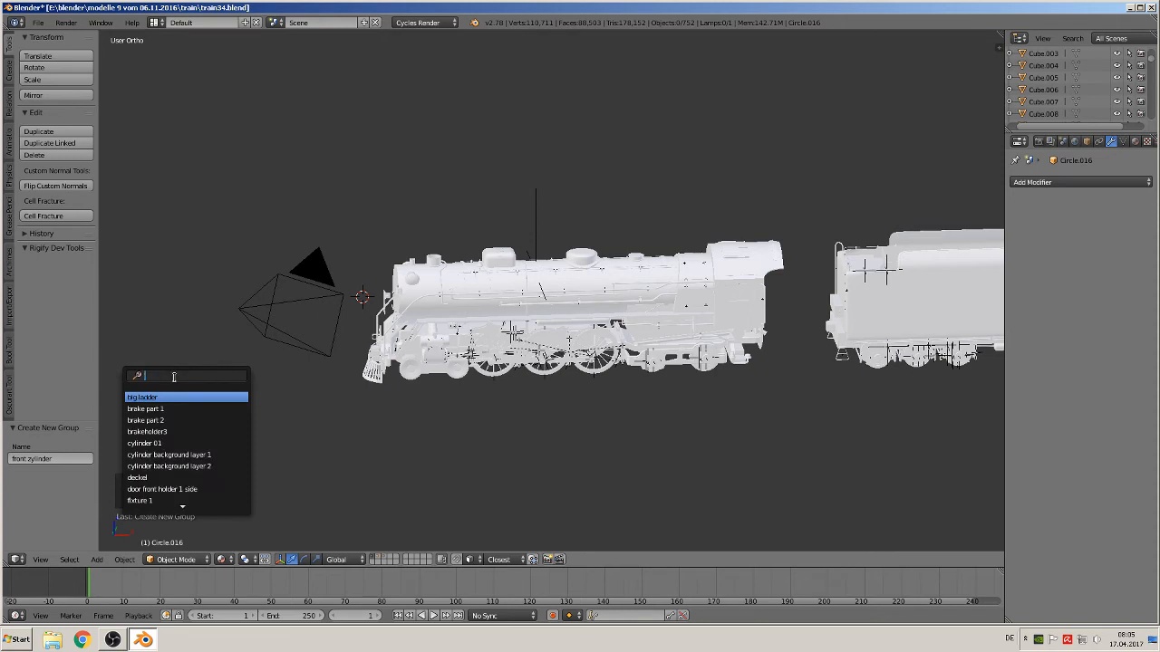
{"action": "type", "text": "fr"}
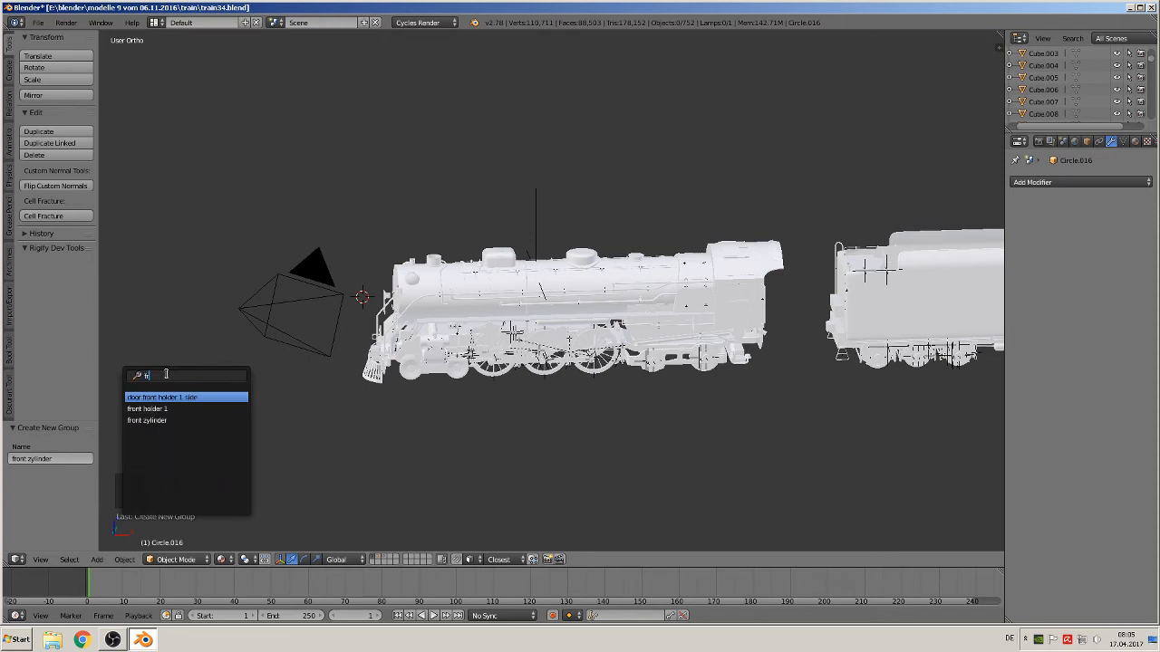
{"action": "left_click", "coordinate": [190, 420]}
{"action": "scroll", "coordinate": [194, 414], "scroll_direction": "up", "scroll_amount": 3}
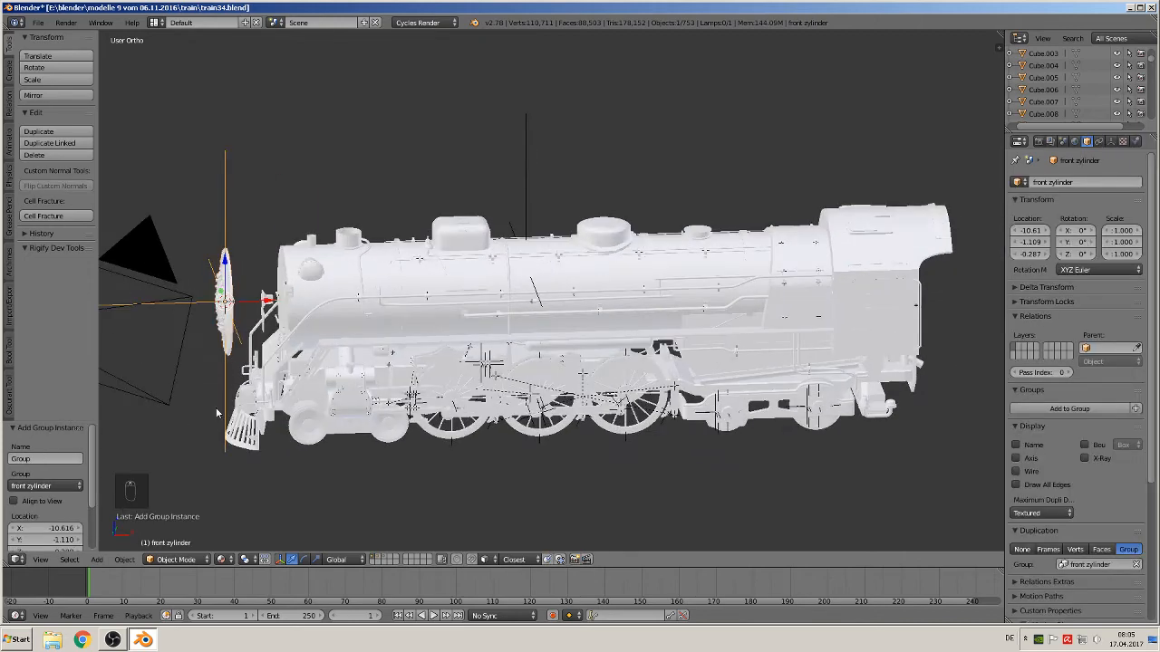
Move the front zylinder instance along X onto the boiler's front end
{"action": "middle_click_drag", "start_coordinate": [207, 396], "coordinate": [261, 392]}
{"action": "left_click_drag", "start_coordinate": [262, 299], "coordinate": [299, 292]}
{"action": "middle_click_drag", "start_coordinate": [299, 292], "coordinate": [495, 302], "text": "shift"}
{"action": "scroll", "coordinate": [401, 337], "scroll_direction": "up", "scroll_amount": 6}
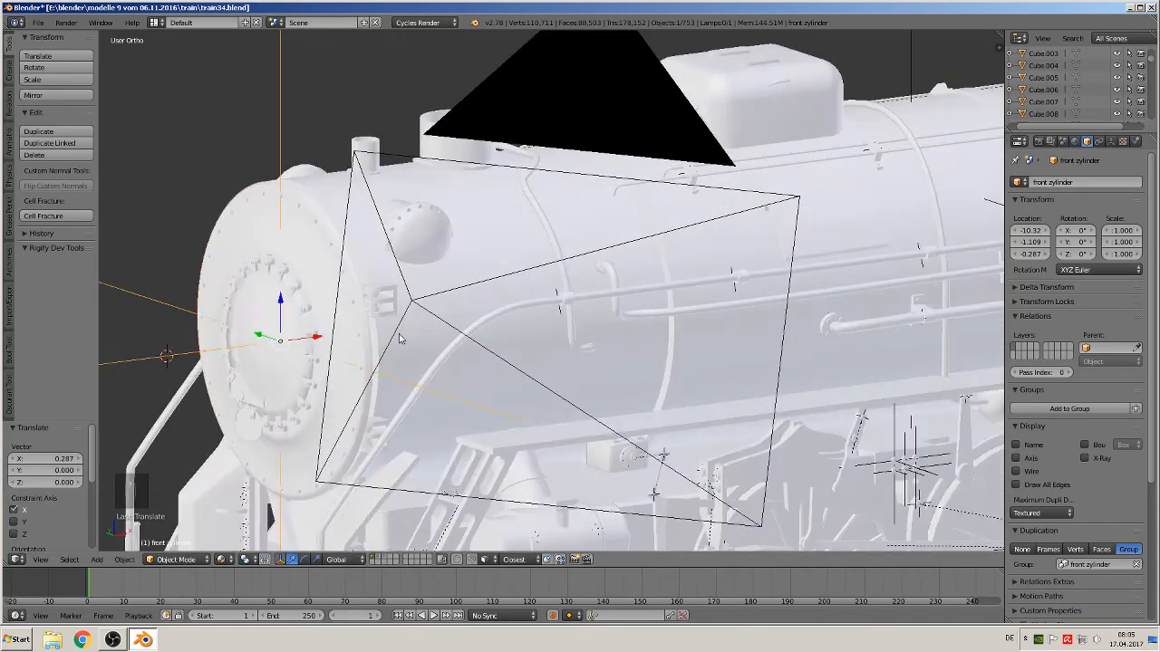
{"action": "middle_click_drag", "start_coordinate": [356, 337], "coordinate": [307, 342]}
{"action": "left_click_drag", "start_coordinate": [307, 341], "coordinate": [349, 334]}
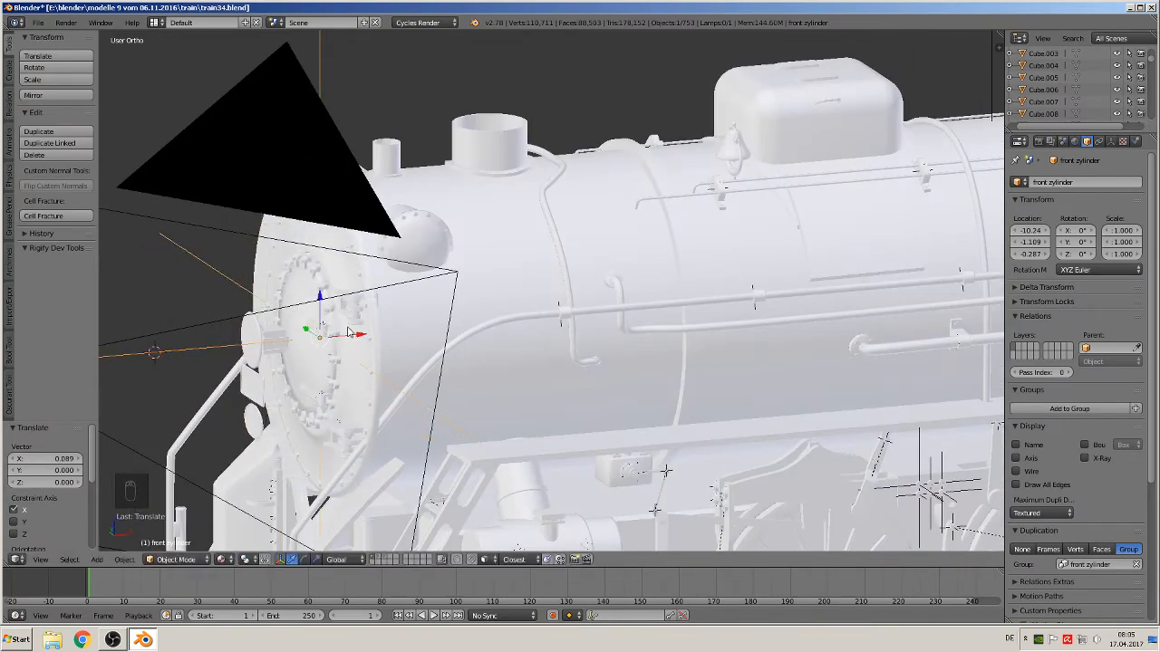
{"action": "middle_click_drag", "start_coordinate": [349, 334], "coordinate": [399, 335]}
Fine-tune the front zylinder instance's Y and Z position and set its empty display size to 0.06
{"action": "left_click", "coordinate": [286, 325]}
{"action": "left_click_drag", "start_coordinate": [279, 333], "coordinate": [276, 310]}
{"action": "middle_click_drag", "start_coordinate": [277, 310], "coordinate": [166, 302]}
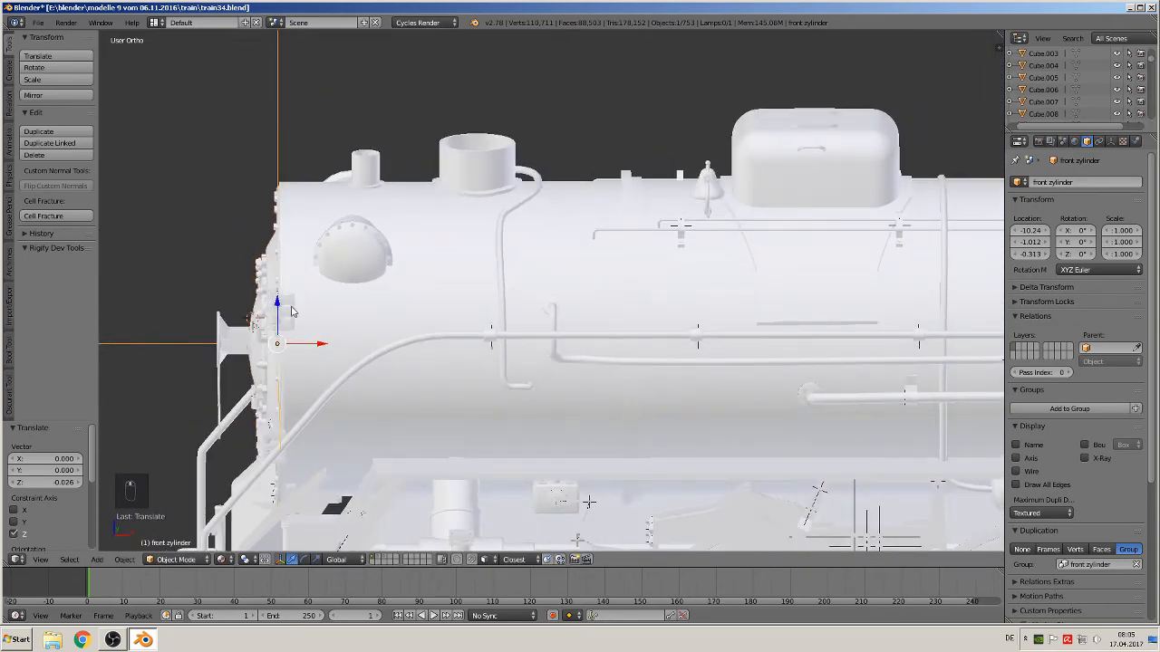
{"action": "left_click_drag", "start_coordinate": [283, 306], "coordinate": [284, 307]}
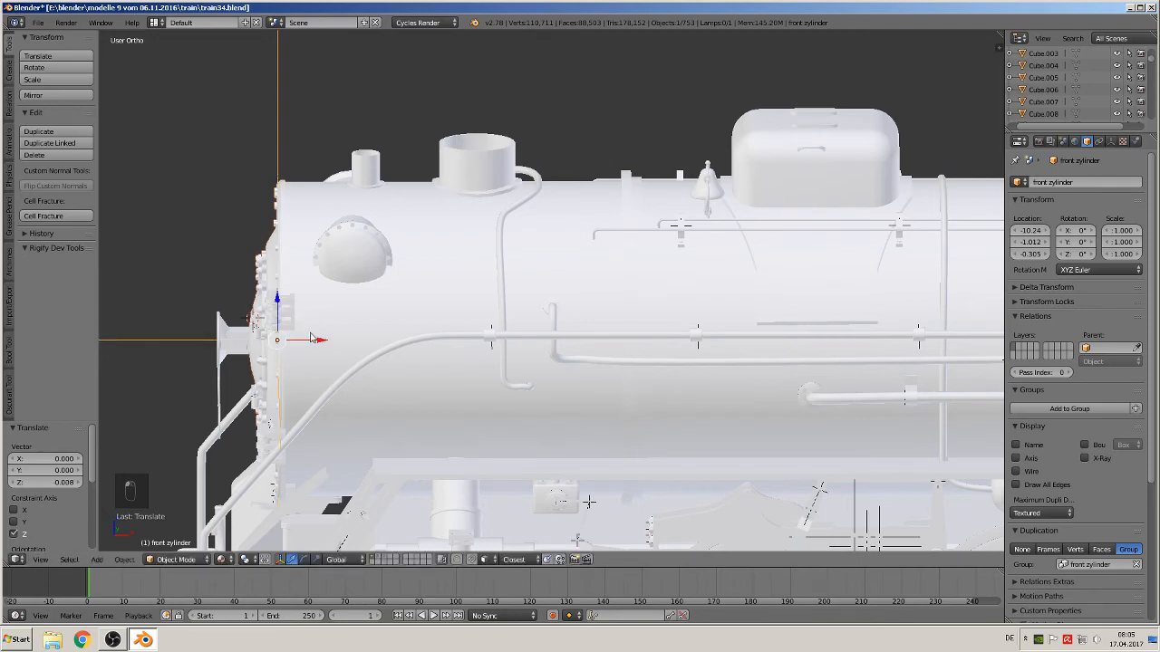
{"action": "left_click_drag", "start_coordinate": [314, 342], "coordinate": [313, 343]}
{"action": "middle_click_drag", "start_coordinate": [313, 343], "coordinate": [373, 355]}
{"action": "scroll", "coordinate": [374, 355], "scroll_direction": "up", "scroll_amount": 5}
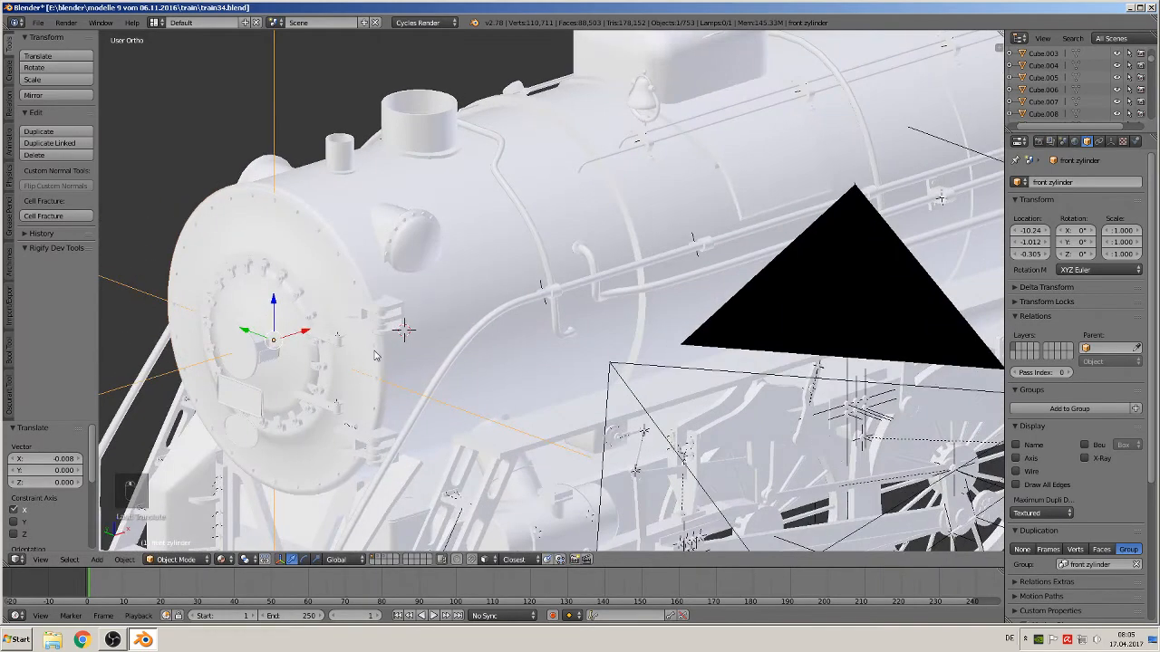
{"action": "scroll", "coordinate": [442, 295], "scroll_direction": "down", "scroll_amount": 6}
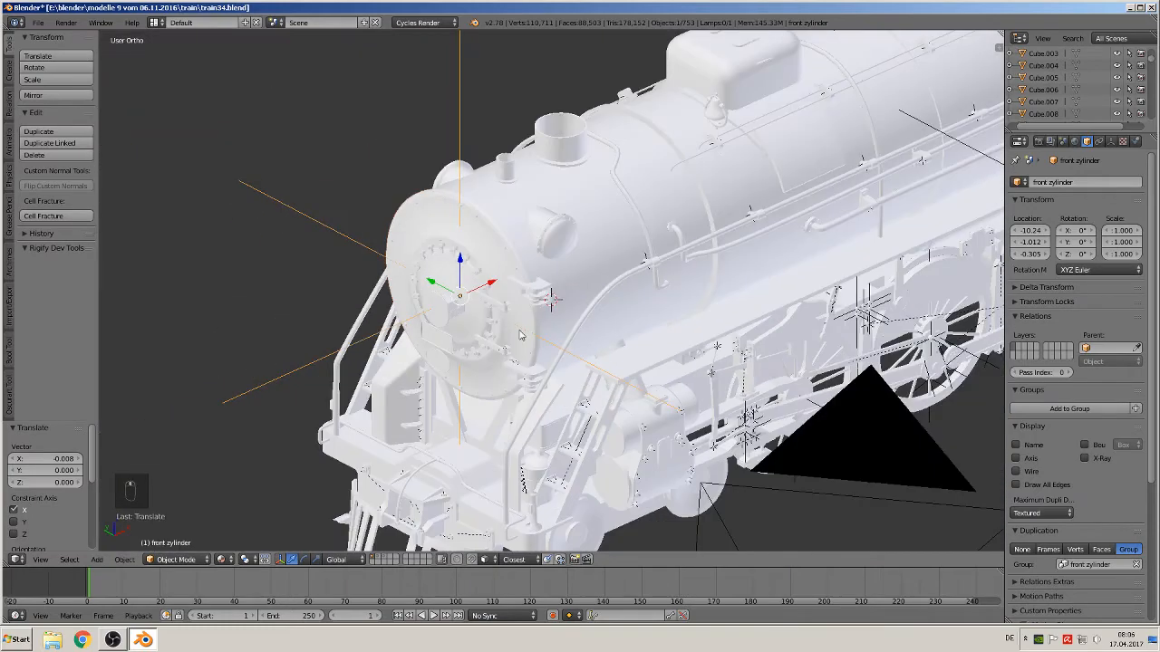
{"action": "left_click", "coordinate": [1112, 143]}
{"action": "left_click_drag", "start_coordinate": [1103, 212], "coordinate": [1031, 212]}
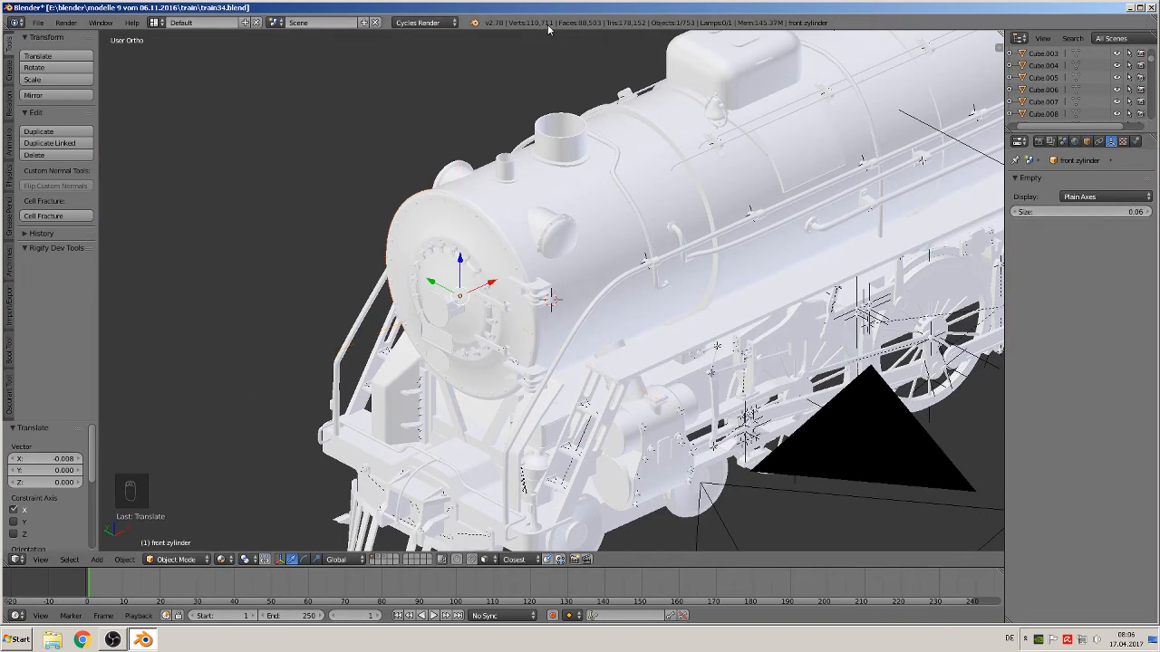
Select the rear pilot-truck wheel in front view and inspect its mesh in edit mode
{"action": "key", "text": "KP_1"}
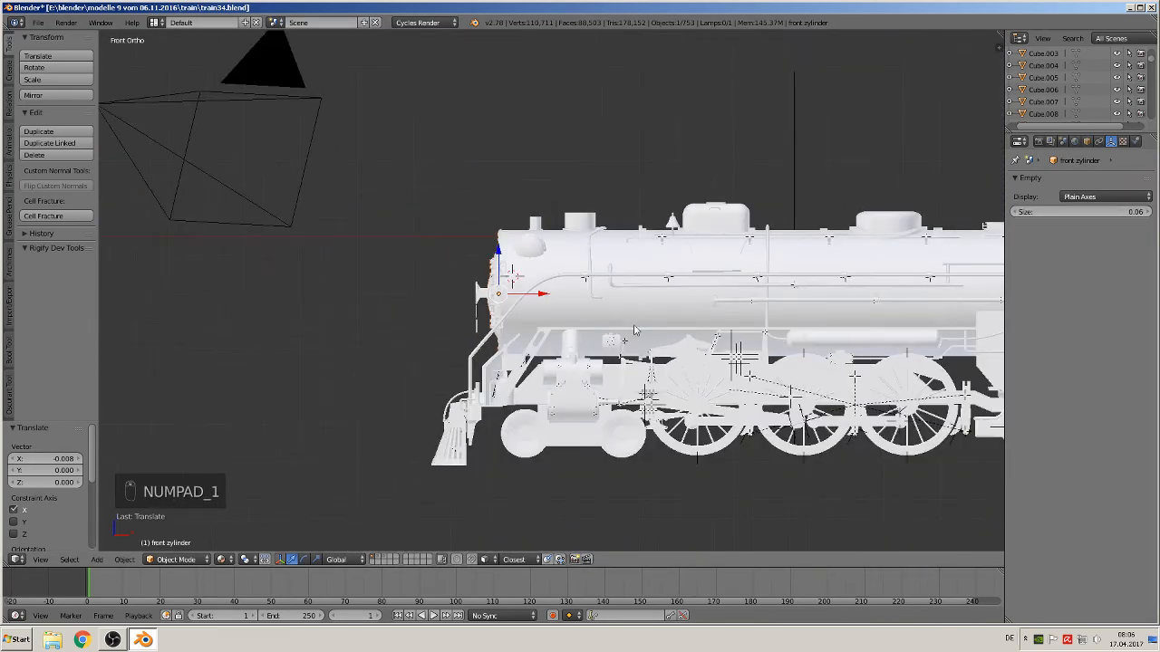
{"action": "scroll", "coordinate": [472, 341], "scroll_direction": "up", "scroll_amount": 3}
{"action": "scroll", "coordinate": [479, 340], "scroll_direction": "down", "scroll_amount": 2}
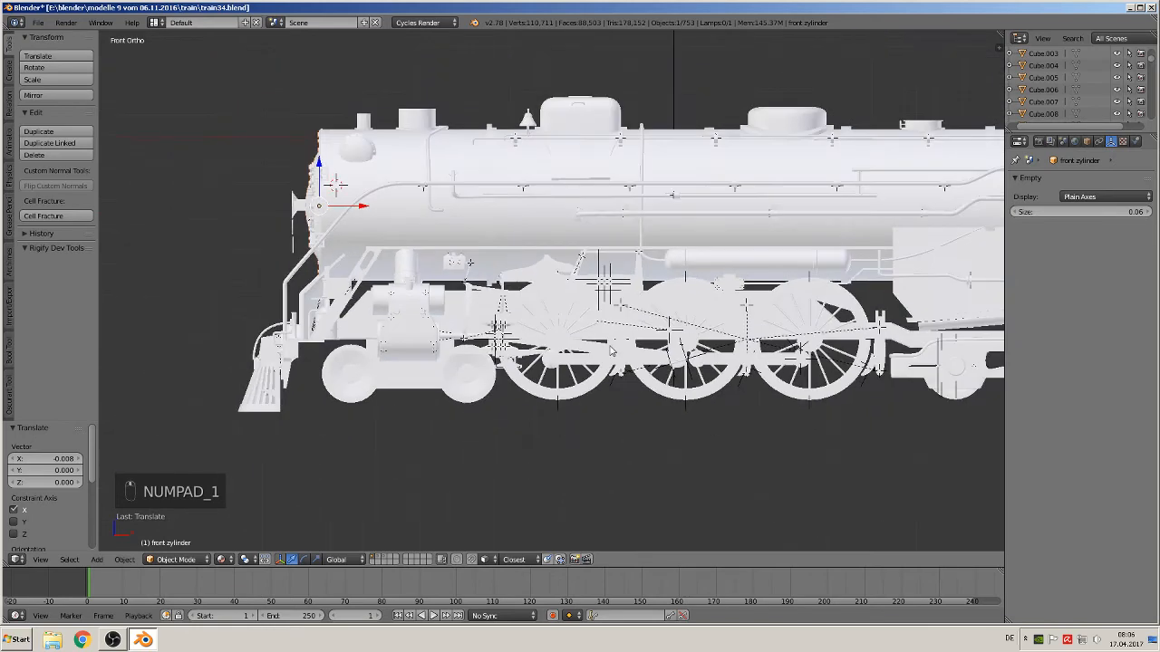
{"action": "middle_click_drag", "start_coordinate": [616, 349], "coordinate": [407, 315], "text": "shift"}
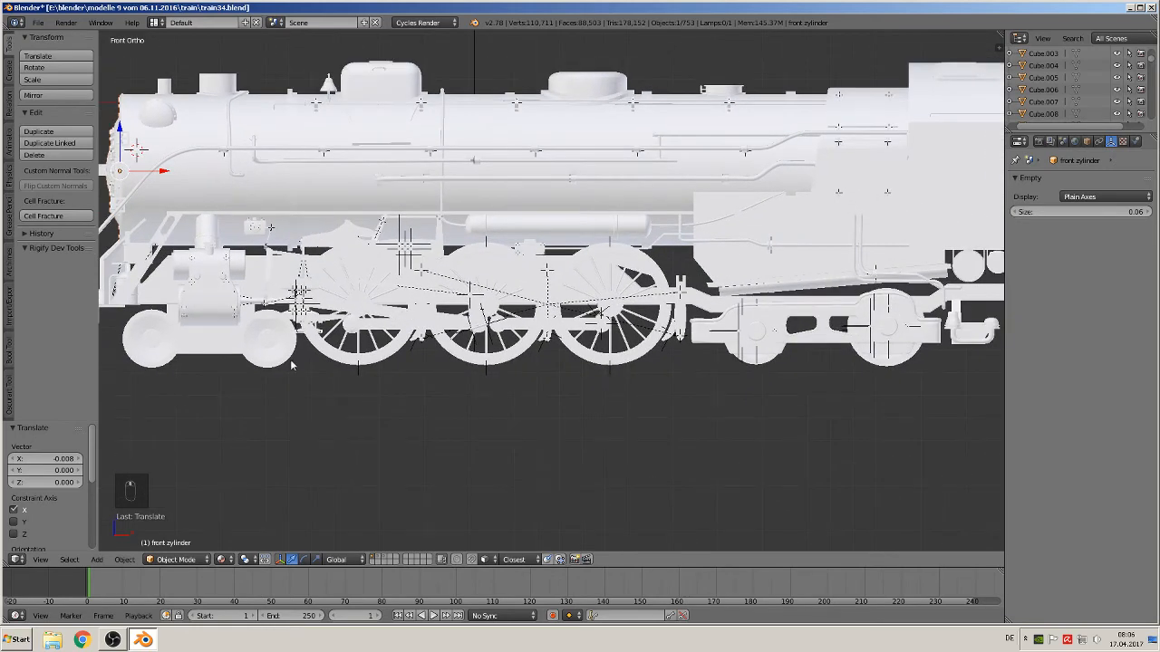
{"action": "right_click", "coordinate": [268, 343]}
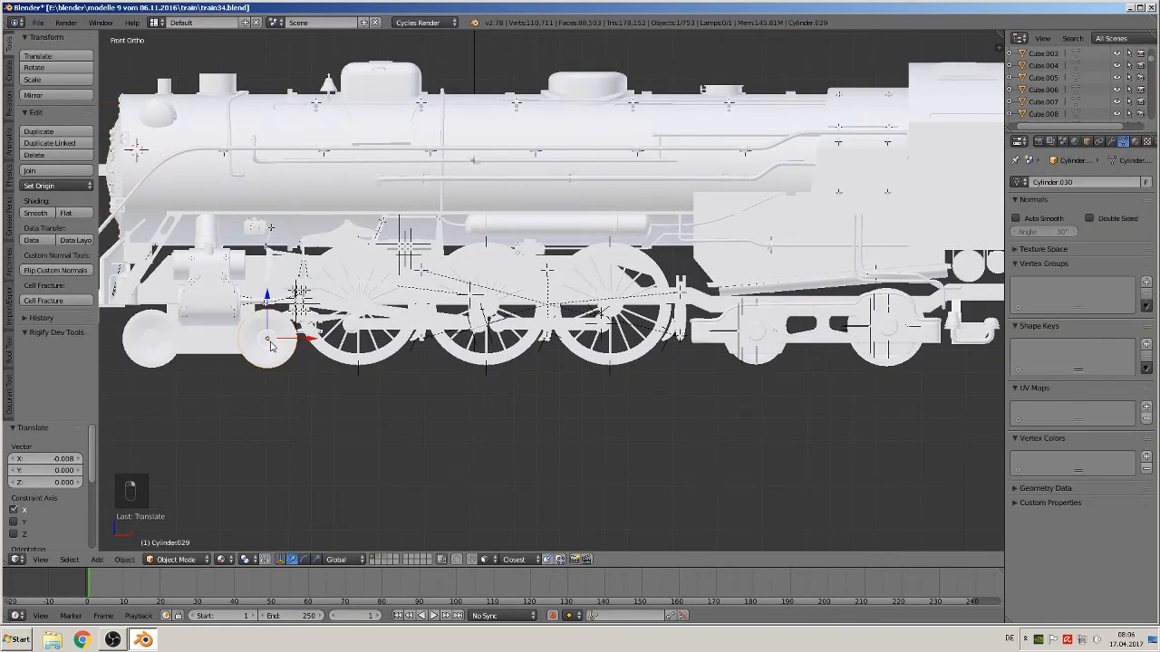
{"action": "key", "text": "Tab"}
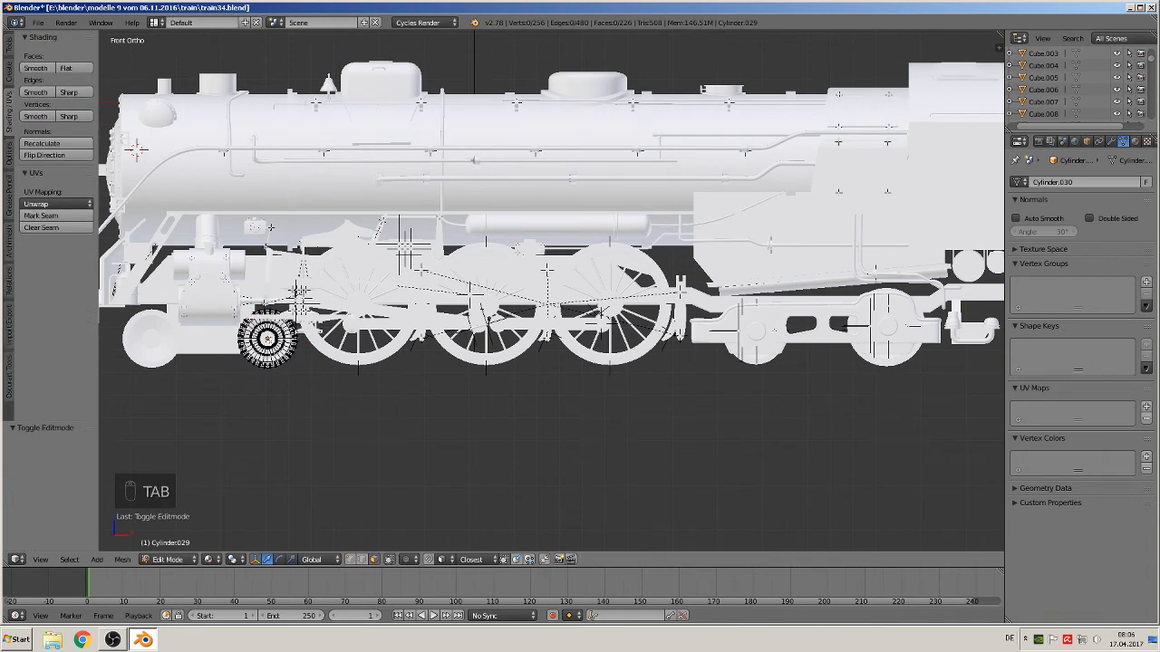
{"action": "key", "text": "a"}
{"action": "key", "text": "a"}
{"action": "key", "text": "a"}
{"action": "key", "text": "a"}
{"action": "key", "text": "a"}
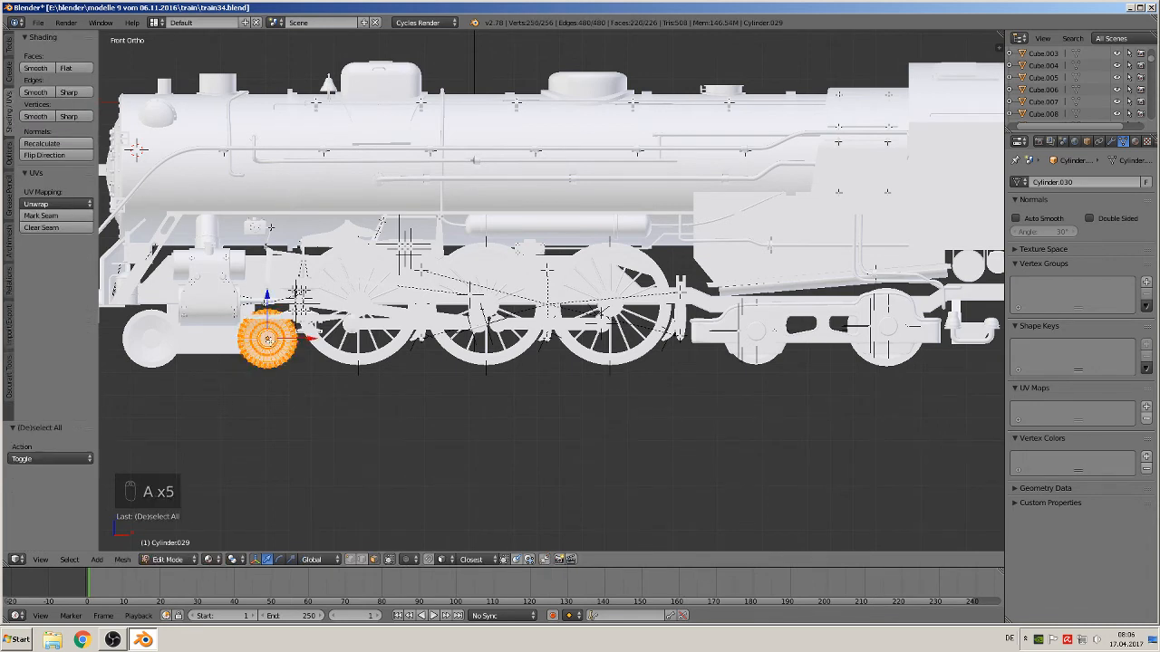
{"action": "key", "text": "Tab"}
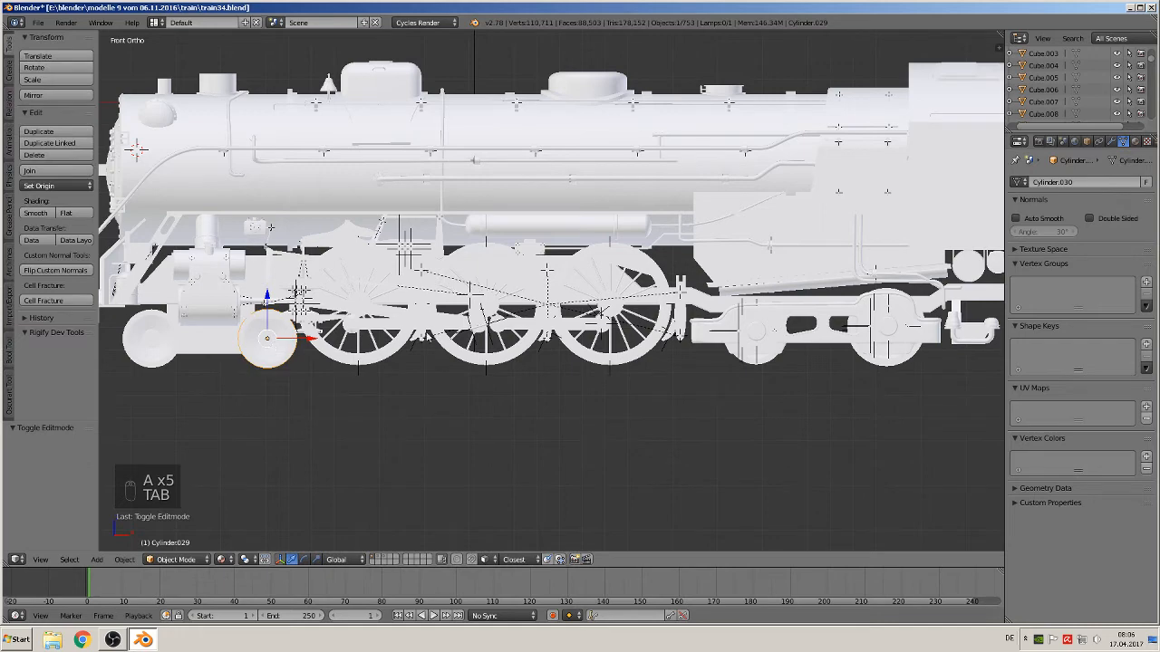
{"action": "key", "text": "a"}
Save the blend file
{"action": "scroll", "coordinate": [494, 322], "scroll_direction": "down", "scroll_amount": 3}
{"action": "scroll", "coordinate": [507, 322], "scroll_direction": "up", "scroll_amount": 1}
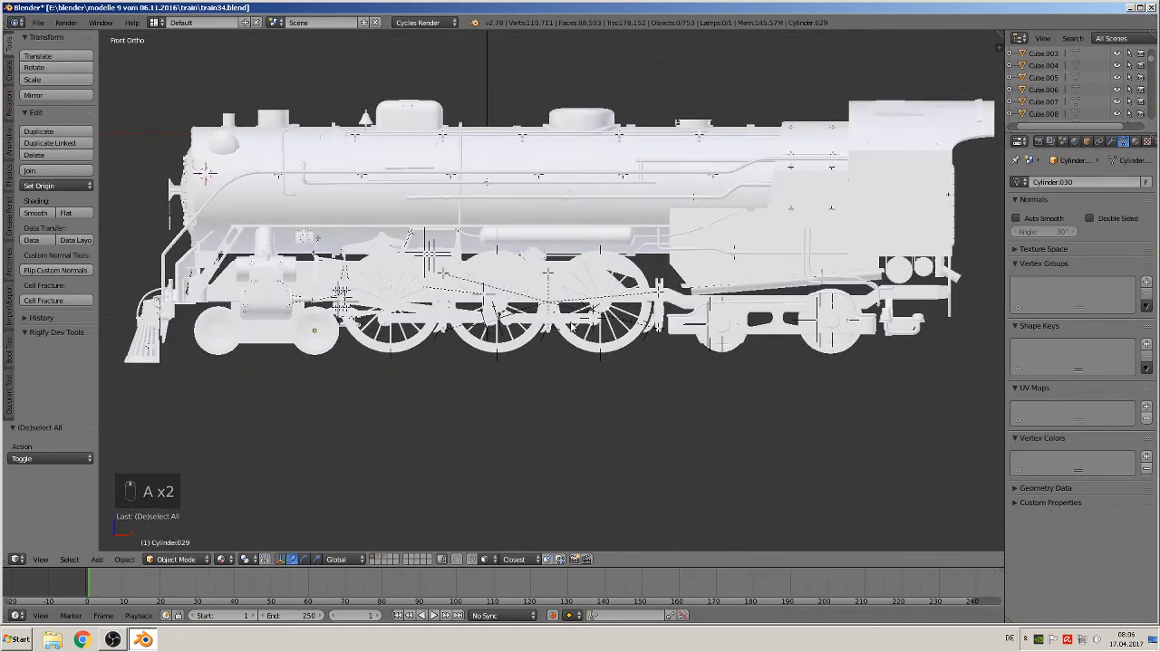
{"action": "scroll", "coordinate": [572, 318], "scroll_direction": "down", "scroll_amount": 3}
{"action": "middle_click_drag", "start_coordinate": [572, 319], "coordinate": [382, 310], "text": "shift"}
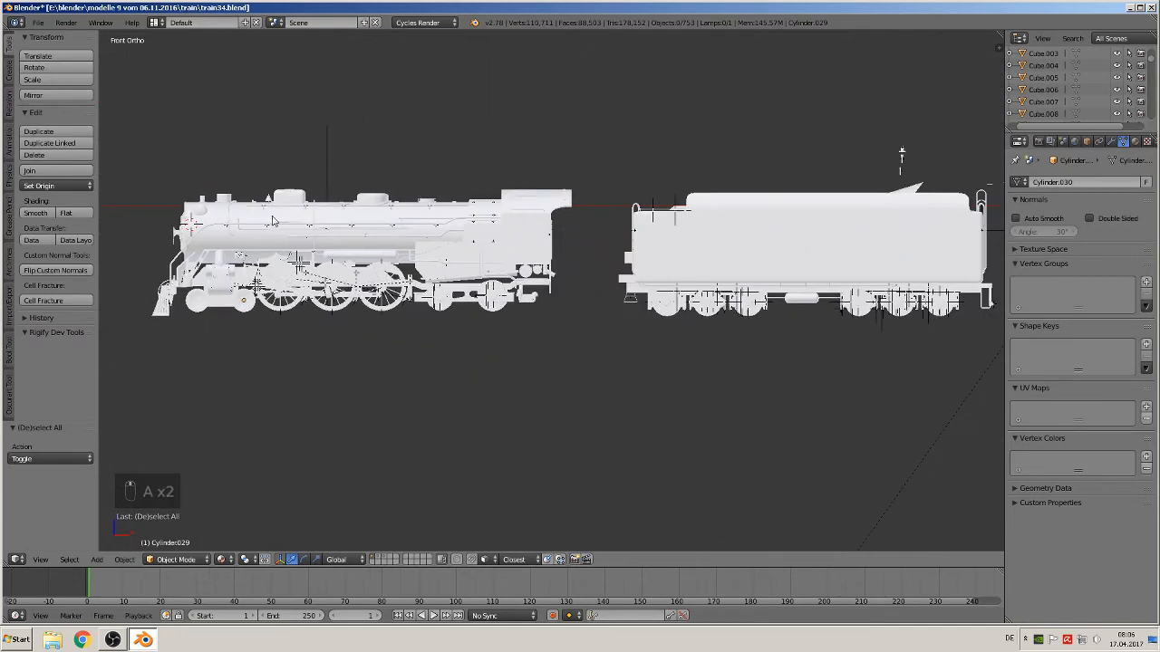
{"action": "left_click", "coordinate": [39, 22]}
{"action": "left_click", "coordinate": [58, 118]}
Examine the locomotive reference images placed beside the model
{"action": "scroll", "coordinate": [498, 292], "scroll_direction": "down", "scroll_amount": 4}
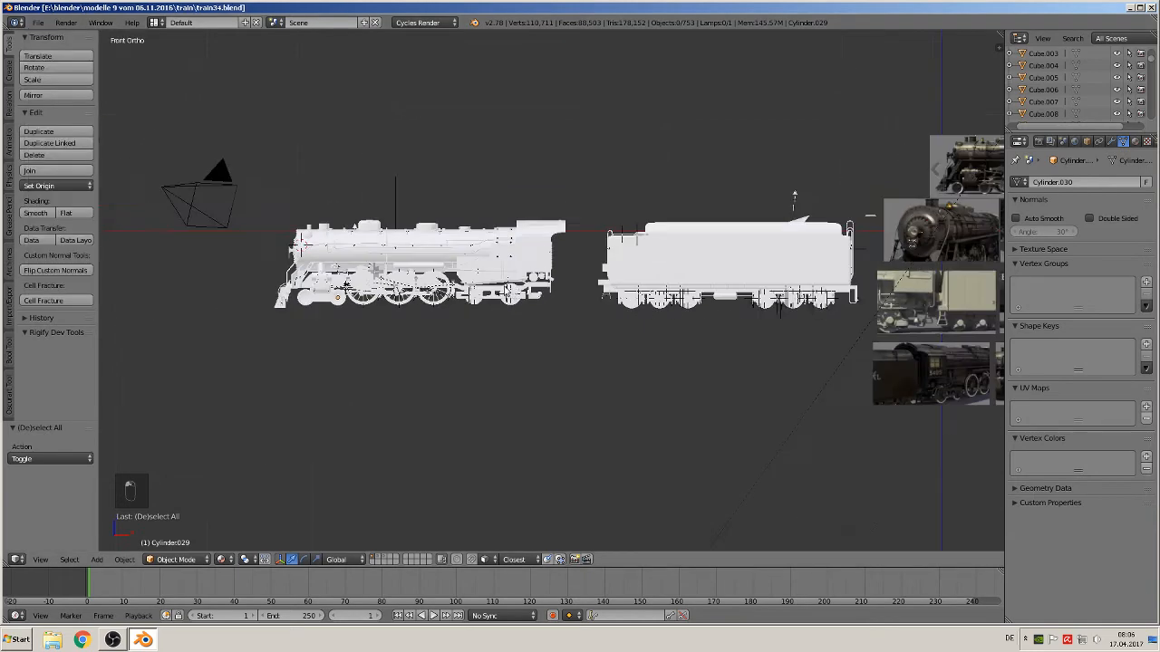
{"action": "scroll", "coordinate": [549, 323], "scroll_direction": "up", "scroll_amount": 4}
{"action": "scroll", "coordinate": [549, 323], "scroll_direction": "down", "scroll_amount": 4, "text": "ctrl"}
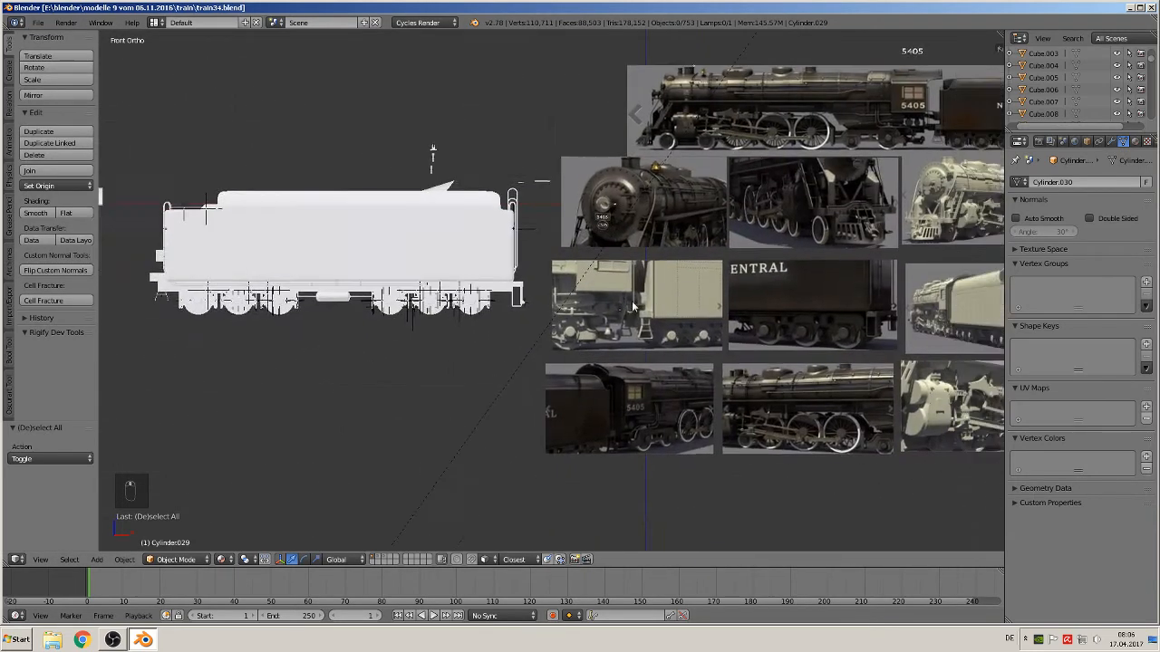
{"action": "scroll", "coordinate": [549, 324], "scroll_direction": "up", "scroll_amount": 3}
{"action": "middle_click_drag", "start_coordinate": [622, 321], "coordinate": [559, 318], "text": "shift"}
{"action": "scroll", "coordinate": [559, 318], "scroll_direction": "down", "scroll_amount": 1, "text": "shift"}
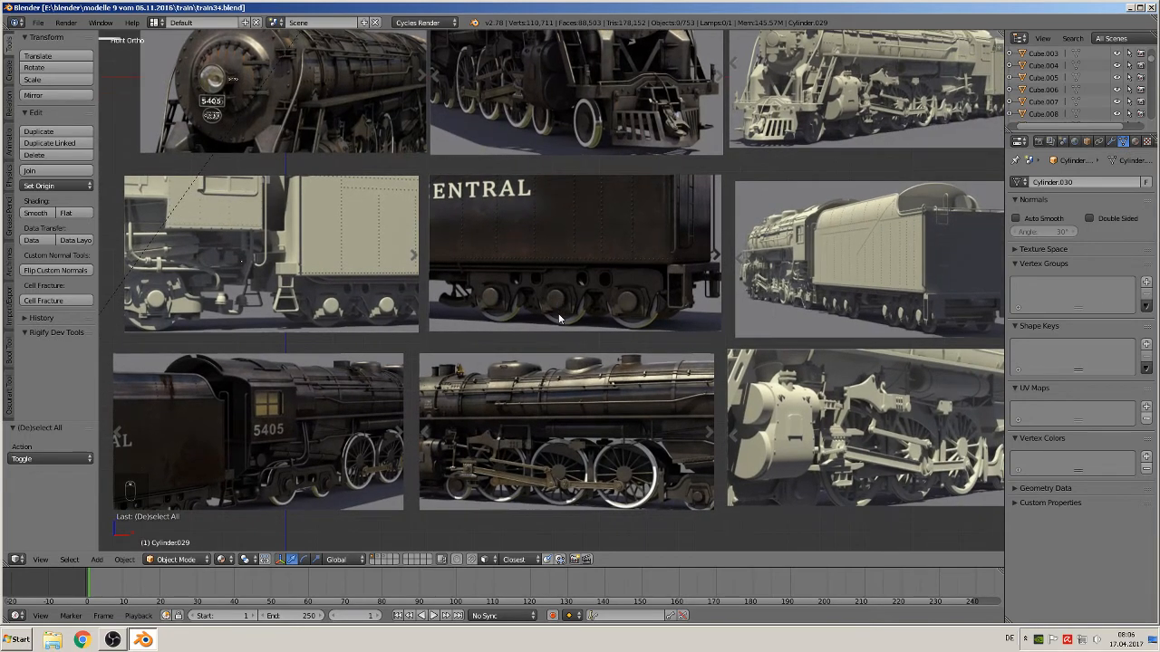
{"action": "middle_click_drag", "start_coordinate": [330, 270], "coordinate": [535, 402], "text": "shift"}
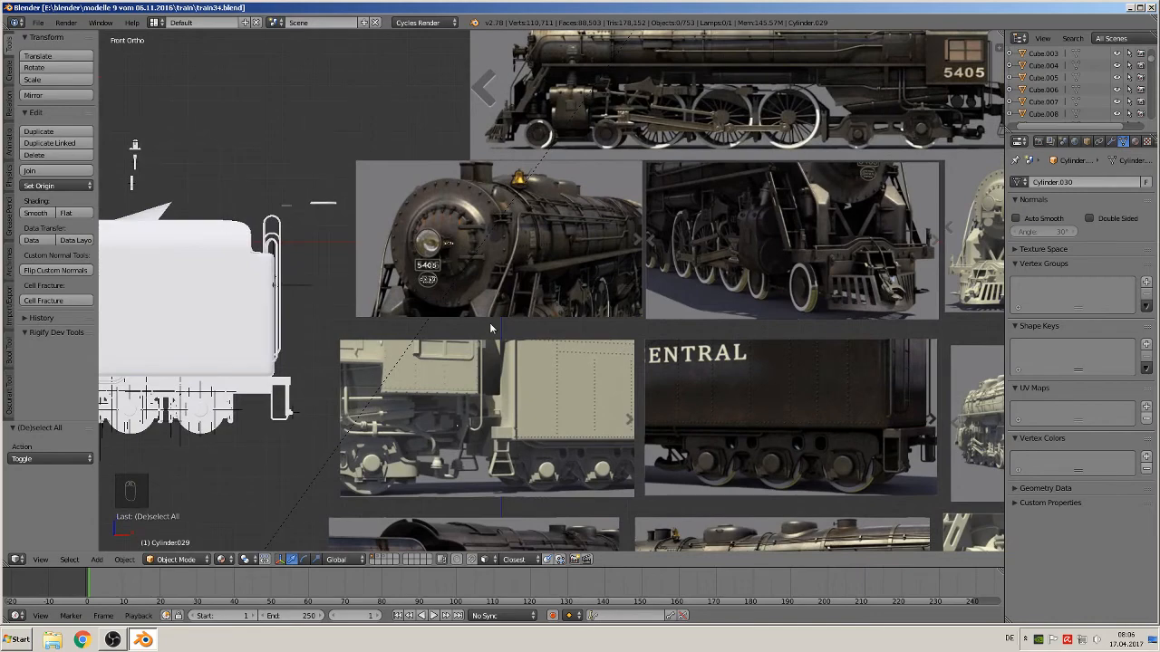
{"action": "middle_click_drag", "start_coordinate": [734, 249], "coordinate": [613, 357], "text": "shift"}
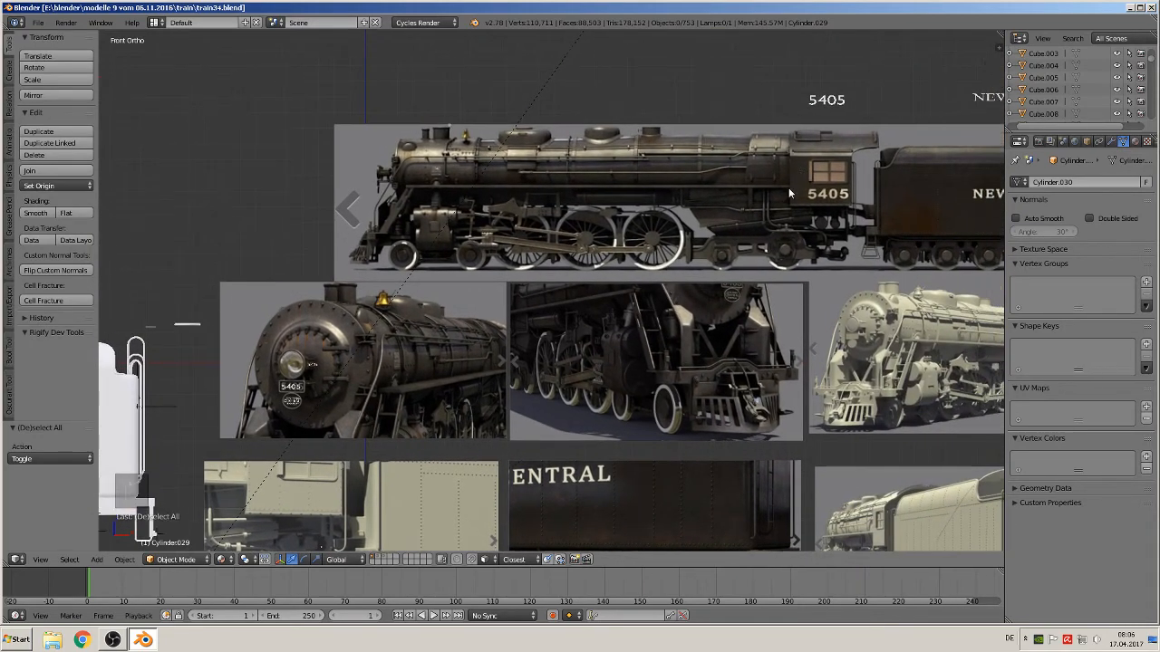
{"action": "scroll", "coordinate": [789, 187], "scroll_direction": "up", "scroll_amount": 6}
{"action": "middle_click_drag", "start_coordinate": [877, 268], "coordinate": [625, 324], "text": "shift"}
{"action": "scroll", "coordinate": [765, 274], "scroll_direction": "up", "scroll_amount": 3}
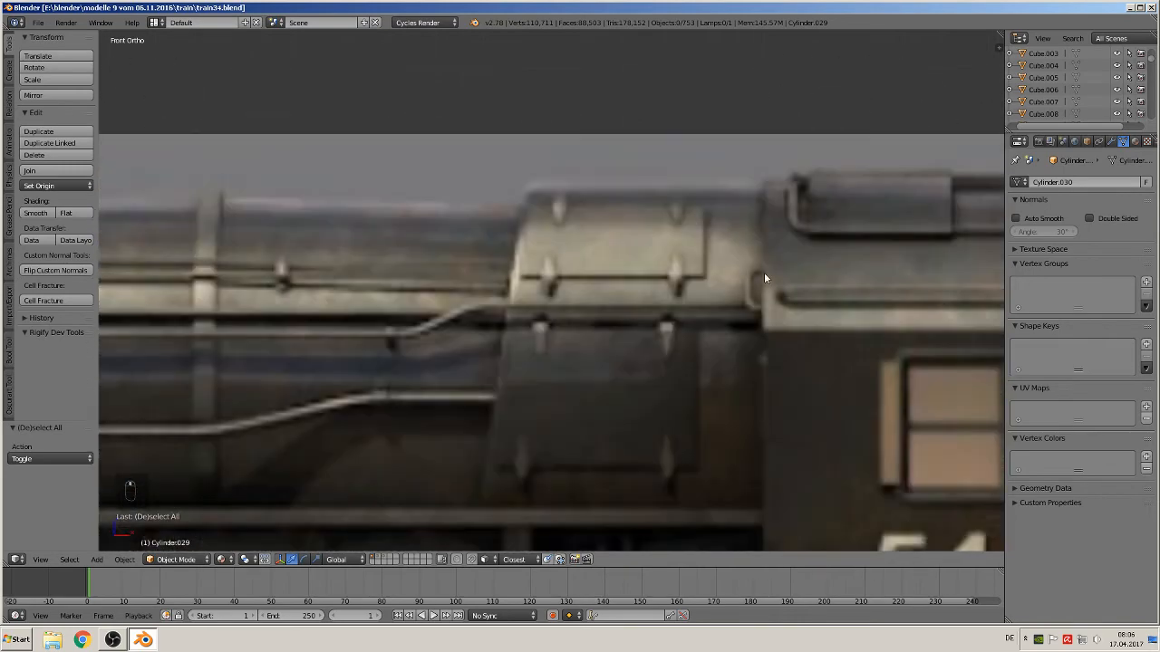
{"action": "scroll", "coordinate": [703, 336], "scroll_direction": "down", "scroll_amount": 10}
{"action": "middle_click_drag", "start_coordinate": [395, 379], "coordinate": [52, 215], "text": "shift"}
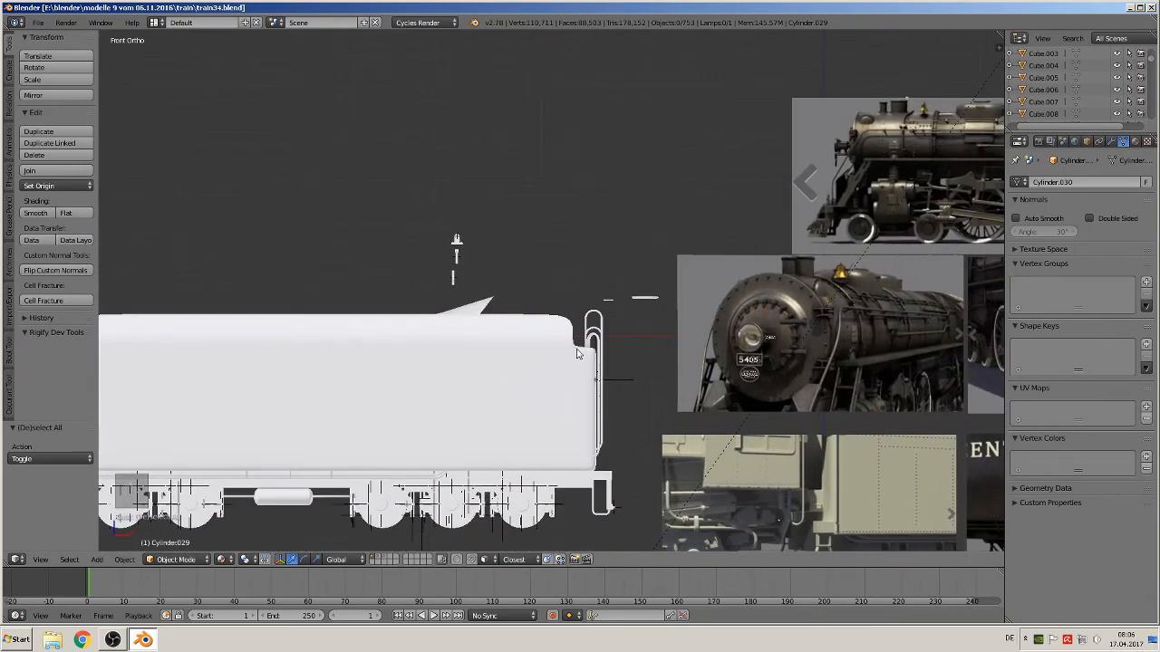
{"action": "middle_click_drag", "start_coordinate": [578, 350], "coordinate": [843, 352]}
{"action": "scroll", "coordinate": [807, 450], "scroll_direction": "up", "scroll_amount": 4}
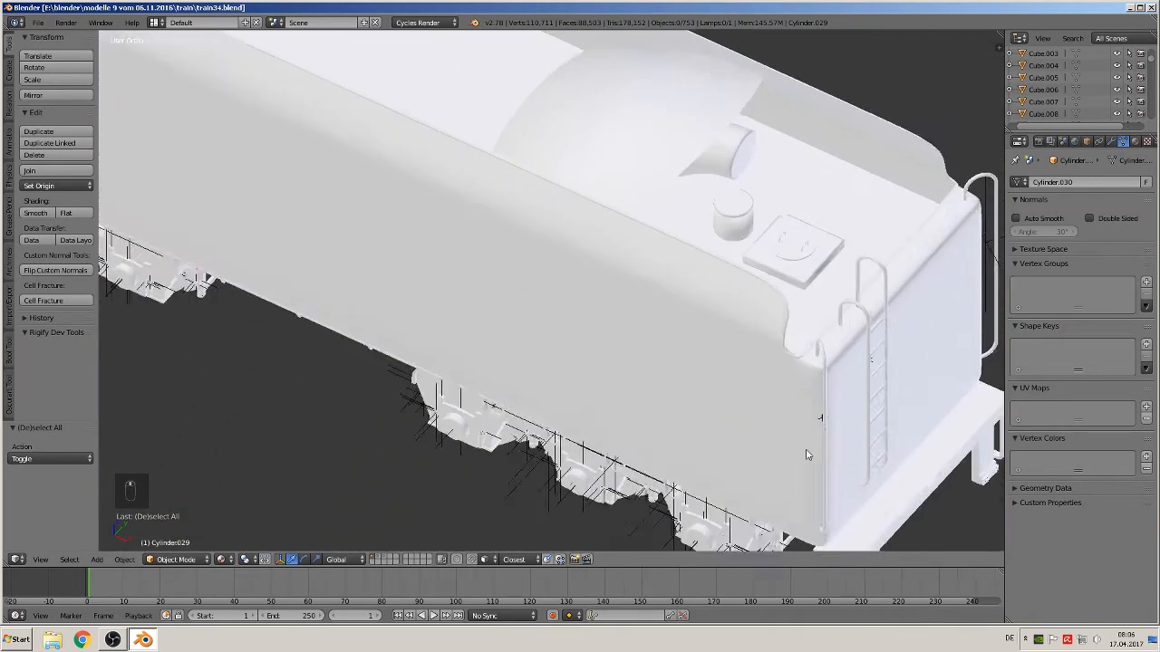
{"action": "scroll", "coordinate": [725, 390], "scroll_direction": "up", "scroll_amount": 5}
Duplicate the hatch plate with its handle on the tender top and move the copy above the tender
{"action": "right_click", "coordinate": [650, 228]}
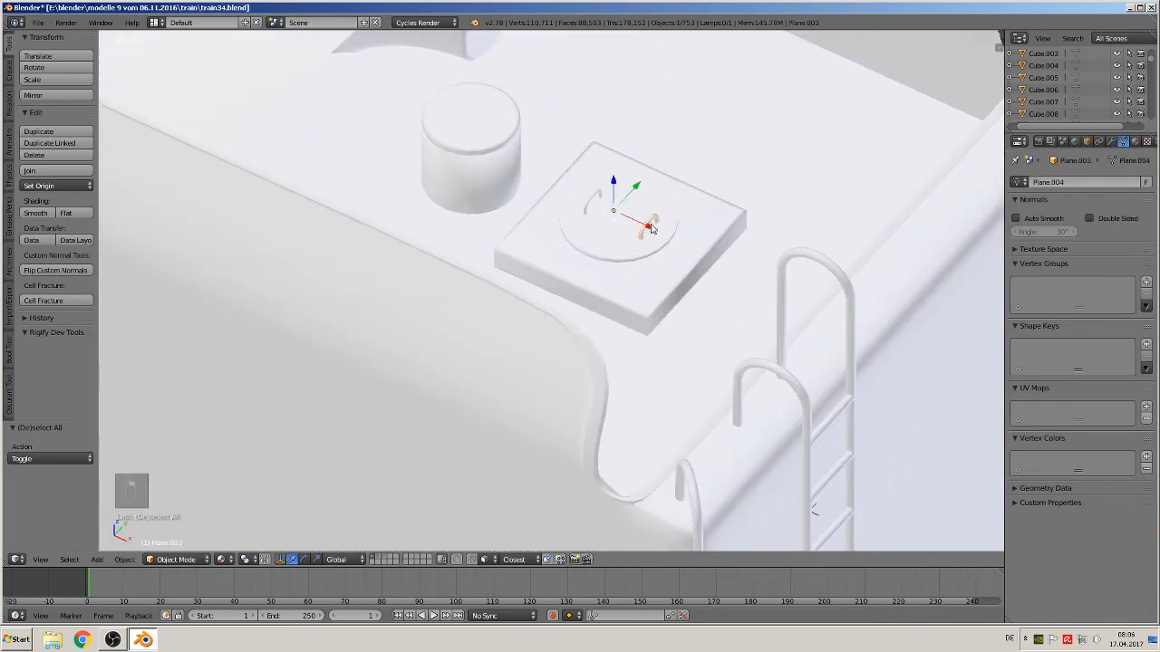
{"action": "scroll", "coordinate": [604, 321], "scroll_direction": "down", "scroll_amount": 5}
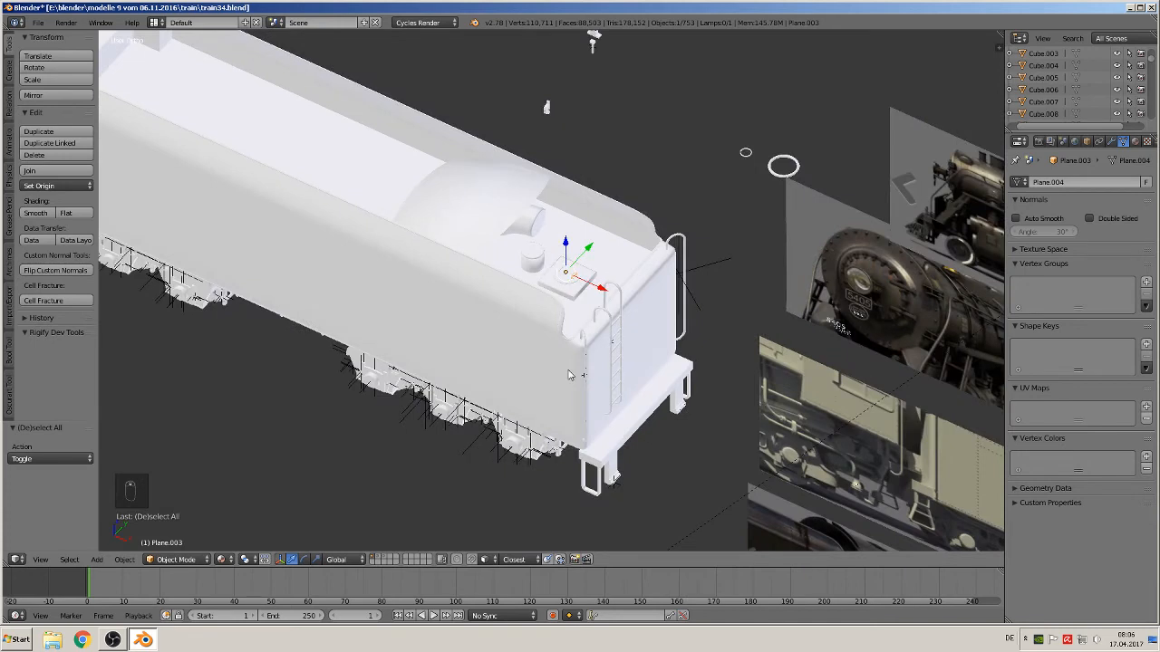
{"action": "key", "text": "shift+d"}
{"action": "left_click", "coordinate": [564, 158]}
{"action": "left_click_drag", "start_coordinate": [567, 250], "coordinate": [550, 104]}
Delete the plate geometry from the copy, keeping only the handle, and set its origin to geometry
{"action": "key", "text": "Tab"}
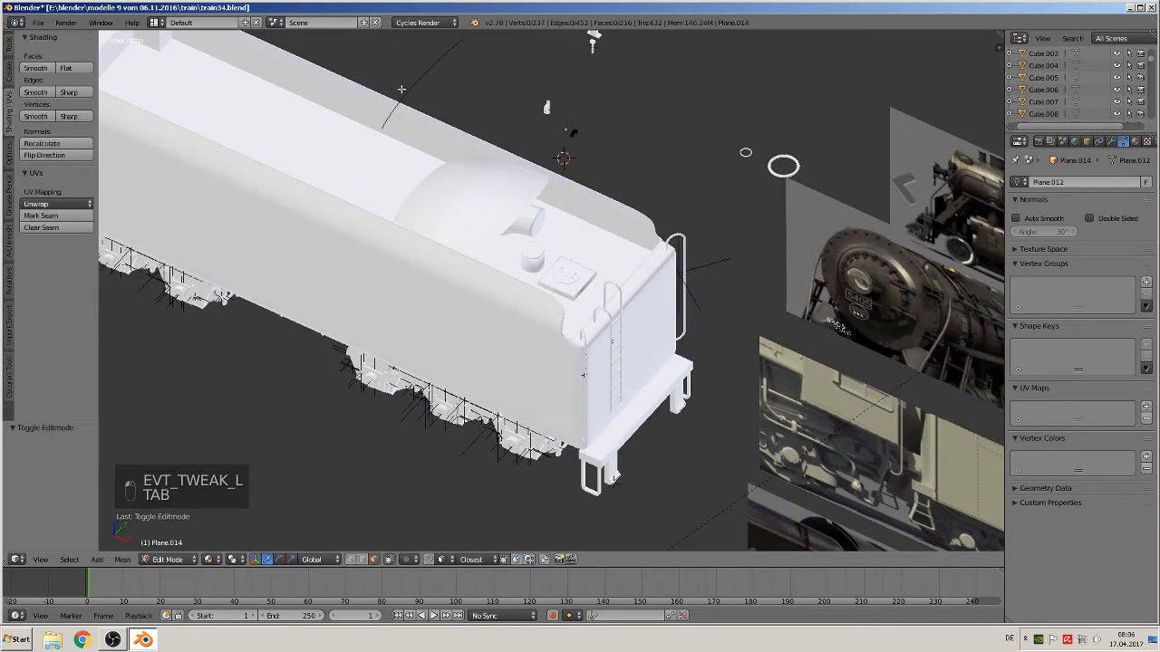
{"action": "key", "text": "Tab"}
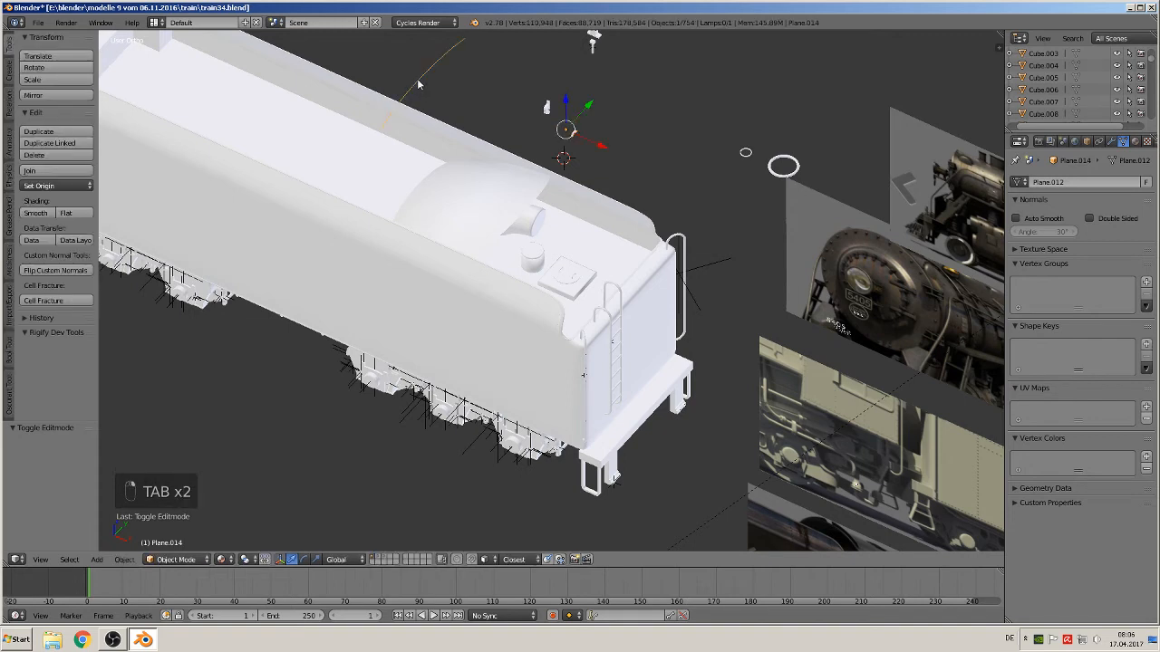
{"action": "key", "text": "Tab"}
{"action": "key", "text": "a"}
{"action": "key", "text": "a"}
{"action": "key", "text": "a"}
{"action": "key", "text": "a"}
{"action": "key", "text": "a"}
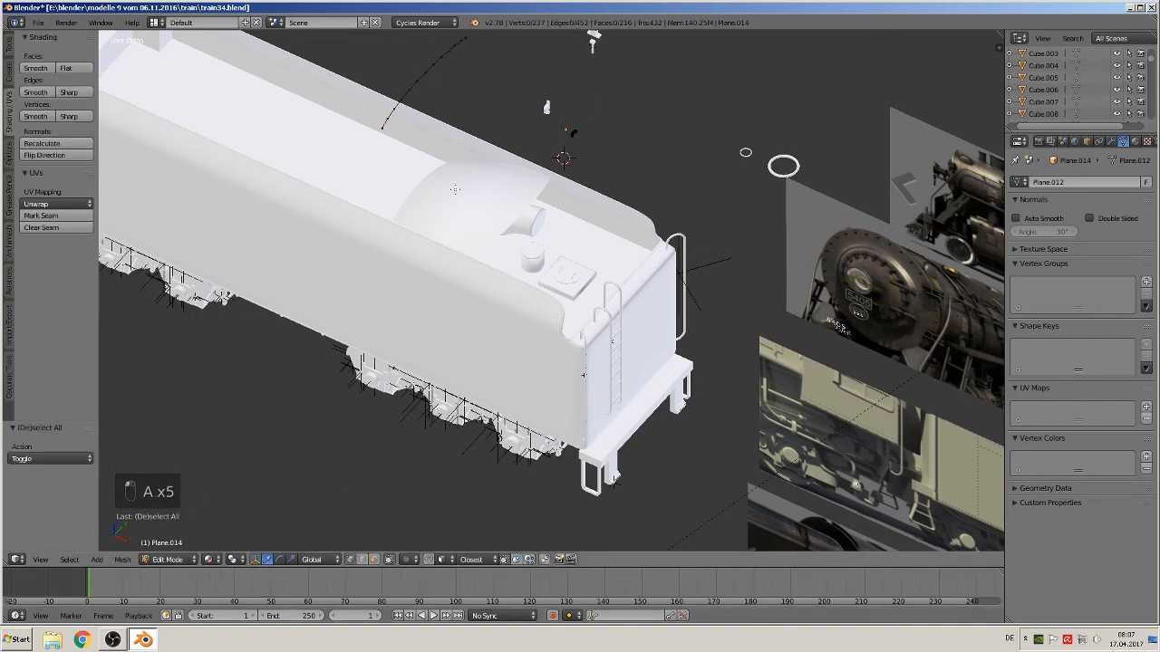
{"action": "key", "text": "x"}
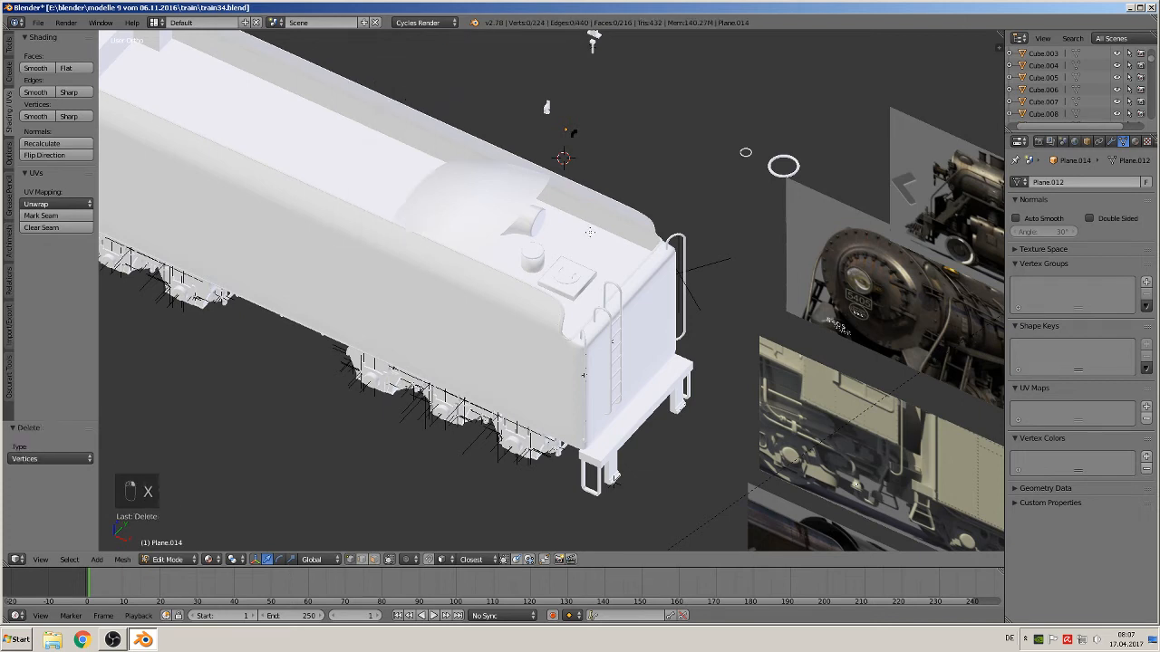
{"action": "key", "text": "Tab"}
{"action": "left_click", "coordinate": [41, 186]}
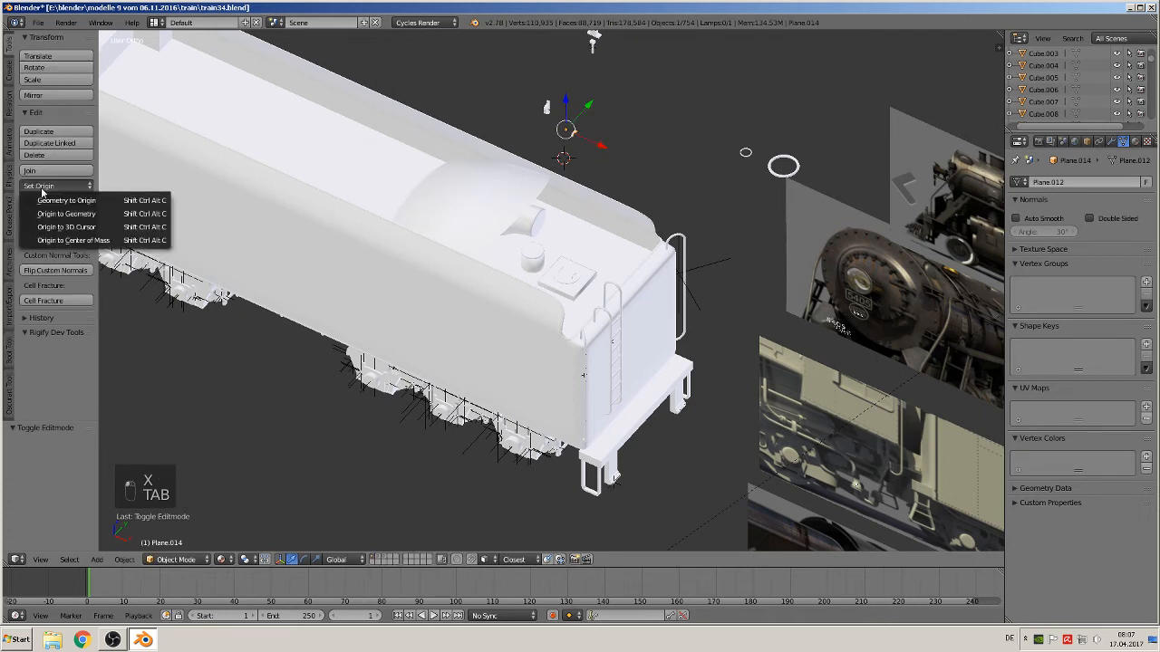
{"action": "left_click", "coordinate": [77, 216]}
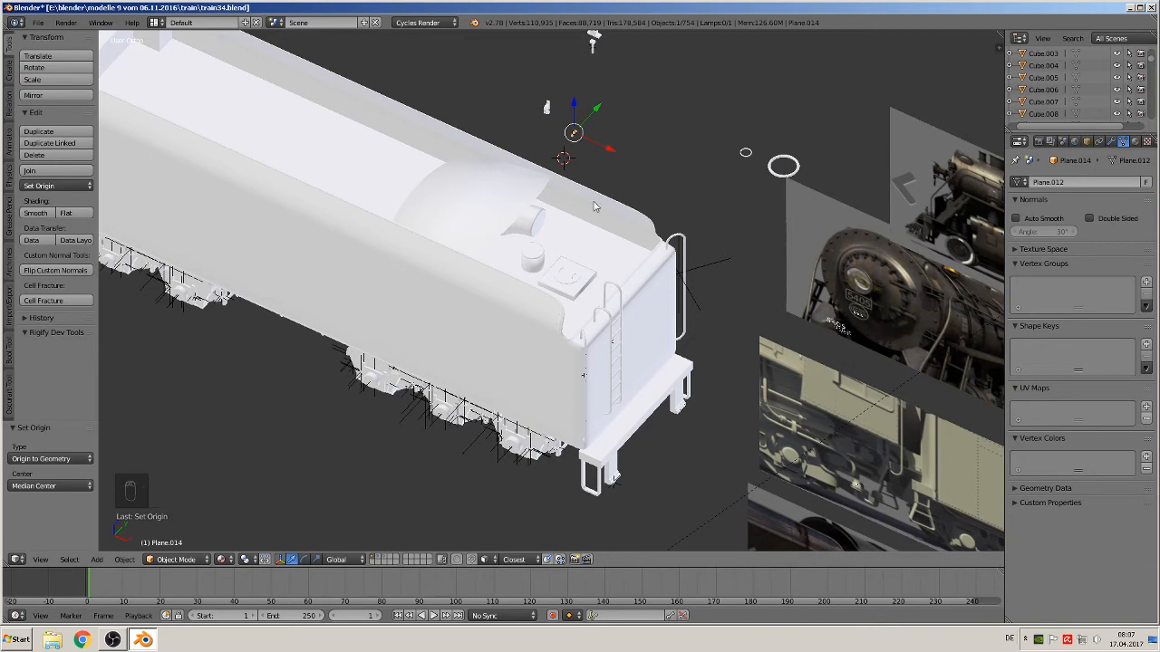
Move the handle copy along X onto the locomotive cab roof
{"action": "key", "text": "KP_5"}
{"action": "key", "text": "g"}
{"action": "key", "text": "x"}
{"action": "left_click_drag", "start_coordinate": [591, 191], "coordinate": [177, 90]}
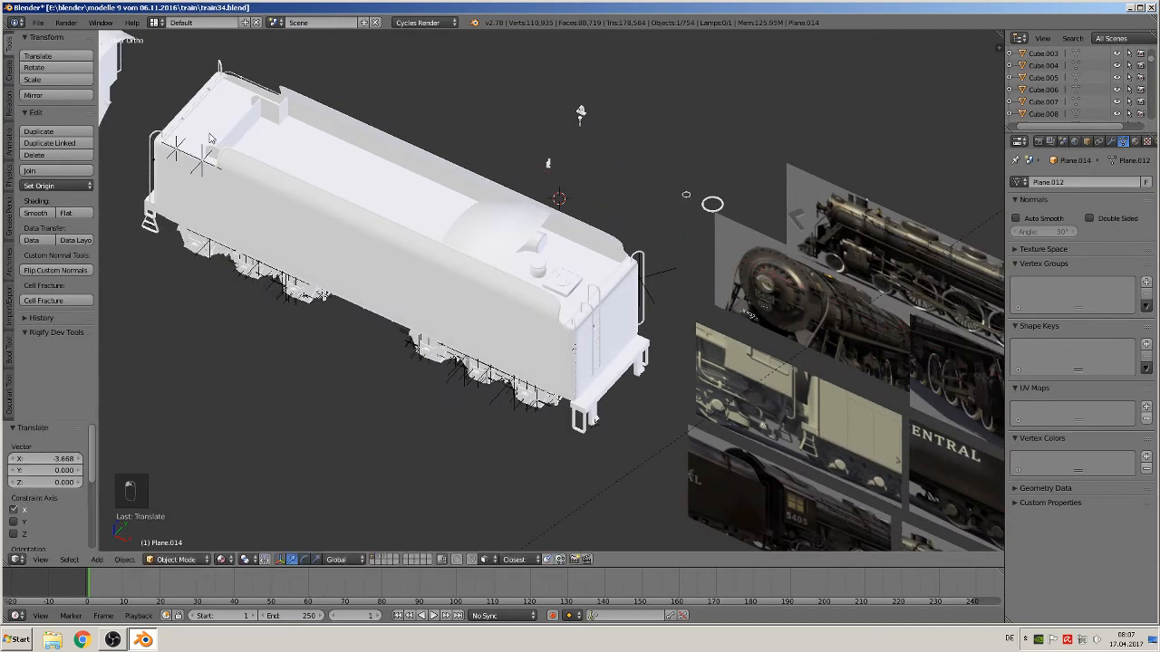
{"action": "middle_click_drag", "start_coordinate": [209, 133], "coordinate": [532, 353], "text": "shift"}
{"action": "left_click_drag", "start_coordinate": [513, 191], "coordinate": [488, 227]}
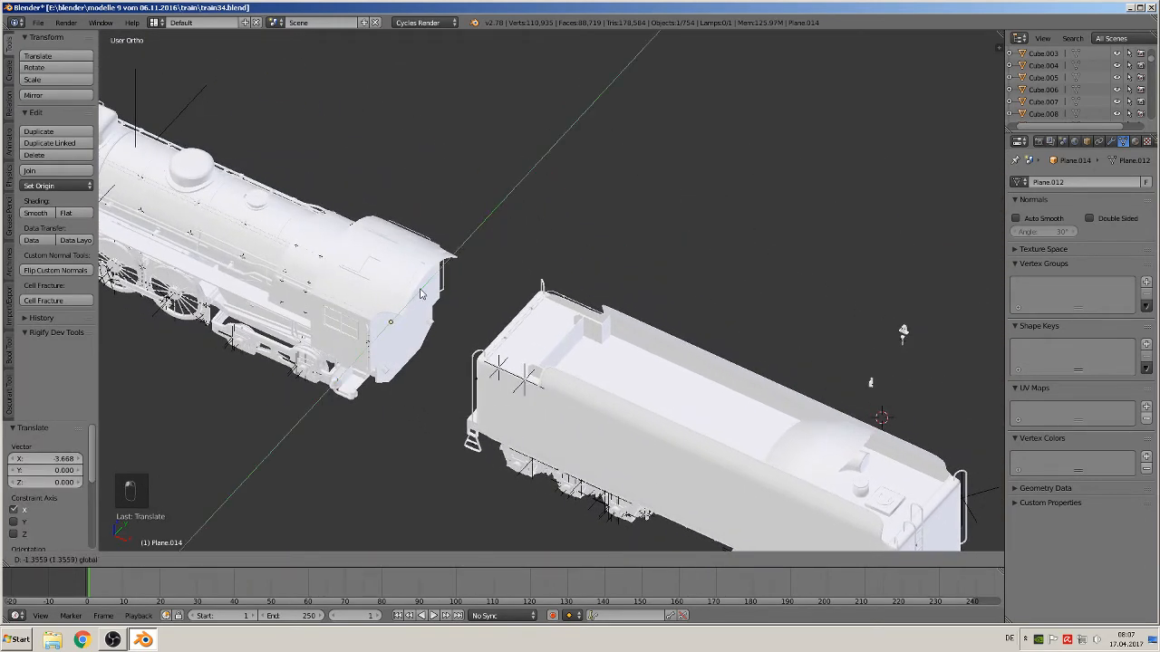
{"action": "left_click_drag", "start_coordinate": [420, 292], "coordinate": [420, 292]}
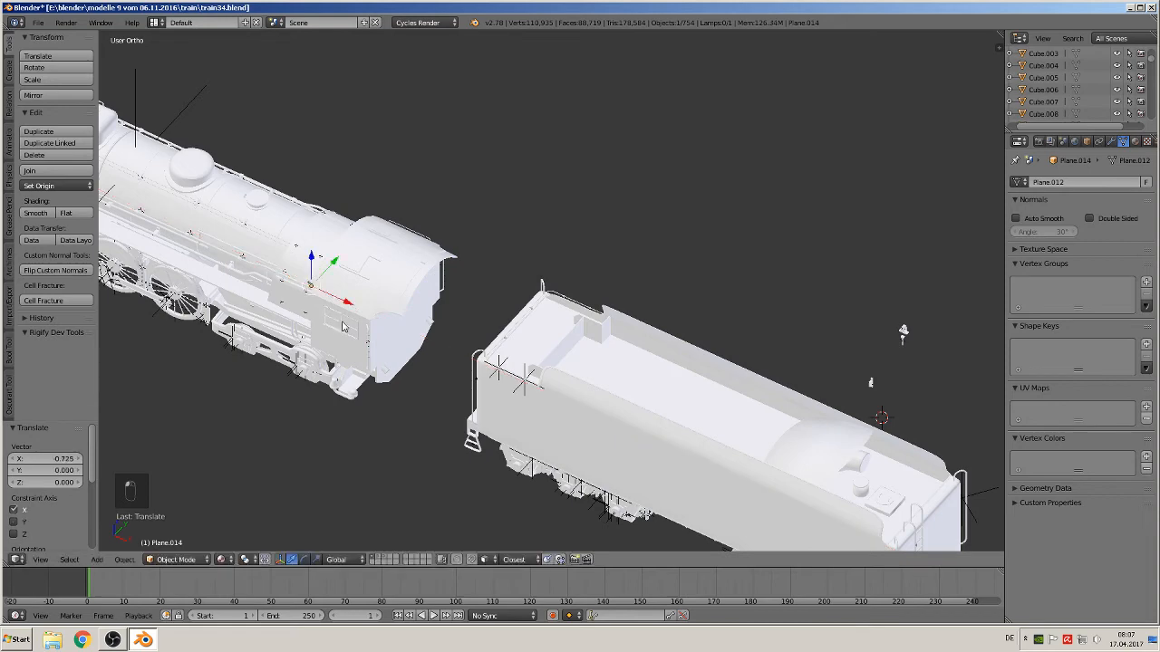
Fine-tune the handle's position on the cab roof along Z, X and Y
{"action": "key", "text": "KP_Decimal"}
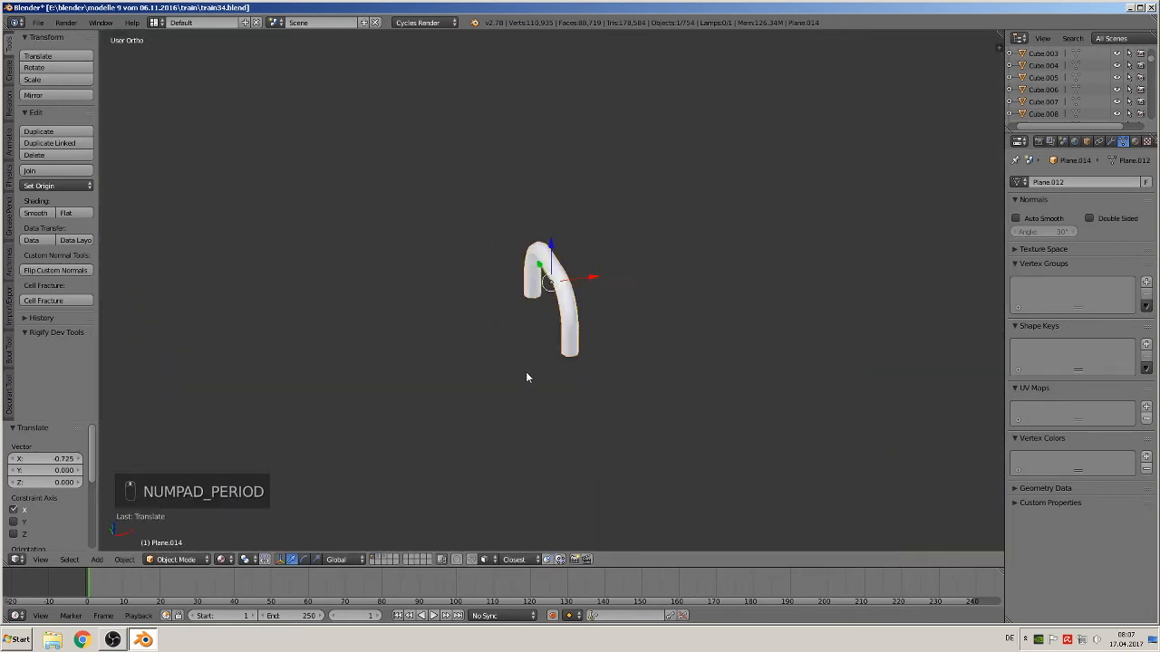
{"action": "scroll", "coordinate": [534, 409], "scroll_direction": "up", "scroll_amount": 3}
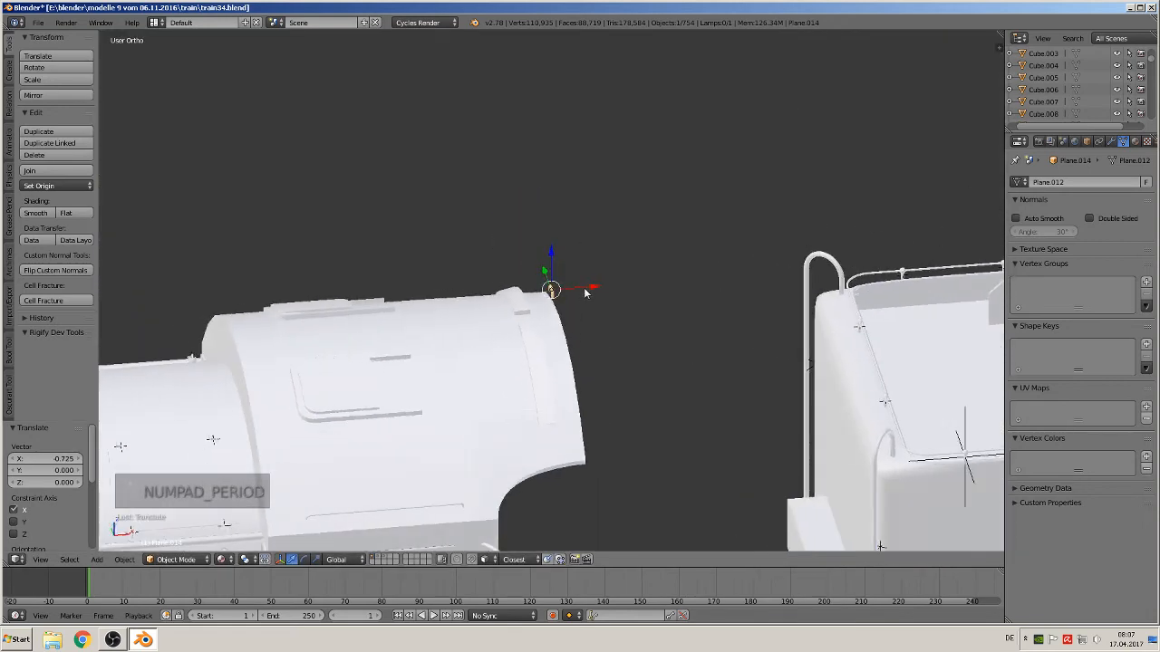
{"action": "left_click_drag", "start_coordinate": [587, 288], "coordinate": [243, 328]}
{"action": "left_click_drag", "start_coordinate": [211, 282], "coordinate": [204, 392]}
{"action": "middle_click_drag", "start_coordinate": [204, 393], "coordinate": [252, 426]}
{"action": "key", "text": "KP_1"}
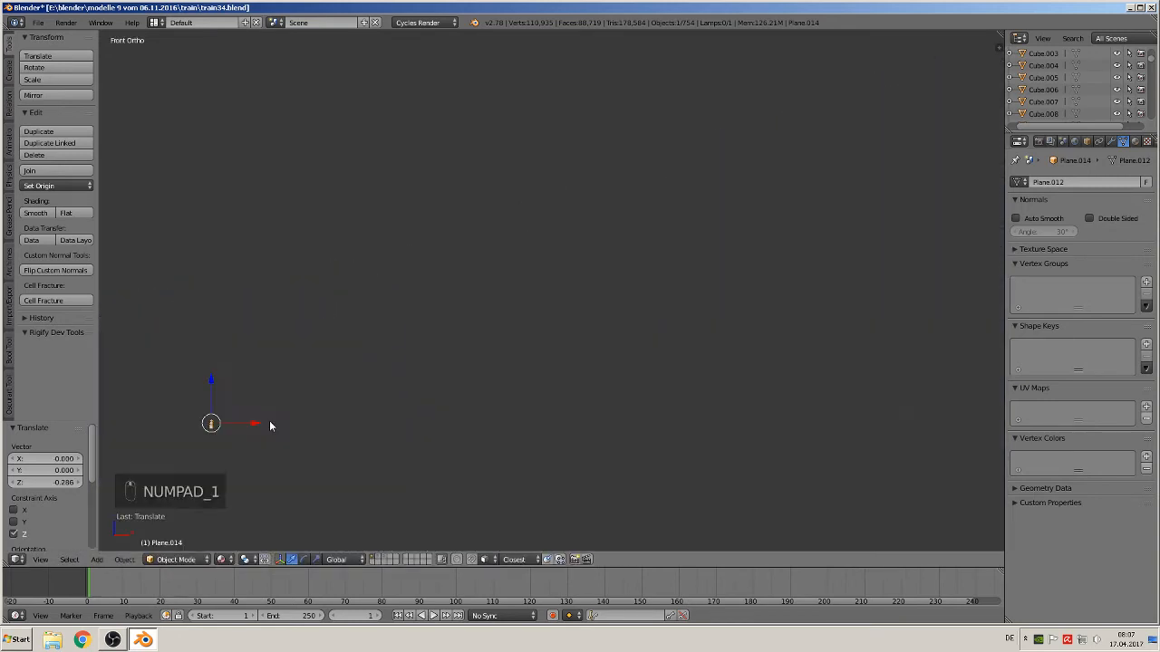
{"action": "scroll", "coordinate": [269, 425], "scroll_direction": "down", "scroll_amount": 6}
{"action": "left_click_drag", "start_coordinate": [437, 299], "coordinate": [428, 379]}
{"action": "left_click", "coordinate": [428, 379]}
{"action": "left_click_drag", "start_coordinate": [474, 419], "coordinate": [500, 433]}
{"action": "key", "text": "KP_7"}
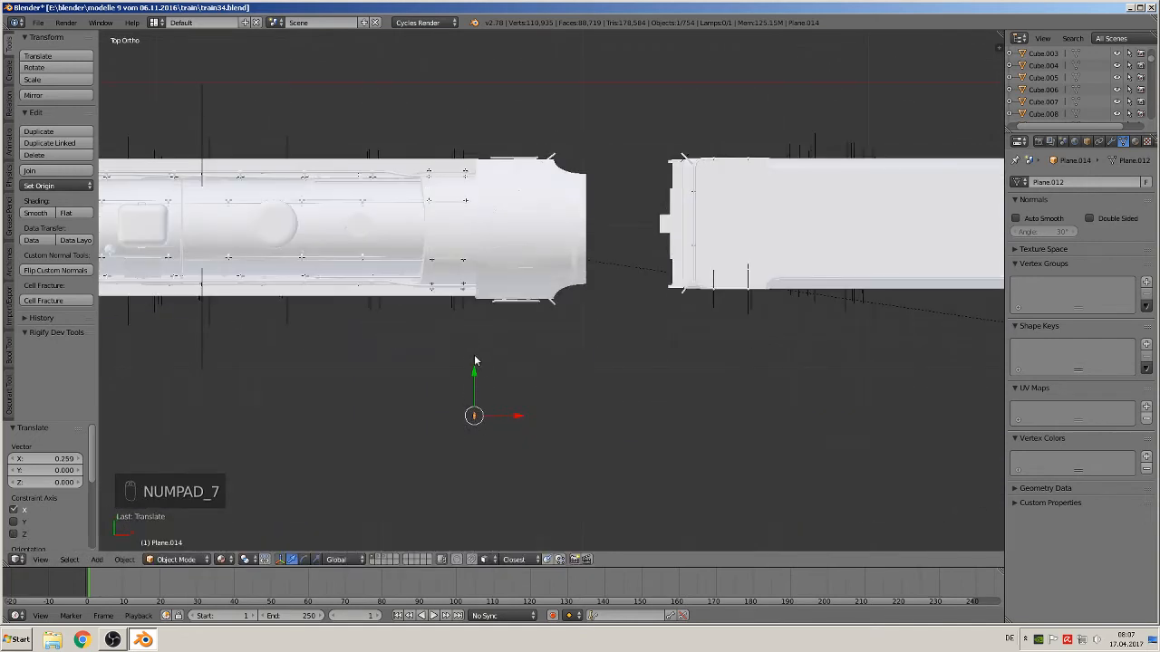
{"action": "left_click_drag", "start_coordinate": [475, 361], "coordinate": [482, 238]}
Scale the copied handle up by a factor of about 1.455
{"action": "key", "text": "KP_Decimal"}
{"action": "middle_click_drag", "start_coordinate": [492, 324], "coordinate": [649, 407]}
{"action": "scroll", "coordinate": [650, 426], "scroll_direction": "down", "scroll_amount": 9}
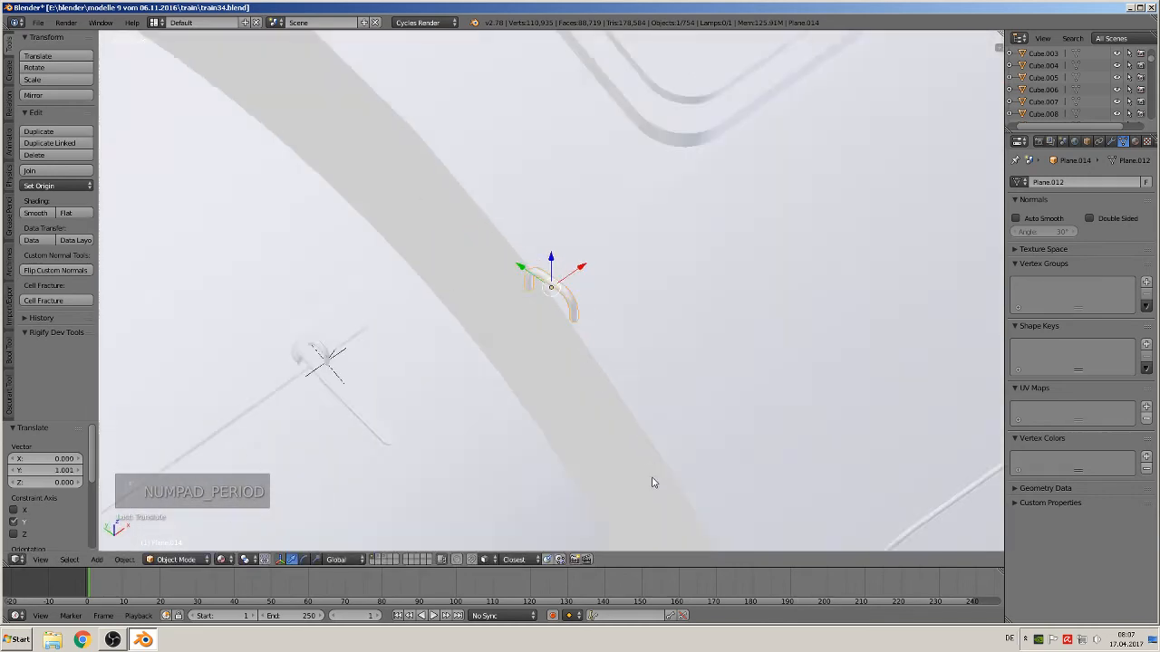
{"action": "middle_click_drag", "start_coordinate": [652, 481], "coordinate": [680, 396]}
{"action": "scroll", "coordinate": [681, 416], "scroll_direction": "down", "scroll_amount": 5}
{"action": "scroll", "coordinate": [679, 420], "scroll_direction": "down", "scroll_amount": 4}
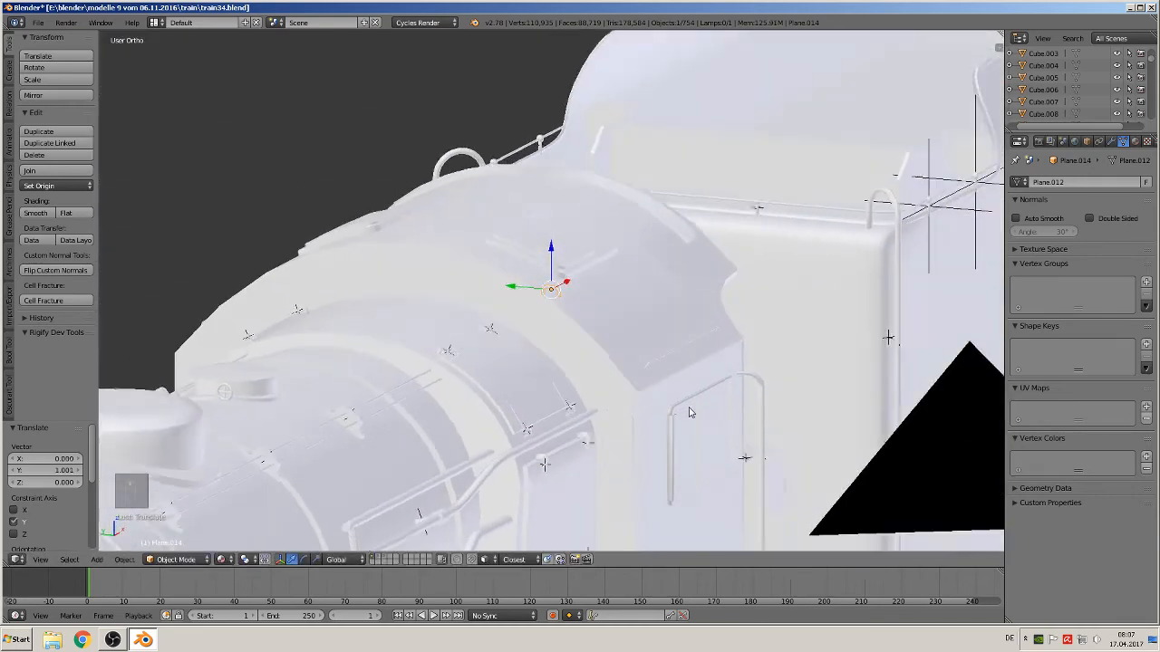
{"action": "scroll", "coordinate": [682, 415], "scroll_direction": "up", "scroll_amount": 7}
{"action": "key", "text": "s"}
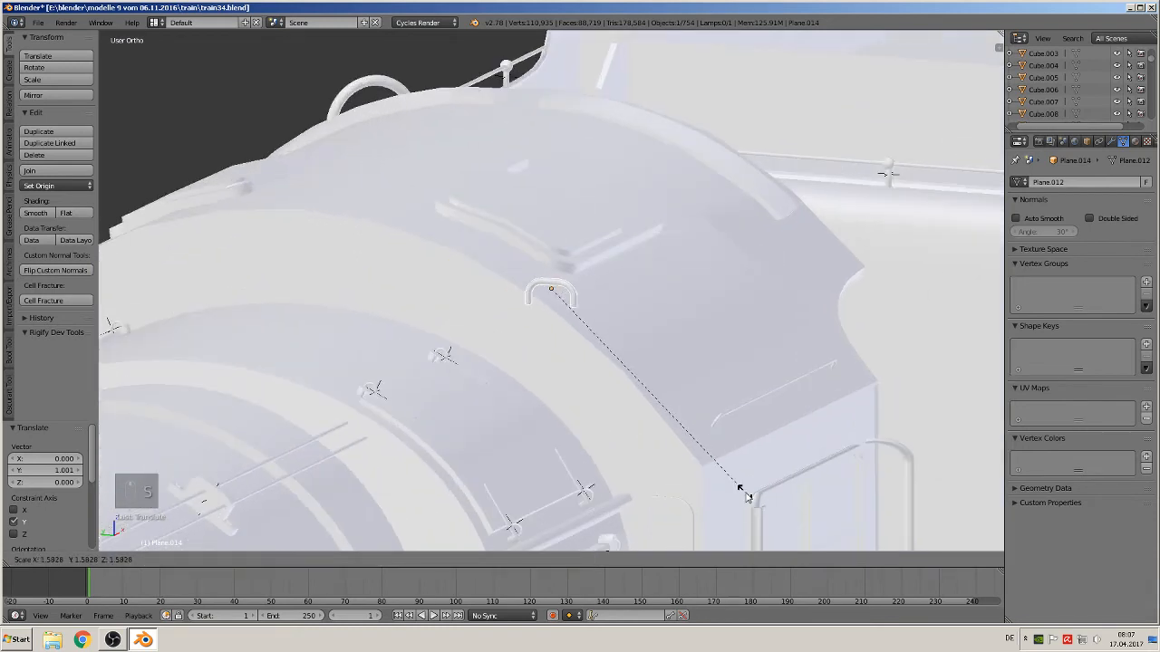
{"action": "left_click", "coordinate": [733, 479]}
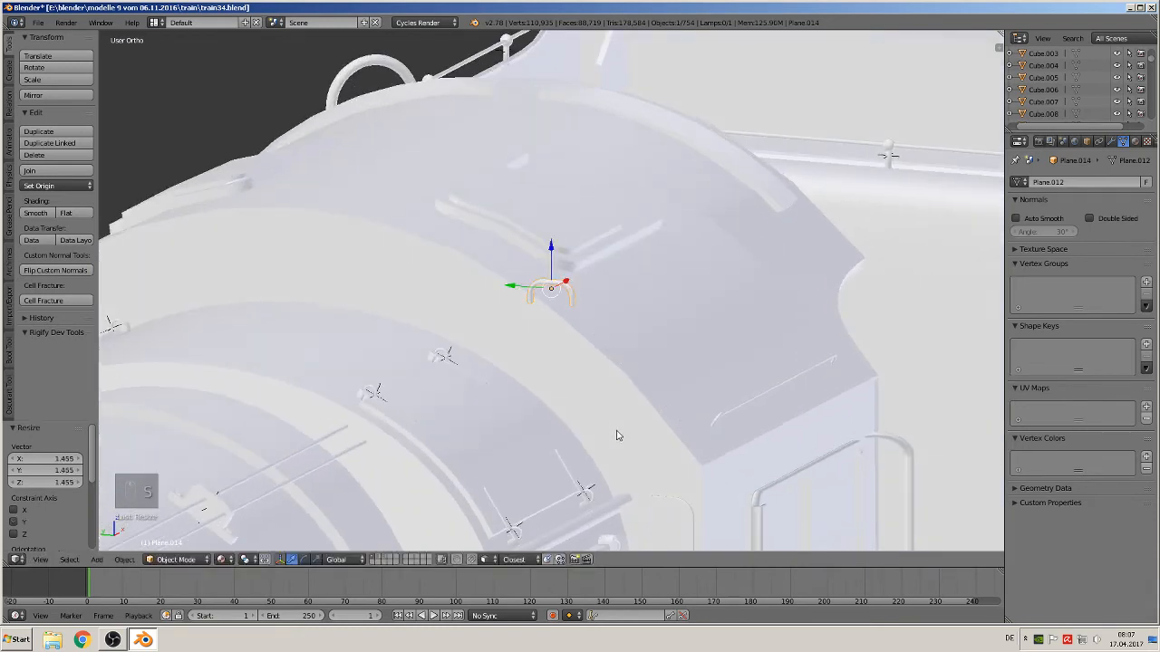
Rotate the handle 90° about the Y axis, then a further 180° about Y
{"action": "key", "text": "r"}
{"action": "type", "text": "y"}
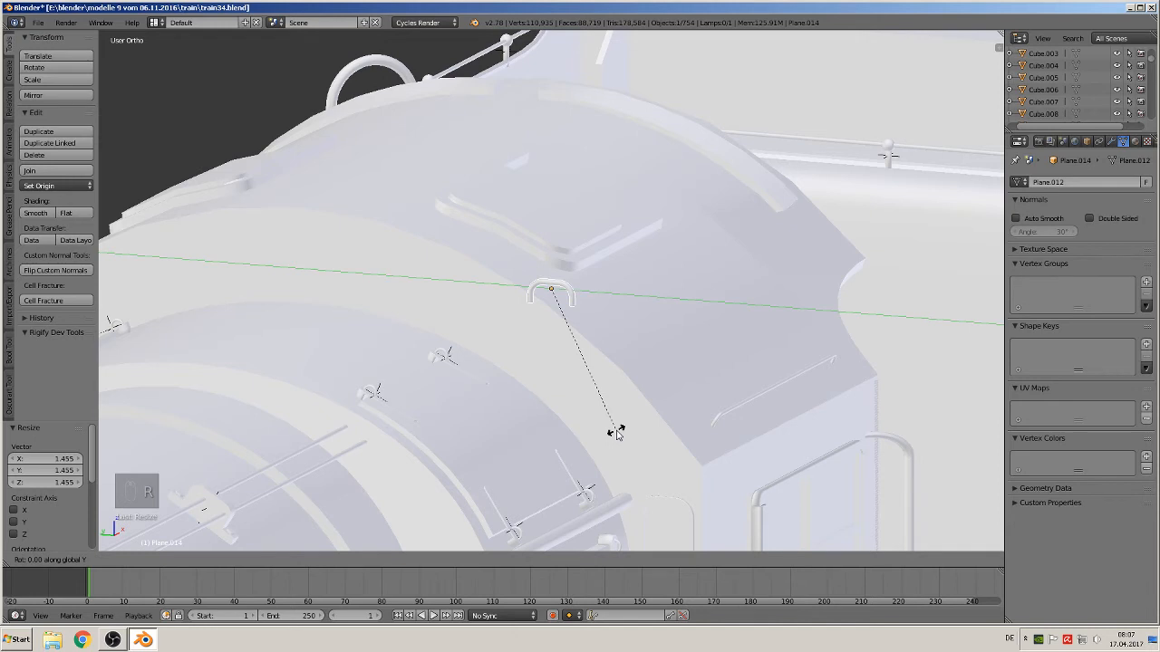
{"action": "type", "text": "90"}
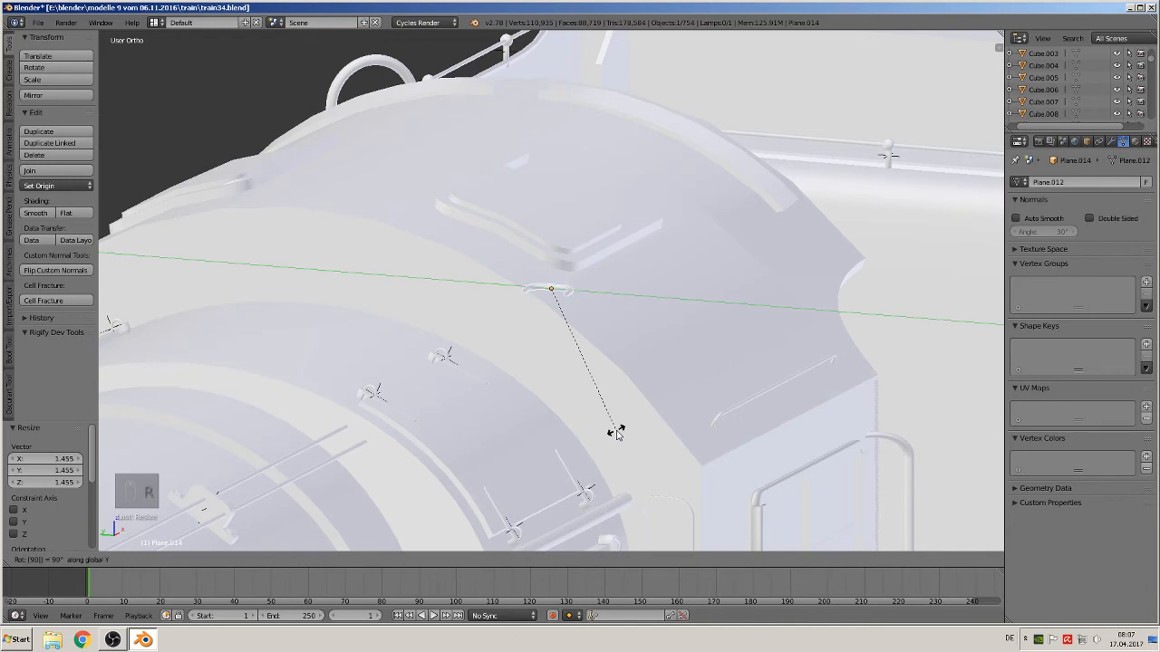
{"action": "key", "text": "Return"}
{"action": "type", "text": "ry18"}
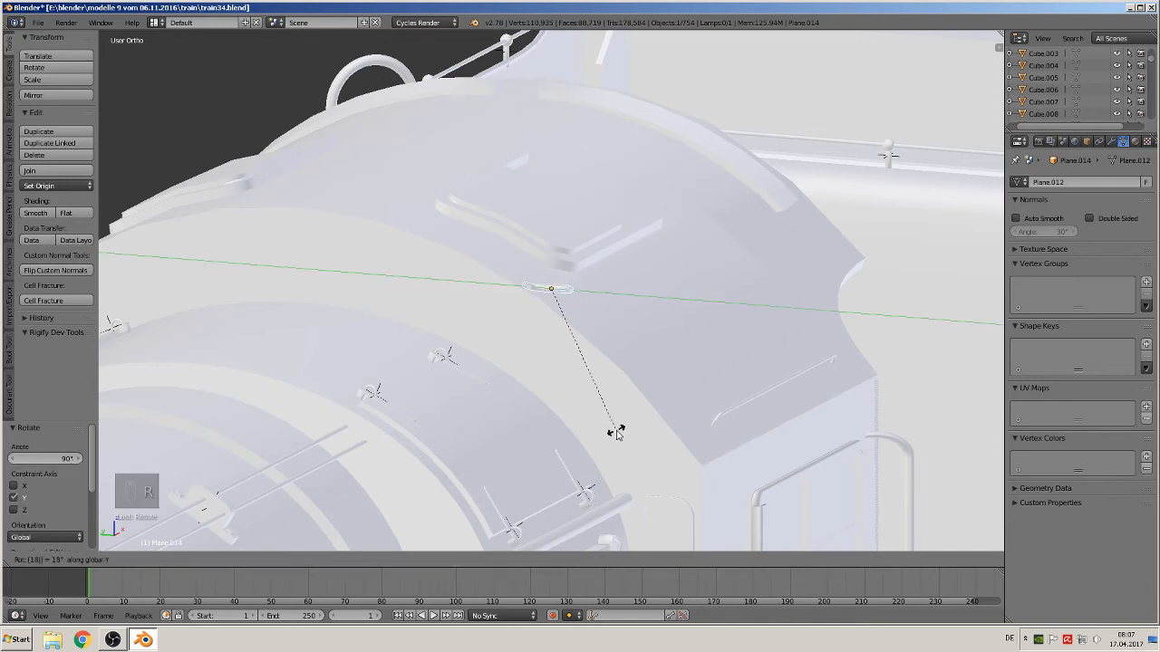
{"action": "type", "text": "0"}
{"action": "key", "text": "Return"}
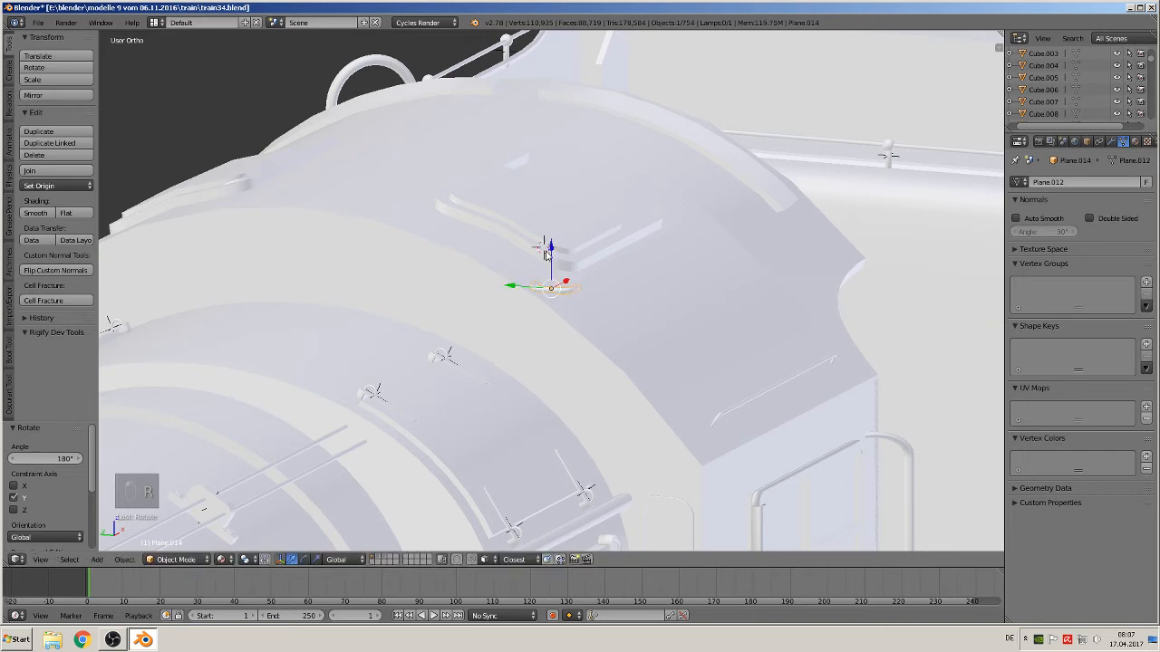
Move the handle down along Z and nudge it along Y and X so it sits on the cab roof
{"action": "left_click_drag", "start_coordinate": [547, 253], "coordinate": [558, 477]}
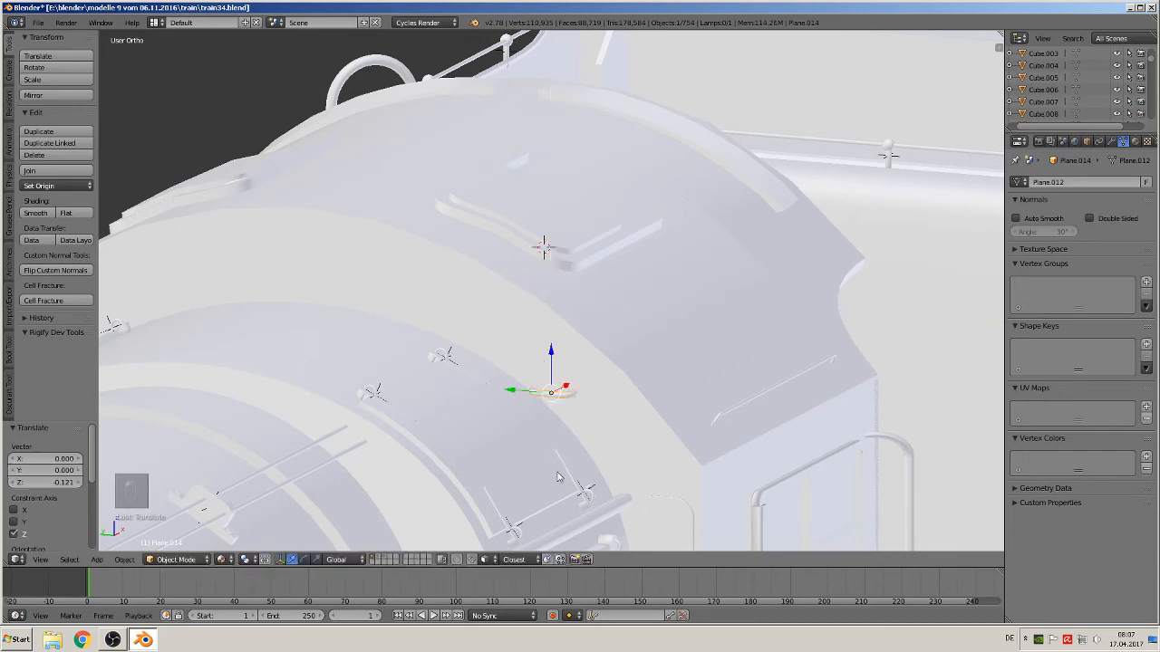
{"action": "middle_click_drag", "start_coordinate": [558, 477], "coordinate": [565, 501]}
{"action": "left_click", "coordinate": [520, 395]}
{"action": "left_click_drag", "start_coordinate": [534, 393], "coordinate": [576, 436]}
{"action": "middle_click_drag", "start_coordinate": [576, 436], "coordinate": [560, 434]}
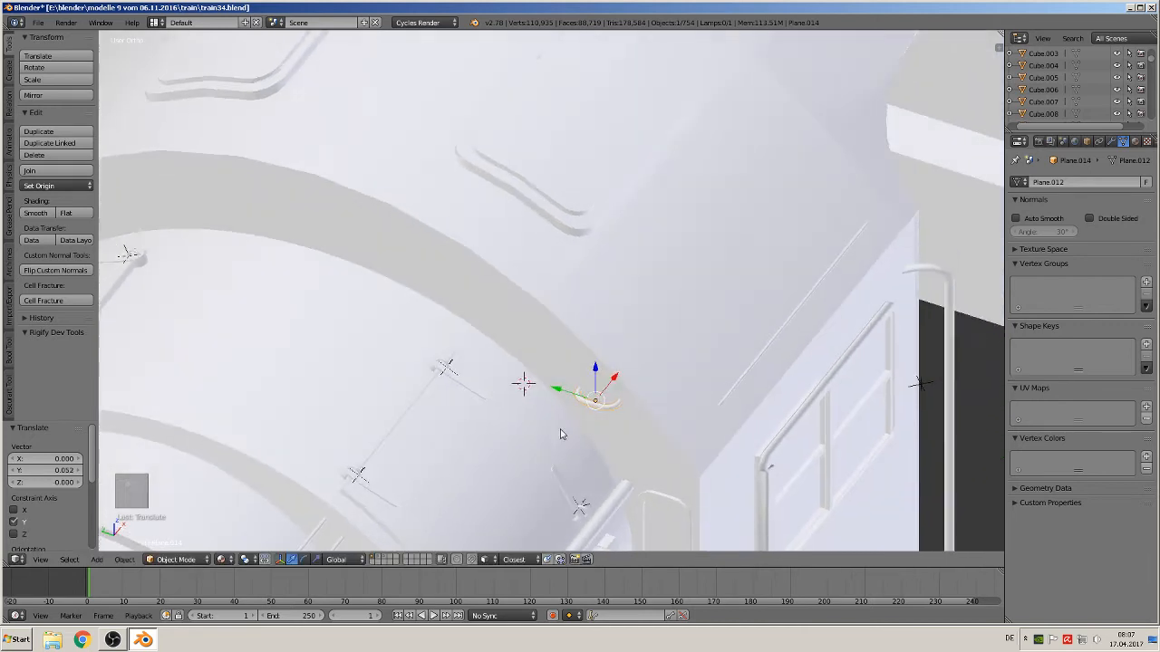
{"action": "left_click", "coordinate": [623, 374]}
{"action": "left_click_drag", "start_coordinate": [615, 379], "coordinate": [625, 453]}
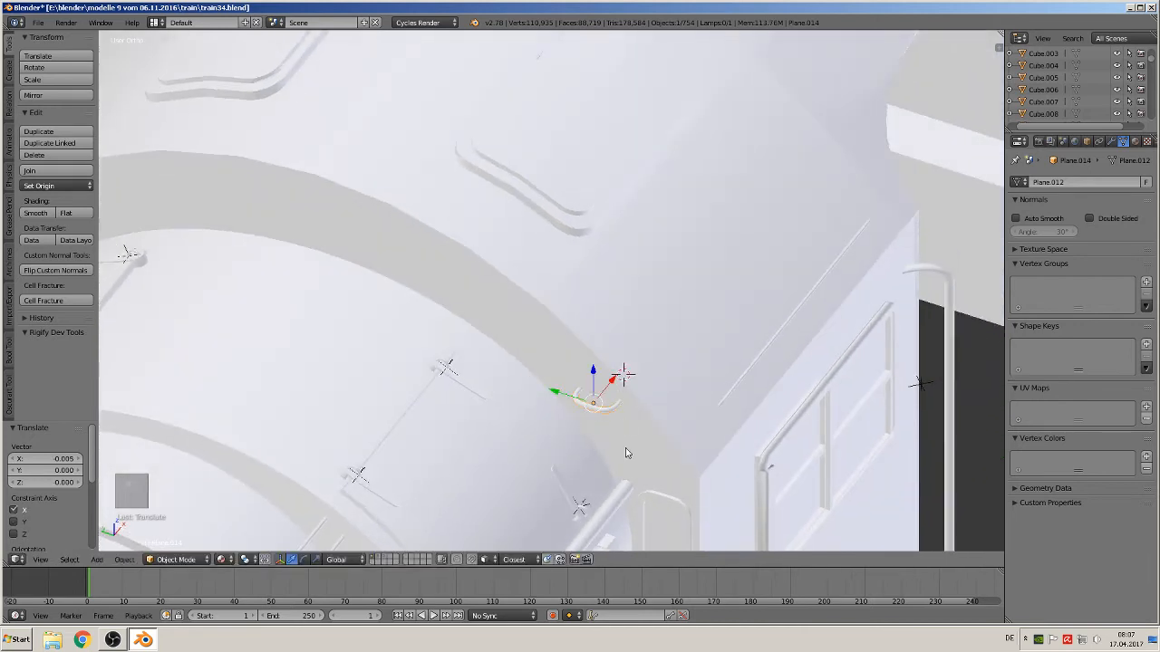
{"action": "mouse_move", "coordinate": [625, 453]}
{"action": "middle_mouse_down"}
{"action": "mouse_move", "coordinate": [646, 422]}
{"action": "mouse_move", "coordinate": [639, 468]}
{"action": "middle_mouse_up"}
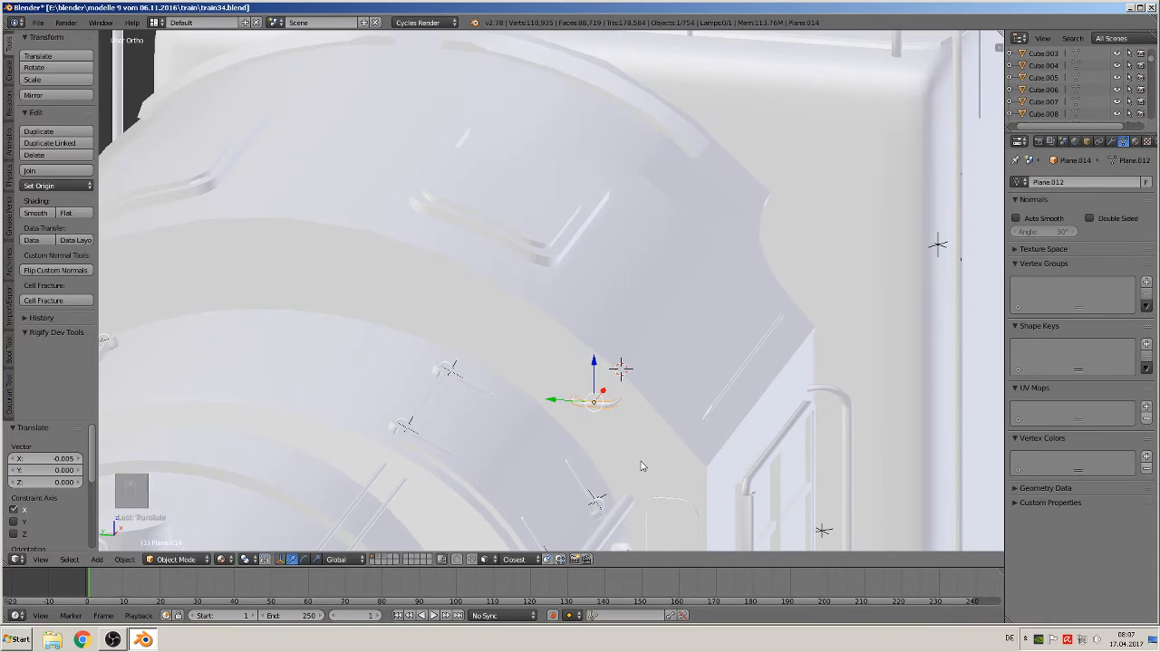
Rotate the handle about the X axis by about 43.5° to follow the roof curve
{"action": "key", "text": "r"}
{"action": "key", "text": "x"}
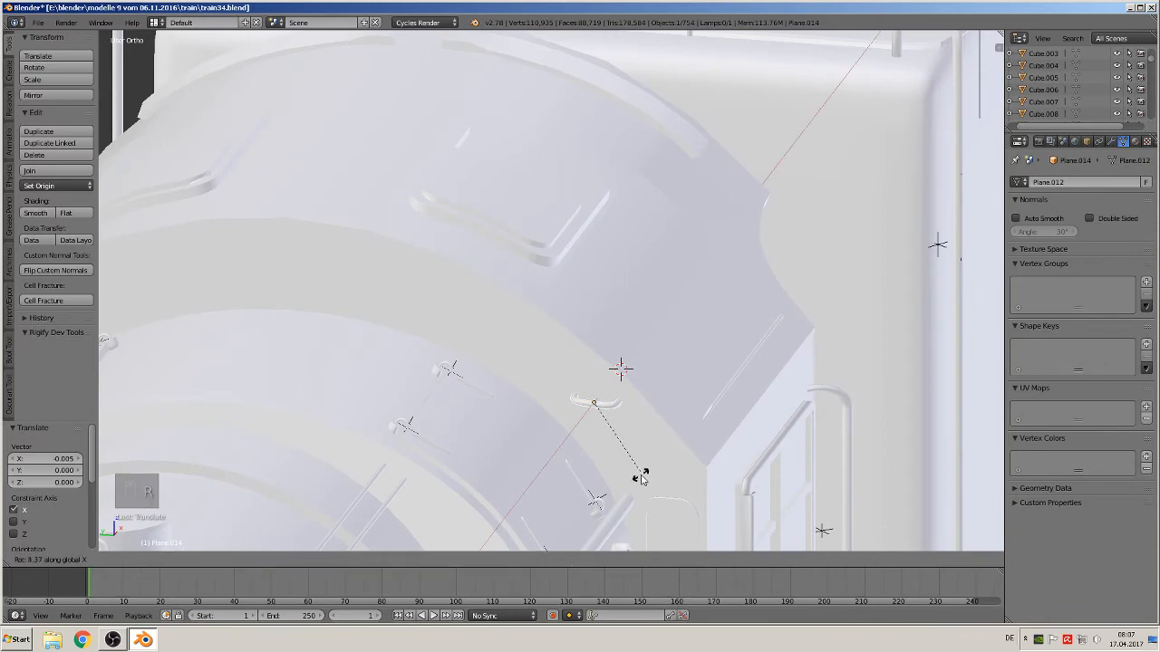
{"action": "left_click", "coordinate": [581, 520]}
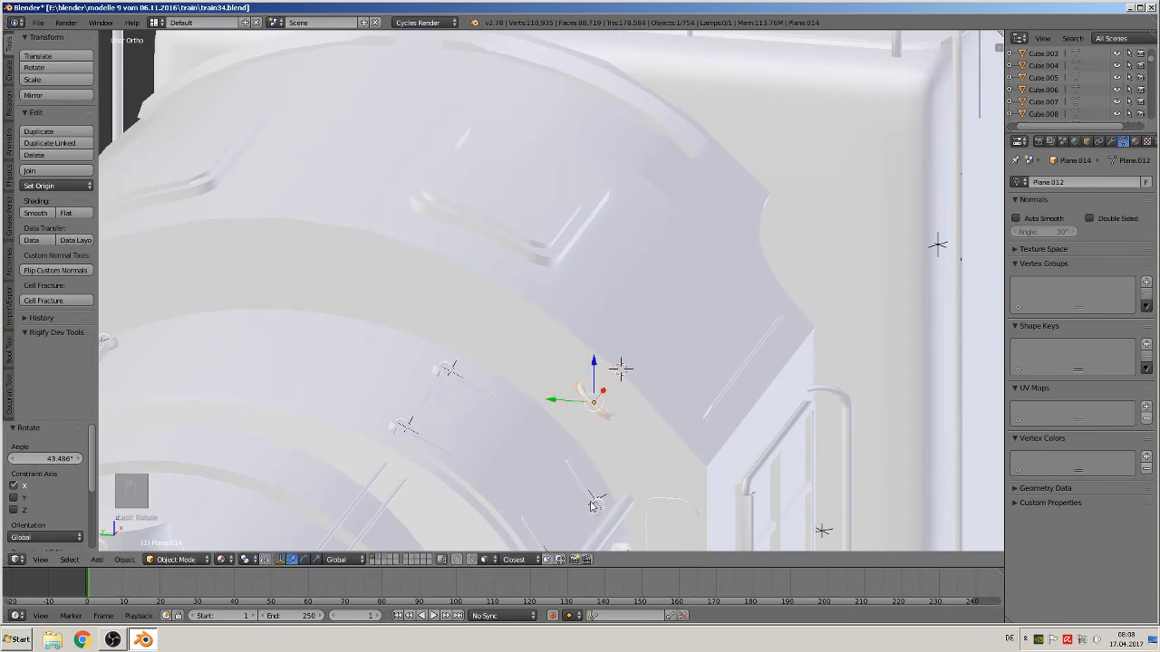
Duplicate the handle and move the copy 0.72 along Y to the opposite side of the cab roof
{"action": "scroll", "coordinate": [759, 458], "scroll_direction": "down", "scroll_amount": 4}
{"action": "middle_click_drag", "start_coordinate": [758, 458], "coordinate": [772, 466]}
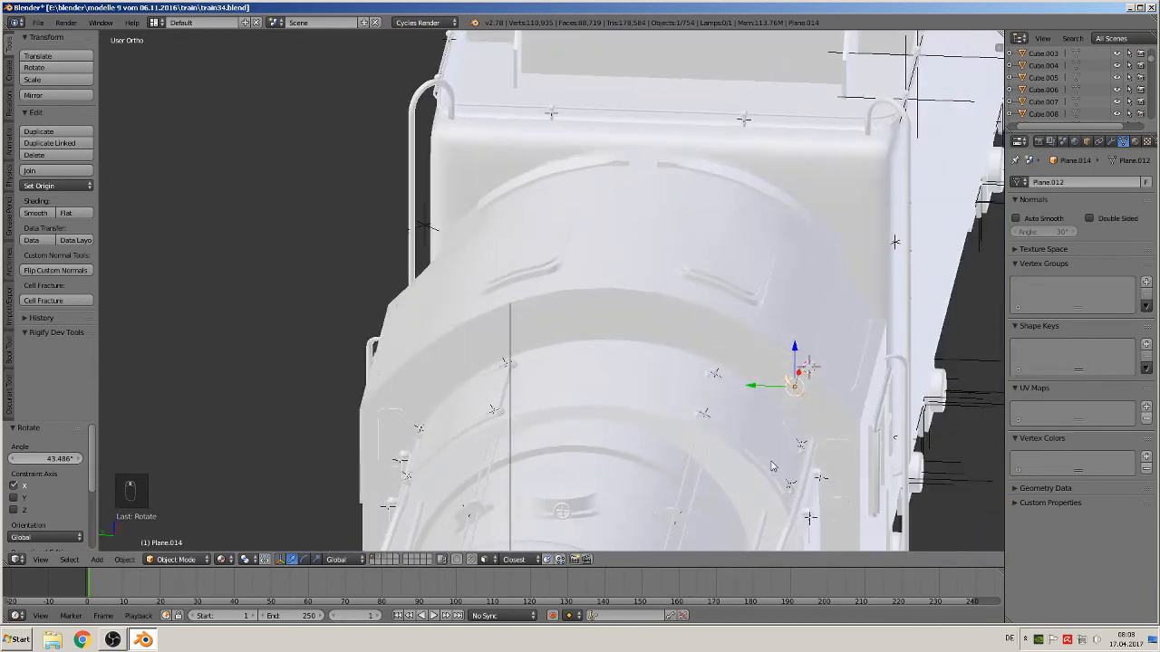
{"action": "key", "text": "shift+d"}
{"action": "key", "text": "y"}
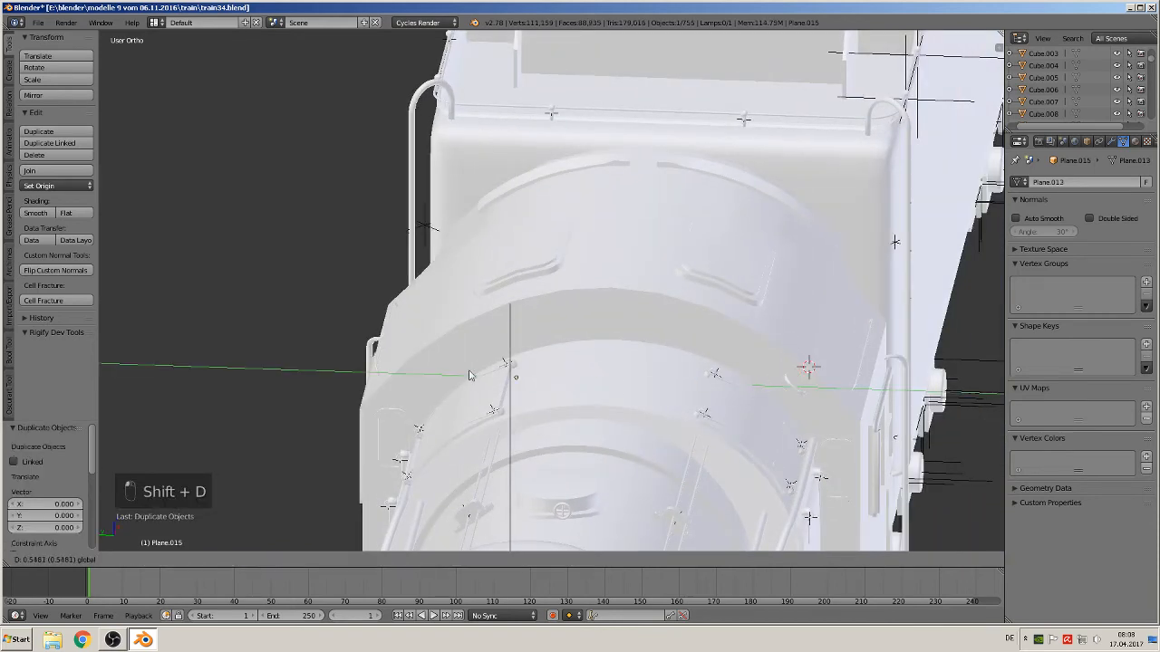
{"action": "left_click", "coordinate": [414, 381]}
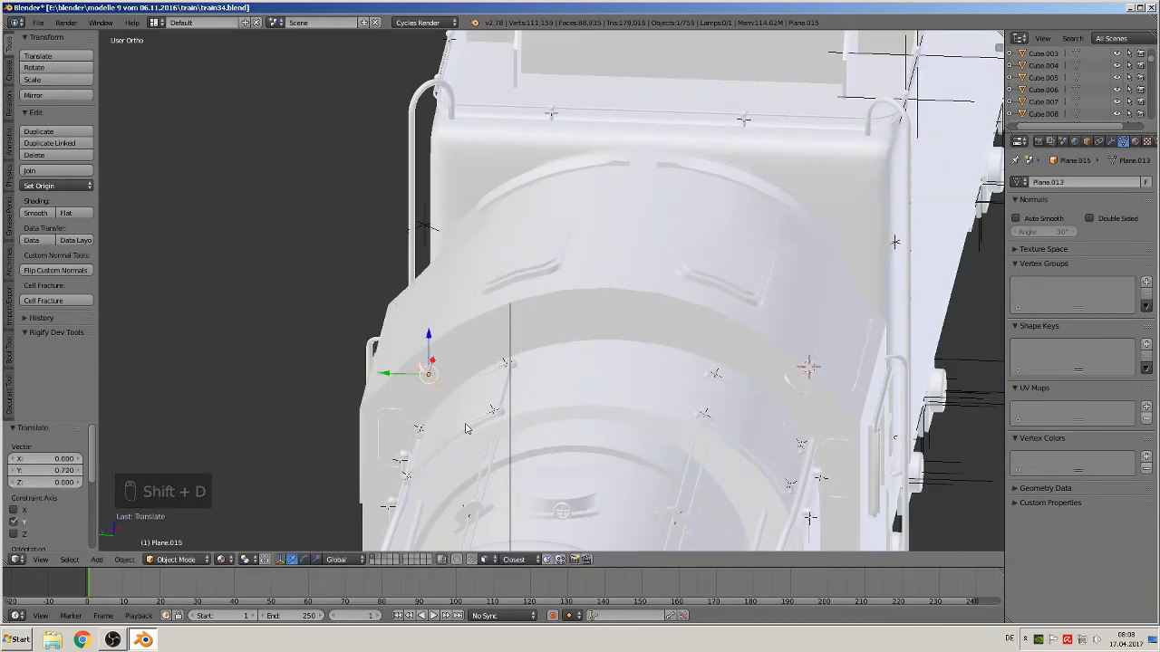
Rotate the handle copy about the X axis to match the roof curve on that side
{"action": "key", "text": "r"}
{"action": "key", "text": "x"}
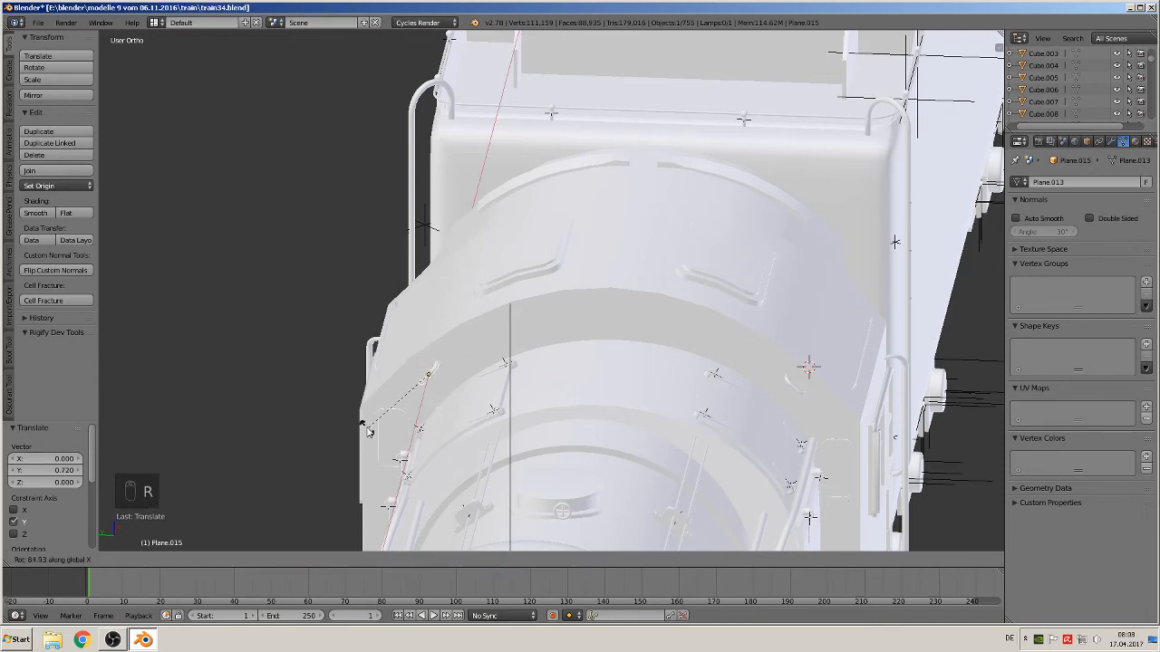
{"action": "left_click", "coordinate": [366, 420]}
Deselect everything, switch to front view, and save the blend file
{"action": "key", "text": "a"}
{"action": "middle_click_drag", "start_coordinate": [592, 429], "coordinate": [463, 437]}
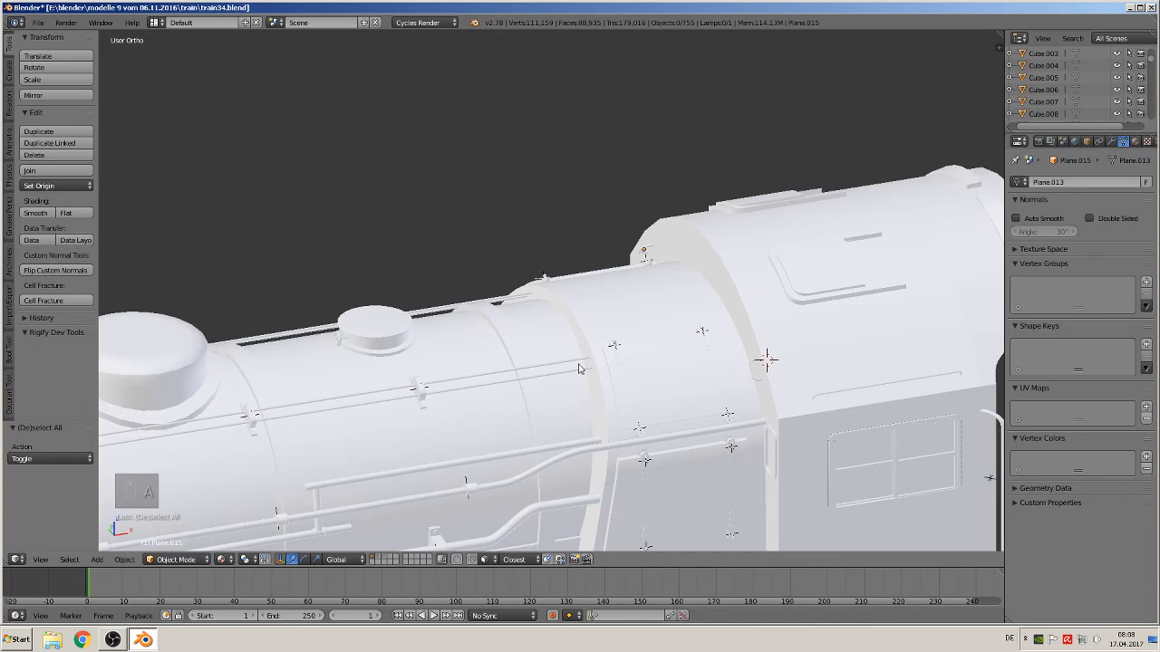
{"action": "scroll", "coordinate": [578, 365], "scroll_direction": "down", "scroll_amount": 8}
{"action": "middle_click_drag", "start_coordinate": [564, 385], "coordinate": [523, 353]}
{"action": "key", "text": "KP_1"}
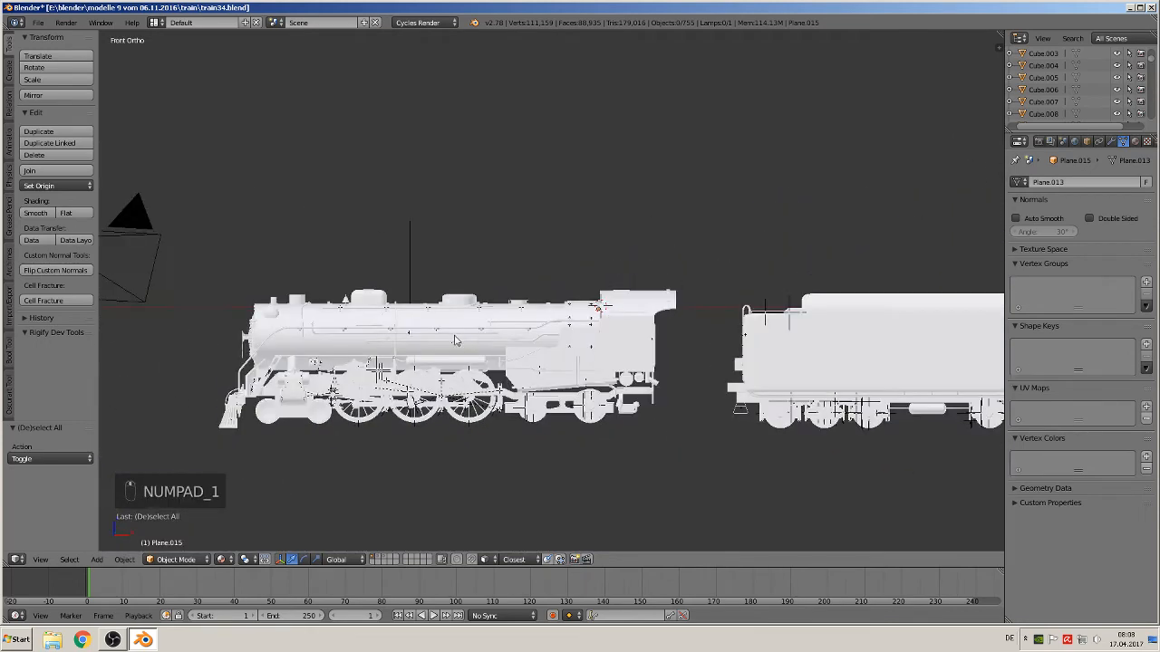
{"action": "left_click", "coordinate": [38, 22]}
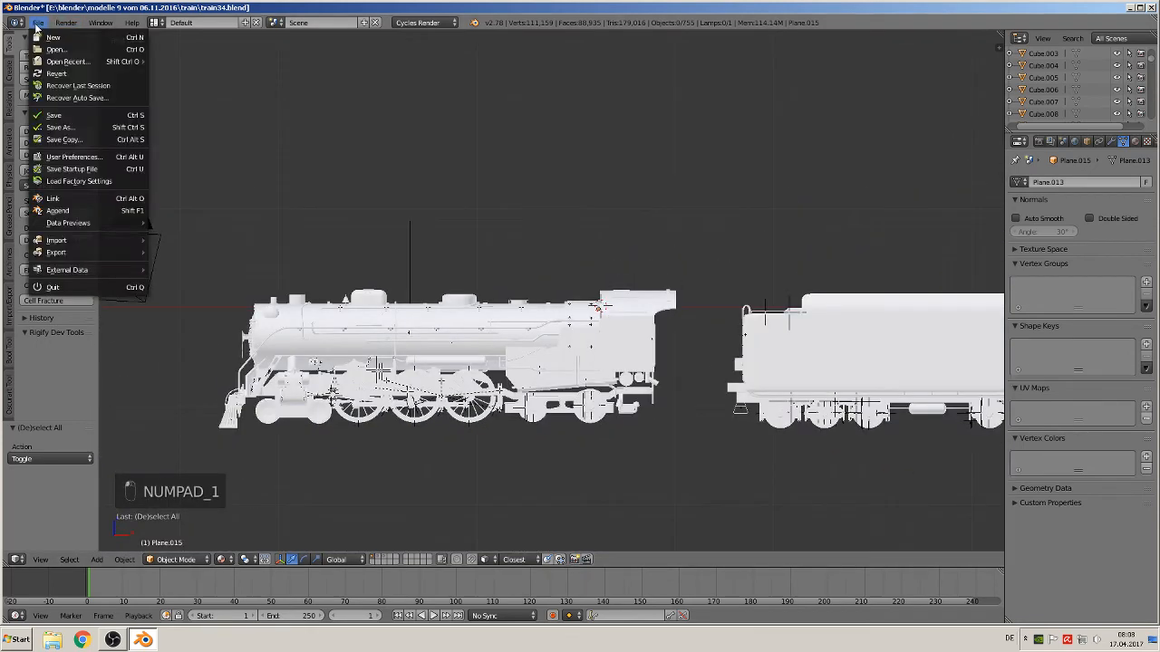
{"action": "left_click", "coordinate": [68, 115]}
Examine the locomotive reference photos up close for rivet details
{"action": "scroll", "coordinate": [884, 339], "scroll_direction": "down", "scroll_amount": 3}
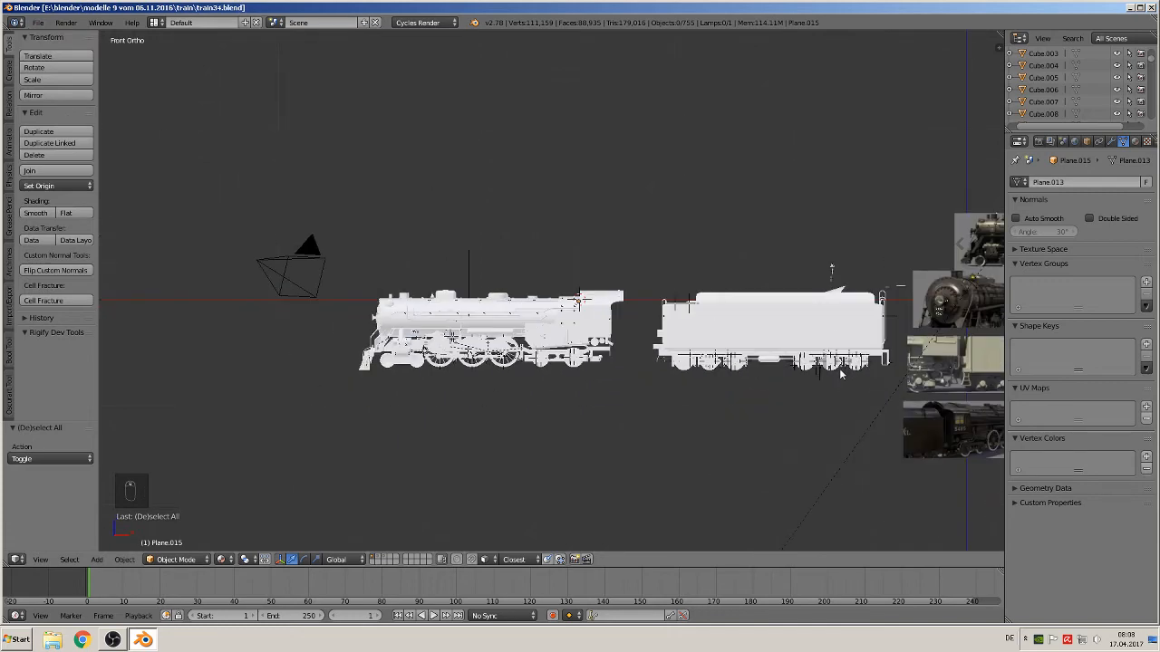
{"action": "middle_click_drag", "start_coordinate": [839, 368], "coordinate": [377, 356], "text": "shift"}
{"action": "scroll", "coordinate": [697, 364], "scroll_direction": "up", "scroll_amount": 3}
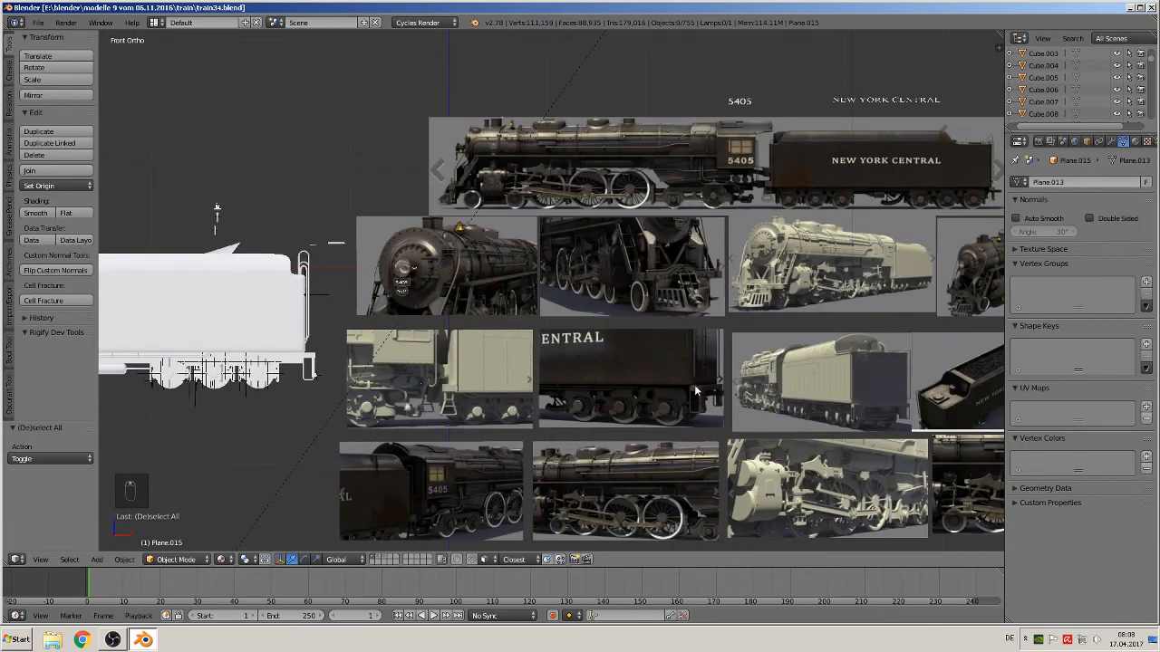
{"action": "scroll", "coordinate": [488, 421], "scroll_direction": "up", "scroll_amount": 6}
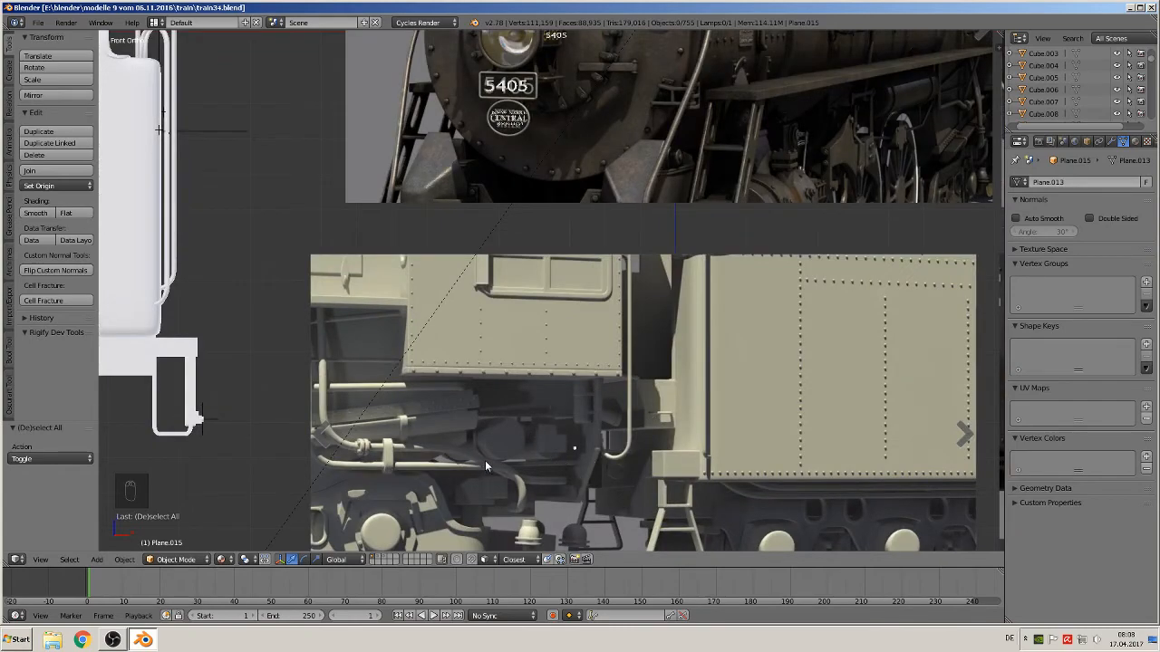
{"action": "scroll", "coordinate": [484, 460], "scroll_direction": "down", "scroll_amount": 8}
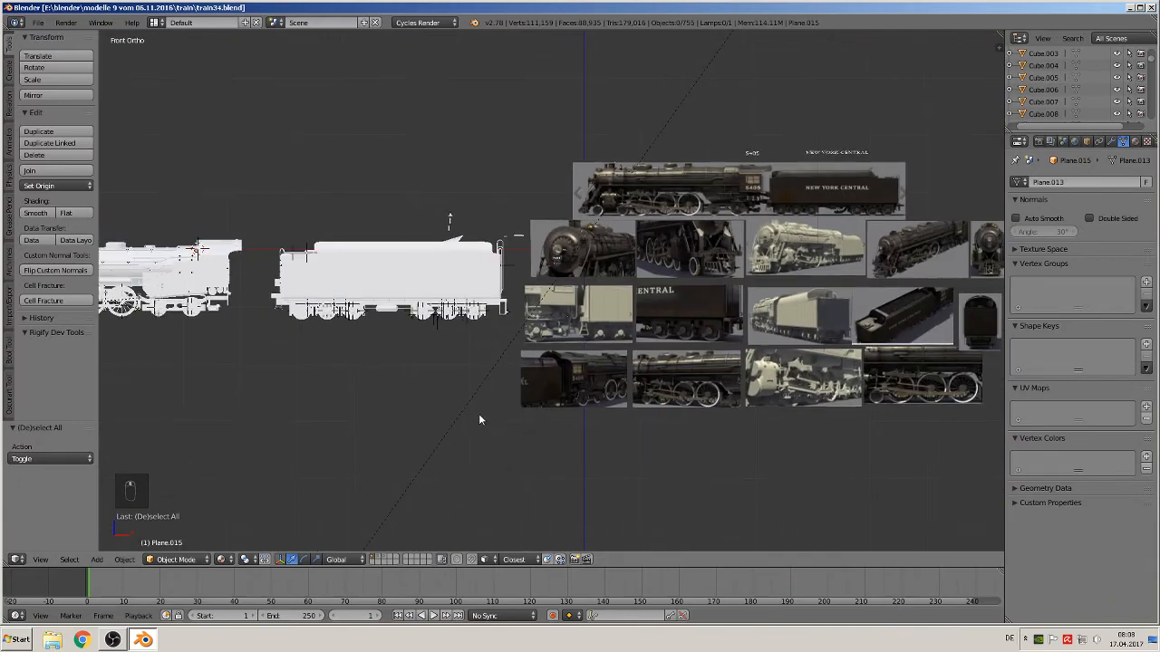
{"action": "scroll", "coordinate": [689, 376], "scroll_direction": "up", "scroll_amount": 6}
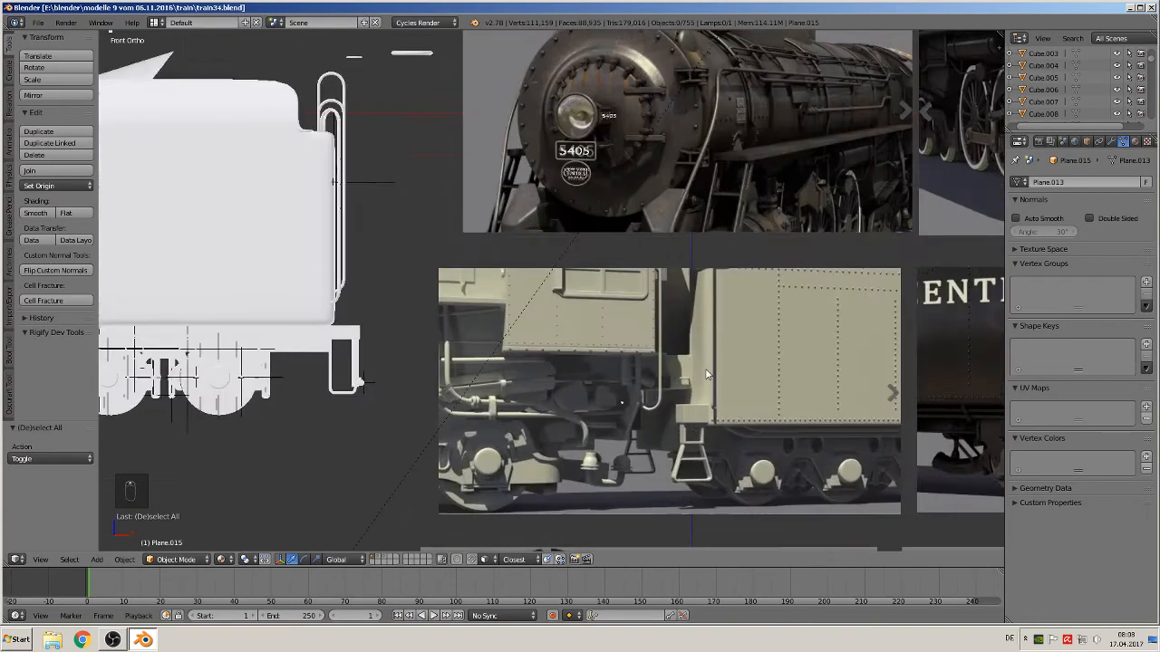
{"action": "scroll", "coordinate": [598, 386], "scroll_direction": "up", "scroll_amount": 5}
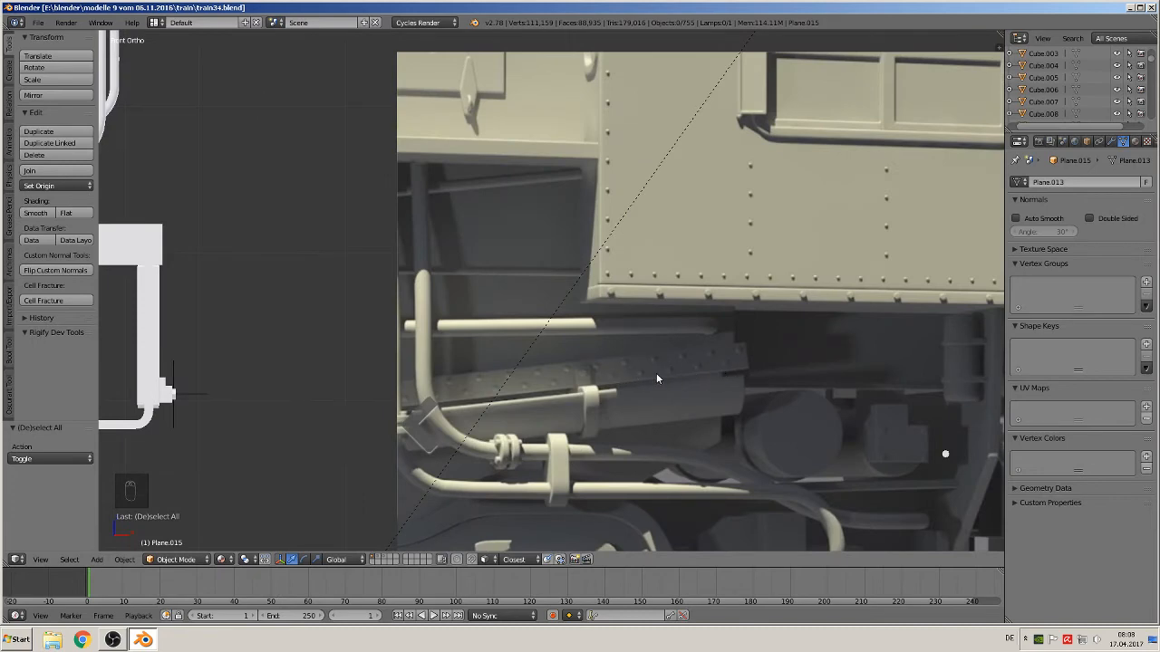
{"action": "scroll", "coordinate": [656, 380], "scroll_direction": "up", "scroll_amount": 6}
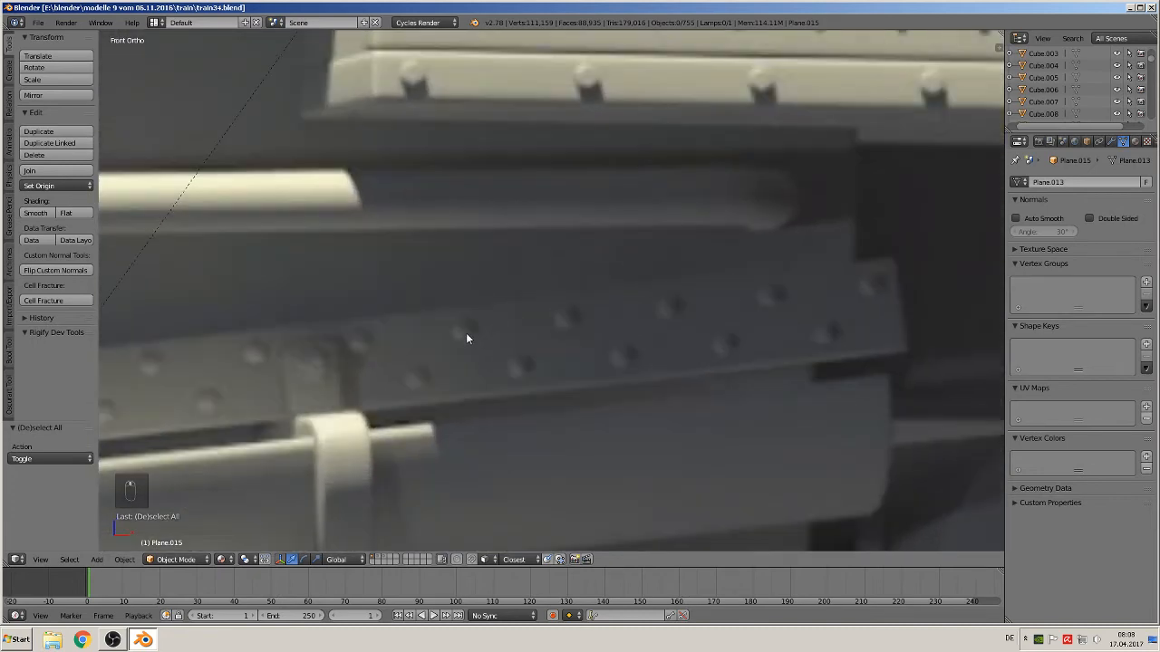
Add a UV sphere mesh at the 3D cursor
{"action": "left_click", "coordinate": [98, 560]}
{"action": "mouse_move", "coordinate": [118, 545]}
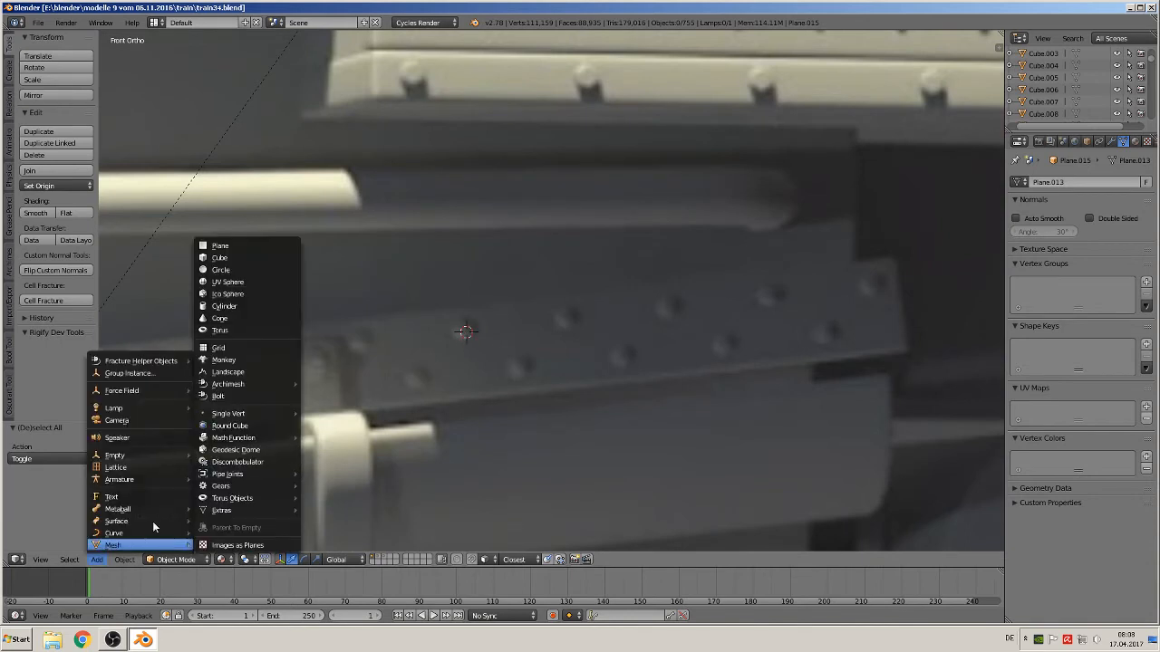
{"action": "left_click", "coordinate": [251, 281]}
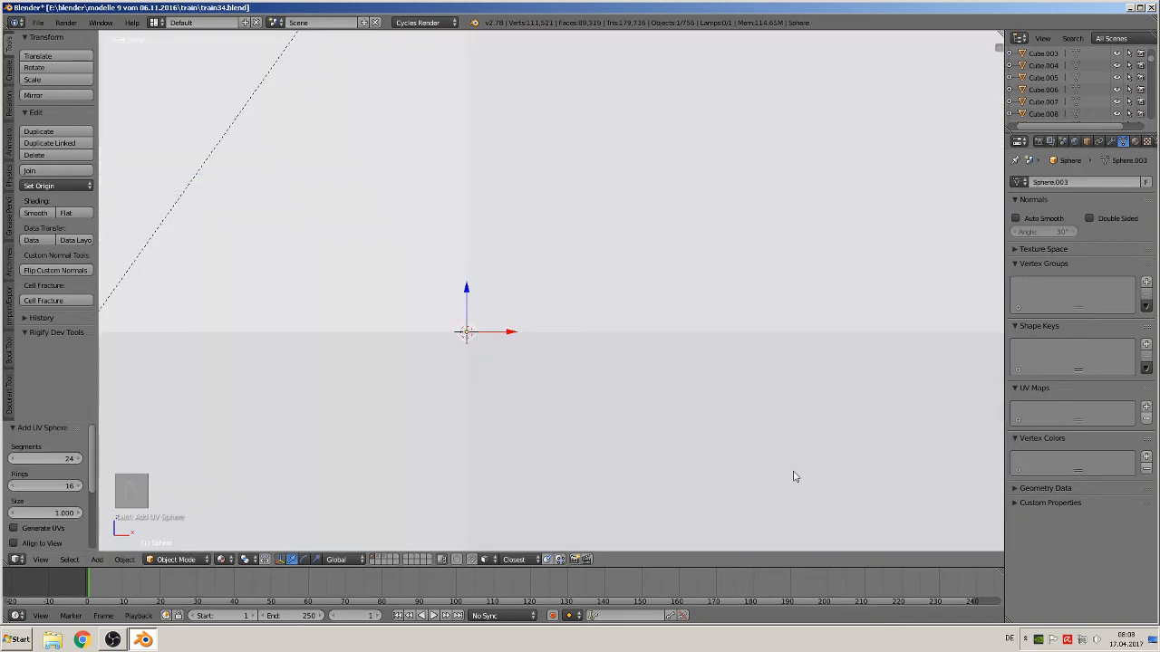
Scale the UV sphere down to the size of a small rivet
{"action": "key", "text": "s"}
{"action": "left_click", "coordinate": [478, 337]}
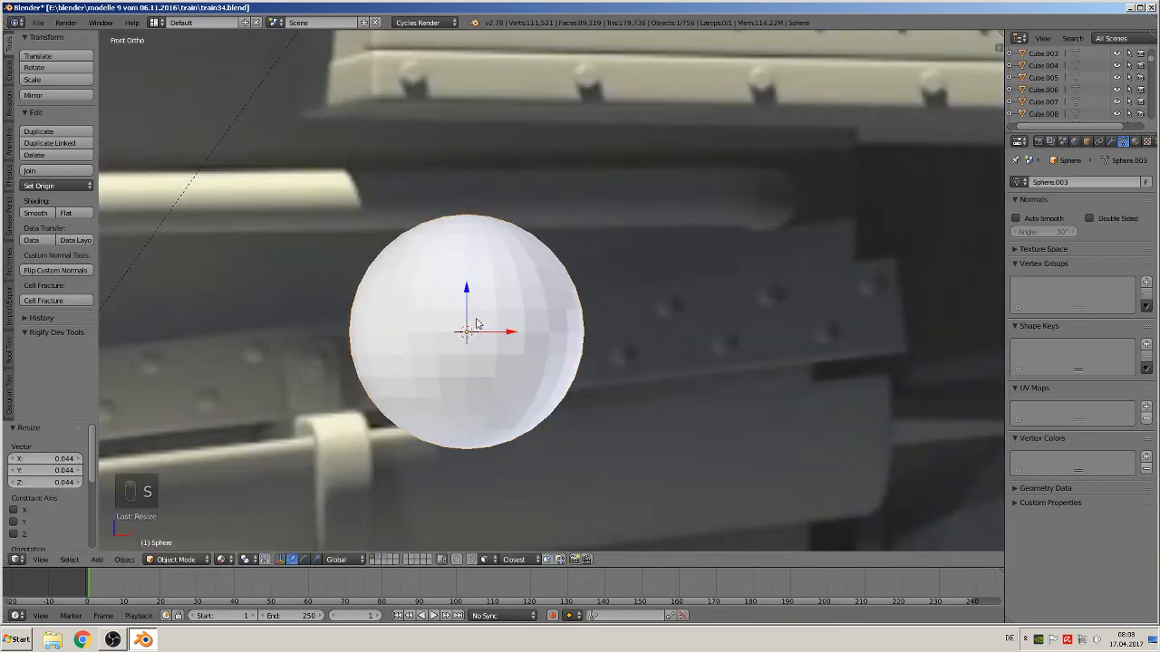
{"action": "key", "text": "s"}
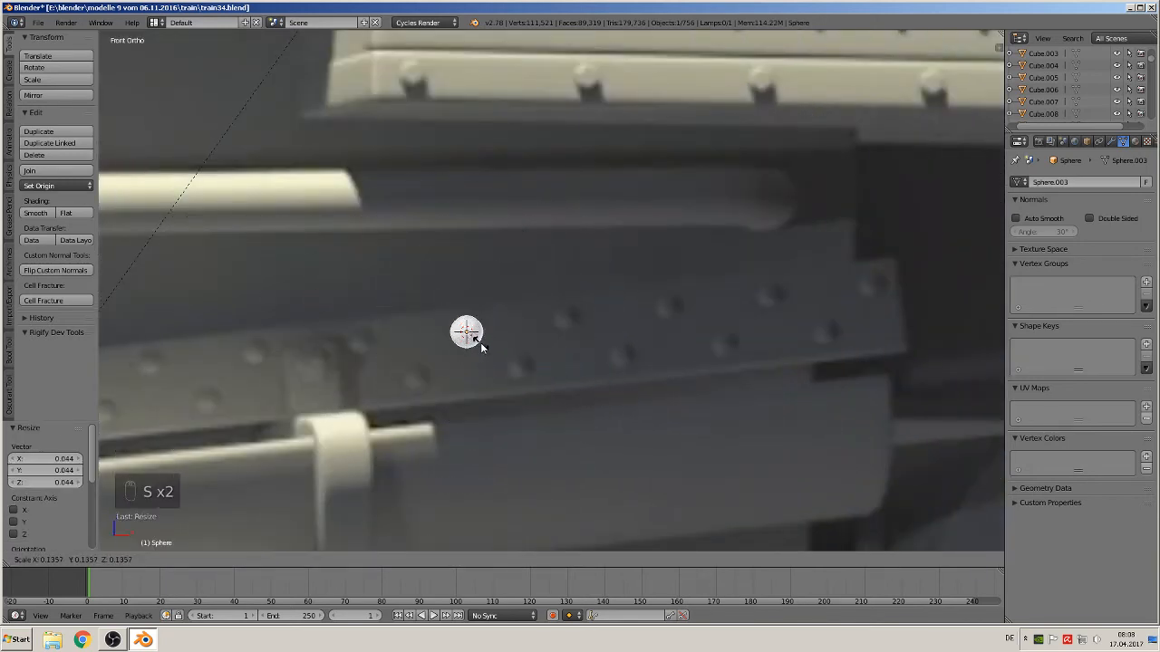
{"action": "left_click", "coordinate": [480, 344]}
{"action": "key", "text": "s"}
{"action": "left_click", "coordinate": [494, 356]}
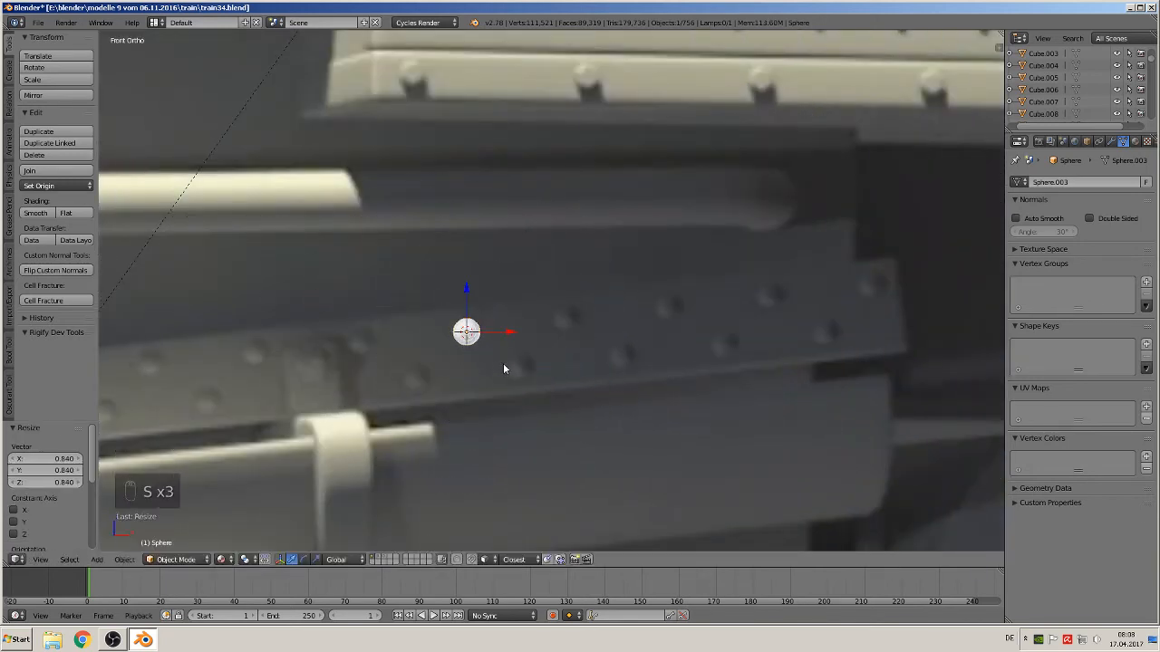
Delete the back half of the sphere's vertices in top view, leaving a hemisphere for the rivet head
{"action": "key", "text": "KP_7"}
{"action": "middle_click_drag", "start_coordinate": [503, 362], "coordinate": [634, 395], "text": "shift"}
{"action": "key", "text": "Tab"}
{"action": "scroll", "coordinate": [580, 435], "scroll_direction": "up", "scroll_amount": 2}
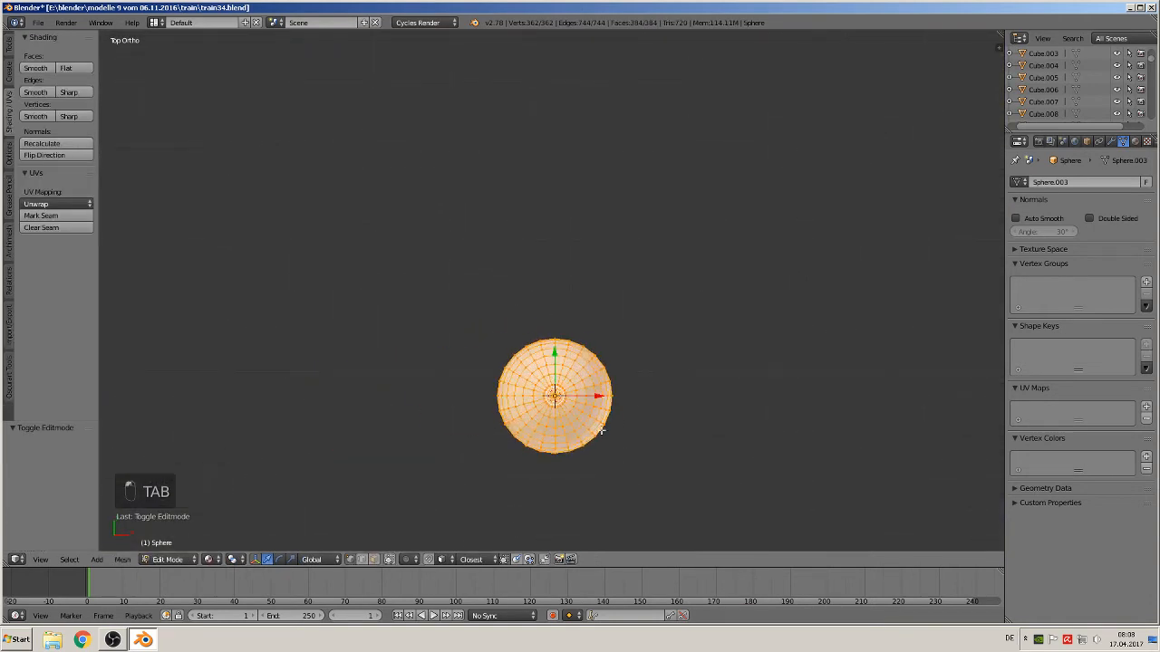
{"action": "key", "text": "a"}
{"action": "key", "text": "a"}
{"action": "key", "text": "b"}
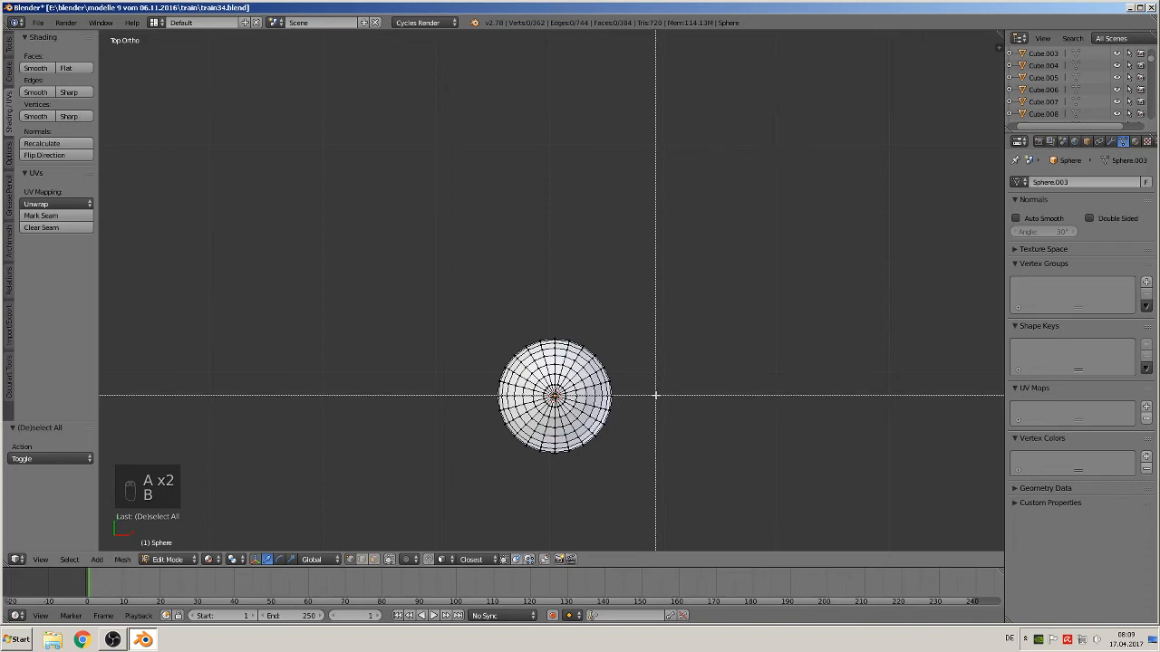
{"action": "left_click_drag", "start_coordinate": [654, 392], "coordinate": [447, 305]}
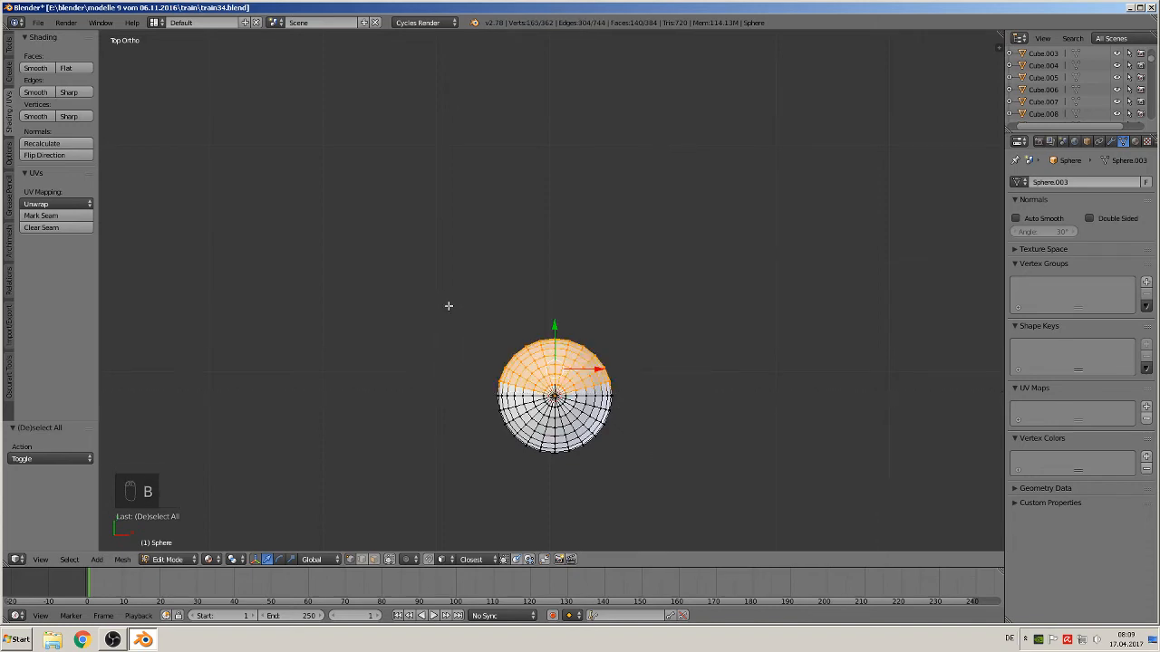
{"action": "key", "text": "x"}
{"action": "left_click", "coordinate": [447, 307]}
{"action": "middle_click_drag", "start_coordinate": [448, 306], "coordinate": [448, 363]}
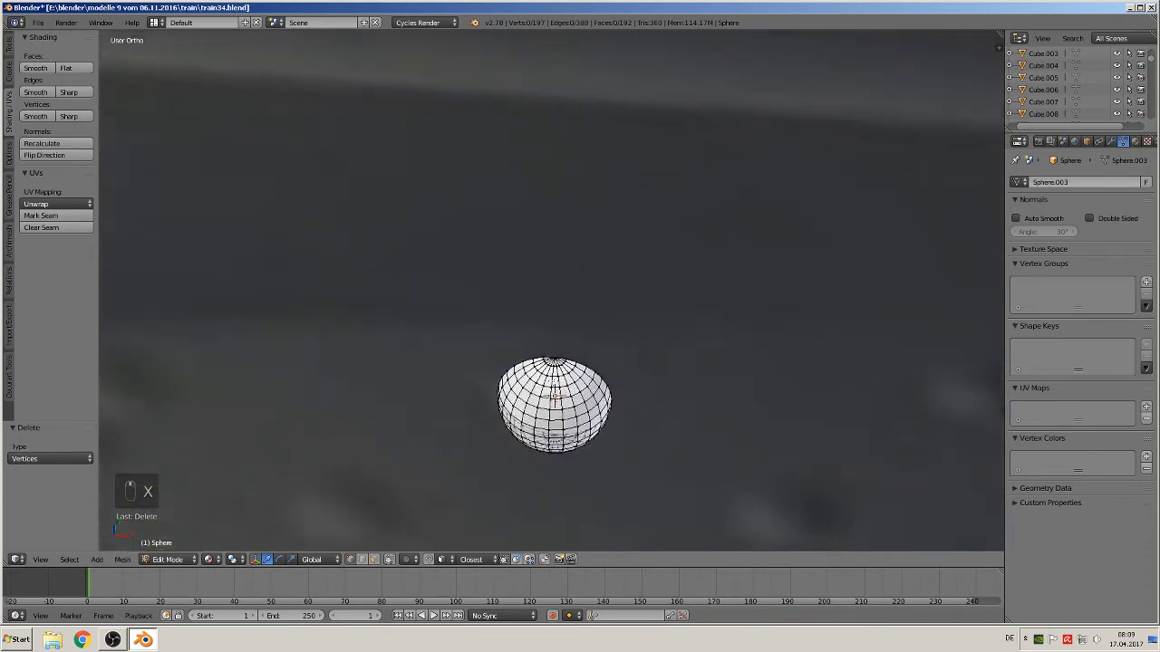
{"action": "middle_click_drag", "start_coordinate": [566, 381], "coordinate": [557, 408]}
{"action": "key", "text": "Tab"}
{"action": "key", "text": "Tab"}
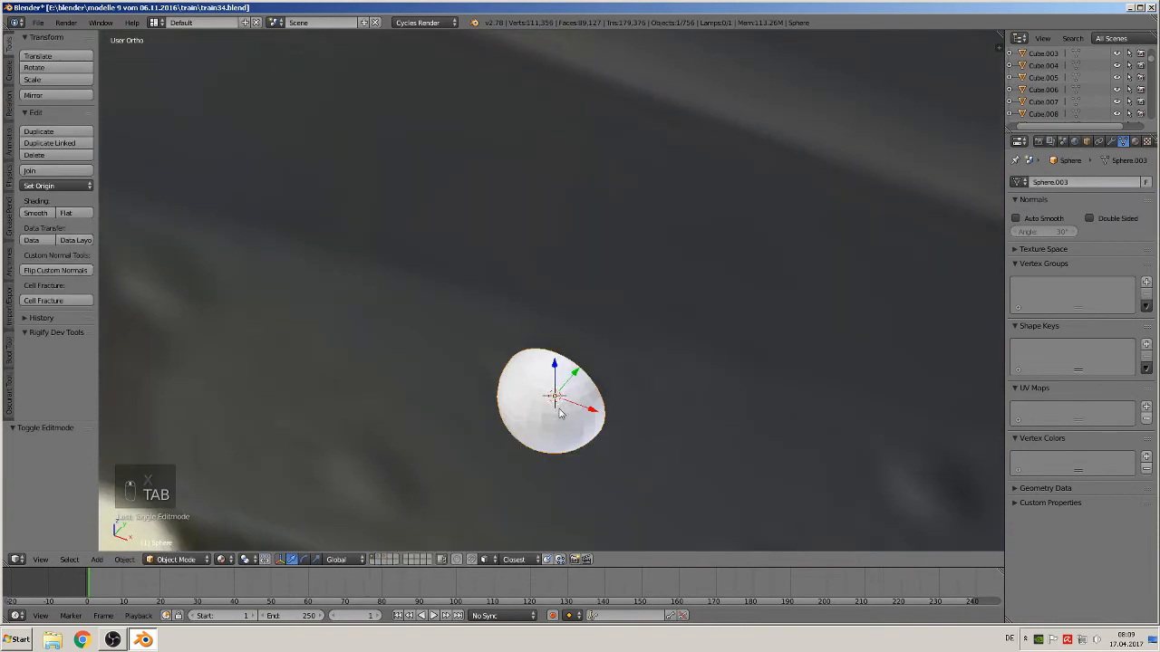
Flatten the hemisphere by scaling all its vertices to 0.628 along Y, and shade the rivet smooth
{"action": "key", "text": "a"}
{"action": "key", "text": "a"}
{"action": "key", "text": "a"}
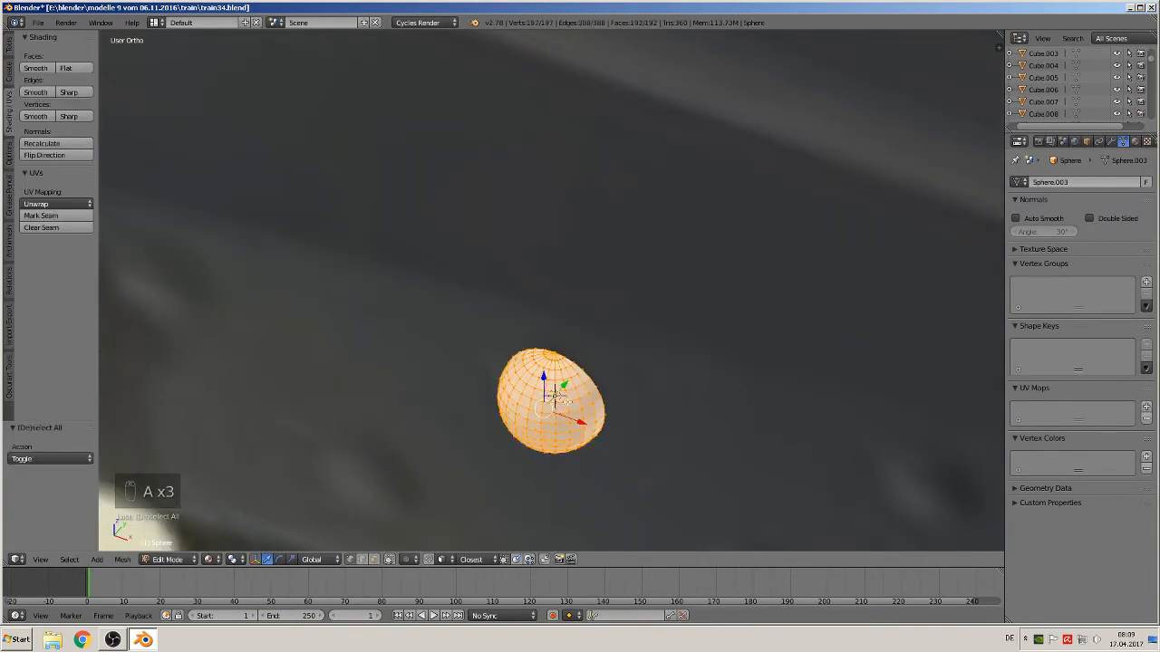
{"action": "key", "text": "s"}
{"action": "key", "text": "y"}
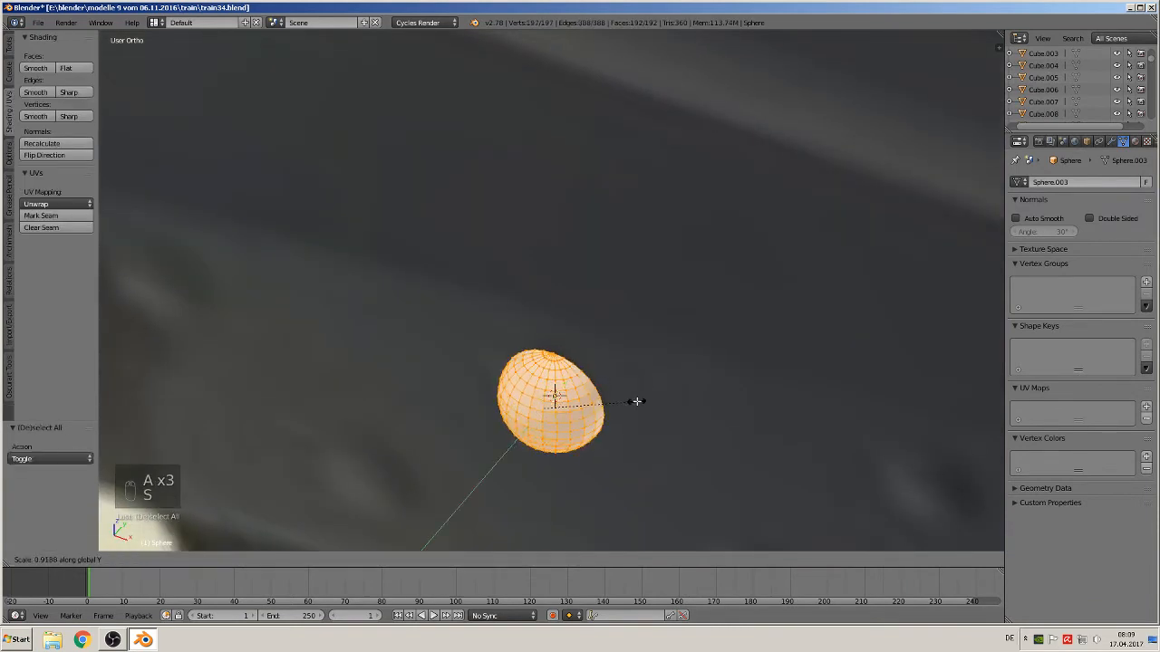
{"action": "left_click", "coordinate": [609, 408]}
{"action": "middle_click_drag", "start_coordinate": [609, 407], "coordinate": [652, 440]}
{"action": "key", "text": "KP_1"}
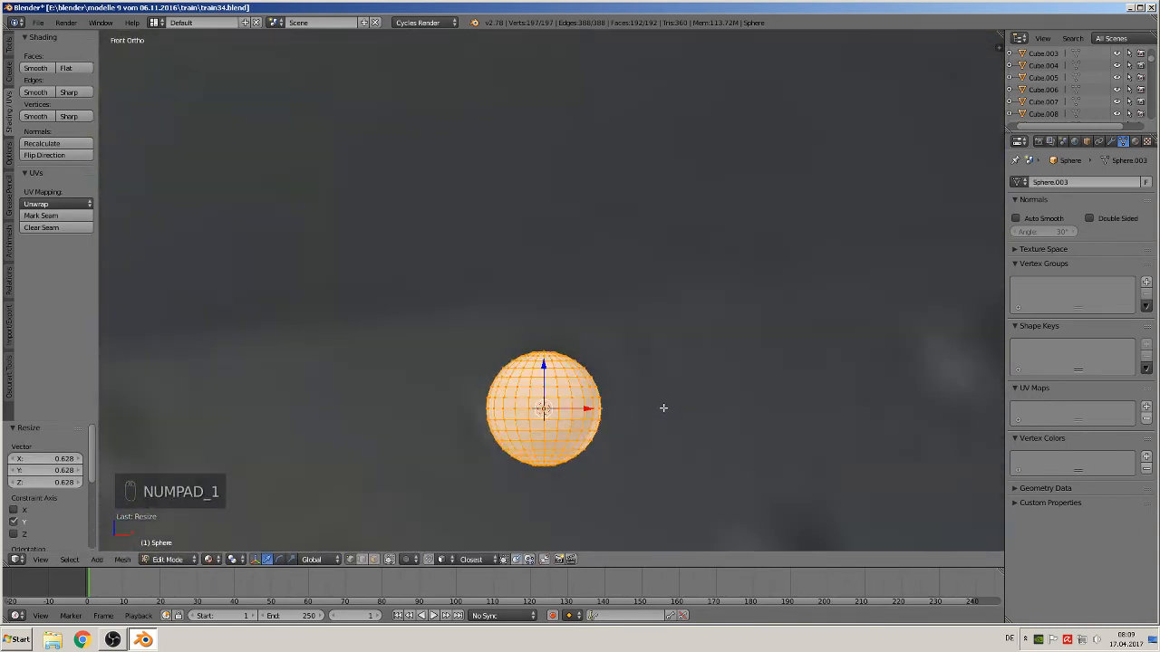
{"action": "key", "text": "Tab"}
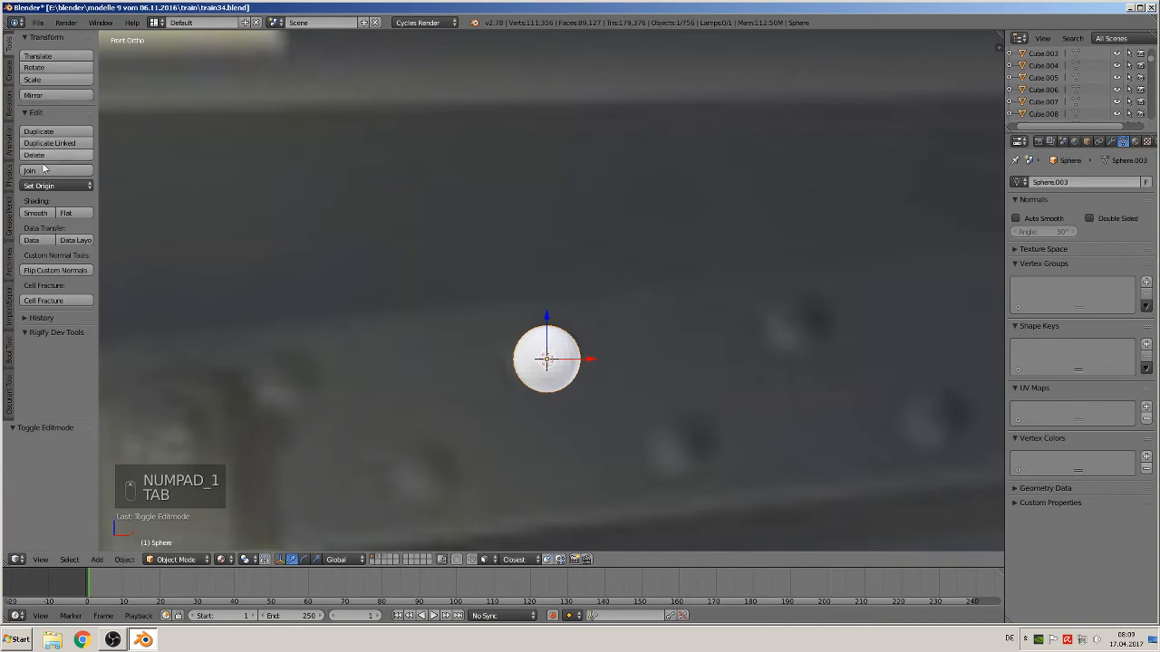
{"action": "left_click", "coordinate": [36, 213]}
Duplicate the rivet geometry inside the same object and place the copy at the next rivet position below-right
{"action": "scroll", "coordinate": [399, 319], "scroll_direction": "down", "scroll_amount": 3}
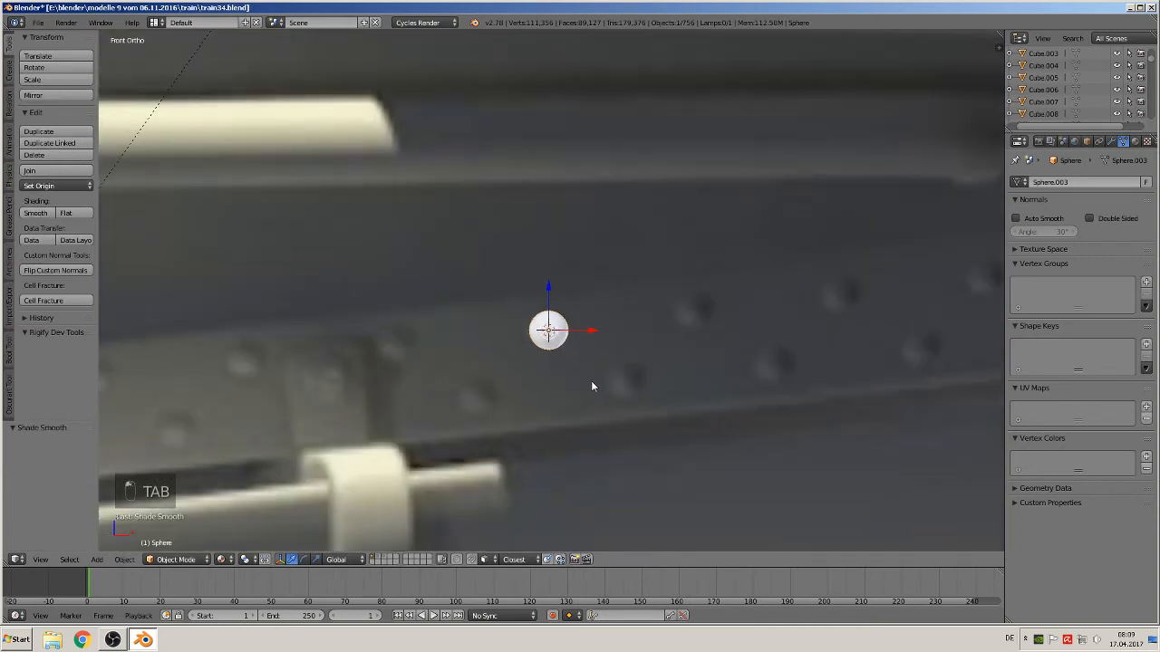
{"action": "key", "text": "Tab"}
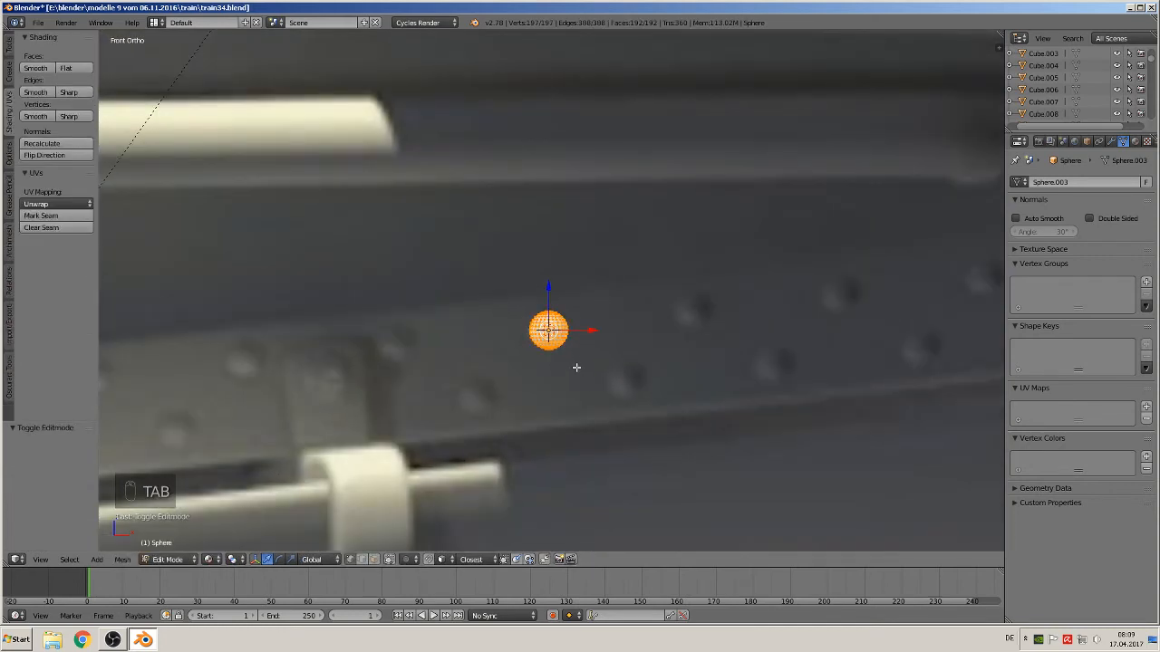
{"action": "key", "text": "shift+d"}
{"action": "right_click", "coordinate": [578, 366]}
{"action": "key", "text": "g"}
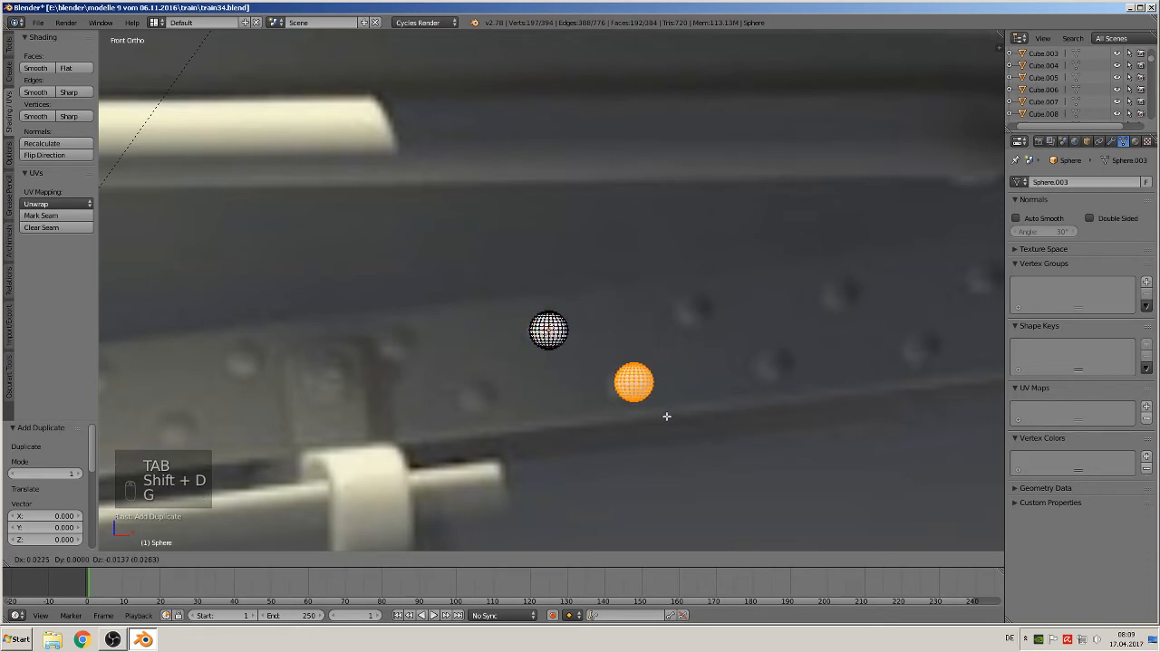
{"action": "left_click", "coordinate": [653, 414]}
{"action": "key", "text": "Tab"}
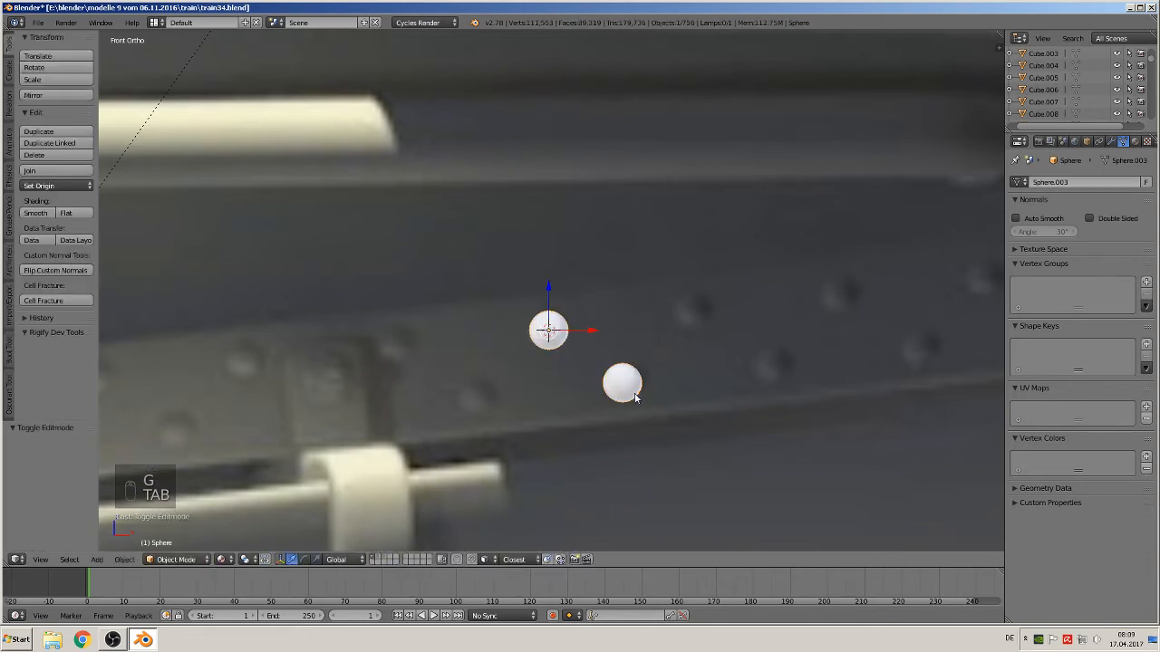
Move the rivet object -0.128 along X toward the frame's rivet row
{"action": "scroll", "coordinate": [636, 398], "scroll_direction": "down", "scroll_amount": 6}
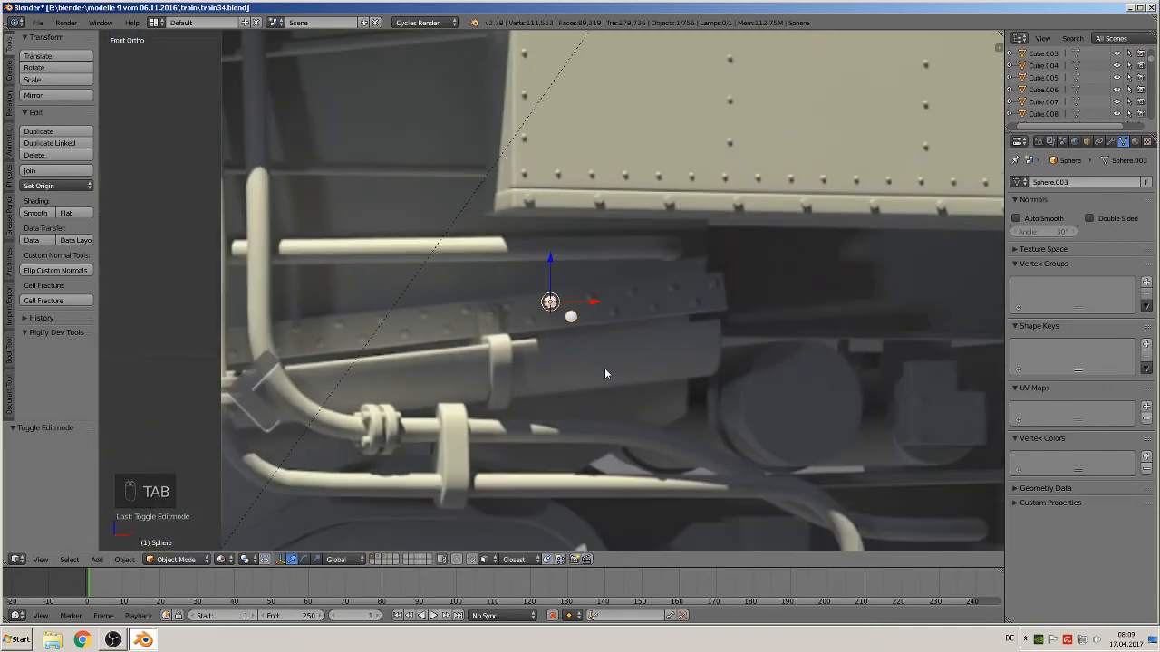
{"action": "middle_click_drag", "start_coordinate": [605, 373], "coordinate": [811, 334], "text": "shift"}
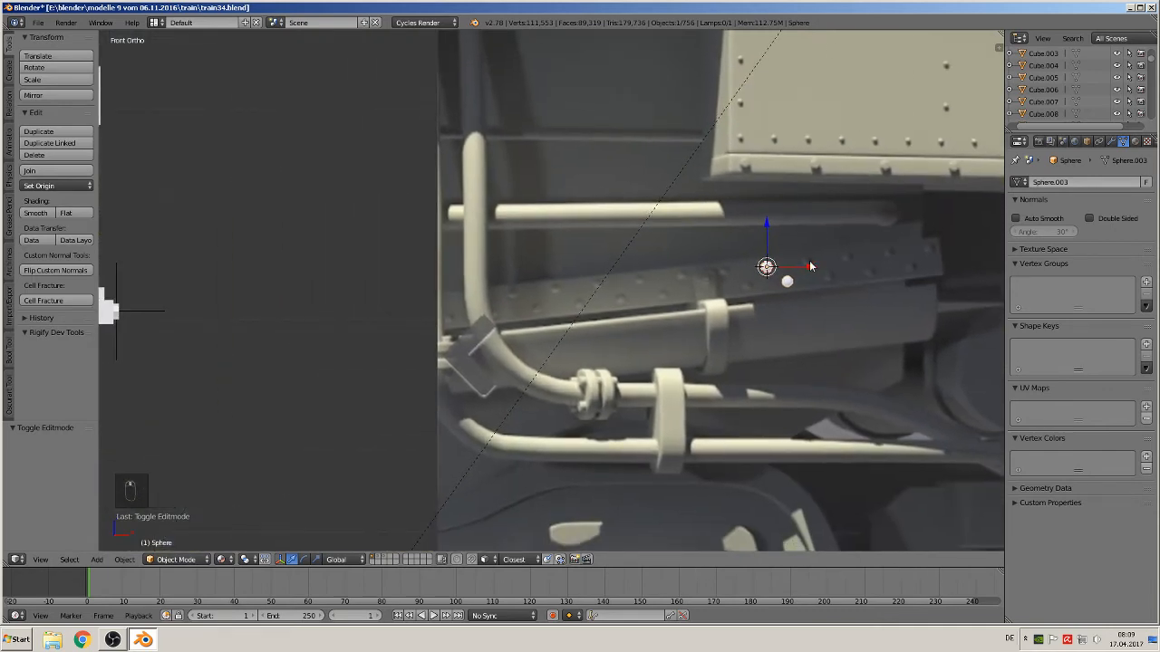
{"action": "left_click_drag", "start_coordinate": [809, 266], "coordinate": [675, 277]}
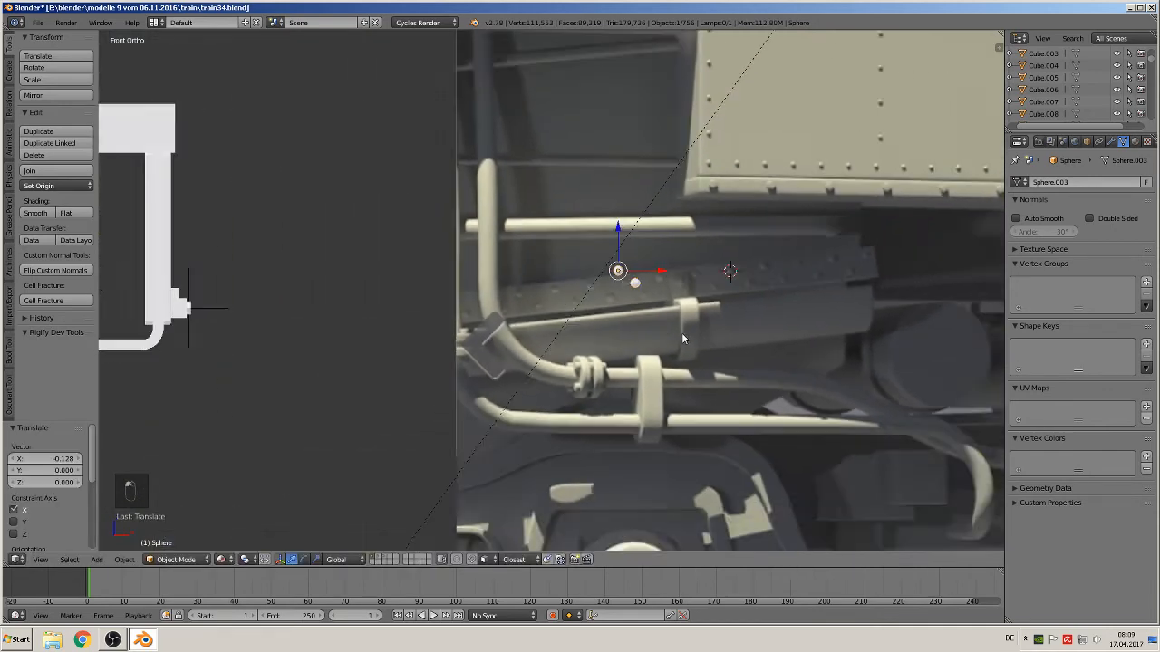
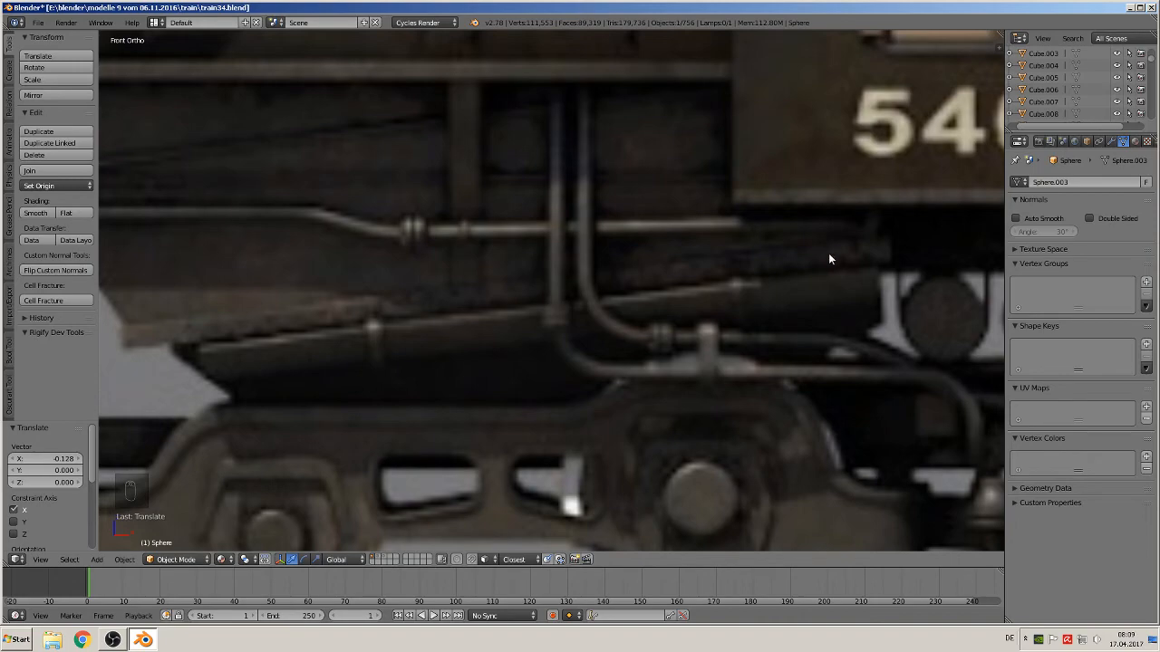
Add an Array modifier to the small rivet sphere with a fixed count of 30
{"action": "scroll", "coordinate": [828, 251], "scroll_direction": "down", "scroll_amount": 6}
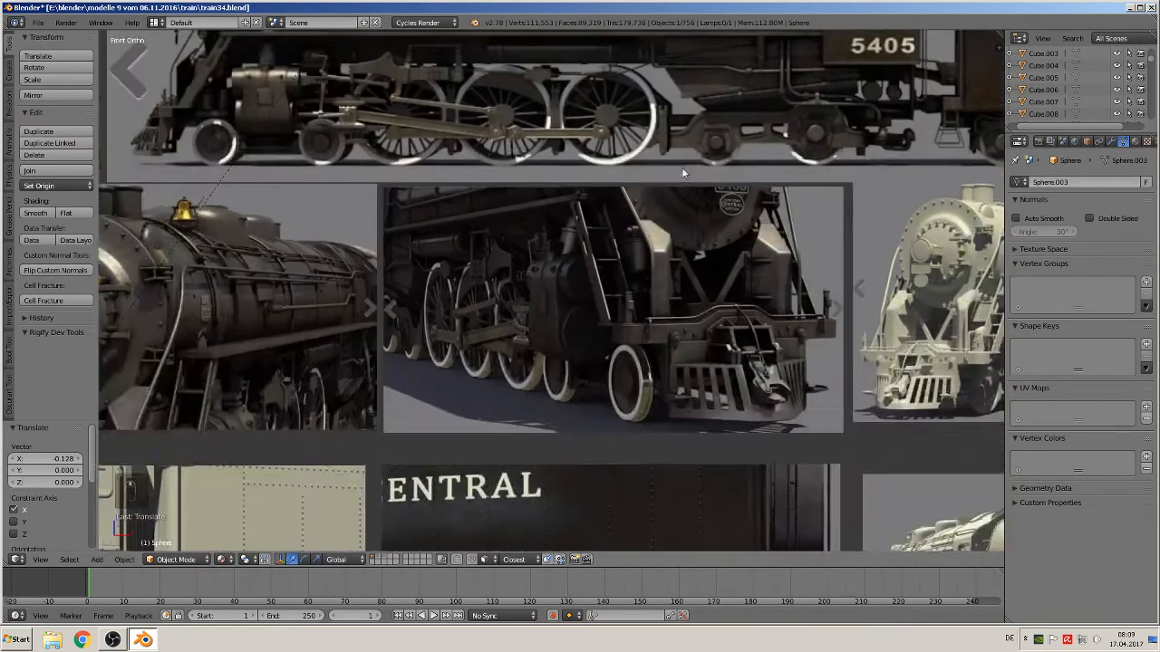
{"action": "middle_click_drag", "start_coordinate": [684, 179], "coordinate": [899, 546], "text": "shift"}
{"action": "scroll", "coordinate": [870, 580], "scroll_direction": "down", "scroll_amount": 3}
{"action": "scroll", "coordinate": [290, 424], "scroll_direction": "down", "scroll_amount": 2}
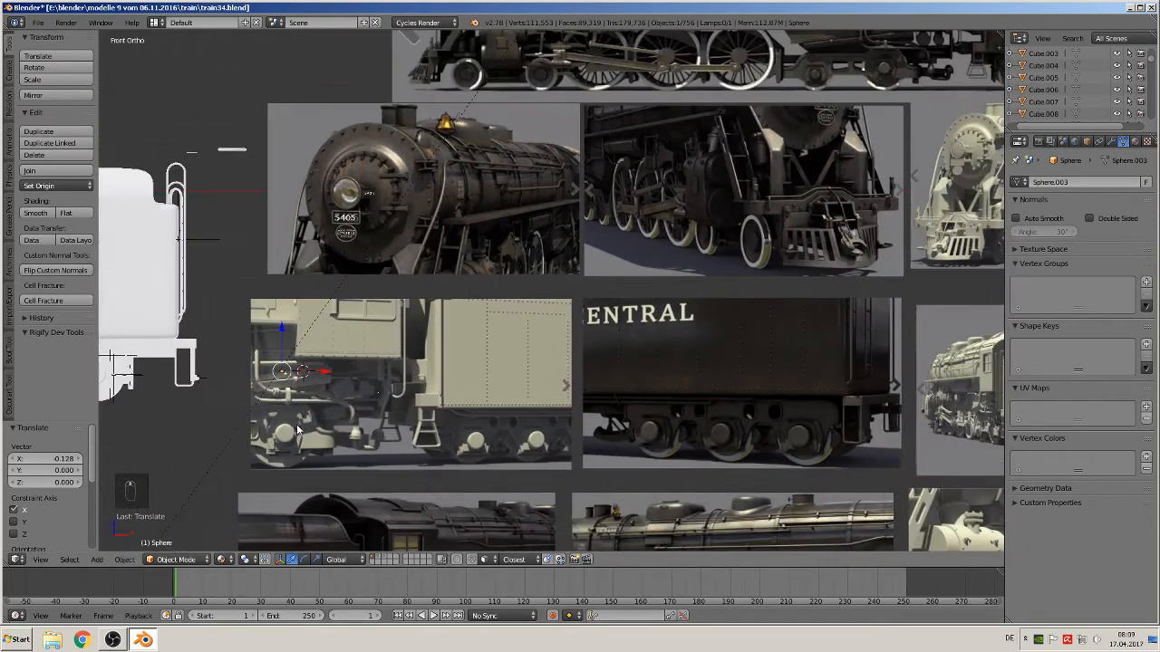
{"action": "middle_click_drag", "start_coordinate": [339, 401], "coordinate": [653, 351], "text": "shift"}
{"action": "scroll", "coordinate": [652, 349], "scroll_direction": "up", "scroll_amount": 5}
{"action": "scroll", "coordinate": [520, 329], "scroll_direction": "up", "scroll_amount": 5}
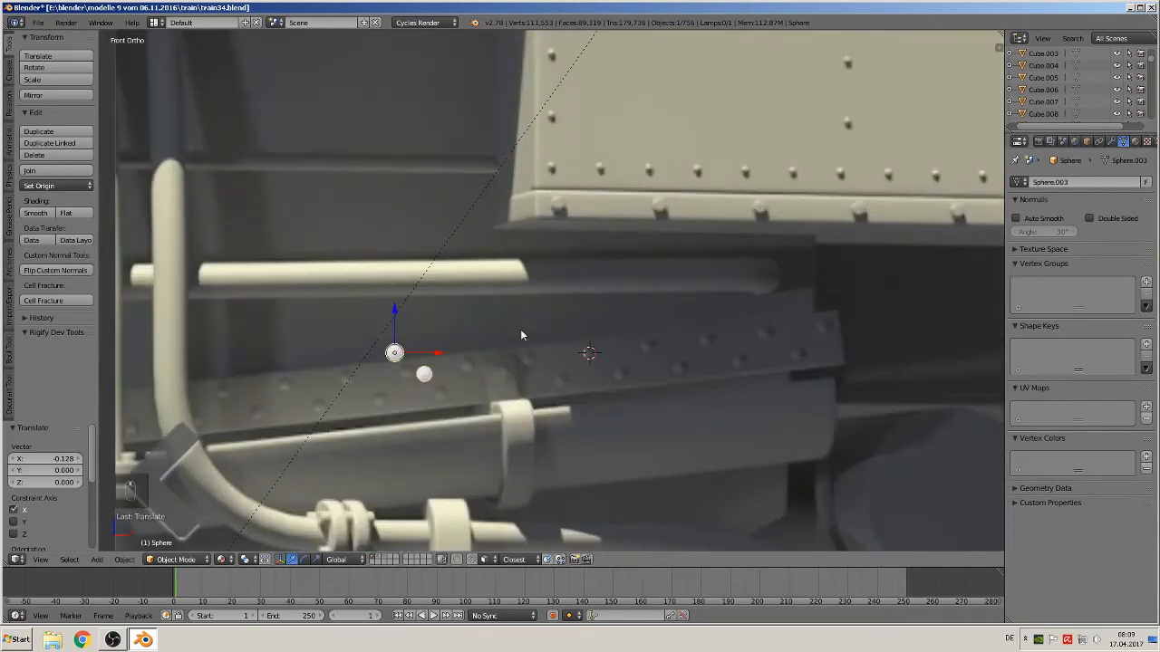
{"action": "left_click", "coordinate": [1113, 141]}
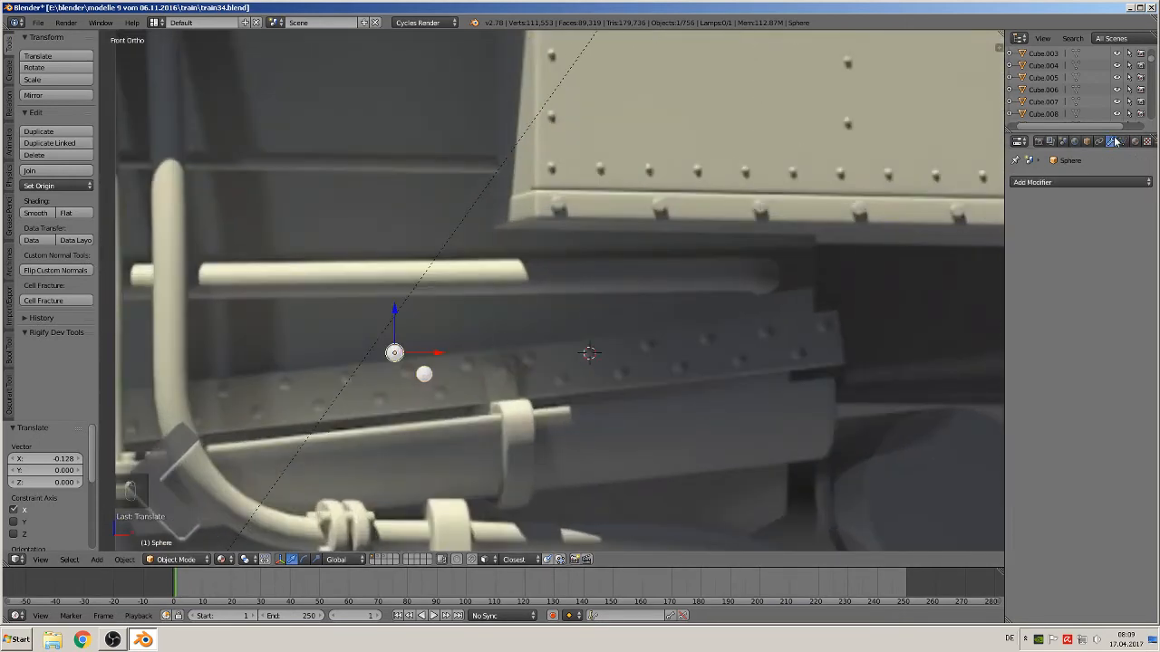
{"action": "left_click", "coordinate": [1078, 182]}
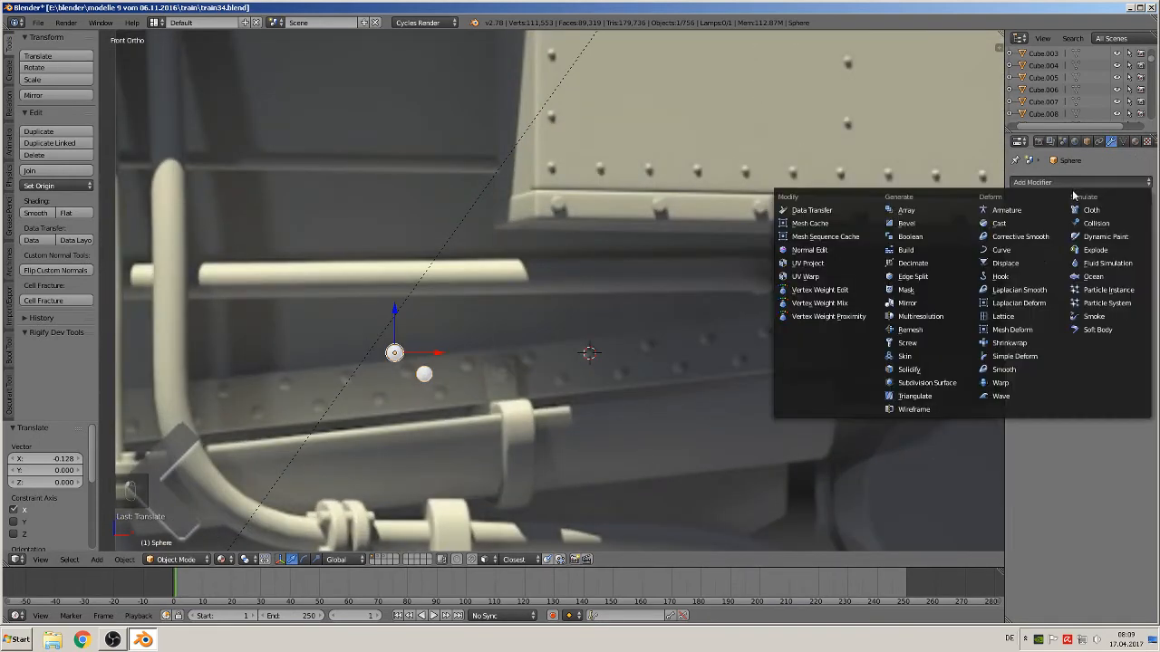
{"action": "left_click", "coordinate": [934, 212]}
{"action": "left_click", "coordinate": [1060, 254]}
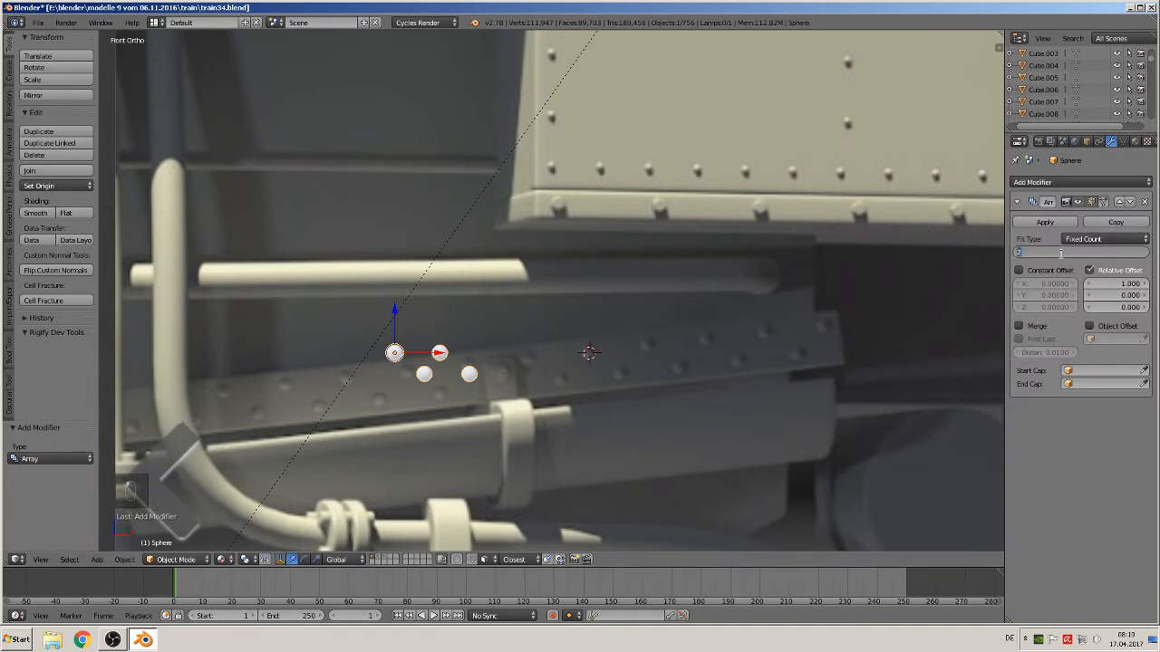
{"action": "key", "text": "Return"}
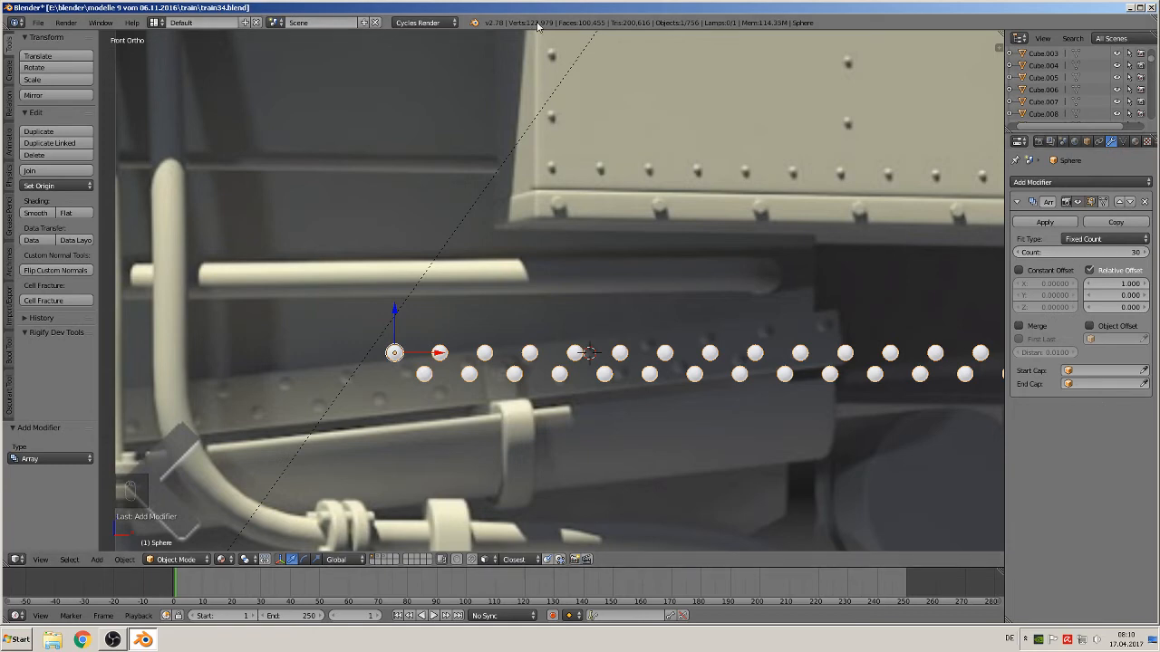
Move the arrayed rivet sphere to a separate empty layer
{"action": "scroll", "coordinate": [577, 363], "scroll_direction": "down", "scroll_amount": 3}
{"action": "scroll", "coordinate": [575, 365], "scroll_direction": "down", "scroll_amount": 8}
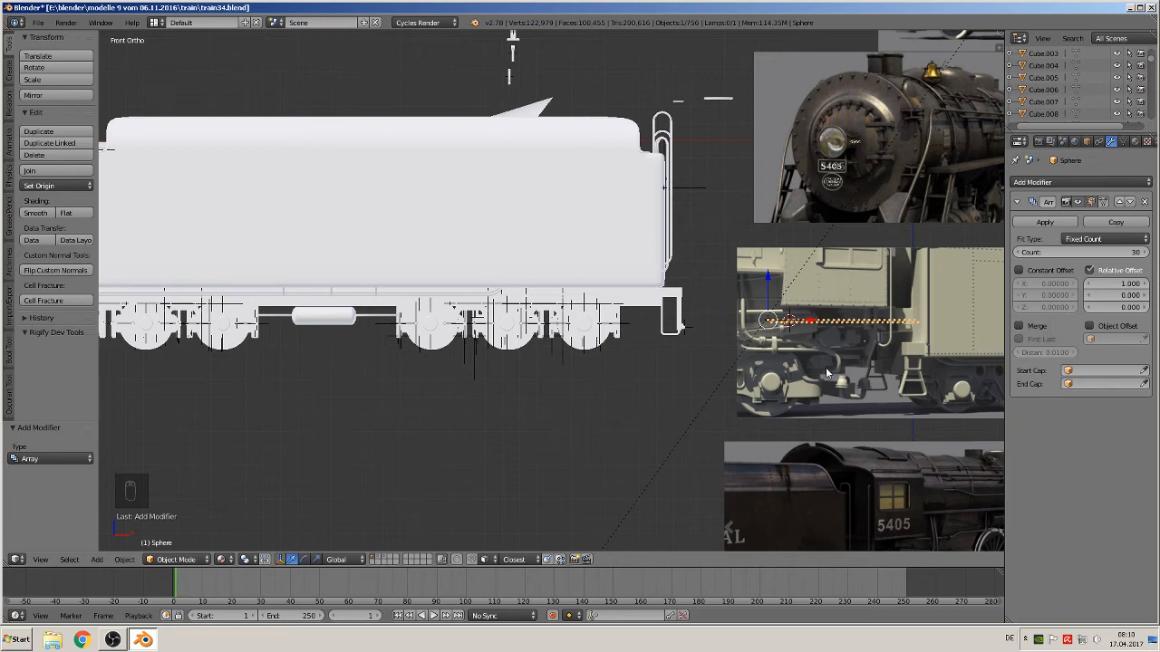
{"action": "key", "text": "m"}
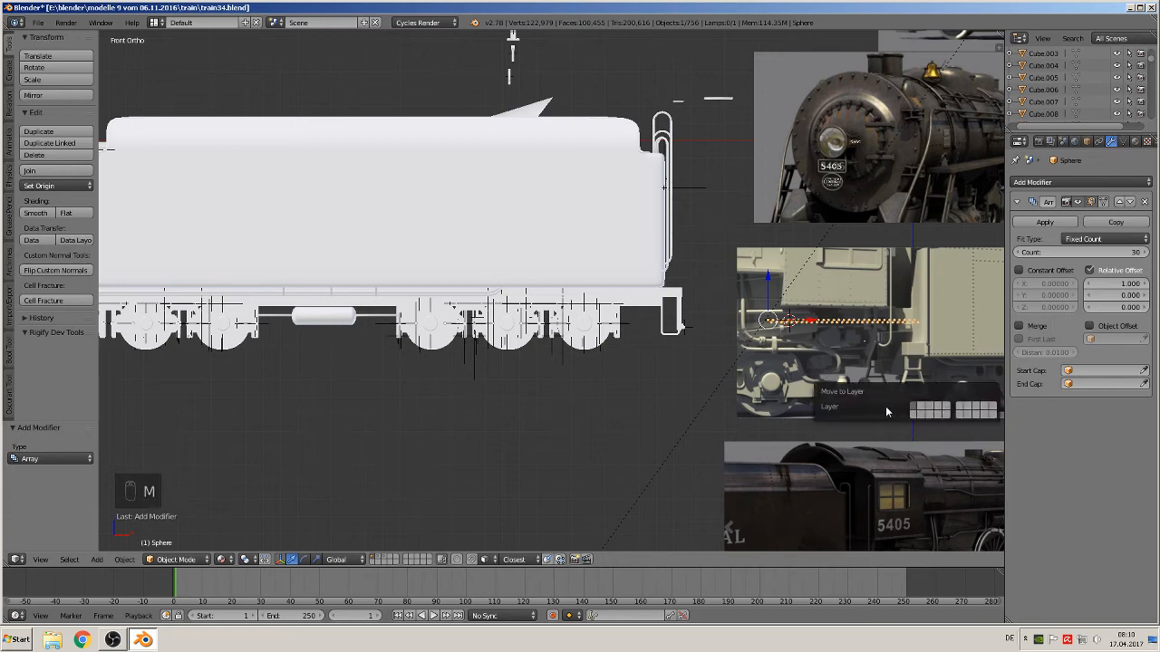
{"action": "left_click", "coordinate": [922, 409]}
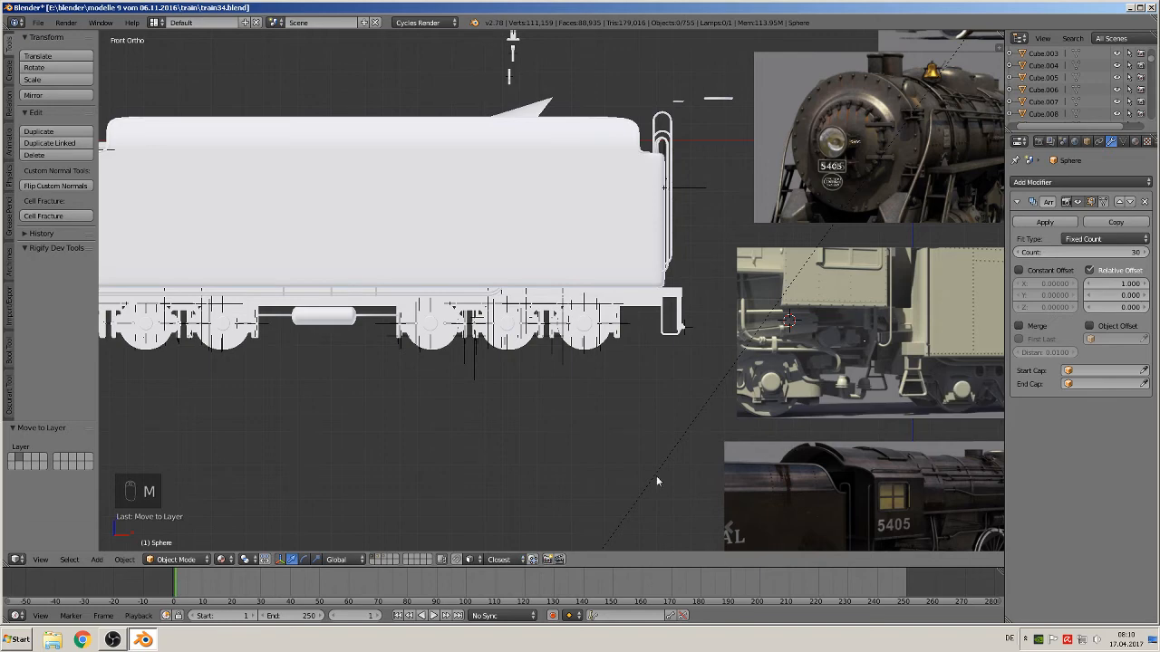
Switch to that layer and clear the rivet sphere's location back to the origin
{"action": "left_click", "coordinate": [380, 559]}
{"action": "scroll", "coordinate": [624, 474], "scroll_direction": "up", "scroll_amount": 2}
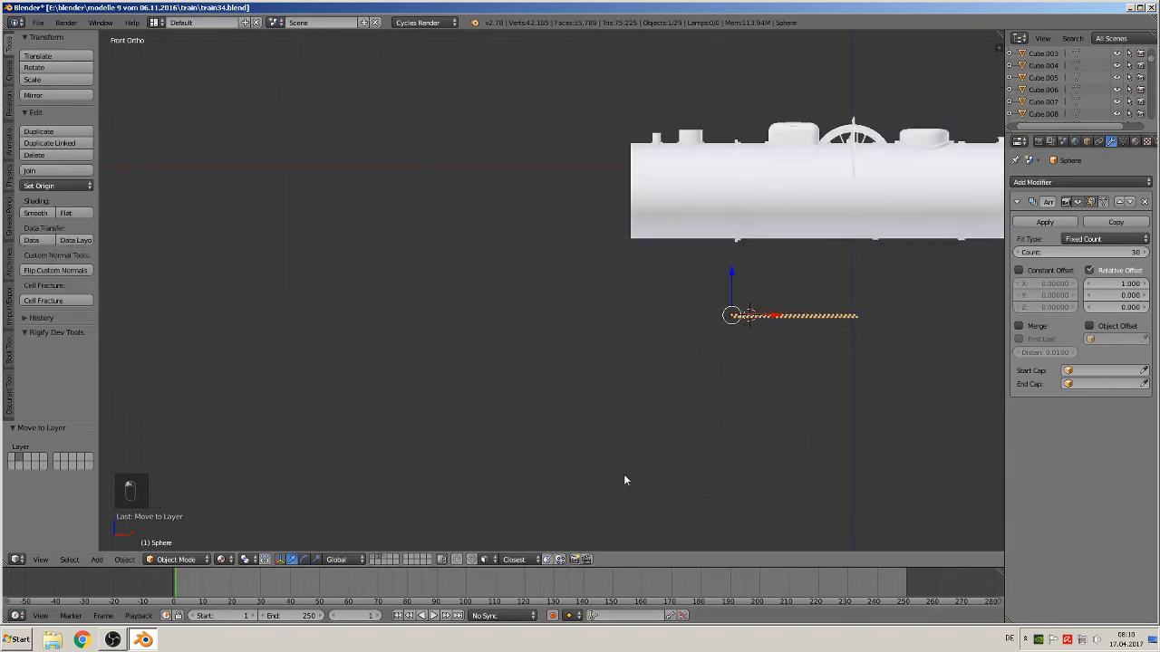
{"action": "middle_click_drag", "start_coordinate": [461, 416], "coordinate": [205, 279], "text": "shift"}
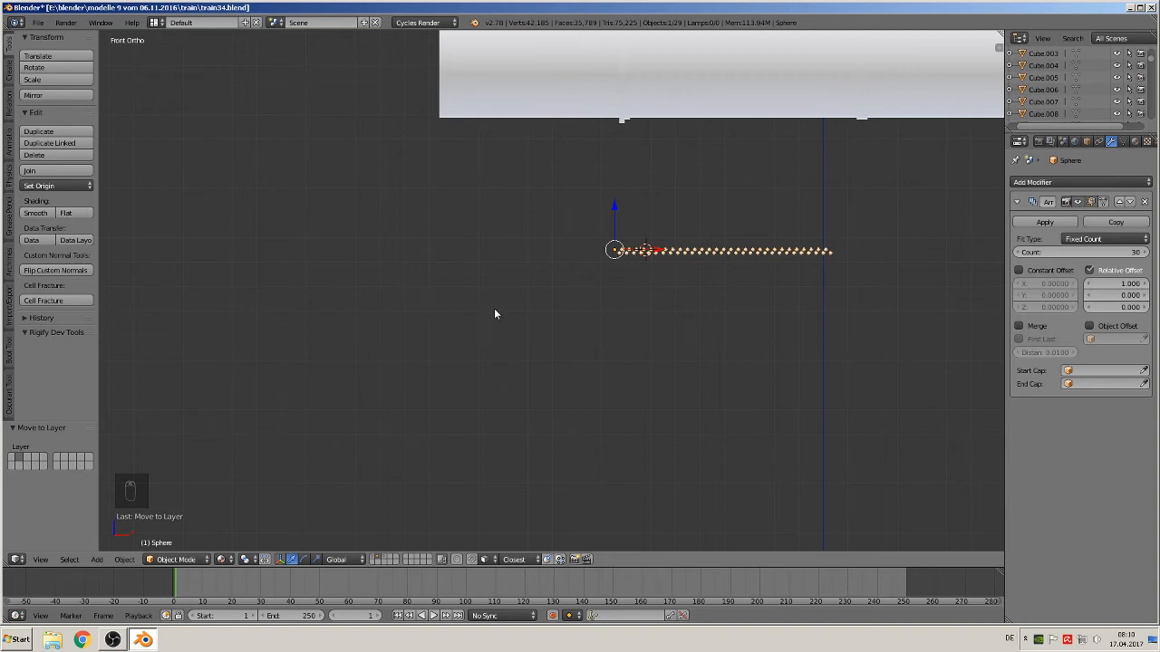
{"action": "key", "text": "alt+g"}
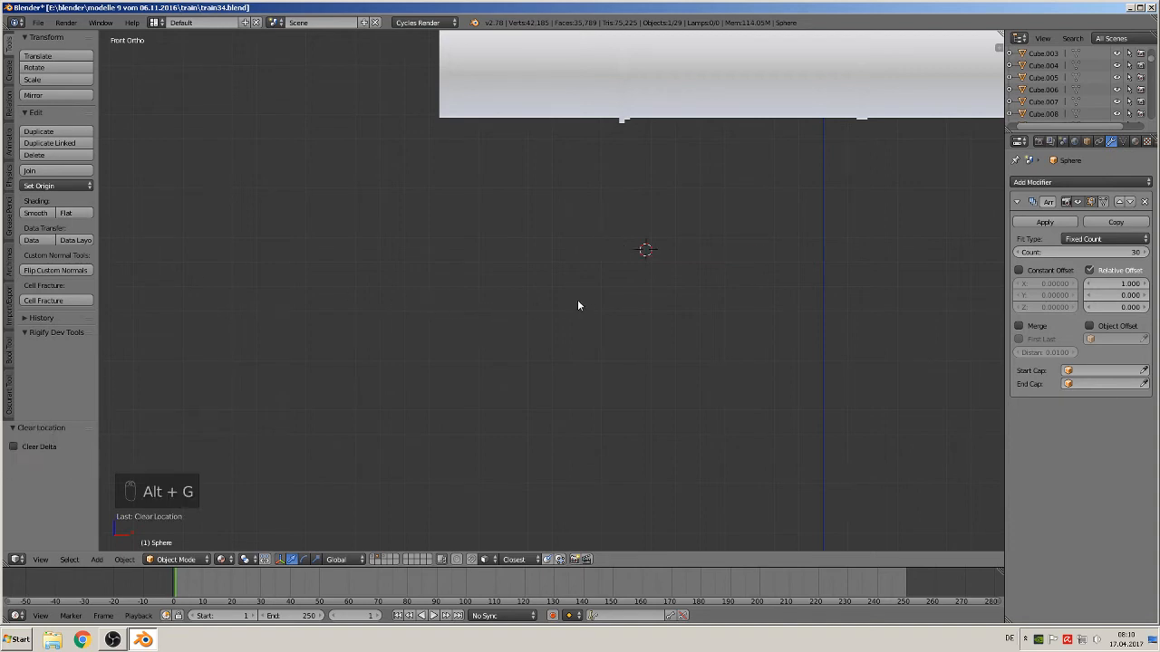
Create a new group from the rivet sphere named nieten 1
{"action": "middle_click_drag", "start_coordinate": [577, 299], "coordinate": [461, 515], "text": "shift"}
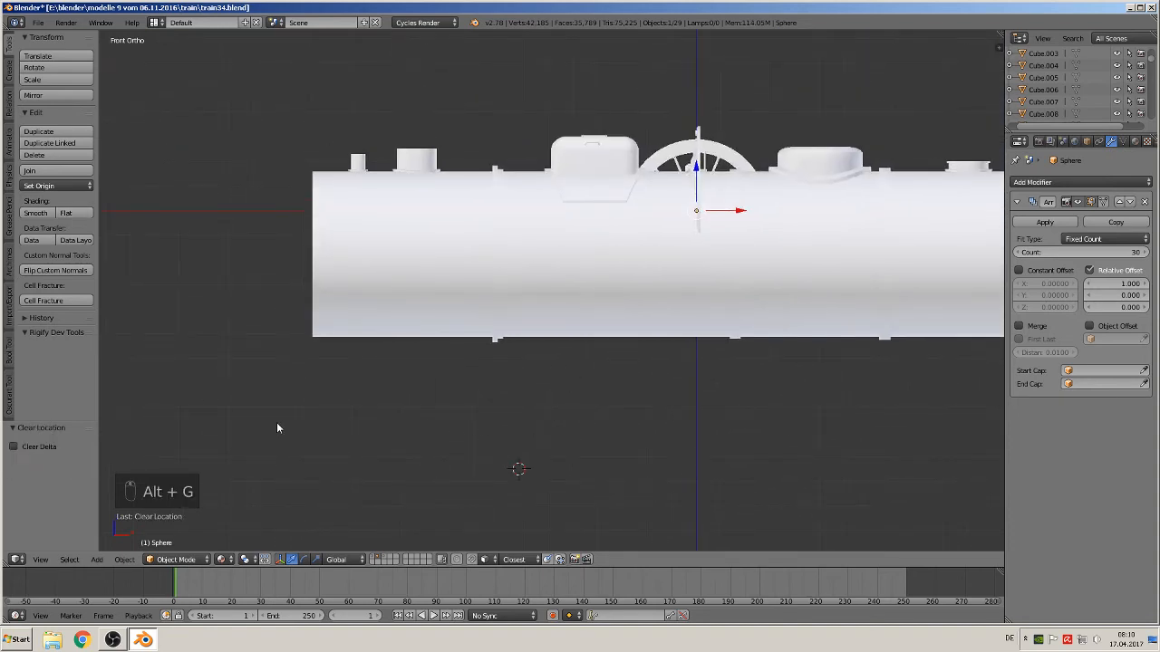
{"action": "key", "text": "ctrl+g"}
{"action": "left_click", "coordinate": [70, 458]}
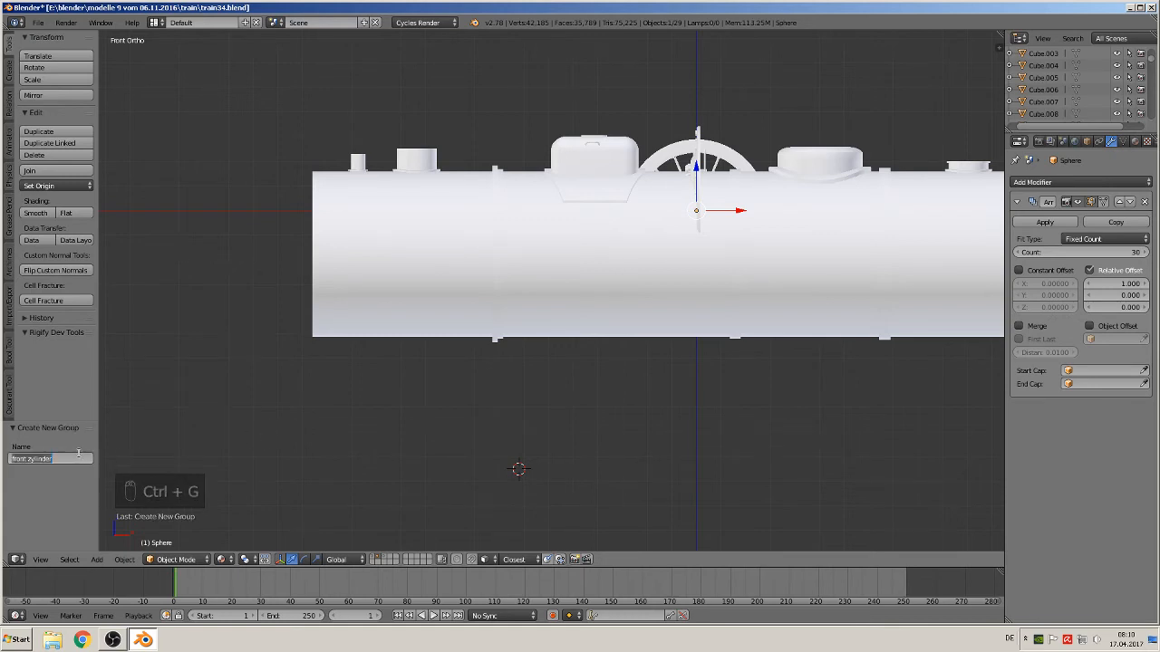
{"action": "key", "text": "BackSpace"}
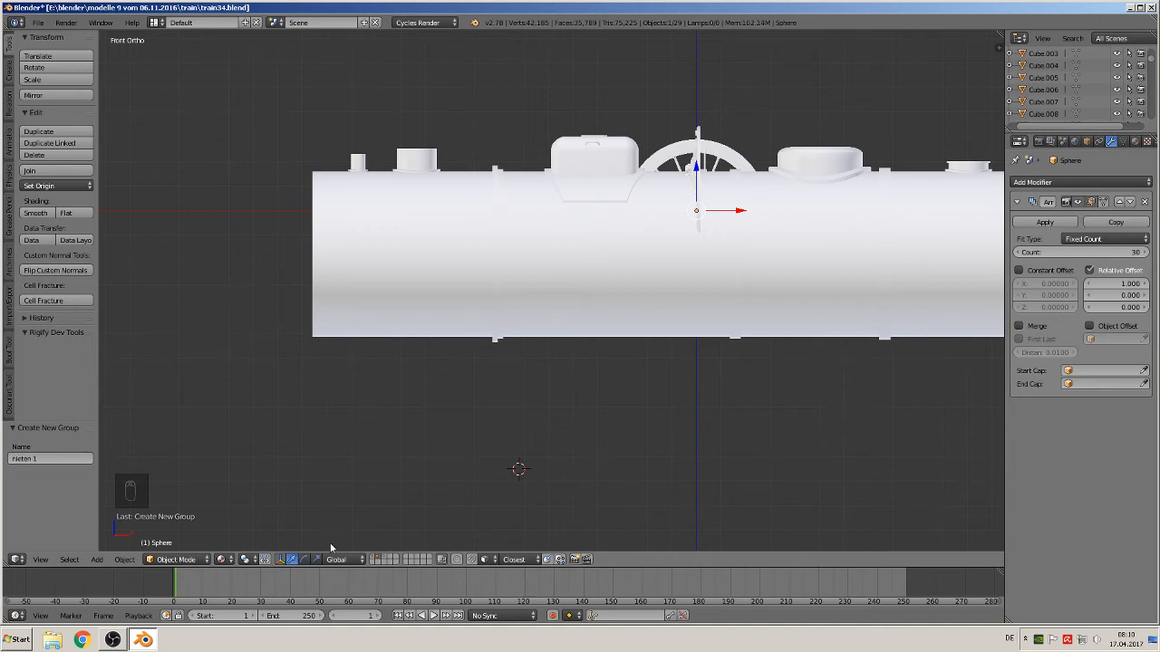
Return to the locomotive layer and add a group instance of nieten 1
{"action": "left_click", "coordinate": [374, 560]}
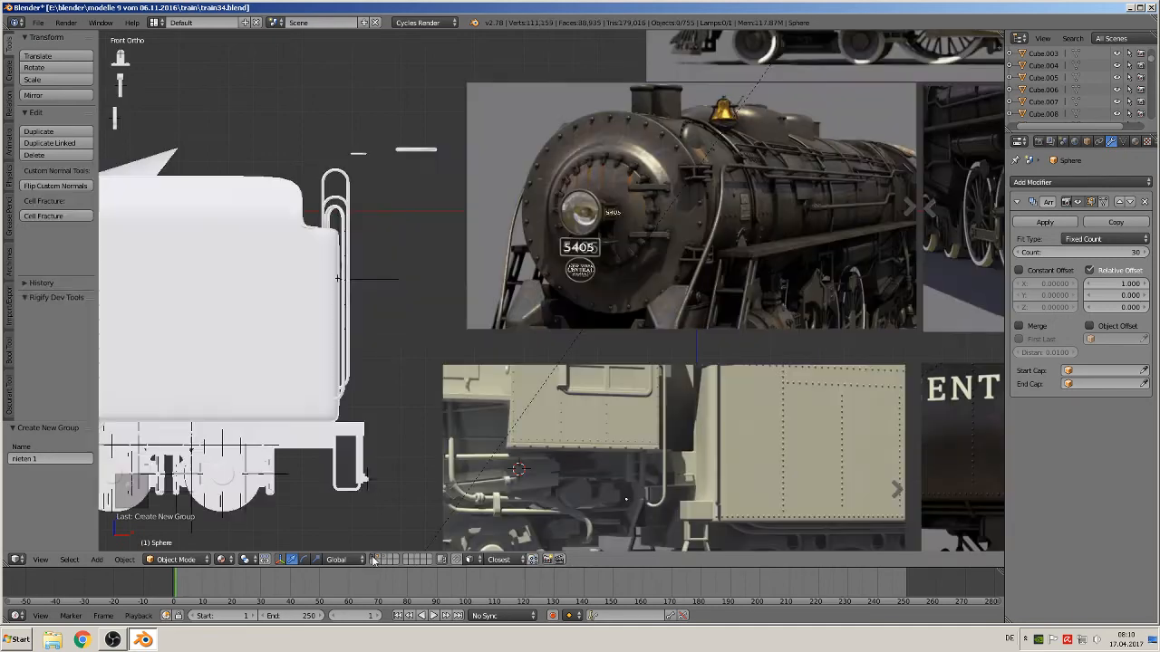
{"action": "scroll", "coordinate": [462, 488], "scroll_direction": "down", "scroll_amount": 3}
{"action": "middle_click_drag", "start_coordinate": [417, 418], "coordinate": [605, 399], "text": "shift"}
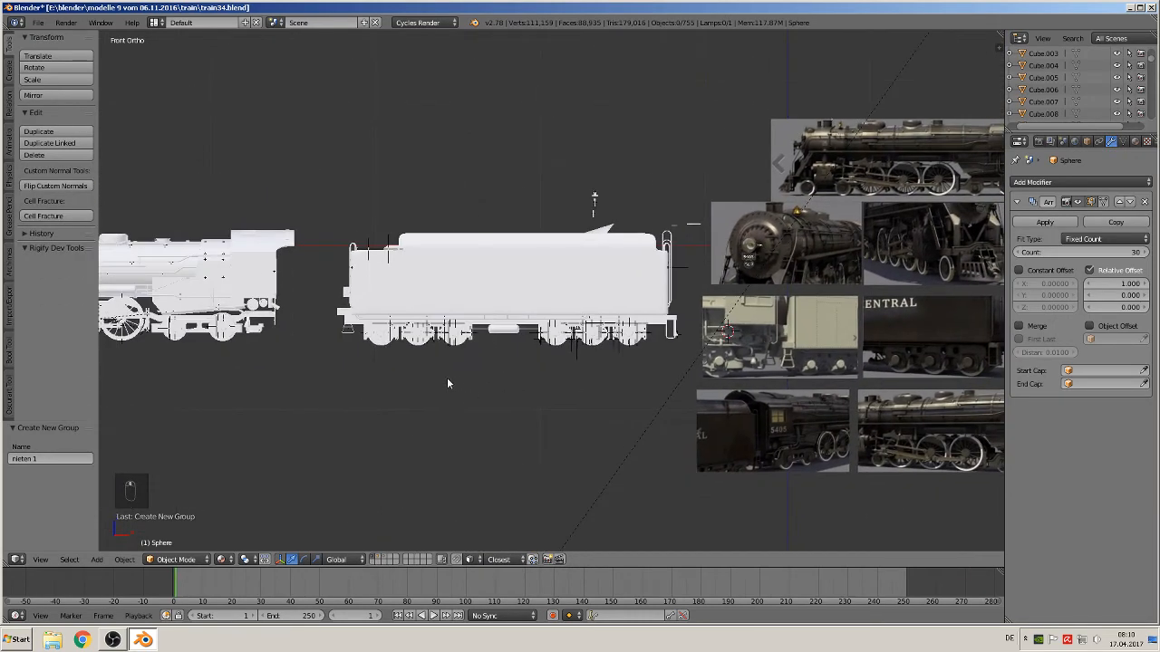
{"action": "middle_click_drag", "start_coordinate": [285, 386], "coordinate": [401, 385], "text": "shift"}
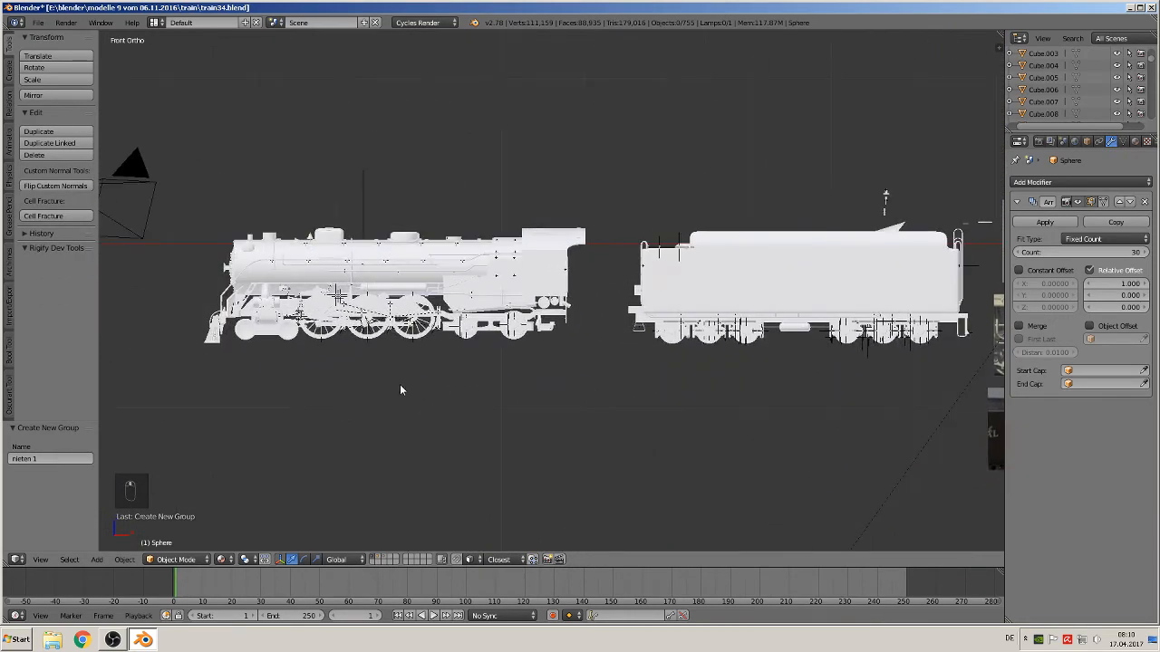
{"action": "left_click", "coordinate": [97, 560]}
{"action": "left_click", "coordinate": [145, 373]}
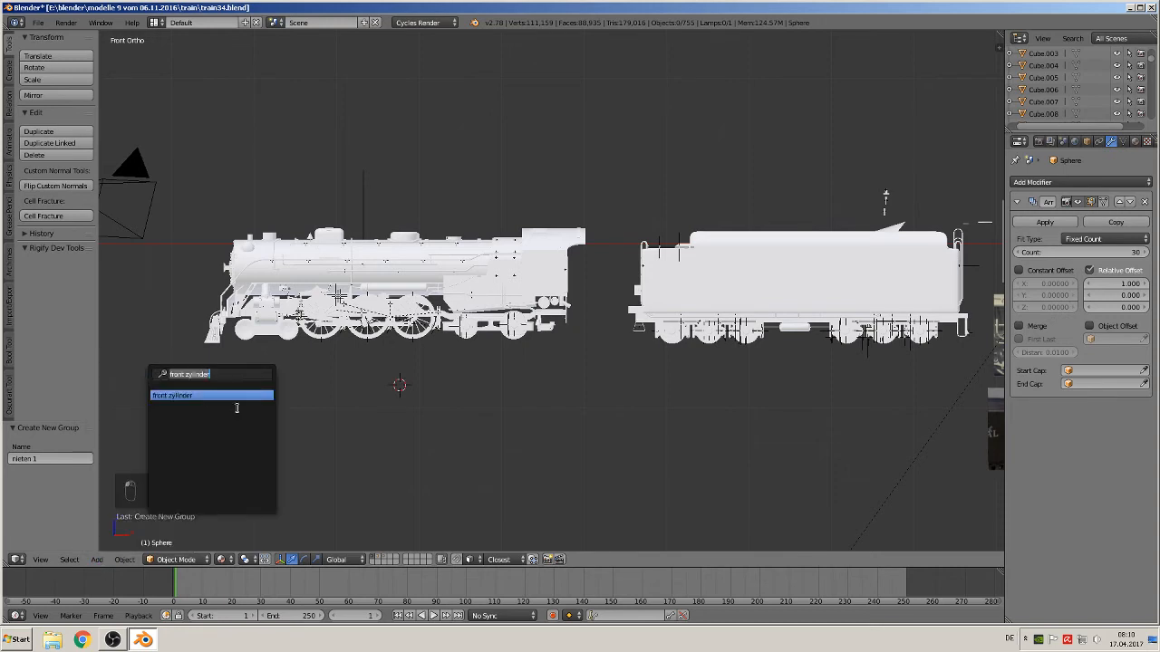
{"action": "type", "text": "ni"}
{"action": "left_click", "coordinate": [221, 395]}
Set the group instance's empty display size to 0.02
{"action": "scroll", "coordinate": [402, 437], "scroll_direction": "up", "scroll_amount": 4}
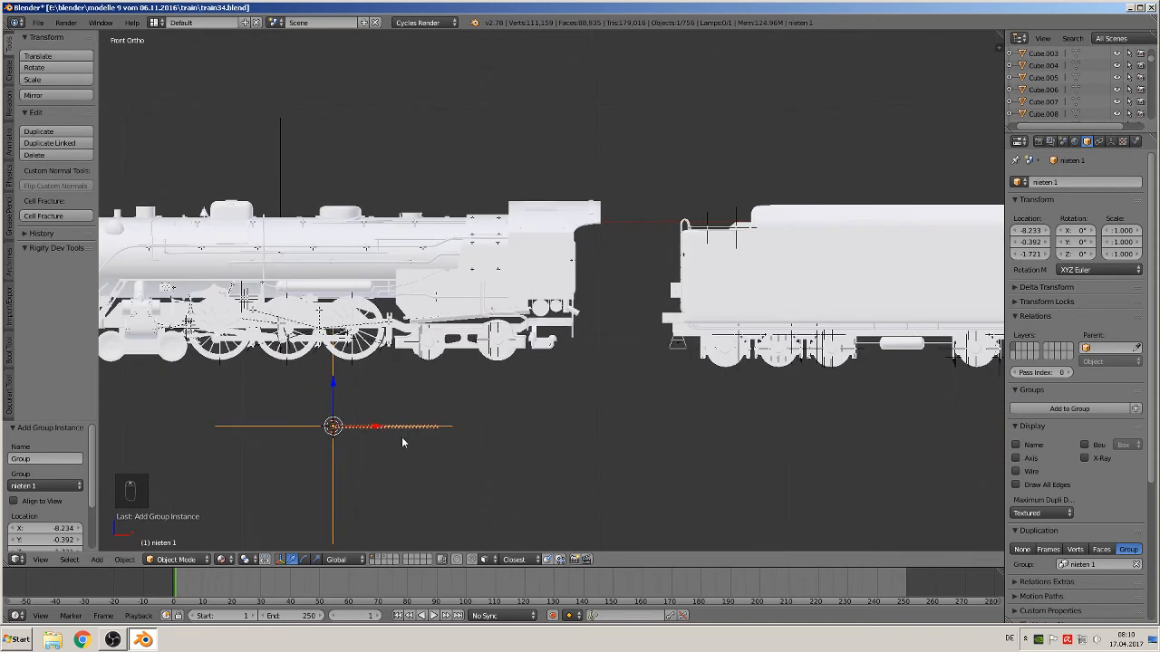
{"action": "middle_click_drag", "start_coordinate": [551, 431], "coordinate": [779, 314], "text": "shift"}
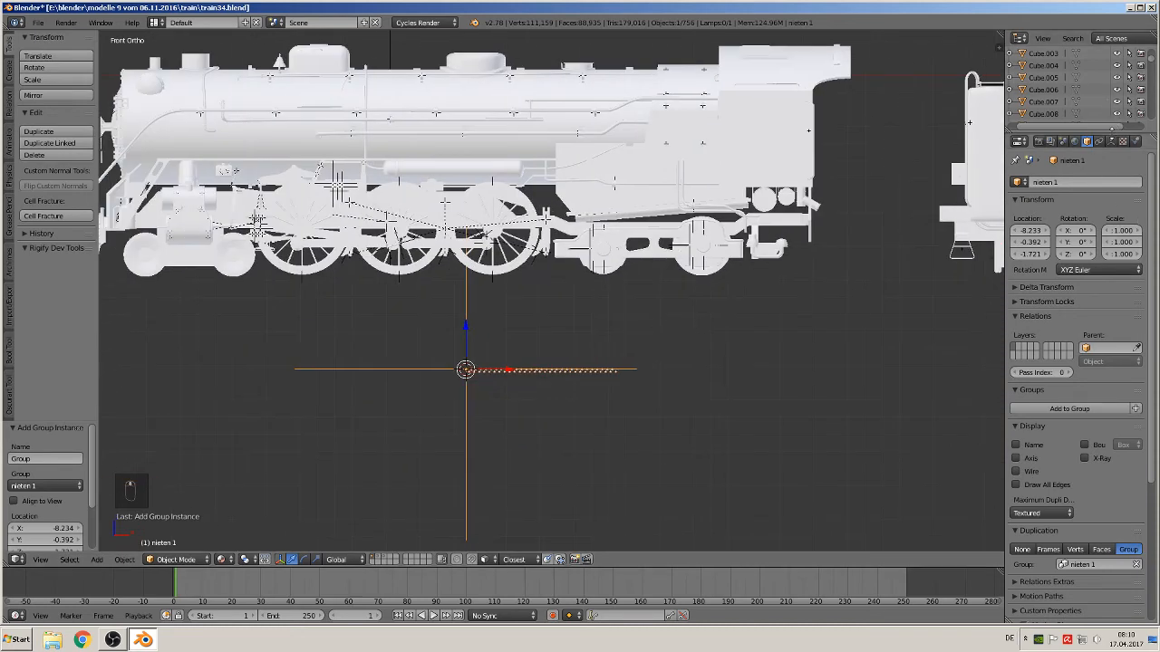
{"action": "left_click", "coordinate": [1111, 141]}
{"action": "left_click_drag", "start_coordinate": [1096, 214], "coordinate": [1008, 214]}
Move the rivet instance up onto the locomotive's frame and shift it along Y onto the side plate
{"action": "scroll", "coordinate": [530, 445], "scroll_direction": "up", "scroll_amount": 3}
{"action": "key", "text": "g"}
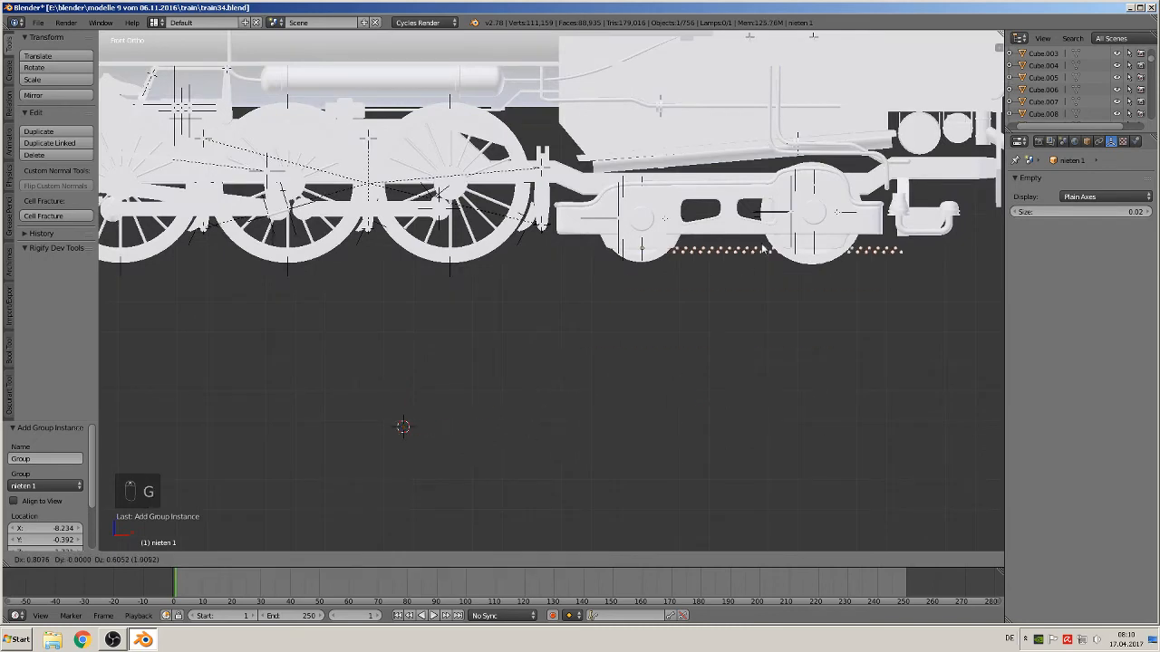
{"action": "left_click", "coordinate": [744, 155]}
{"action": "middle_click_drag", "start_coordinate": [744, 157], "coordinate": [668, 189]}
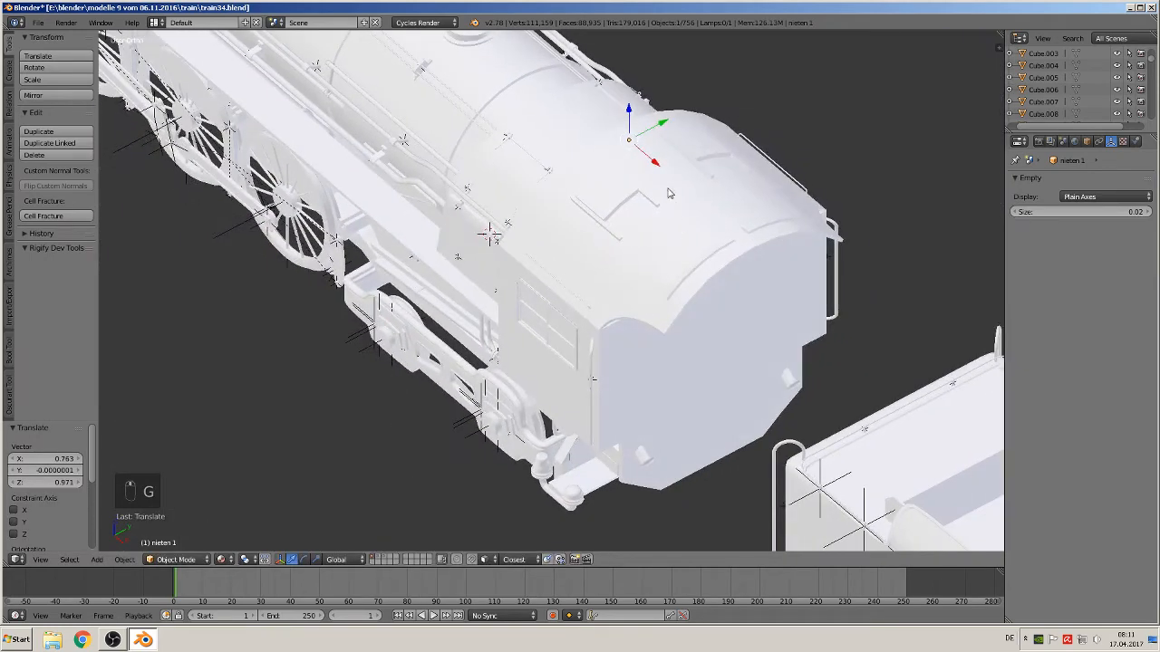
{"action": "left_click_drag", "start_coordinate": [655, 130], "coordinate": [427, 255]}
{"action": "key", "text": "KP_Decimal"}
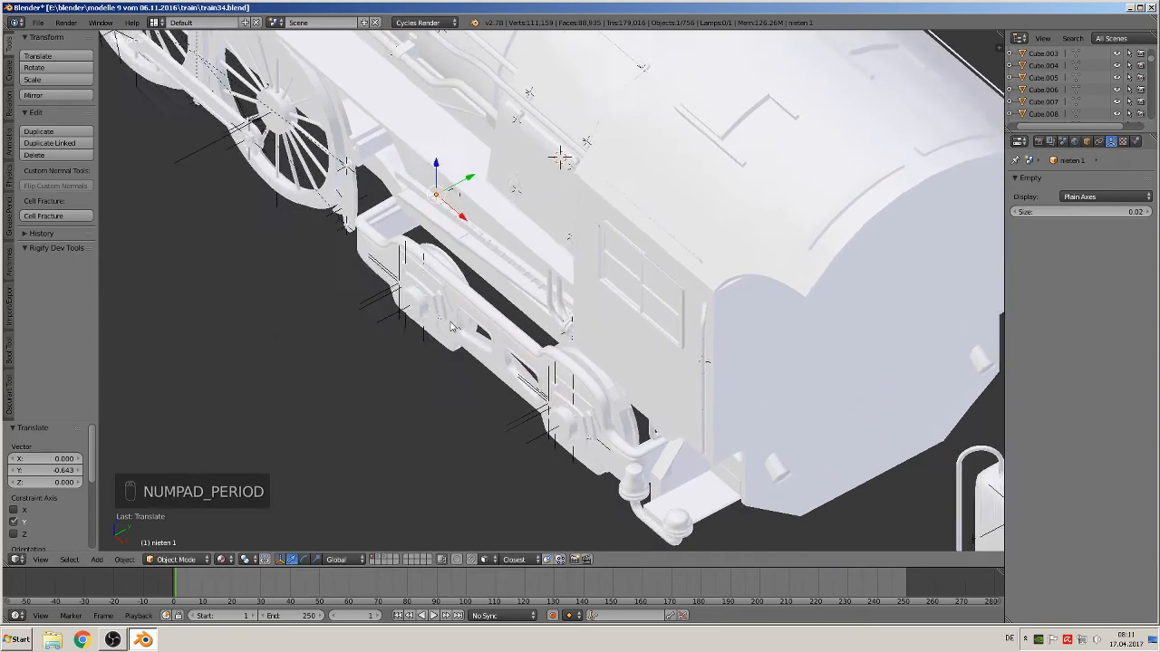
Lower the rivet row slightly and rotate it about -2.7° to follow the slanted frame plate
{"action": "middle_click_drag", "start_coordinate": [483, 328], "coordinate": [523, 279]}
{"action": "scroll", "coordinate": [523, 278], "scroll_direction": "up", "scroll_amount": 5}
{"action": "middle_click_drag", "start_coordinate": [472, 223], "coordinate": [634, 327], "text": "shift"}
{"action": "scroll", "coordinate": [689, 317], "scroll_direction": "down", "scroll_amount": 3}
{"action": "scroll", "coordinate": [636, 326], "scroll_direction": "down", "scroll_amount": 2}
{"action": "middle_click_drag", "start_coordinate": [722, 304], "coordinate": [629, 325], "text": "shift"}
{"action": "left_click_drag", "start_coordinate": [447, 274], "coordinate": [380, 227]}
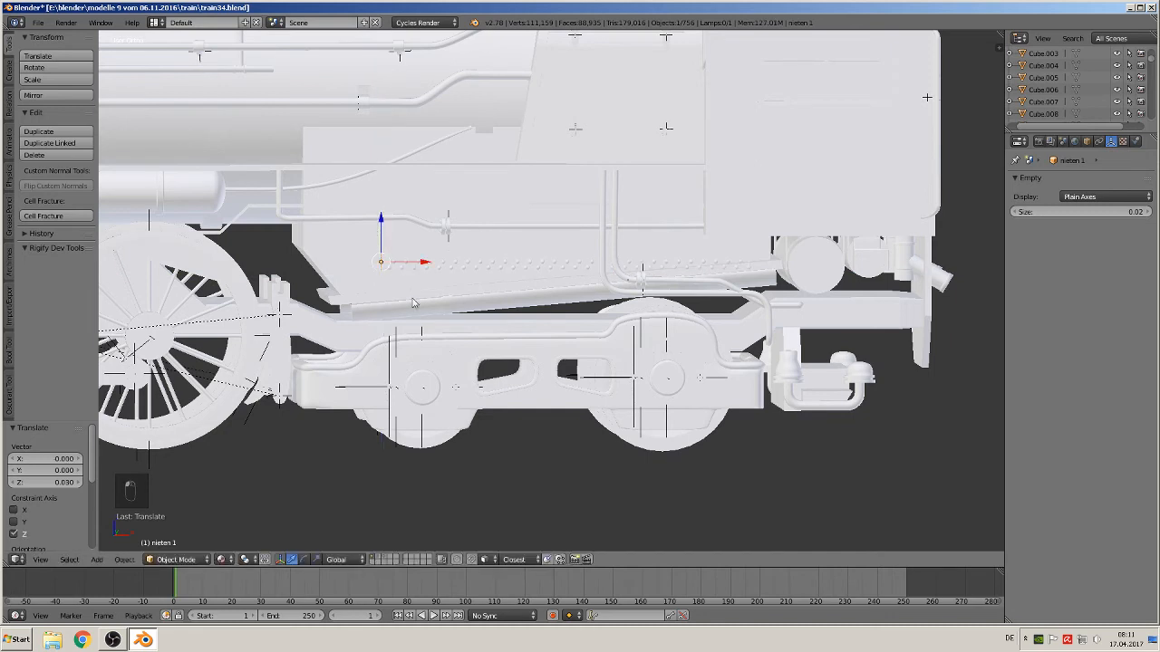
{"action": "left_click", "coordinate": [516, 344]}
Nudge the rivet row down and scale it to about 0.84
{"action": "left_click_drag", "start_coordinate": [381, 222], "coordinate": [379, 252]}
{"action": "scroll", "coordinate": [460, 301], "scroll_direction": "up", "scroll_amount": 2}
{"action": "scroll", "coordinate": [460, 301], "scroll_direction": "up", "scroll_amount": 1}
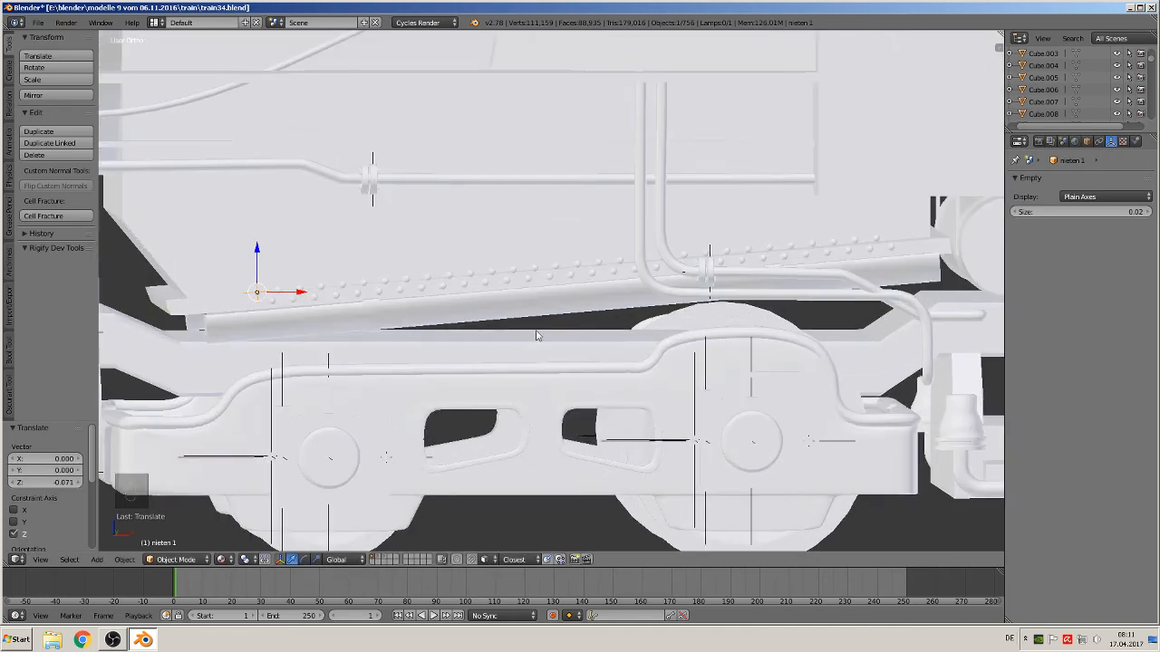
{"action": "key", "text": "s"}
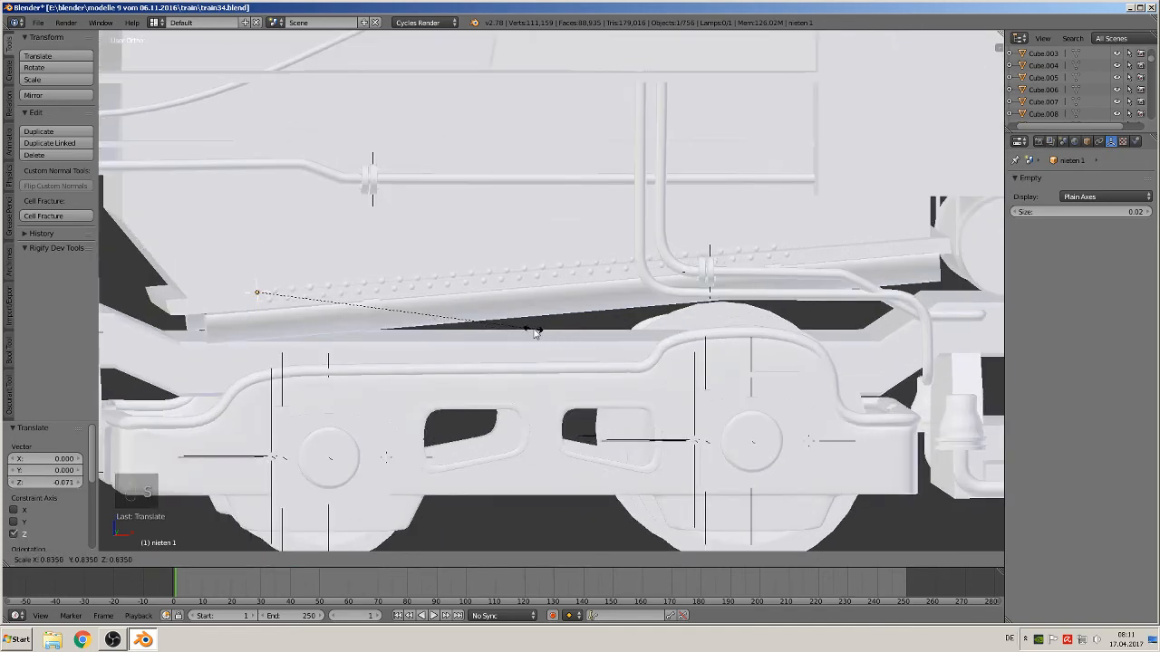
{"action": "left_click", "coordinate": [535, 330]}
Readjust the rivet row's position and scale it by about 0.98 to match the plate's rivets
{"action": "left_click_drag", "start_coordinate": [262, 252], "coordinate": [261, 258]}
{"action": "left_click_drag", "start_coordinate": [302, 303], "coordinate": [216, 304]}
{"action": "left_click_drag", "start_coordinate": [171, 270], "coordinate": [169, 274]}
{"action": "scroll", "coordinate": [444, 335], "scroll_direction": "up", "scroll_amount": 1}
{"action": "middle_click_drag", "start_coordinate": [577, 338], "coordinate": [665, 311], "text": "shift"}
{"action": "key", "text": "s"}
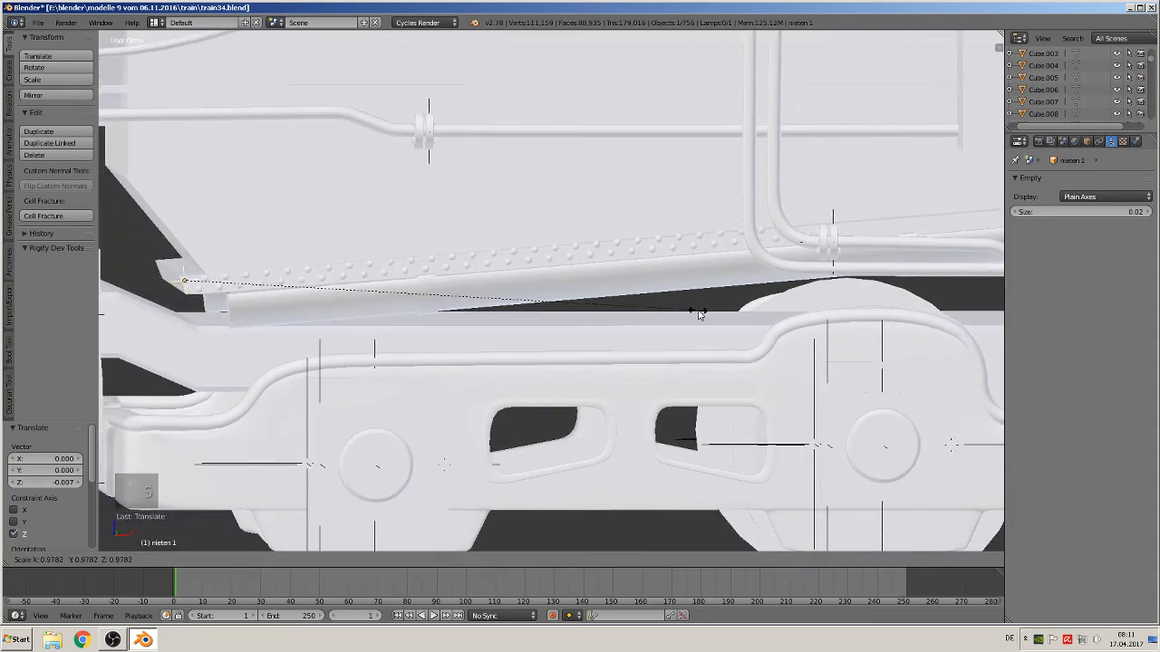
{"action": "left_click", "coordinate": [697, 316]}
Rotate the rivet row by 0.34° to align it with the plate
{"action": "key", "text": "r"}
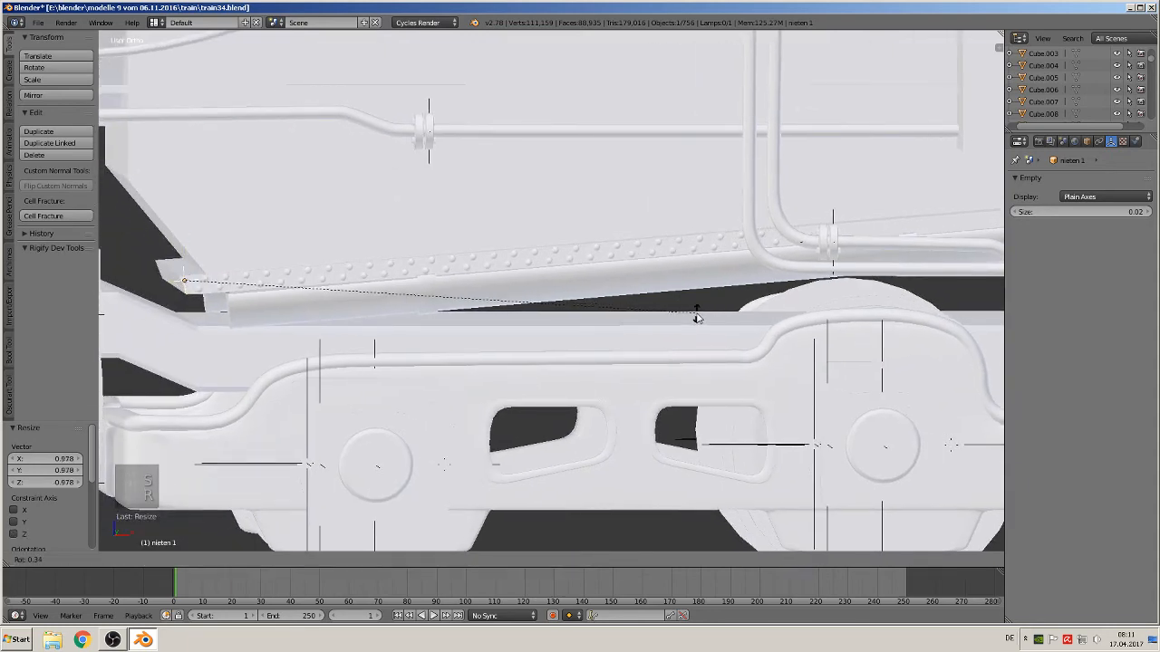
{"action": "left_click", "coordinate": [696, 317]}
{"action": "scroll", "coordinate": [696, 317], "scroll_direction": "down", "scroll_amount": 3}
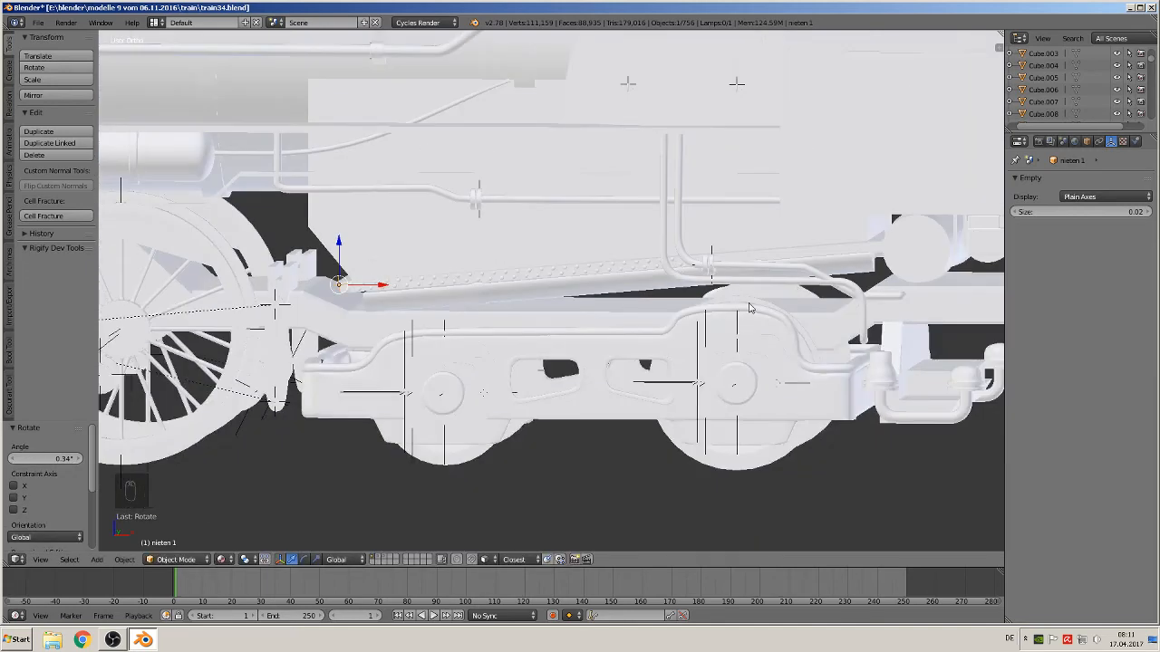
Switch to the rivet layer in wireframe view and select the arrayed rivet sphere
{"action": "left_click", "coordinate": [379, 559]}
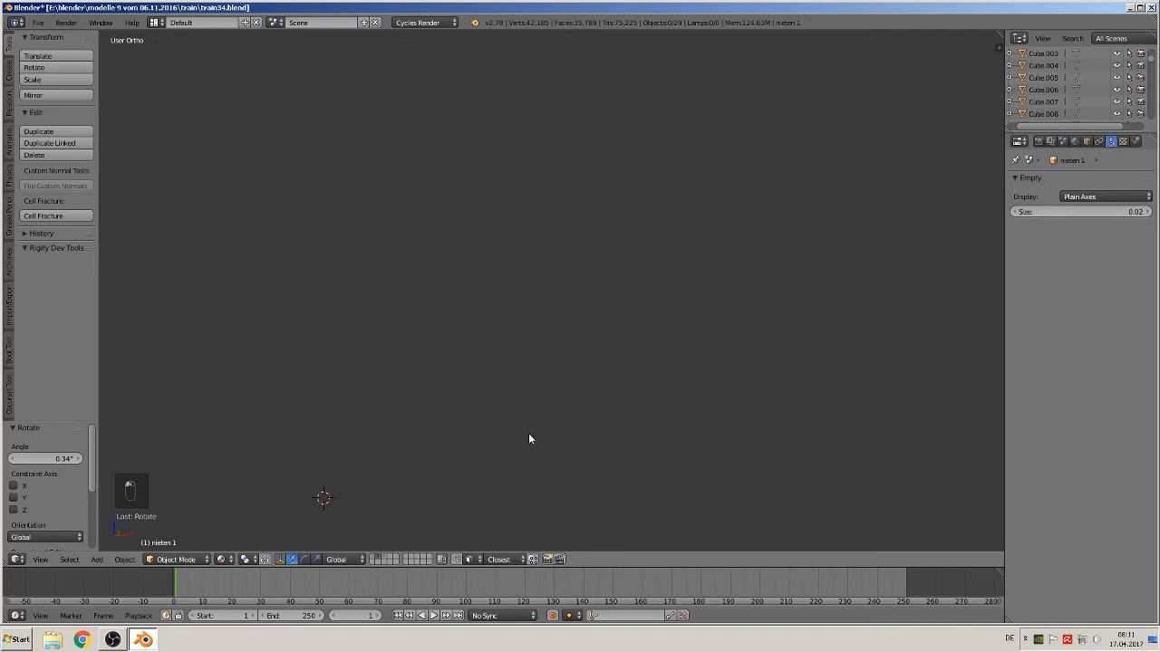
{"action": "middle_click_drag", "start_coordinate": [607, 402], "coordinate": [644, 361], "text": "shift"}
{"action": "scroll", "coordinate": [488, 383], "scroll_direction": "up", "scroll_amount": 4}
{"action": "key", "text": "z"}
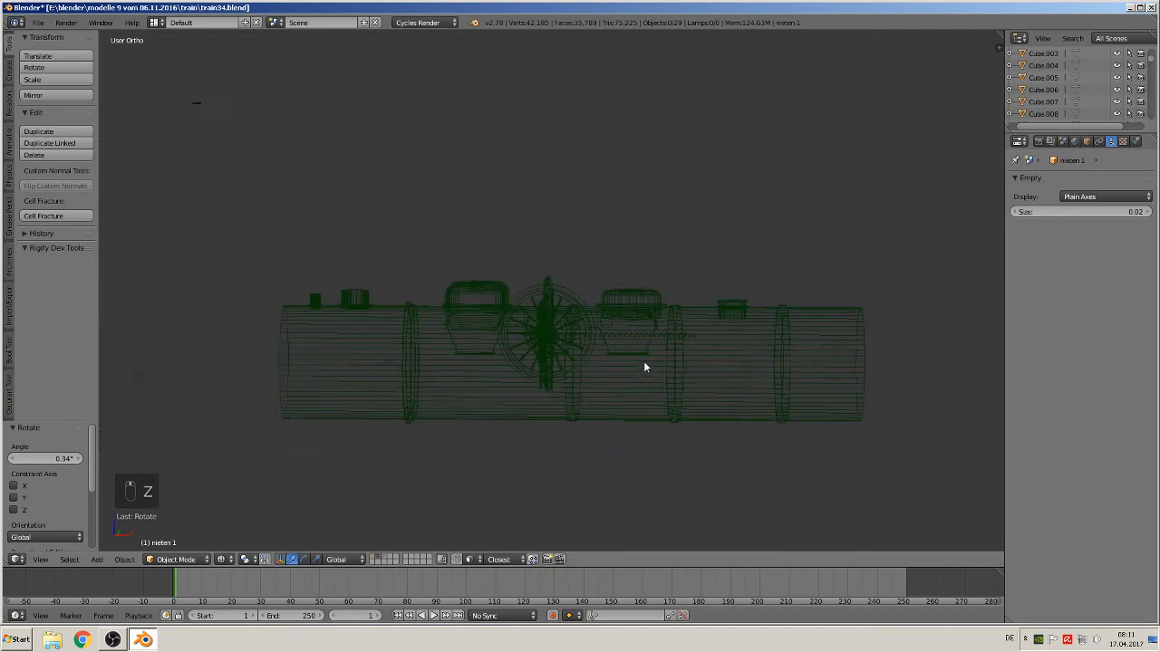
{"action": "scroll", "coordinate": [689, 349], "scroll_direction": "up", "scroll_amount": 4}
{"action": "right_click", "coordinate": [767, 346]}
{"action": "right_click", "coordinate": [769, 346]}
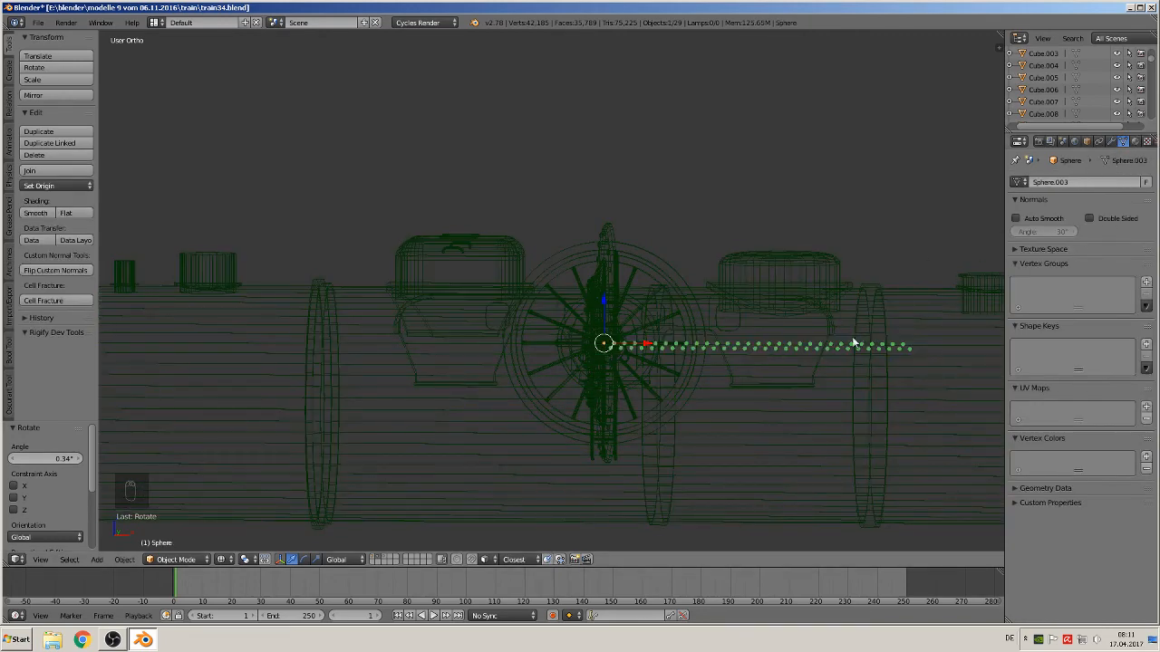
{"action": "middle_click_drag", "start_coordinate": [849, 344], "coordinate": [757, 331], "text": "shift"}
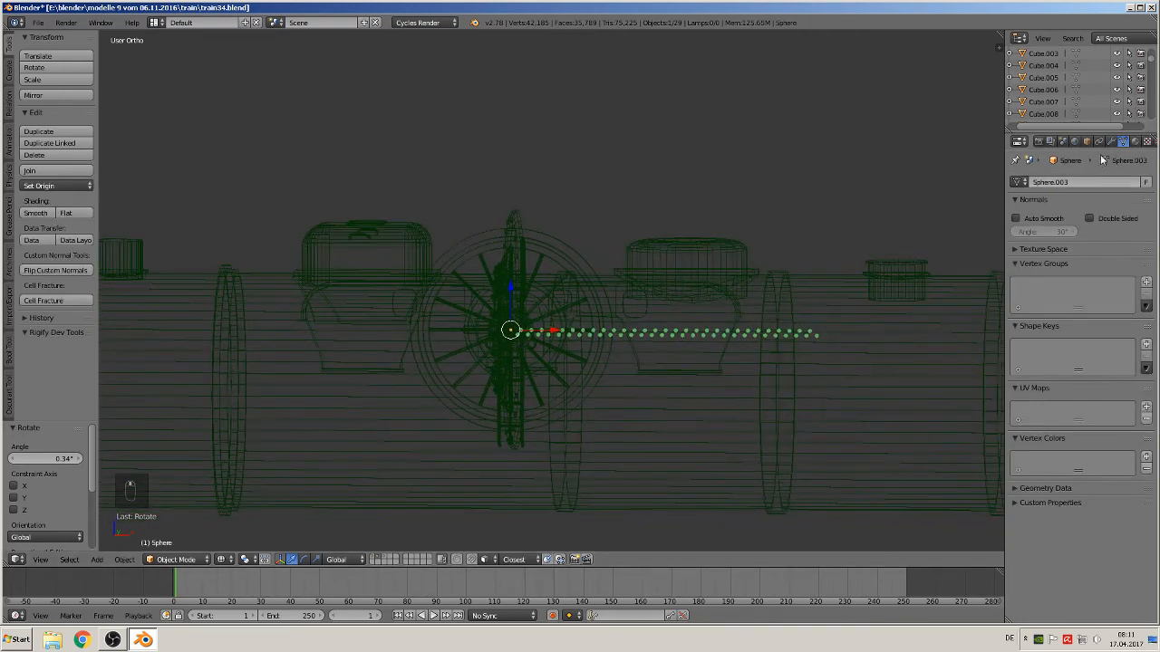
Set the rivet sphere's array modifier count to 50
{"action": "left_click", "coordinate": [1113, 141]}
{"action": "left_click", "coordinate": [1087, 251]}
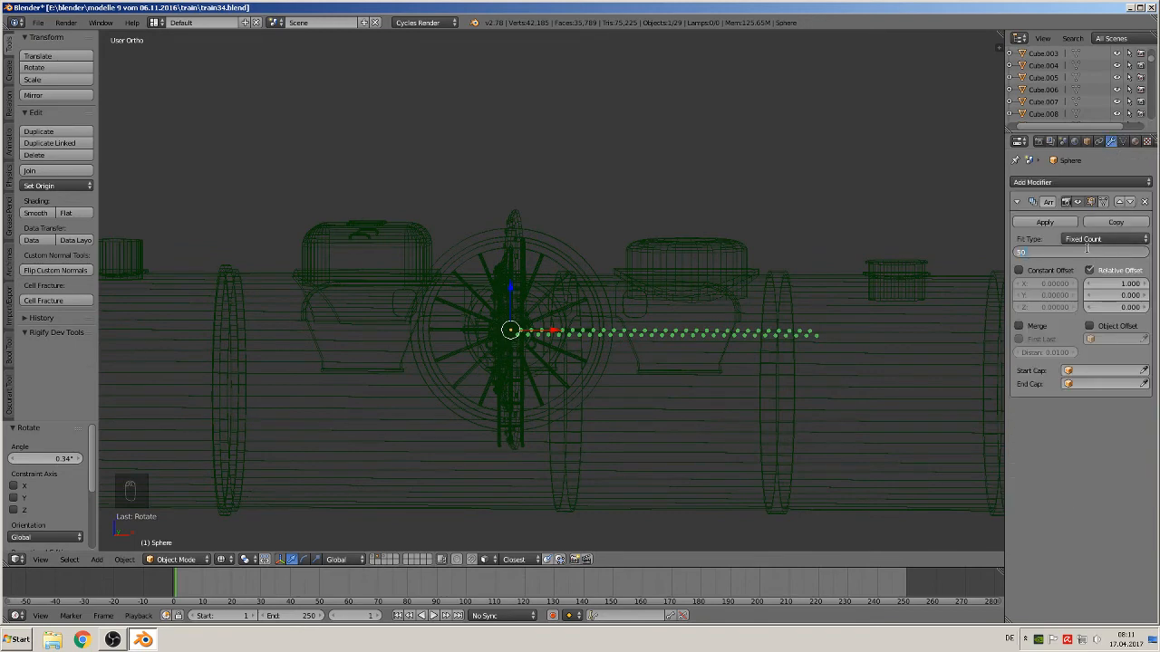
{"action": "type", "text": "50"}
{"action": "key", "text": "Return"}
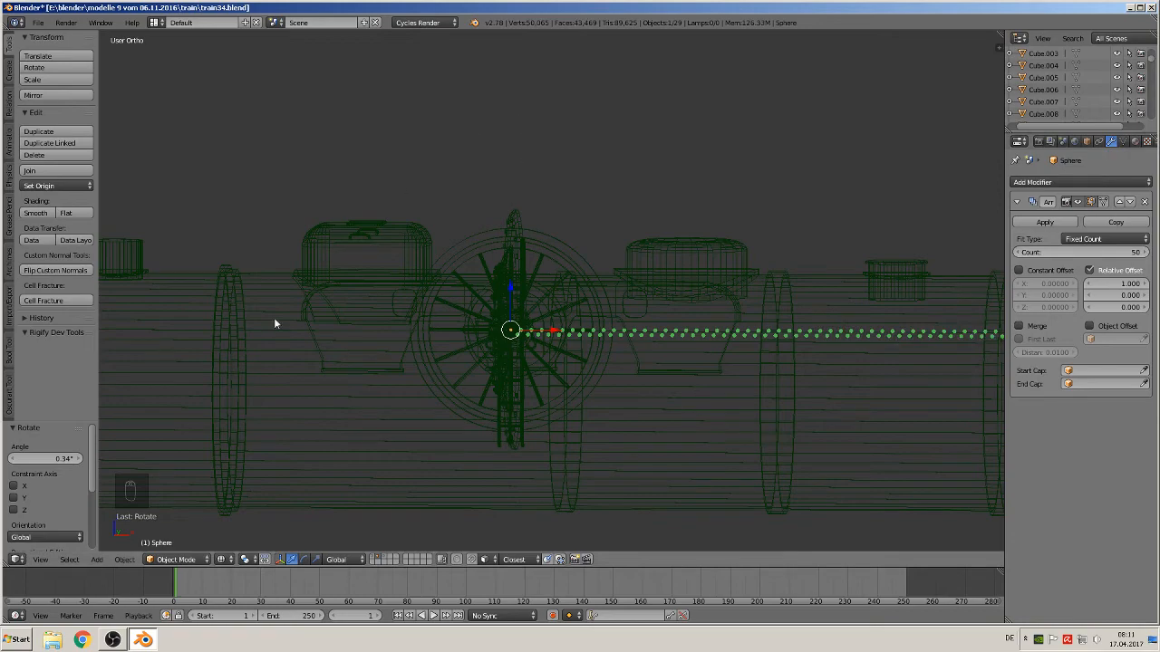
Return to the locomotive layers in solid view and select the rivet group instance on the frame
{"action": "left_click", "coordinate": [220, 559]}
{"action": "left_click", "coordinate": [294, 511]}
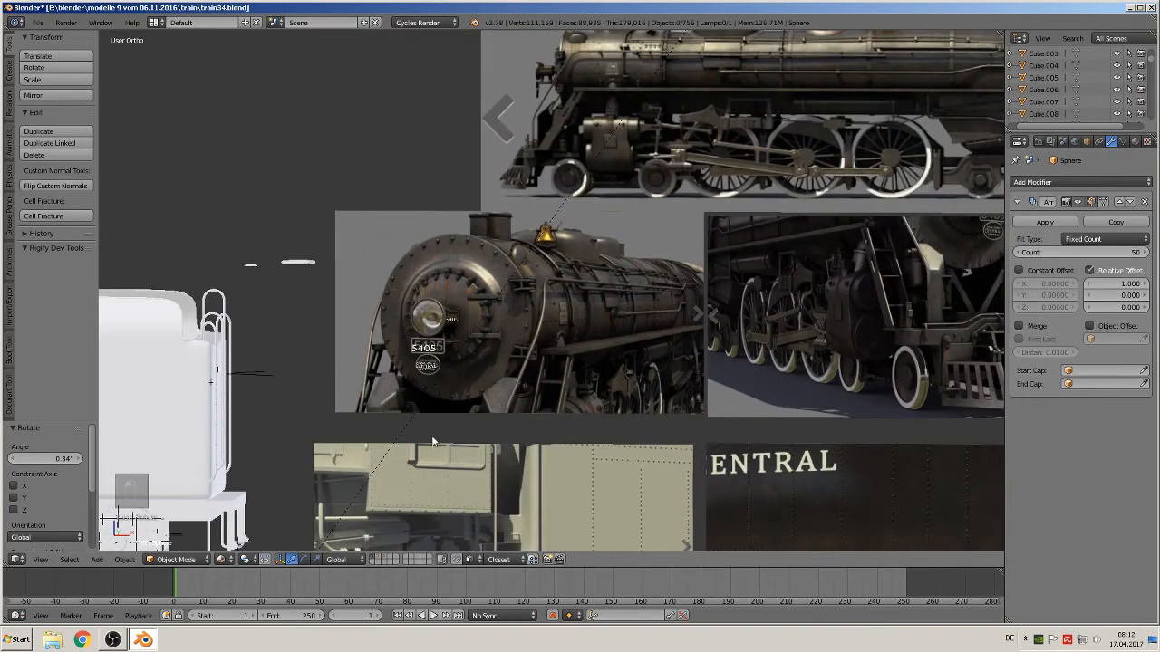
{"action": "scroll", "coordinate": [371, 322], "scroll_direction": "up", "scroll_amount": 8}
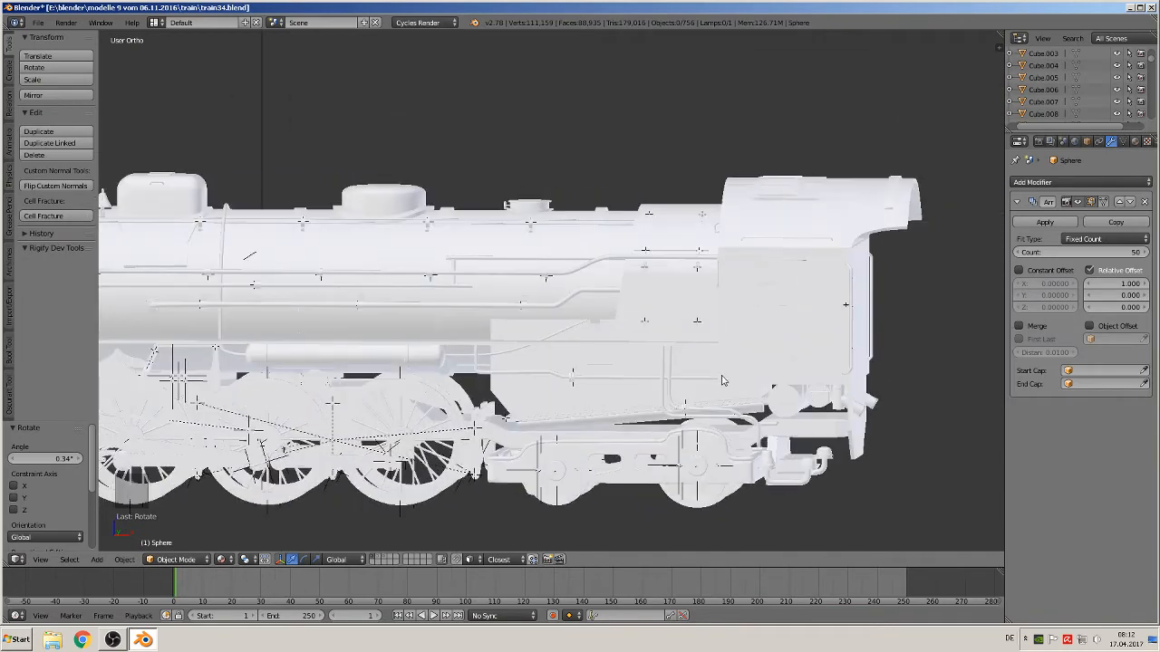
{"action": "scroll", "coordinate": [587, 302], "scroll_direction": "up", "scroll_amount": 3}
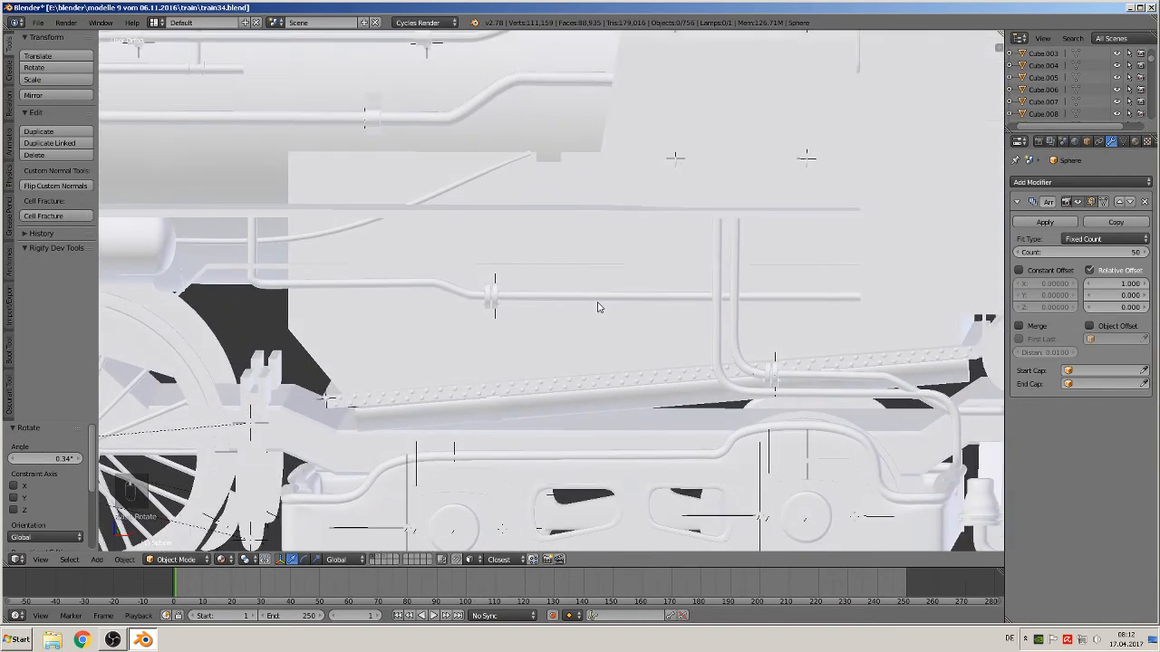
{"action": "right_click", "coordinate": [517, 389]}
{"action": "scroll", "coordinate": [489, 392], "scroll_direction": "down", "scroll_amount": 4}
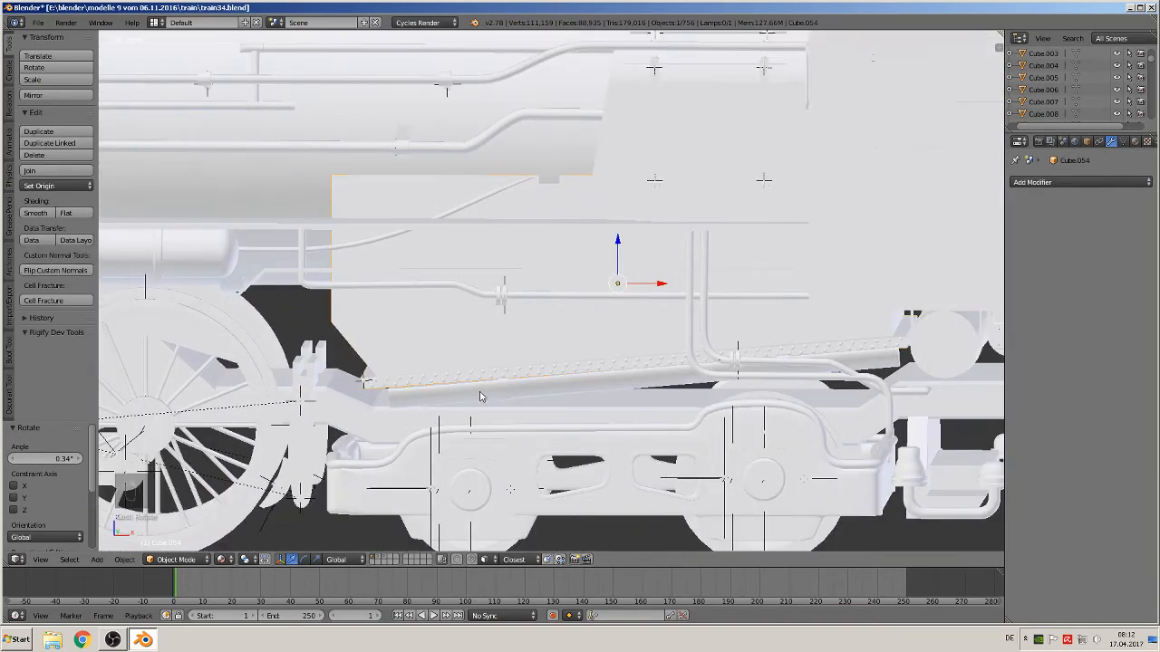
{"action": "right_click", "coordinate": [403, 388]}
{"action": "right_click", "coordinate": [400, 380]}
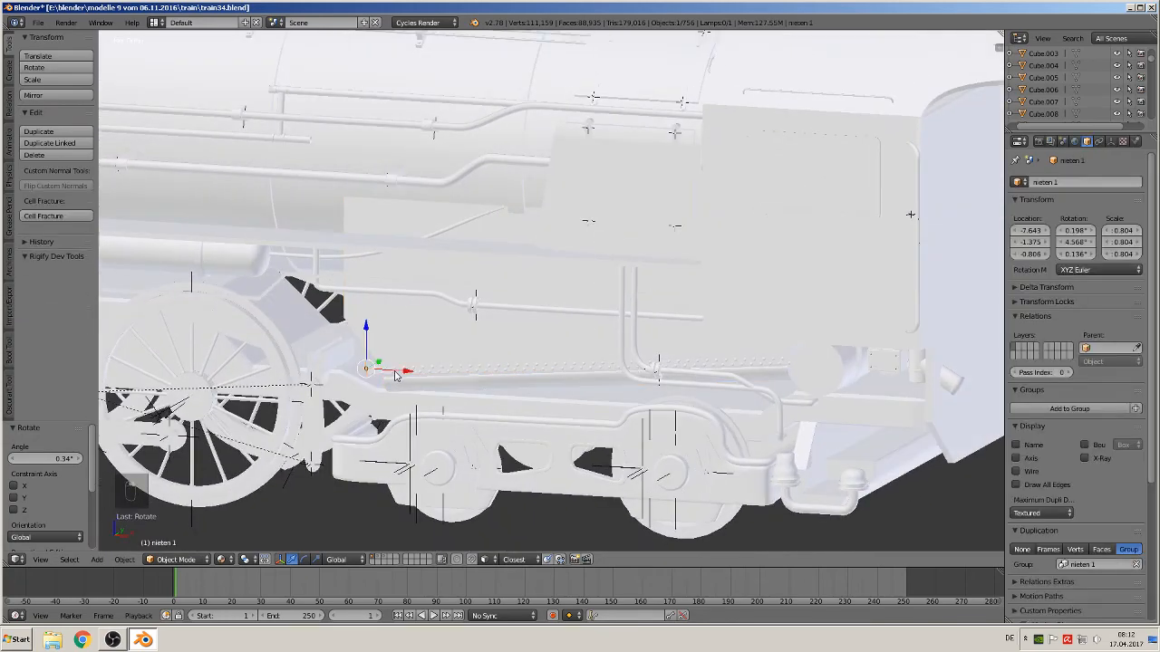
Nudge the rivet instance 0.01 along Y
{"action": "middle_click_drag", "start_coordinate": [399, 381], "coordinate": [535, 313]}
{"action": "scroll", "coordinate": [385, 414], "scroll_direction": "up", "scroll_amount": 4}
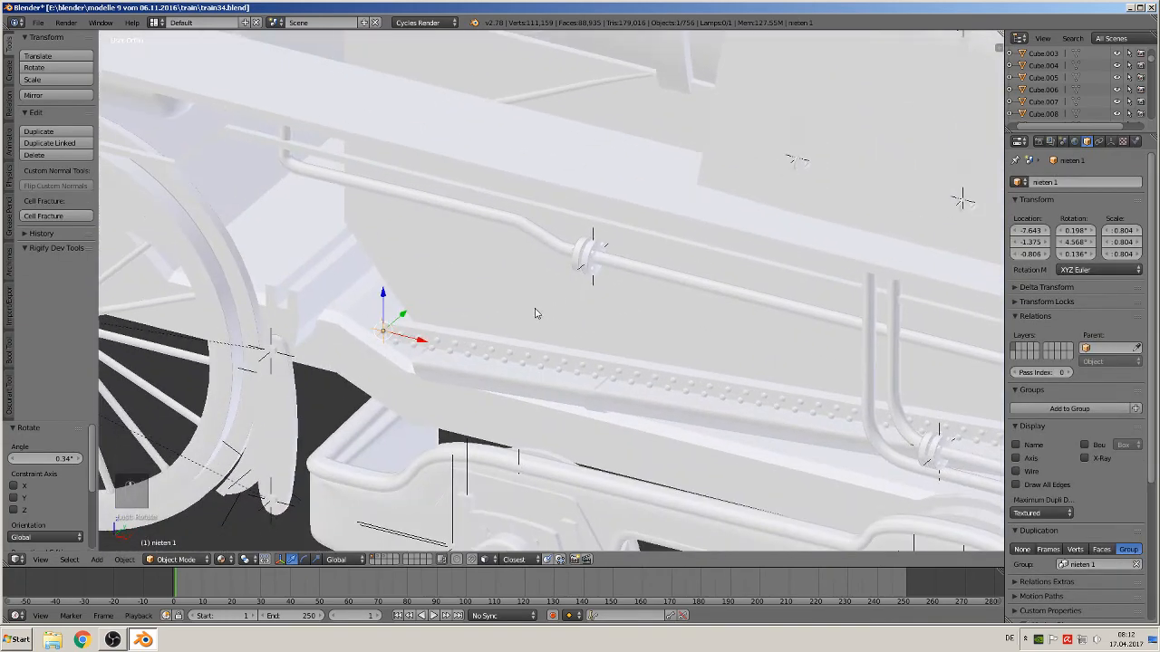
{"action": "scroll", "coordinate": [528, 315], "scroll_direction": "up", "scroll_amount": 4}
{"action": "left_click_drag", "start_coordinate": [231, 357], "coordinate": [238, 350]}
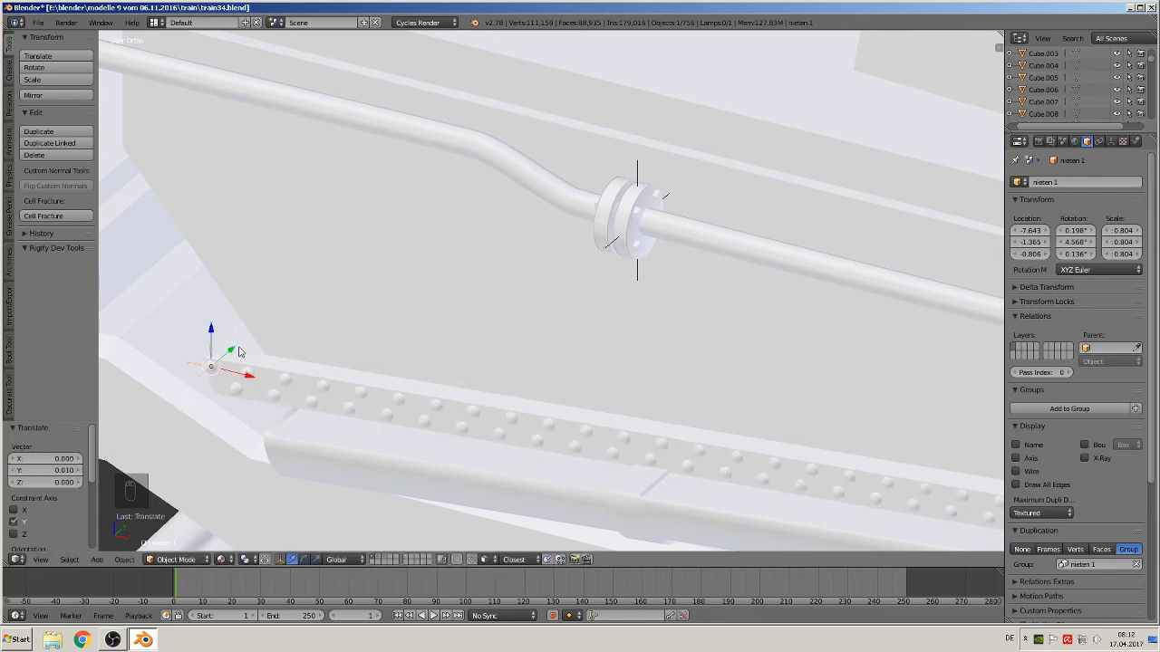
Duplicate the rivet instance and move the copy about -0.62 along Y to the frame's opposite side
{"action": "scroll", "coordinate": [240, 351], "scroll_direction": "down", "scroll_amount": 6}
{"action": "key", "text": "shift+d"}
{"action": "right_click", "coordinate": [454, 362]}
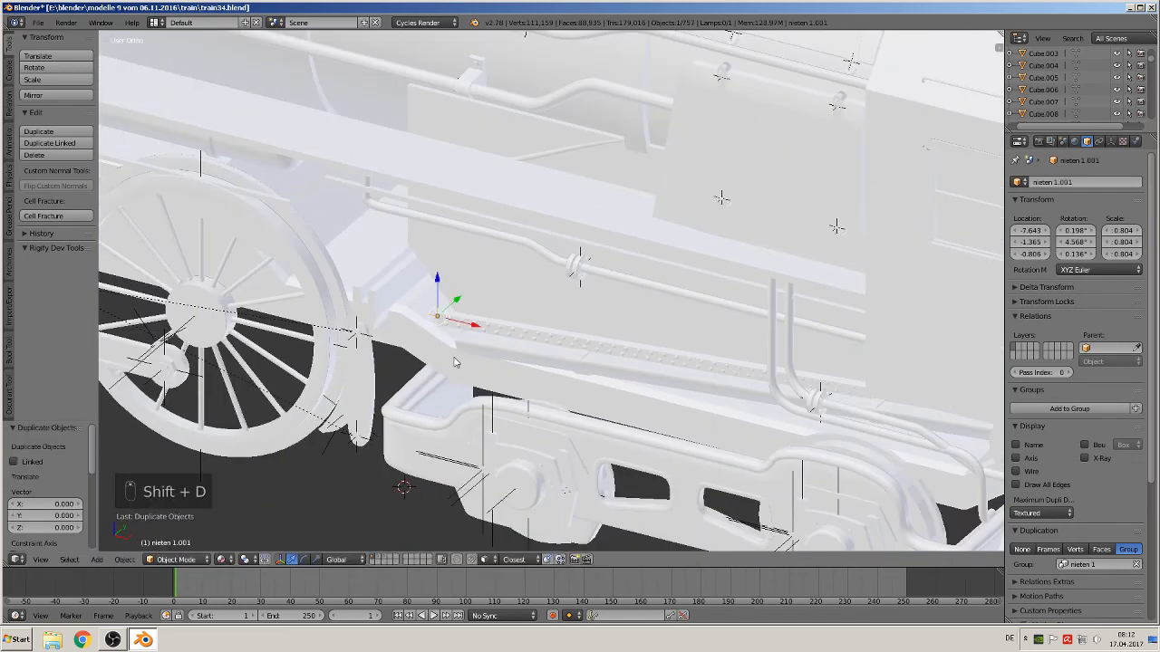
{"action": "scroll", "coordinate": [458, 363], "scroll_direction": "down", "scroll_amount": 5}
{"action": "left_click_drag", "start_coordinate": [513, 293], "coordinate": [898, 175]}
{"action": "middle_click_drag", "start_coordinate": [885, 208], "coordinate": [529, 323]}
{"action": "scroll", "coordinate": [778, 237], "scroll_direction": "up", "scroll_amount": 1}
{"action": "scroll", "coordinate": [528, 324], "scroll_direction": "up", "scroll_amount": 1}
{"action": "left_click_drag", "start_coordinate": [814, 78], "coordinate": [413, 73]}
{"action": "middle_click_drag", "start_coordinate": [464, 140], "coordinate": [591, 333], "text": "shift"}
{"action": "middle_click_drag", "start_coordinate": [591, 333], "coordinate": [661, 371]}
{"action": "scroll", "coordinate": [715, 341], "scroll_direction": "up", "scroll_amount": 2}
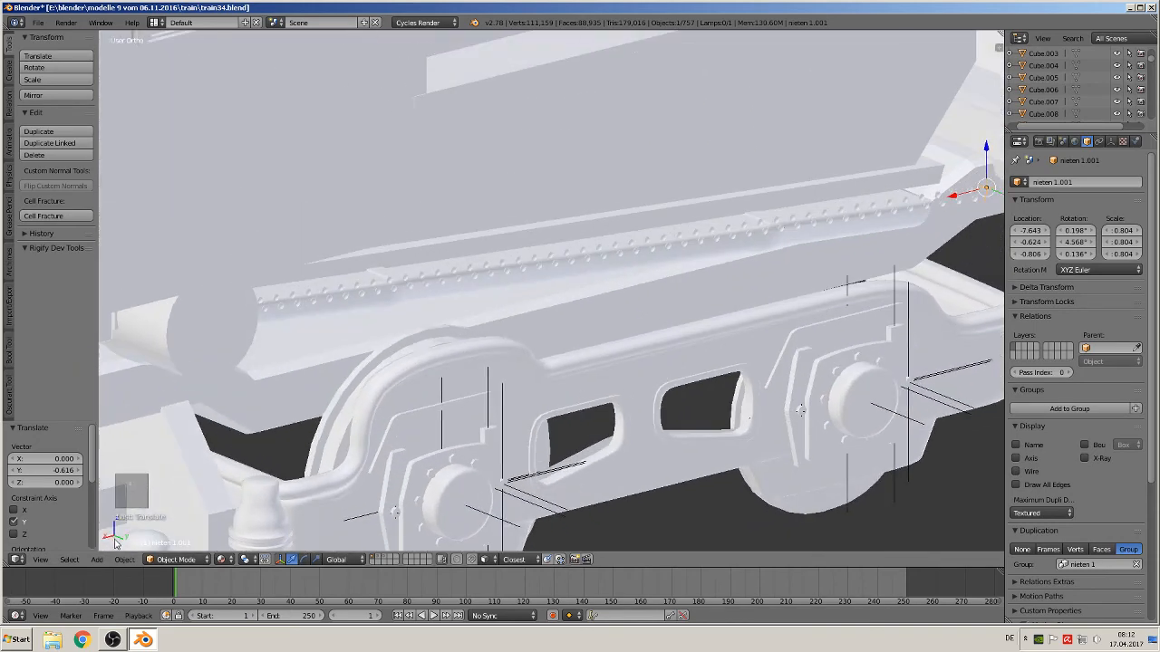
Mirror the duplicated rivet instance along the global Y axis
{"action": "left_click", "coordinate": [132, 563]}
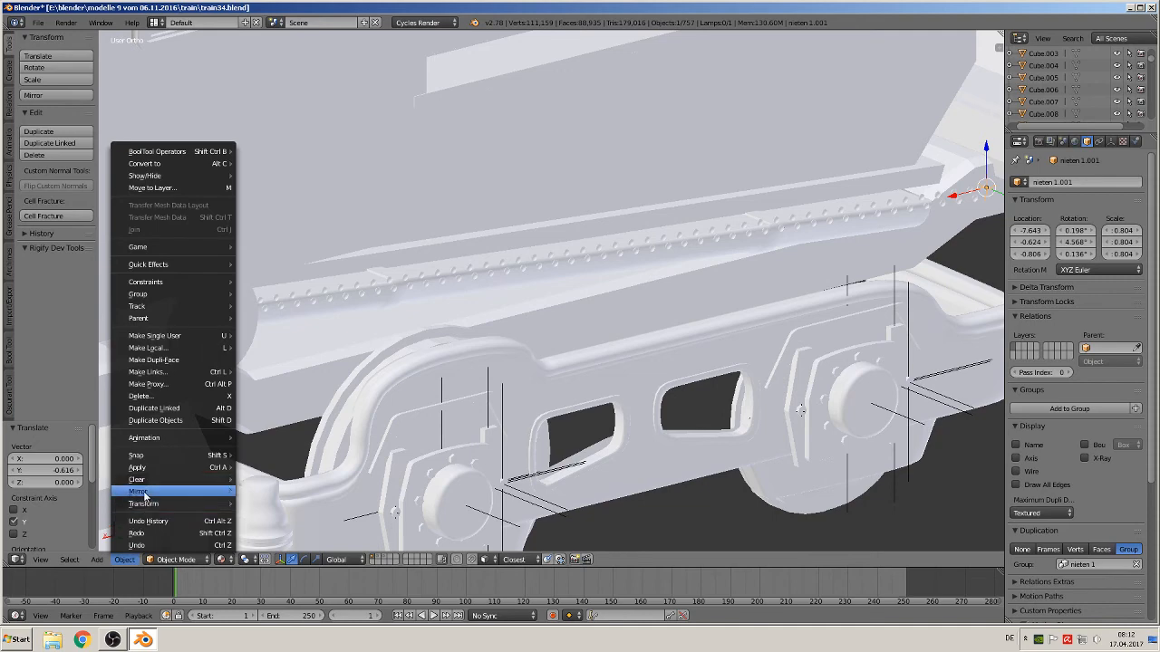
{"action": "mouse_move", "coordinate": [150, 491]}
{"action": "left_click", "coordinate": [278, 492]}
{"action": "key", "text": "y"}
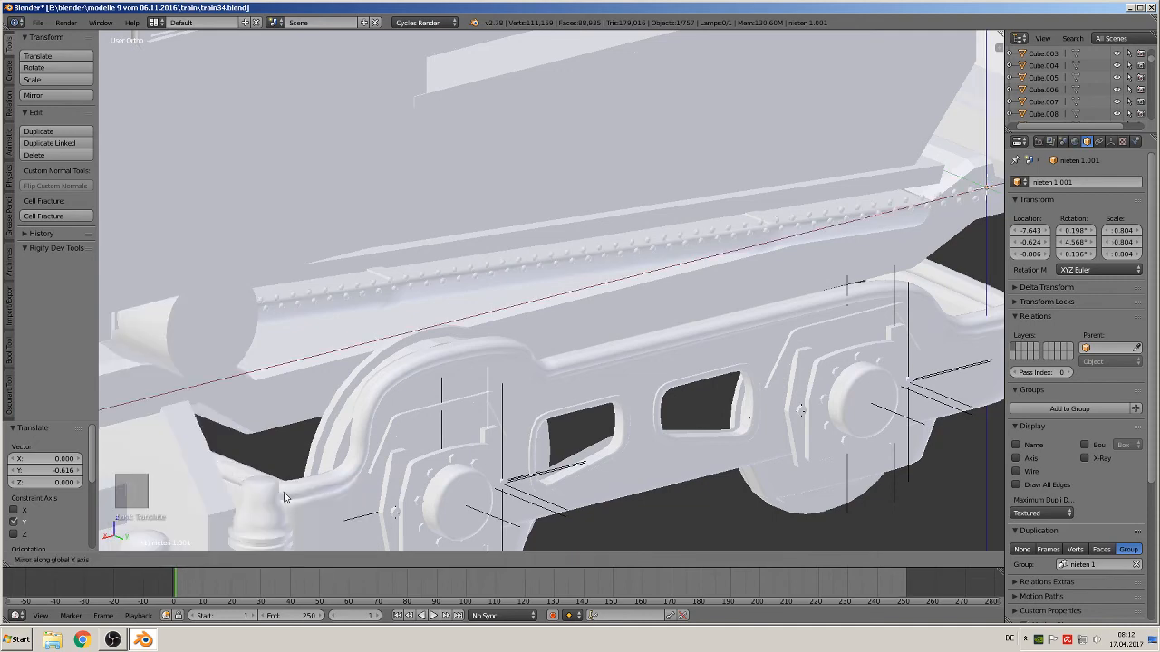
{"action": "left_click", "coordinate": [283, 498]}
Move the mirrored rivet instance about -0.085 along Y to sit on the frame
{"action": "scroll", "coordinate": [409, 383], "scroll_direction": "up", "scroll_amount": 6}
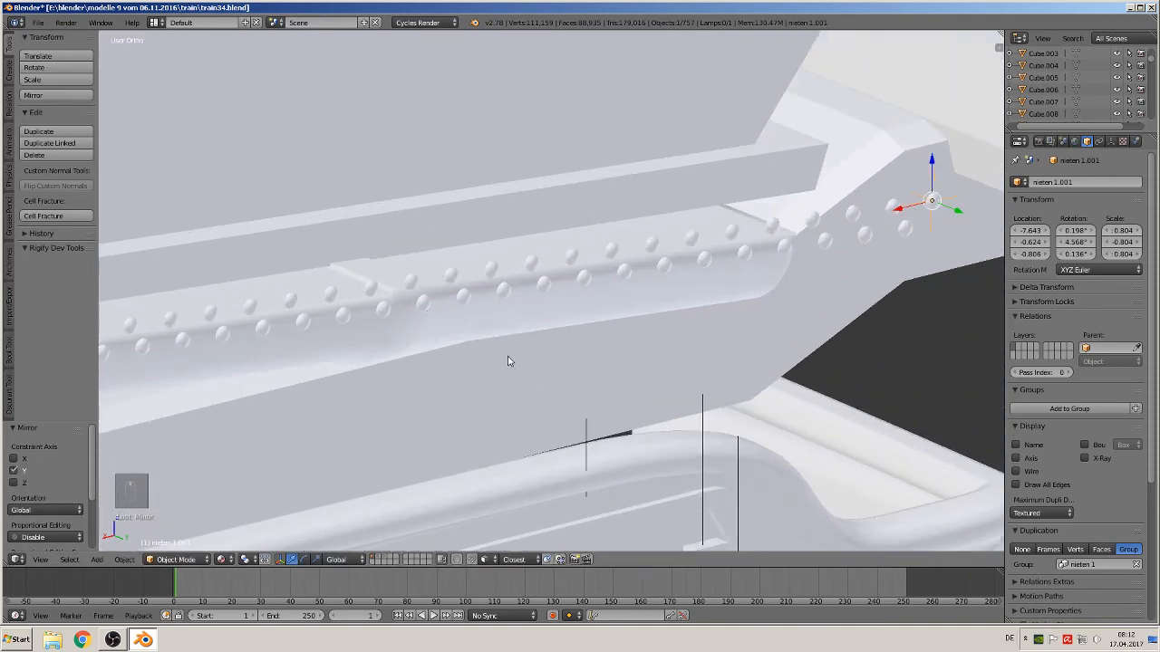
{"action": "middle_click_drag", "start_coordinate": [508, 361], "coordinate": [270, 400], "text": "shift"}
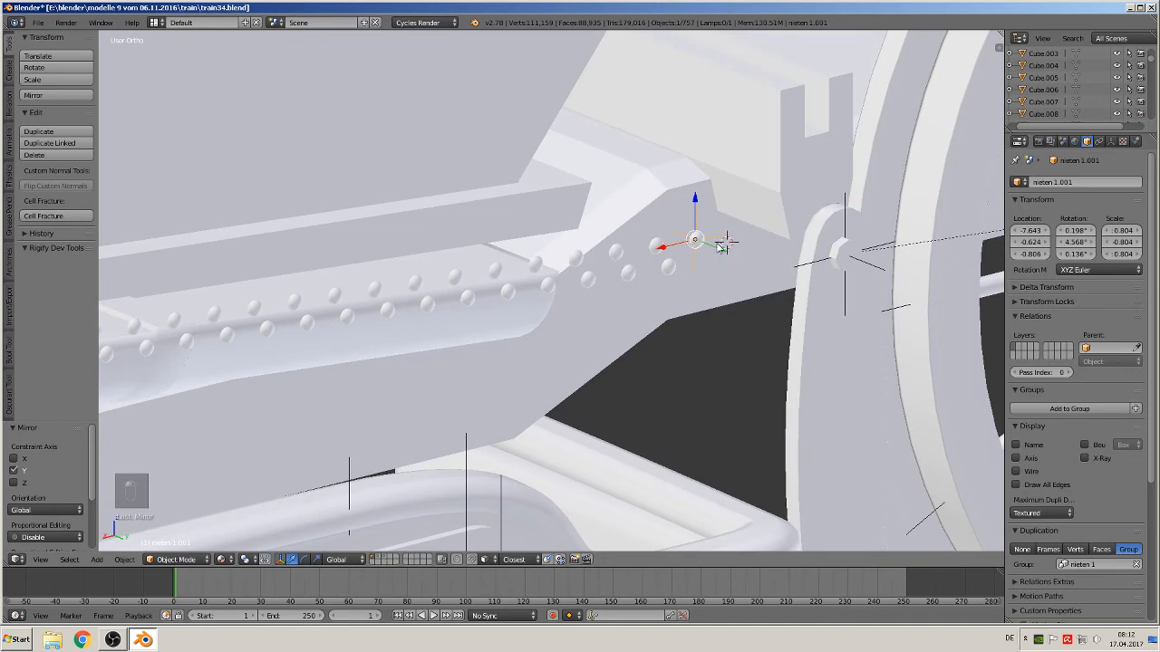
{"action": "key", "text": "g"}
{"action": "key", "text": "y"}
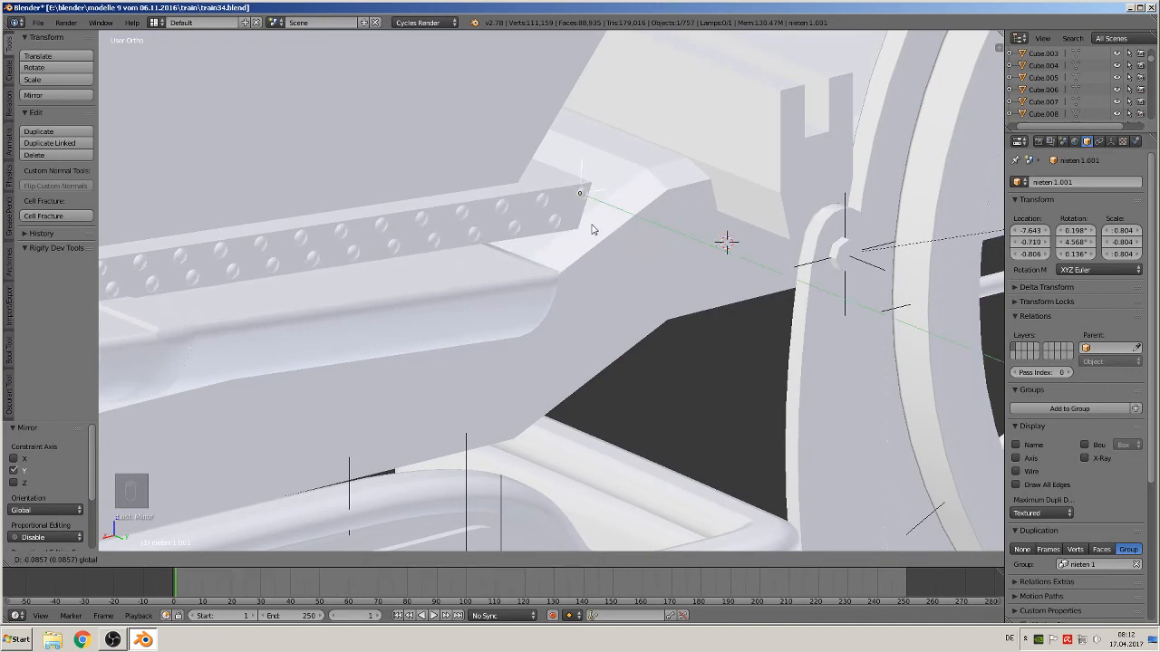
{"action": "left_click", "coordinate": [591, 229]}
{"action": "middle_click_drag", "start_coordinate": [592, 229], "coordinate": [554, 272]}
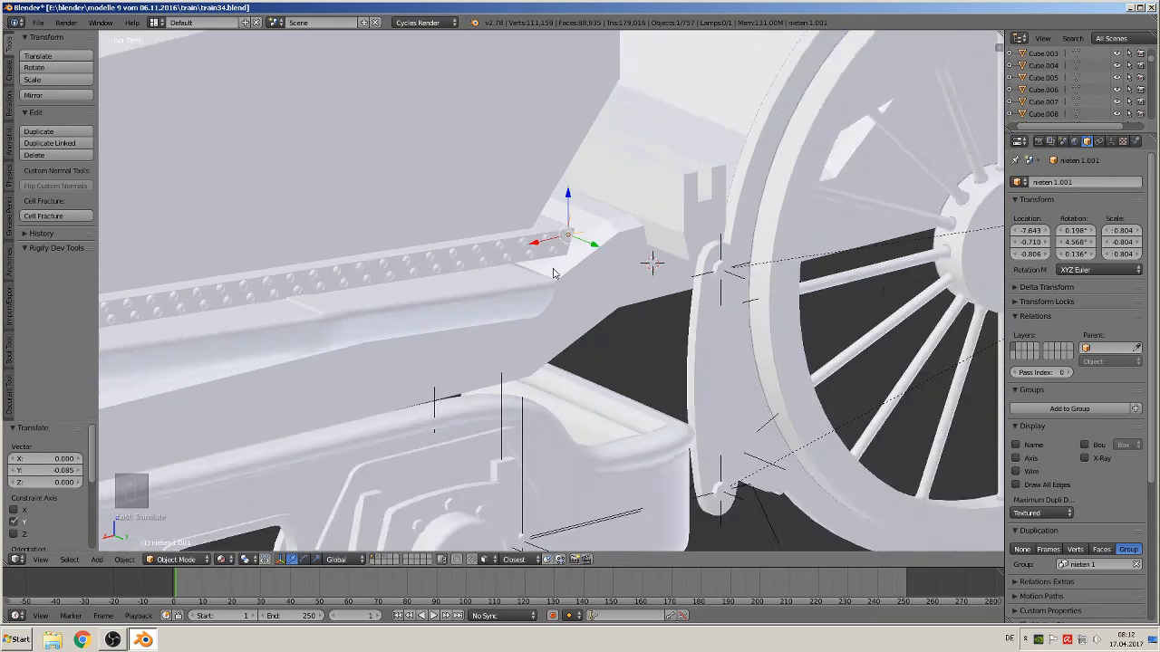
Deselect everything and save the file as train35.blend
{"action": "scroll", "coordinate": [554, 273], "scroll_direction": "down", "scroll_amount": 10}
{"action": "key", "text": "a"}
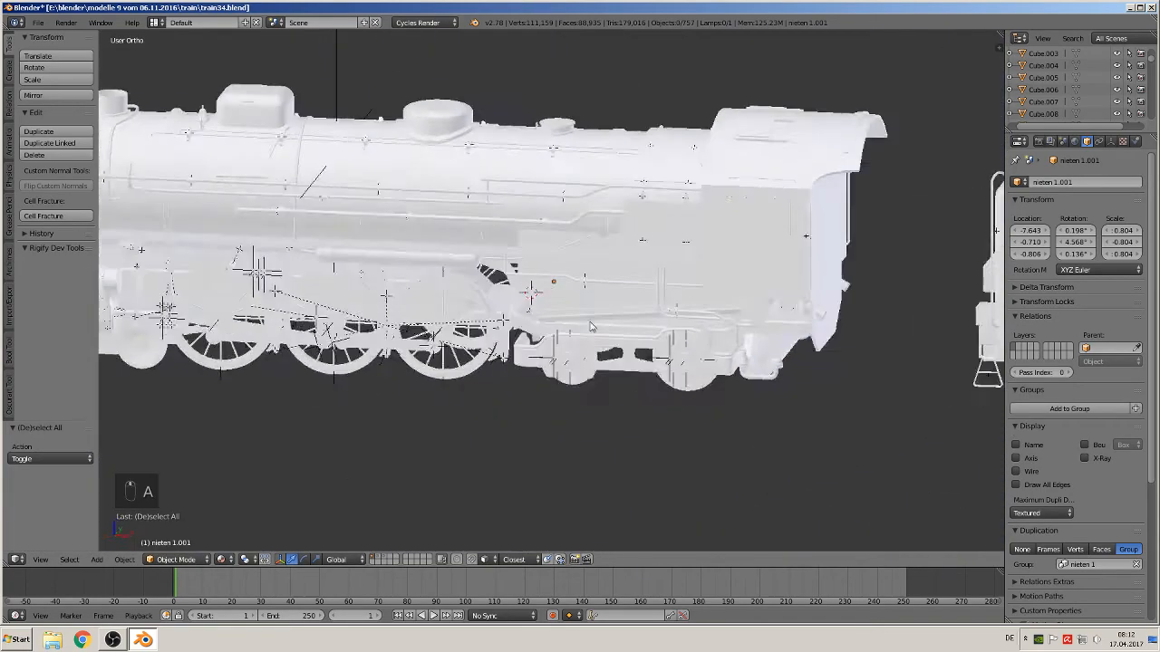
{"action": "middle_click_drag", "start_coordinate": [590, 326], "coordinate": [604, 314]}
{"action": "left_click", "coordinate": [38, 21]}
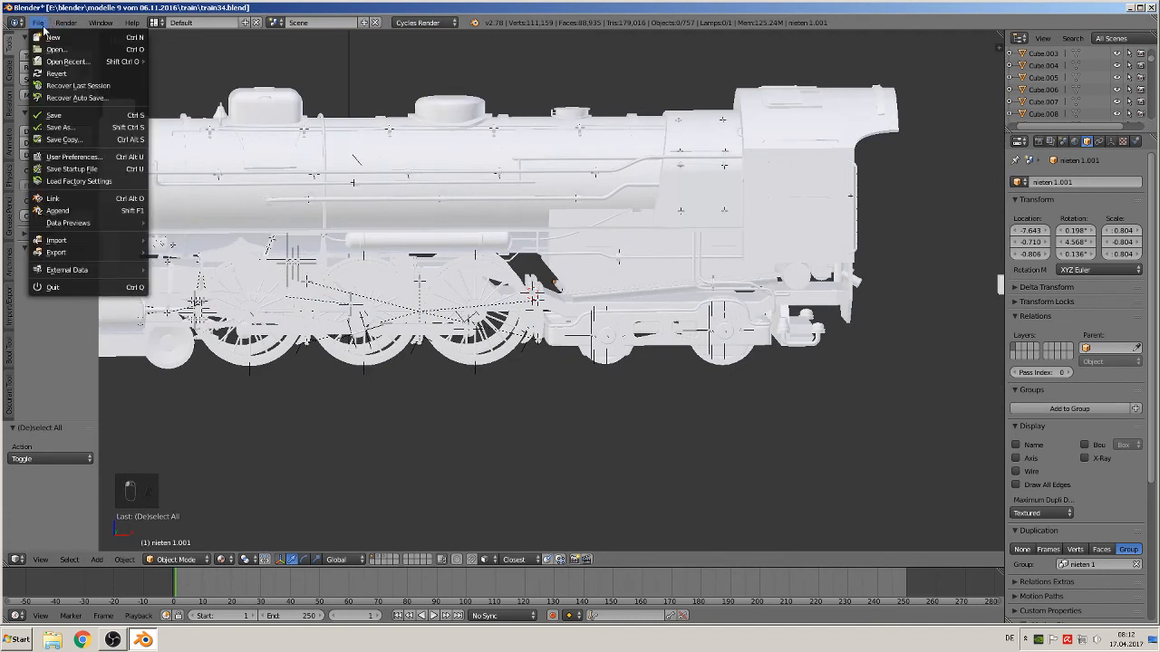
{"action": "left_click", "coordinate": [55, 127]}
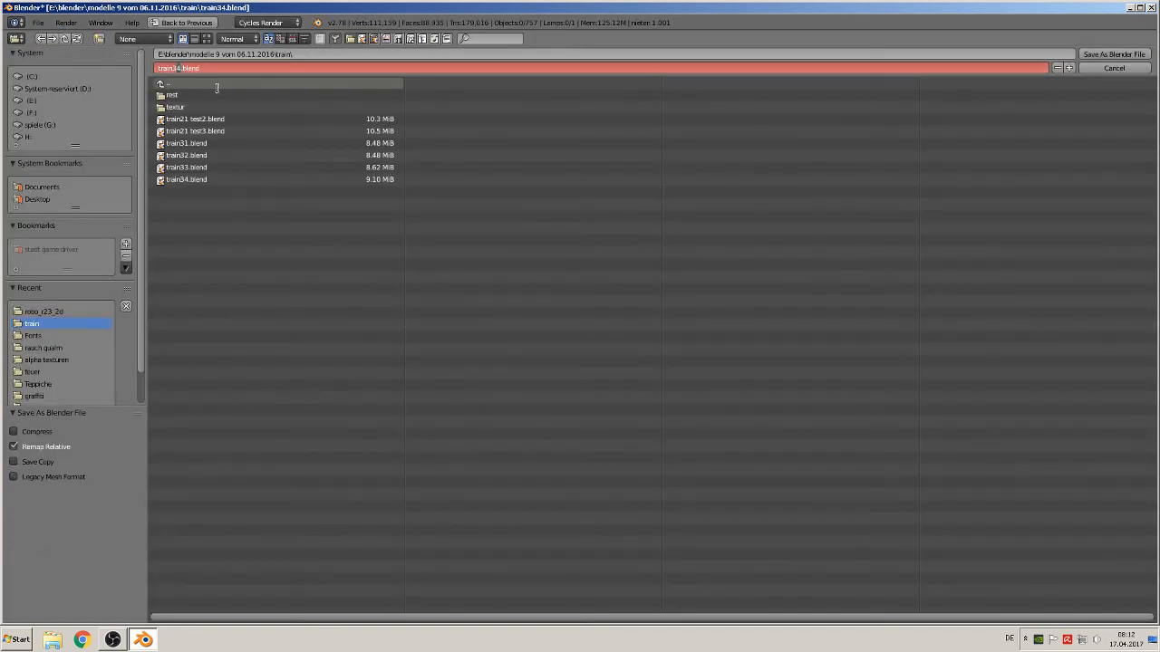
{"action": "left_click", "coordinate": [1113, 56]}
Examine the reference photos of the tender's riveted panels in front view
{"action": "key", "text": "KP_1"}
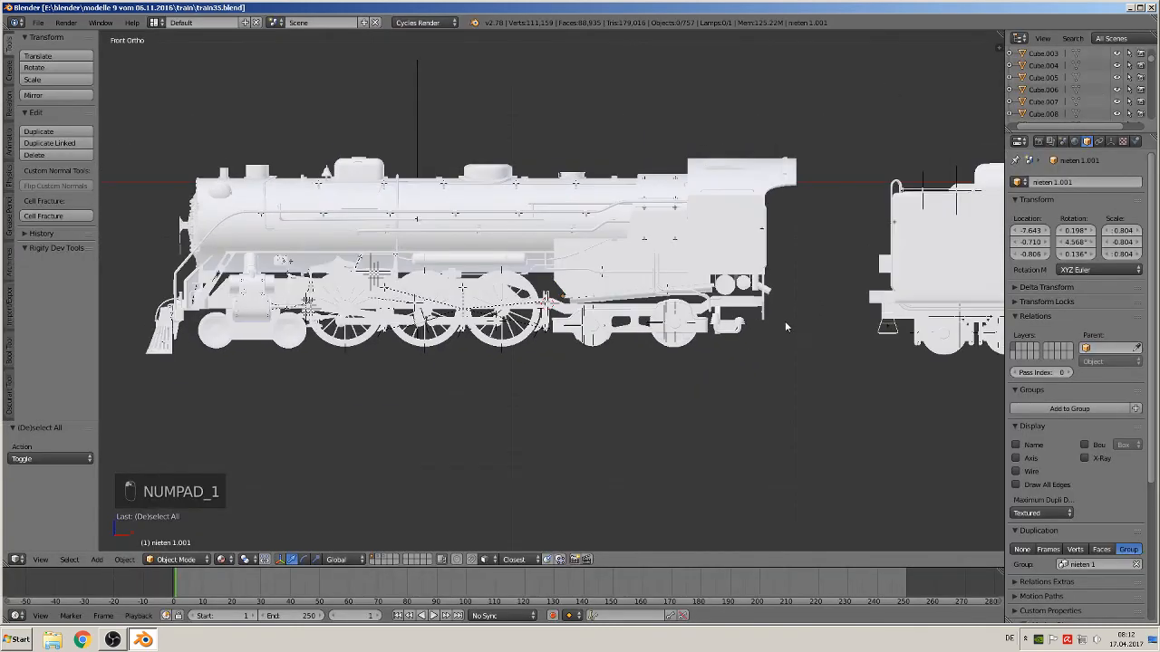
{"action": "scroll", "coordinate": [816, 331], "scroll_direction": "down", "scroll_amount": 3}
{"action": "scroll", "coordinate": [906, 337], "scroll_direction": "down", "scroll_amount": 5, "text": "ctrl"}
{"action": "scroll", "coordinate": [855, 391], "scroll_direction": "up", "scroll_amount": 6}
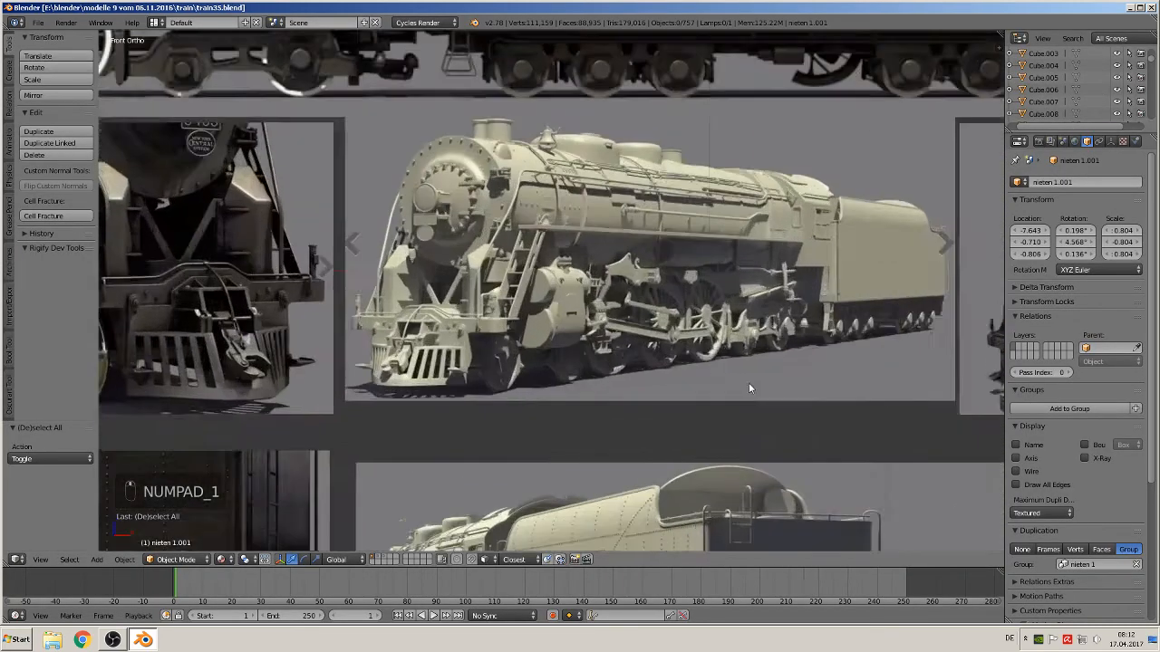
{"action": "scroll", "coordinate": [748, 384], "scroll_direction": "up", "scroll_amount": 4}
{"action": "middle_click_drag", "start_coordinate": [562, 204], "coordinate": [507, 352], "text": "shift"}
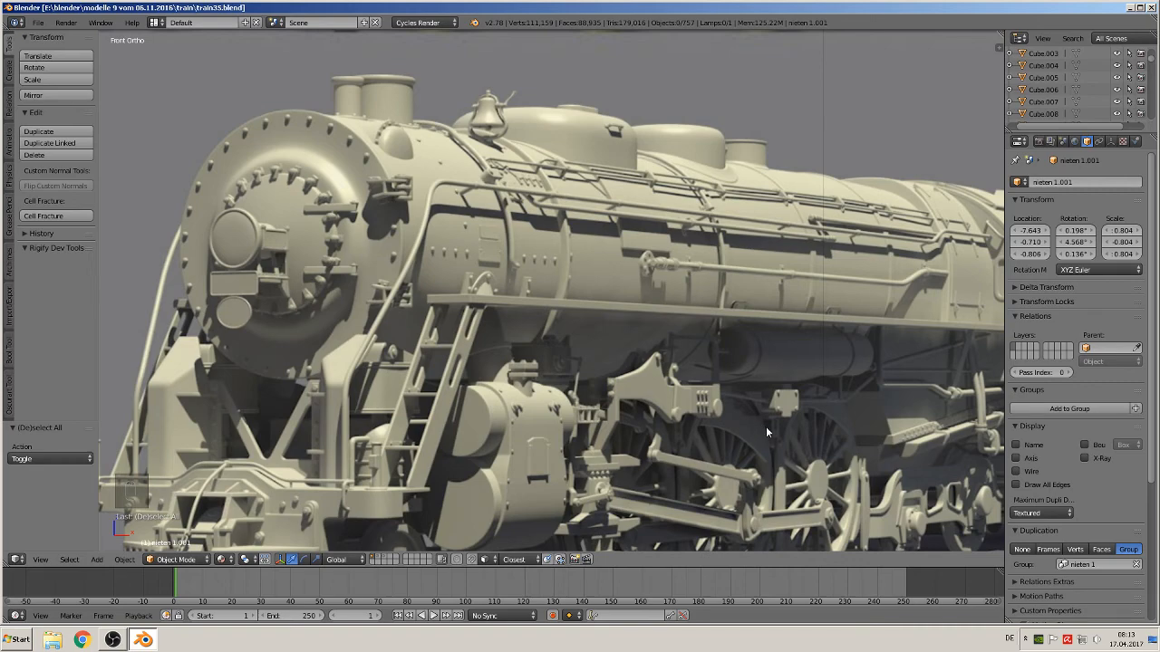
{"action": "scroll", "coordinate": [956, 473], "scroll_direction": "down", "scroll_amount": 5}
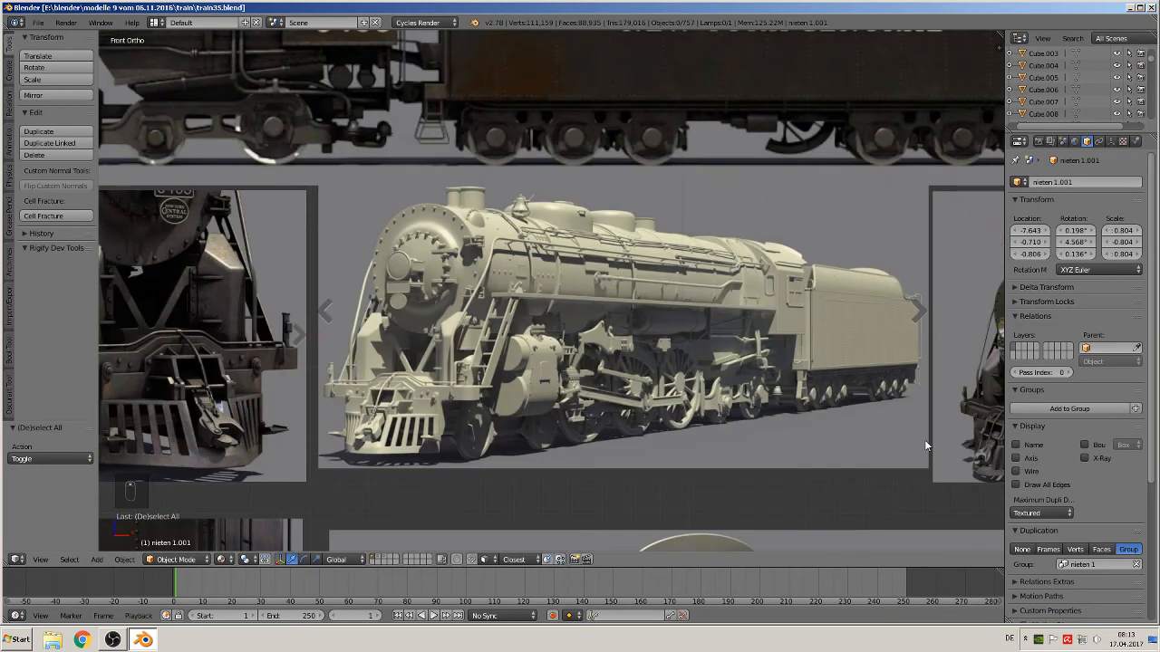
{"action": "scroll", "coordinate": [851, 414], "scroll_direction": "down", "scroll_amount": 3}
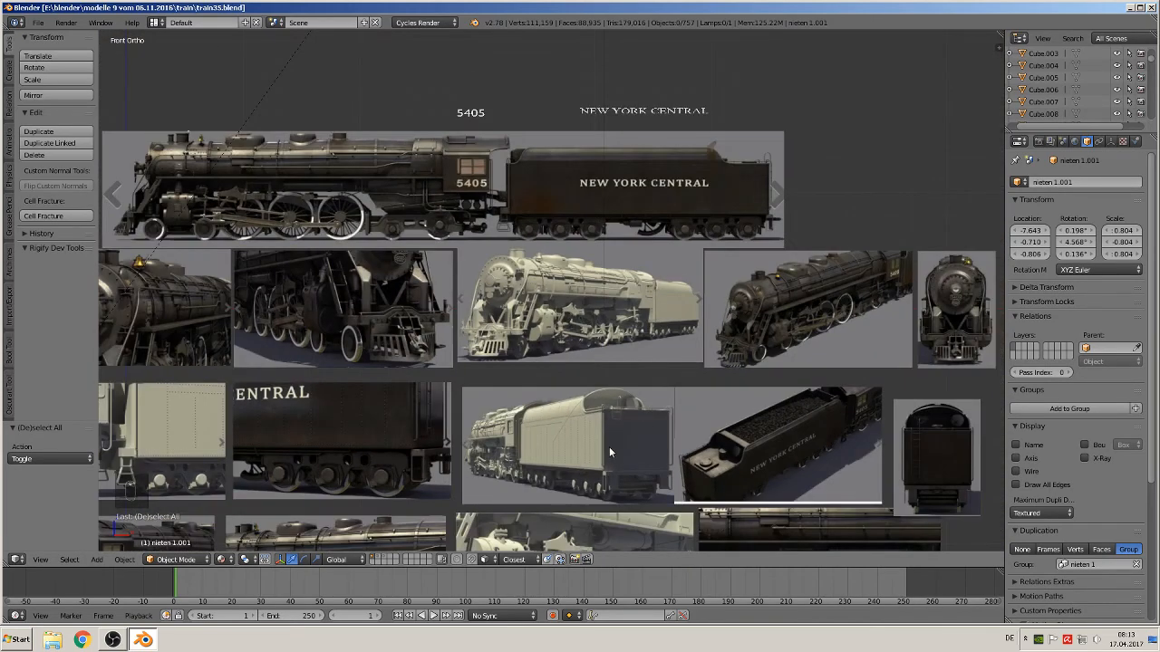
{"action": "scroll", "coordinate": [597, 437], "scroll_direction": "down", "scroll_amount": 2}
{"action": "scroll", "coordinate": [511, 426], "scroll_direction": "up", "scroll_amount": 1}
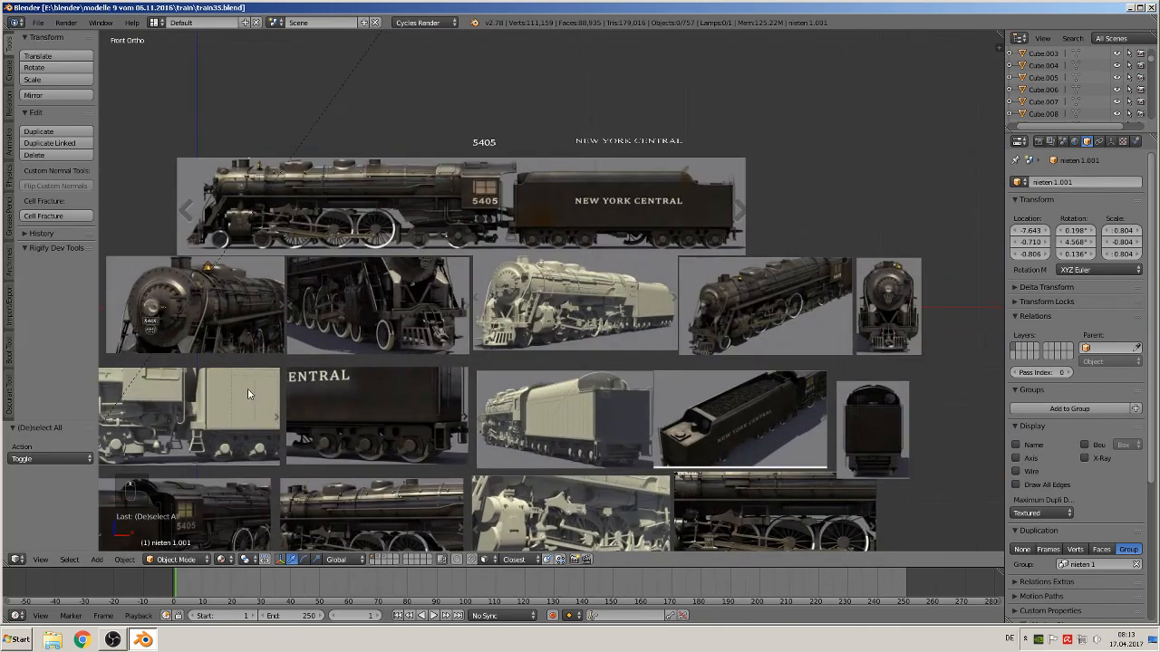
{"action": "middle_click_drag", "start_coordinate": [322, 388], "coordinate": [802, 264], "text": "shift"}
{"action": "scroll", "coordinate": [749, 274], "scroll_direction": "up", "scroll_amount": 7}
{"action": "middle_click_drag", "start_coordinate": [858, 339], "coordinate": [314, 303], "text": "shift"}
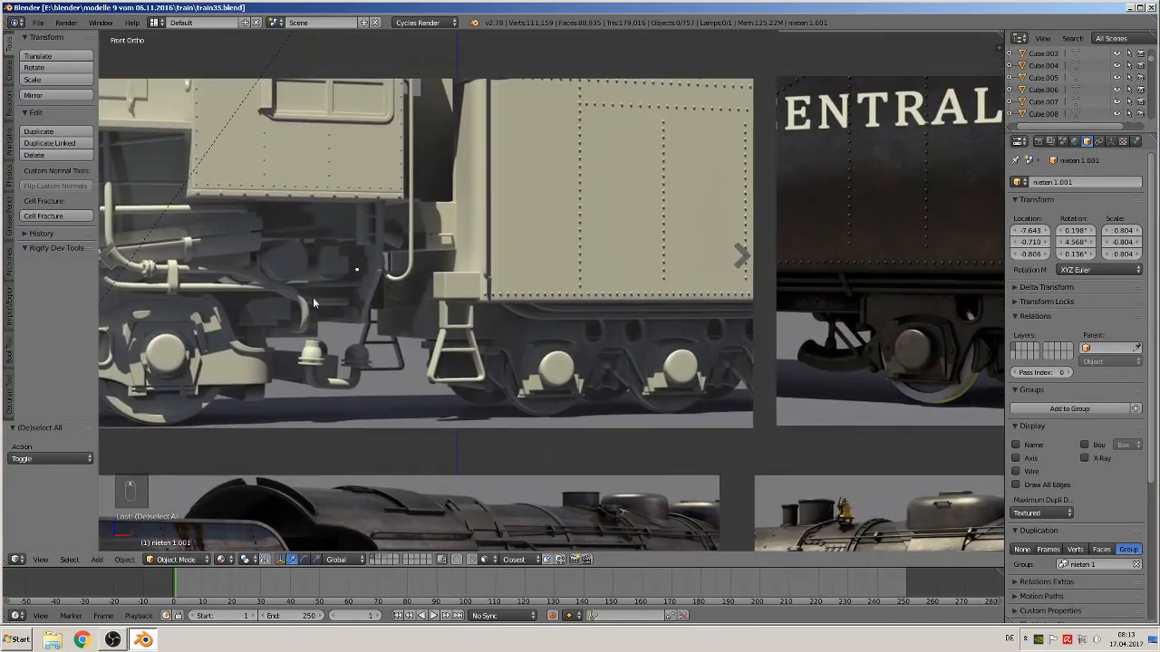
{"action": "scroll", "coordinate": [645, 329], "scroll_direction": "up", "scroll_amount": 6}
{"action": "scroll", "coordinate": [627, 334], "scroll_direction": "down", "scroll_amount": 5}
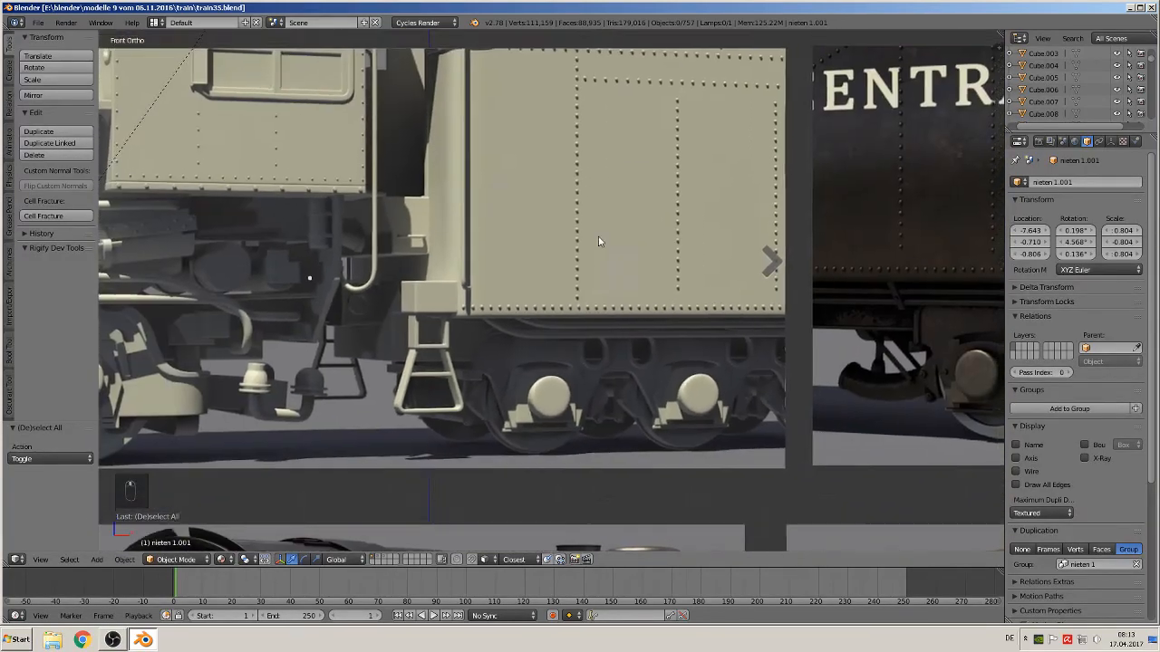
{"action": "middle_click_drag", "start_coordinate": [613, 229], "coordinate": [700, 374], "text": "shift"}
{"action": "middle_click_drag", "start_coordinate": [367, 336], "coordinate": [658, 333], "text": "shift"}
{"action": "scroll", "coordinate": [640, 337], "scroll_direction": "up", "scroll_amount": 4}
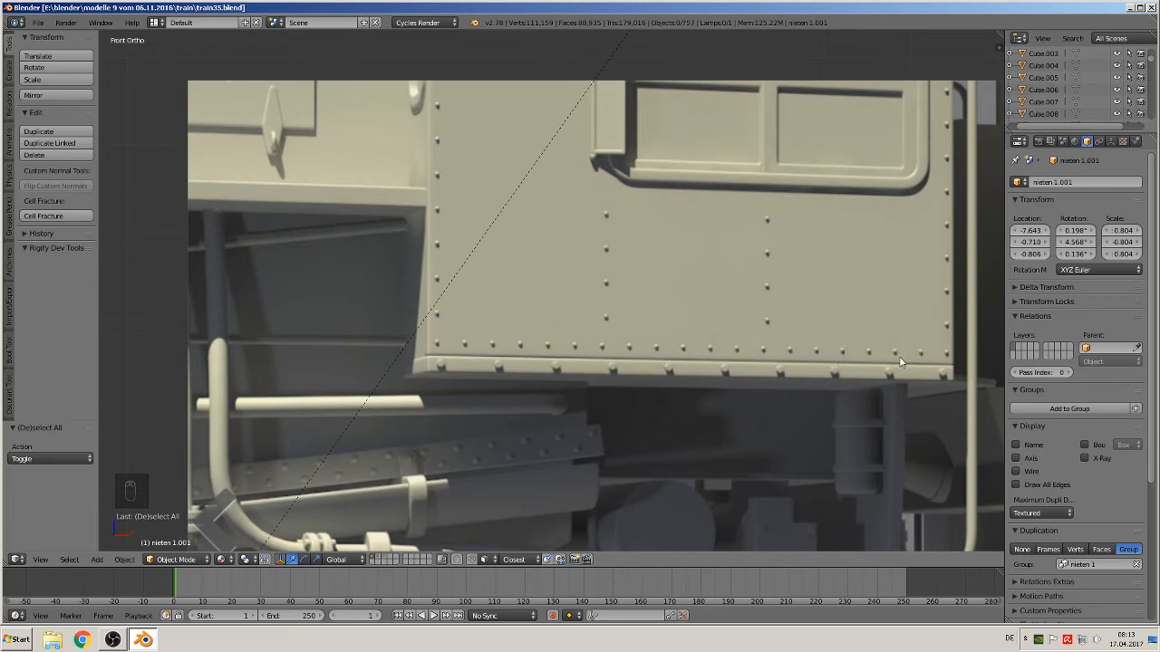
{"action": "scroll", "coordinate": [754, 401], "scroll_direction": "down", "scroll_amount": 3}
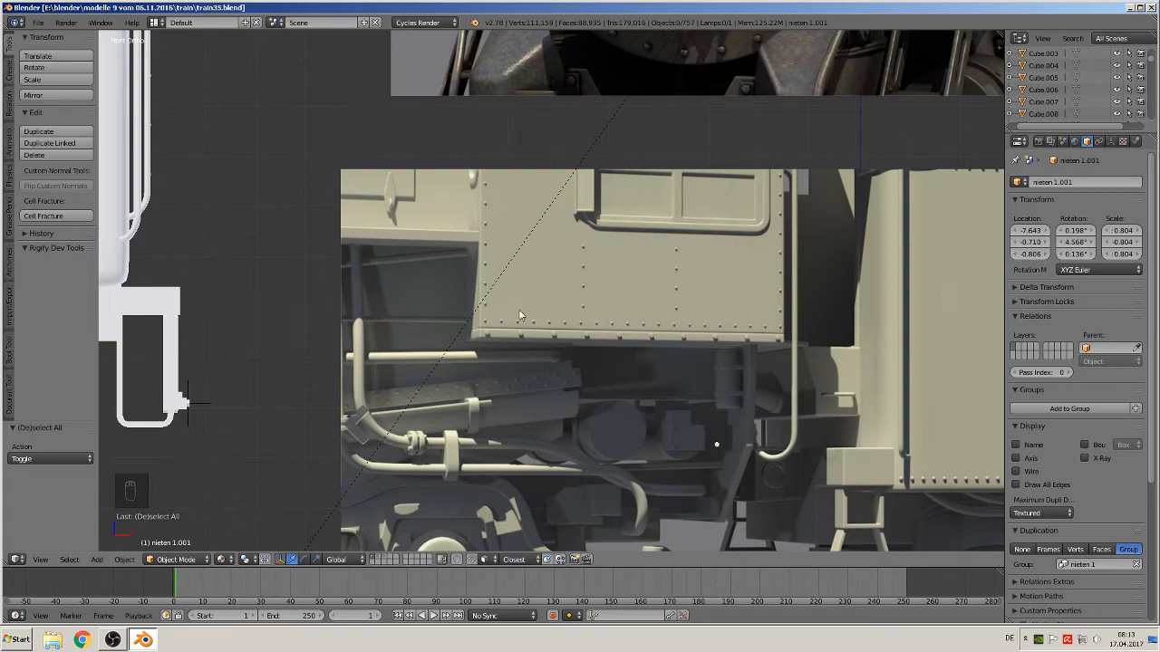
{"action": "scroll", "coordinate": [510, 321], "scroll_direction": "down", "scroll_amount": 8}
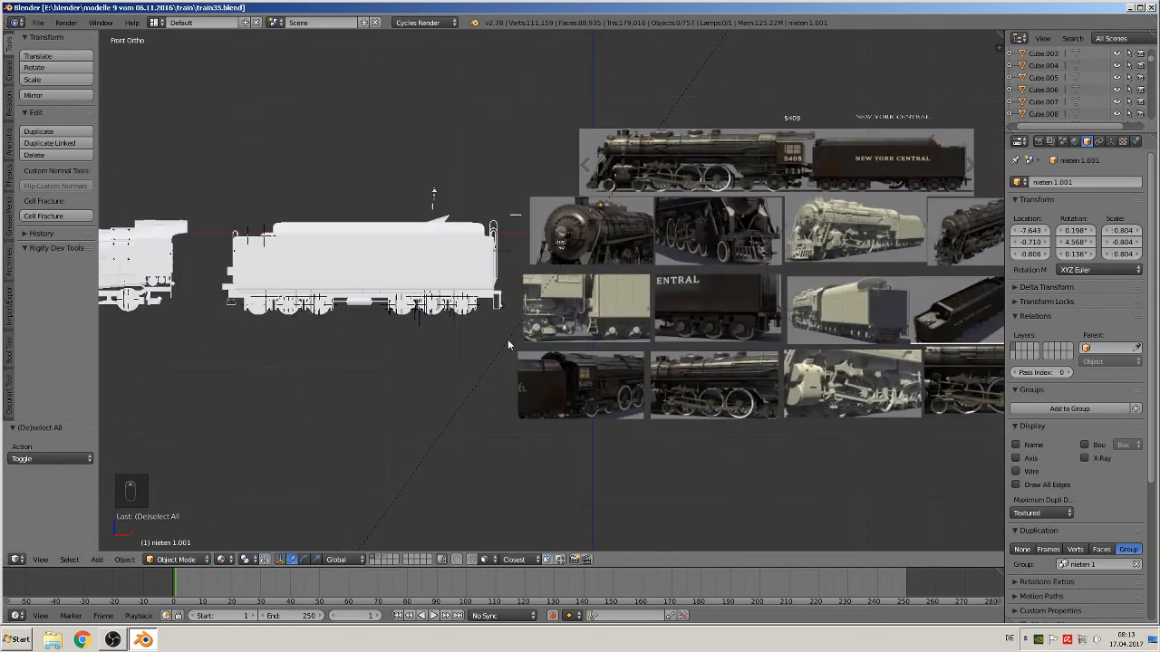
Duplicate the arrayed rivet sphere and move the copy about -0.633 down along Z
{"action": "left_click", "coordinate": [380, 559]}
{"action": "scroll", "coordinate": [587, 354], "scroll_direction": "up", "scroll_amount": 6}
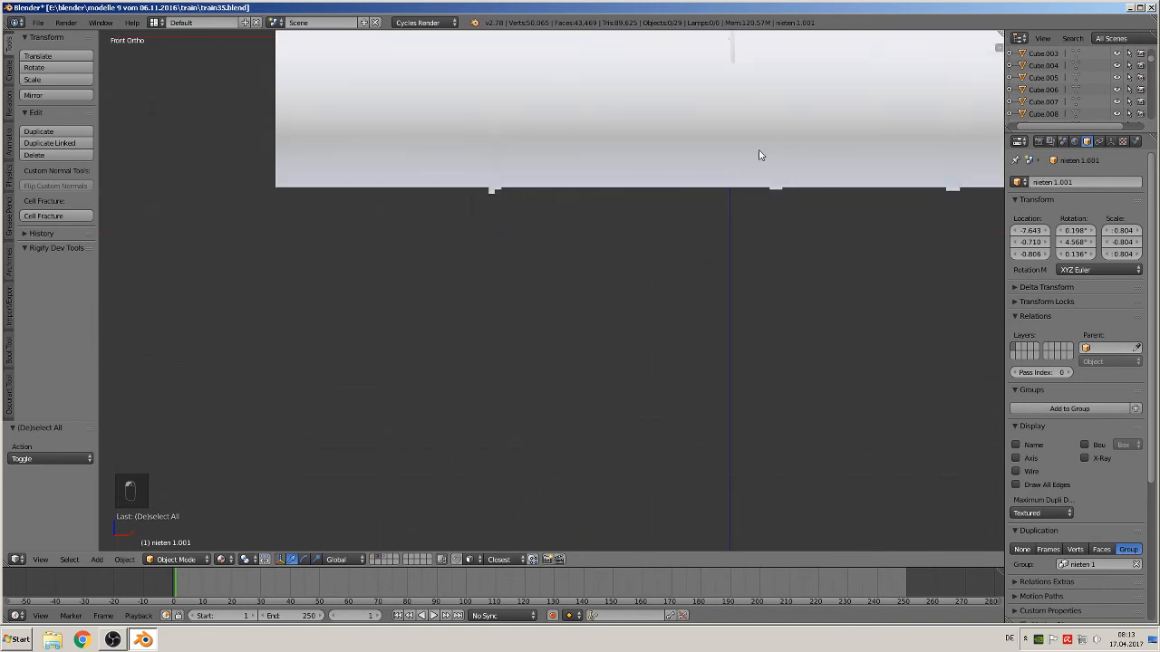
{"action": "key", "text": "z"}
{"action": "scroll", "coordinate": [536, 353], "scroll_direction": "down", "scroll_amount": 3}
{"action": "scroll", "coordinate": [659, 327], "scroll_direction": "up", "scroll_amount": 3}
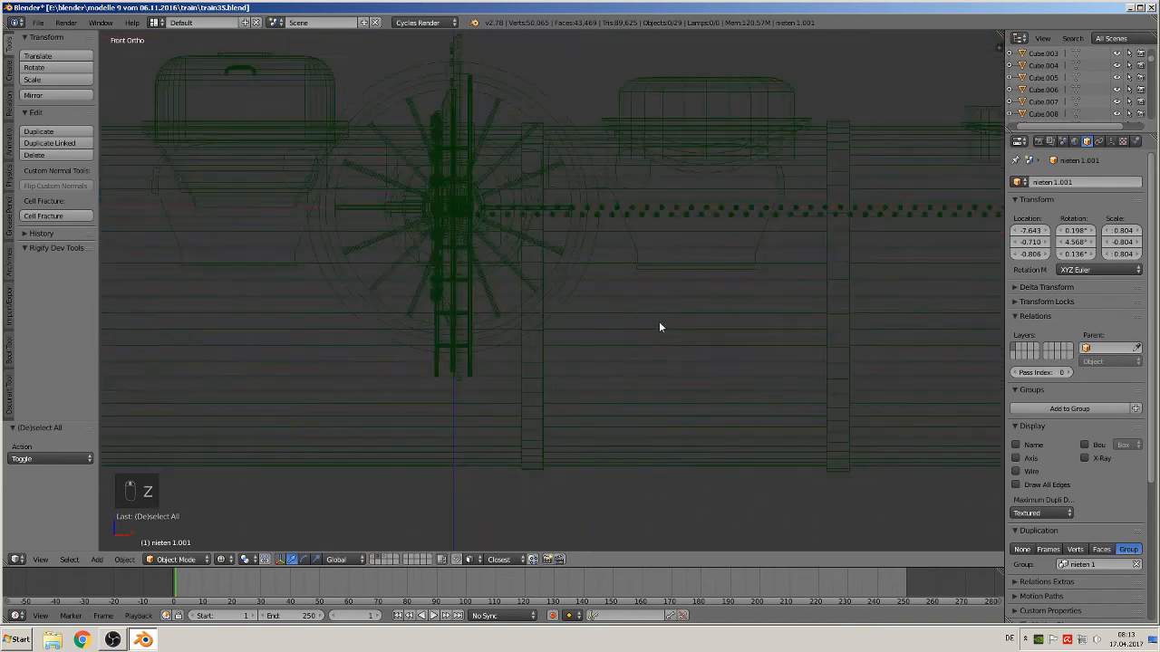
{"action": "right_click", "coordinate": [752, 214]}
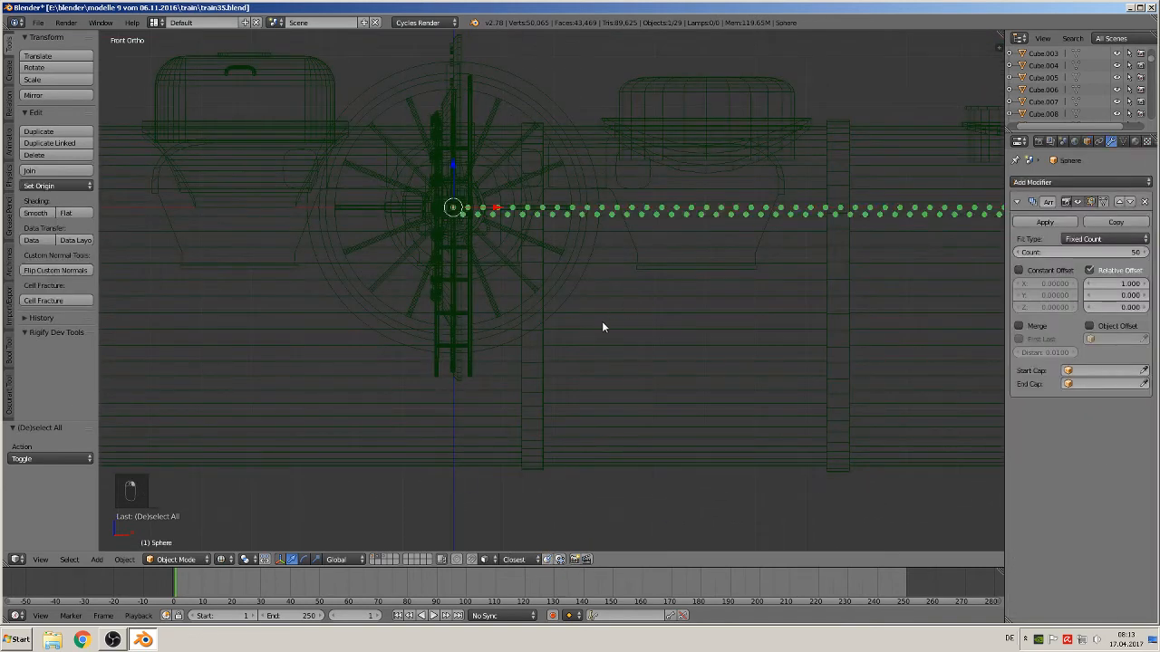
{"action": "key", "text": "shift+d"}
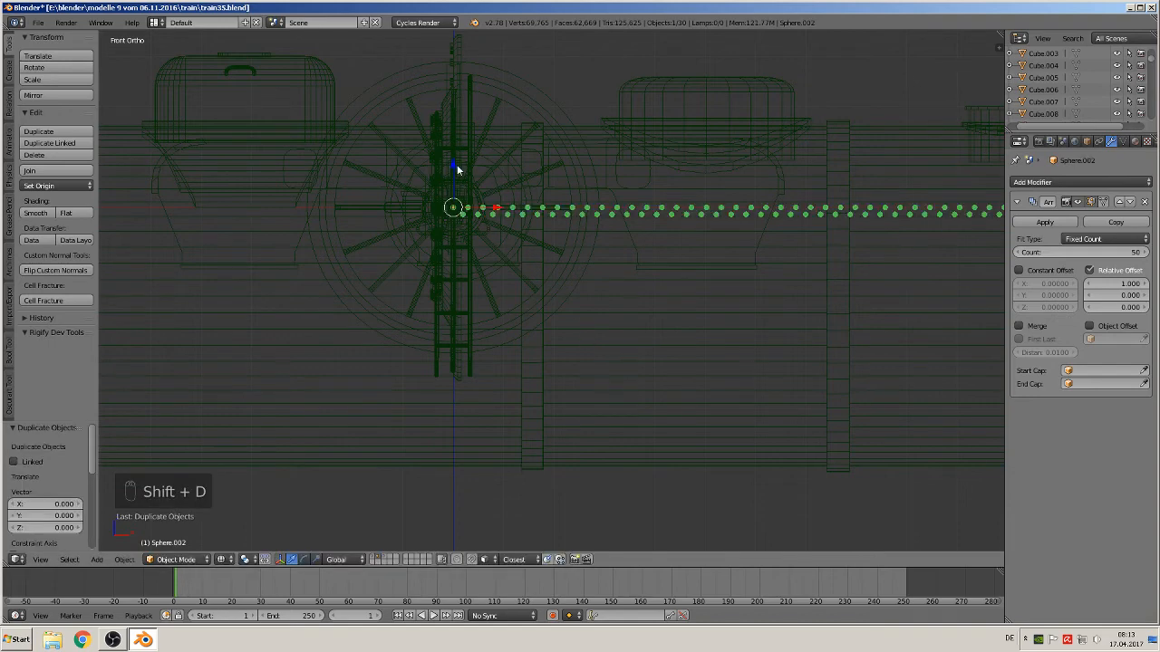
{"action": "left_click", "coordinate": [462, 486]}
{"action": "middle_click_drag", "start_coordinate": [478, 478], "coordinate": [484, 344], "text": "shift"}
{"action": "scroll", "coordinate": [490, 354], "scroll_direction": "up", "scroll_amount": 3}
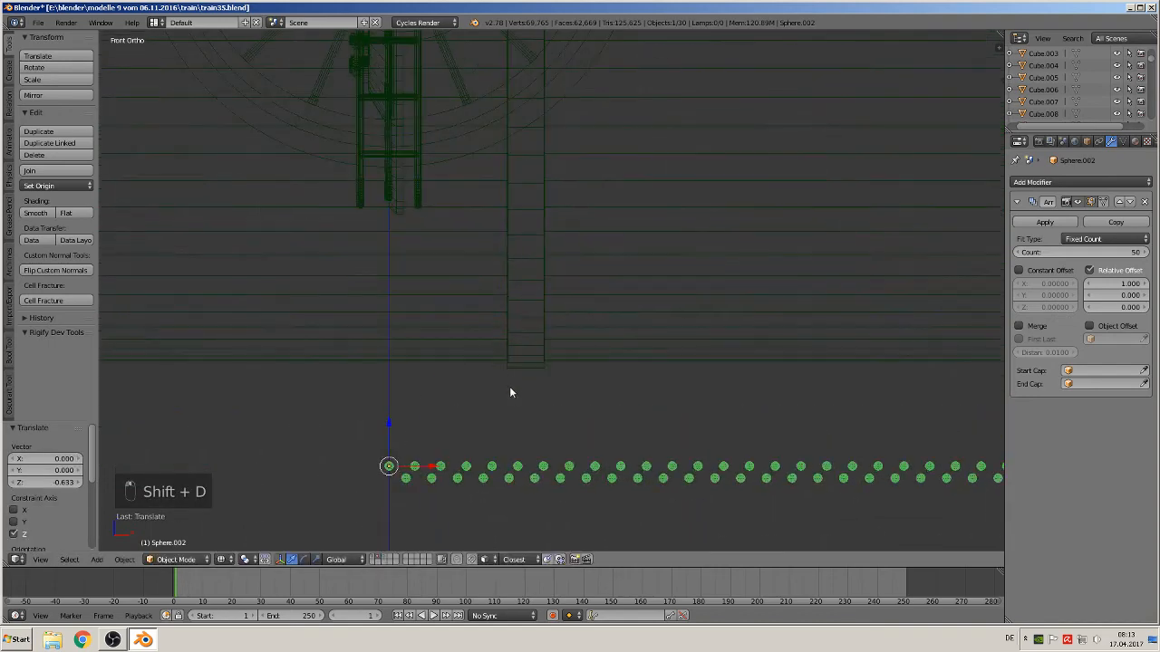
Set the copy's array count to 20 and remove the copy from the nieten 1 group
{"action": "left_click", "coordinate": [1100, 253]}
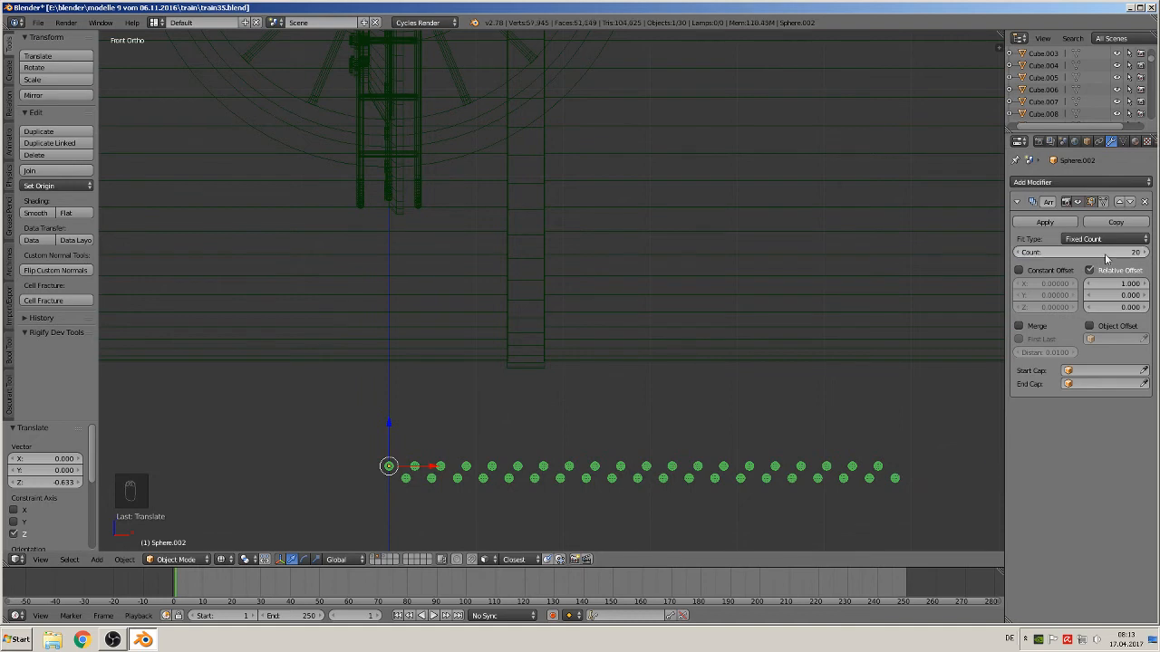
{"action": "key", "text": "Return"}
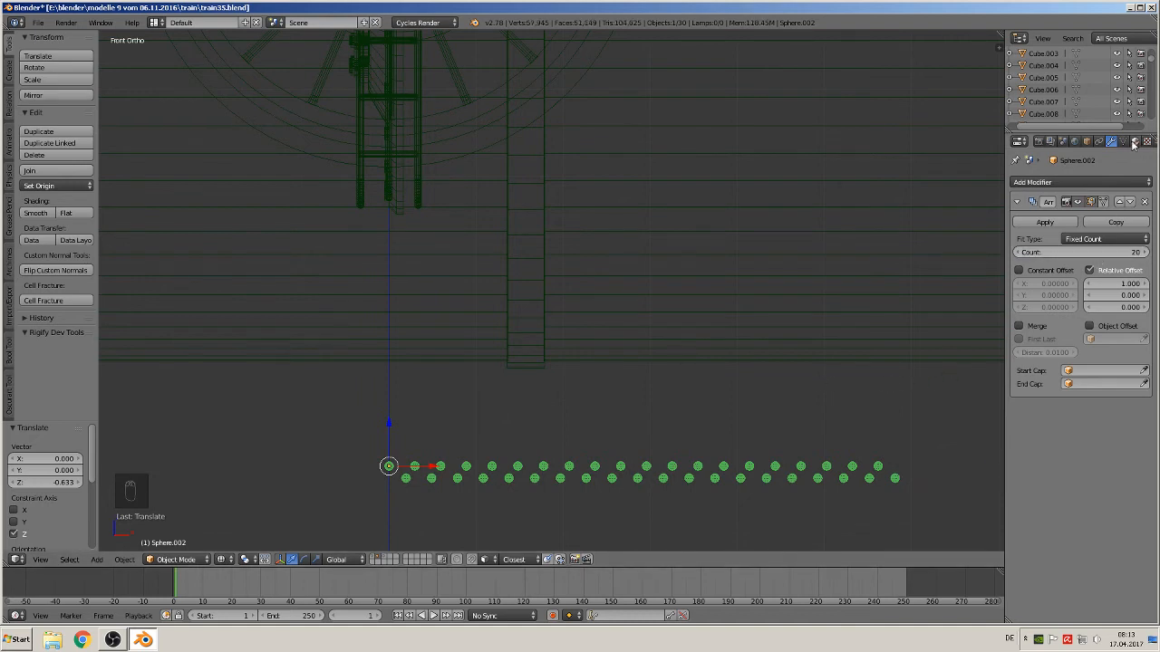
{"action": "left_click", "coordinate": [1086, 142]}
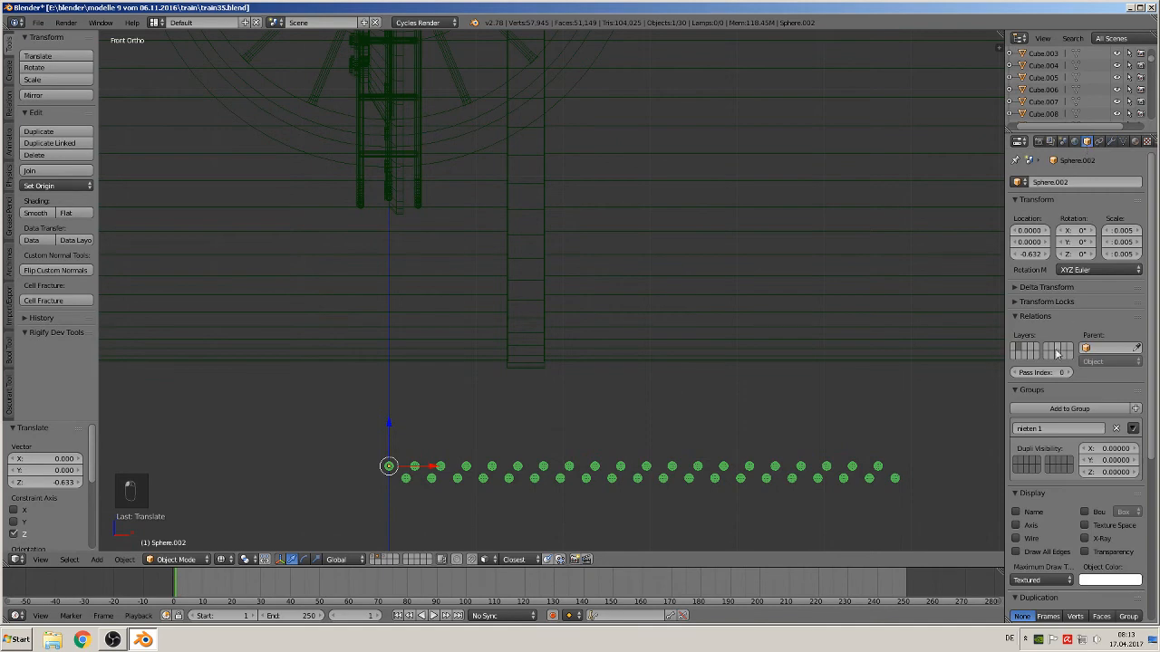
{"action": "left_click", "coordinate": [1117, 429]}
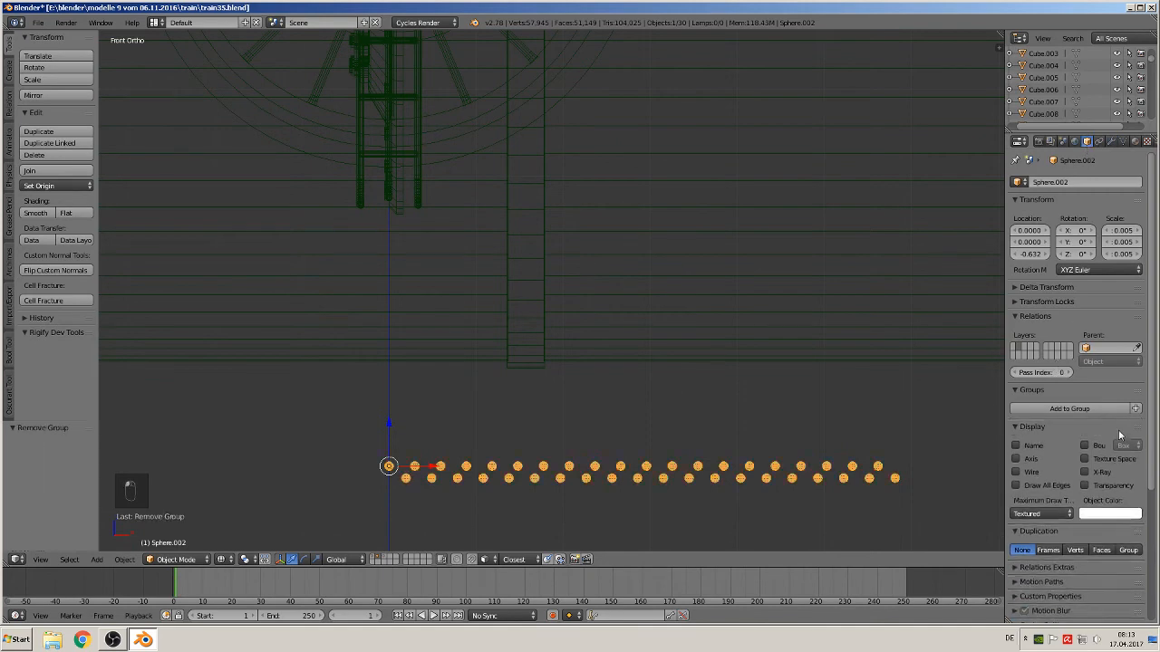
In Edit Mode, delete the selected offset sphere's vertices from the copy's mesh
{"action": "key", "text": "Tab"}
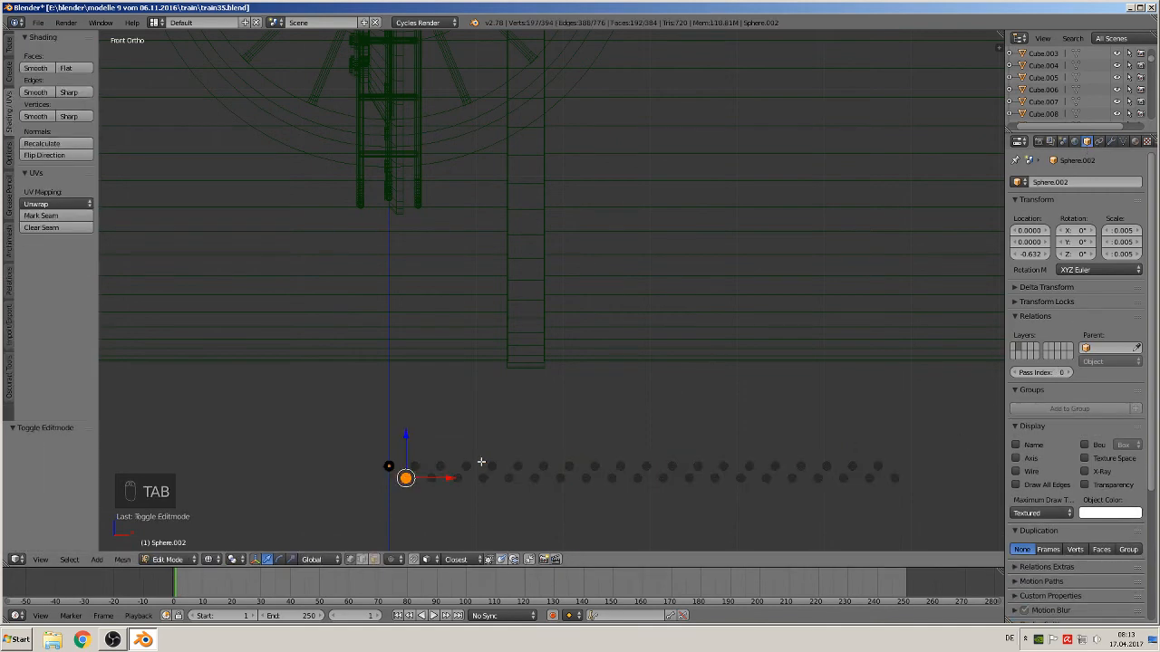
{"action": "key", "text": "x"}
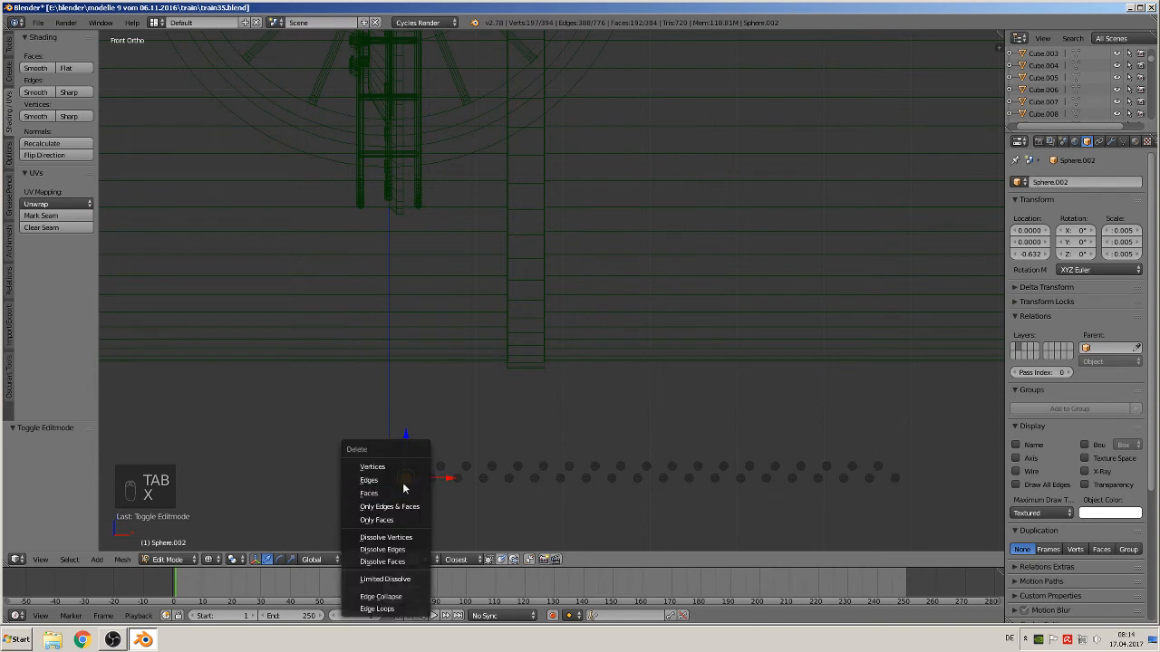
{"action": "left_click", "coordinate": [400, 468]}
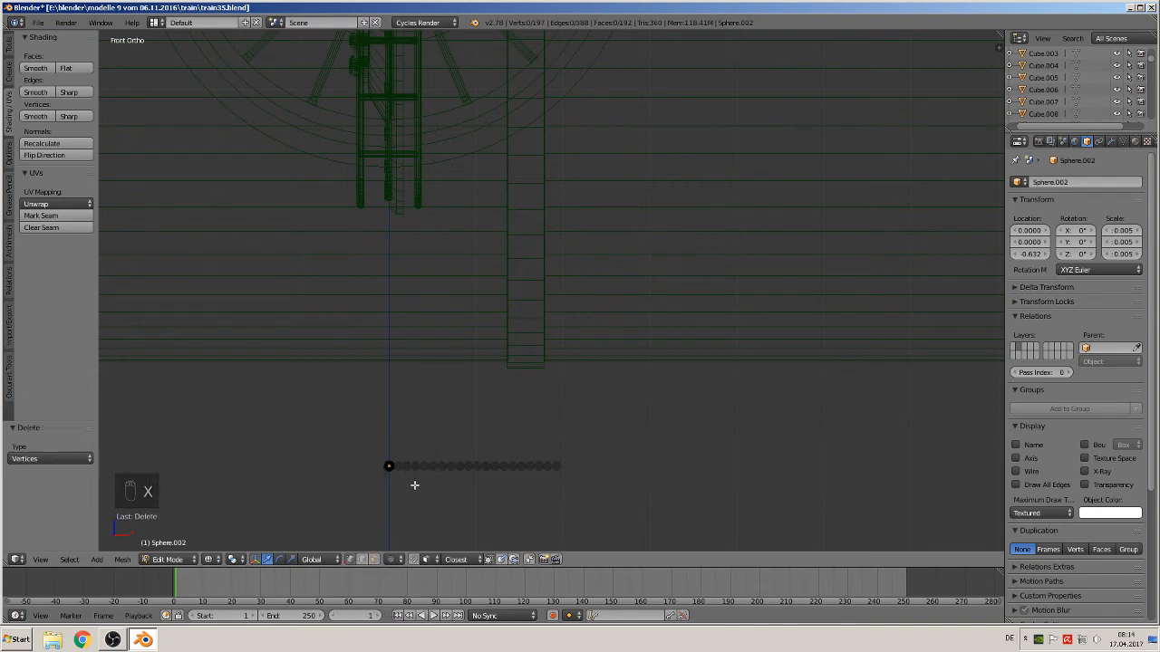
{"action": "scroll", "coordinate": [415, 486], "scroll_direction": "up", "scroll_amount": 2}
{"action": "middle_click_drag", "start_coordinate": [450, 457], "coordinate": [641, 267], "text": "shift"}
{"action": "scroll", "coordinate": [605, 312], "scroll_direction": "up", "scroll_amount": 2}
{"action": "key", "text": "Tab"}
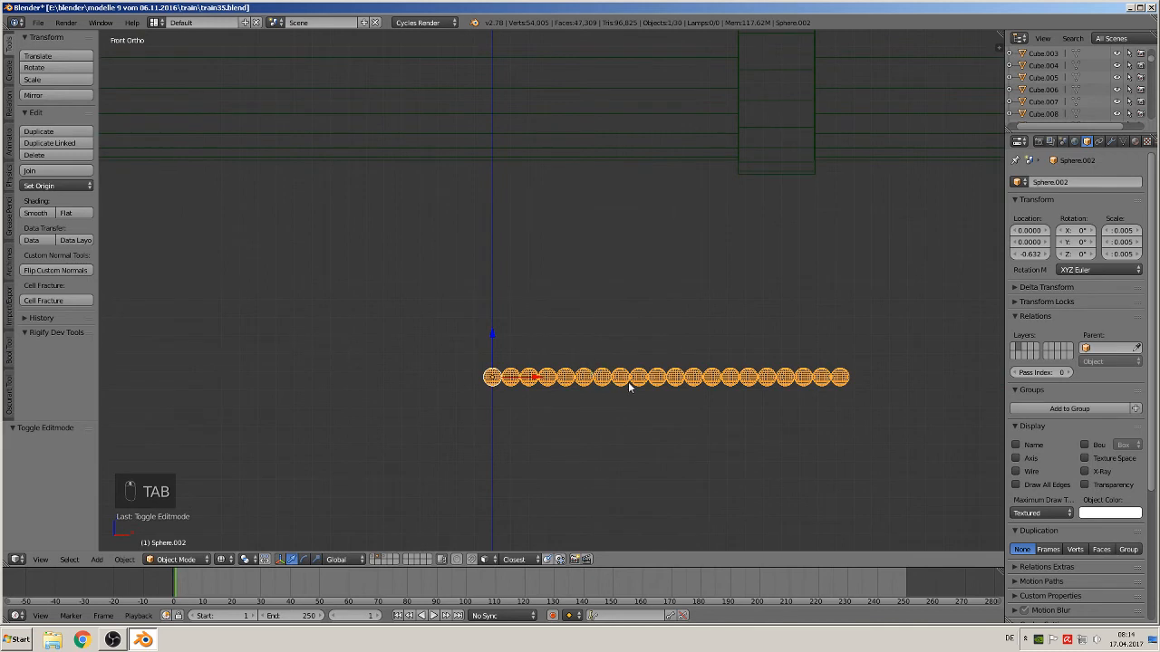
Set the copy's array relative offset X to 2.1
{"action": "left_click", "coordinate": [1111, 142]}
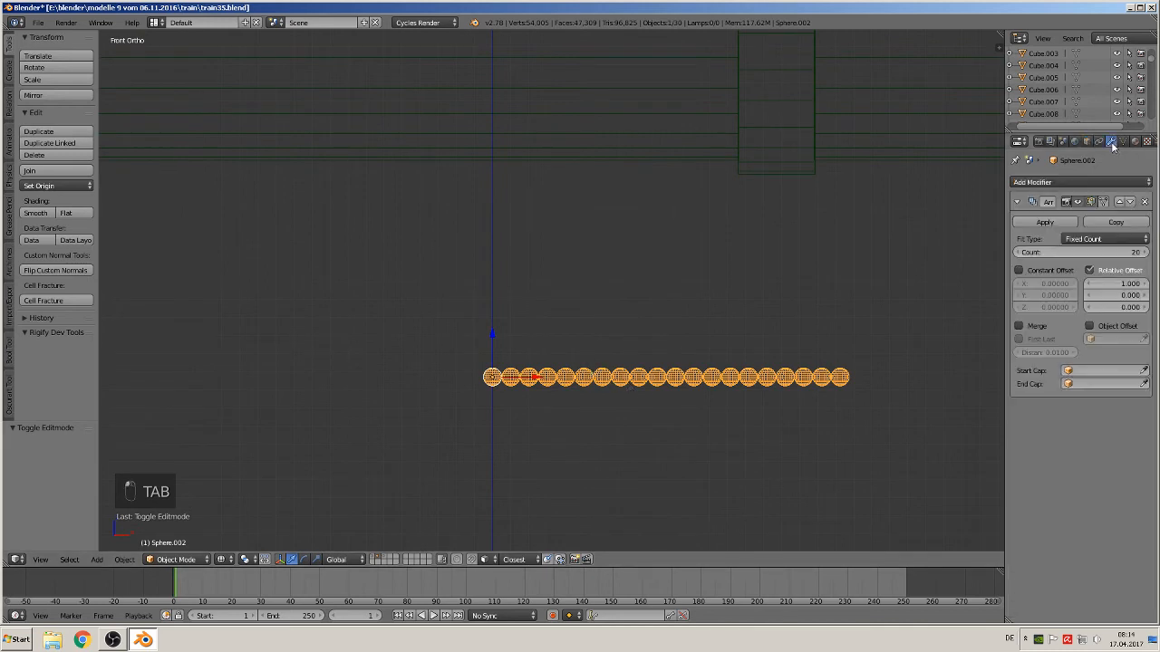
{"action": "left_click_drag", "start_coordinate": [1121, 284], "coordinate": [1151, 284]}
{"action": "scroll", "coordinate": [806, 319], "scroll_direction": "down", "scroll_amount": 3}
{"action": "key", "text": "Tab"}
{"action": "key", "text": "Tab"}
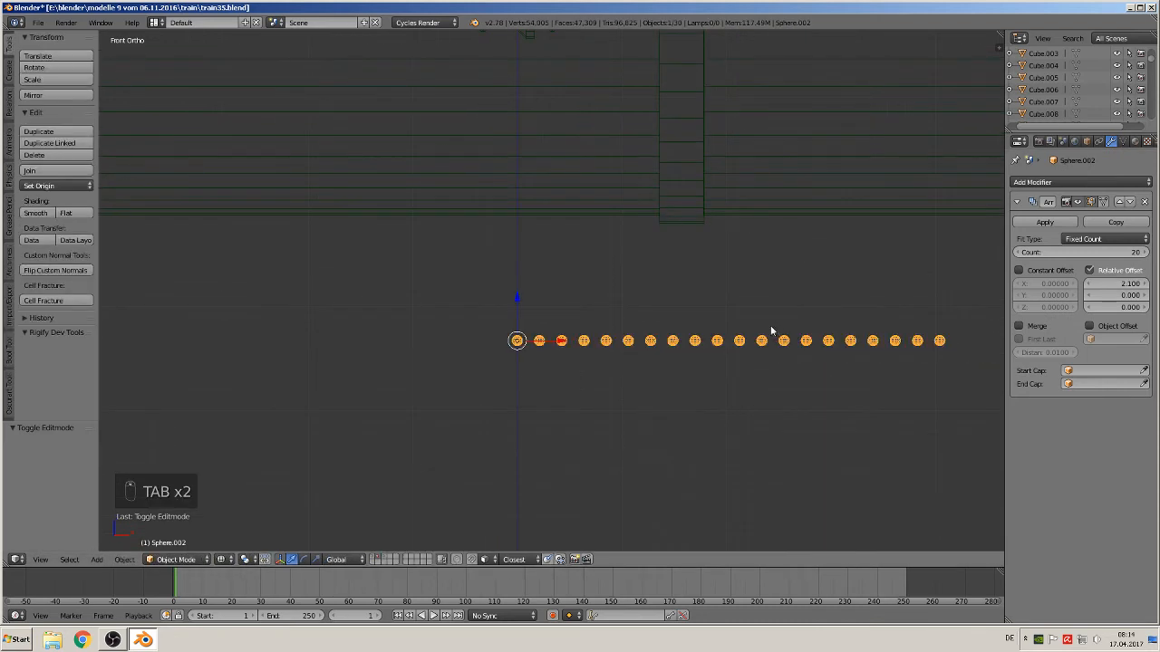
Clear the copy's location and add it to a new group
{"action": "scroll", "coordinate": [668, 331], "scroll_direction": "down", "scroll_amount": 2}
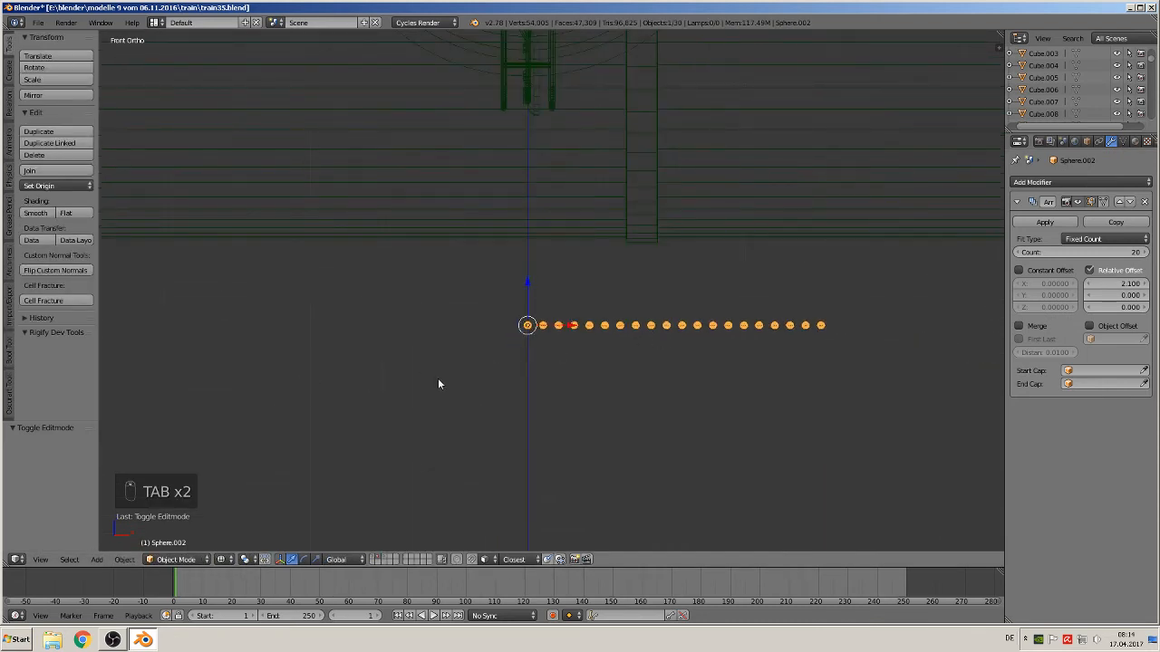
{"action": "key", "text": "alt+g"}
{"action": "scroll", "coordinate": [499, 502], "scroll_direction": "up", "scroll_amount": 3}
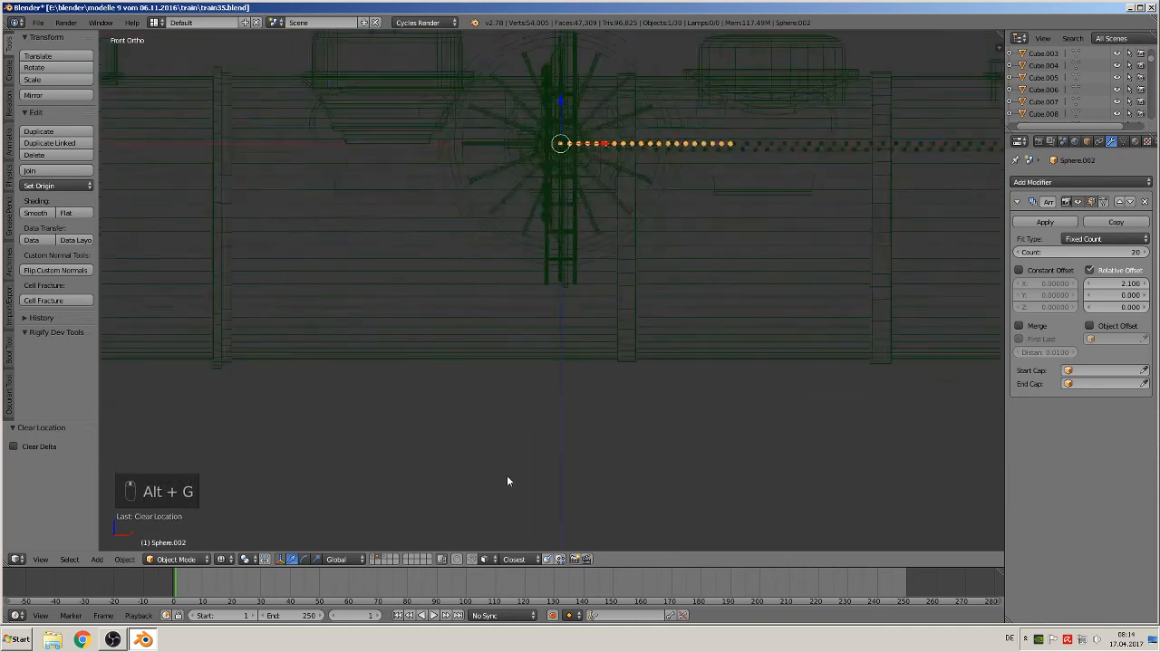
{"action": "scroll", "coordinate": [517, 354], "scroll_direction": "down", "scroll_amount": 1}
{"action": "key", "text": "ctrl+g"}
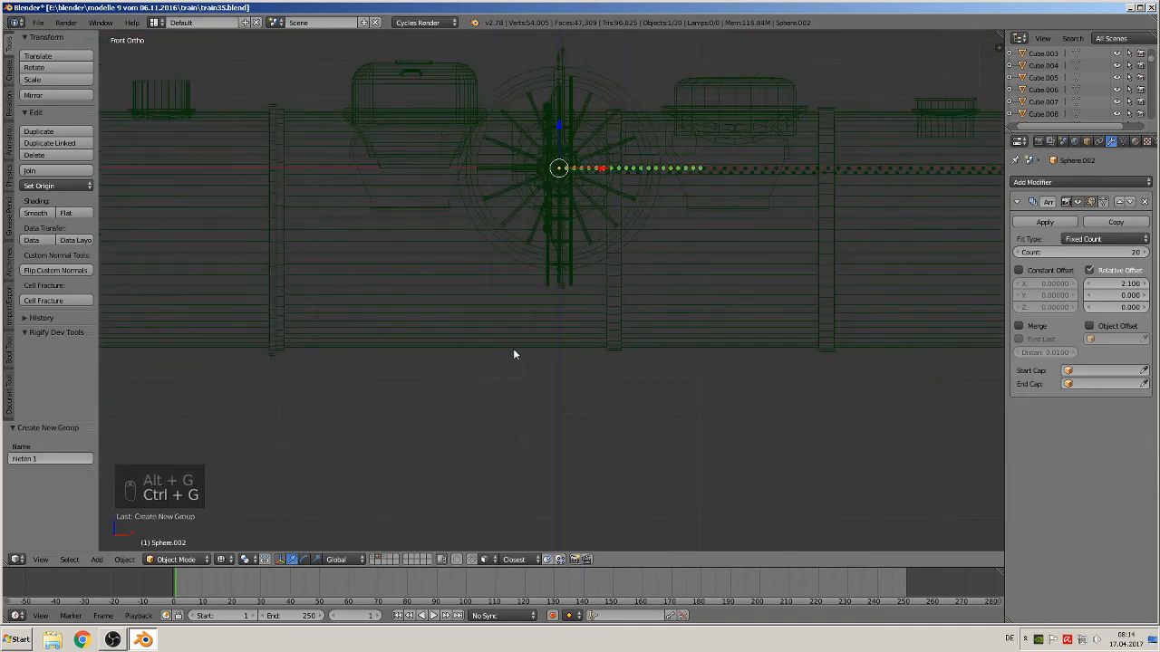
{"action": "double_click", "coordinate": [43, 458]}
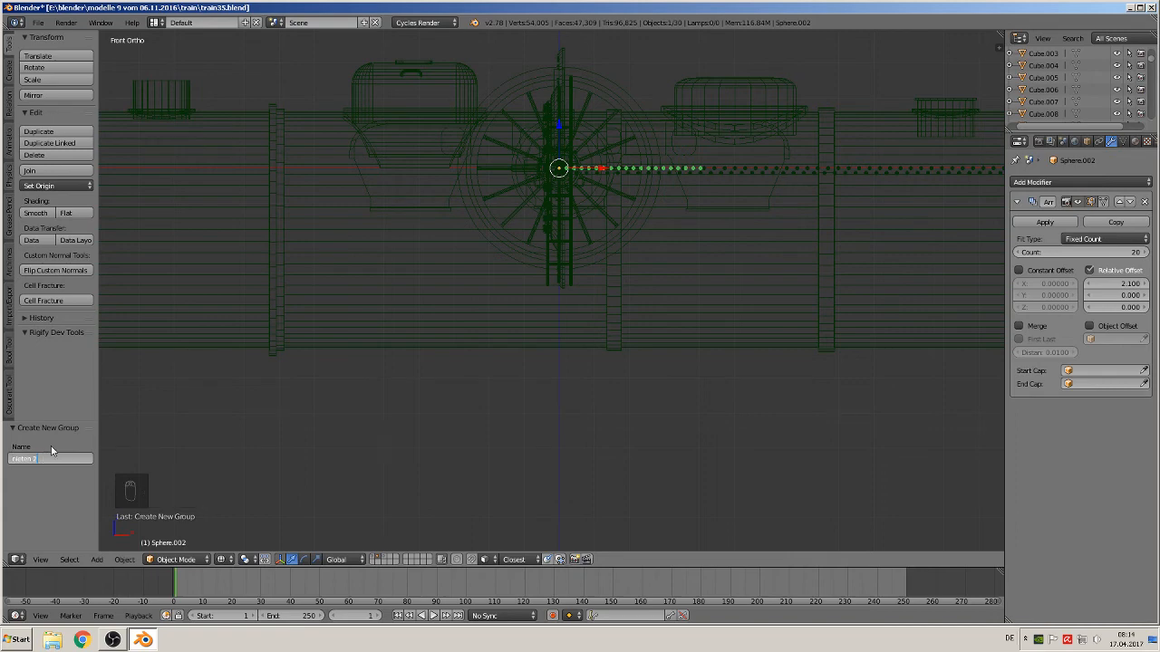
Switch the viewport shading to Material
{"action": "left_click", "coordinate": [221, 559]}
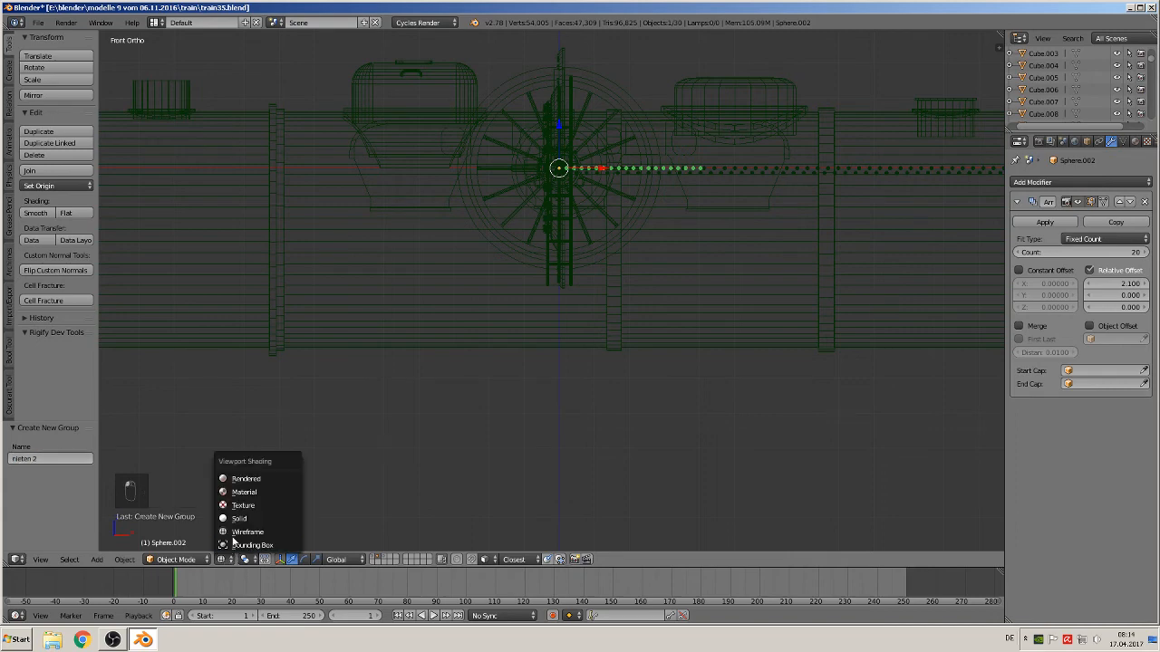
{"action": "left_click", "coordinate": [260, 493]}
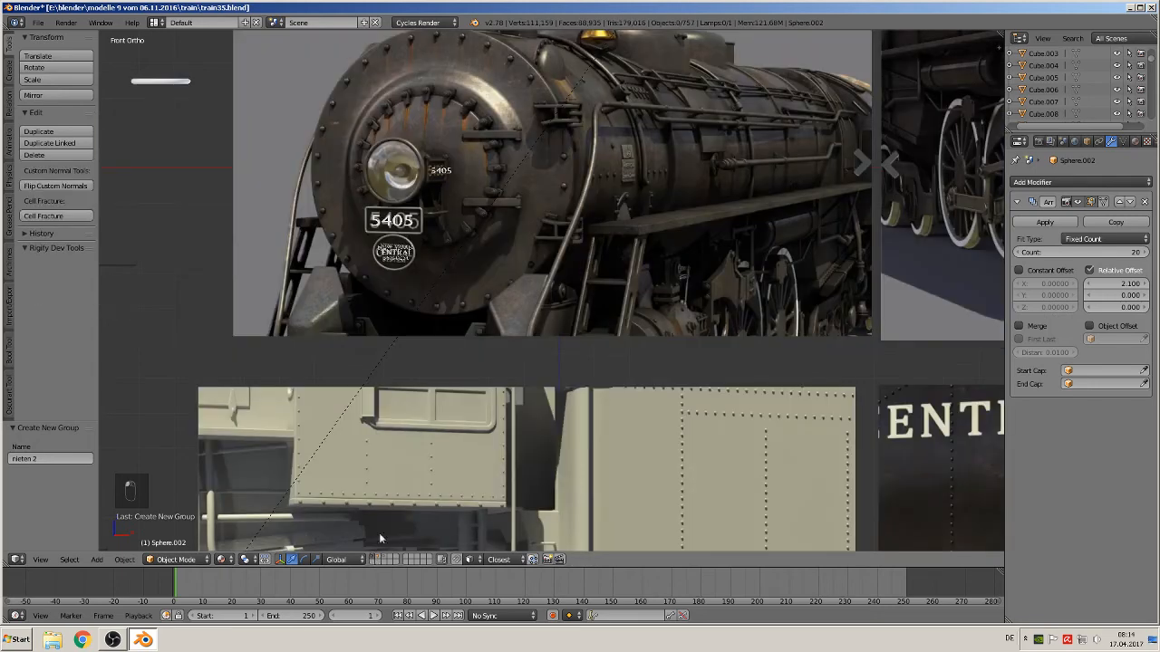
{"action": "scroll", "coordinate": [368, 263], "scroll_direction": "up", "scroll_amount": 2}
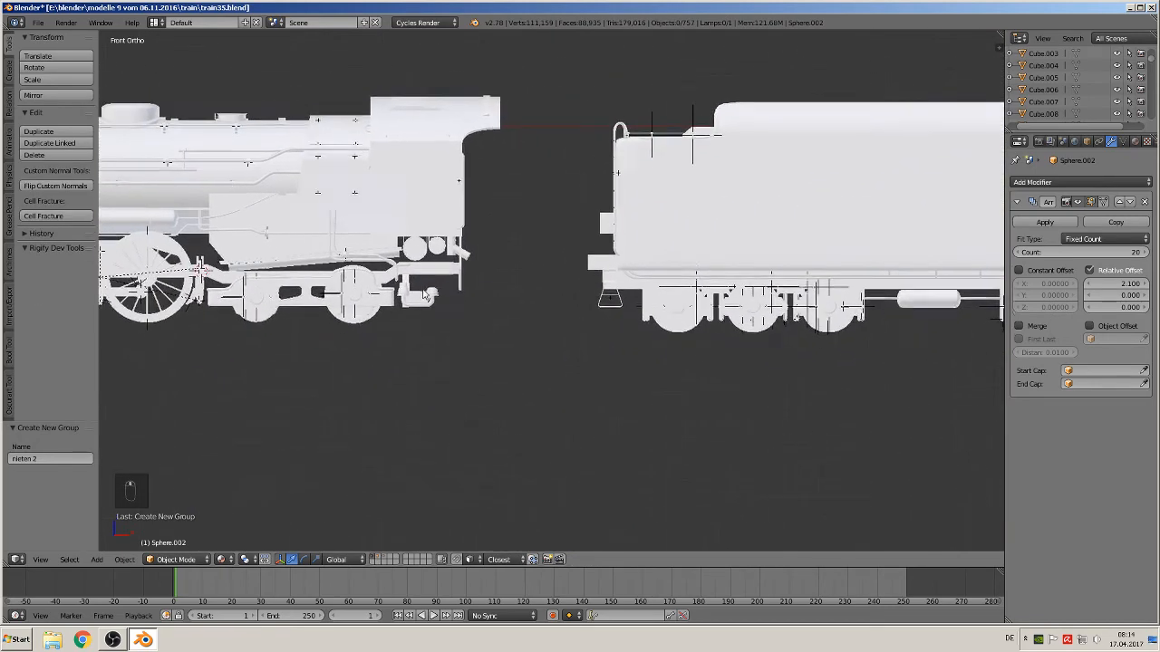
Add a group instance of nieten 2 at the 3D cursor
{"action": "left_click", "coordinate": [96, 559]}
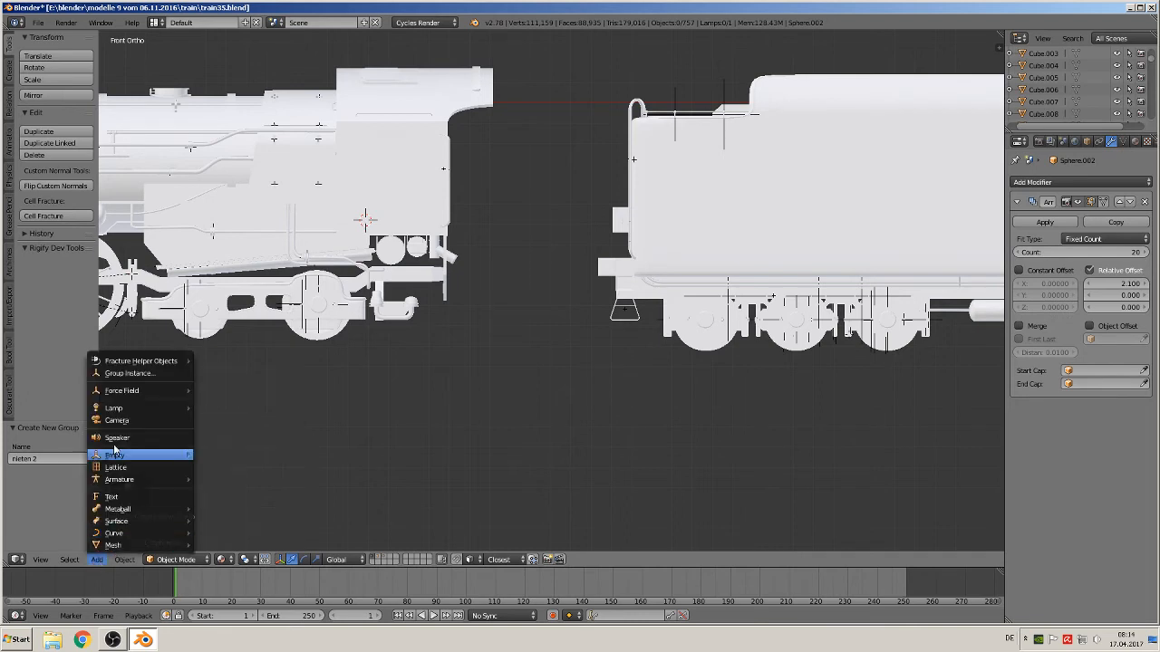
{"action": "left_click", "coordinate": [120, 372]}
{"action": "left_click", "coordinate": [195, 372]}
{"action": "key", "text": "BackSpace"}
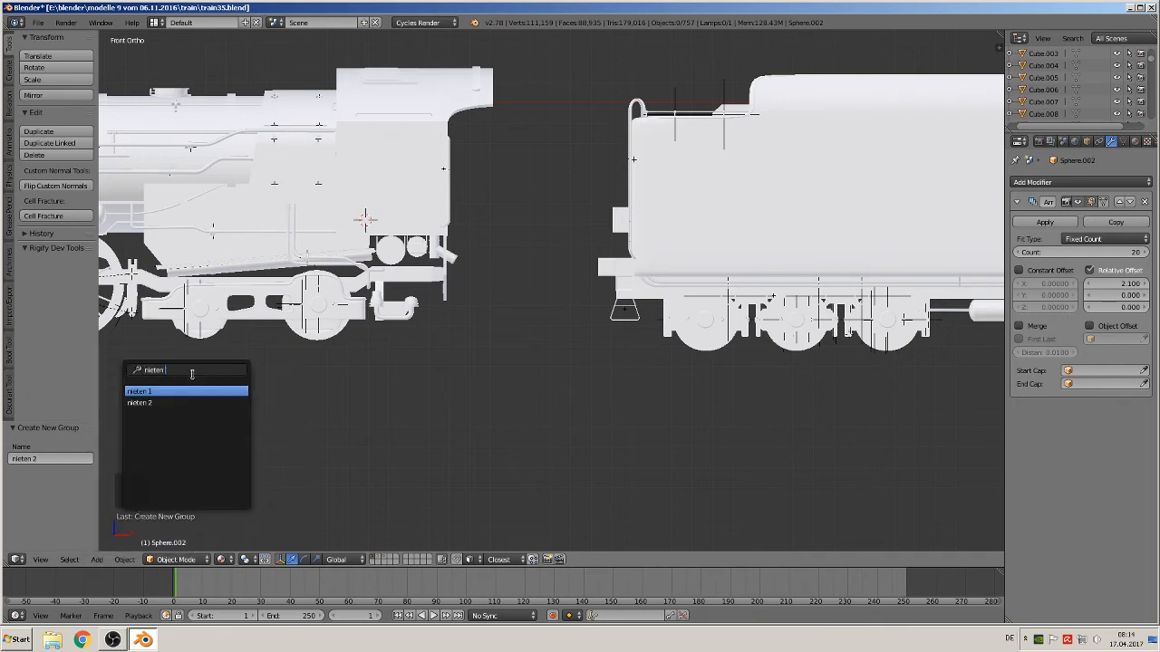
{"action": "left_click", "coordinate": [173, 407]}
{"action": "middle_click_drag", "start_coordinate": [273, 305], "coordinate": [242, 338]}
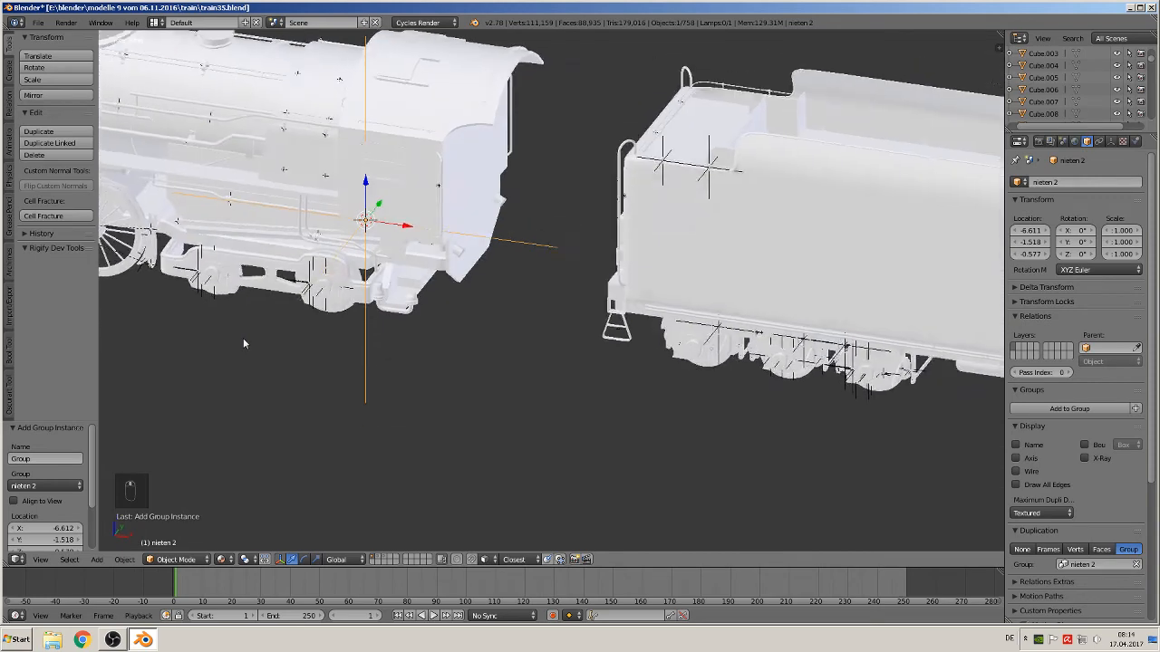
Shrink the group instance's empty display size to 0.02
{"action": "scroll", "coordinate": [241, 337], "scroll_direction": "up", "scroll_amount": 4}
{"action": "middle_click_drag", "start_coordinate": [275, 301], "coordinate": [585, 437], "text": "shift"}
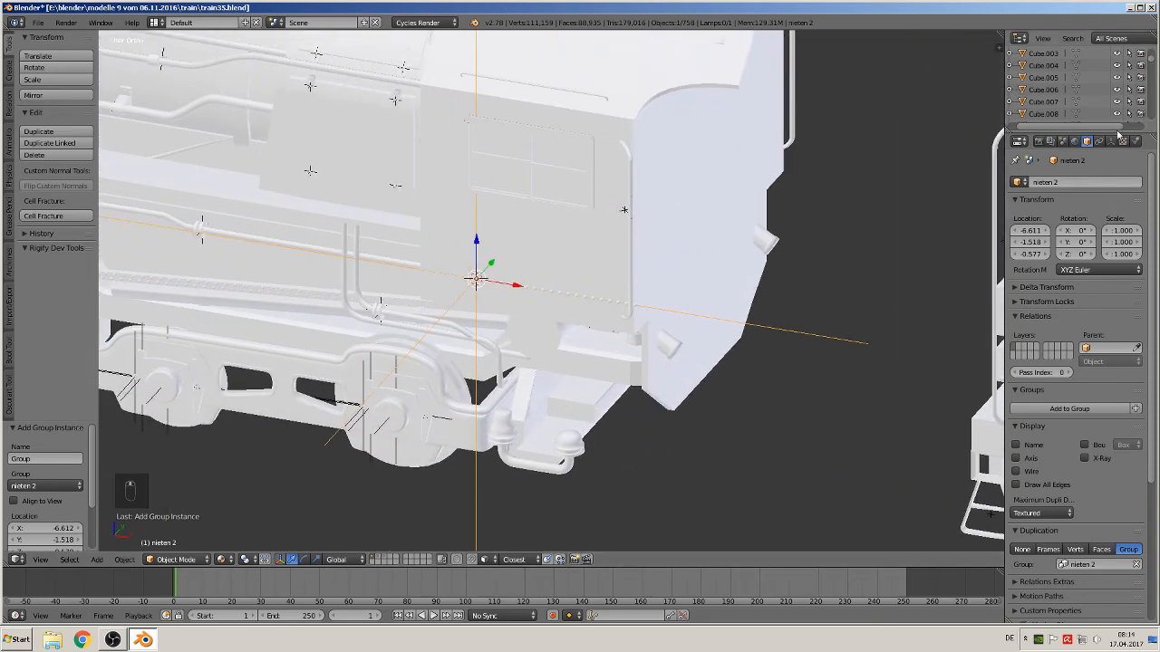
{"action": "left_click", "coordinate": [1111, 141]}
{"action": "left_click_drag", "start_coordinate": [1080, 211], "coordinate": [1042, 211]}
Move the nieten 2 instance about -0.028 along X so the rivets sit along the panel's lower edge
{"action": "scroll", "coordinate": [654, 296], "scroll_direction": "up", "scroll_amount": 3}
{"action": "left_click_drag", "start_coordinate": [426, 241], "coordinate": [396, 312]}
{"action": "scroll", "coordinate": [412, 328], "scroll_direction": "up", "scroll_amount": 3}
{"action": "middle_click_drag", "start_coordinate": [412, 328], "coordinate": [287, 274]}
{"action": "left_click_drag", "start_coordinate": [314, 271], "coordinate": [288, 288]}
{"action": "middle_click_drag", "start_coordinate": [288, 287], "coordinate": [487, 355]}
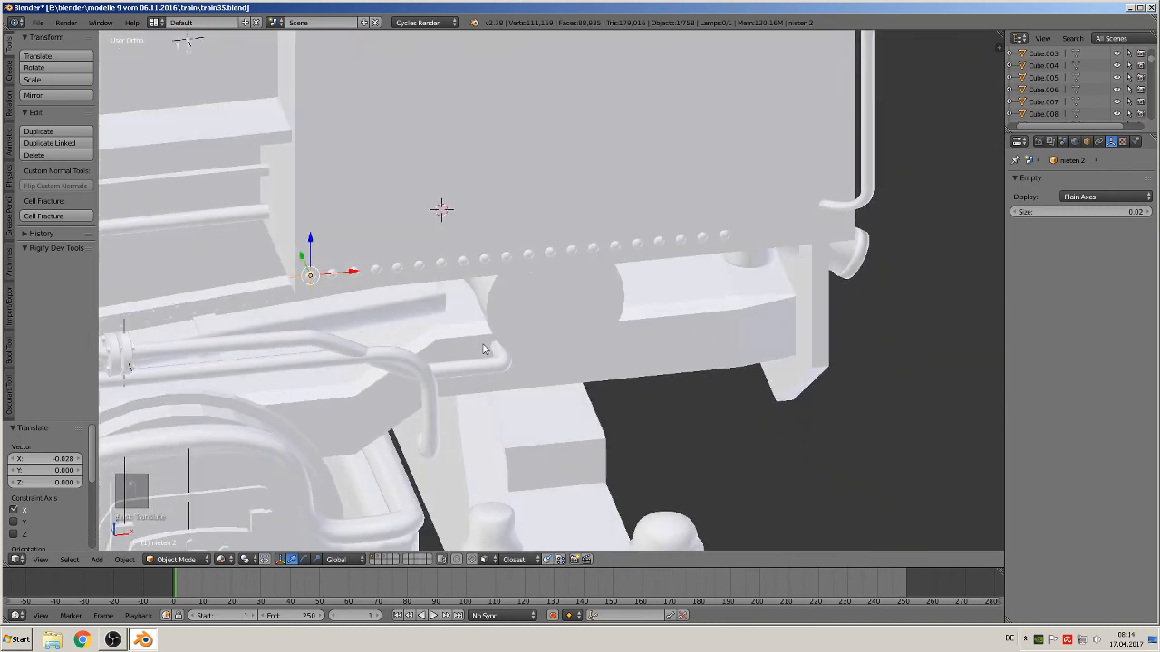
Select the second rivet array object and set its relative offset X to 2.3
{"action": "left_click", "coordinate": [381, 559]}
{"action": "scroll", "coordinate": [487, 426], "scroll_direction": "down", "scroll_amount": 10}
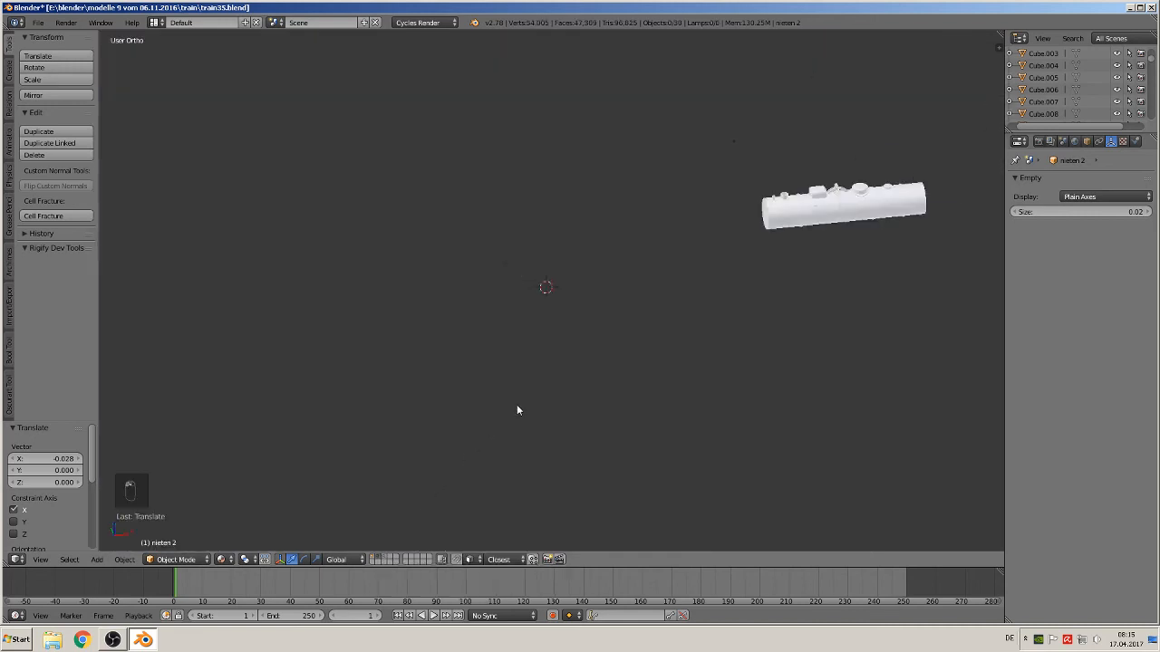
{"action": "right_click", "coordinate": [872, 209]}
{"action": "key", "text": "KP_Decimal"}
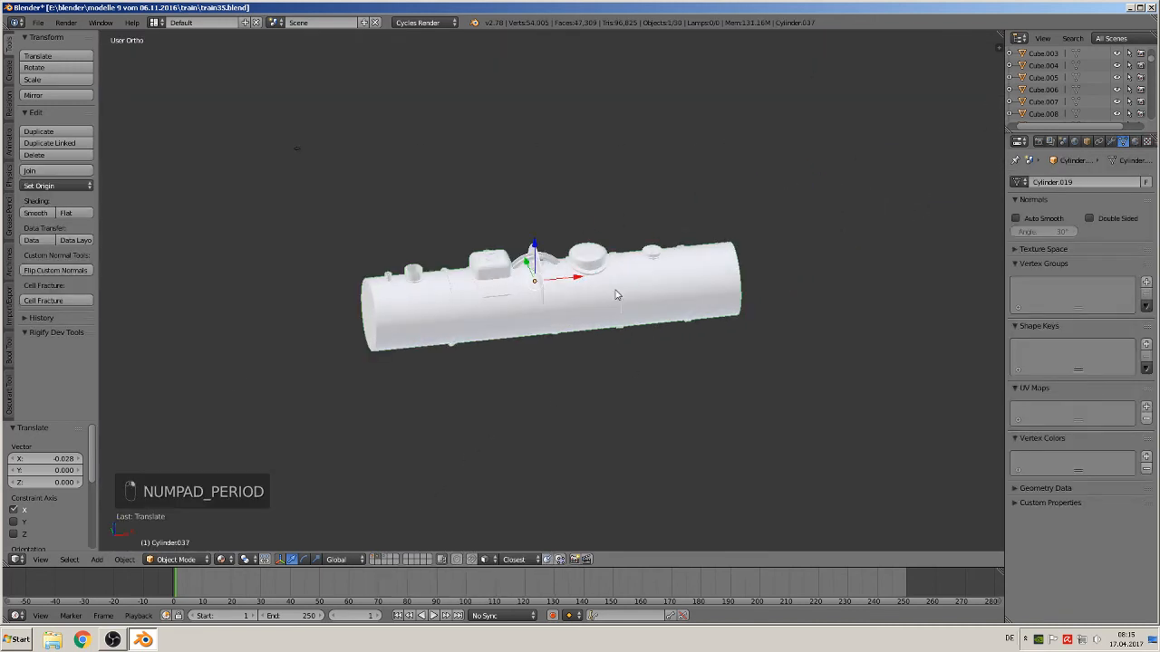
{"action": "key", "text": "z"}
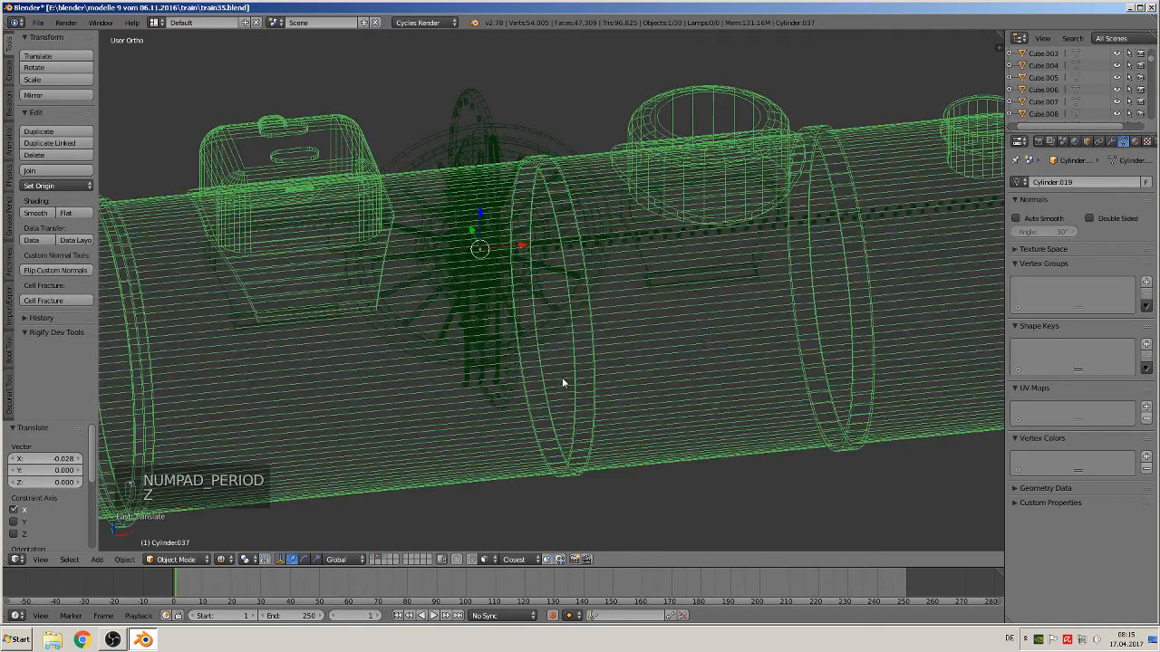
{"action": "middle_click_drag", "start_coordinate": [733, 270], "coordinate": [640, 240]}
{"action": "right_click", "coordinate": [640, 240]}
{"action": "right_click", "coordinate": [640, 240]}
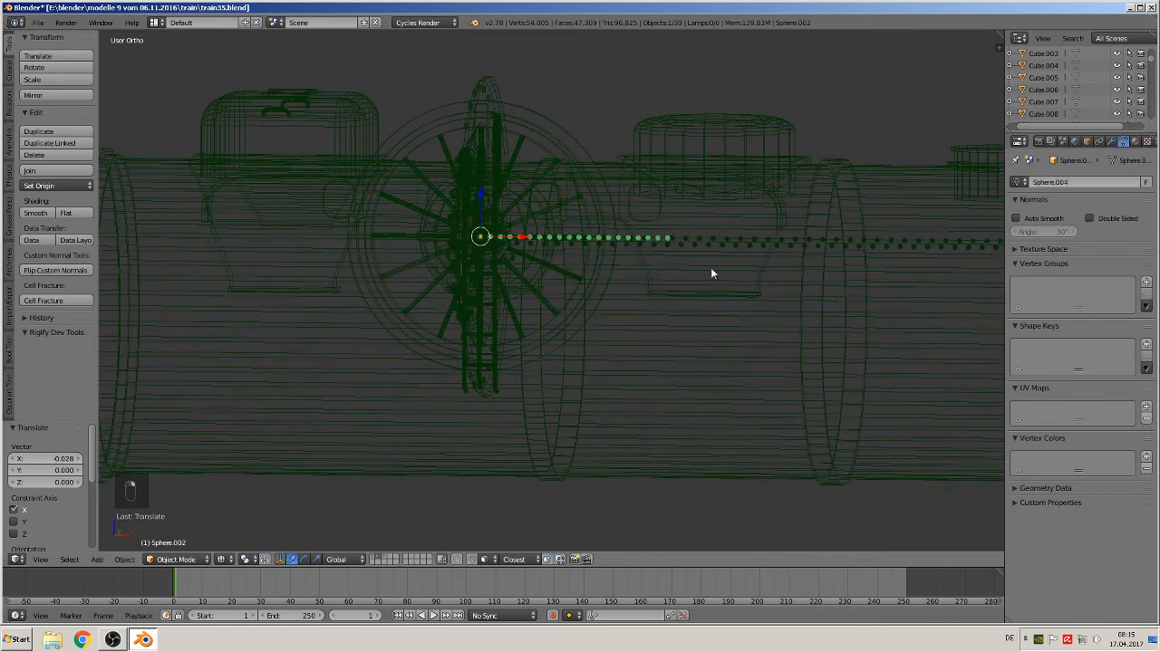
{"action": "left_click", "coordinate": [1111, 141]}
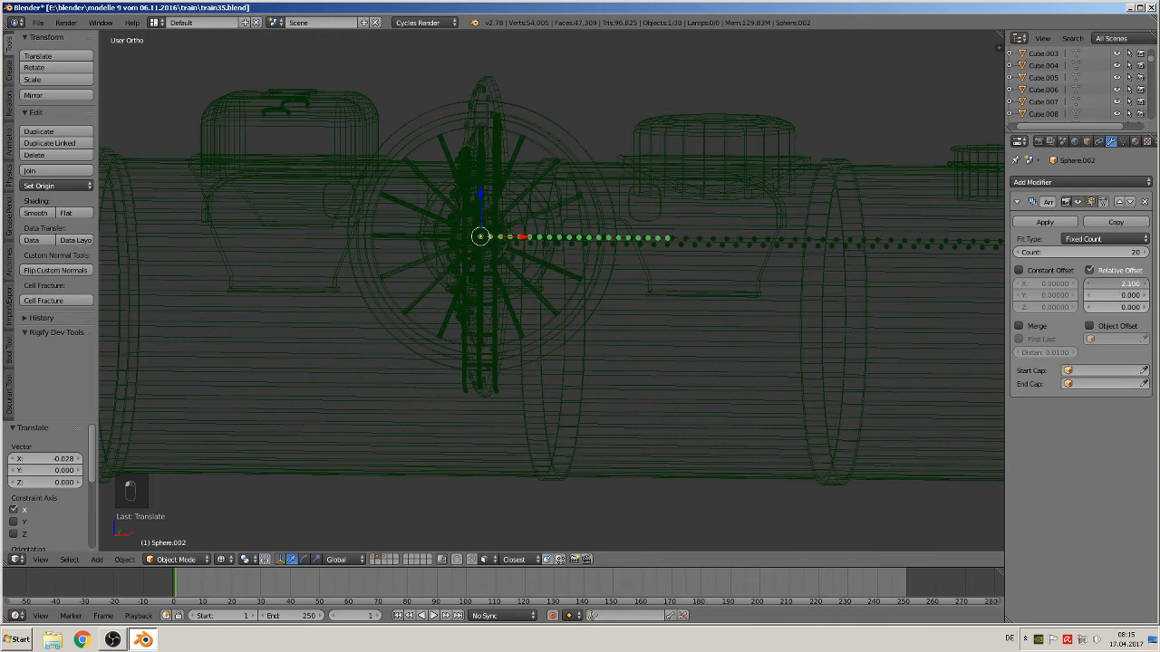
{"action": "left_click_drag", "start_coordinate": [1117, 284], "coordinate": [1129, 283]}
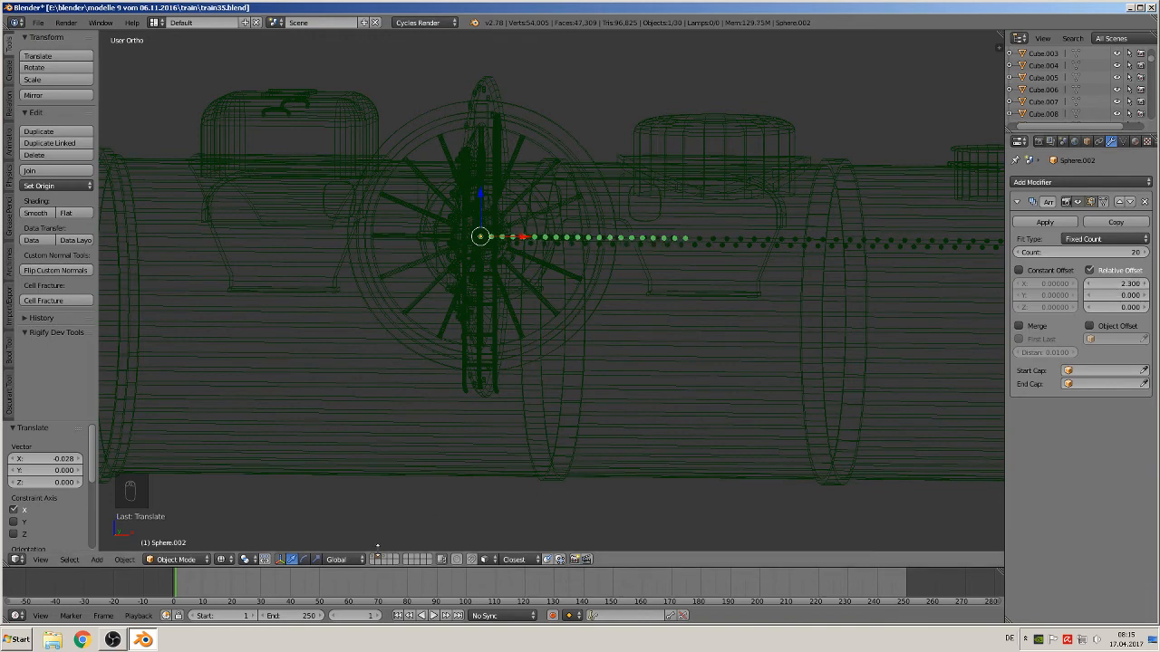
Show the full model and switch the viewport to Material shading to inspect the rivet rows on the locomotive
{"action": "left_click", "coordinate": [373, 556]}
{"action": "scroll", "coordinate": [373, 478], "scroll_direction": "down", "scroll_amount": 7}
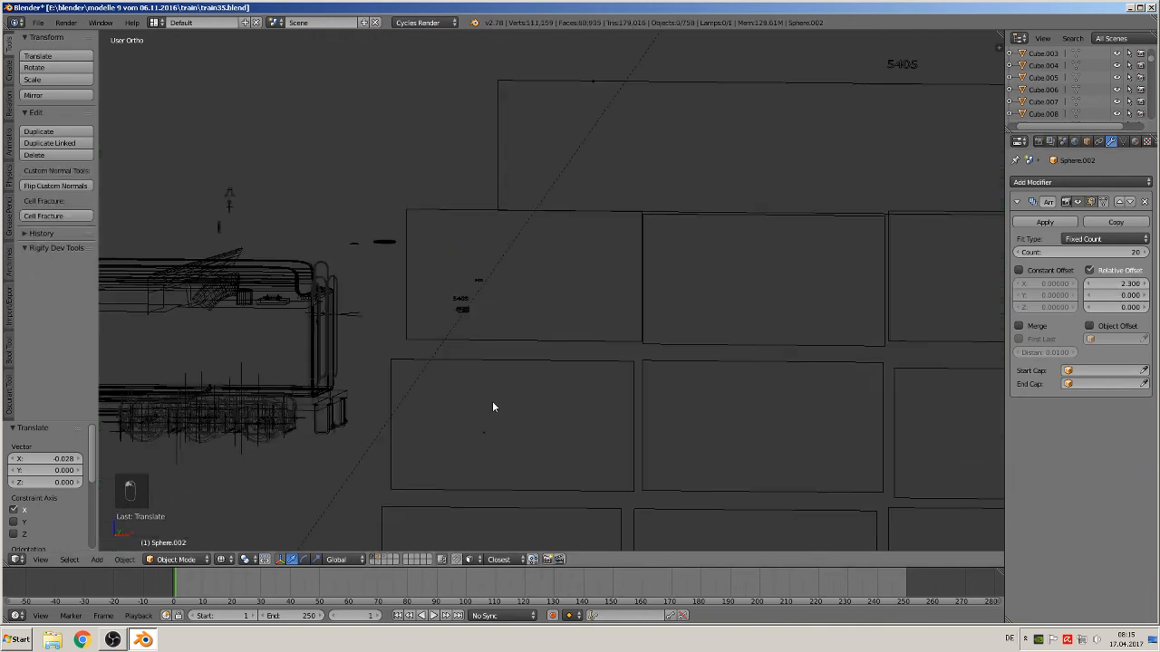
{"action": "scroll", "coordinate": [493, 402], "scroll_direction": "down", "scroll_amount": 2}
{"action": "middle_click_drag", "start_coordinate": [446, 387], "coordinate": [283, 329], "text": "shift"}
{"action": "scroll", "coordinate": [695, 230], "scroll_direction": "up", "scroll_amount": 7}
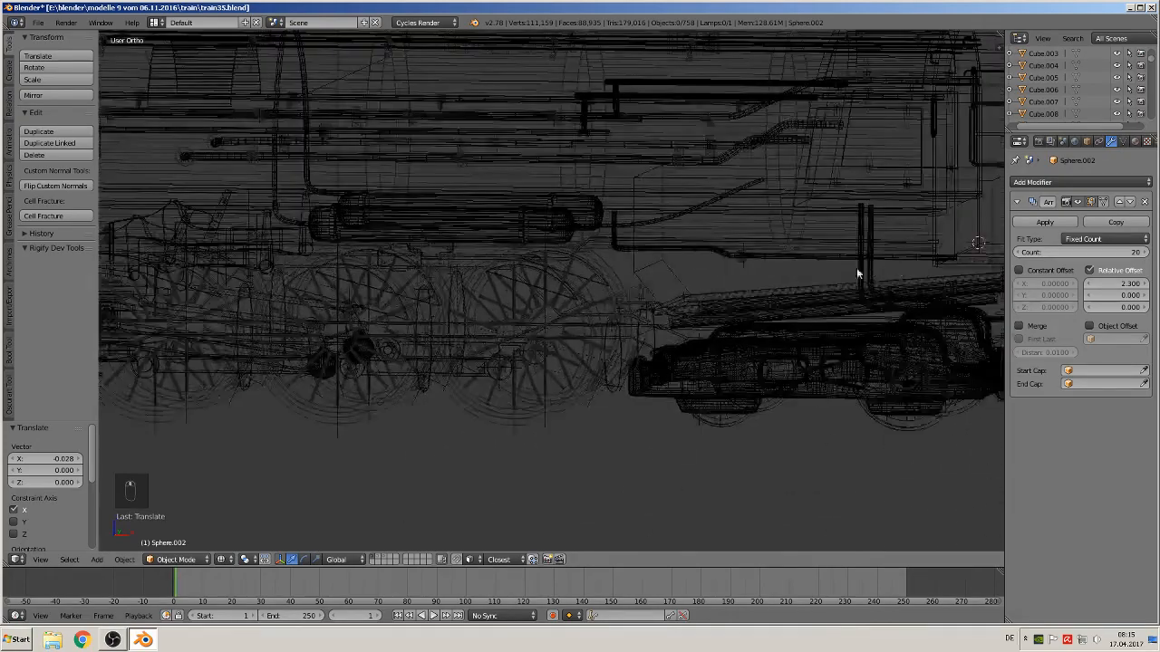
{"action": "middle_click_drag", "start_coordinate": [857, 274], "coordinate": [414, 292], "text": "shift"}
{"action": "scroll", "coordinate": [453, 291], "scroll_direction": "up", "scroll_amount": 2}
{"action": "scroll", "coordinate": [454, 296], "scroll_direction": "up", "scroll_amount": 3}
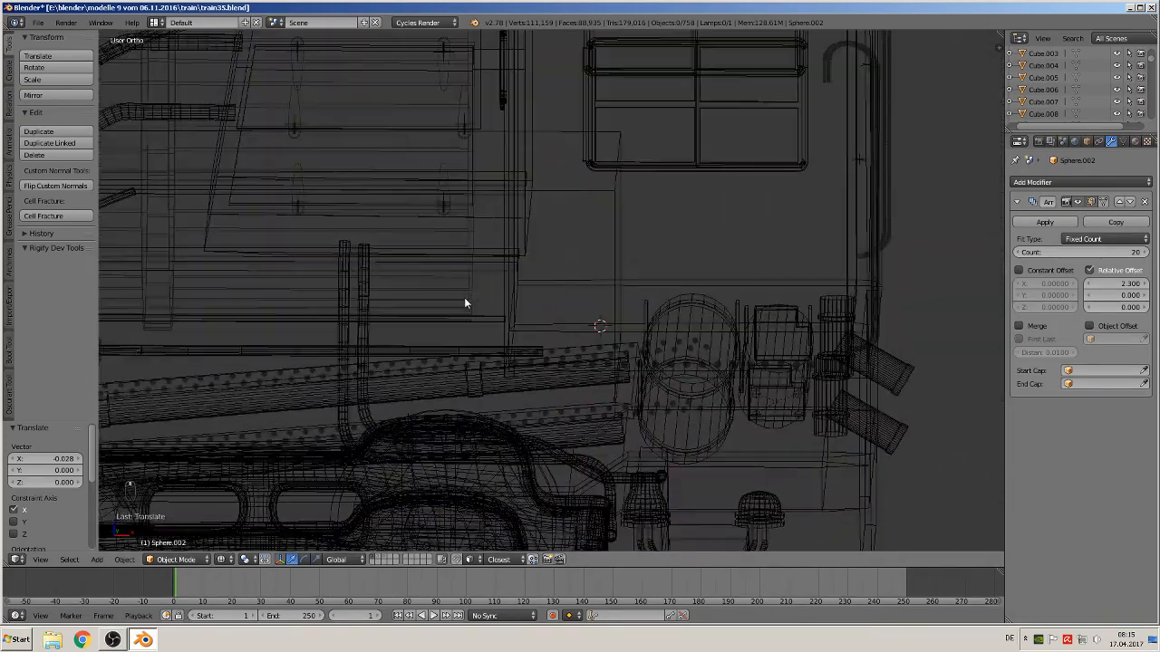
{"action": "left_click", "coordinate": [225, 562]}
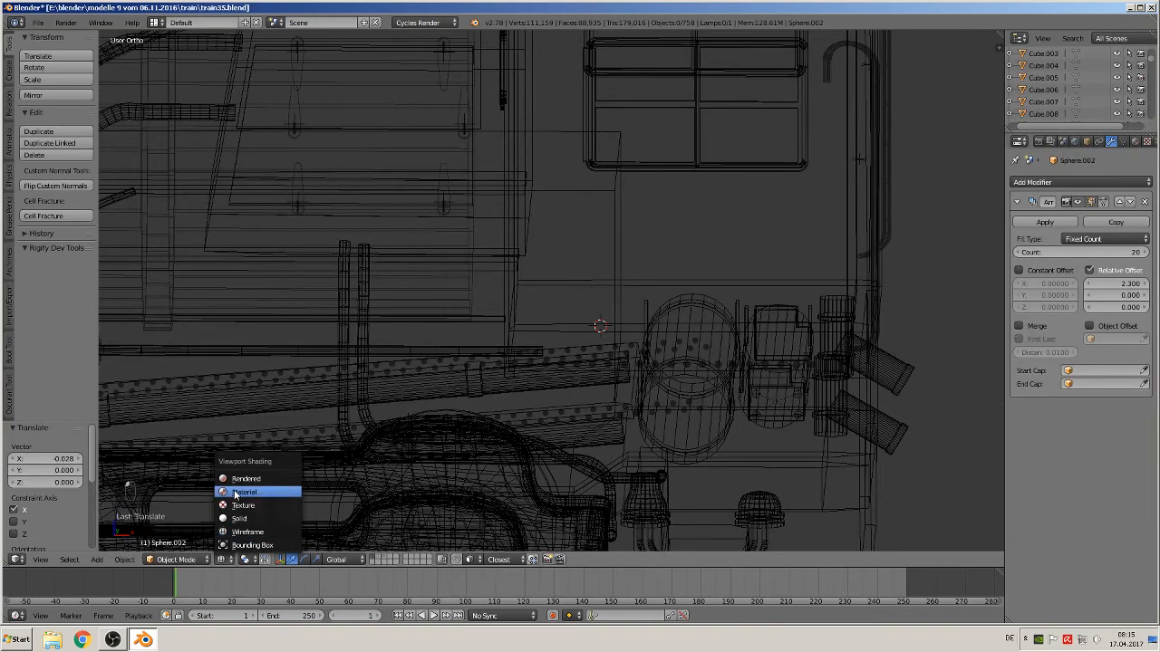
{"action": "left_click", "coordinate": [250, 494]}
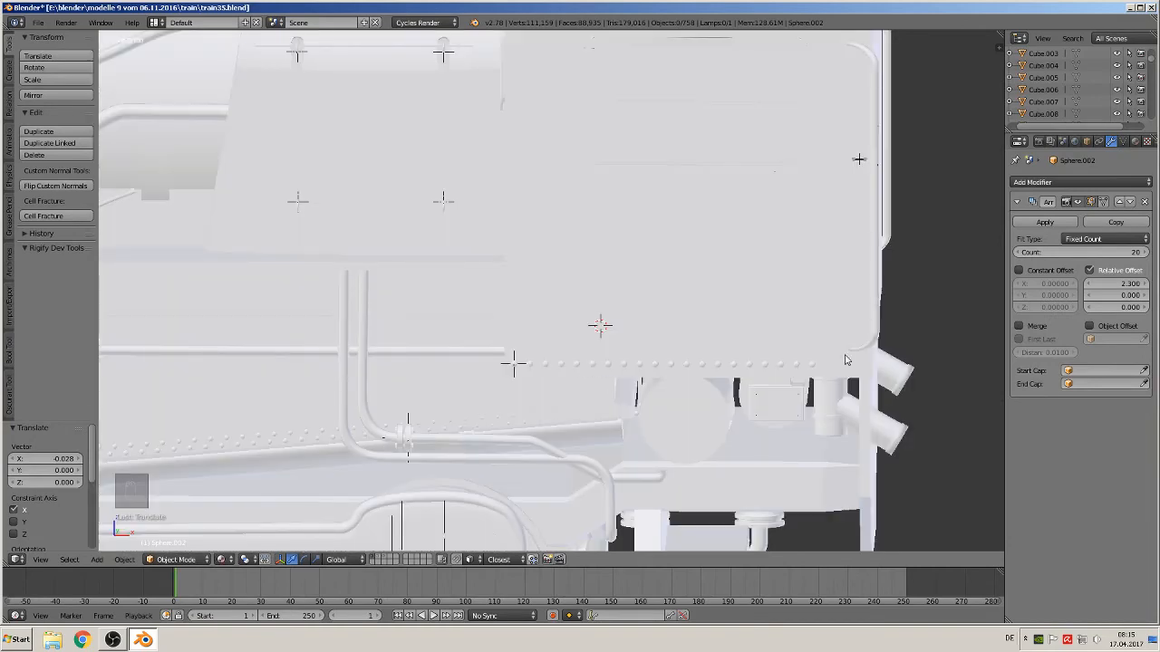
Return to the rivet layer and set the second rivet array's relative offset X to 2.7
{"action": "left_click", "coordinate": [378, 558]}
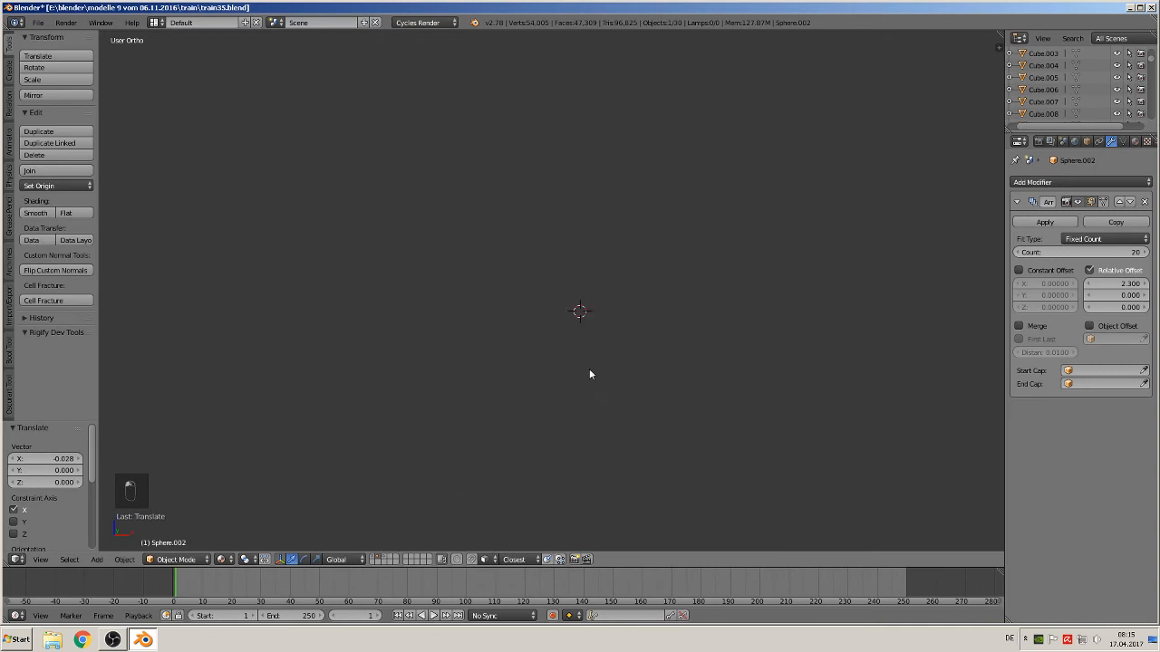
{"action": "key", "text": "KP_Decimal"}
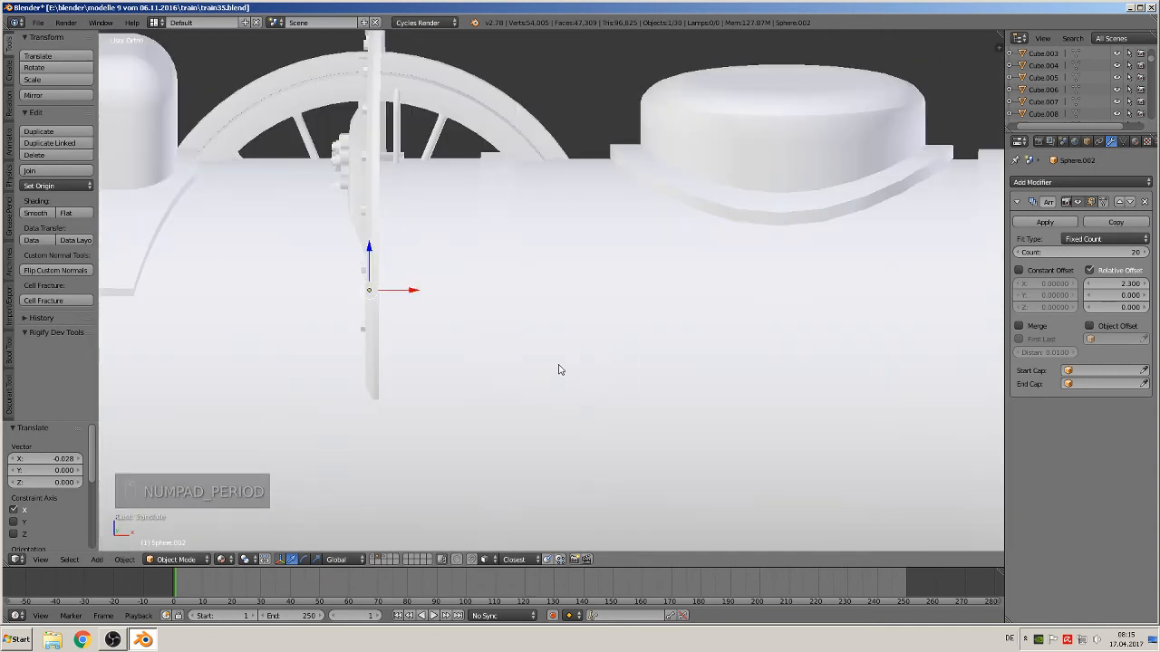
{"action": "left_click", "coordinate": [1107, 282]}
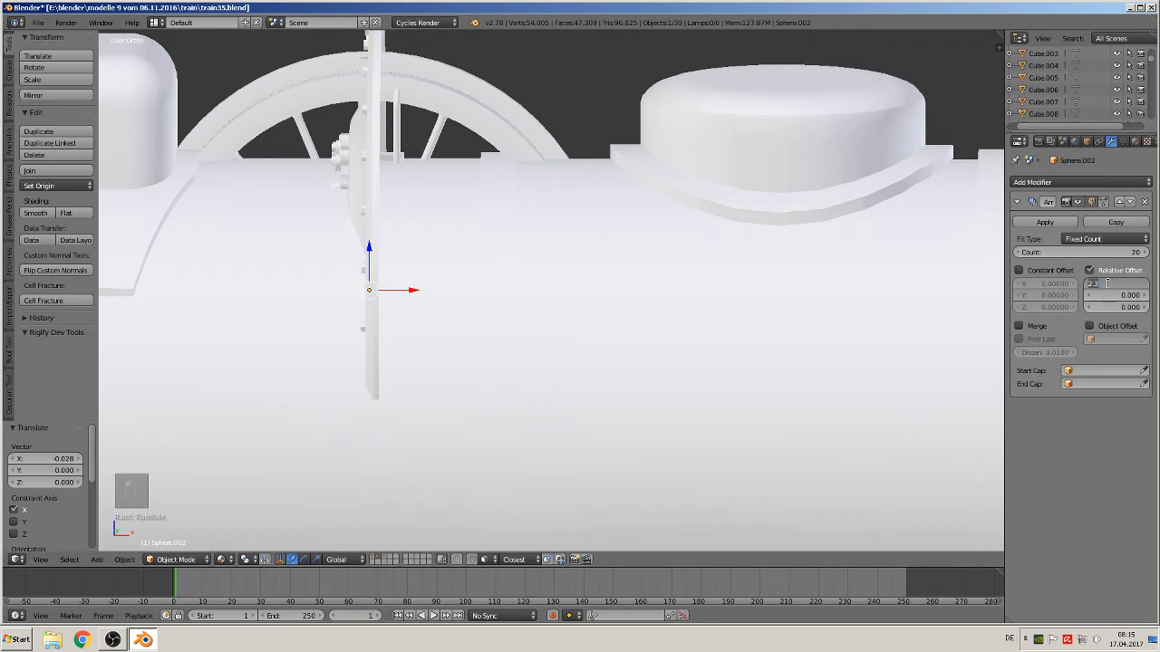
{"action": "key", "text": "Return"}
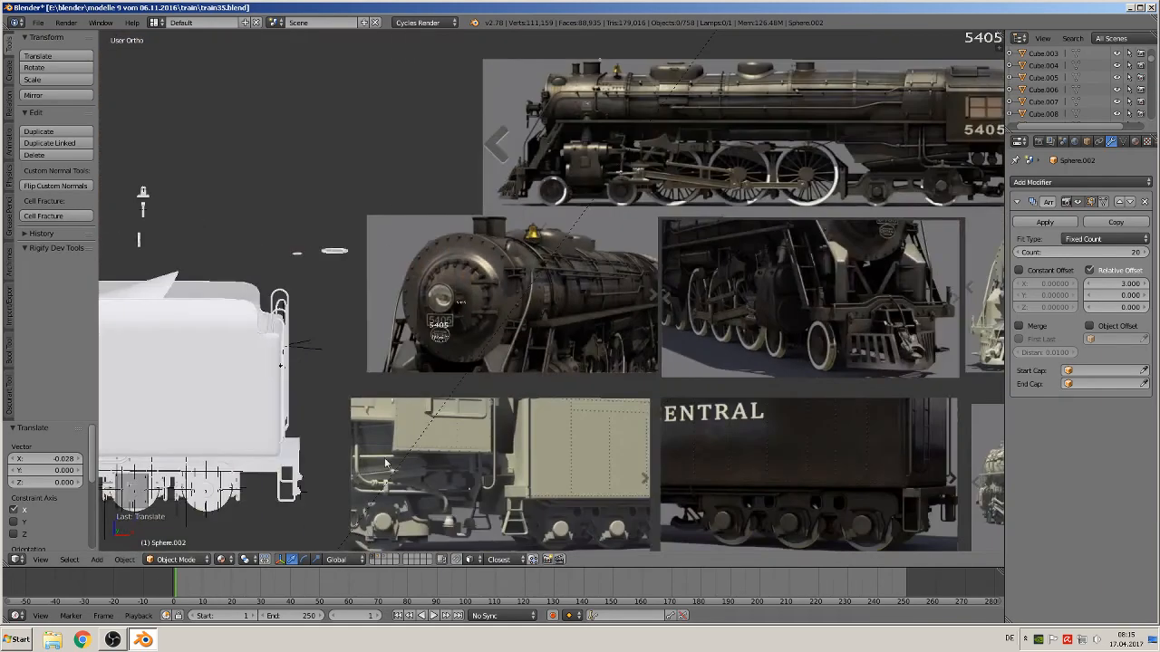
{"action": "middle_click_drag", "start_coordinate": [385, 463], "coordinate": [542, 302], "text": "shift"}
{"action": "scroll", "coordinate": [659, 325], "scroll_direction": "up", "scroll_amount": 6}
{"action": "scroll", "coordinate": [829, 333], "scroll_direction": "up", "scroll_amount": 2}
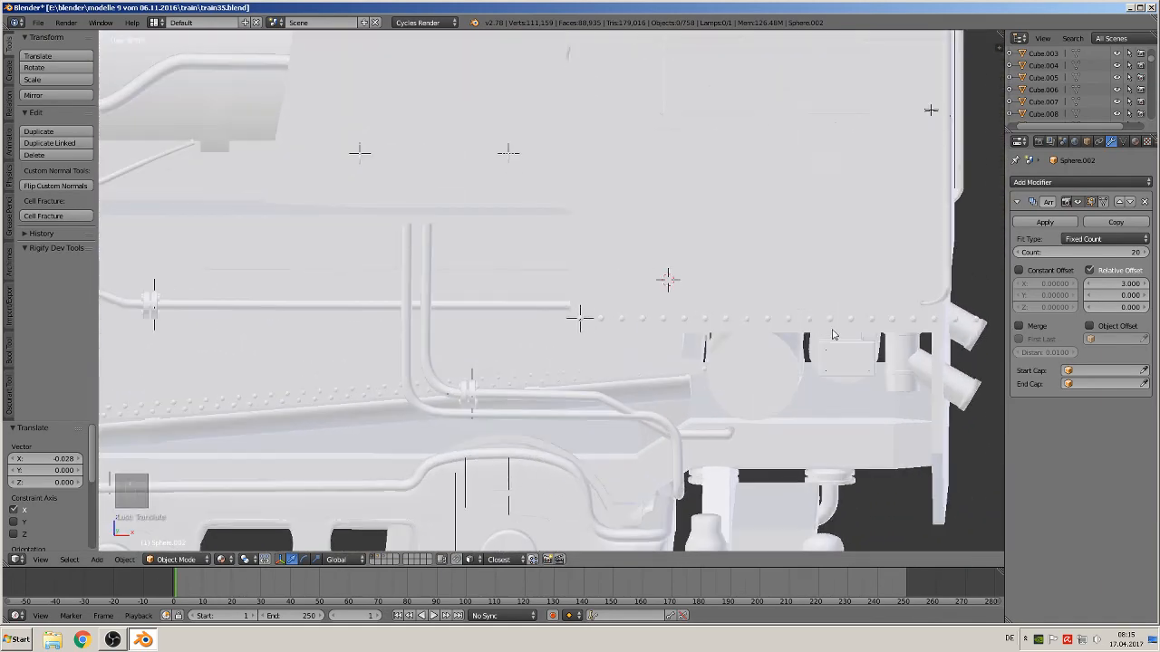
{"action": "middle_click_drag", "start_coordinate": [992, 340], "coordinate": [794, 313], "text": "shift"}
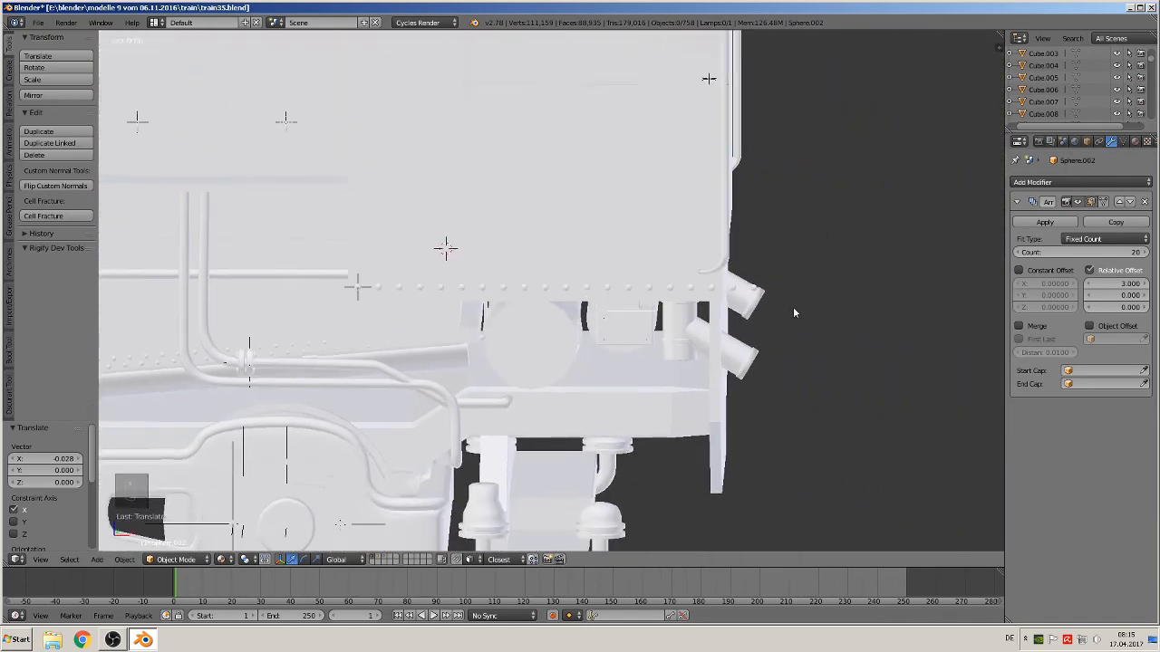
{"action": "left_click", "coordinate": [1092, 288]}
{"action": "left_click", "coordinate": [1092, 287]}
{"action": "left_click", "coordinate": [1092, 287]}
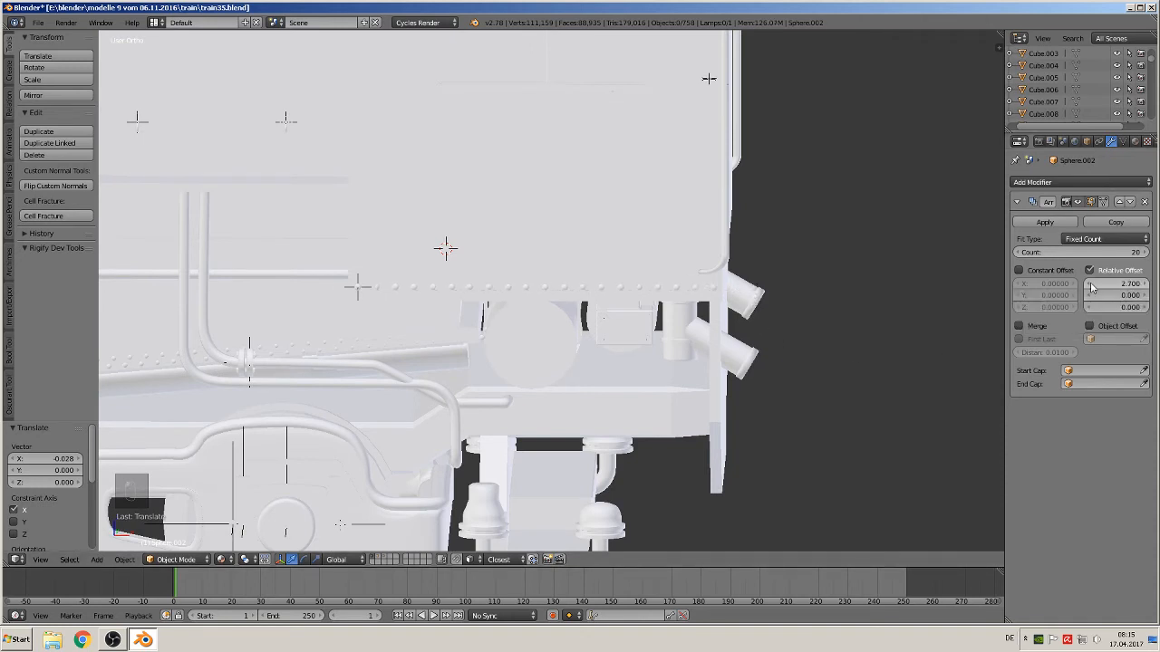
Duplicate the nieten 2 group instance and move the copy about 1.208 along Y to the model's other side
{"action": "middle_click_drag", "start_coordinate": [689, 299], "coordinate": [567, 463]}
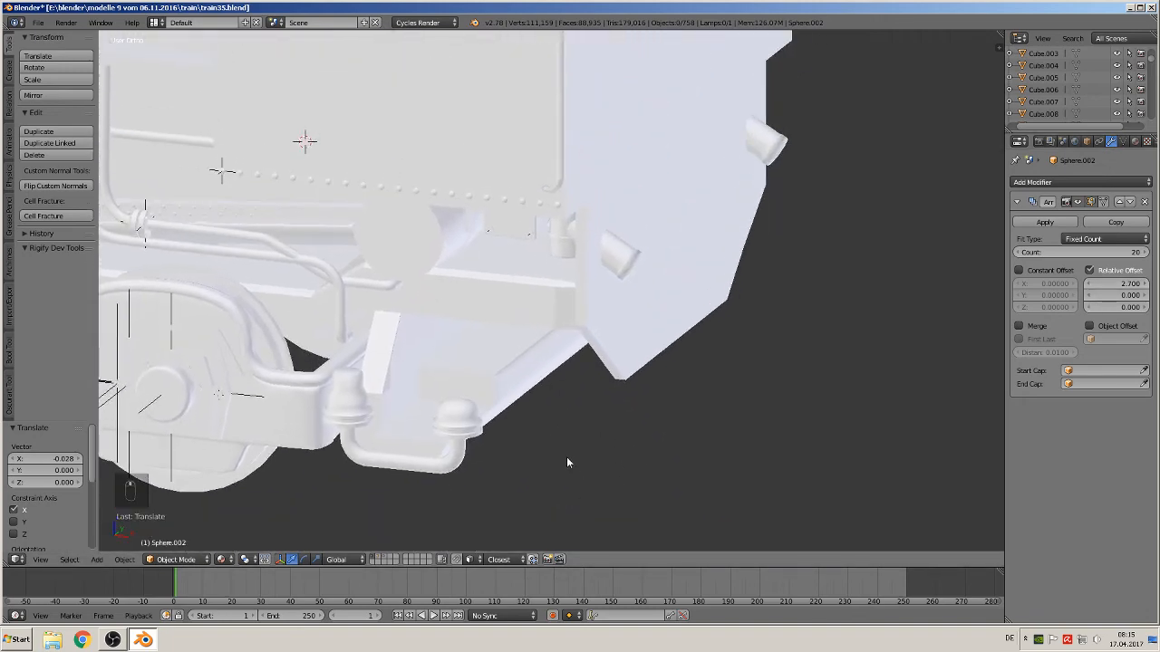
{"action": "right_click", "coordinate": [229, 179]}
{"action": "middle_click_drag", "start_coordinate": [241, 208], "coordinate": [187, 266]}
{"action": "scroll", "coordinate": [187, 267], "scroll_direction": "down", "scroll_amount": 3}
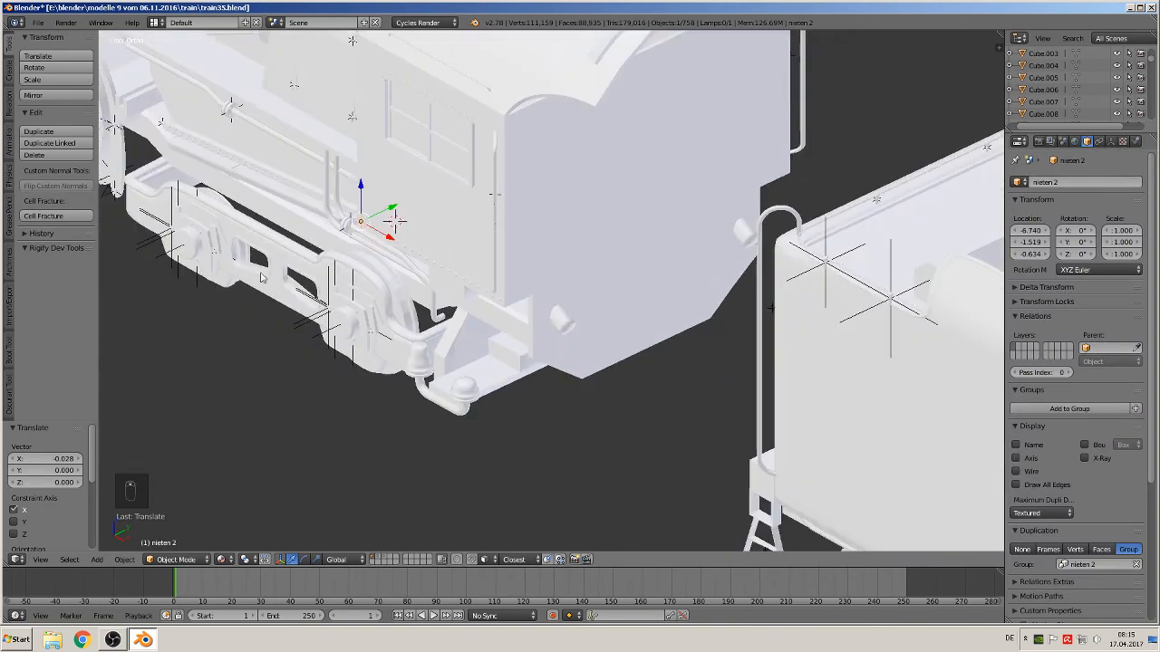
{"action": "key", "text": "shift+d"}
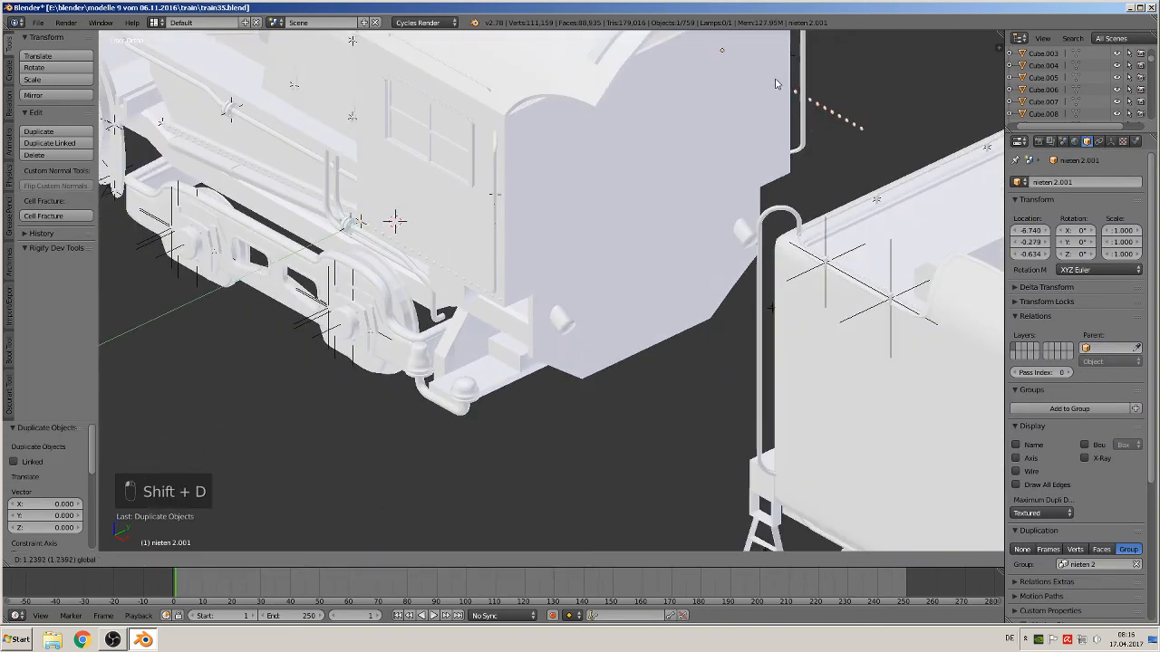
{"action": "key", "text": "y"}
{"action": "left_click", "coordinate": [815, 107]}
{"action": "middle_click_drag", "start_coordinate": [816, 107], "coordinate": [355, 428]}
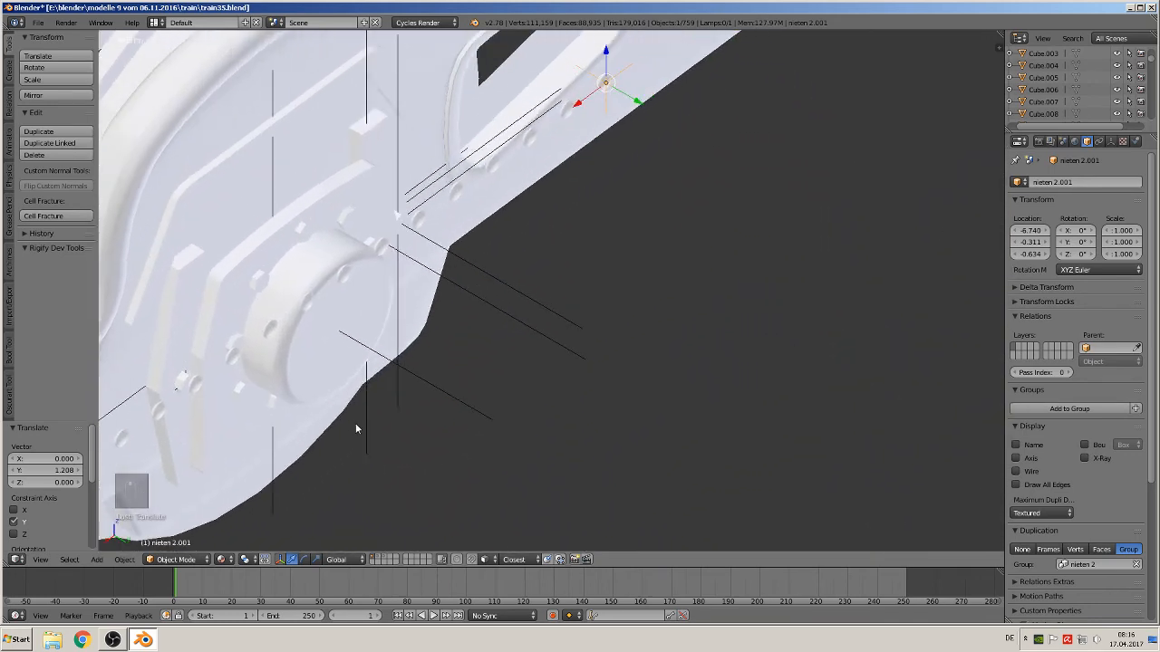
Mirror the duplicated rivet instance along the Y axis
{"action": "left_click", "coordinate": [124, 561]}
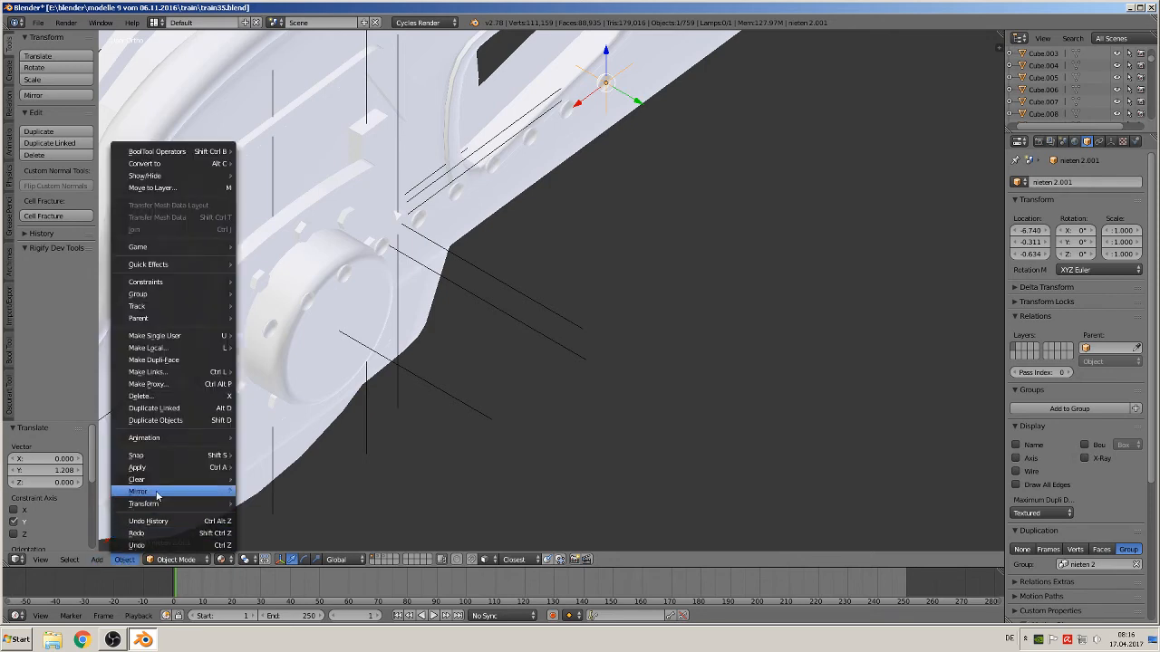
{"action": "mouse_move", "coordinate": [160, 496]}
{"action": "left_click", "coordinate": [290, 494]}
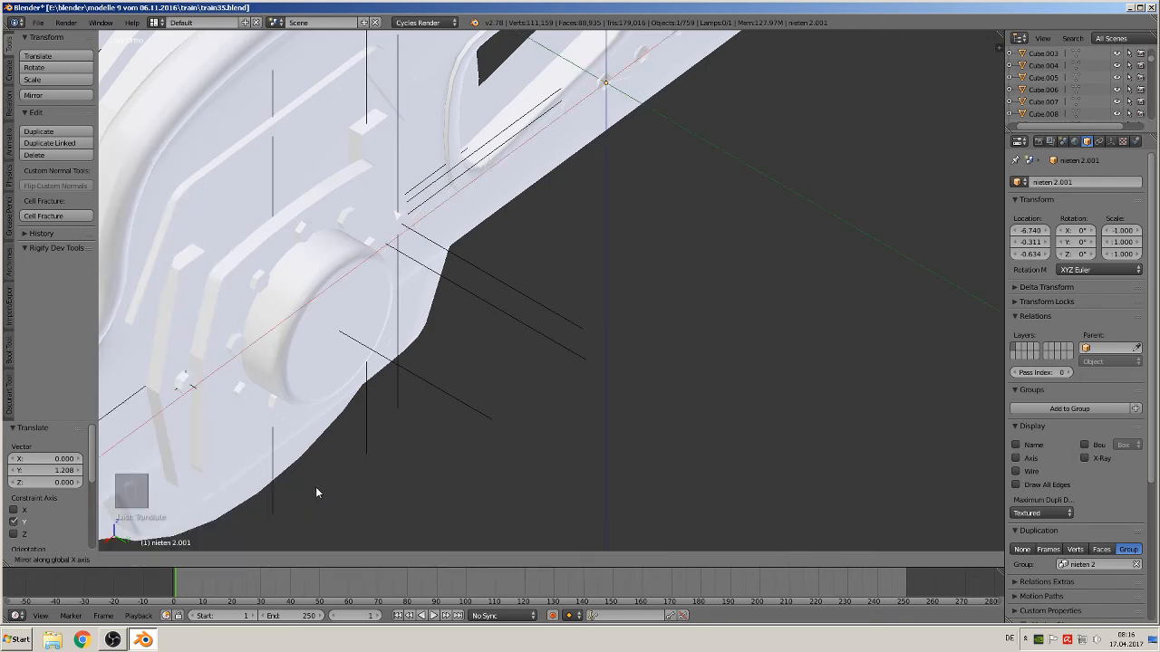
{"action": "key", "text": "y"}
{"action": "left_click", "coordinate": [180, 360]}
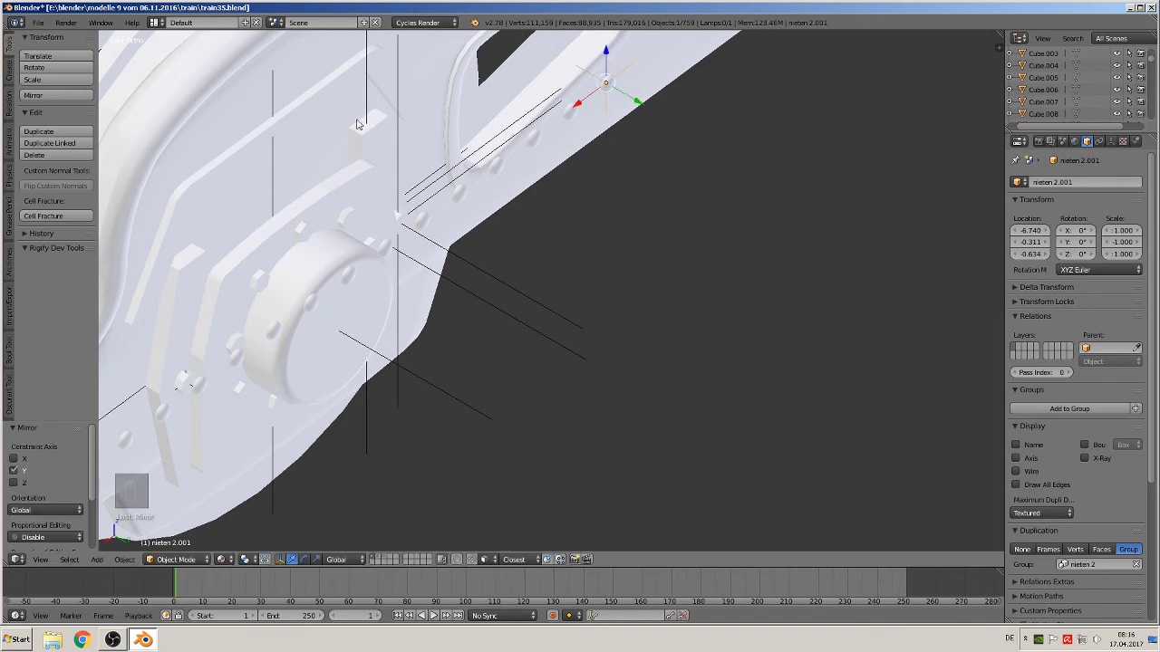
Inspect the rivet rows on the cab and frame from the front view
{"action": "middle_click_drag", "start_coordinate": [601, 138], "coordinate": [714, 192], "text": "shift"}
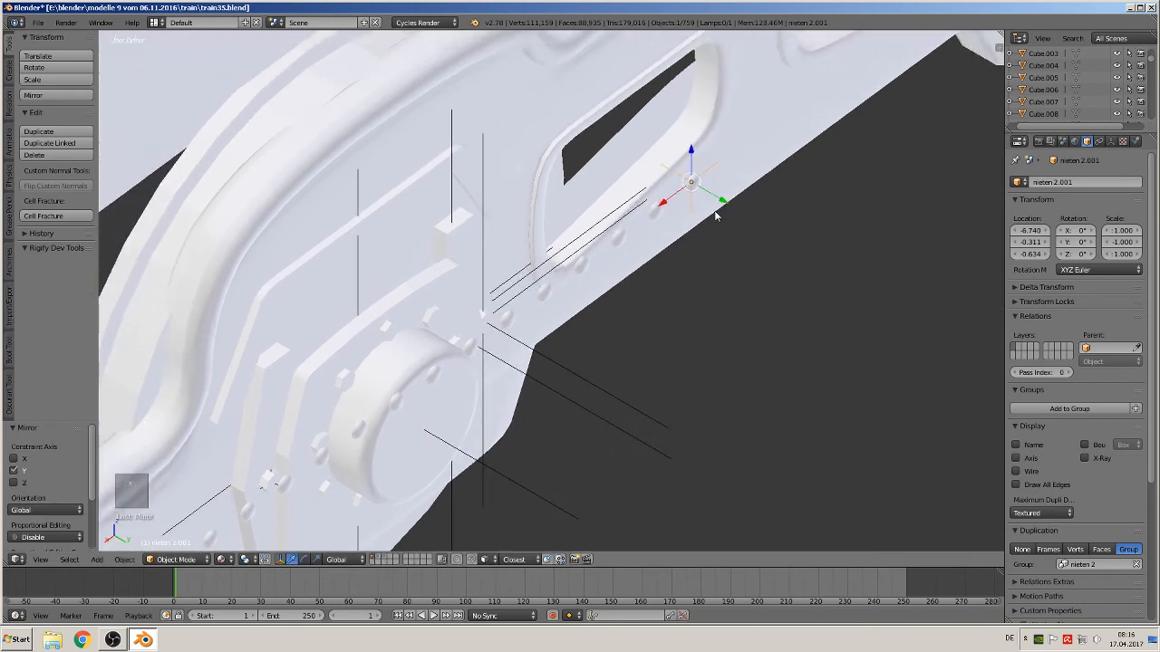
{"action": "scroll", "coordinate": [716, 215], "scroll_direction": "down", "scroll_amount": 4}
{"action": "left_click_drag", "start_coordinate": [664, 247], "coordinate": [476, 145]}
{"action": "scroll", "coordinate": [444, 205], "scroll_direction": "down", "scroll_amount": 3}
{"action": "middle_click_drag", "start_coordinate": [410, 251], "coordinate": [585, 213]}
{"action": "key", "text": "a"}
{"action": "scroll", "coordinate": [585, 214], "scroll_direction": "down", "scroll_amount": 6}
{"action": "key", "text": "KP_1"}
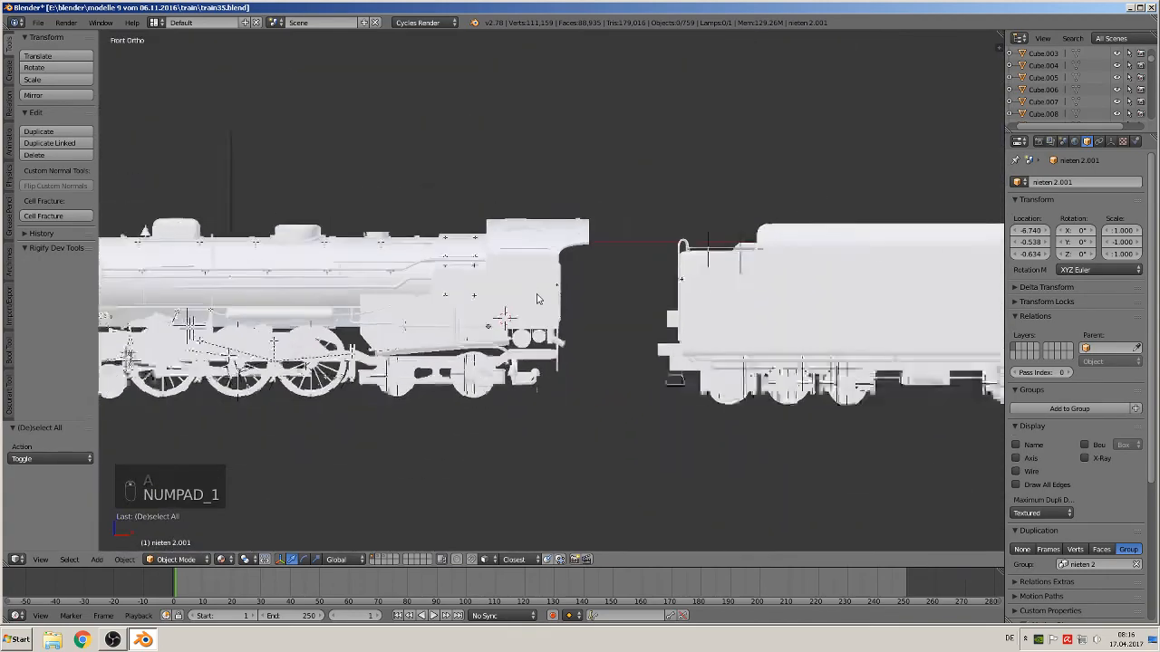
{"action": "scroll", "coordinate": [712, 293], "scroll_direction": "down", "scroll_amount": 2}
{"action": "middle_click_drag", "start_coordinate": [711, 293], "coordinate": [228, 308], "text": "shift"}
{"action": "scroll", "coordinate": [414, 330], "scroll_direction": "up", "scroll_amount": 4}
{"action": "middle_click_drag", "start_coordinate": [388, 365], "coordinate": [634, 310], "text": "shift"}
{"action": "scroll", "coordinate": [615, 321], "scroll_direction": "up", "scroll_amount": 5}
{"action": "scroll", "coordinate": [616, 321], "scroll_direction": "up", "scroll_amount": 5}
{"action": "middle_click_drag", "start_coordinate": [412, 403], "coordinate": [529, 337], "text": "shift"}
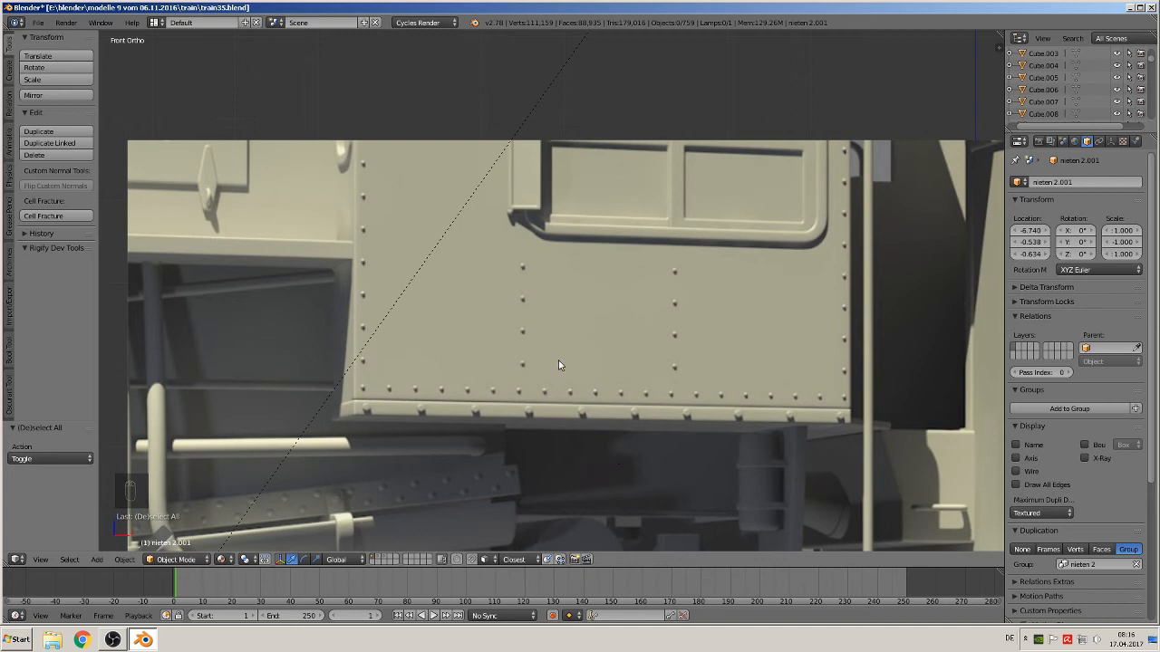
On the rivet layer, duplicate the second rivet array object and move the copy about 0.731 down along Z
{"action": "left_click", "coordinate": [381, 560]}
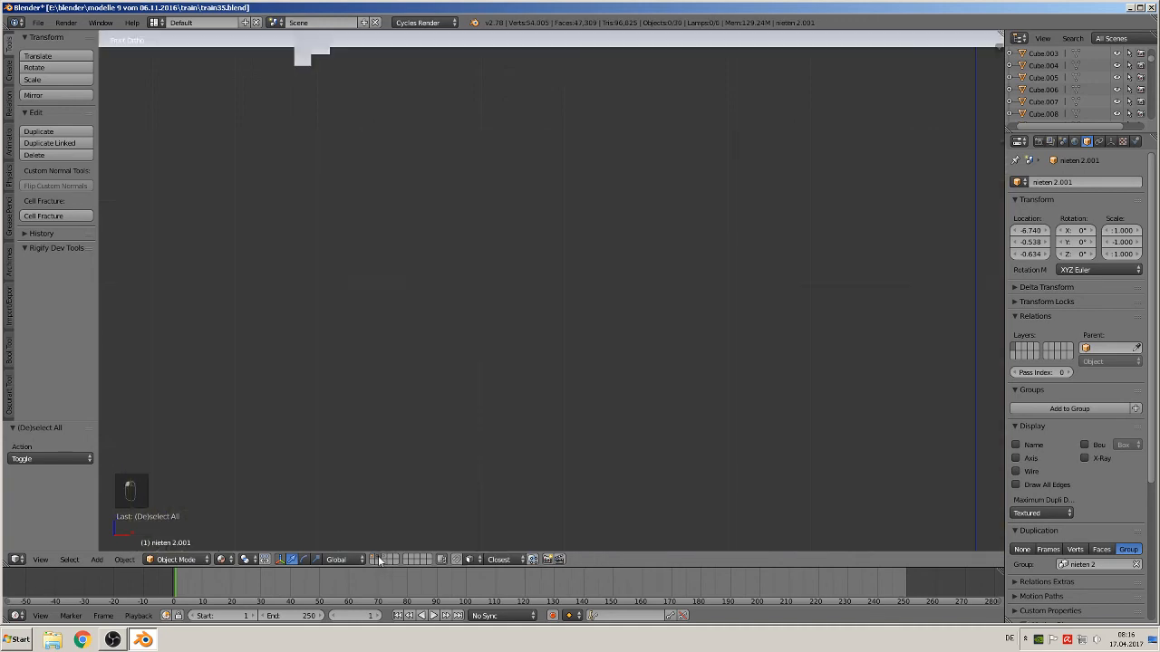
{"action": "scroll", "coordinate": [492, 414], "scroll_direction": "down", "scroll_amount": 5}
{"action": "scroll", "coordinate": [468, 435], "scroll_direction": "up", "scroll_amount": 5}
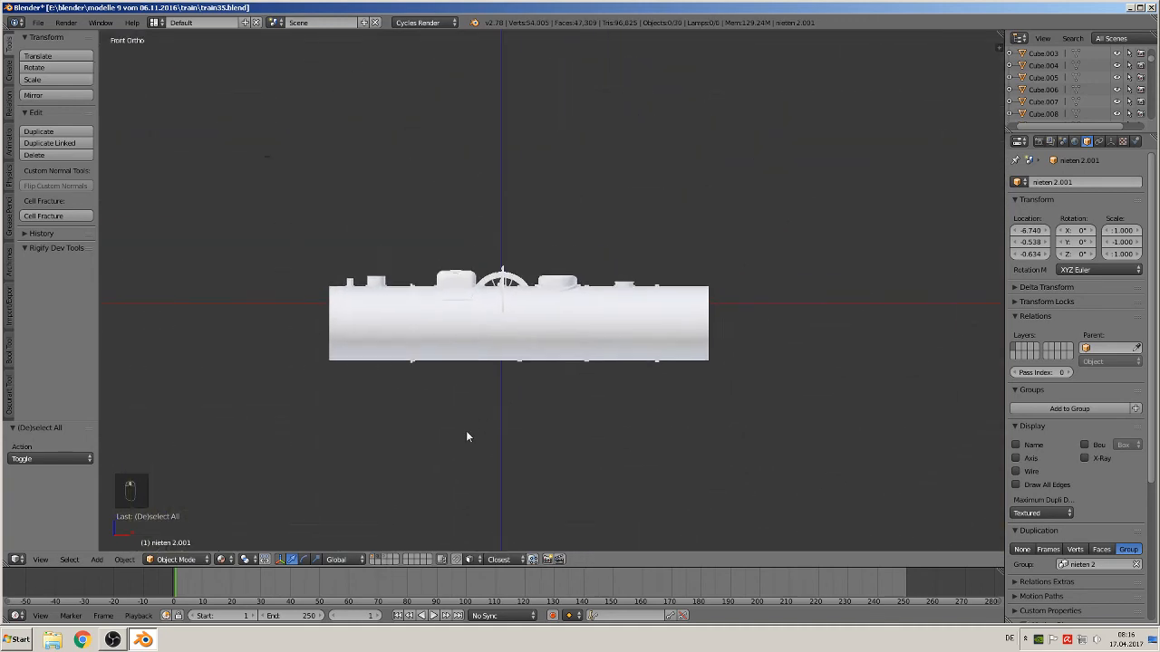
{"action": "key", "text": "z"}
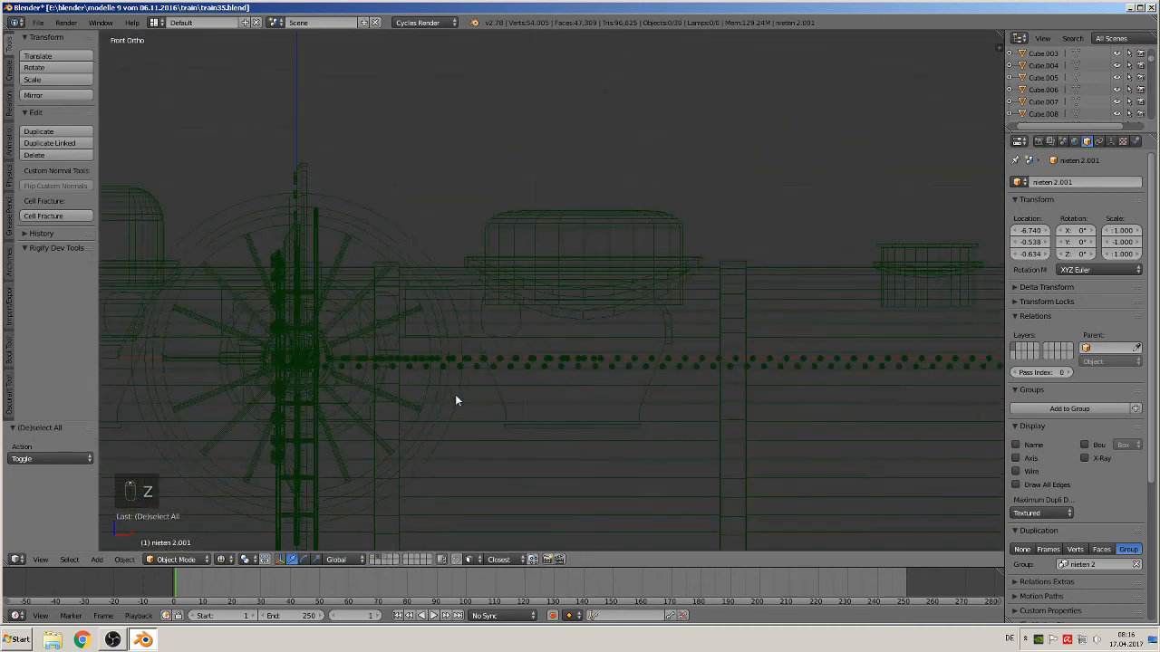
{"action": "right_click", "coordinate": [416, 362]}
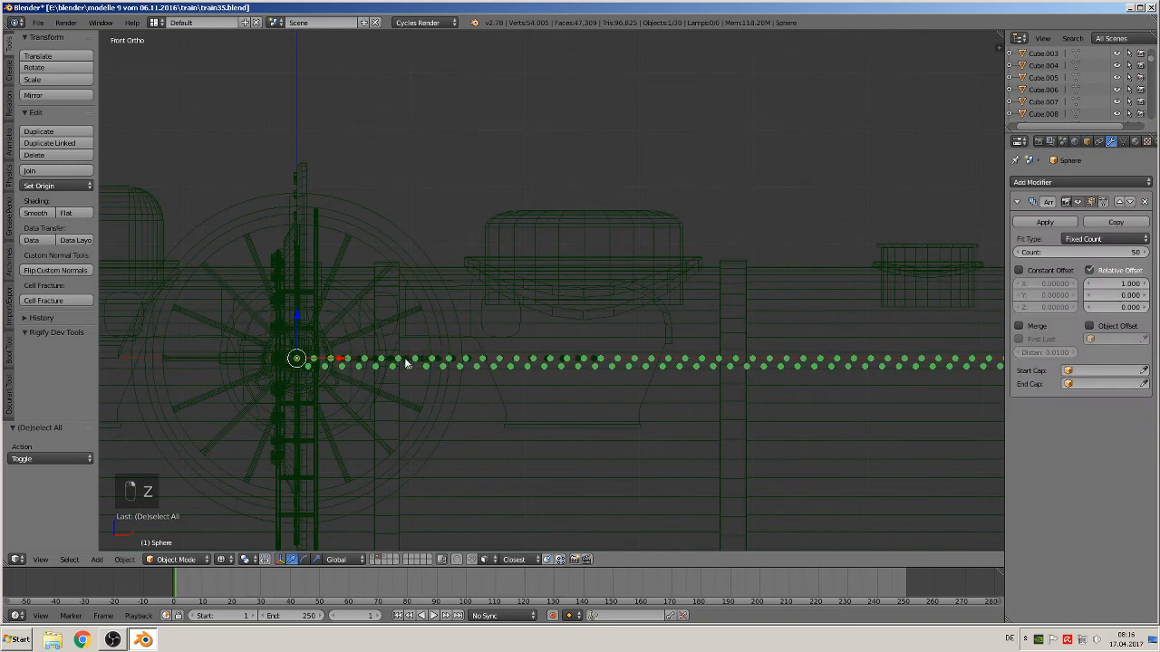
{"action": "right_click", "coordinate": [405, 358]}
{"action": "right_click", "coordinate": [408, 359]}
{"action": "scroll", "coordinate": [408, 381], "scroll_direction": "down", "scroll_amount": 2}
{"action": "middle_click_drag", "start_coordinate": [450, 404], "coordinate": [611, 249], "text": "shift"}
{"action": "key", "text": "shift+d"}
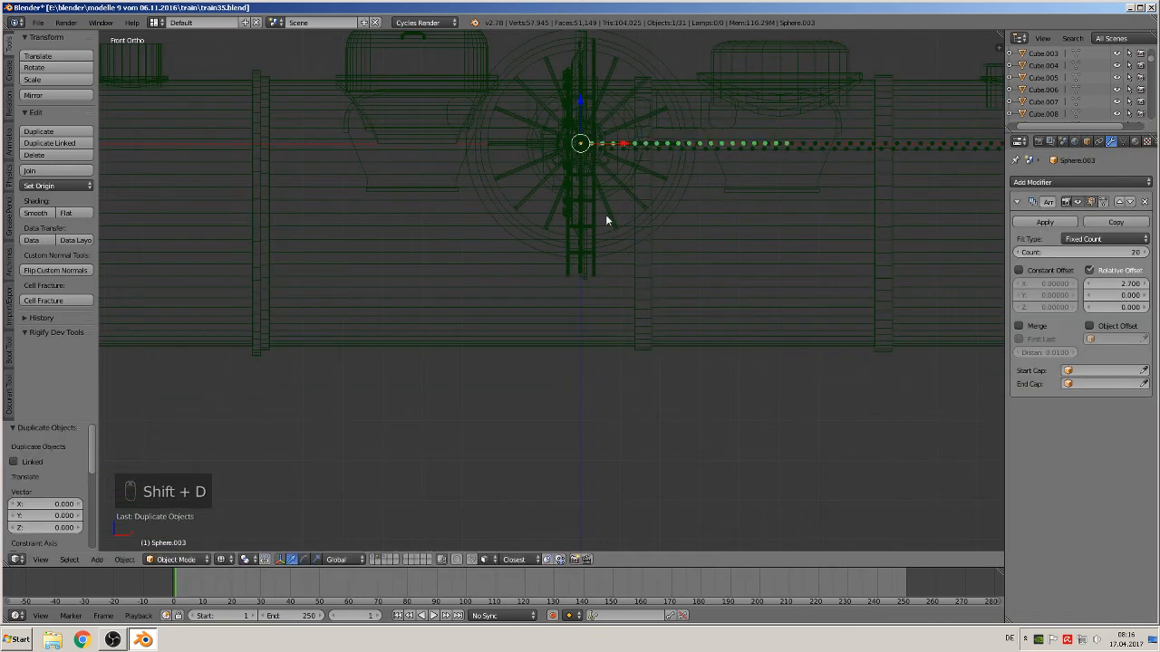
{"action": "left_click_drag", "start_coordinate": [581, 102], "coordinate": [564, 391]}
{"action": "scroll", "coordinate": [860, 487], "scroll_direction": "up", "scroll_amount": 3}
{"action": "middle_click_drag", "start_coordinate": [845, 478], "coordinate": [702, 325], "text": "shift"}
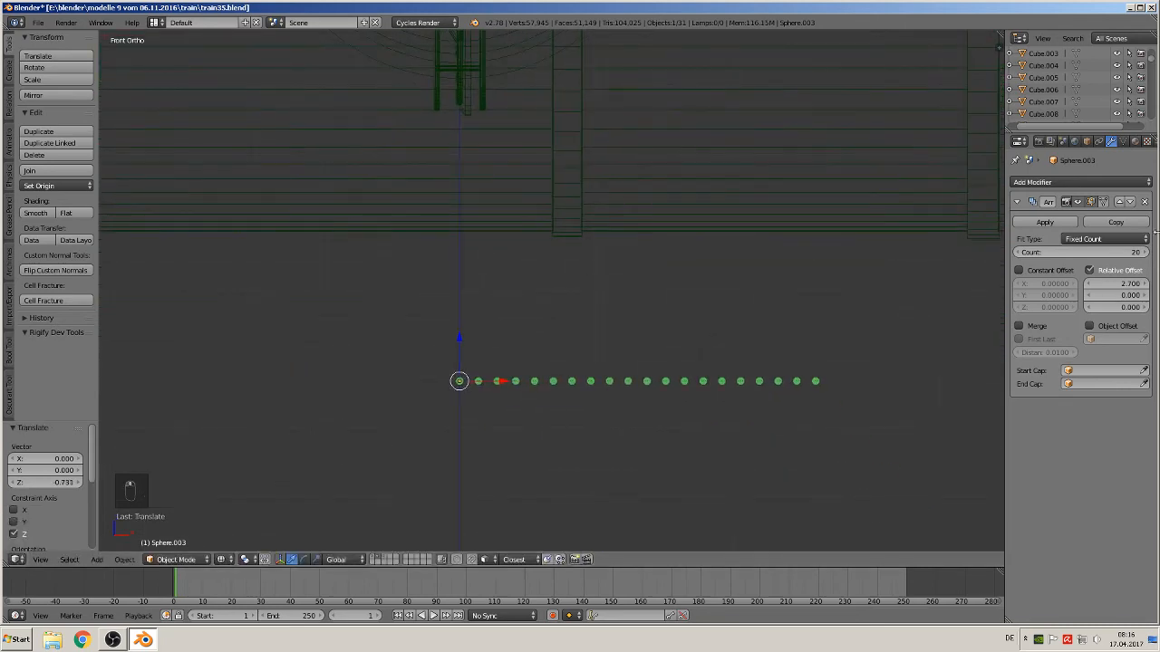
Remove the copied array from the nieten 2 group and set its array count to 4
{"action": "left_click", "coordinate": [1087, 142]}
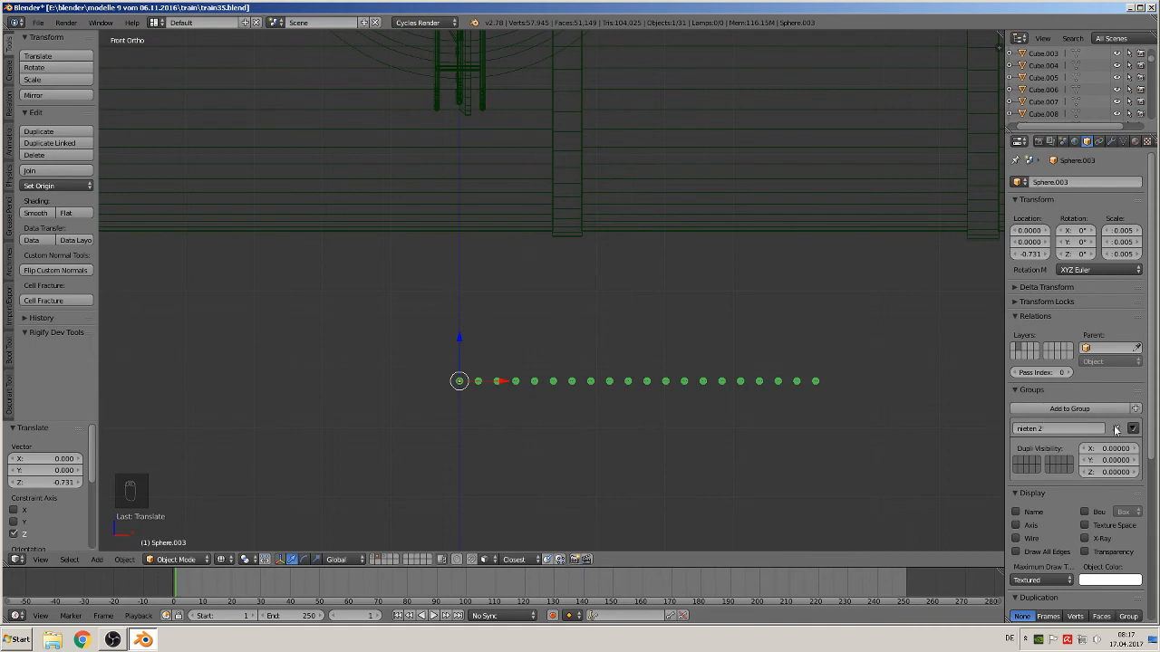
{"action": "left_click", "coordinate": [1116, 430]}
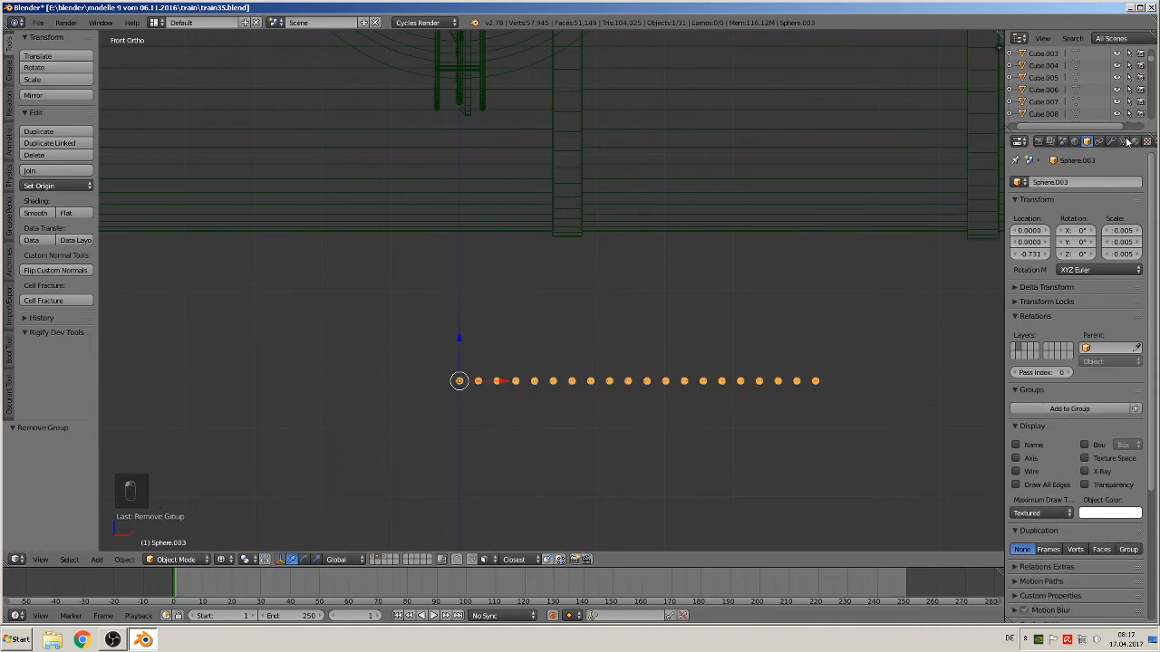
{"action": "left_click", "coordinate": [1112, 141]}
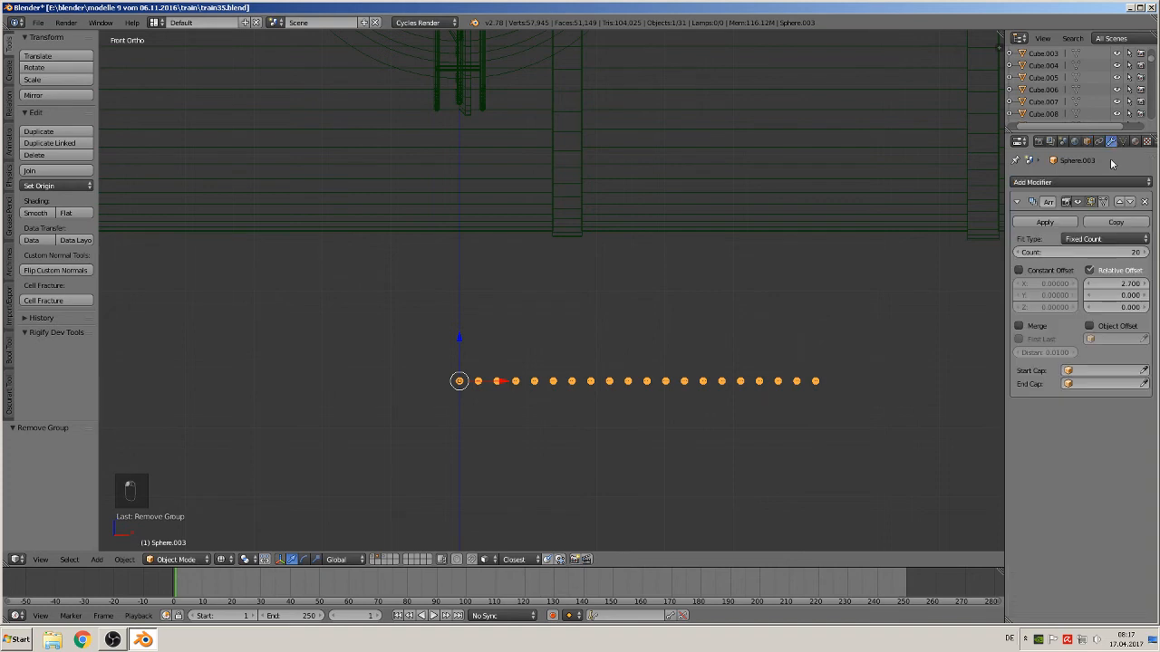
{"action": "left_click", "coordinate": [1084, 253]}
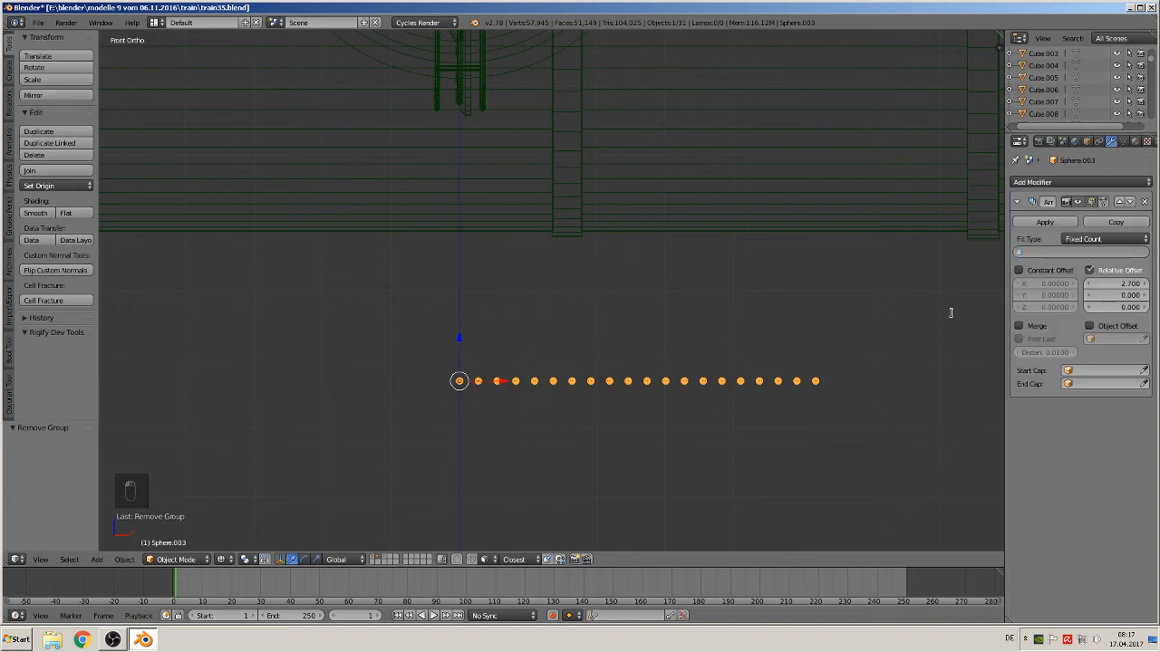
{"action": "type", "text": "4"}
{"action": "key", "text": "Return"}
Clear the copied array's location to the origin
{"action": "scroll", "coordinate": [797, 388], "scroll_direction": "up", "scroll_amount": 2}
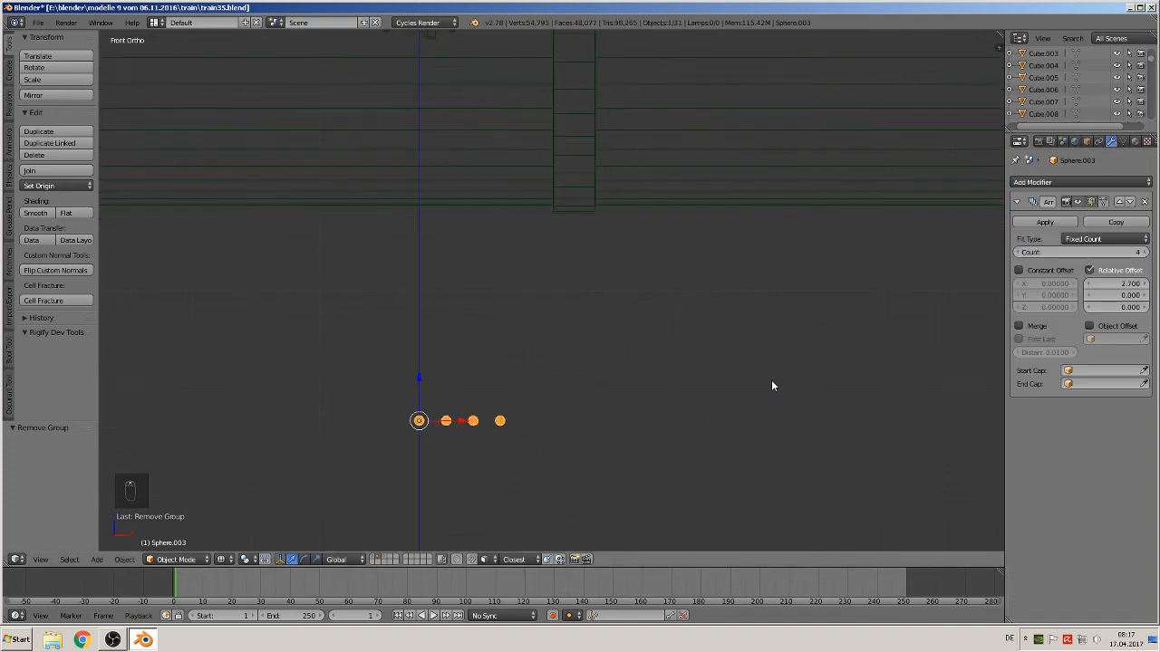
{"action": "scroll", "coordinate": [549, 412], "scroll_direction": "down", "scroll_amount": 5}
{"action": "scroll", "coordinate": [532, 402], "scroll_direction": "down", "scroll_amount": 2}
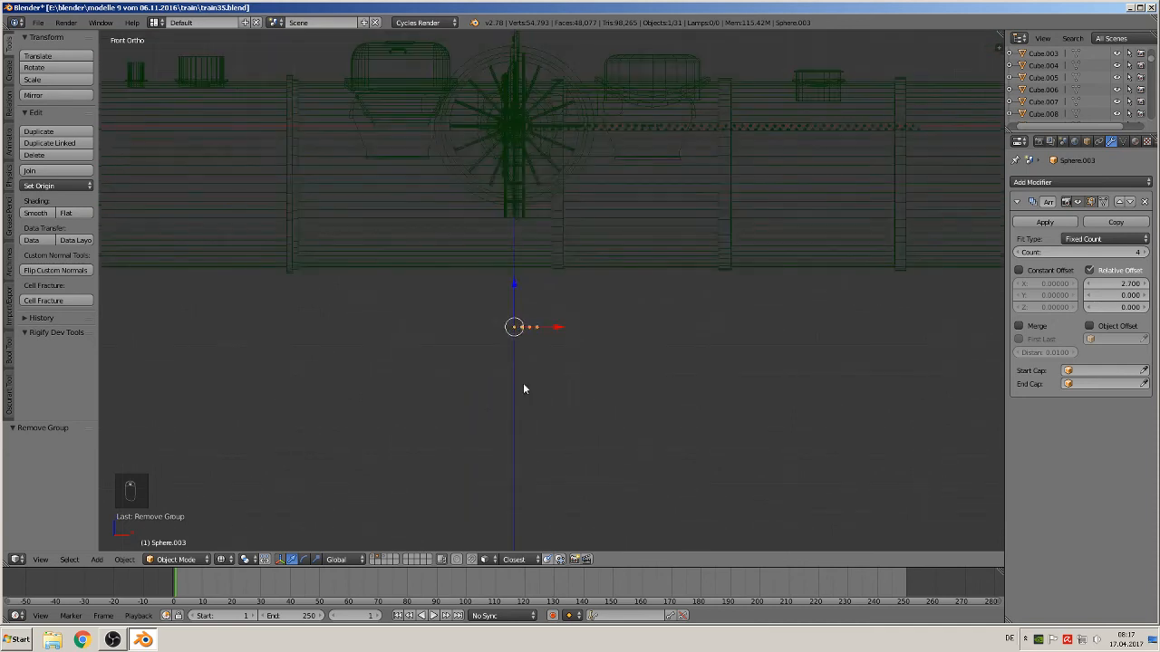
{"action": "key", "text": "alt+g"}
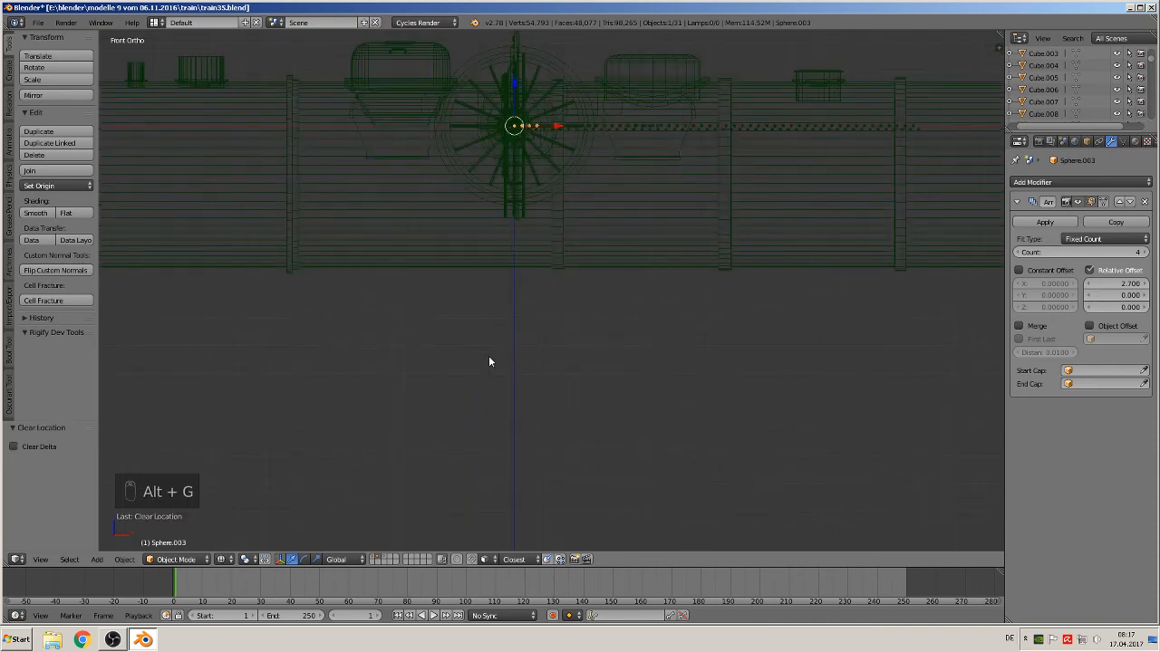
Create a new group from the copied rivet array and name it nieten 3
{"action": "key", "text": "ctrl+g"}
{"action": "left_click", "coordinate": [59, 457]}
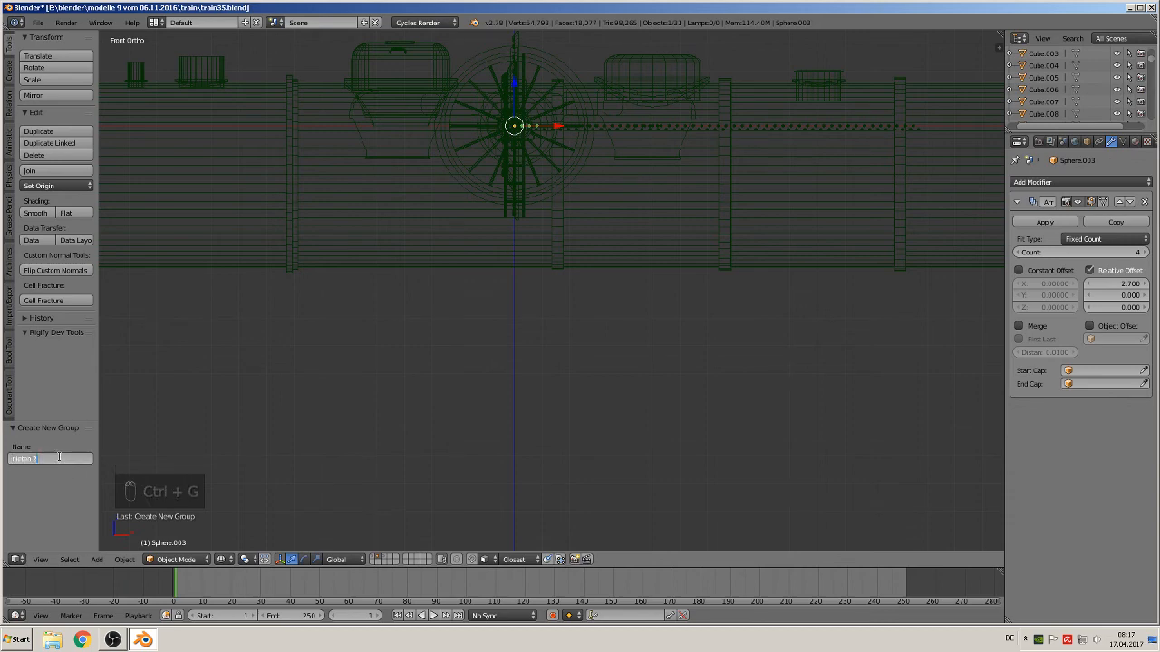
{"action": "key", "text": "BackSpace"}
{"action": "key", "text": "BackSpace"}
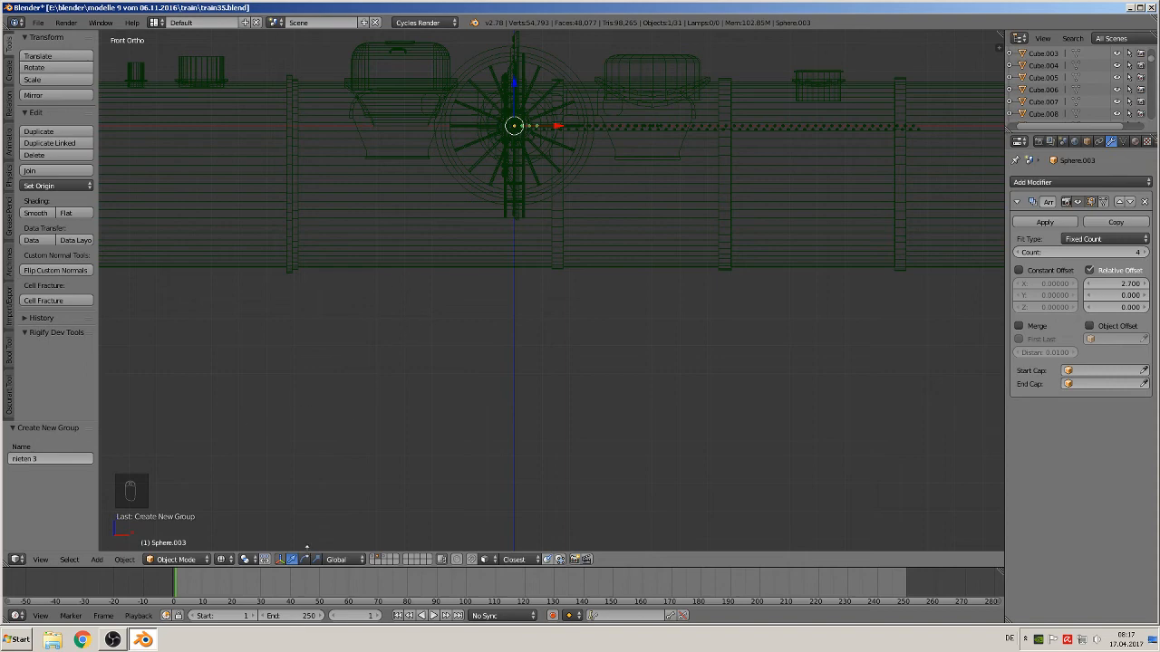
Switch to solid shading, show the locomotive layers and place the 3D cursor on the tender's side panel
{"action": "left_click", "coordinate": [221, 559]}
{"action": "left_click", "coordinate": [252, 504]}
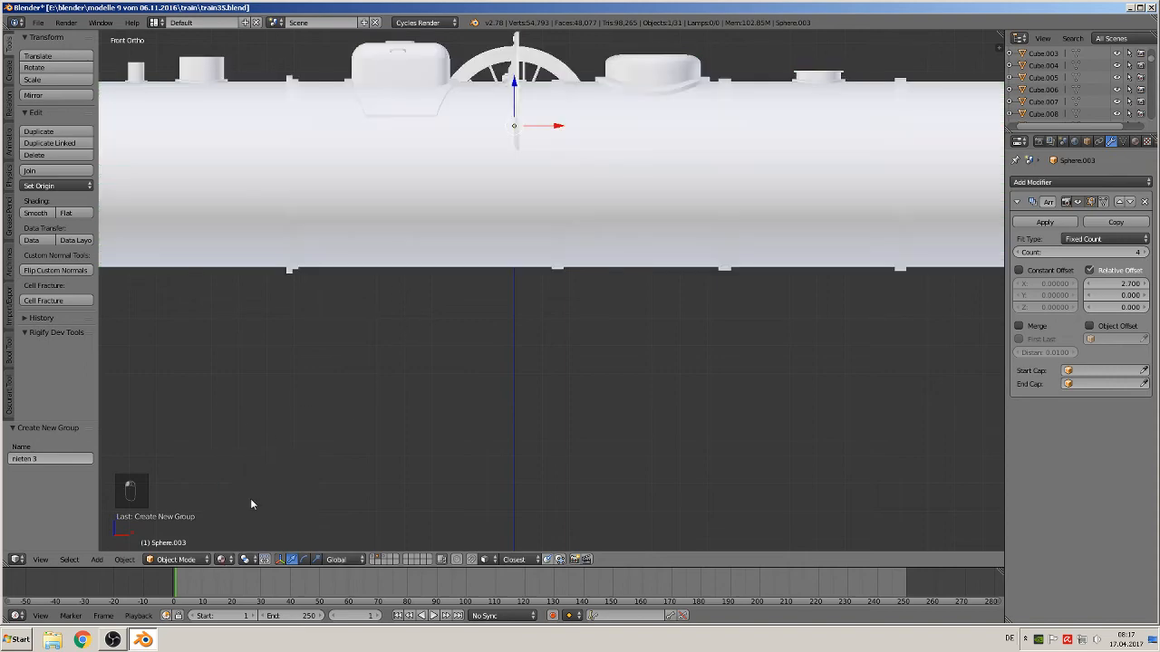
{"action": "left_click", "coordinate": [375, 559]}
{"action": "scroll", "coordinate": [426, 394], "scroll_direction": "down", "scroll_amount": 5}
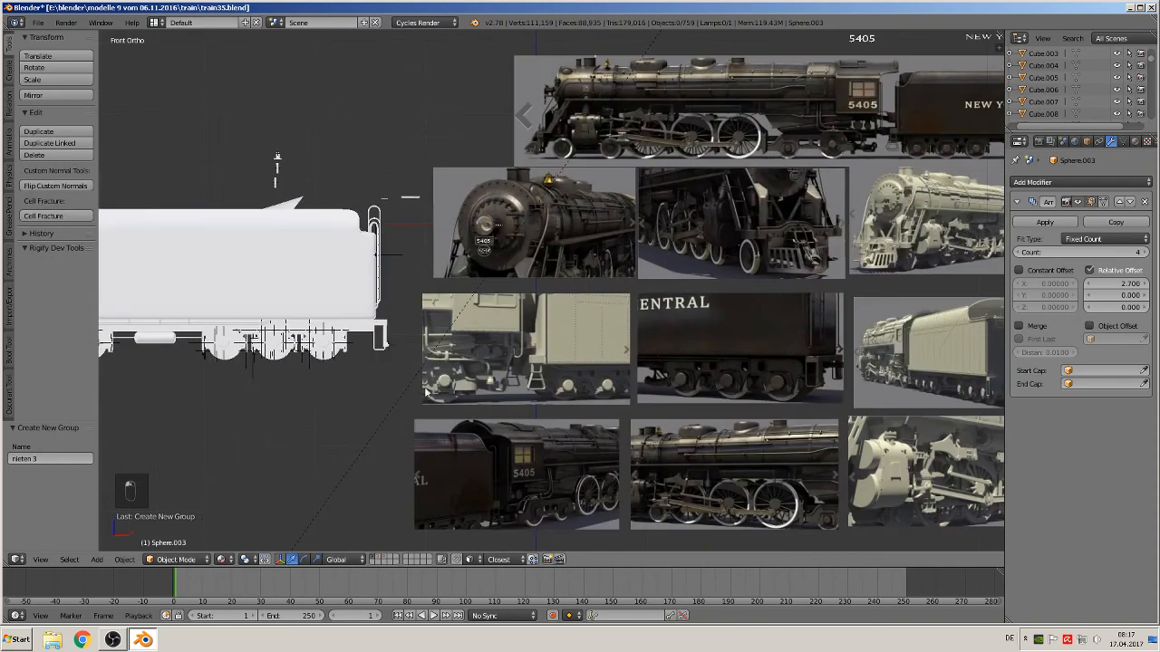
{"action": "mouse_move", "coordinate": [425, 393]}
{"action": "middle_mouse_down", "text": "shift"}
{"action": "mouse_move", "coordinate": [251, 340]}
{"action": "mouse_move", "coordinate": [431, 378]}
{"action": "middle_mouse_up", "text": "shift"}
{"action": "scroll", "coordinate": [601, 347], "scroll_direction": "up", "scroll_amount": 6}
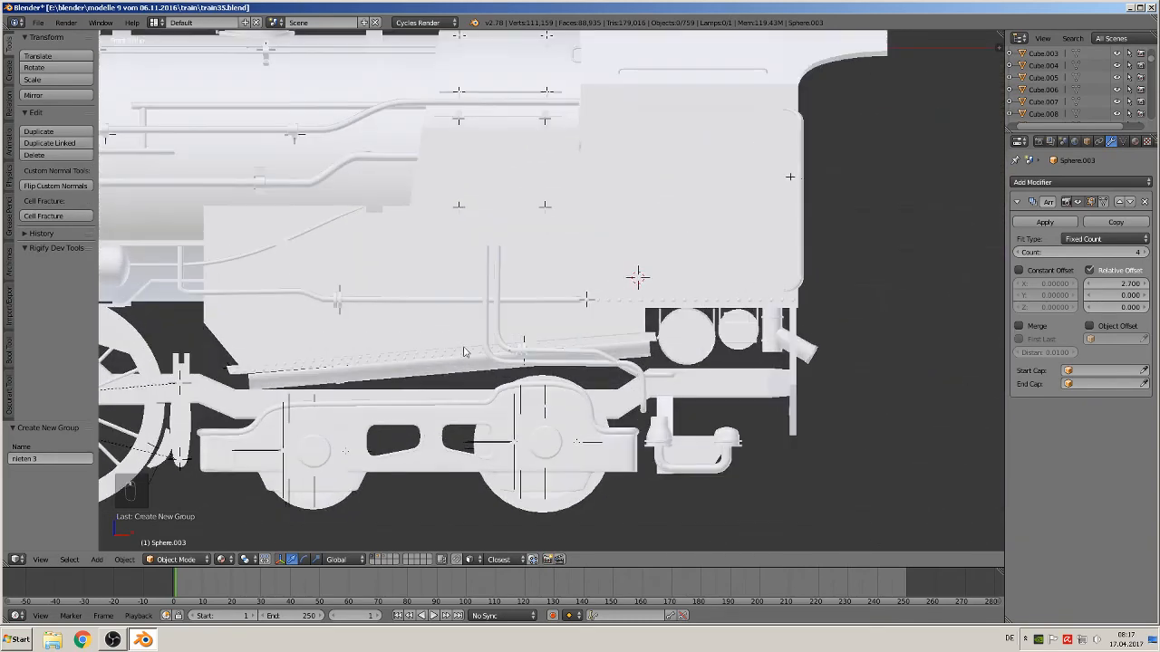
{"action": "left_click", "coordinate": [522, 249]}
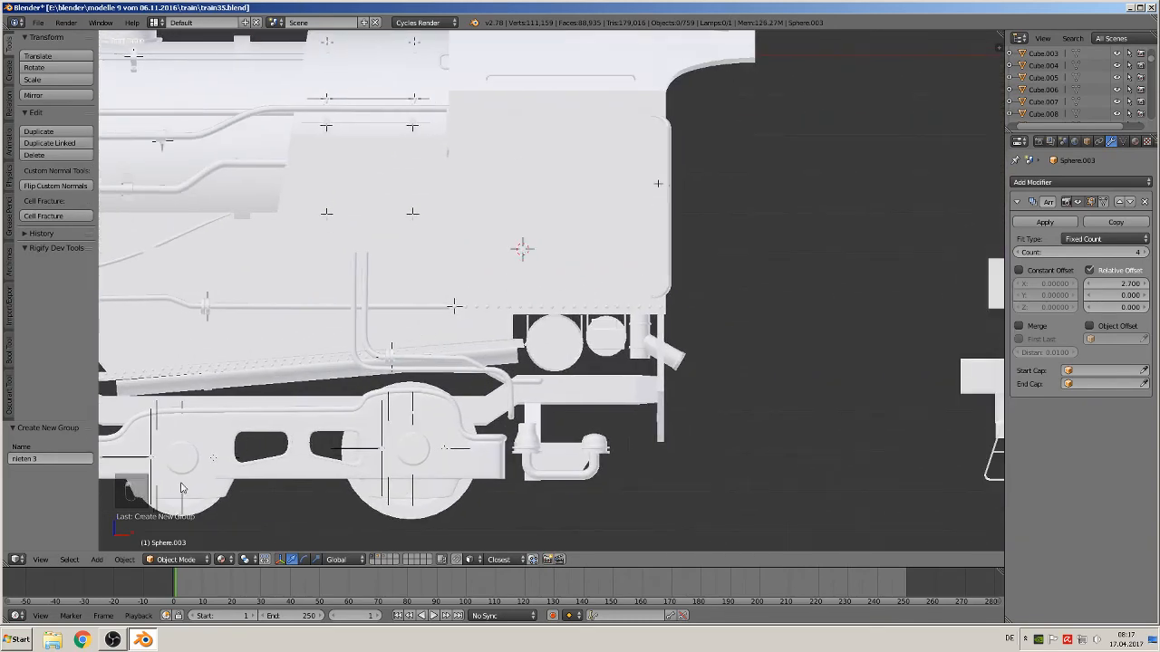
{"action": "left_click", "coordinate": [98, 560]}
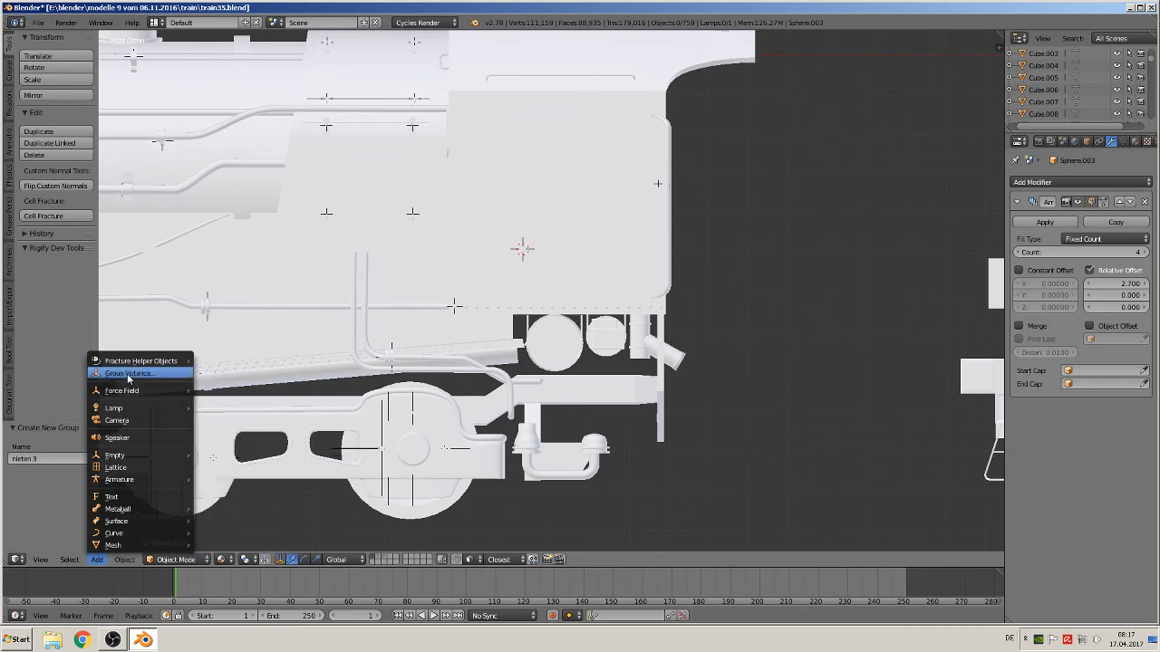
{"action": "left_click", "coordinate": [126, 371]}
{"action": "left_click", "coordinate": [159, 396]}
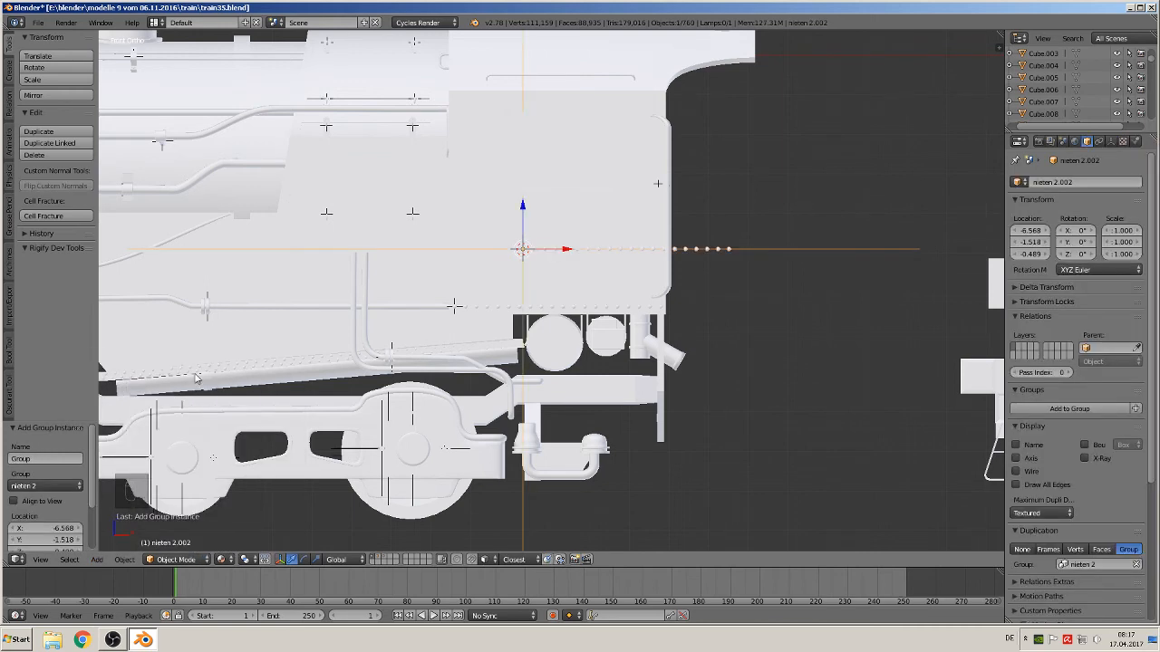
{"action": "key", "text": "x"}
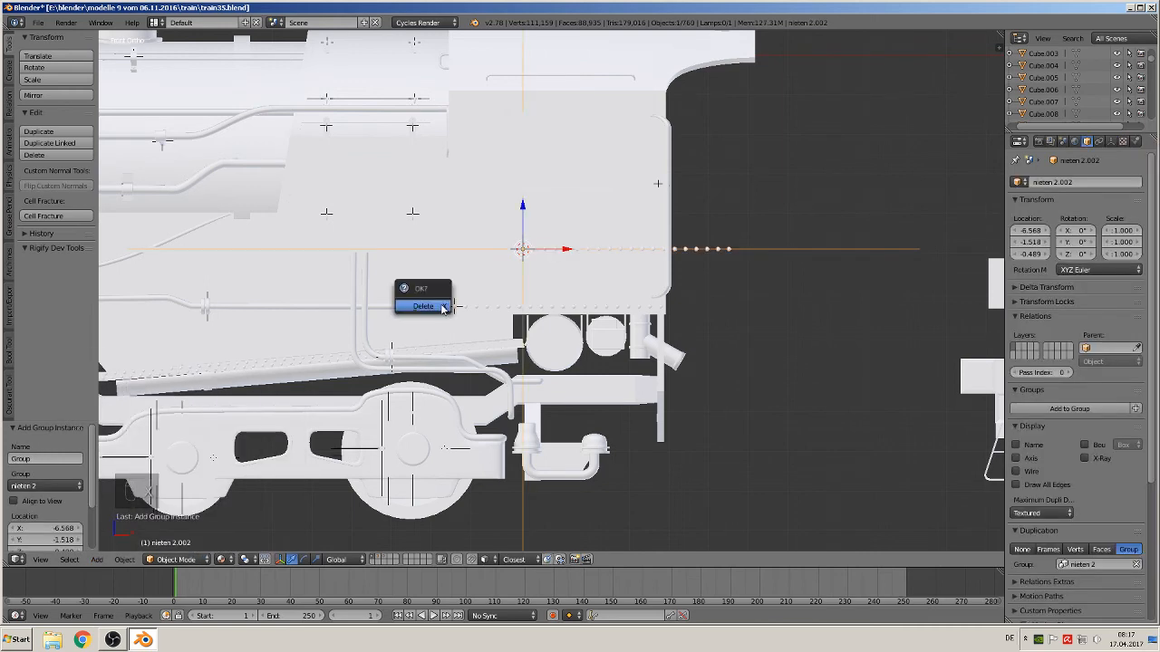
{"action": "left_click", "coordinate": [442, 306]}
Add a group instance of nieten 3 at the 3D cursor
{"action": "left_click", "coordinate": [98, 560]}
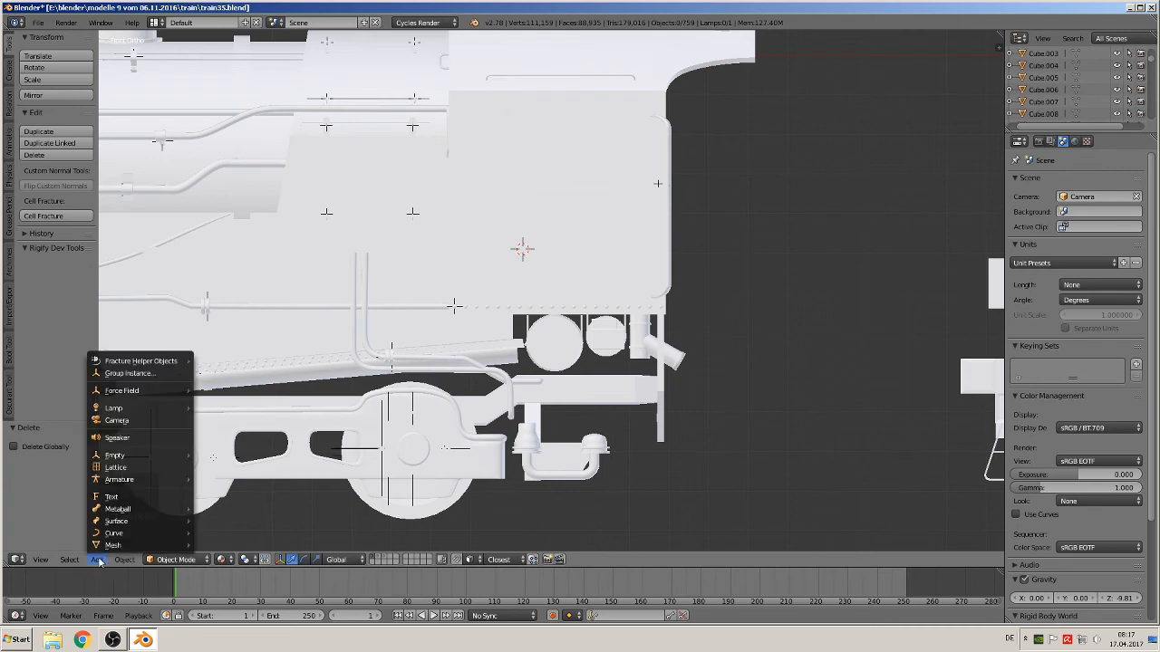
{"action": "left_click", "coordinate": [126, 372]}
{"action": "type", "text": "nieten"}
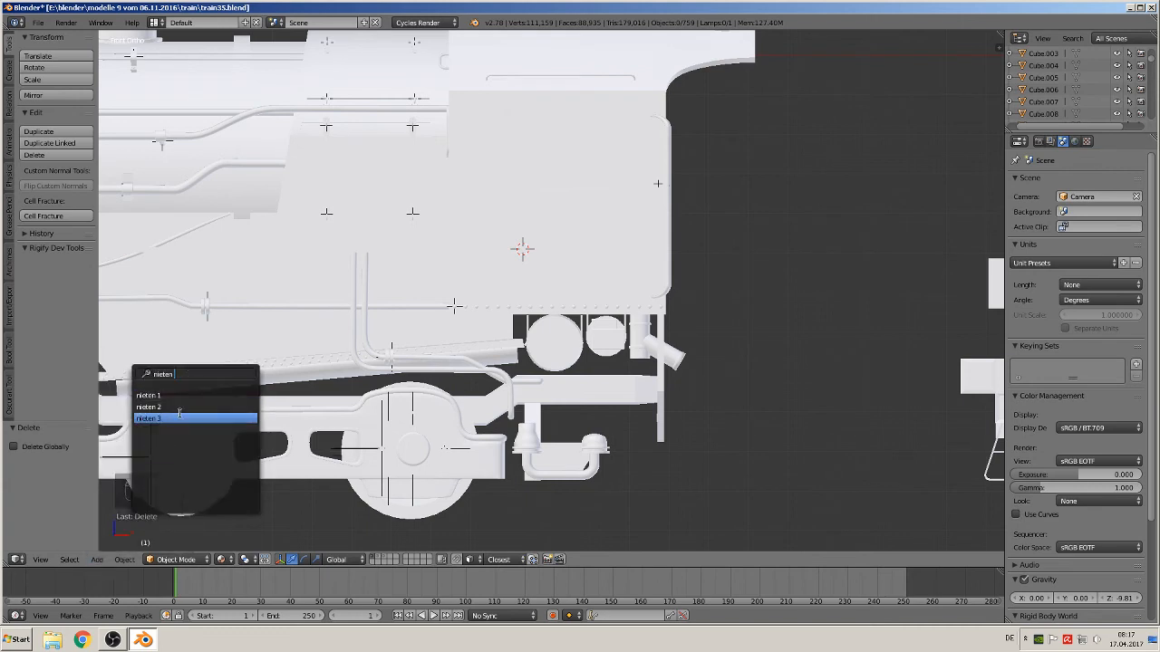
{"action": "left_click", "coordinate": [163, 419]}
Rotate the nieten 3 instance 90° around the Y axis
{"action": "scroll", "coordinate": [379, 386], "scroll_direction": "up", "scroll_amount": 1}
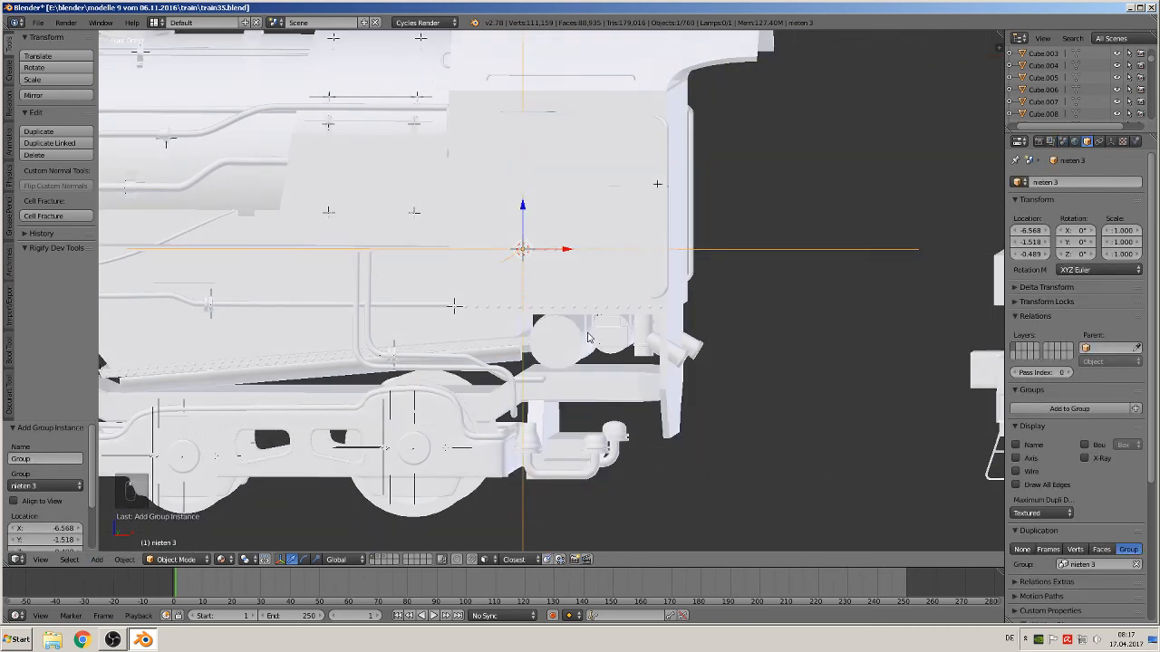
{"action": "scroll", "coordinate": [589, 343], "scroll_direction": "up", "scroll_amount": 1}
{"action": "middle_click_drag", "start_coordinate": [590, 352], "coordinate": [625, 355]}
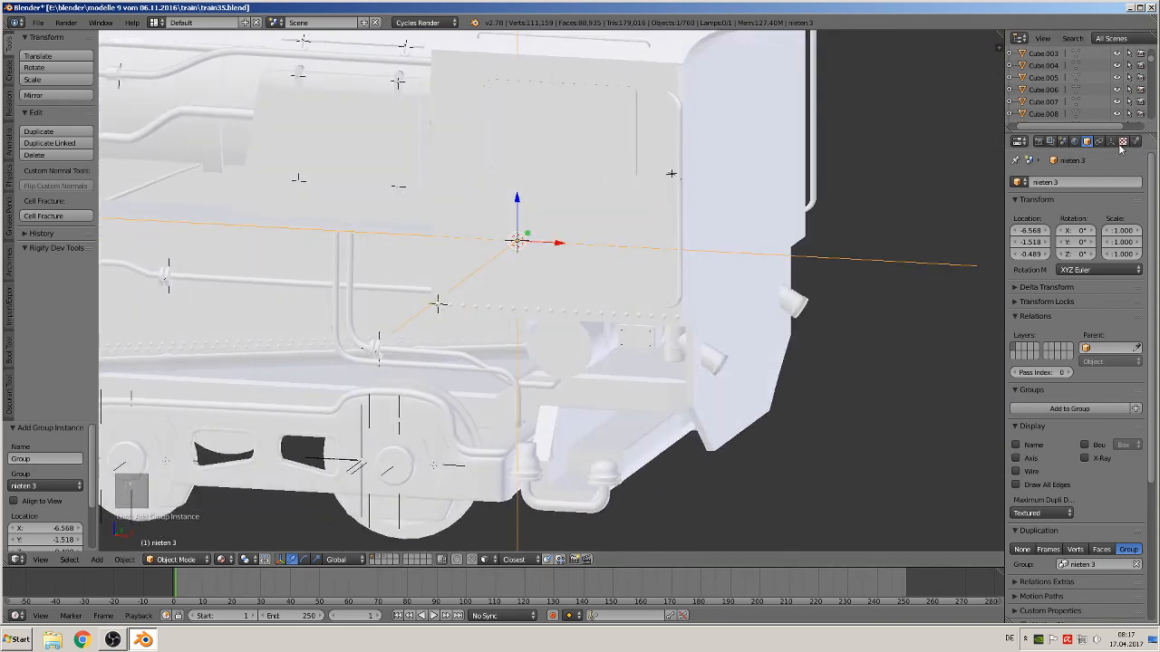
{"action": "left_click", "coordinate": [1111, 142]}
{"action": "left_click_drag", "start_coordinate": [1106, 216], "coordinate": [1065, 217]}
{"action": "middle_click_drag", "start_coordinate": [634, 313], "coordinate": [671, 335]}
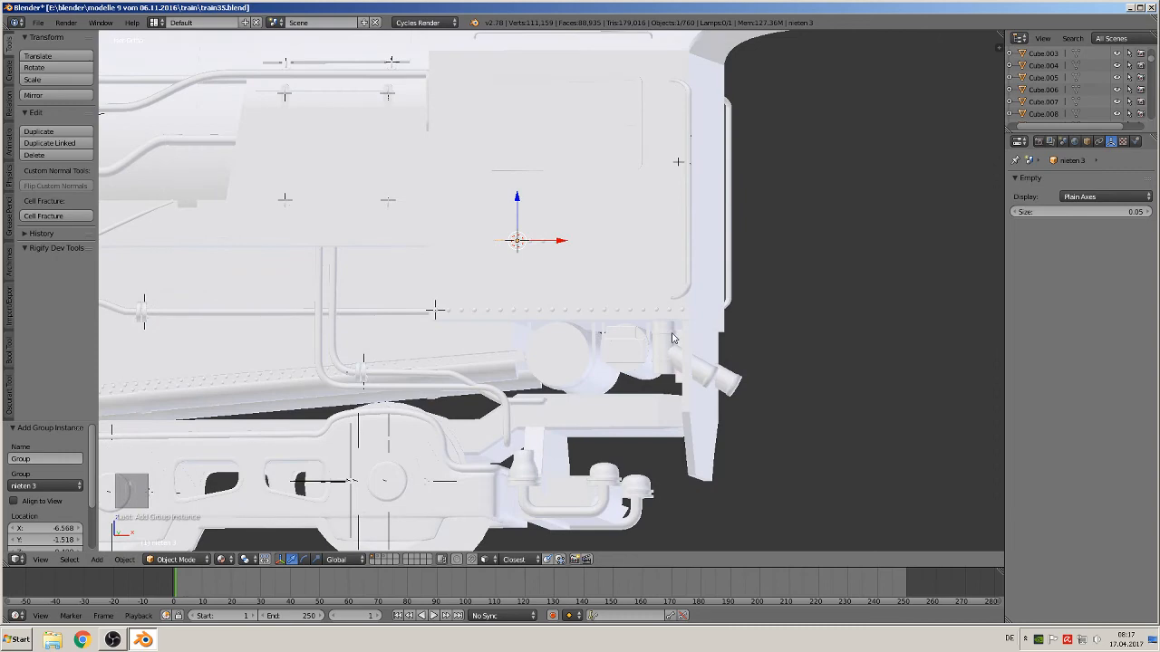
{"action": "type", "text": "ry90"}
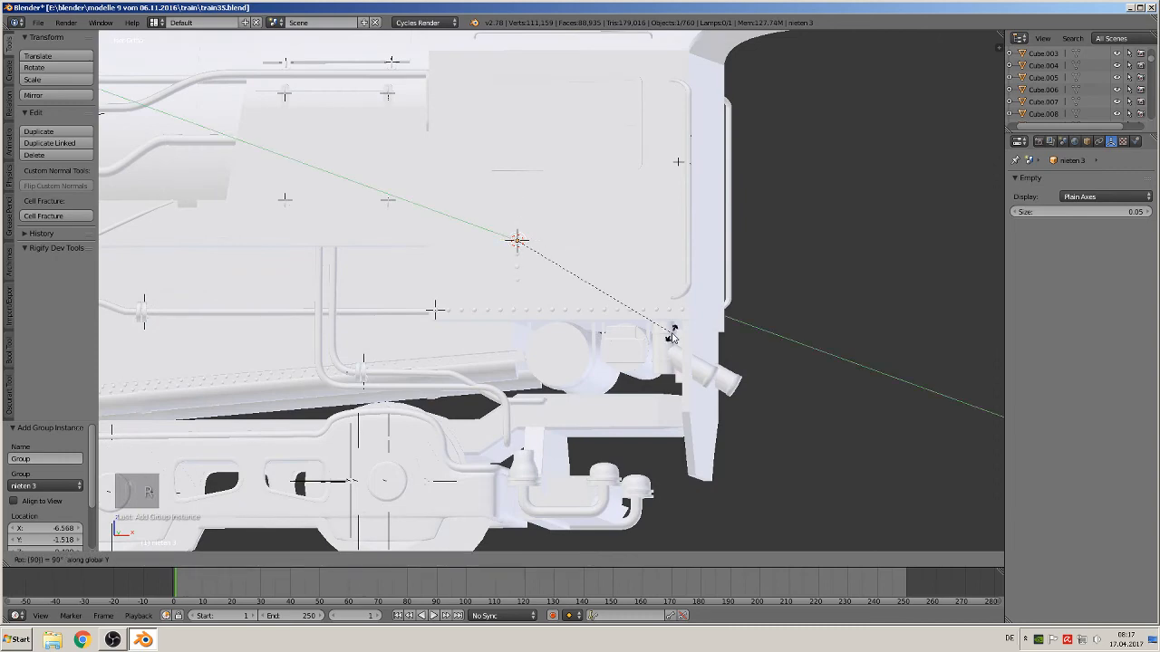
{"action": "key", "text": "Return"}
Move the tender's window panel up, scale it by about 1.125 and shift it slightly along X and Z
{"action": "scroll", "coordinate": [624, 331], "scroll_direction": "up", "scroll_amount": 3}
{"action": "middle_click_drag", "start_coordinate": [621, 330], "coordinate": [639, 338]}
{"action": "scroll", "coordinate": [625, 313], "scroll_direction": "down", "scroll_amount": 3}
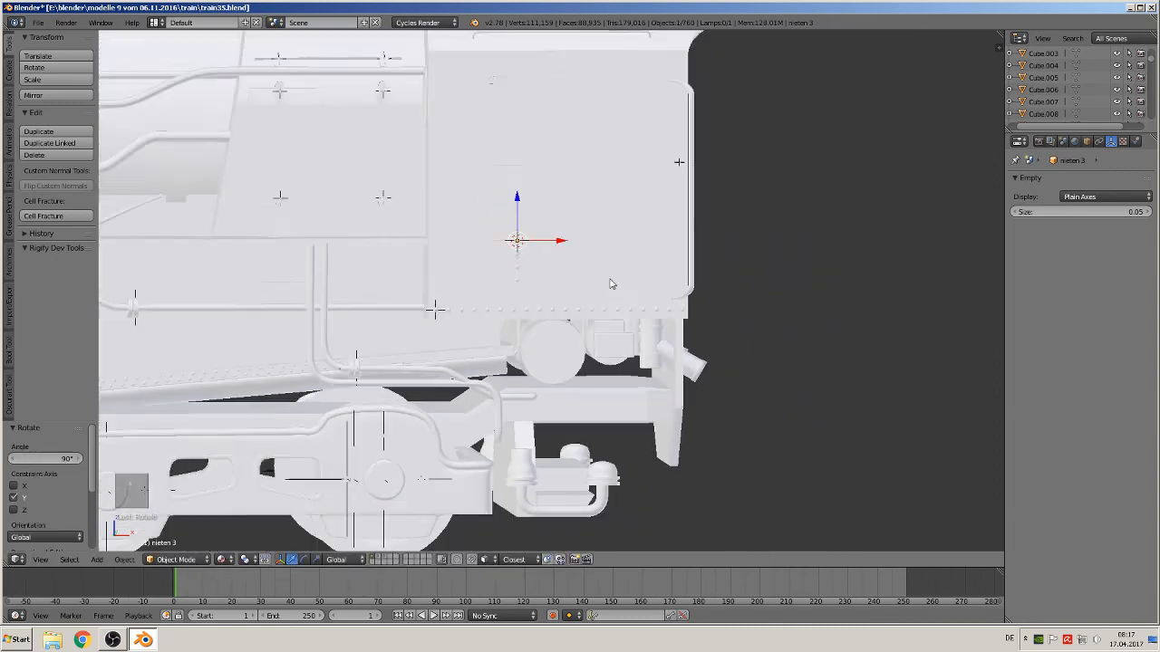
{"action": "scroll", "coordinate": [589, 227], "scroll_direction": "up", "scroll_amount": 1}
{"action": "middle_click_drag", "start_coordinate": [590, 227], "coordinate": [665, 381], "text": "shift"}
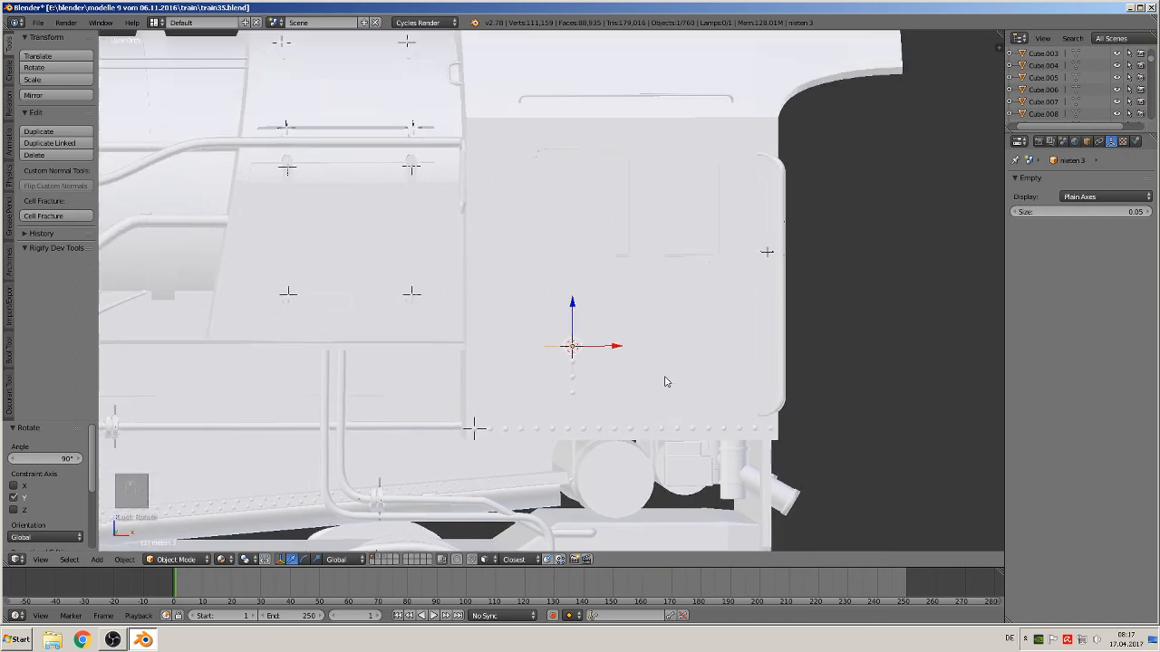
{"action": "right_click", "coordinate": [626, 239]}
{"action": "left_click_drag", "start_coordinate": [573, 165], "coordinate": [573, 211]}
{"action": "key", "text": "s"}
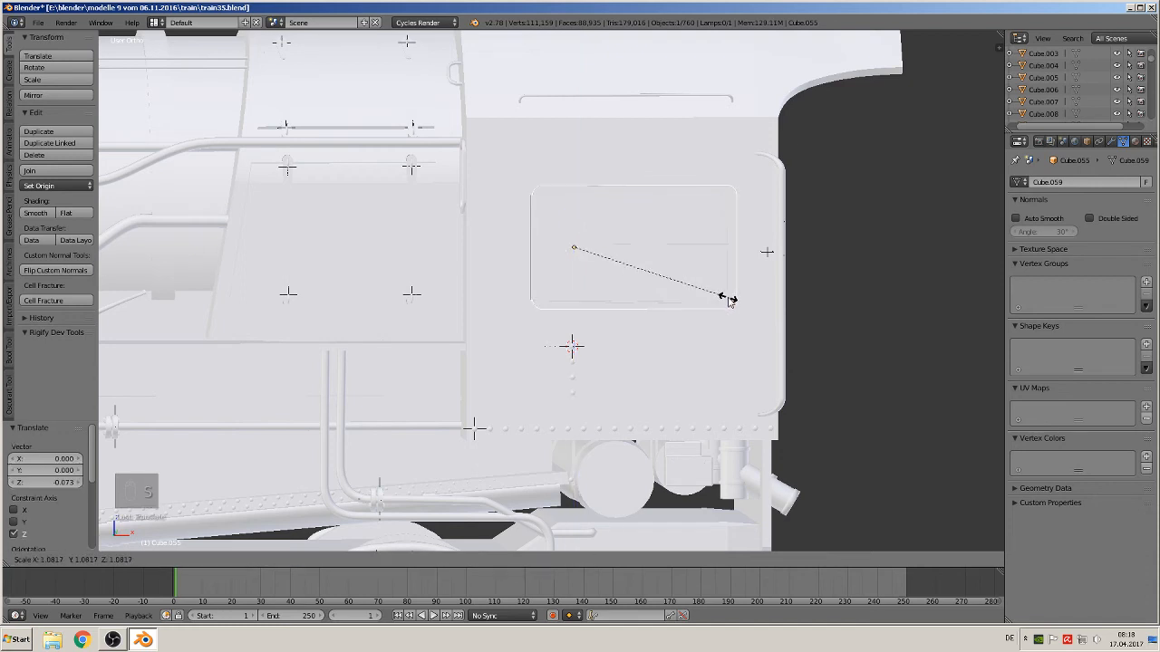
{"action": "left_click", "coordinate": [735, 307]}
{"action": "key", "text": "g"}
{"action": "key", "text": "x"}
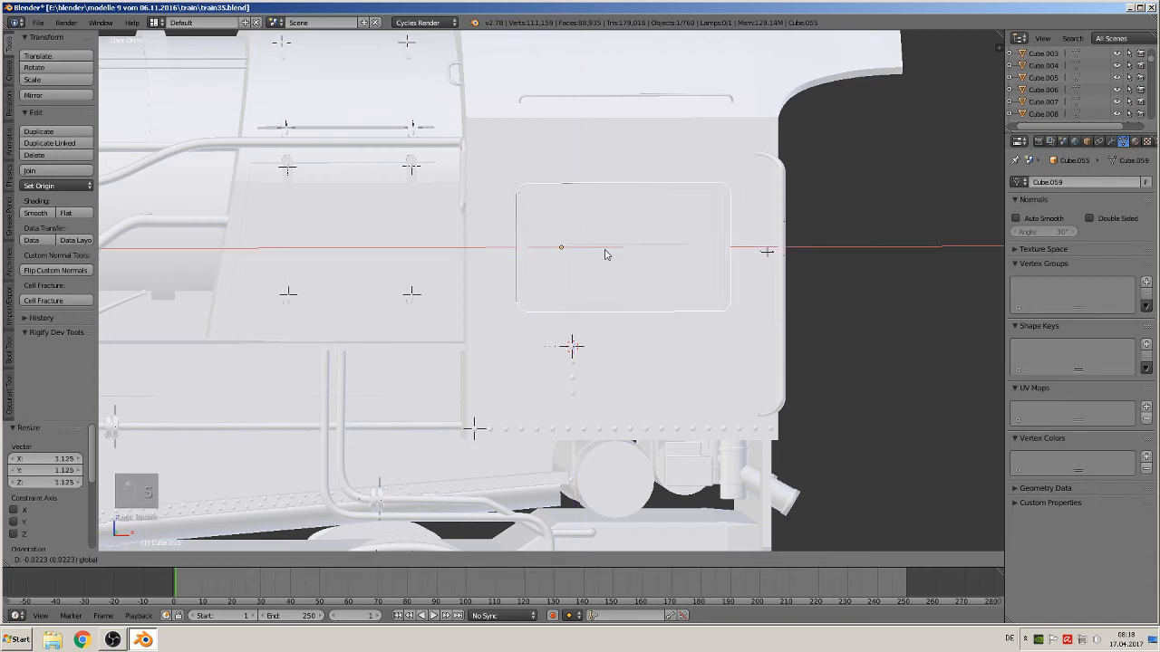
{"action": "left_click", "coordinate": [605, 254]}
{"action": "key", "text": "g"}
{"action": "key", "text": "z"}
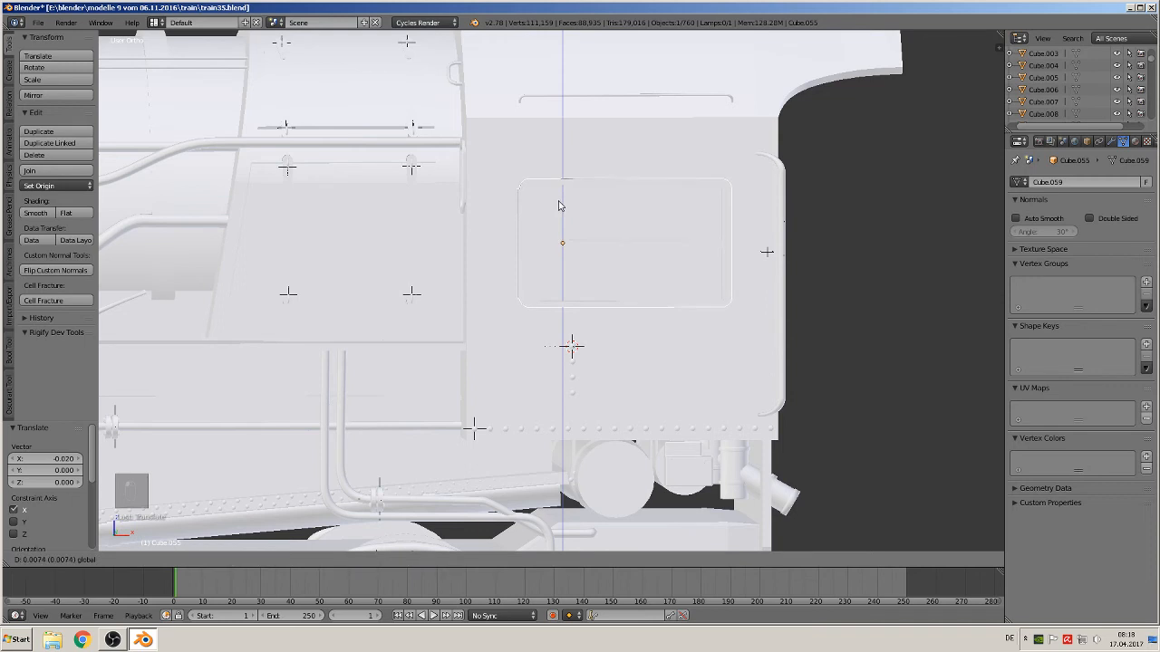
{"action": "left_click", "coordinate": [557, 202]}
Move the nieten 3 instance up along Z and slightly along X below the window panel
{"action": "right_click", "coordinate": [572, 363]}
{"action": "key", "text": "g"}
{"action": "key", "text": "z"}
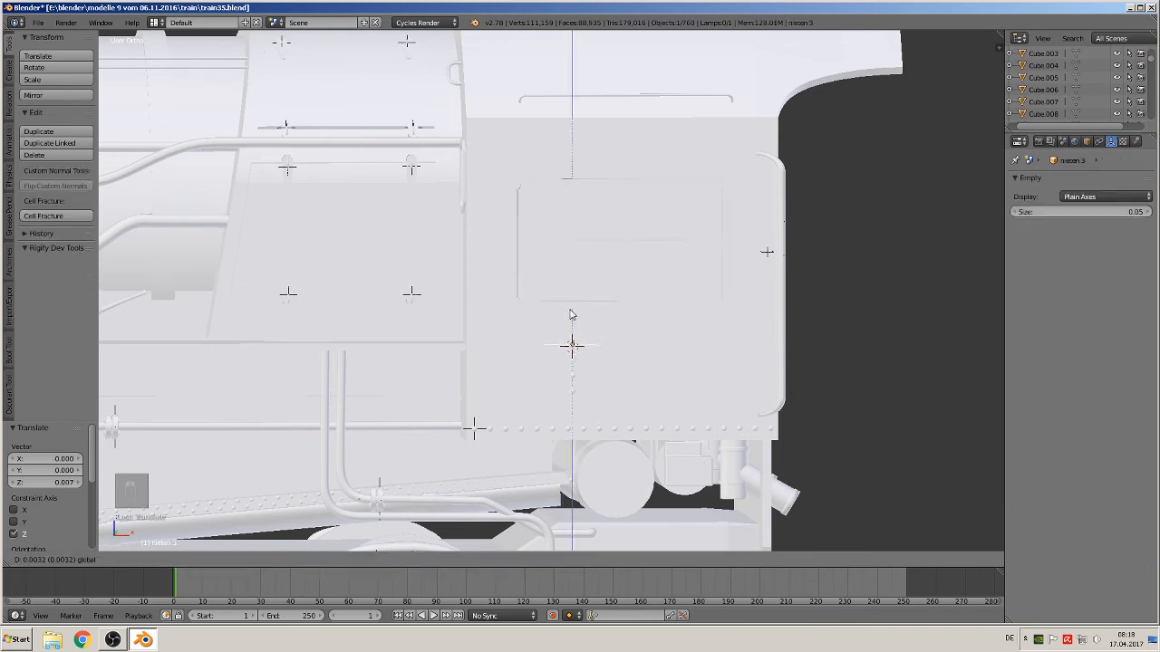
{"action": "left_click", "coordinate": [569, 282]}
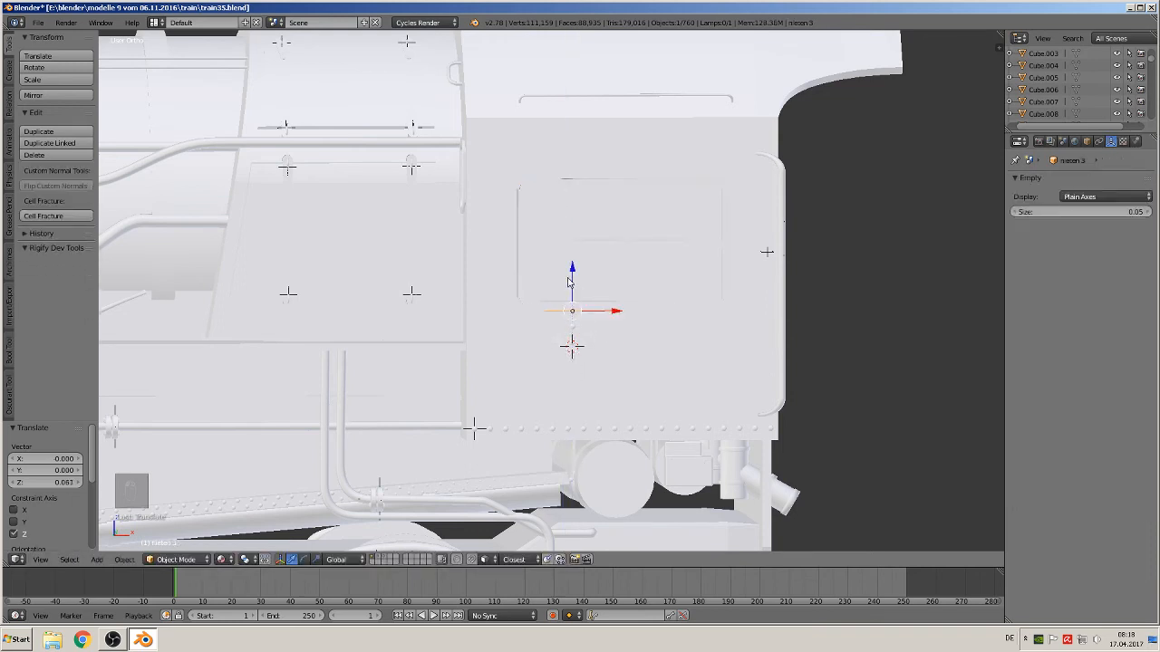
{"action": "left_click_drag", "start_coordinate": [615, 314], "coordinate": [610, 320]}
{"action": "middle_click_drag", "start_coordinate": [624, 397], "coordinate": [497, 401], "text": "shift"}
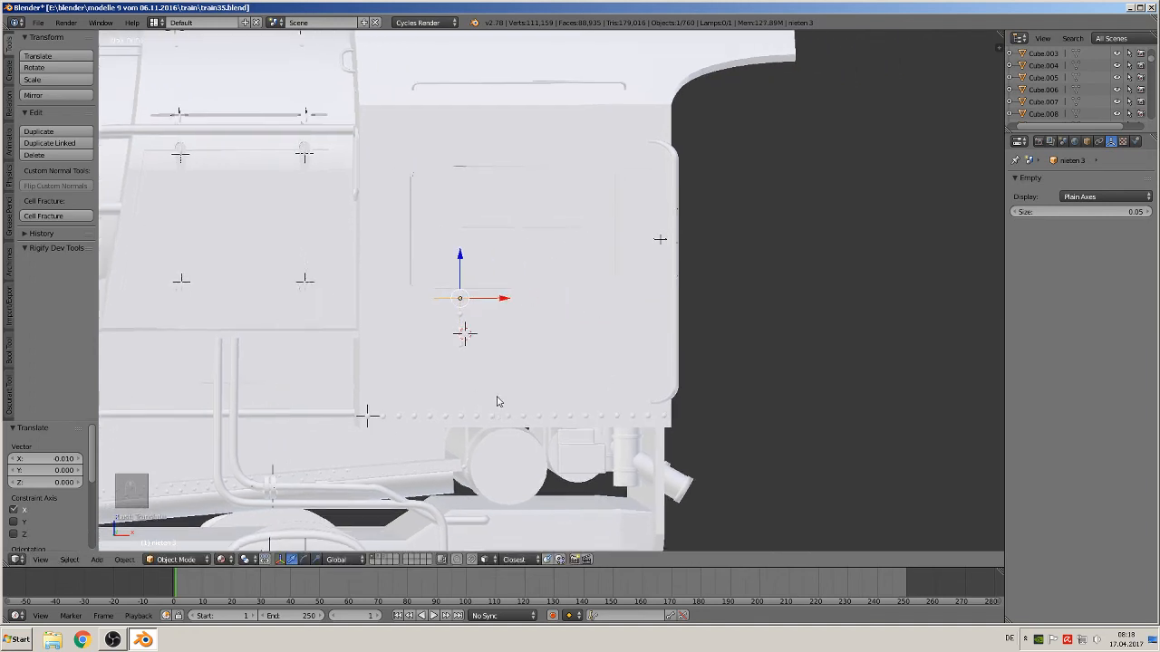
{"action": "scroll", "coordinate": [498, 395], "scroll_direction": "up", "scroll_amount": 2}
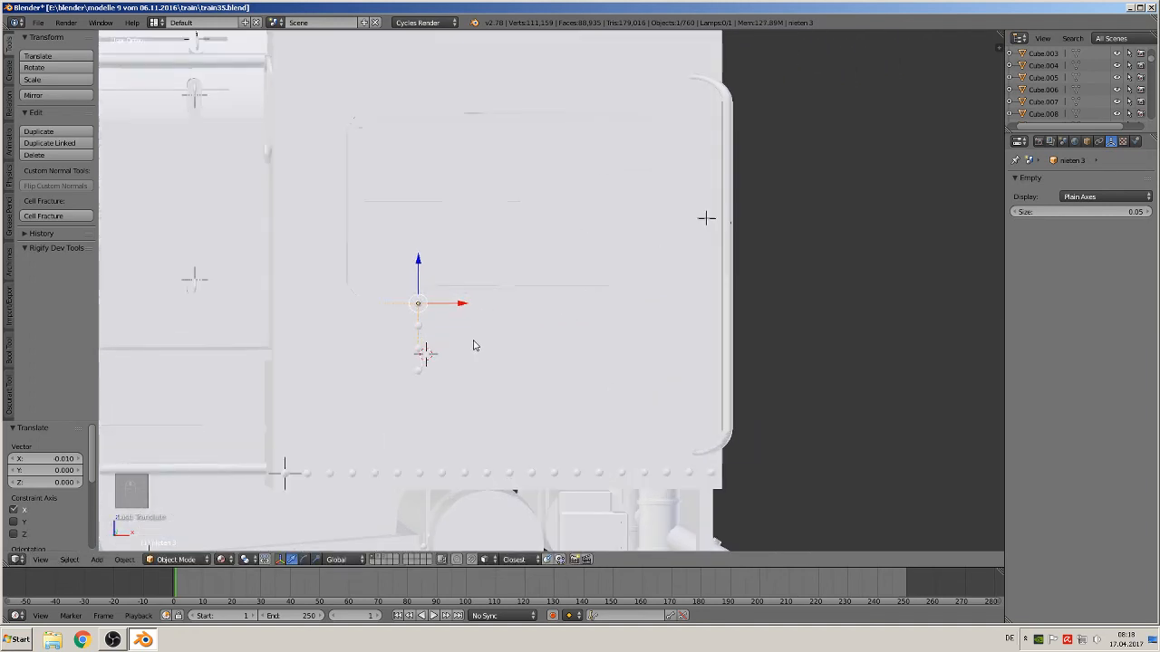
Duplicate the rivet instance and move the copy about 0.163 along X
{"action": "key", "text": "shift+d"}
{"action": "key", "text": "x"}
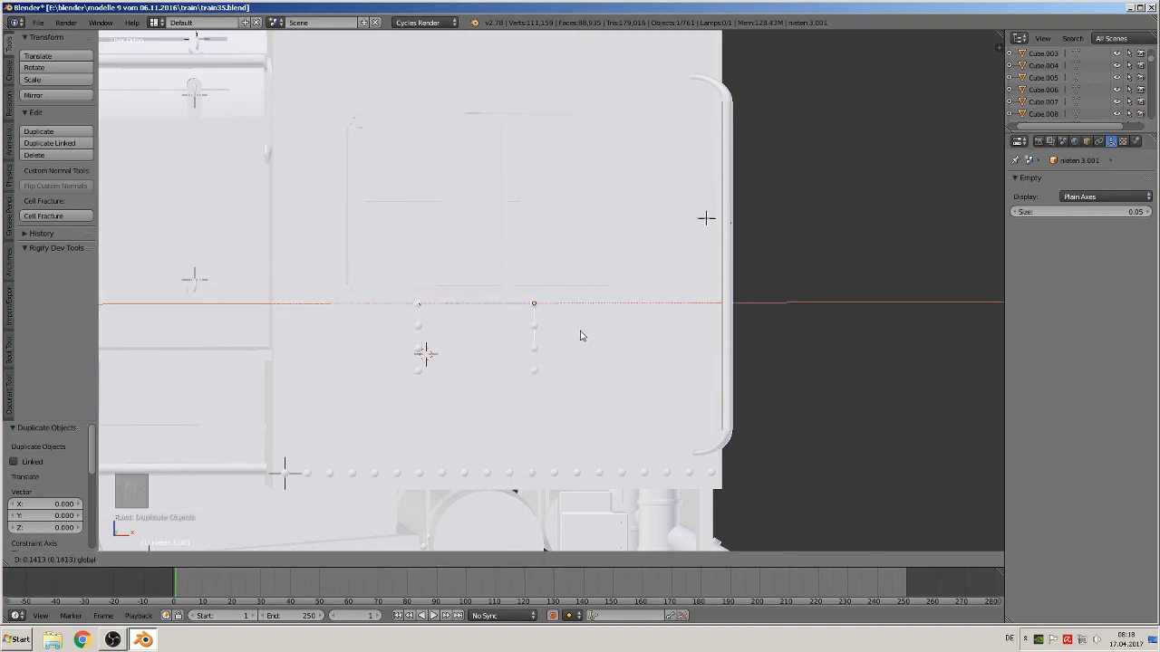
{"action": "left_click", "coordinate": [598, 341]}
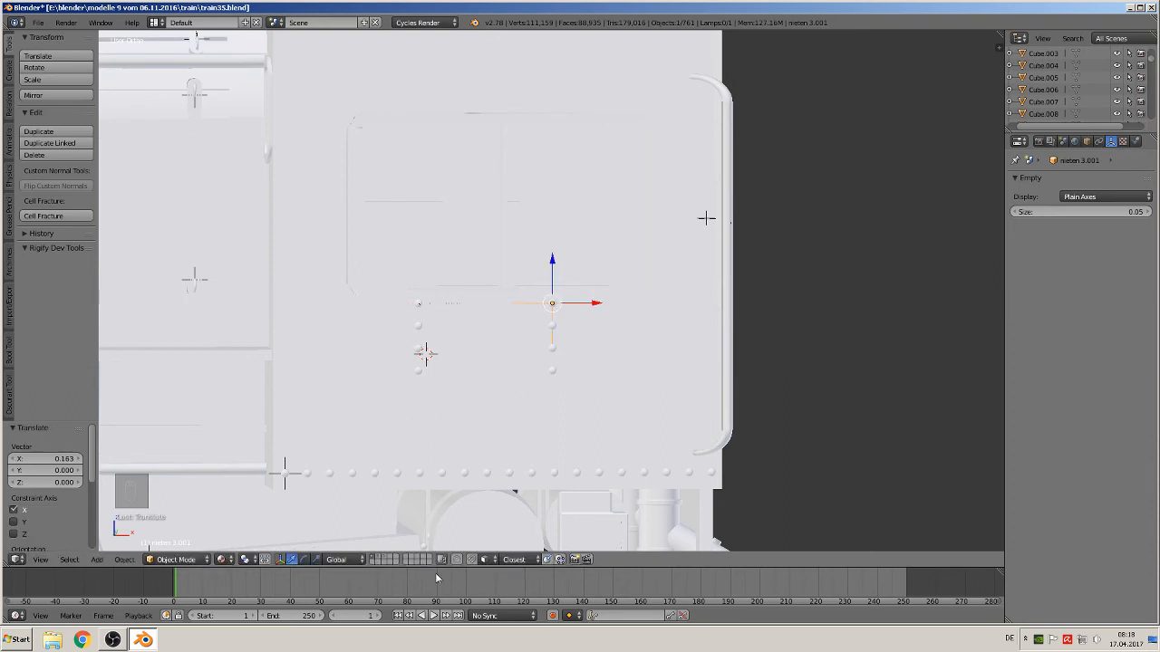
Show only the rivet layer and examine the rivet rows near the wheel in wireframe
{"action": "left_click", "coordinate": [380, 559]}
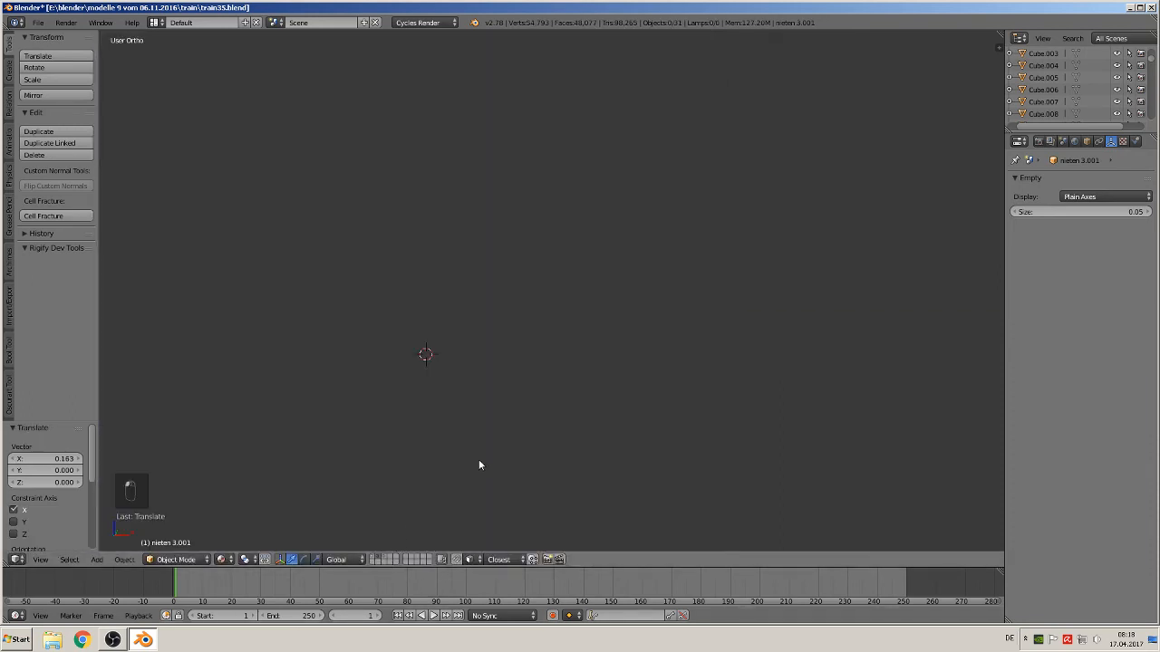
{"action": "scroll", "coordinate": [579, 370], "scroll_direction": "down", "scroll_amount": 8}
{"action": "scroll", "coordinate": [695, 332], "scroll_direction": "down", "scroll_amount": 4}
{"action": "middle_click_drag", "start_coordinate": [772, 317], "coordinate": [564, 351], "text": "shift"}
{"action": "scroll", "coordinate": [568, 352], "scroll_direction": "up", "scroll_amount": 4}
{"action": "key", "text": "Tab"}
{"action": "scroll", "coordinate": [605, 358], "scroll_direction": "up", "scroll_amount": 3}
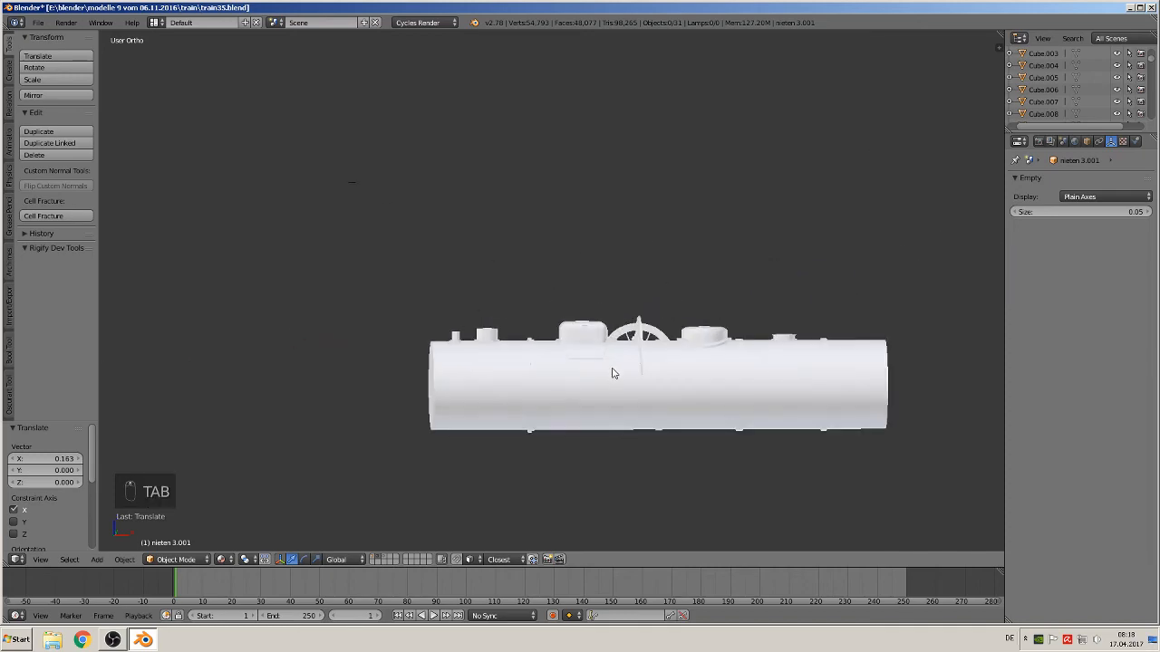
{"action": "key", "text": "z"}
{"action": "scroll", "coordinate": [720, 407], "scroll_direction": "up", "scroll_amount": 3}
{"action": "middle_click_drag", "start_coordinate": [720, 406], "coordinate": [521, 305], "text": "shift"}
{"action": "scroll", "coordinate": [523, 309], "scroll_direction": "up", "scroll_amount": 5}
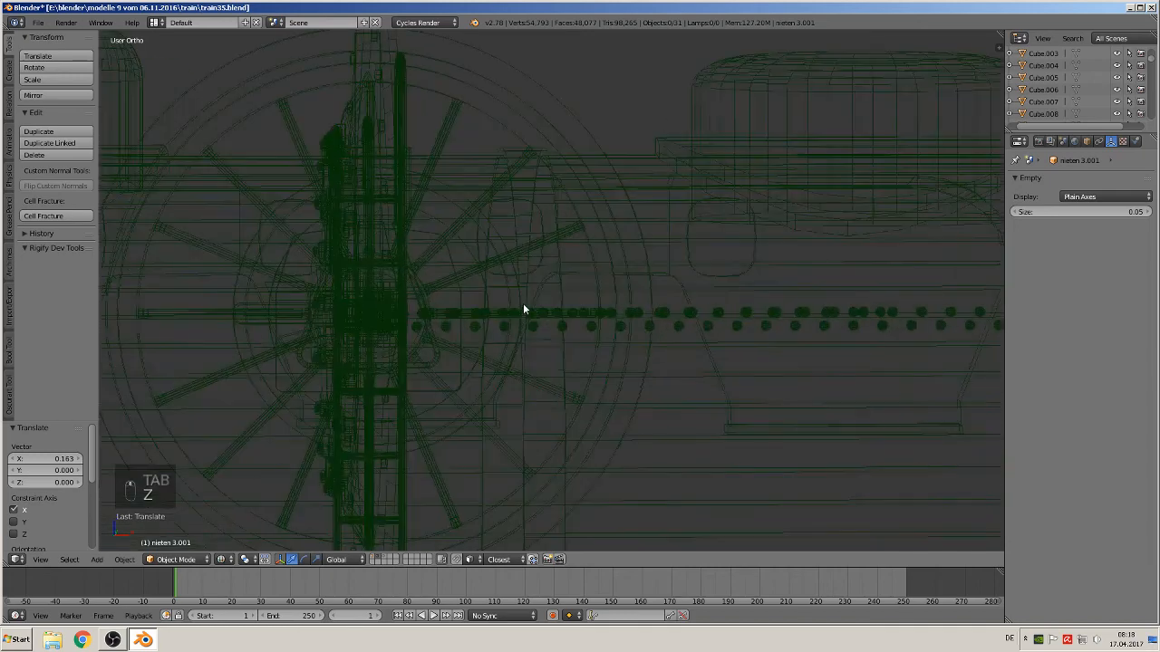
{"action": "scroll", "coordinate": [517, 318], "scroll_direction": "up", "scroll_amount": 1}
Select the individual rivet sphere arrays near the cab and orbit around to inspect their rows
{"action": "right_click", "coordinate": [487, 319]}
{"action": "right_click", "coordinate": [486, 317]}
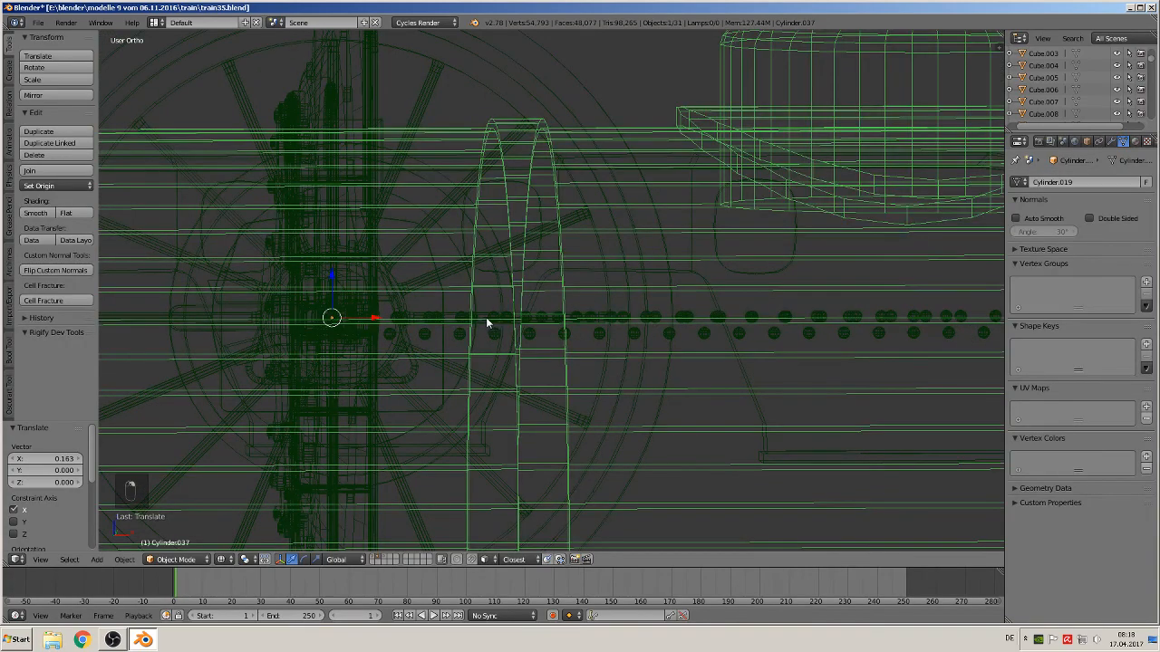
{"action": "right_click", "coordinate": [480, 318]}
{"action": "right_click", "coordinate": [473, 319]}
{"action": "right_click", "coordinate": [473, 319]}
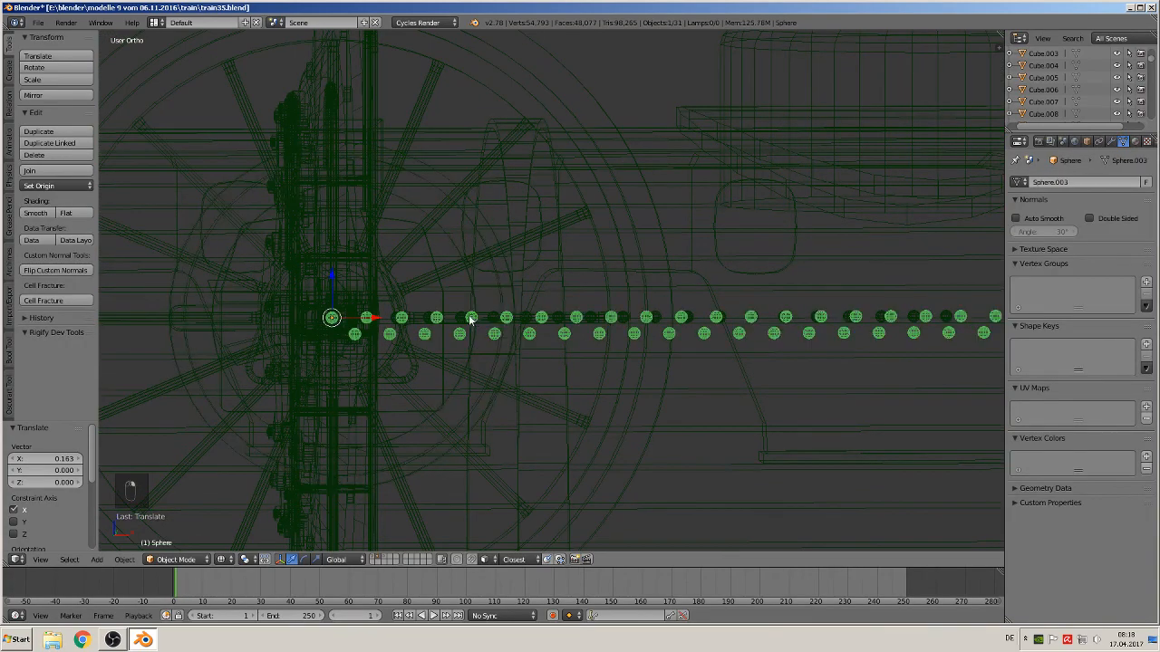
{"action": "right_click", "coordinate": [466, 317]}
{"action": "right_click", "coordinate": [466, 317]}
{"action": "scroll", "coordinate": [466, 324], "scroll_direction": "up", "scroll_amount": 4}
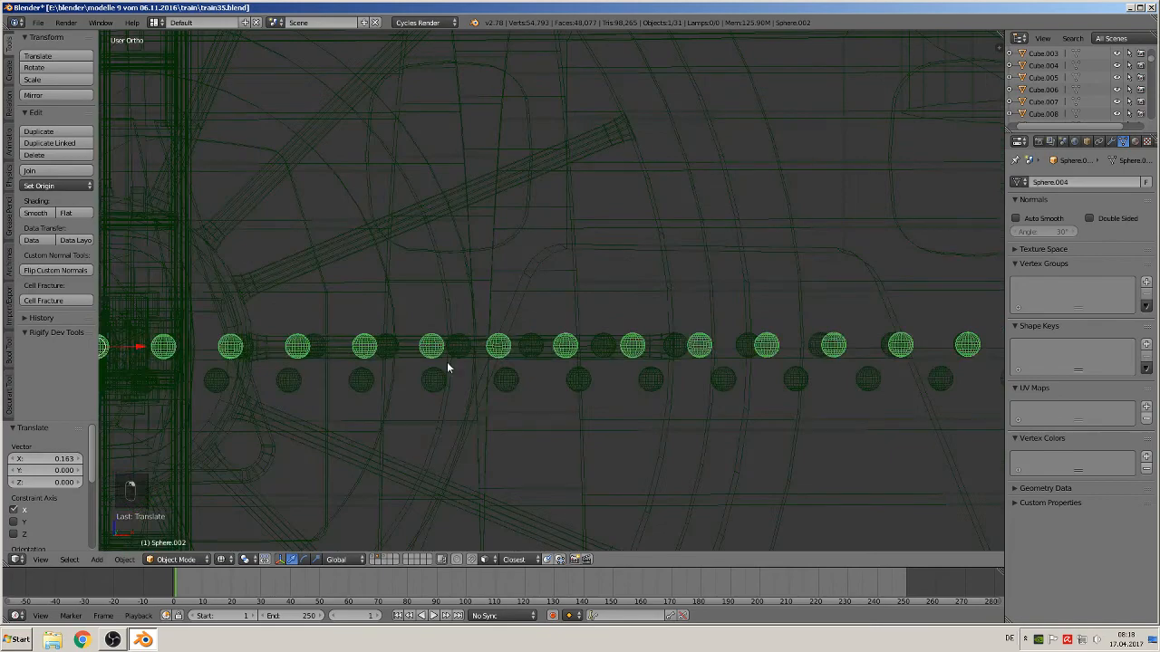
{"action": "middle_click_drag", "start_coordinate": [446, 361], "coordinate": [493, 340], "text": "shift"}
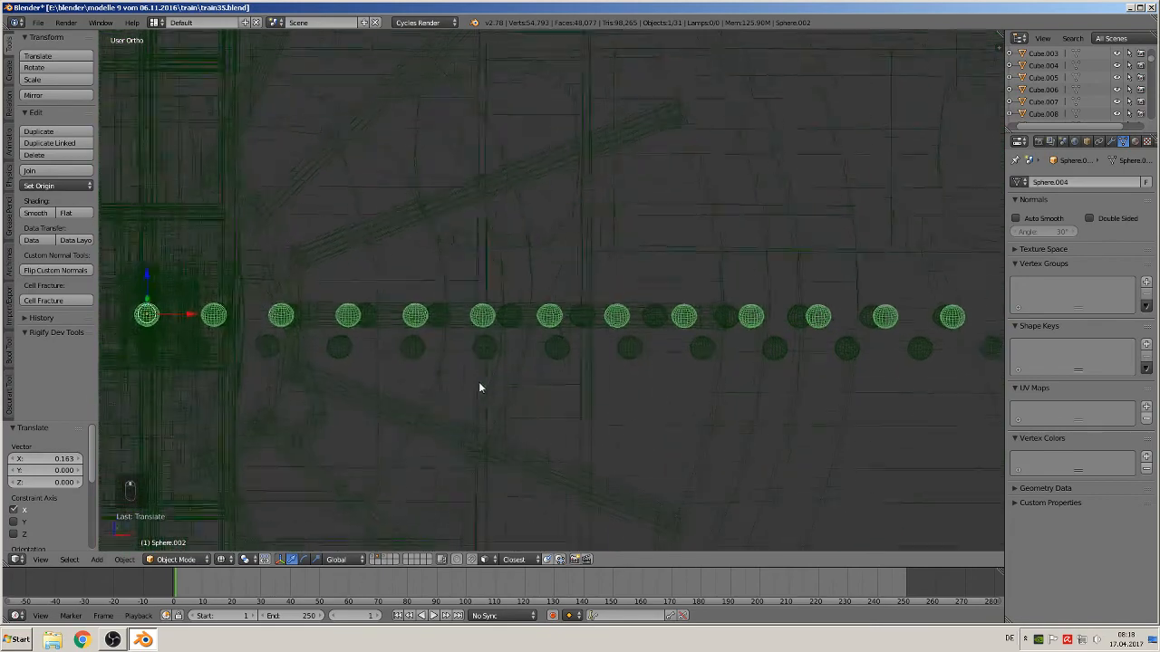
{"action": "middle_click_drag", "start_coordinate": [480, 387], "coordinate": [471, 399]}
{"action": "right_click", "coordinate": [372, 297]}
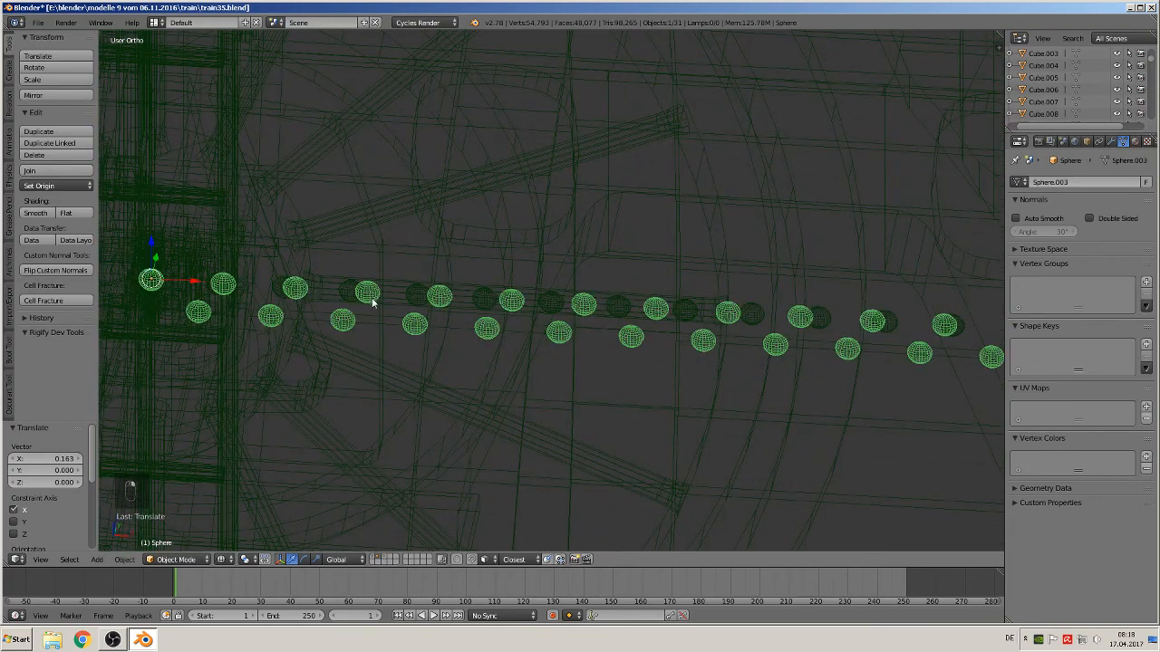
{"action": "middle_click_drag", "start_coordinate": [378, 350], "coordinate": [402, 417], "text": "shift"}
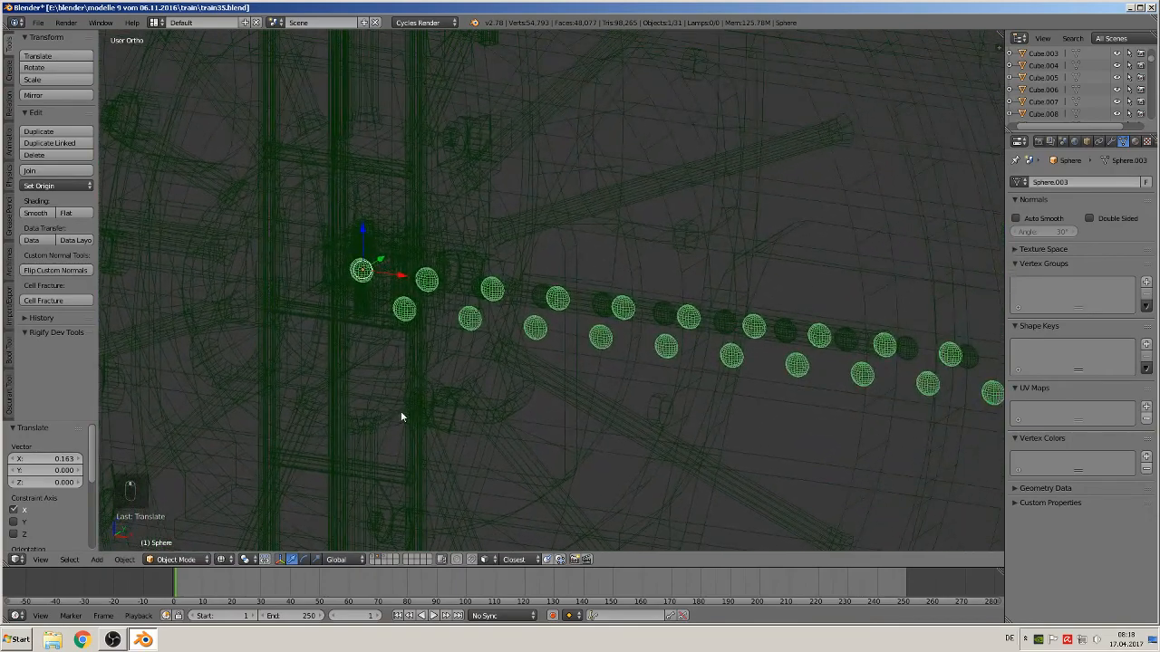
Orbit and zoom around the rivet sphere arrays near the cab, selecting nearby objects to inspect them
{"action": "scroll", "coordinate": [401, 417], "scroll_direction": "down", "scroll_amount": 8}
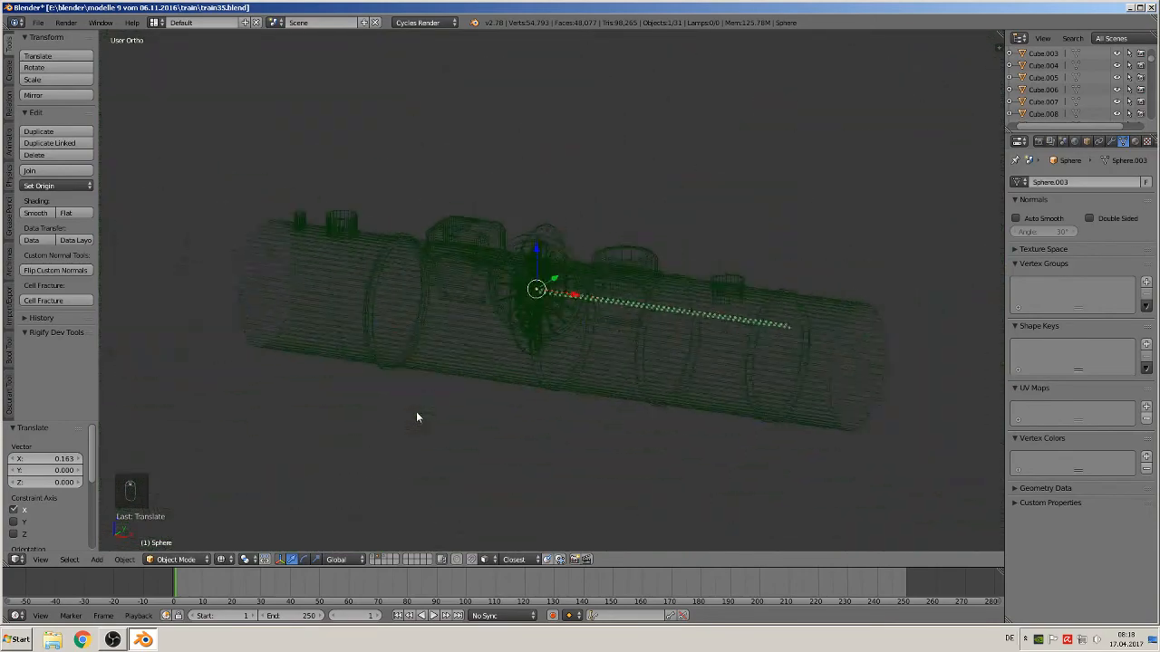
{"action": "scroll", "coordinate": [416, 417], "scroll_direction": "up", "scroll_amount": 8}
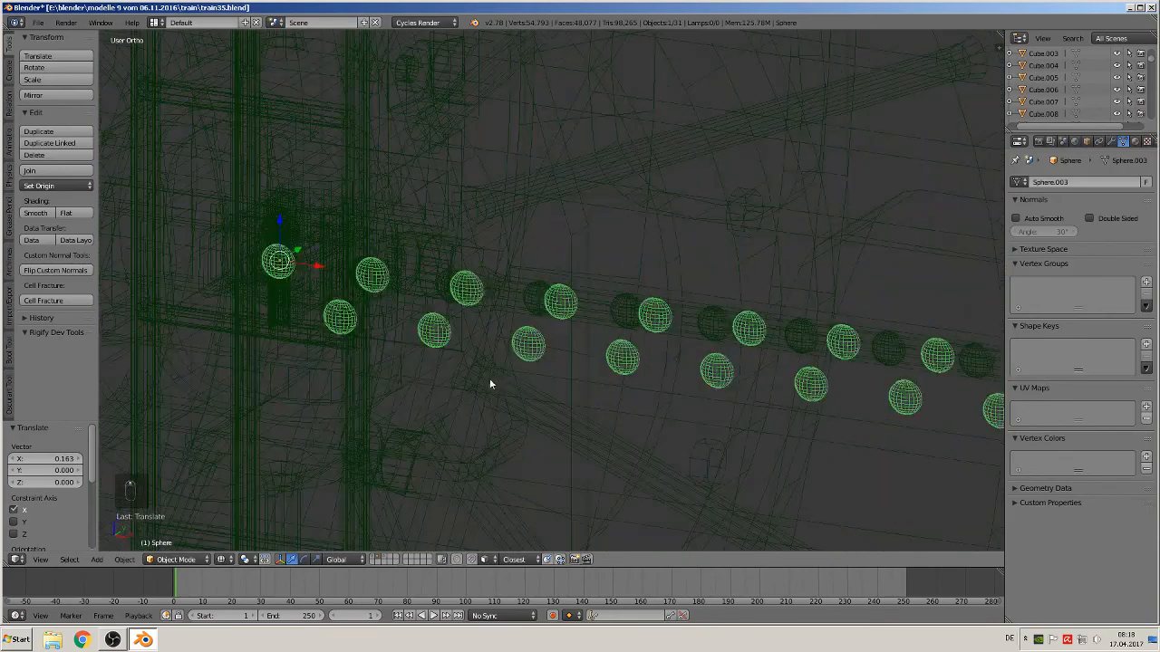
{"action": "middle_click_drag", "start_coordinate": [478, 380], "coordinate": [477, 382]}
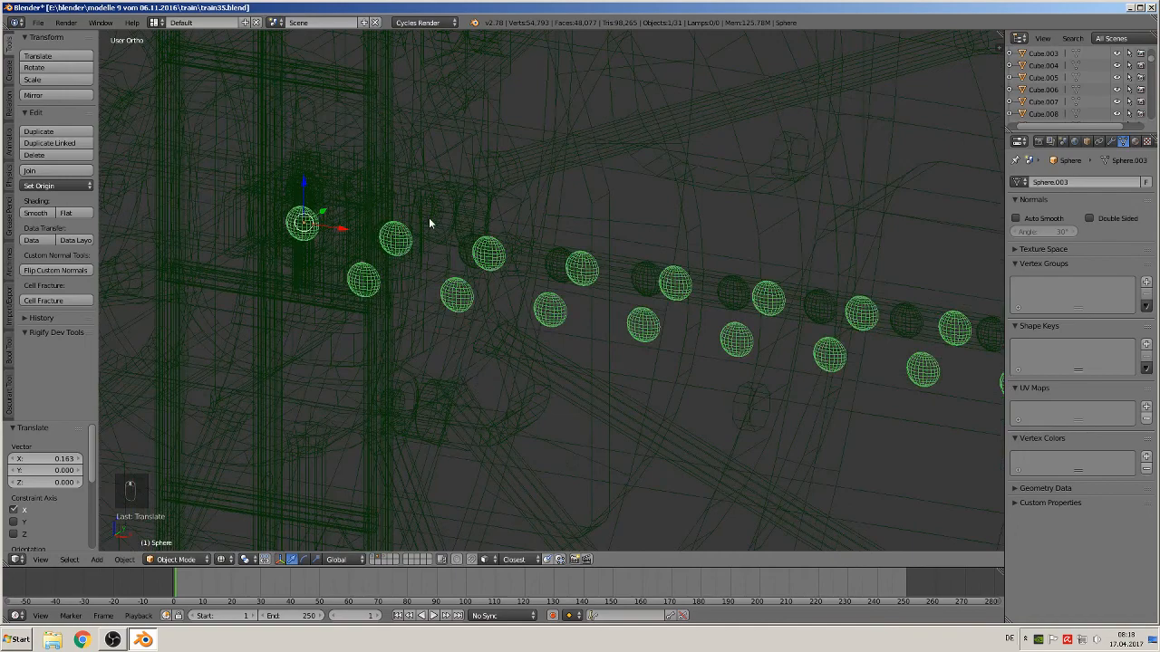
{"action": "right_click", "coordinate": [312, 186]}
{"action": "right_click", "coordinate": [442, 208]}
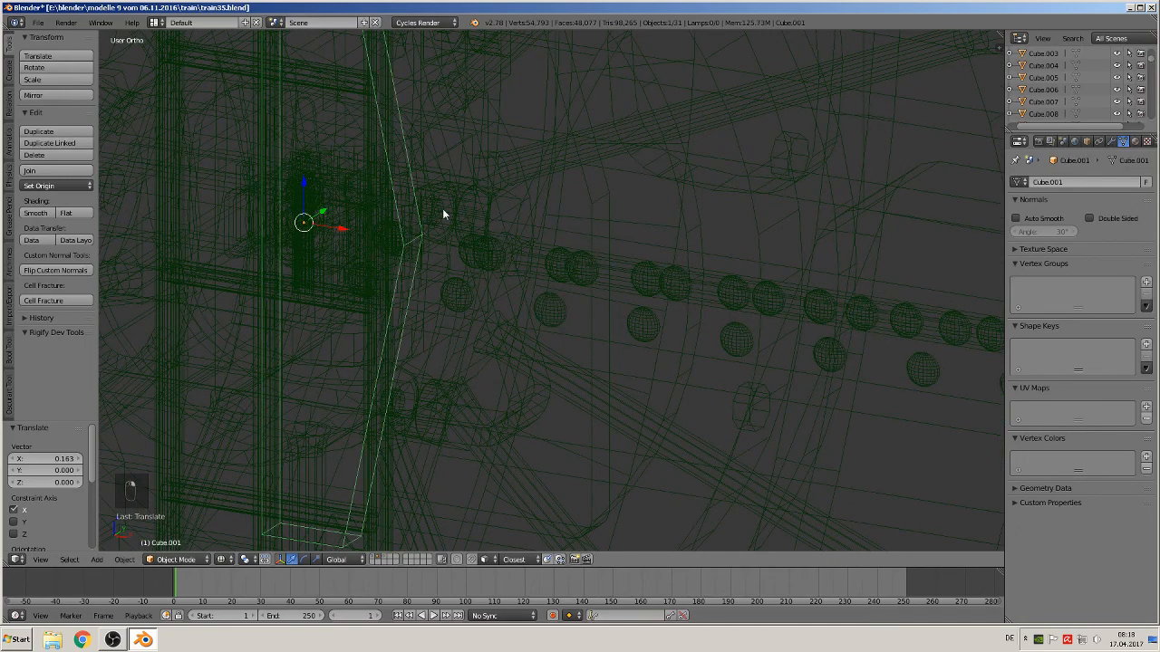
{"action": "right_click", "coordinate": [443, 209]}
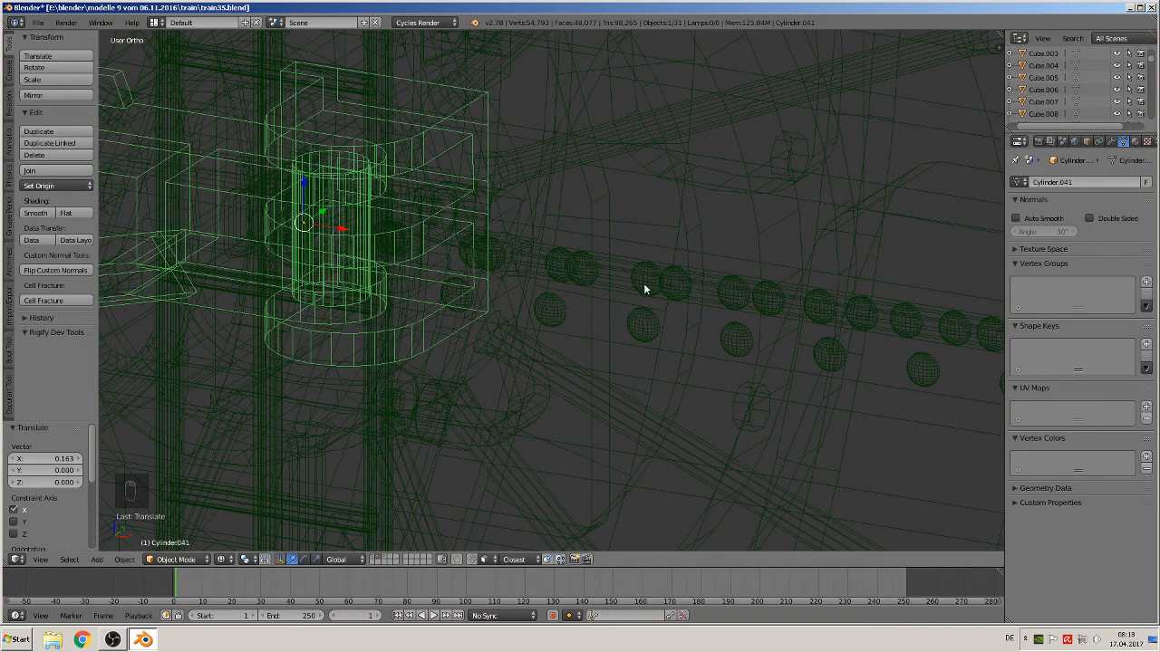
{"action": "right_click", "coordinate": [588, 272]}
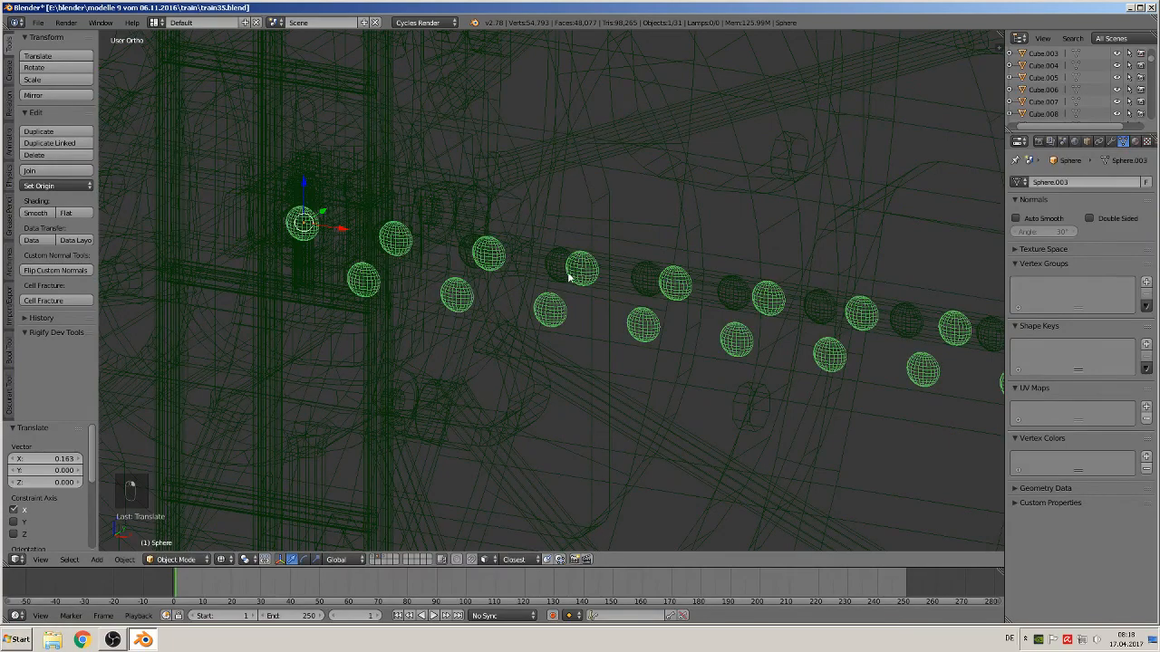
{"action": "middle_click_drag", "start_coordinate": [554, 302], "coordinate": [511, 332], "text": "shift"}
{"action": "middle_click_drag", "start_coordinate": [579, 318], "coordinate": [406, 489], "text": "shift"}
{"action": "scroll", "coordinate": [483, 399], "scroll_direction": "up", "scroll_amount": 1}
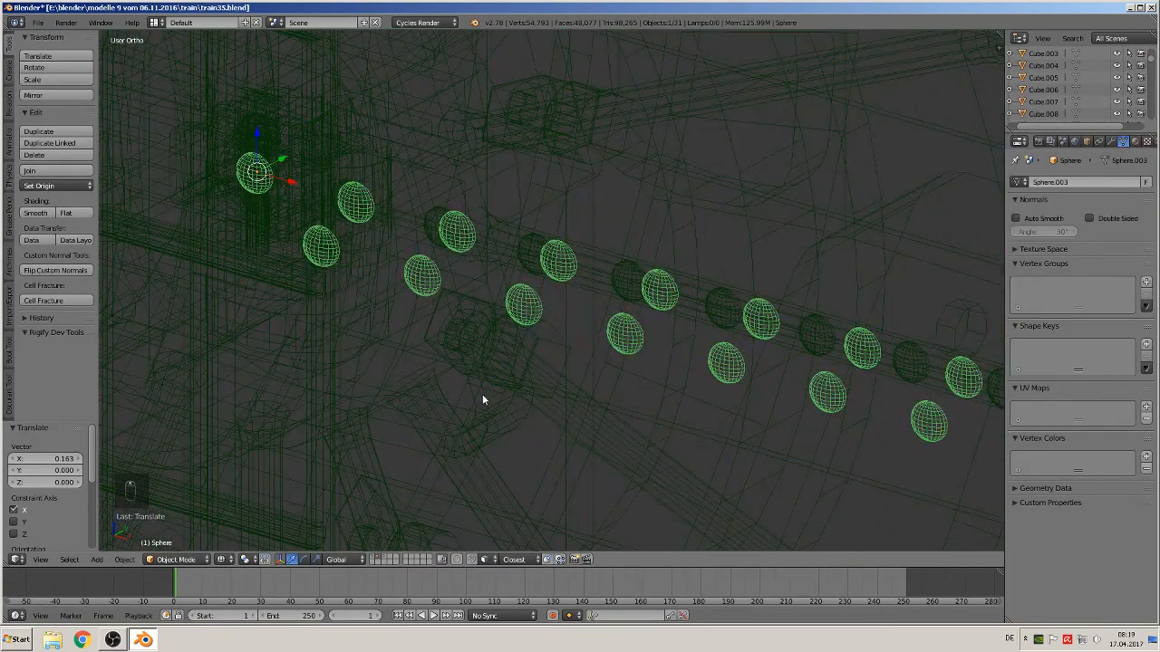
{"action": "scroll", "coordinate": [482, 396], "scroll_direction": "down", "scroll_amount": 12}
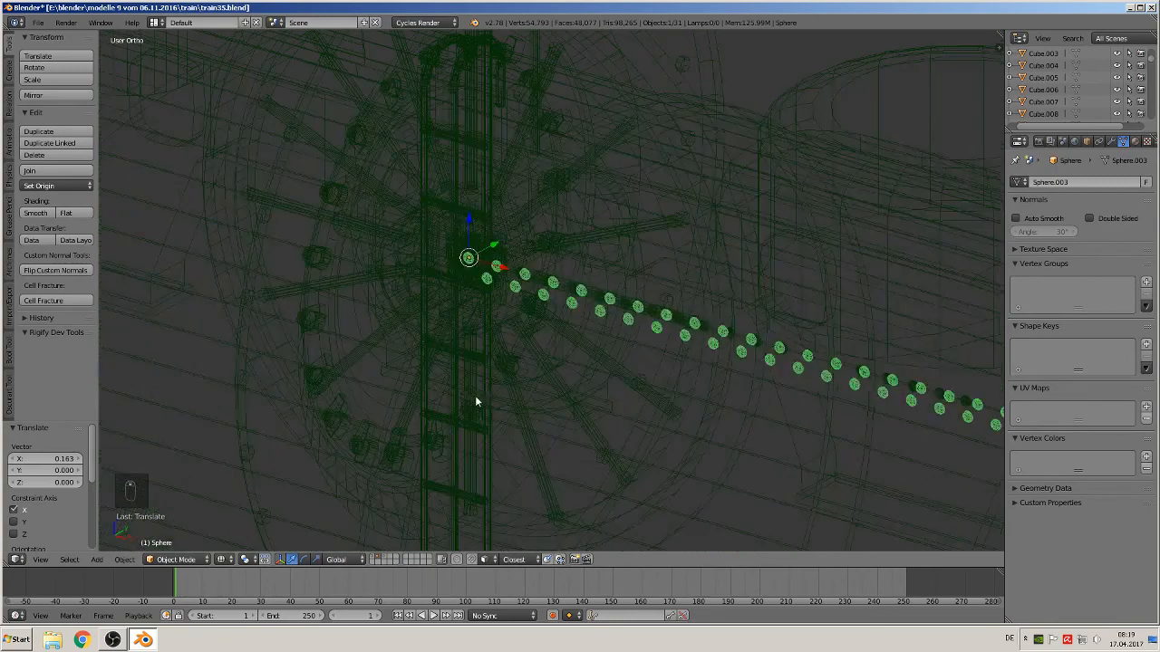
{"action": "scroll", "coordinate": [465, 397], "scroll_direction": "down", "scroll_amount": 9}
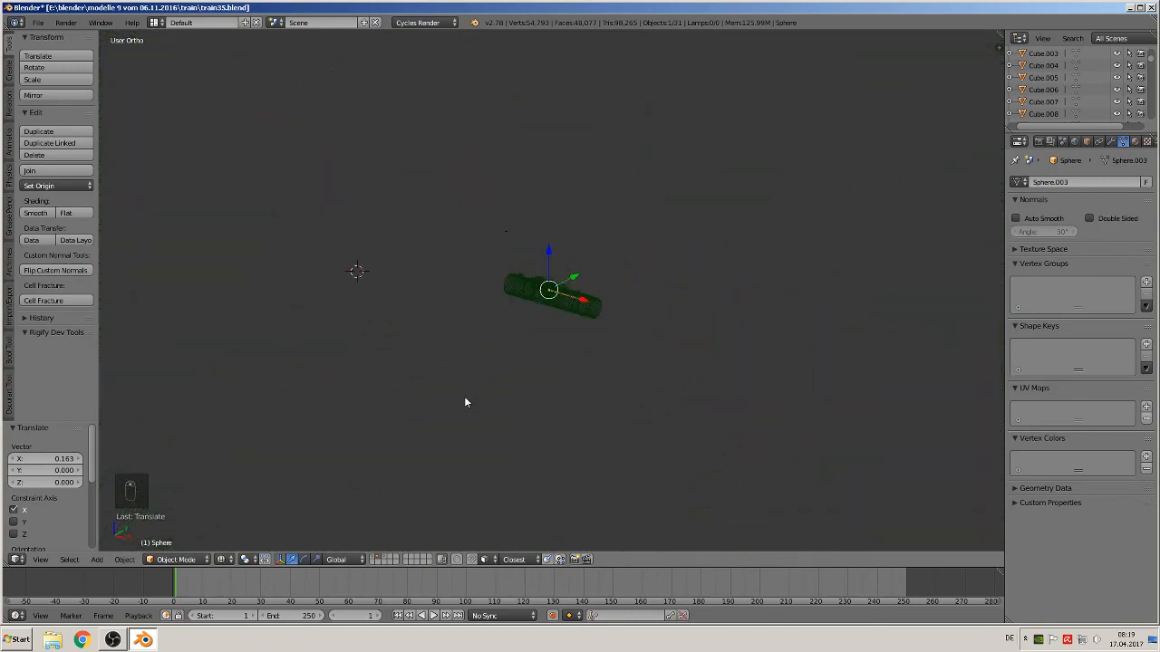
{"action": "scroll", "coordinate": [464, 396], "scroll_direction": "up", "scroll_amount": 3}
Select the long boiler cylinder, frame it in view and move it to another layer
{"action": "right_click", "coordinate": [460, 175]}
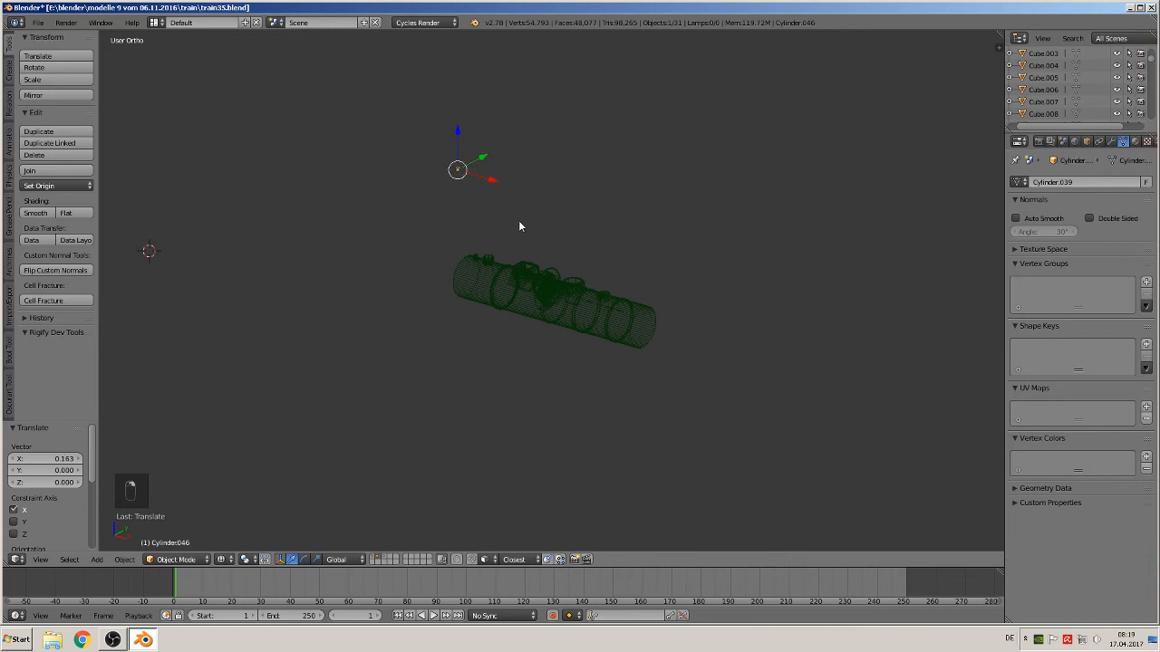
{"action": "key", "text": "KP_Decimal"}
{"action": "middle_click_drag", "start_coordinate": [572, 382], "coordinate": [632, 370]}
{"action": "key", "text": "m"}
{"action": "key", "text": "m"}
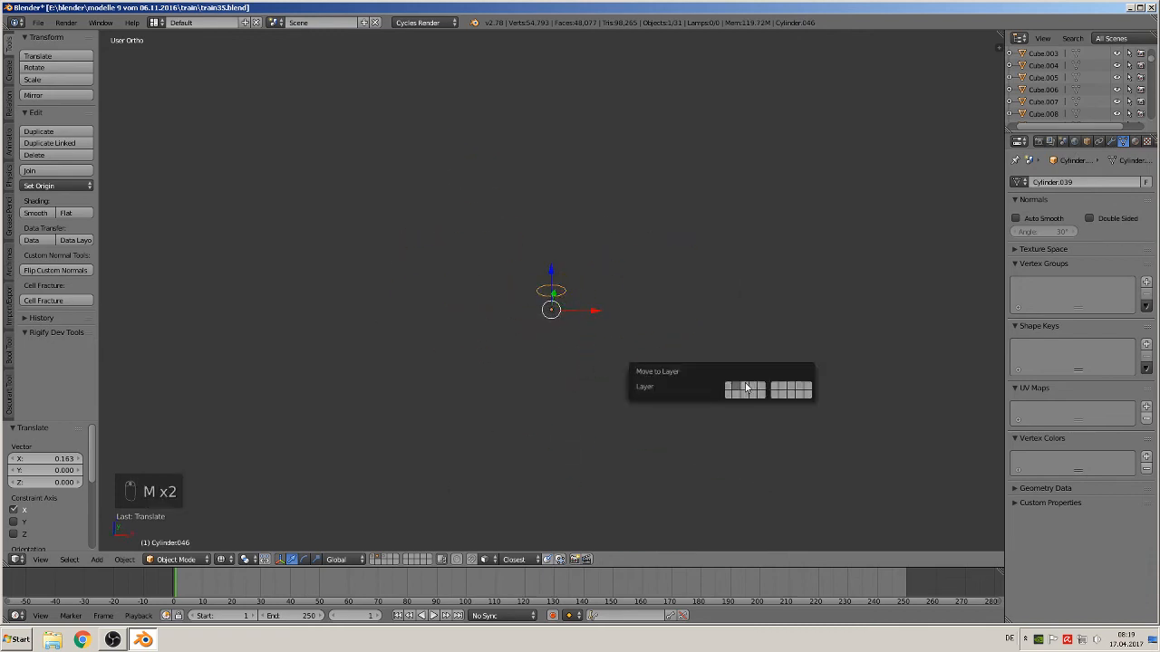
{"action": "left_click", "coordinate": [745, 388]}
Examine the rivet rows along the frame in wireframe, select a rivet sphere array and open its modifier settings
{"action": "scroll", "coordinate": [648, 423], "scroll_direction": "down", "scroll_amount": 7}
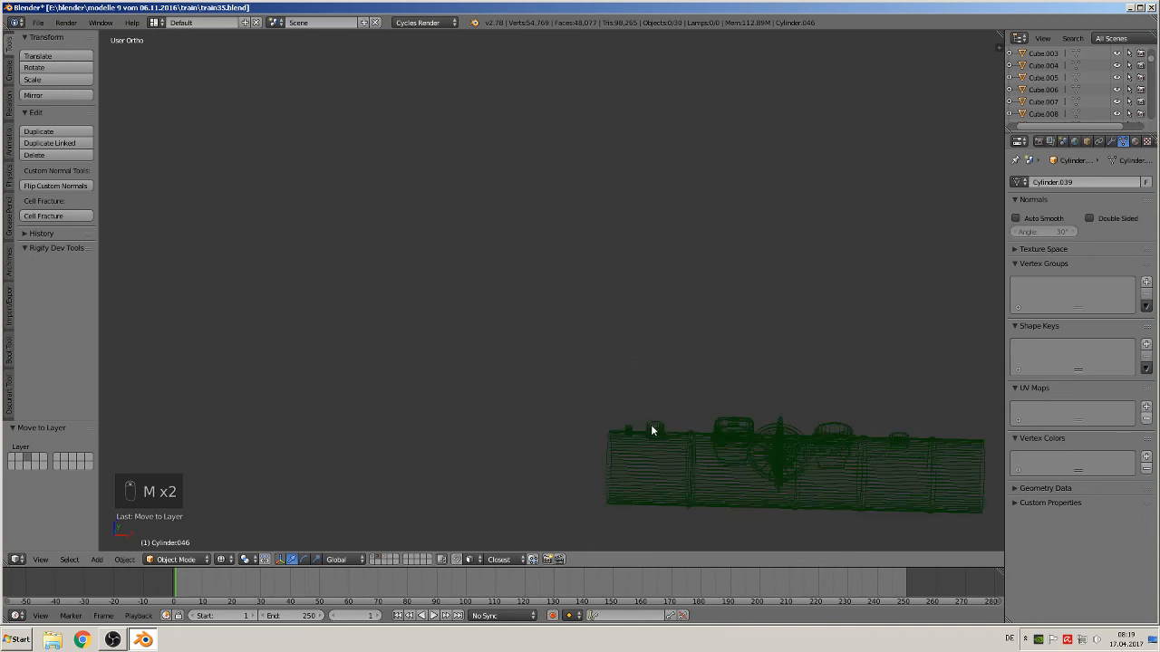
{"action": "middle_click_drag", "start_coordinate": [679, 405], "coordinate": [408, 225], "text": "shift"}
{"action": "scroll", "coordinate": [450, 268], "scroll_direction": "up", "scroll_amount": 4}
{"action": "scroll", "coordinate": [451, 269], "scroll_direction": "up", "scroll_amount": 1}
{"action": "middle_click_drag", "start_coordinate": [451, 269], "coordinate": [654, 454], "text": "shift"}
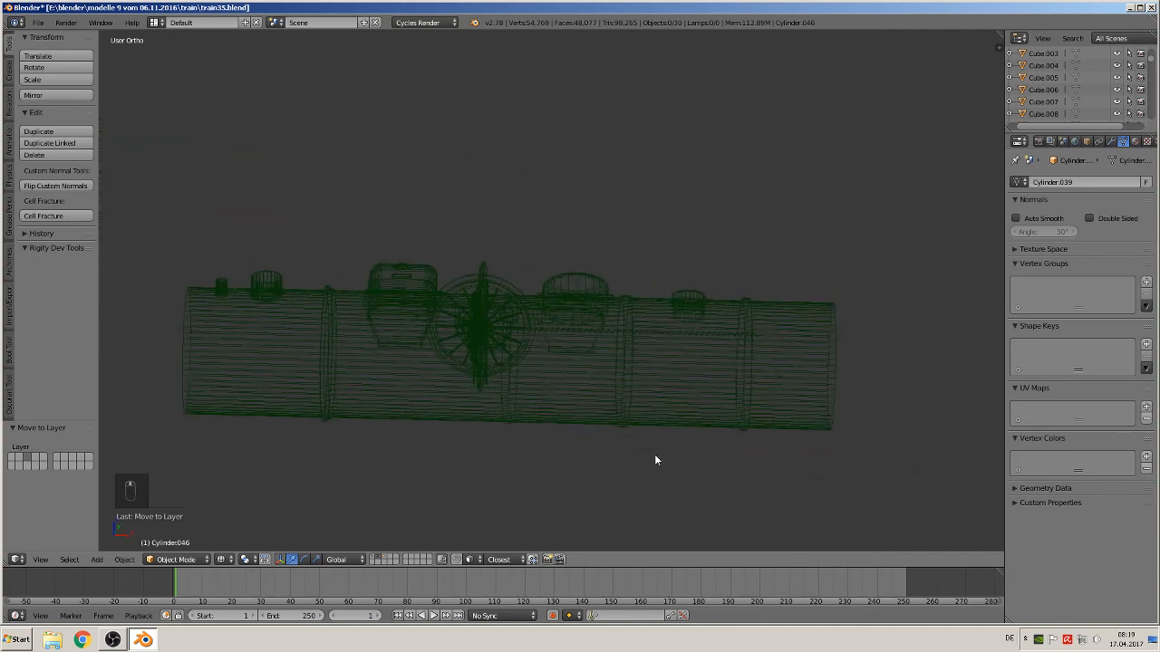
{"action": "scroll", "coordinate": [652, 450], "scroll_direction": "up", "scroll_amount": 5}
{"action": "scroll", "coordinate": [625, 465], "scroll_direction": "up", "scroll_amount": 4}
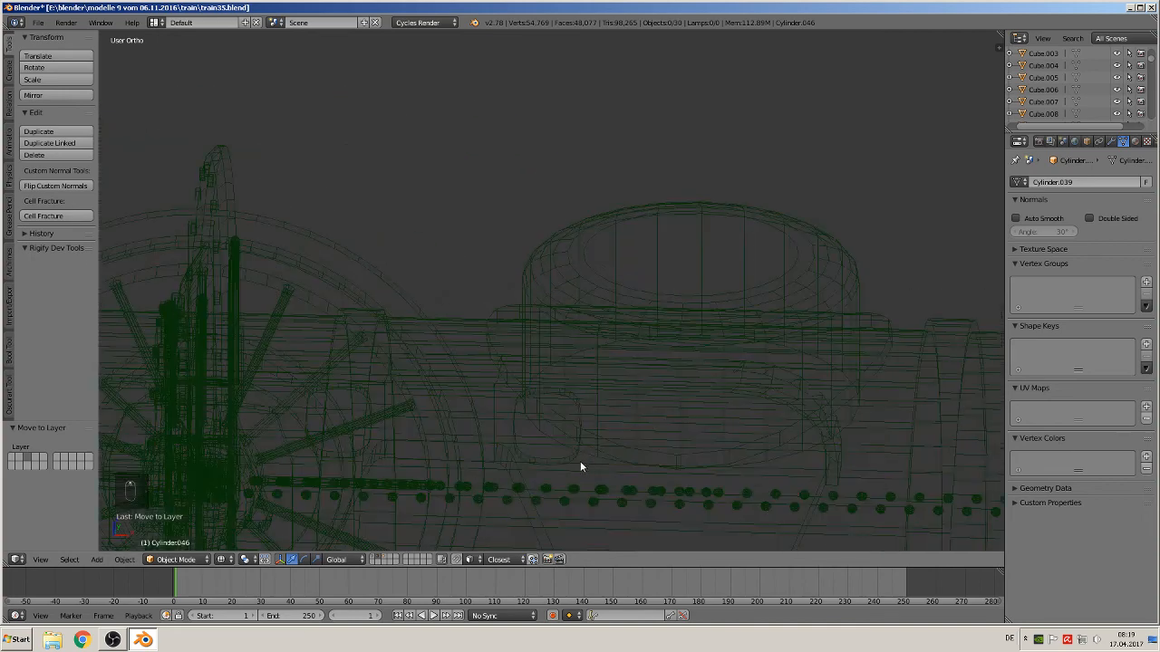
{"action": "middle_click_drag", "start_coordinate": [550, 467], "coordinate": [722, 345]}
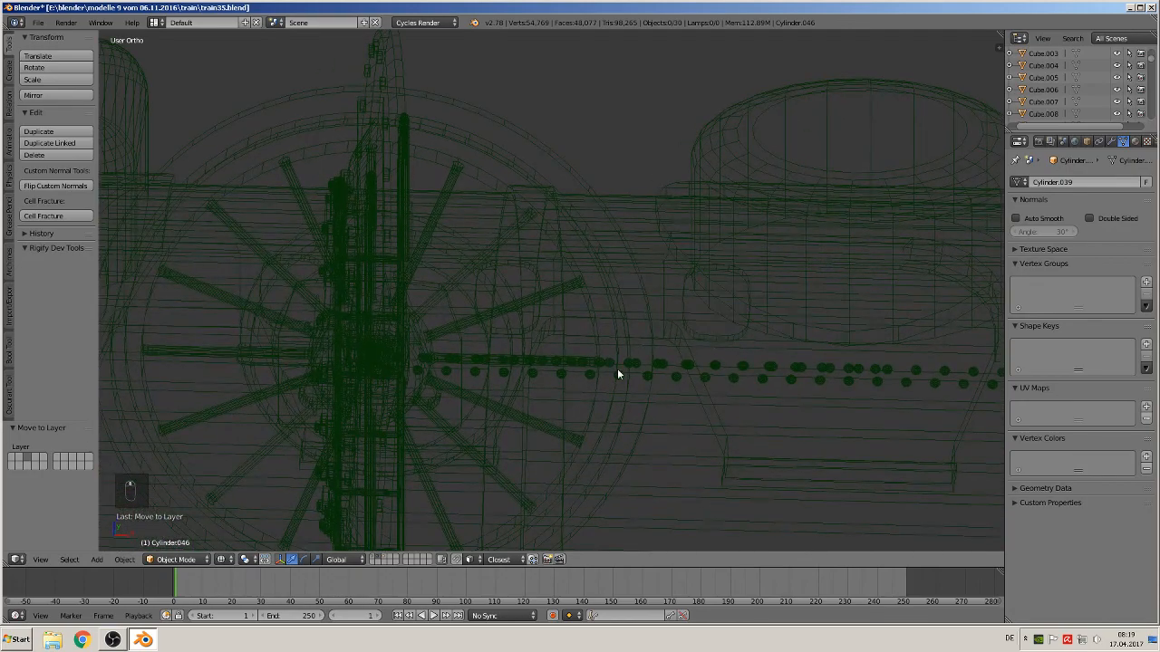
{"action": "middle_click_drag", "start_coordinate": [616, 375], "coordinate": [579, 355]}
{"action": "right_click", "coordinate": [241, 365]}
{"action": "middle_click_drag", "start_coordinate": [278, 378], "coordinate": [674, 306], "text": "shift"}
{"action": "scroll", "coordinate": [699, 304], "scroll_direction": "up", "scroll_amount": 1}
{"action": "scroll", "coordinate": [674, 308], "scroll_direction": "up", "scroll_amount": 4}
{"action": "middle_click_drag", "start_coordinate": [668, 362], "coordinate": [684, 444]}
{"action": "right_click", "coordinate": [631, 426]}
{"action": "right_click", "coordinate": [632, 422]}
{"action": "right_click", "coordinate": [628, 426]}
{"action": "scroll", "coordinate": [684, 443], "scroll_direction": "up", "scroll_amount": 1}
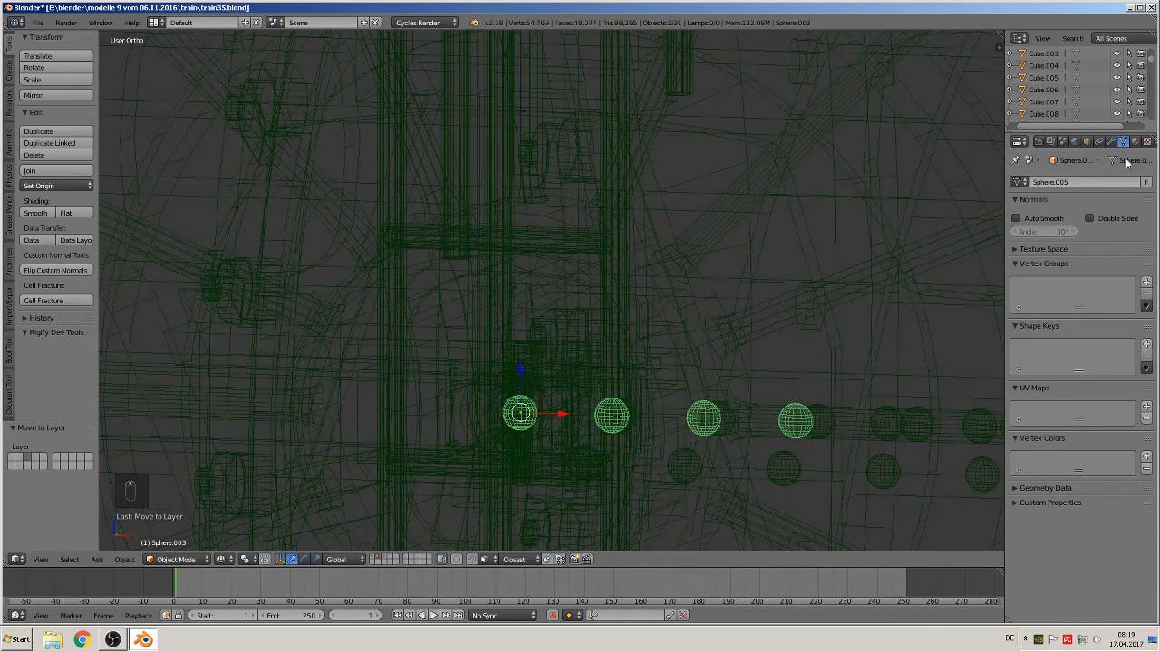
{"action": "left_click", "coordinate": [1112, 143]}
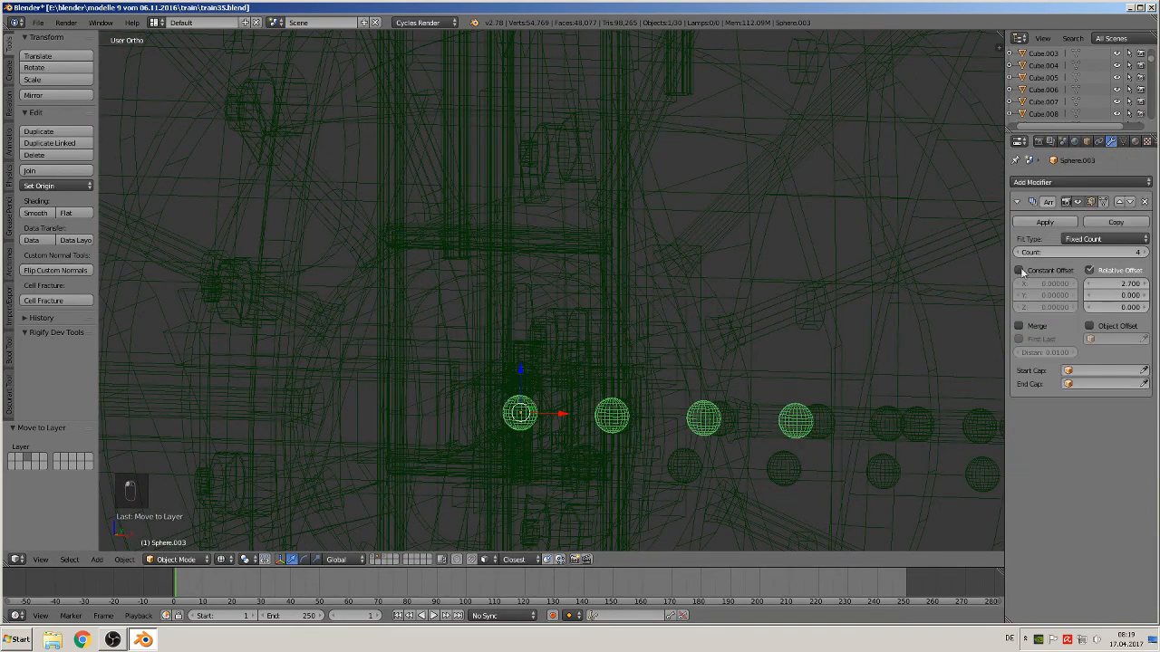
Show the main model layer and switch the viewport shading to Material
{"action": "left_click", "coordinate": [377, 556]}
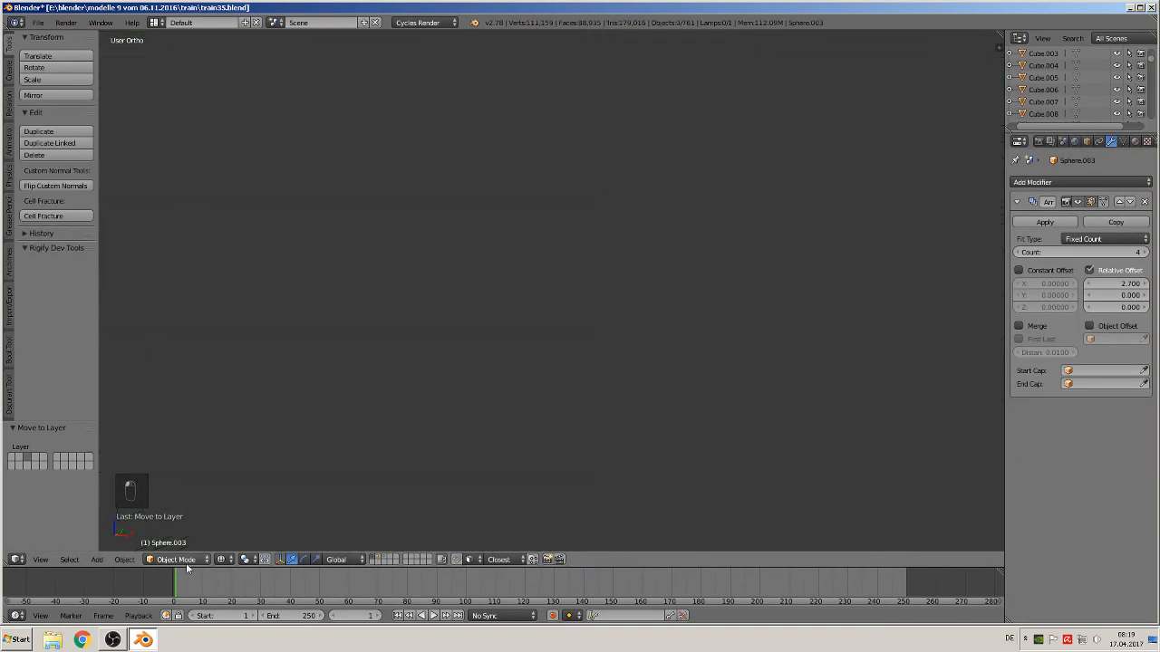
{"action": "left_click", "coordinate": [221, 559]}
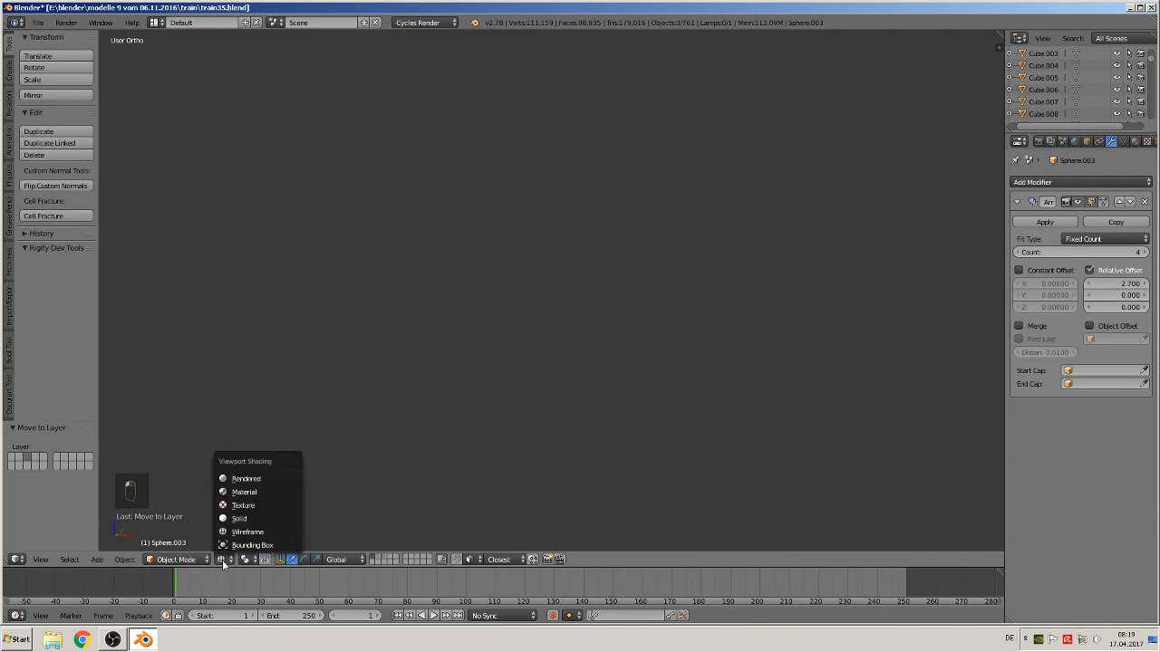
{"action": "left_click", "coordinate": [257, 491]}
Set the rivet array's relative X offset to 5.400
{"action": "scroll", "coordinate": [446, 436], "scroll_direction": "down", "scroll_amount": 10}
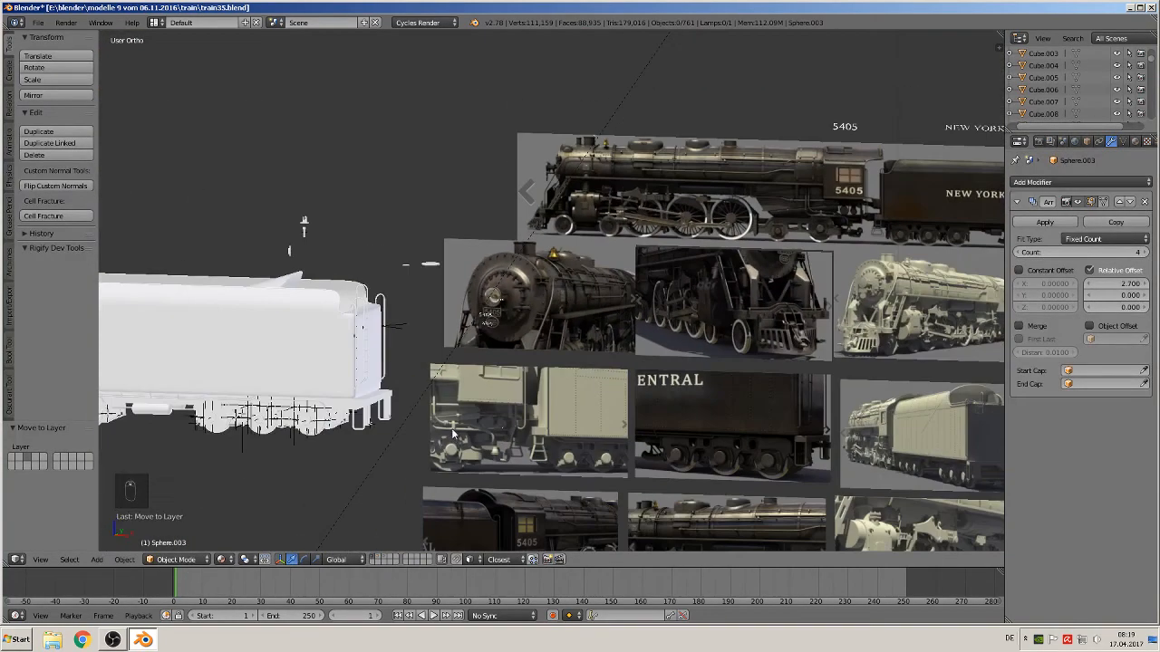
{"action": "key", "text": "KP_1"}
{"action": "scroll", "coordinate": [449, 428], "scroll_direction": "down", "scroll_amount": 2}
{"action": "middle_click_drag", "start_coordinate": [423, 388], "coordinate": [859, 360], "text": "shift"}
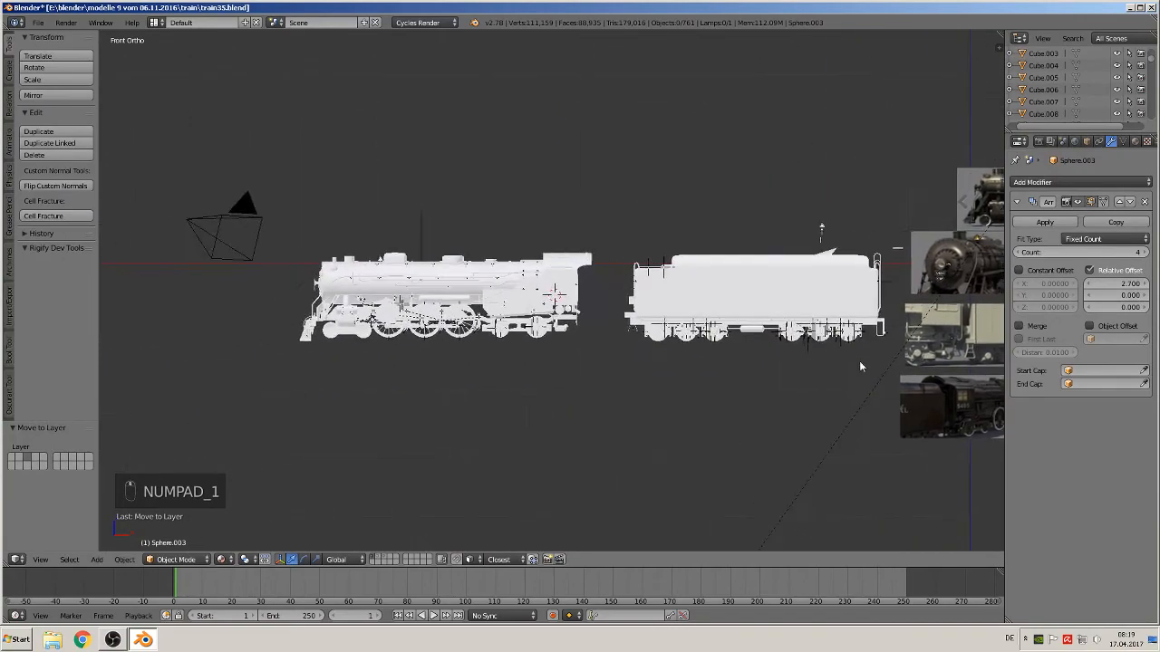
{"action": "scroll", "coordinate": [855, 362], "scroll_direction": "up", "scroll_amount": 6}
{"action": "scroll", "coordinate": [844, 347], "scroll_direction": "up", "scroll_amount": 8}
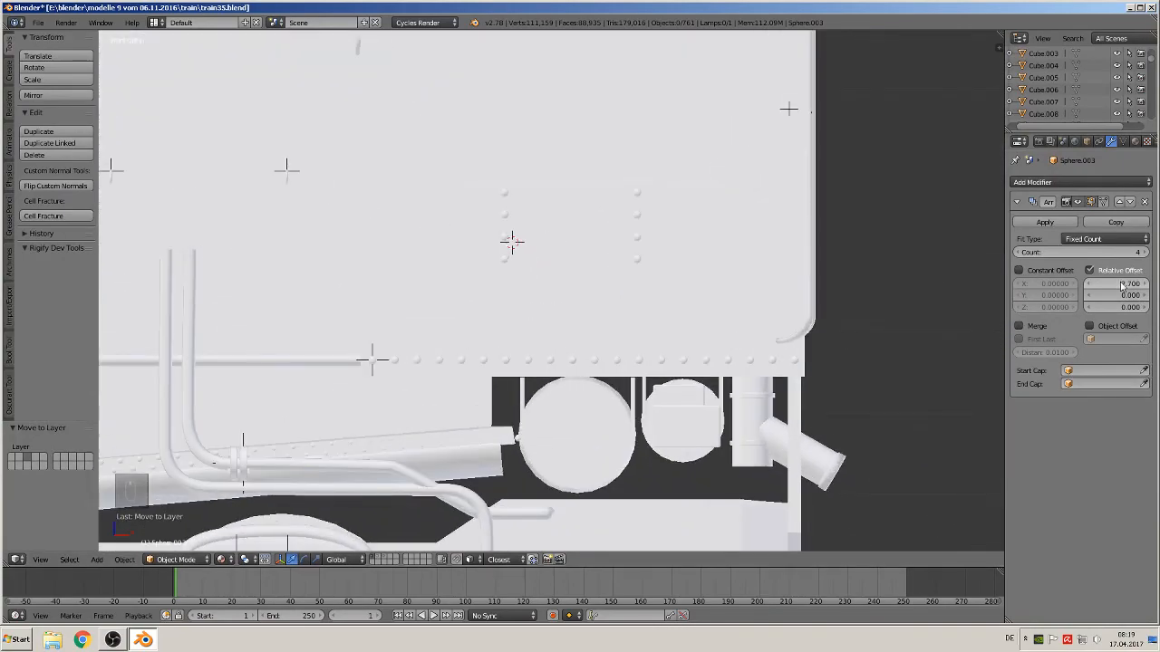
{"action": "left_click_drag", "start_coordinate": [1119, 286], "coordinate": [1133, 285]}
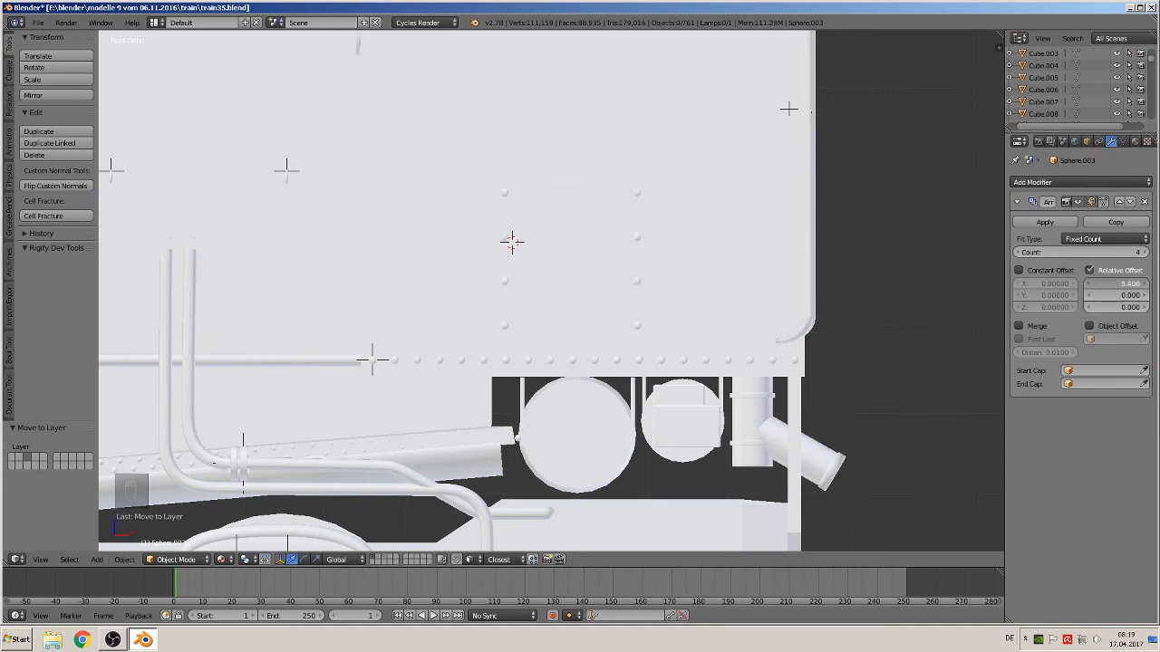
Select the nieten 3 instance, duplicate it and move the copy 1.216 along Y
{"action": "scroll", "coordinate": [663, 352], "scroll_direction": "down", "scroll_amount": 2}
{"action": "middle_click_drag", "start_coordinate": [568, 310], "coordinate": [546, 399], "text": "shift"}
{"action": "scroll", "coordinate": [560, 328], "scroll_direction": "up", "scroll_amount": 1}
{"action": "middle_click_drag", "start_coordinate": [535, 453], "coordinate": [561, 367], "text": "shift"}
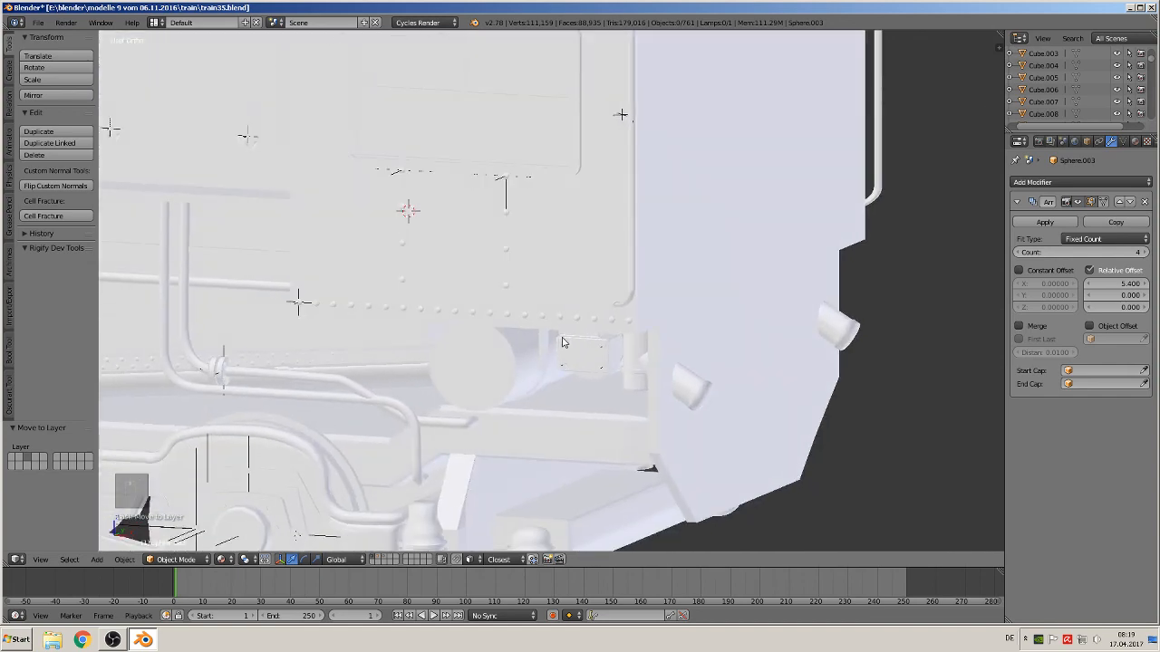
{"action": "key", "text": "a"}
{"action": "key", "text": "a"}
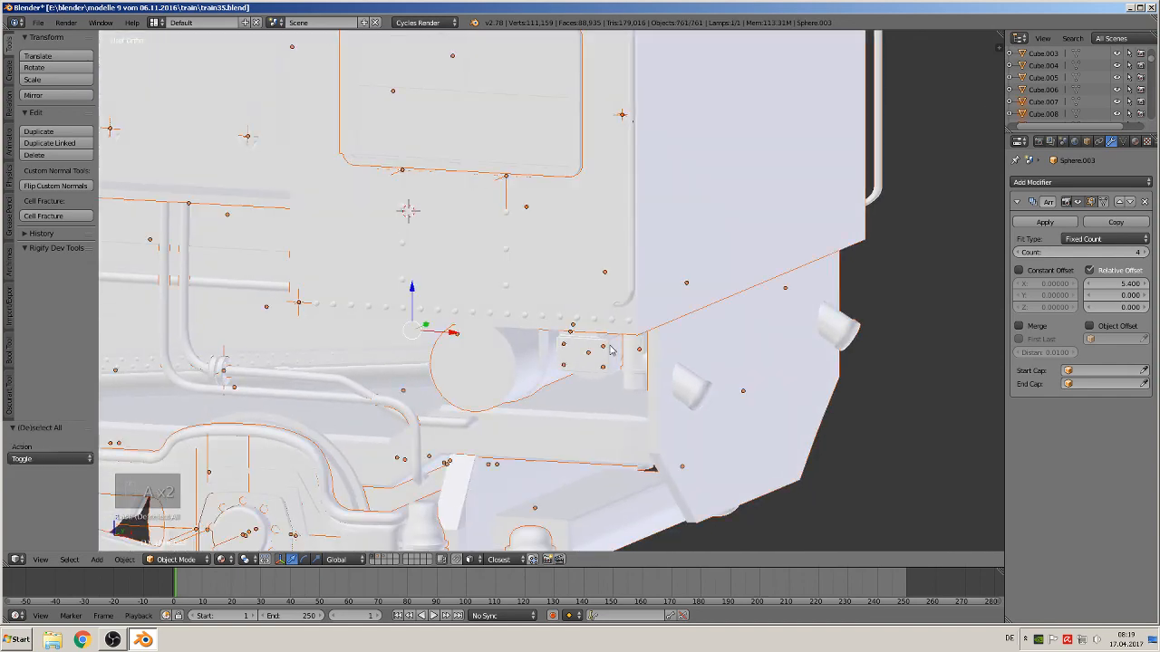
{"action": "right_click", "coordinate": [507, 217]}
{"action": "right_click", "coordinate": [504, 181]}
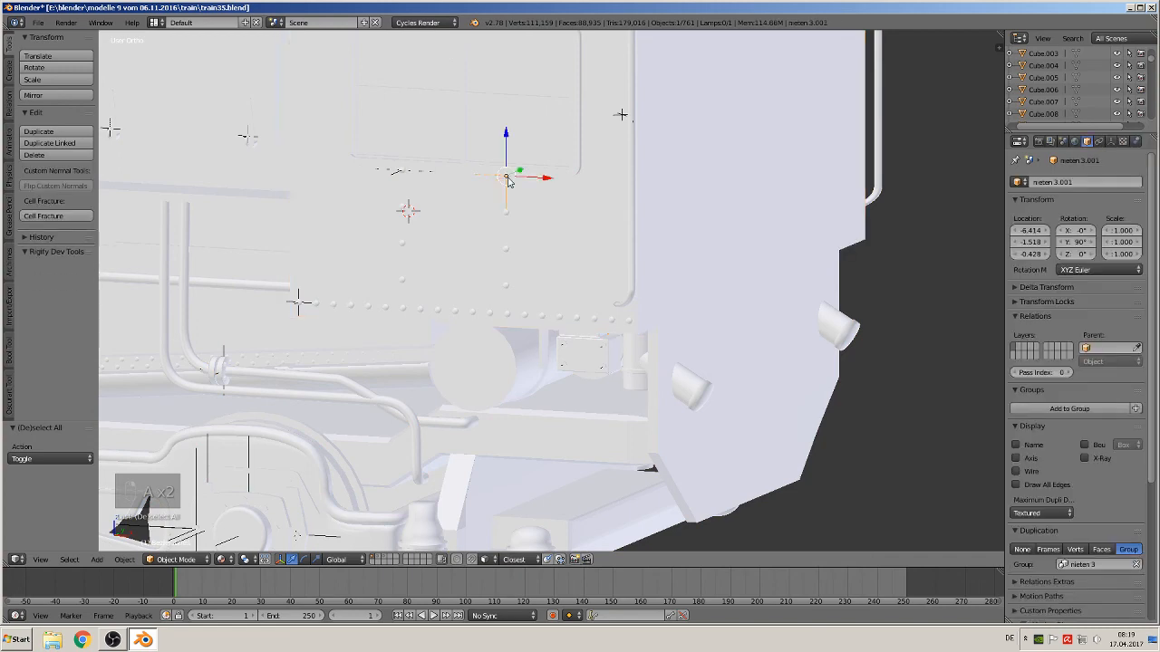
{"action": "right_click", "coordinate": [403, 173], "text": "shift"}
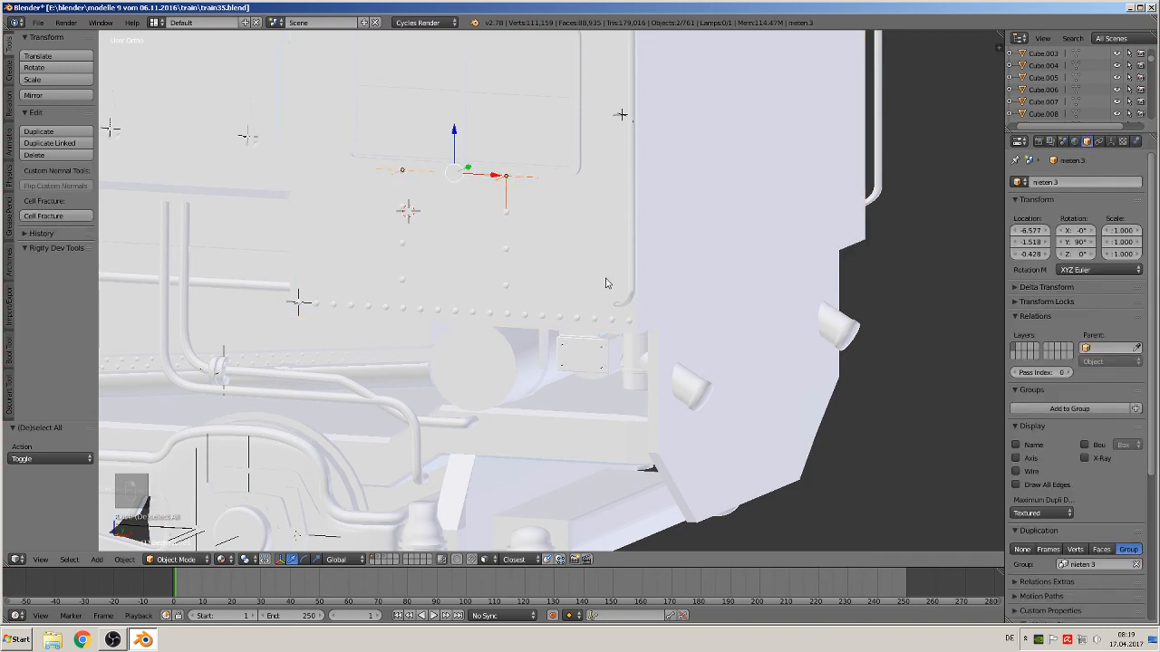
{"action": "middle_click_drag", "start_coordinate": [607, 283], "coordinate": [542, 337]}
{"action": "scroll", "coordinate": [569, 331], "scroll_direction": "down", "scroll_amount": 6}
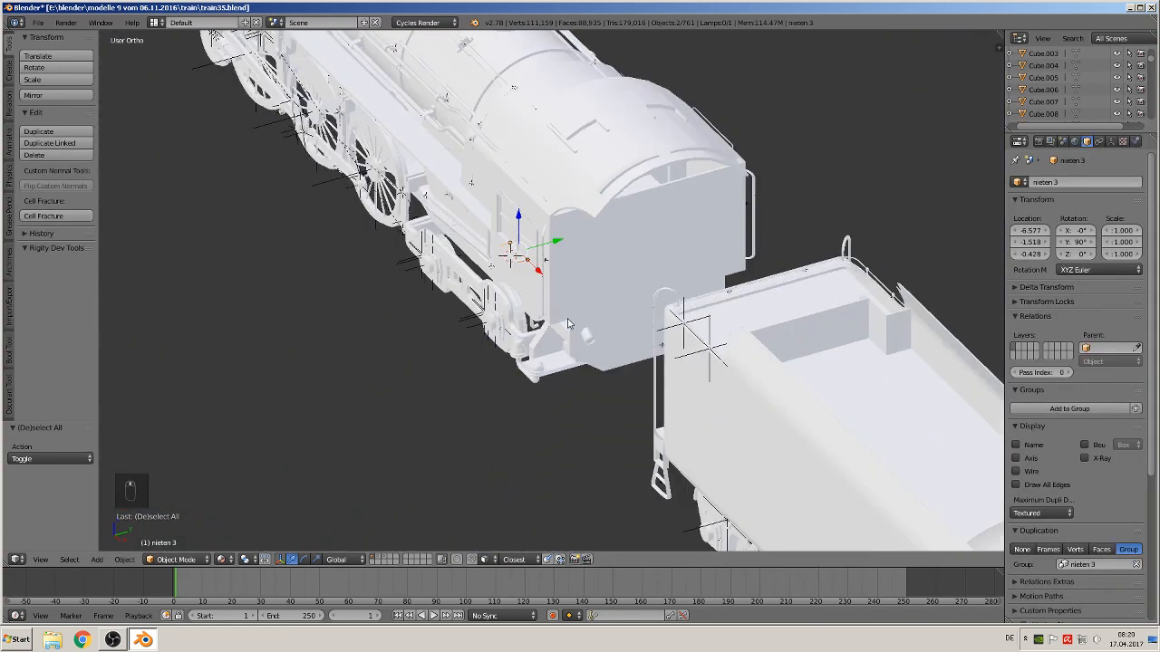
{"action": "key", "text": "shift+d"}
{"action": "left_click_drag", "start_coordinate": [562, 246], "coordinate": [803, 220]}
{"action": "middle_click_drag", "start_coordinate": [803, 220], "coordinate": [527, 359]}
Mirror the duplicated rivet instance along the Y axis
{"action": "scroll", "coordinate": [534, 354], "scroll_direction": "up", "scroll_amount": 11}
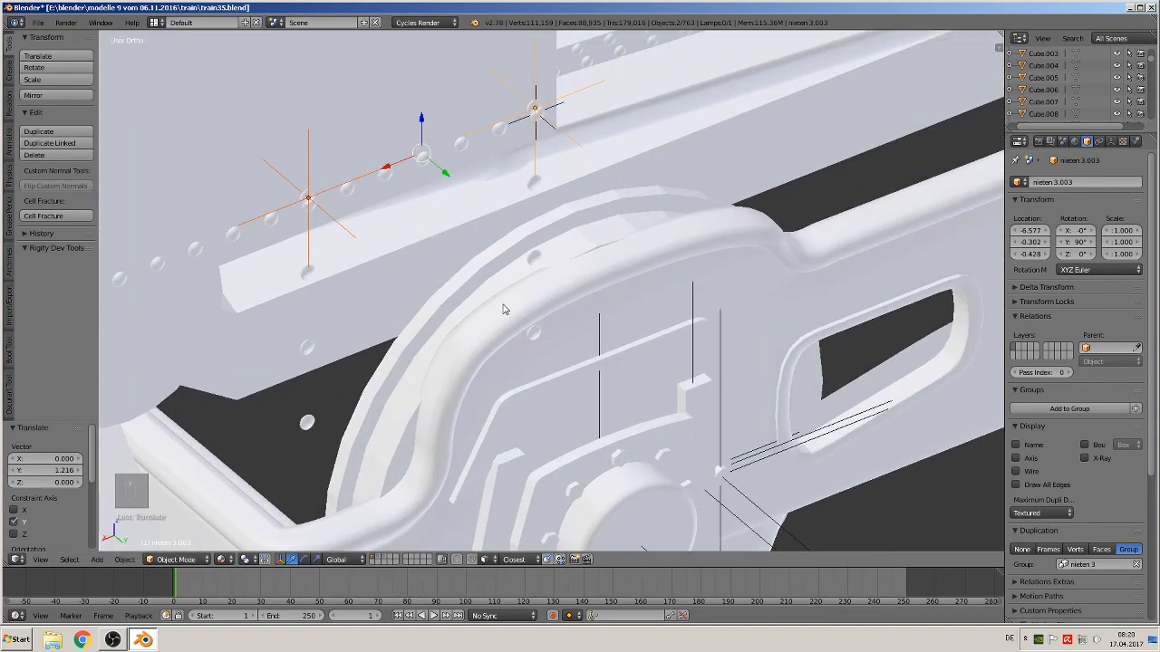
{"action": "middle_click_drag", "start_coordinate": [510, 310], "coordinate": [543, 414], "text": "shift"}
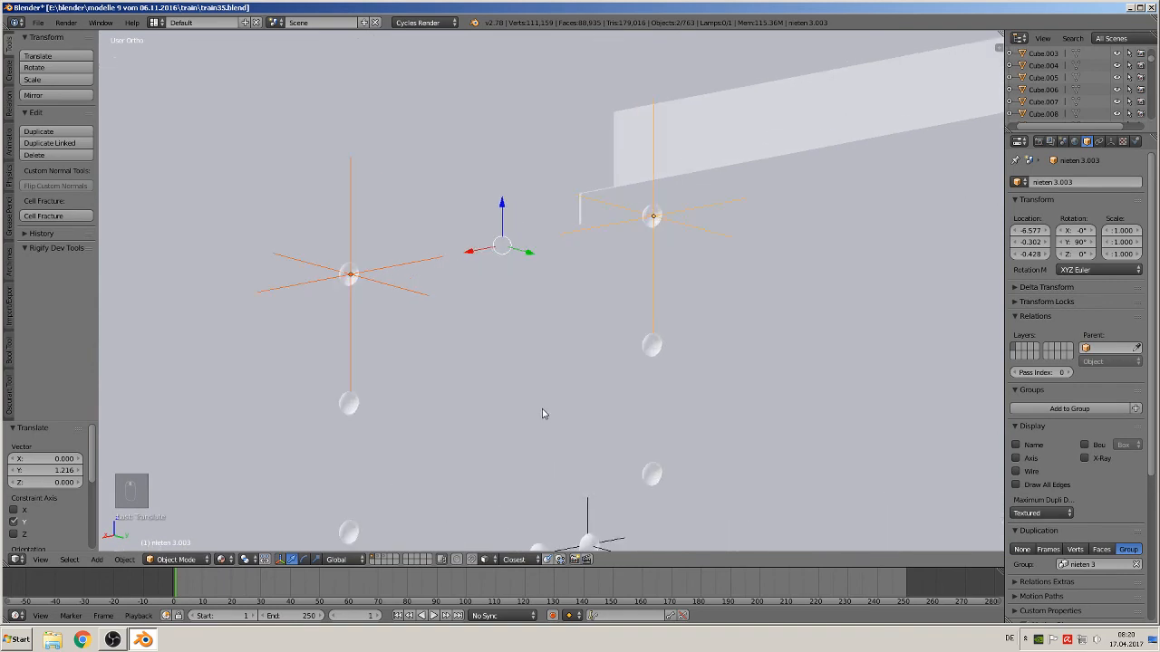
{"action": "left_click", "coordinate": [124, 559]}
{"action": "mouse_move", "coordinate": [218, 491]}
{"action": "left_click", "coordinate": [259, 491]}
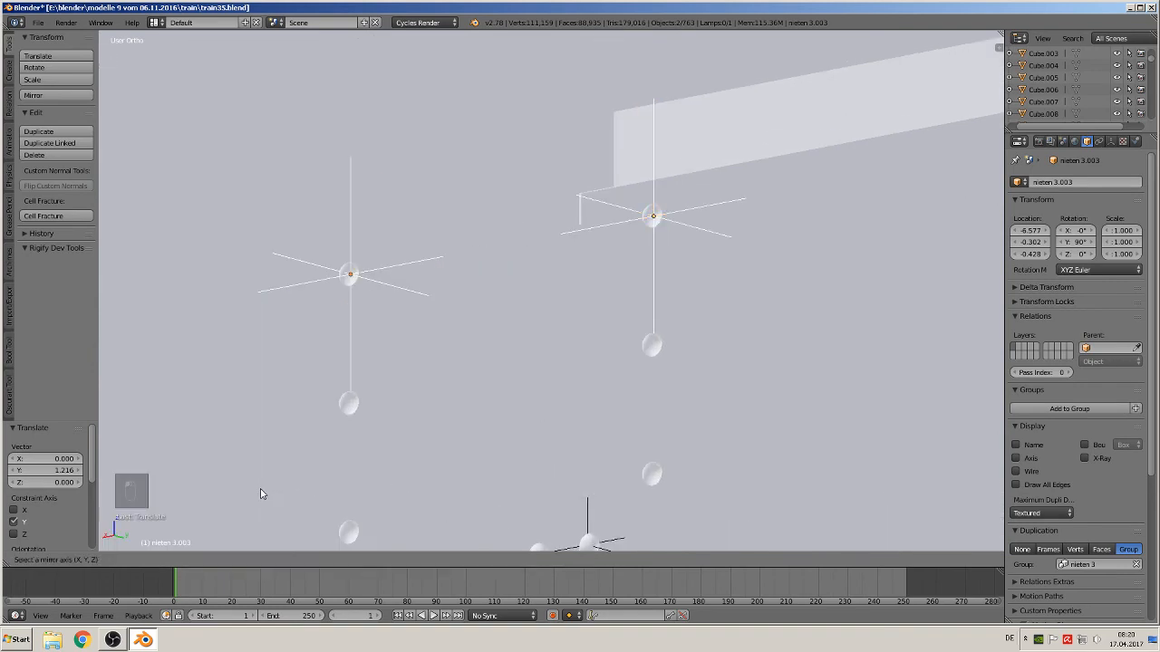
{"action": "middle_click_drag", "start_coordinate": [262, 487], "coordinate": [284, 506]}
{"action": "left_click", "coordinate": [284, 506]}
Move the mirrored rivet instance slightly along Y
{"action": "scroll", "coordinate": [388, 430], "scroll_direction": "down", "scroll_amount": 6}
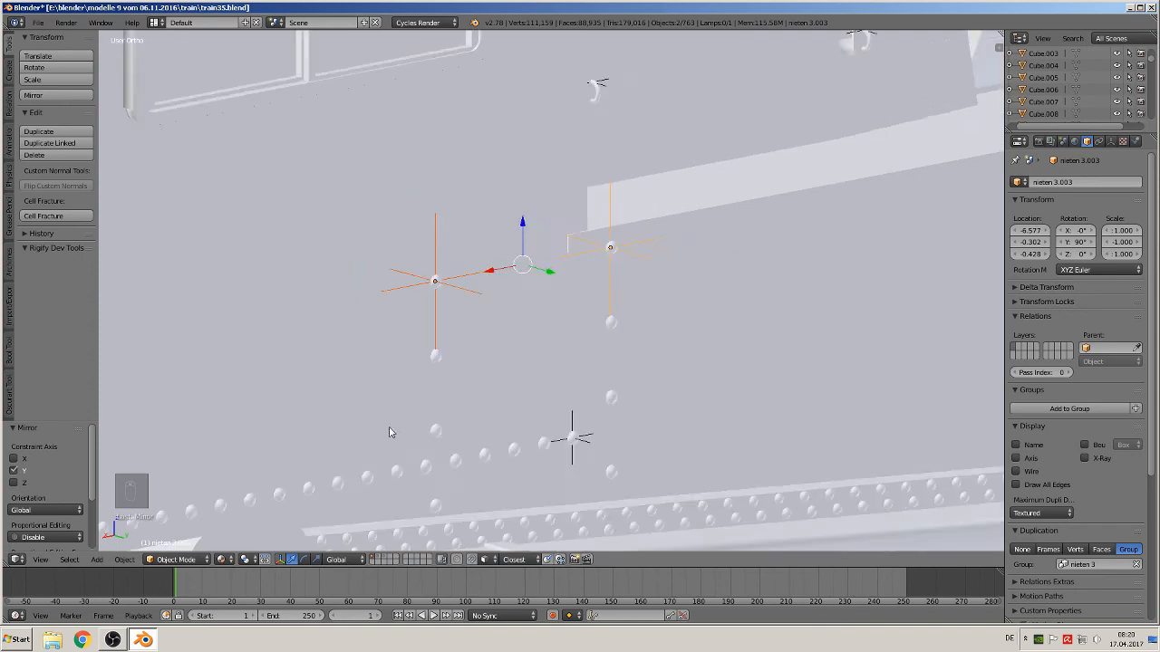
{"action": "middle_click_drag", "start_coordinate": [502, 387], "coordinate": [517, 392]}
{"action": "left_click_drag", "start_coordinate": [569, 286], "coordinate": [419, 251]}
Select the rectangular panel on the cab side and scale it uniformly by 1.143
{"action": "key", "text": "a"}
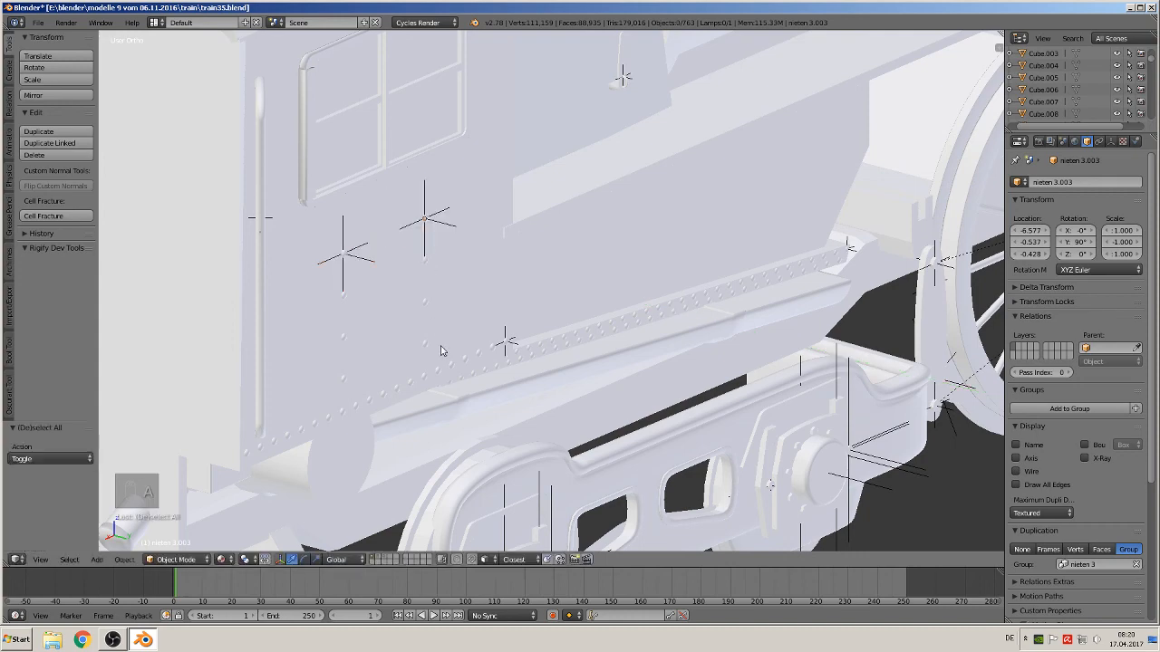
{"action": "right_click", "coordinate": [348, 128]}
{"action": "middle_click_drag", "start_coordinate": [416, 245], "coordinate": [345, 217]}
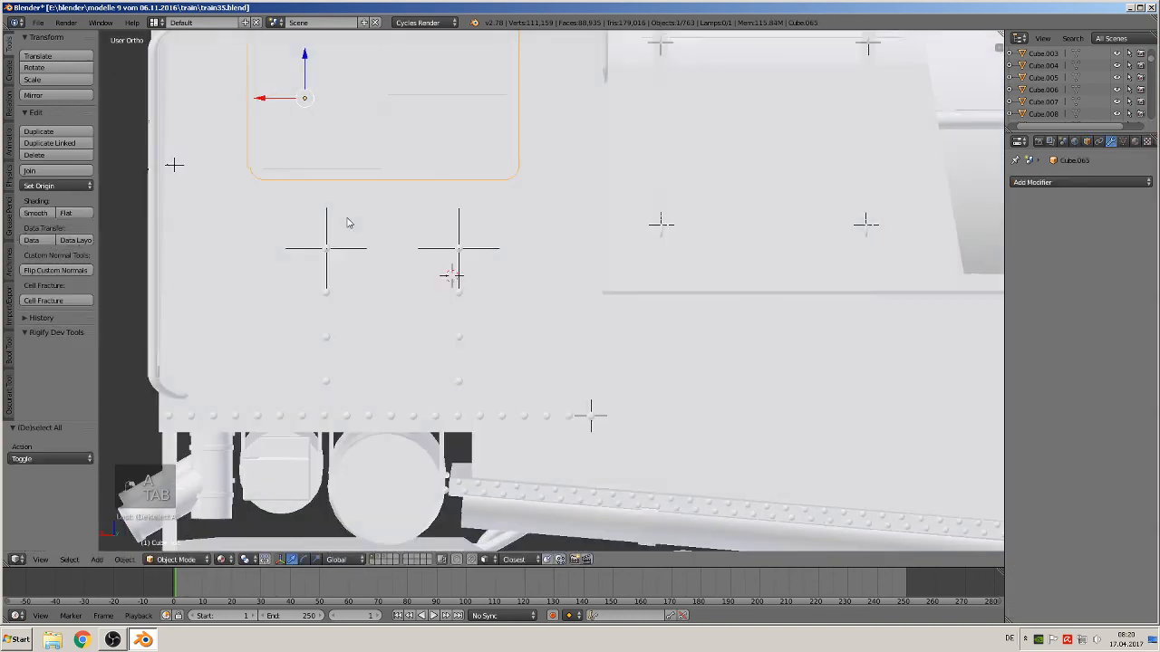
{"action": "key", "text": "s"}
{"action": "left_click", "coordinate": [453, 271]}
{"action": "scroll", "coordinate": [454, 279], "scroll_direction": "down", "scroll_amount": 2}
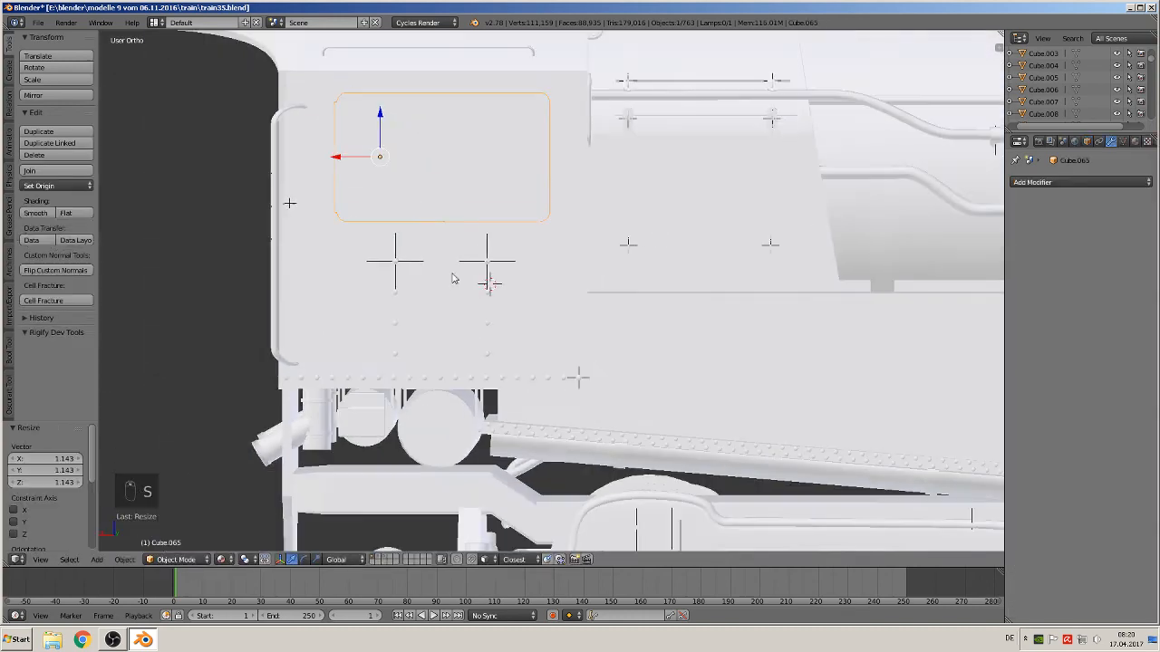
Lower the cab-side panel slightly along Z and scale it up by about 1.035
{"action": "left_click_drag", "start_coordinate": [384, 107], "coordinate": [381, 136]}
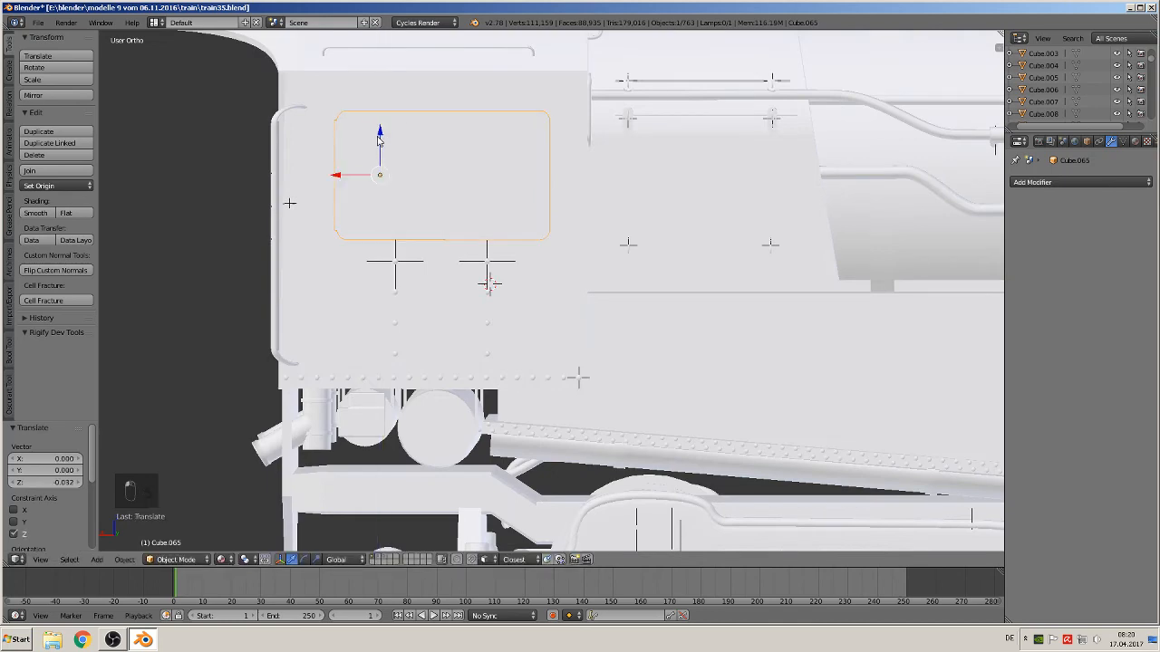
{"action": "key", "text": "s"}
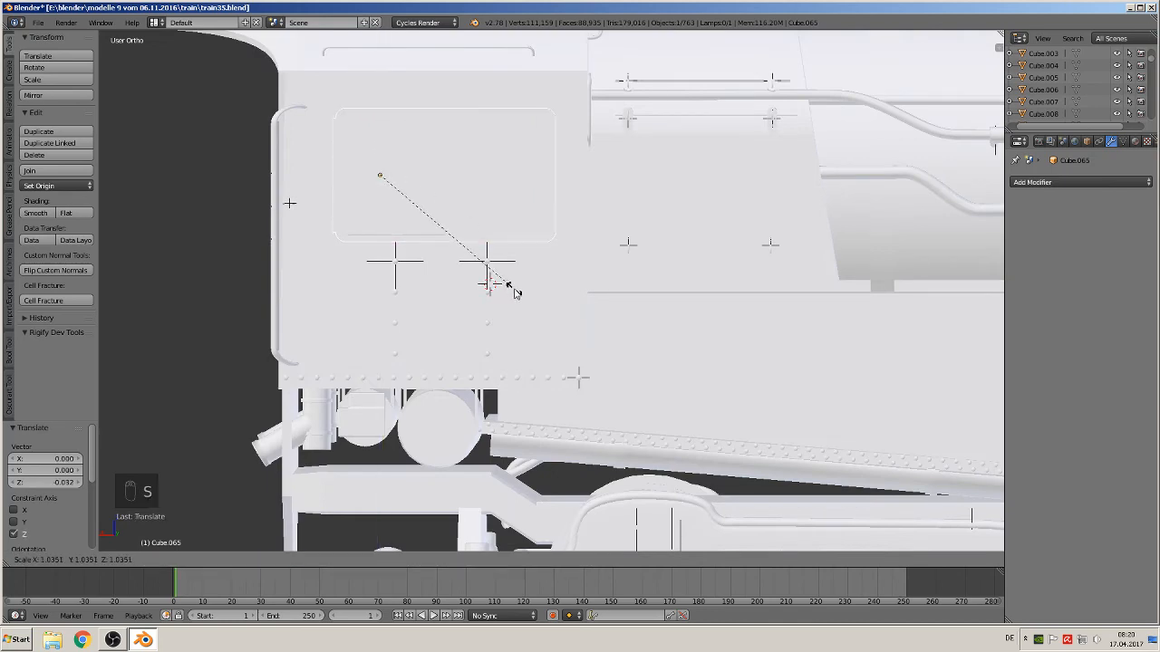
{"action": "left_click", "coordinate": [516, 292]}
{"action": "middle_click_drag", "start_coordinate": [515, 293], "coordinate": [545, 306]}
Deselect everything and save the blend file
{"action": "key", "text": "a"}
{"action": "scroll", "coordinate": [544, 306], "scroll_direction": "down", "scroll_amount": 5}
{"action": "key", "text": "a"}
{"action": "key", "text": "a"}
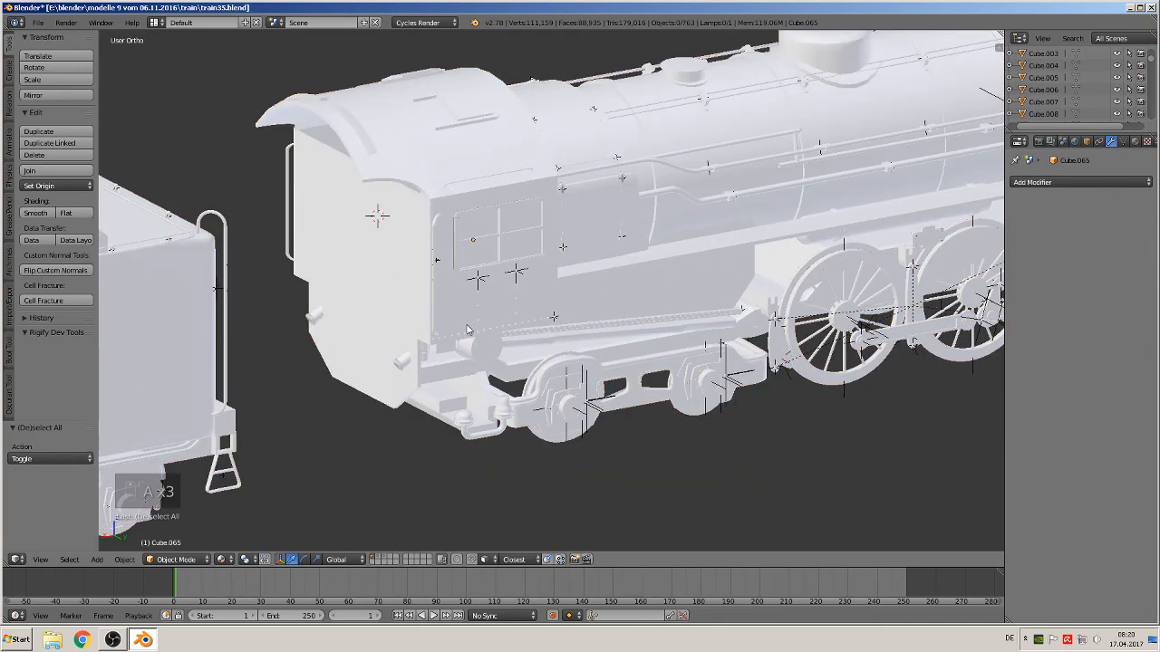
{"action": "middle_click_drag", "start_coordinate": [468, 329], "coordinate": [608, 328]}
{"action": "left_click", "coordinate": [38, 22]}
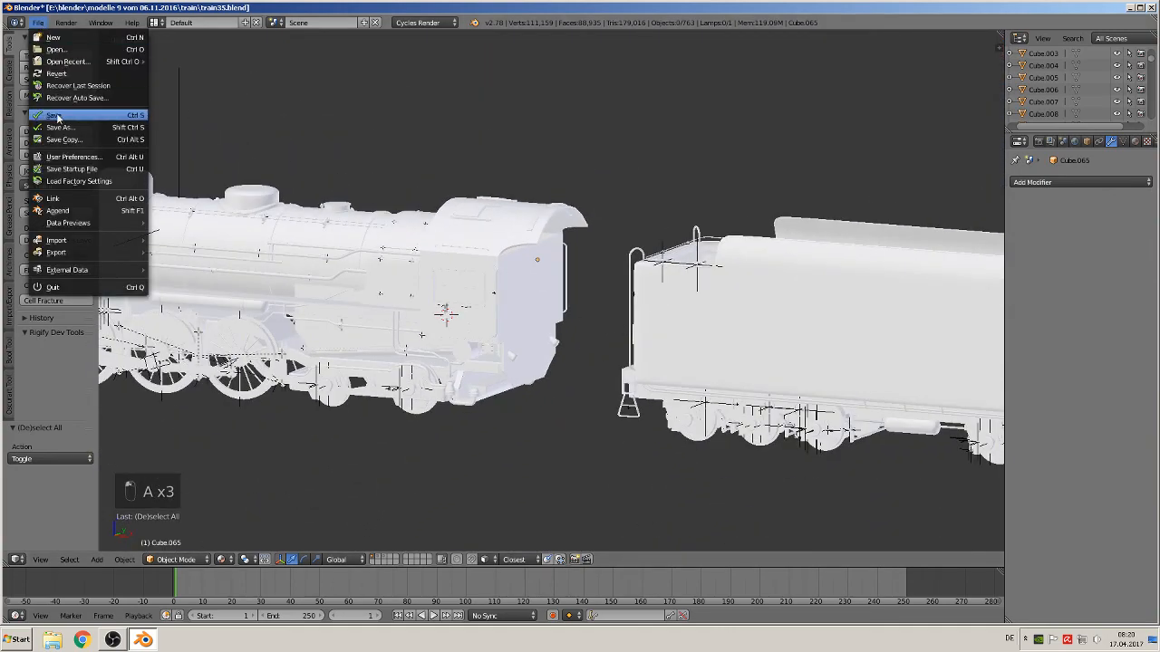
Examine the reference photos of the locomotive's riveted cab panels in front view
{"action": "key", "text": "KP_1"}
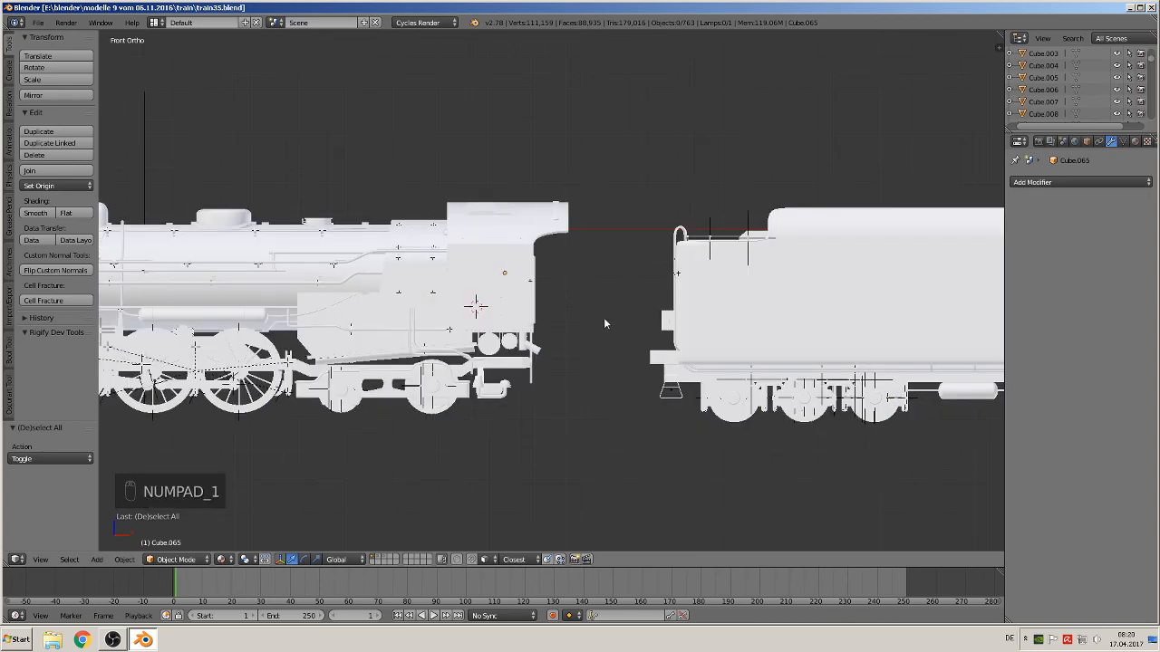
{"action": "scroll", "coordinate": [586, 332], "scroll_direction": "up", "scroll_amount": 2}
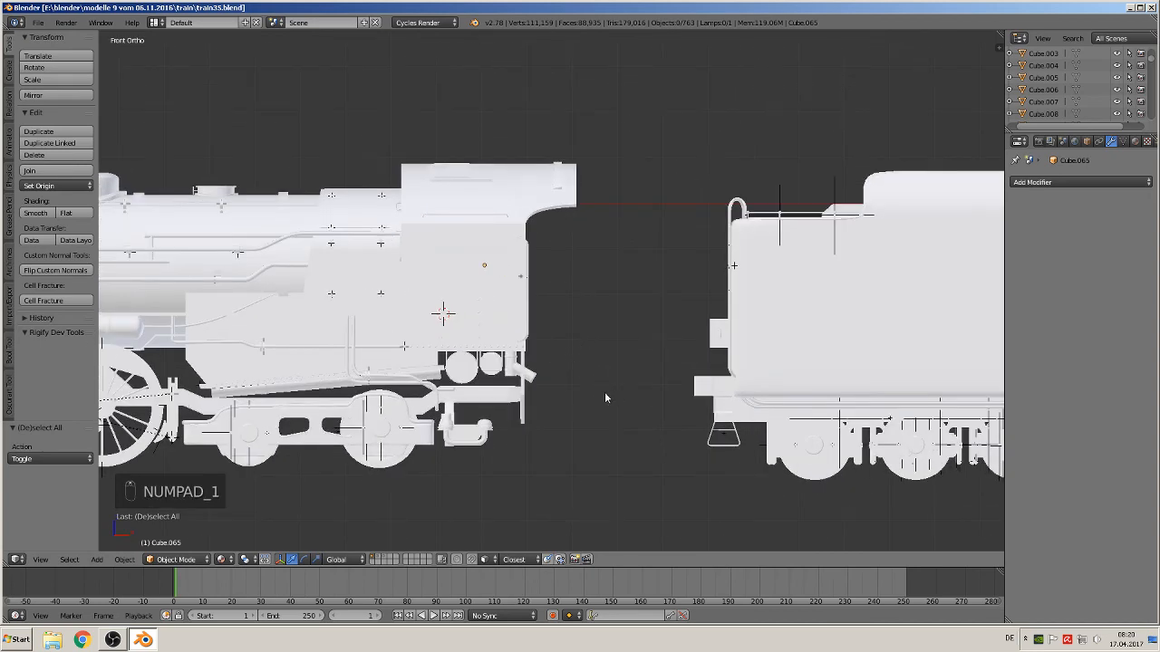
{"action": "middle_click_drag", "start_coordinate": [507, 427], "coordinate": [647, 419], "text": "shift"}
{"action": "scroll", "coordinate": [639, 414], "scroll_direction": "down", "scroll_amount": 1}
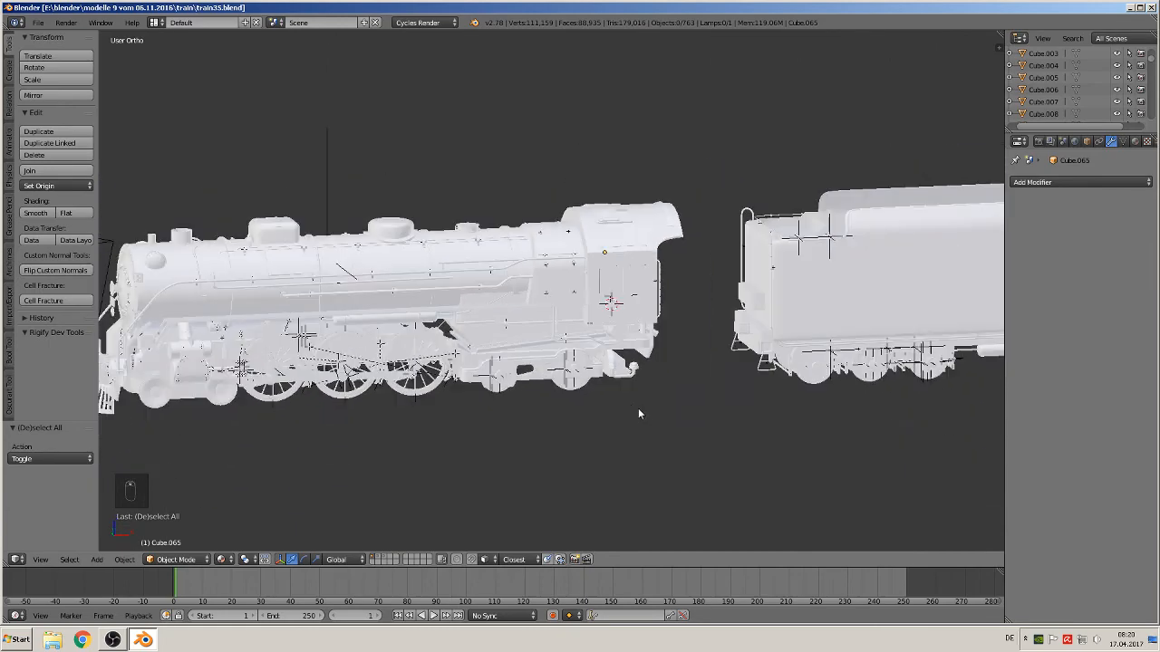
{"action": "key", "text": "KP_1"}
{"action": "scroll", "coordinate": [661, 408], "scroll_direction": "down", "scroll_amount": 7}
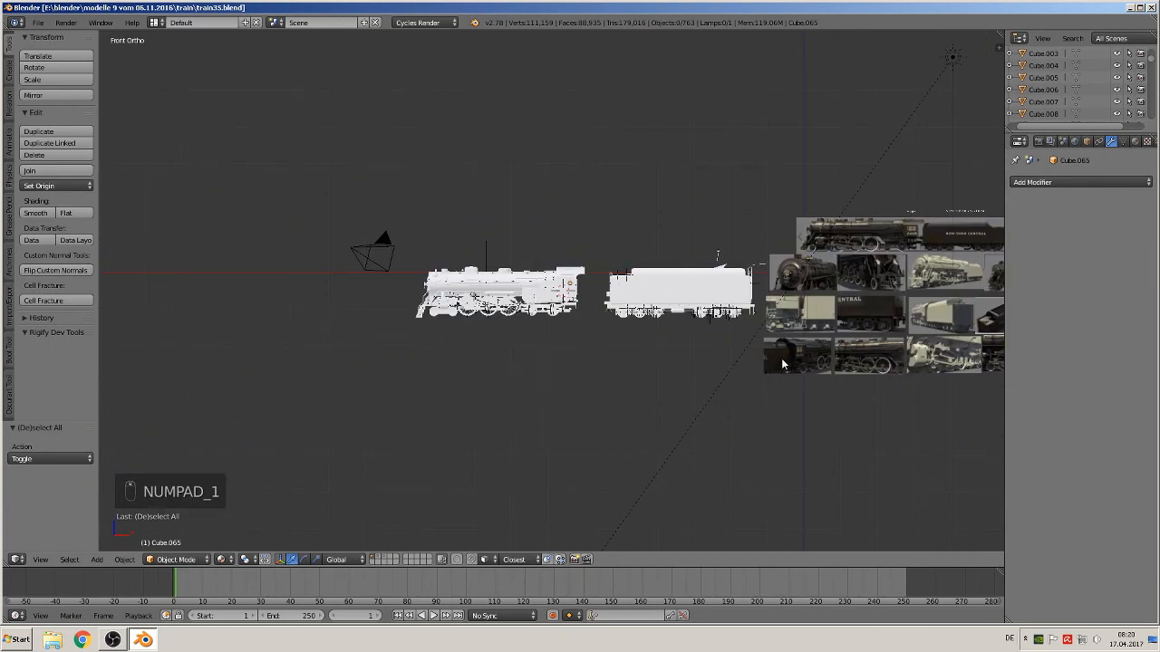
{"action": "scroll", "coordinate": [501, 349], "scroll_direction": "up", "scroll_amount": 4}
{"action": "scroll", "coordinate": [500, 349], "scroll_direction": "up", "scroll_amount": 9}
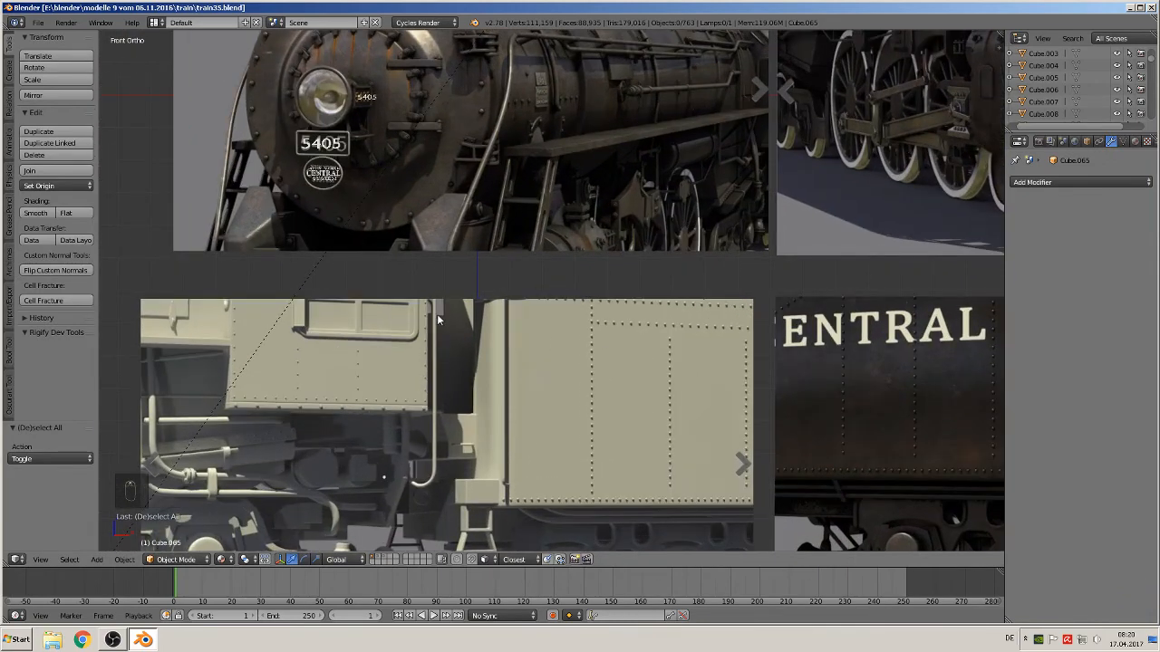
{"action": "scroll", "coordinate": [472, 322], "scroll_direction": "up", "scroll_amount": 4}
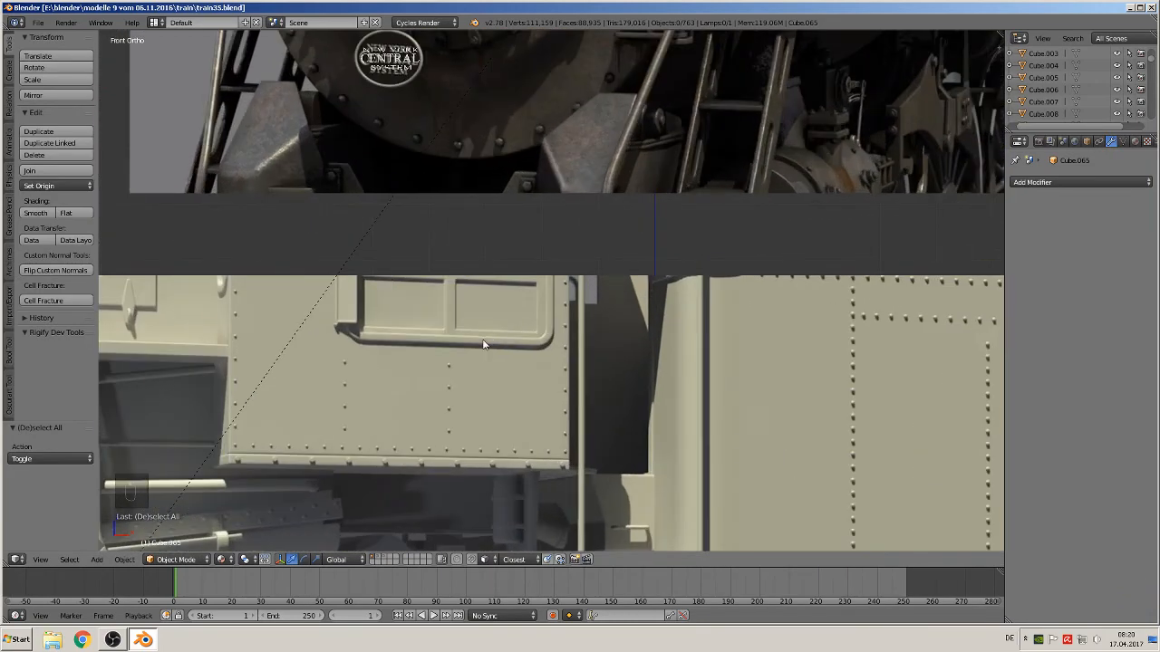
{"action": "middle_click_drag", "start_coordinate": [484, 344], "coordinate": [592, 340], "text": "shift"}
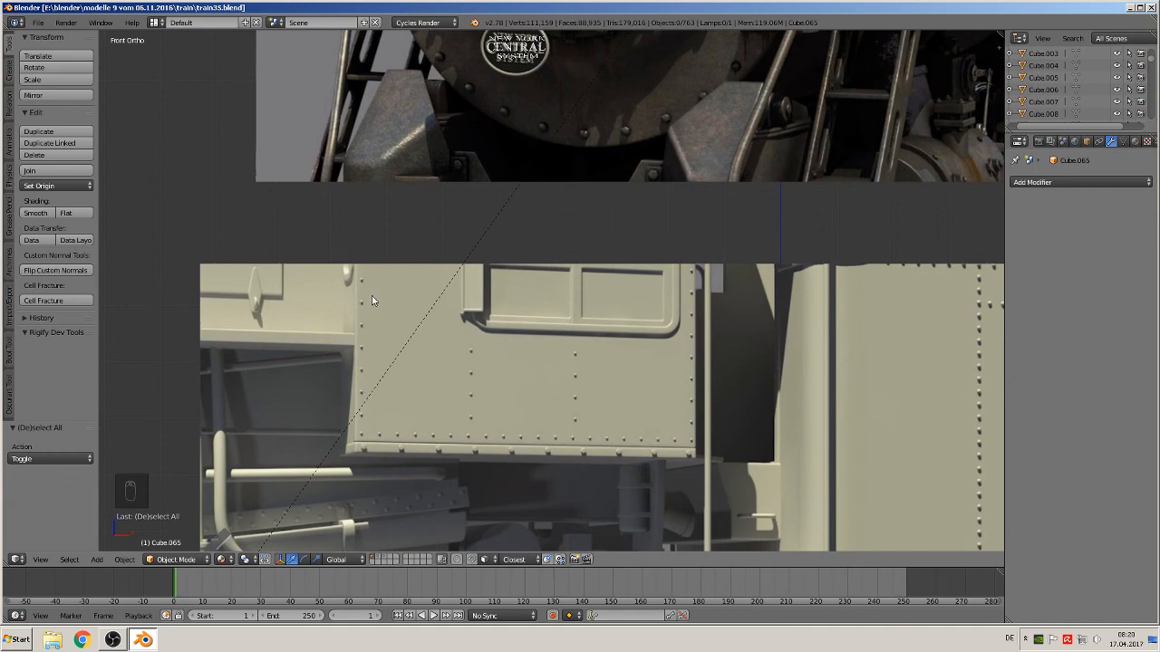
{"action": "scroll", "coordinate": [400, 450], "scroll_direction": "down", "scroll_amount": 1}
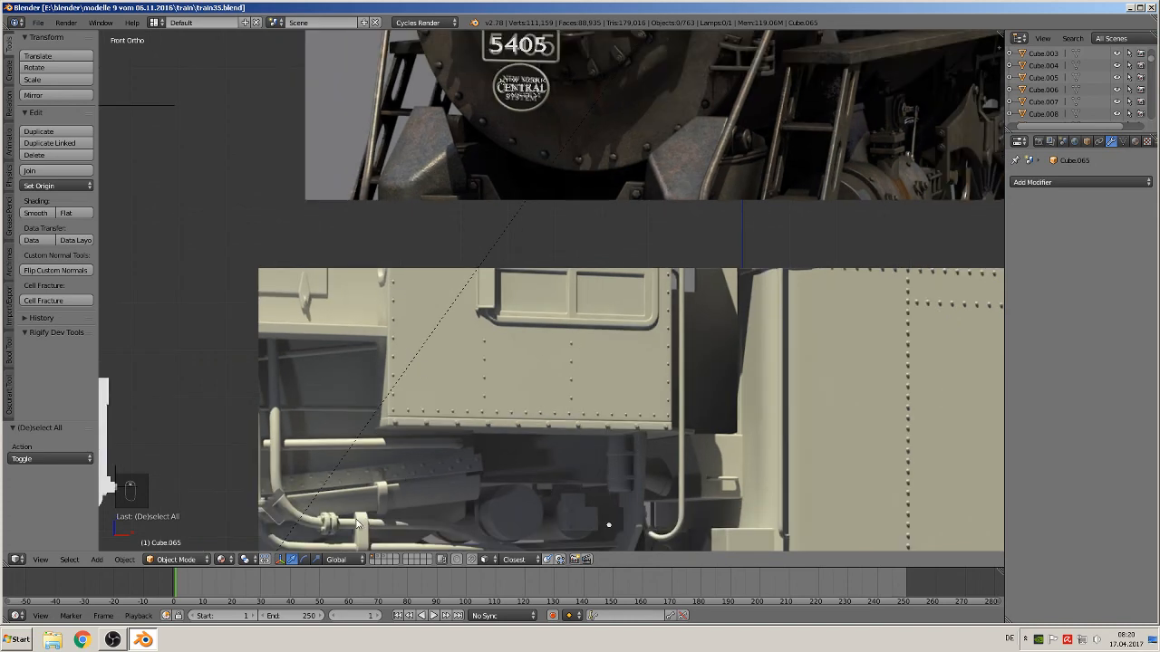
On the rivet layer in wireframe, duplicate the arrayed rivet sphere row and move the copy down
{"action": "left_click", "coordinate": [379, 559]}
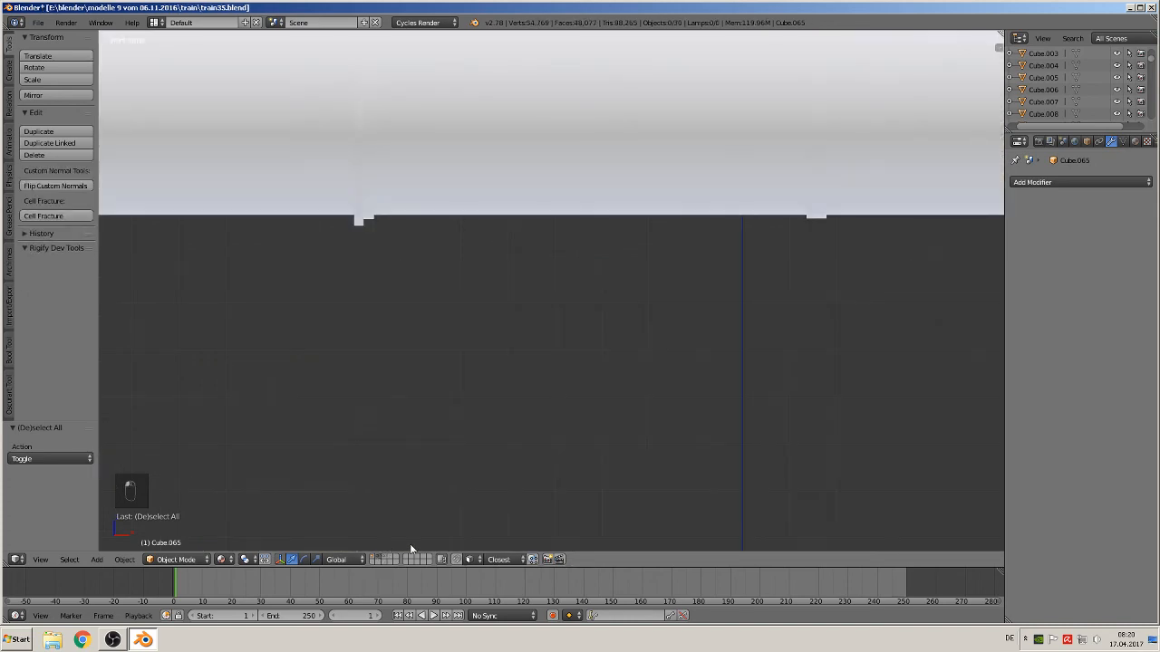
{"action": "scroll", "coordinate": [479, 394], "scroll_direction": "down", "scroll_amount": 6}
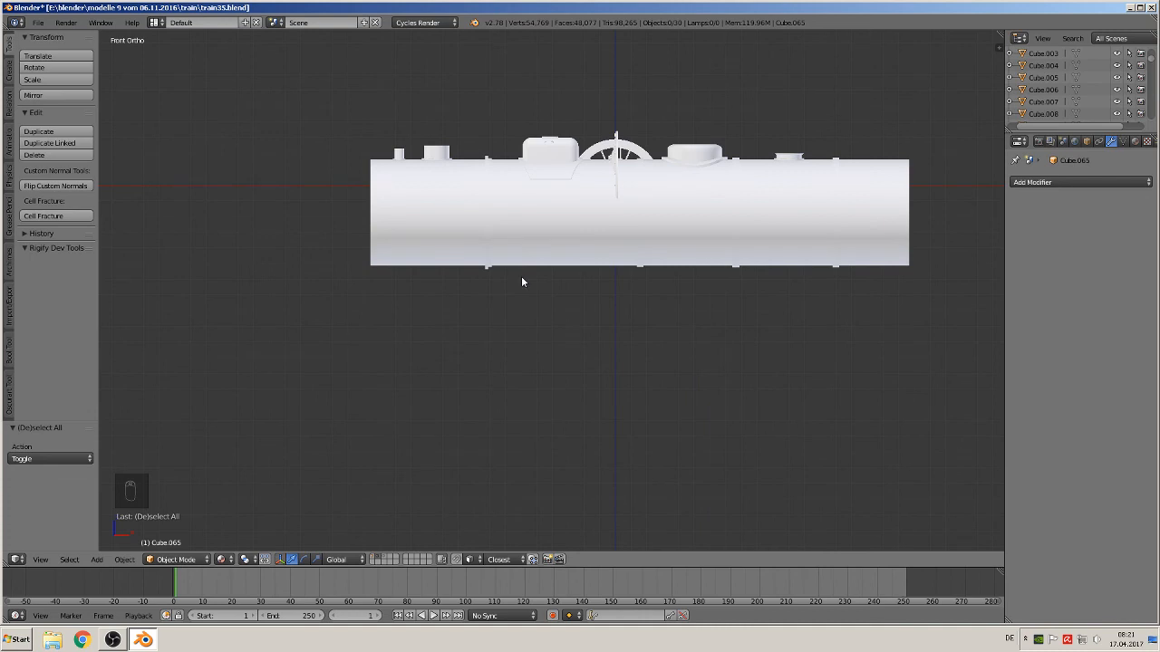
{"action": "right_click", "coordinate": [642, 222]}
{"action": "key", "text": "Tab"}
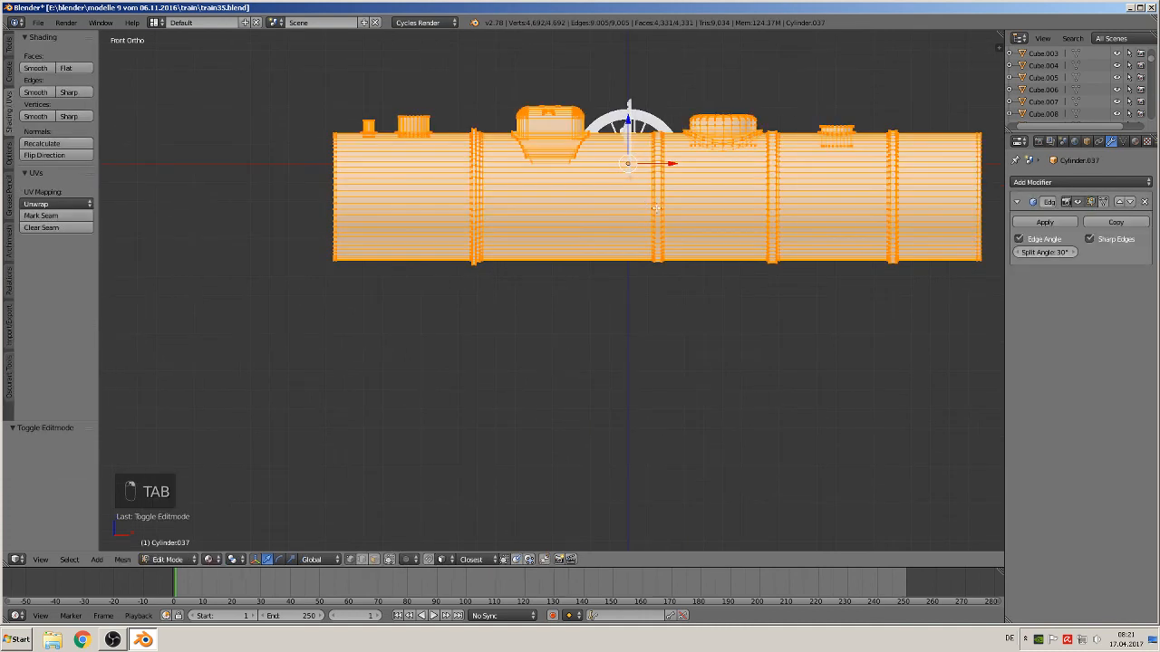
{"action": "key", "text": "Tab"}
{"action": "key", "text": "z"}
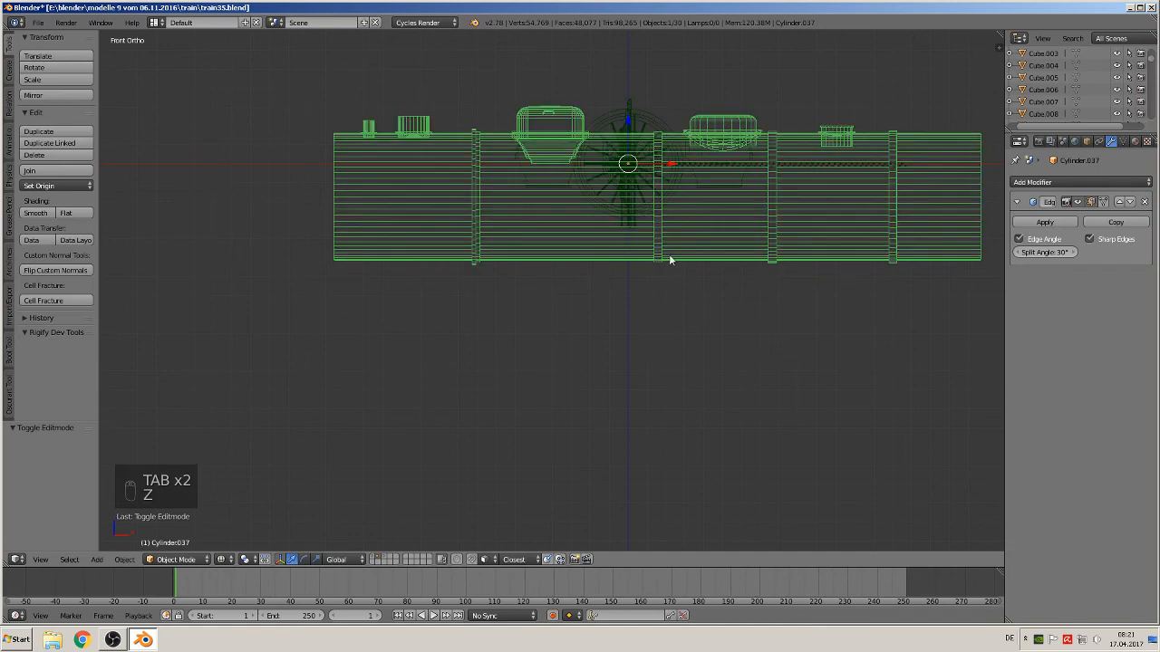
{"action": "middle_click_drag", "start_coordinate": [670, 259], "coordinate": [476, 414], "text": "shift"}
{"action": "scroll", "coordinate": [545, 330], "scroll_direction": "up", "scroll_amount": 5}
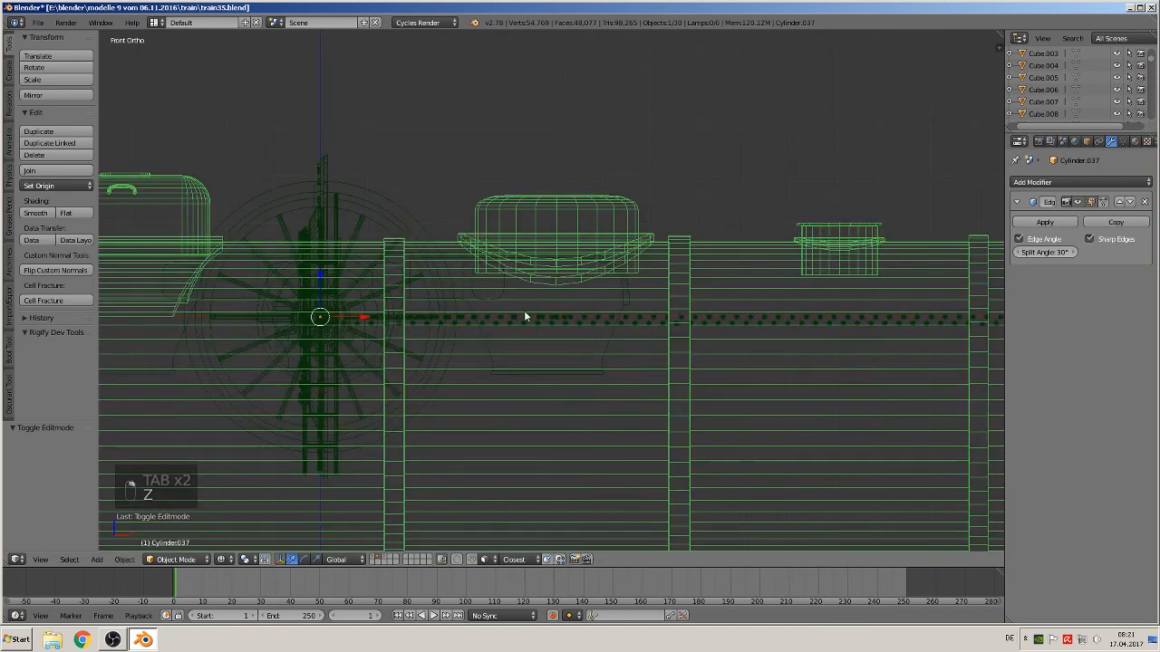
{"action": "right_click", "coordinate": [524, 316]}
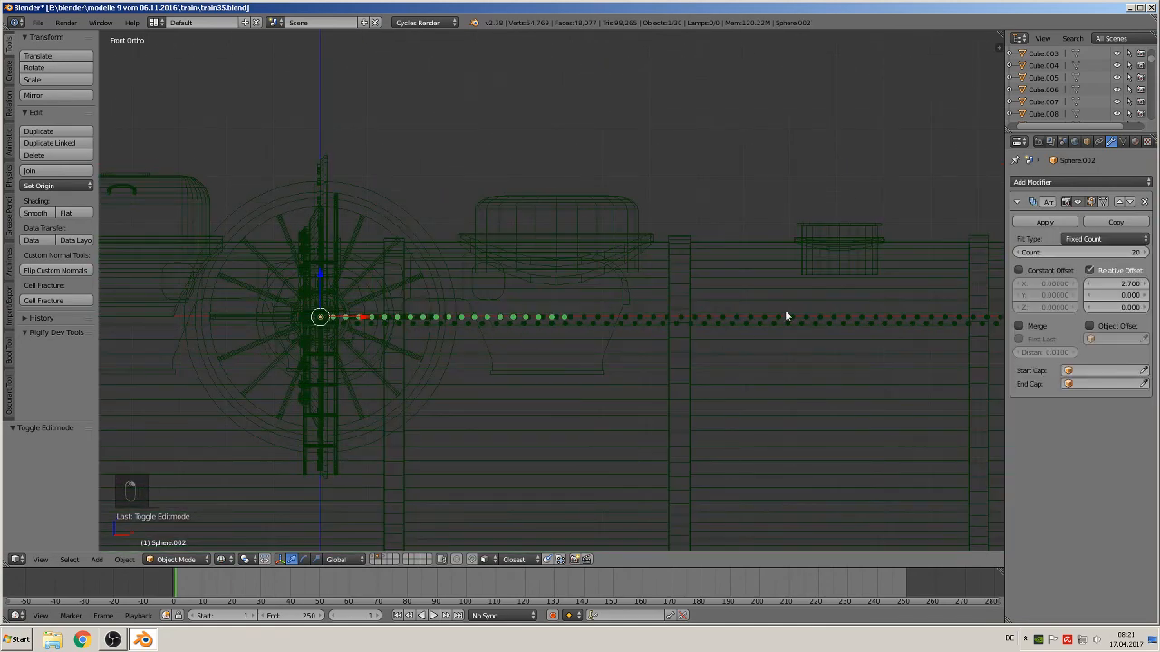
{"action": "middle_click_drag", "start_coordinate": [411, 401], "coordinate": [544, 269], "text": "shift"}
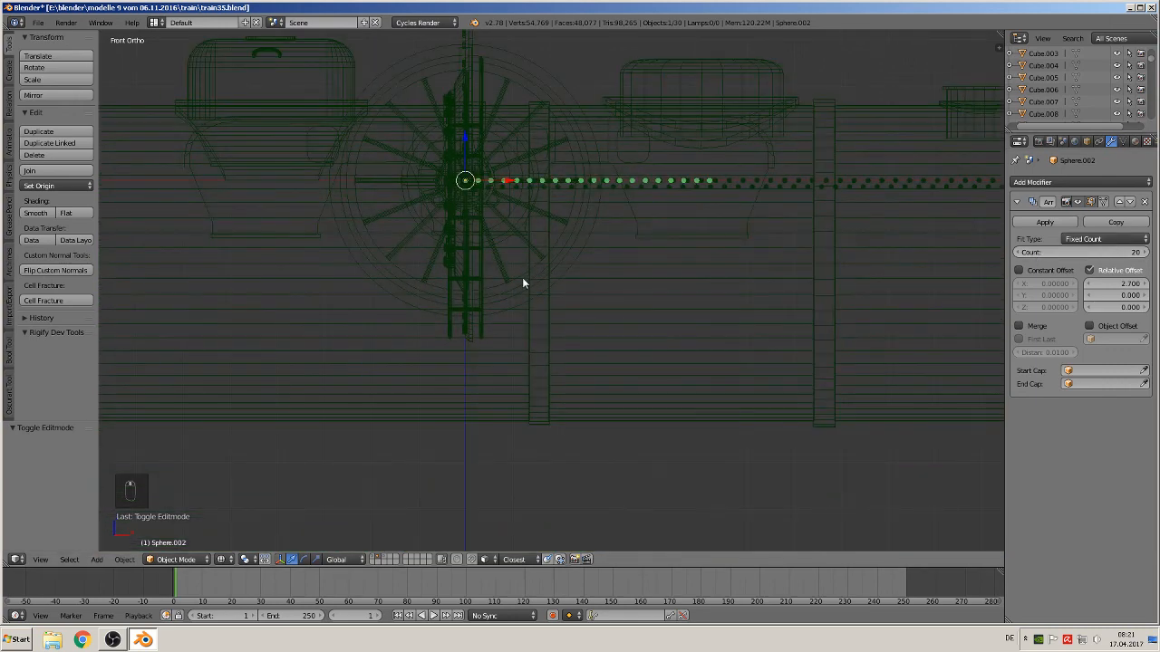
{"action": "key", "text": "shift+d"}
{"action": "key", "text": "z"}
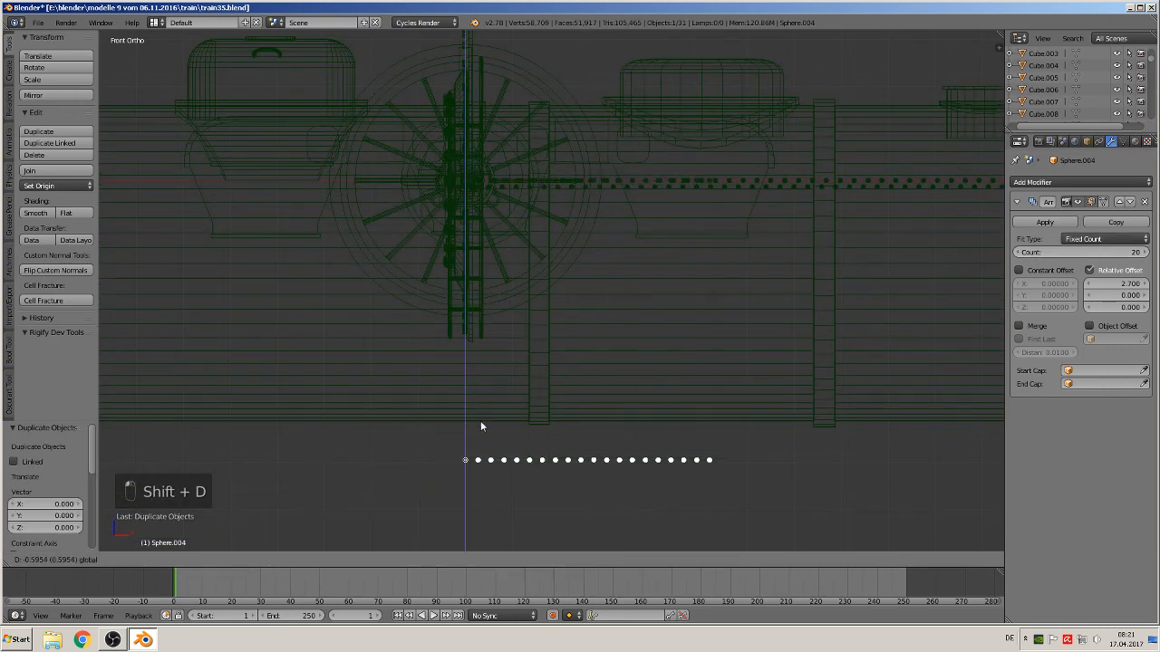
{"action": "left_click", "coordinate": [481, 434]}
Remove the copy from the nieten 2 group and set its array count to 14
{"action": "left_click", "coordinate": [1087, 142]}
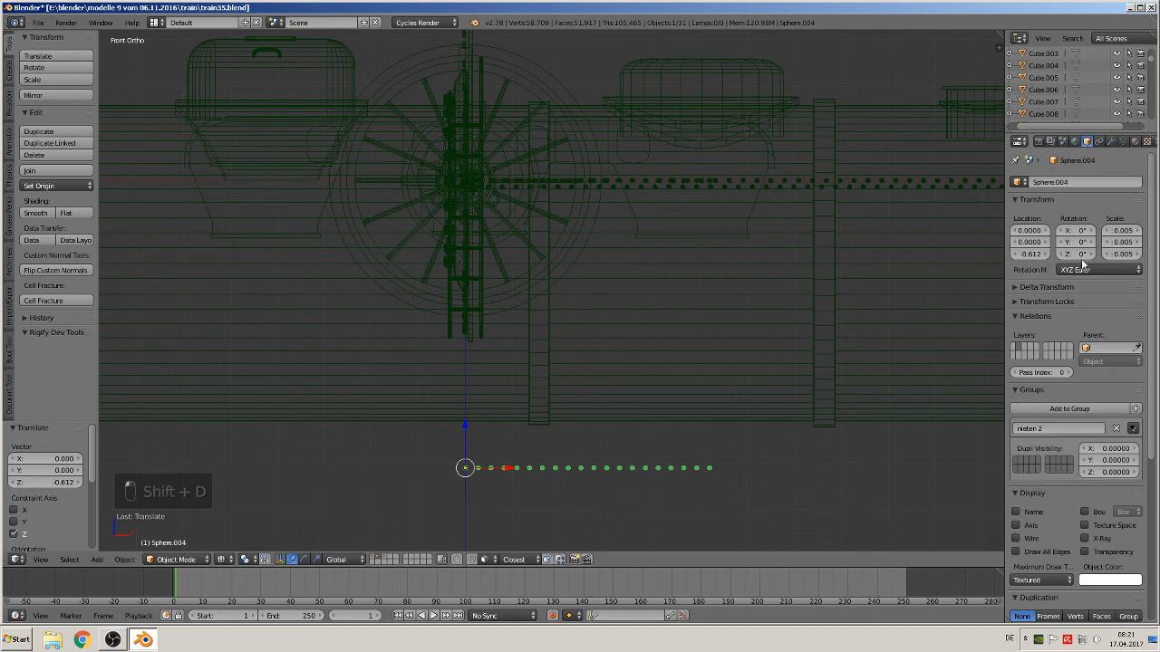
{"action": "left_click", "coordinate": [1117, 429]}
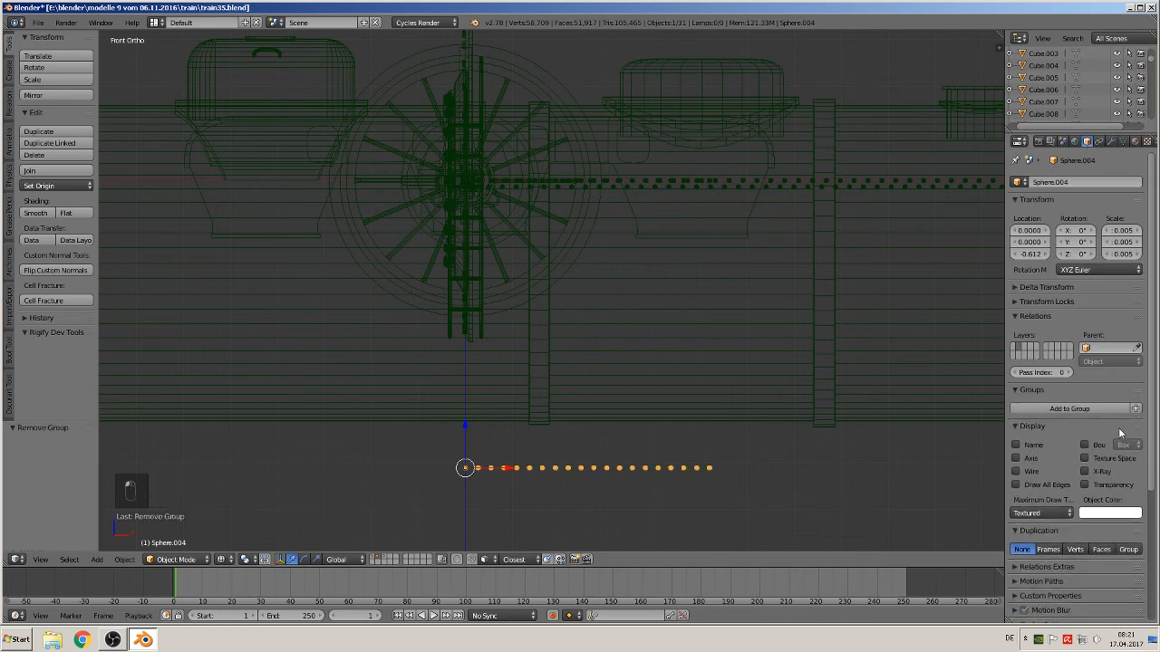
{"action": "left_click", "coordinate": [1111, 142]}
{"action": "left_click", "coordinate": [1102, 251]}
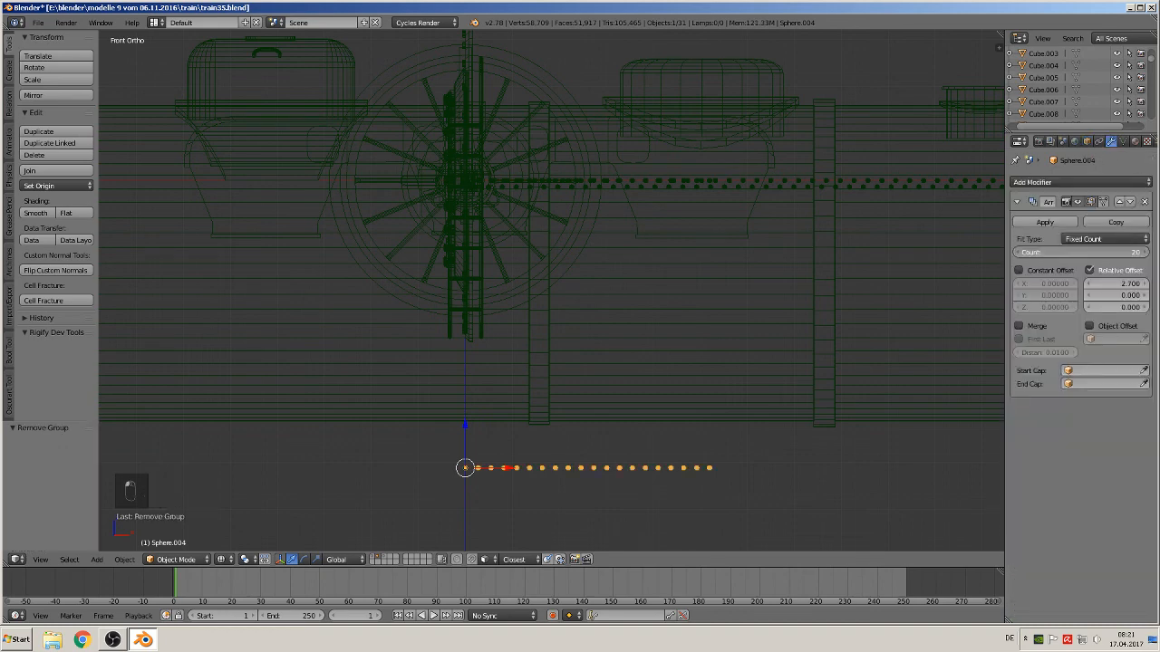
{"action": "type", "text": "14"}
{"action": "key", "text": "Return"}
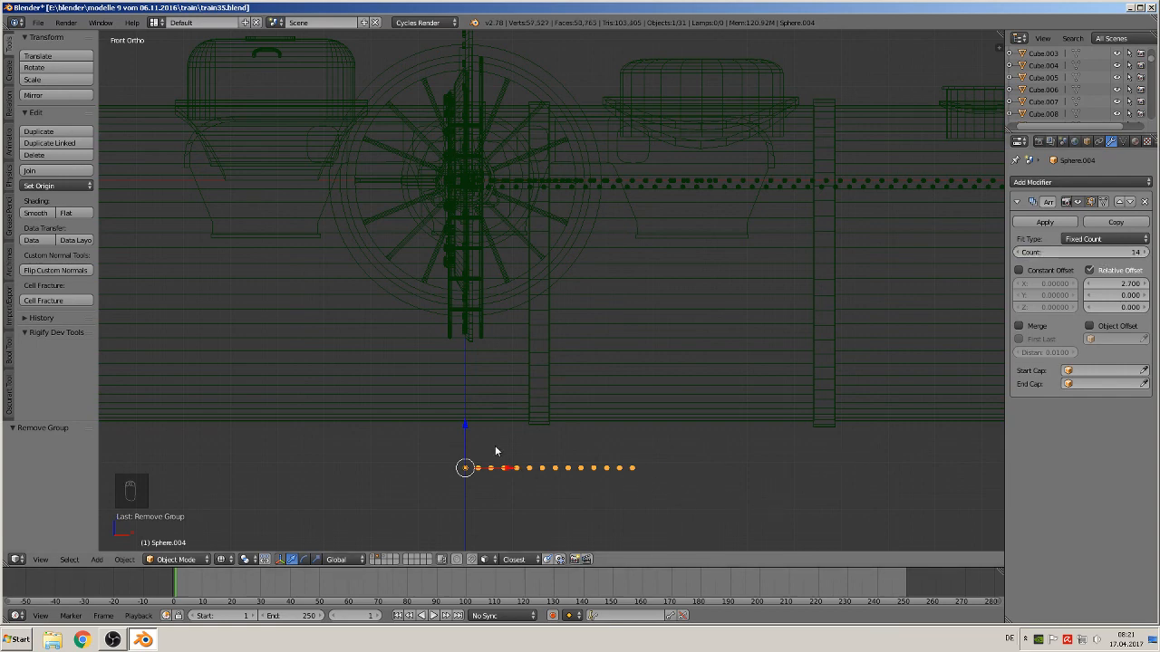
Clear the copy's location and put it into a new group named nieten 4
{"action": "key", "text": "alt+g"}
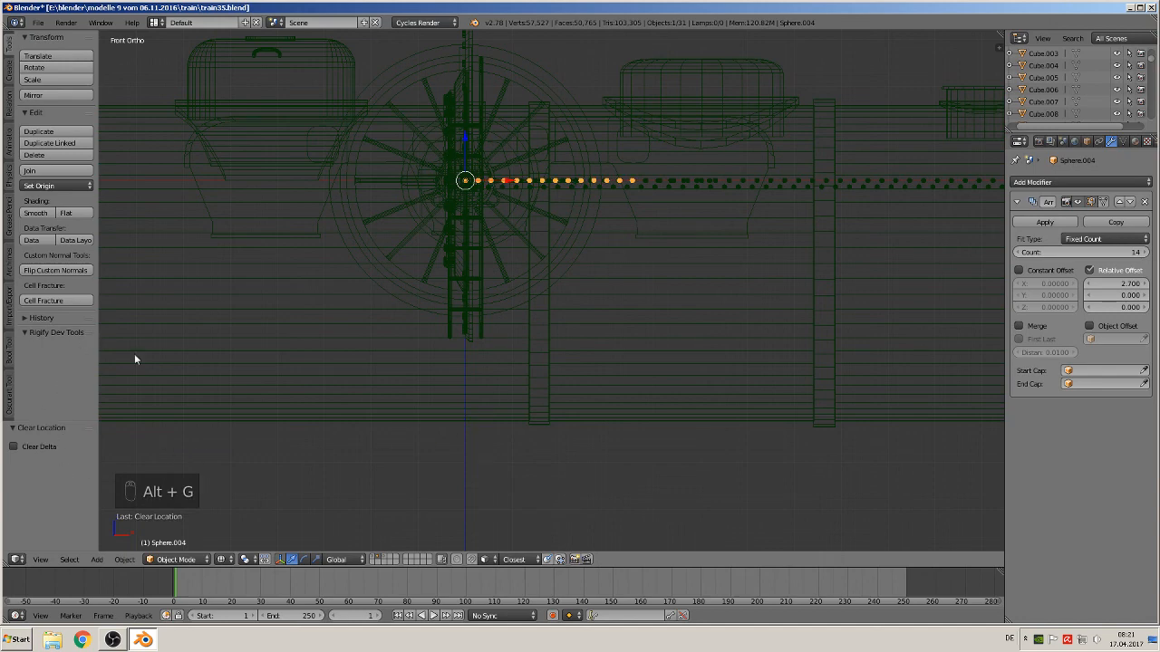
{"action": "key", "text": "ctrl+g"}
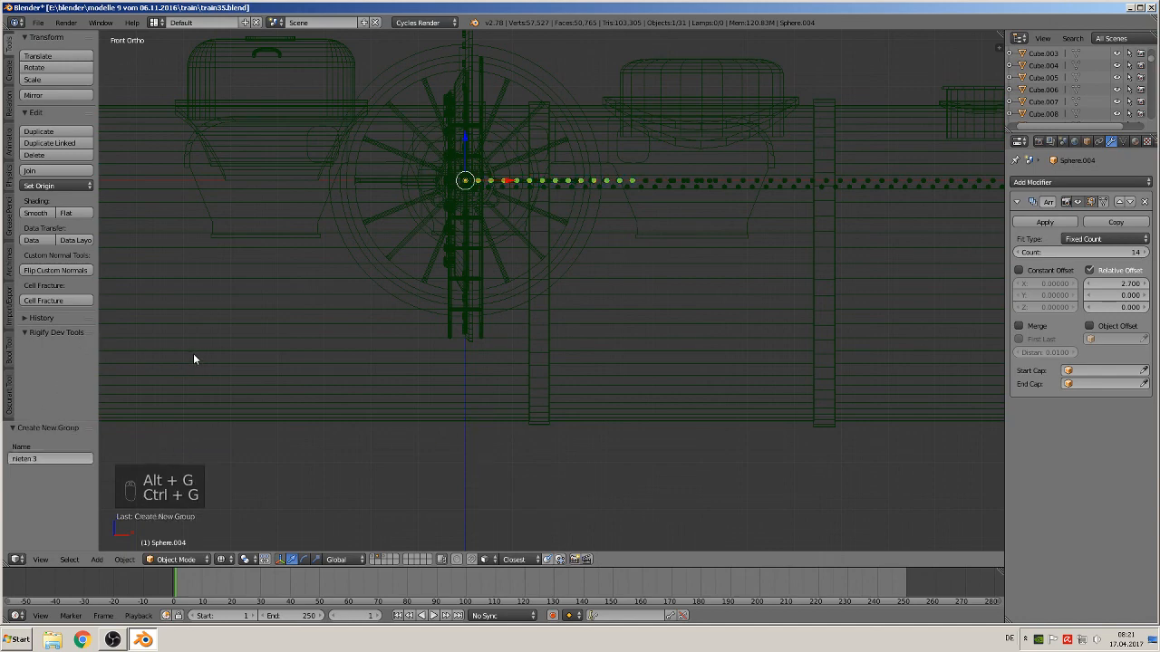
{"action": "left_click", "coordinate": [44, 459]}
{"action": "key", "text": "Return"}
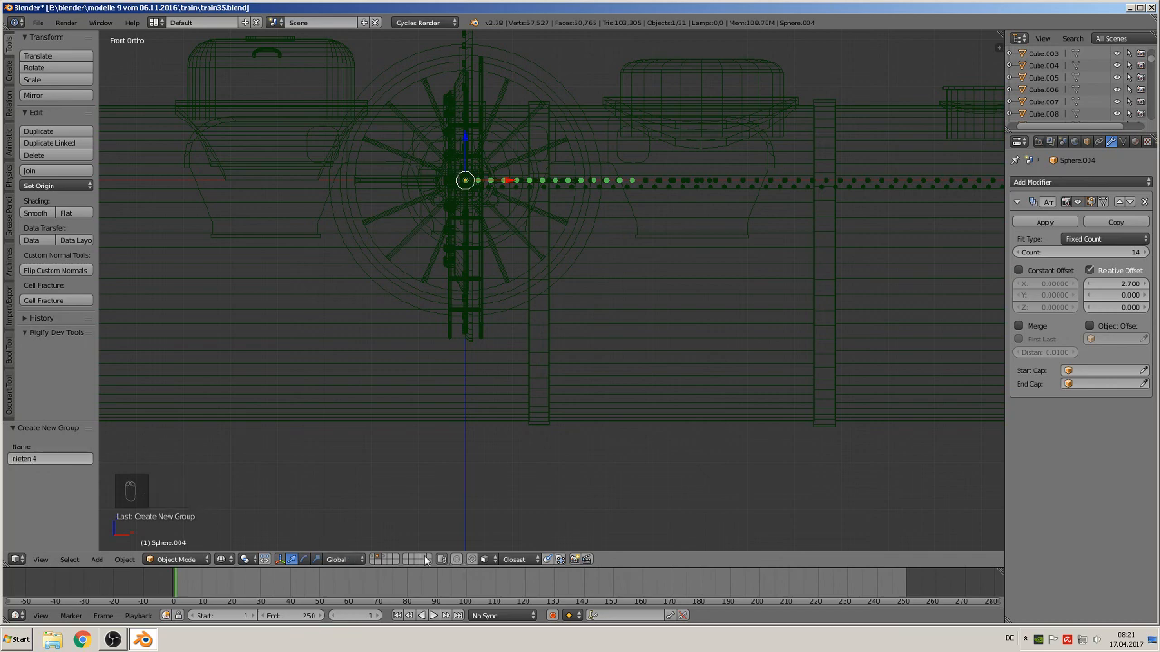
Return to the locomotive layer and place the 3D cursor on the cab side
{"action": "left_click", "coordinate": [372, 561]}
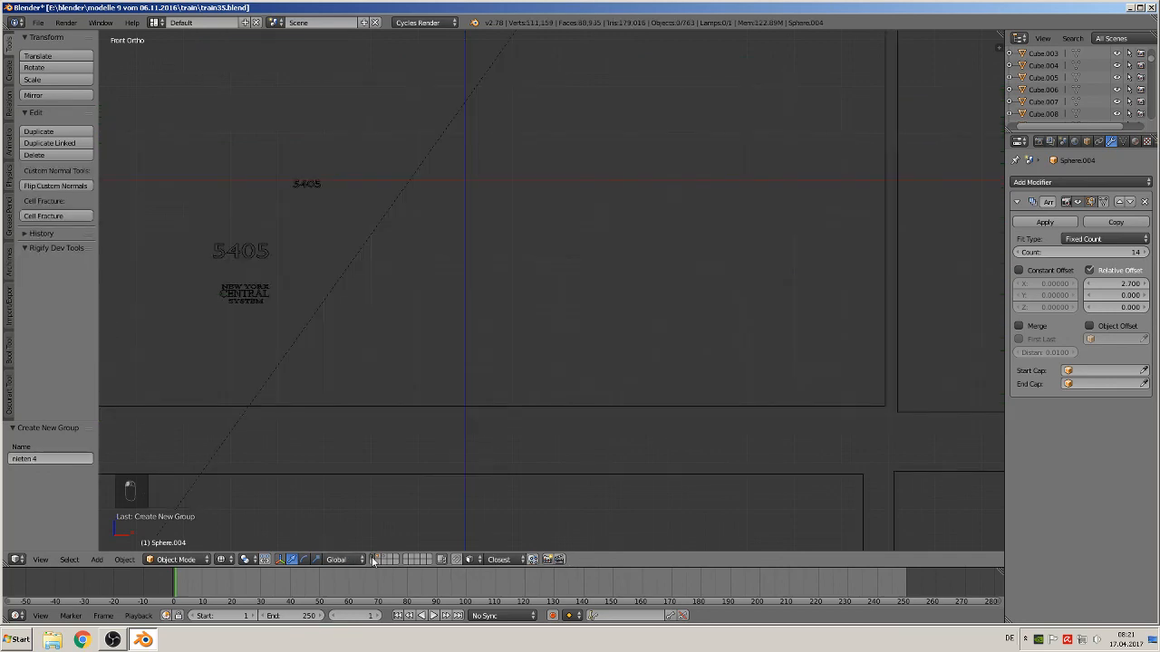
{"action": "left_click", "coordinate": [220, 559]}
{"action": "left_click", "coordinate": [261, 492]}
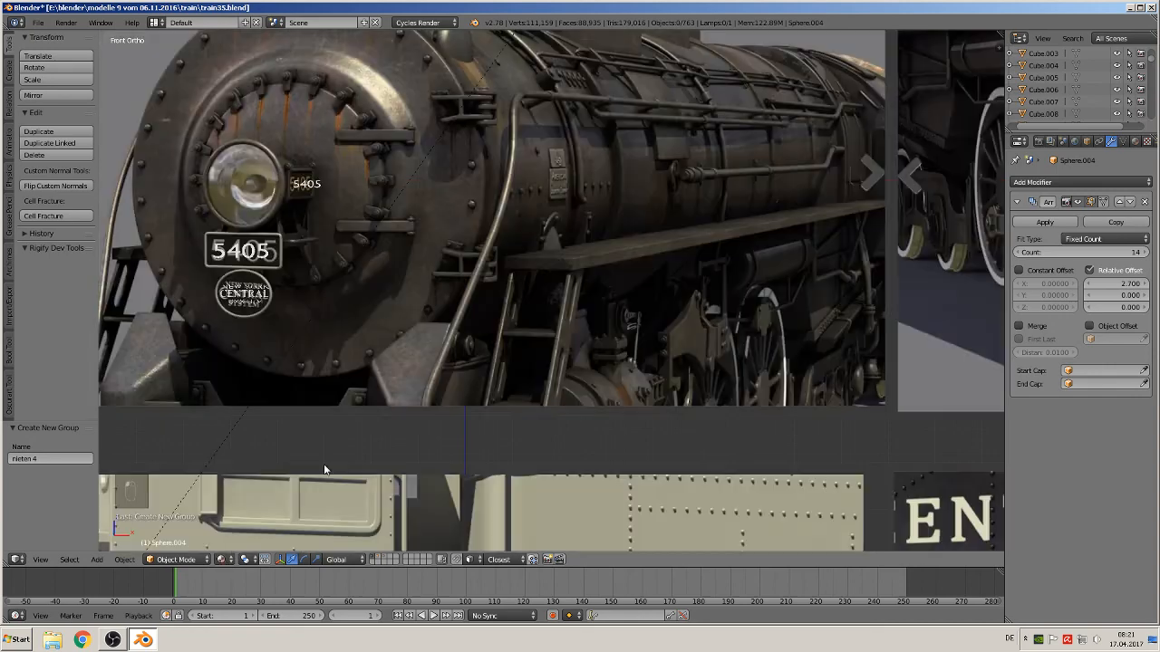
{"action": "scroll", "coordinate": [325, 466], "scroll_direction": "down", "scroll_amount": 7}
{"action": "middle_click_drag", "start_coordinate": [393, 405], "coordinate": [476, 413], "text": "shift"}
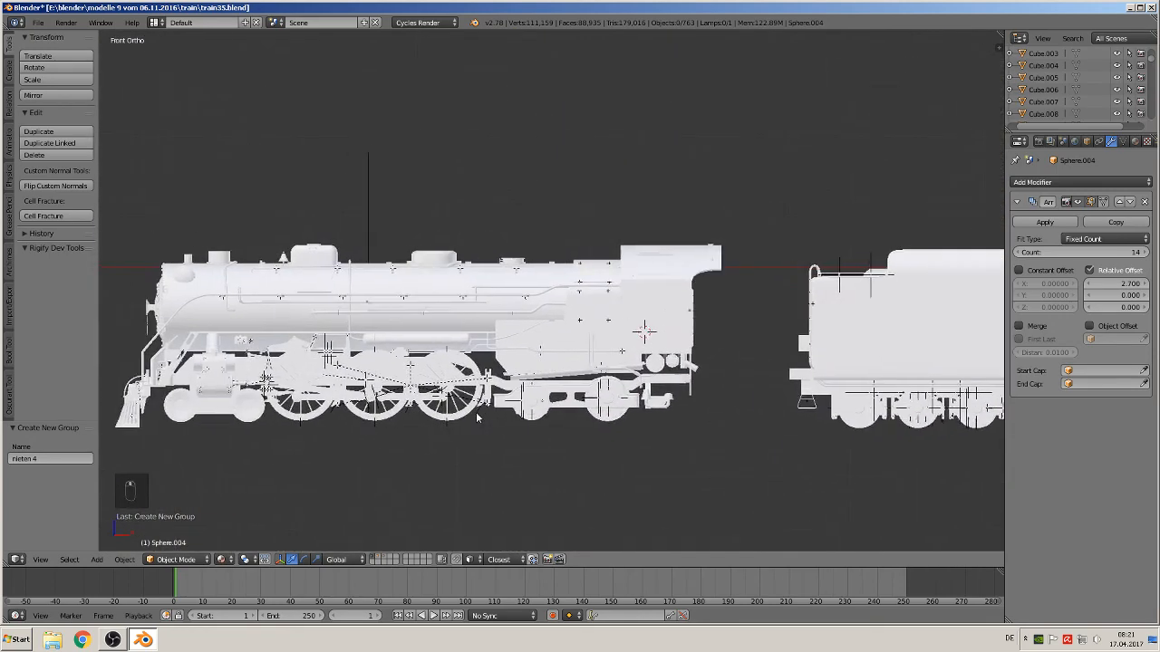
{"action": "scroll", "coordinate": [476, 413], "scroll_direction": "up", "scroll_amount": 6}
{"action": "middle_click_drag", "start_coordinate": [578, 351], "coordinate": [183, 292], "text": "shift"}
{"action": "scroll", "coordinate": [199, 292], "scroll_direction": "up", "scroll_amount": 2}
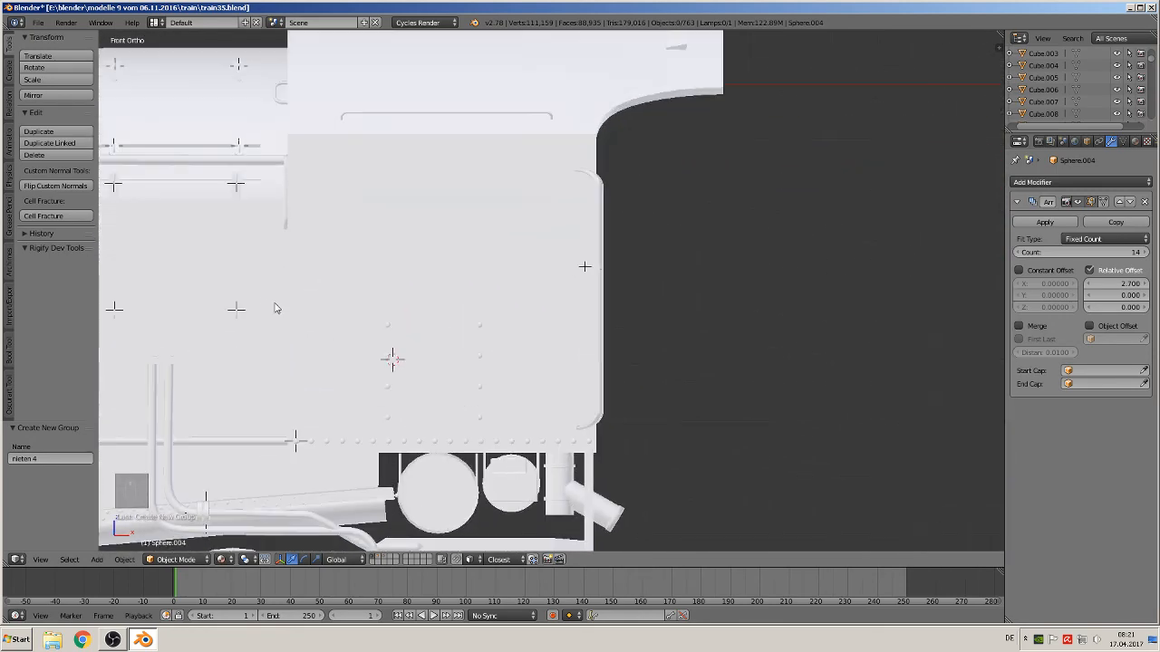
{"action": "left_click", "coordinate": [305, 283]}
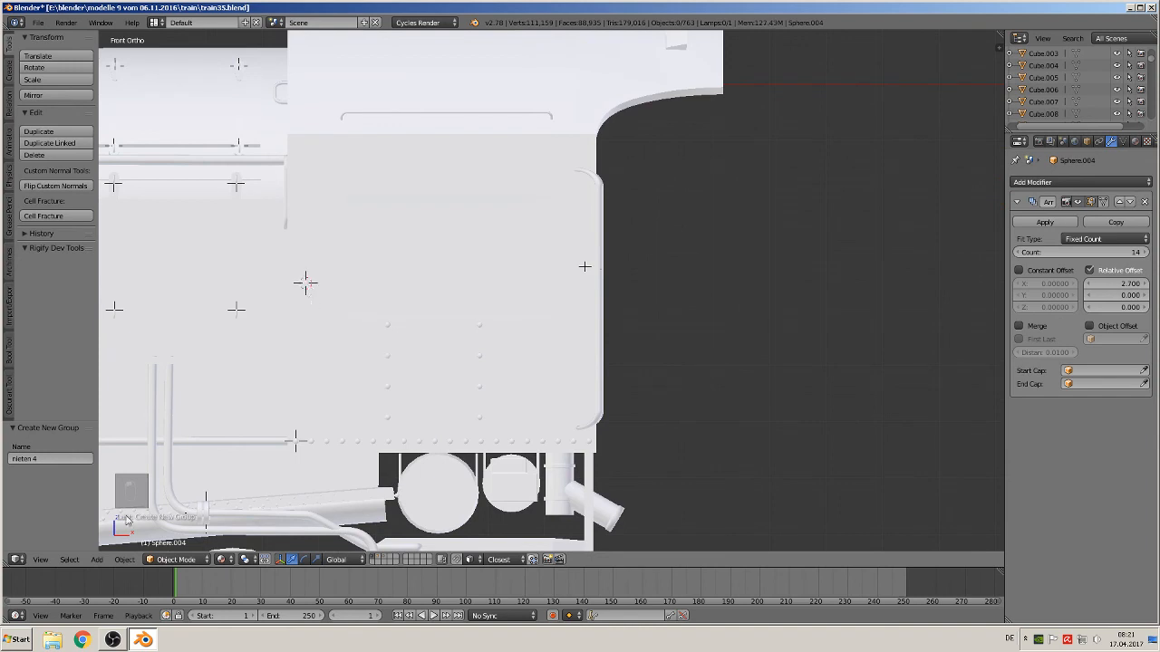
Add a group instance of nieten 4 at the 3D cursor
{"action": "left_click", "coordinate": [97, 560]}
{"action": "left_click", "coordinate": [148, 374]}
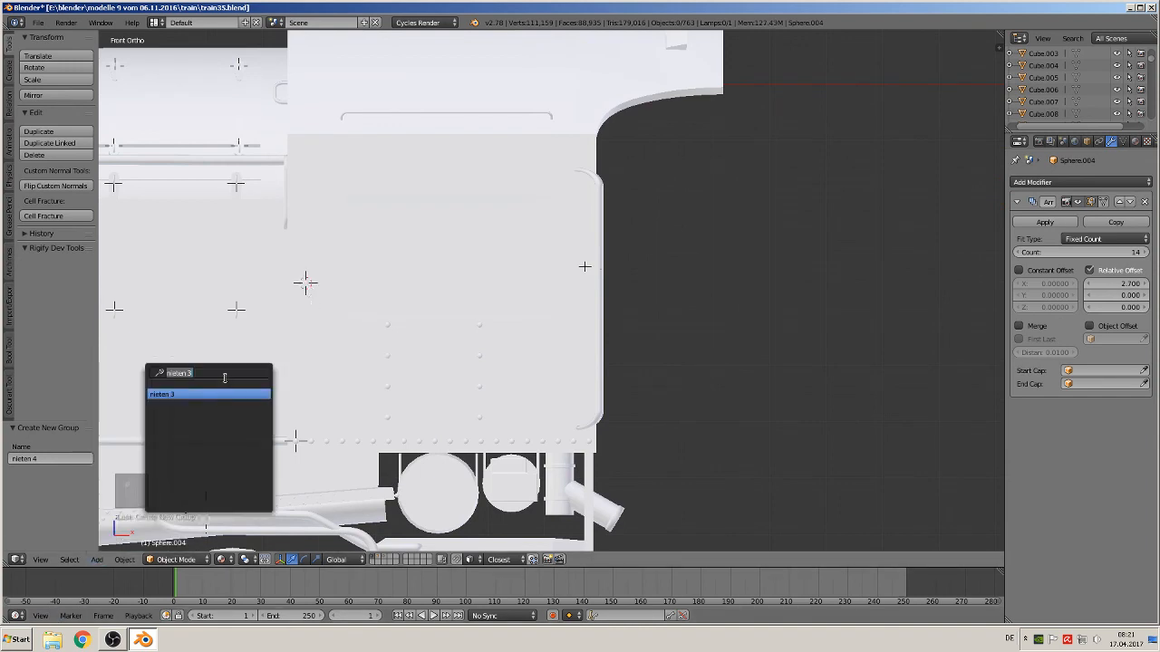
{"action": "left_click", "coordinate": [224, 373]}
{"action": "key", "text": "BackSpace"}
{"action": "key", "text": "BackSpace"}
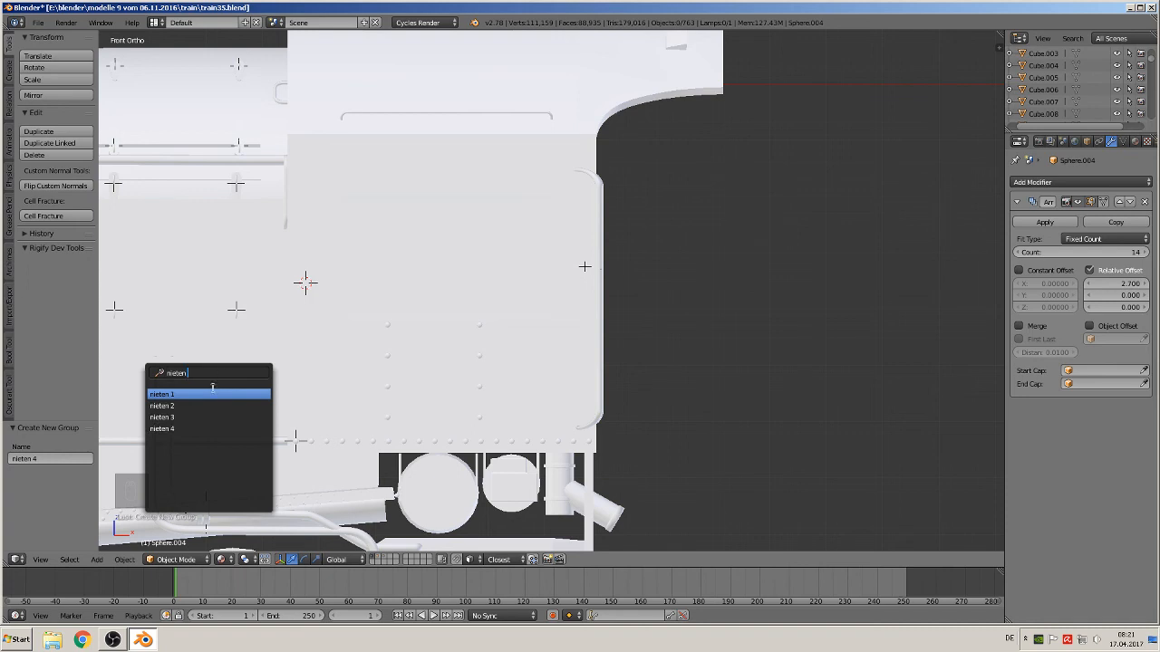
{"action": "left_click", "coordinate": [172, 431]}
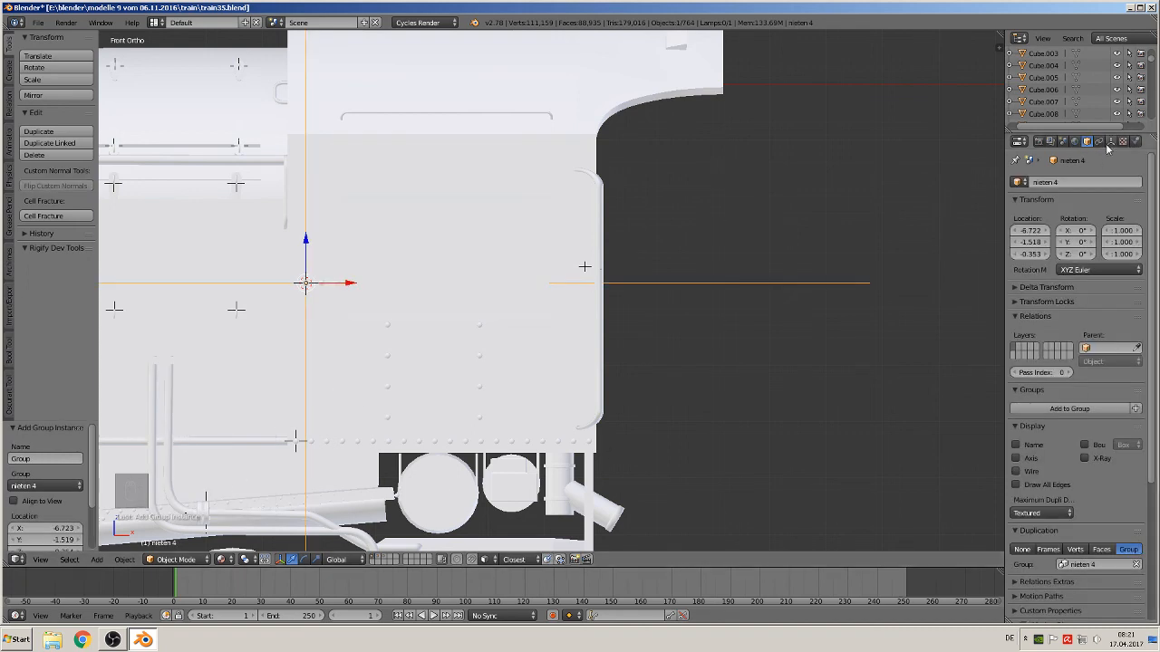
Set the nieten 4 instance's empty display size to 0.03 and rotate it 90° about the Y axis
{"action": "left_click", "coordinate": [1110, 143]}
{"action": "left_click_drag", "start_coordinate": [1123, 215], "coordinate": [1080, 214]}
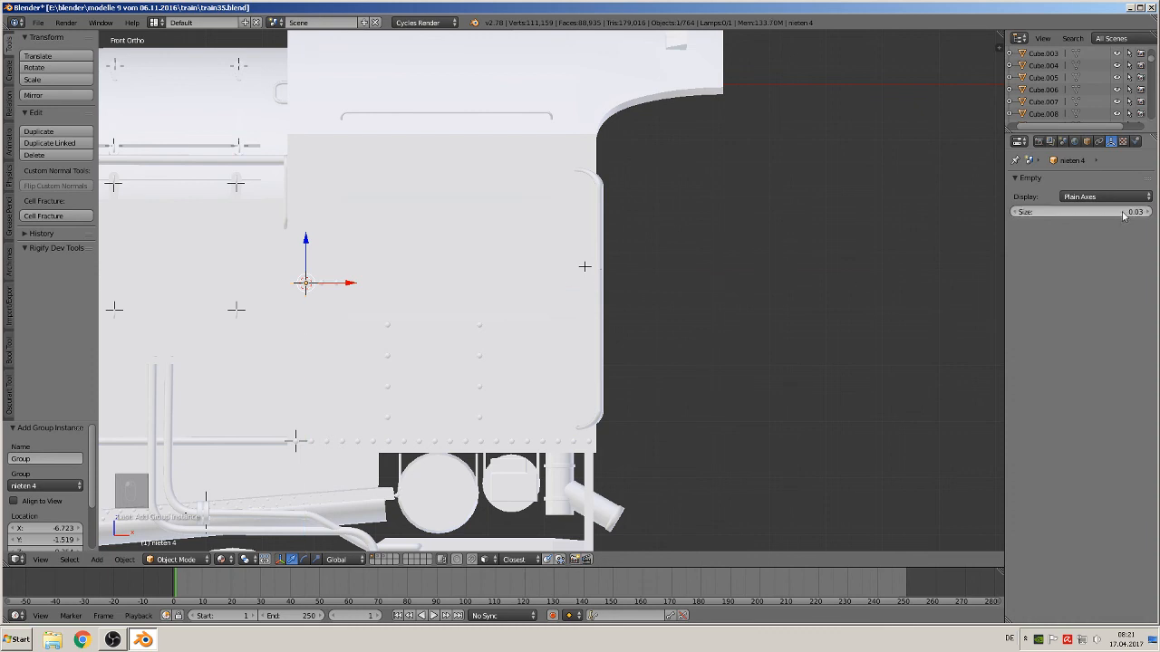
{"action": "type", "text": "ry90"}
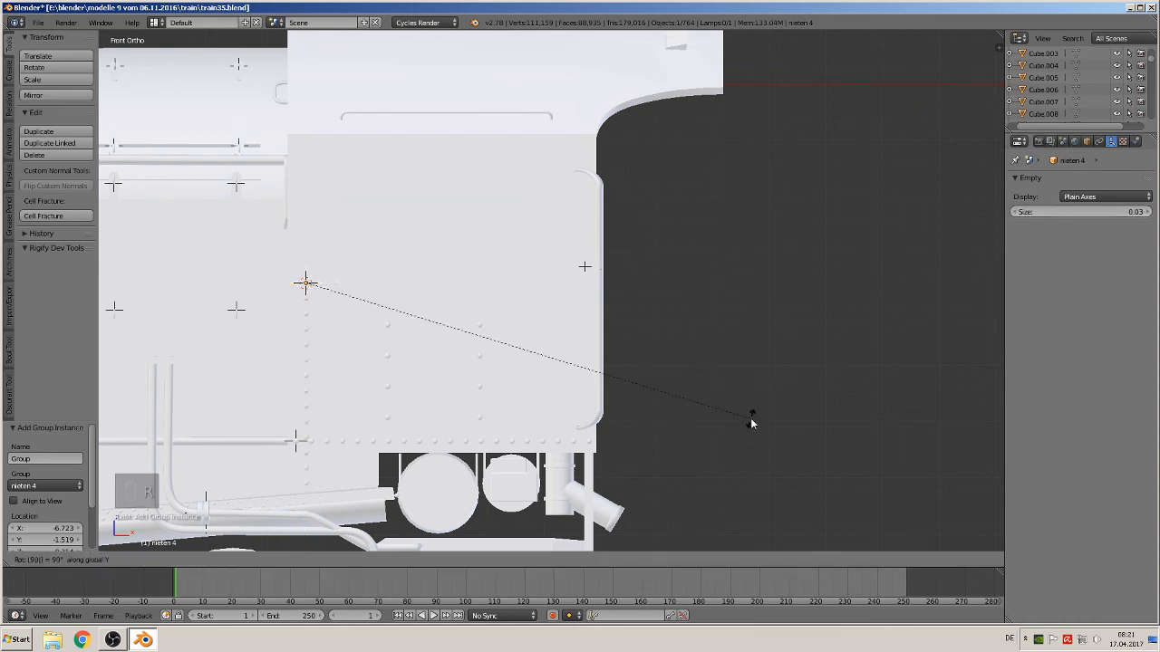
{"action": "key", "text": "Return"}
Move the rivet instance about 0.25 up along Z and slightly along X to the cab side's upper corner
{"action": "left_click_drag", "start_coordinate": [304, 252], "coordinate": [295, 110]}
{"action": "scroll", "coordinate": [403, 243], "scroll_direction": "up", "scroll_amount": 1}
{"action": "middle_click_drag", "start_coordinate": [403, 243], "coordinate": [372, 252]}
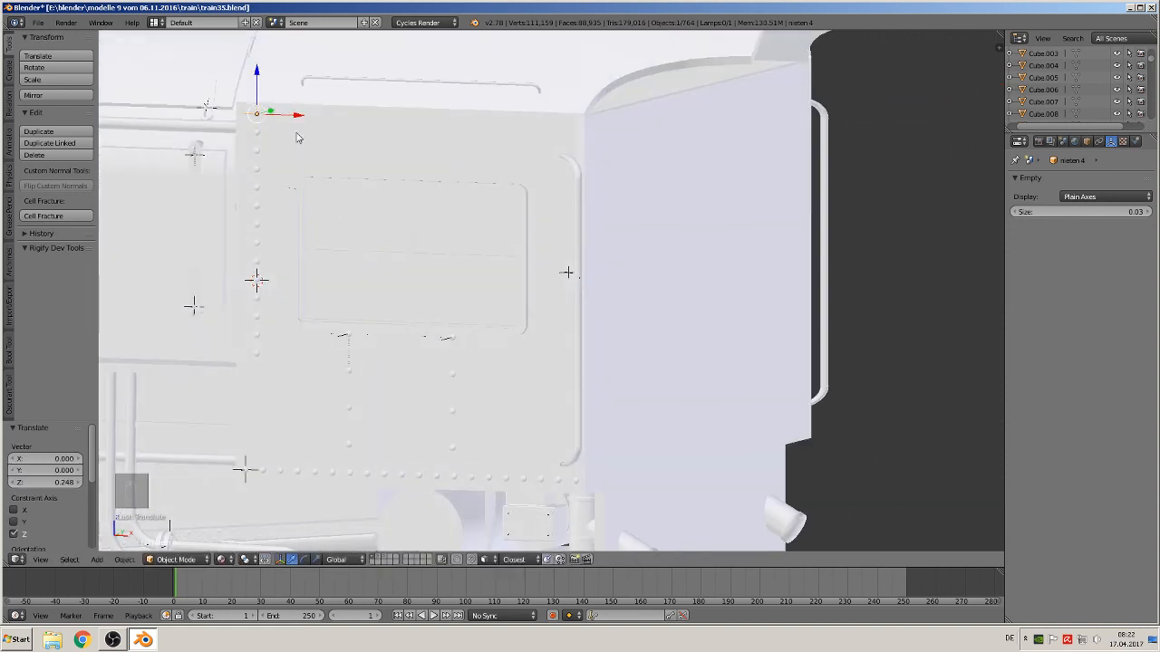
{"action": "left_click_drag", "start_coordinate": [291, 113], "coordinate": [280, 136]}
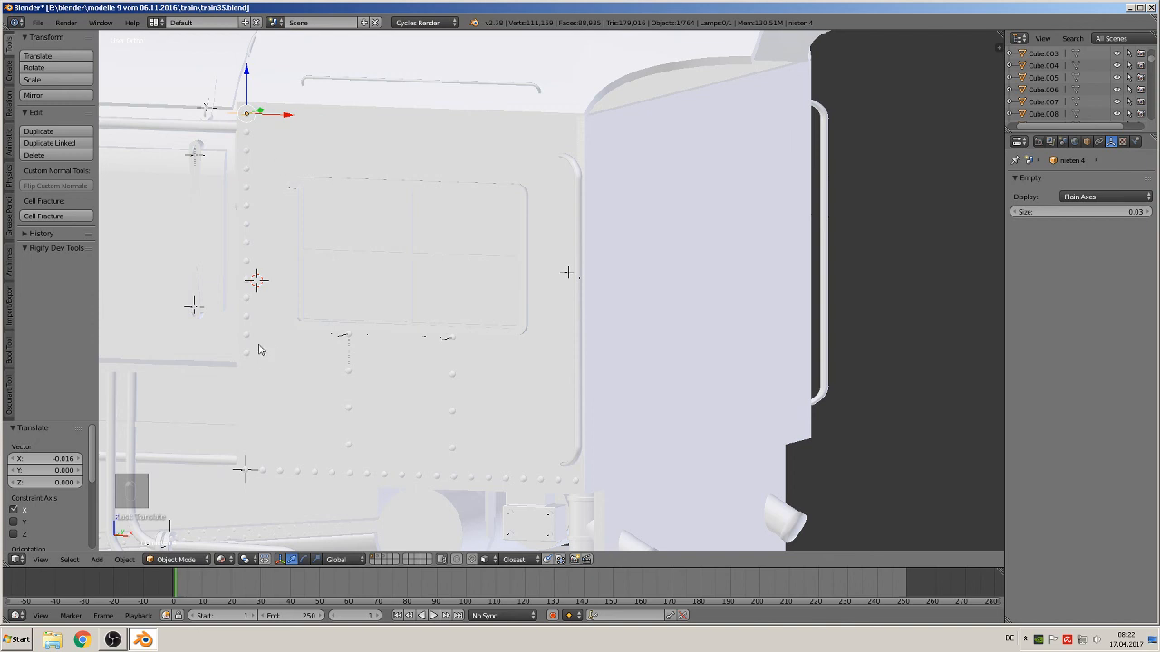
{"action": "middle_click_drag", "start_coordinate": [259, 350], "coordinate": [310, 337], "text": "shift"}
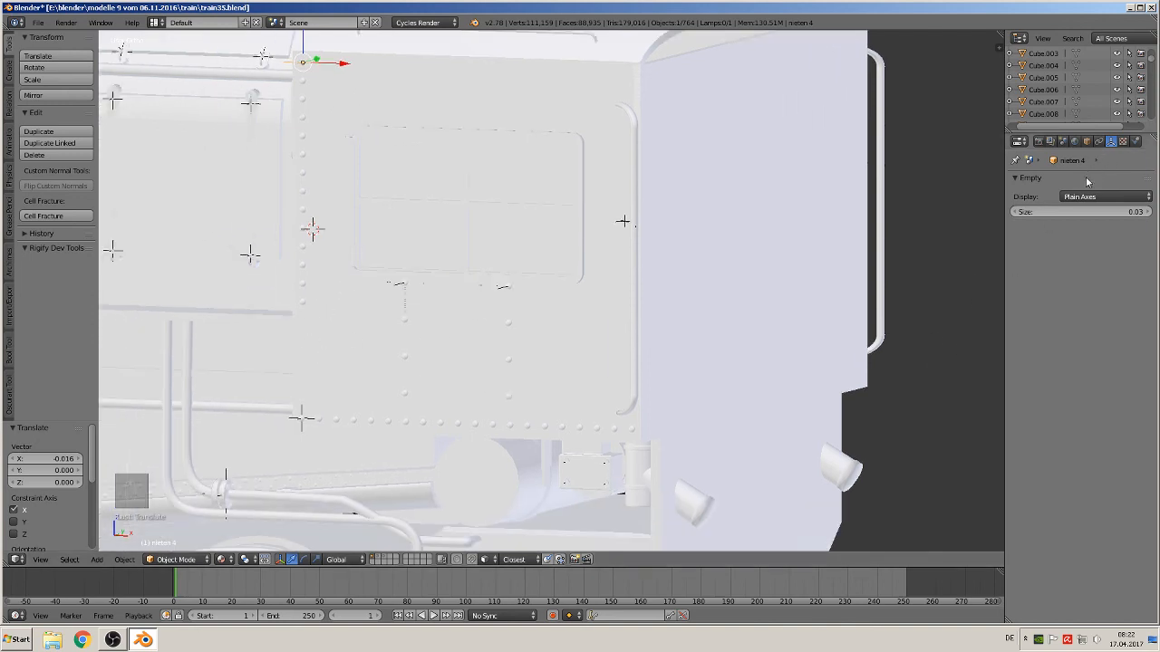
Examine the rivet array spheres and their array modifier settings on the source layer
{"action": "key", "text": "Tab"}
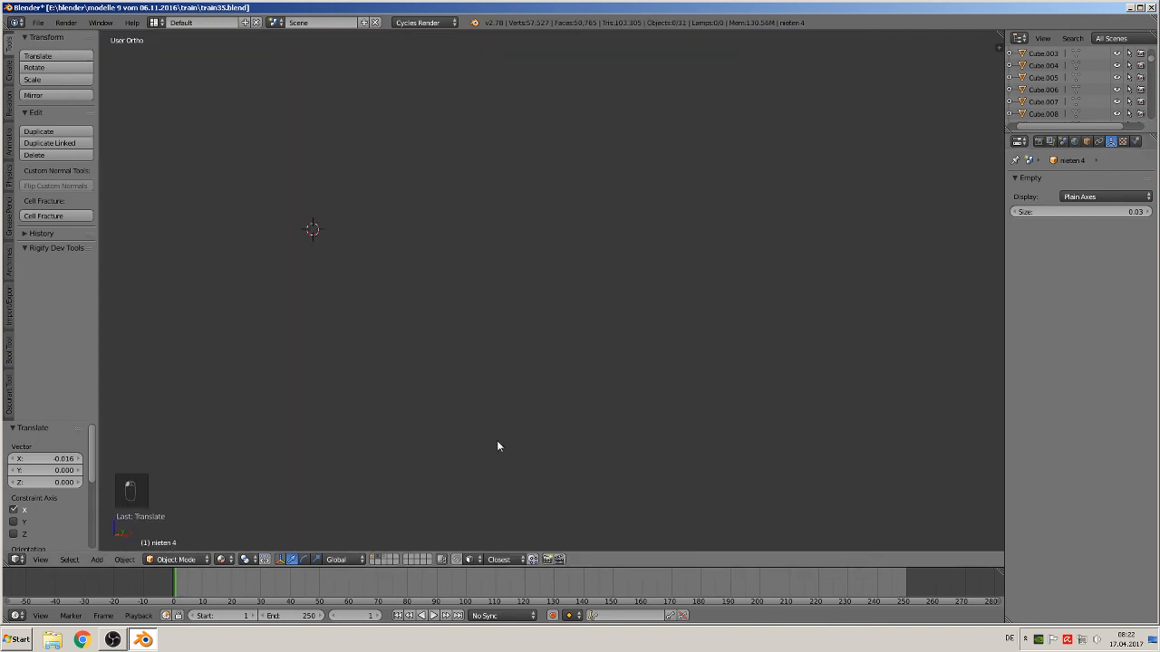
{"action": "scroll", "coordinate": [586, 288], "scroll_direction": "down", "scroll_amount": 10}
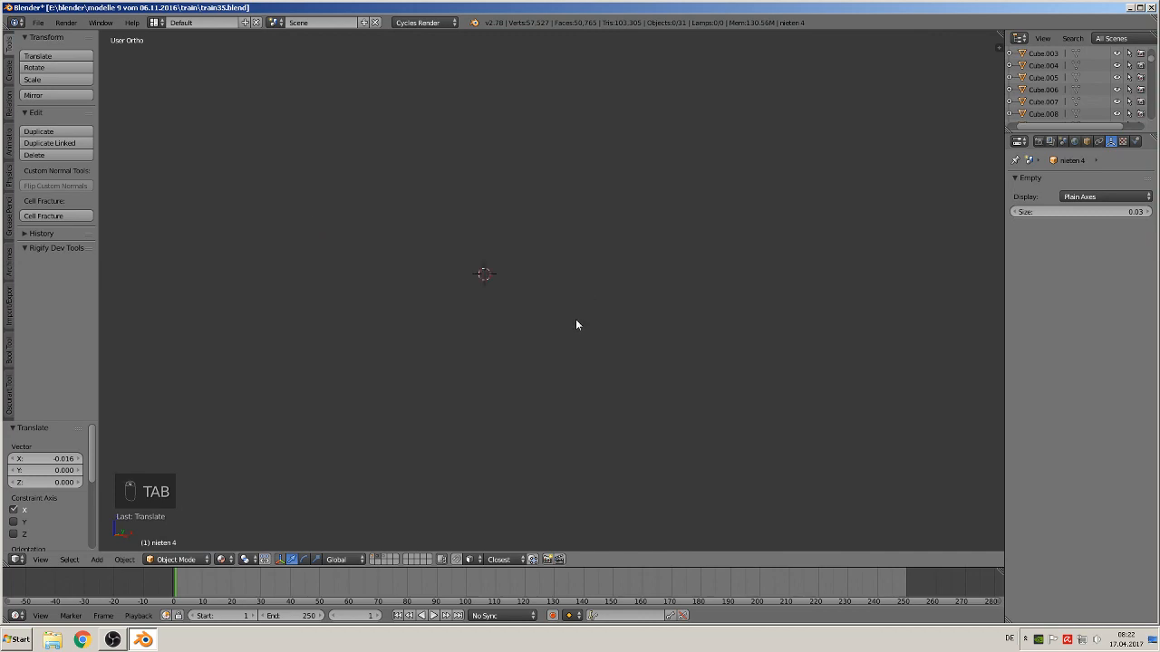
{"action": "middle_click_drag", "start_coordinate": [572, 334], "coordinate": [235, 383], "text": "shift"}
{"action": "right_click", "coordinate": [531, 336]}
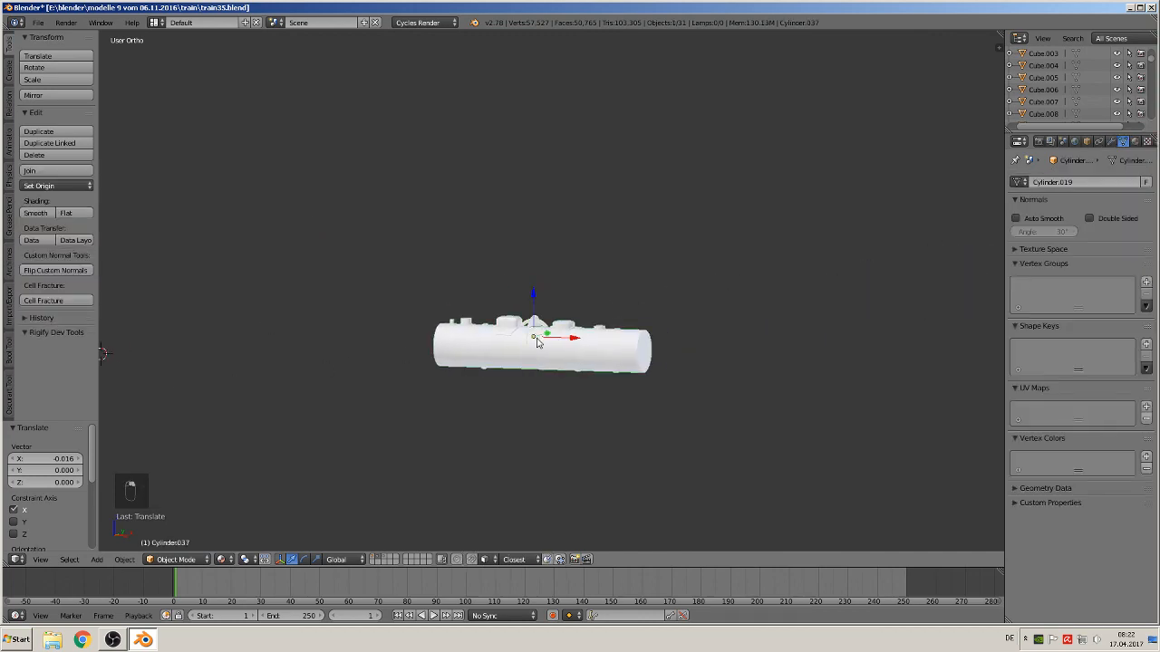
{"action": "key", "text": "z"}
{"action": "scroll", "coordinate": [589, 403], "scroll_direction": "up", "scroll_amount": 4}
{"action": "scroll", "coordinate": [589, 403], "scroll_direction": "up", "scroll_amount": 5}
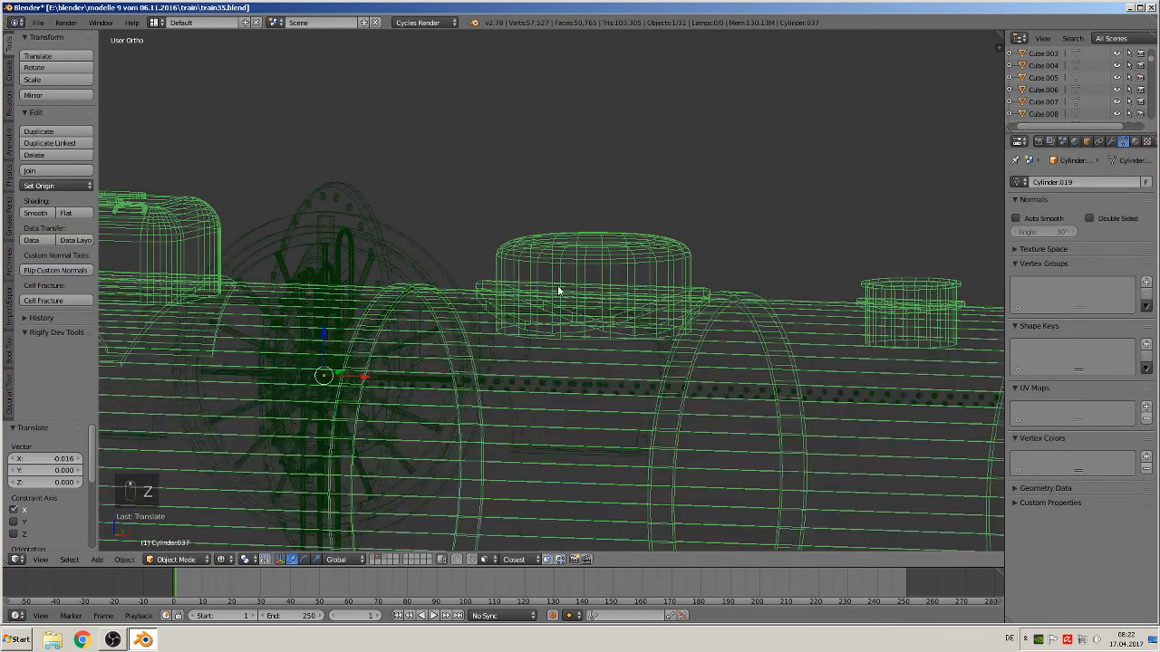
{"action": "right_click", "coordinate": [526, 384]}
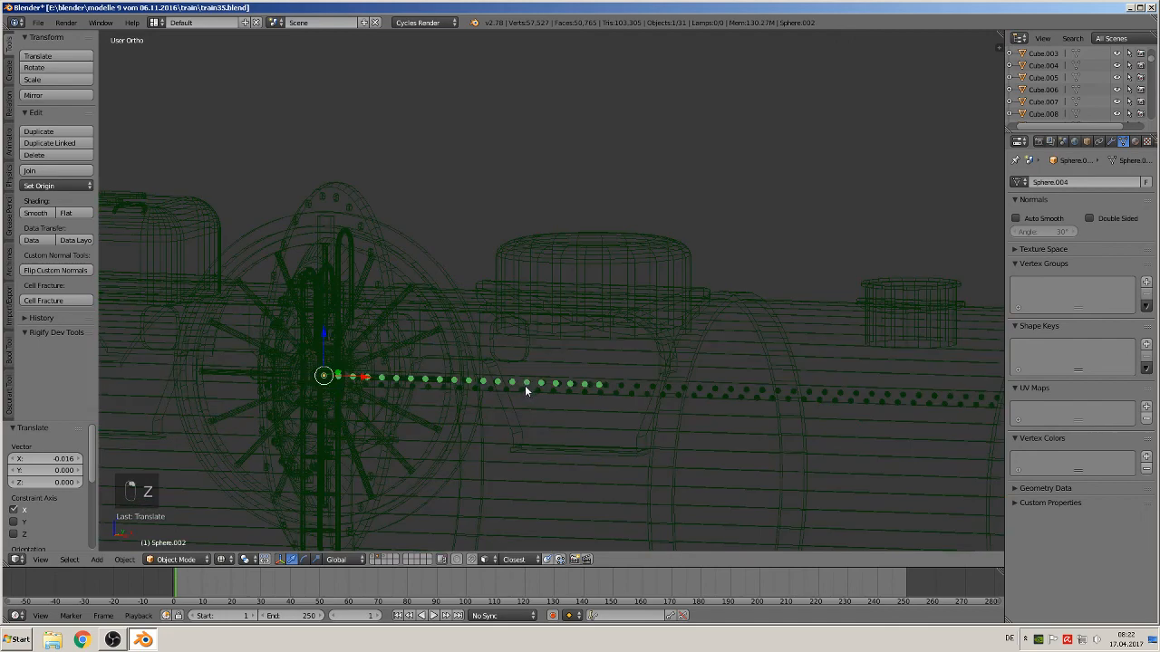
{"action": "left_click", "coordinate": [1111, 141]}
{"action": "scroll", "coordinate": [688, 381], "scroll_direction": "up", "scroll_amount": 5}
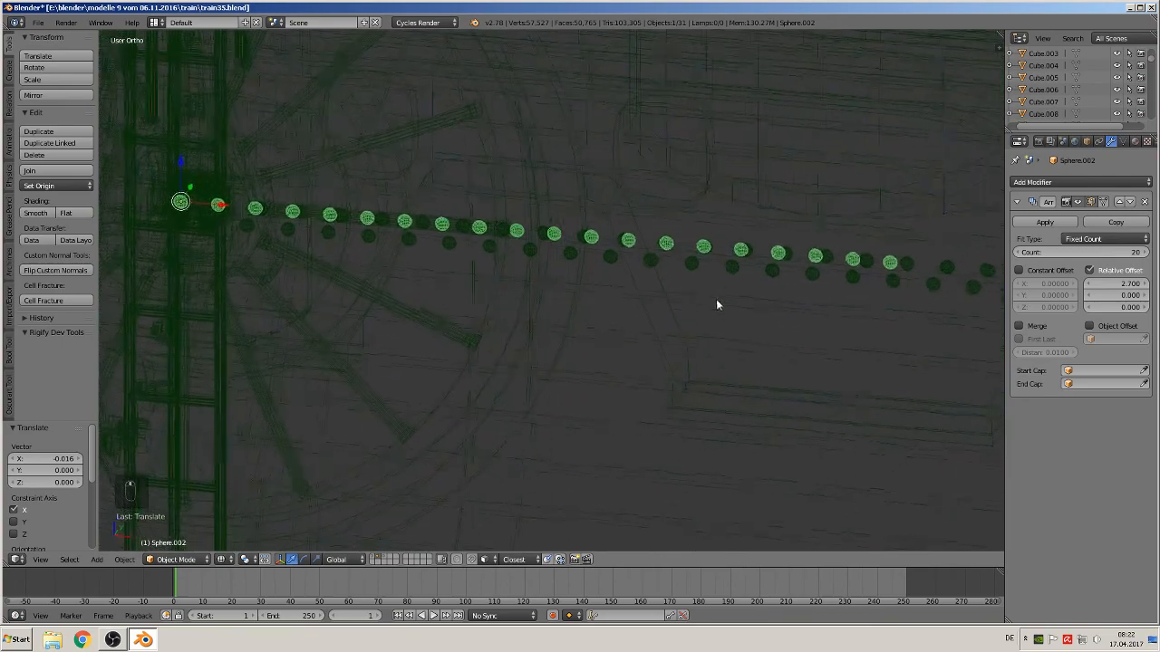
{"action": "right_click", "coordinate": [546, 235]}
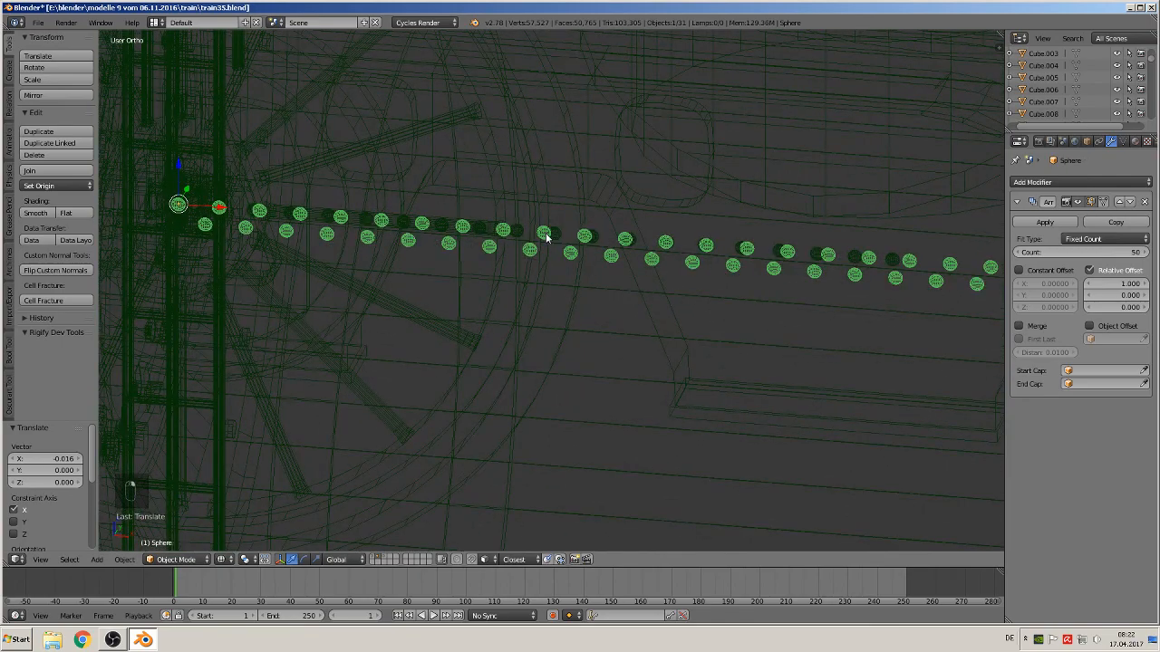
{"action": "right_click", "coordinate": [546, 235]}
{"action": "middle_click_drag", "start_coordinate": [524, 234], "coordinate": [733, 318]}
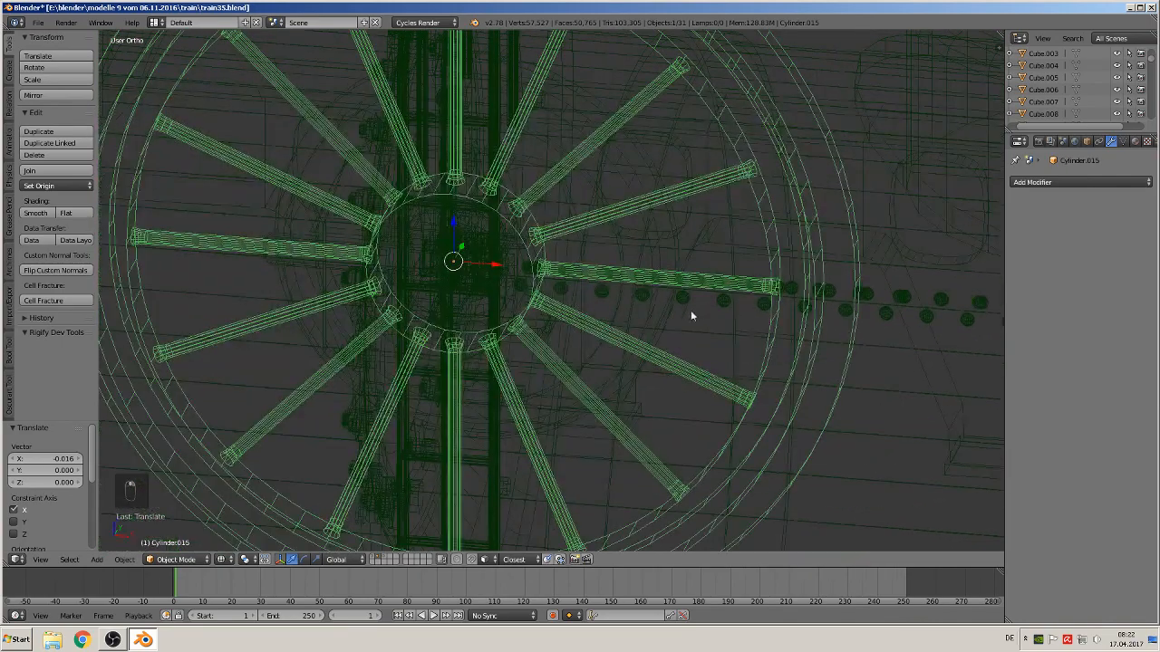
{"action": "scroll", "coordinate": [639, 316], "scroll_direction": "up", "scroll_amount": 5}
{"action": "right_click", "coordinate": [463, 215]}
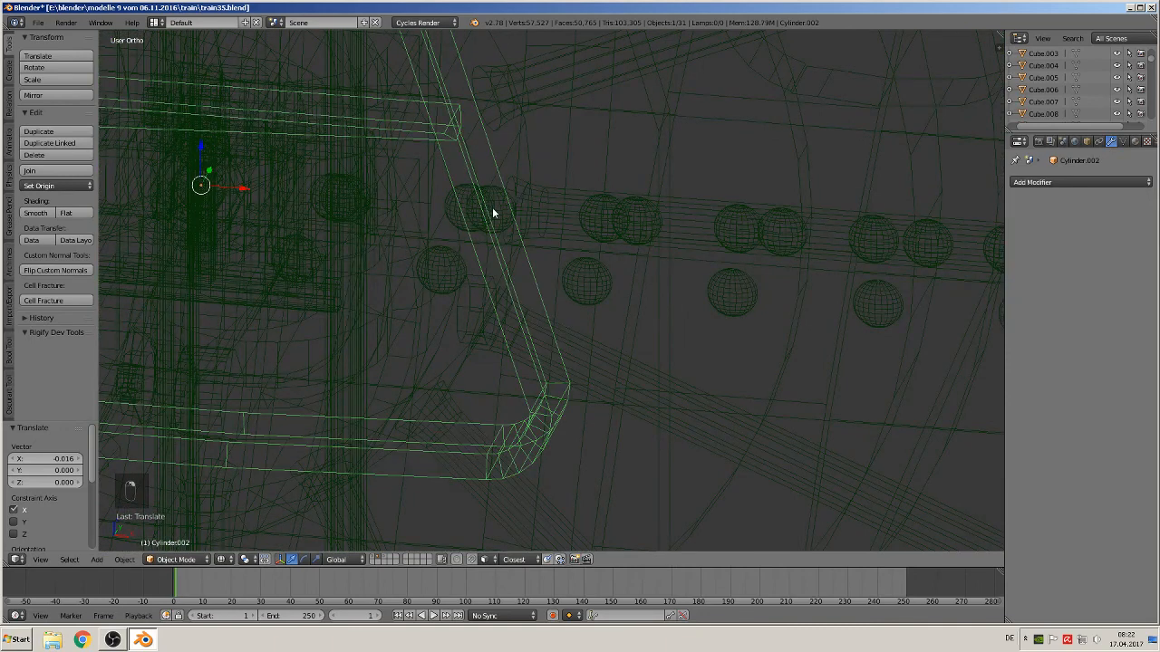
{"action": "right_click", "coordinate": [492, 215]}
{"action": "scroll", "coordinate": [496, 213], "scroll_direction": "down", "scroll_amount": 4}
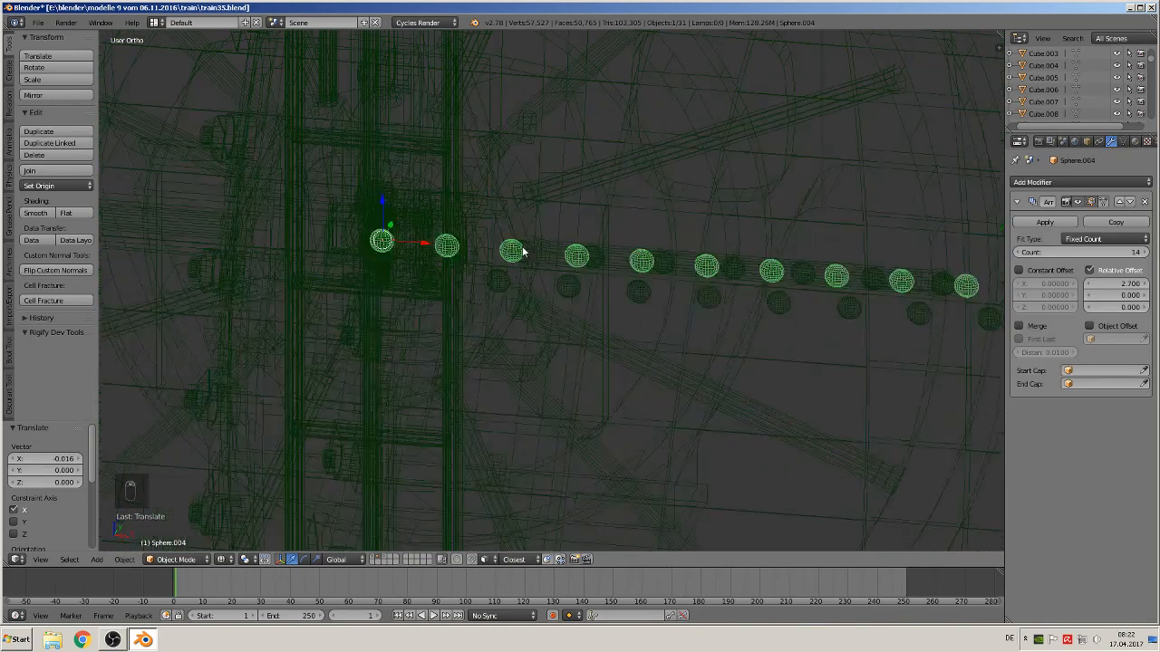
Return to the locomotive layer in front view and duplicate the nieten 4 instance about 0.47 along X to the cab's rear edge
{"action": "left_click", "coordinate": [374, 559]}
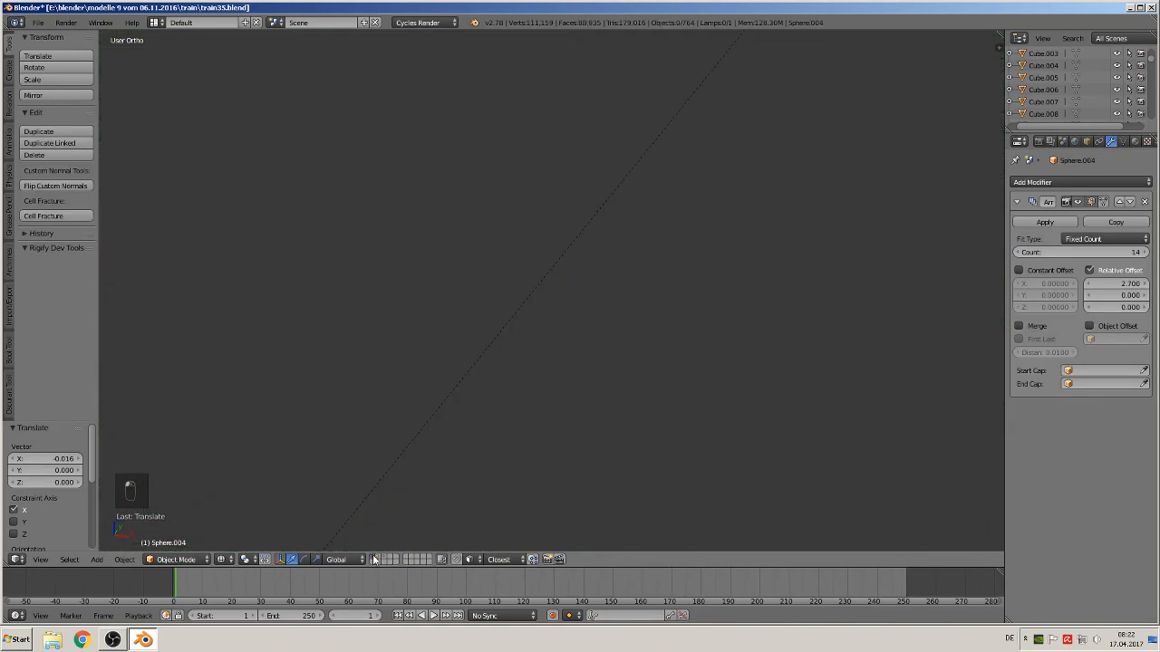
{"action": "key", "text": "KP_1"}
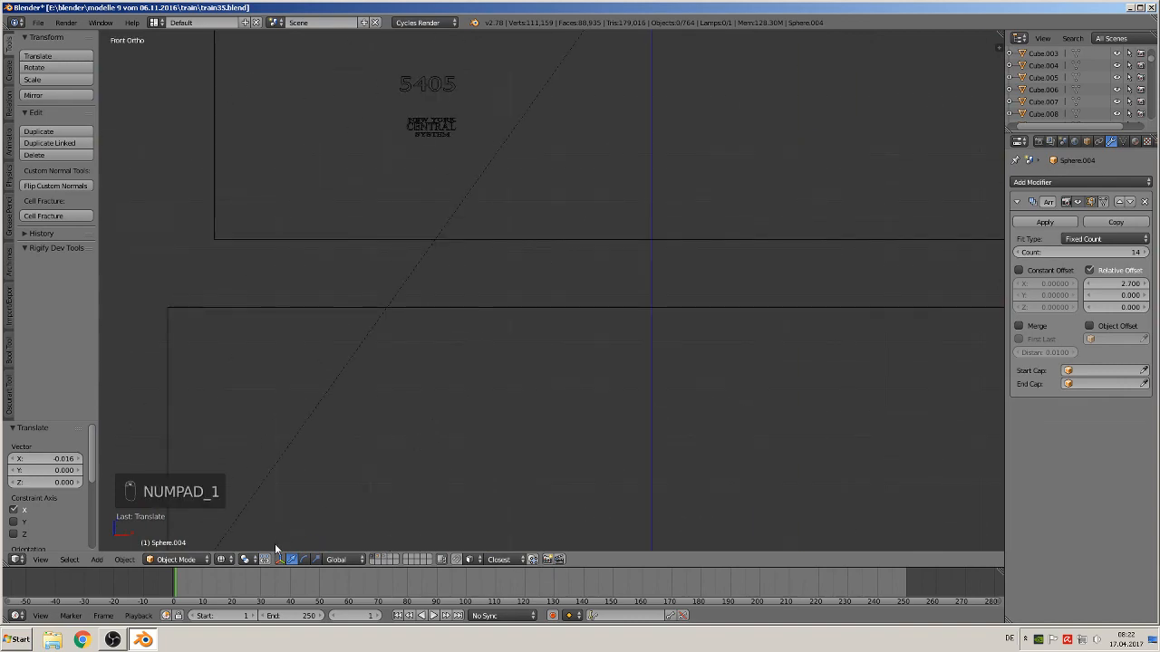
{"action": "left_click", "coordinate": [223, 559]}
{"action": "left_click", "coordinate": [262, 503]}
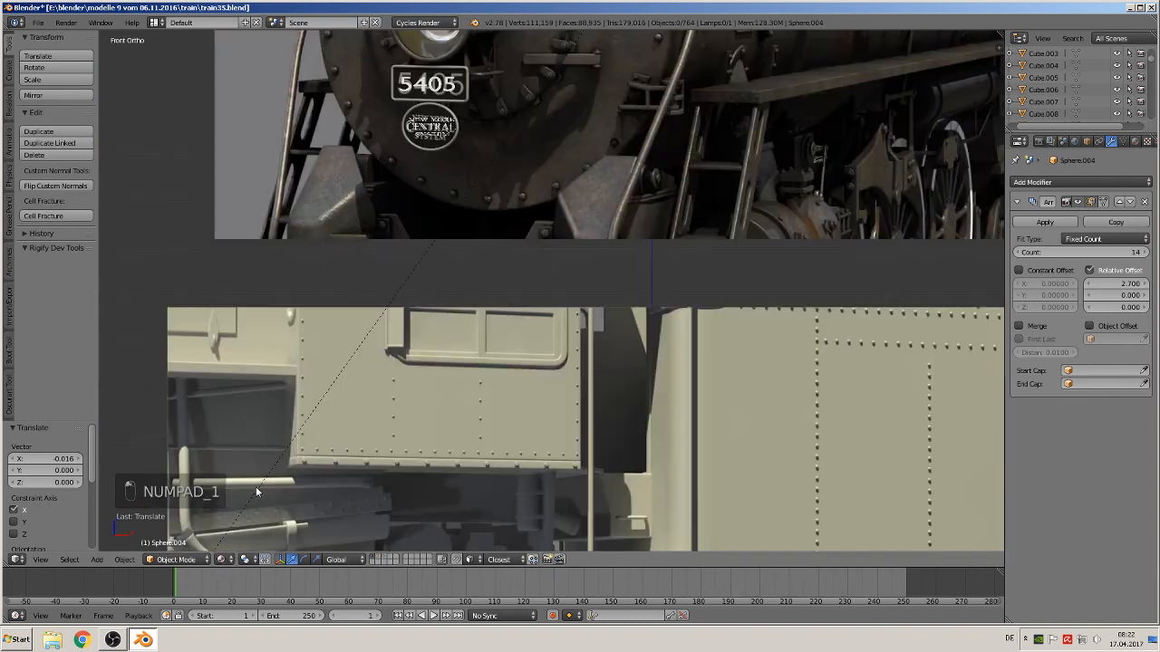
{"action": "scroll", "coordinate": [342, 411], "scroll_direction": "down", "scroll_amount": 6}
{"action": "middle_click_drag", "start_coordinate": [399, 393], "coordinate": [463, 402], "text": "shift"}
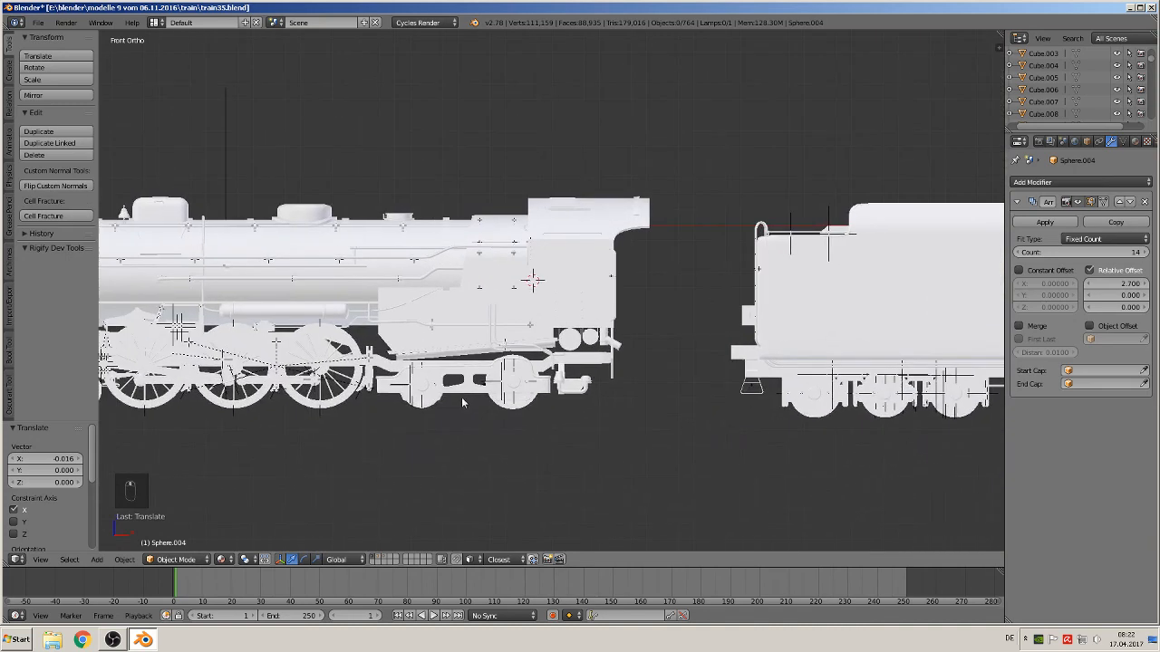
{"action": "scroll", "coordinate": [505, 383], "scroll_direction": "up", "scroll_amount": 5}
{"action": "scroll", "coordinate": [506, 382], "scroll_direction": "up", "scroll_amount": 3}
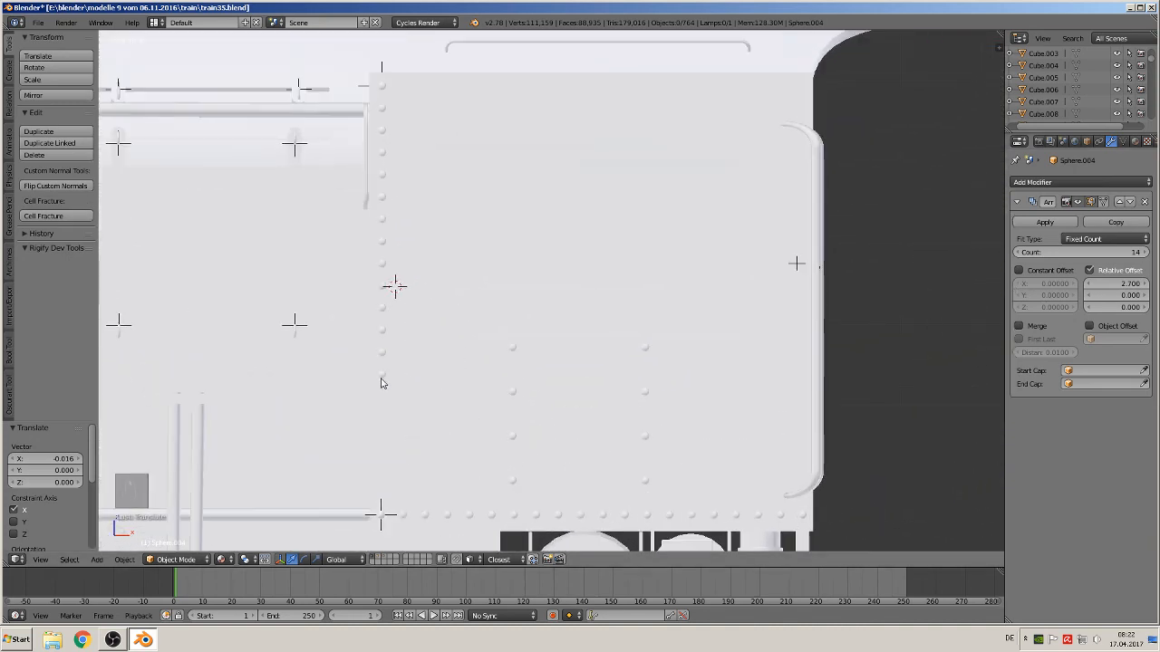
{"action": "left_click_drag", "start_coordinate": [1116, 283], "coordinate": [1149, 284]}
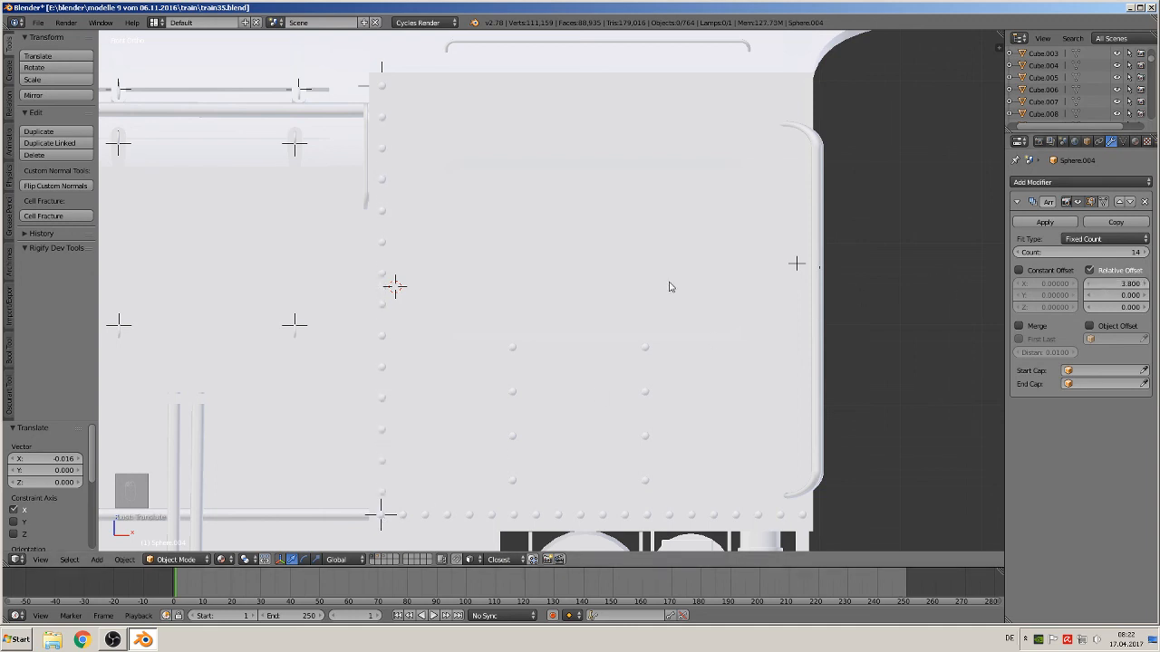
{"action": "right_click", "coordinate": [382, 275]}
{"action": "right_click", "coordinate": [382, 275]}
{"action": "right_click", "coordinate": [385, 86]}
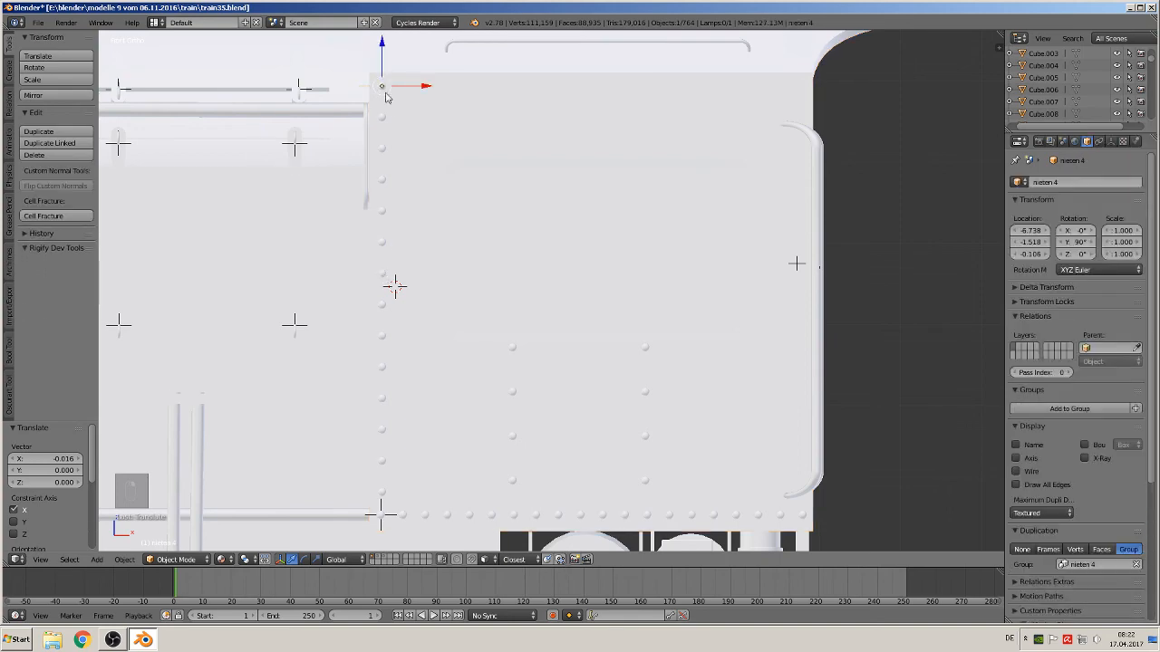
{"action": "middle_click_drag", "start_coordinate": [403, 168], "coordinate": [384, 186]}
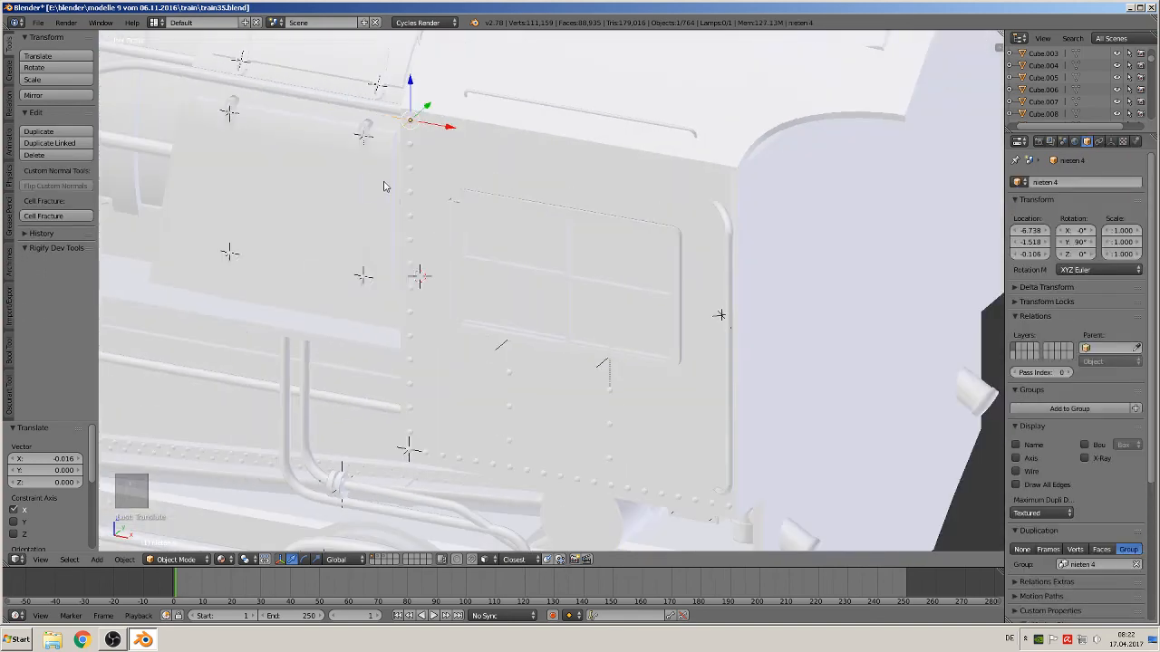
{"action": "key", "text": "shift+d"}
{"action": "key", "text": "x"}
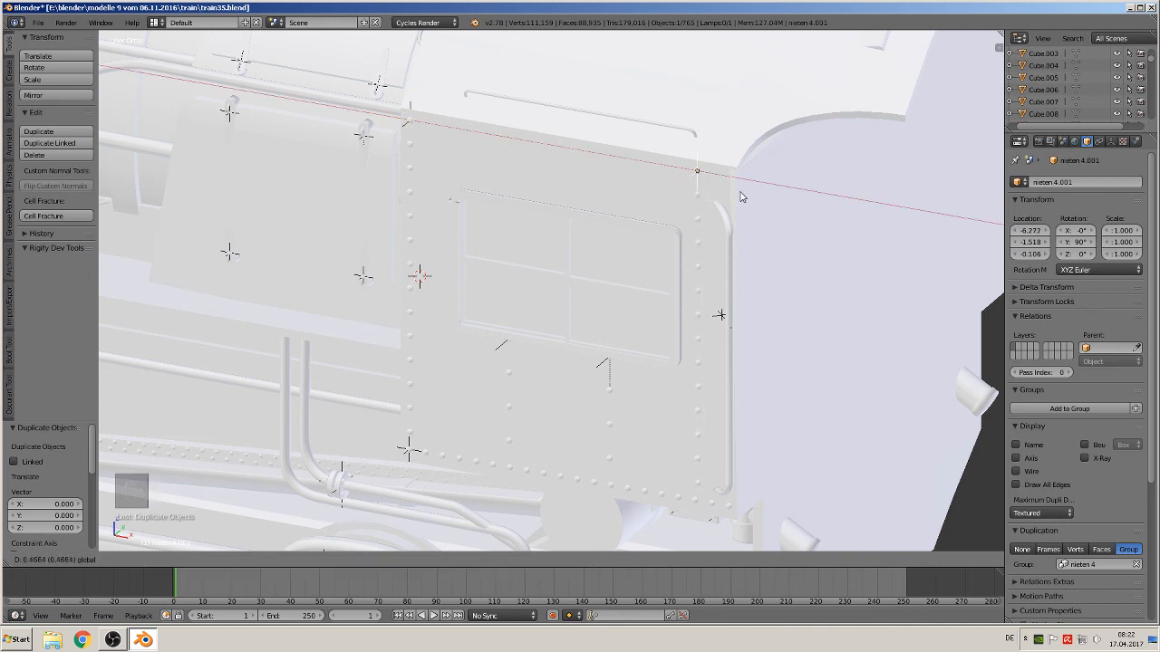
{"action": "left_click", "coordinate": [740, 196]}
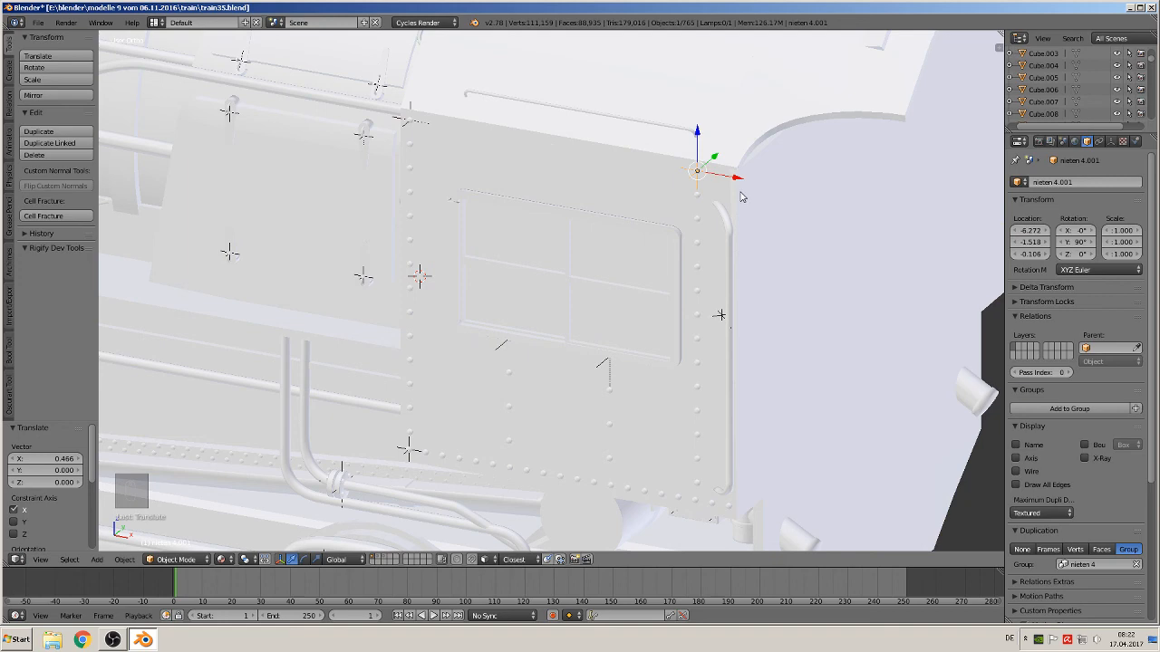
Duplicate a cab rivet instance about 1.14 along Y toward the opposite side of the cab
{"action": "right_click", "coordinate": [414, 125]}
{"action": "right_click", "coordinate": [414, 125]}
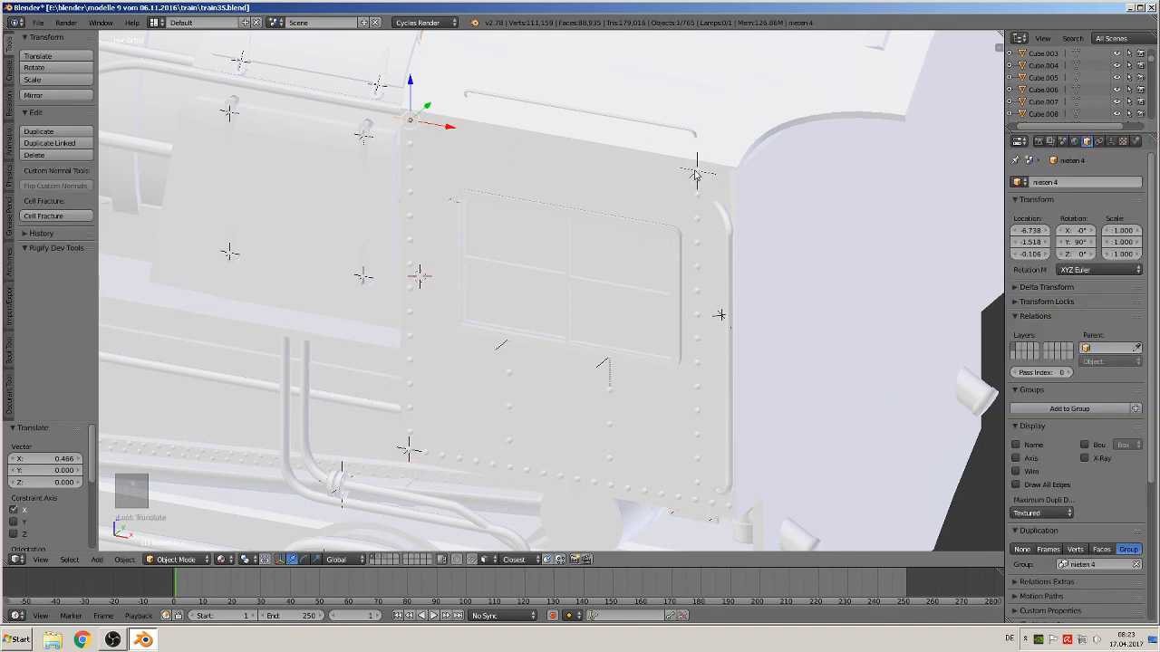
{"action": "right_click", "coordinate": [696, 174], "text": "shift"}
{"action": "middle_click_drag", "start_coordinate": [688, 198], "coordinate": [623, 220]}
{"action": "scroll", "coordinate": [621, 221], "scroll_direction": "down", "scroll_amount": 4}
{"action": "middle_click_drag", "start_coordinate": [566, 271], "coordinate": [295, 366], "text": "shift"}
{"action": "key", "text": "shift+d"}
{"action": "key", "text": "y"}
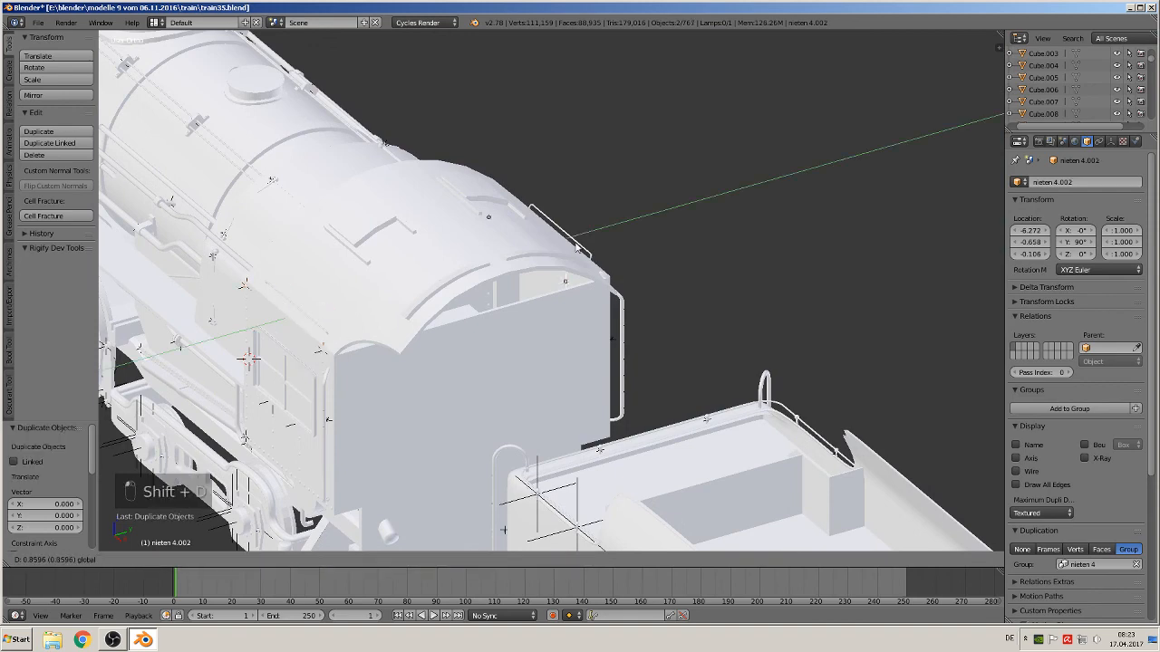
{"action": "left_click", "coordinate": [577, 247]}
Mirror the duplicated rivet instance along the global Y axis
{"action": "middle_click_drag", "start_coordinate": [579, 249], "coordinate": [556, 258]}
{"action": "scroll", "coordinate": [635, 288], "scroll_direction": "up", "scroll_amount": 5}
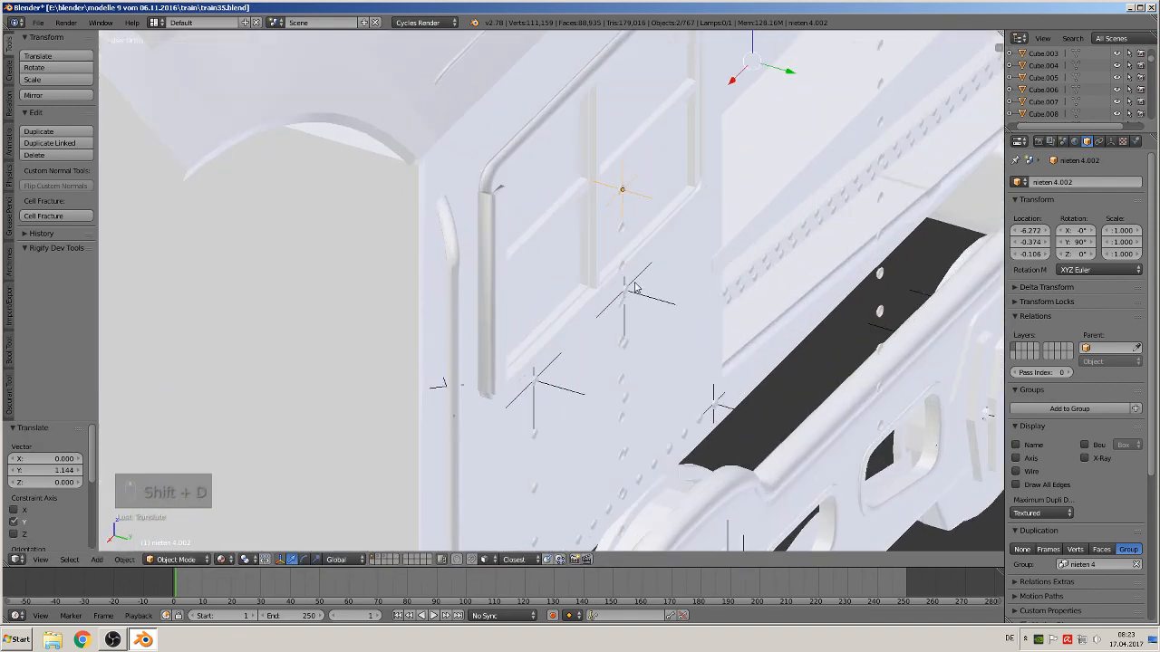
{"action": "middle_click_drag", "start_coordinate": [635, 289], "coordinate": [410, 404], "text": "shift"}
{"action": "scroll", "coordinate": [386, 420], "scroll_direction": "up", "scroll_amount": 2}
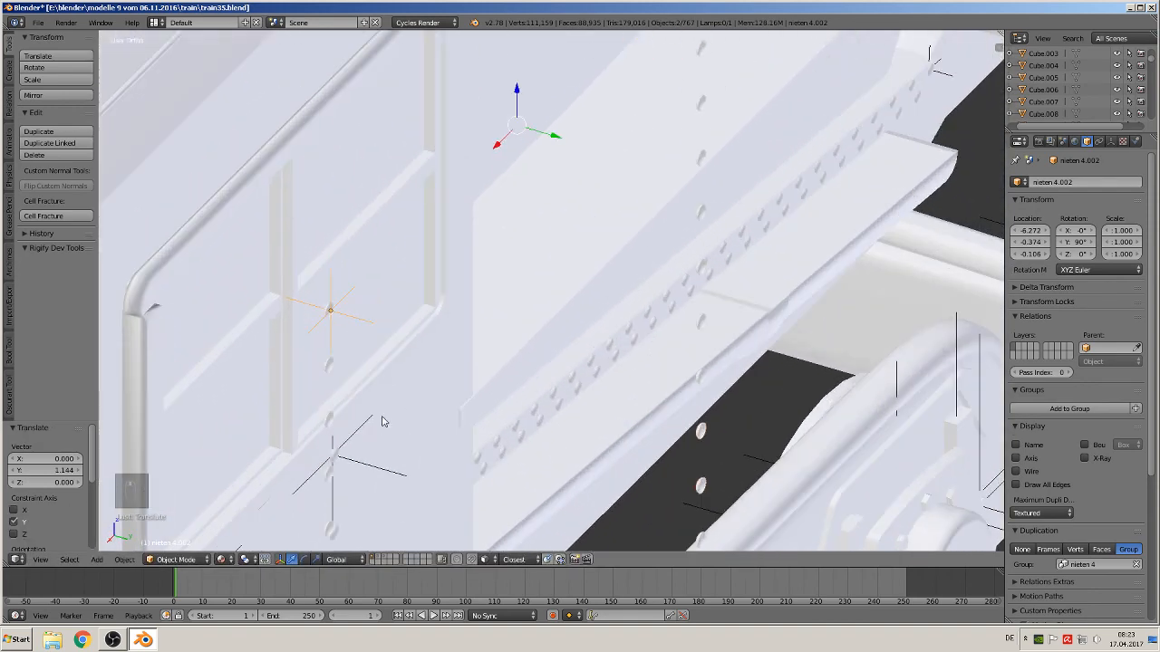
{"action": "left_click", "coordinate": [130, 559]}
{"action": "mouse_move", "coordinate": [161, 491]}
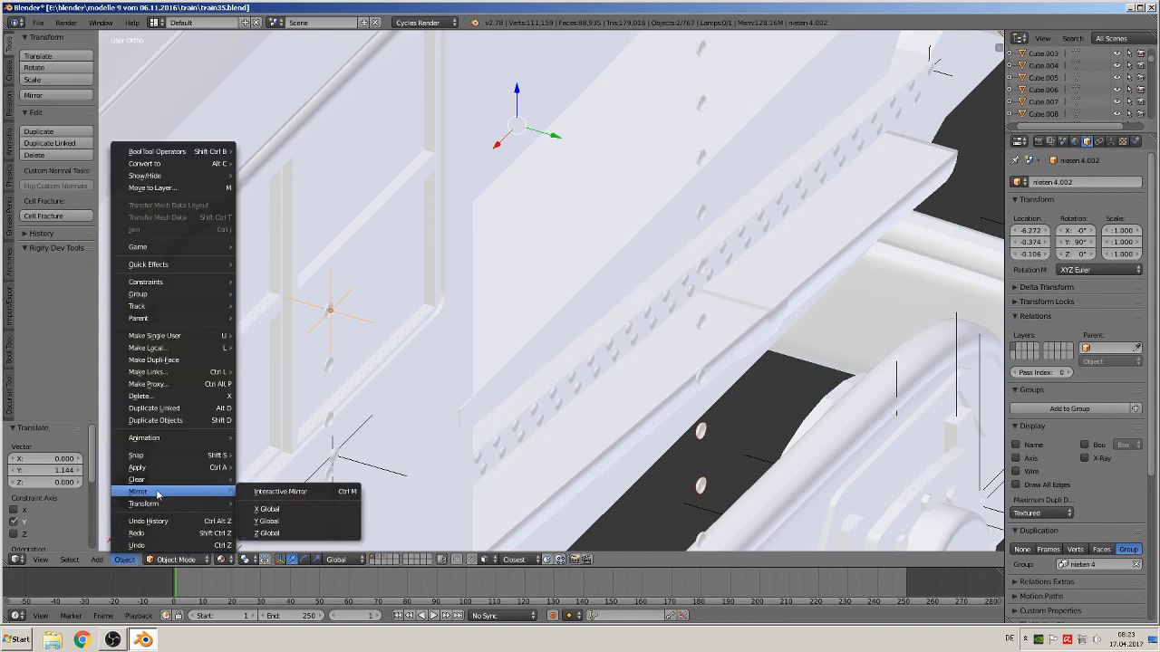
{"action": "left_click", "coordinate": [293, 490]}
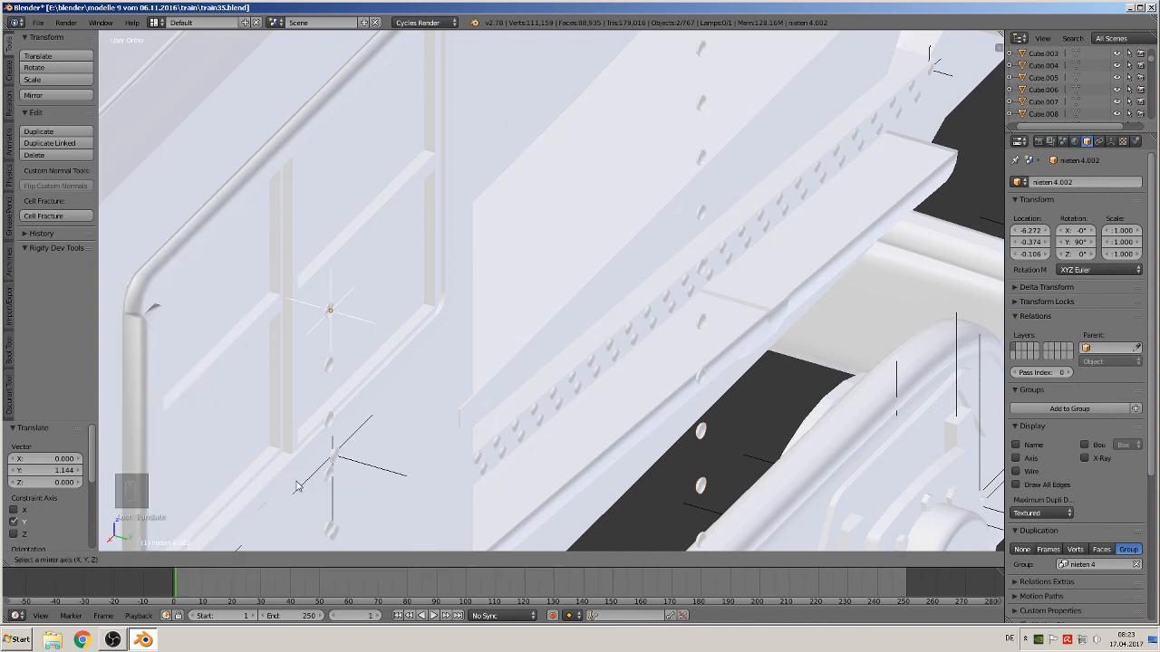
{"action": "left_click", "coordinate": [342, 494]}
Shift the mirrored instance about 0.16 along Y onto the cab's far side wall and deselect everything
{"action": "left_click_drag", "start_coordinate": [548, 144], "coordinate": [293, 111]}
{"action": "scroll", "coordinate": [308, 160], "scroll_direction": "down", "scroll_amount": 6}
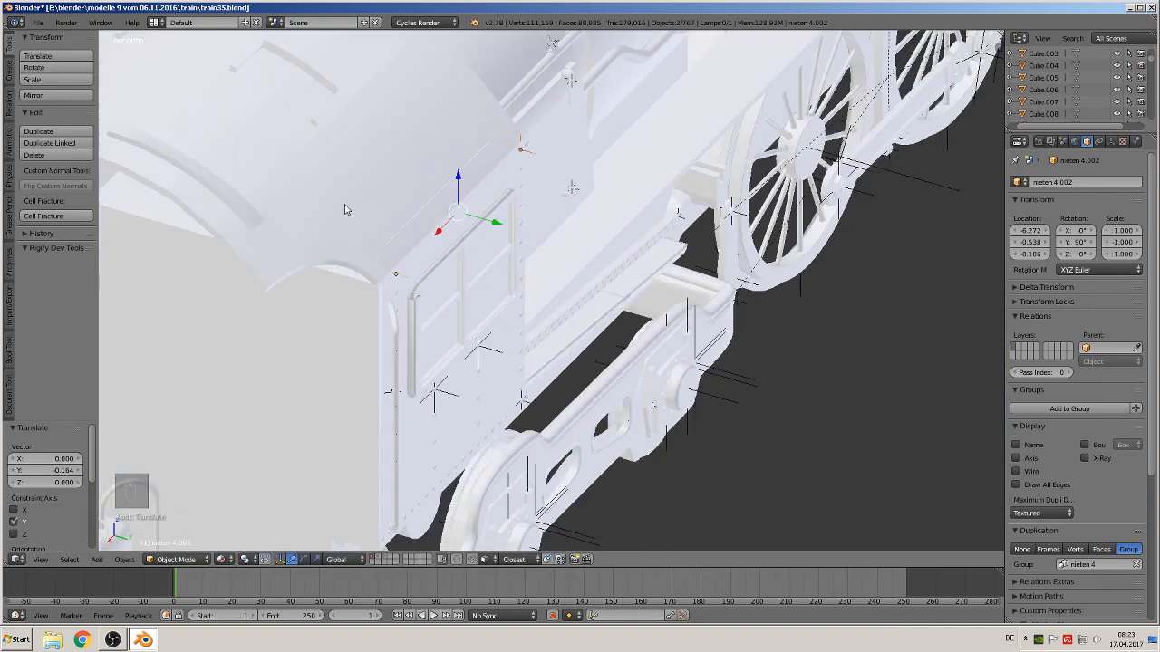
{"action": "middle_click_drag", "start_coordinate": [345, 205], "coordinate": [271, 184]}
{"action": "key", "text": "a"}
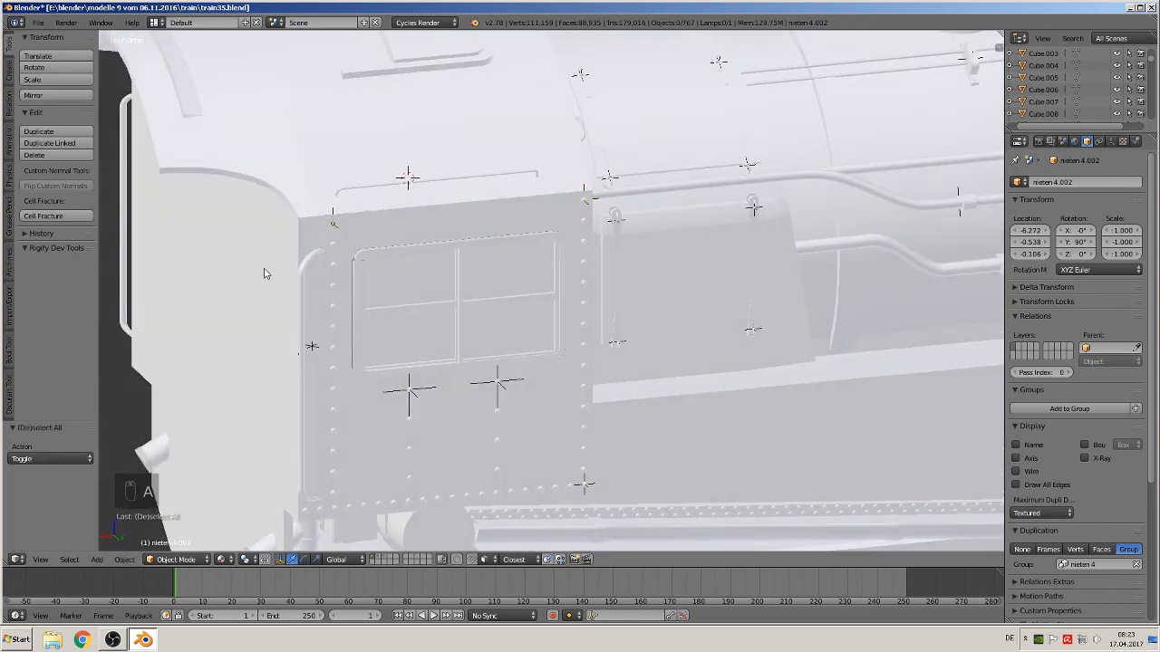
Save the blend file
{"action": "middle_click_drag", "start_coordinate": [266, 270], "coordinate": [634, 219], "text": "shift"}
{"action": "scroll", "coordinate": [365, 231], "scroll_direction": "up", "scroll_amount": 1}
{"action": "scroll", "coordinate": [609, 225], "scroll_direction": "down", "scroll_amount": 5}
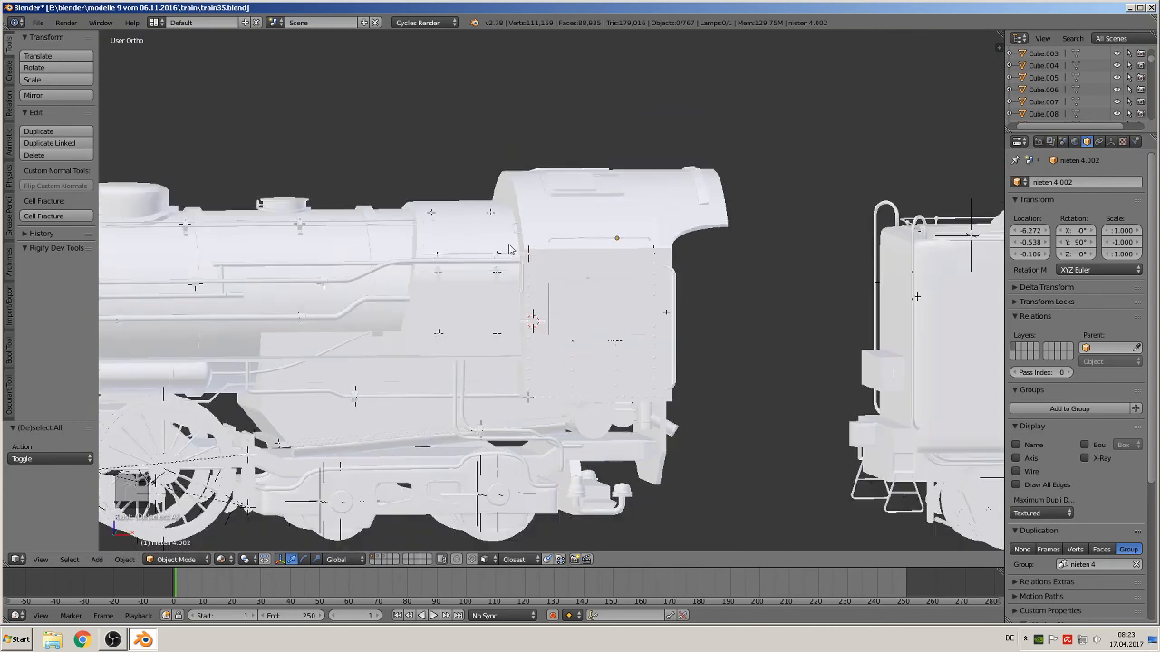
{"action": "left_click", "coordinate": [37, 22]}
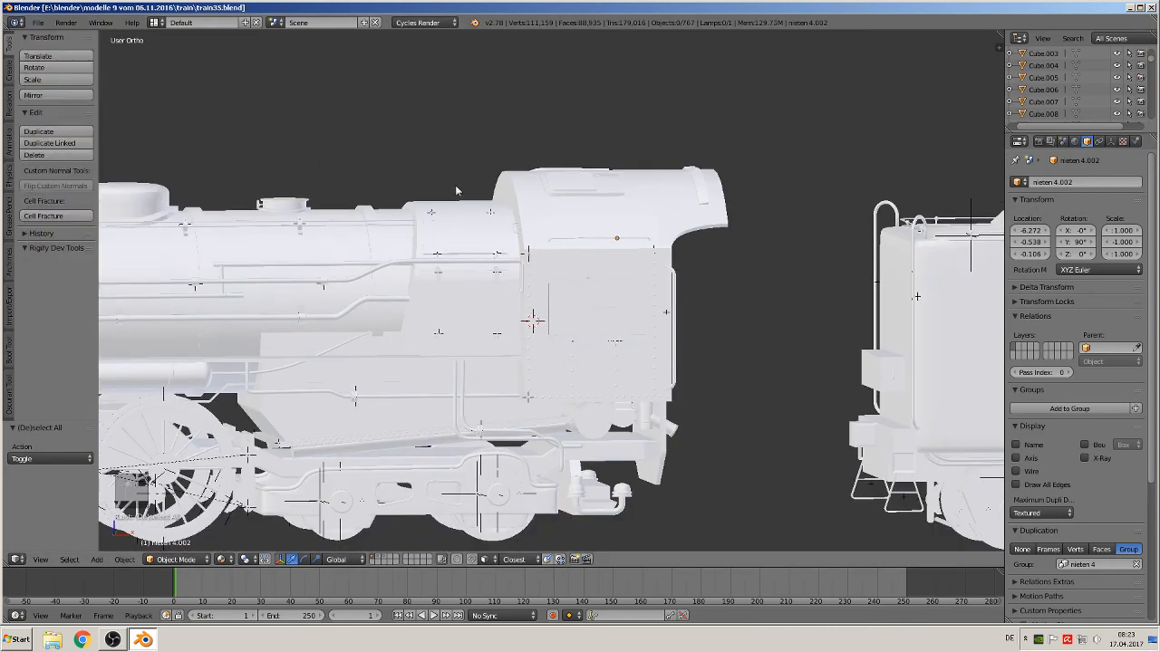
Examine the whole locomotive and the reference images in front view
{"action": "scroll", "coordinate": [628, 223], "scroll_direction": "down", "scroll_amount": 3}
{"action": "key", "text": "KP_1"}
{"action": "scroll", "coordinate": [657, 241], "scroll_direction": "down", "scroll_amount": 6}
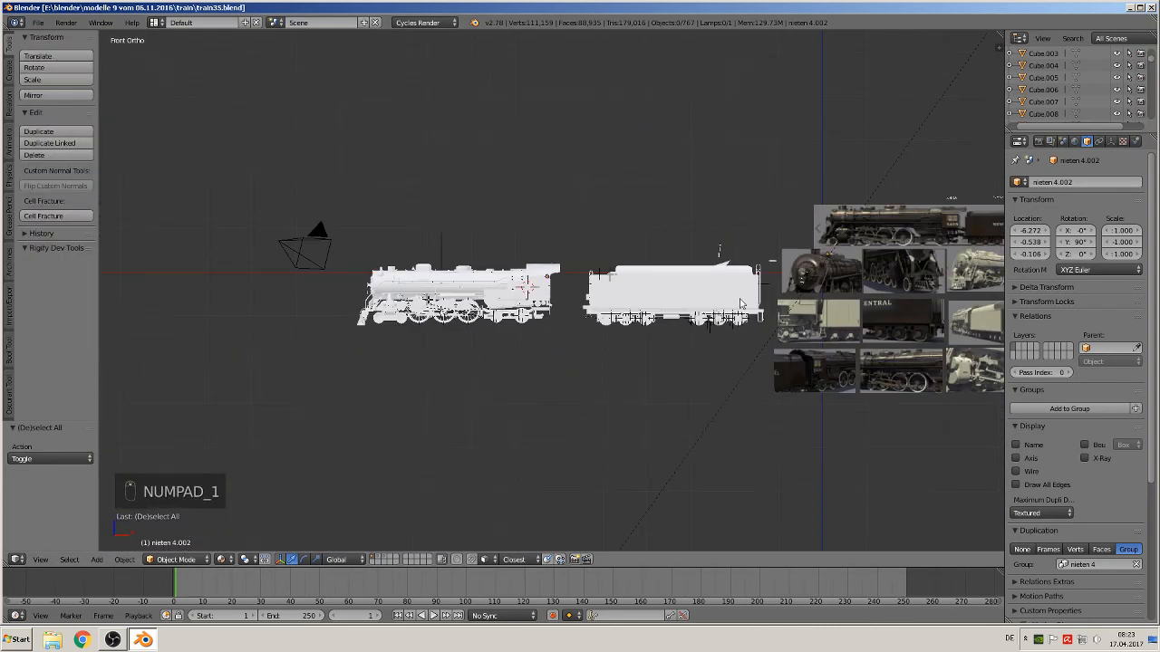
{"action": "middle_click_drag", "start_coordinate": [833, 322], "coordinate": [609, 321], "text": "shift"}
{"action": "scroll", "coordinate": [255, 339], "scroll_direction": "up", "scroll_amount": 5}
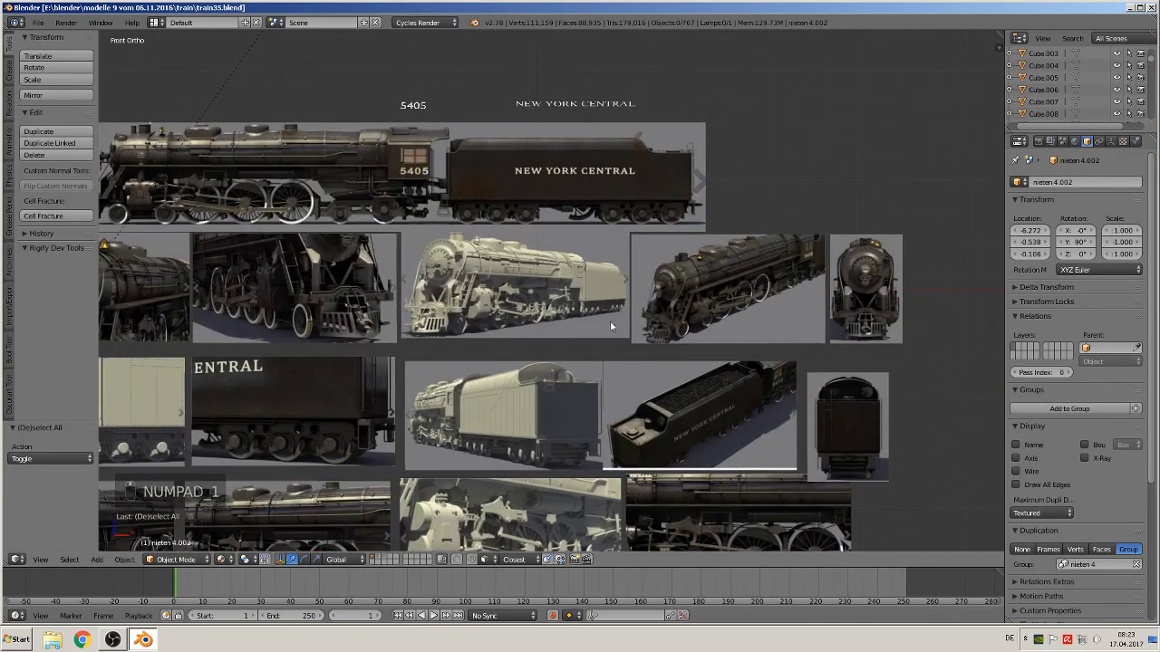
{"action": "scroll", "coordinate": [610, 321], "scroll_direction": "up", "scroll_amount": 10}
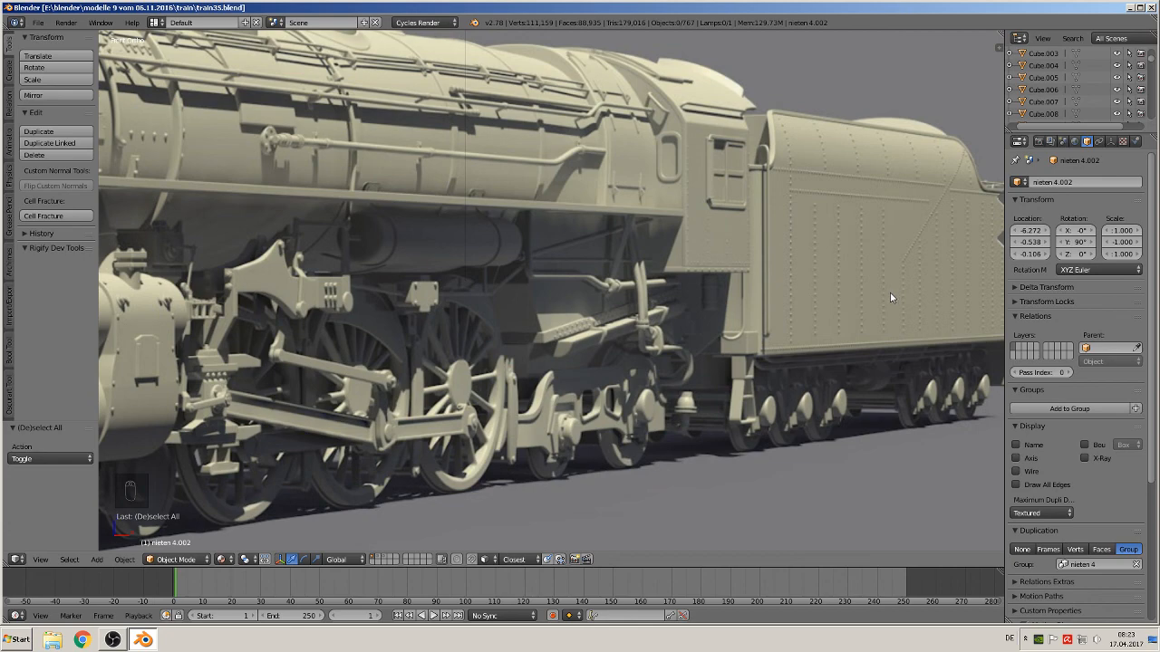
{"action": "scroll", "coordinate": [815, 311], "scroll_direction": "down", "scroll_amount": 3}
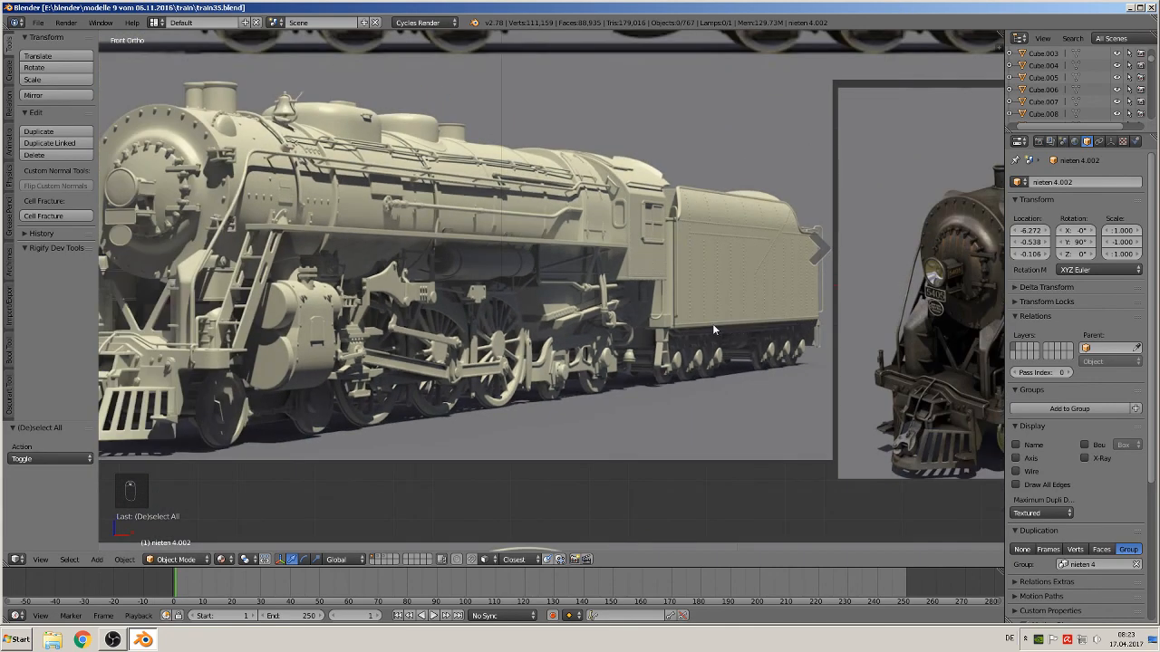
{"action": "scroll", "coordinate": [598, 348], "scroll_direction": "down", "scroll_amount": 3}
{"action": "scroll", "coordinate": [471, 371], "scroll_direction": "down", "scroll_amount": 3}
{"action": "middle_click_drag", "start_coordinate": [283, 399], "coordinate": [648, 243], "text": "shift"}
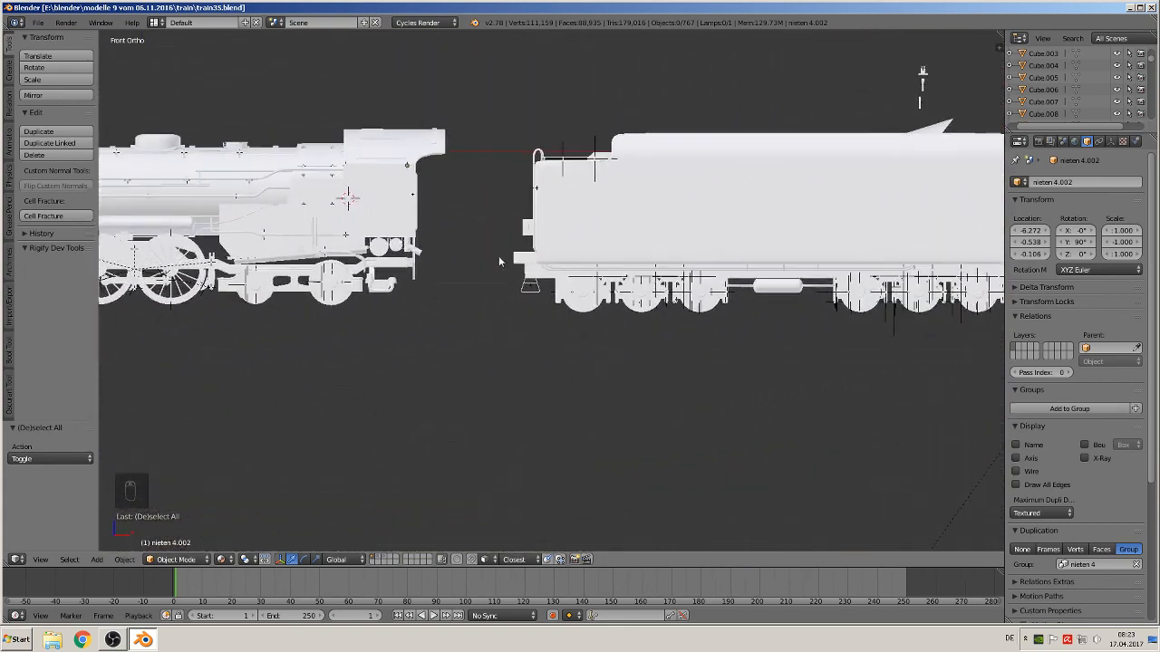
{"action": "middle_click_drag", "start_coordinate": [499, 262], "coordinate": [777, 289], "text": "shift"}
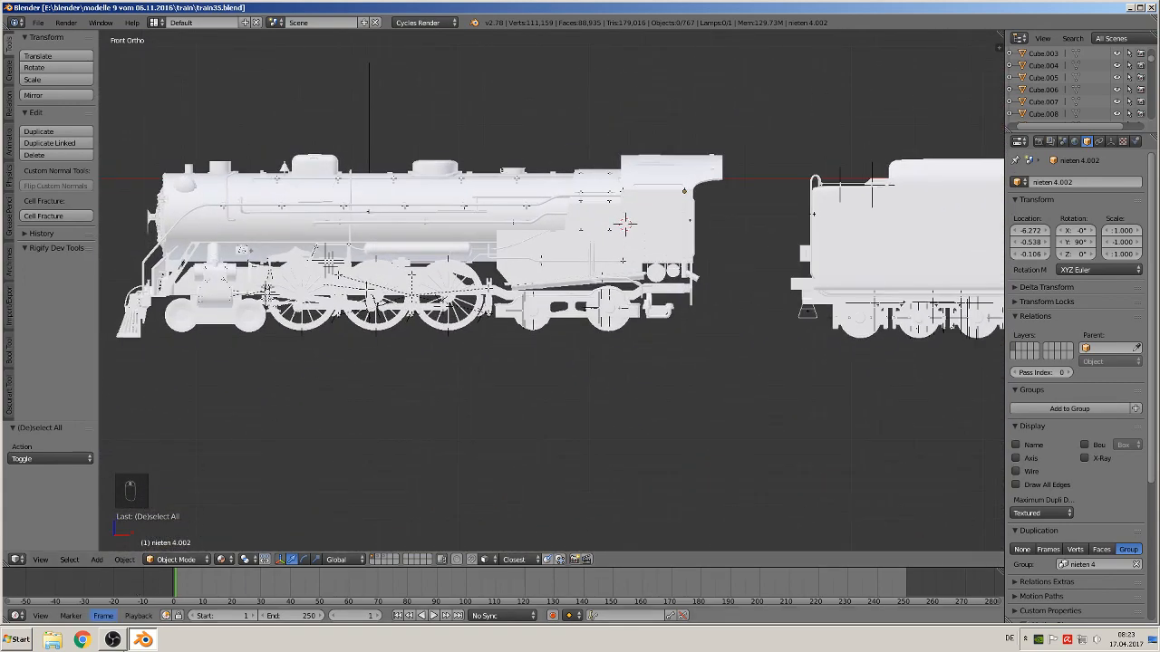